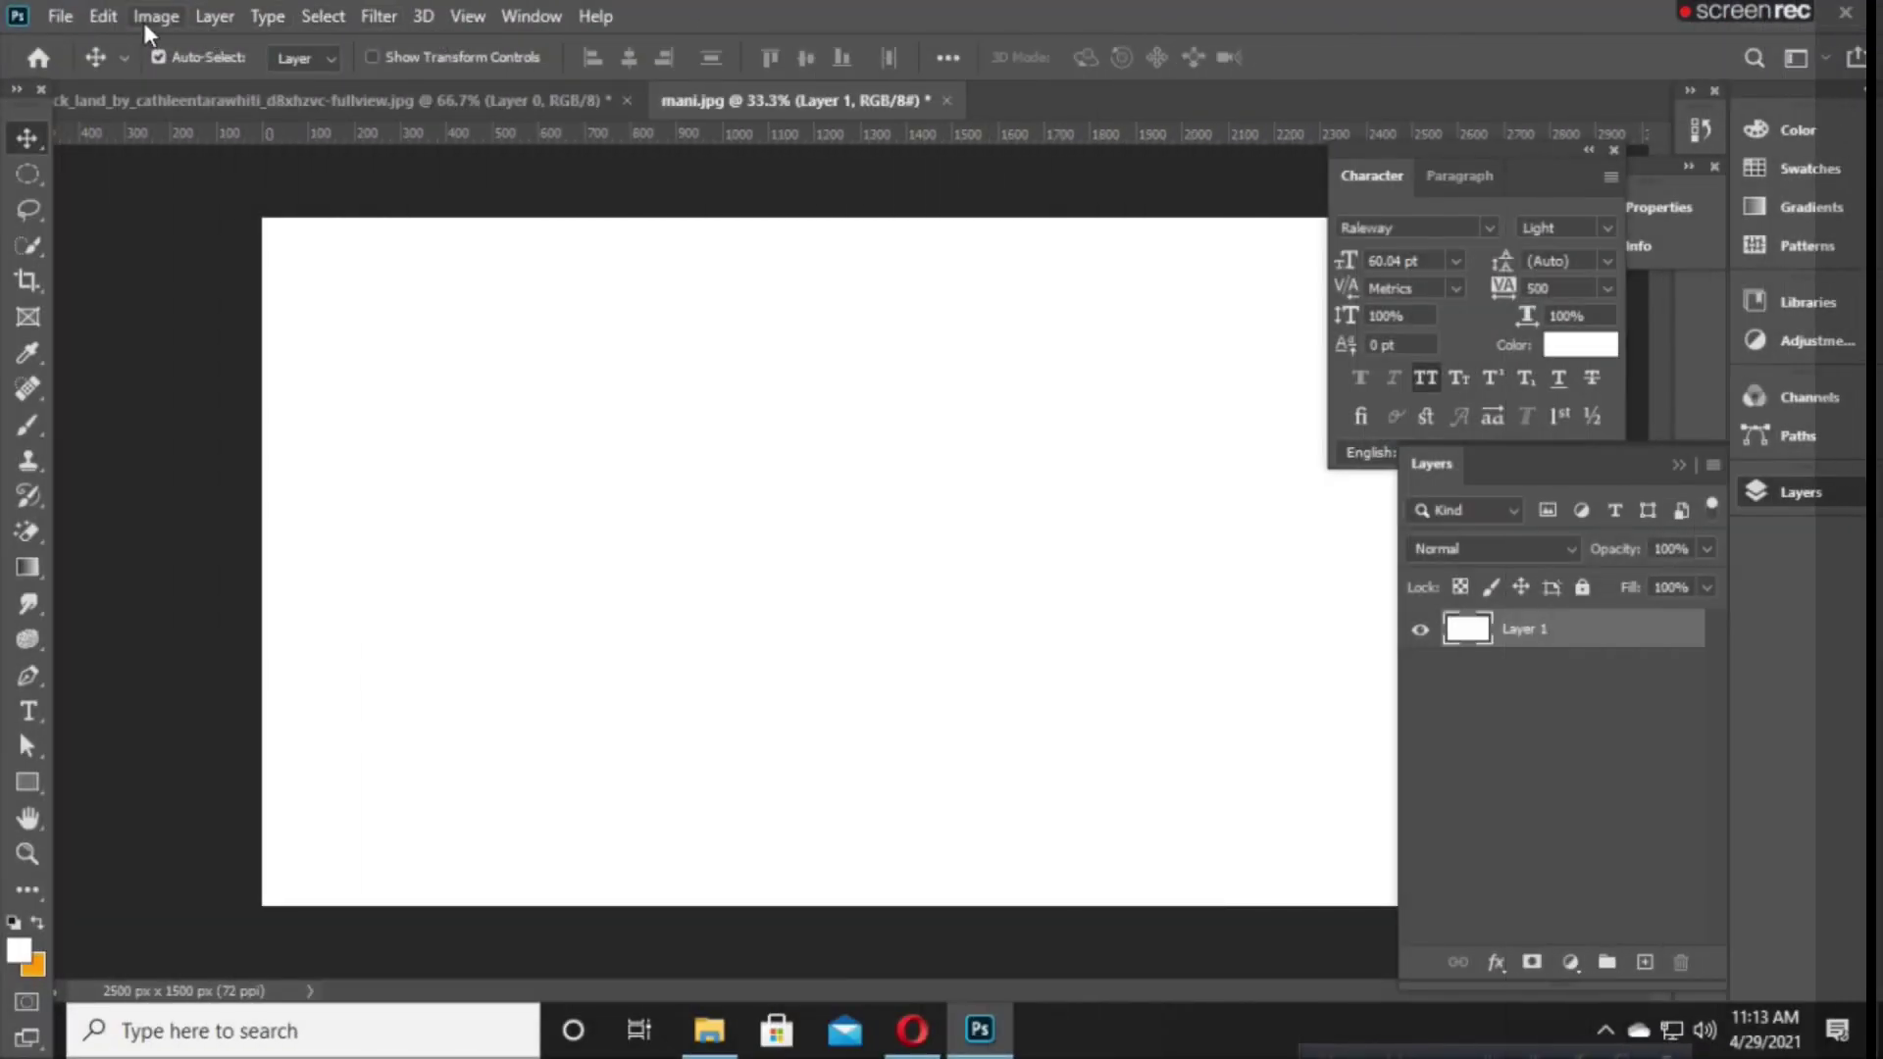
Confirm the canvas is 2500 × 1500 pixels in Canvas Size, then open the source-image folder.
left_click(156, 16)
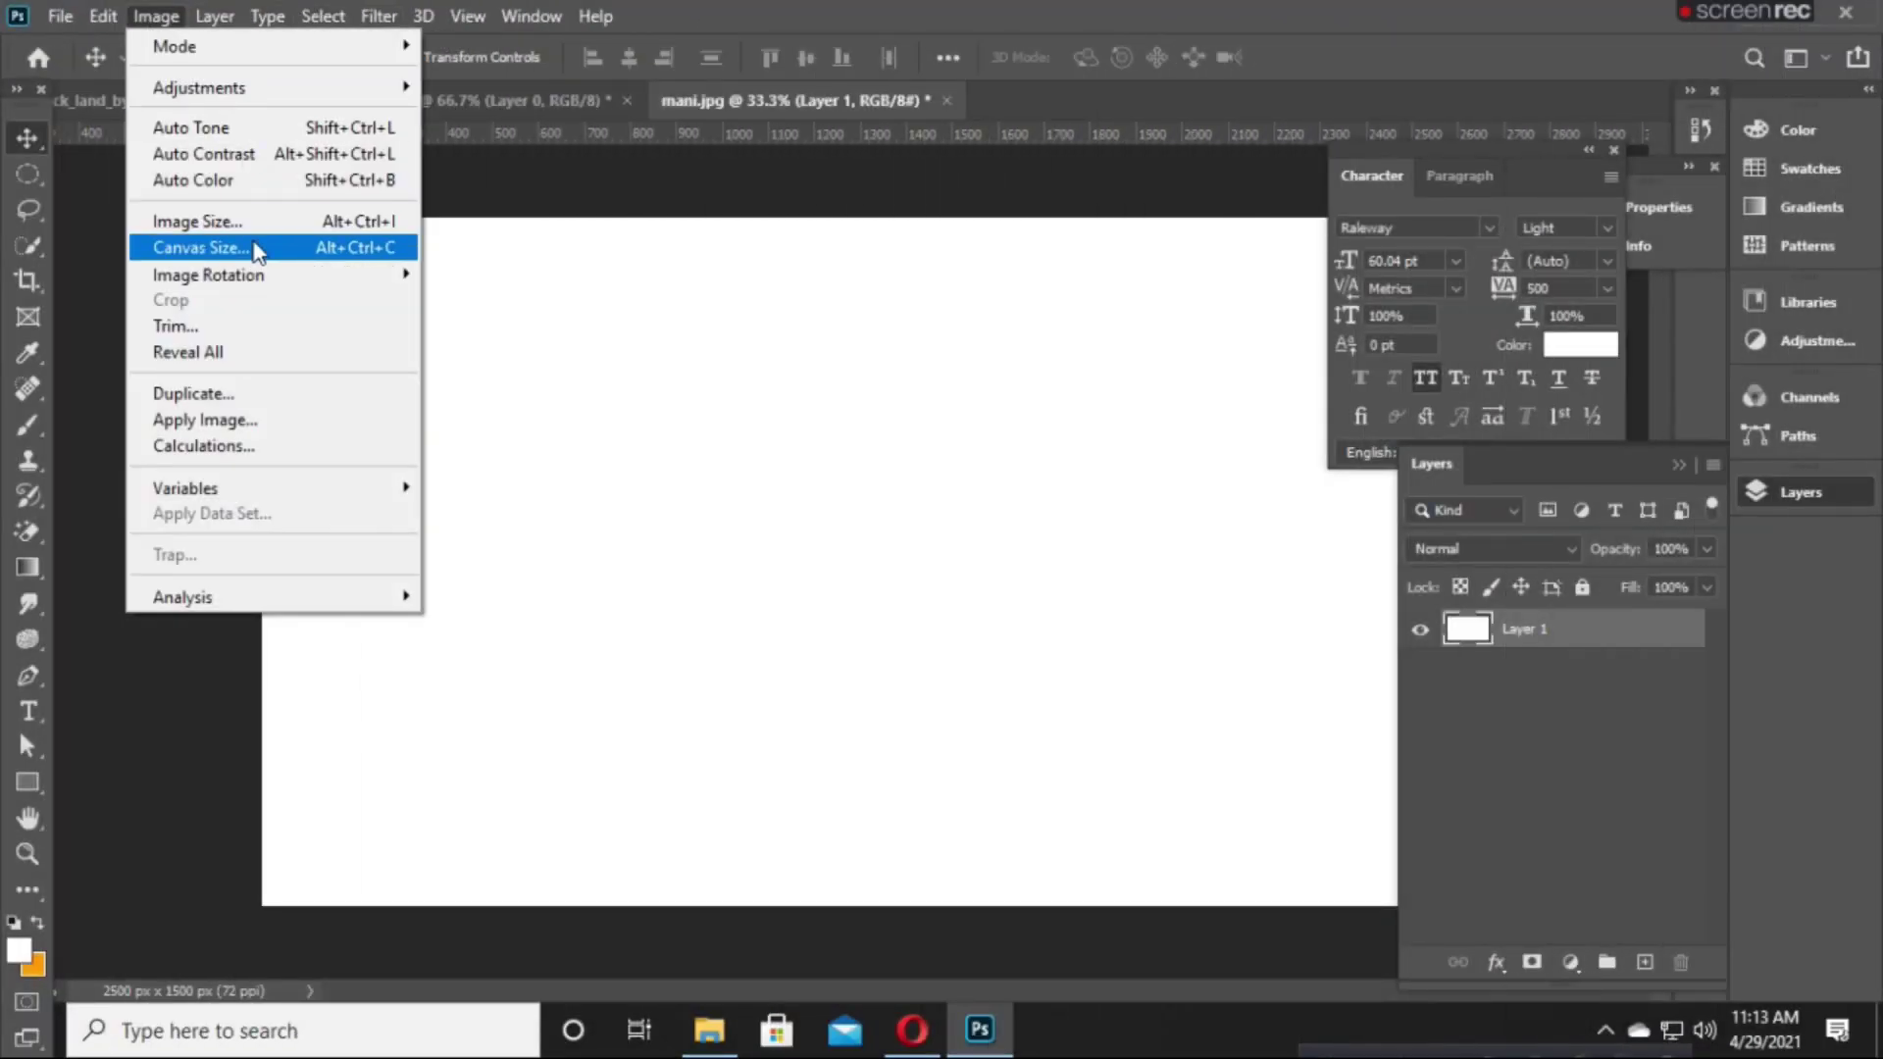
left_click(240, 249)
double_click(921, 327)
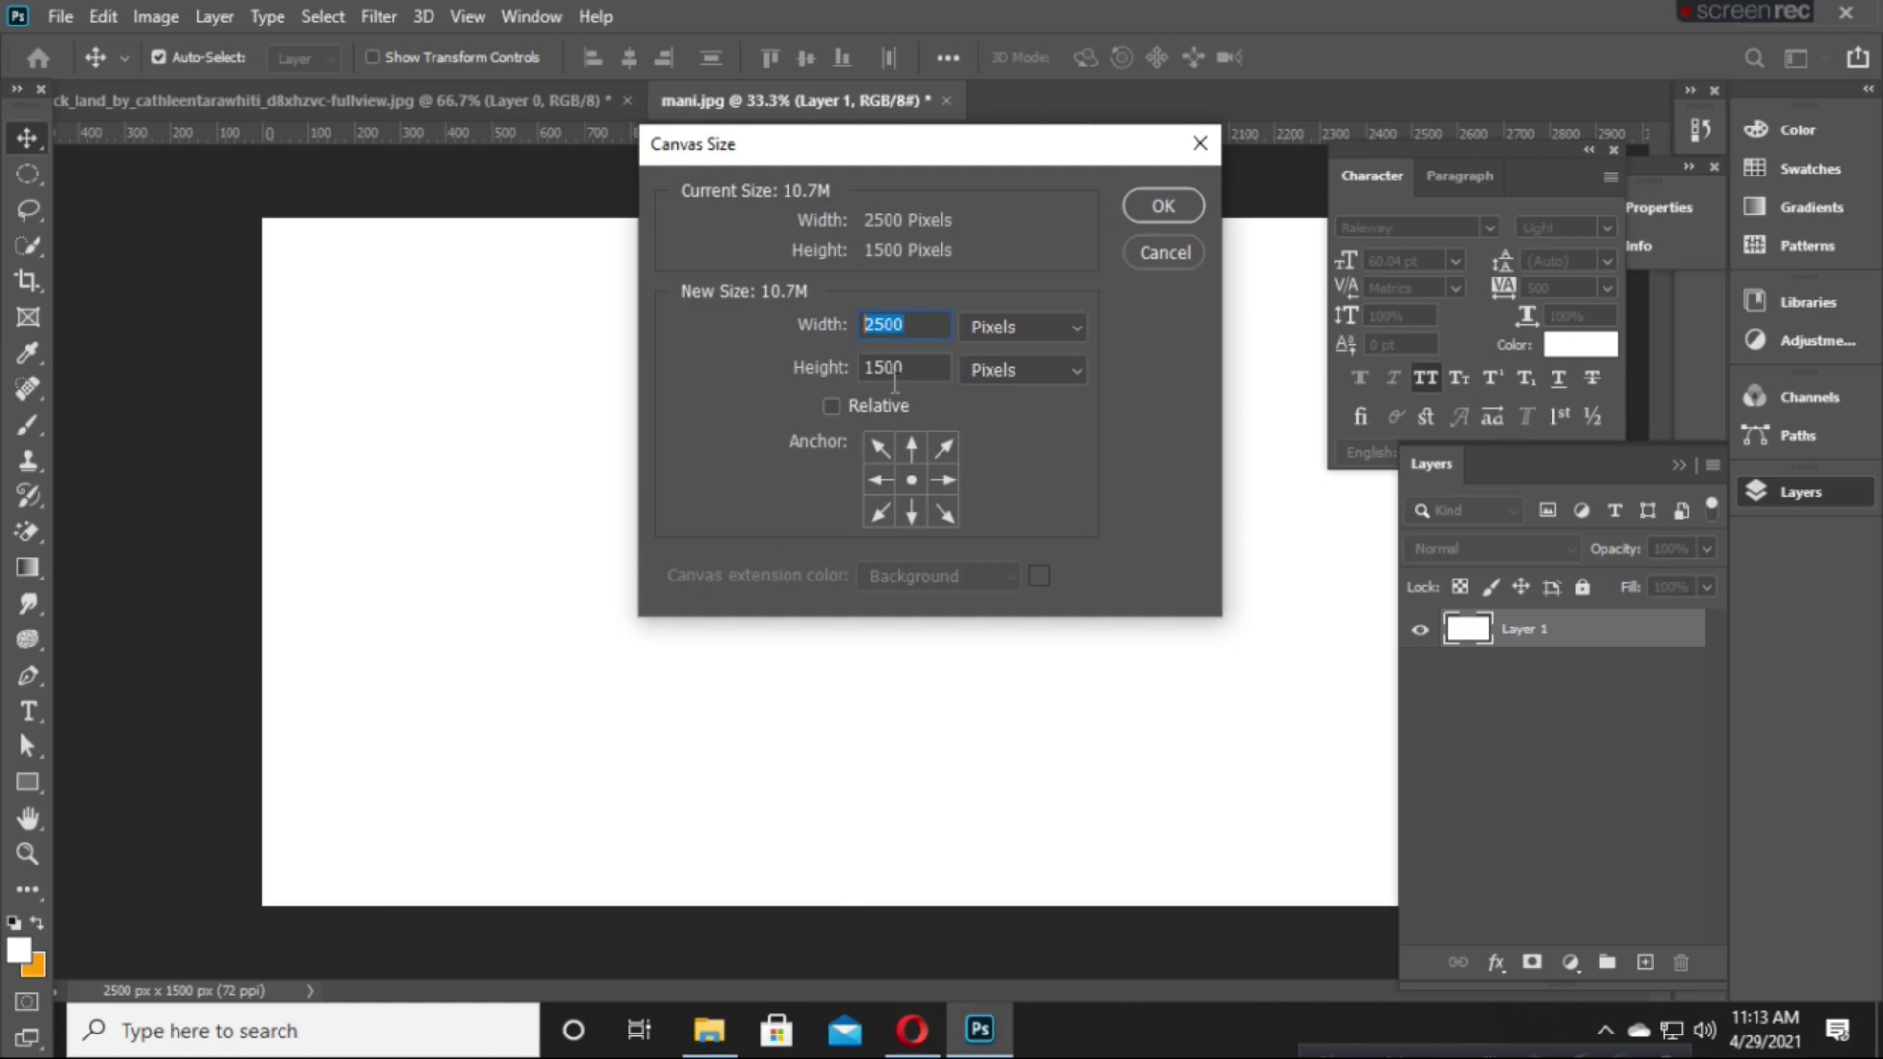
double_click(915, 373)
left_click(1166, 205)
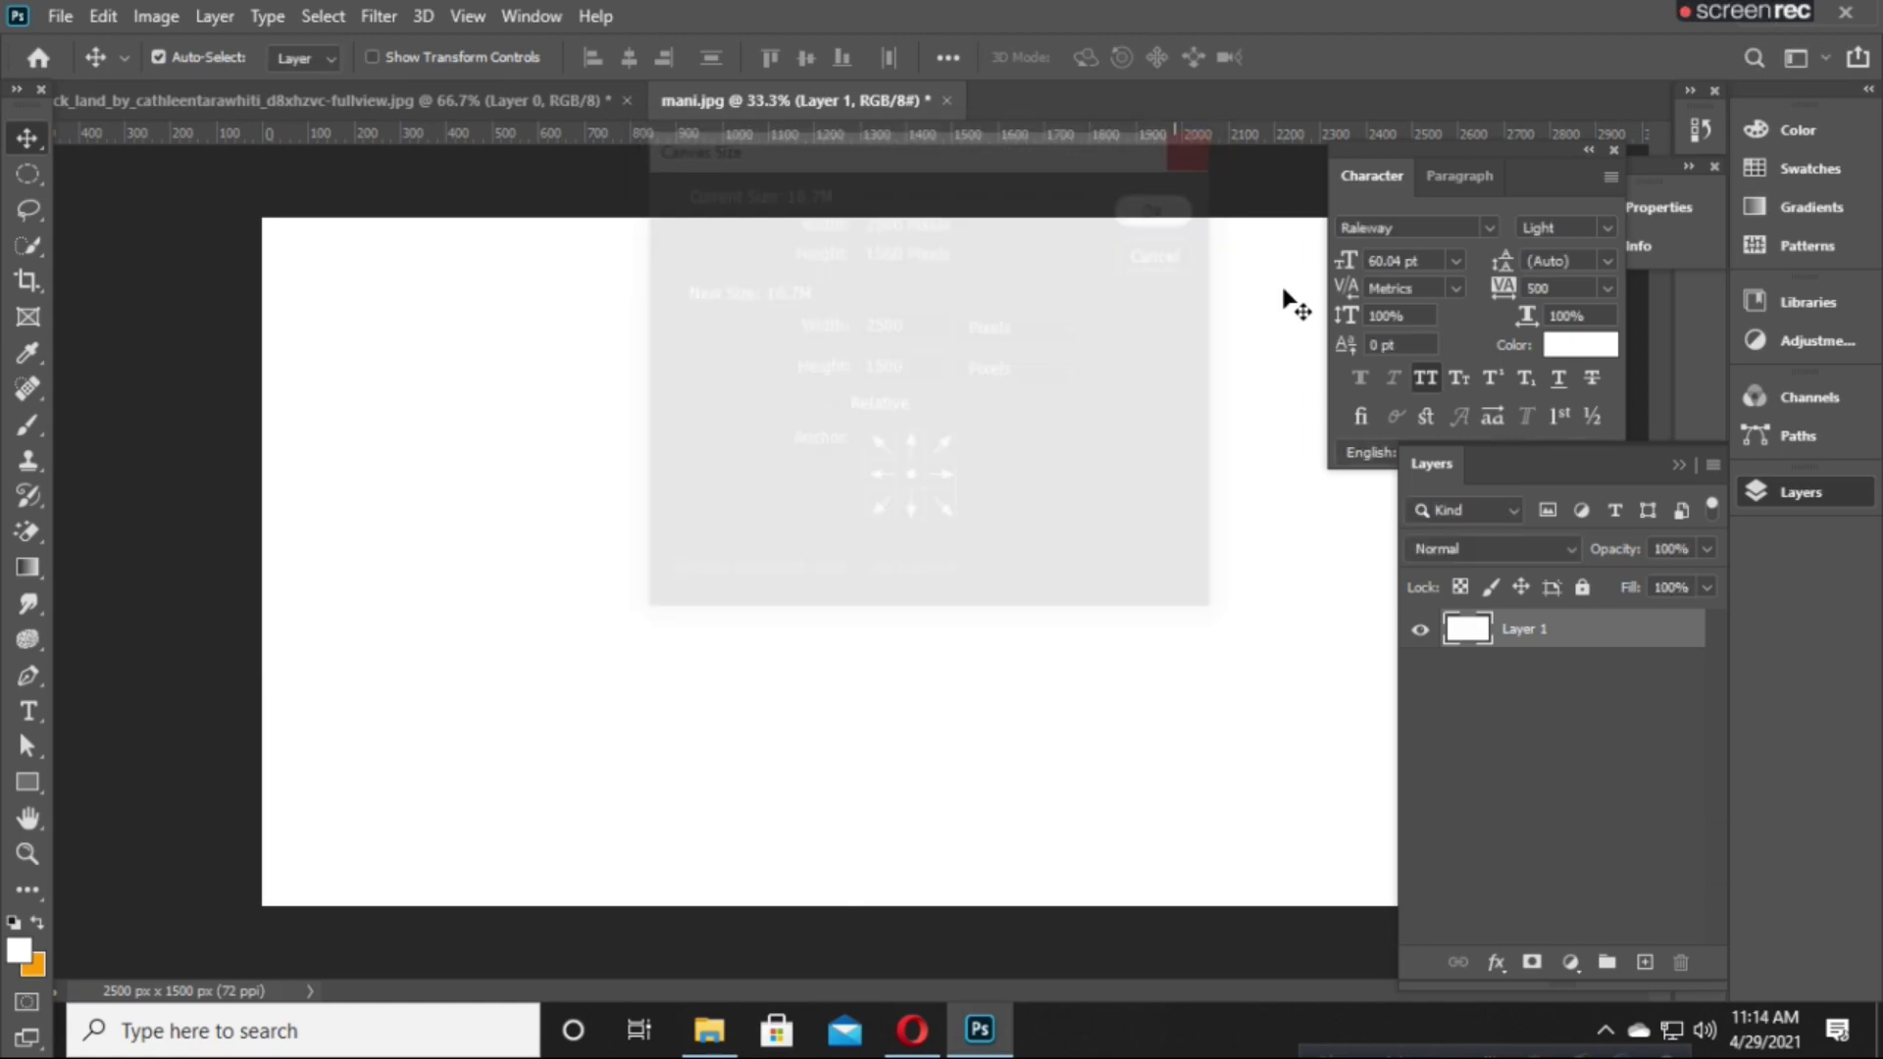
left_click(730, 1025)
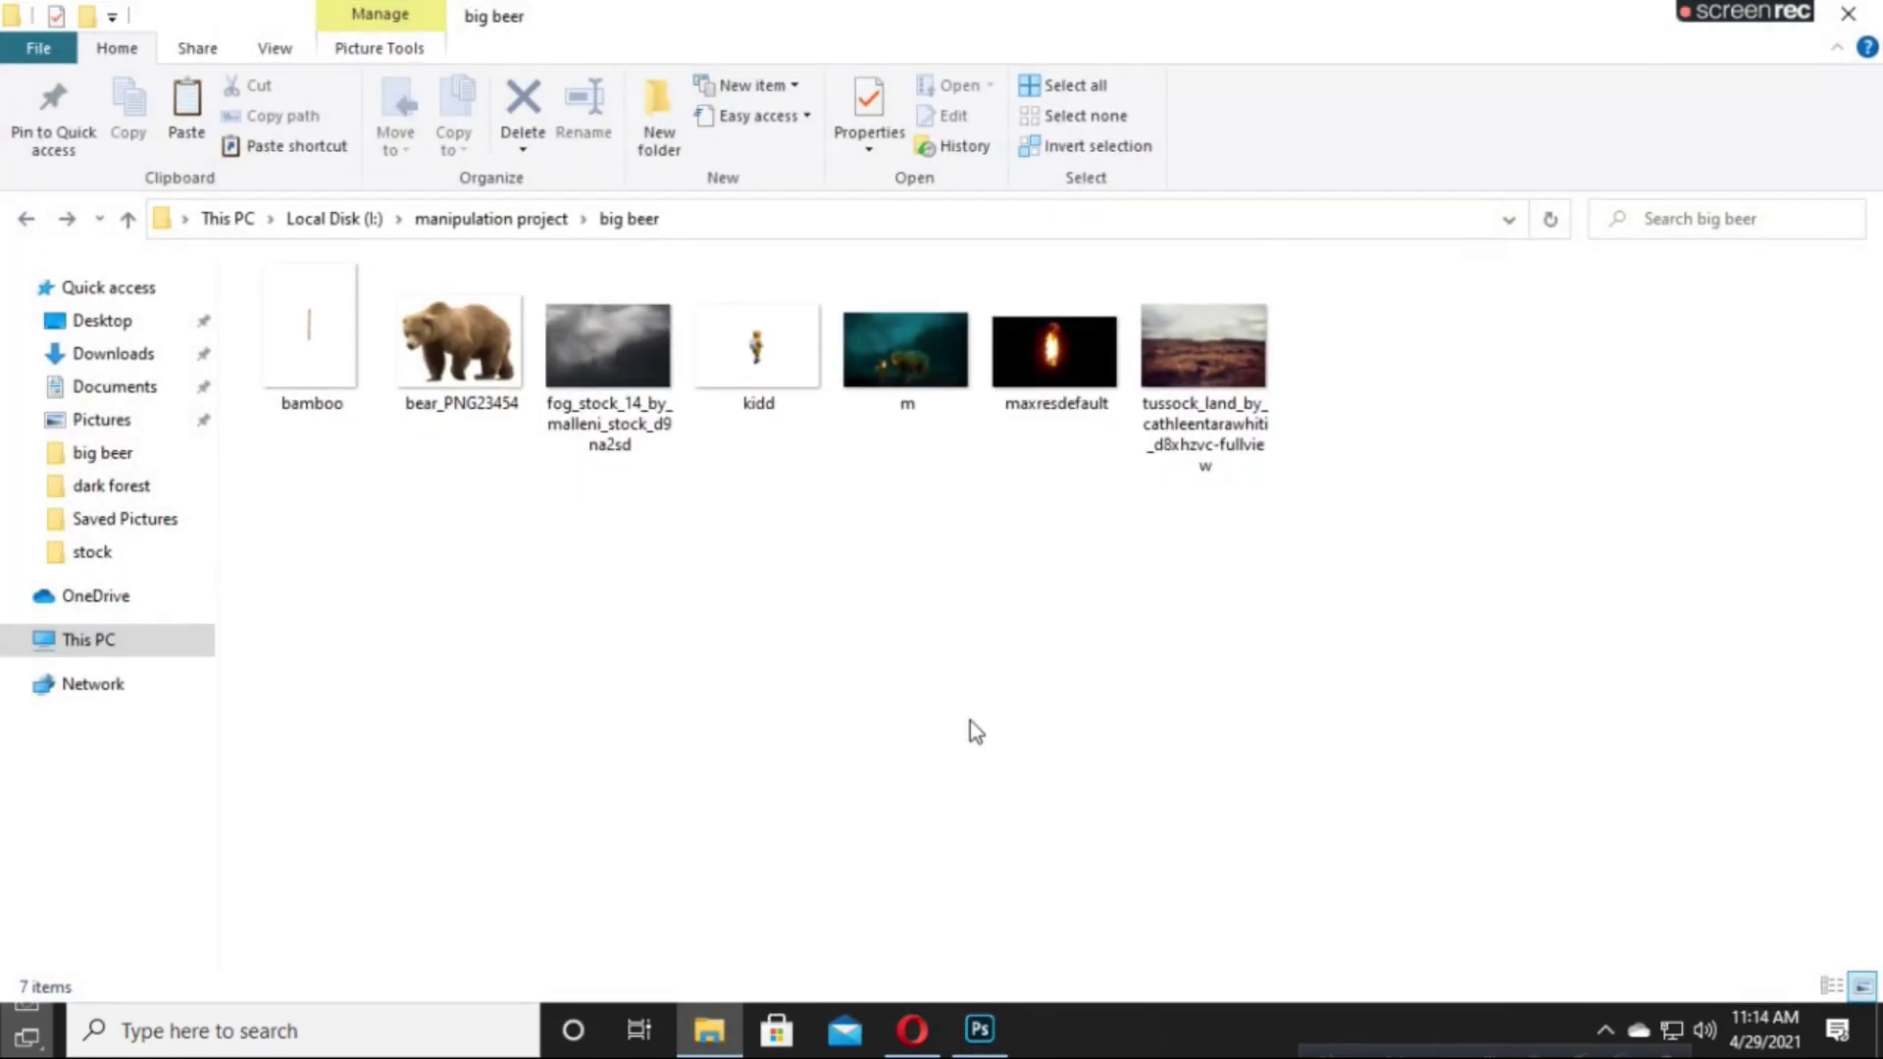
Drag the tussock grassland photo into the document and stretch it to the canvas edges.
mouse_move(1204, 348)
left_mouse_down()
mouse_move(958, 956)
mouse_move(962, 651)
left_mouse_up()
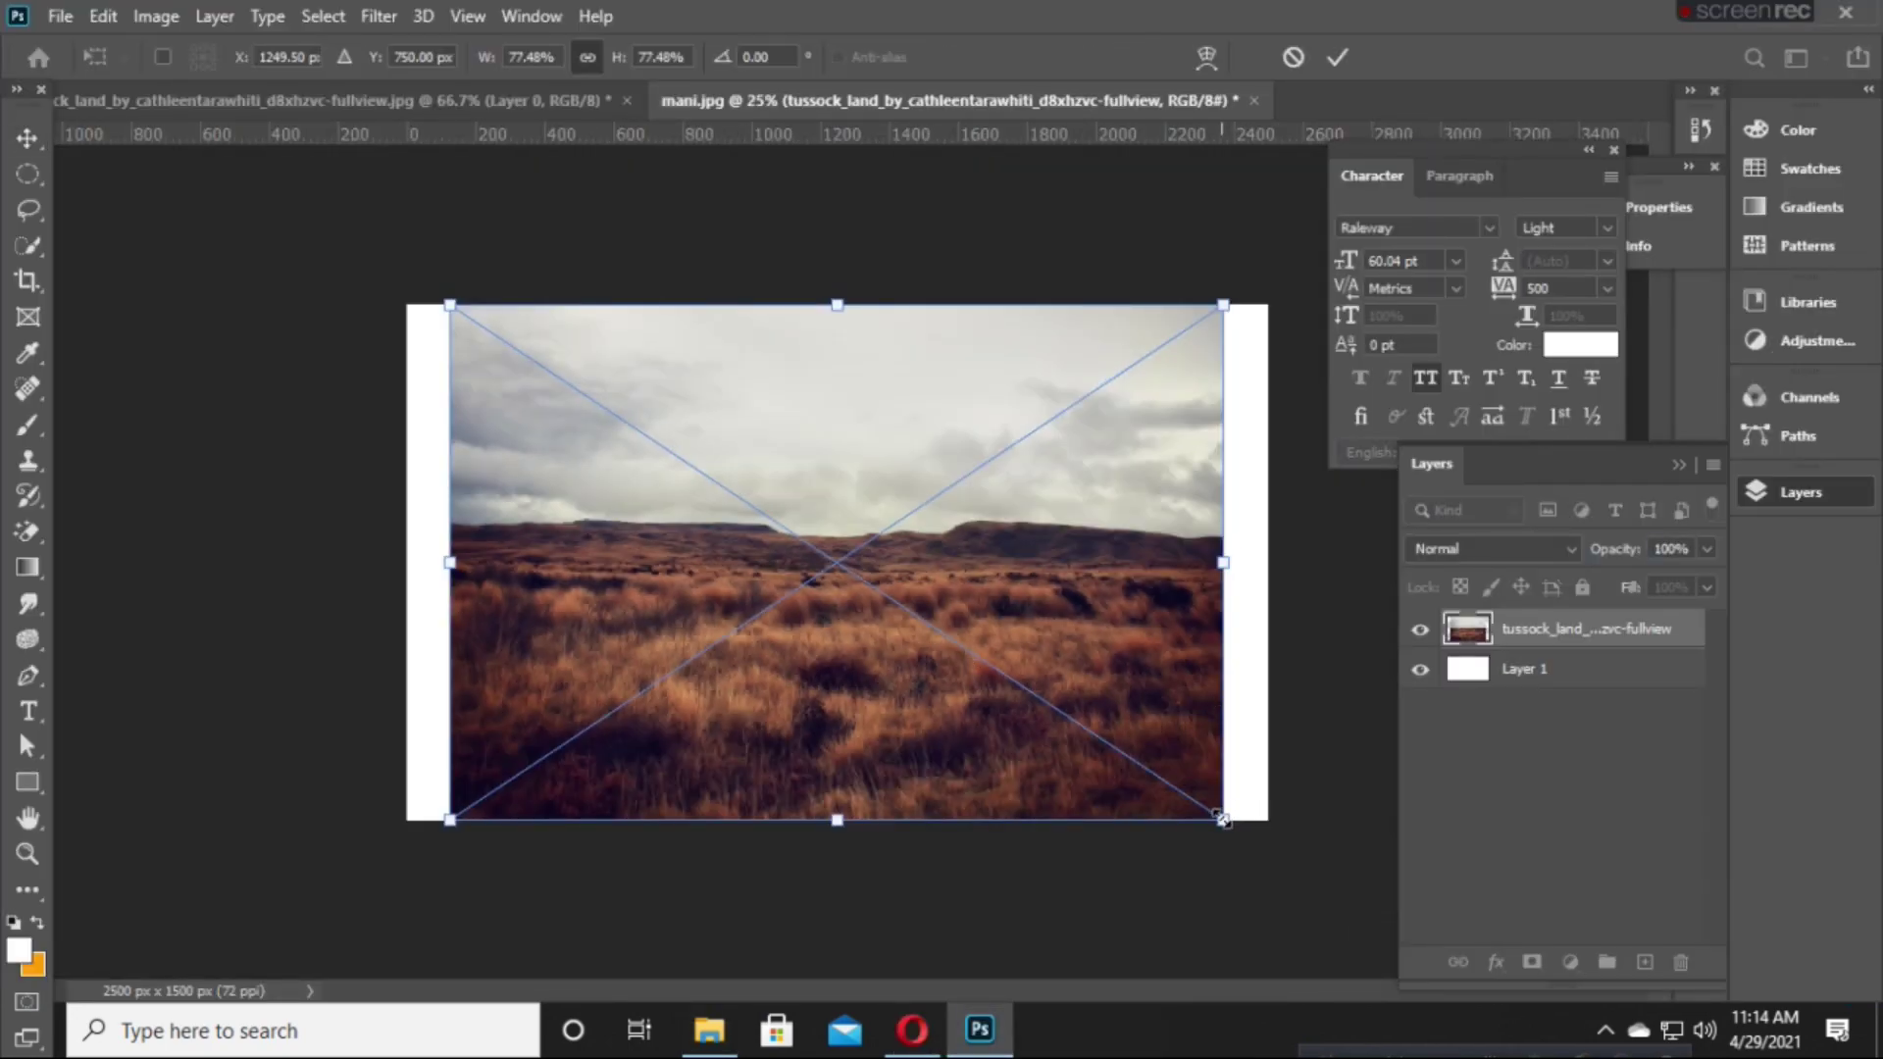
left_click_drag(1223, 816, 1267, 818)
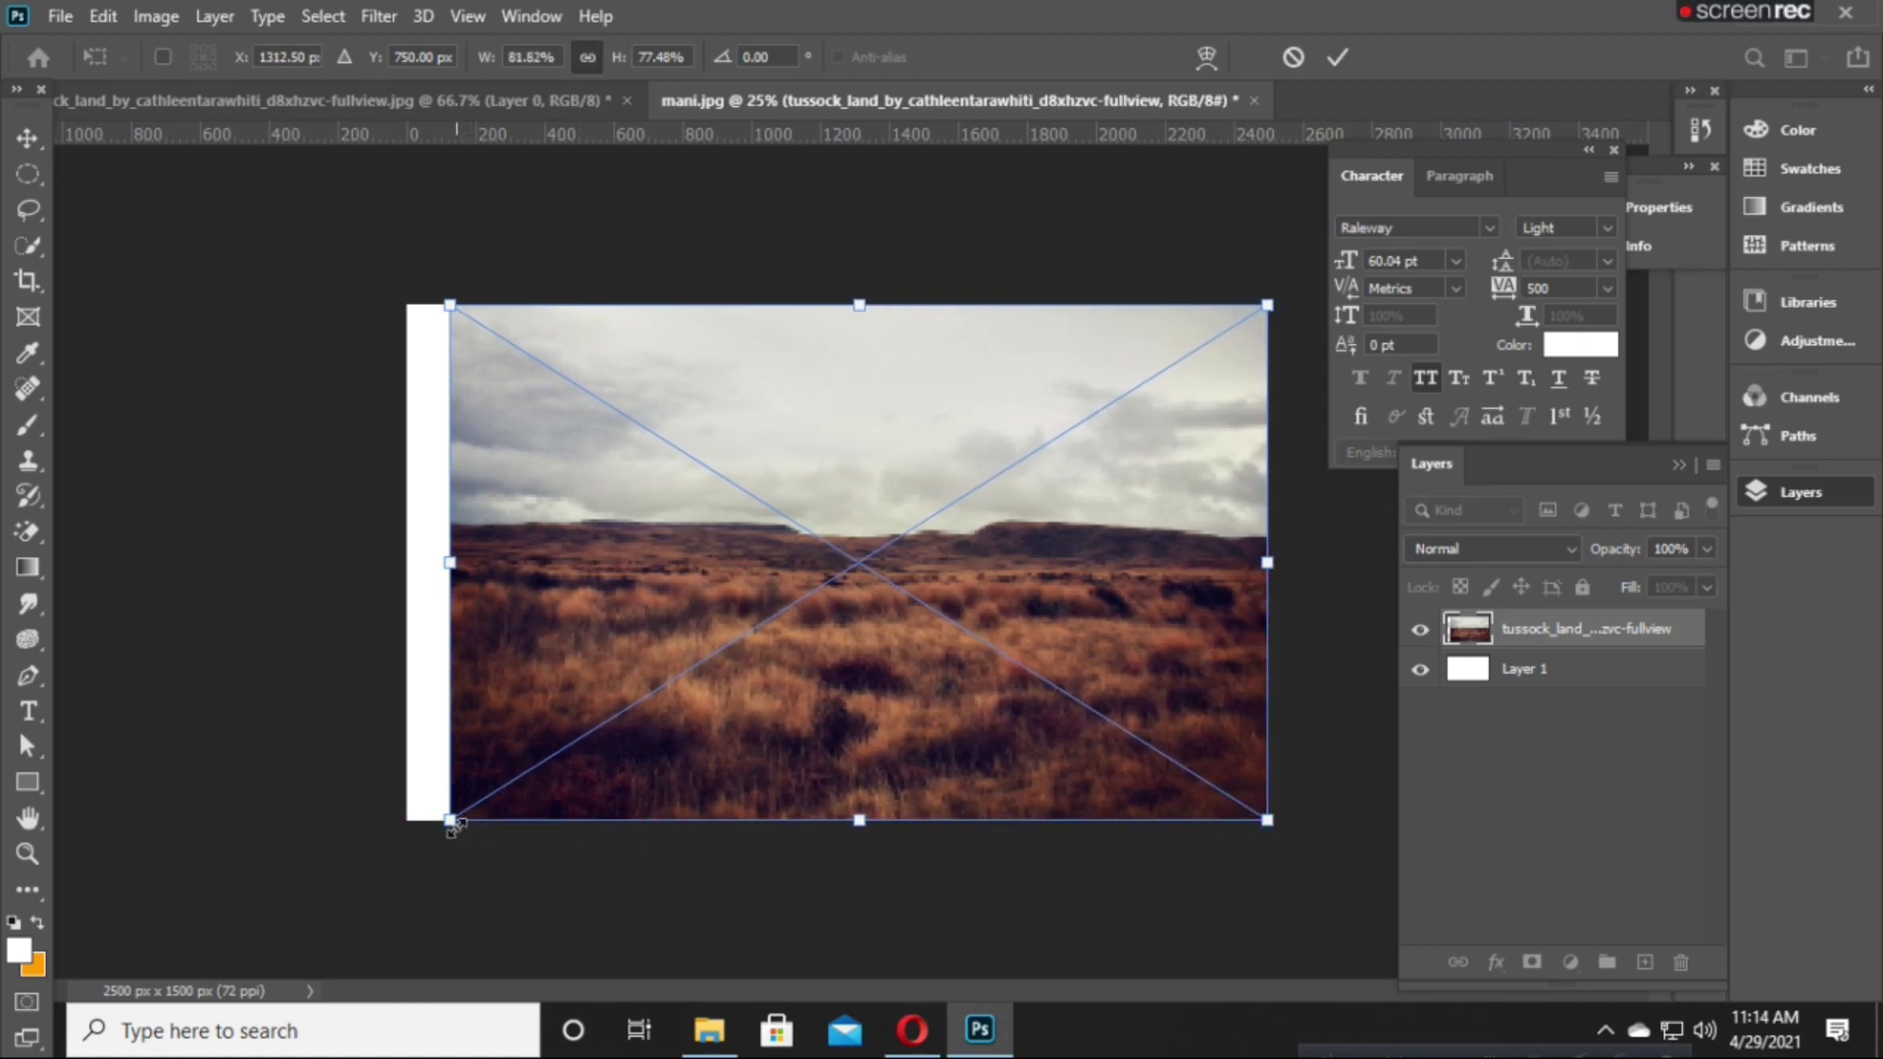
left_click_drag(452, 822, 407, 820)
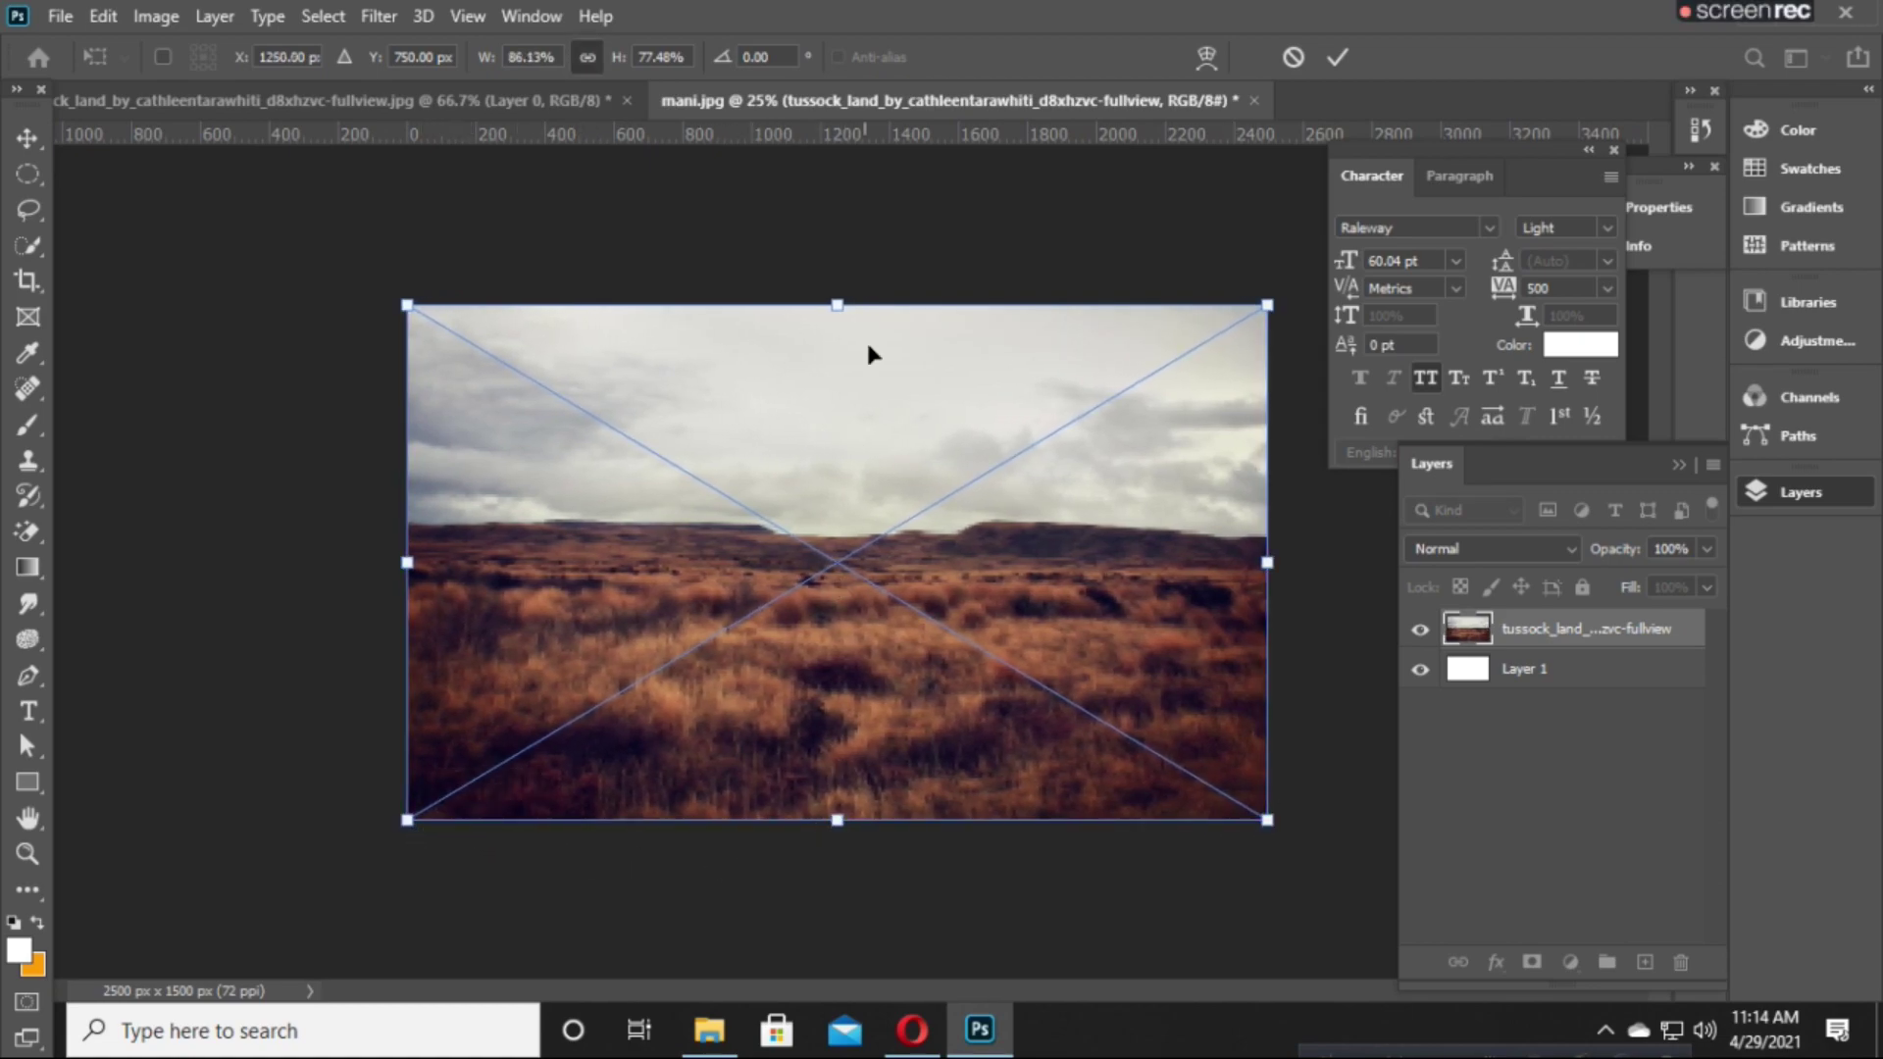
left_click_drag(838, 302, 836, 239)
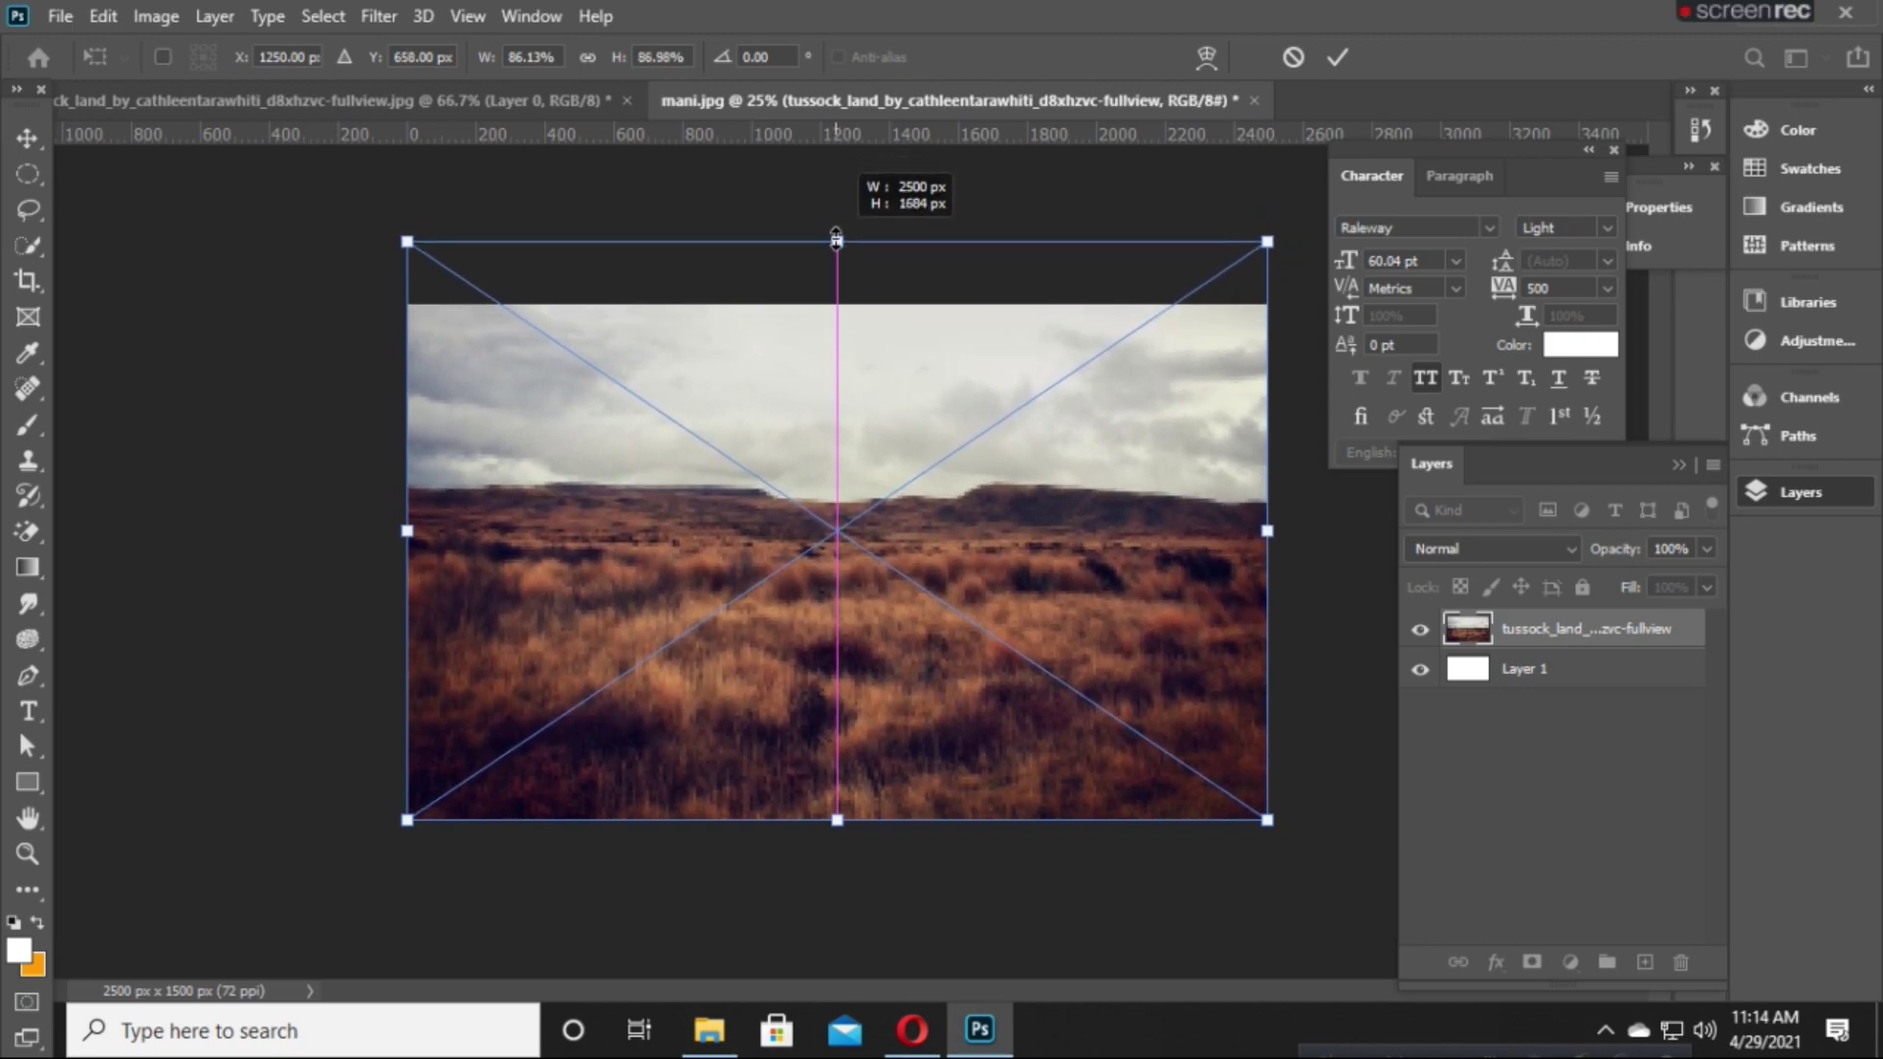
left_click_drag(835, 239, 851, 227)
left_click(1338, 56)
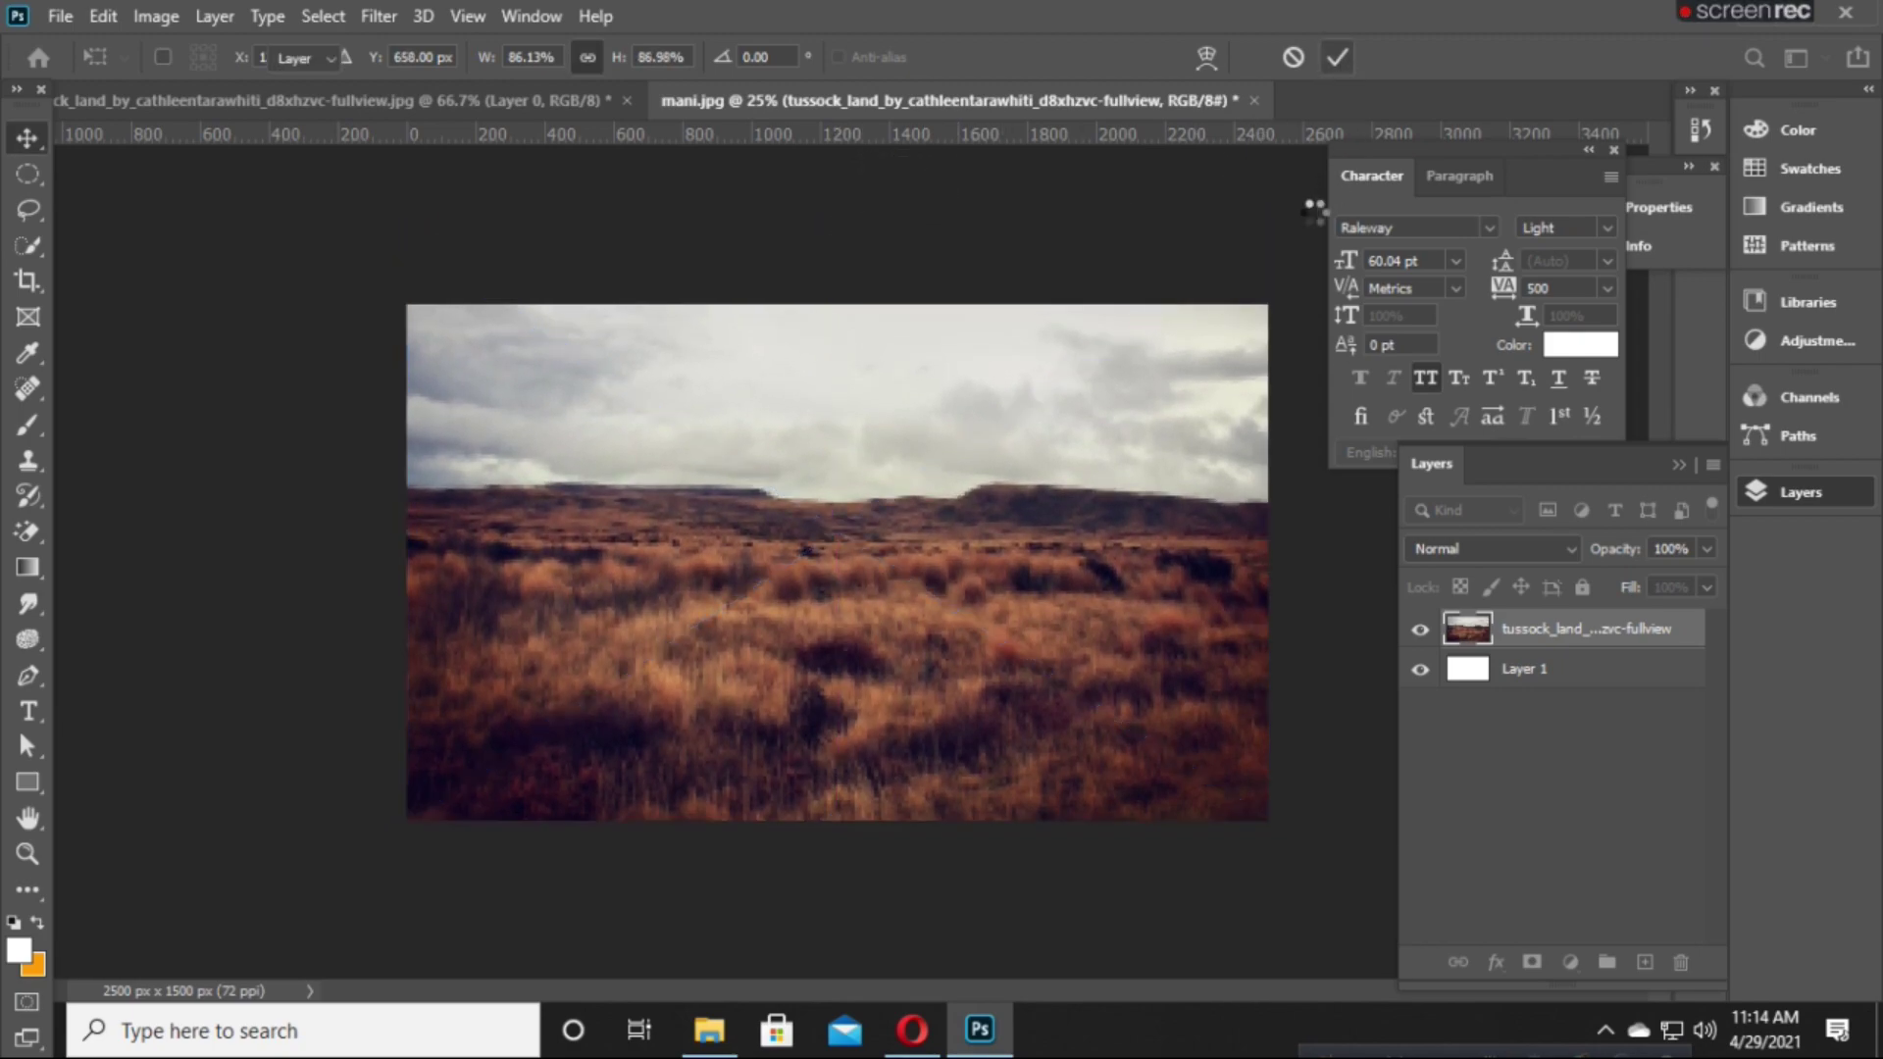
Enlarge the grassland photo evenly and shift it slightly downward.
key("ctrl+t")
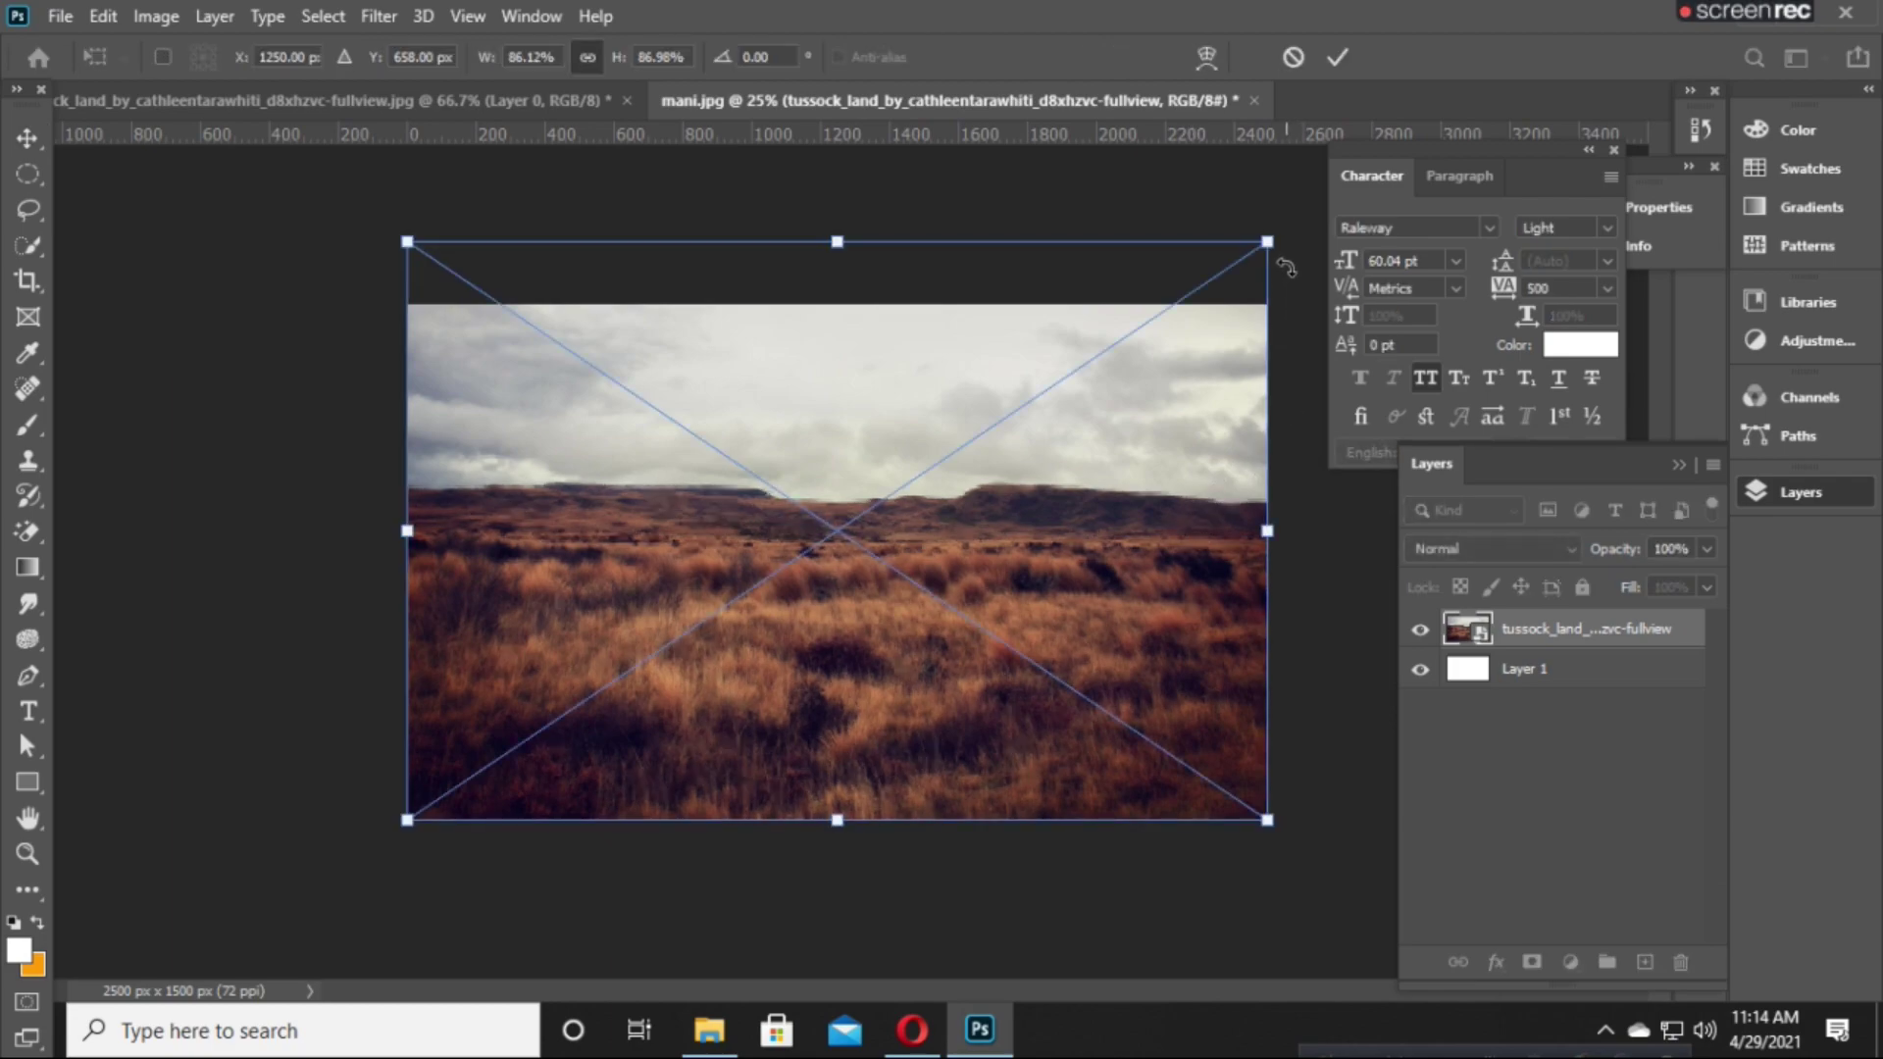
left_click_drag(1268, 241, 1322, 200)
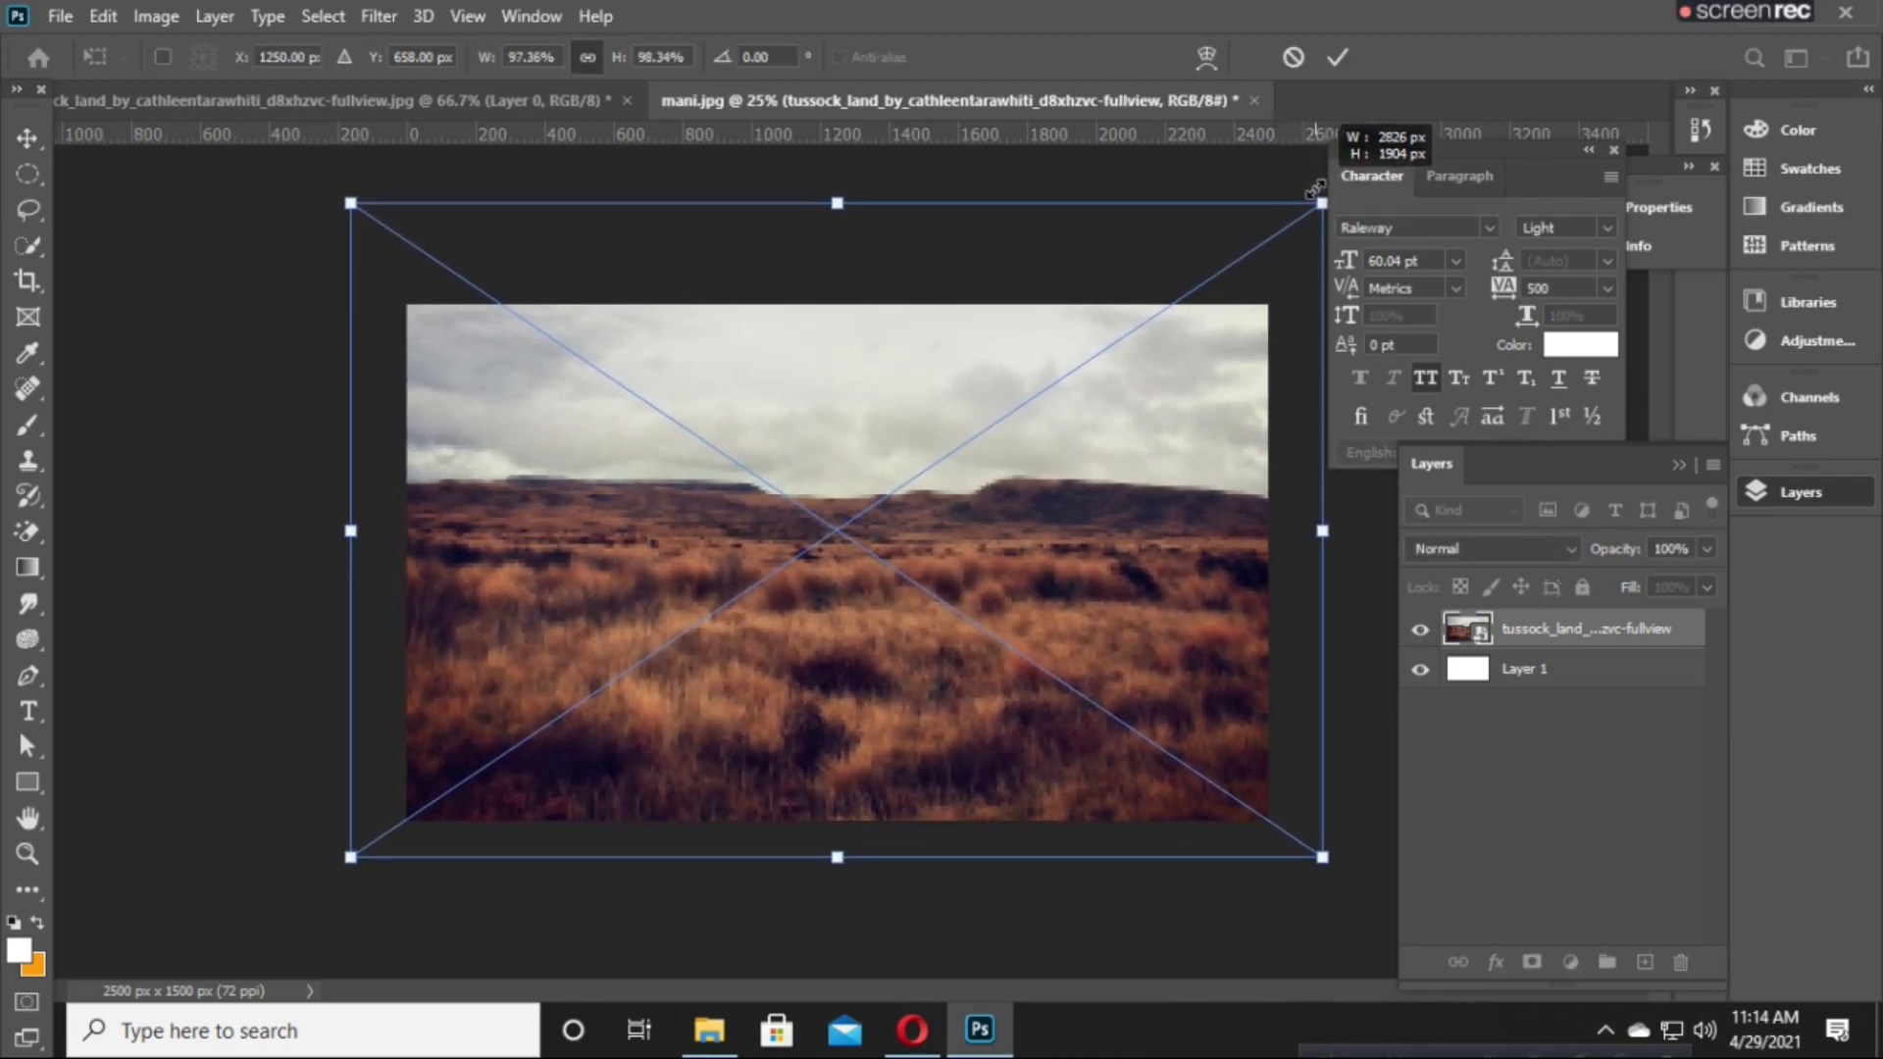
left_click_drag(1119, 454, 1115, 471)
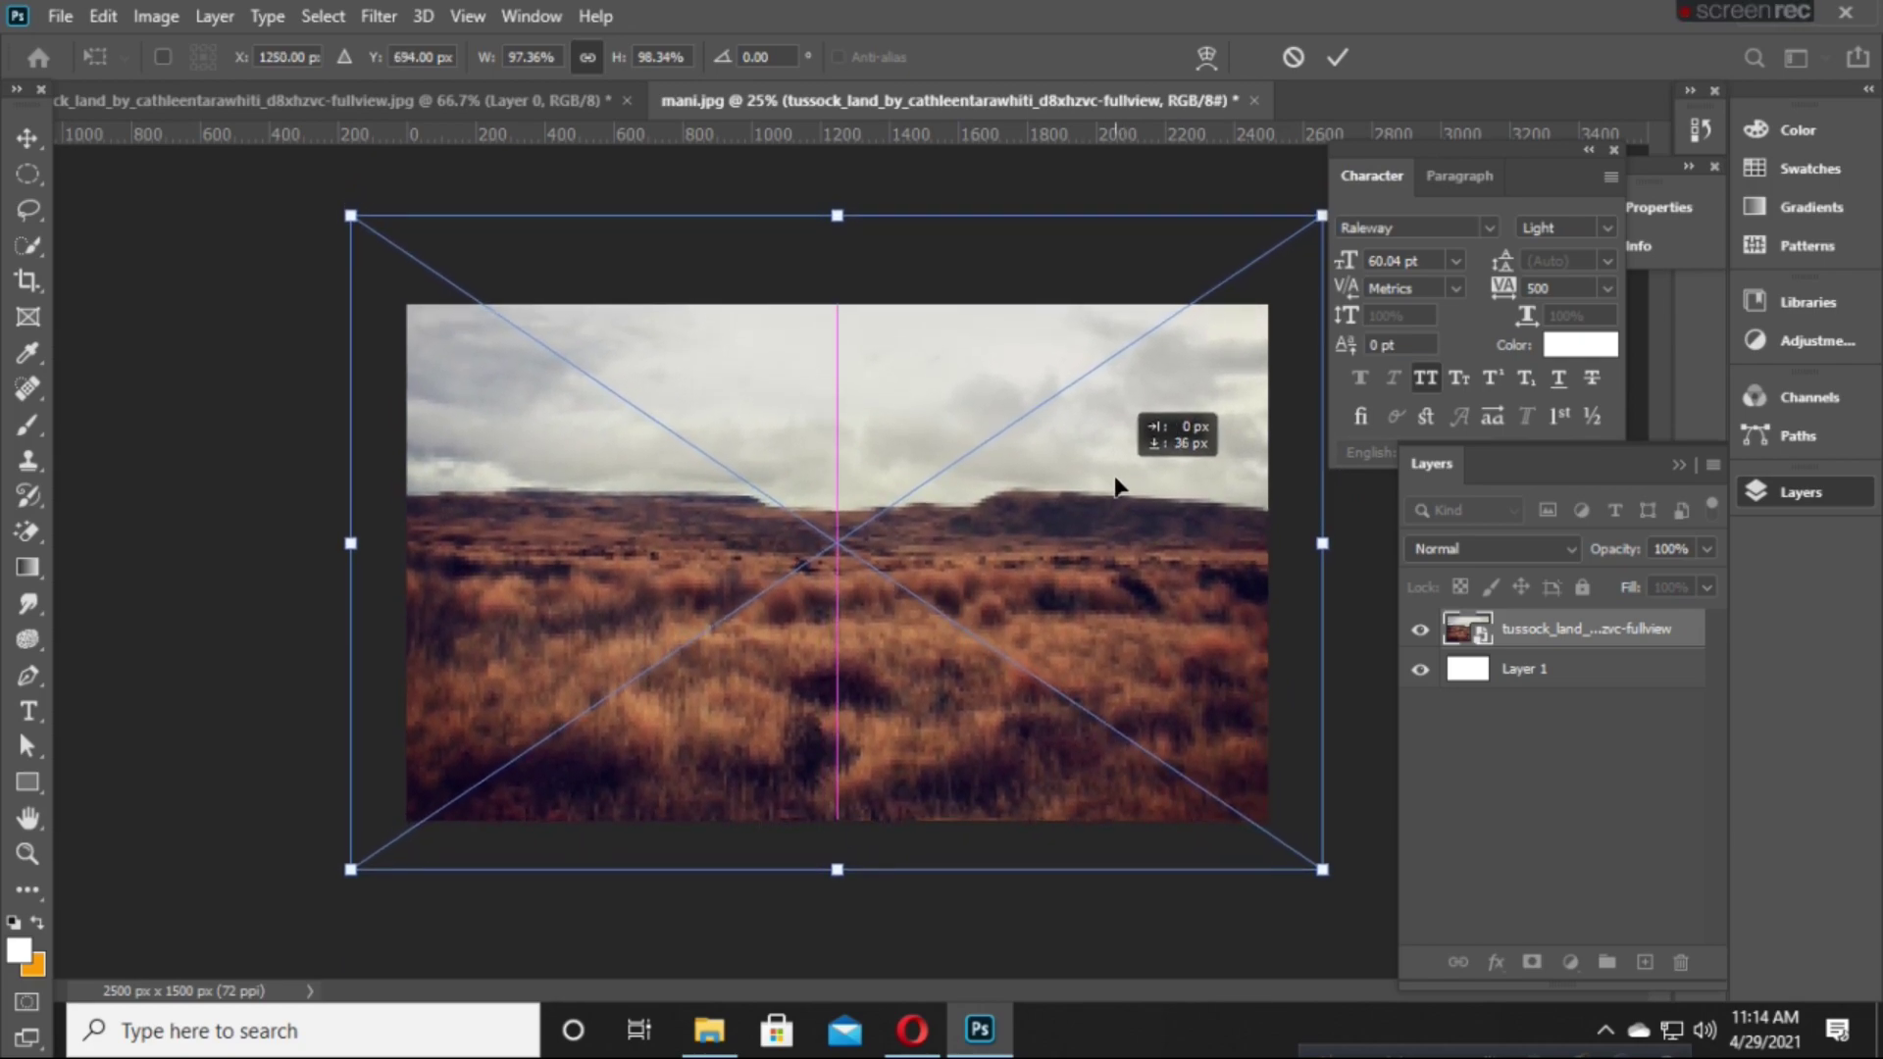
left_click_drag(1115, 477, 1115, 487)
key("Return")
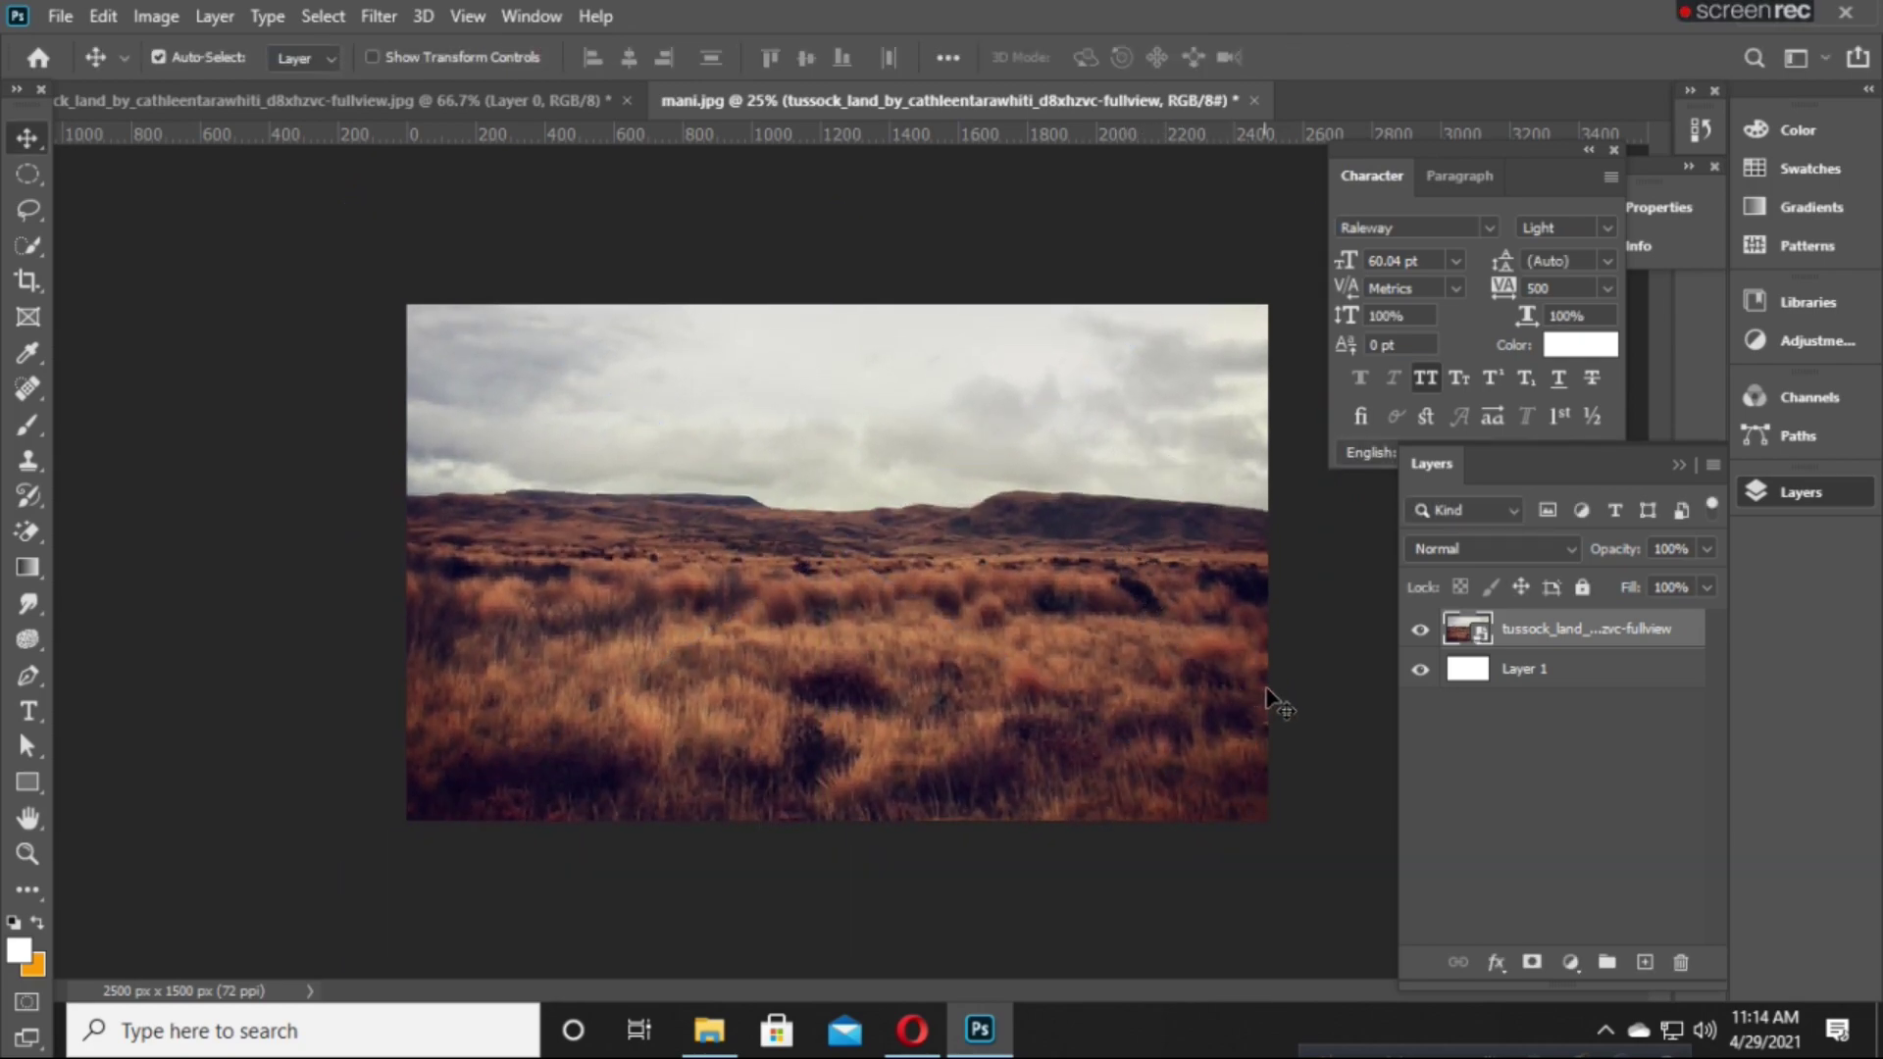
Rename the grassland layer to bg.
left_click(1420, 630)
double_click(1549, 629)
type("bg")
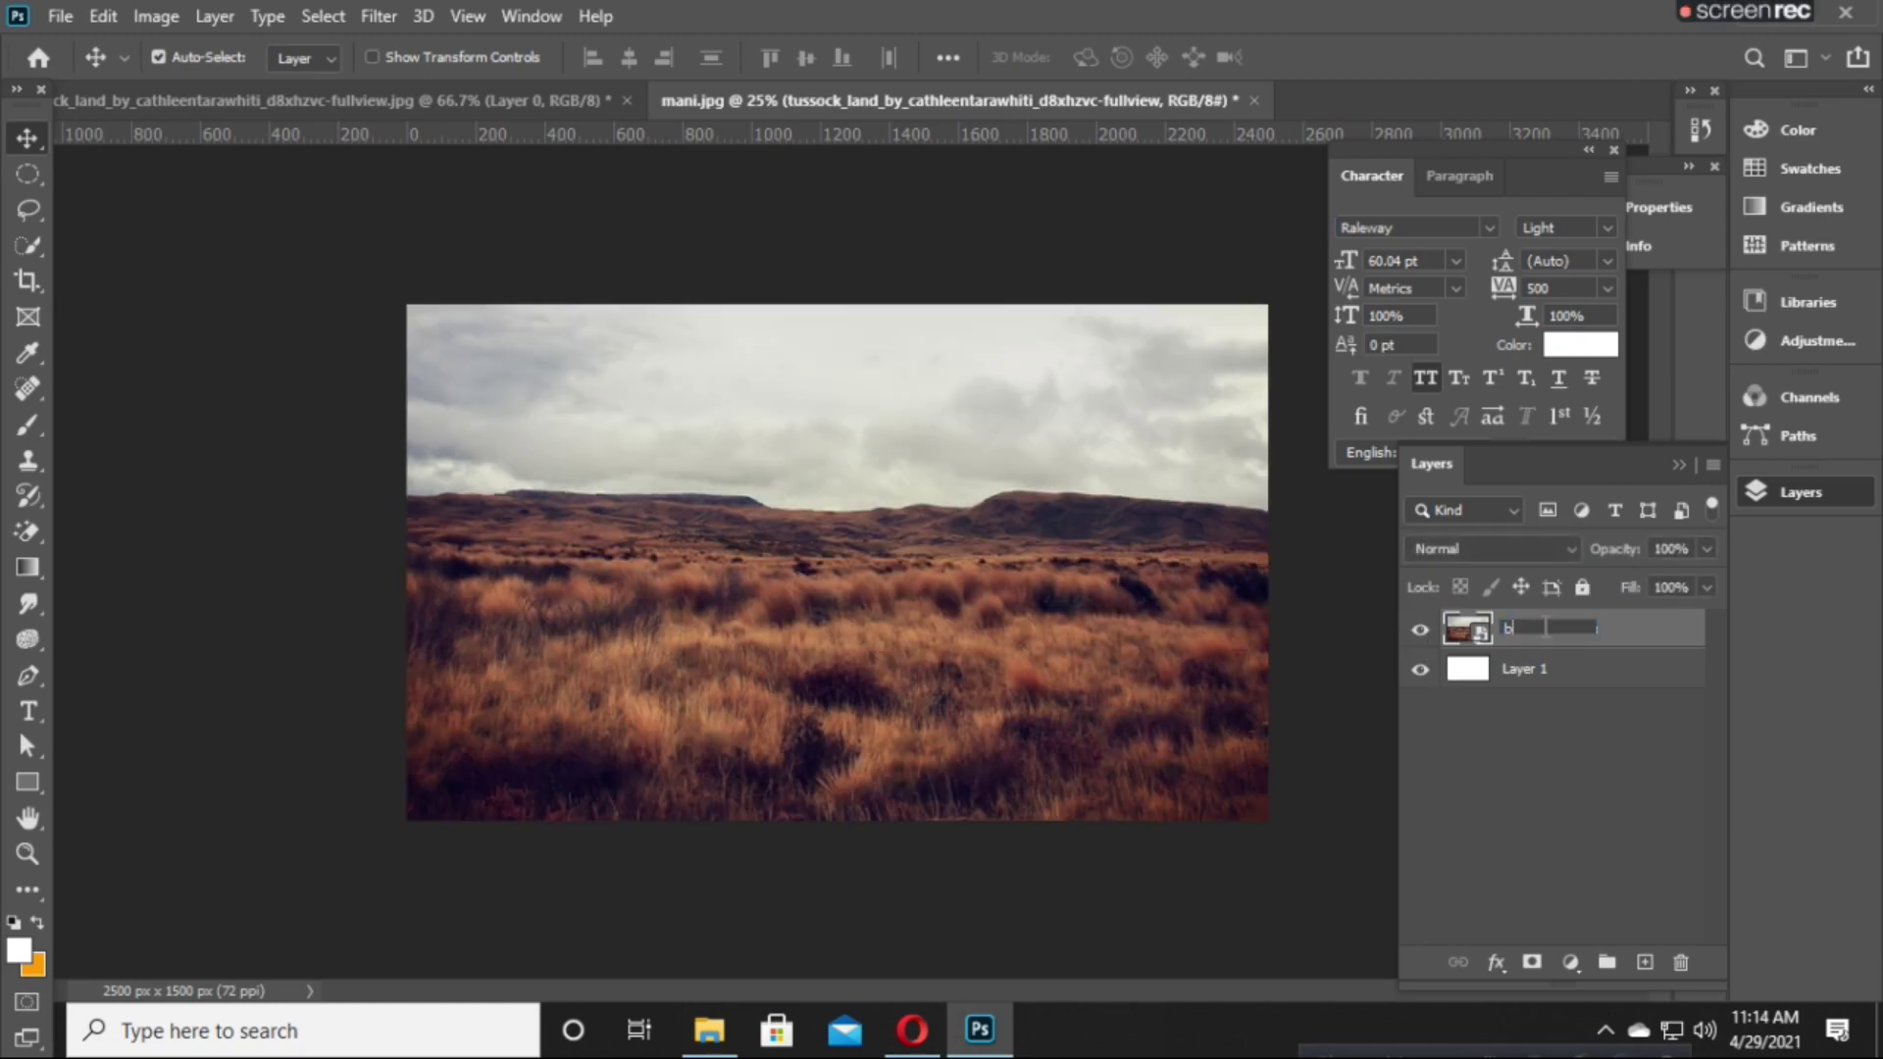
key("Return")
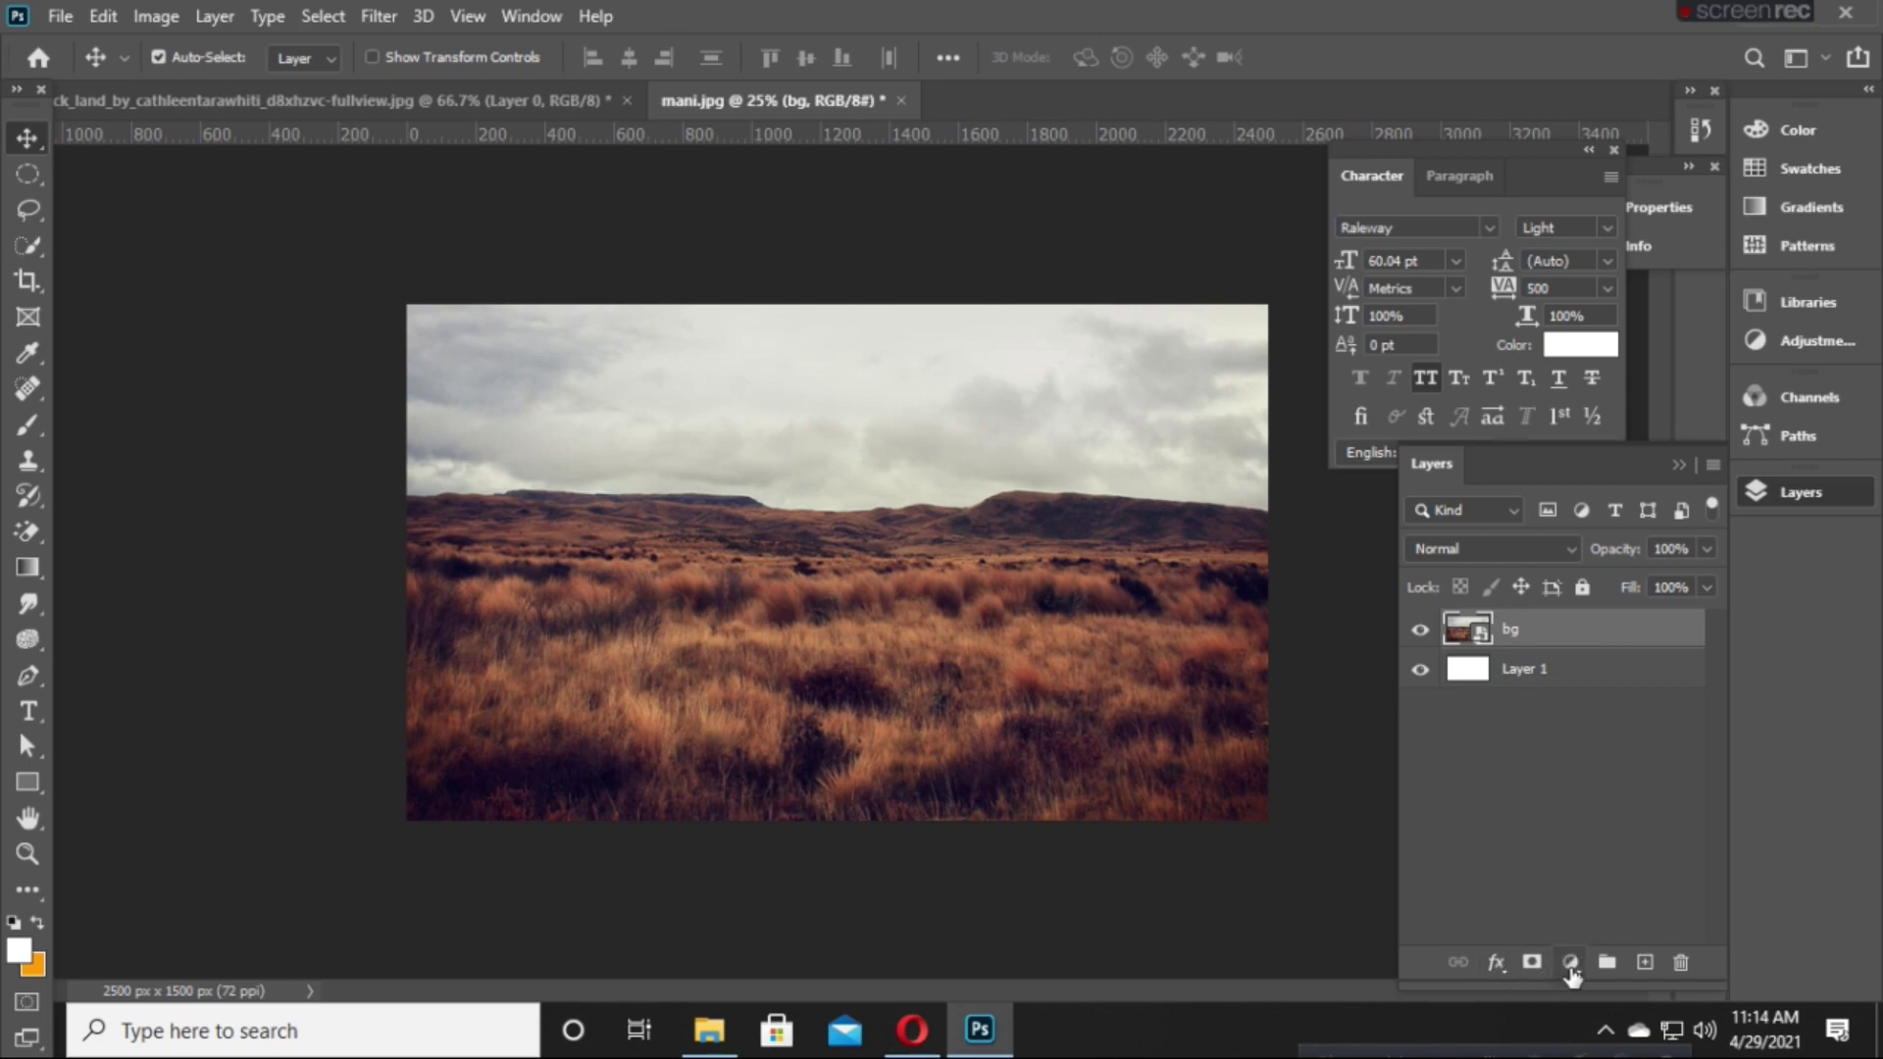
Add a Hue/Saturation adjustment with Saturation -100 and lowered Lightness.
left_click(1569, 964)
left_click(1620, 706)
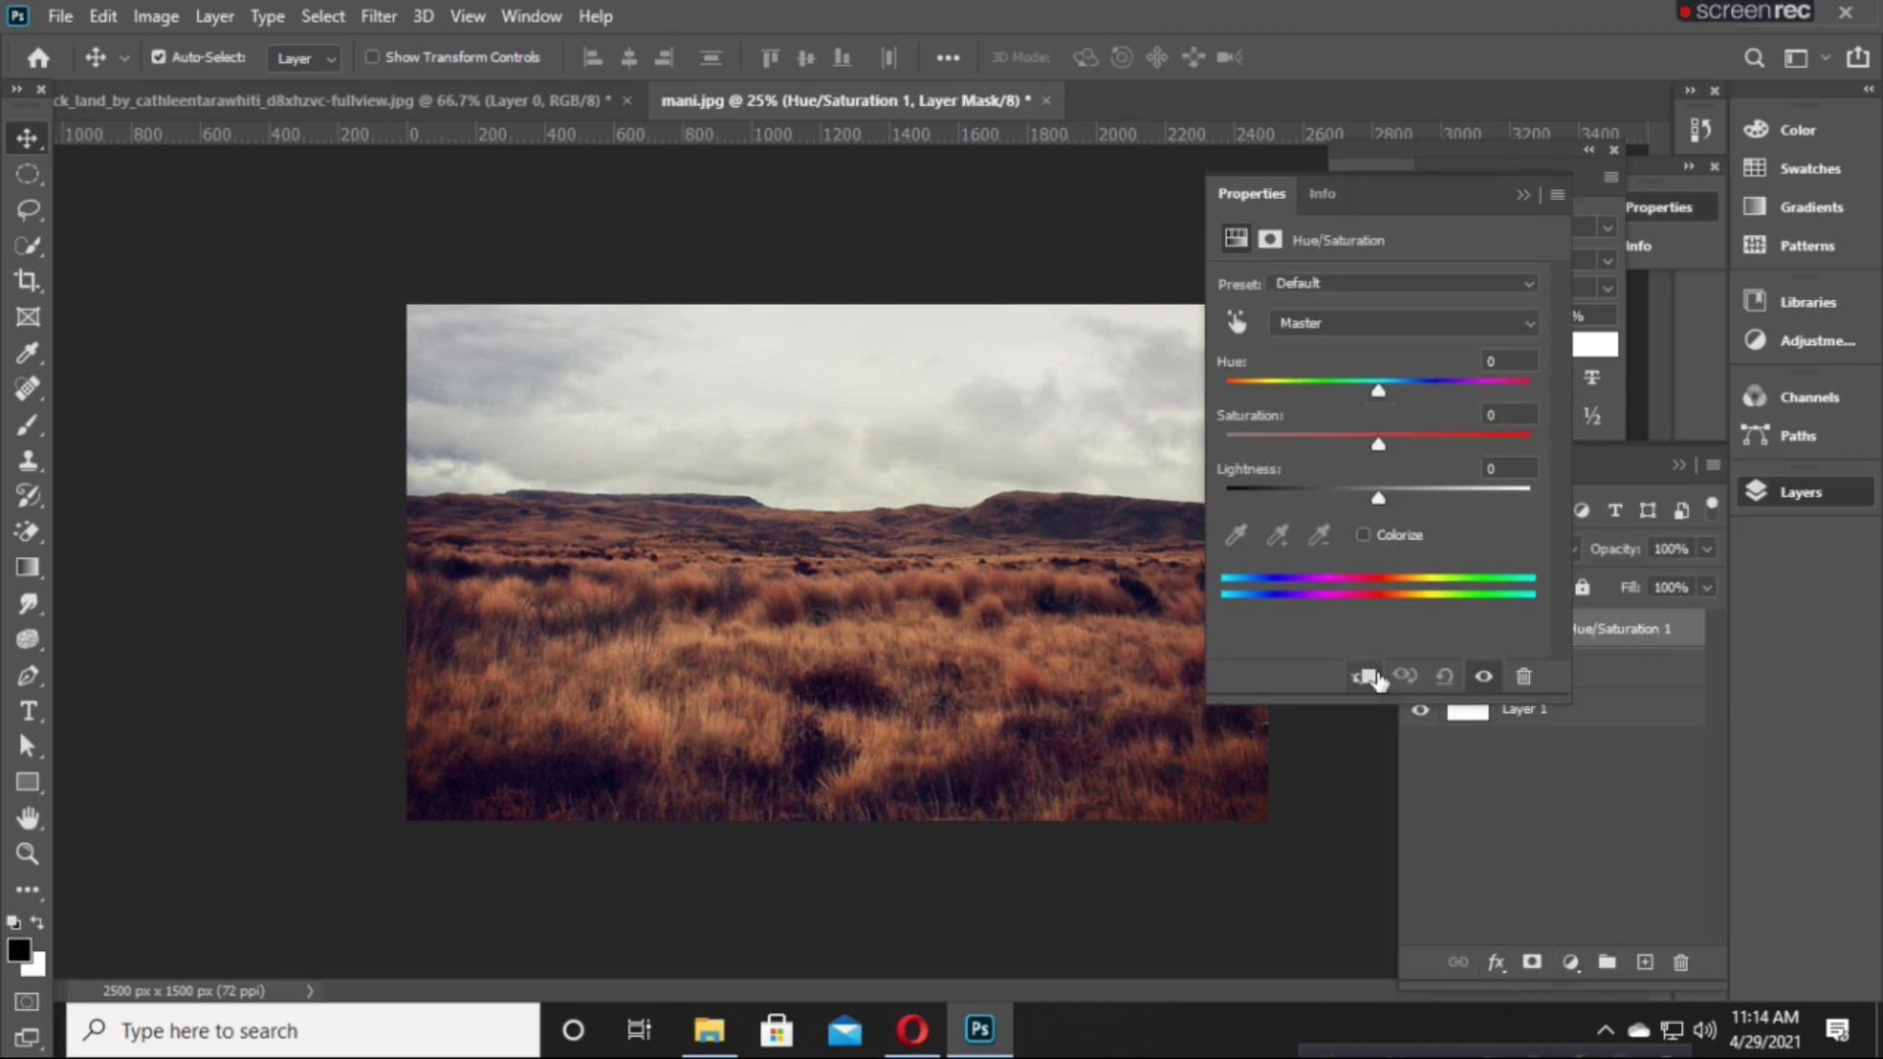
left_click_drag(1370, 440, 1224, 444)
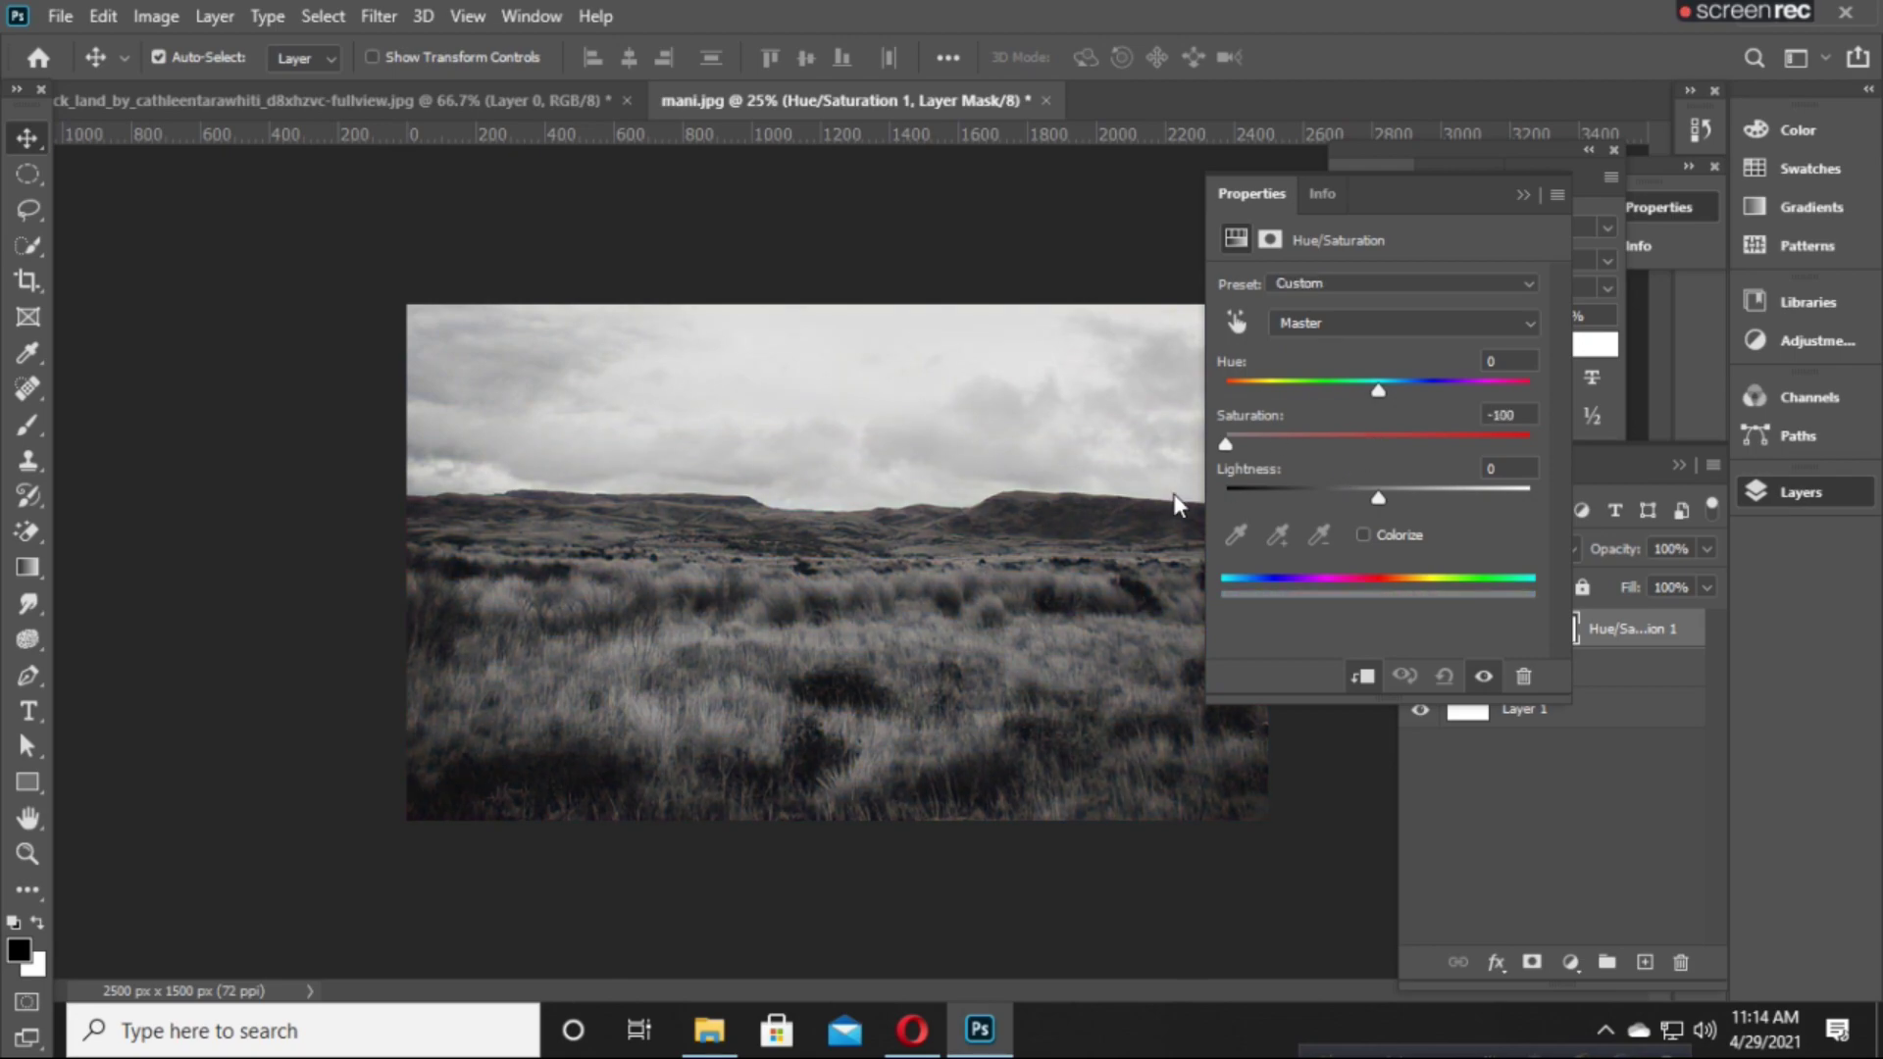
left_click_drag(1375, 500, 1296, 500)
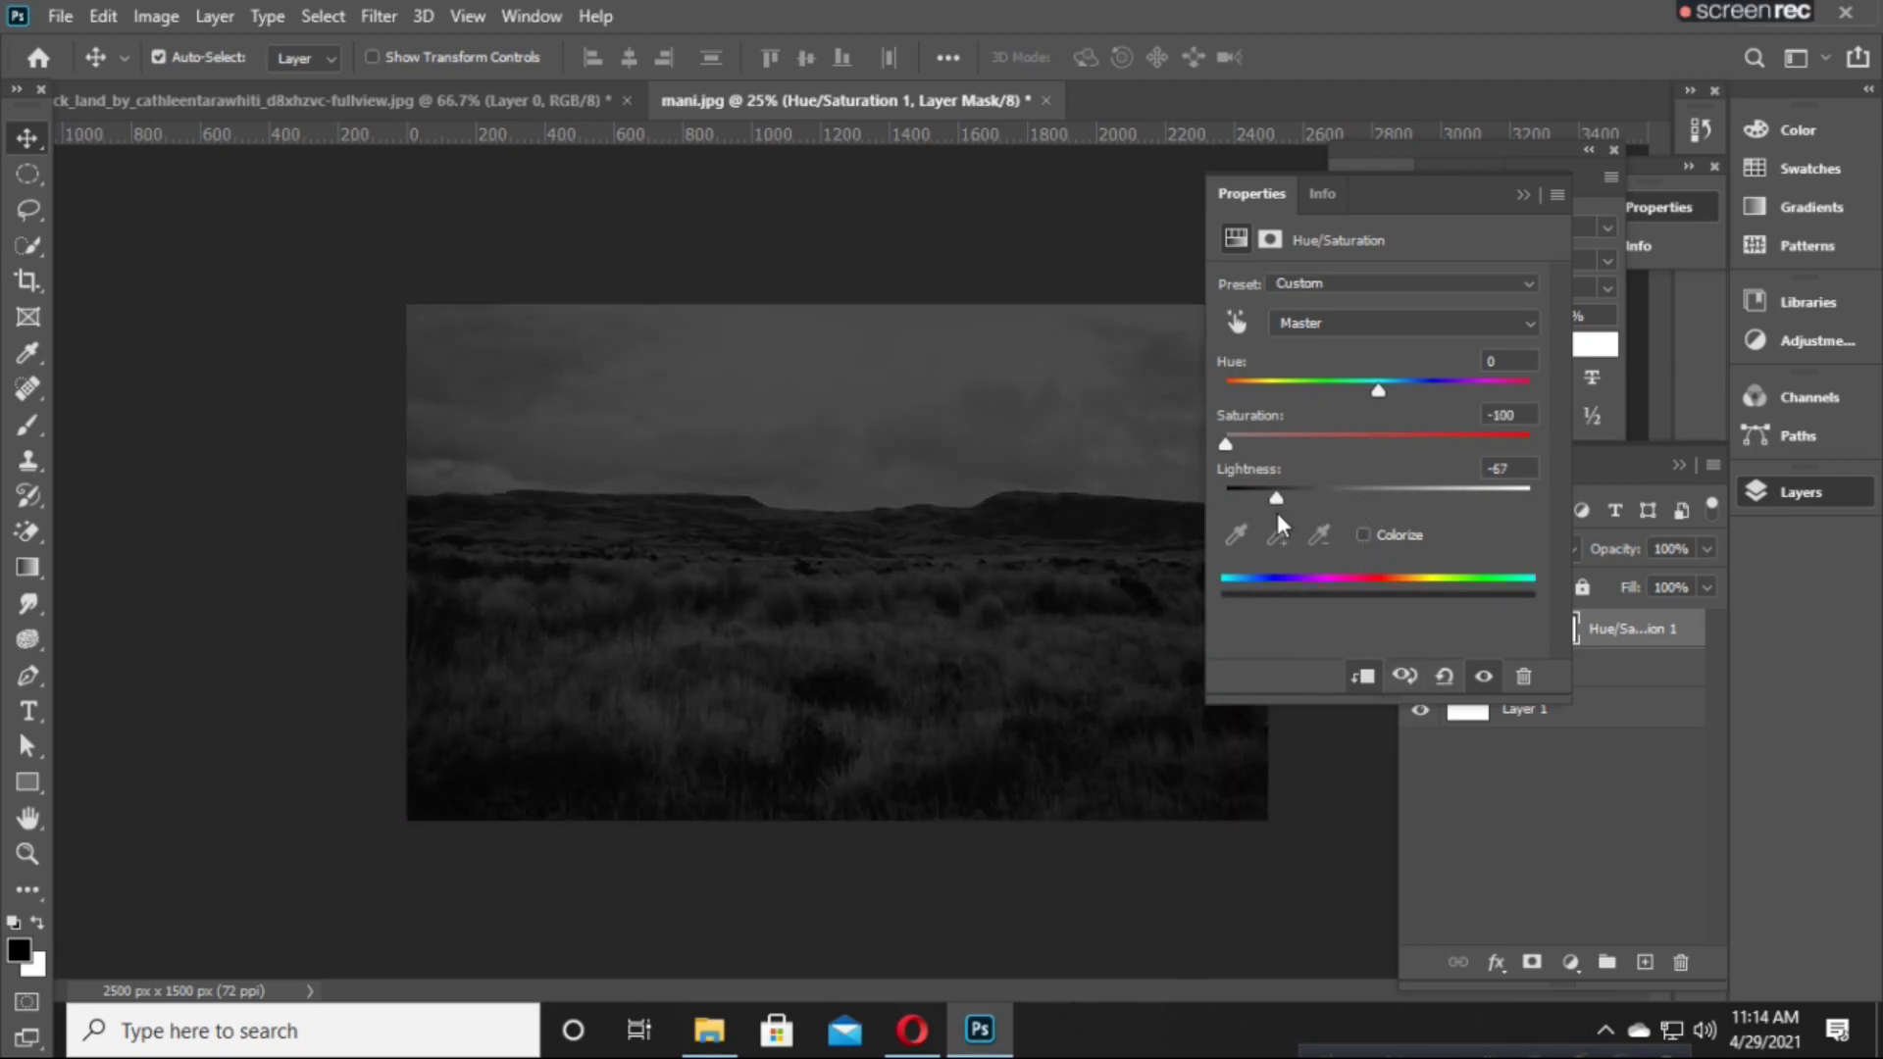
Clip the adjustment to the bg layer and return to the source-image folder.
left_click(1575, 771)
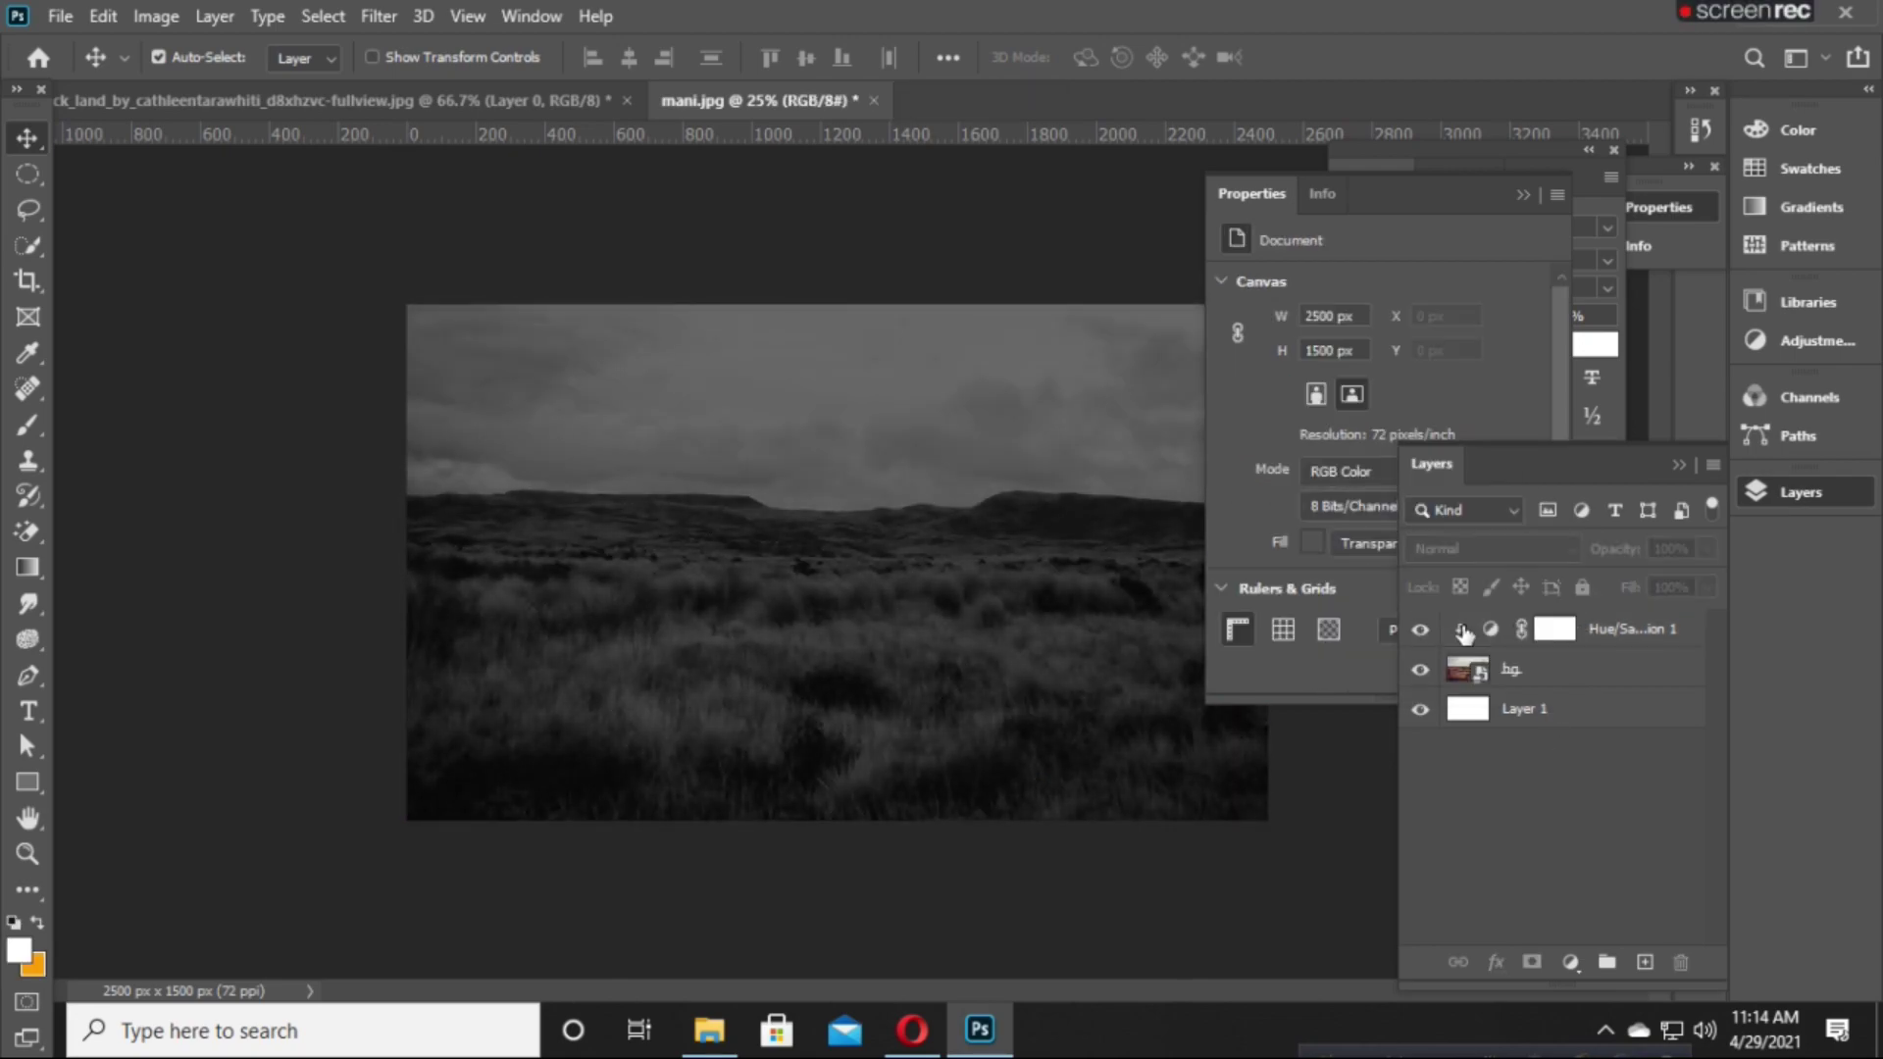
left_click(1568, 642)
left_click(1421, 628)
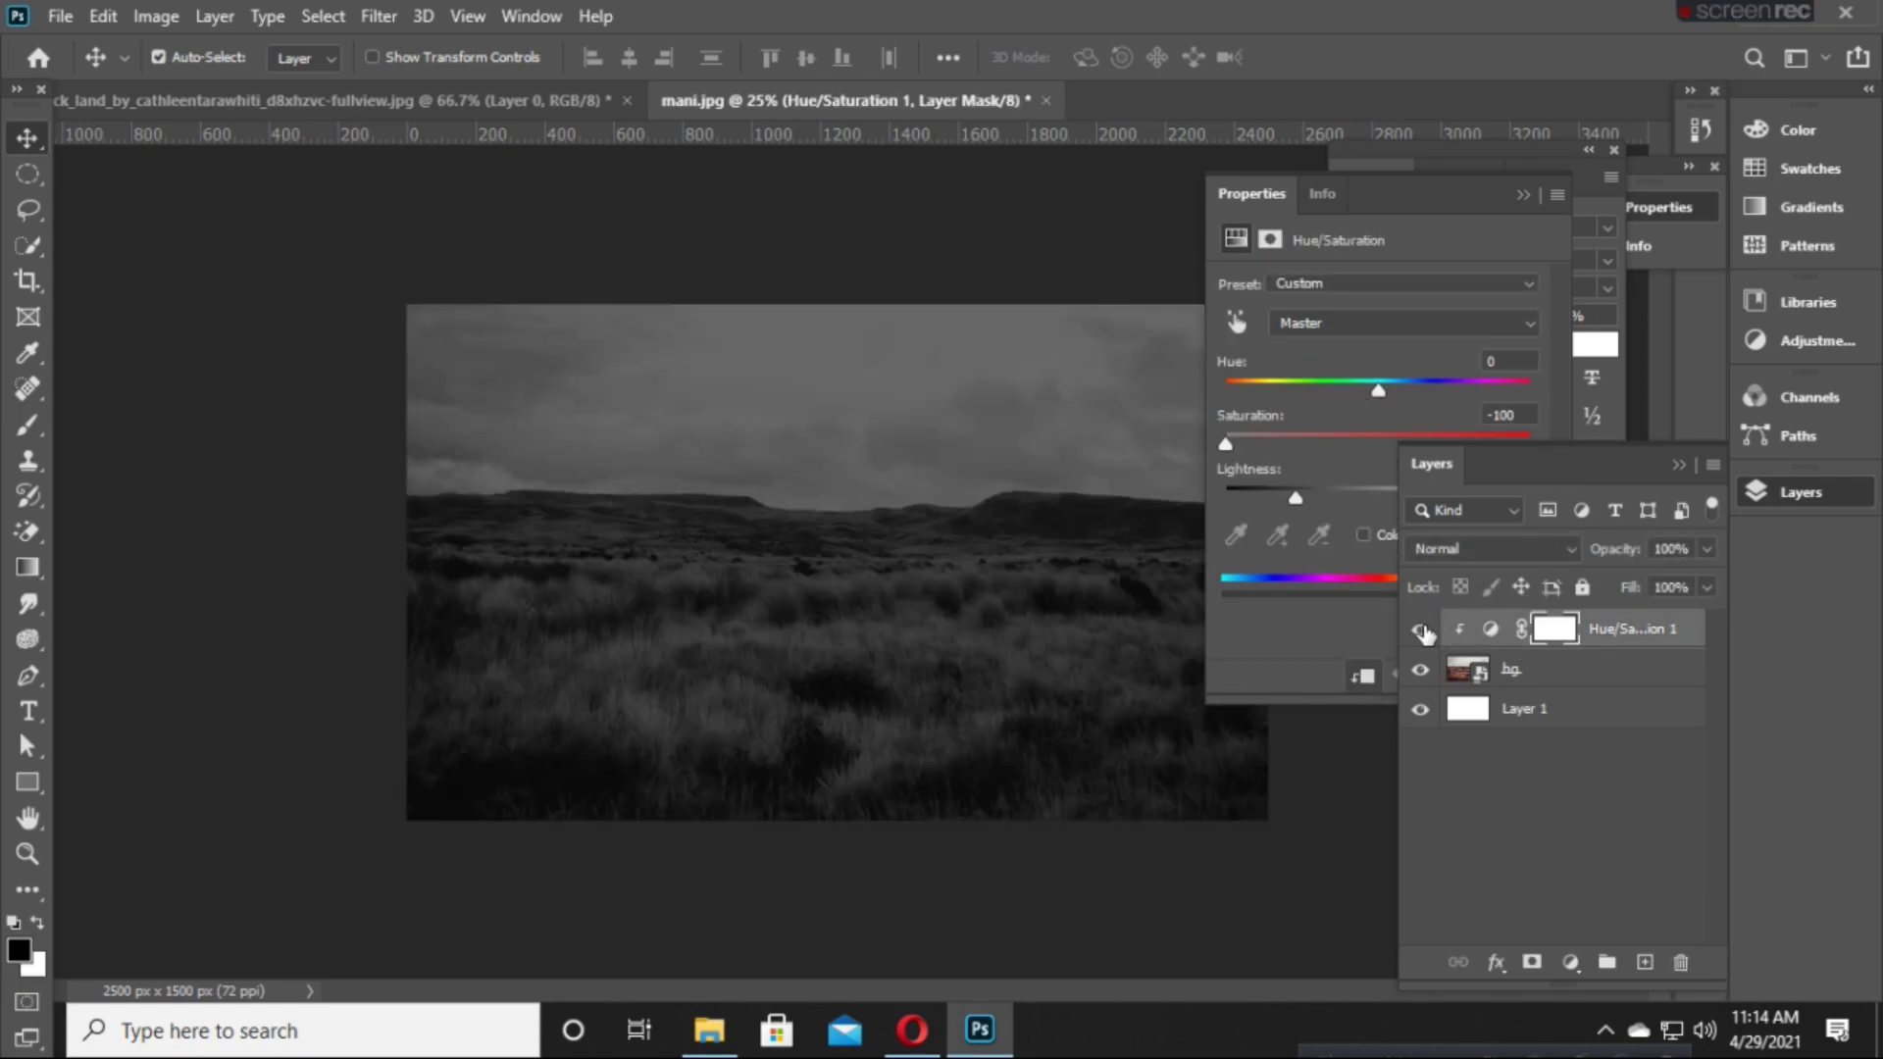
left_click(709, 1030)
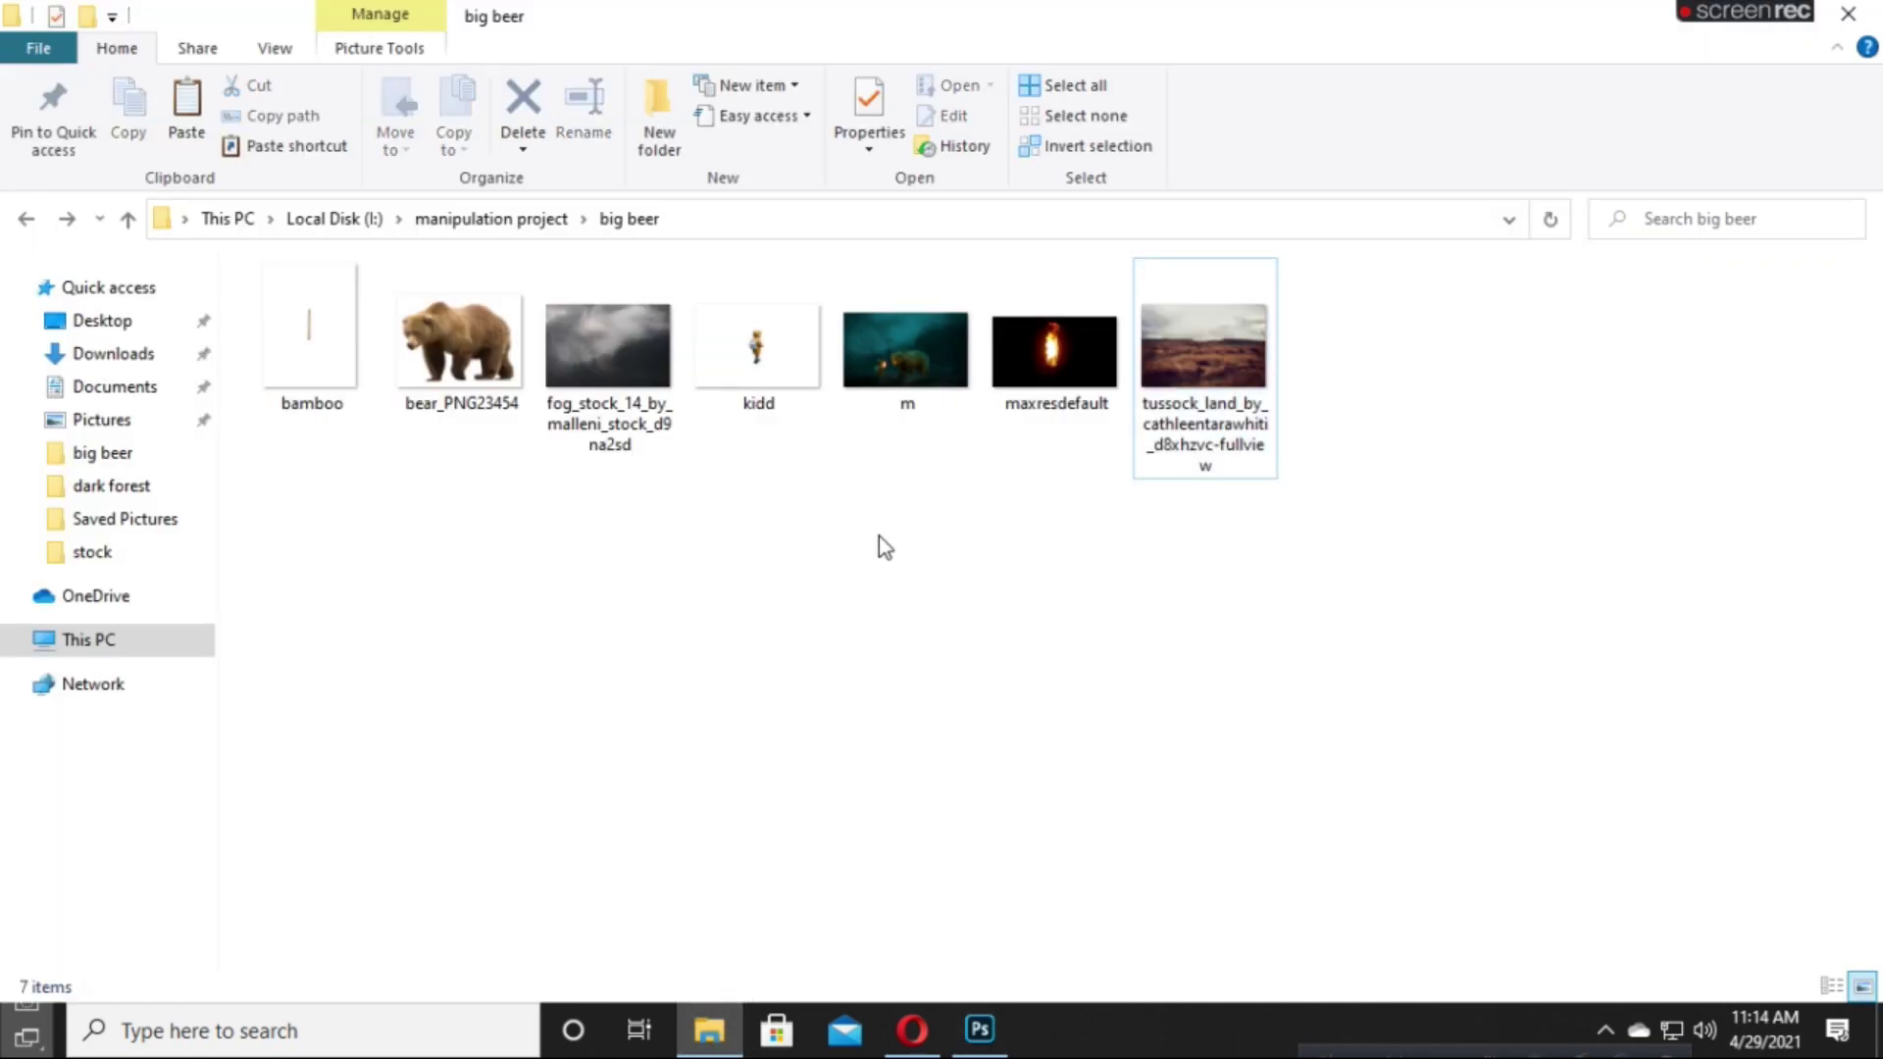
Place the fog forest photo, enlarging it and moving it upward on the canvas.
mouse_move(609, 348)
left_mouse_down()
mouse_move(988, 1010)
mouse_move(814, 547)
left_mouse_up()
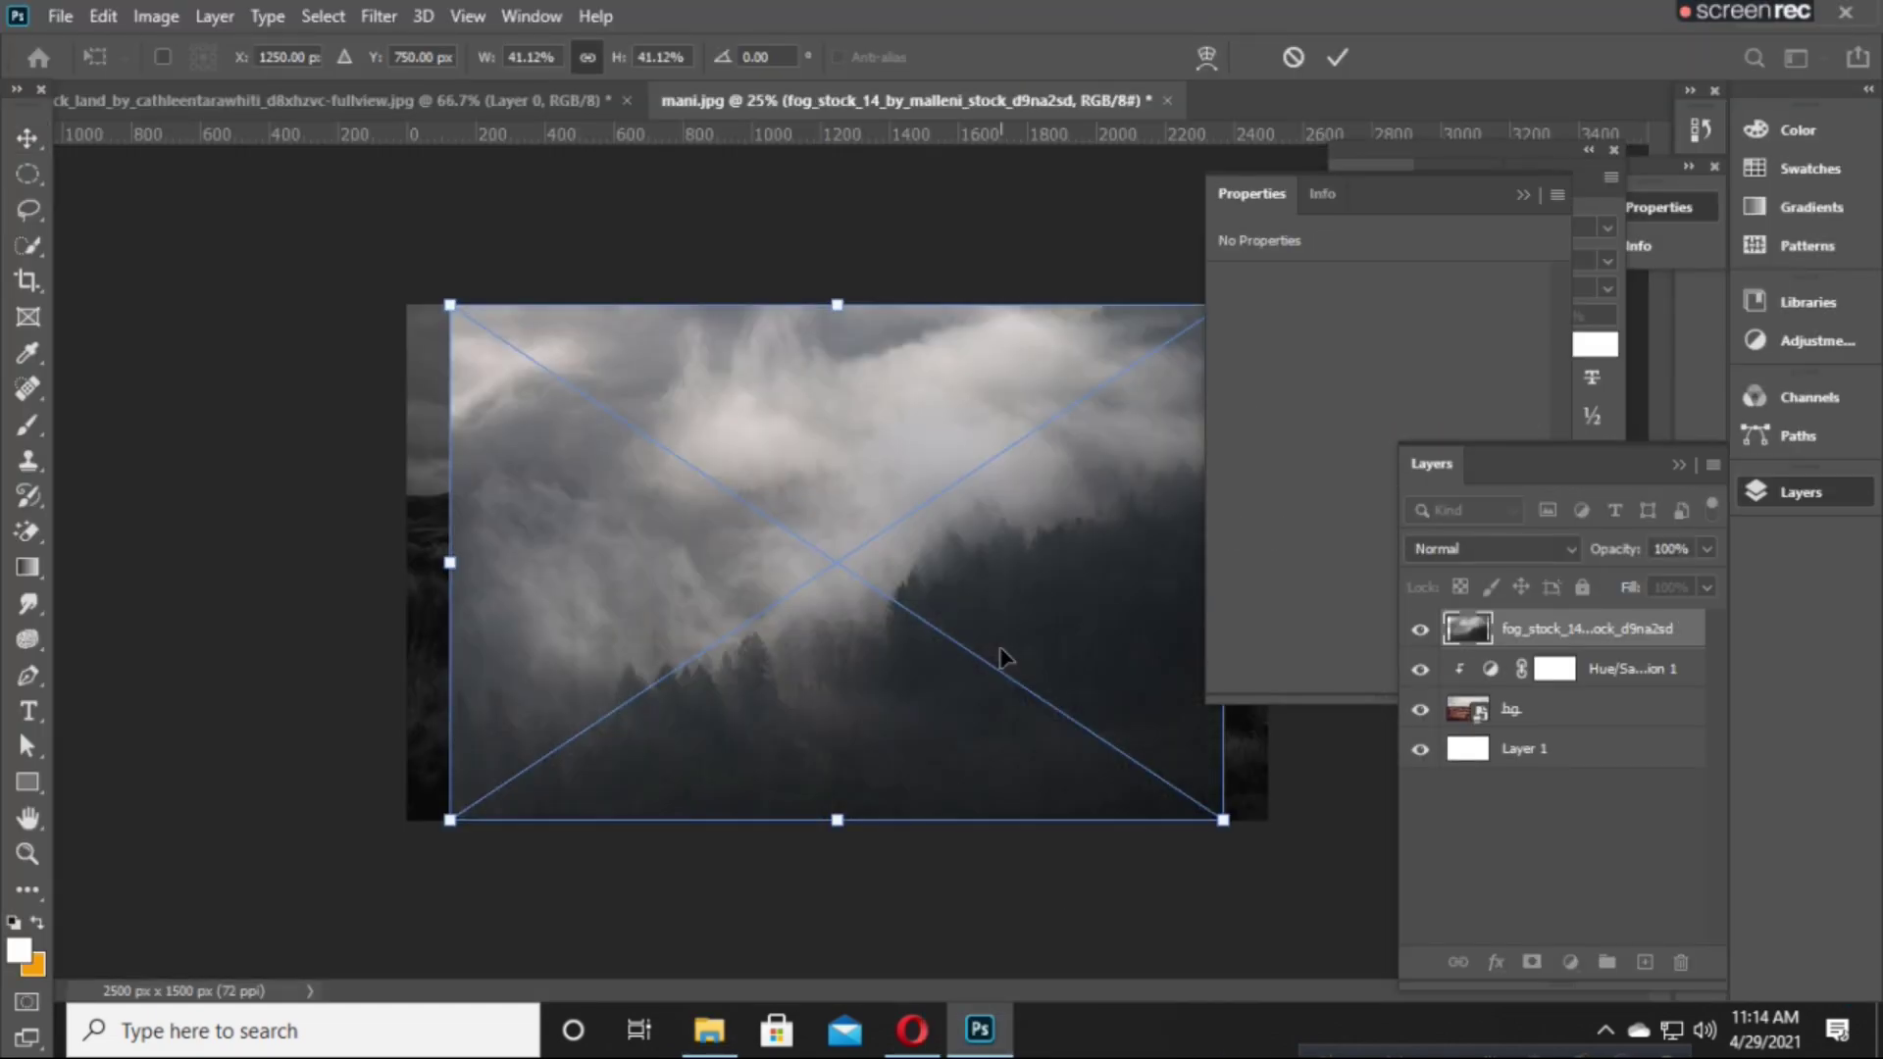
left_click(1520, 196)
left_click_drag(1221, 819, 1291, 862)
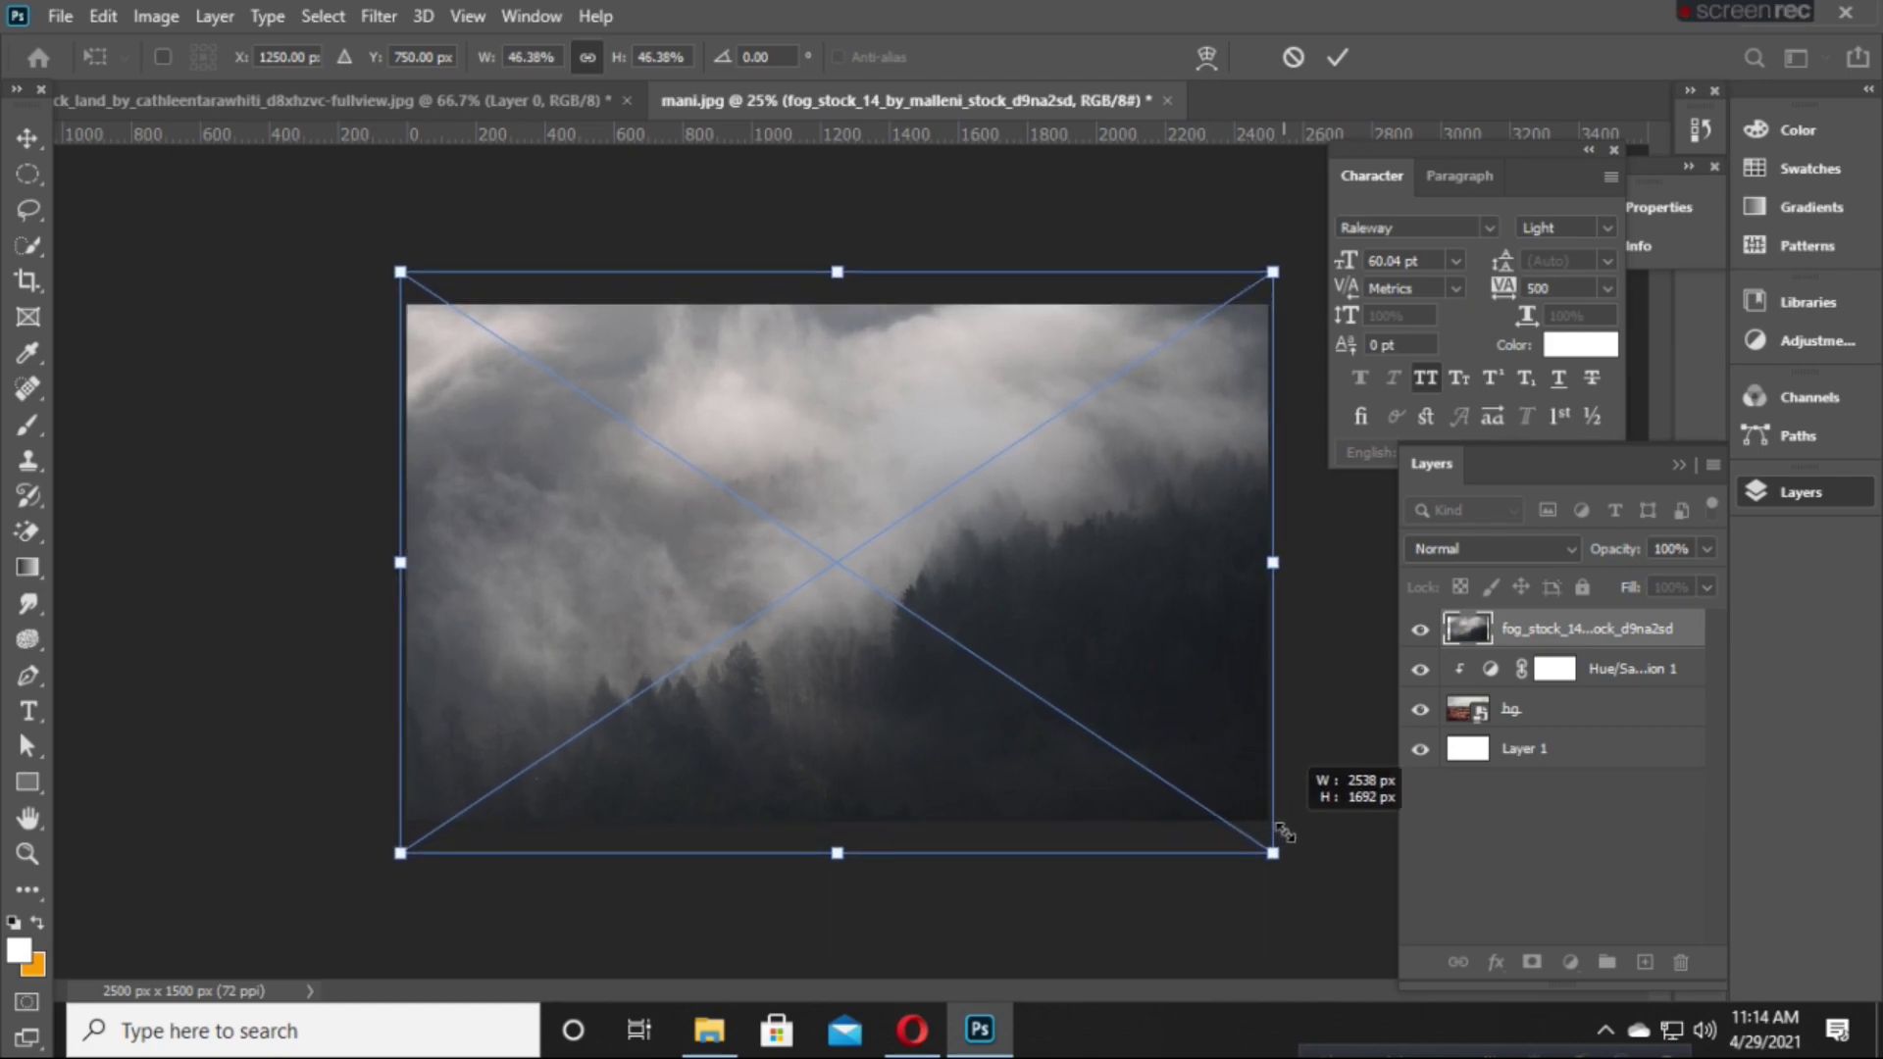
left_click_drag(1149, 746, 1154, 677)
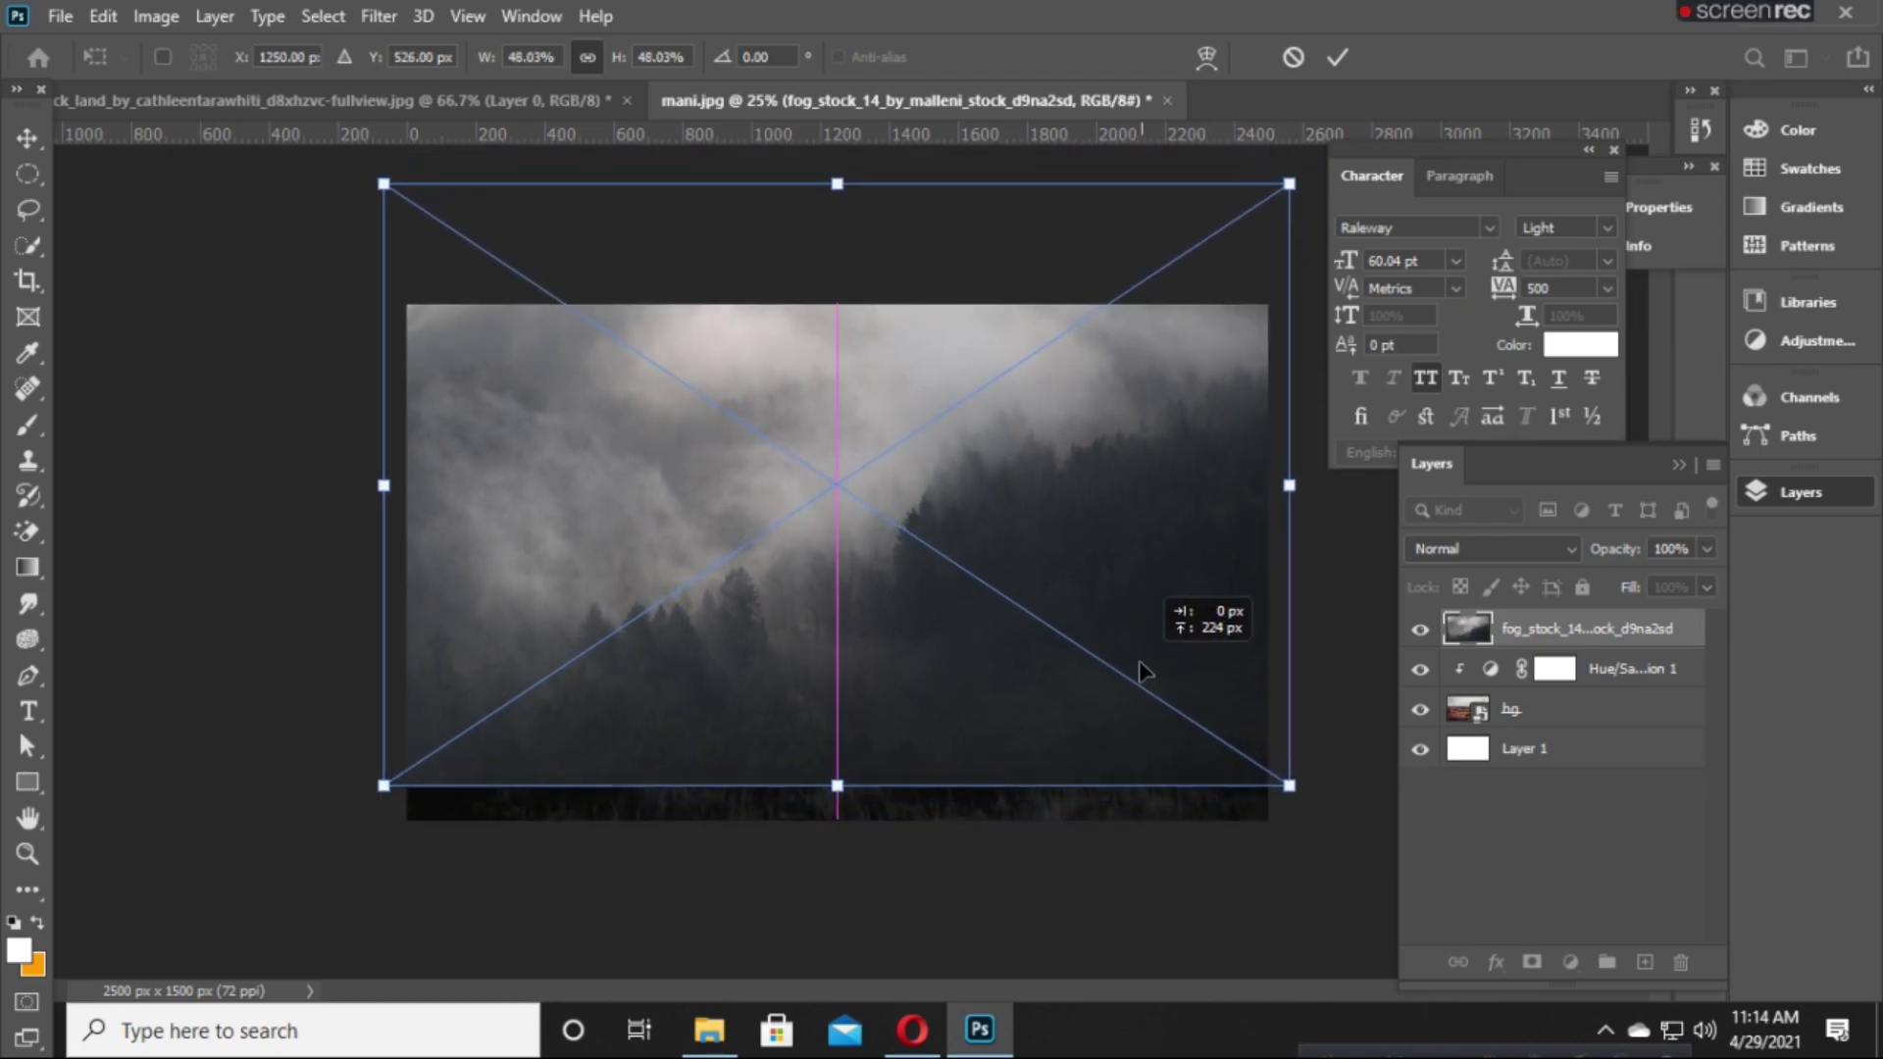
key("Return")
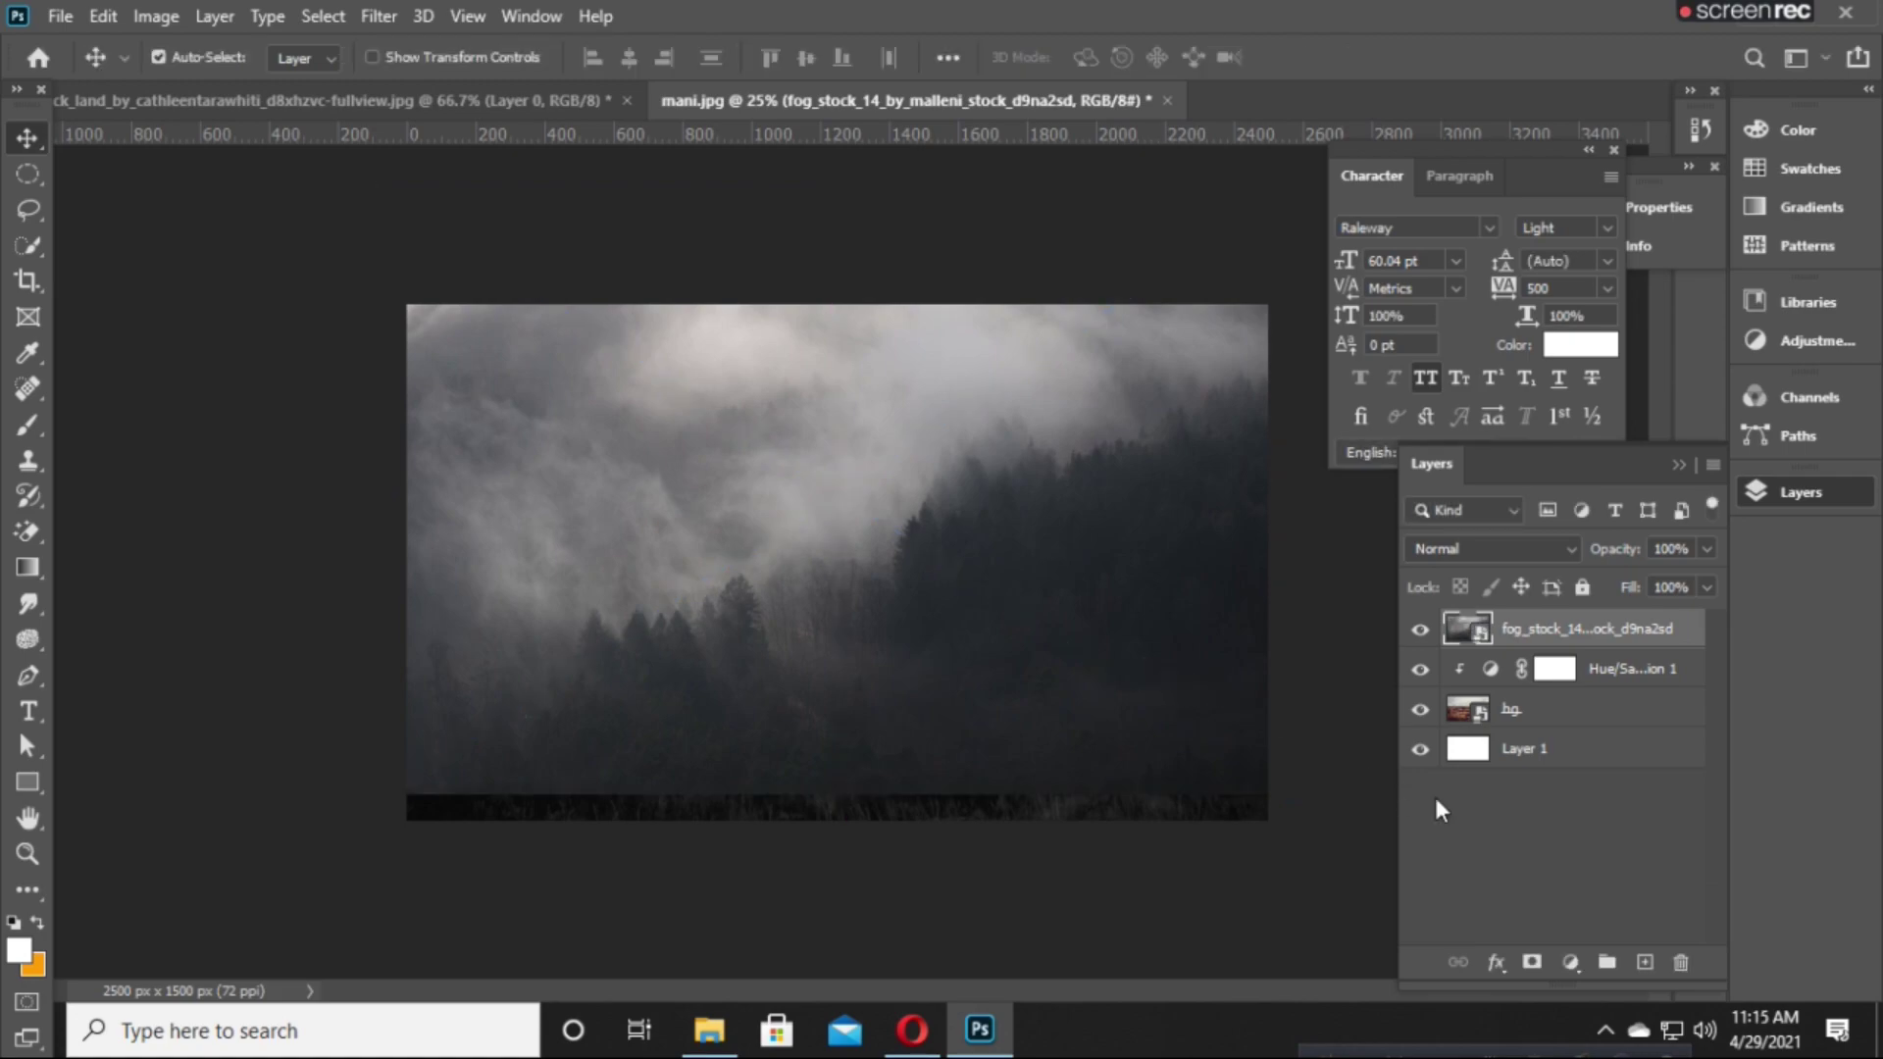
Mask the fog layer with a gradient fading its bottom into the grassland.
left_click(1545, 964)
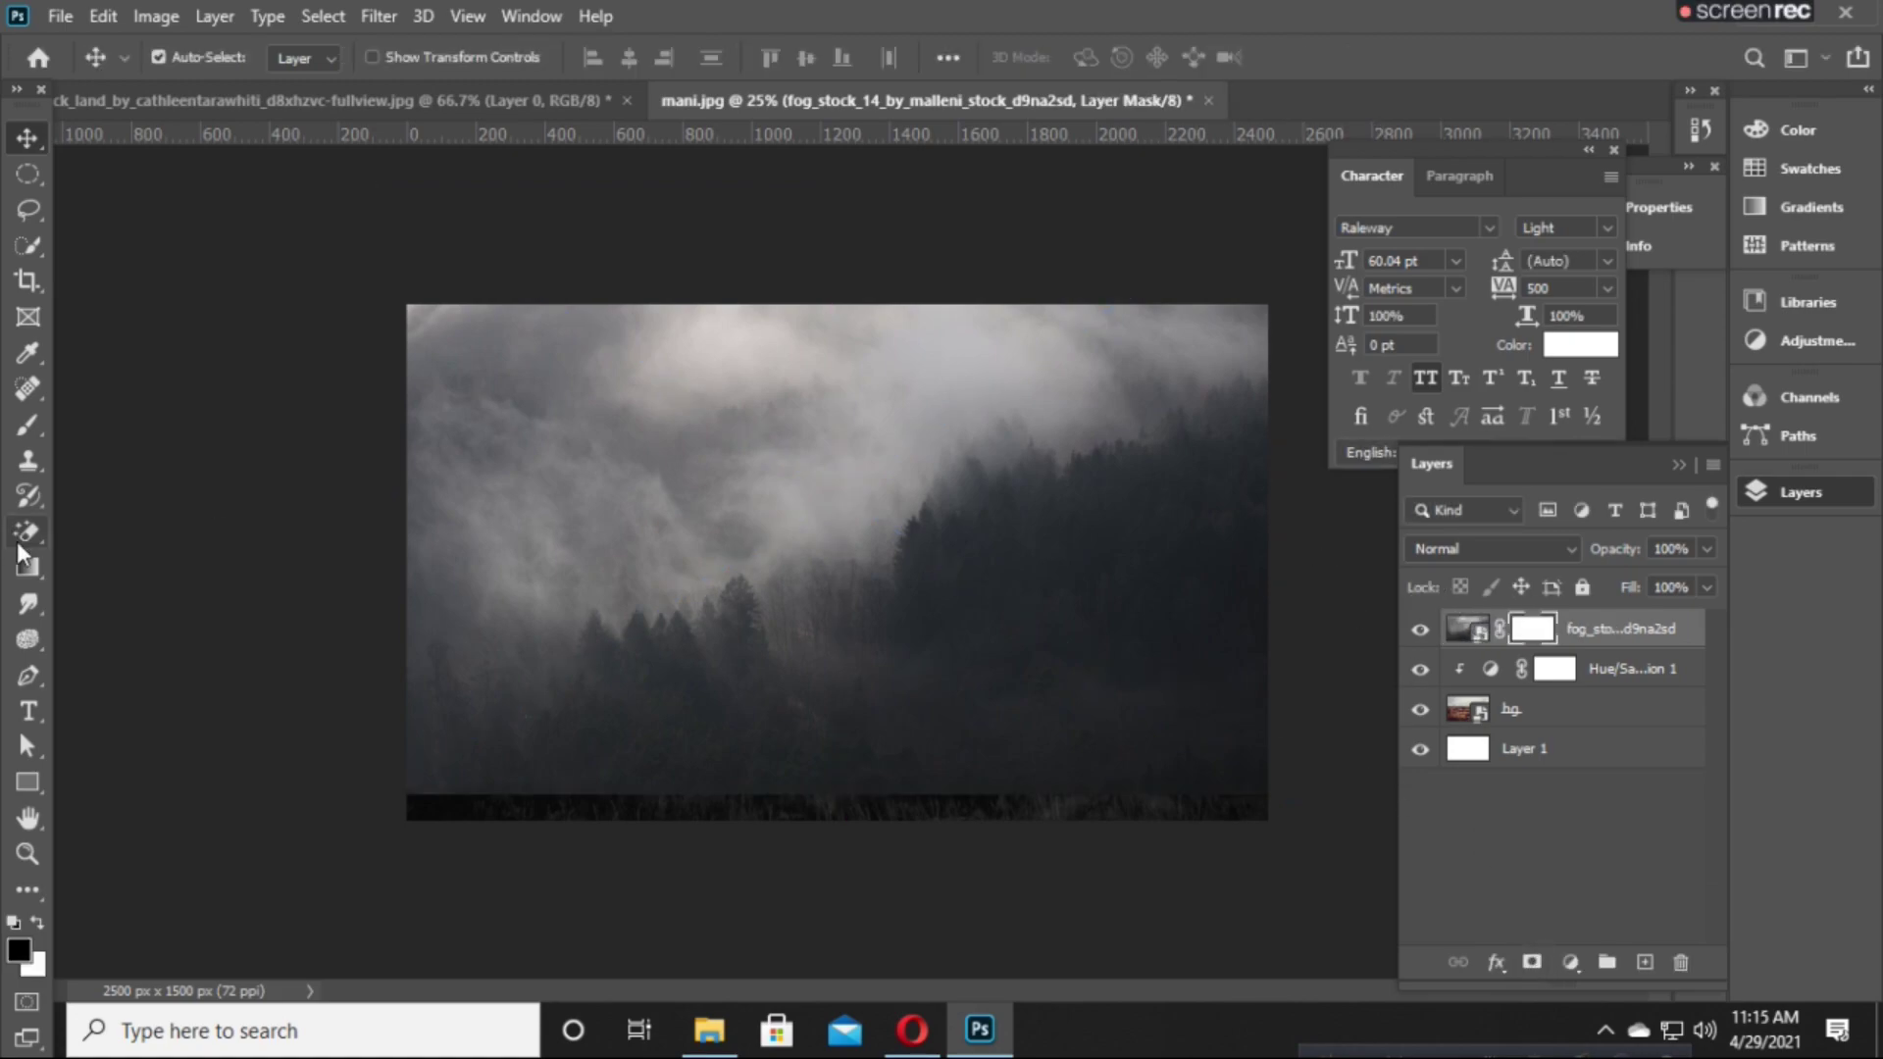
left_click(25, 566)
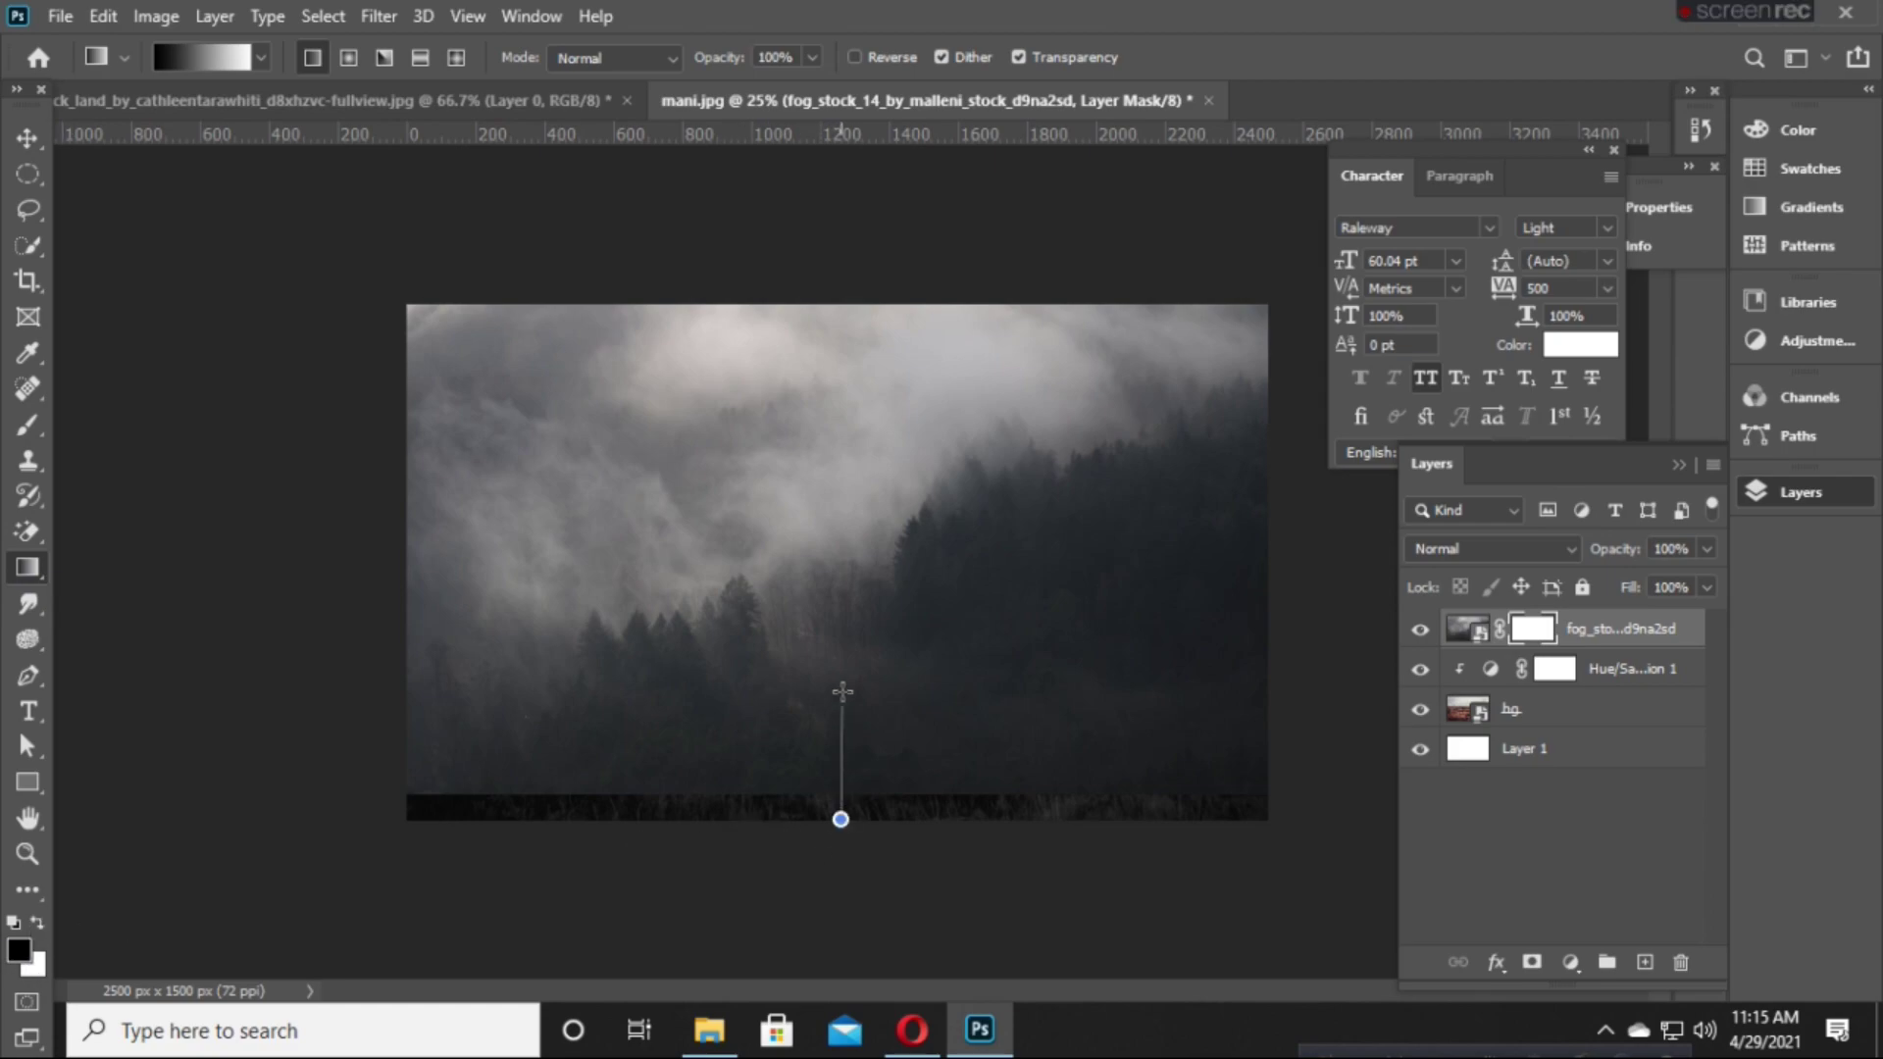
left_click_drag(843, 691, 842, 602)
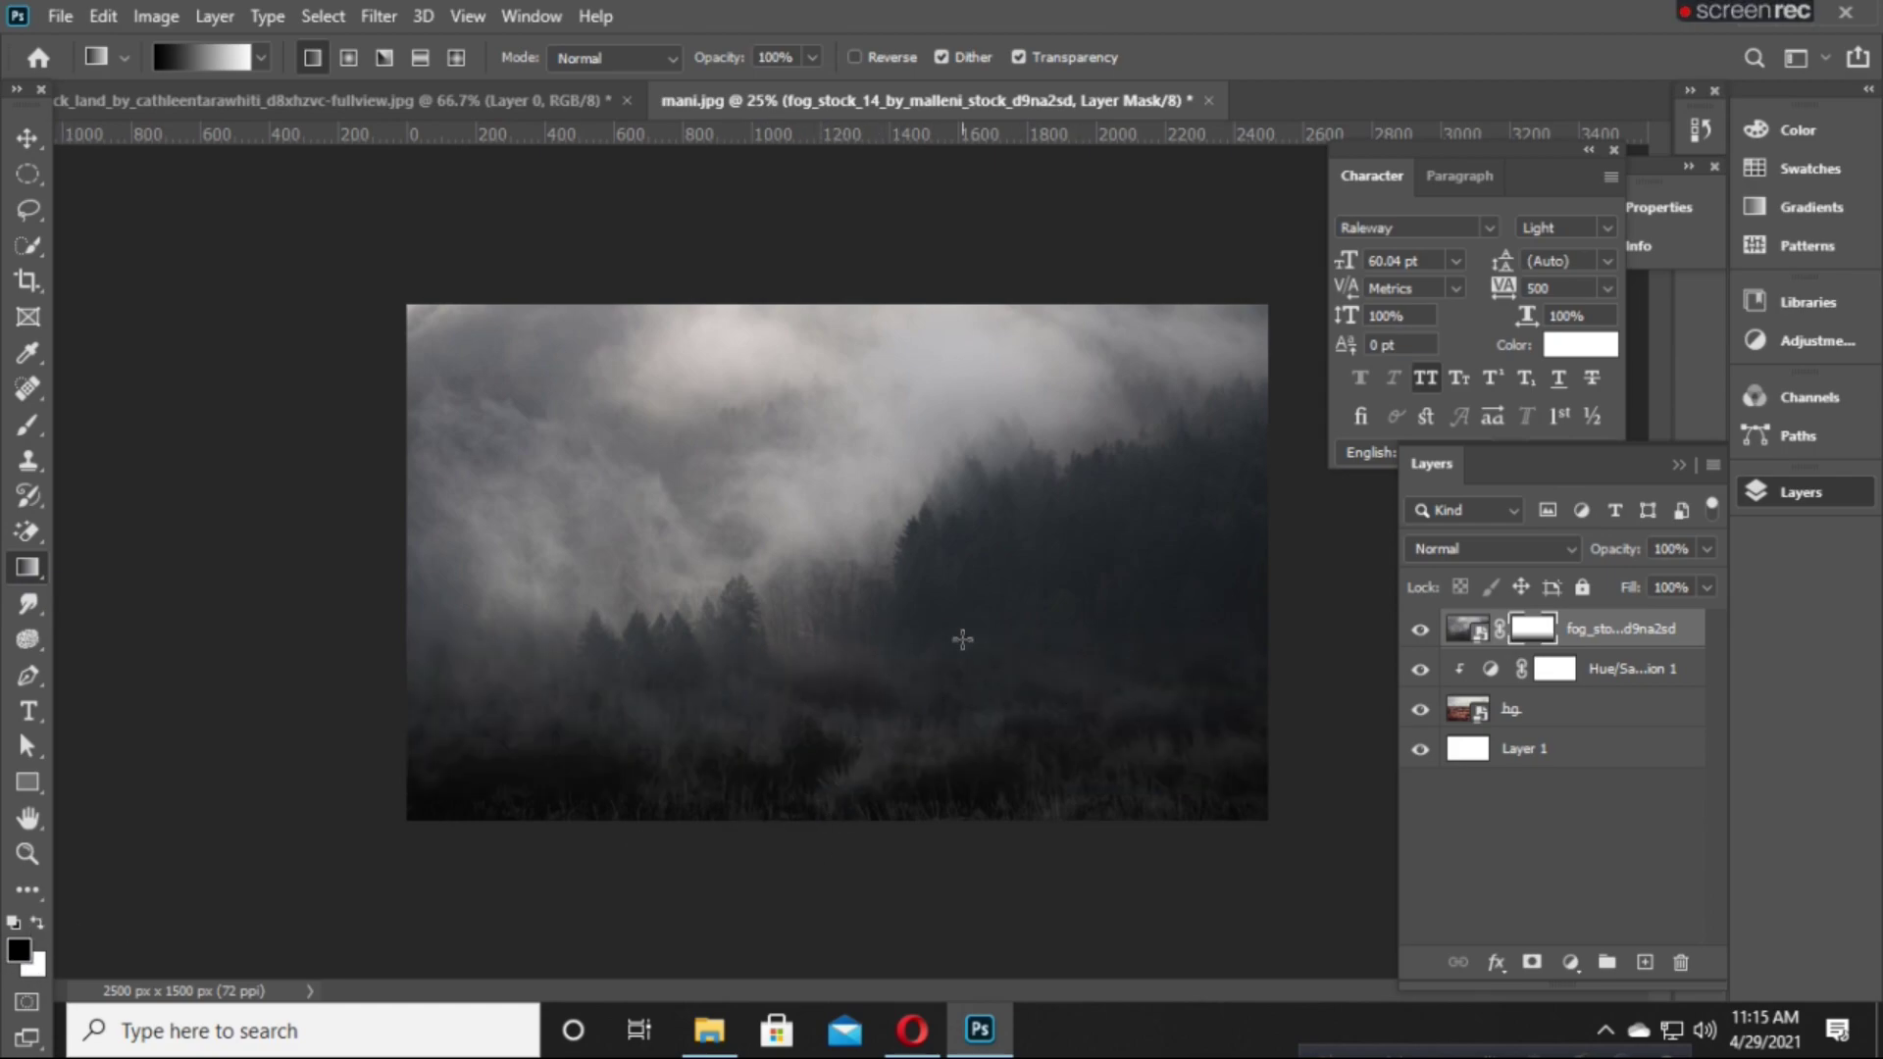
left_click(38, 139)
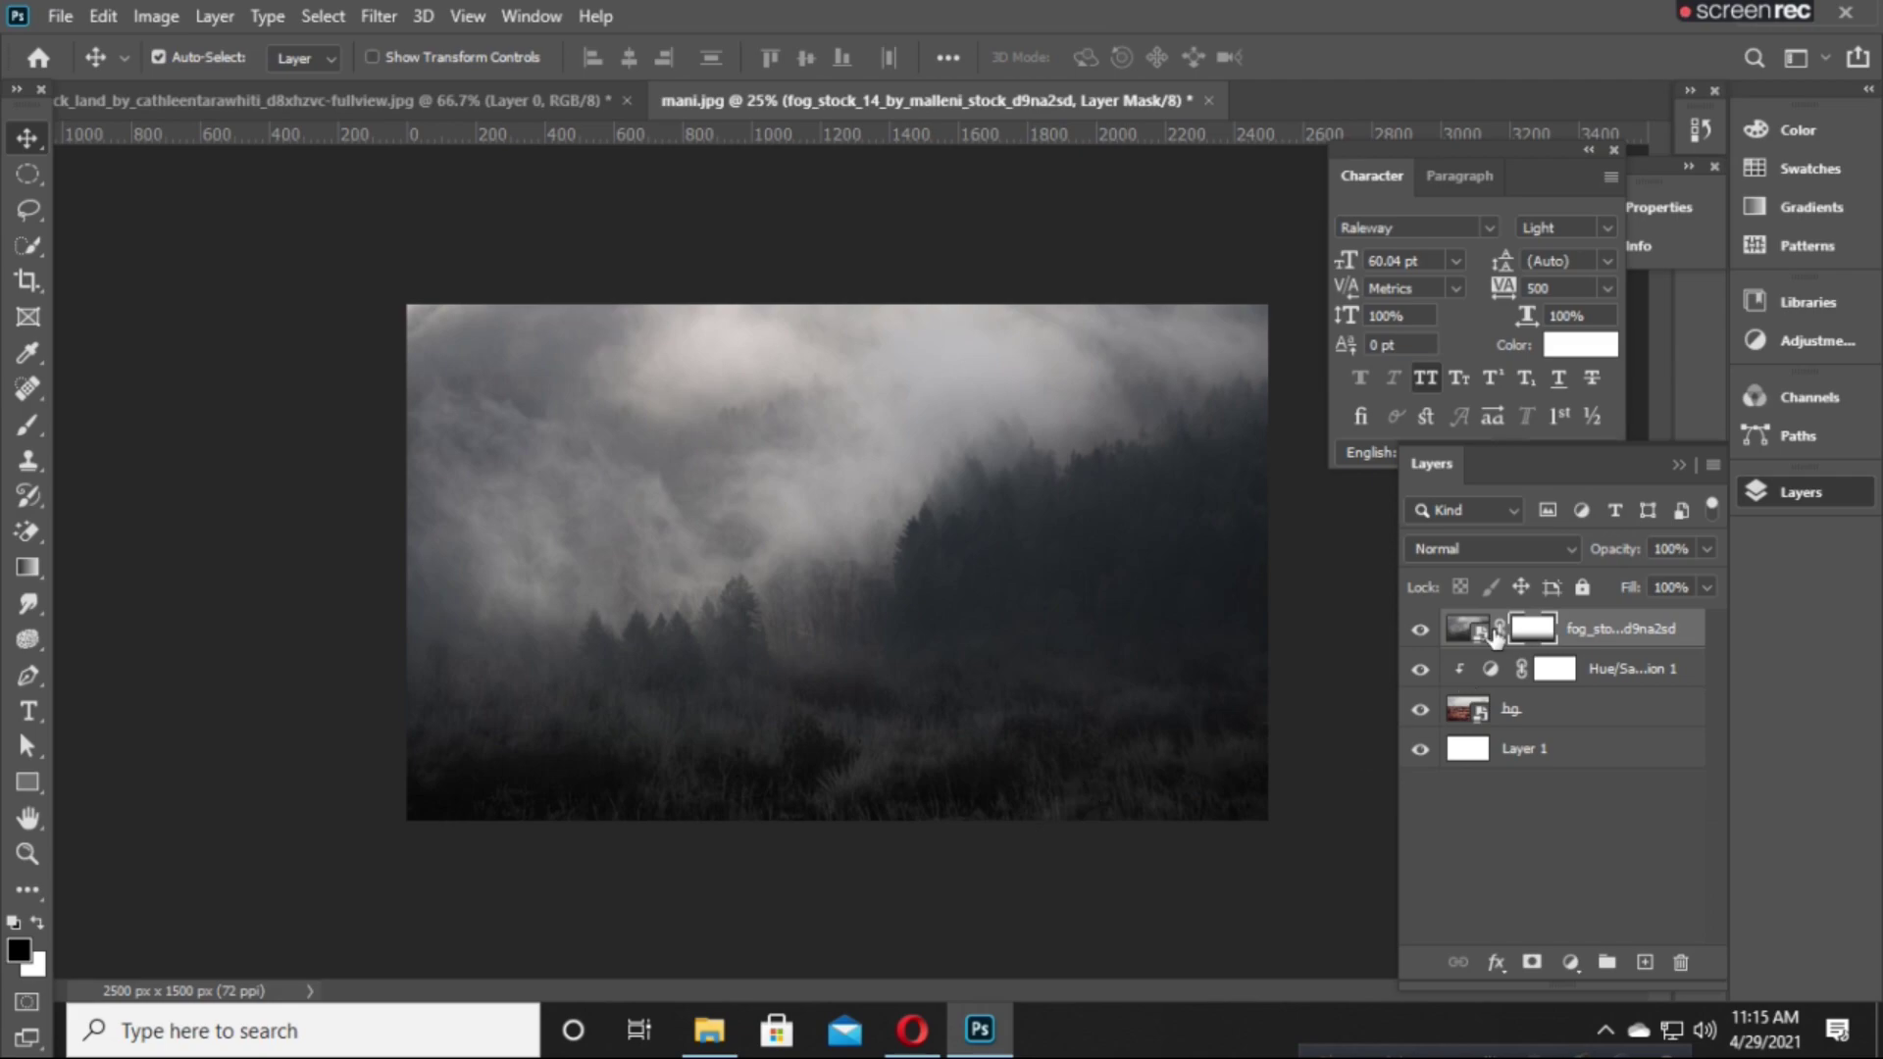
left_click(1421, 629)
Name the fog forest layer sky via its layer options.
left_click(1569, 963)
left_click(1523, 638)
right_click(1615, 634)
left_click(1275, 287)
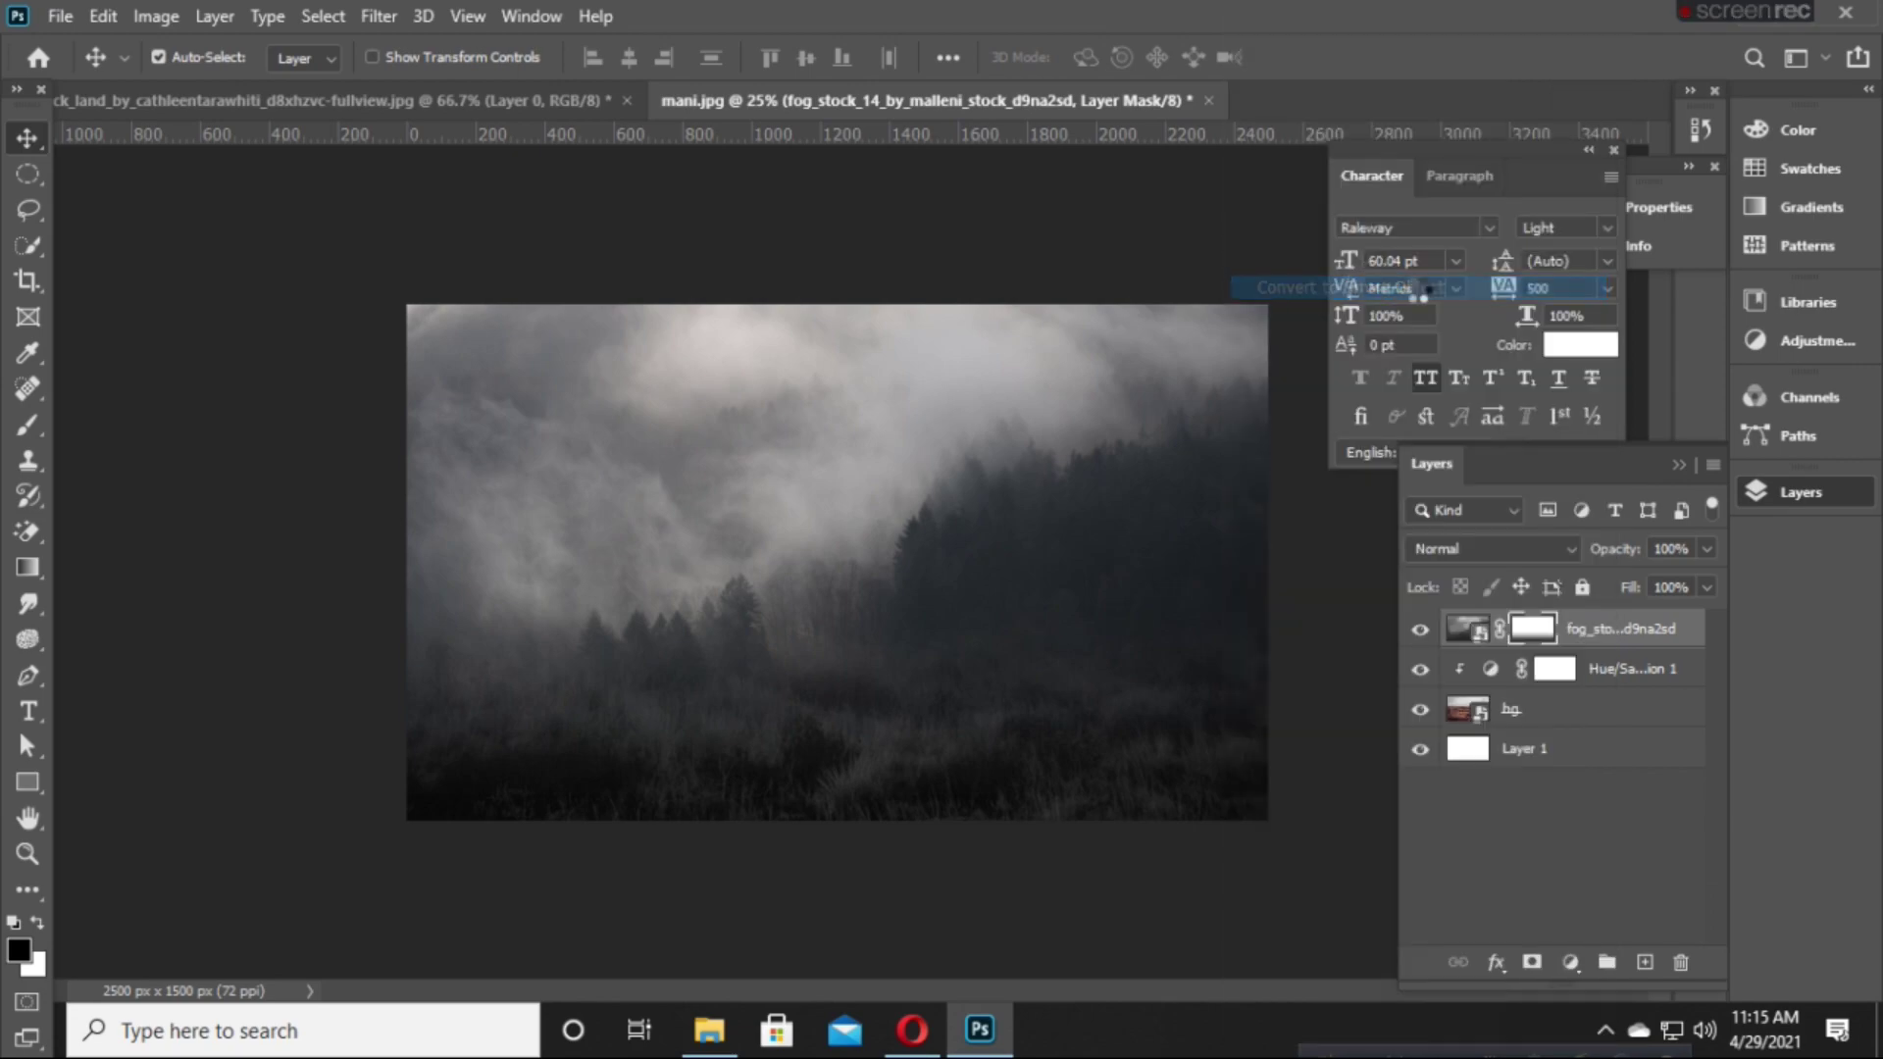
type("sky")
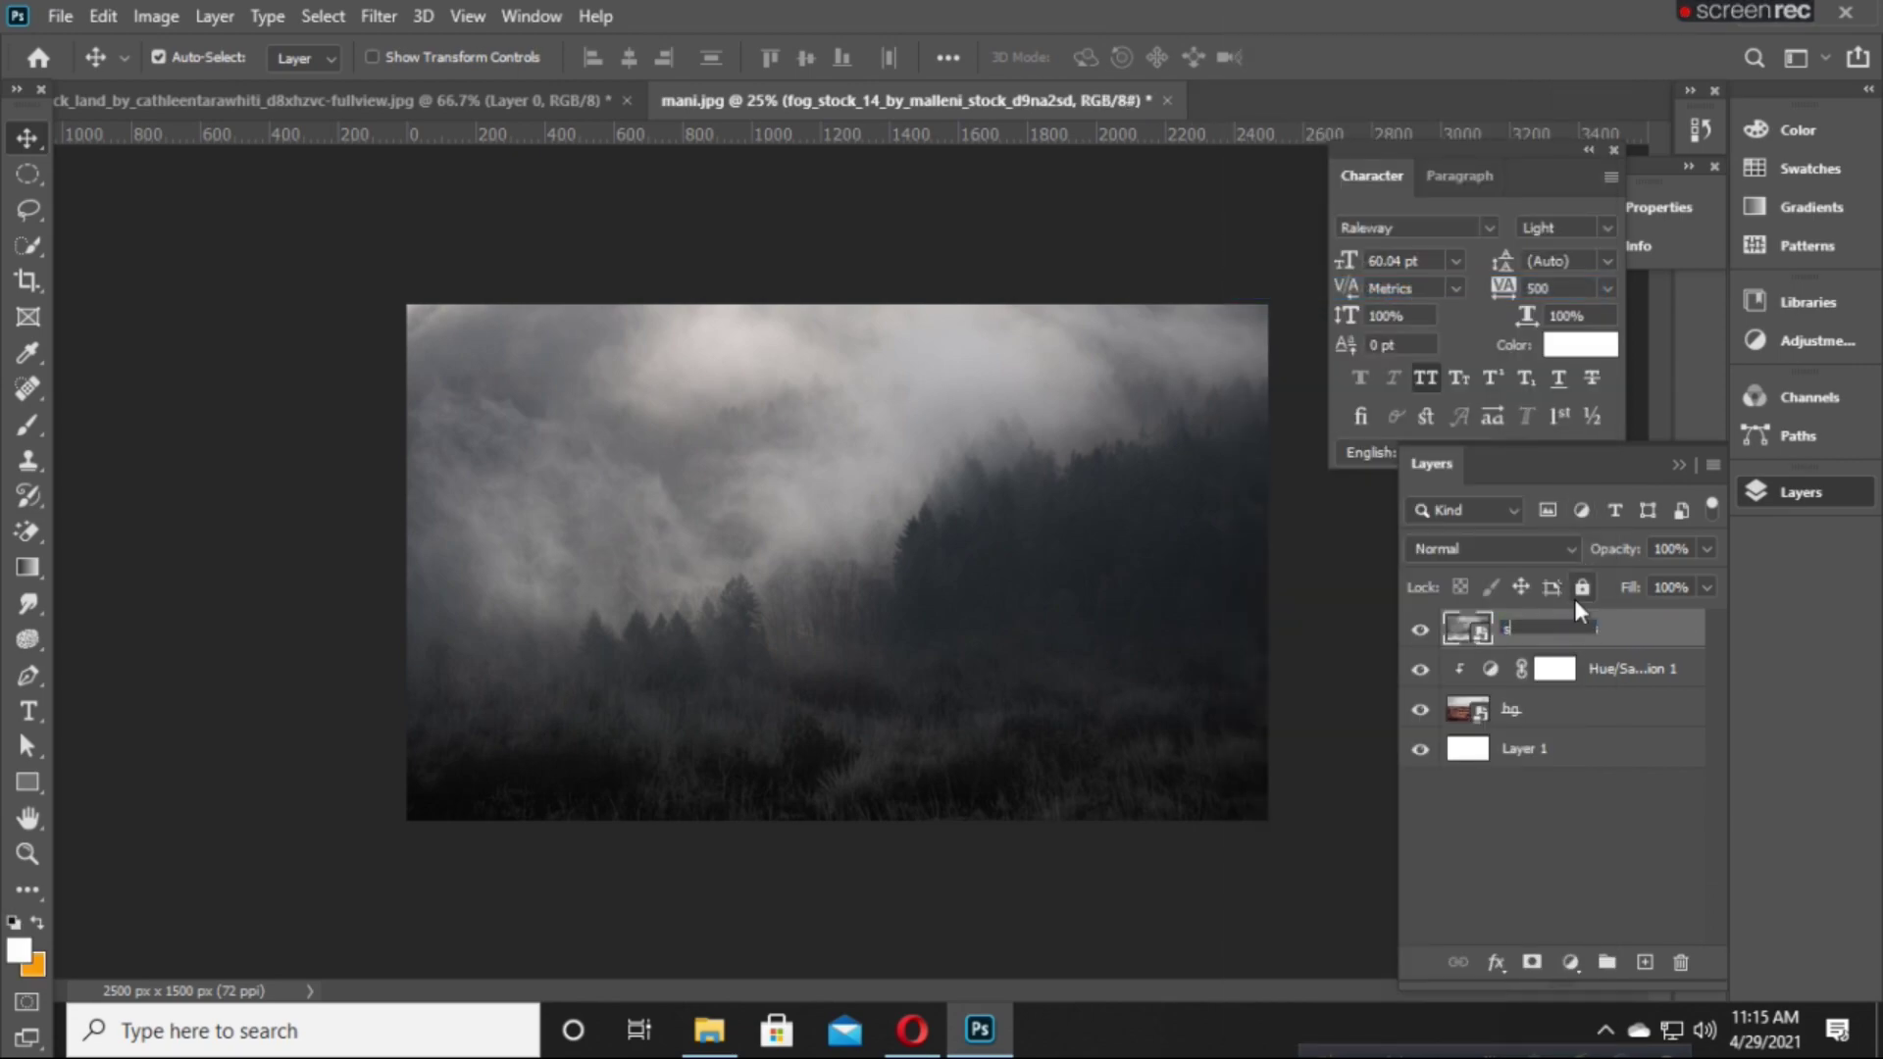
key("Return")
Add a Hue/Saturation adjustment over sky with Saturation -91 and Lightness about -60.
left_click(1569, 965)
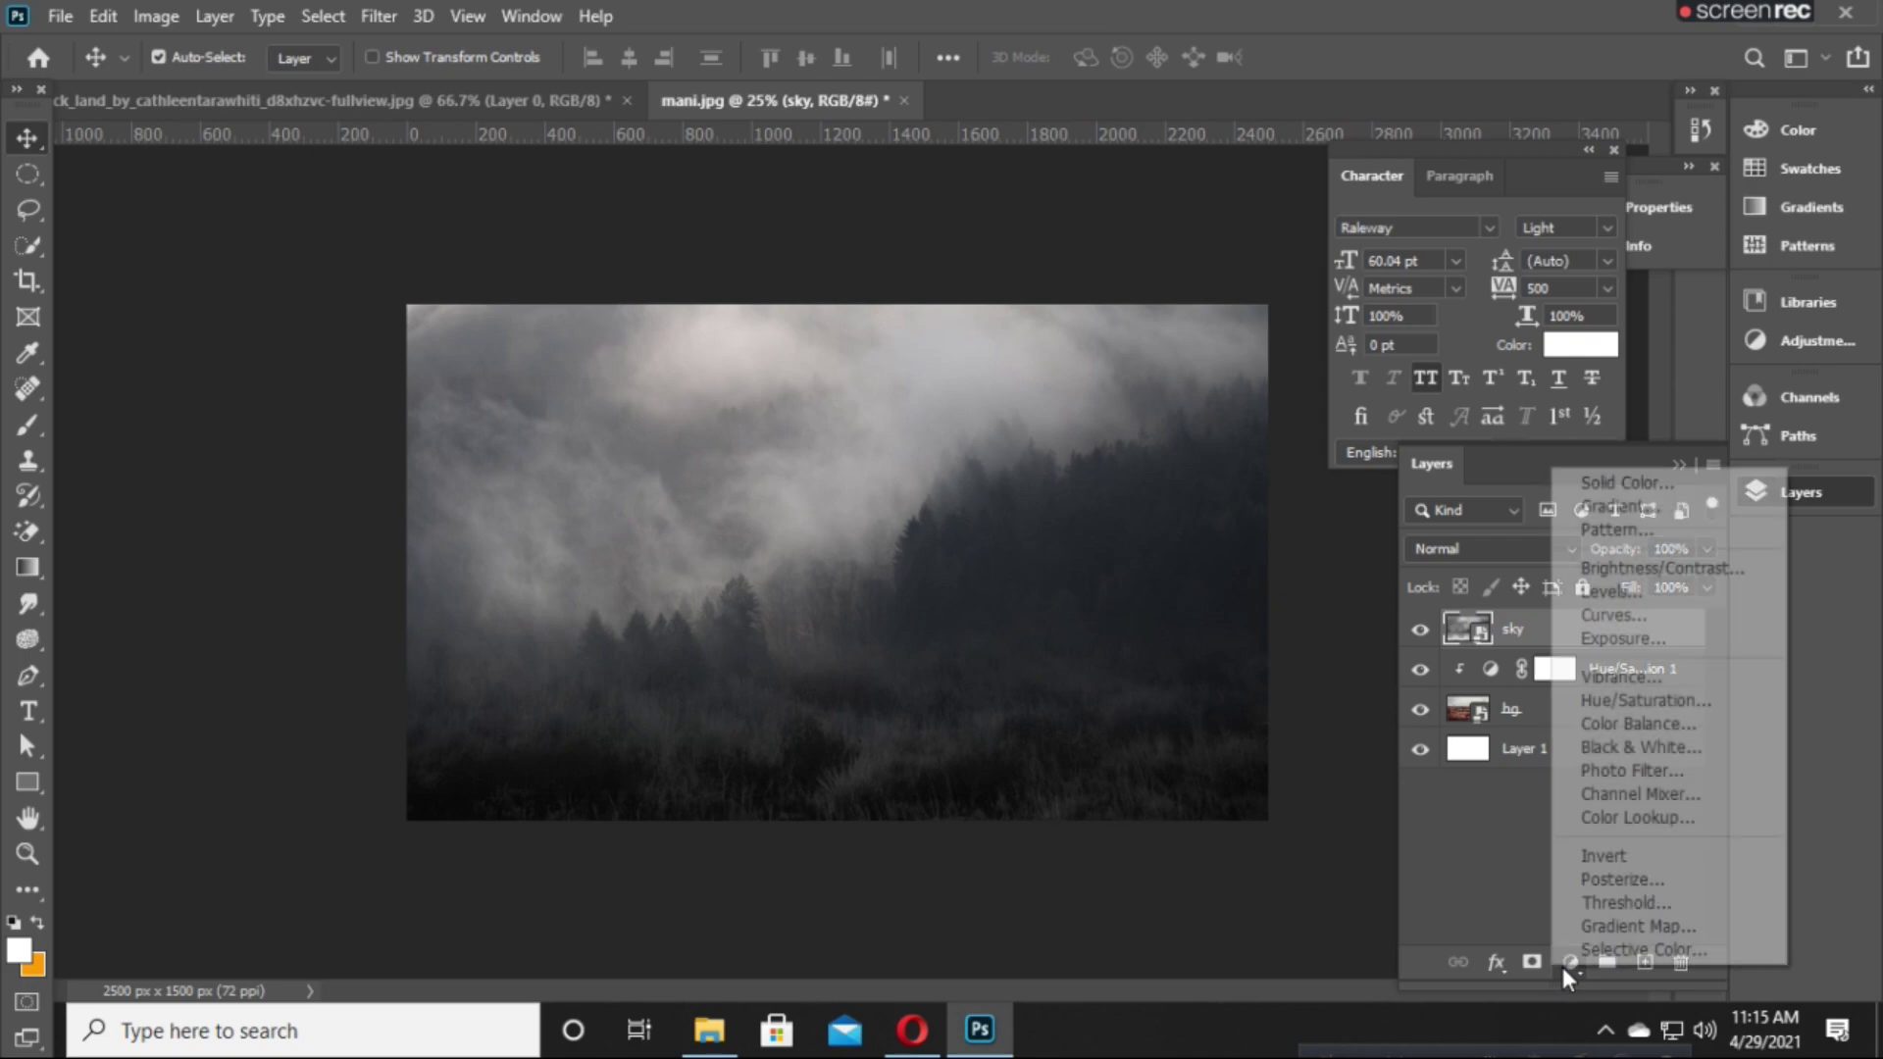
left_click(1587, 694)
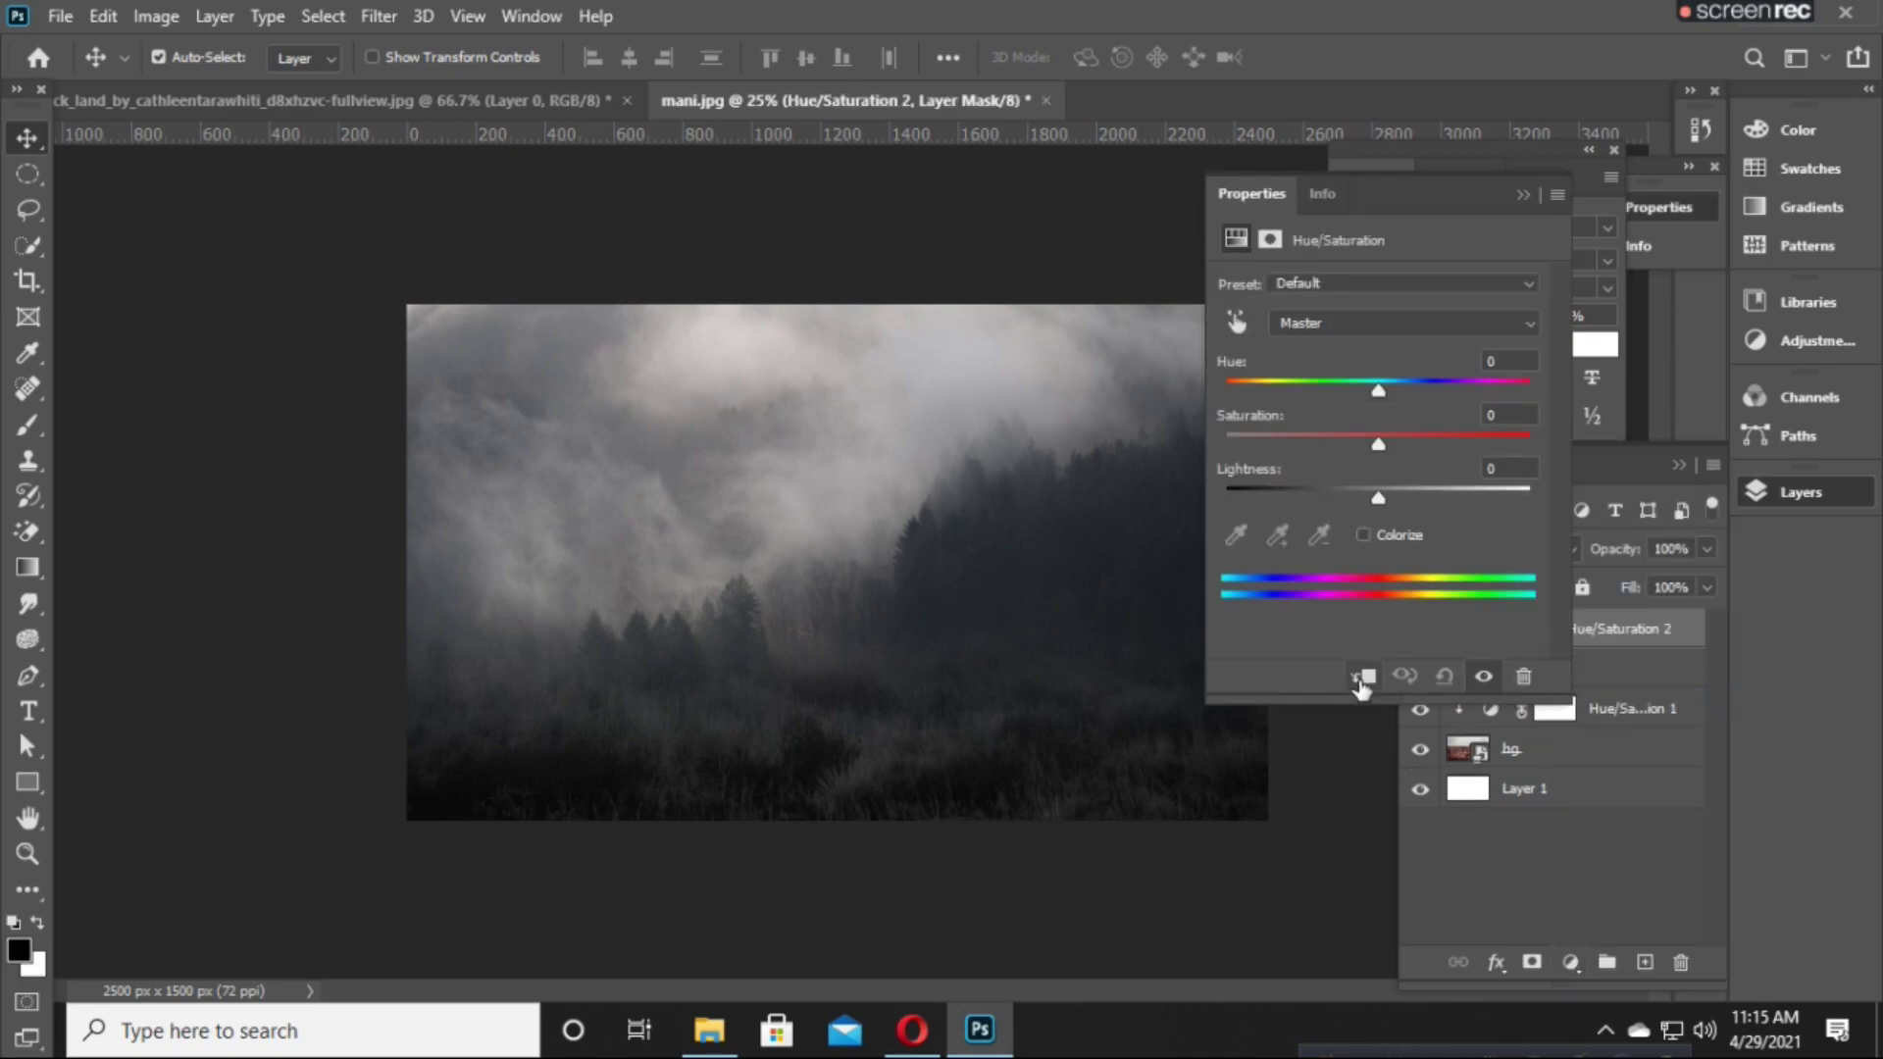
left_click_drag(1378, 444, 1240, 446)
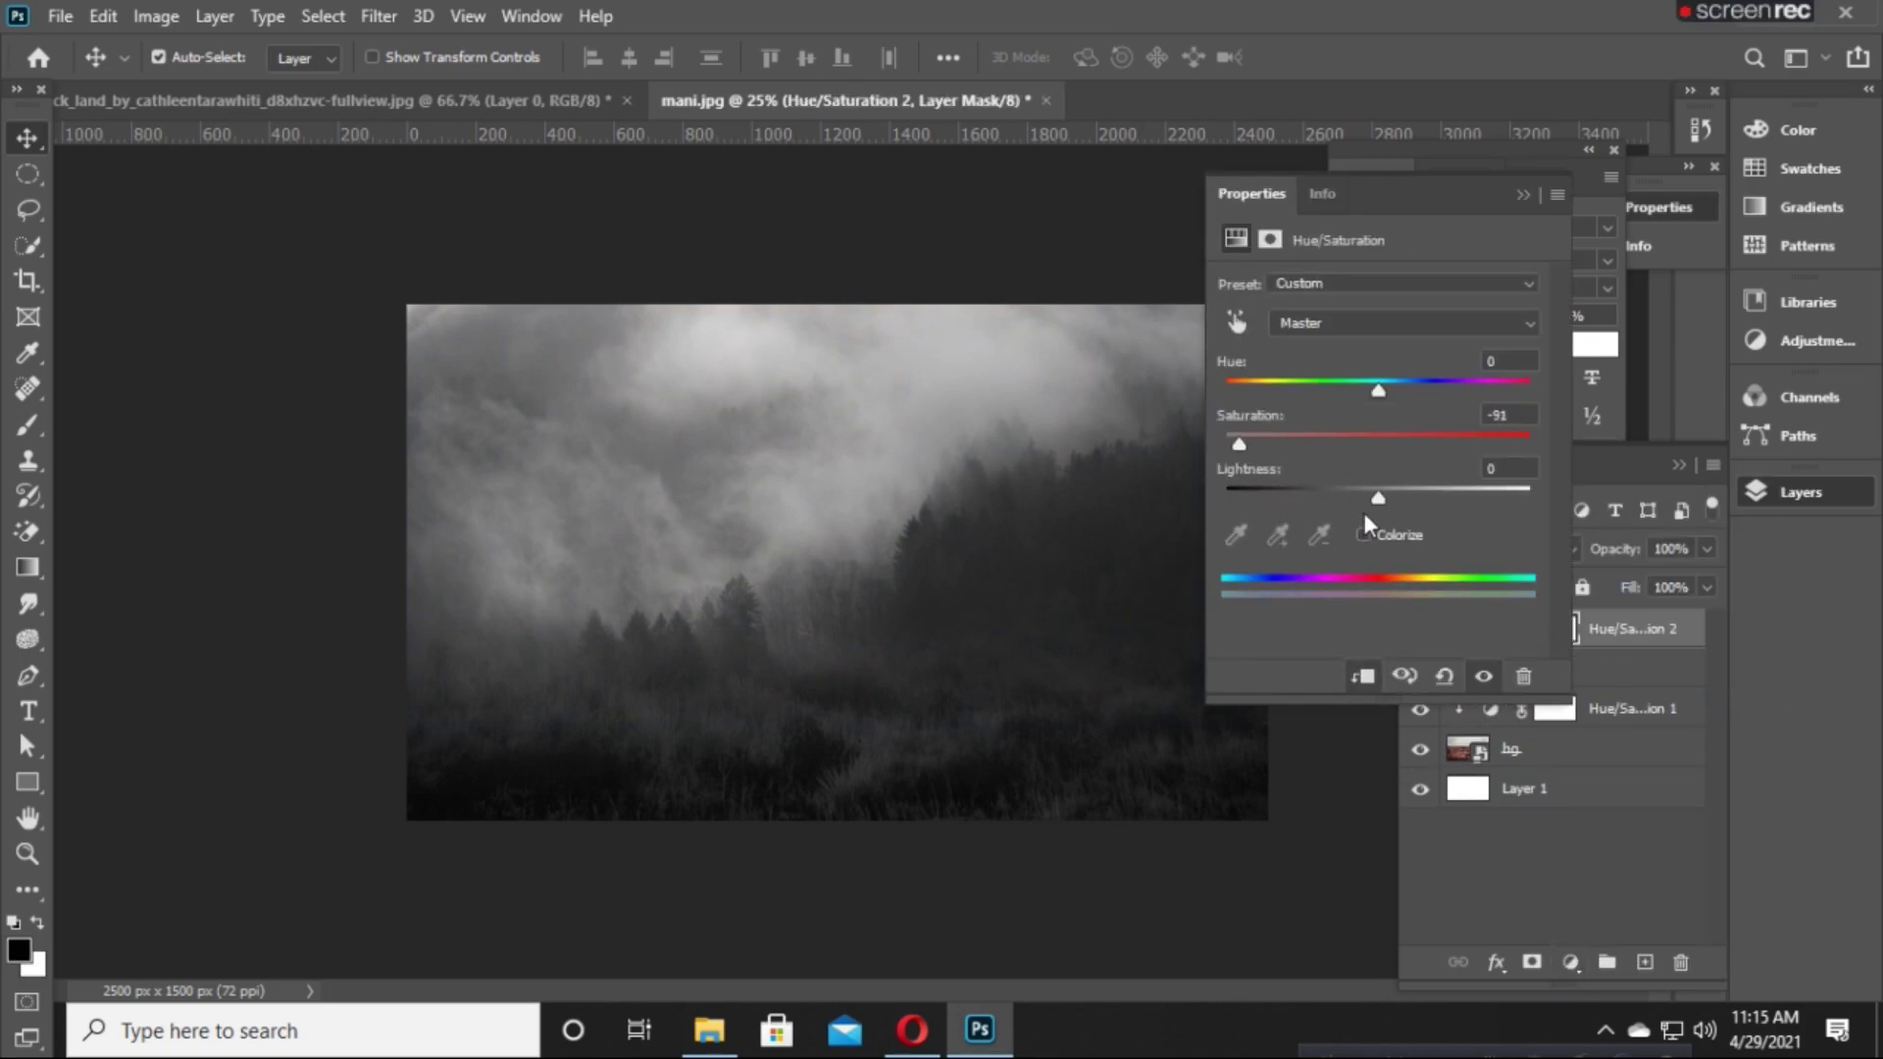
left_click_drag(1377, 497, 1285, 543)
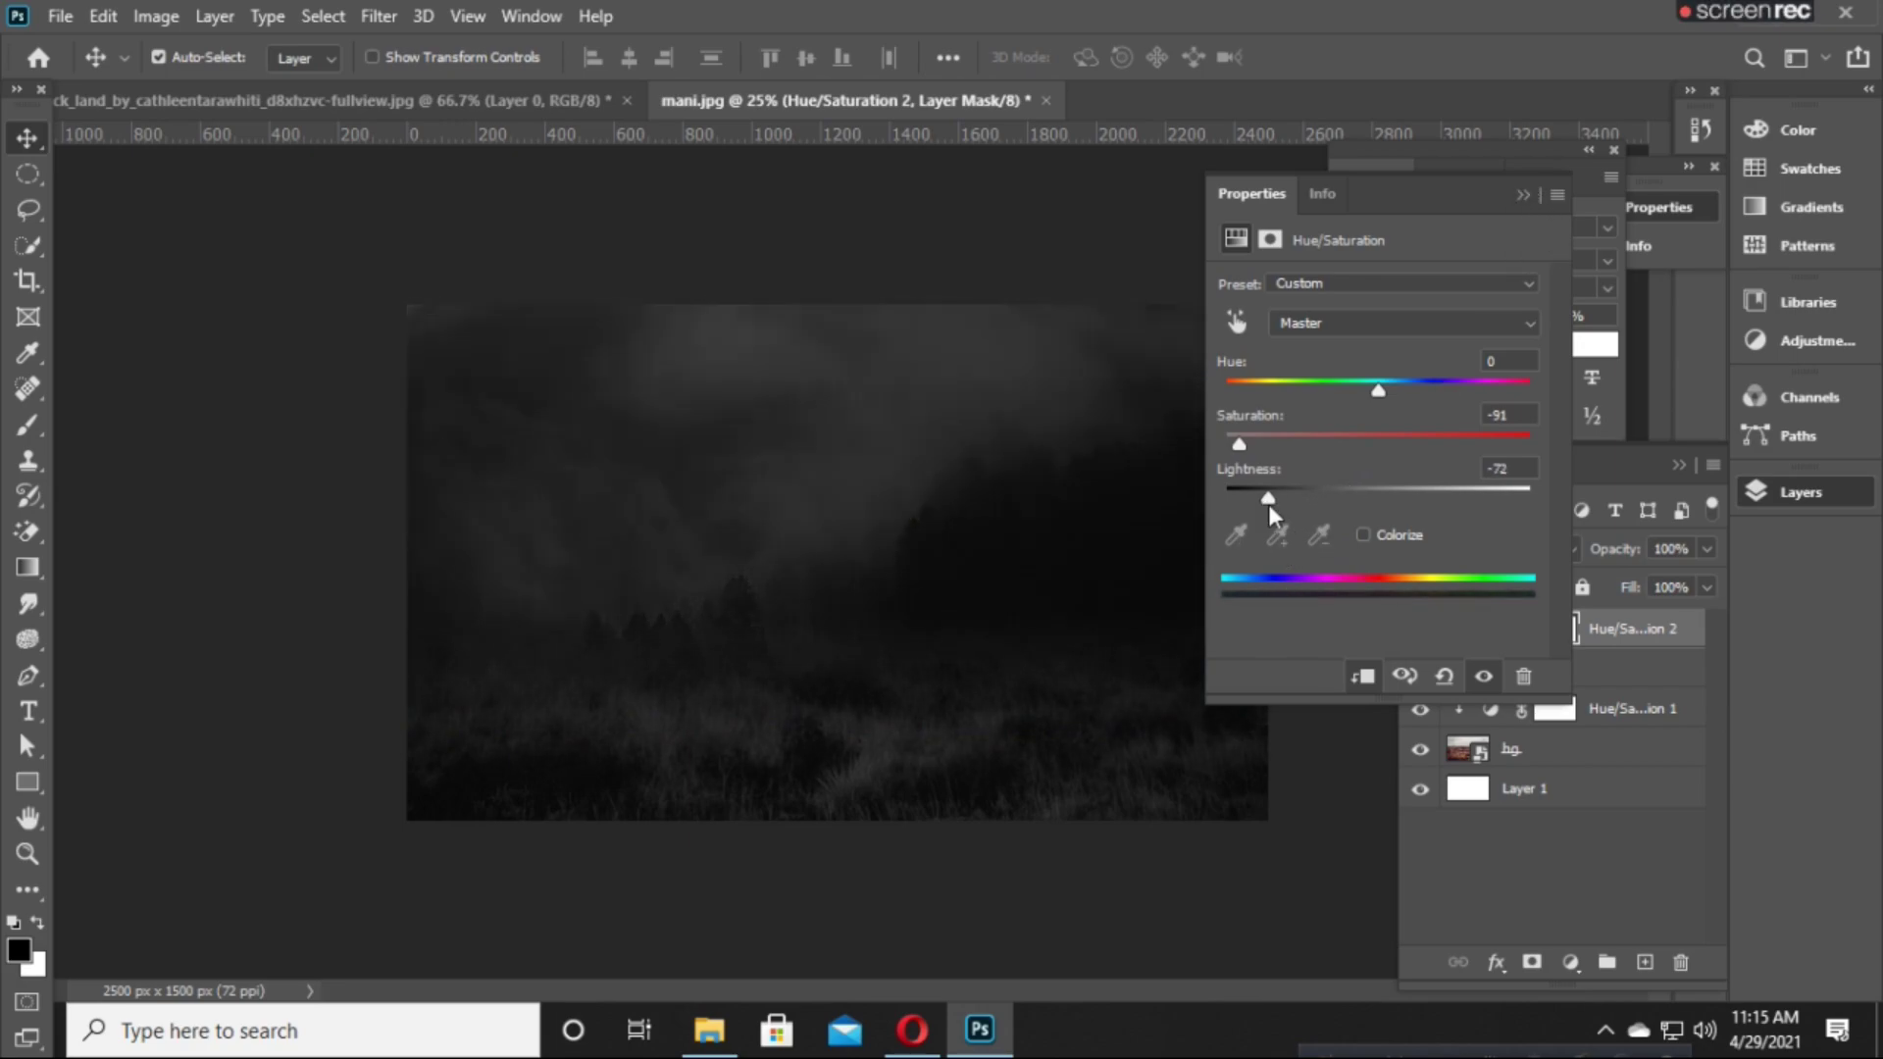
left_click_drag(1268, 504, 1286, 500)
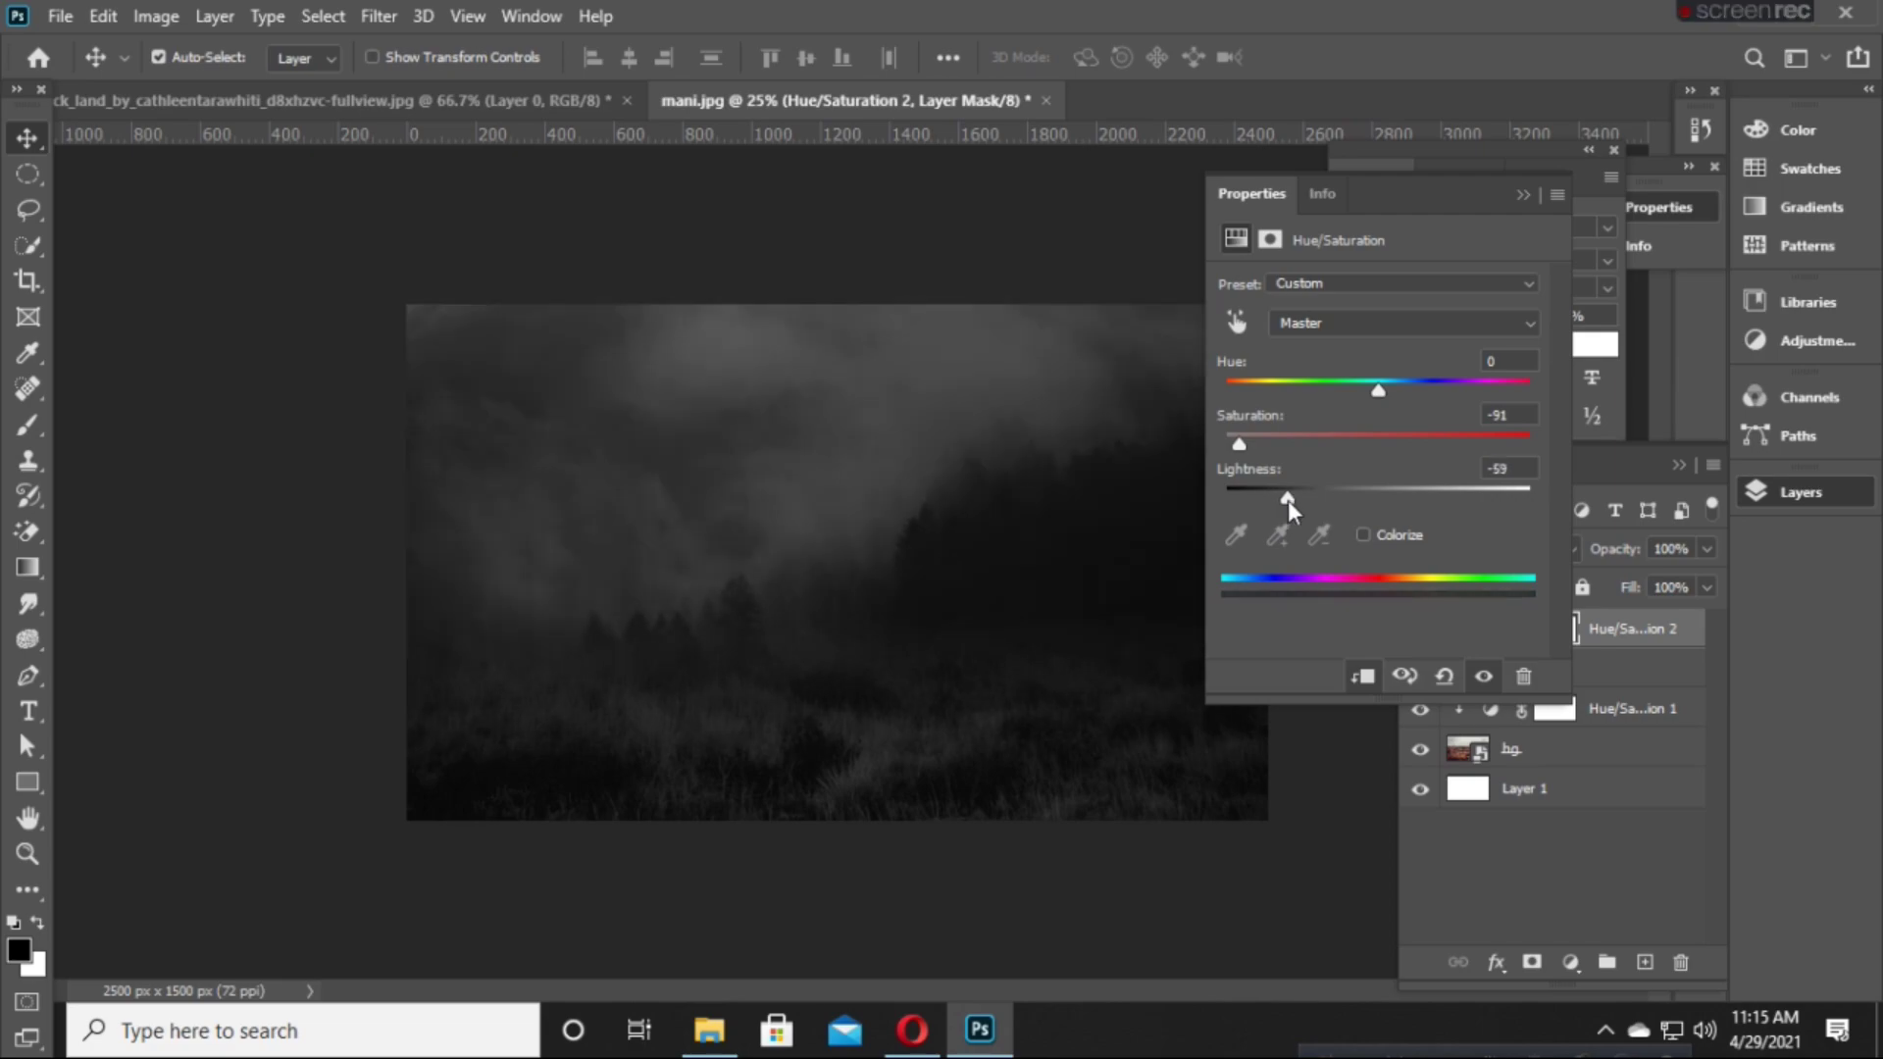
left_click(1551, 188)
left_click(1412, 628)
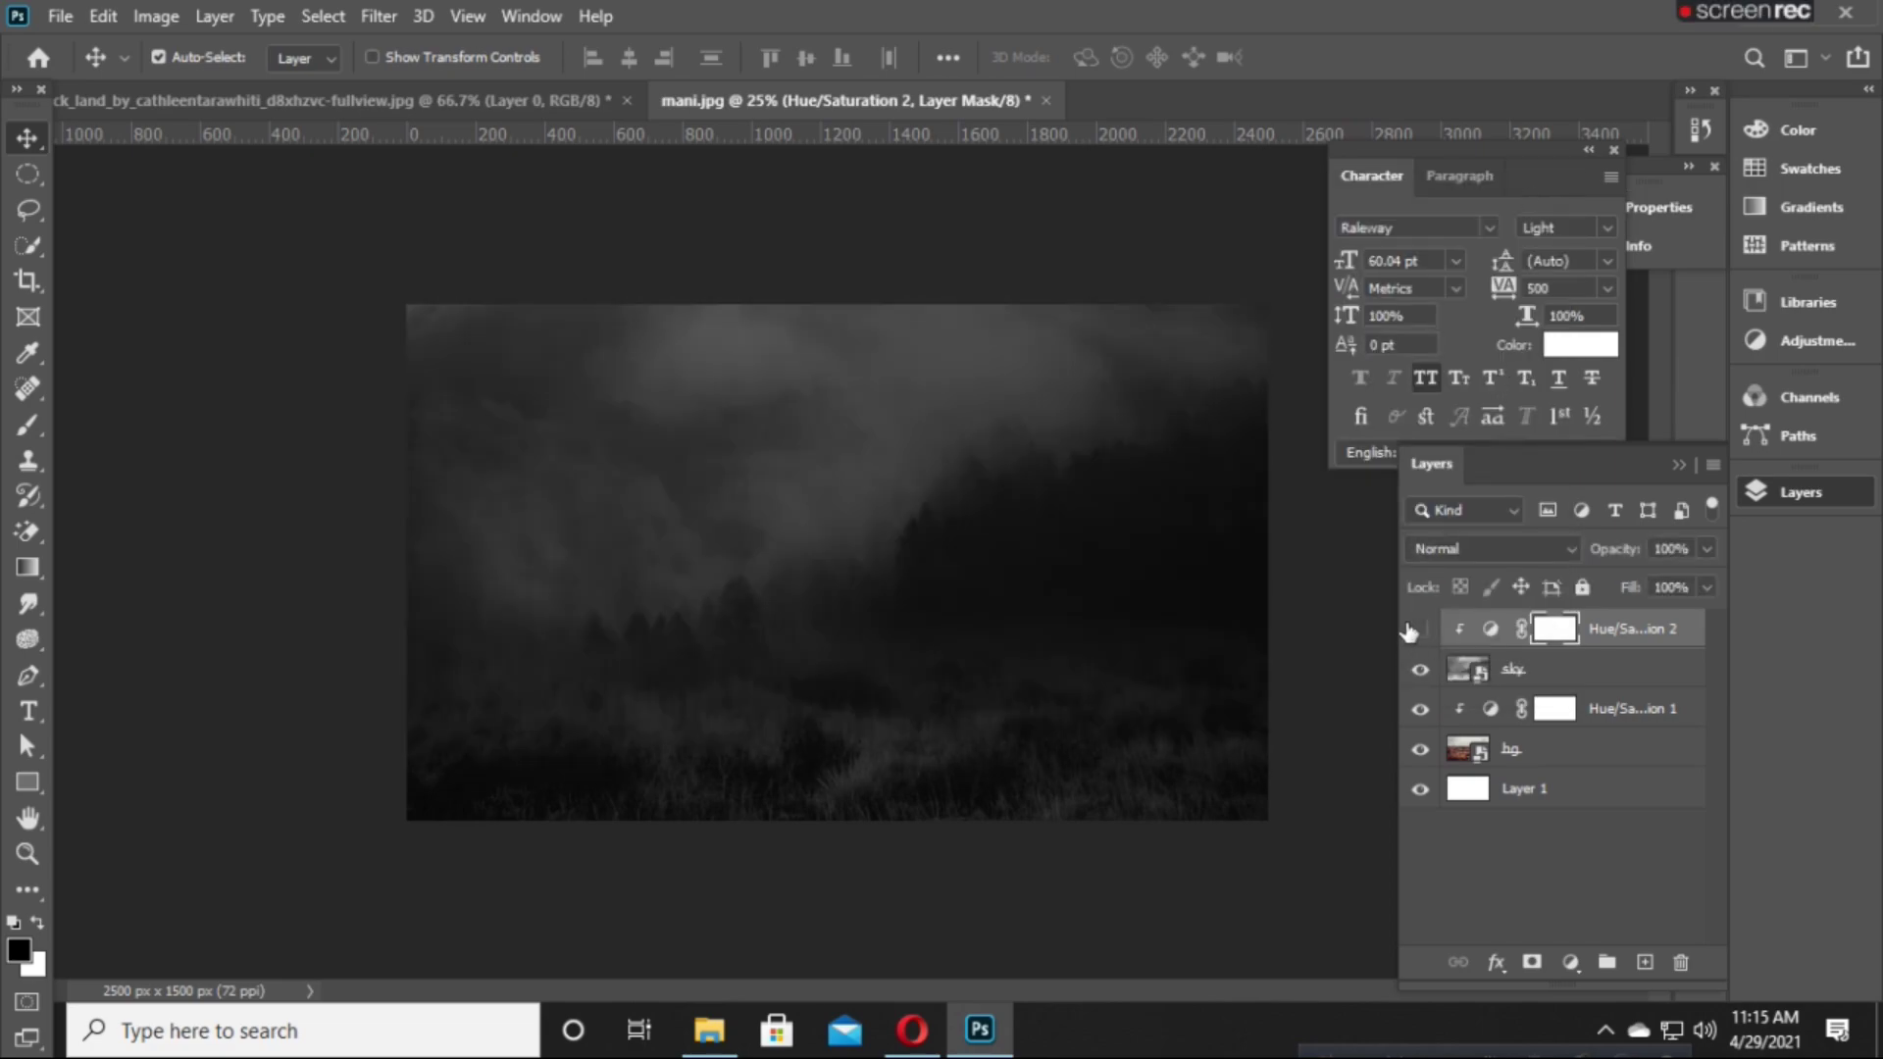
left_click(1412, 628)
Set the Brush tool with cyan foreground colour 0cbdff and a larger brush size.
left_click(21, 429)
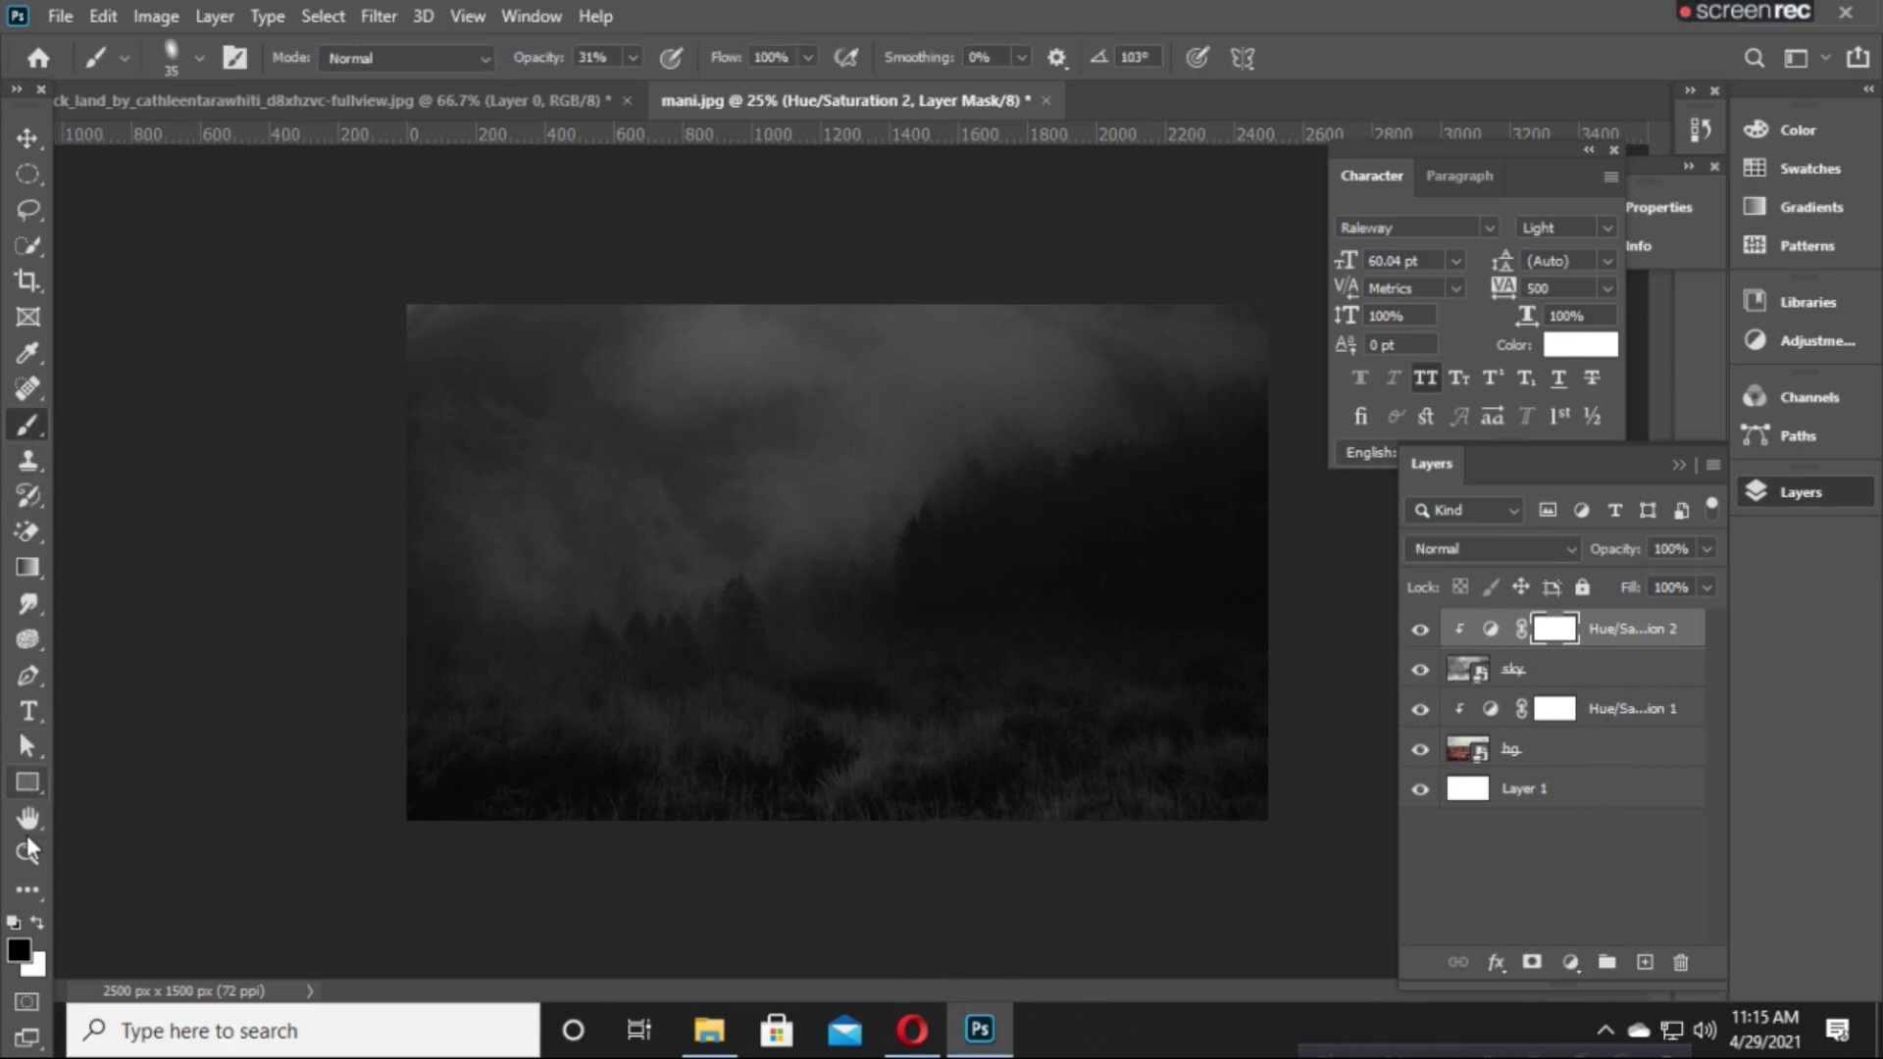
left_click(18, 948)
type("0cbdff")
left_click(1500, 339)
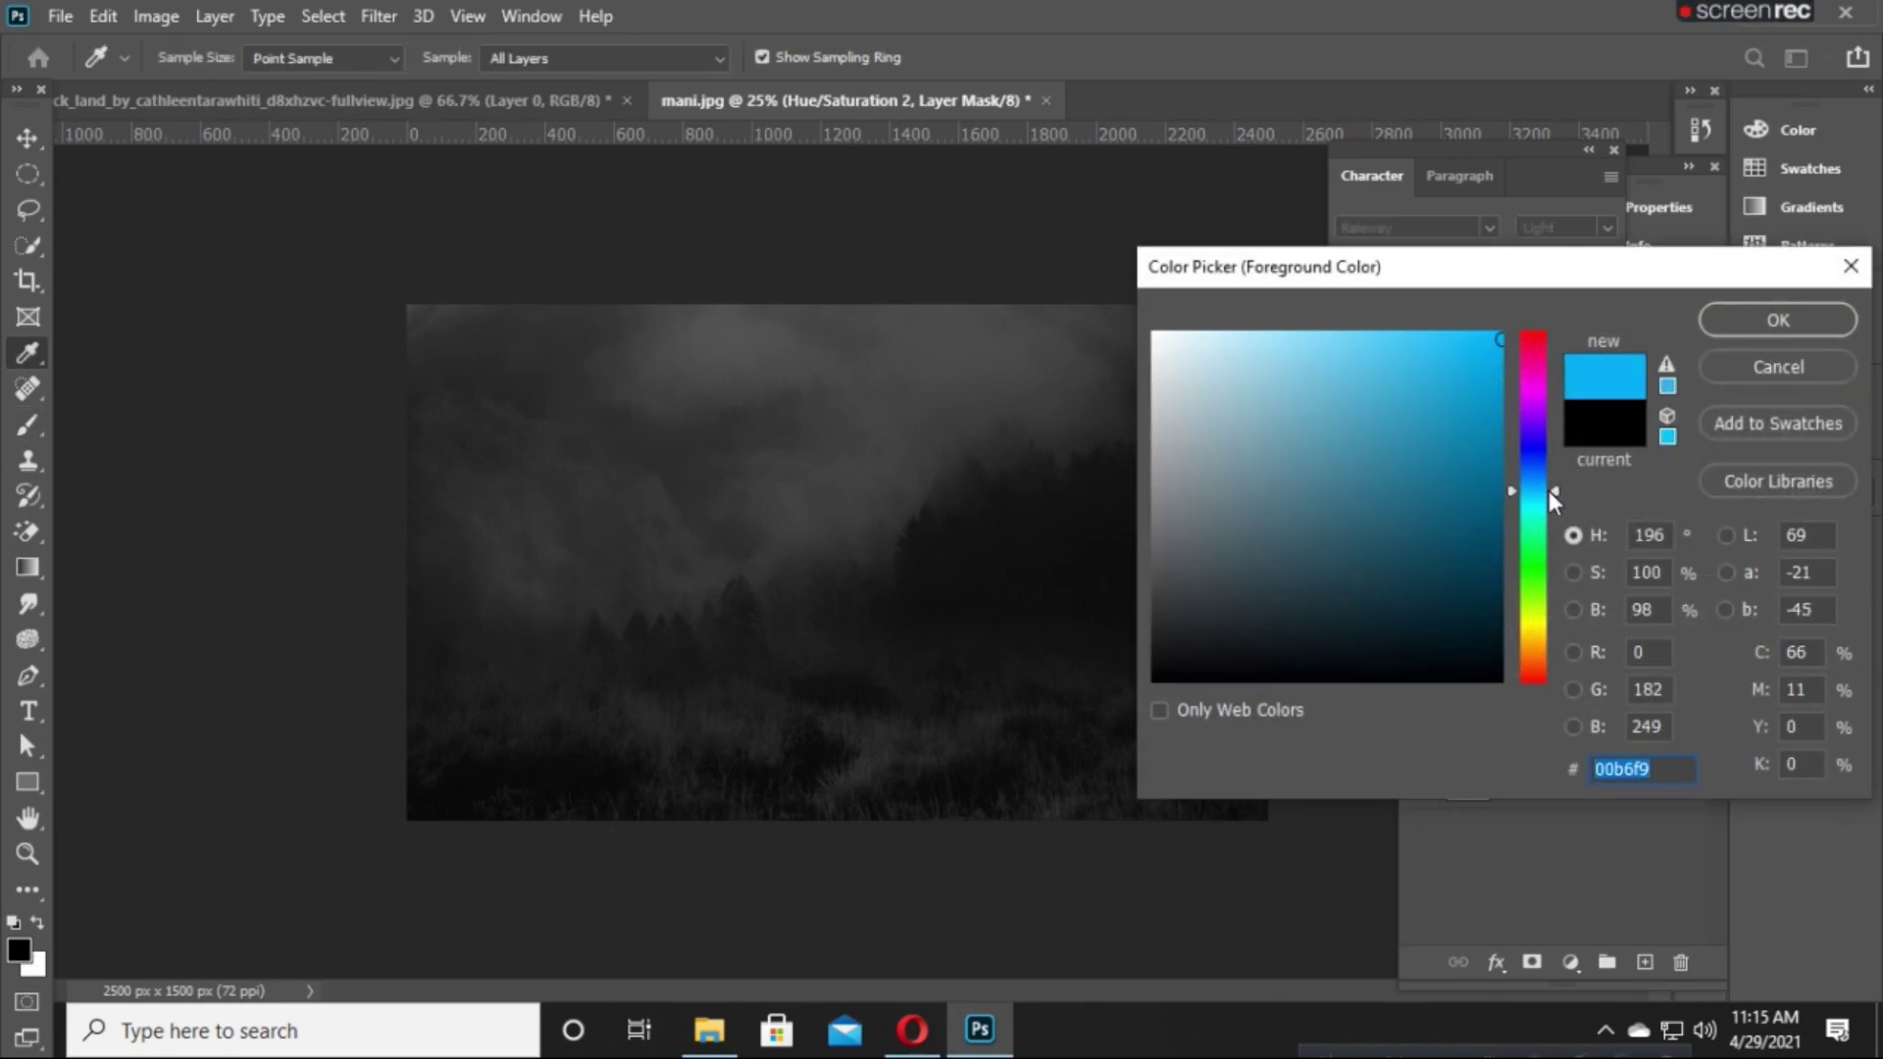
left_click_drag(1552, 485, 1554, 496)
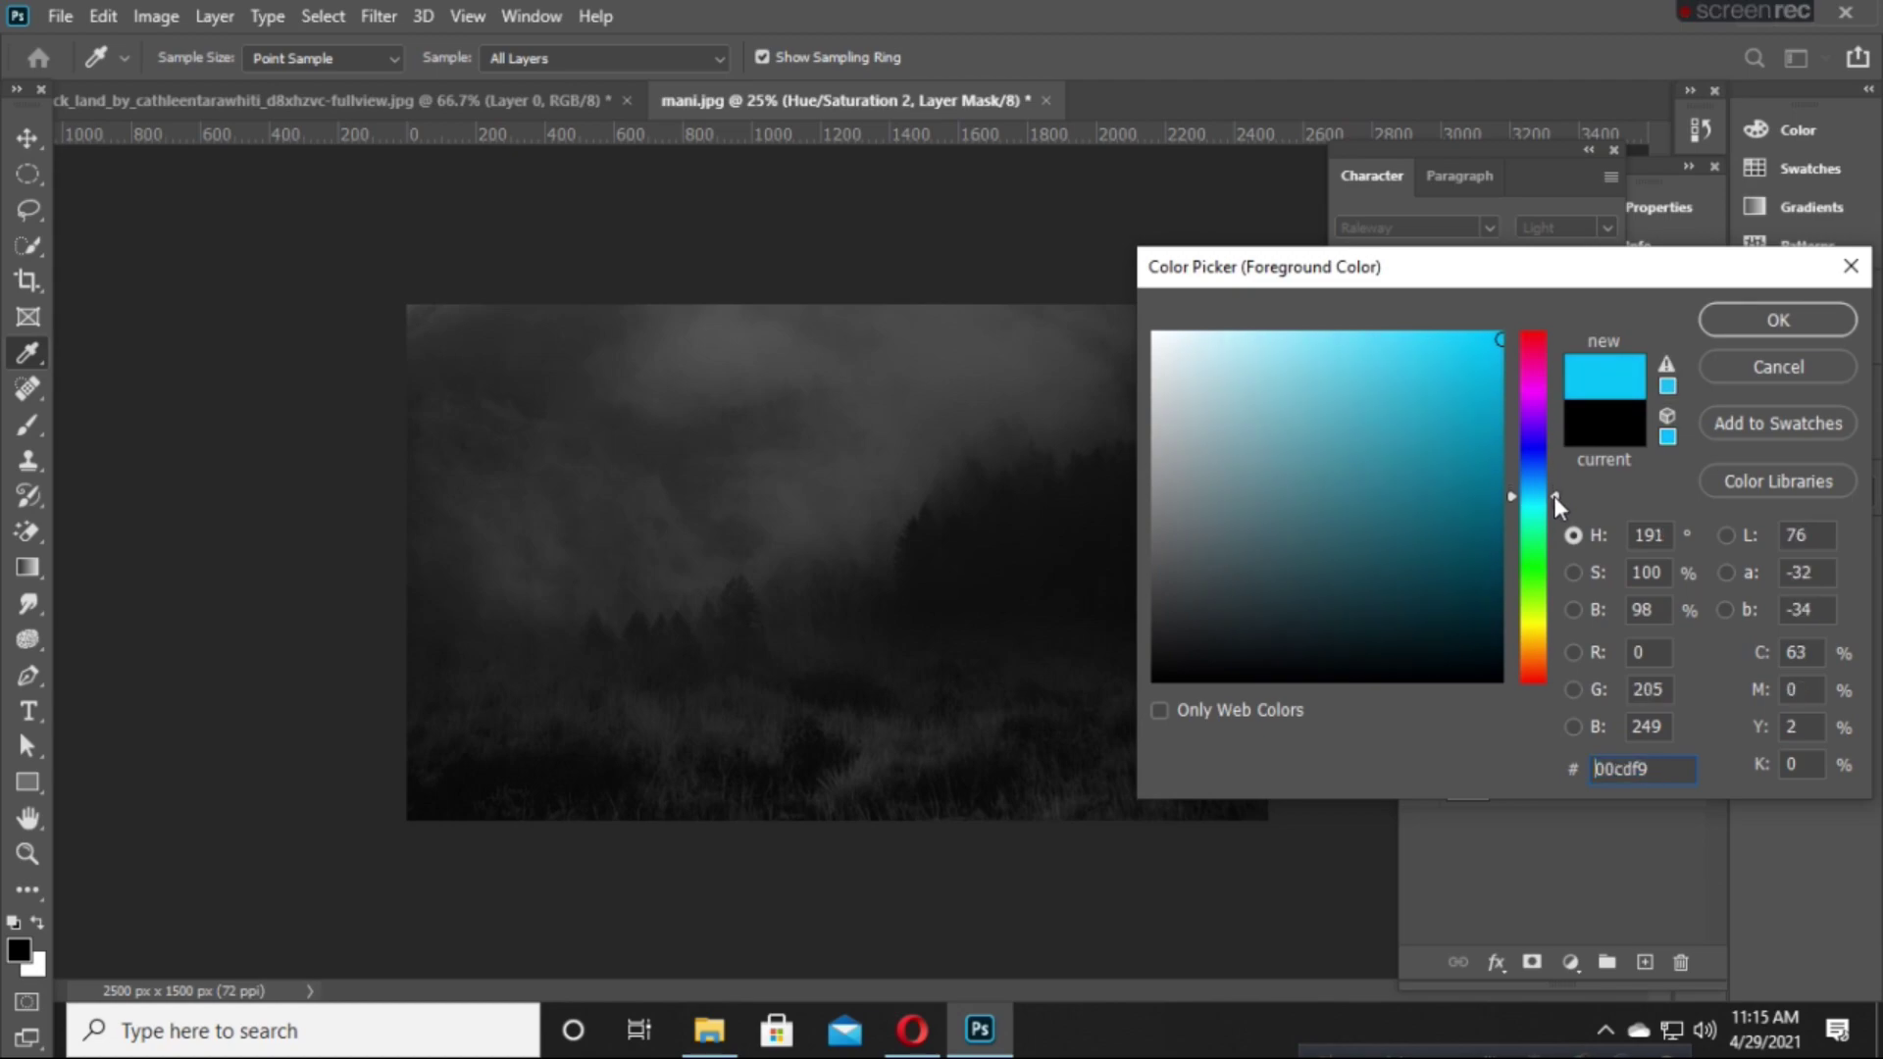
left_click(1748, 327)
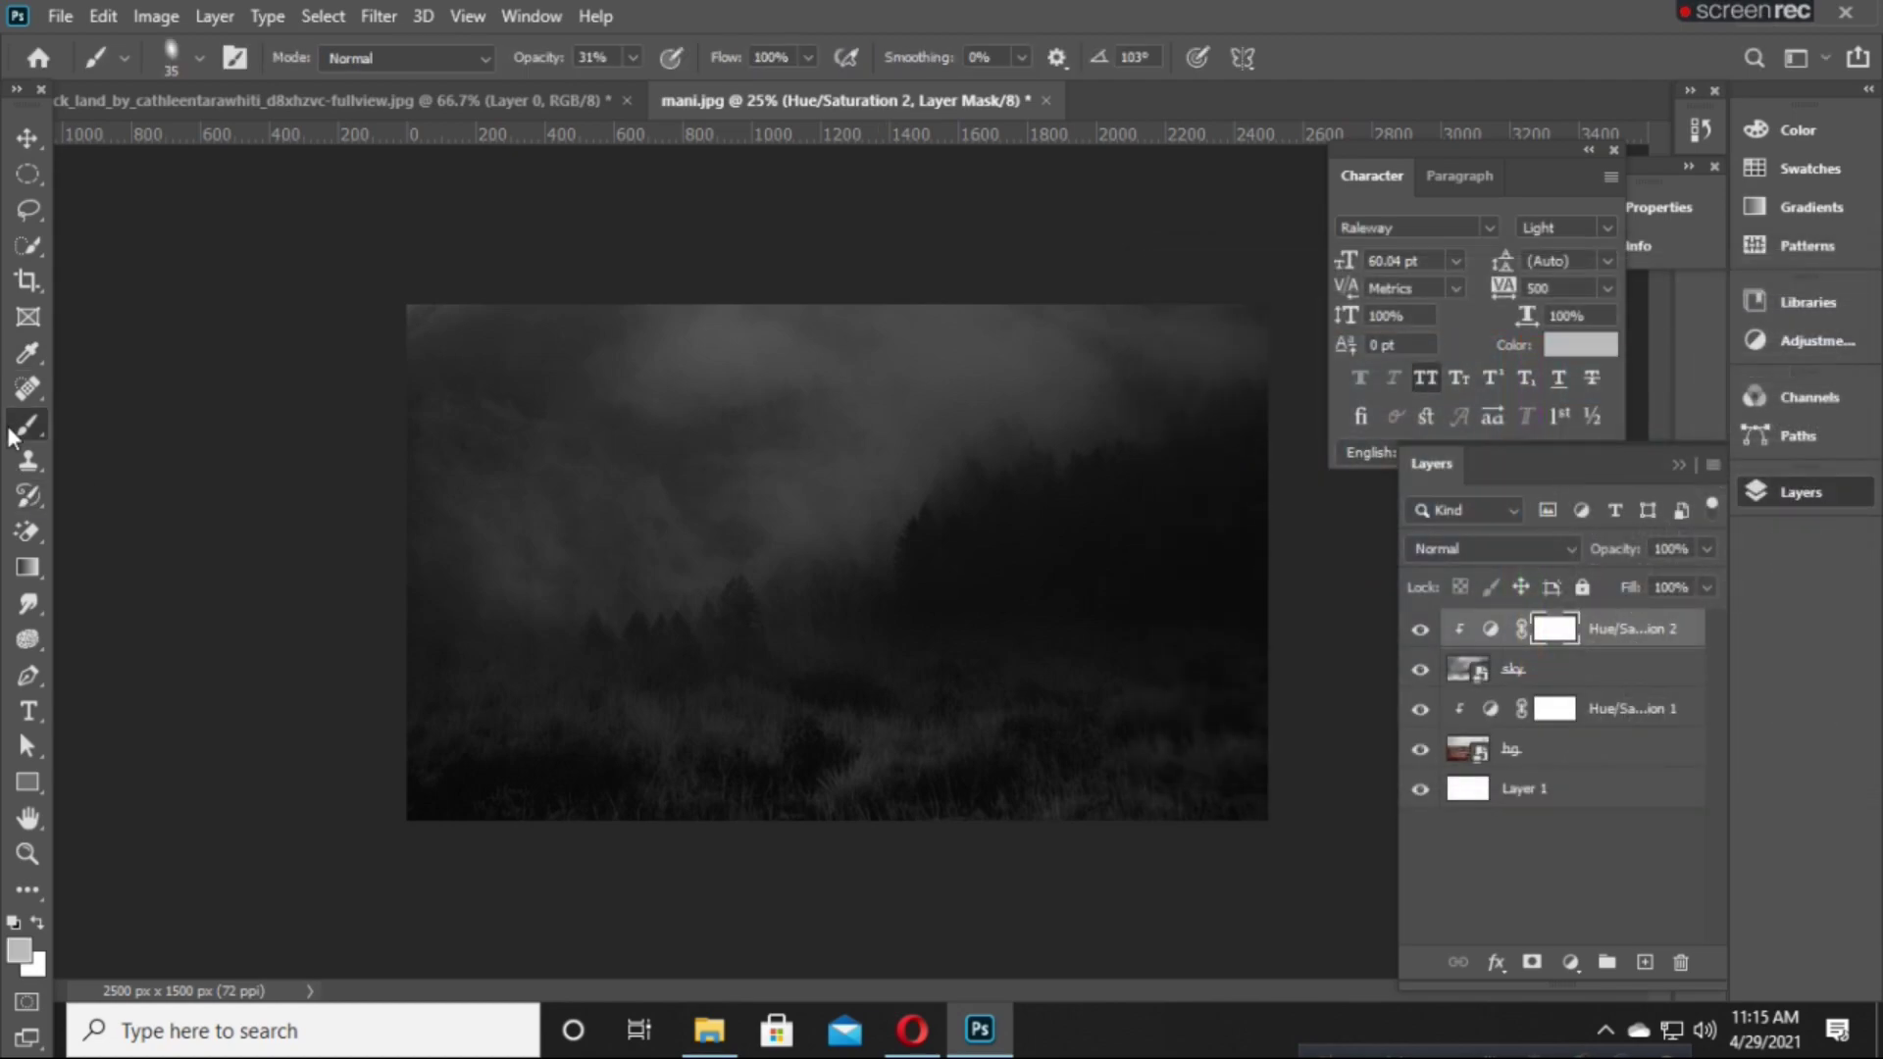
key("bracketright")
key("bracketright")
key("bracketright")
key("bracketright")
key("bracketright")
key("bracketright")
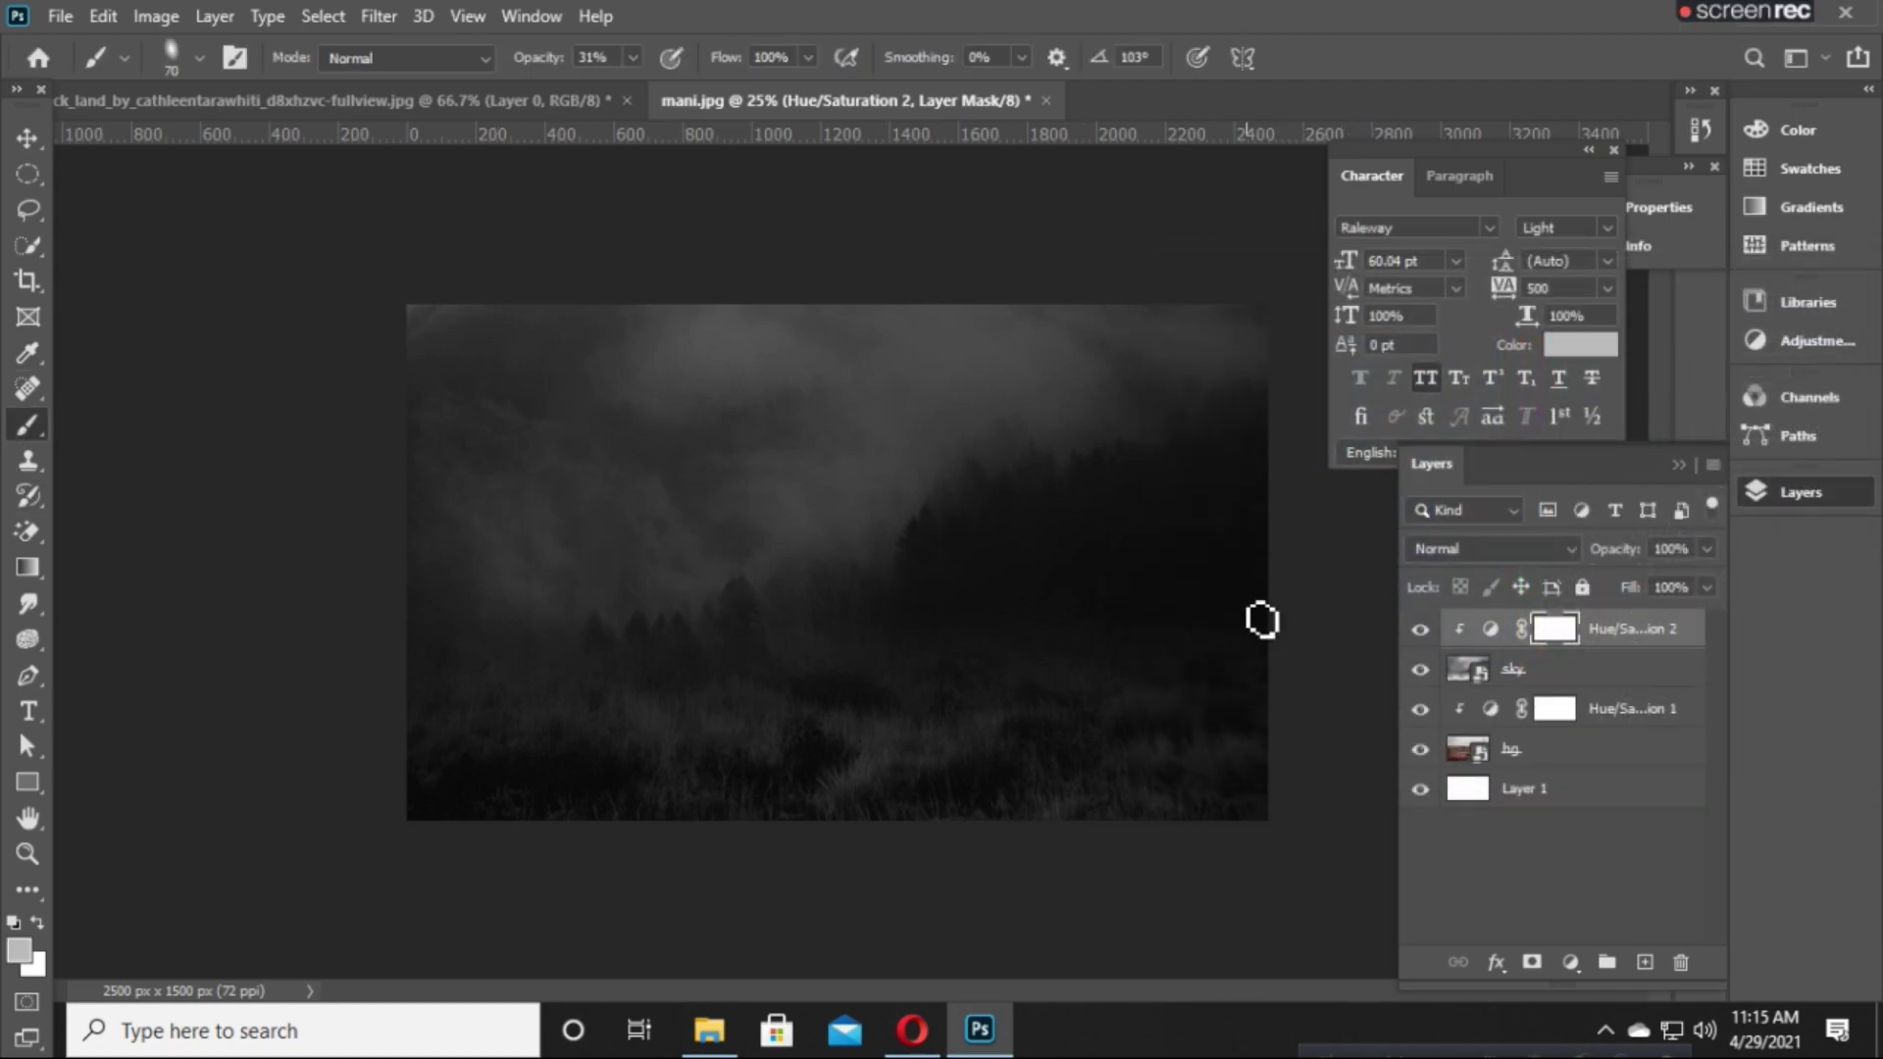
key("bracketright")
key("bracketright")
key("bracketright")
key("bracketright")
key("bracketright")
key("bracketright")
right_click(874, 456)
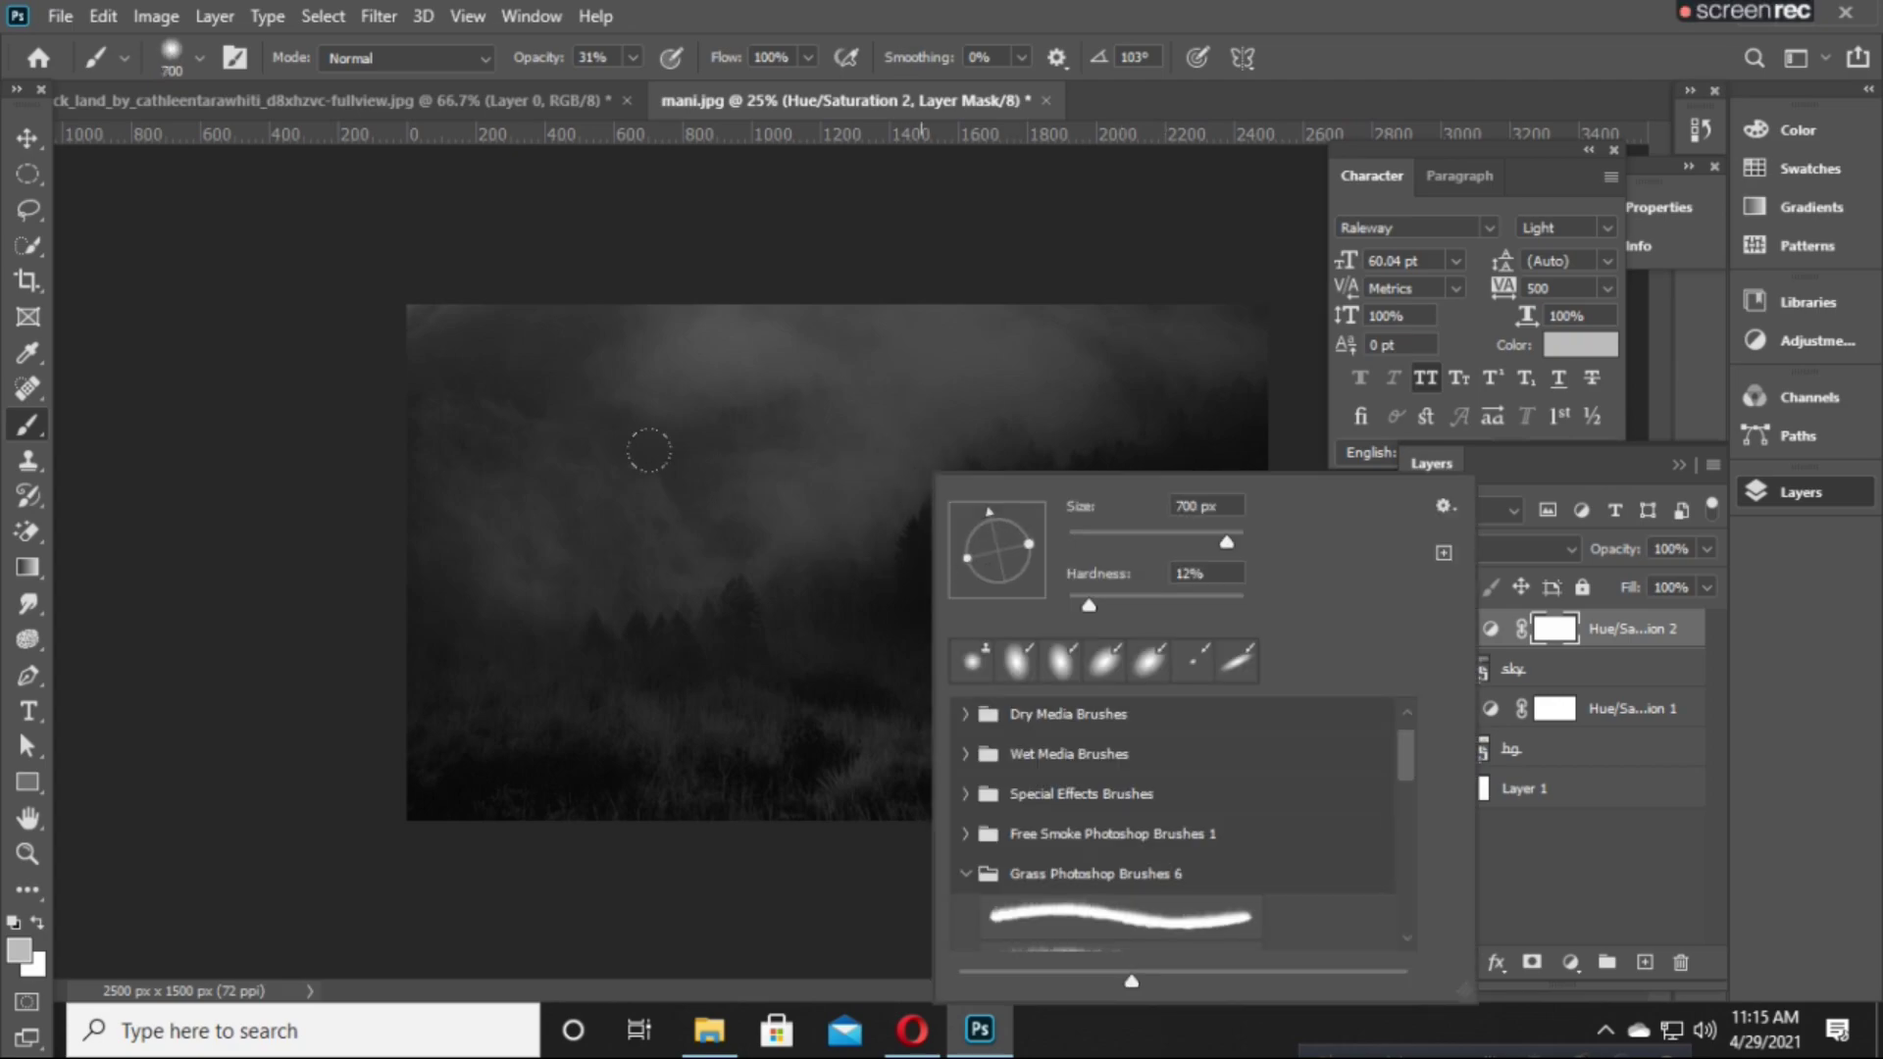
key("Escape")
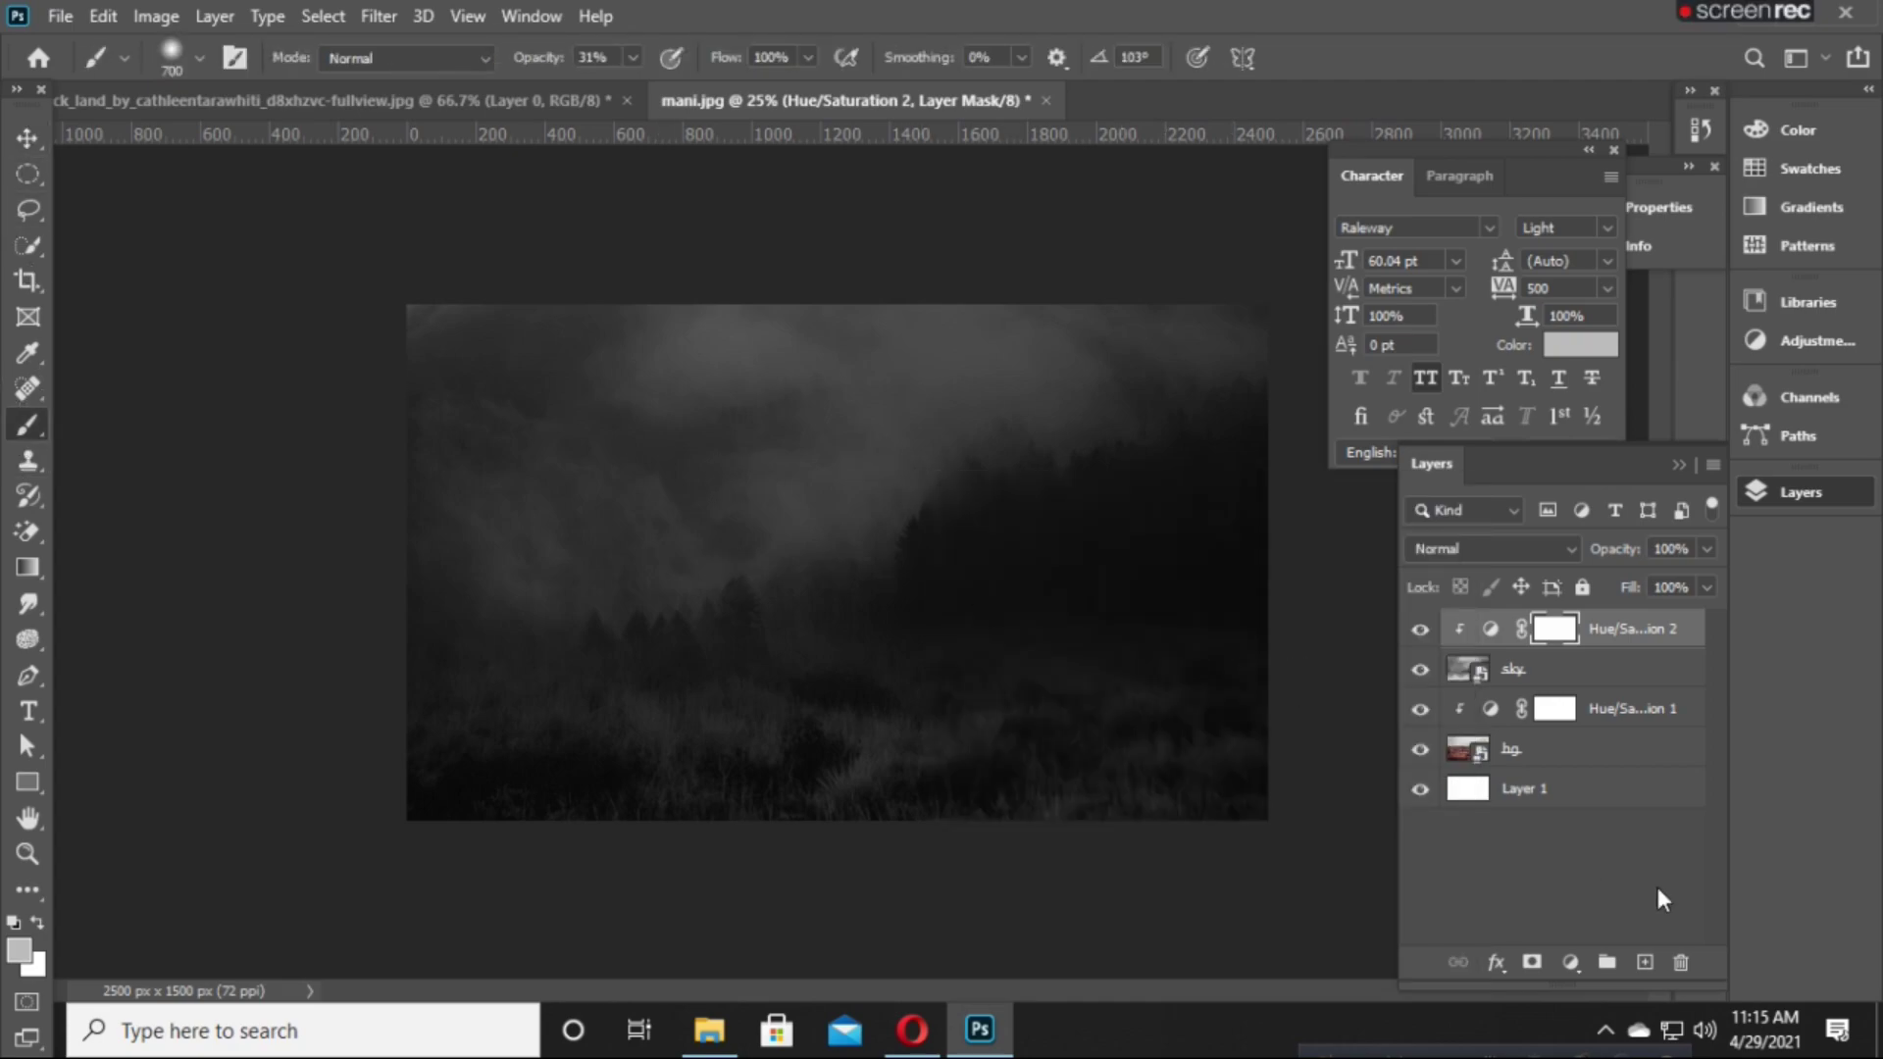
Add a new empty layer and refine the cyan shade, undoing test dabs.
left_click(1643, 963)
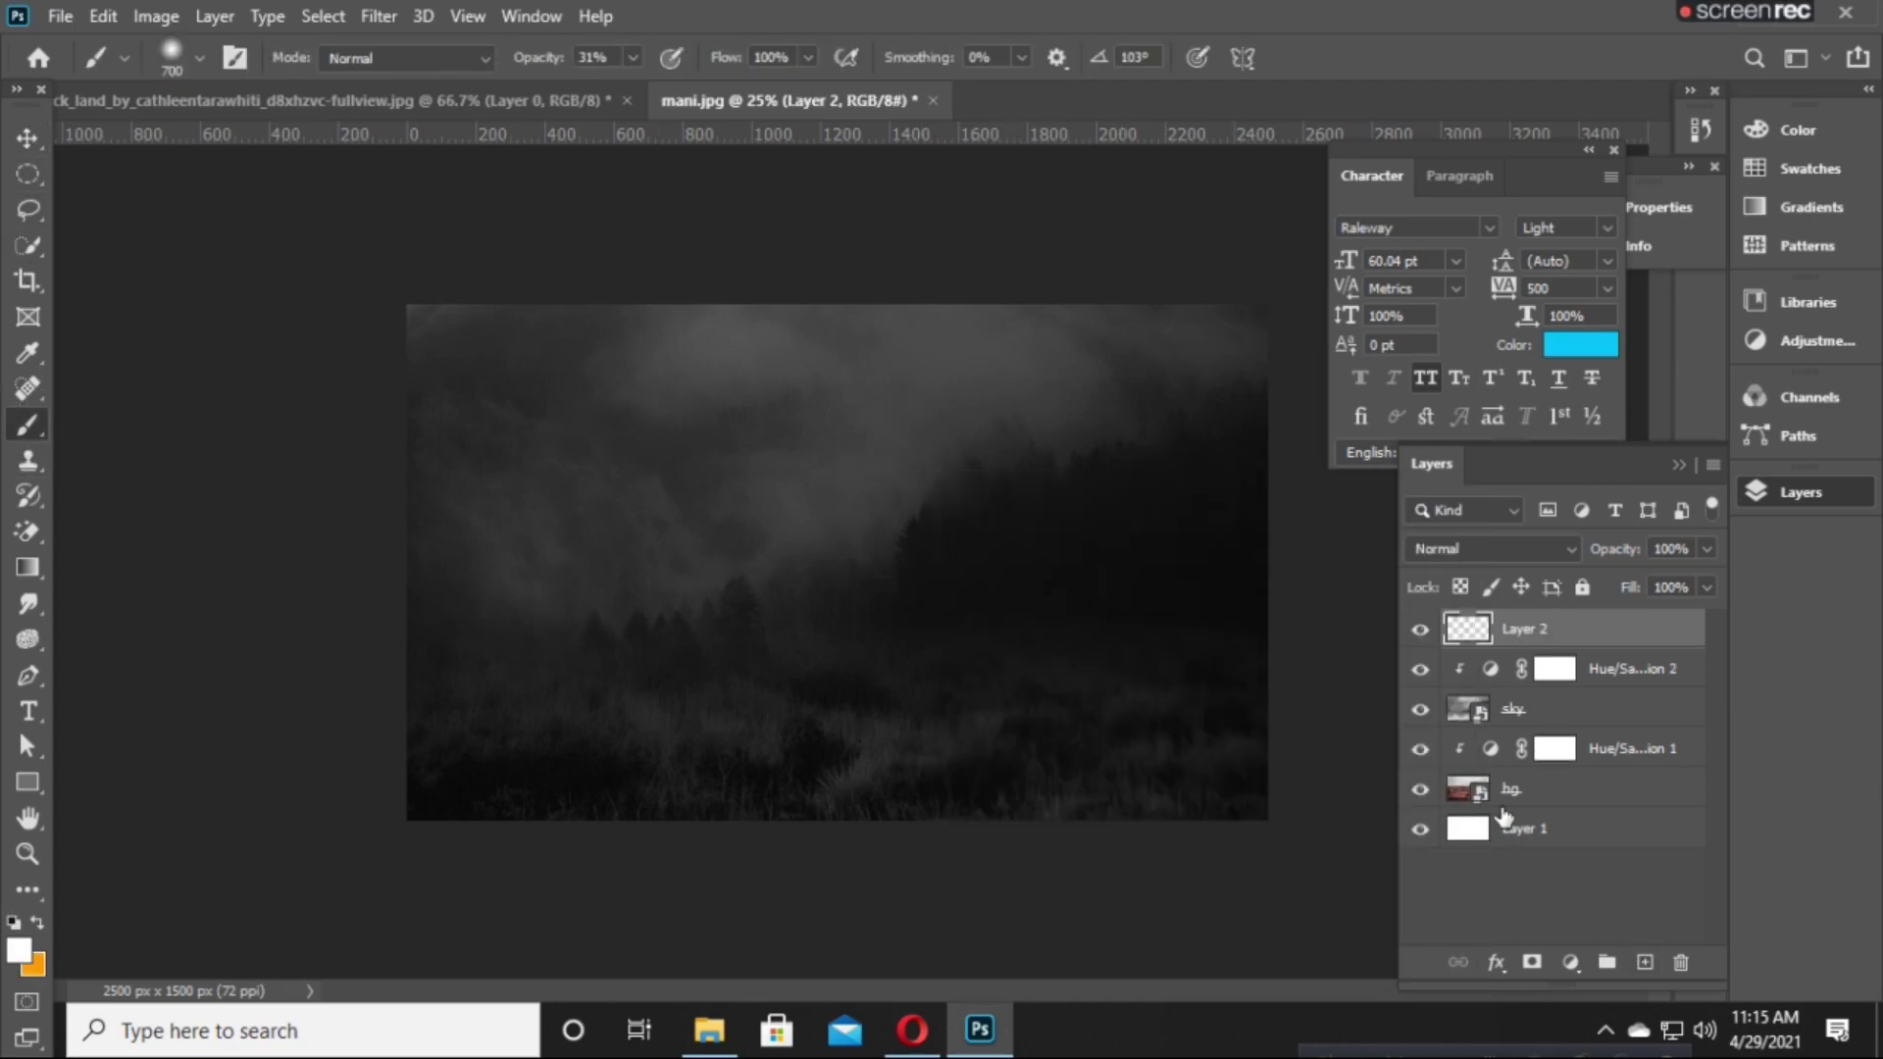
left_click(878, 456)
key("ctrl+z")
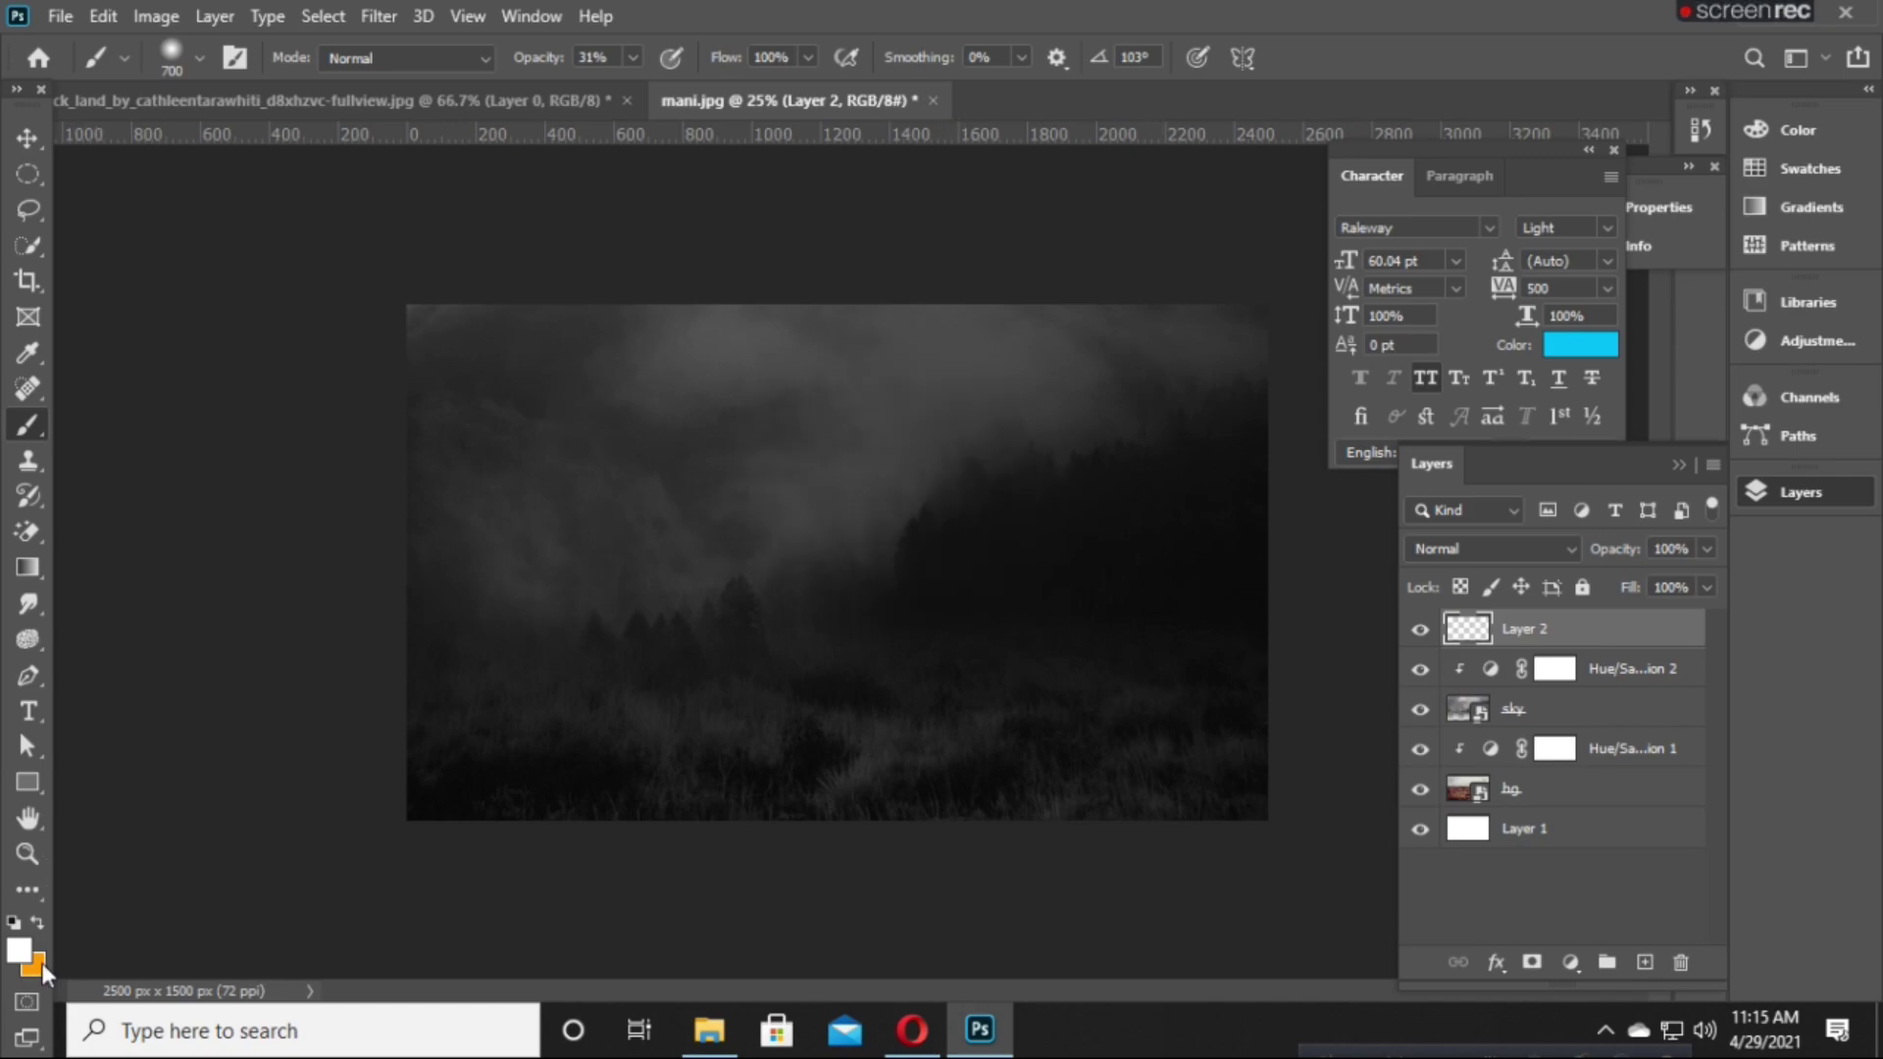
left_click(20, 950)
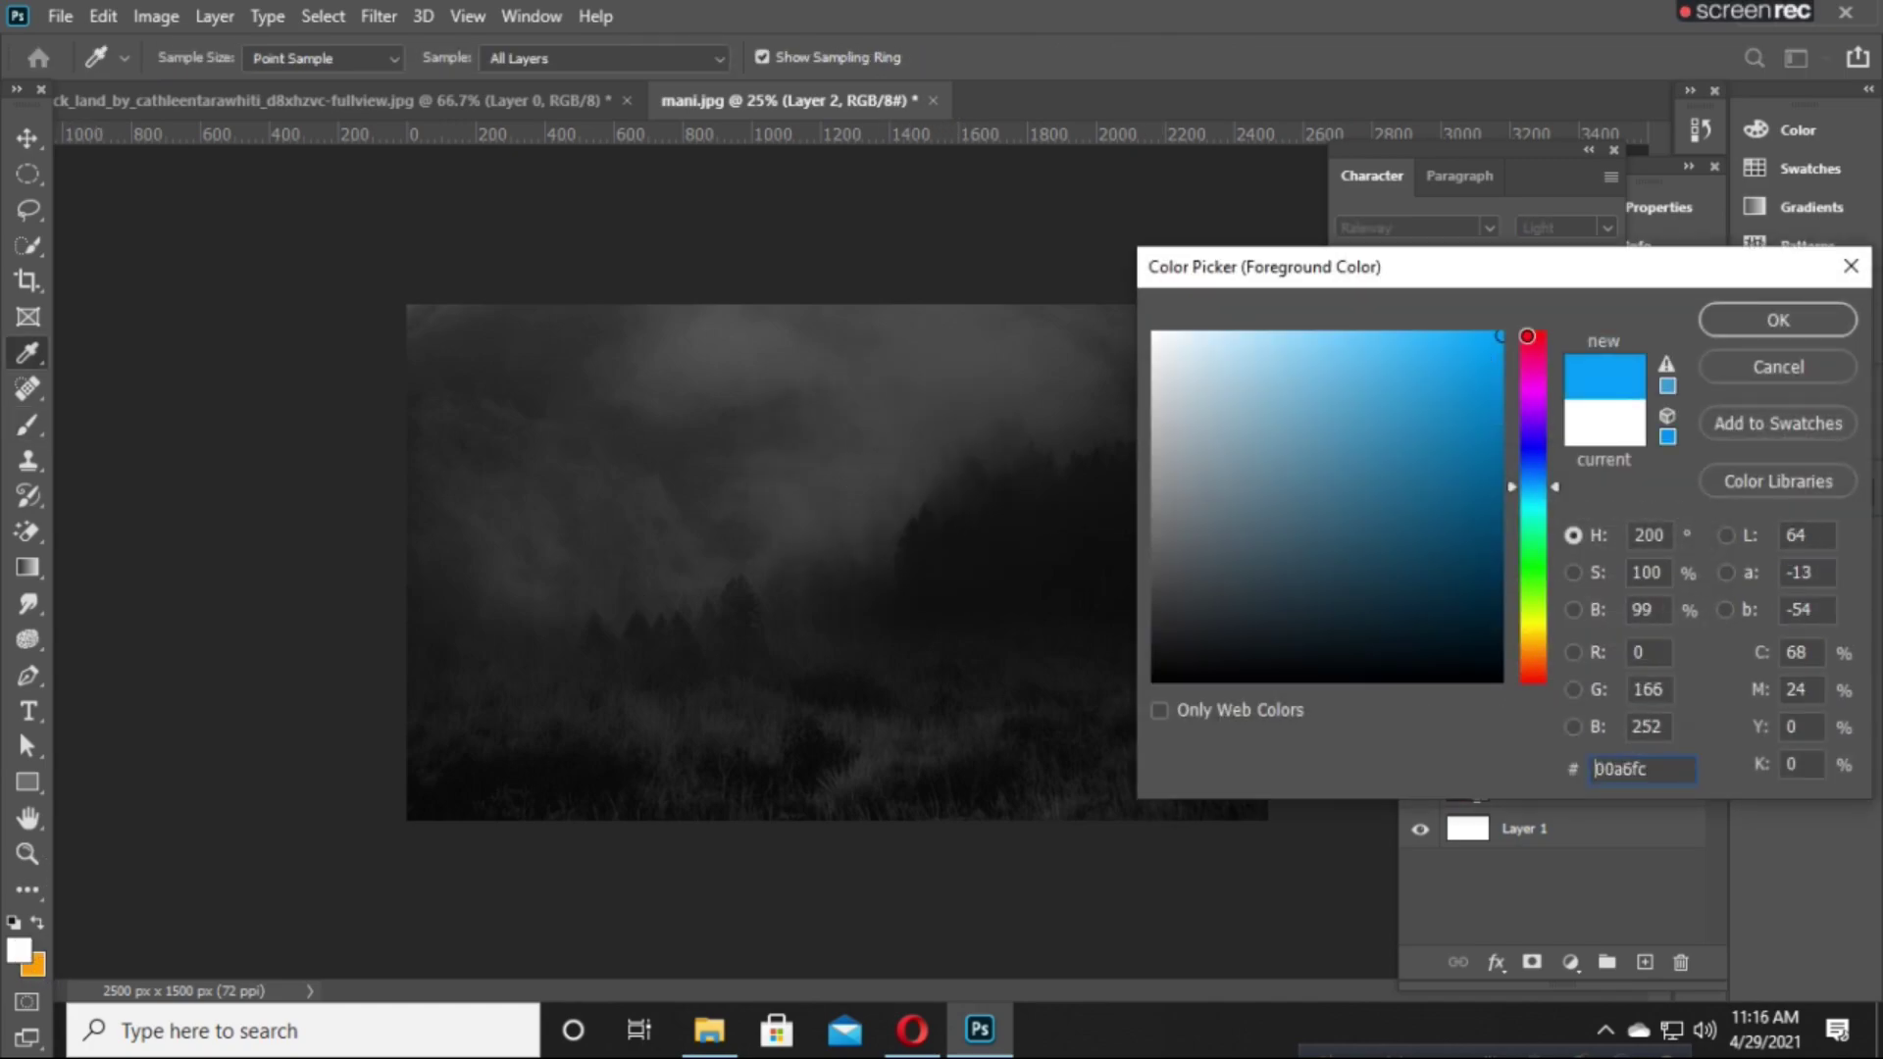
left_click_drag(1527, 336, 1531, 346)
left_click_drag(1556, 491, 1556, 494)
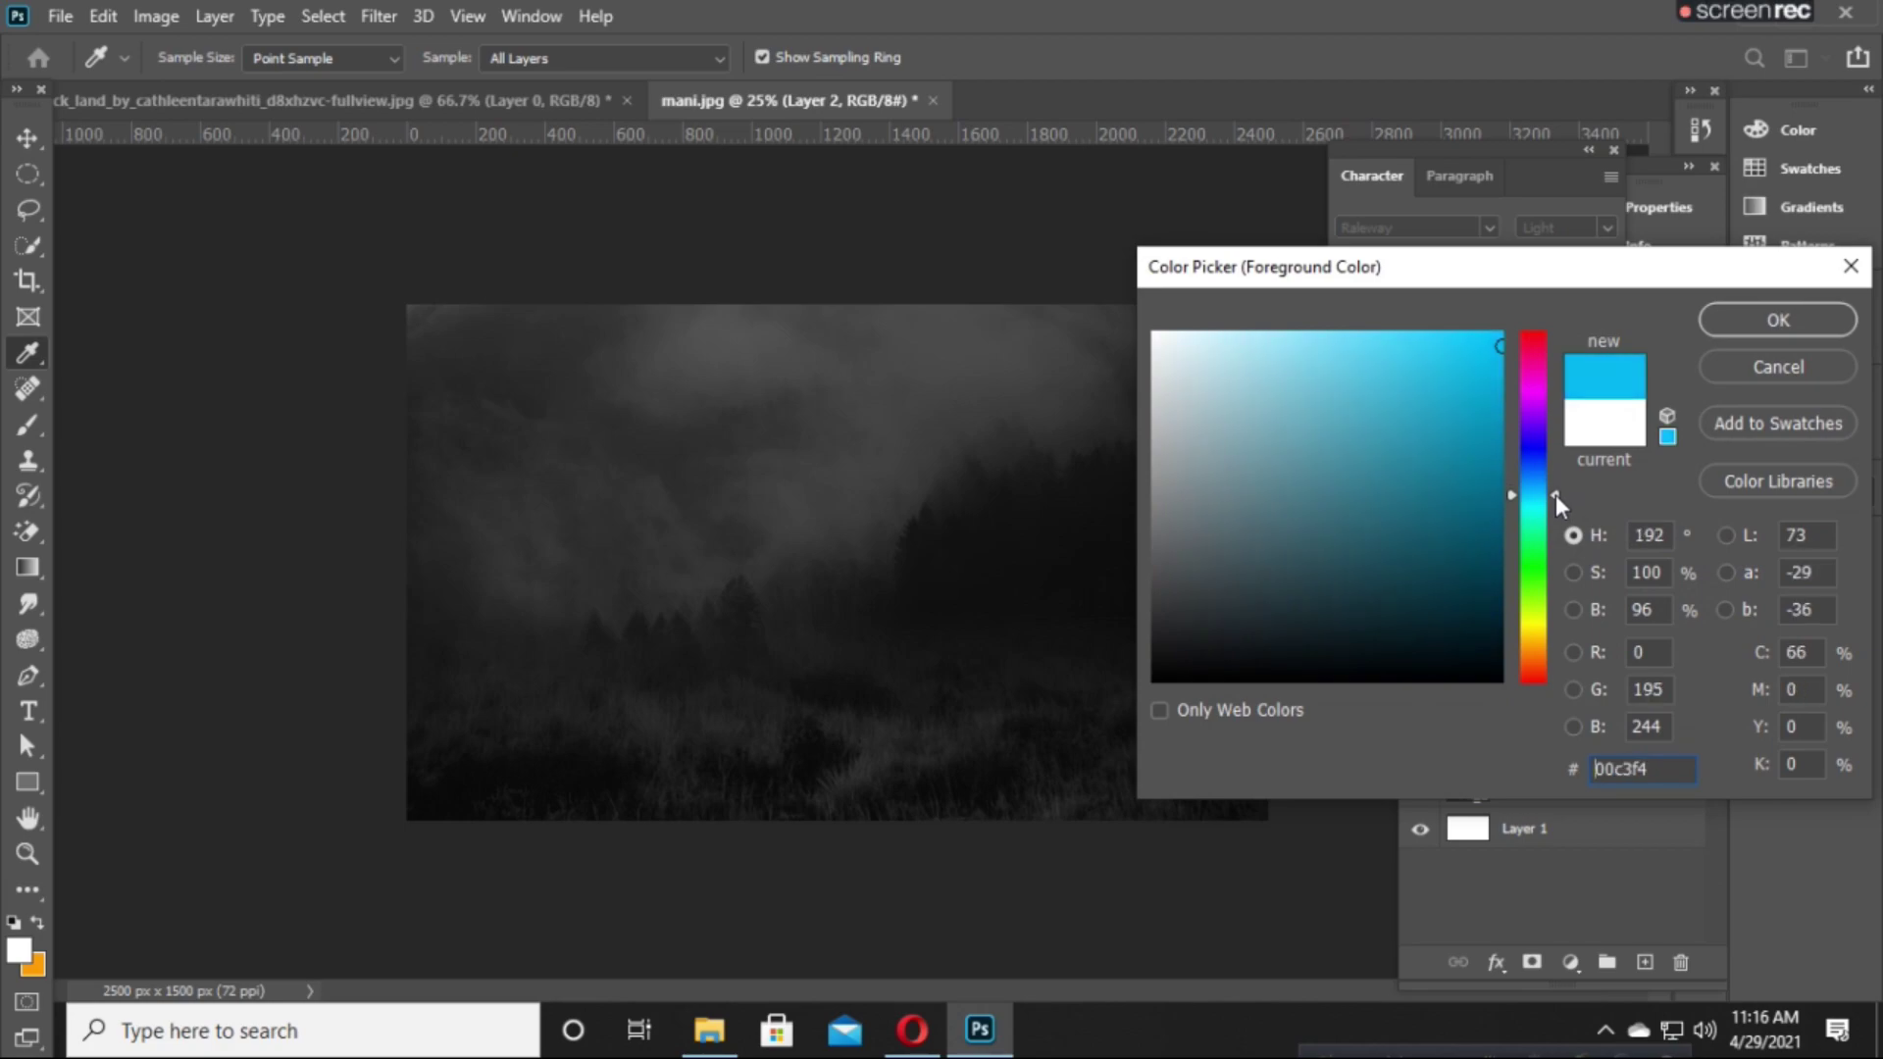
left_click(1716, 322)
mouse_move(903, 422)
left_mouse_down()
mouse_move(769, 399)
mouse_move(673, 513)
left_mouse_up()
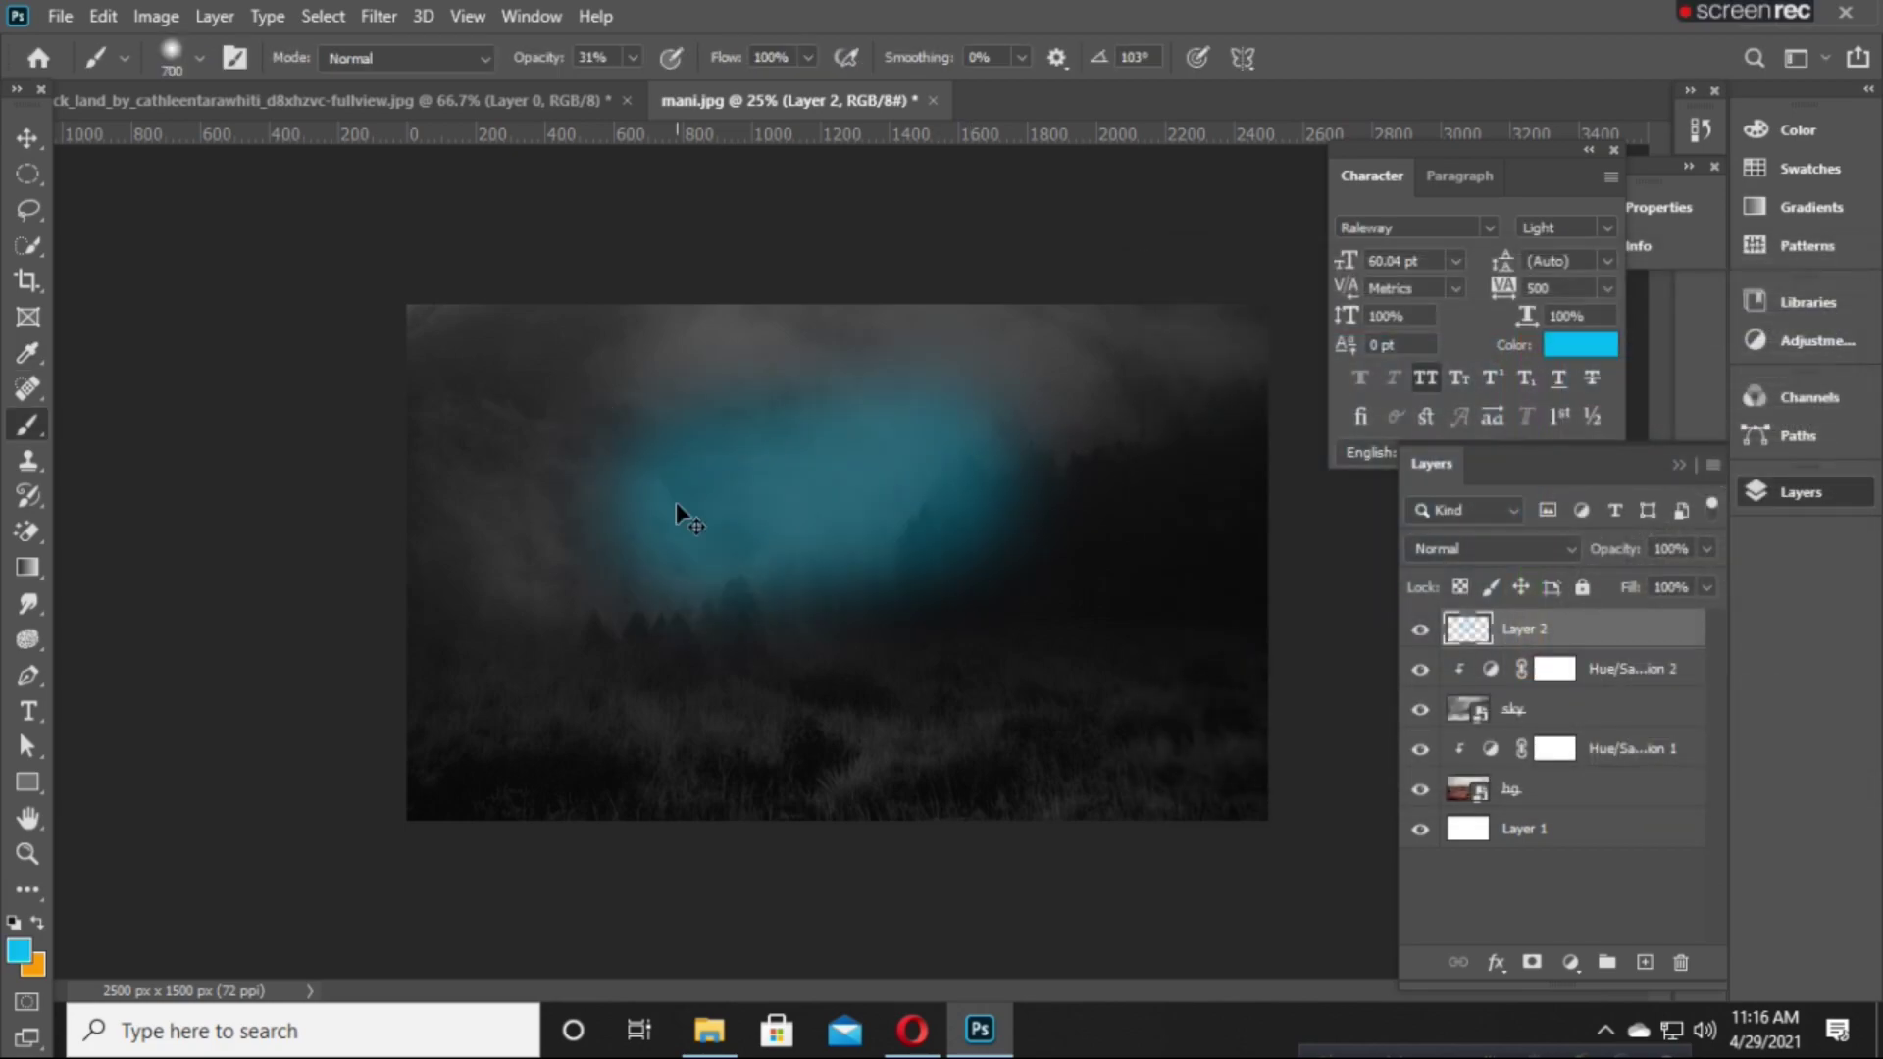
key("ctrl+z")
left_click(675, 506)
key("ctrl+z")
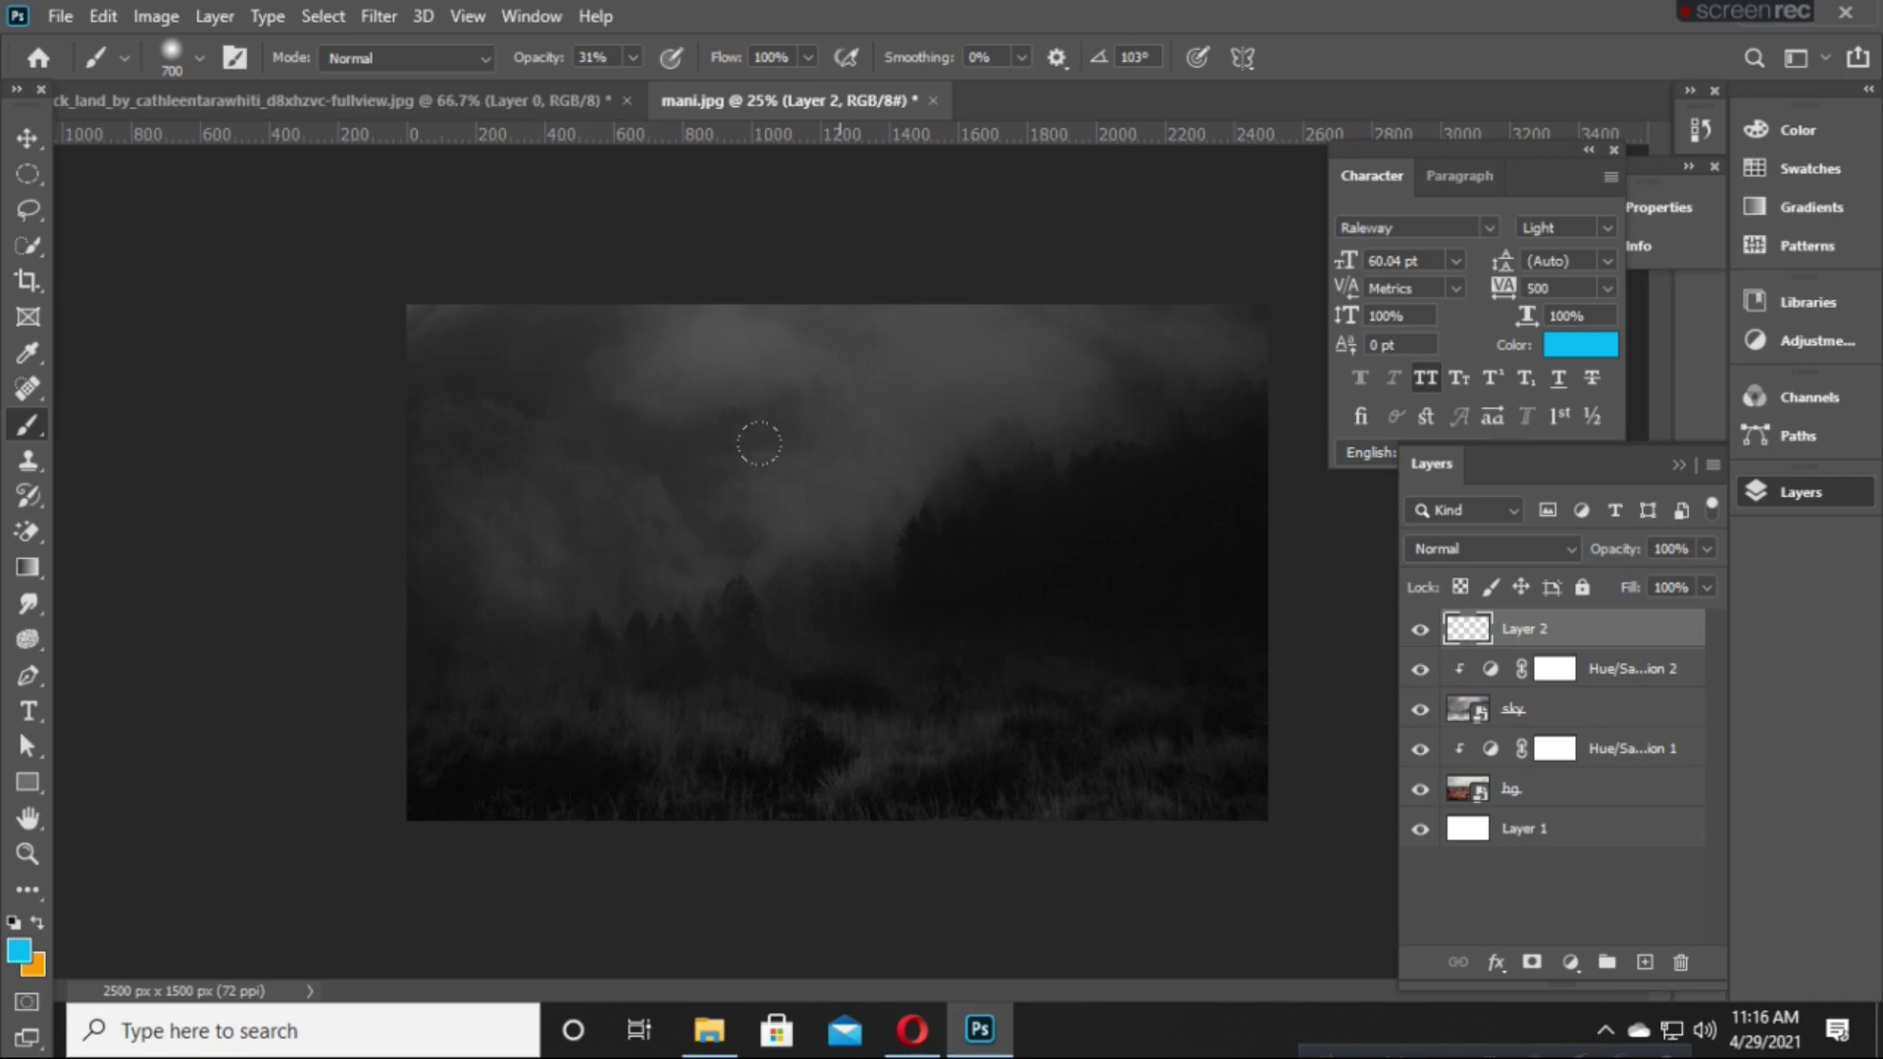
Paint one soft cyan dab at 100% opacity and stretch it across the canvas.
left_click_drag(540, 56, 1162, 160)
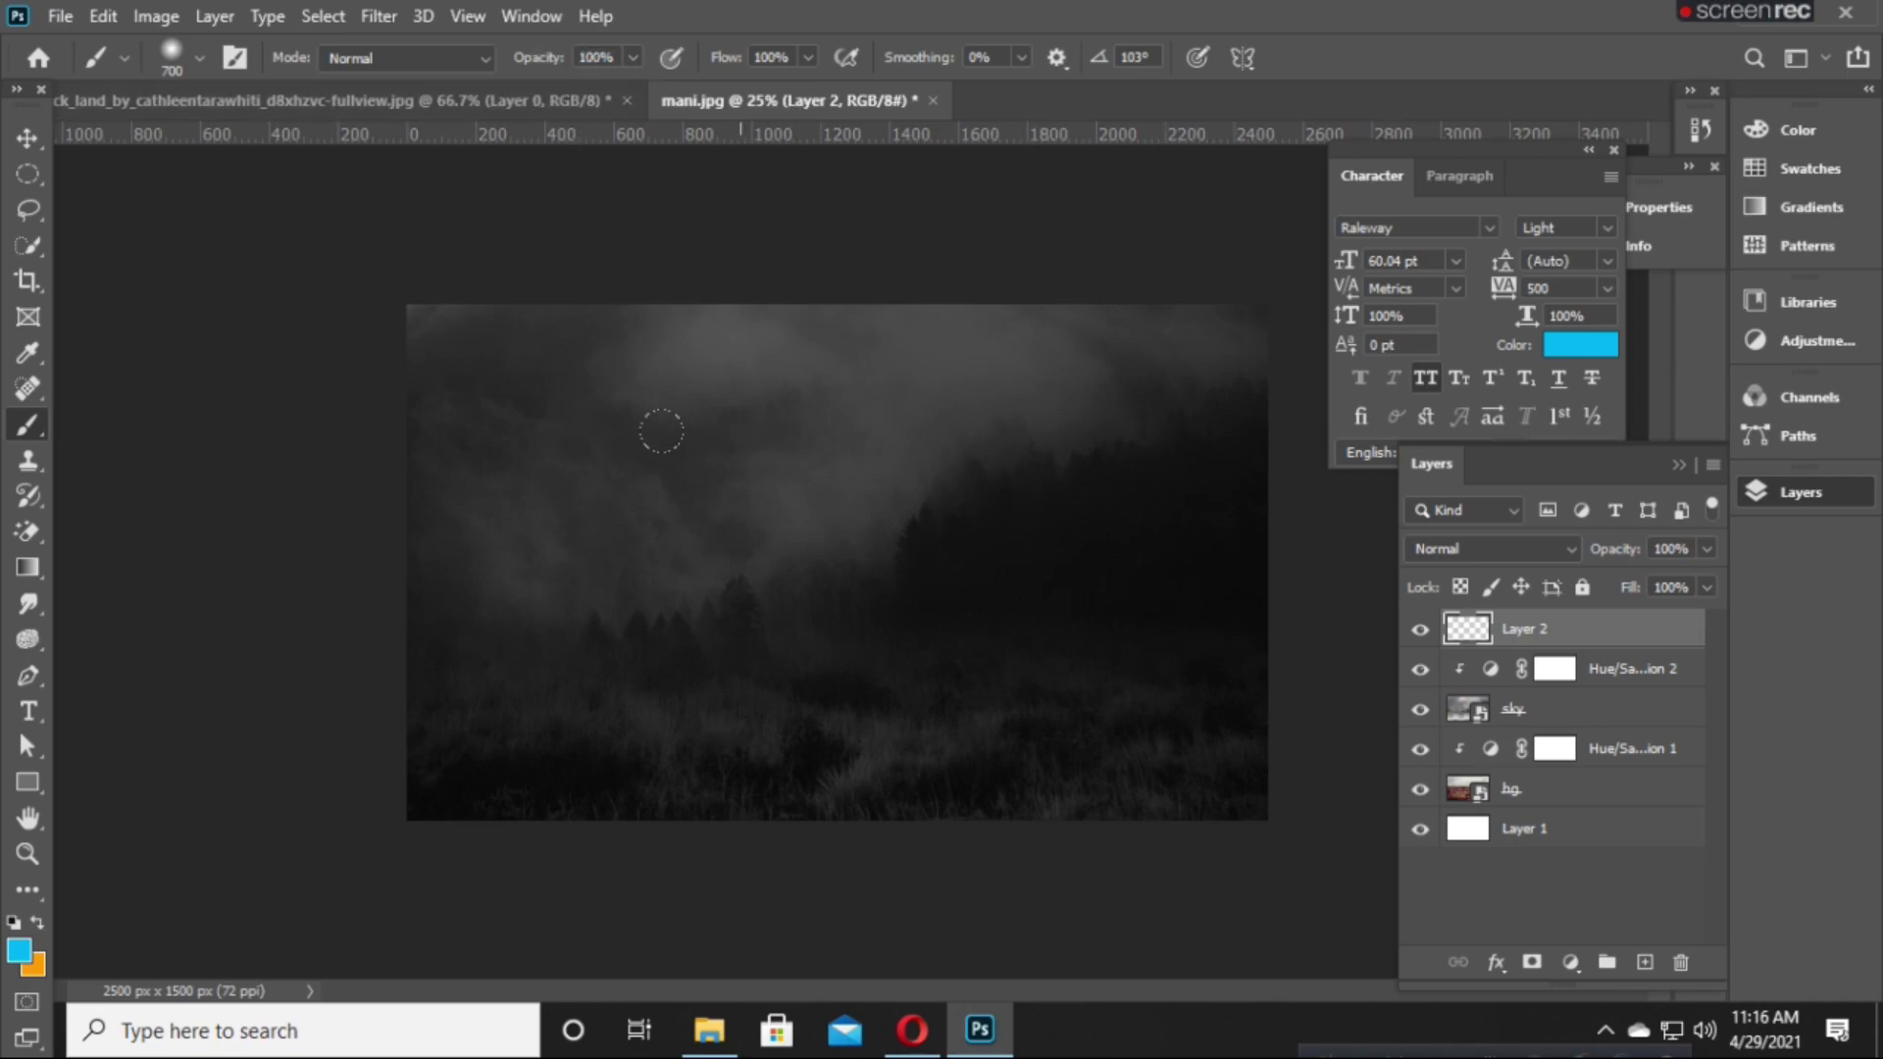
left_click(746, 510)
key("ctrl+t")
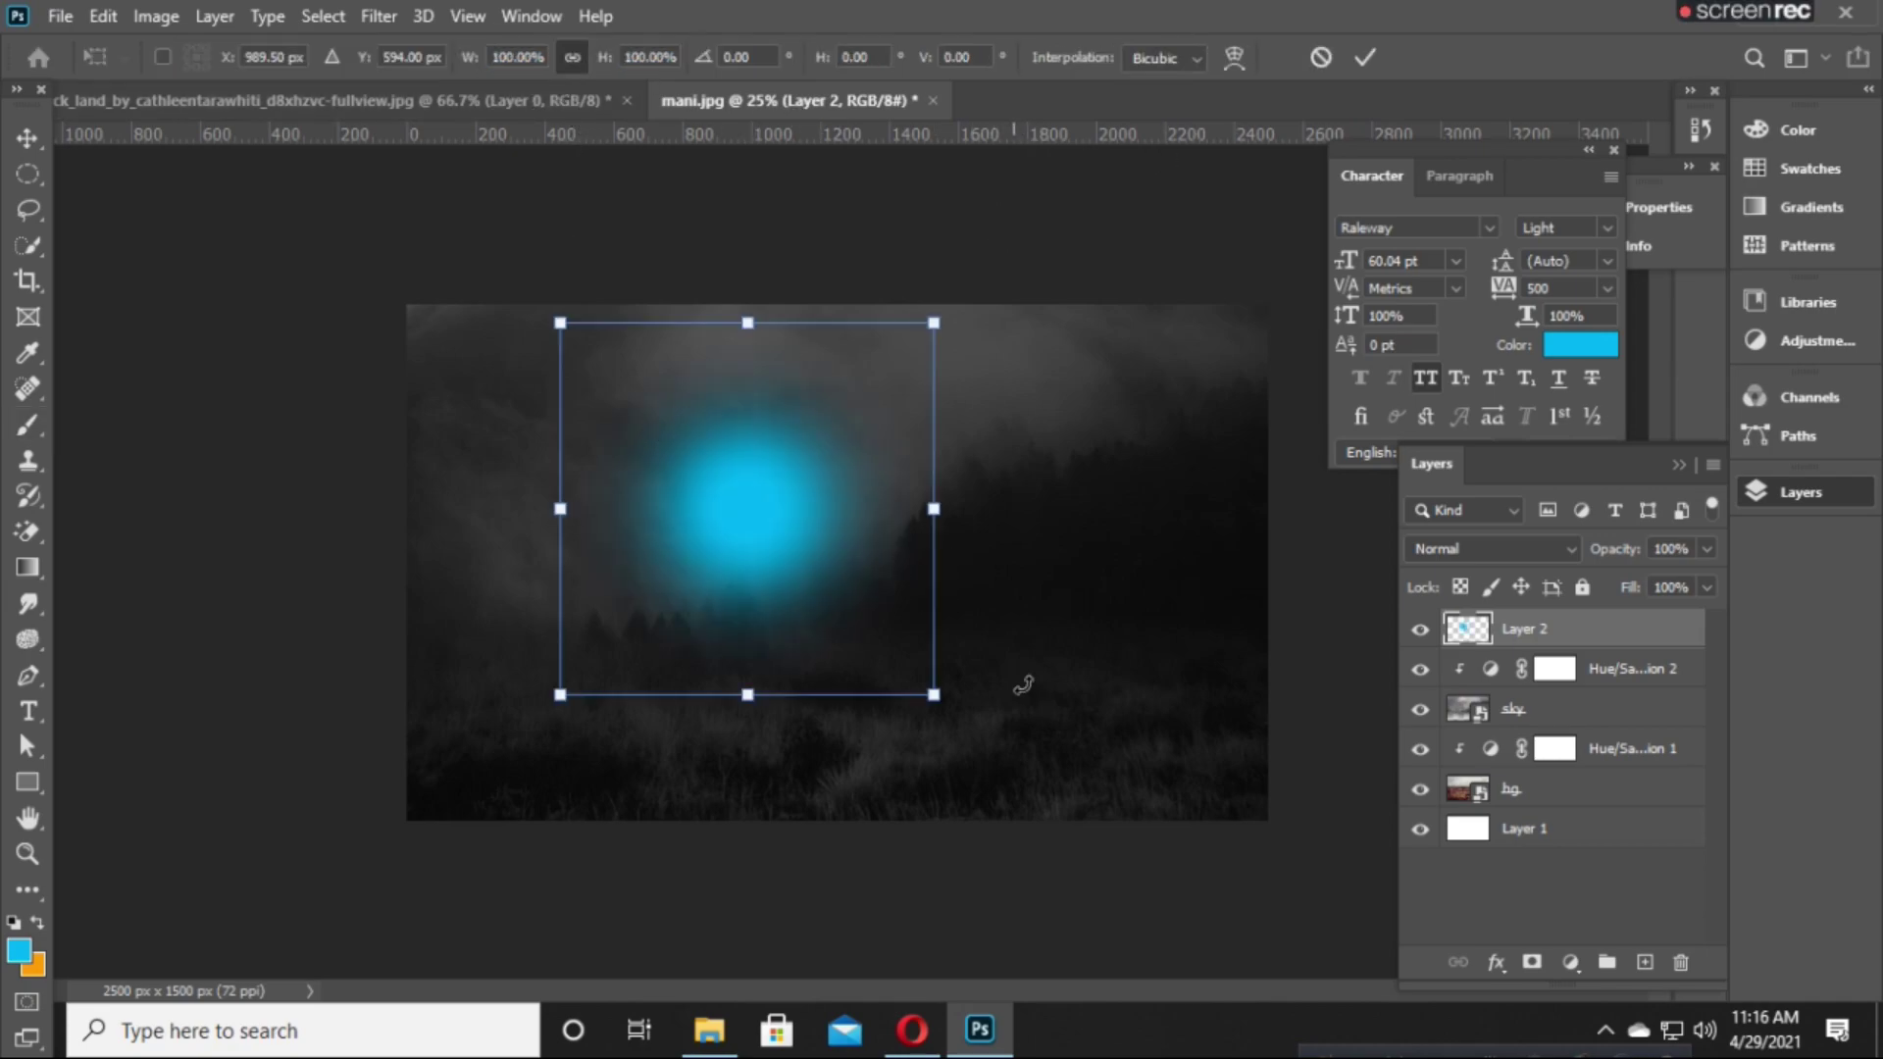
left_click_drag(934, 695, 1445, 912)
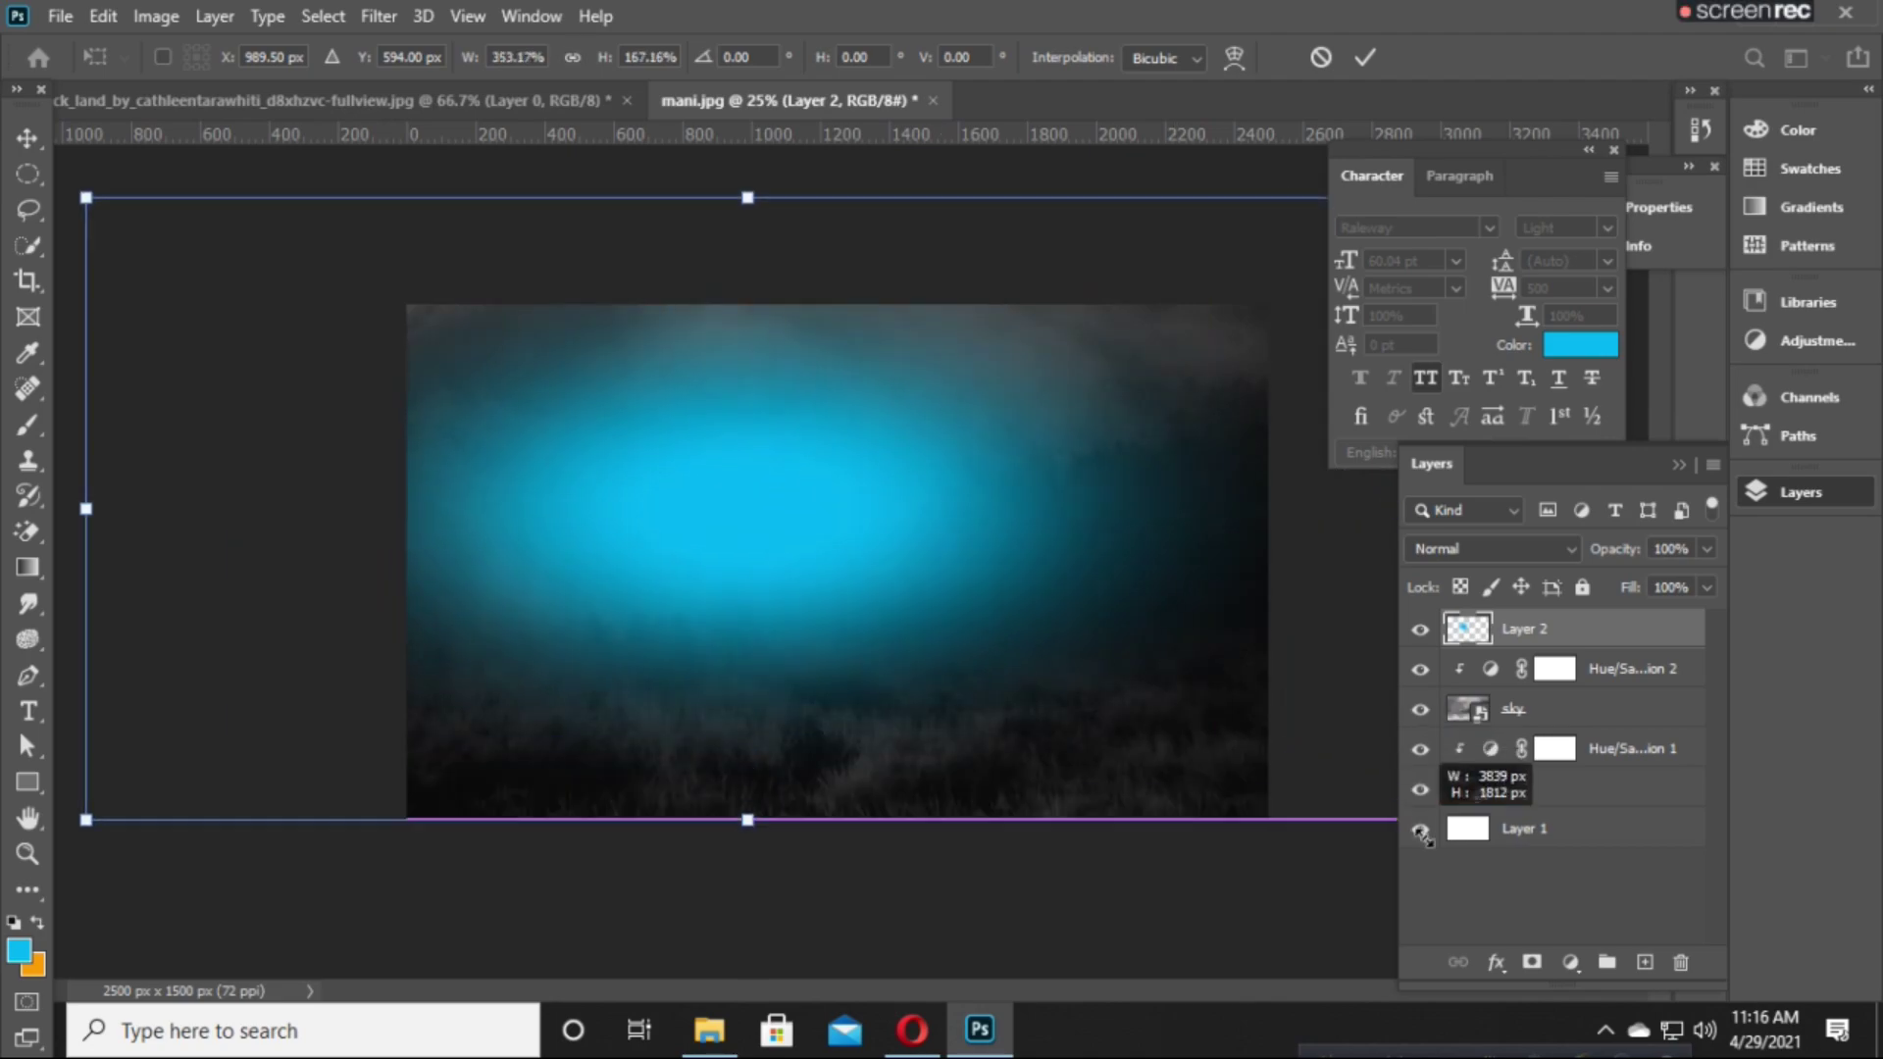
left_click_drag(1031, 698, 1079, 628)
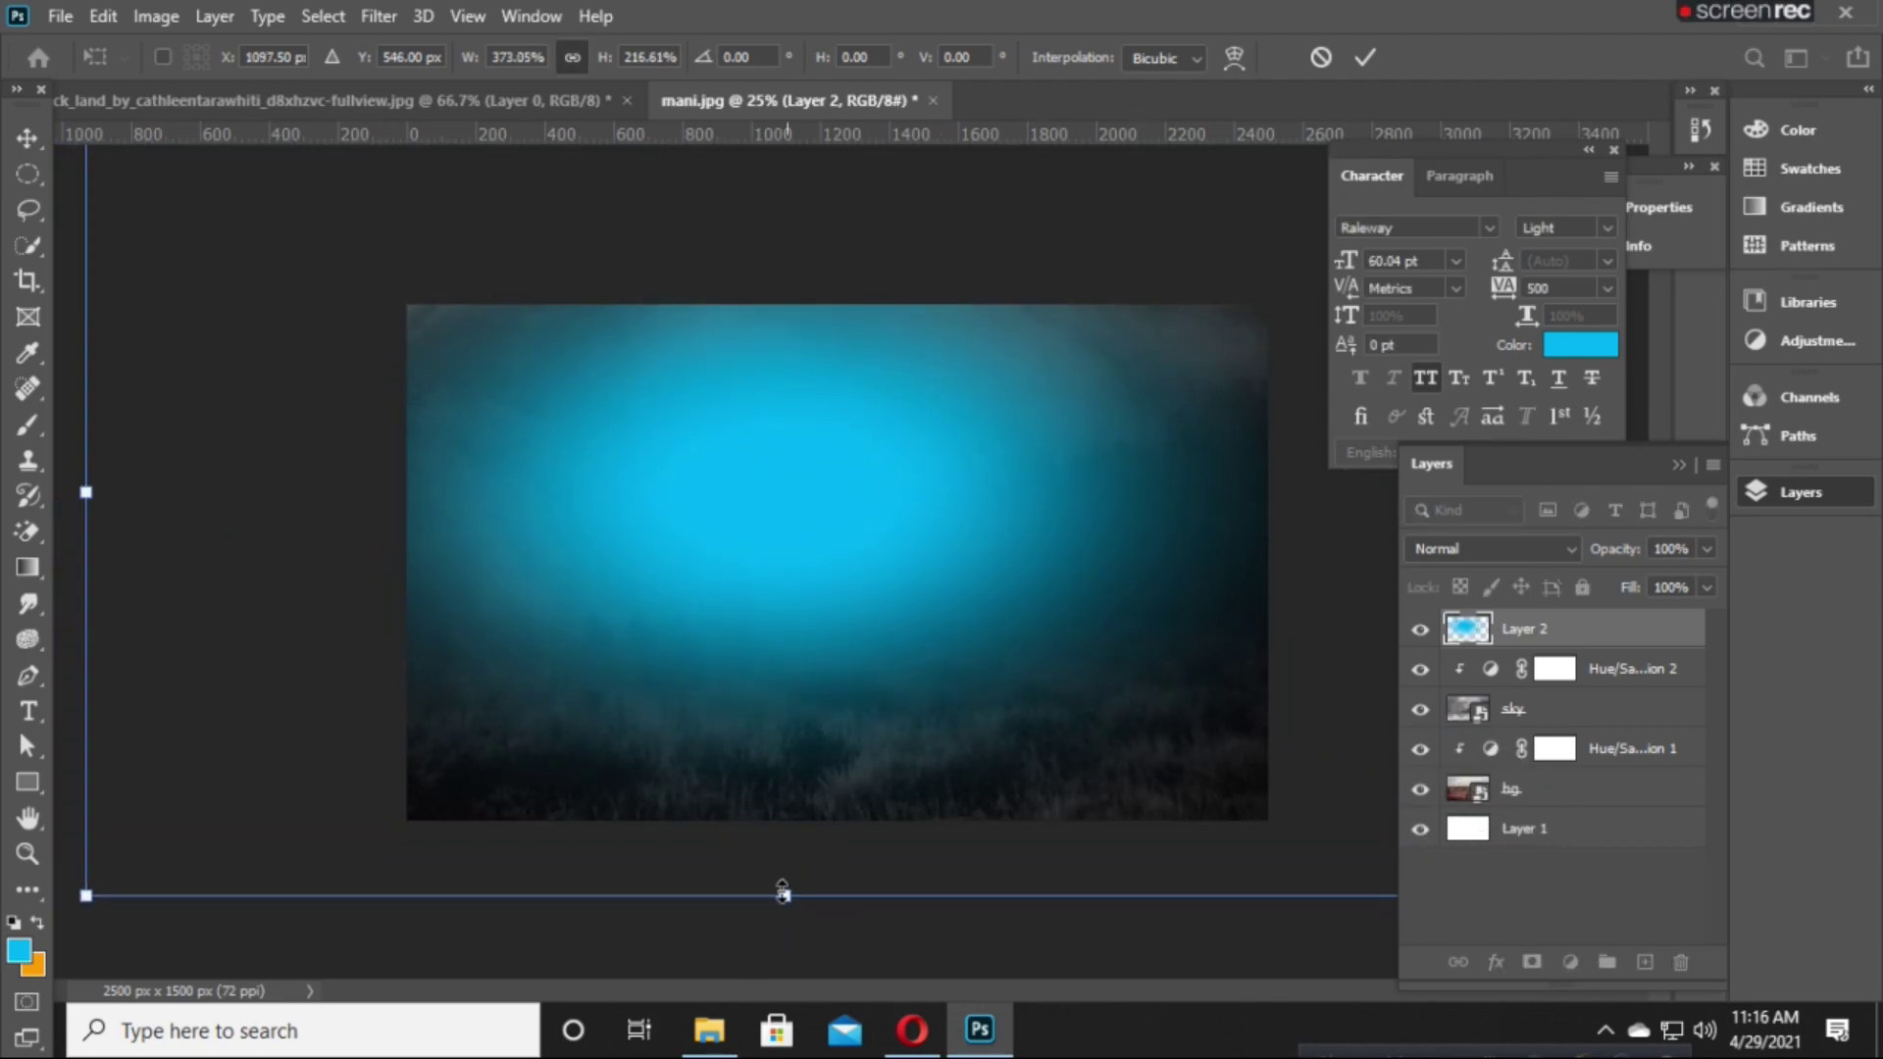
left_click_drag(782, 890, 781, 950)
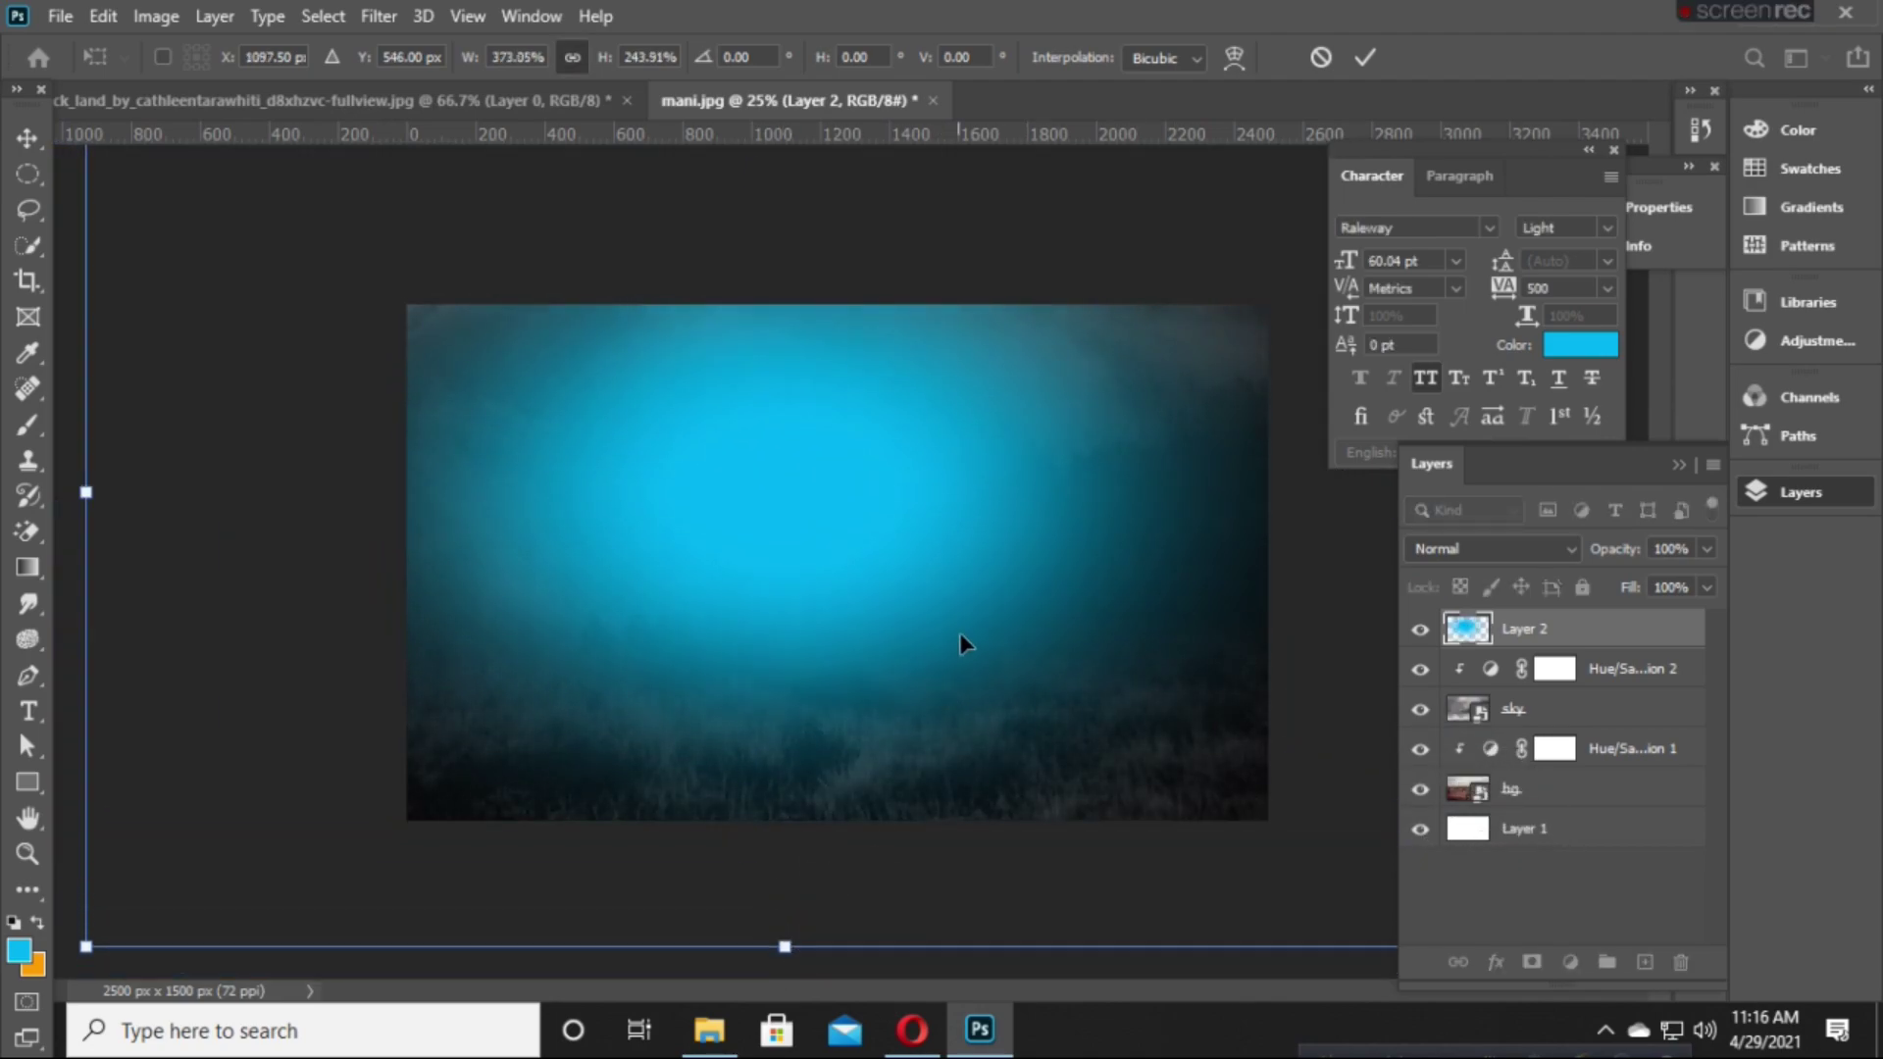
left_click_drag(964, 639, 983, 652)
Set the cyan glow layer's blend mode to Overlay.
key("b")
left_click(1434, 547)
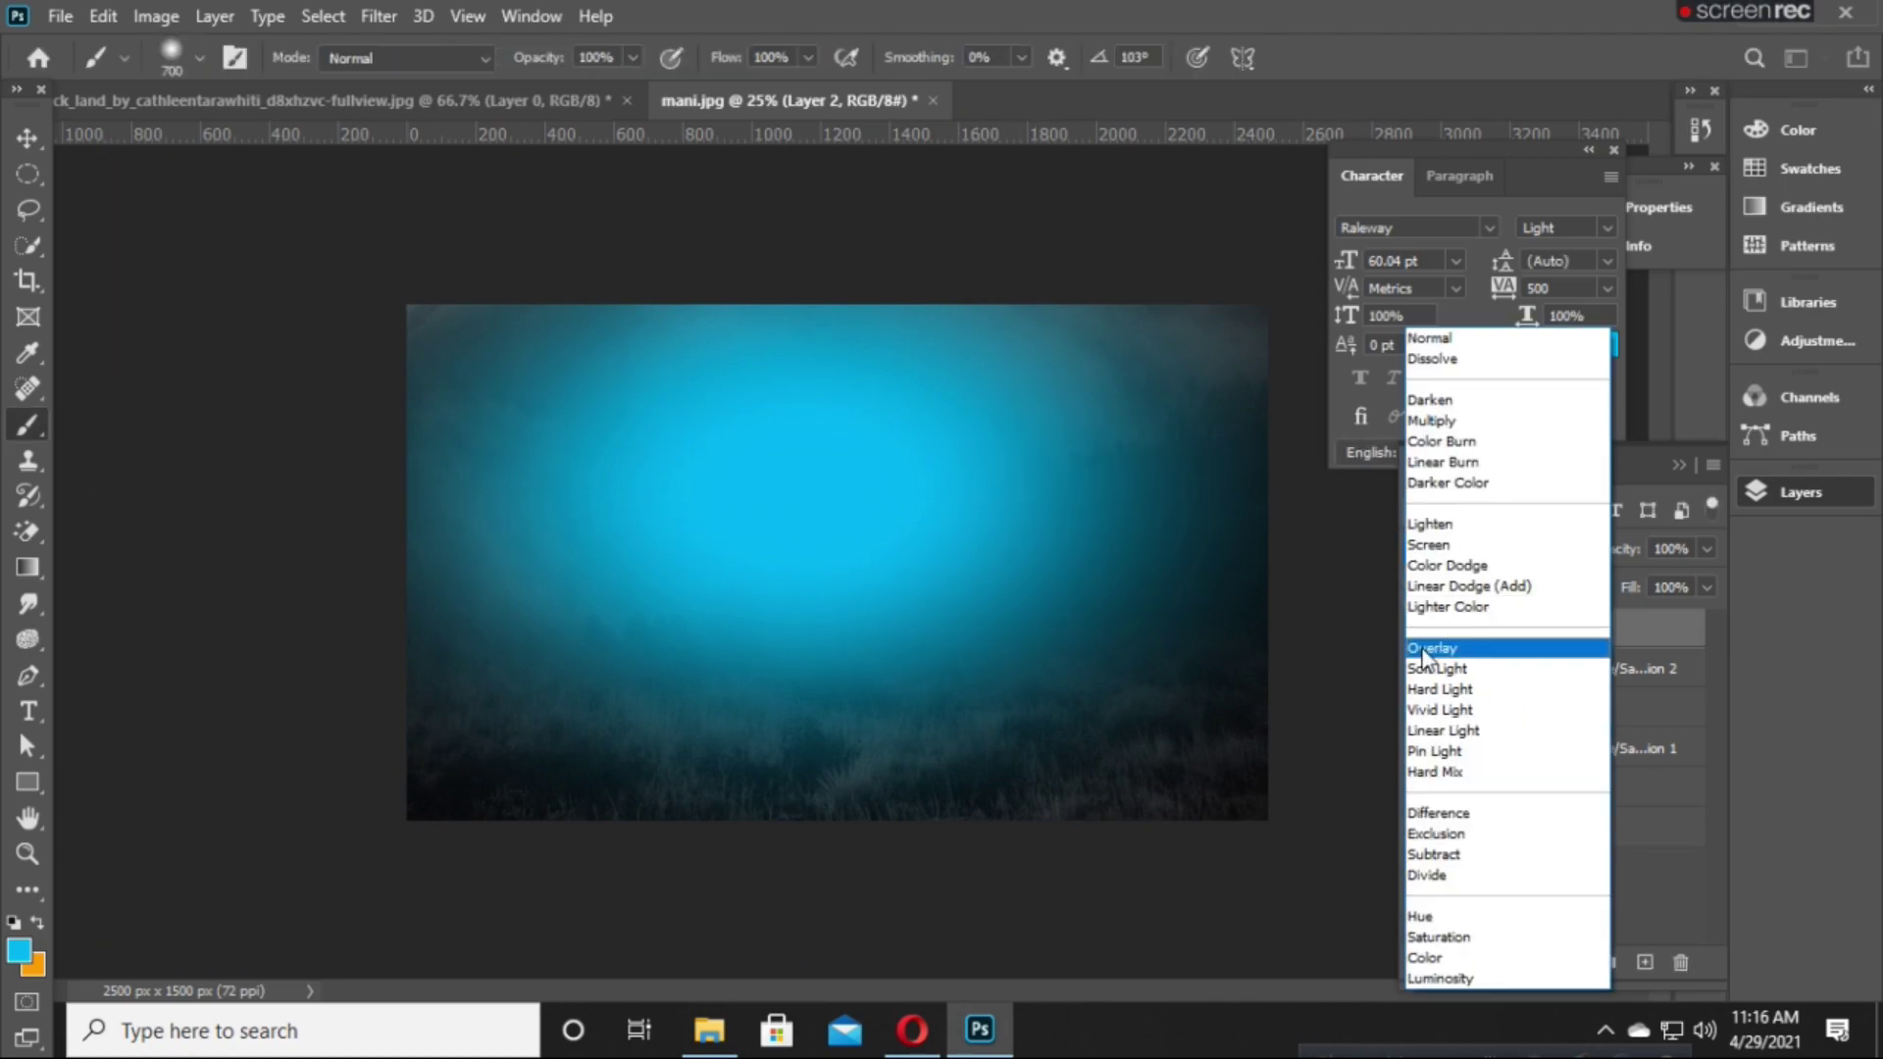
left_click(1455, 645)
left_click(1419, 628)
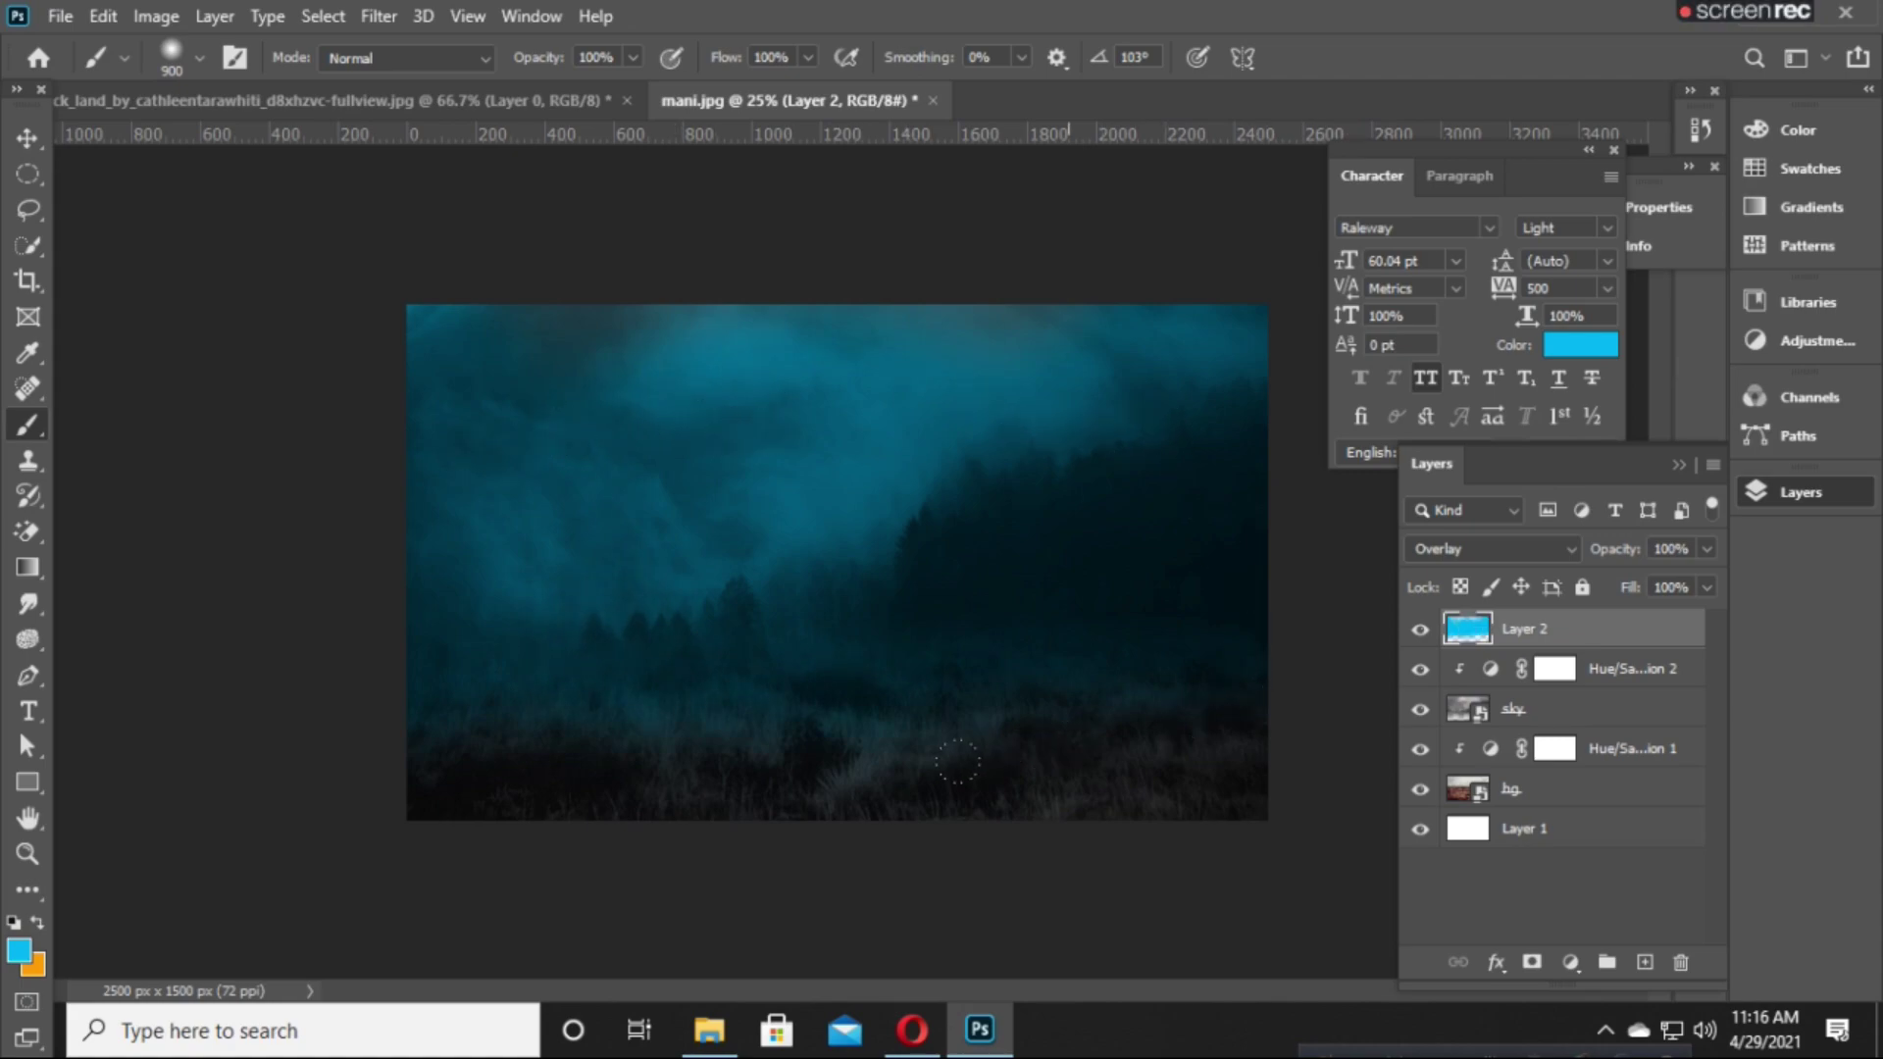
Lower brush opacity to 27% and drag the bear photo into the composition.
left_click(632, 57)
left_click_drag(555, 91, 545, 94)
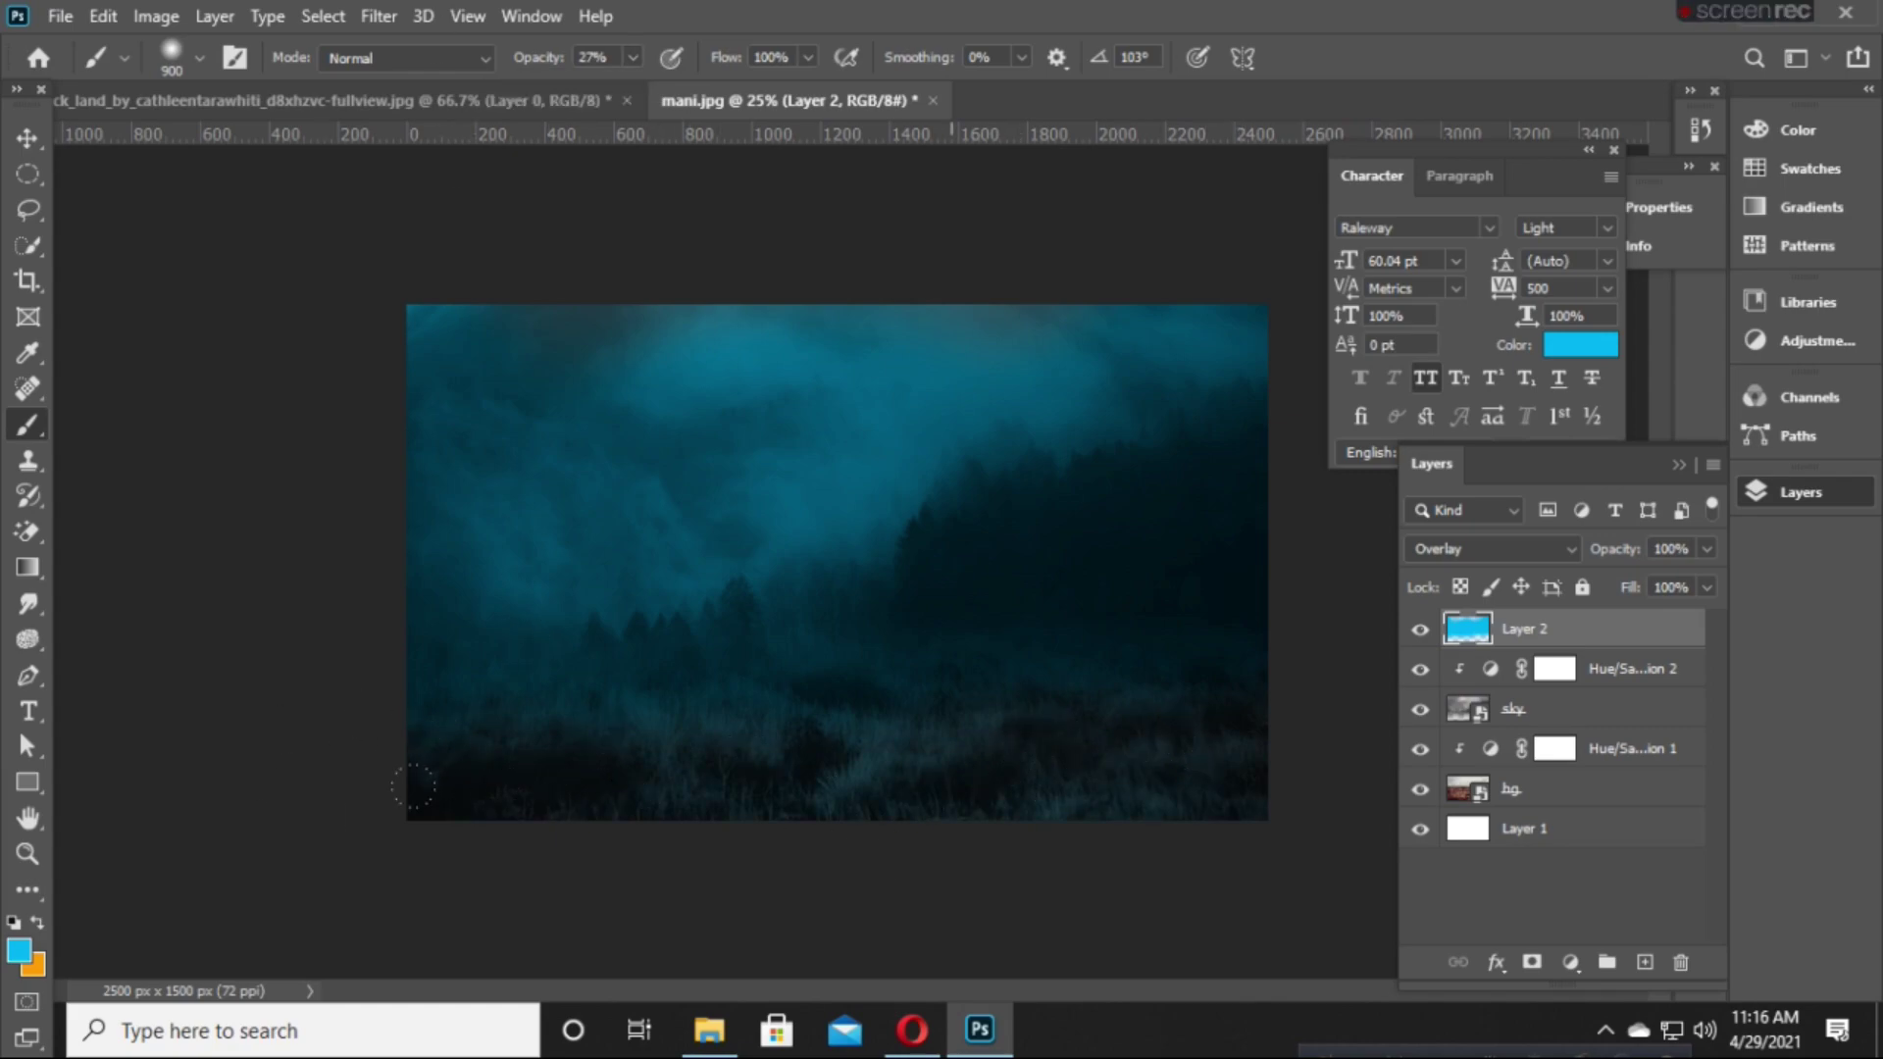
left_click(1420, 628)
left_click(1420, 629)
left_click(709, 1030)
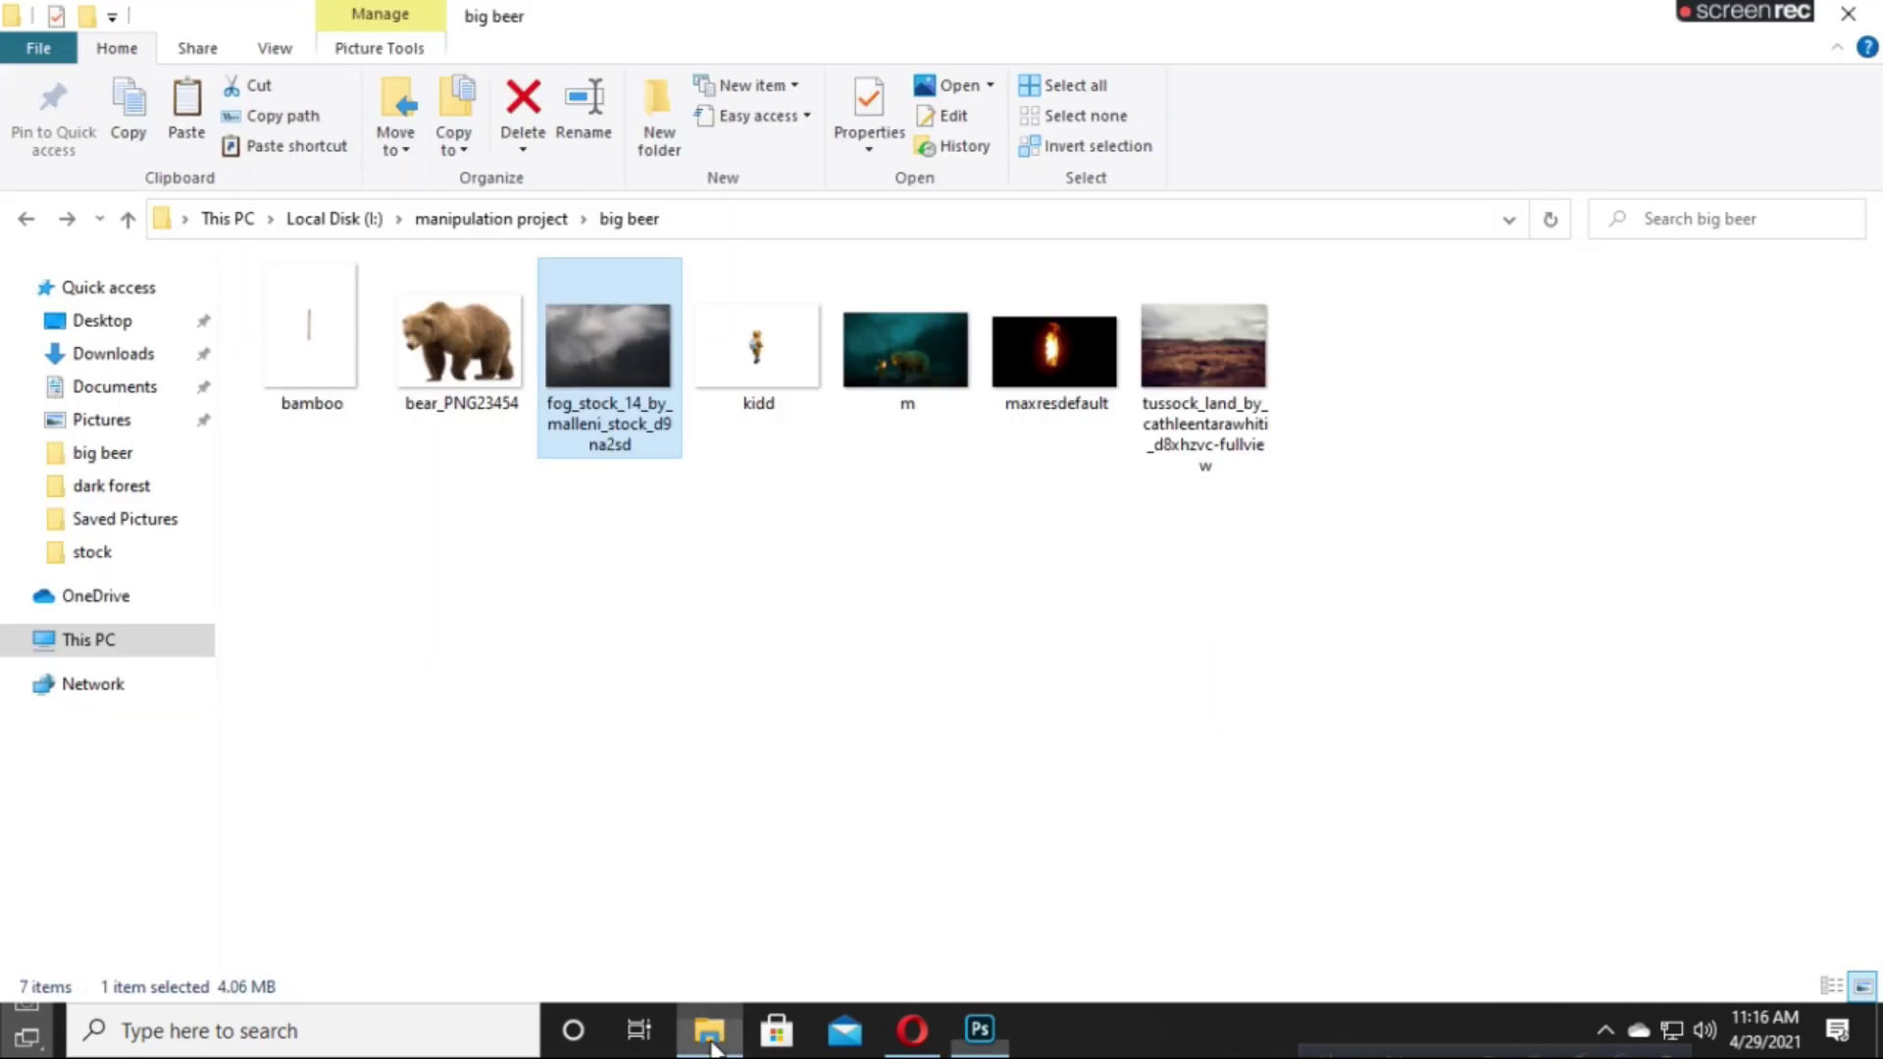
mouse_move(512, 414)
left_mouse_down()
mouse_move(914, 839)
mouse_move(1050, 777)
left_mouse_up()
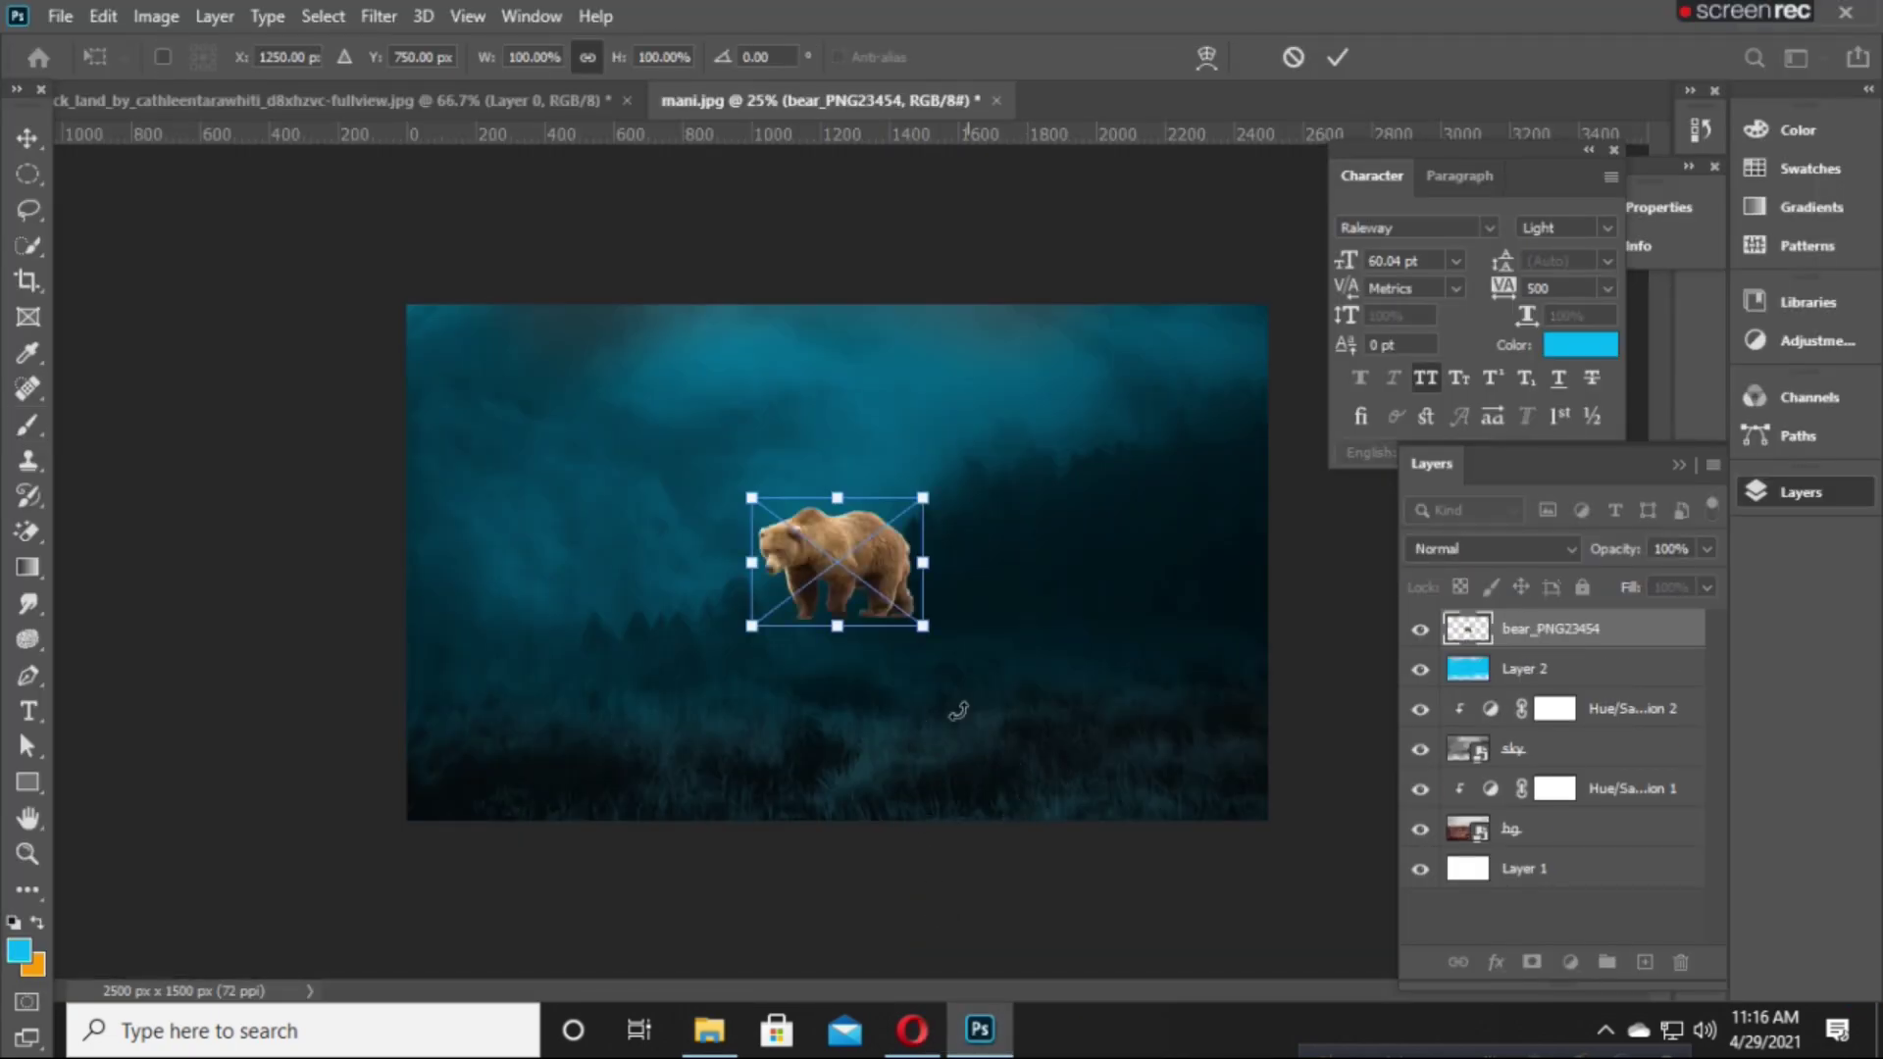
Enlarge the bear and move it lower and to the right.
left_click_drag(923, 625, 982, 666)
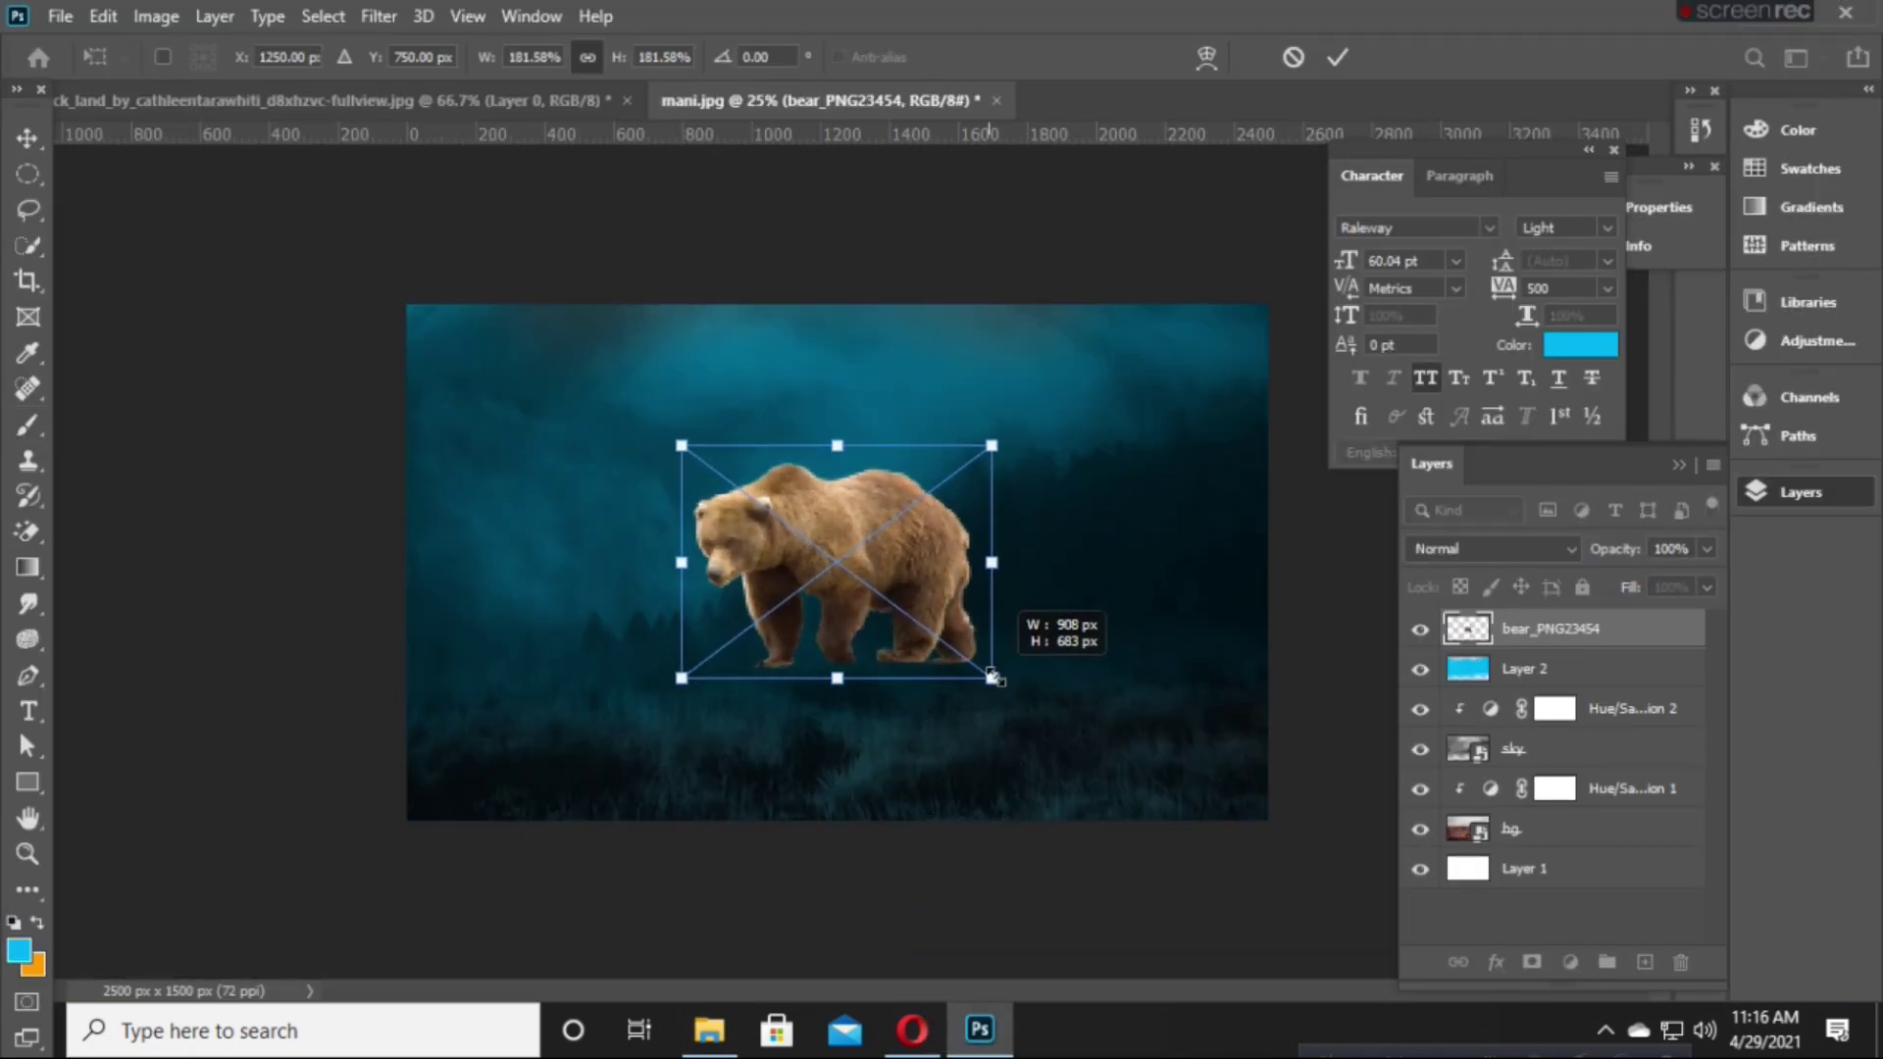
left_click_drag(879, 547, 926, 618)
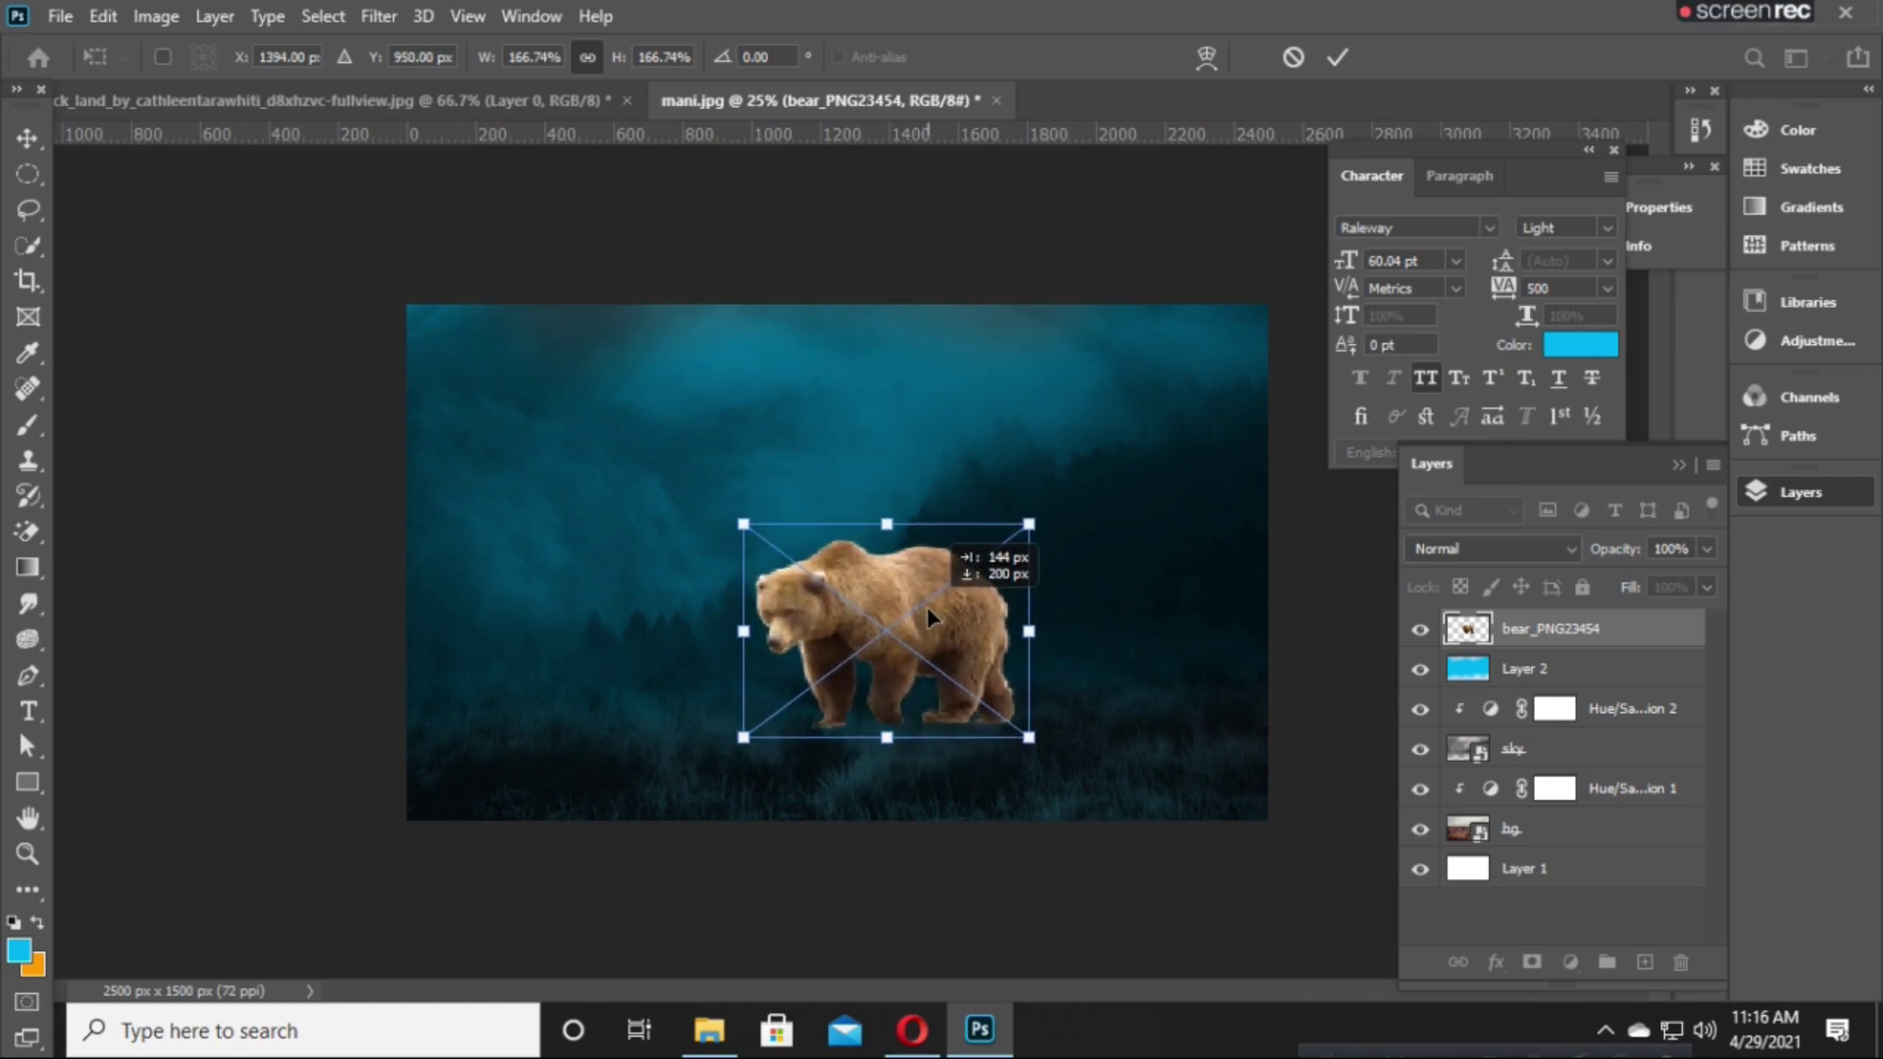
key("Return")
key("b")
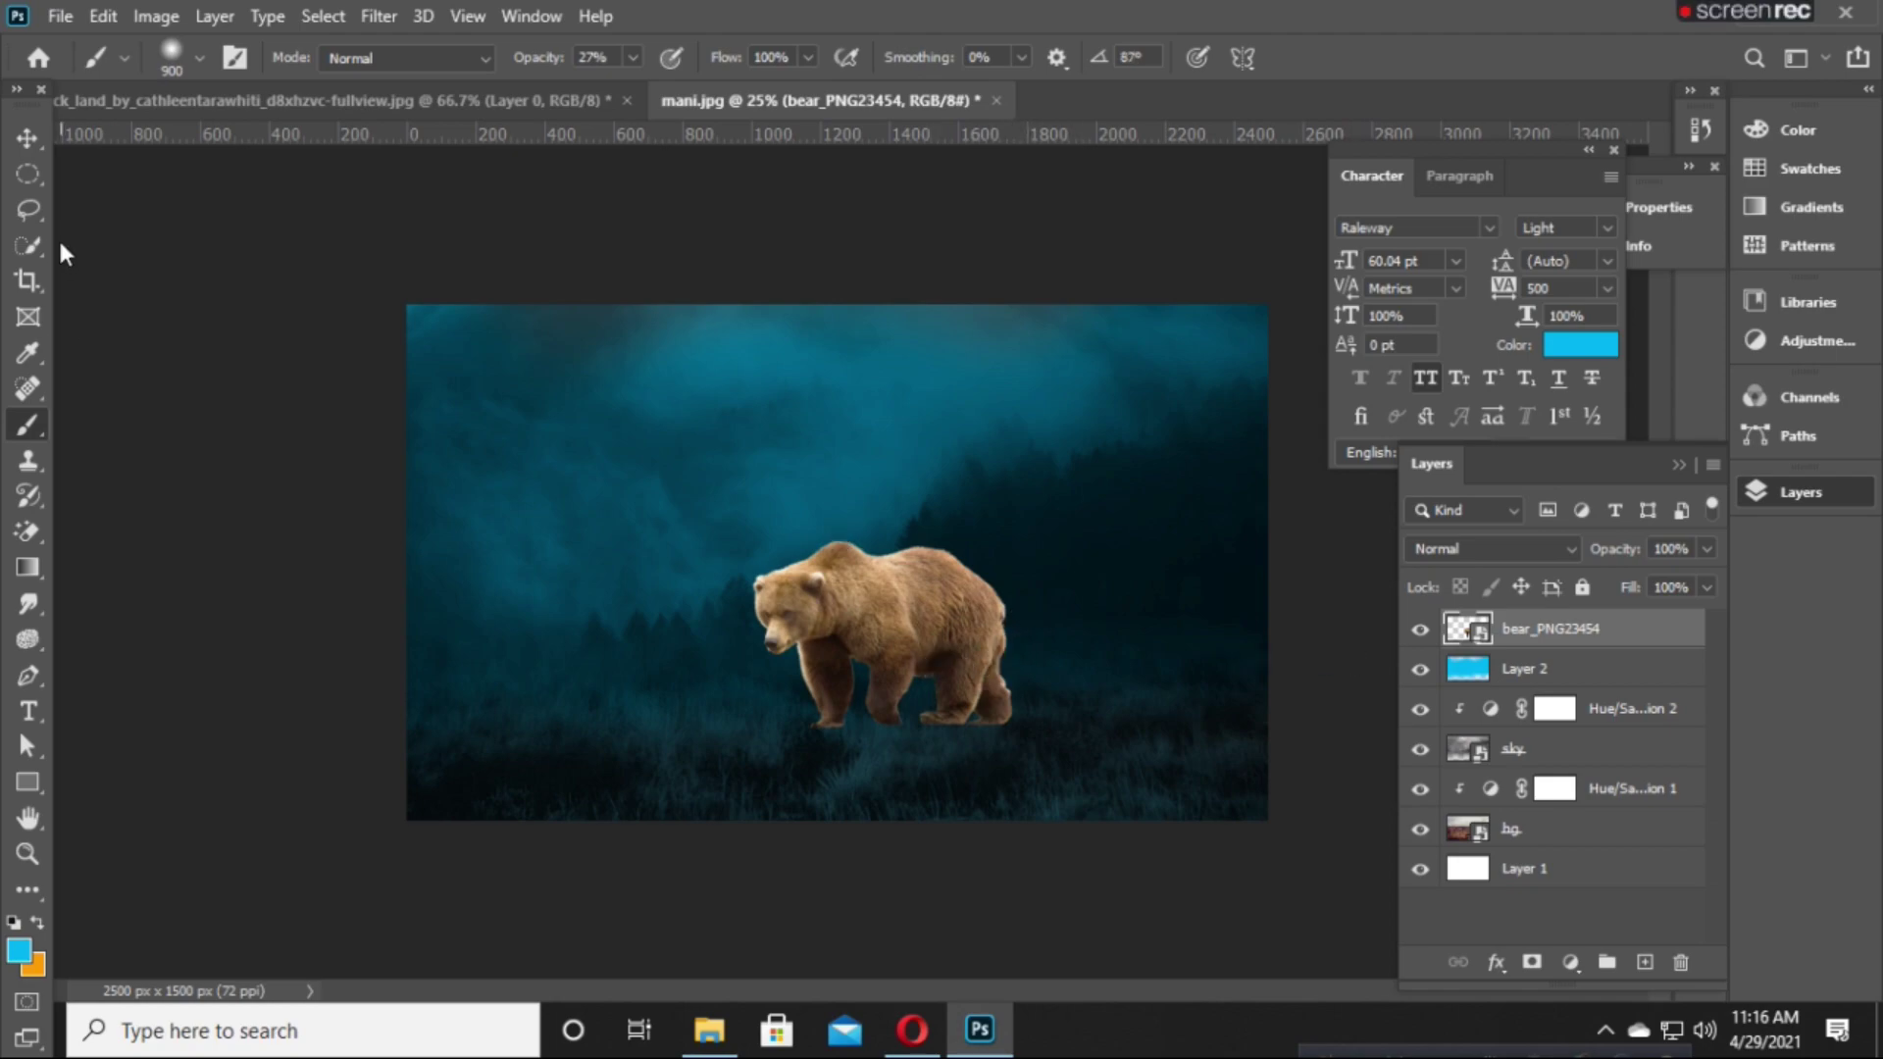
Shrink the bear, set it down on the grass, and nudge it with arrow keys.
left_click(25, 139)
left_click_drag(989, 662, 980, 622)
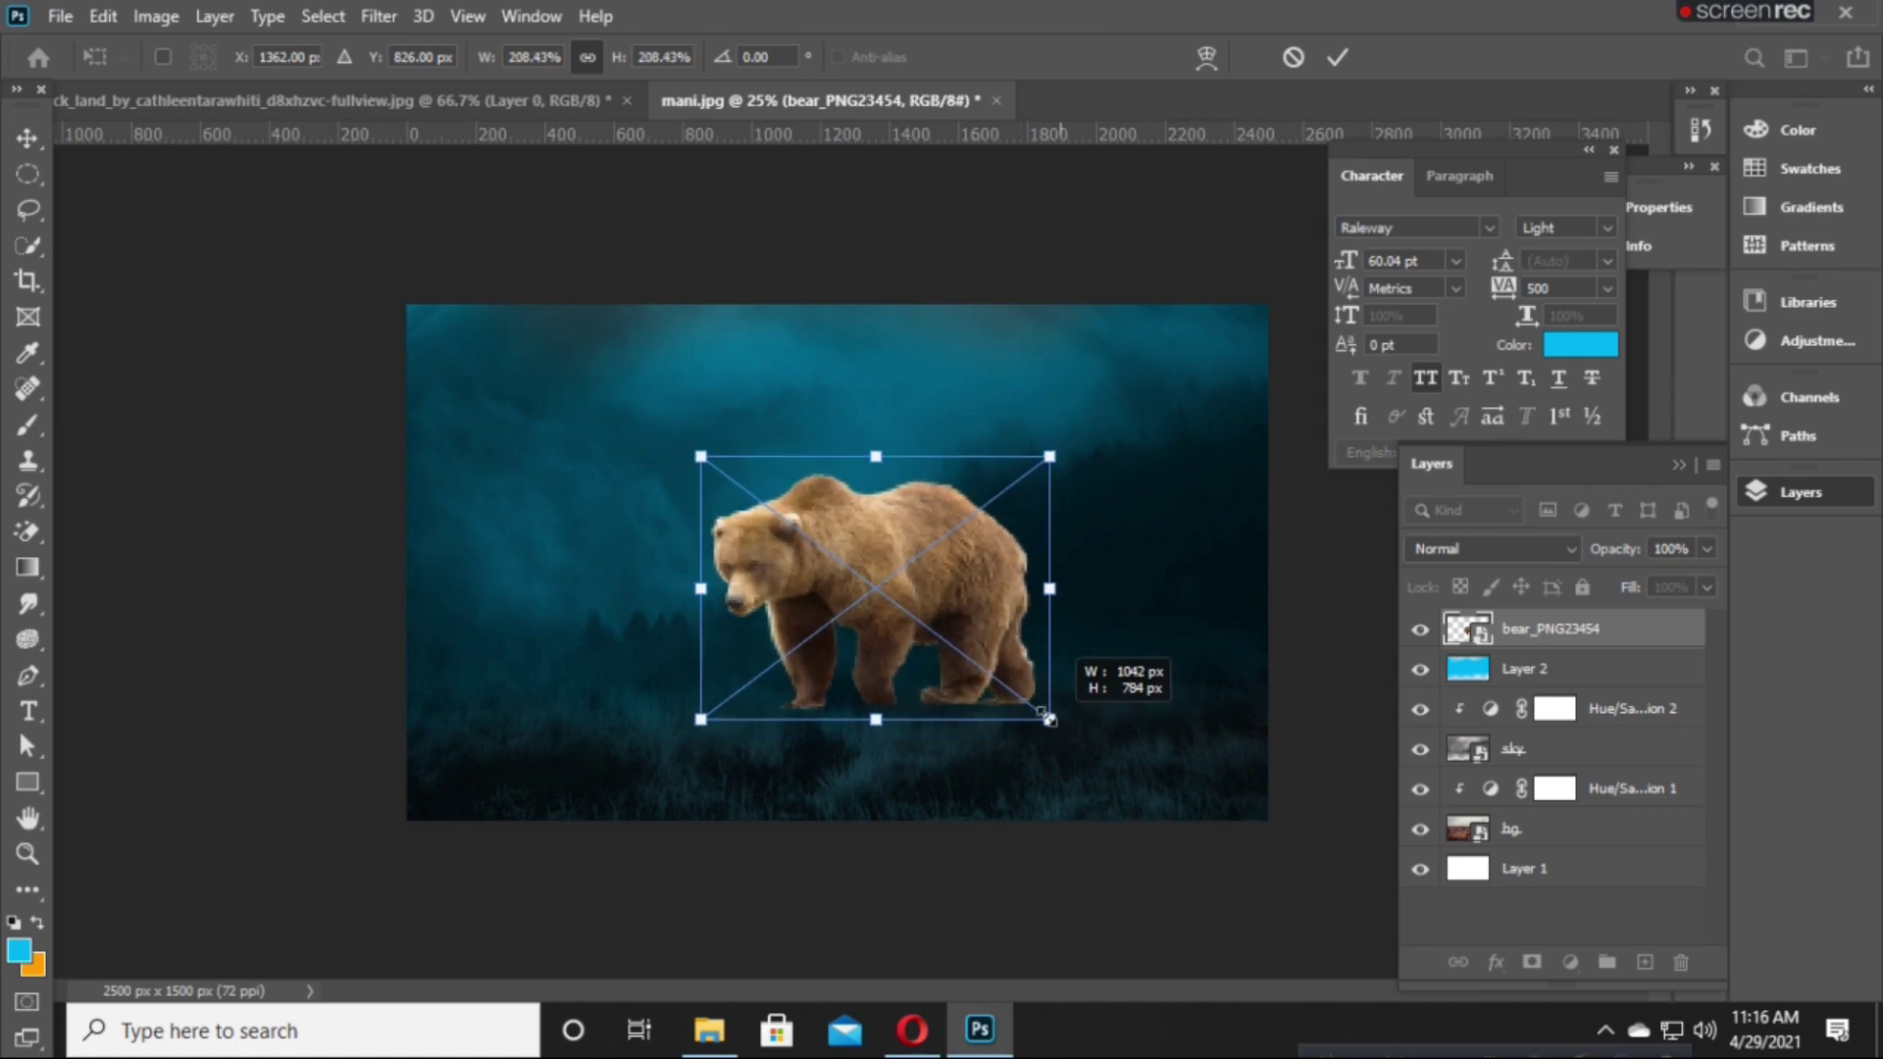
left_click_drag(1072, 738, 1032, 706)
left_click_drag(950, 600, 957, 637)
key("Return")
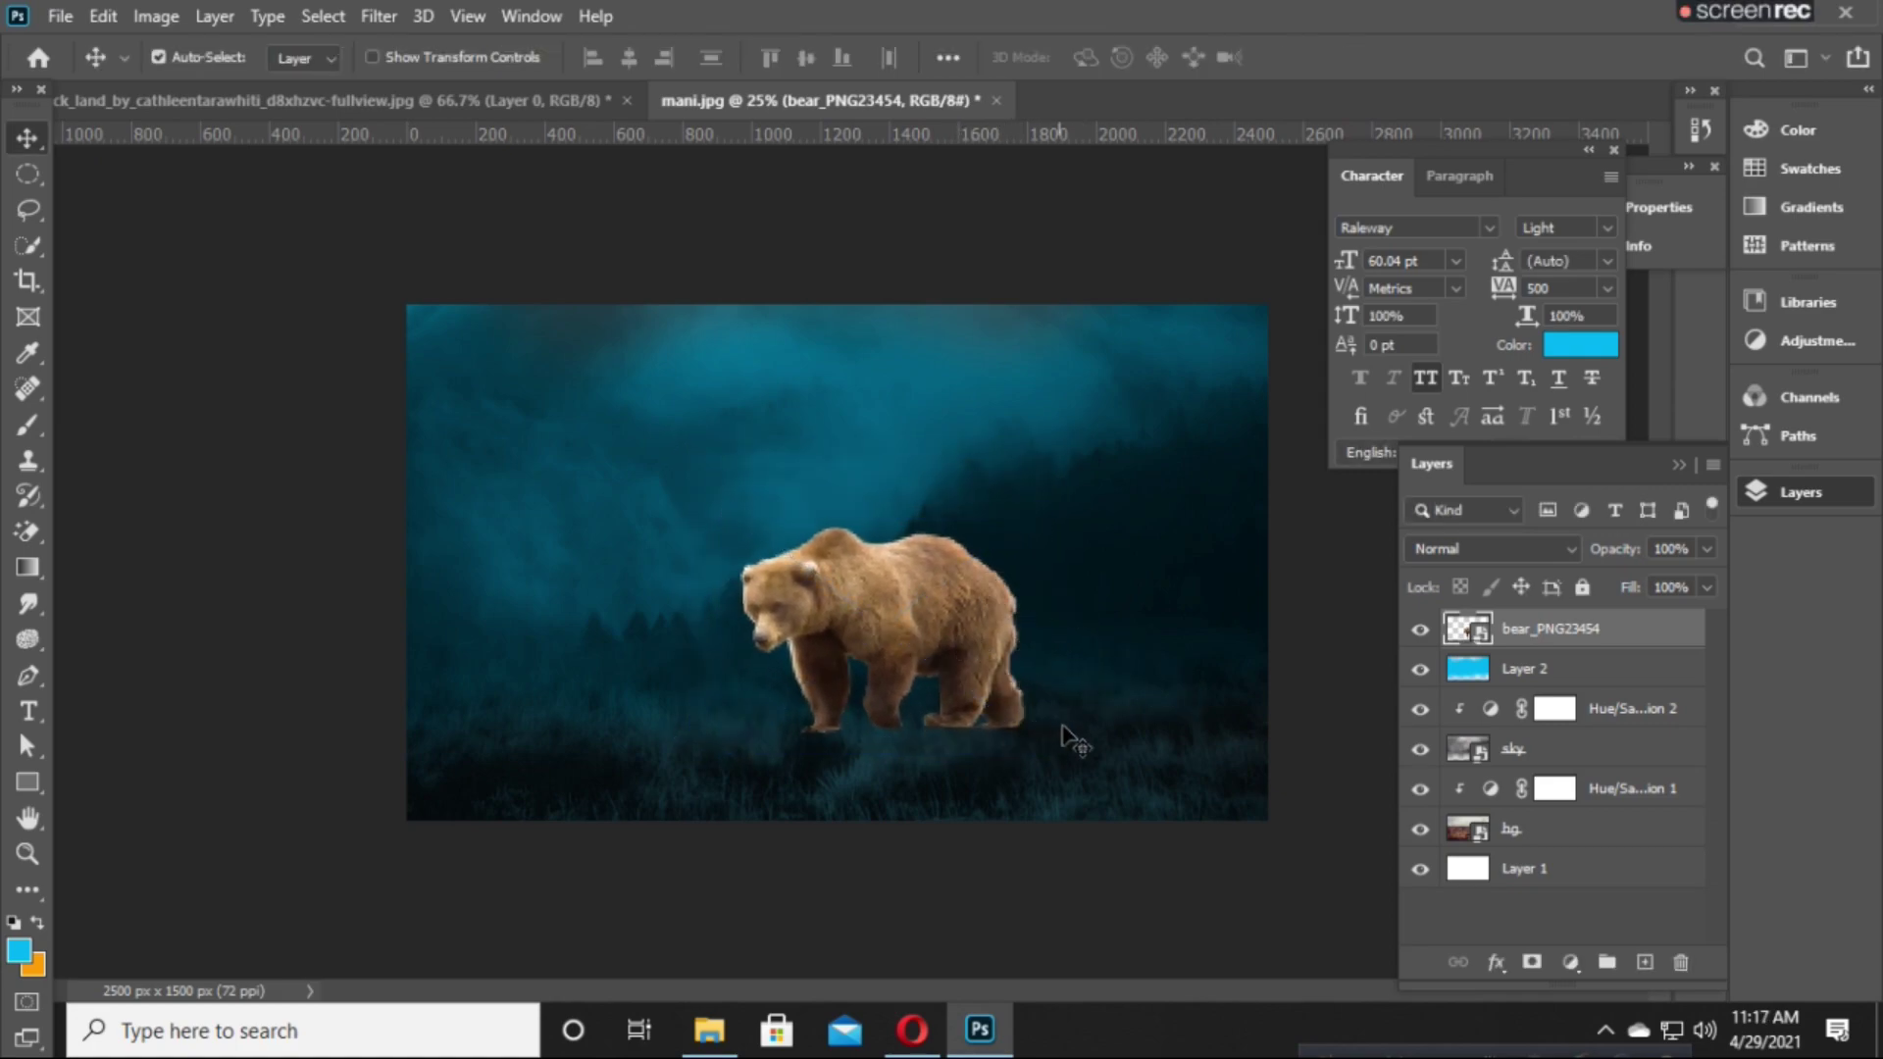
key("shift+Left")
key("shift+Up")
key("shift+Left")
key("shift+Left")
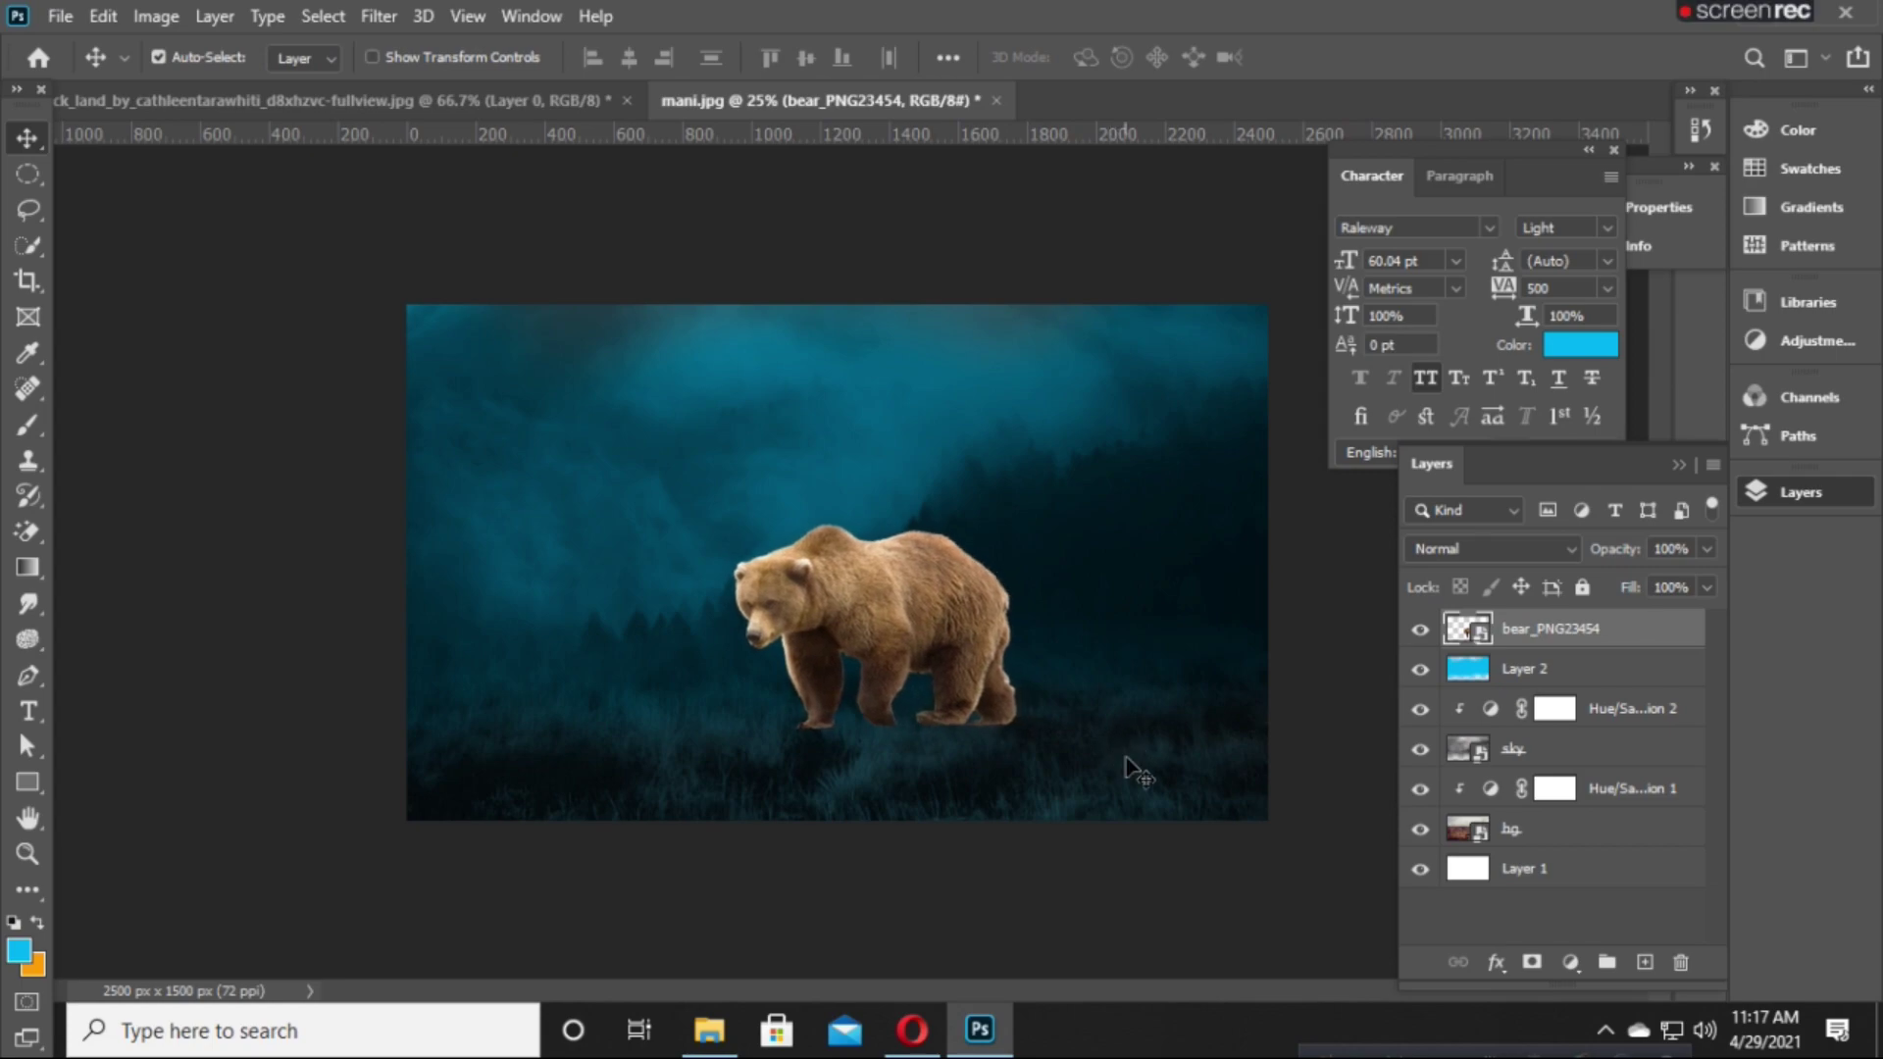
key("shift+Right")
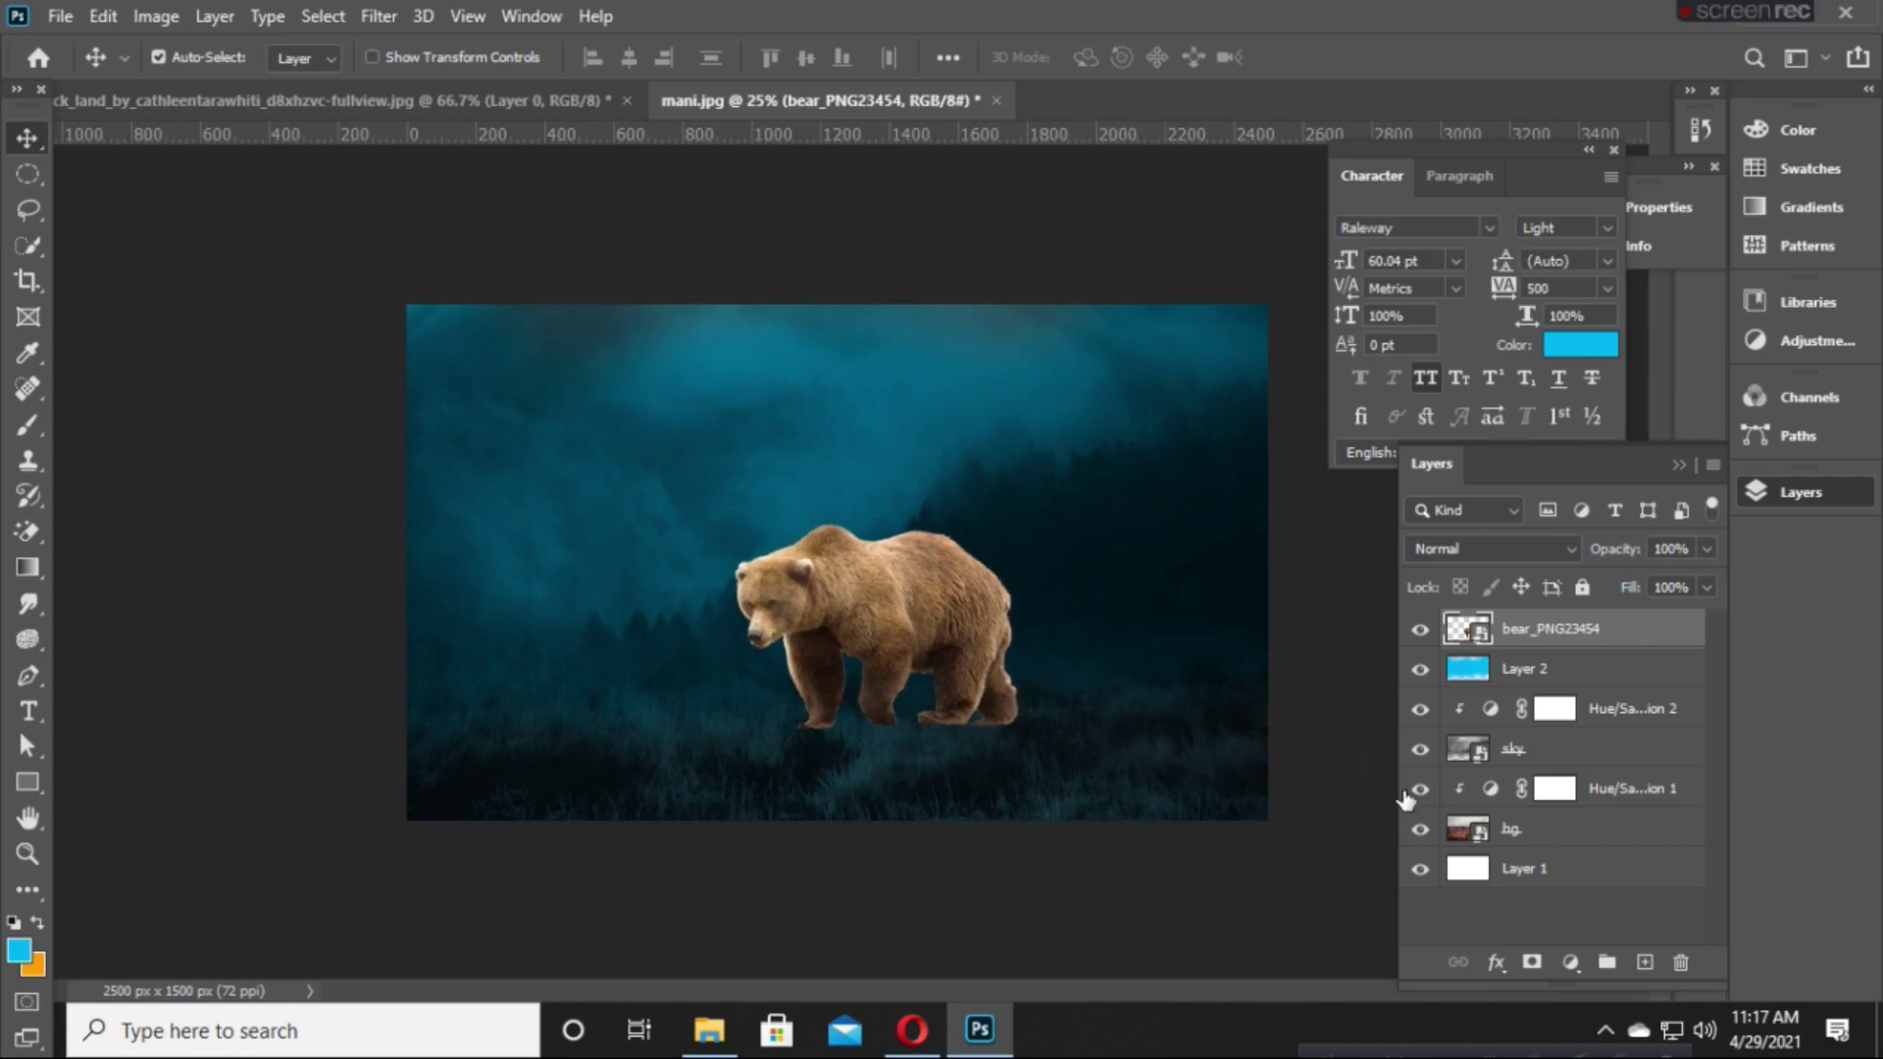
Rename the bear layer to sub.
double_click(1559, 633)
type("sub")
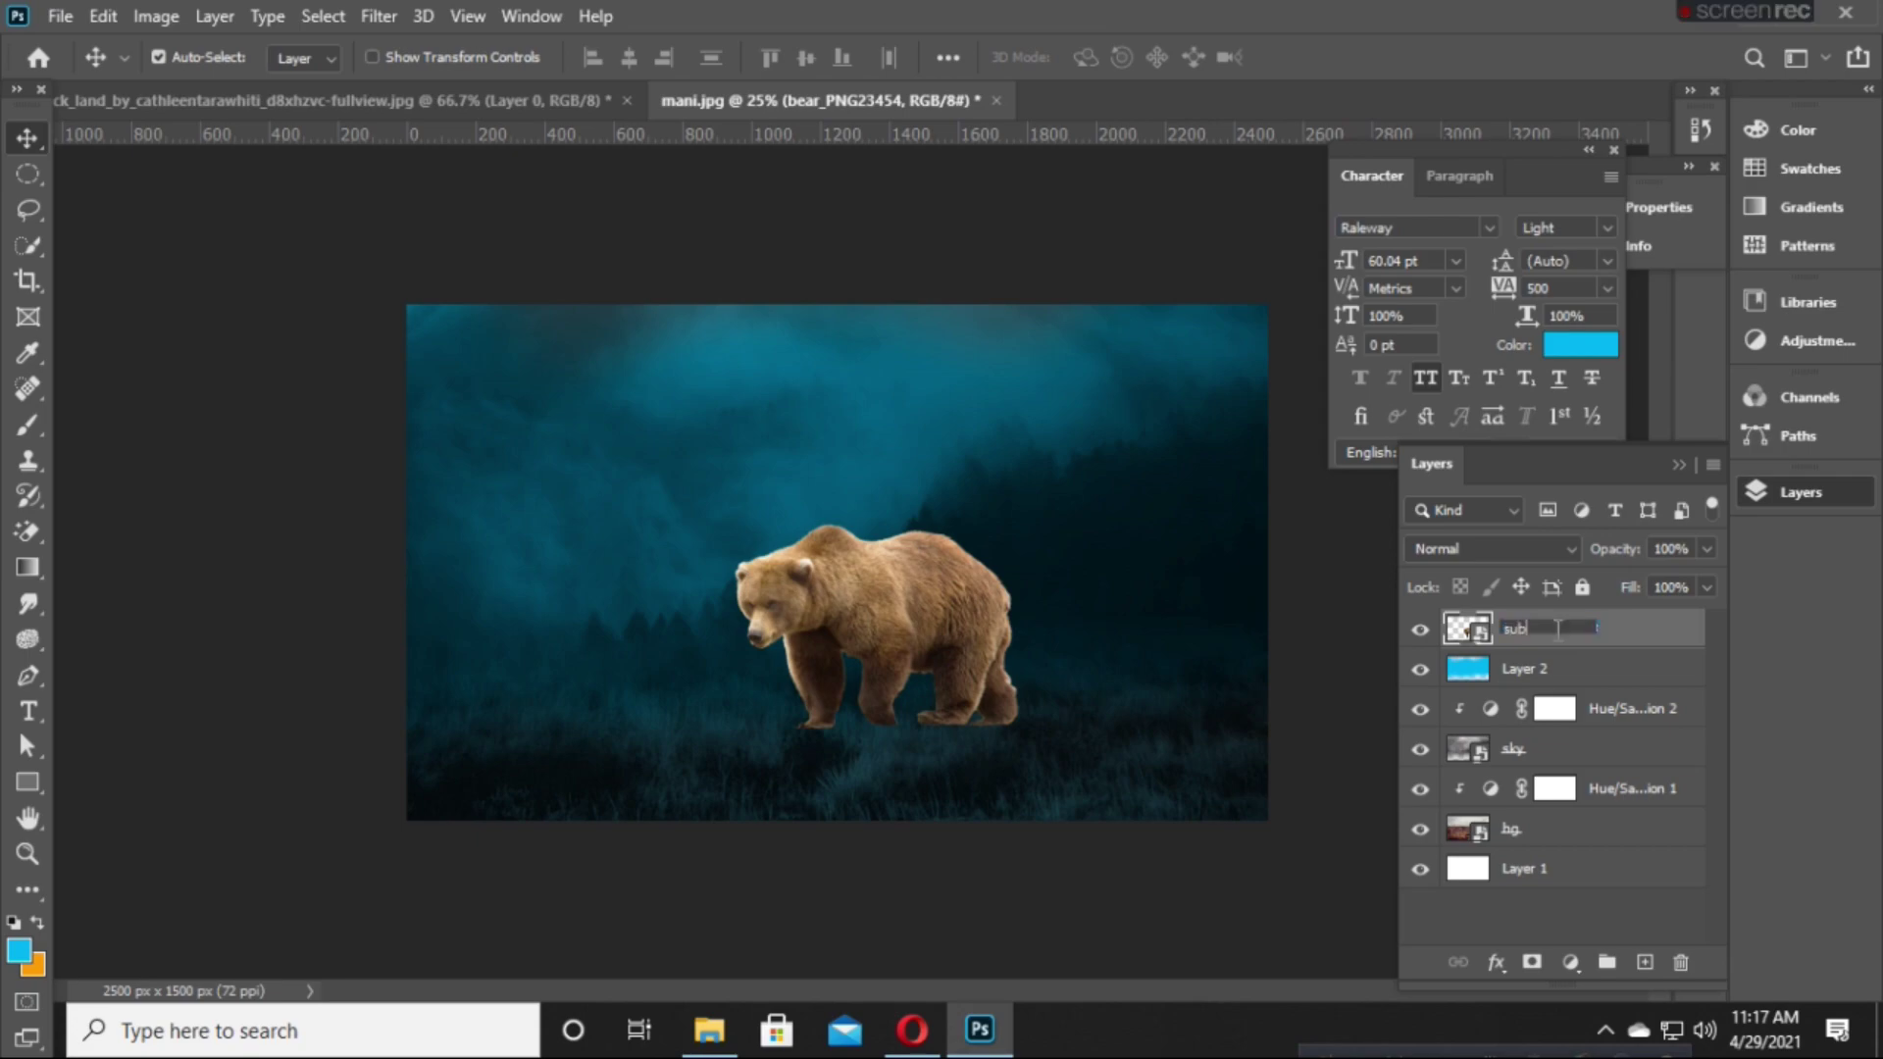
key("Return")
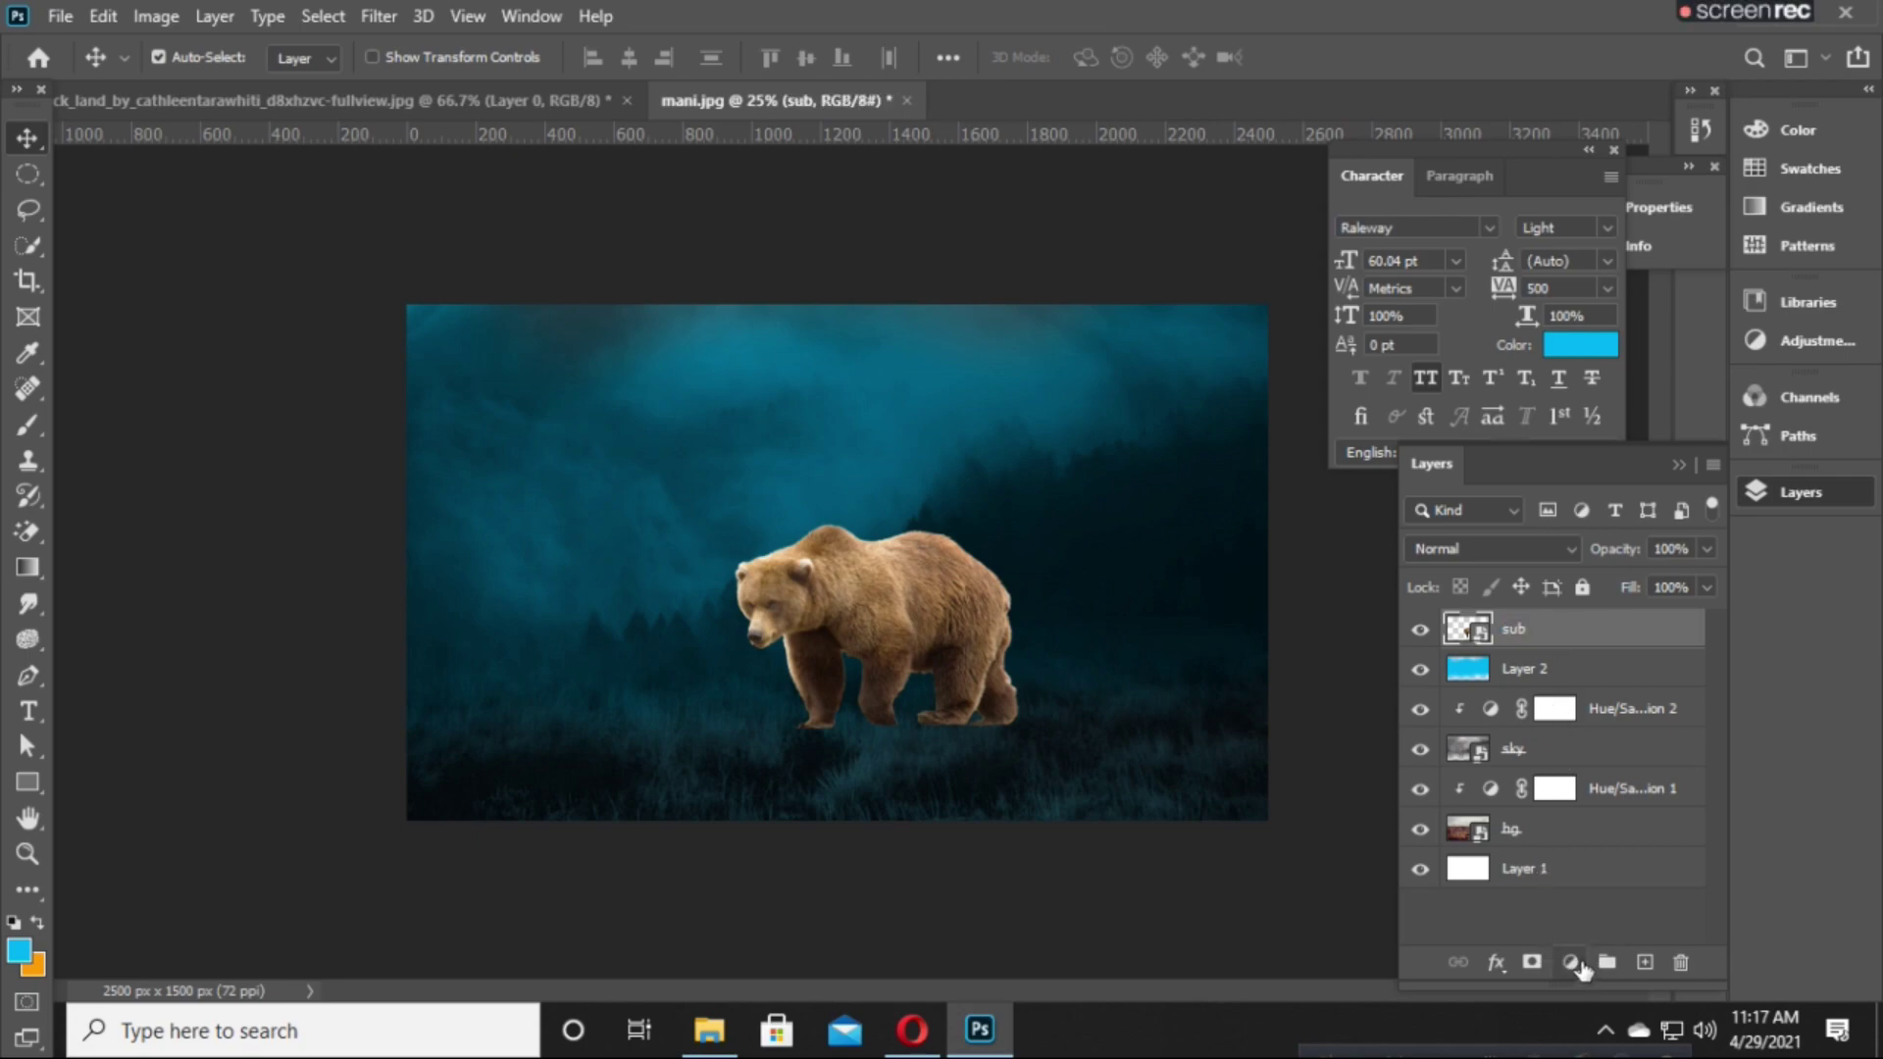
Add a Hue/Saturation adjustment lowering the bear's Lightness and Saturation.
left_click(1572, 964)
left_click(1618, 701)
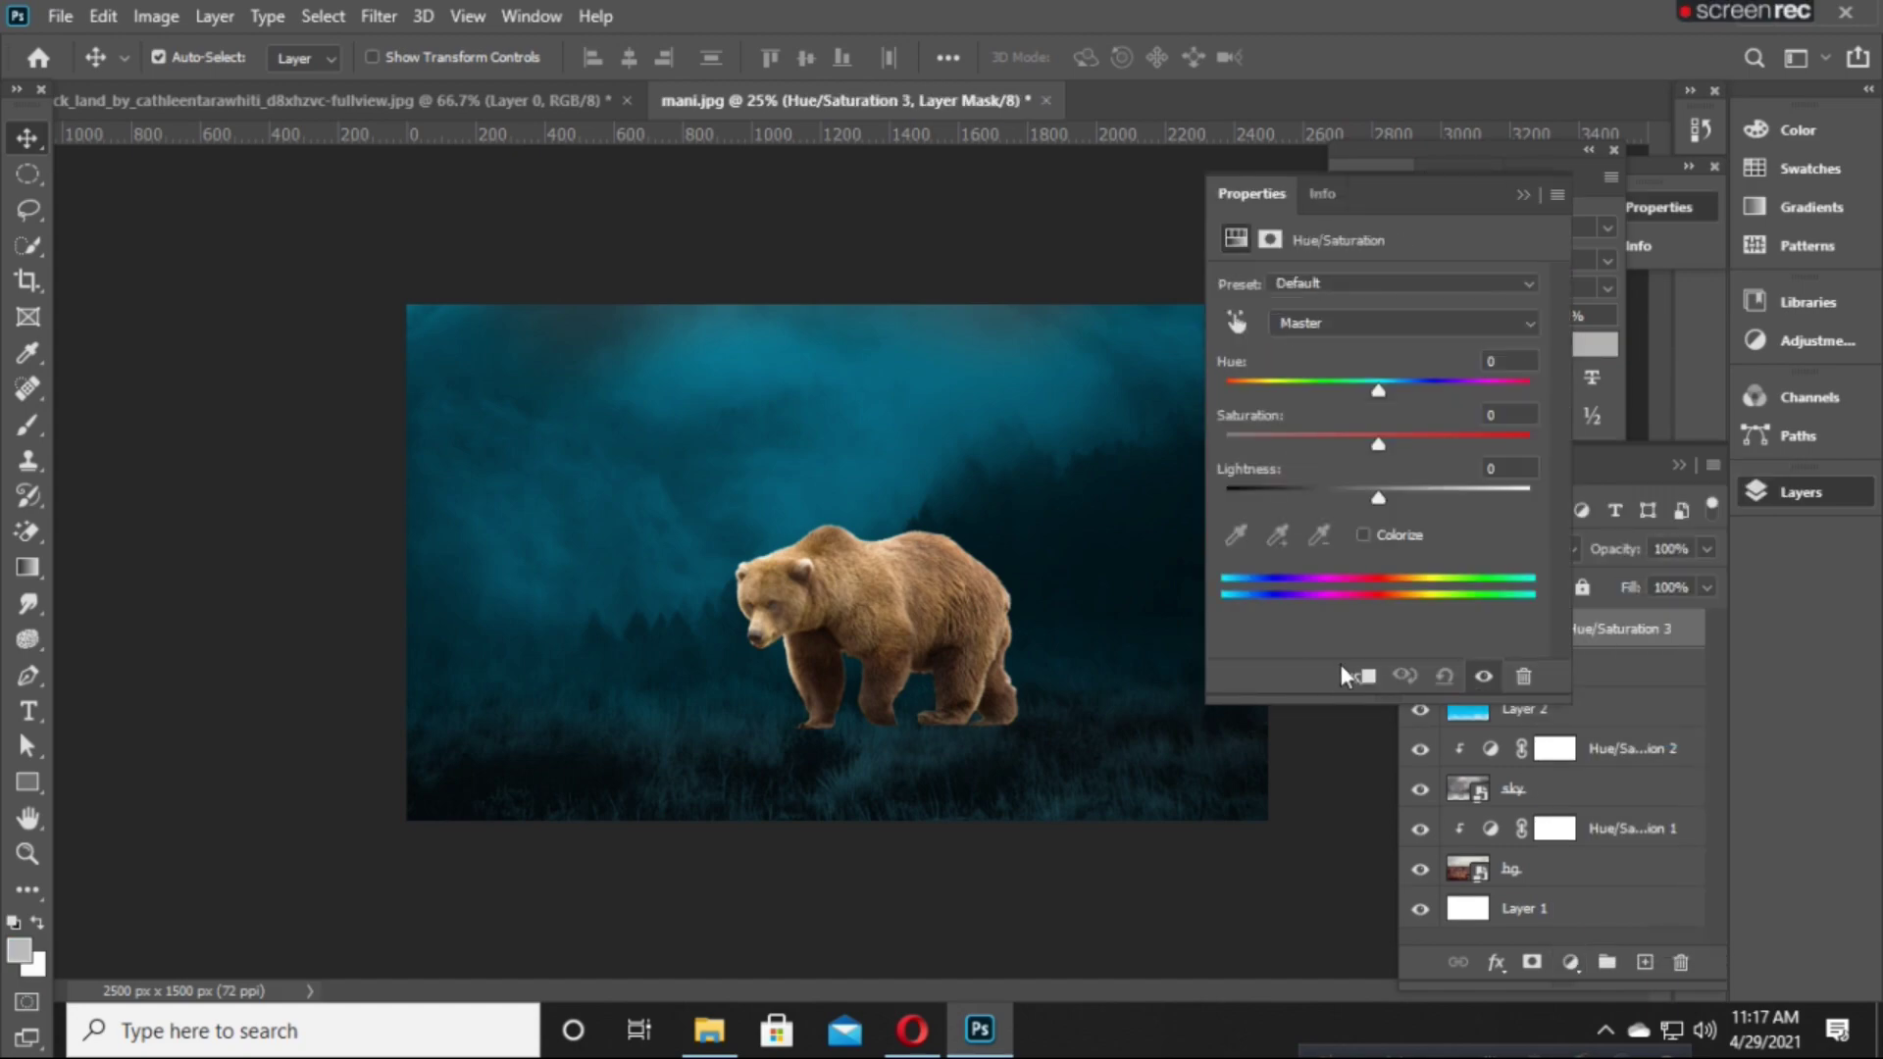
mouse_move(1379, 500)
left_mouse_down()
mouse_move(1292, 514)
mouse_move(1268, 564)
mouse_move(1284, 555)
left_mouse_up()
mouse_move(1374, 437)
left_mouse_down()
mouse_move(1356, 451)
mouse_move(1367, 469)
mouse_move(1322, 497)
left_mouse_up()
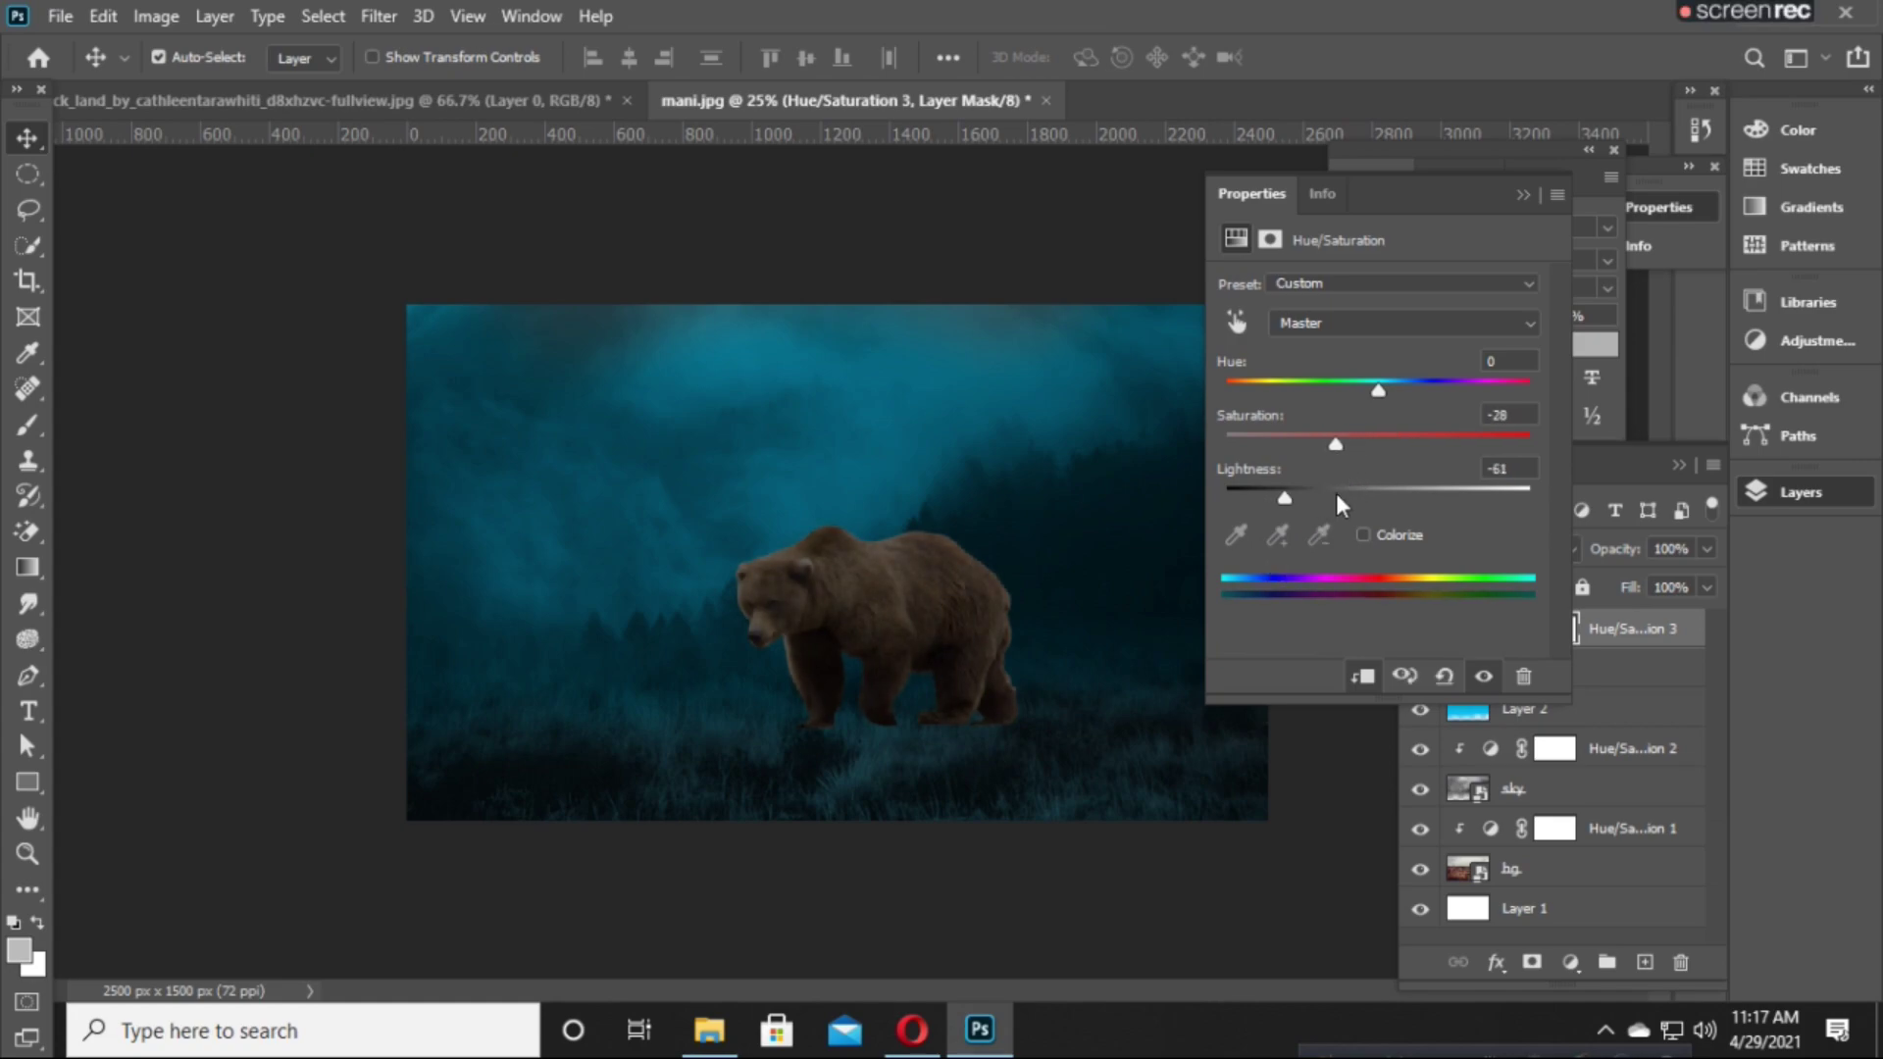
left_click(1434, 468)
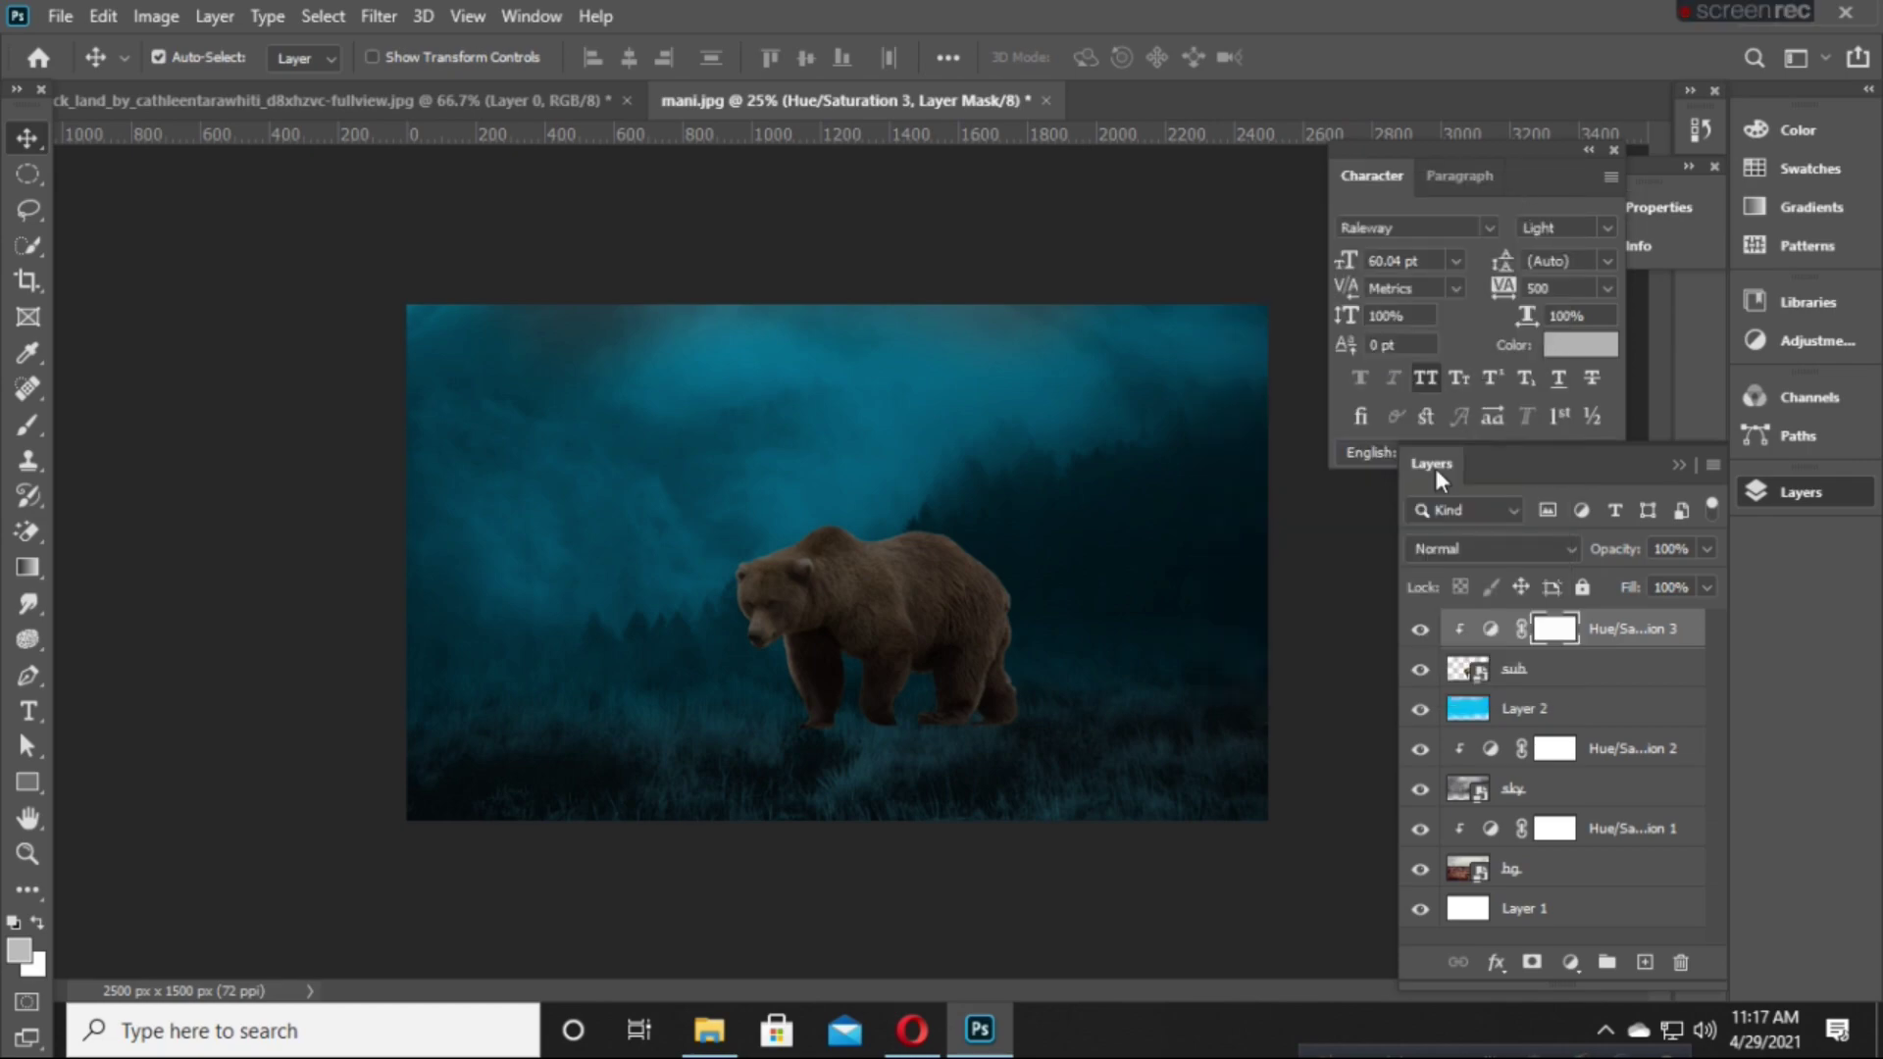
left_click(1417, 631)
left_click(1417, 631)
Add a white layer mask to the sub layer and open the Grass Photoshop Brushes 6 set.
left_click(1552, 678)
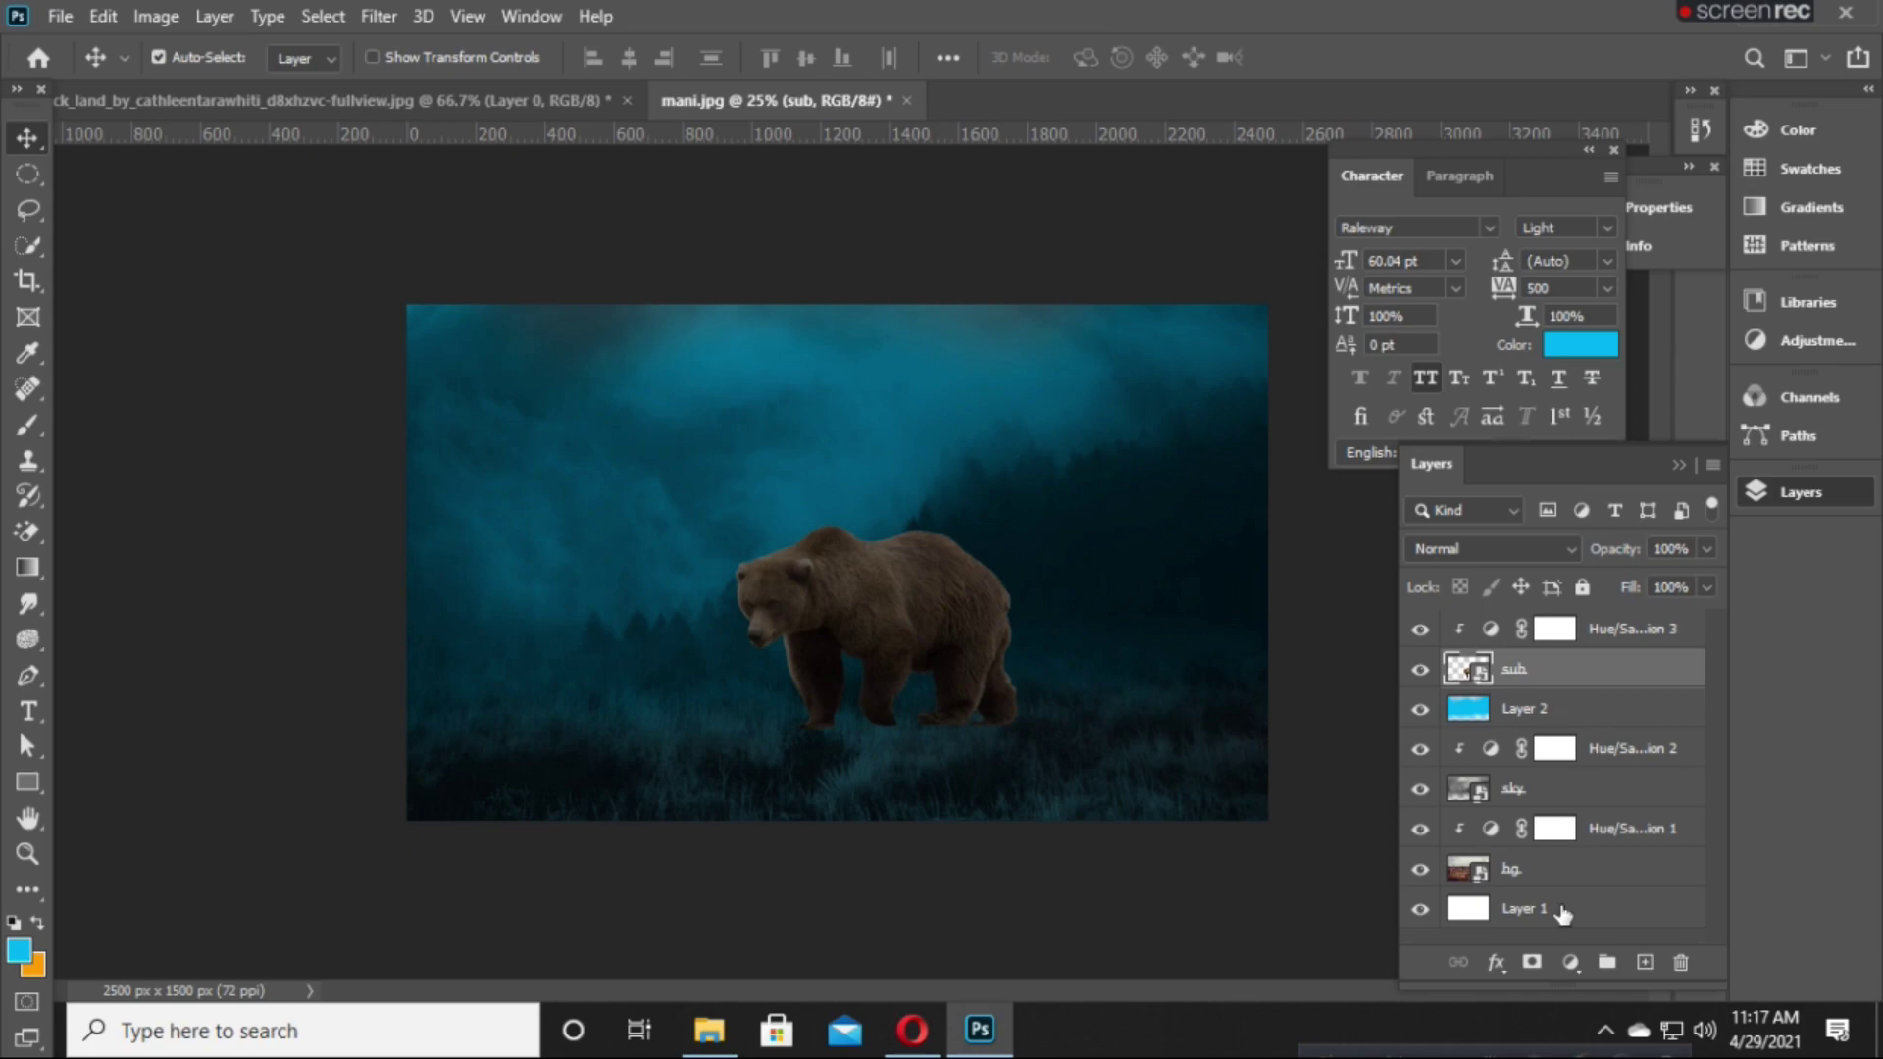
left_click(1533, 962)
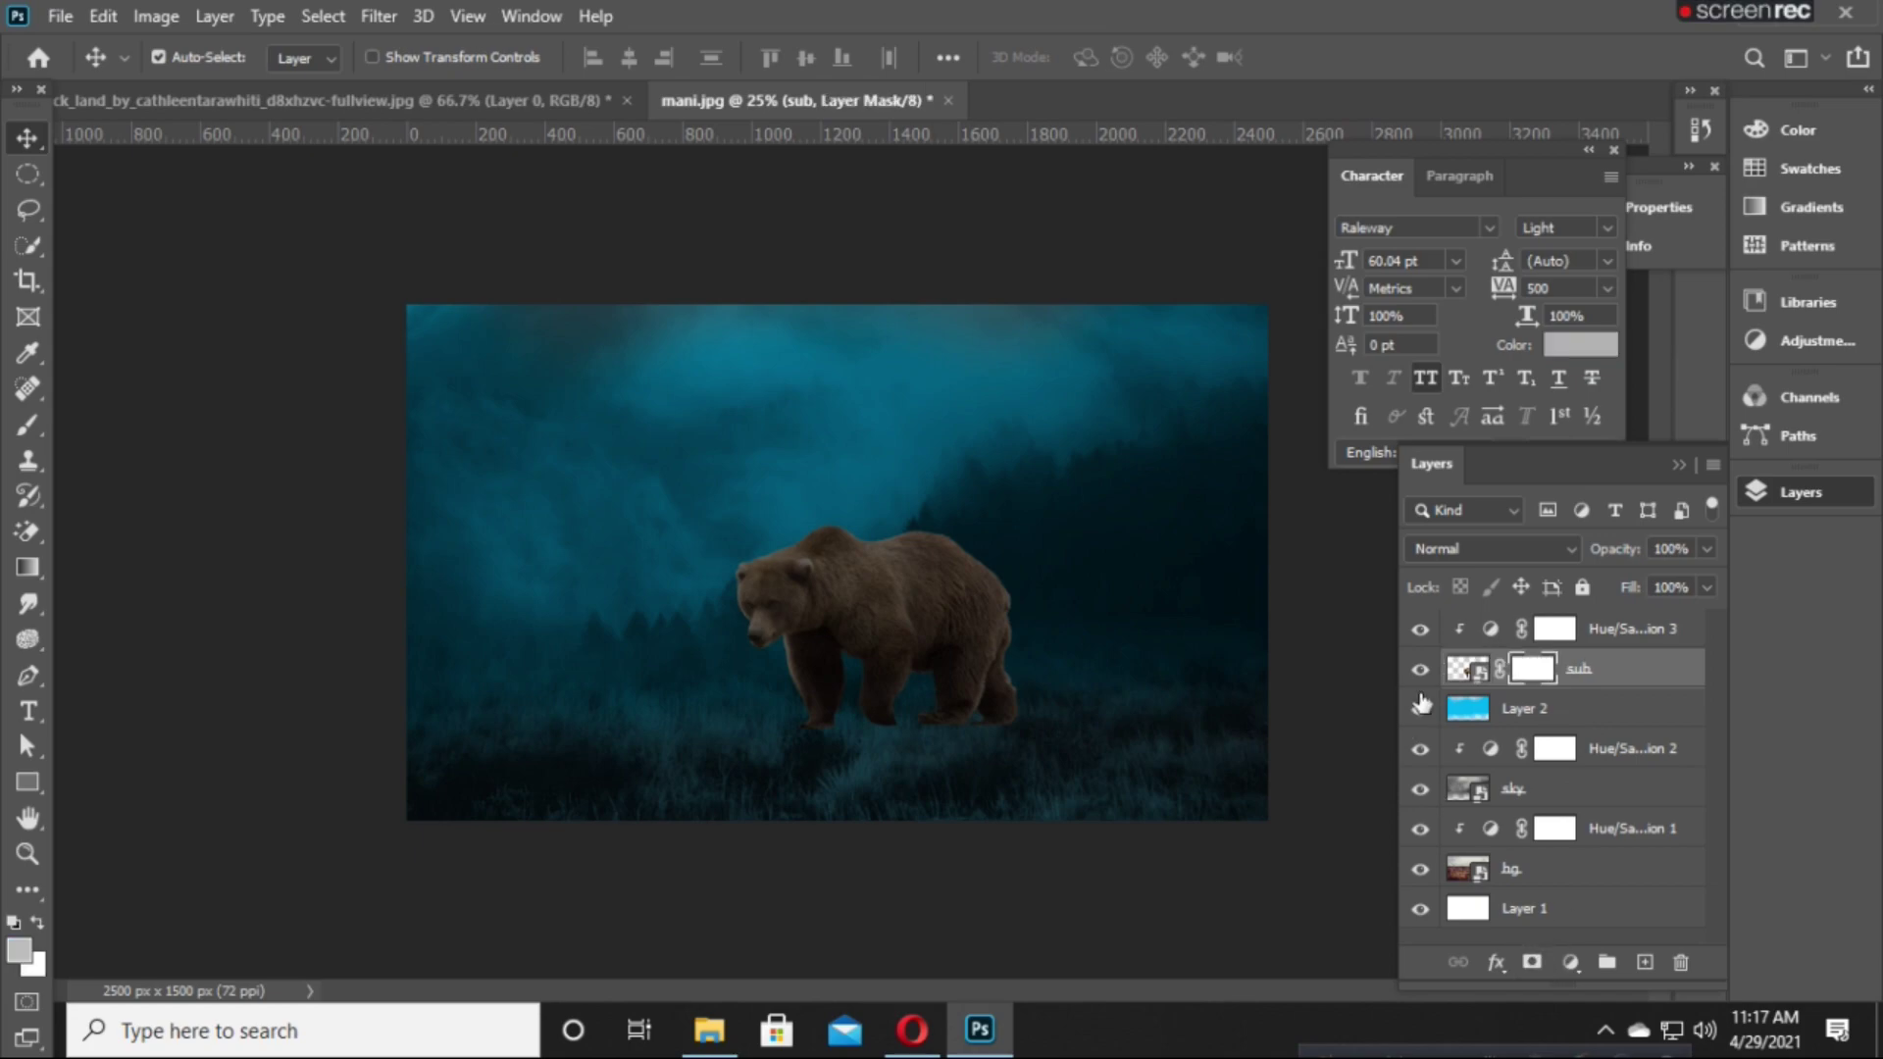
left_click(28, 424)
right_click(637, 470)
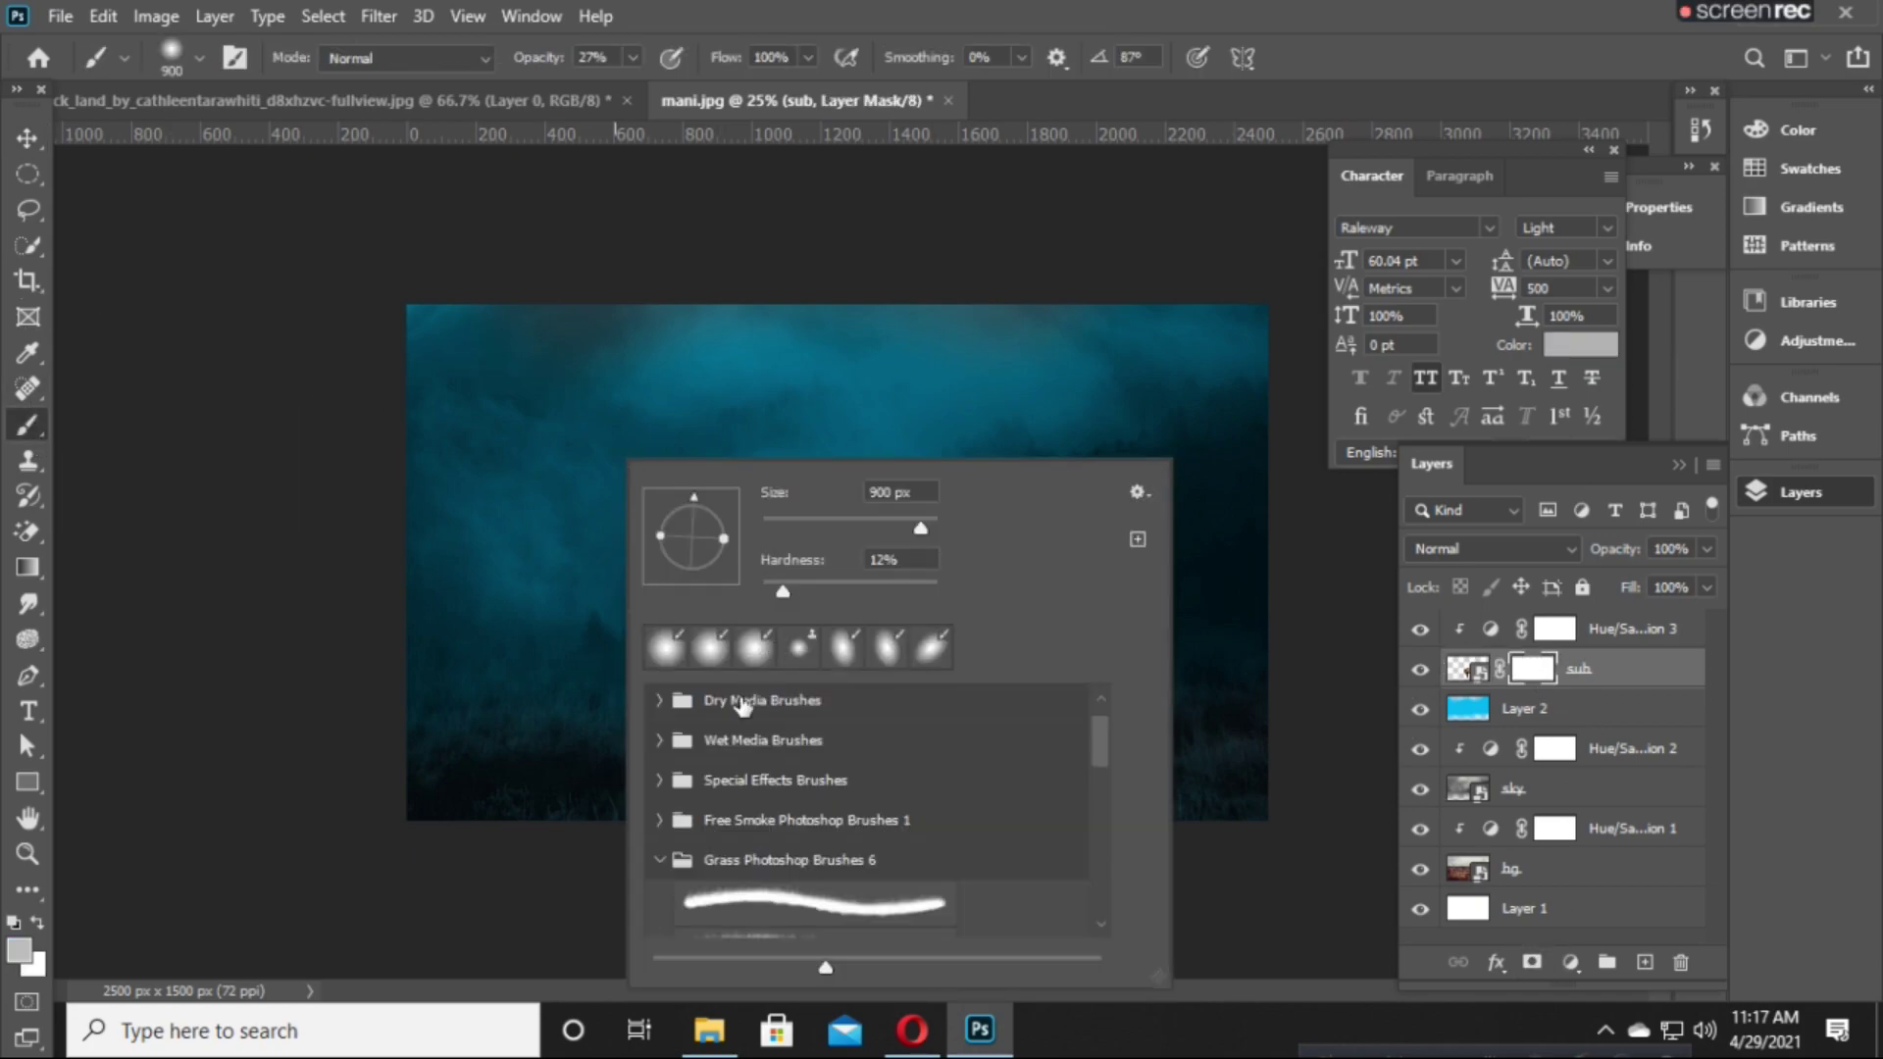
left_click(753, 873)
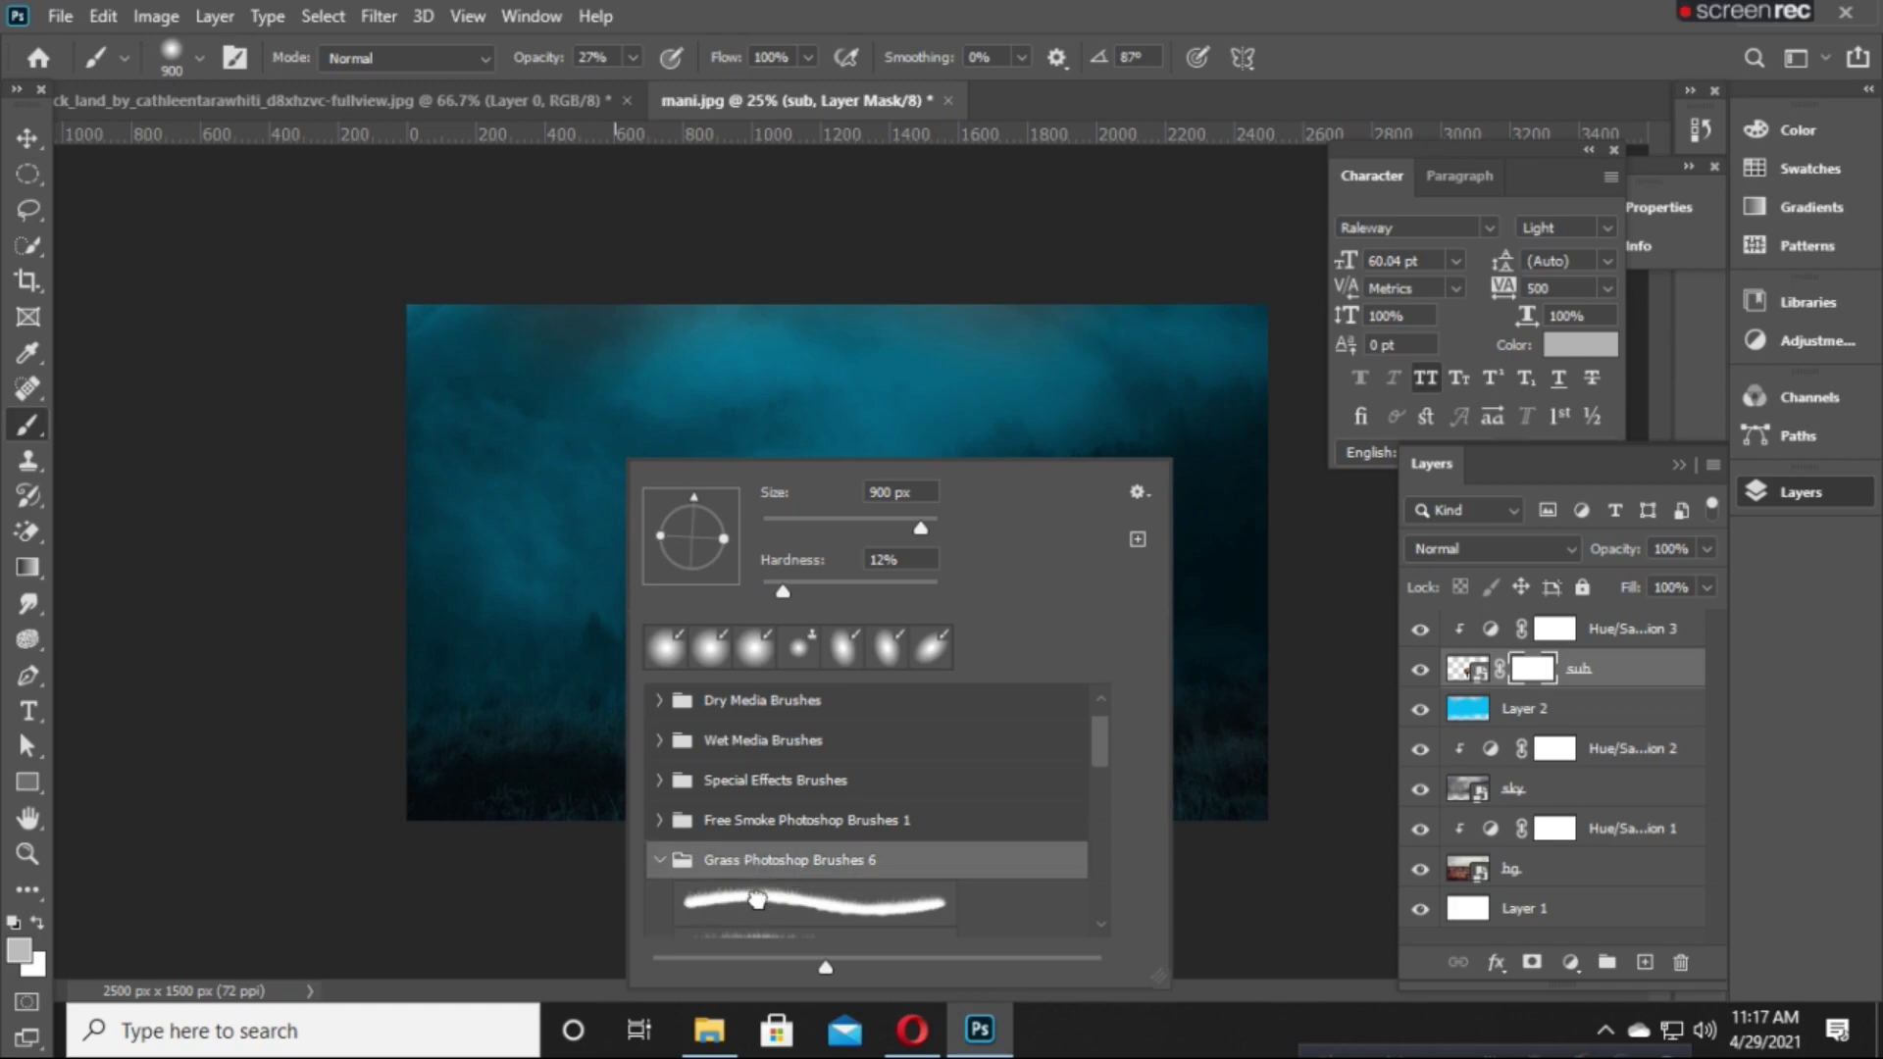
left_click(757, 900)
Choose the second grass brush and return to the Brush tool.
scroll(802, 822, "down", 1)
left_click(785, 912)
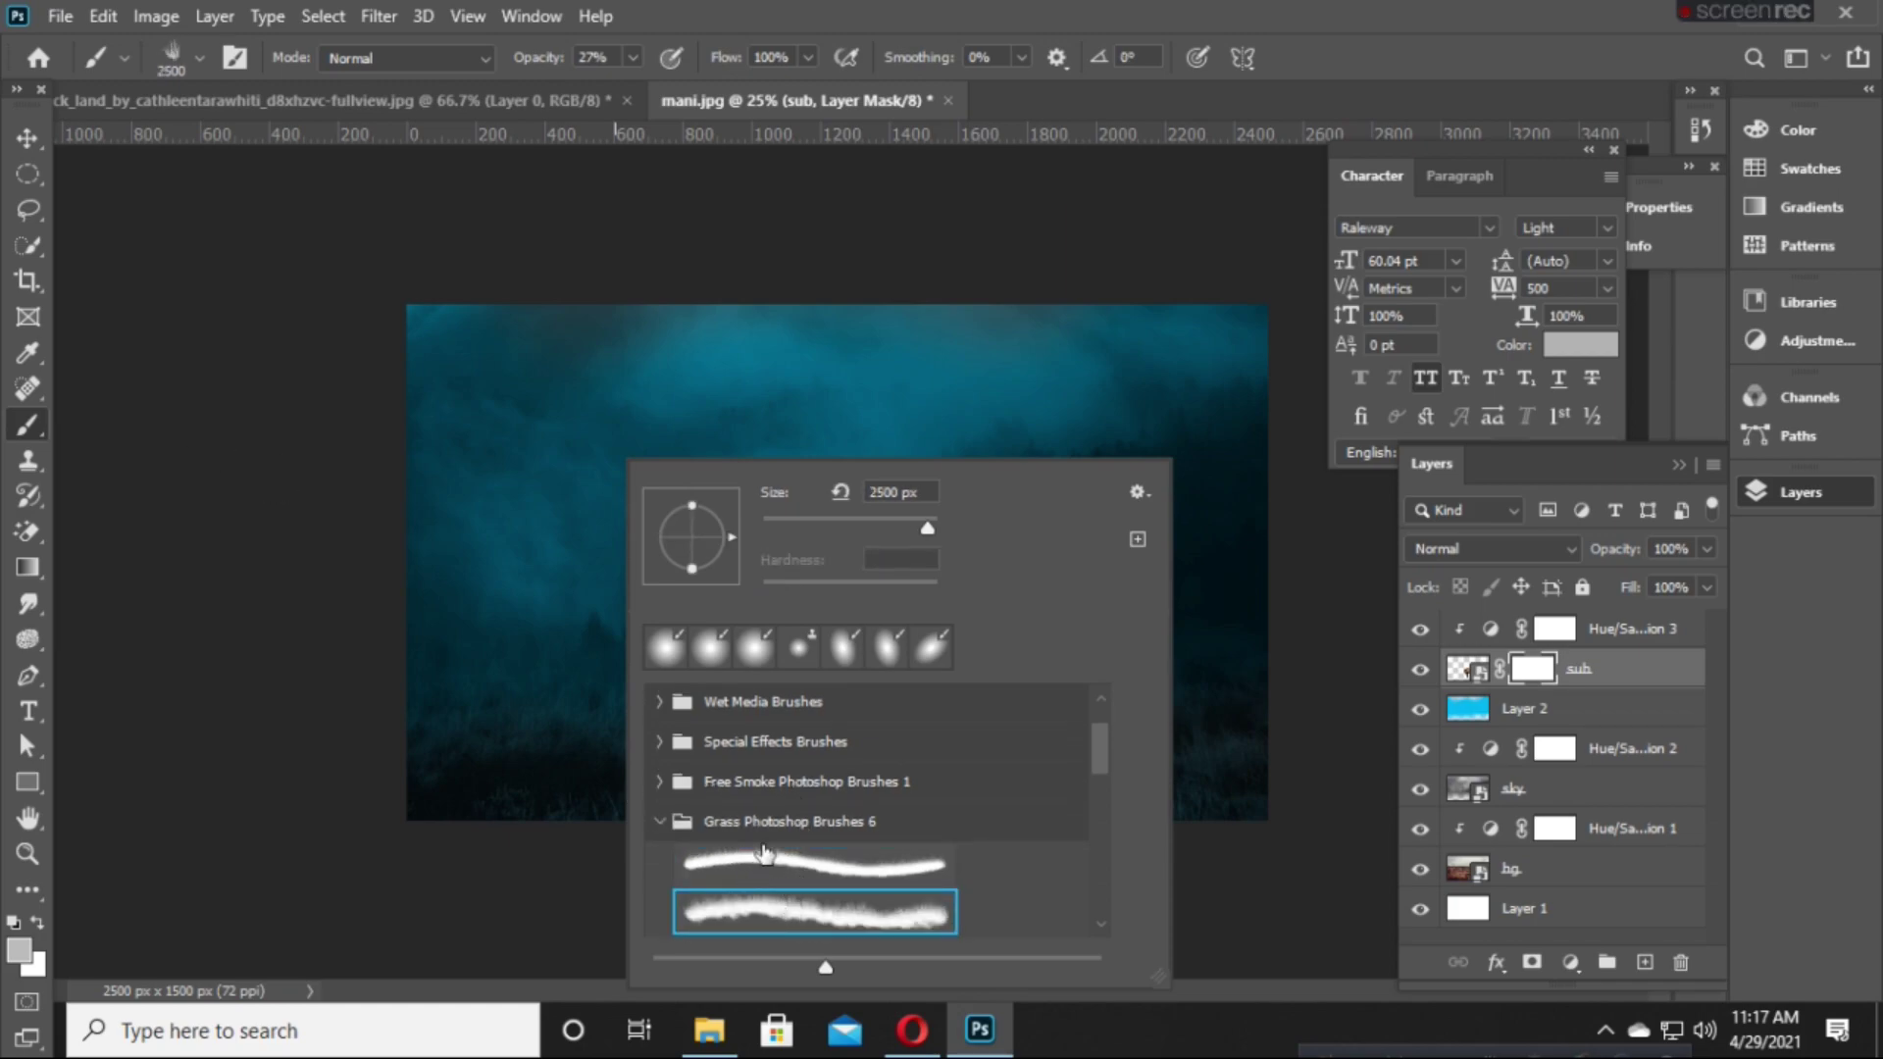
scroll(805, 832, "down", 1)
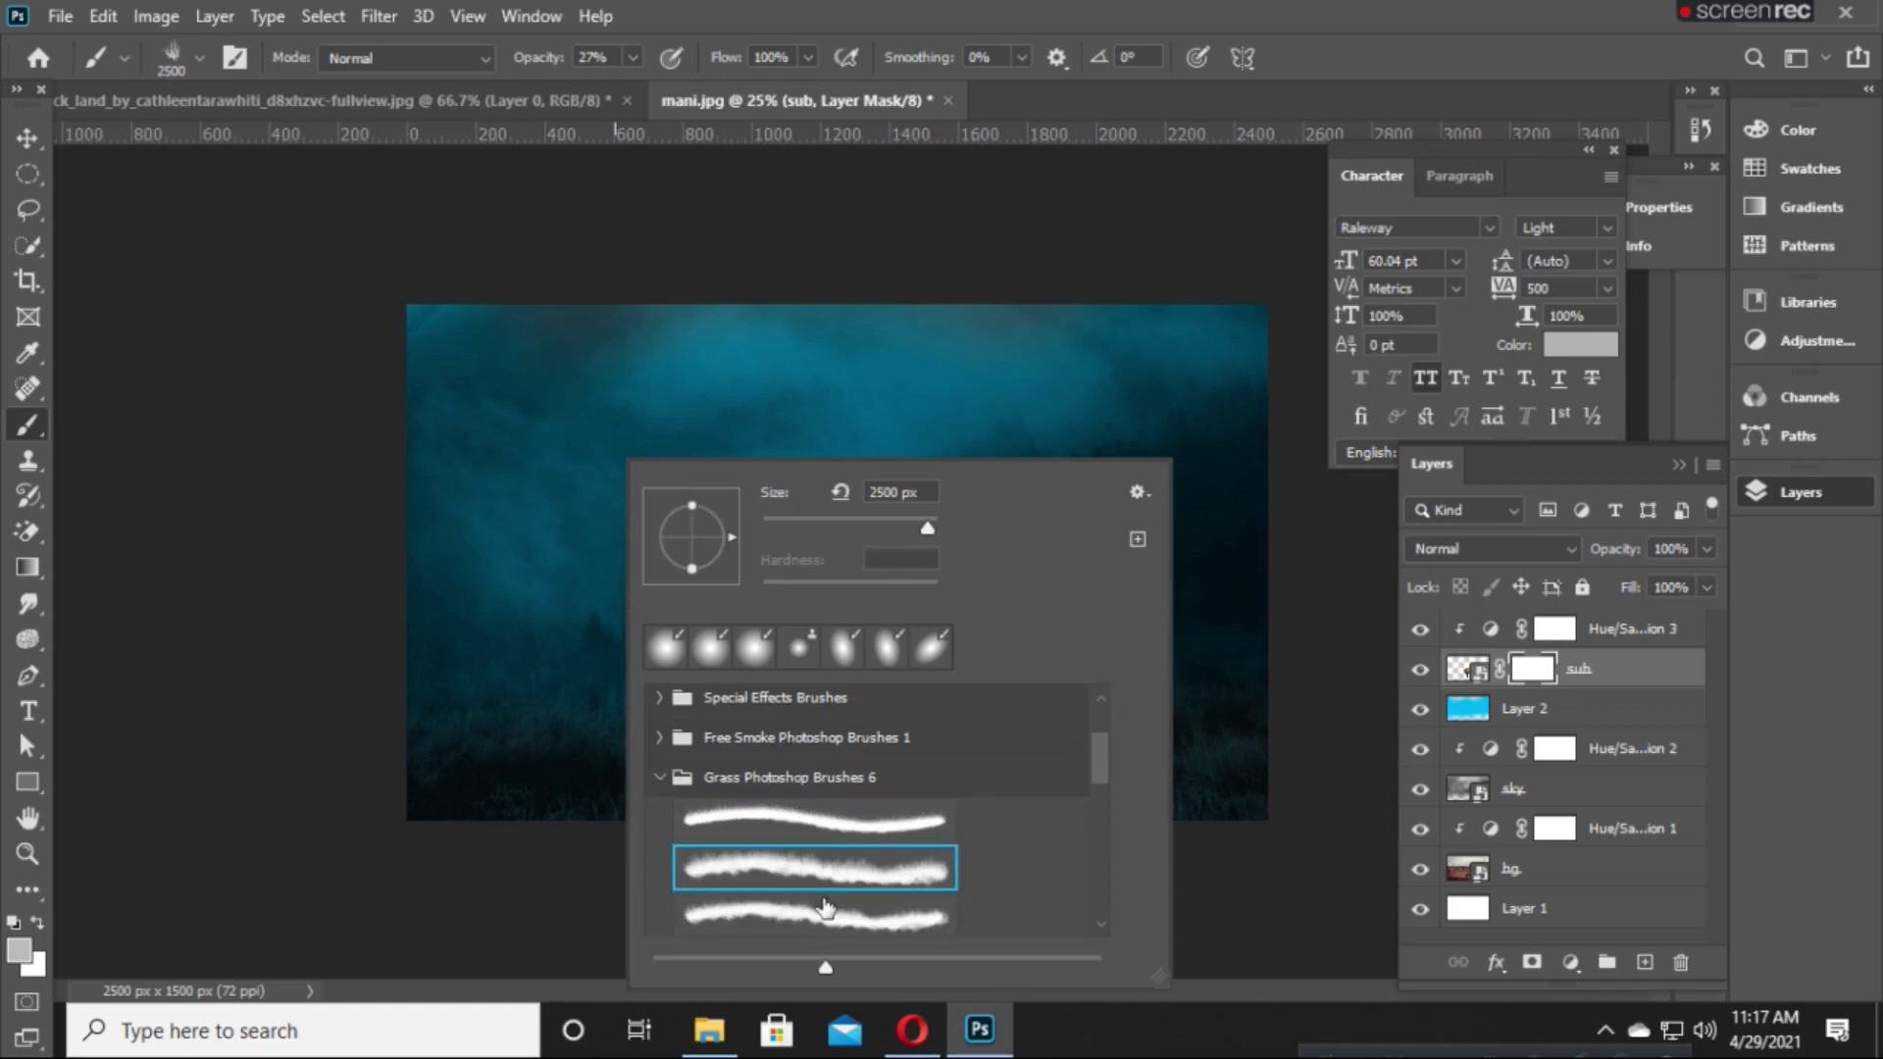
left_click(28, 138)
left_click(39, 428)
Zoom in and pan to the bear's front foot, reopening the brush presets.
key("ctrl+plus")
key("ctrl+plus")
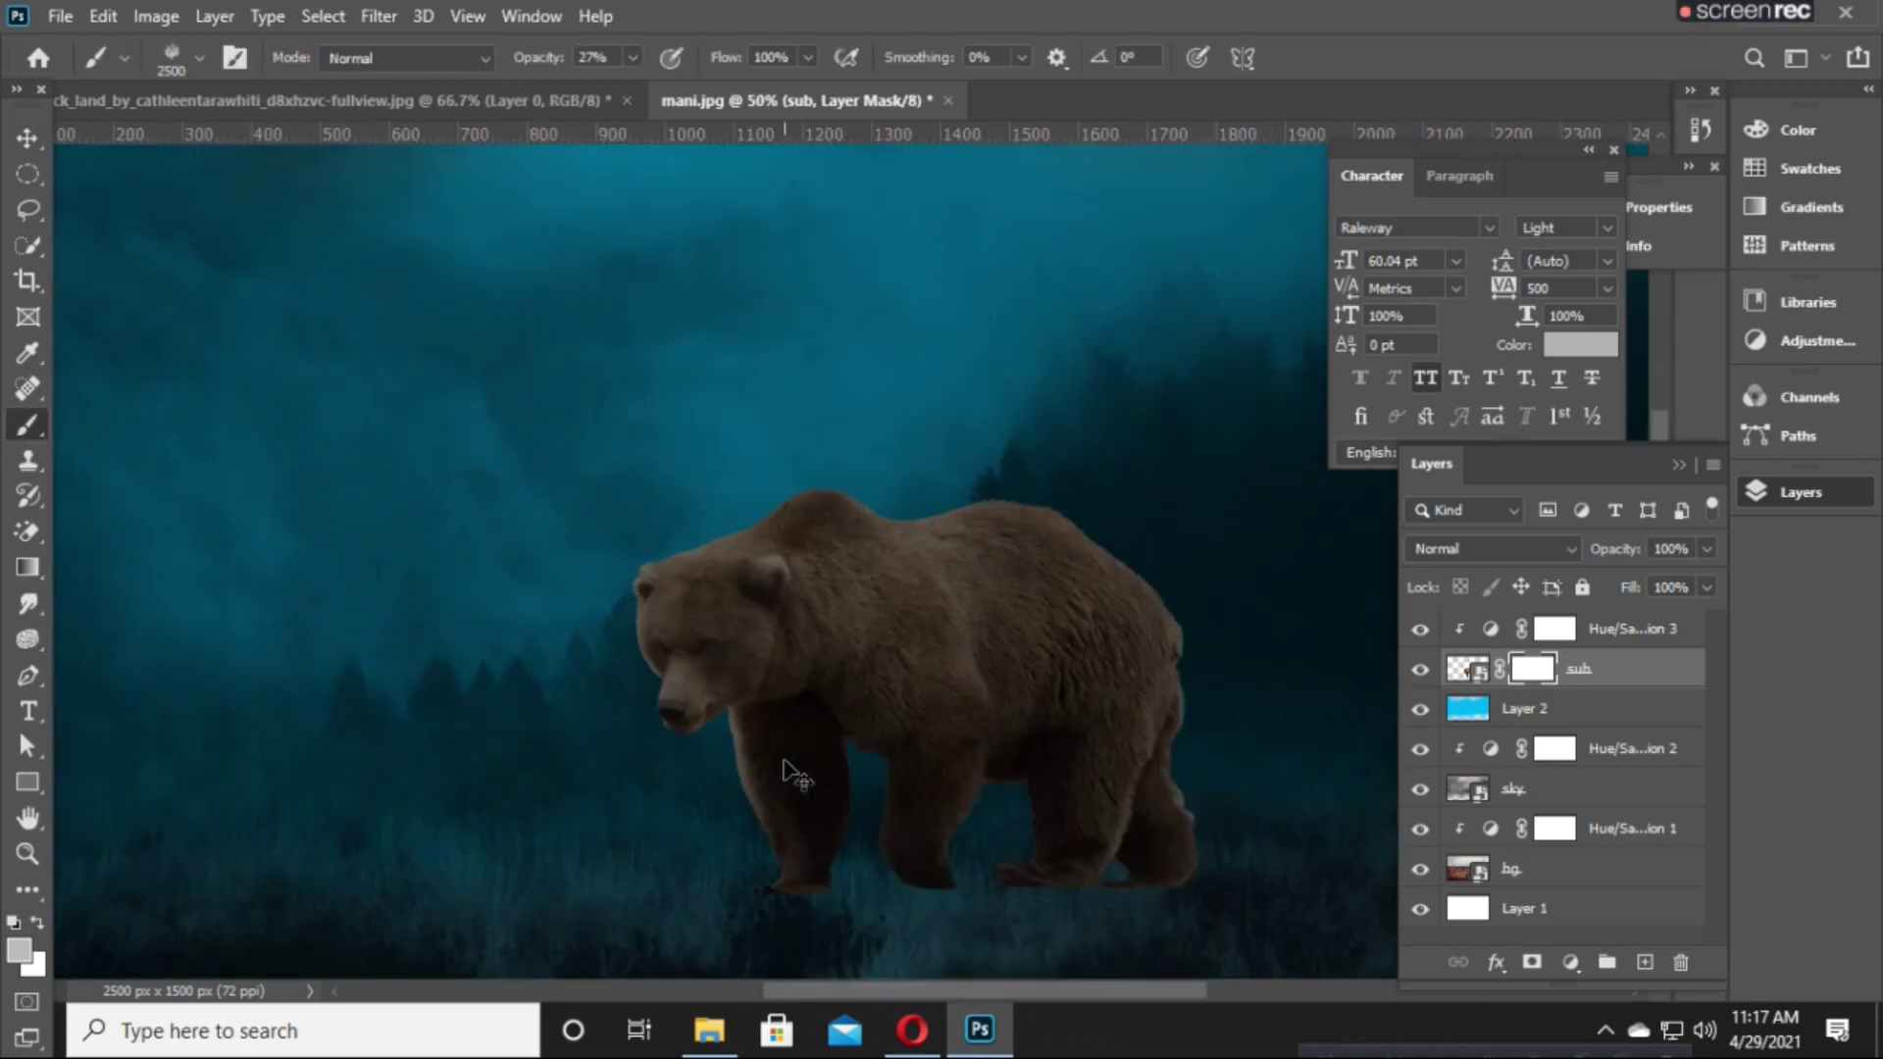
key("ctrl+plus")
key("ctrl+plus")
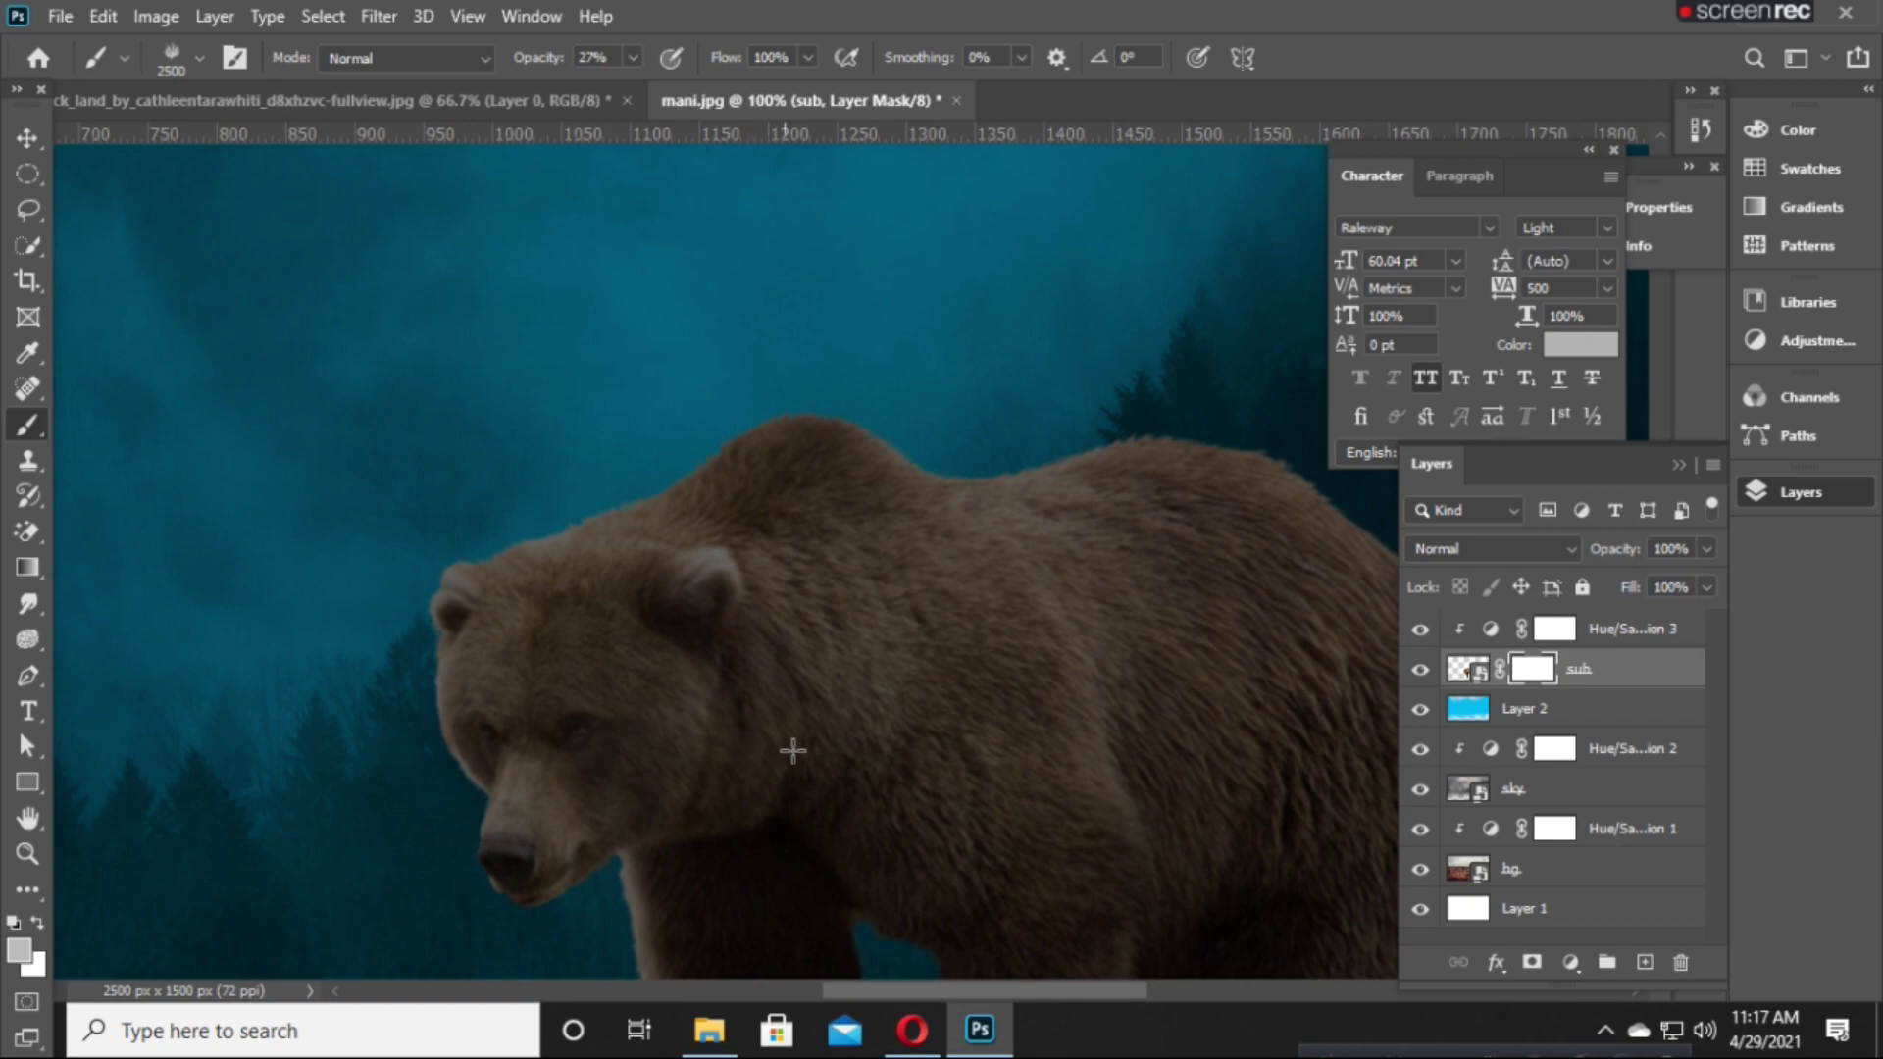
scroll(792, 752, "down", 3)
scroll(819, 763, "down", 2)
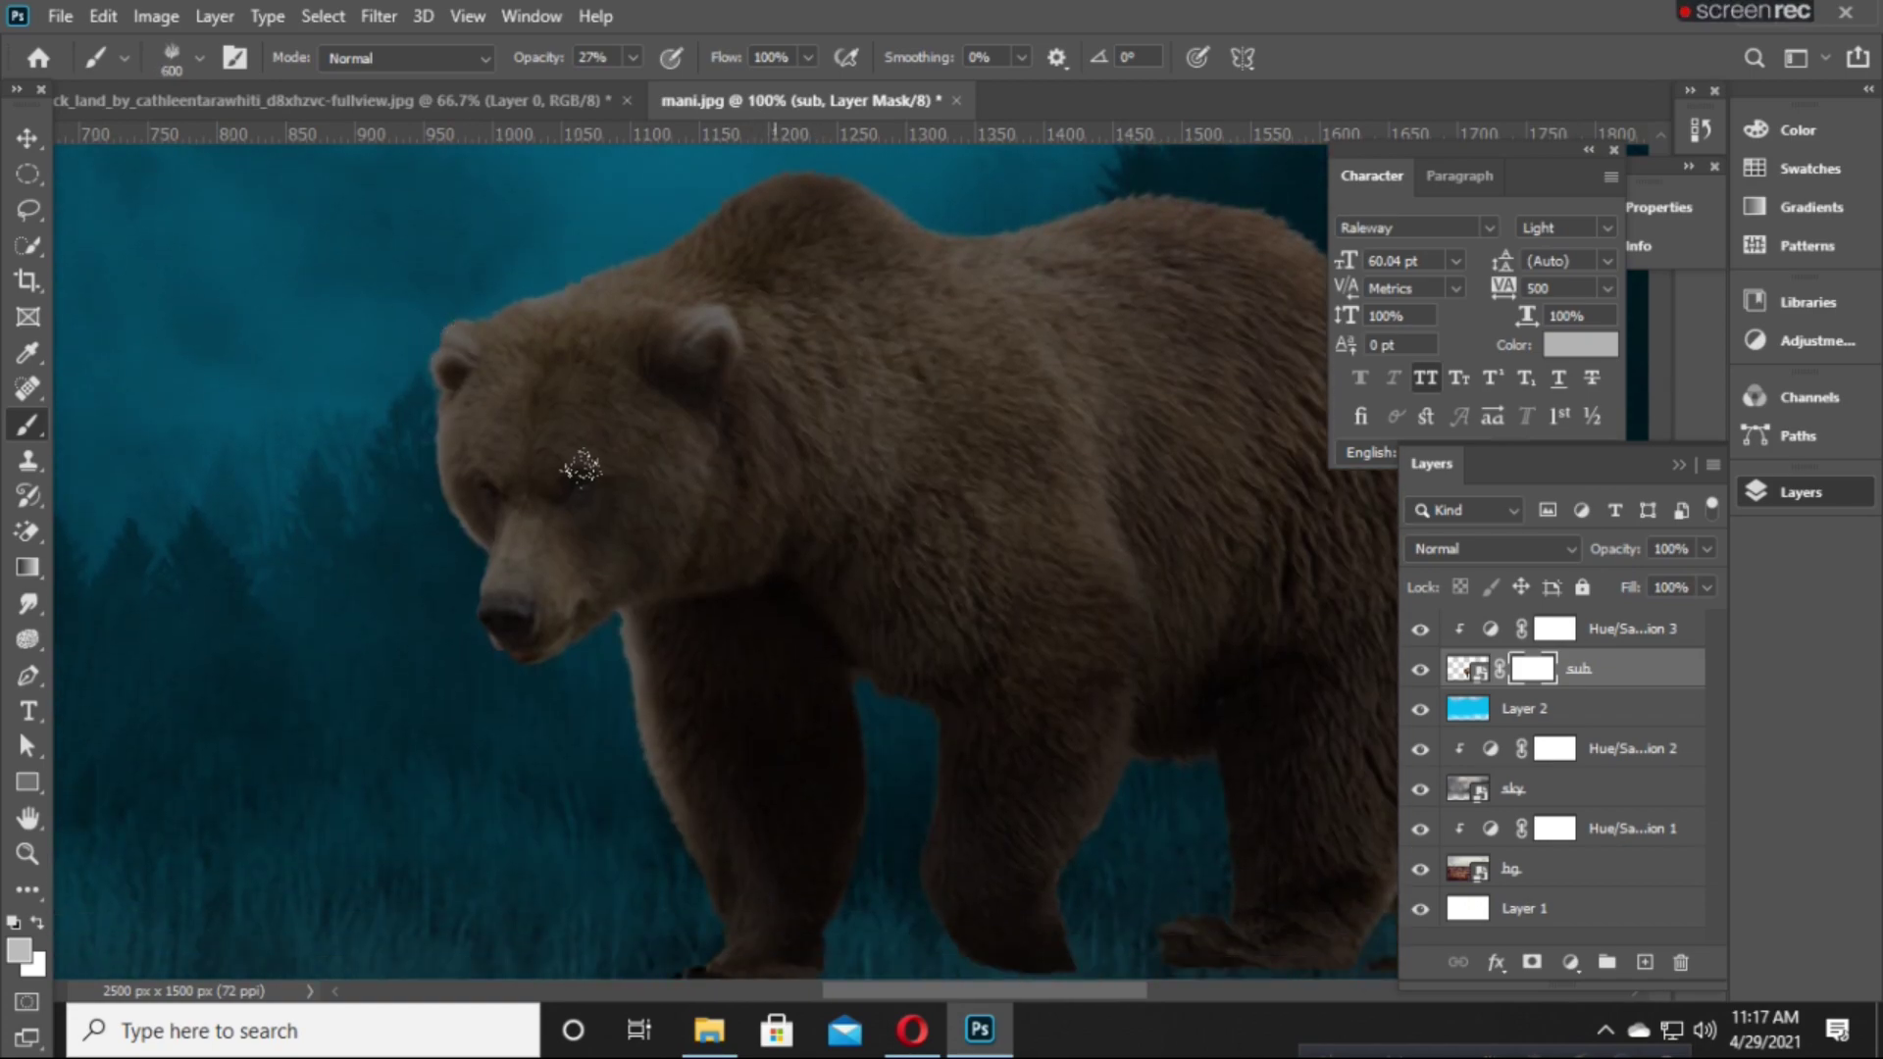
scroll(728, 630, "down", 6)
scroll(785, 686, "up", 2)
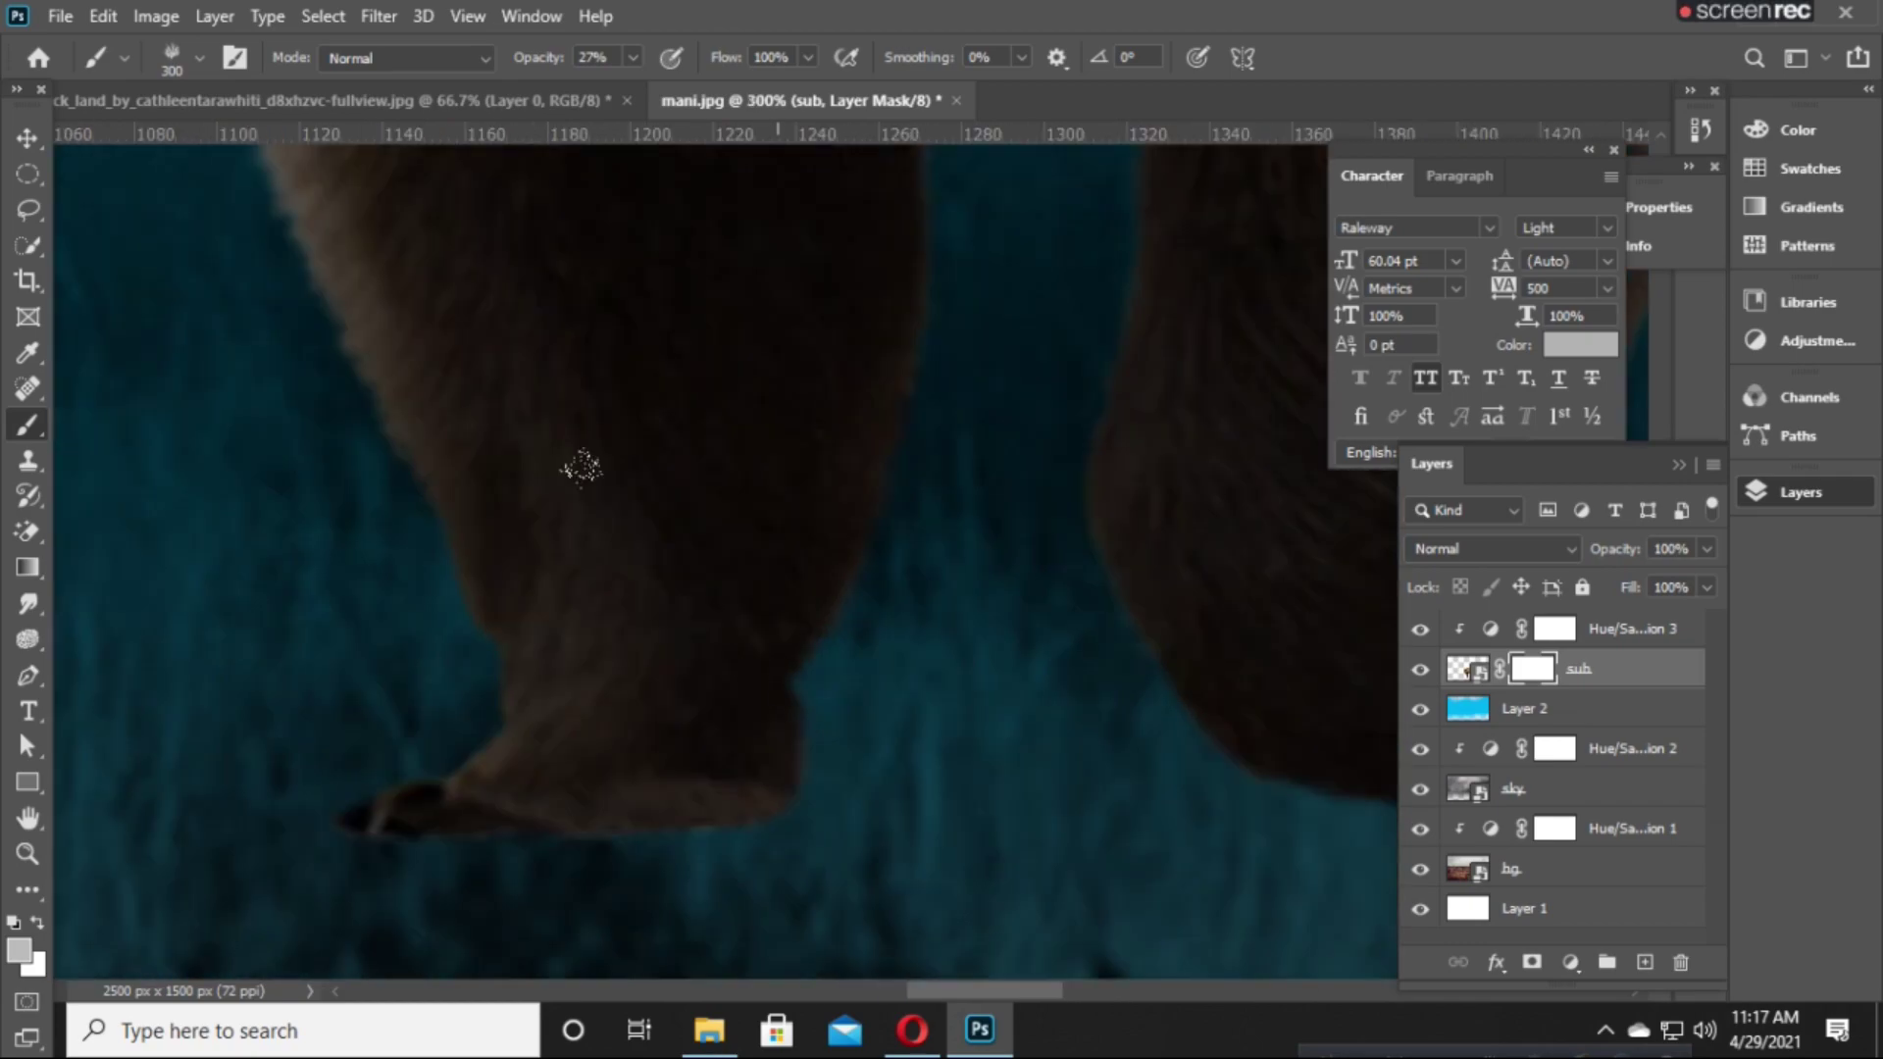
left_click_drag(826, 597, 943, 590)
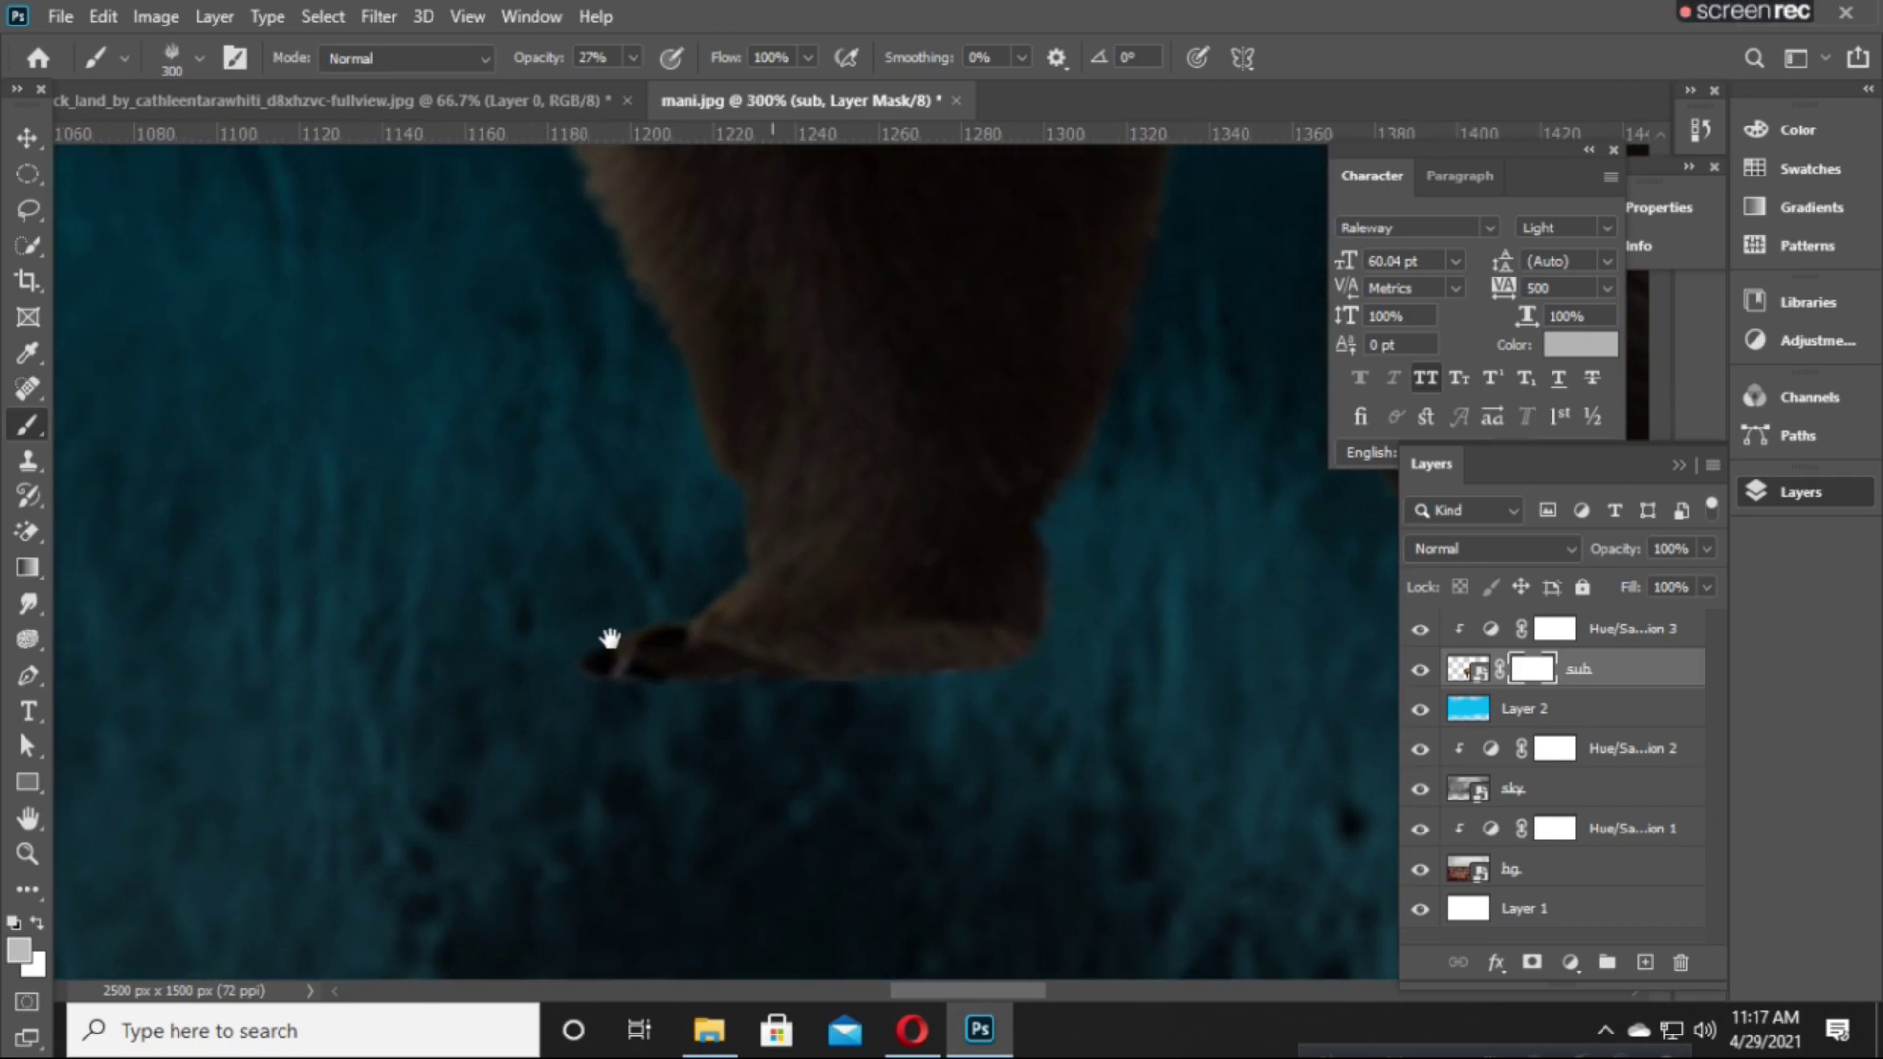
right_click(613, 639)
Rotate the grass brush's angle and set the painting colour to black.
left_click_drag(733, 555, 744, 585)
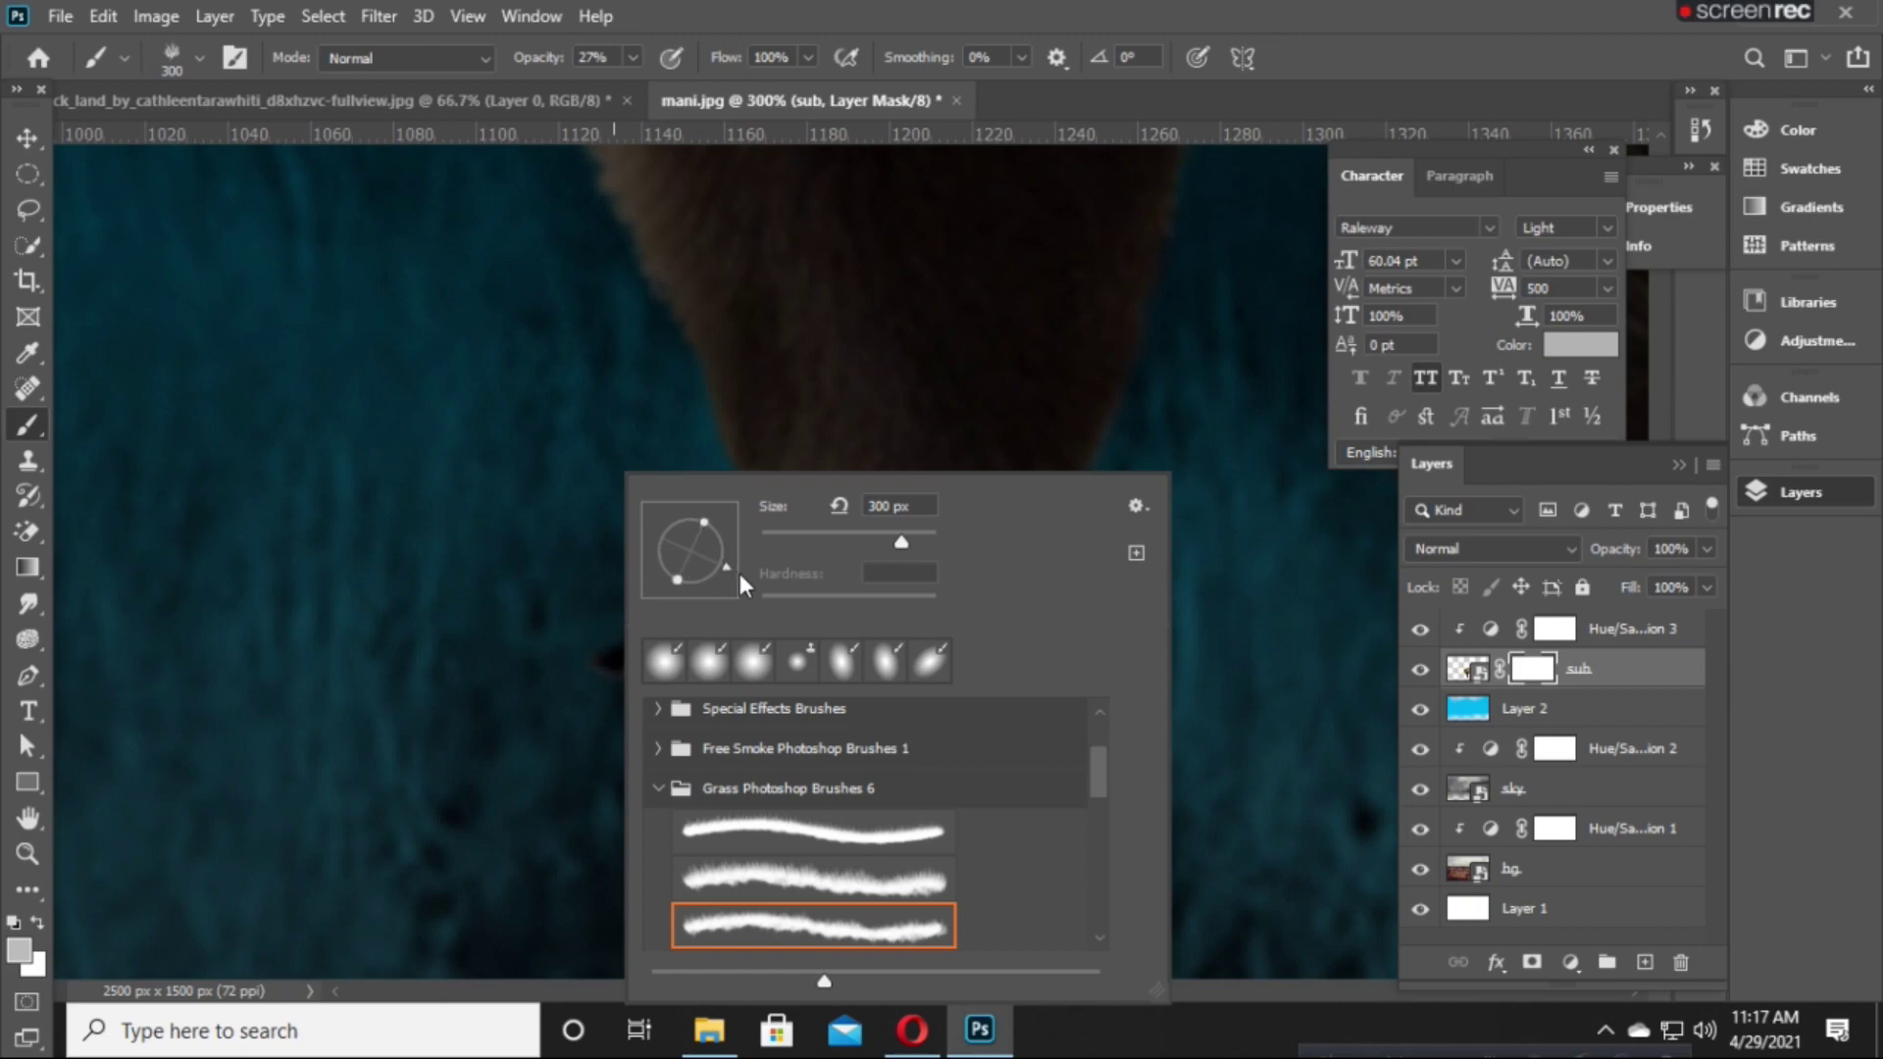
left_click(356, 485)
scroll(785, 373, "down", 3)
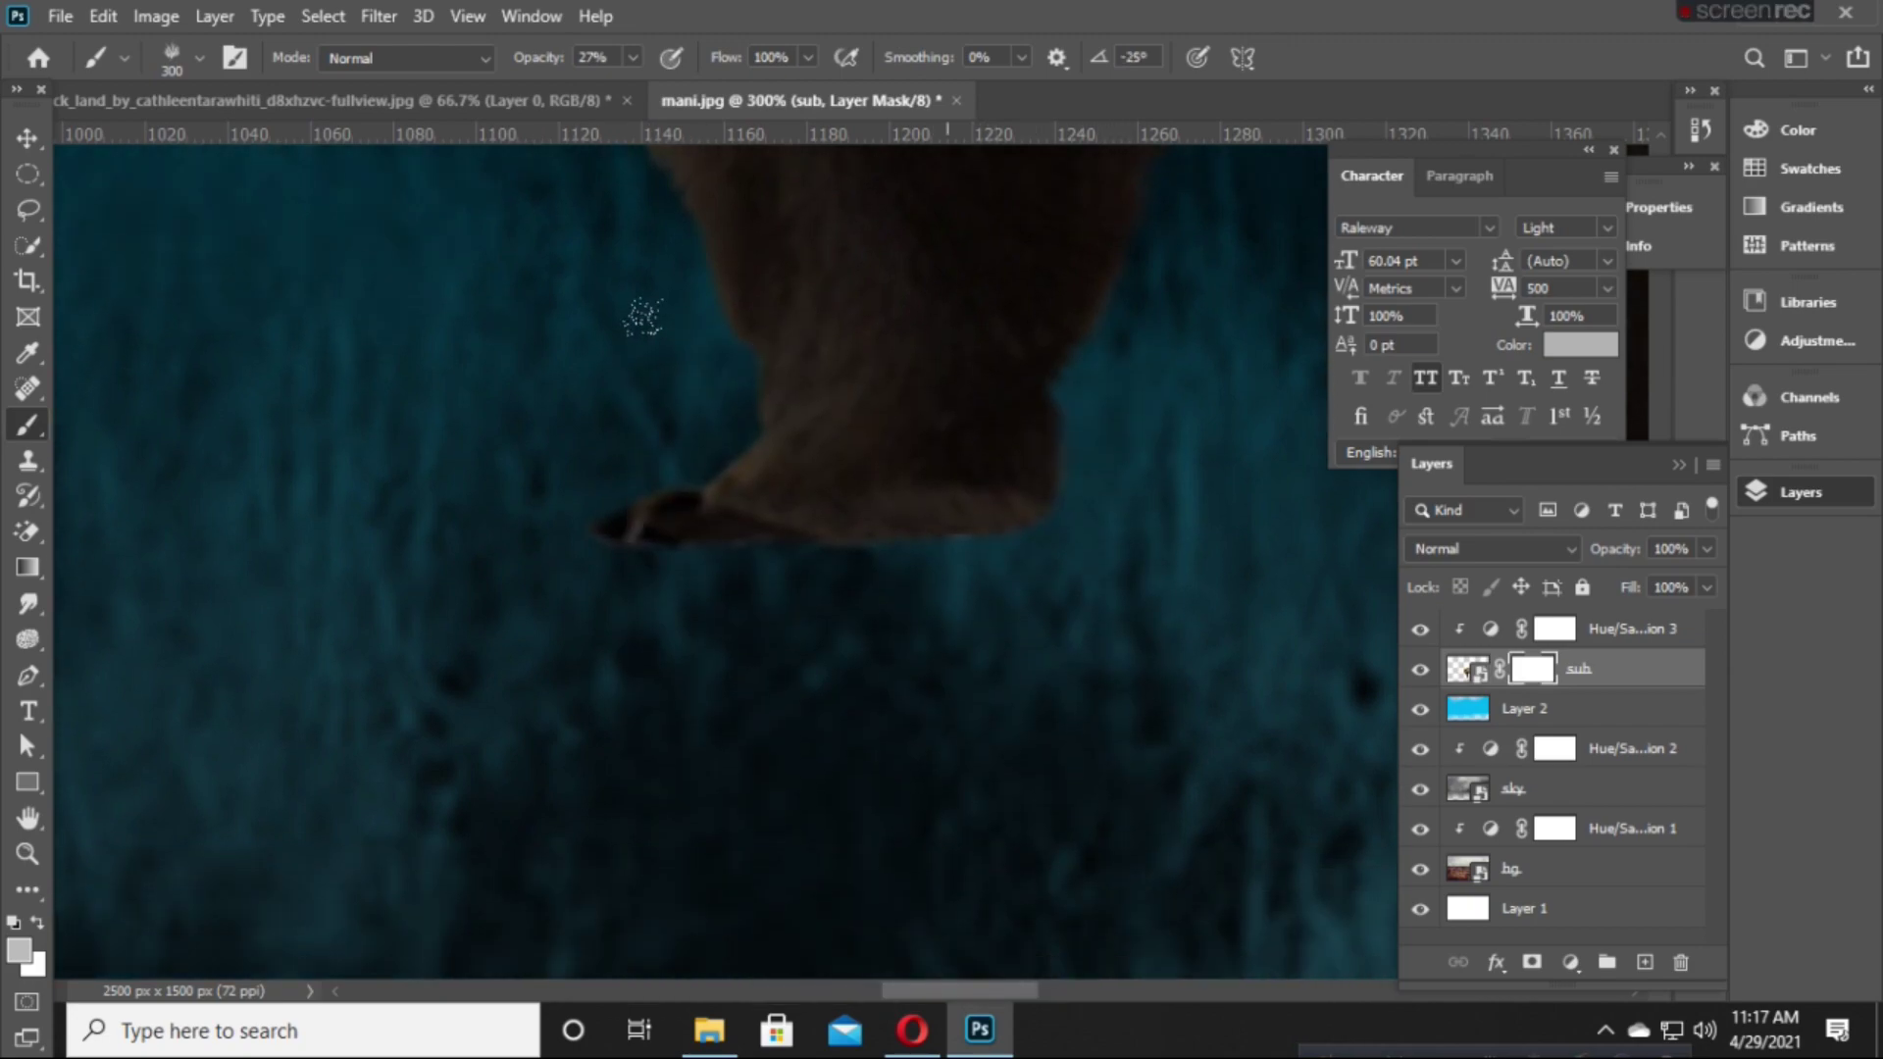
left_click(19, 950)
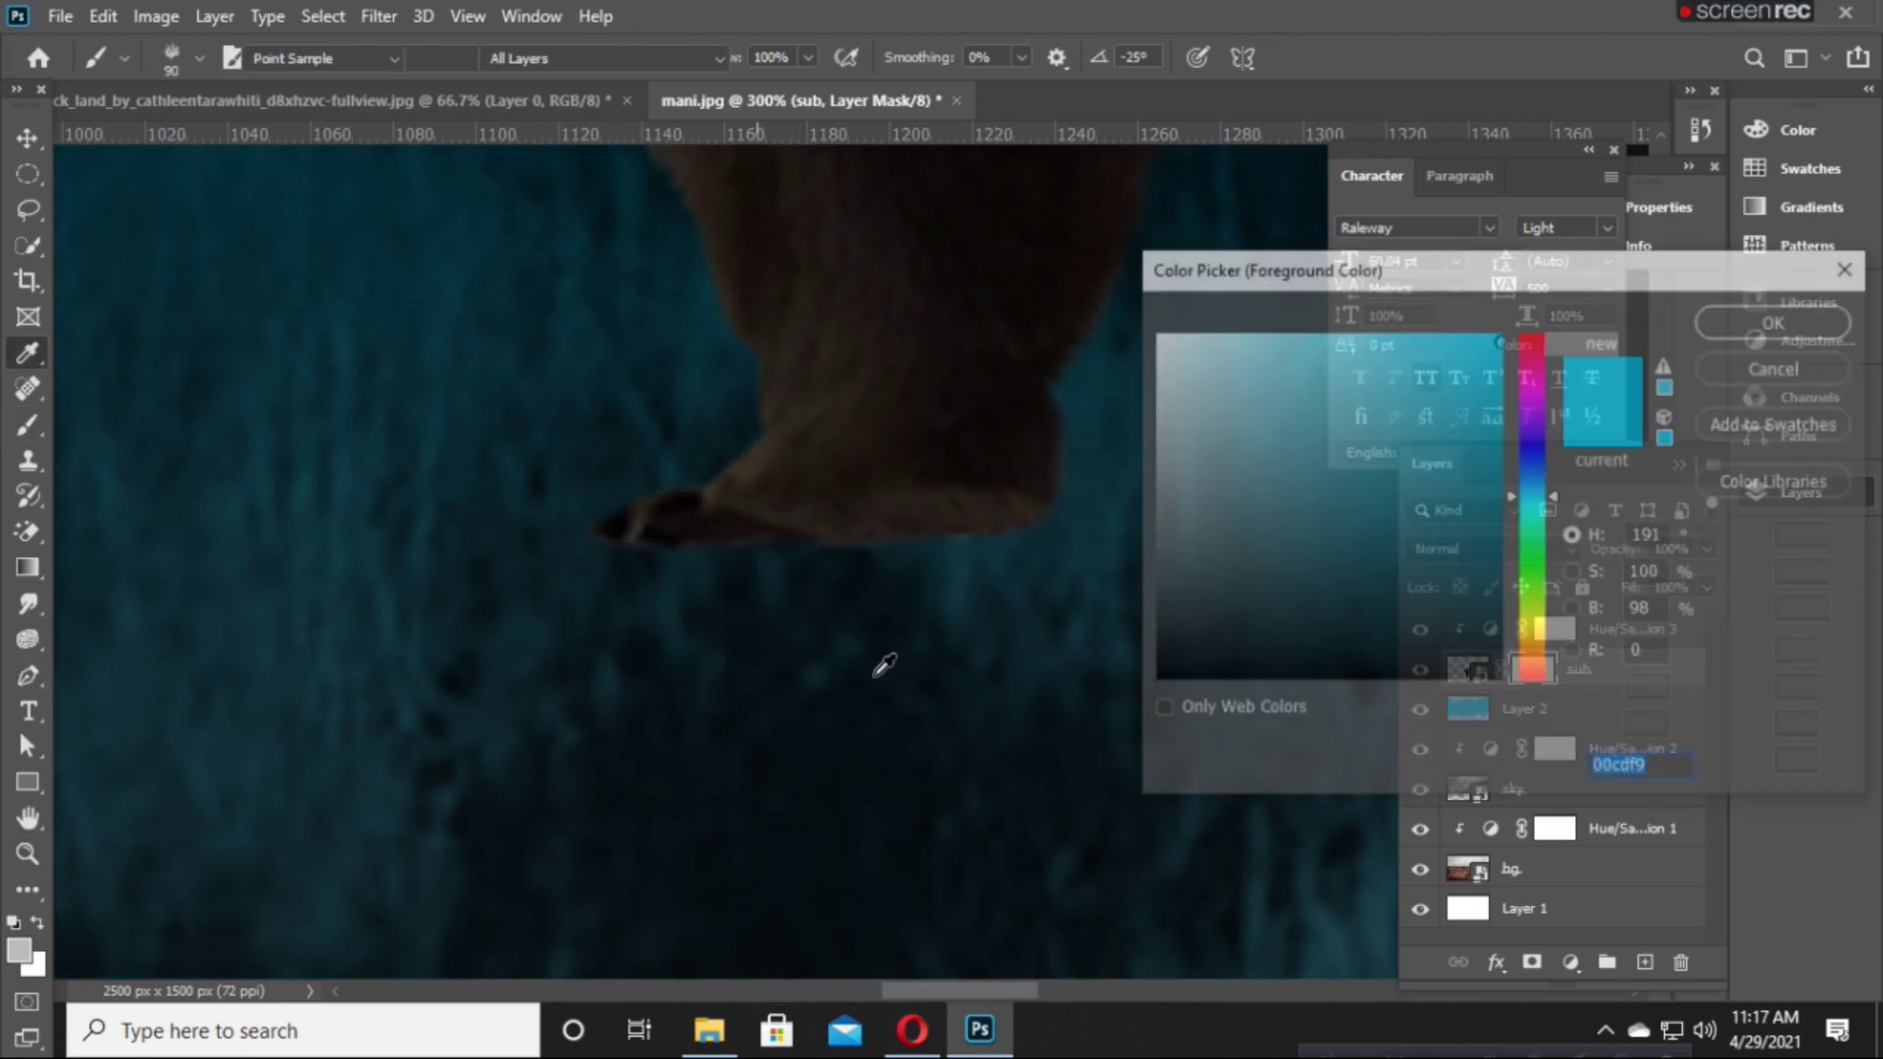
left_click_drag(1157, 677, 1115, 764)
left_click(1734, 322)
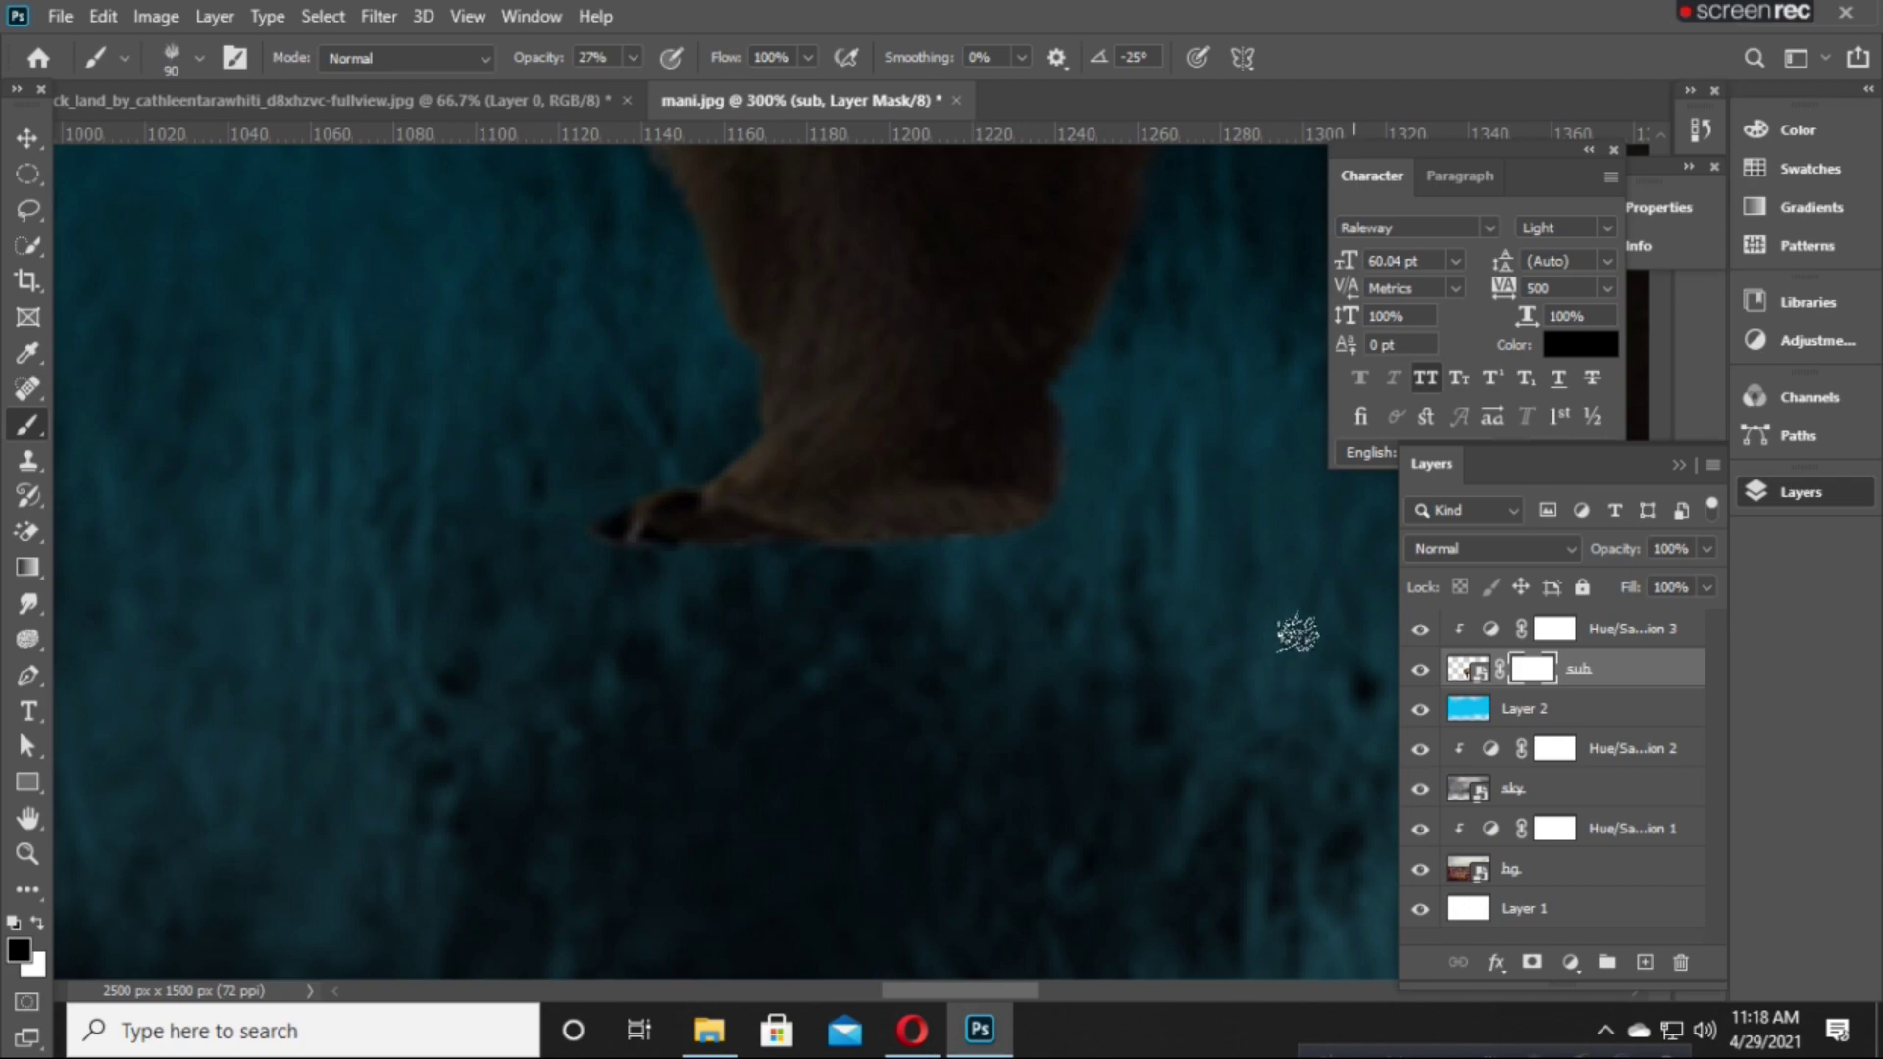
Raise the brush to full opacity and paint grass blades over the bear's paw edge.
left_click(1420, 670)
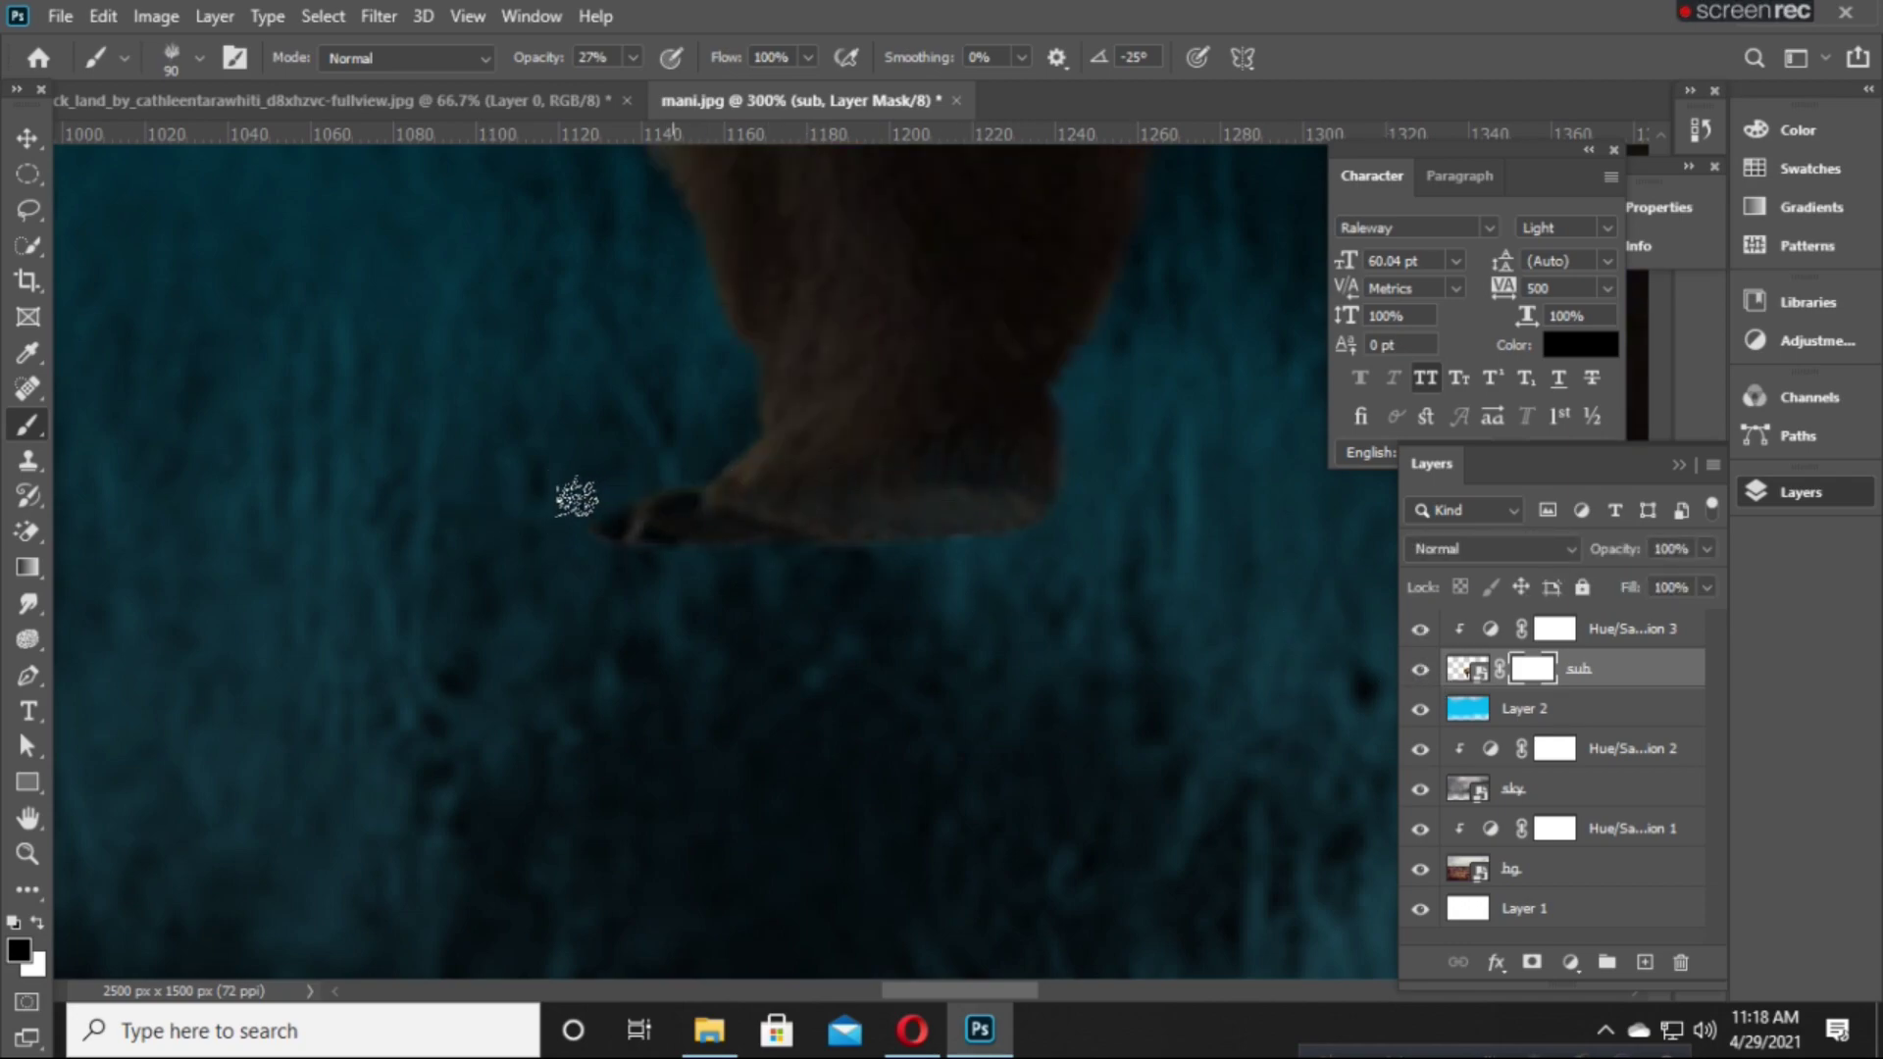
key("bracketright")
key("bracketright")
key("bracketright")
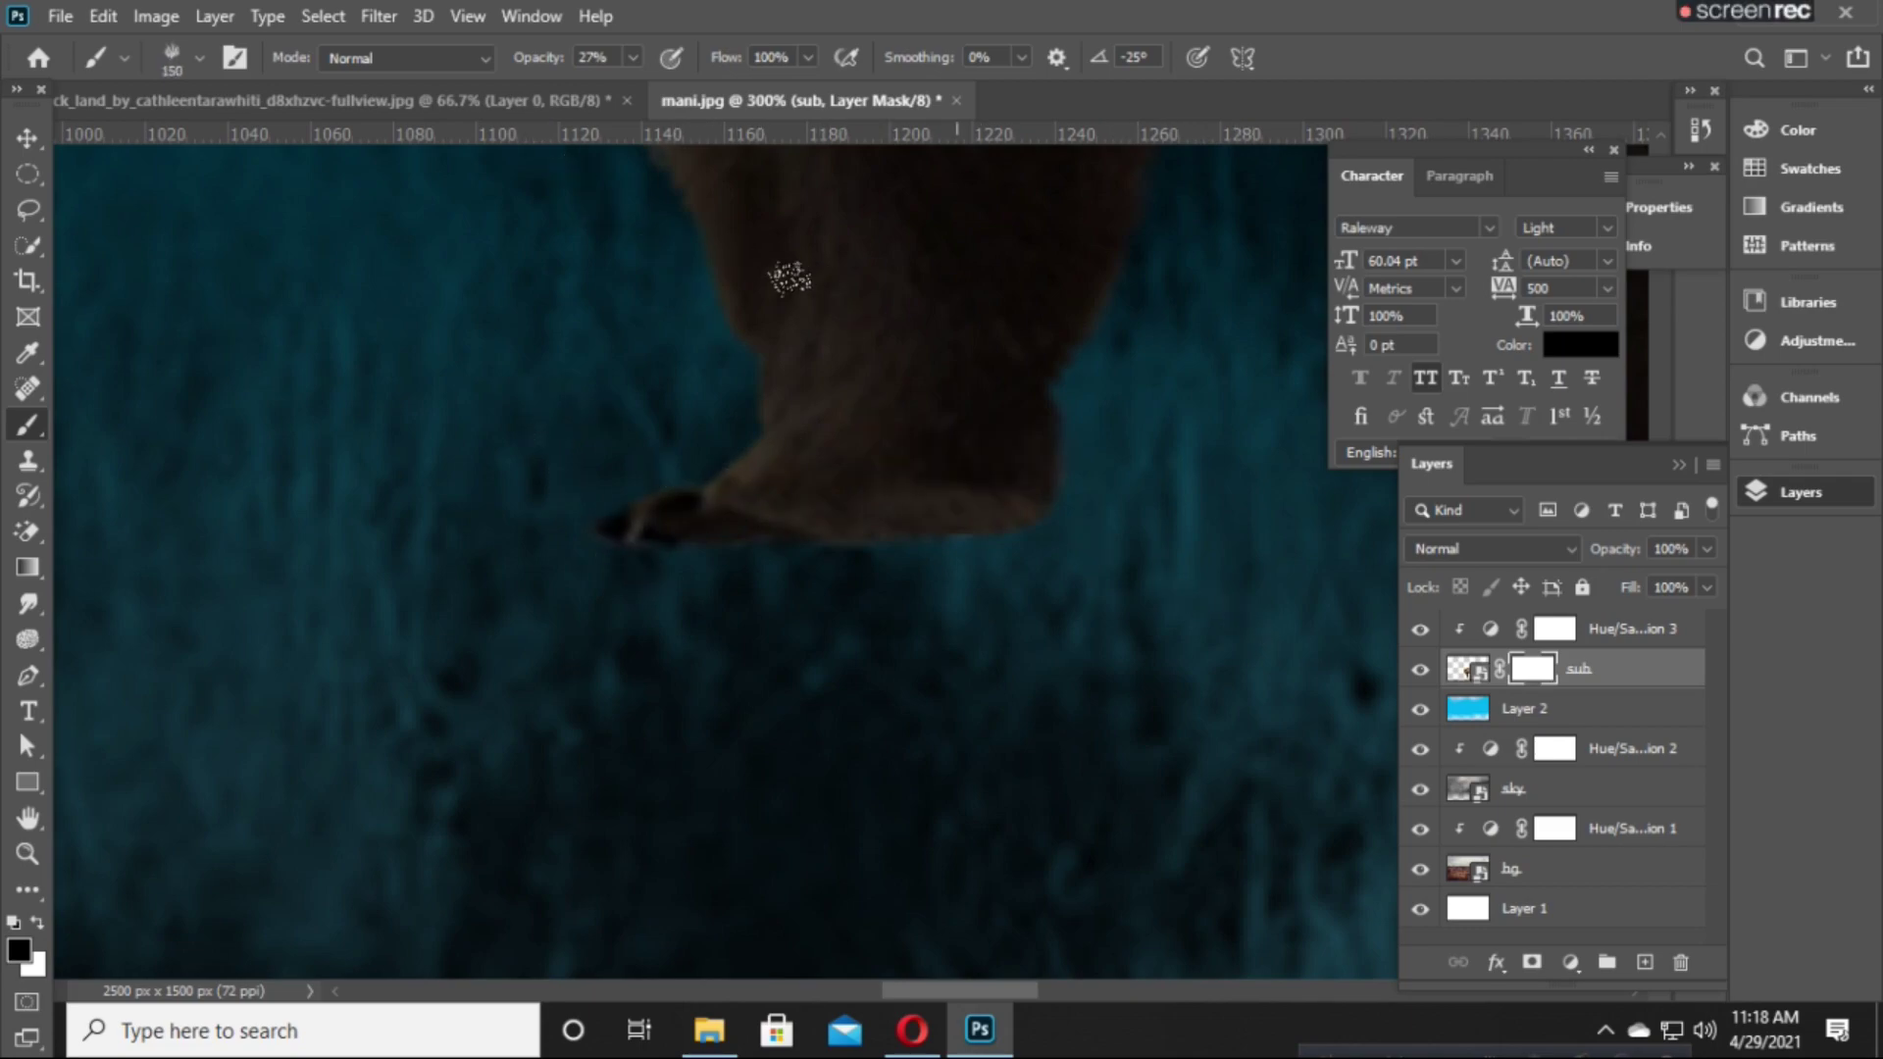
left_click(632, 57)
left_click_drag(629, 89, 726, 89)
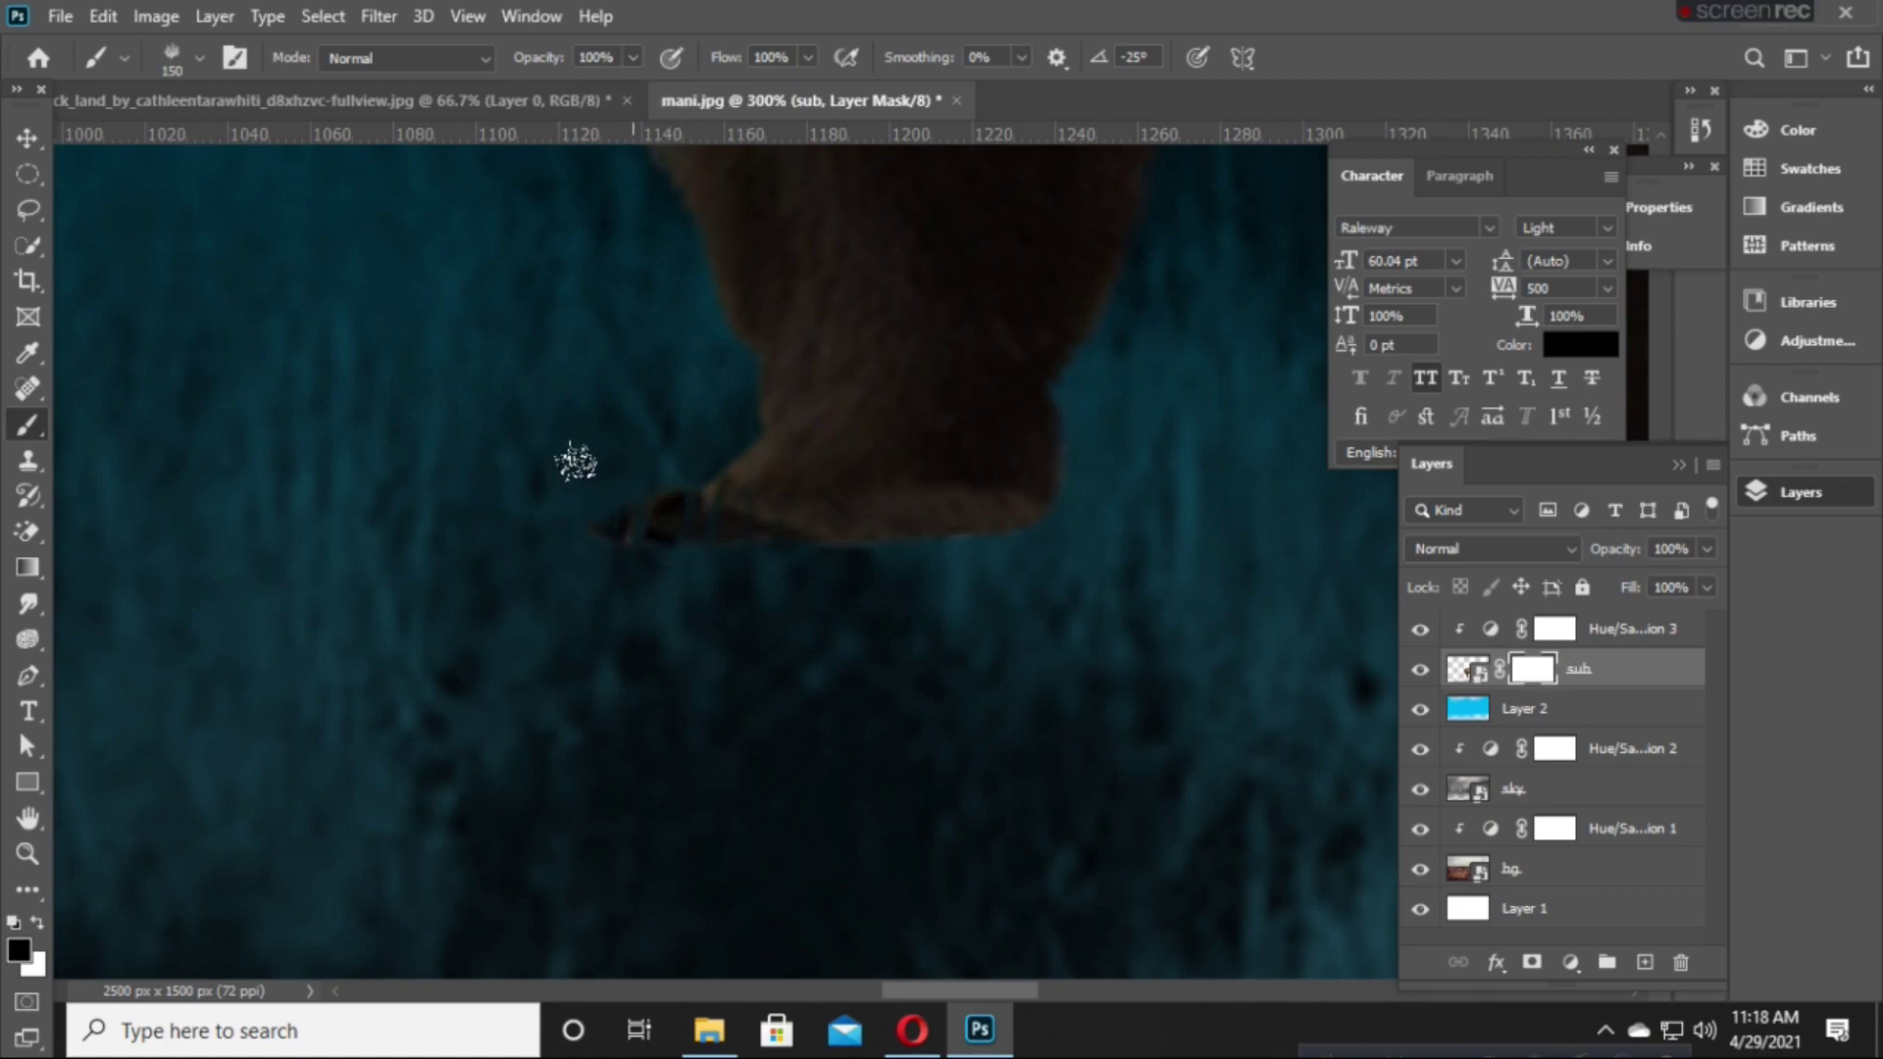
key("bracketright")
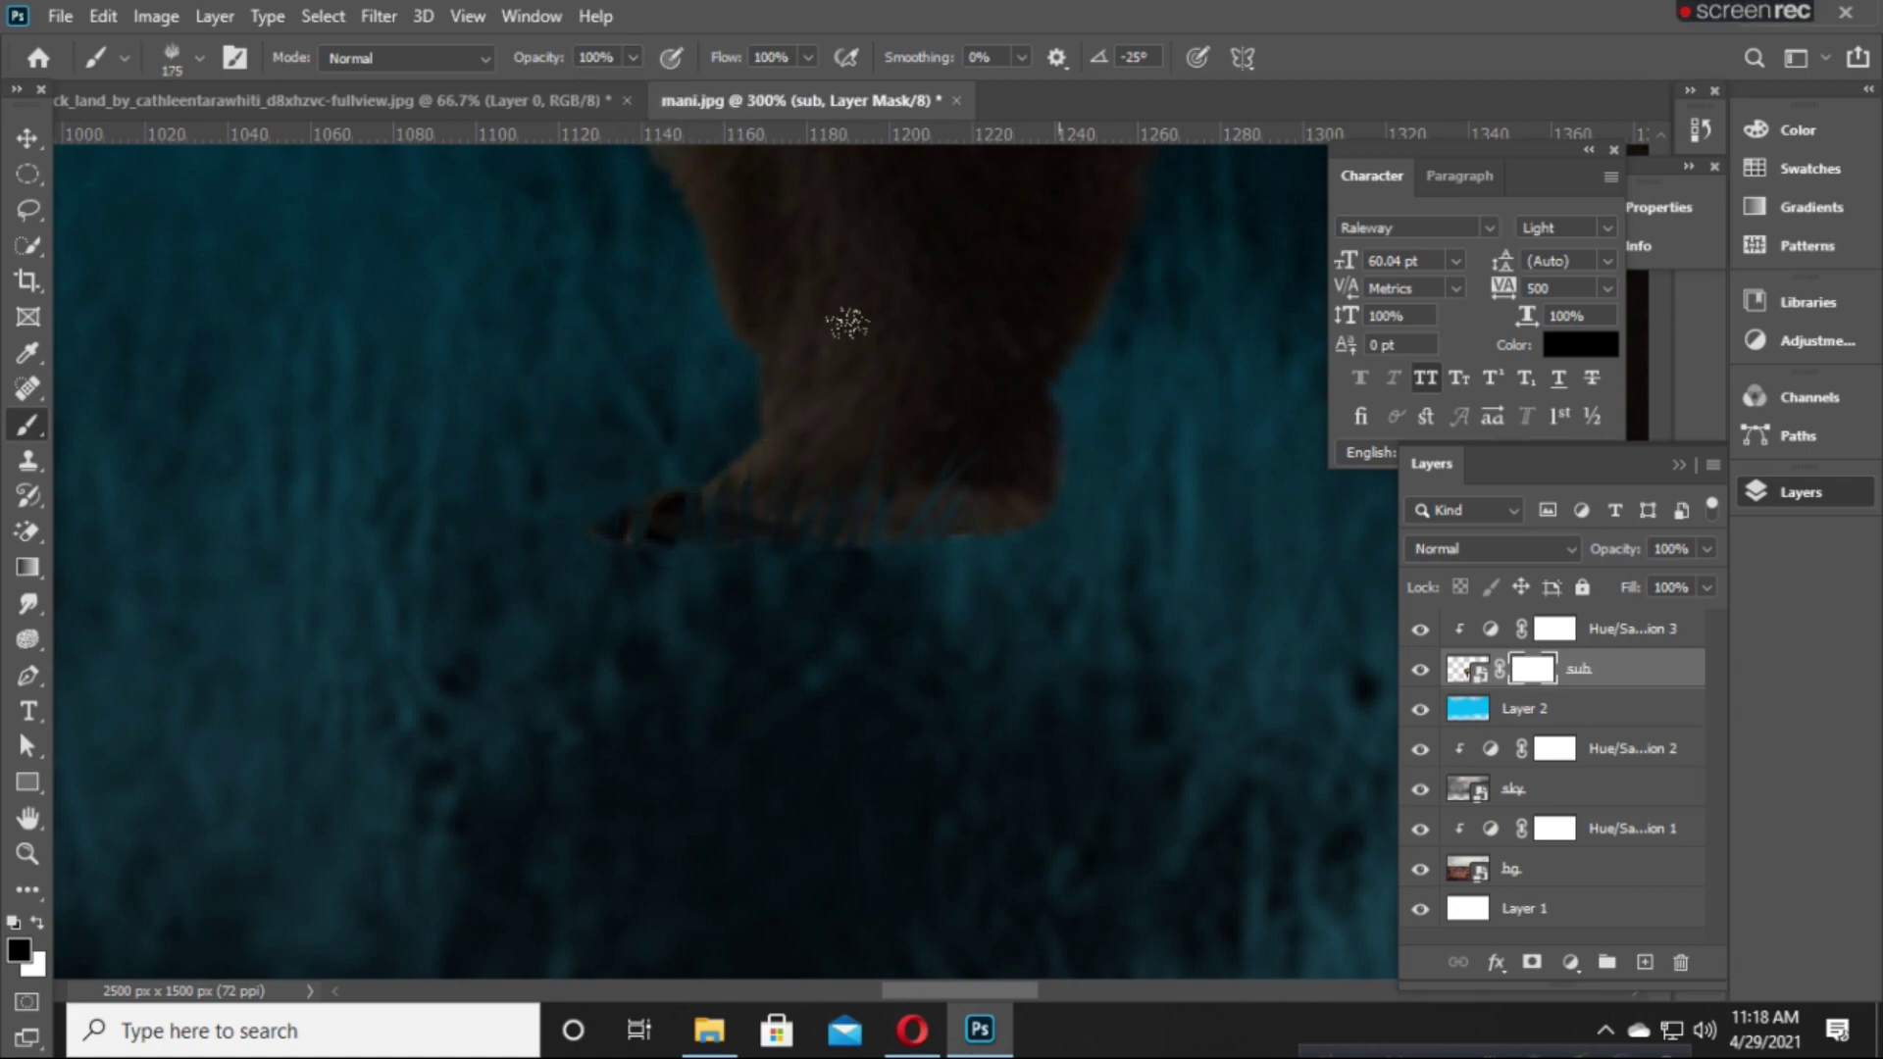
left_click(810, 371)
key("bracketleft")
key("bracketleft")
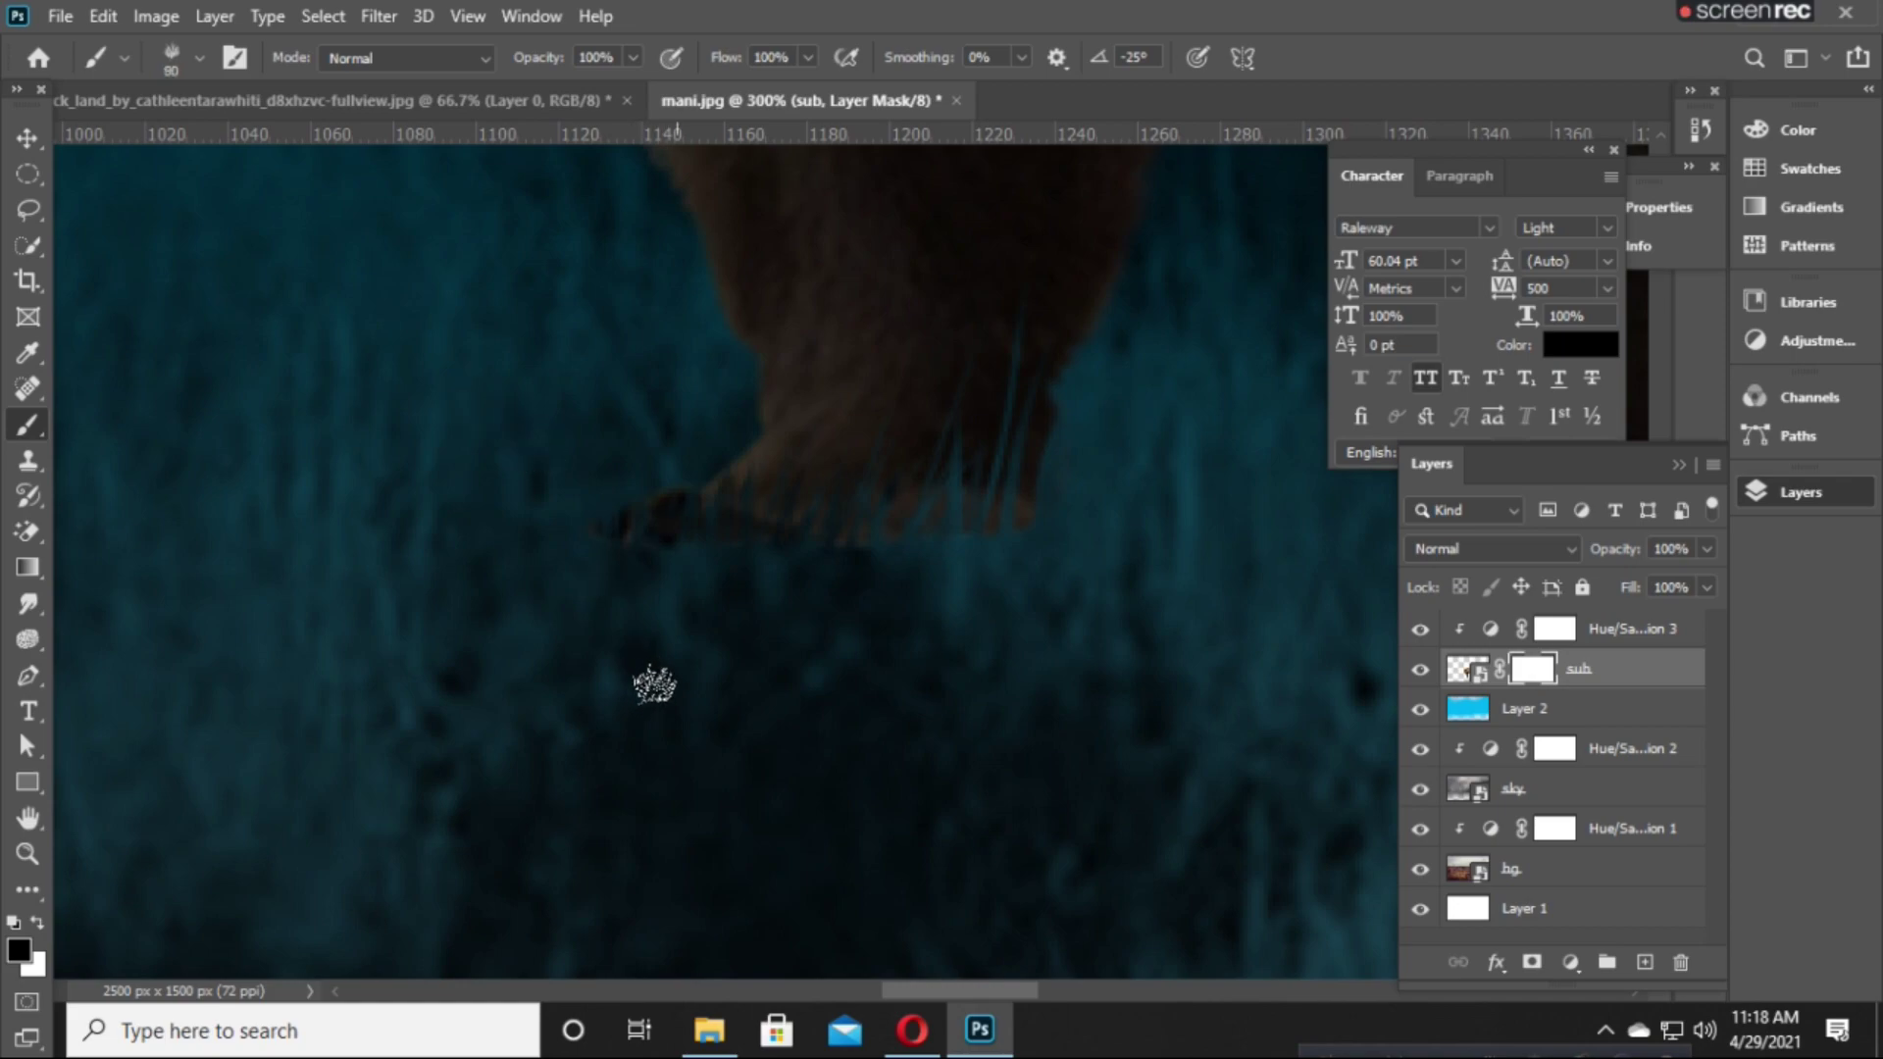
key("bracketleft")
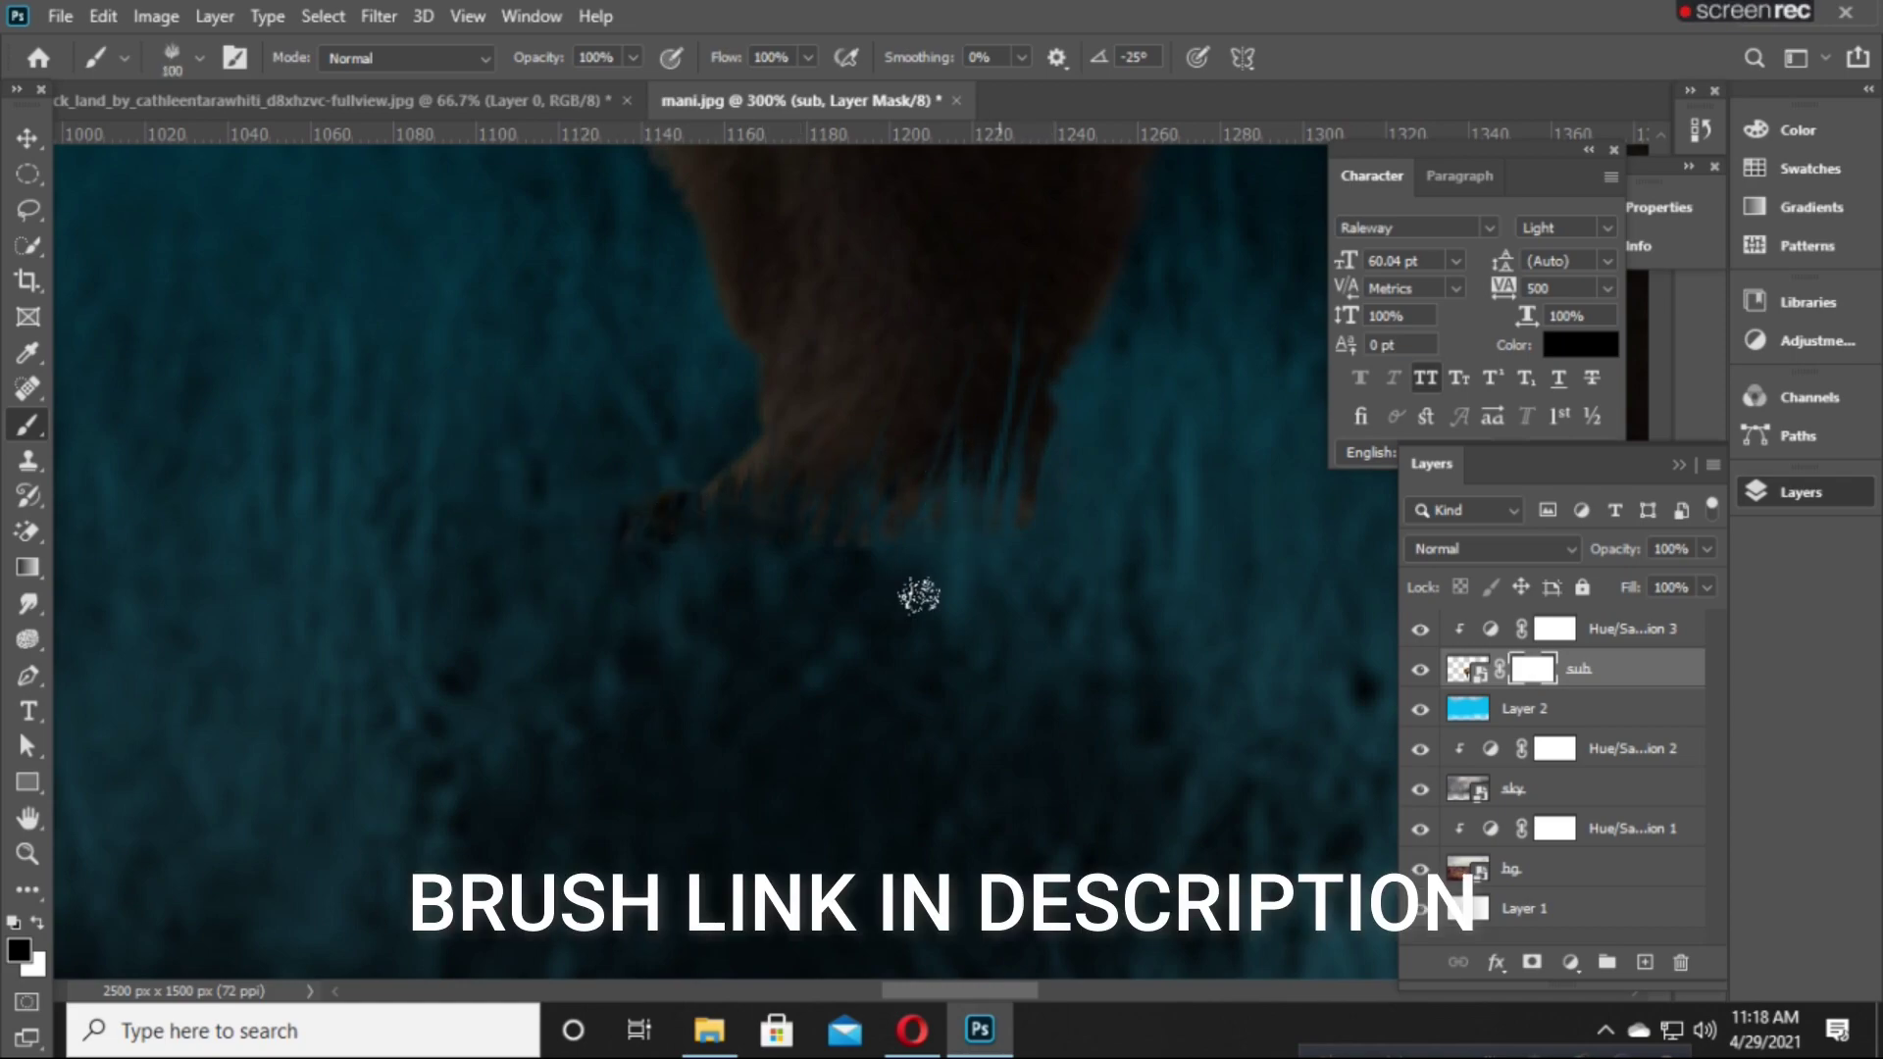
Mask grass blades over the lower tip of the bear's leg.
scroll(609, 618, "down", 2)
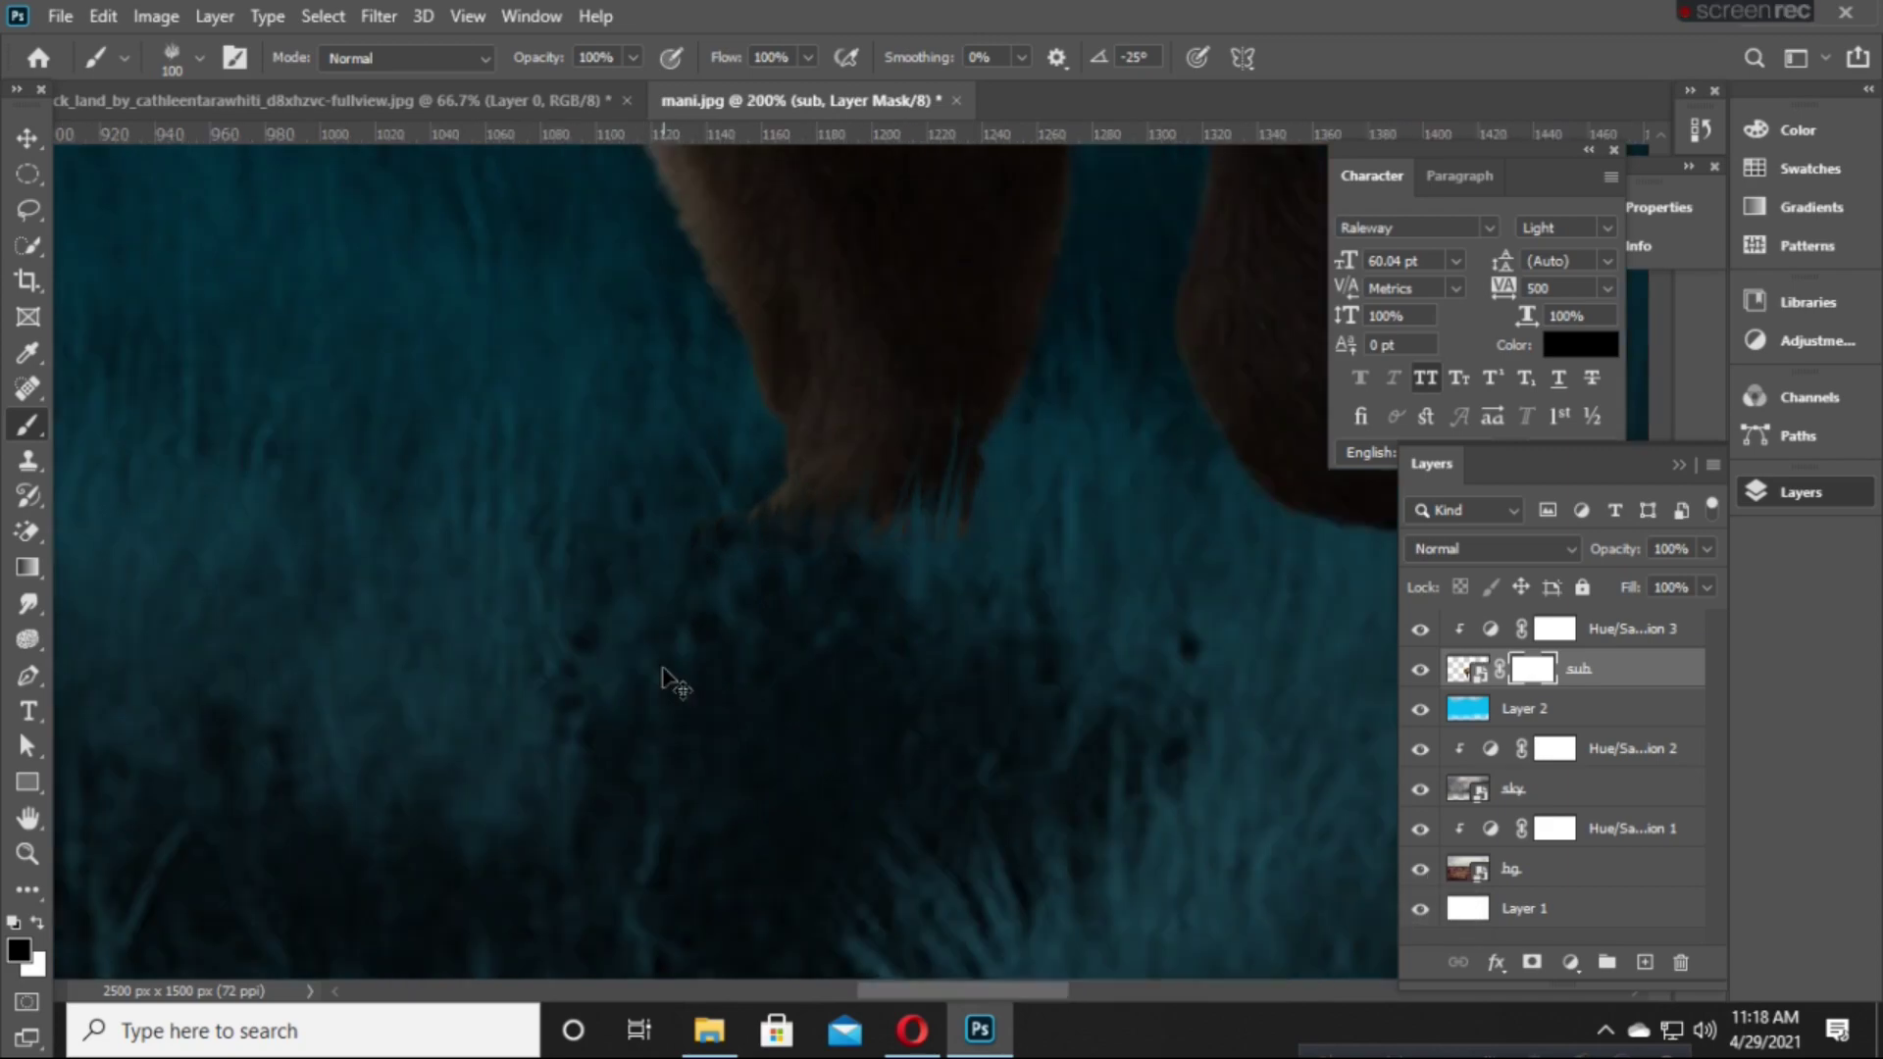
scroll(664, 680, "down", 3)
scroll(664, 680, "down", 1)
scroll(664, 681, "up", 1)
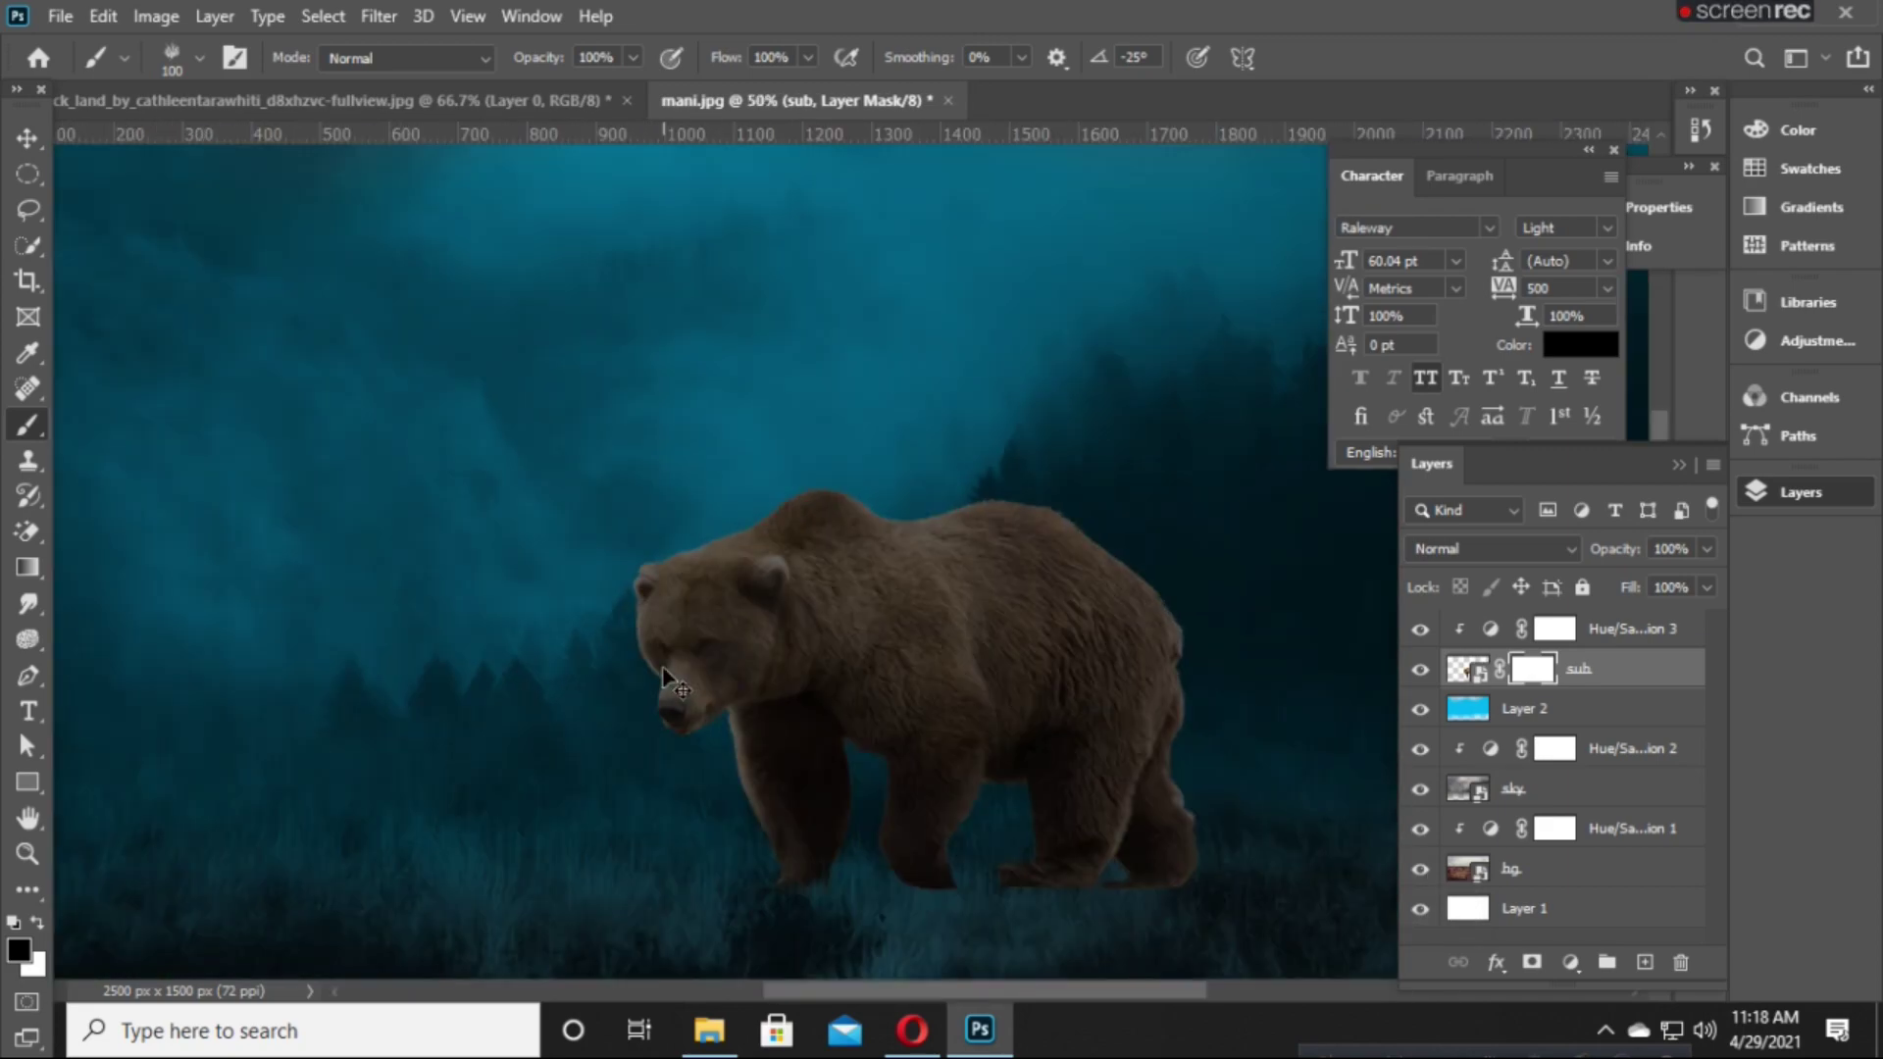
scroll(664, 681, "up", 3)
scroll(618, 597, "down", 4)
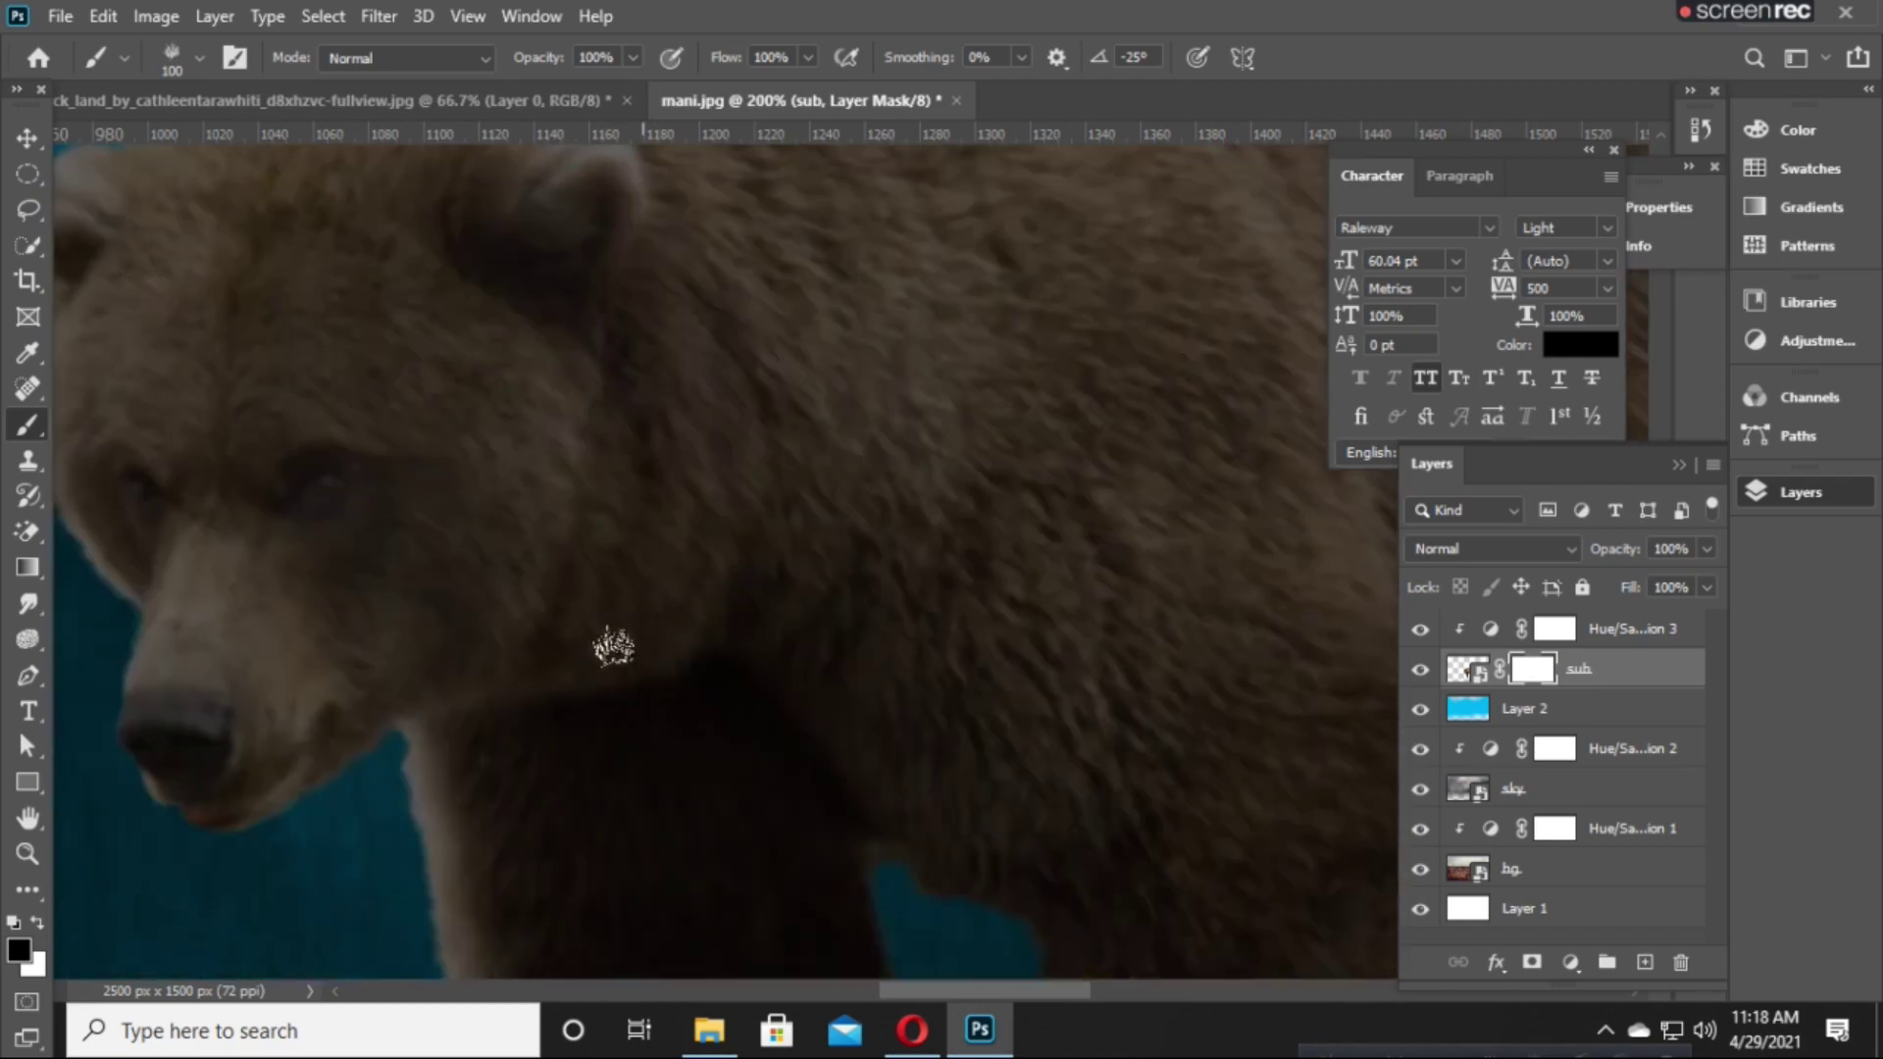
scroll(610, 643, "down", 4)
scroll(665, 568, "down", 3)
scroll(664, 560, "down", 2)
scroll(696, 597, "down", 2)
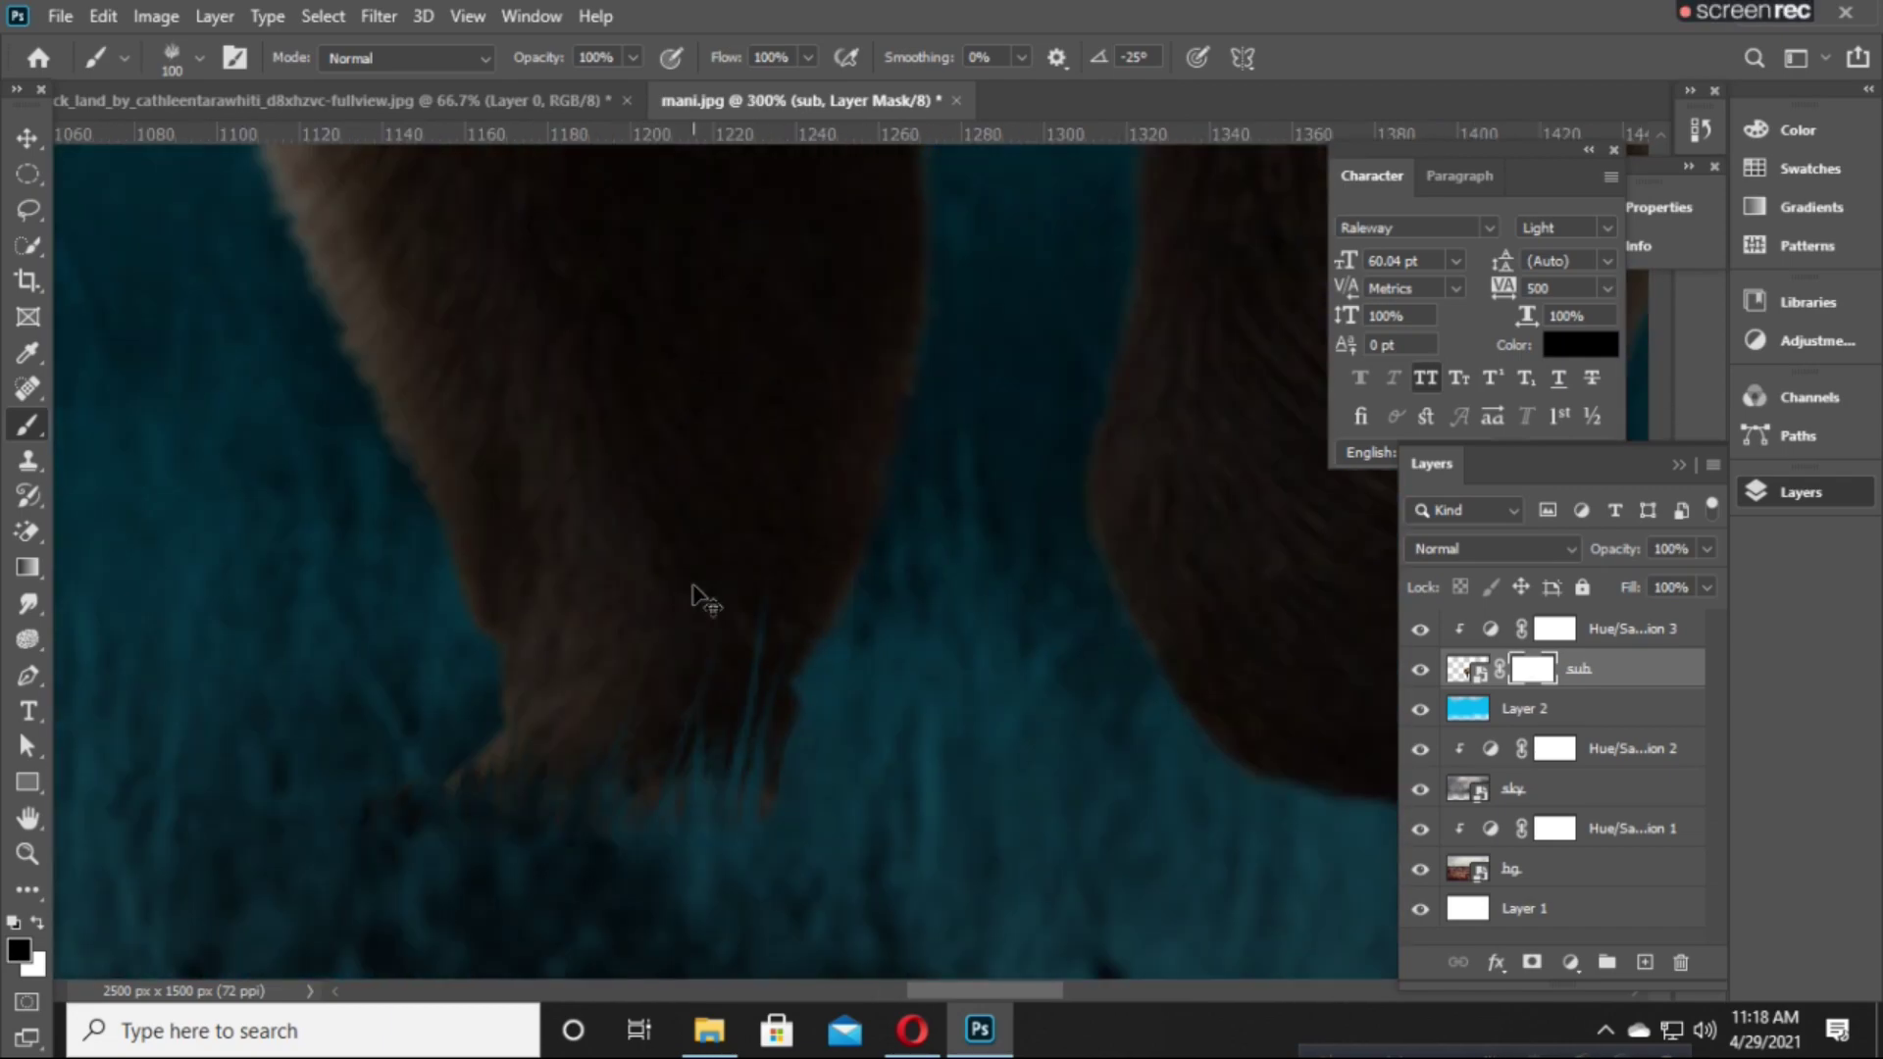
scroll(697, 597, "up", 1)
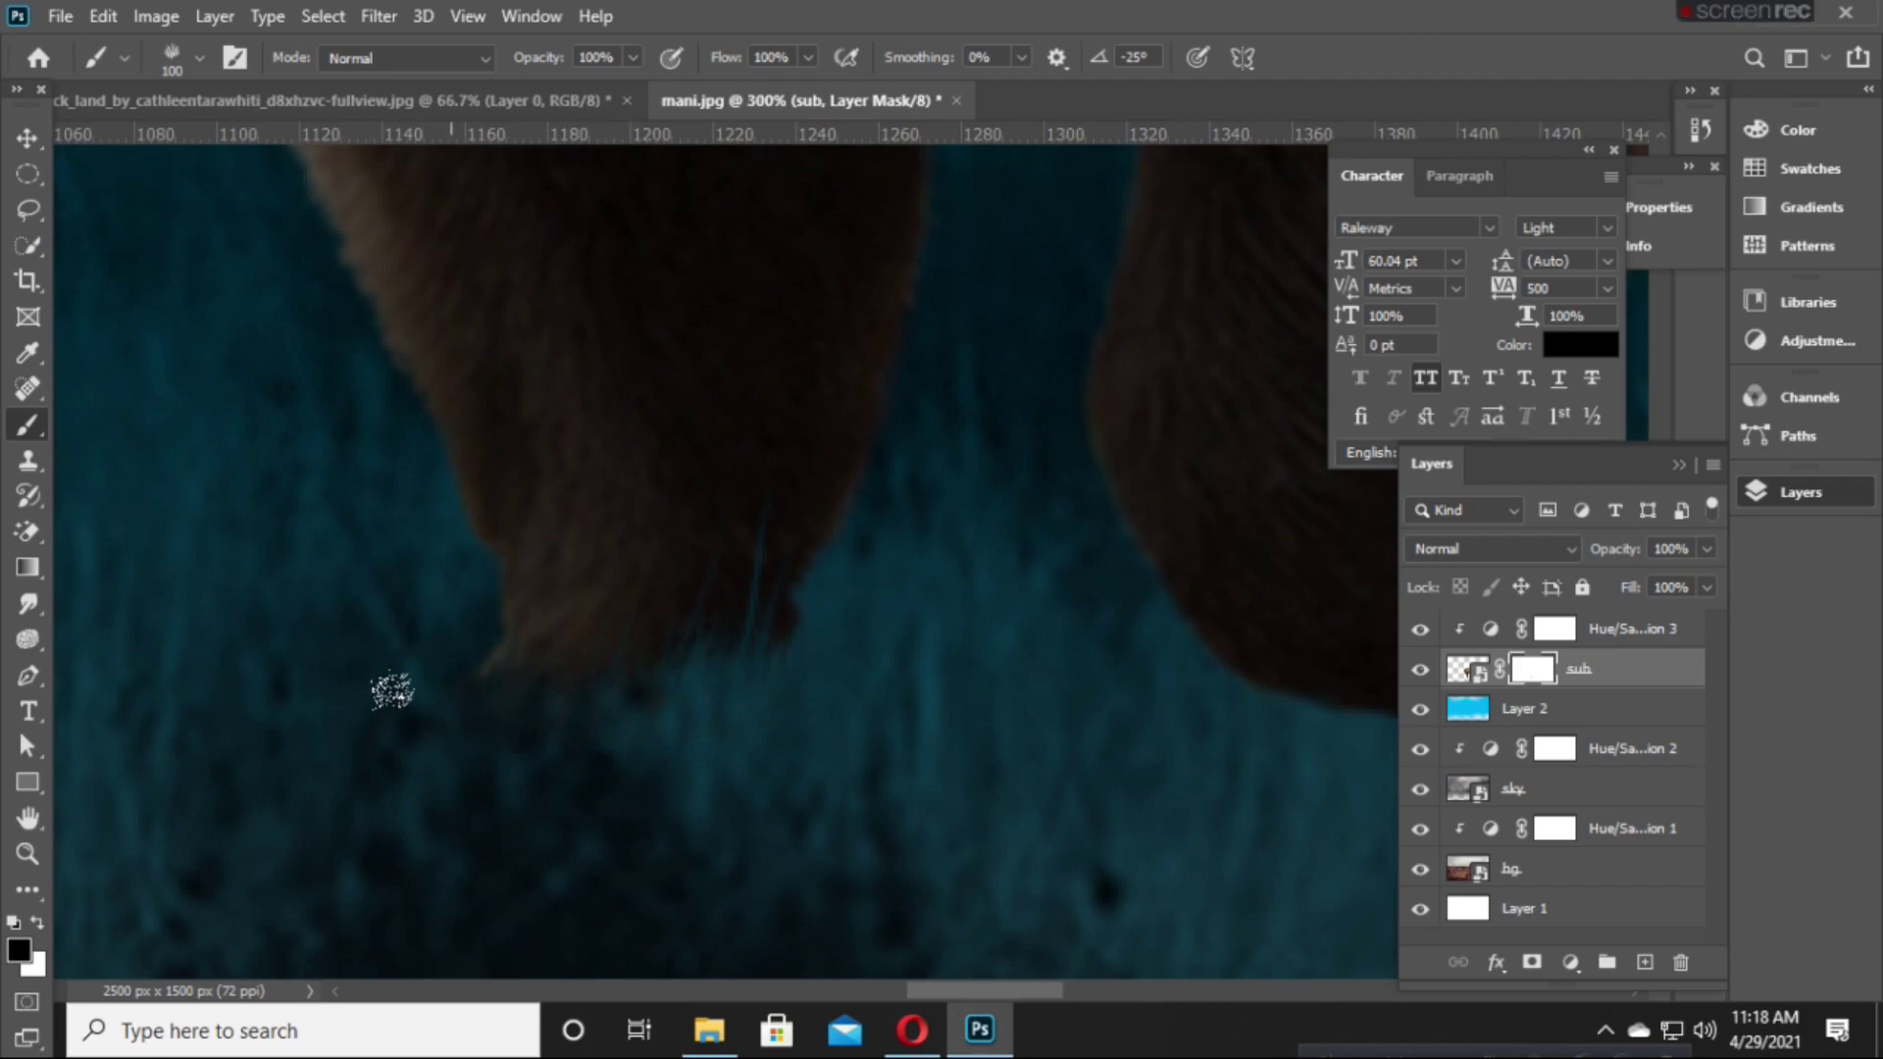
left_click_drag(966, 703, 450, 761)
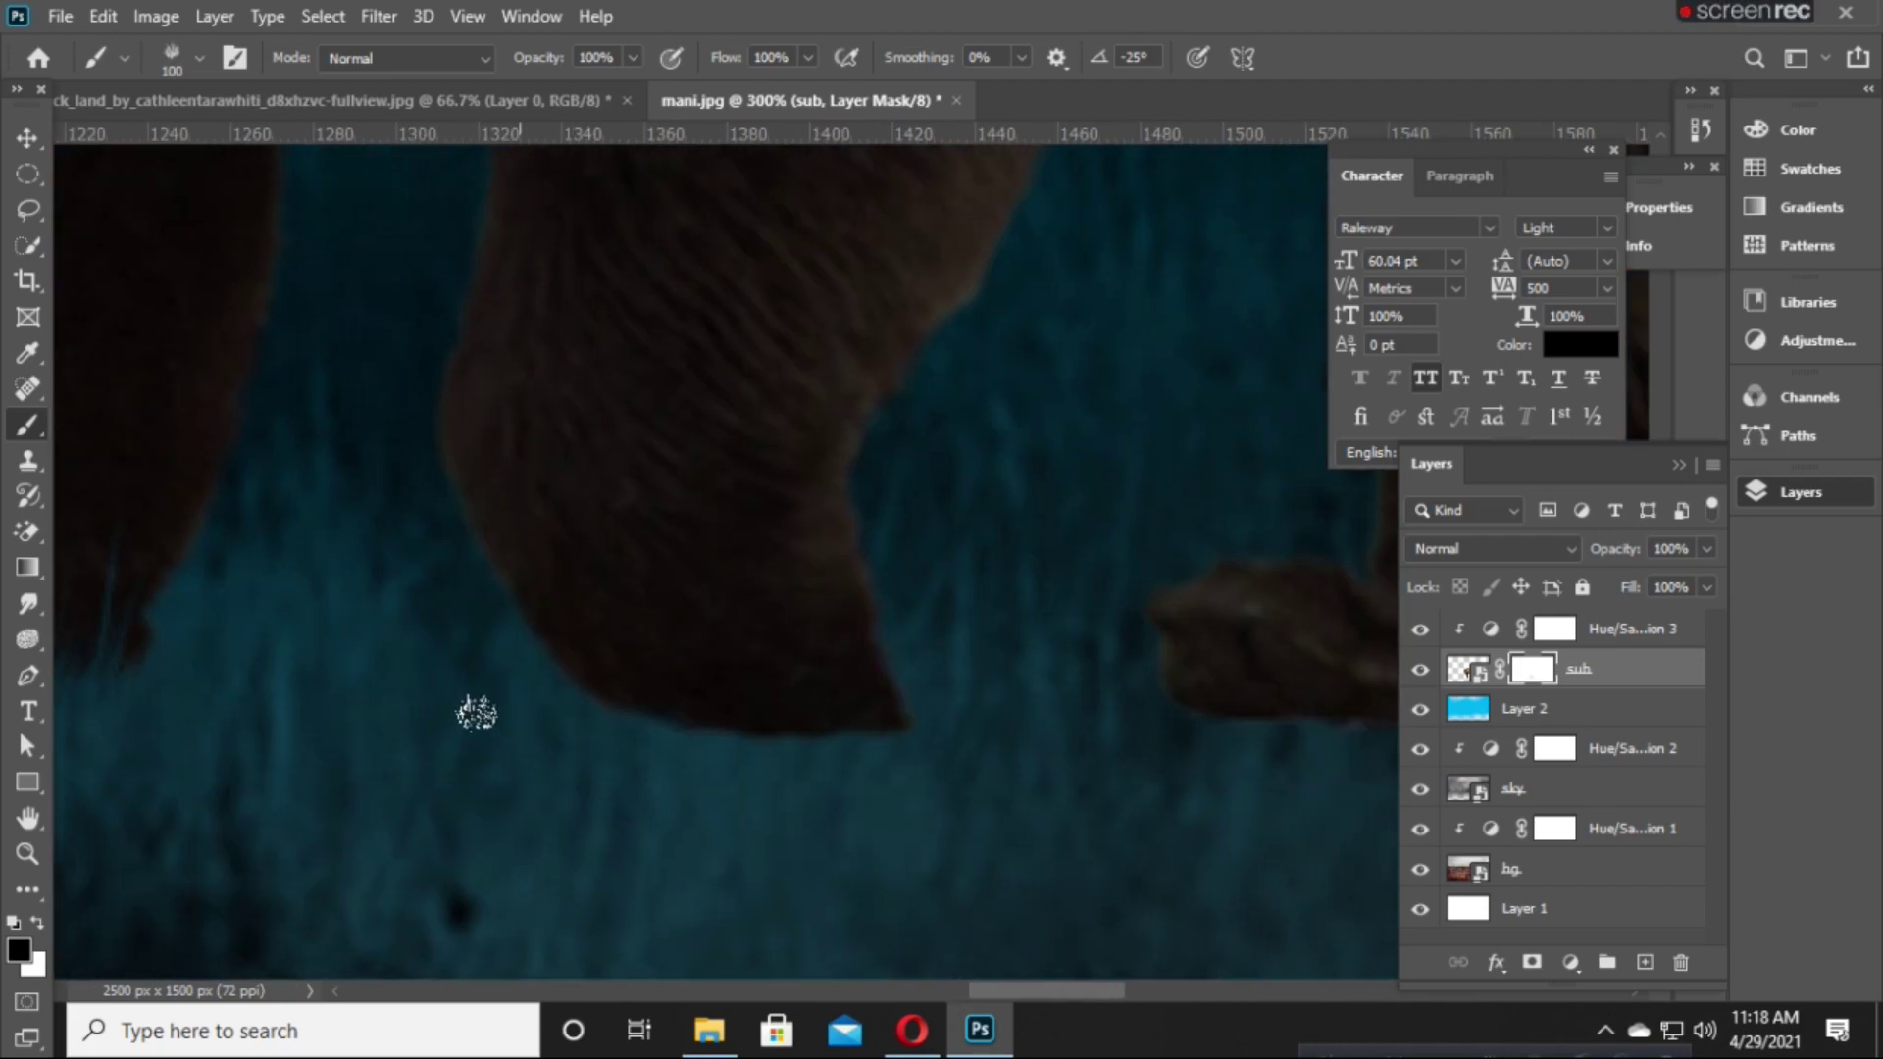
left_click_drag(680, 673, 551, 673)
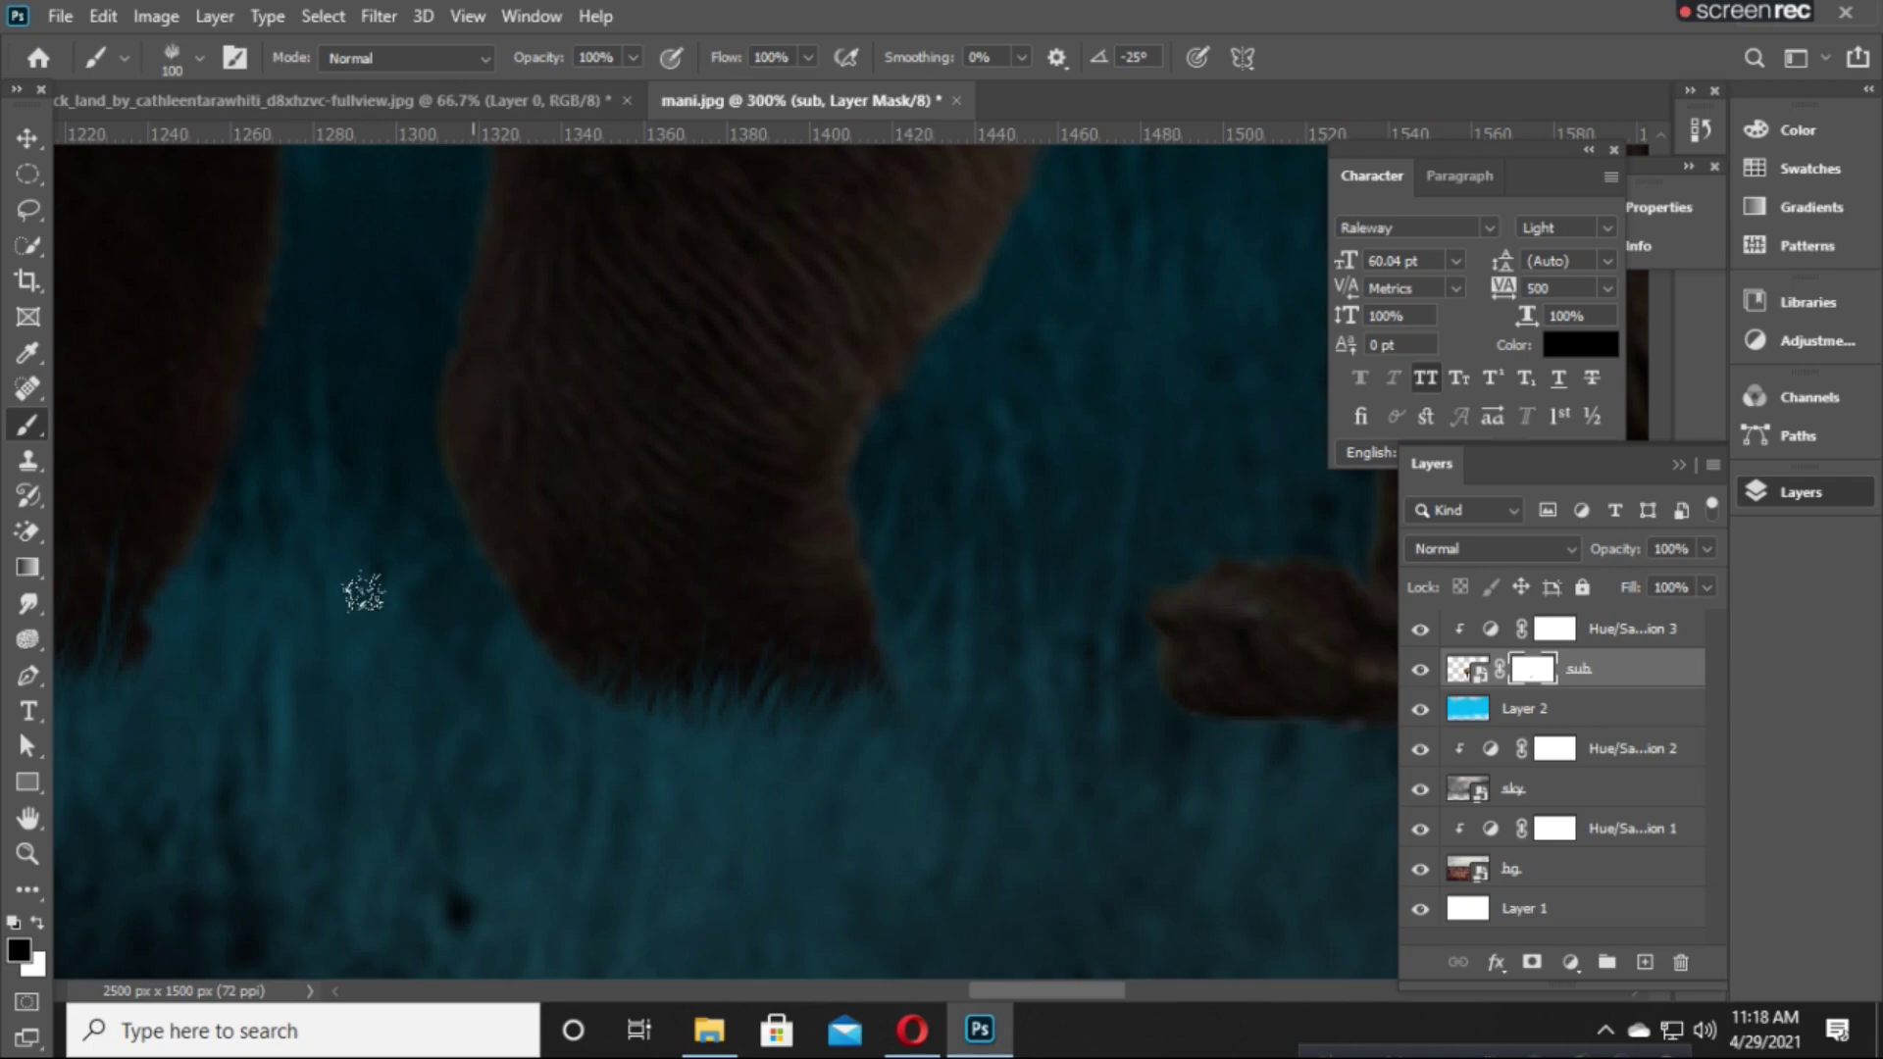
left_click_drag(652, 602, 434, 569)
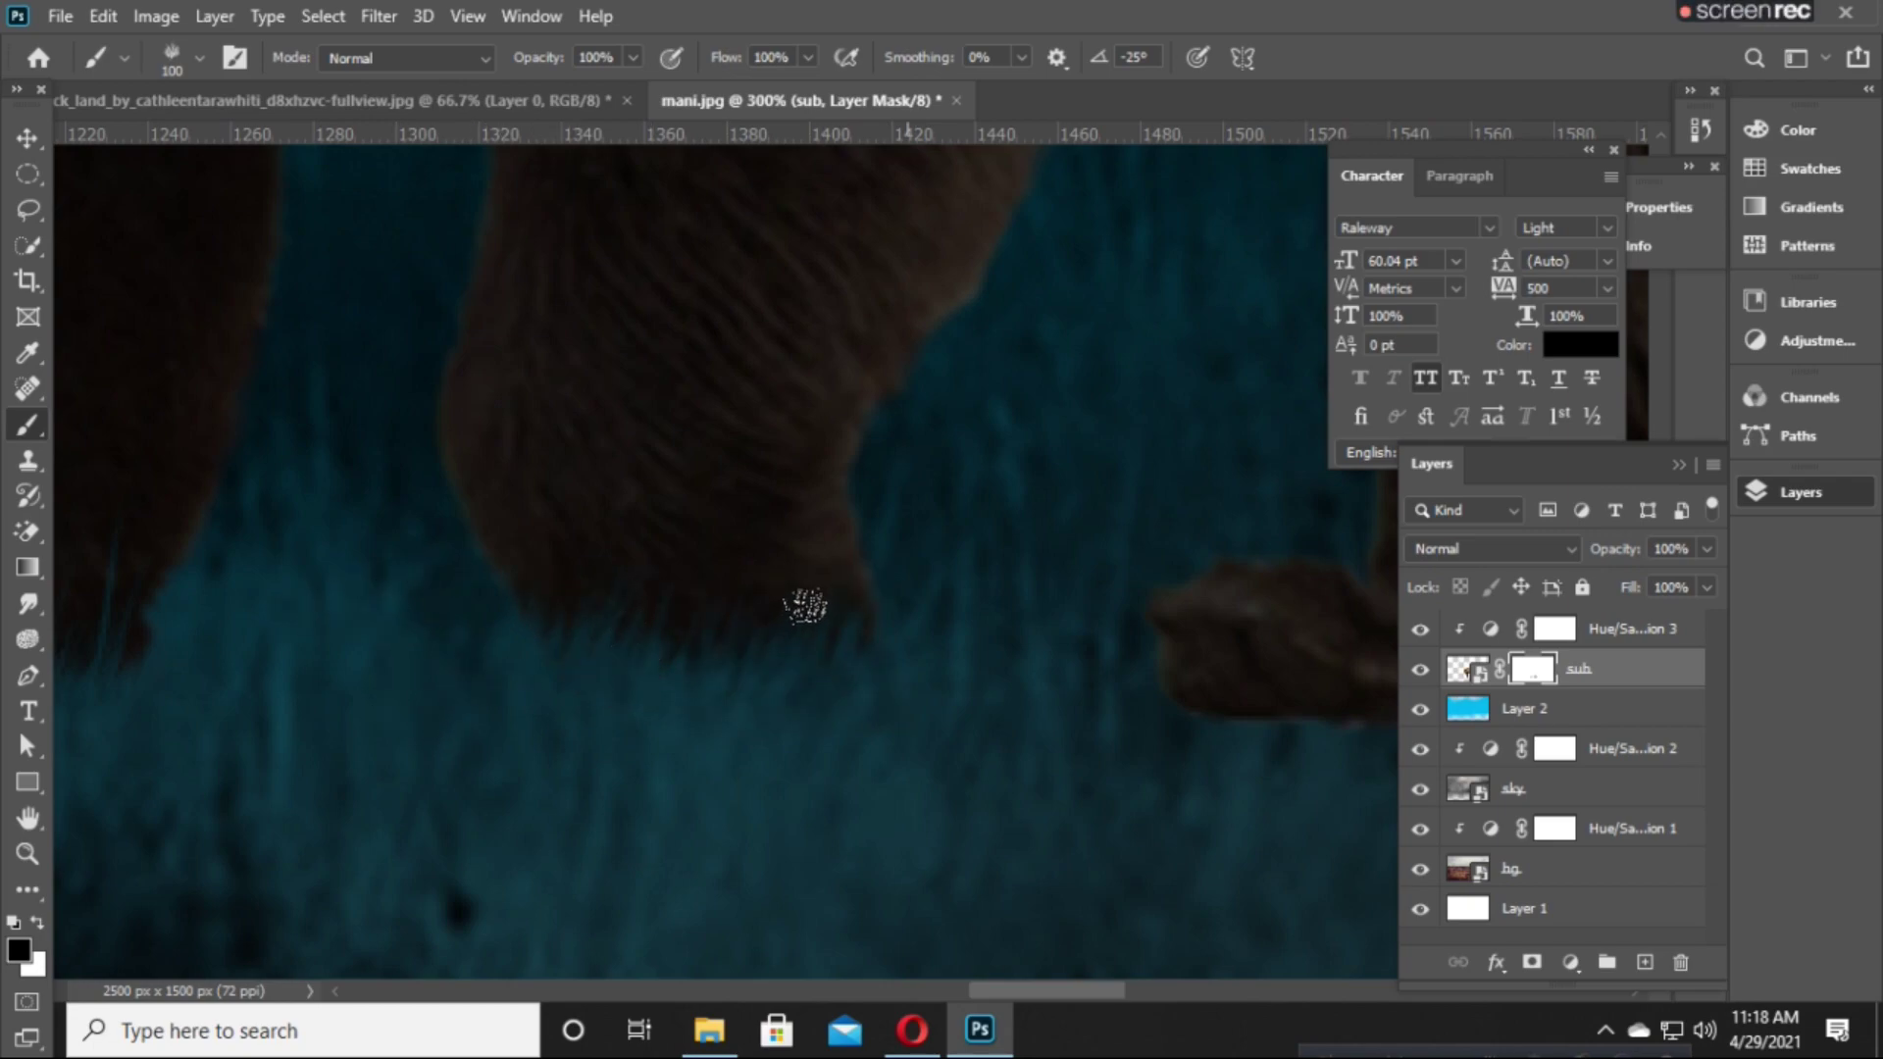
Hide the left paw and remaining leg bottoms behind grass blades.
left_click_drag(974, 765, 118, 647)
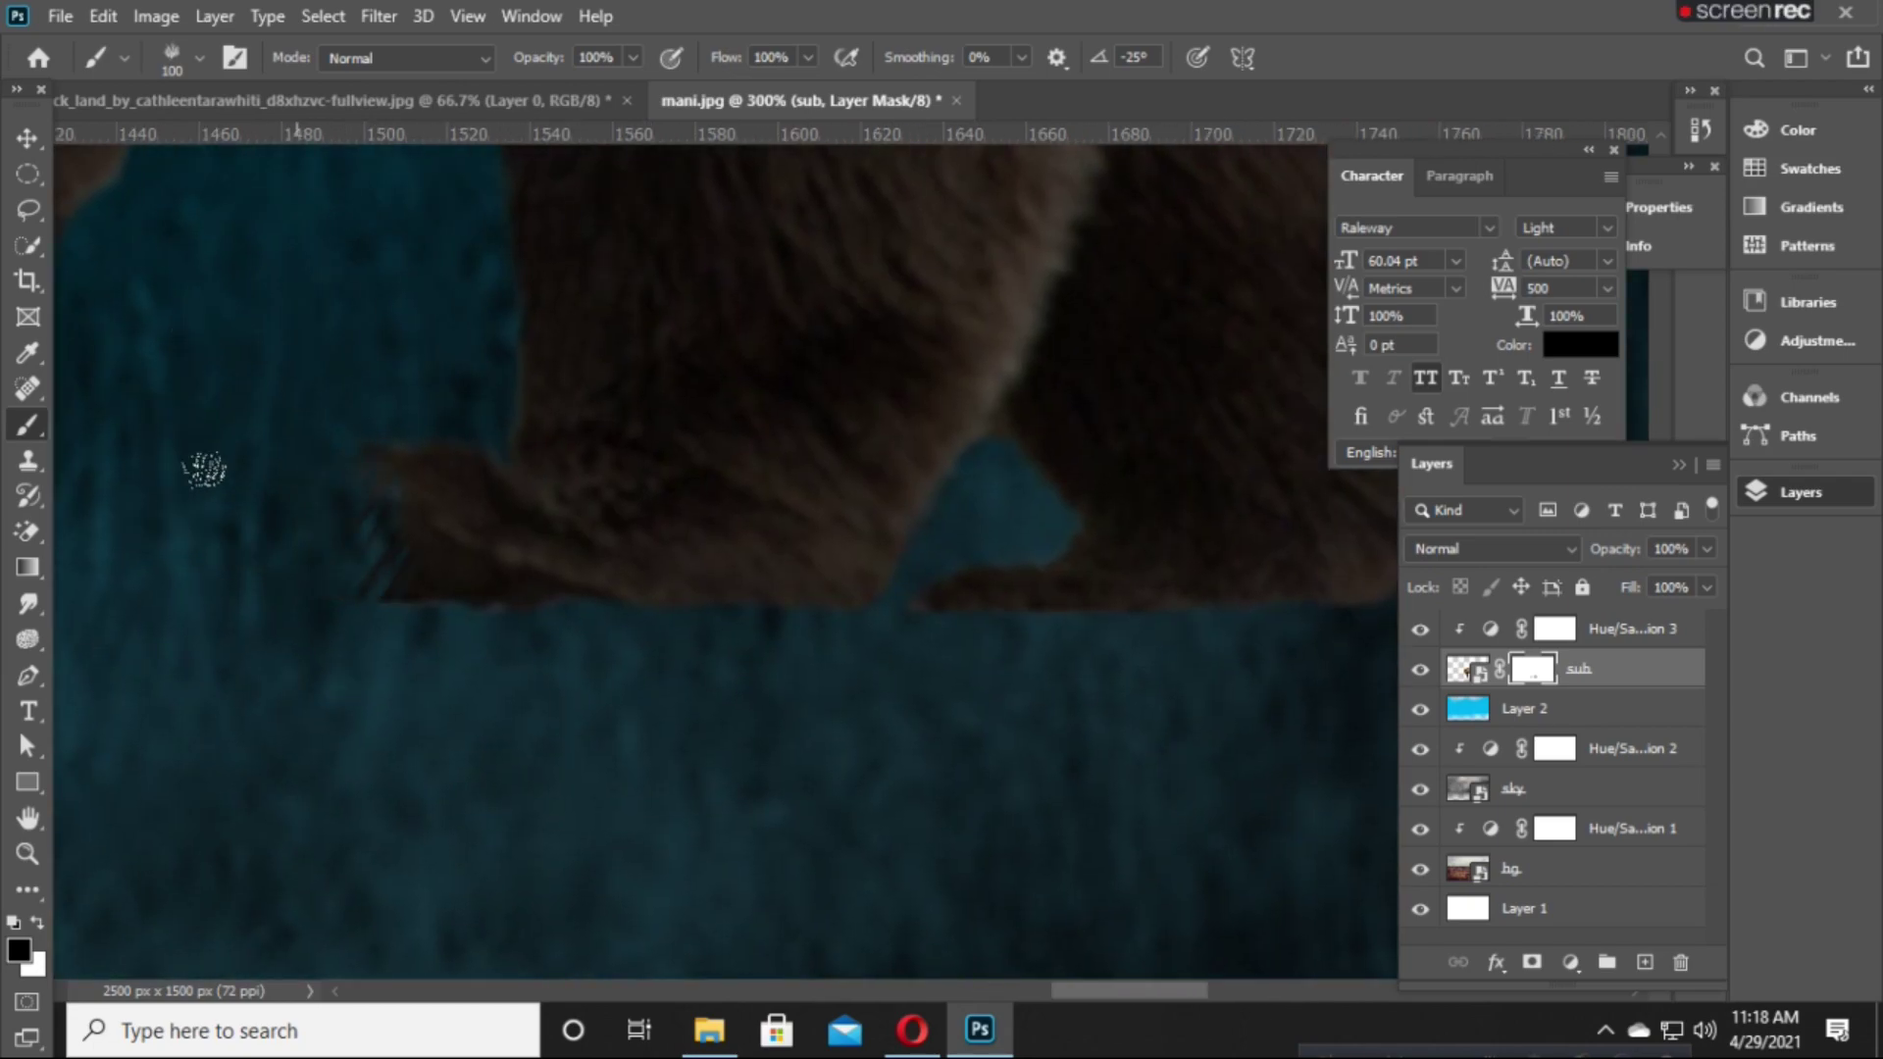
mouse_move(202, 466)
left_mouse_down()
mouse_move(349, 357)
mouse_move(438, 496)
mouse_move(526, 529)
mouse_move(780, 510)
left_mouse_up()
left_click_drag(840, 673, 450, 689)
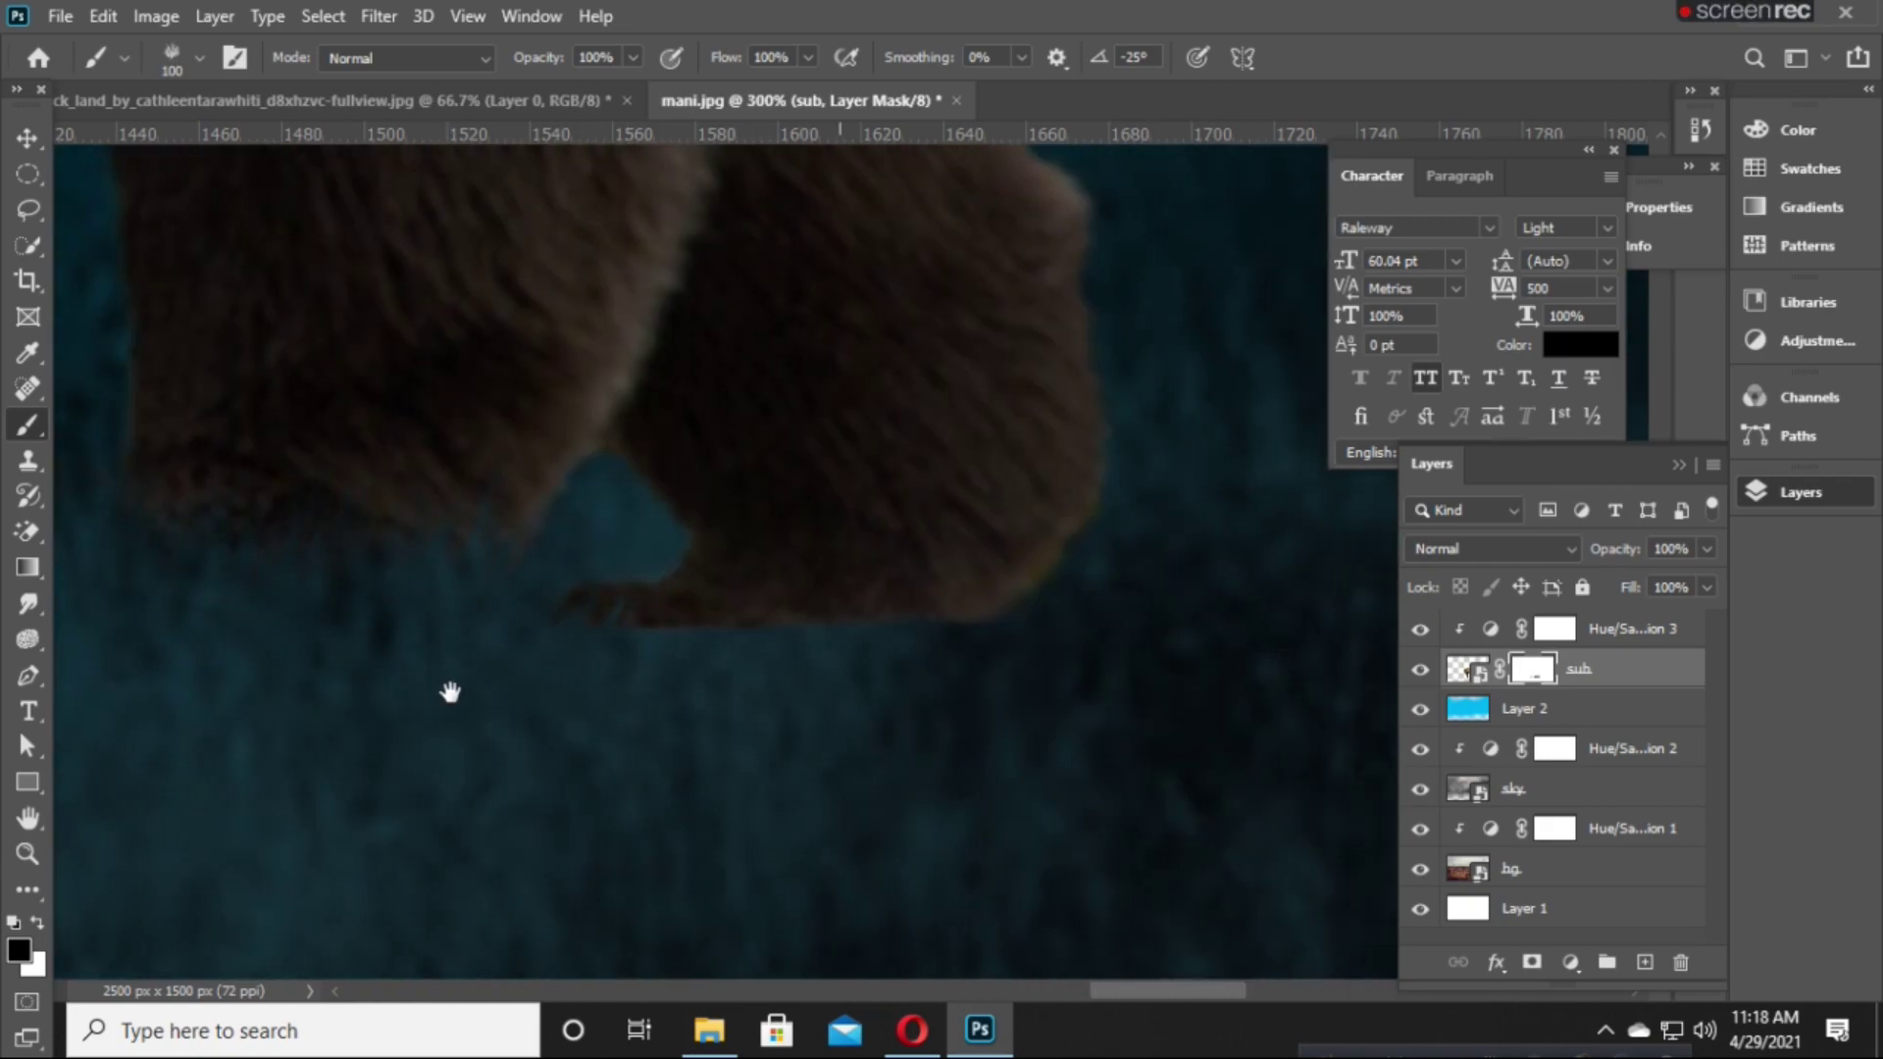
right_click(579, 476)
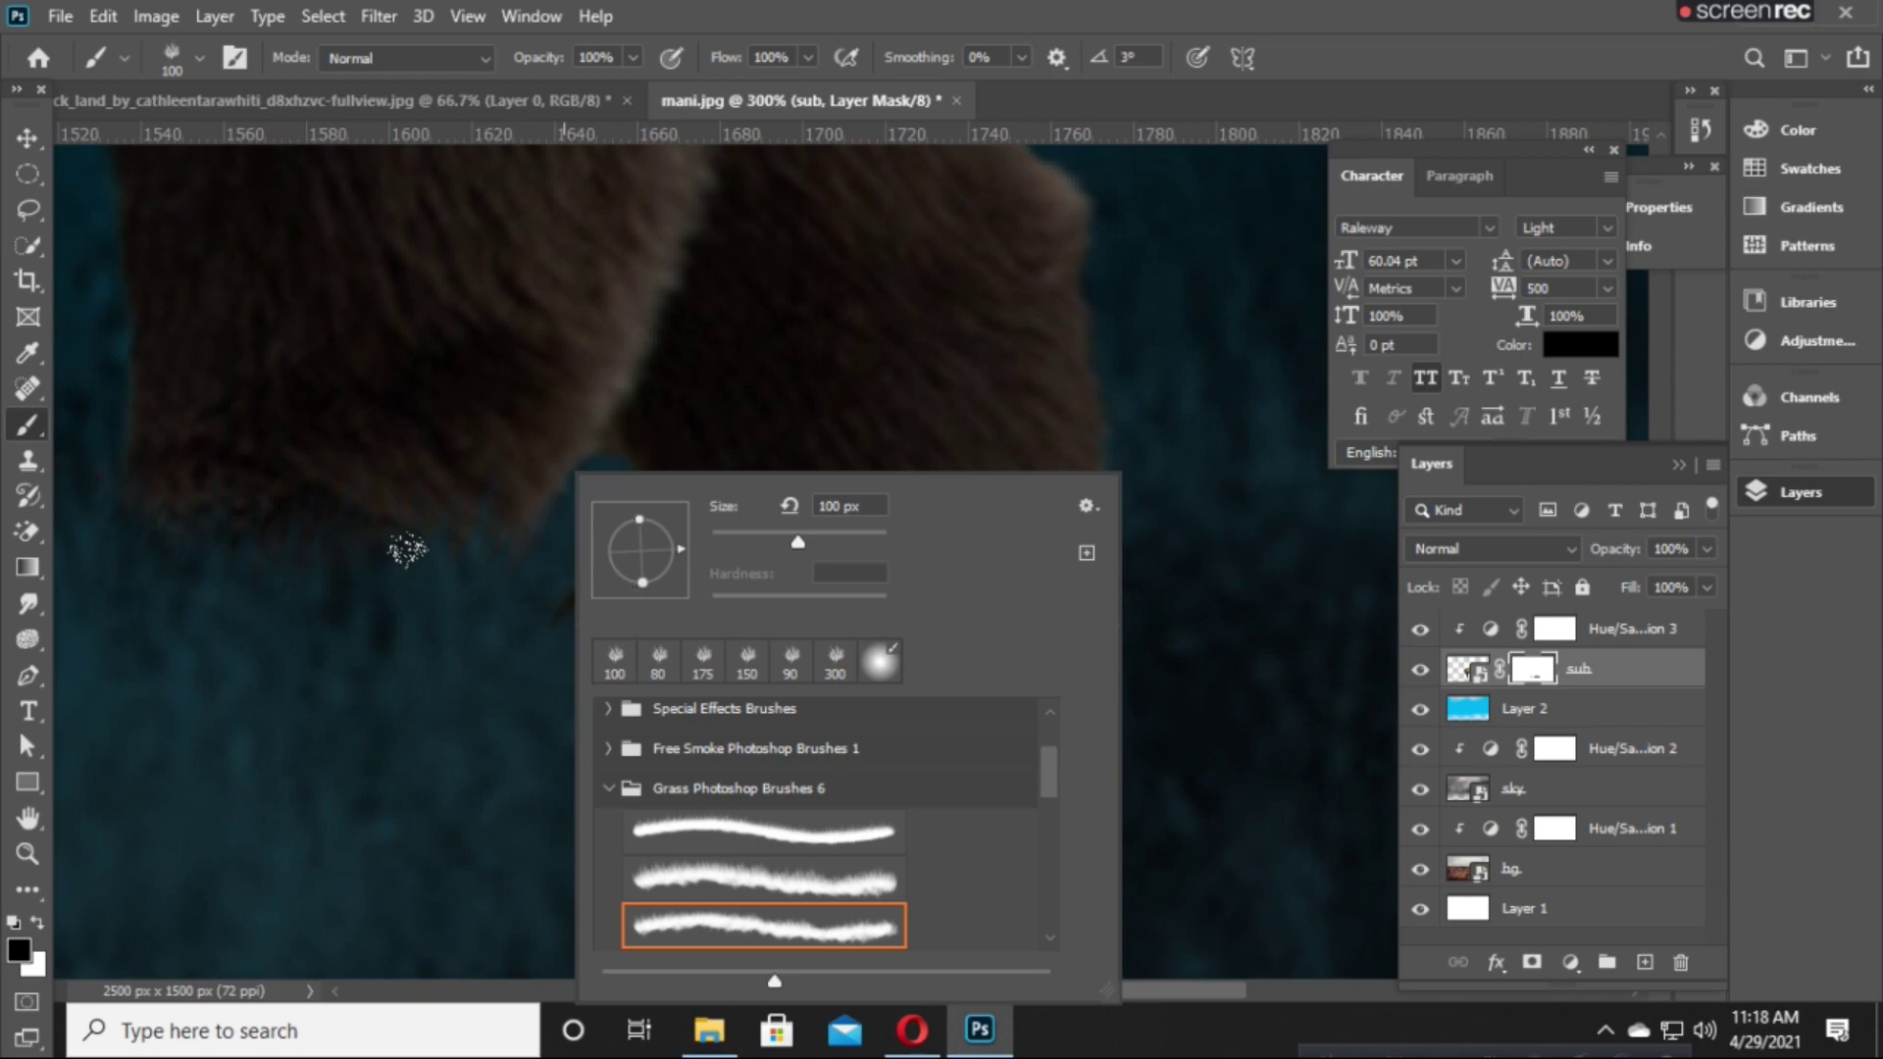
key("Return")
mouse_move(546, 526)
left_mouse_down()
mouse_move(863, 546)
mouse_move(998, 496)
mouse_move(807, 540)
left_mouse_up()
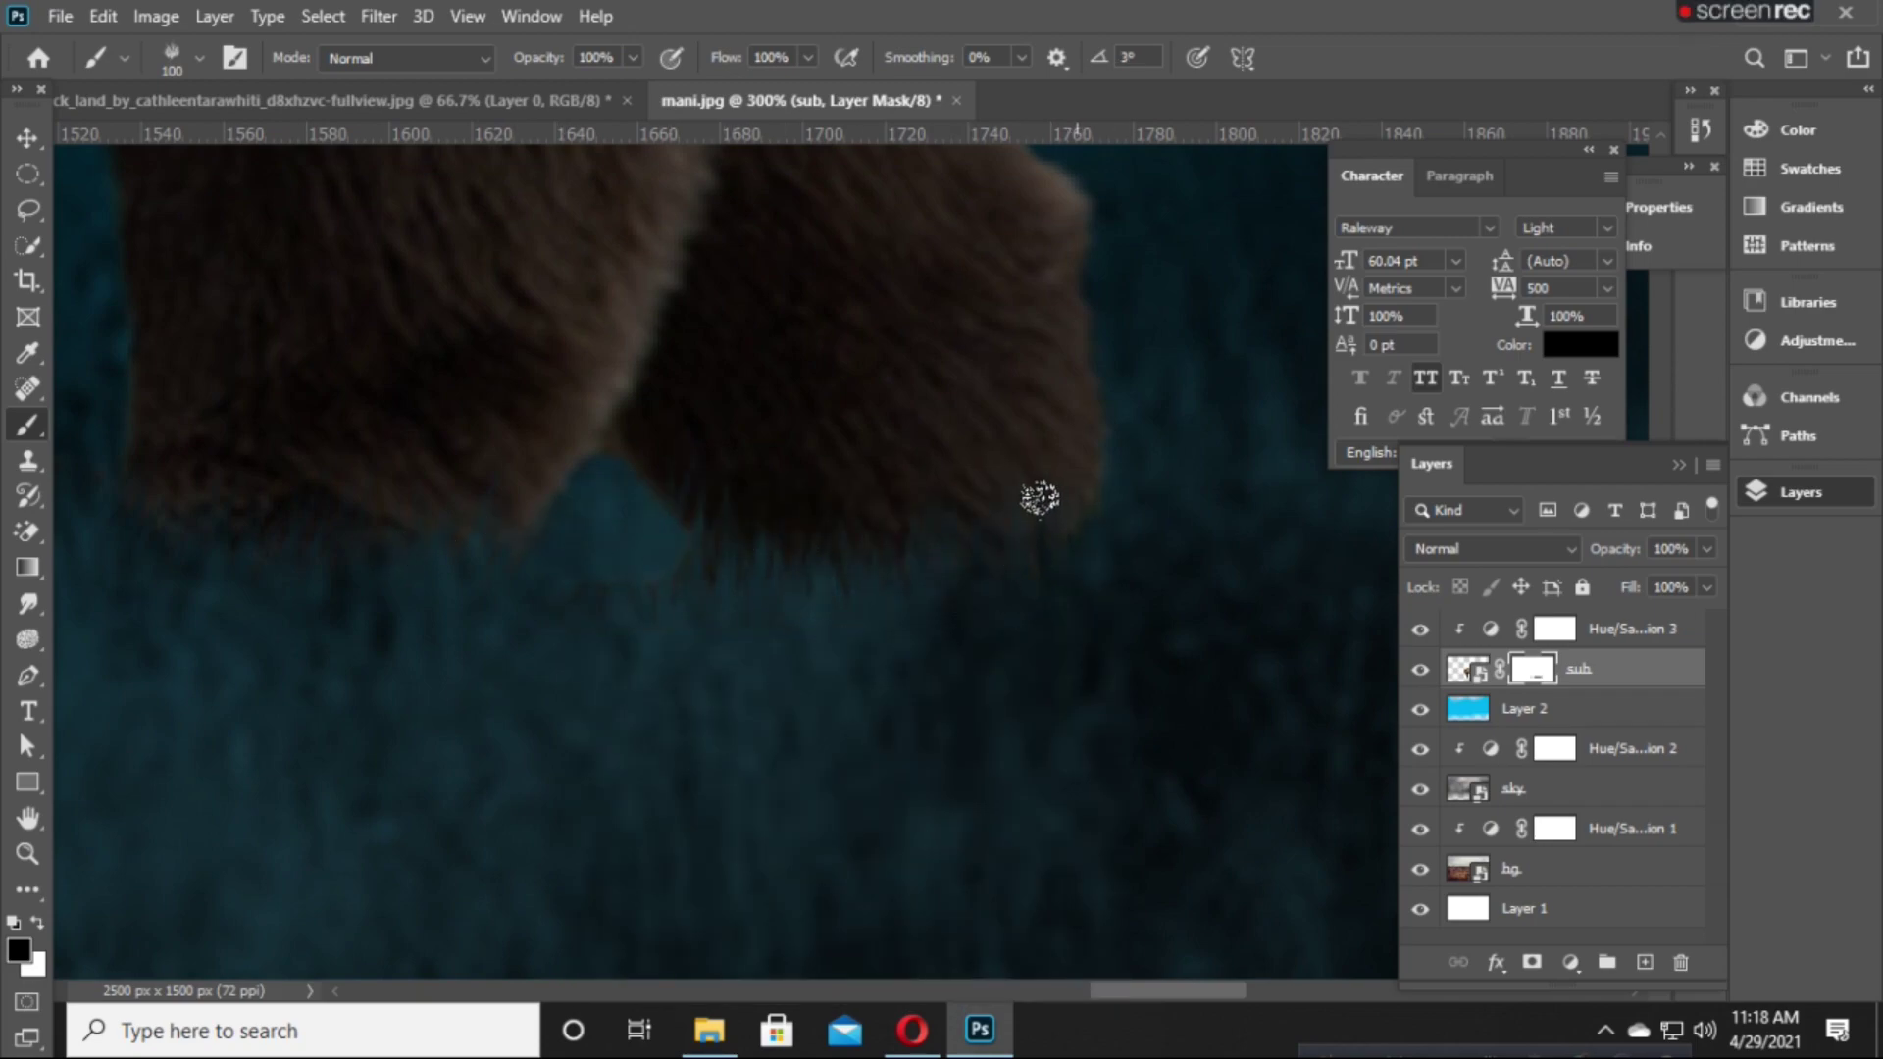
key("bracketright")
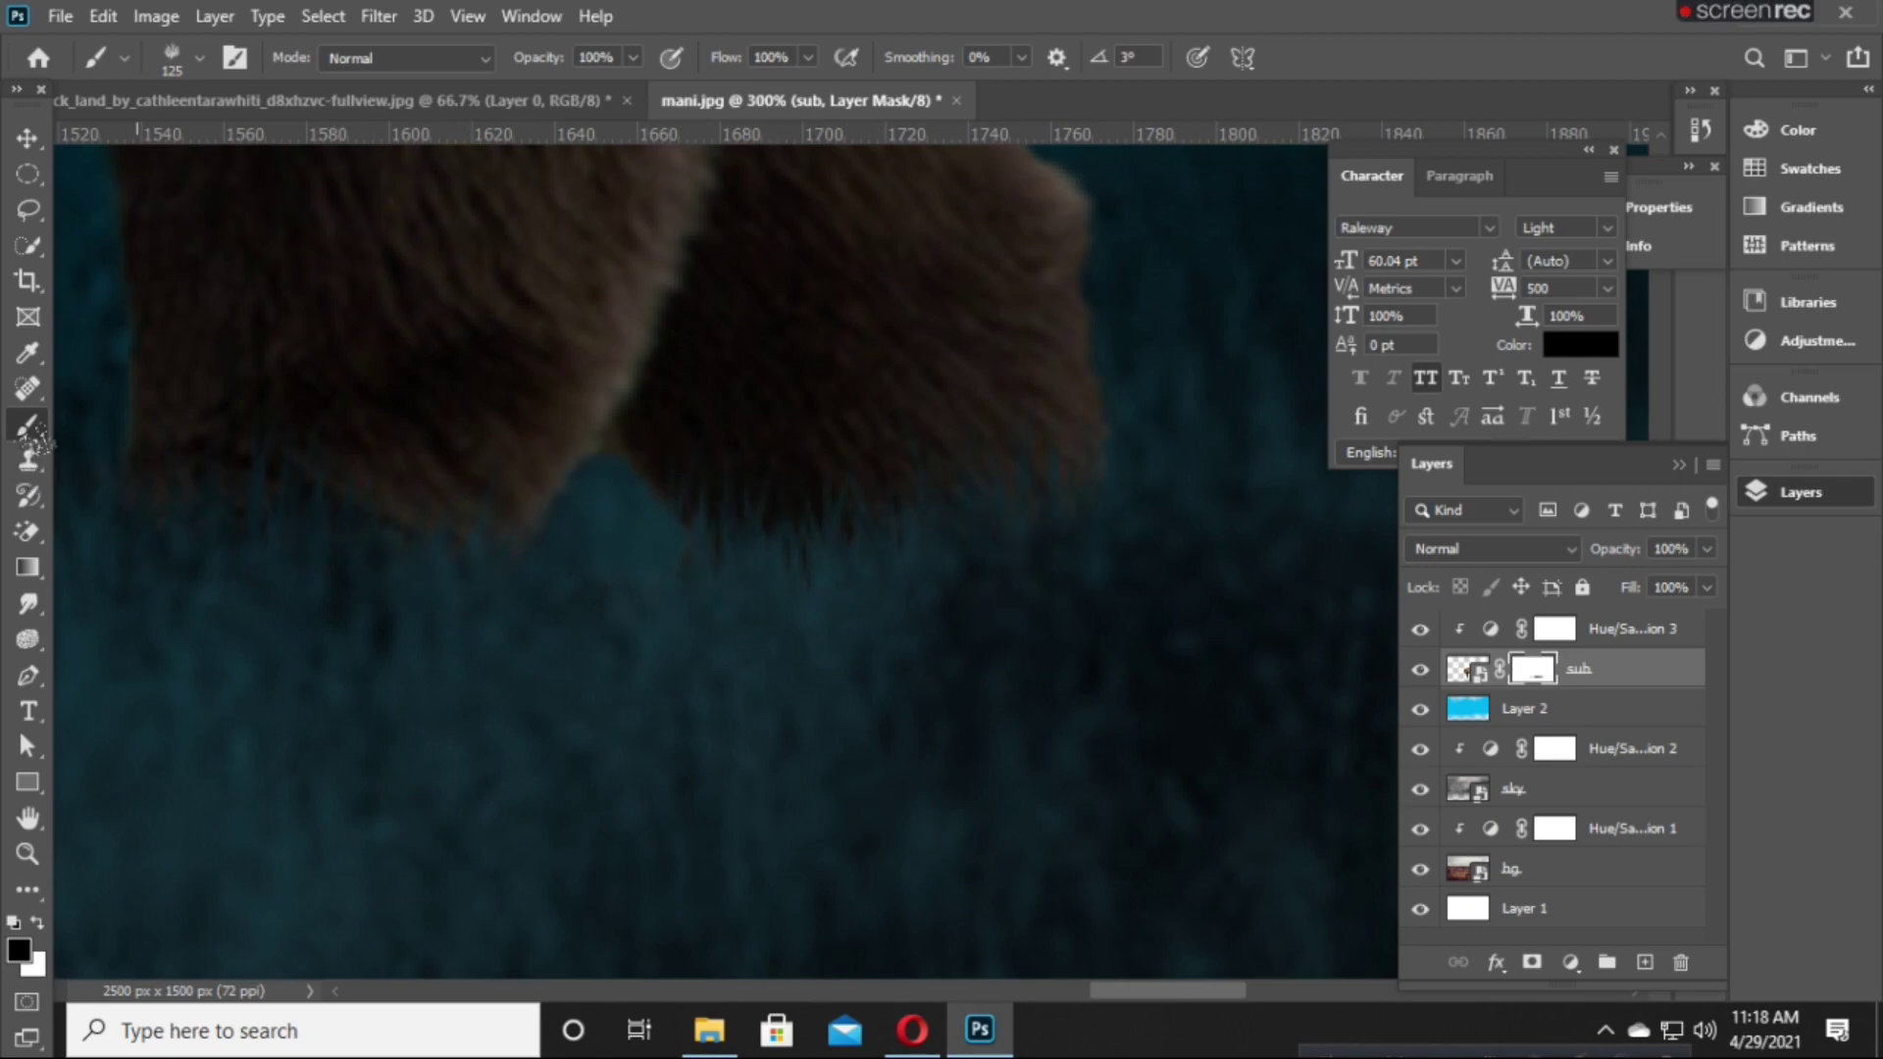
key("ctrl+0")
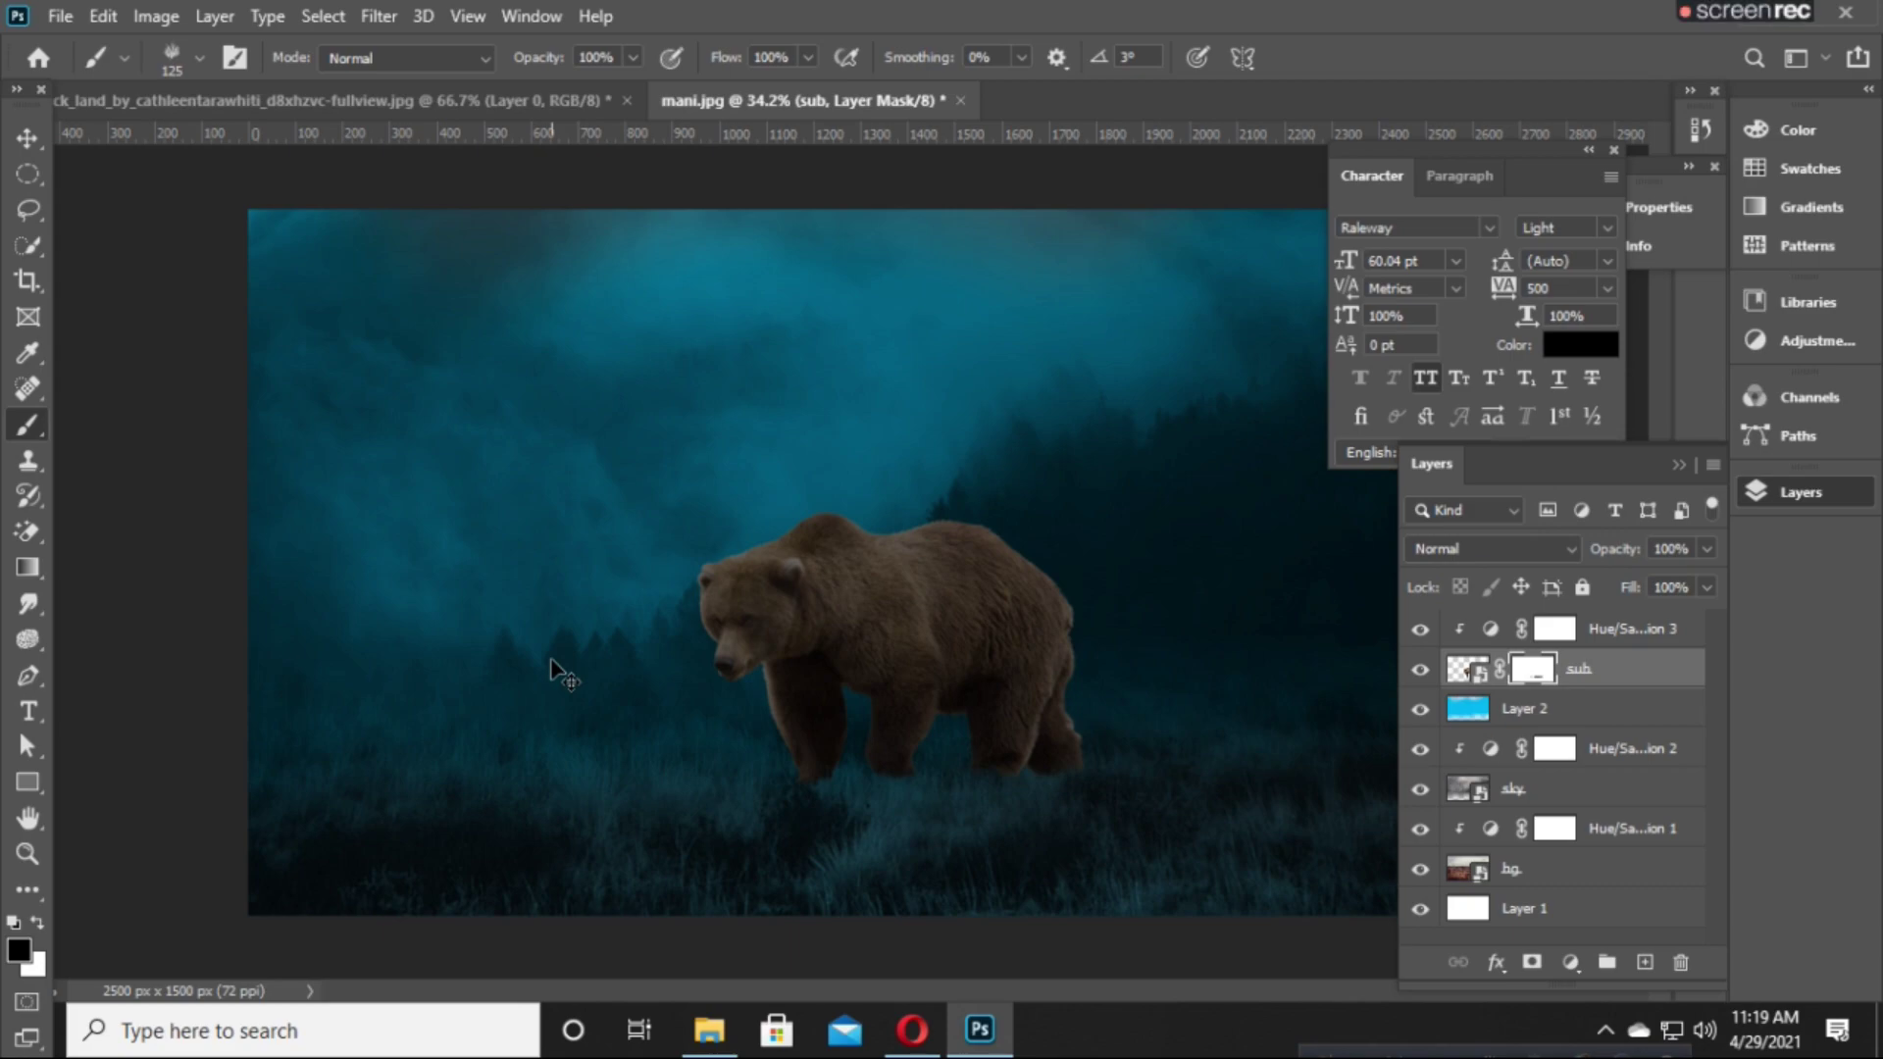
Darken the bear by dragging Hue/Saturation 3 Lightness from -61 to -72.
key("ctrl+minus")
key("ctrl+plus")
key("ctrl+plus")
key("ctrl+plus")
key("ctrl+plus")
key("ctrl+plus")
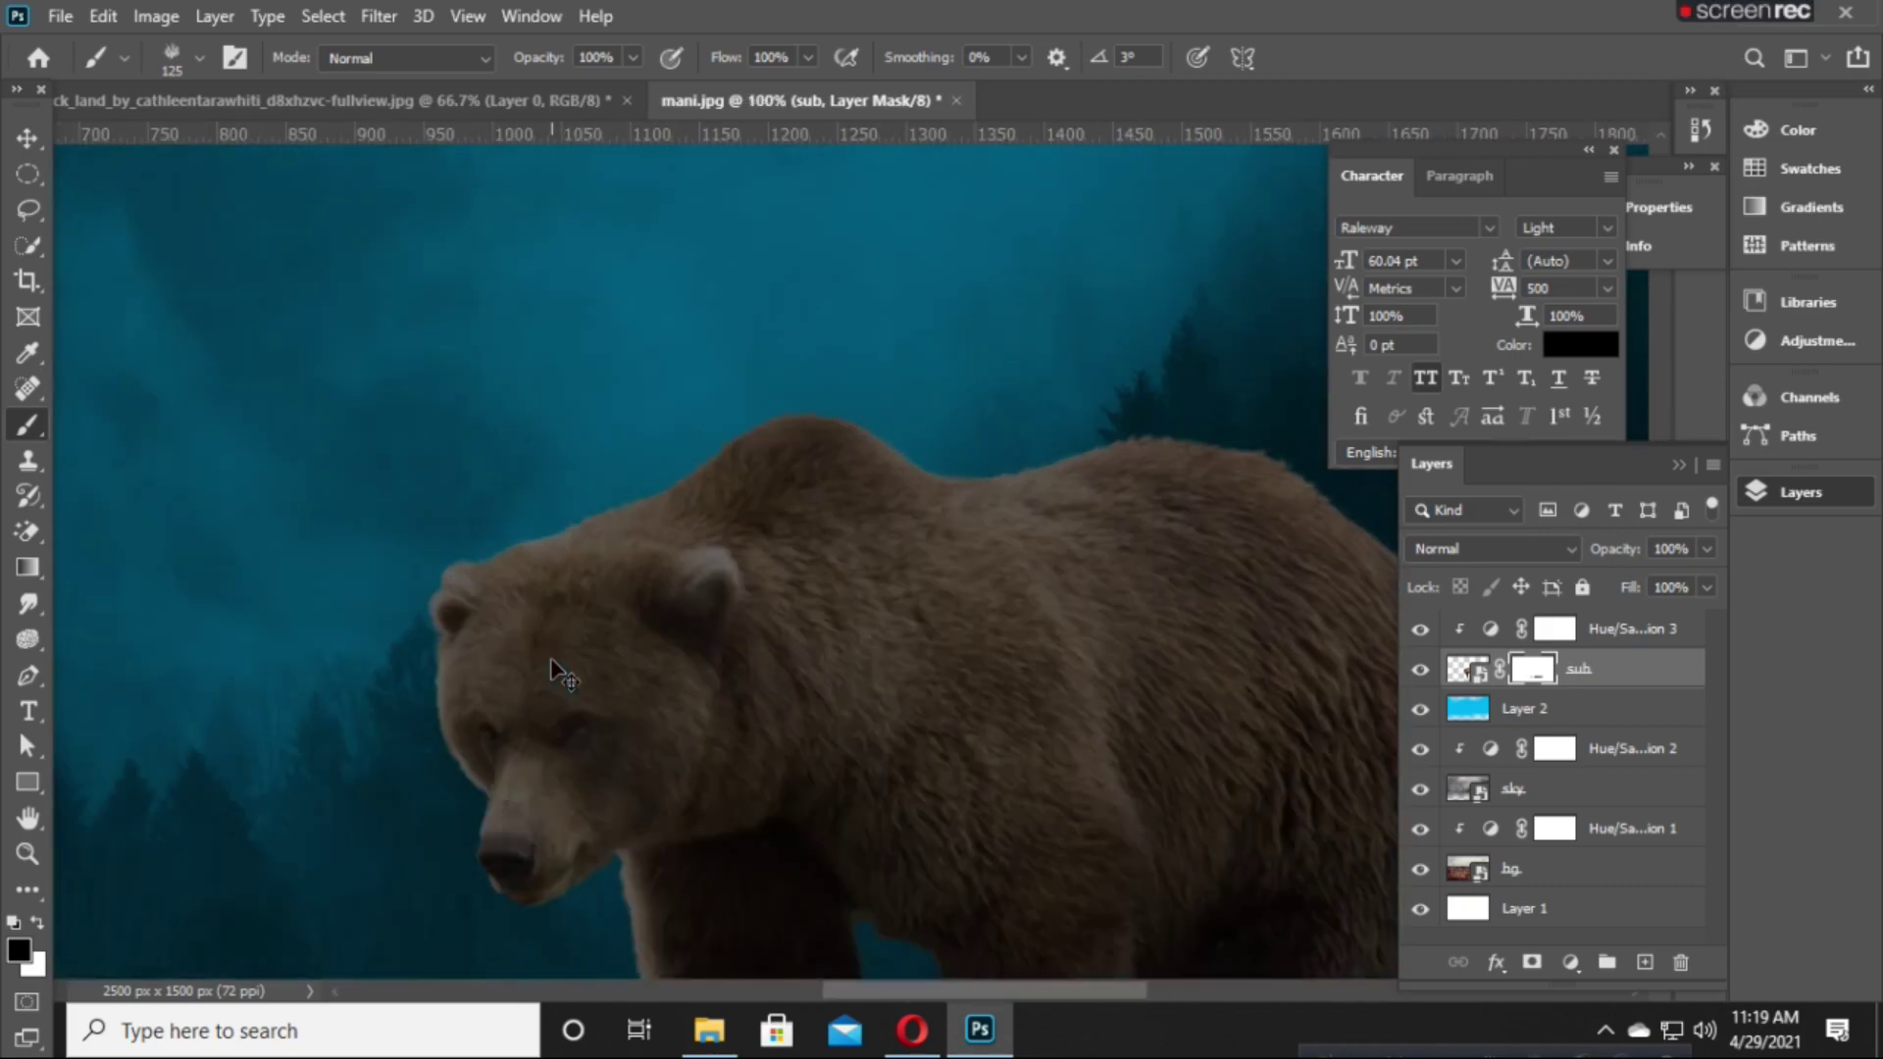
left_click_drag(546, 650, 129, 149)
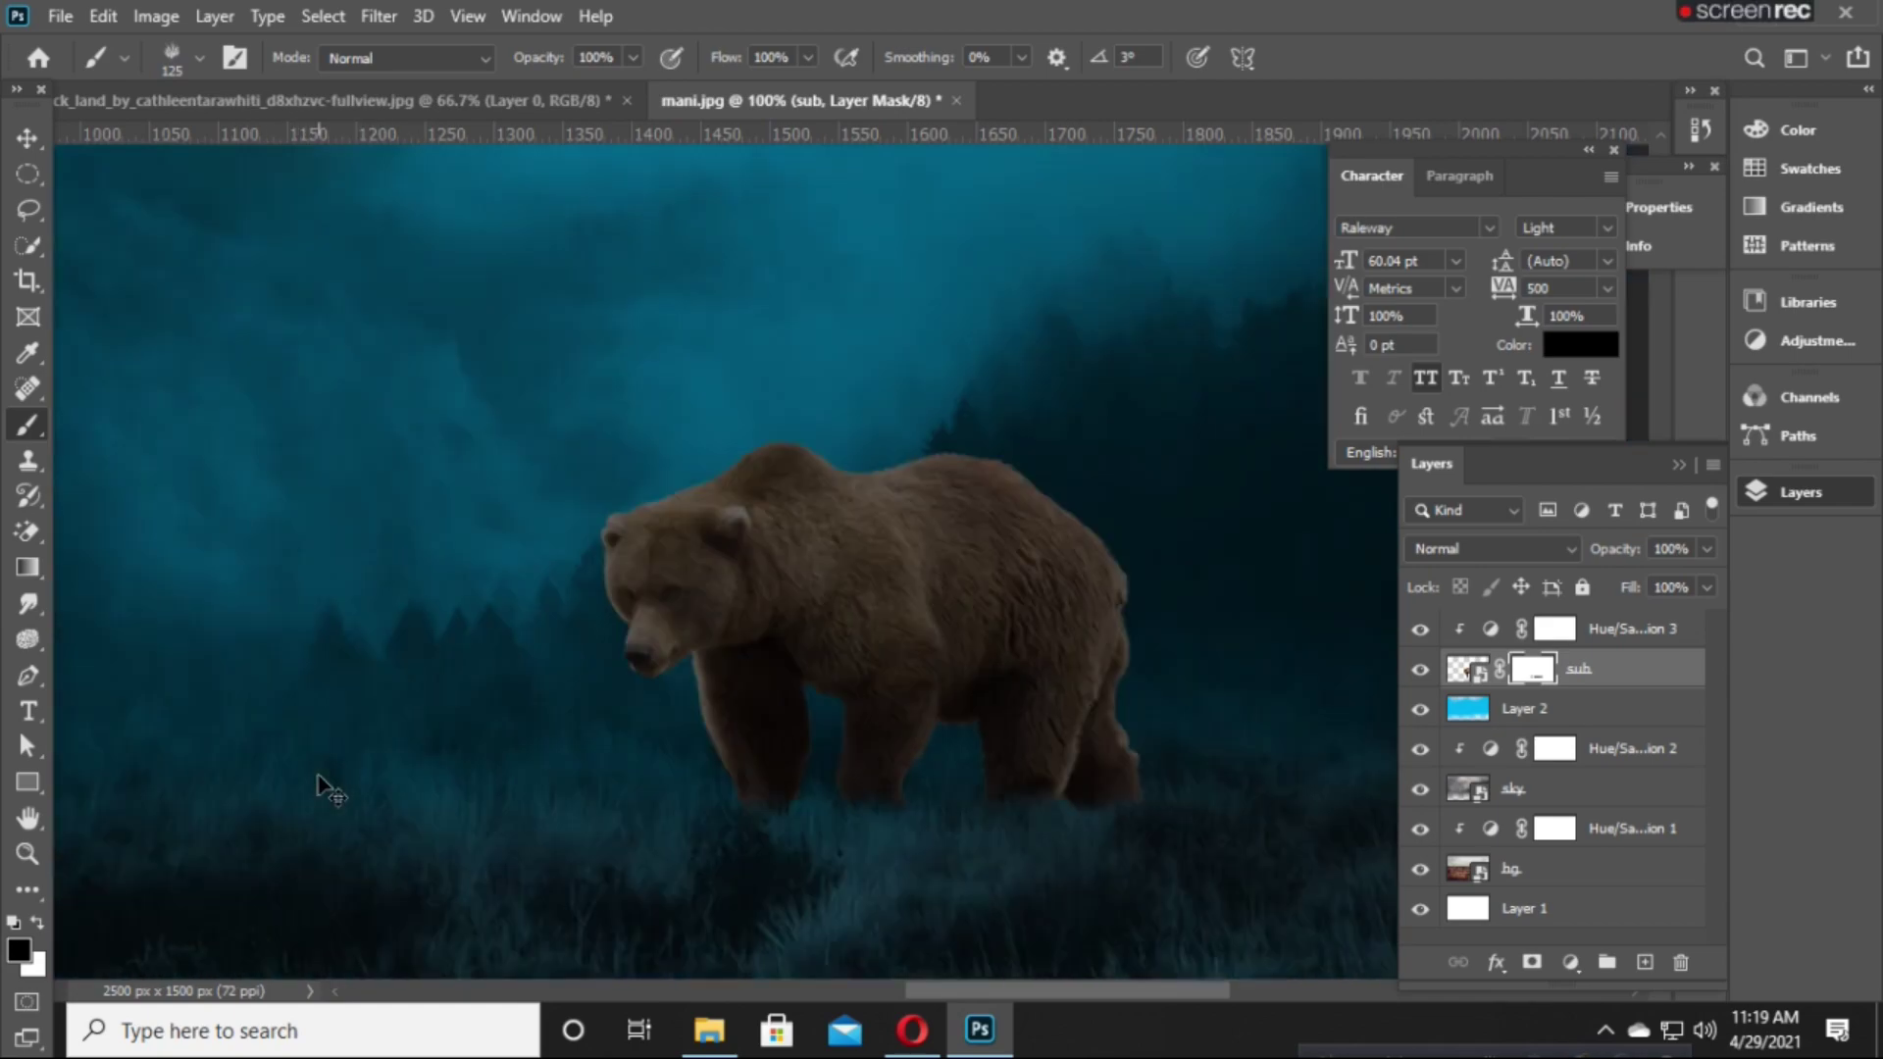
key("ctrl+0")
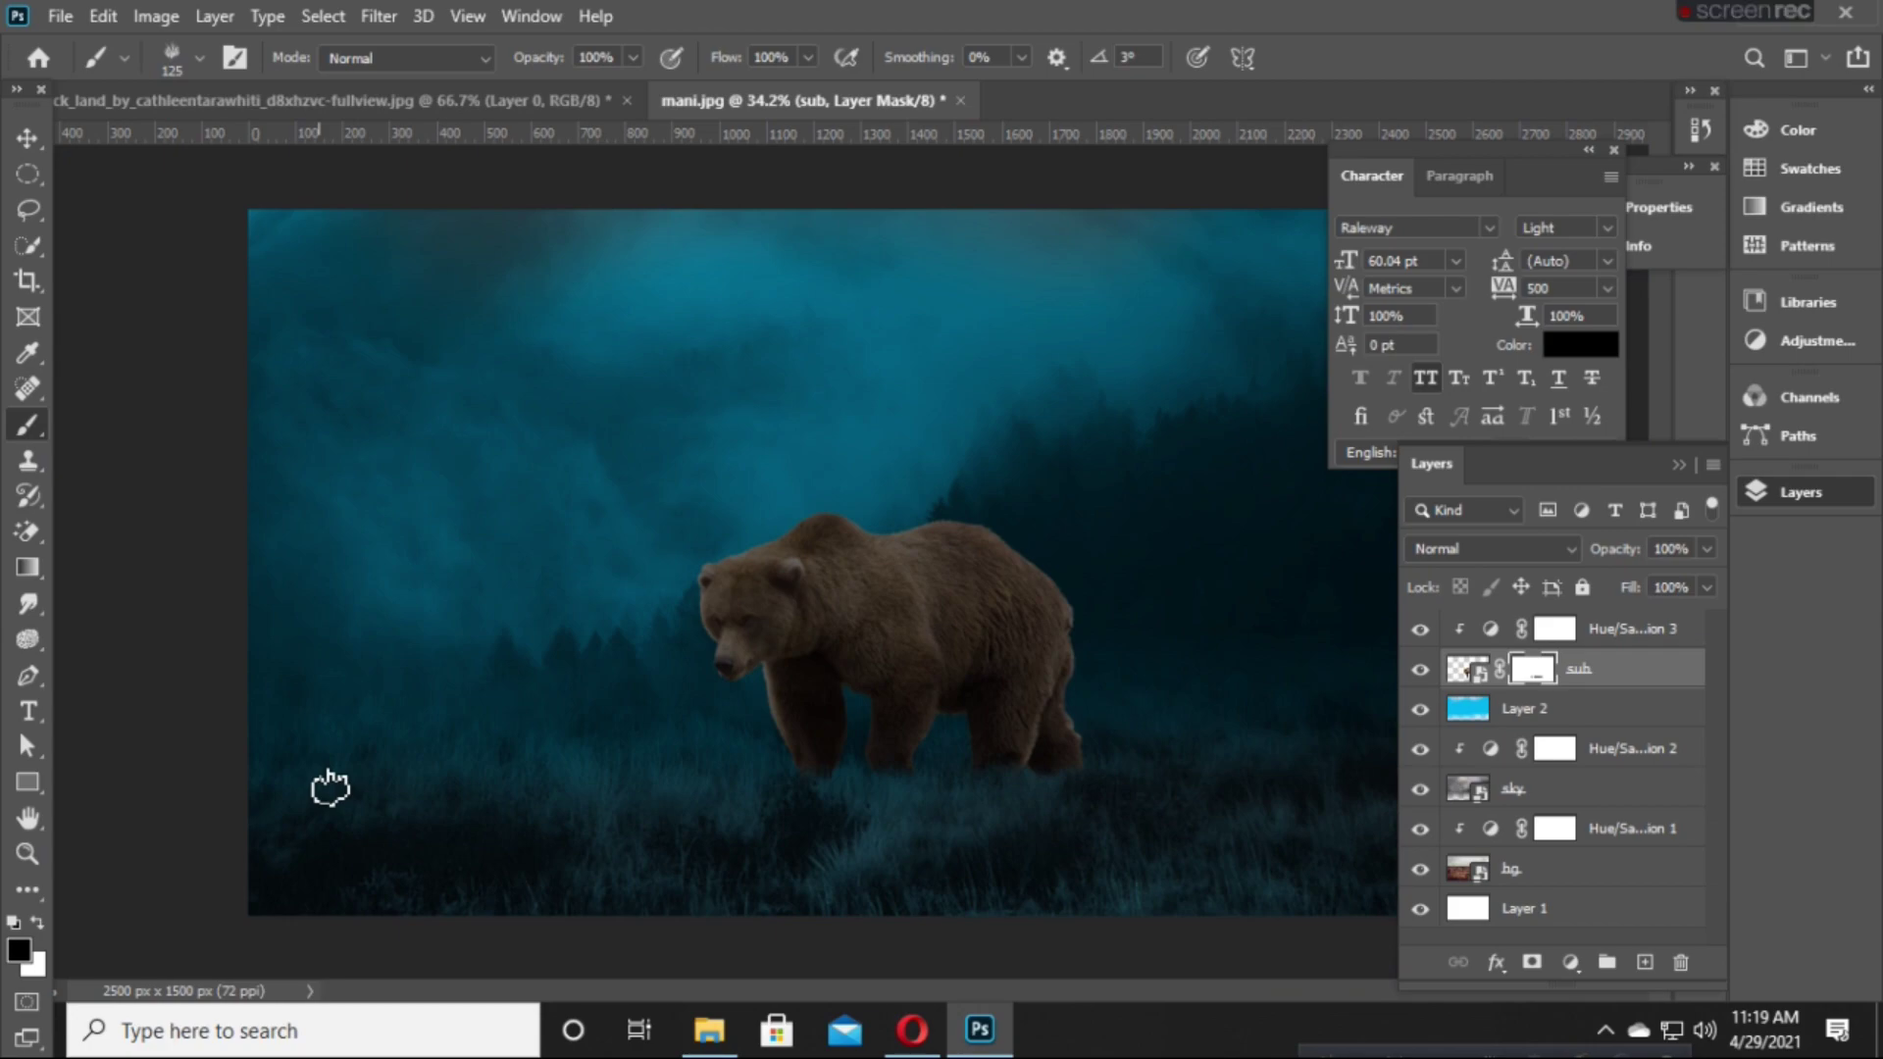
double_click(1485, 628)
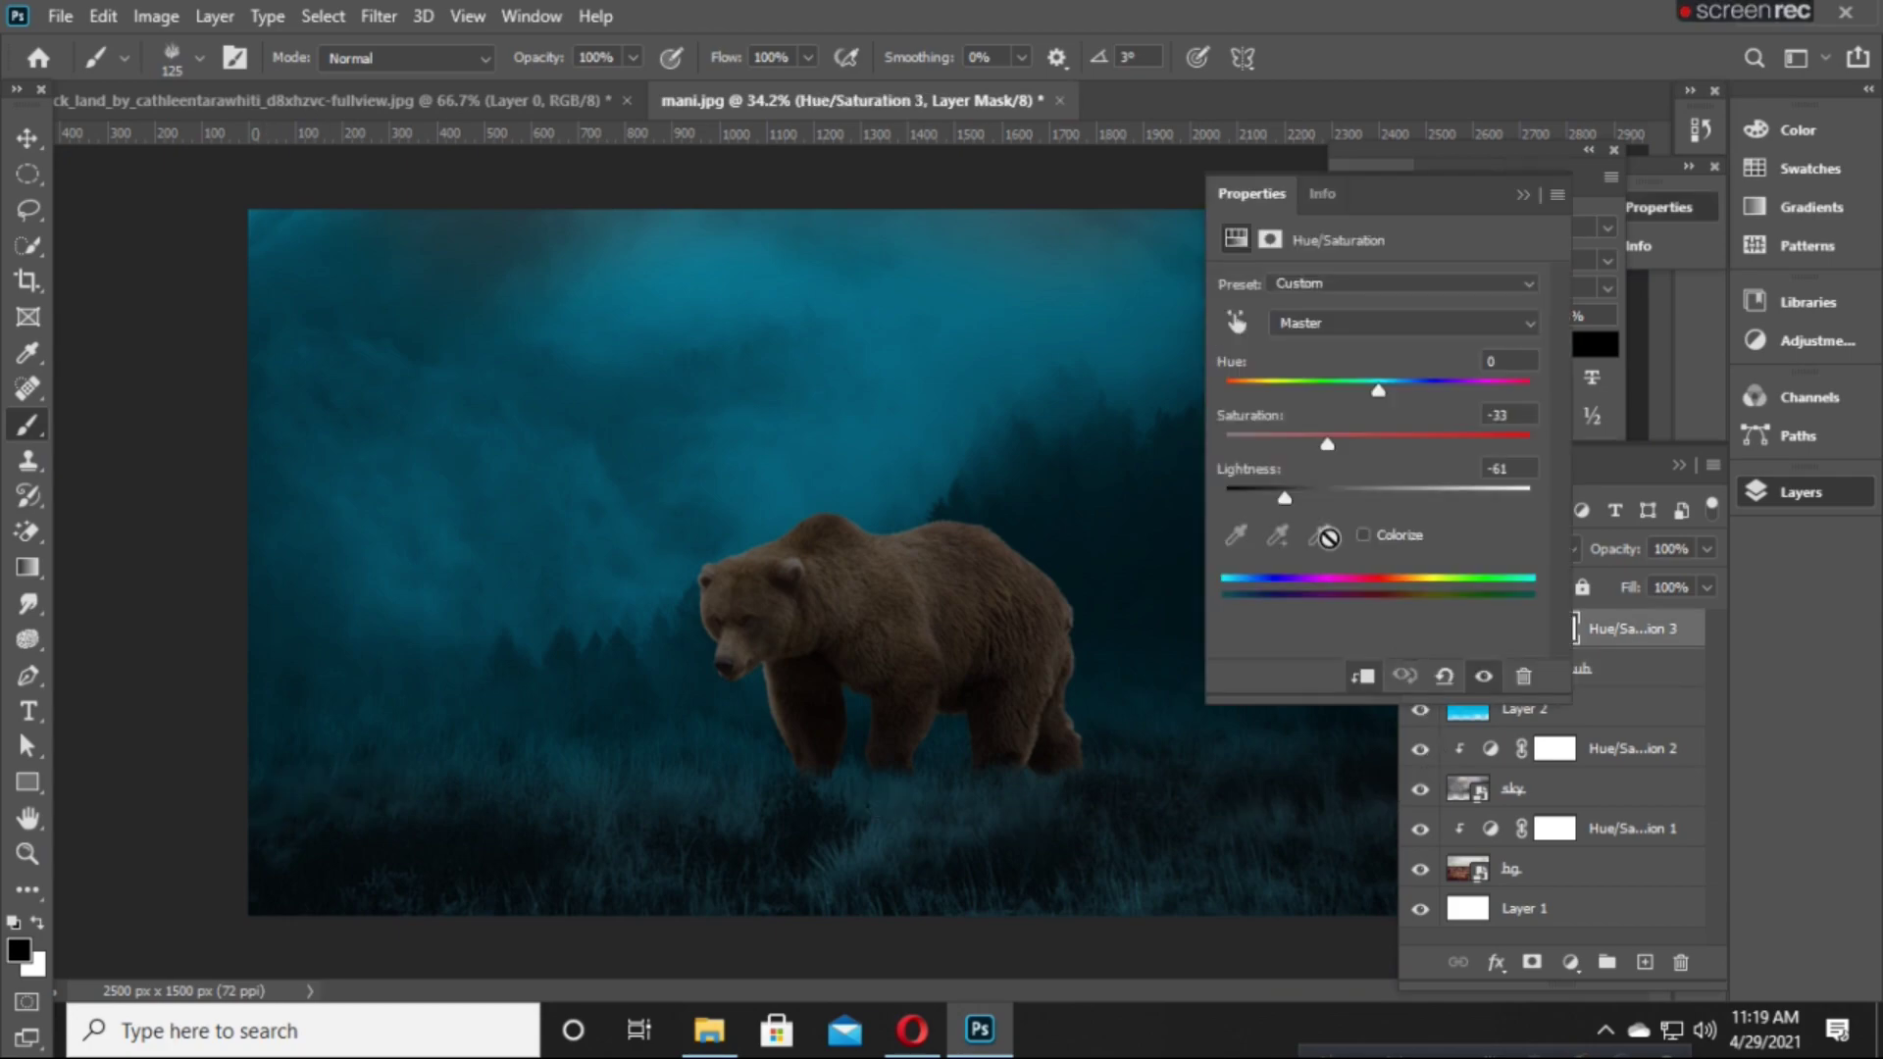
left_click_drag(1281, 493, 1268, 518)
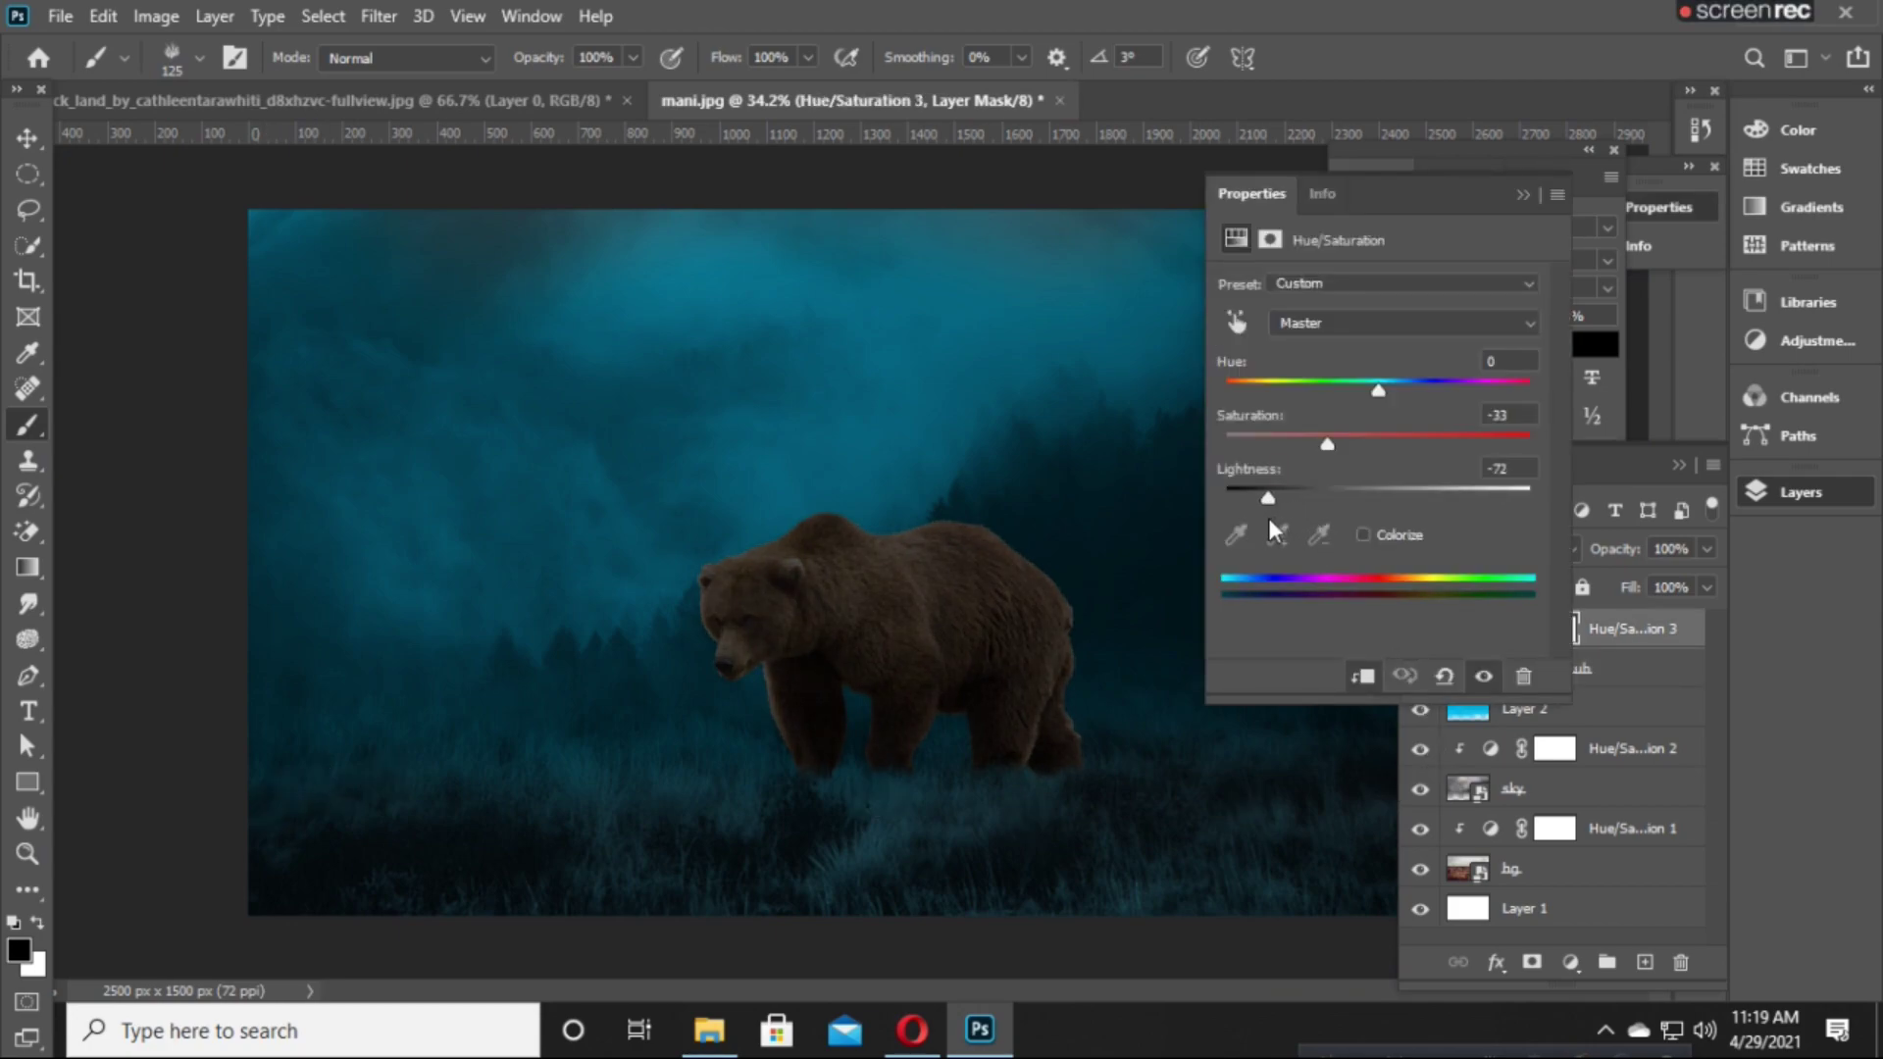
left_click(1602, 638)
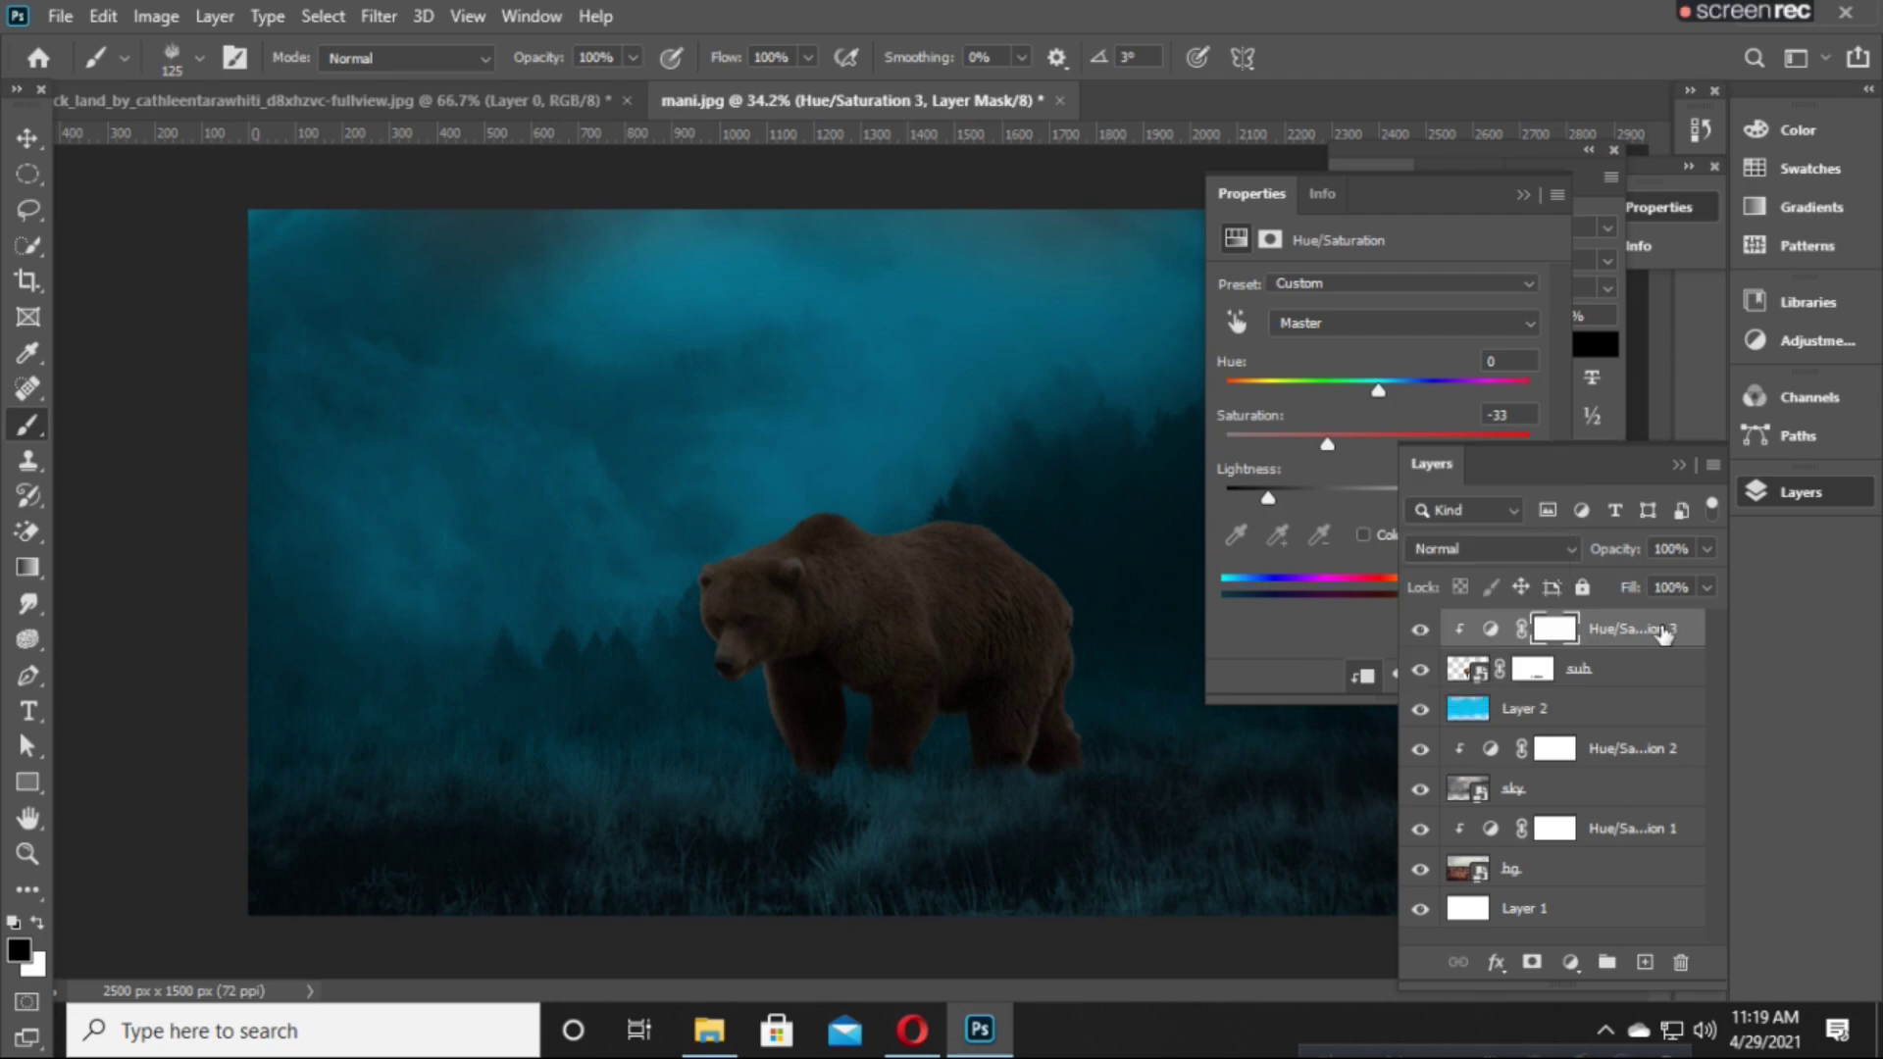
left_click(1490, 629)
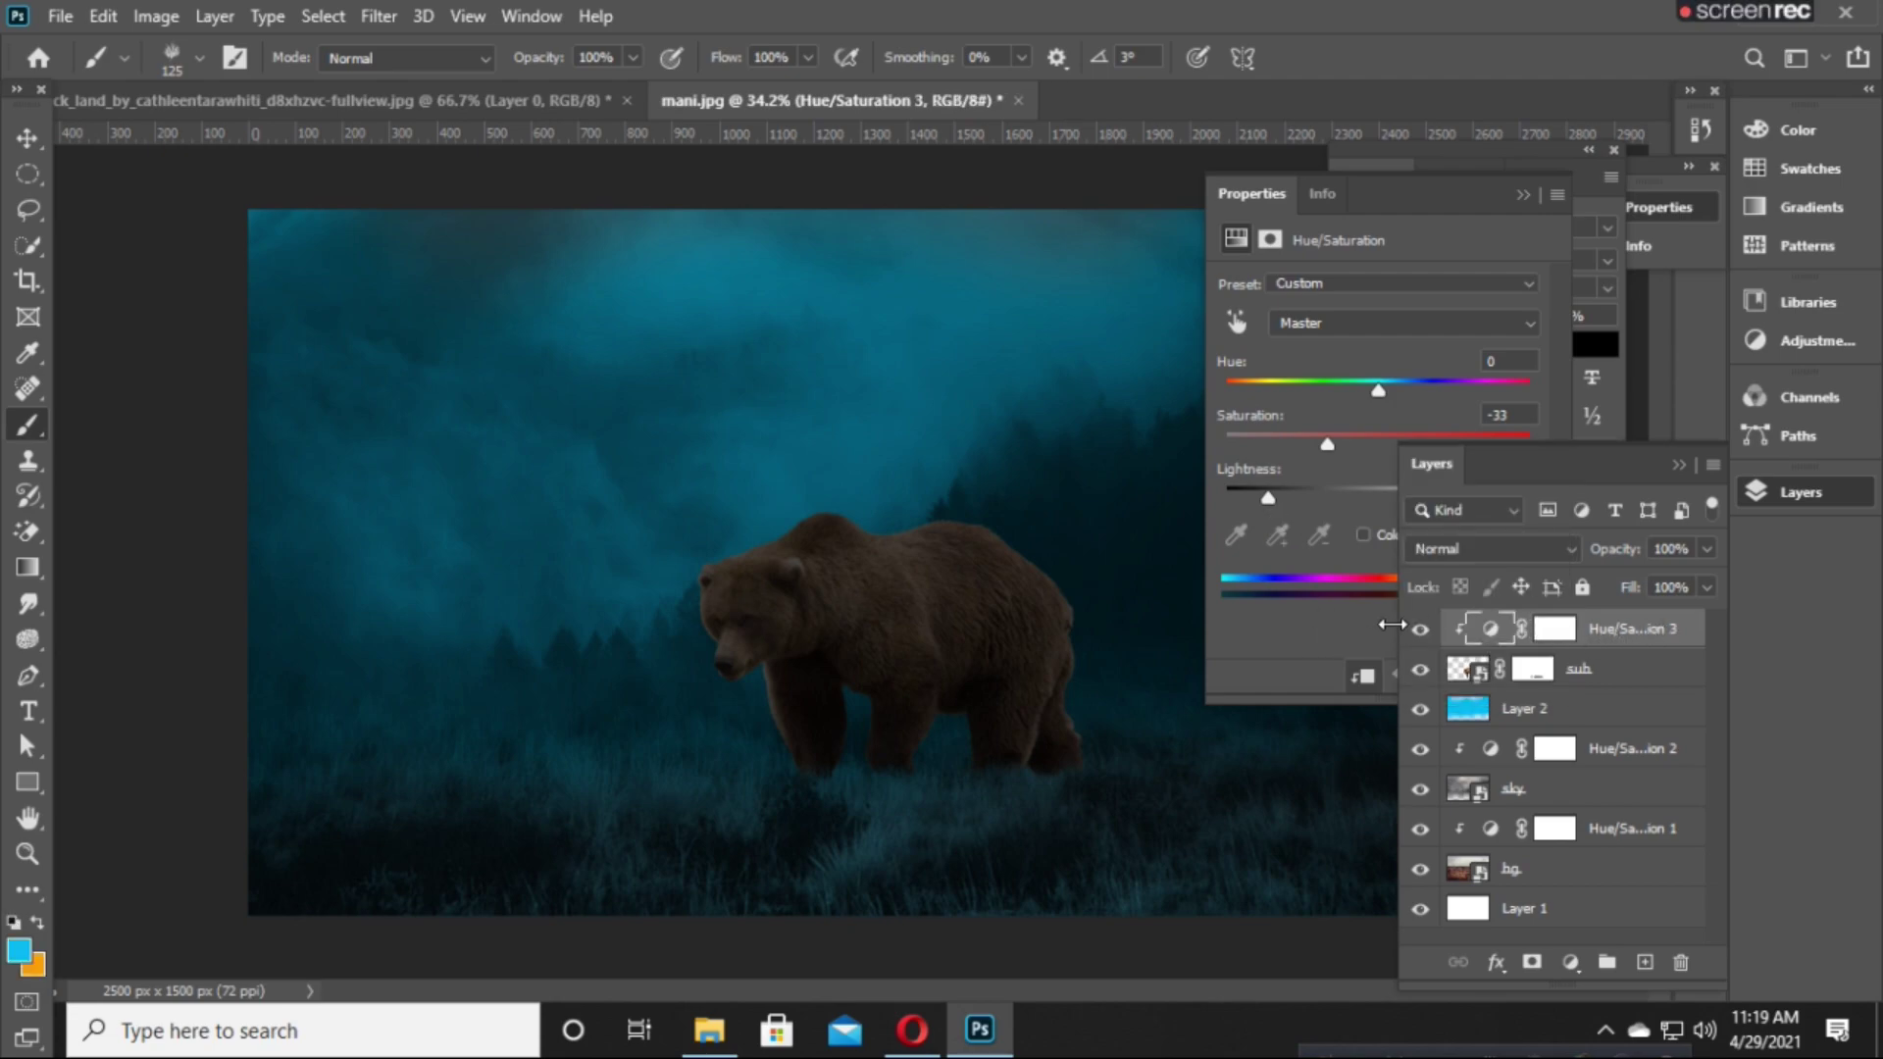
left_click(24, 139)
key("ctrl+minus")
key("ctrl+minus")
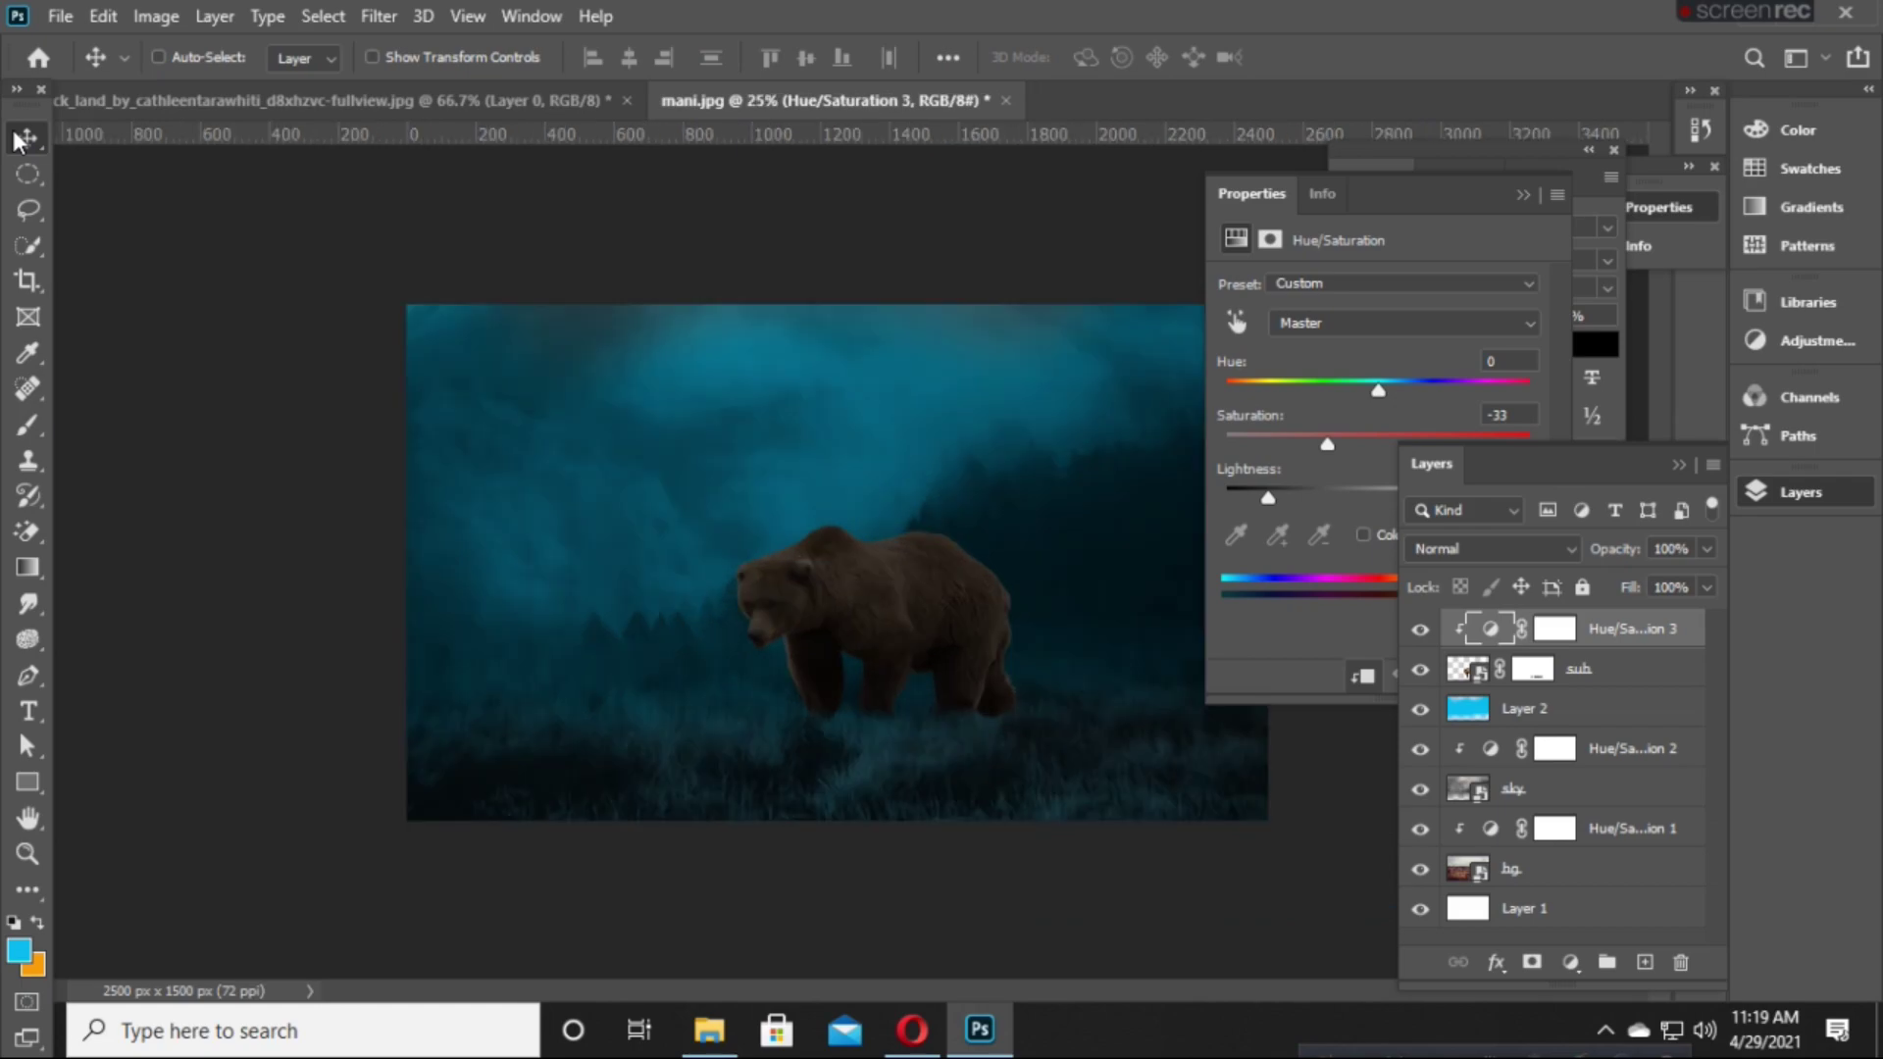
key("ctrl+plus")
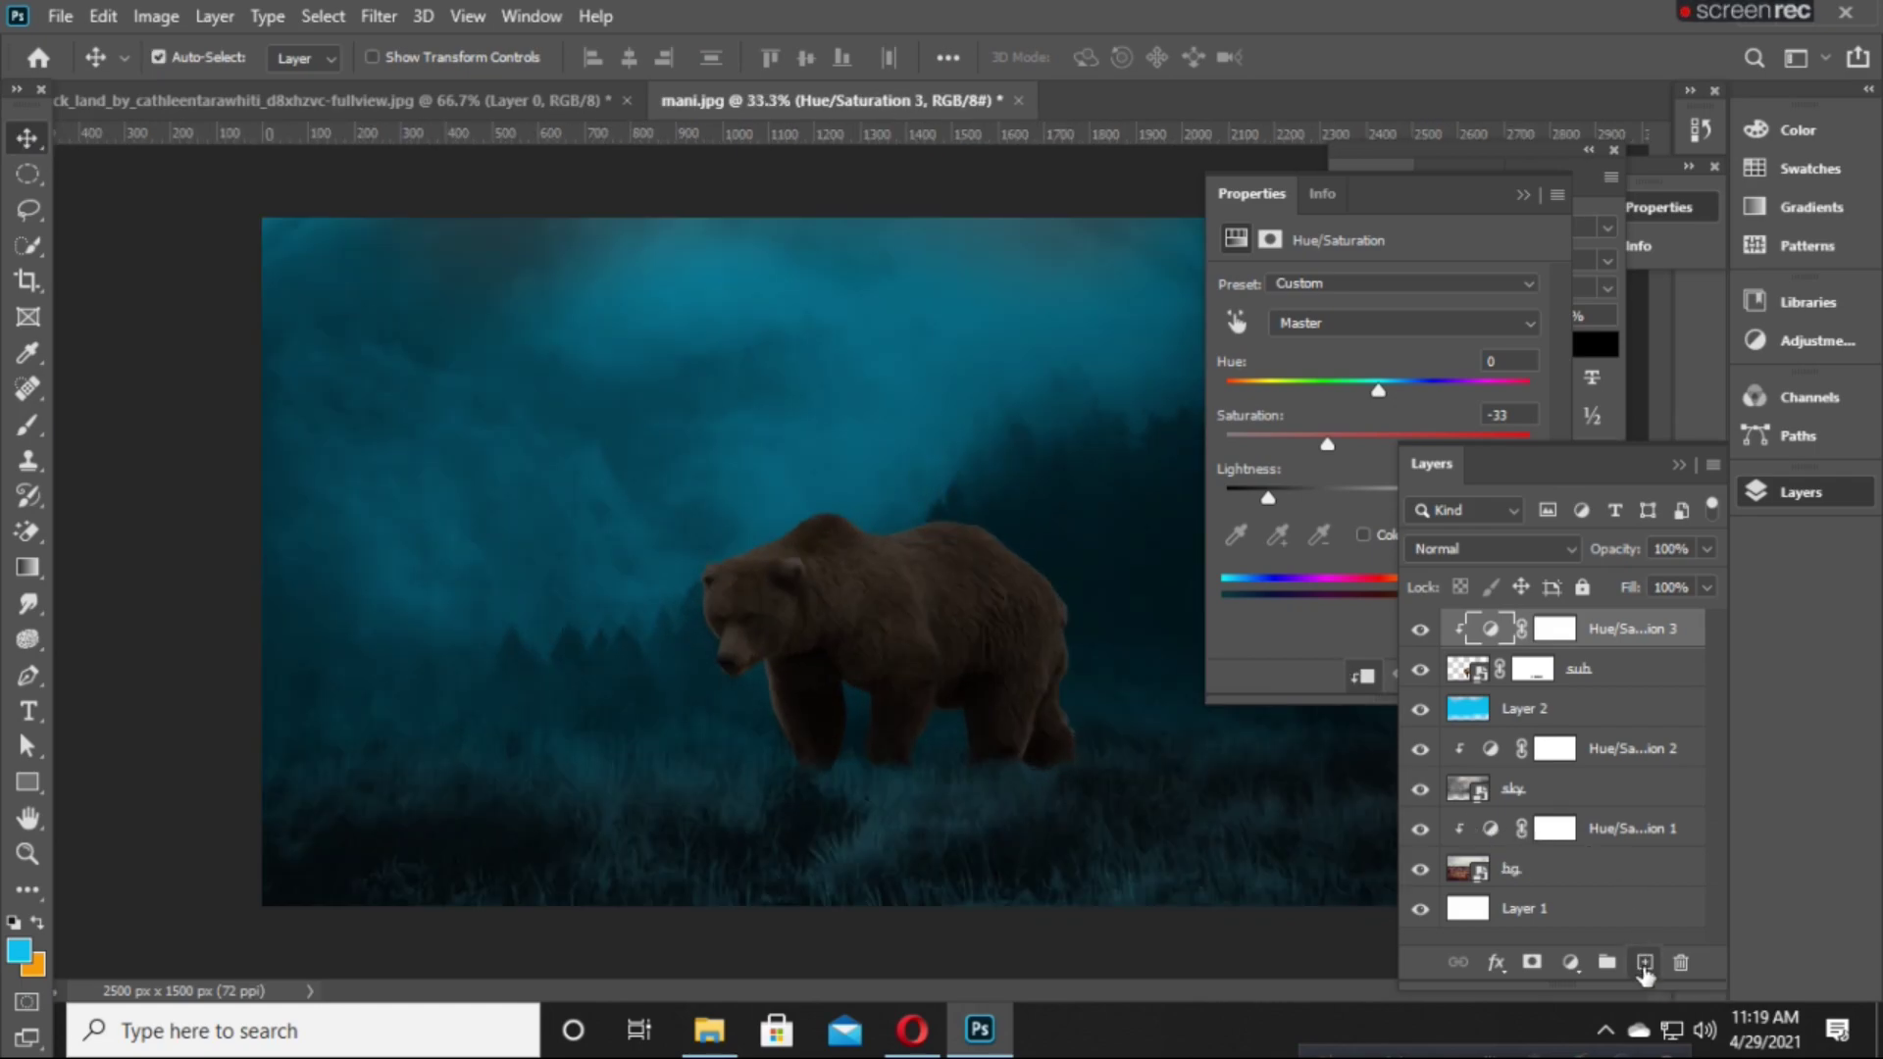
Add a new layer clipped to the bear, named 'color 1', set to Overlay blending.
left_click(1645, 962)
right_click(1545, 670)
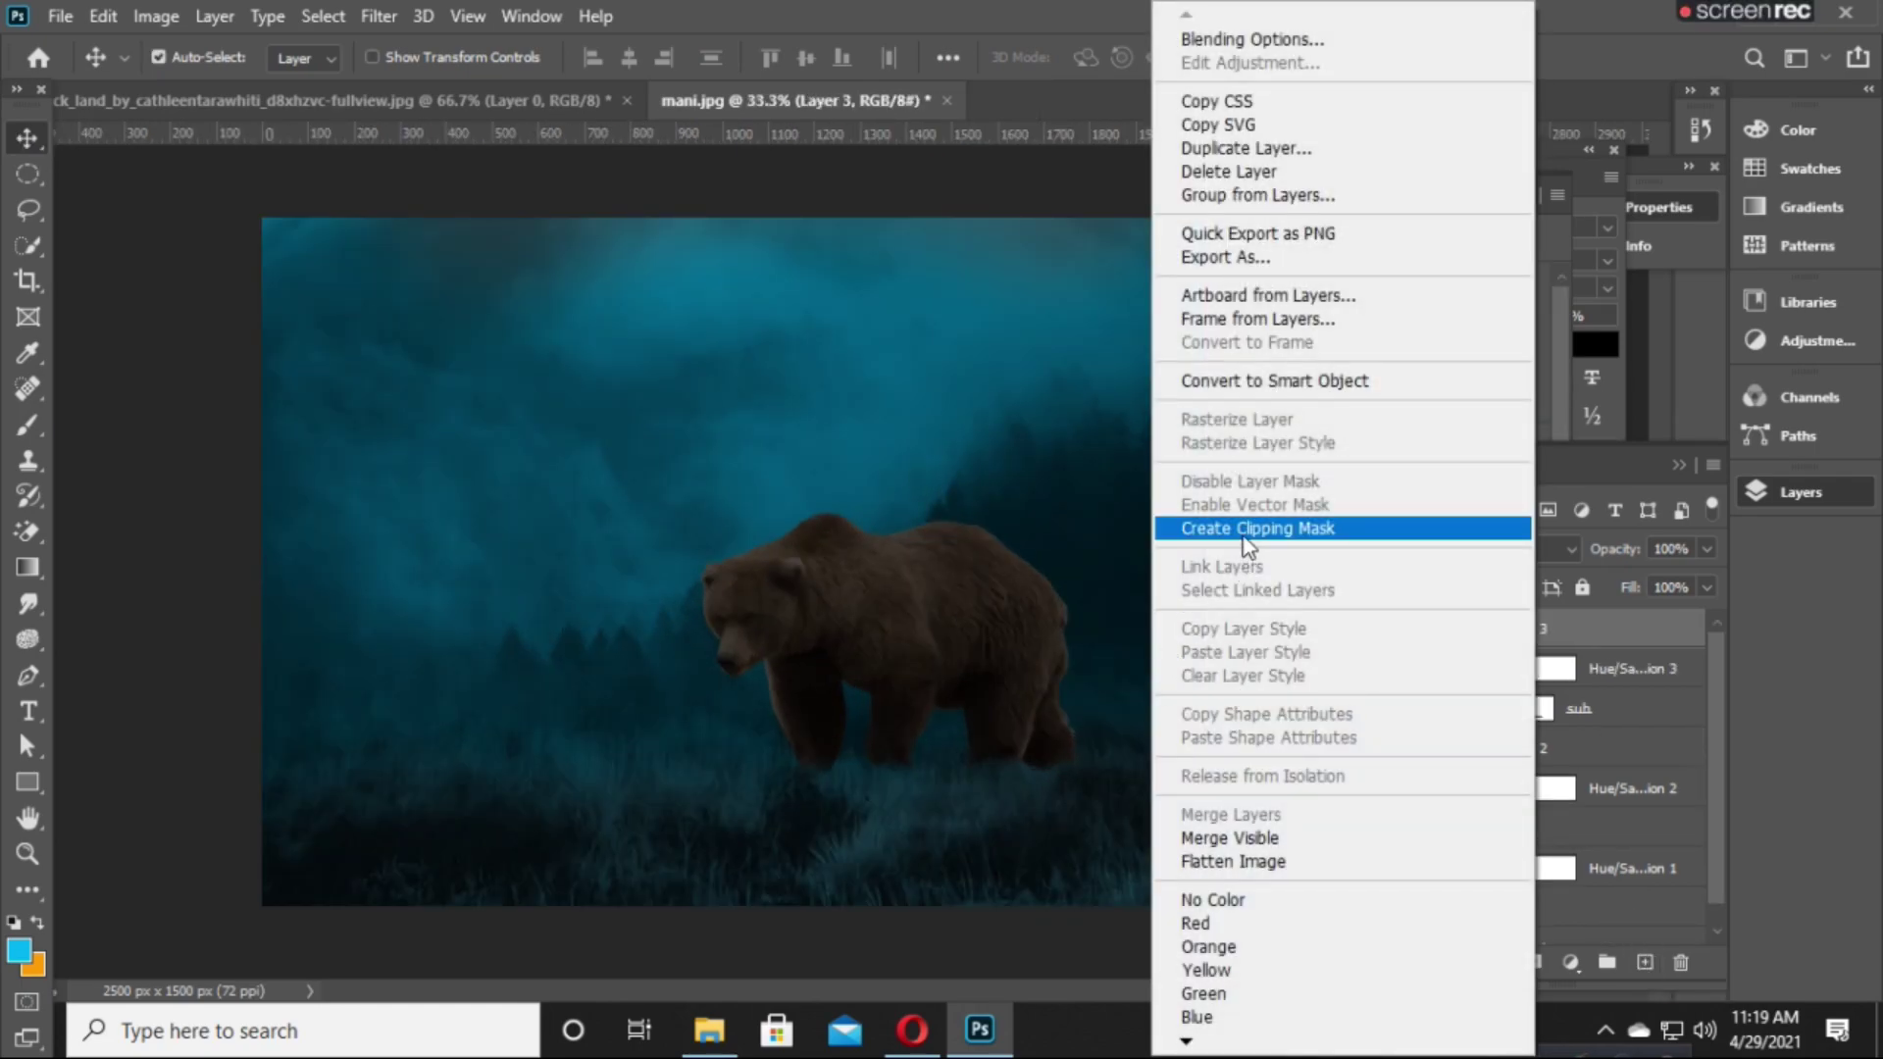
left_click(1257, 529)
double_click(1548, 626)
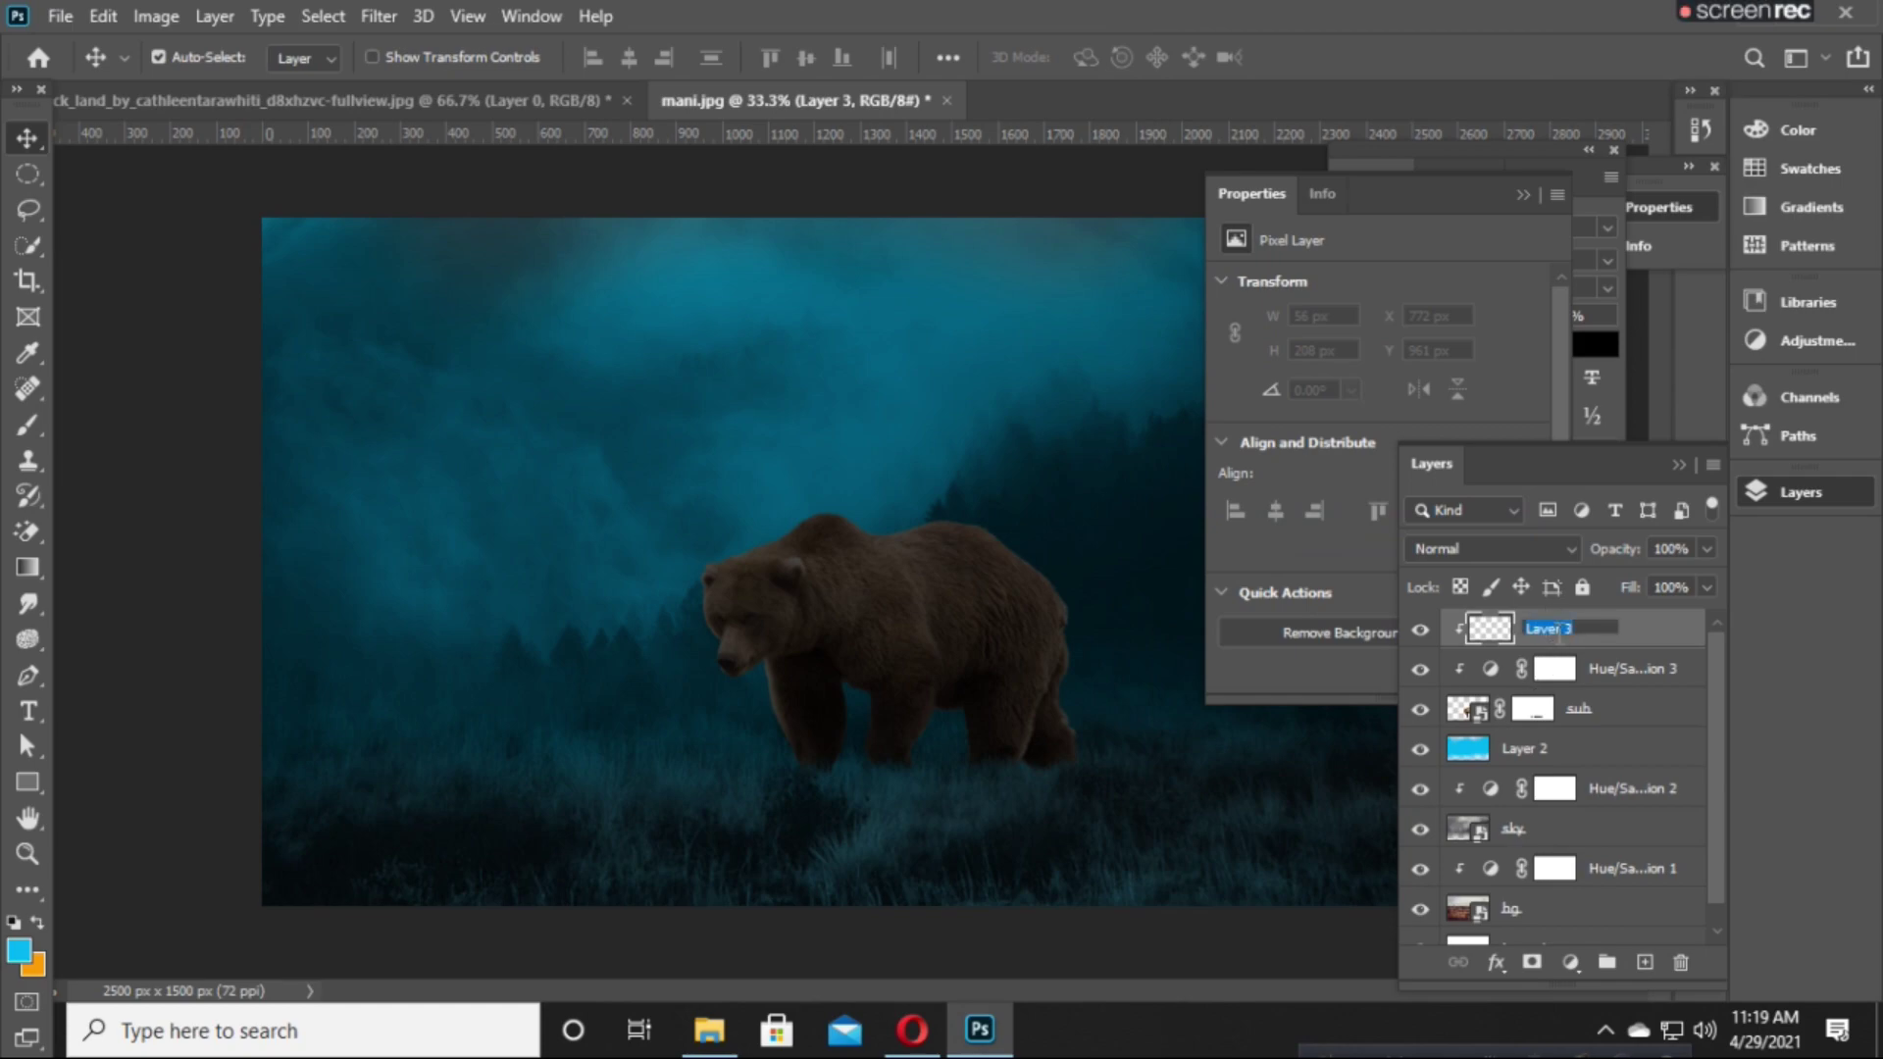
type("d")
type(" 1")
key("Return")
left_click(30, 424)
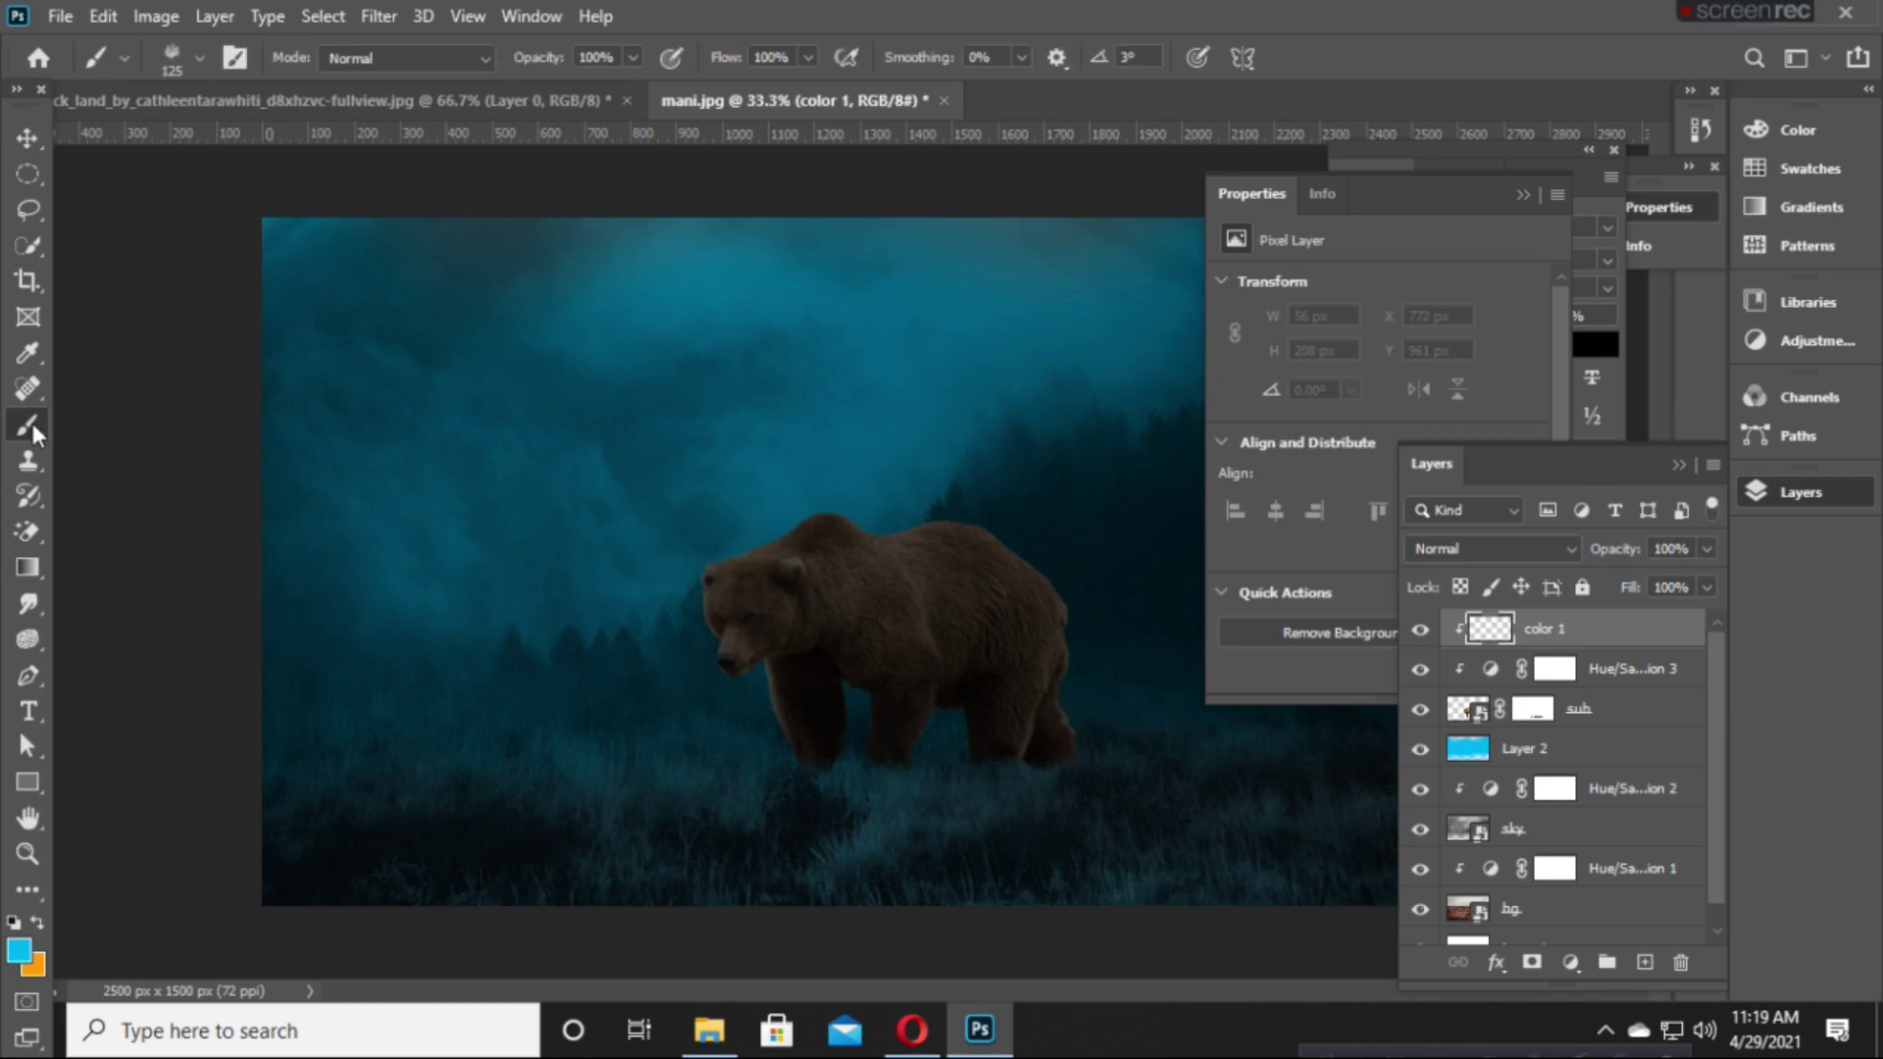
left_click(1420, 547)
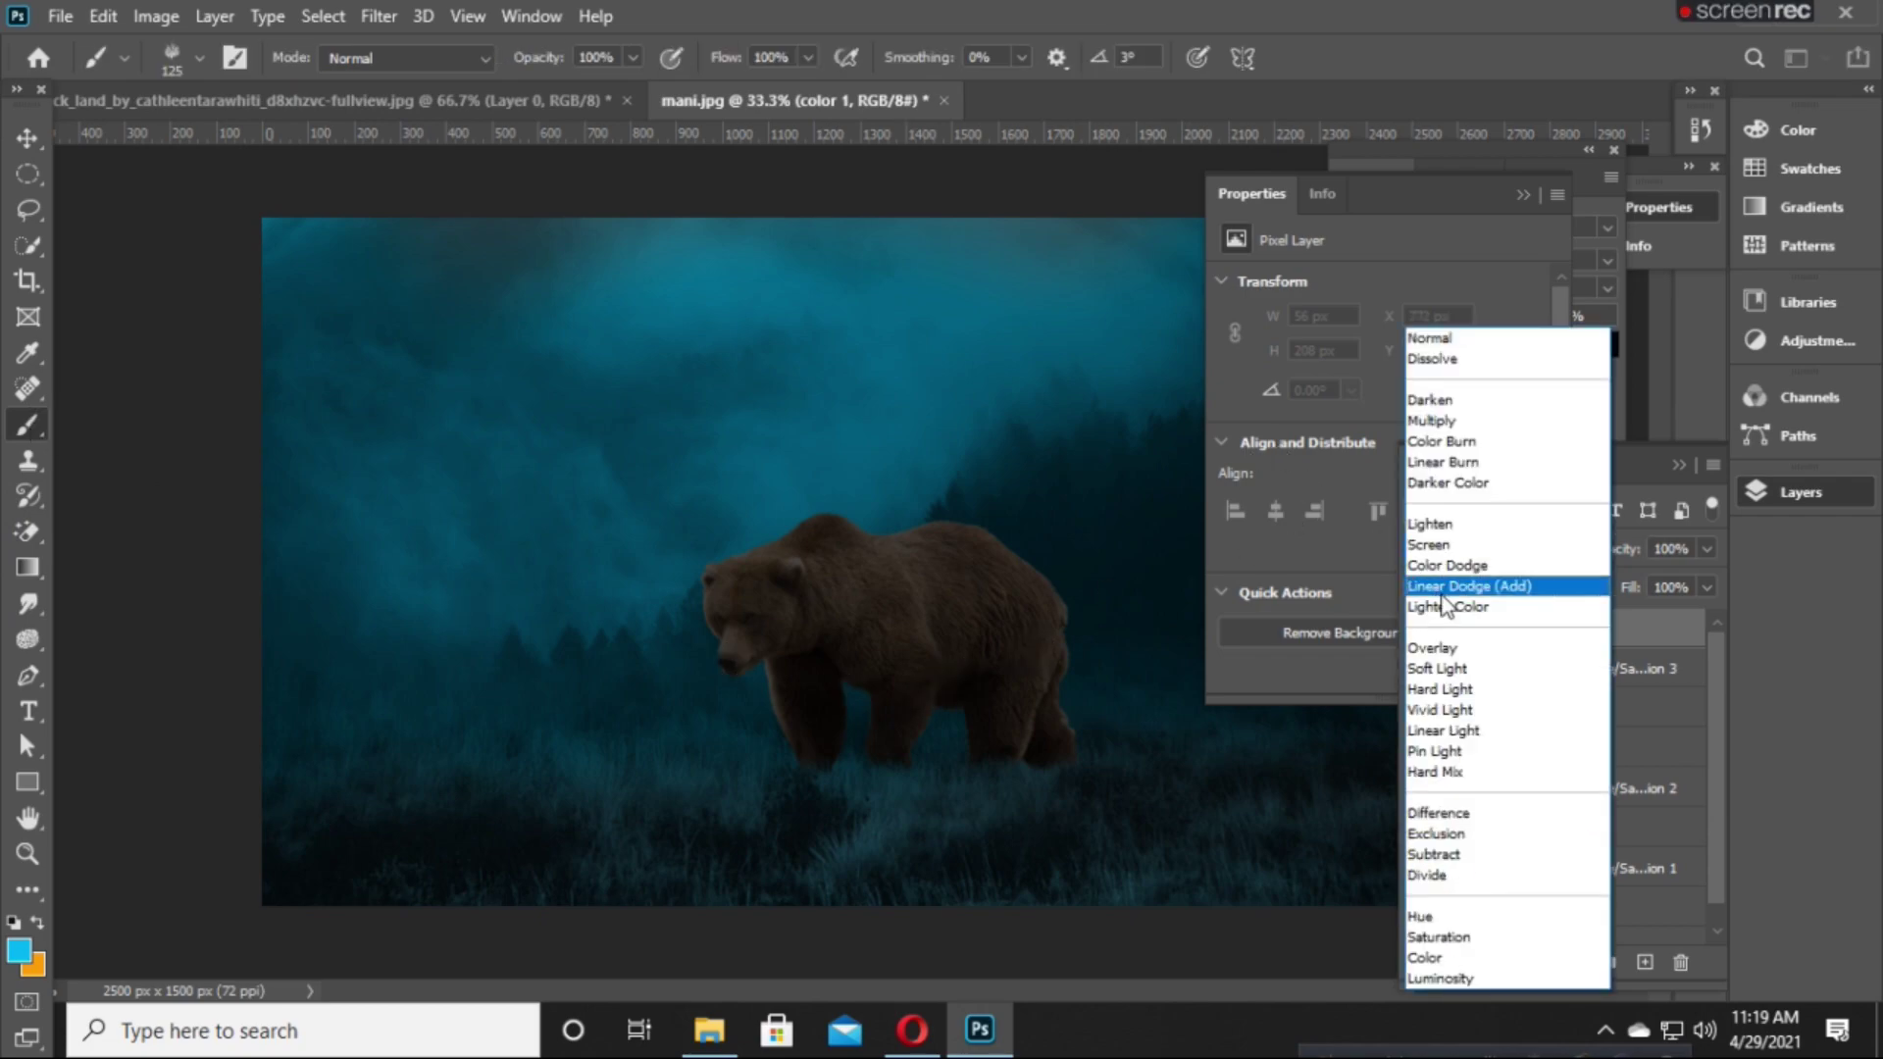
left_click(1442, 649)
Load the first Soft Round brush (0% hardness) from General Brushes.
right_click(37, 426)
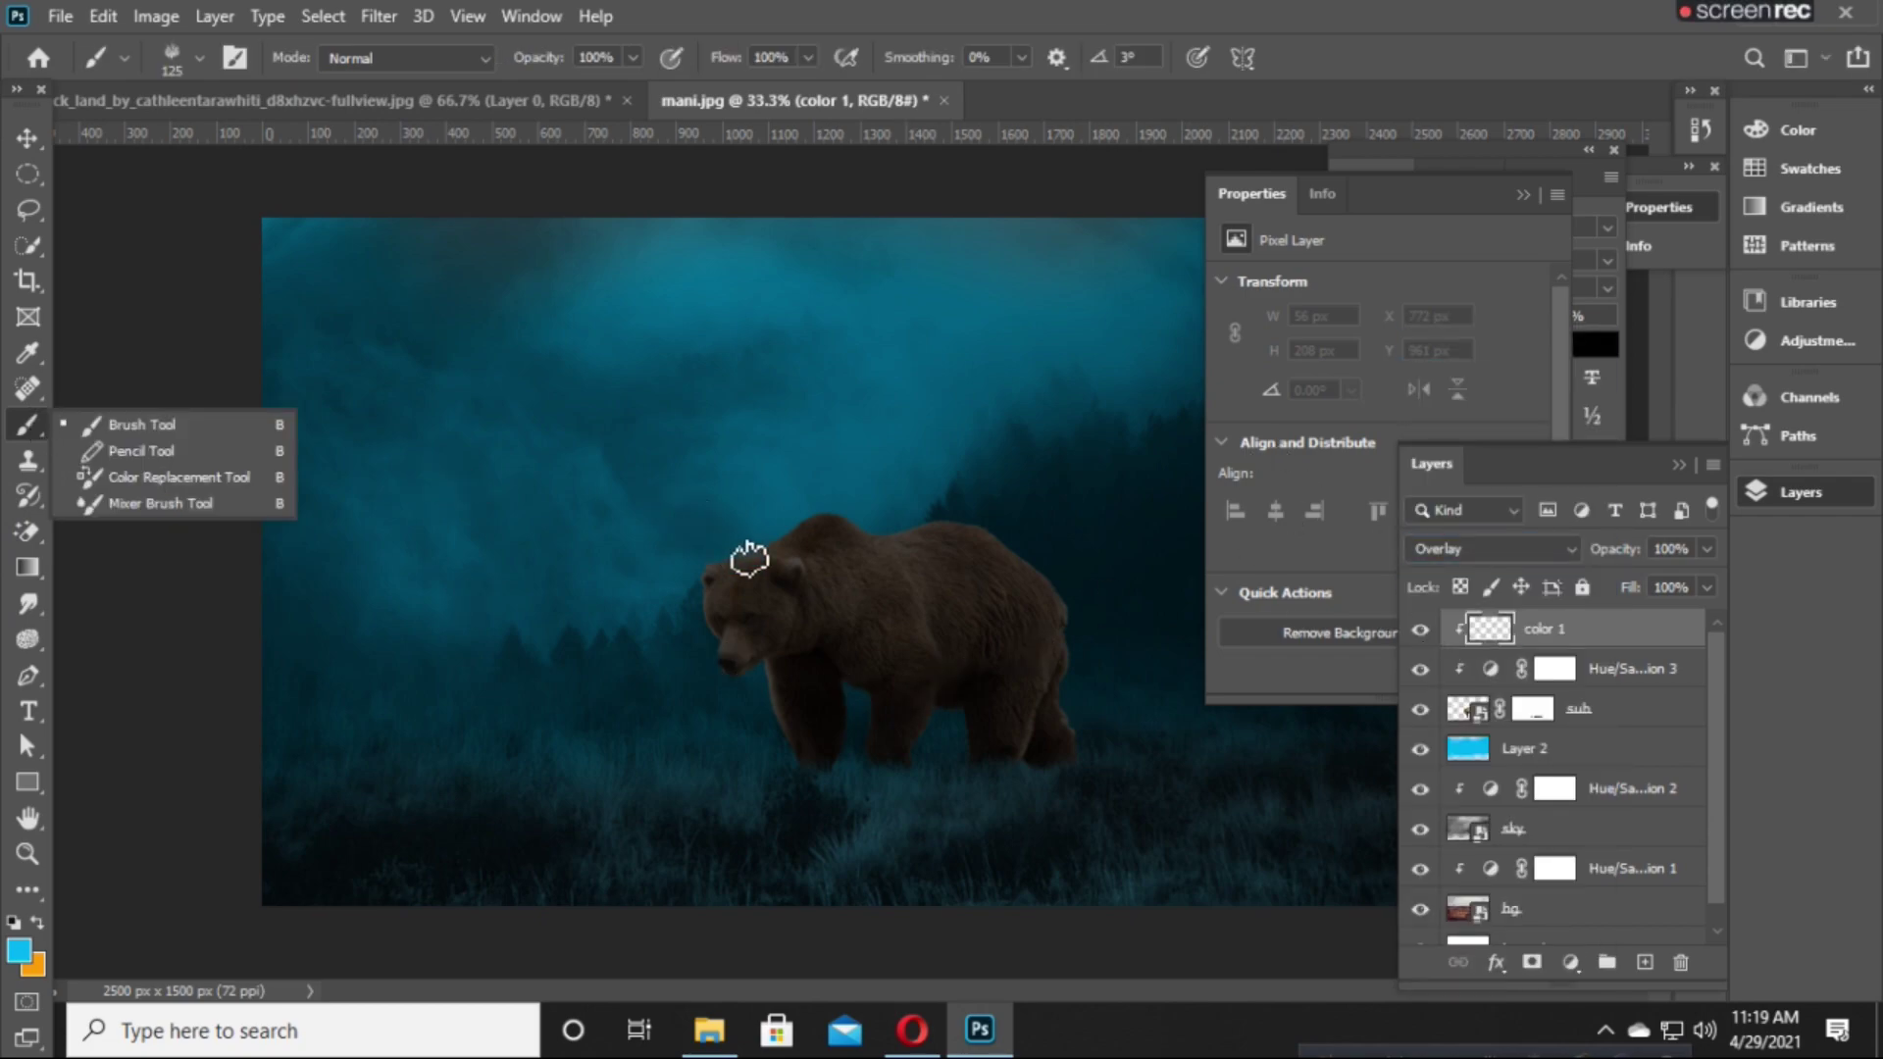
left_click(116, 432)
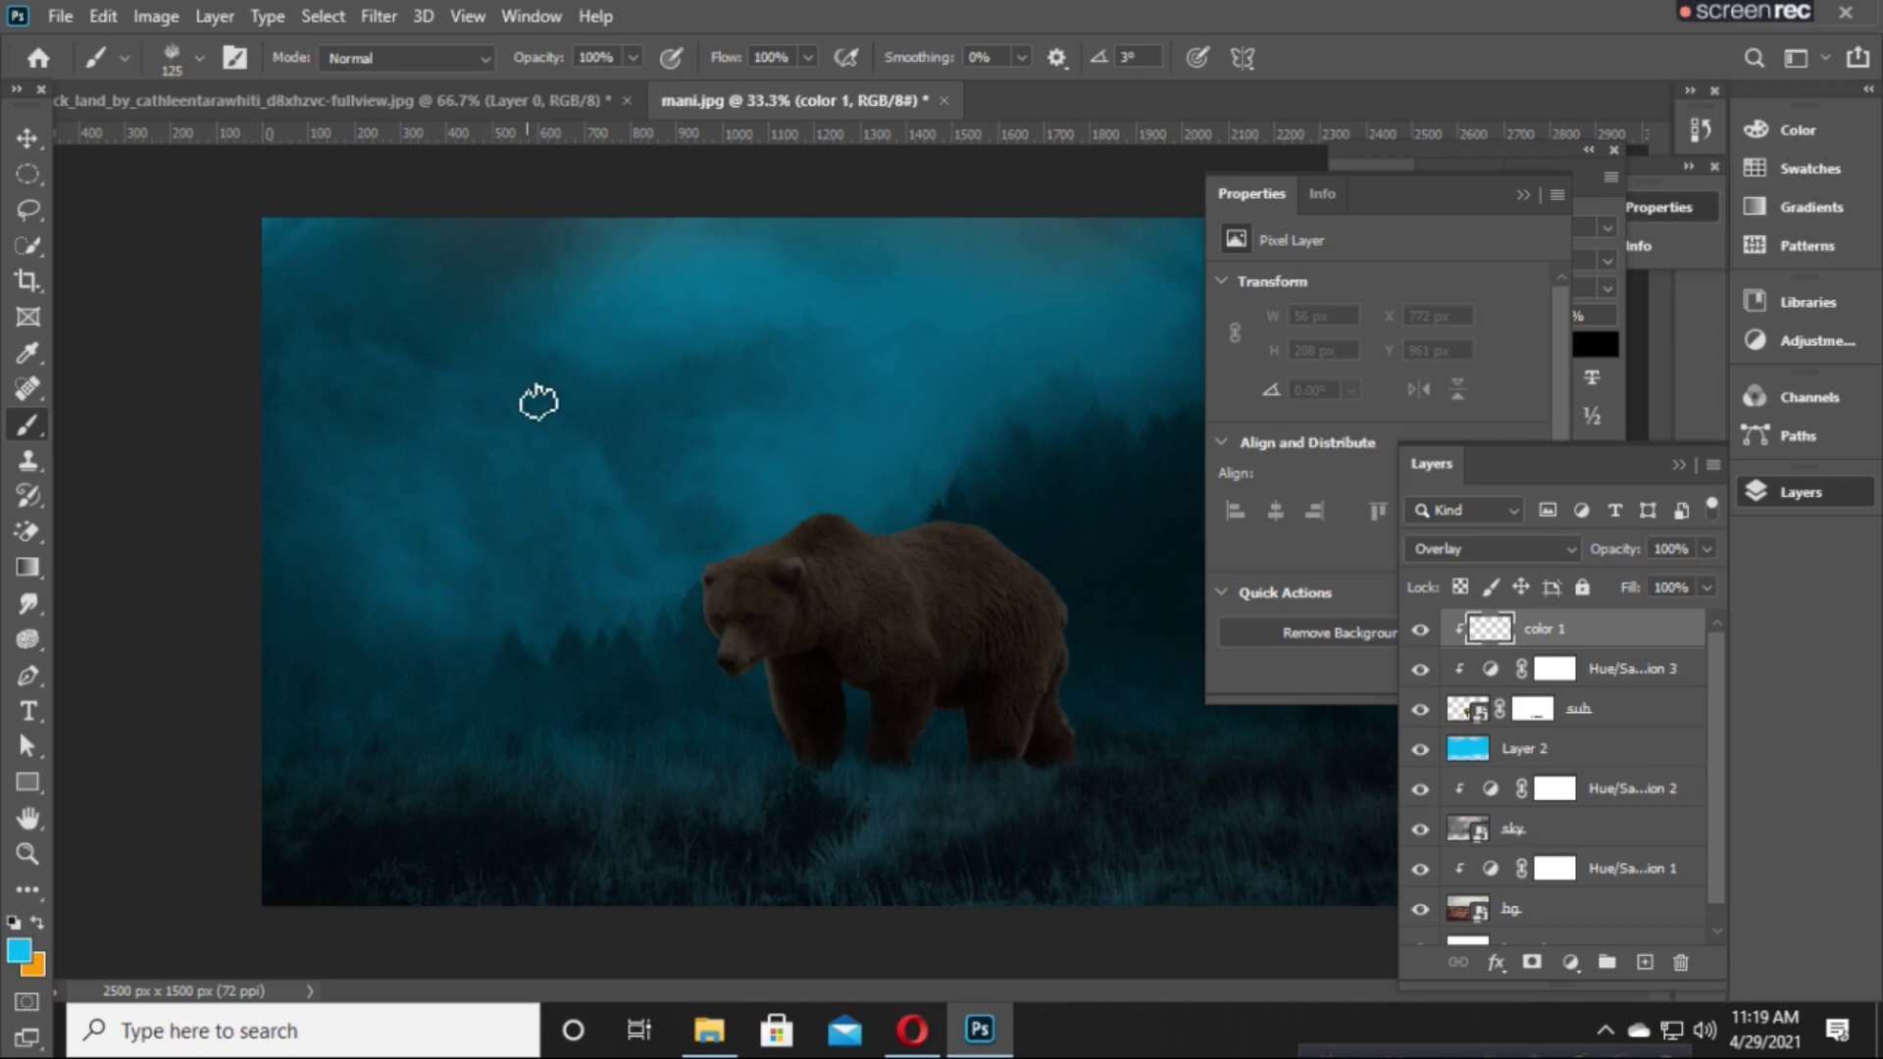
right_click(534, 399)
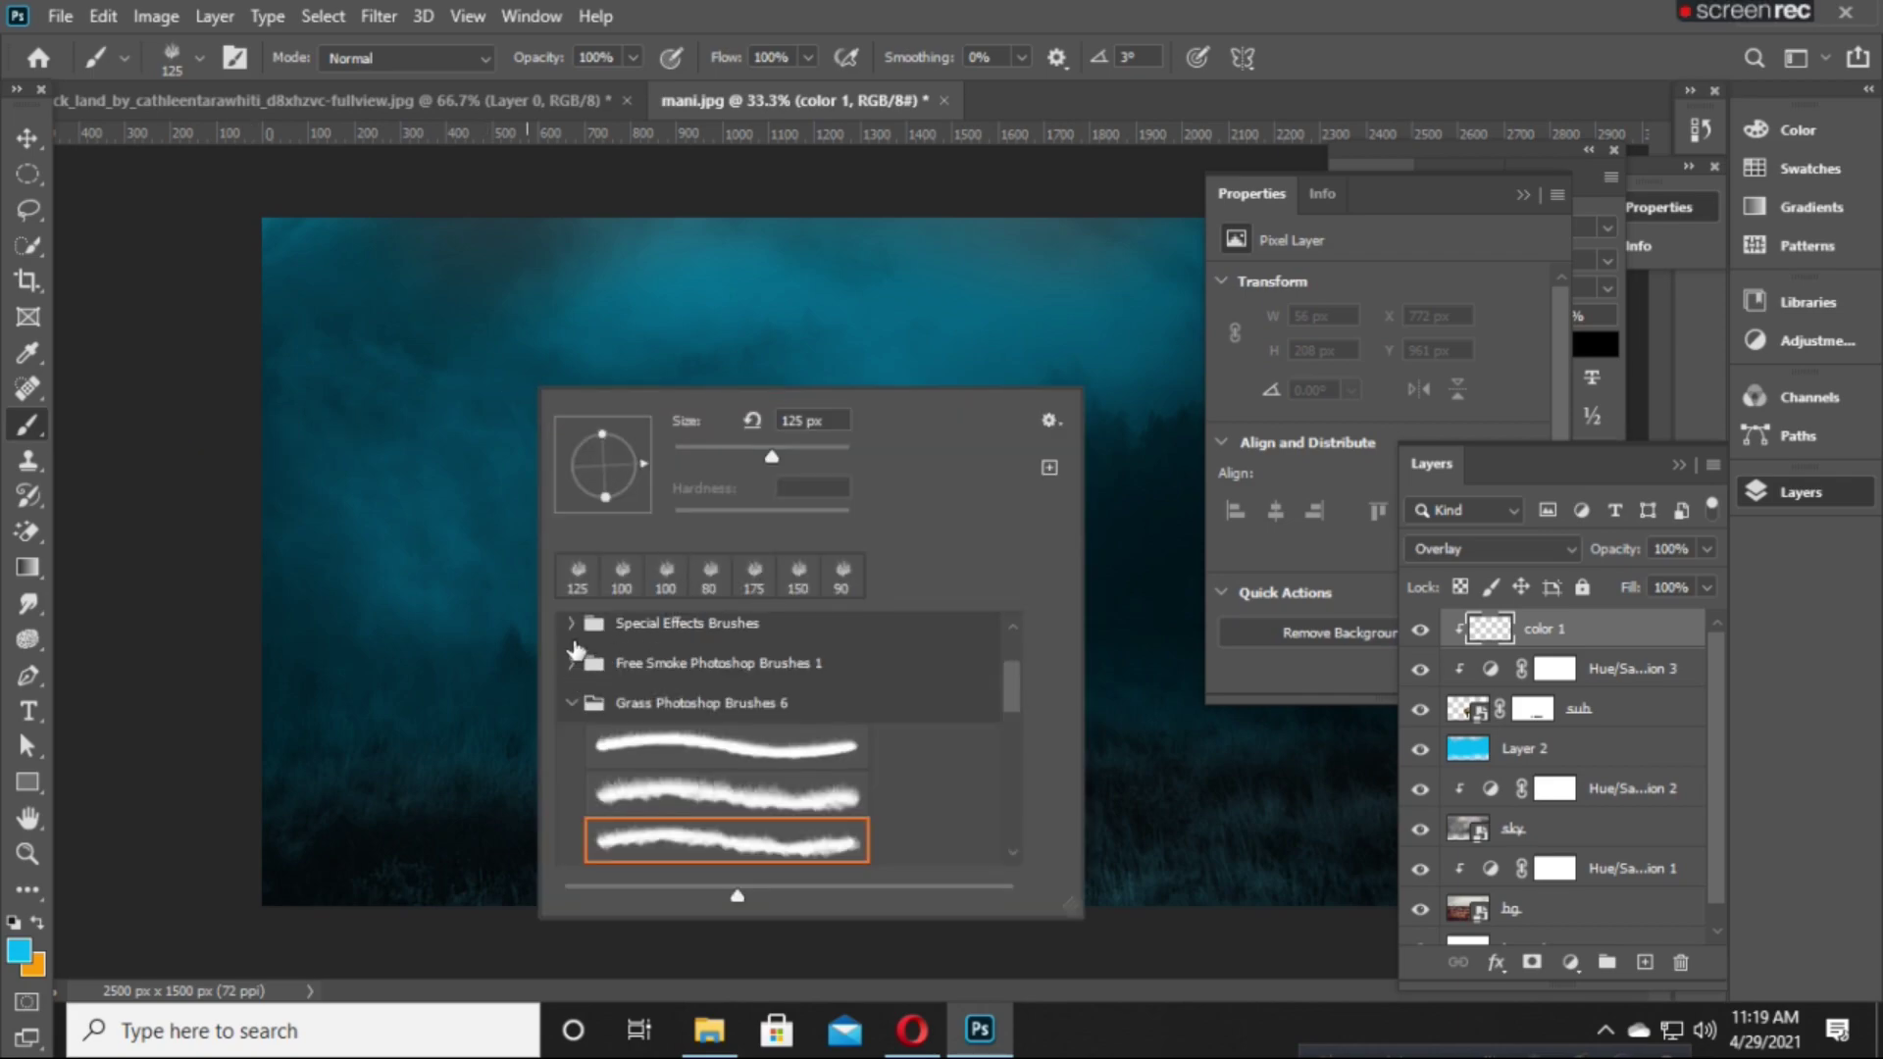
right_click(633, 518)
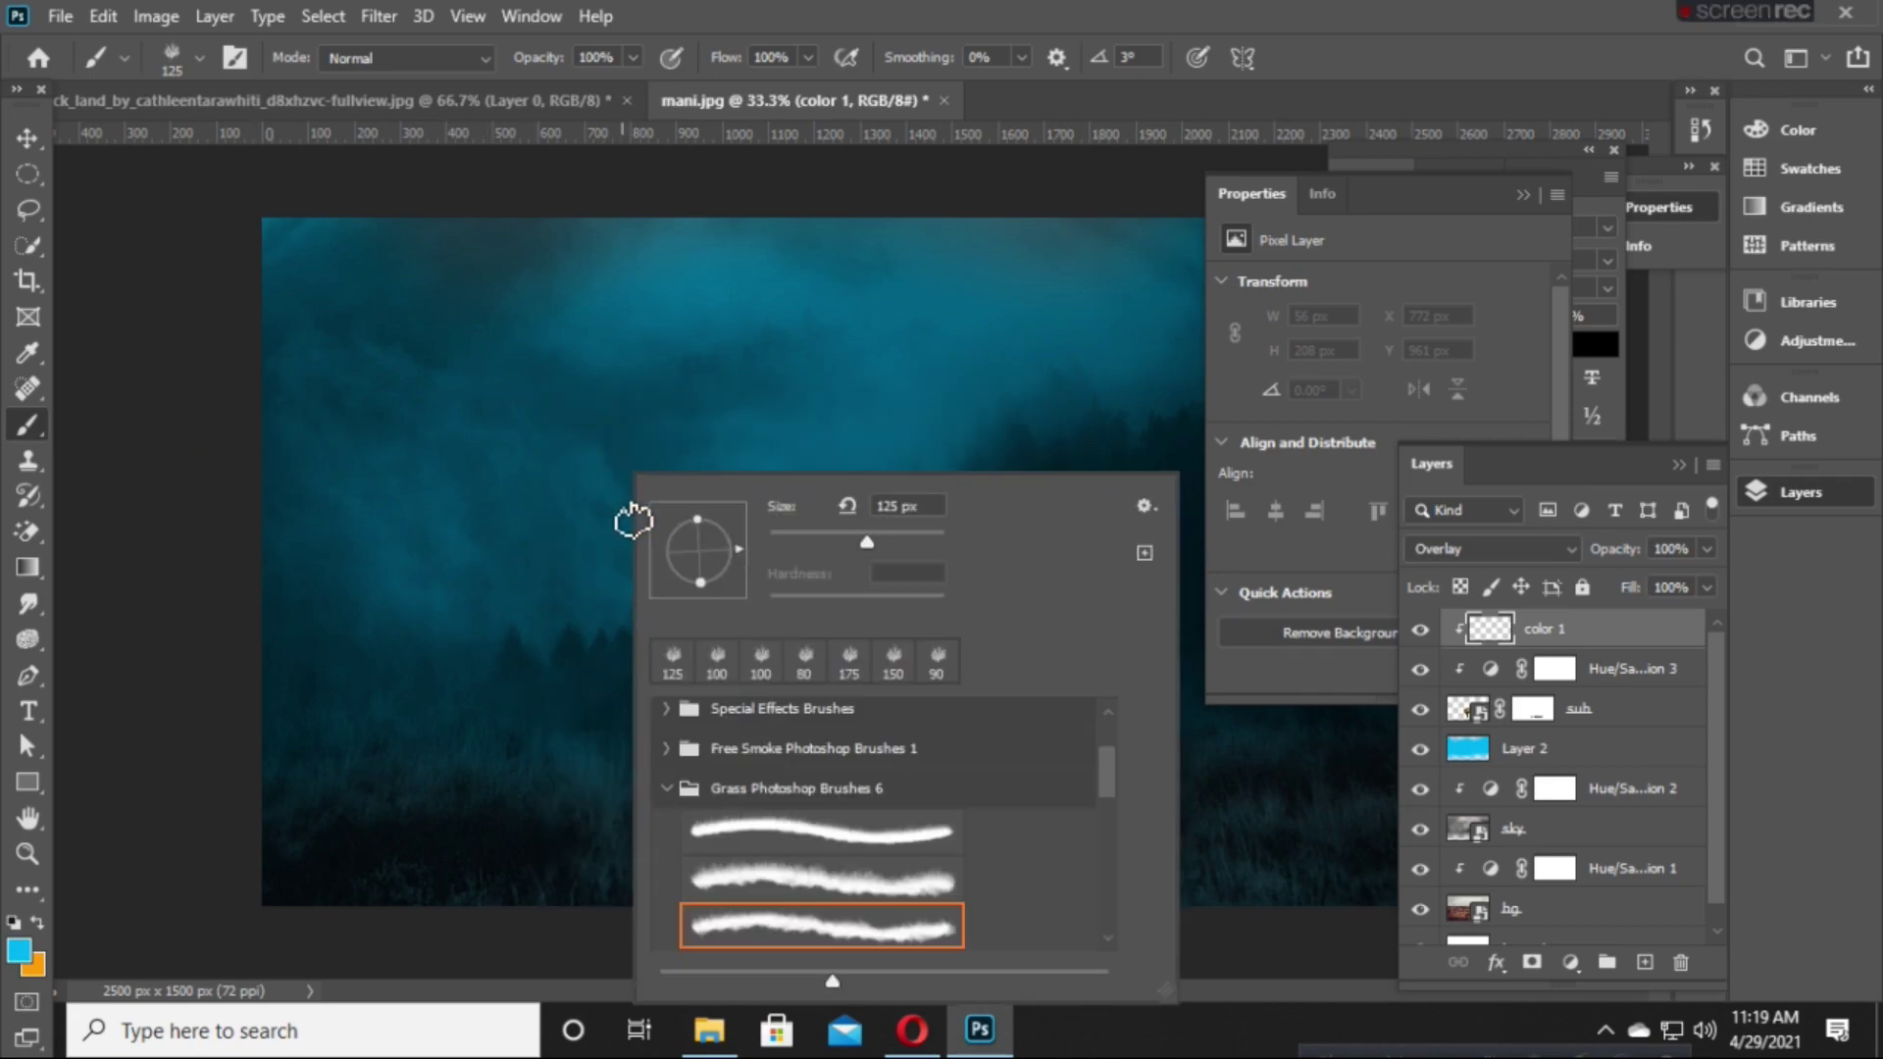
left_click(665, 709)
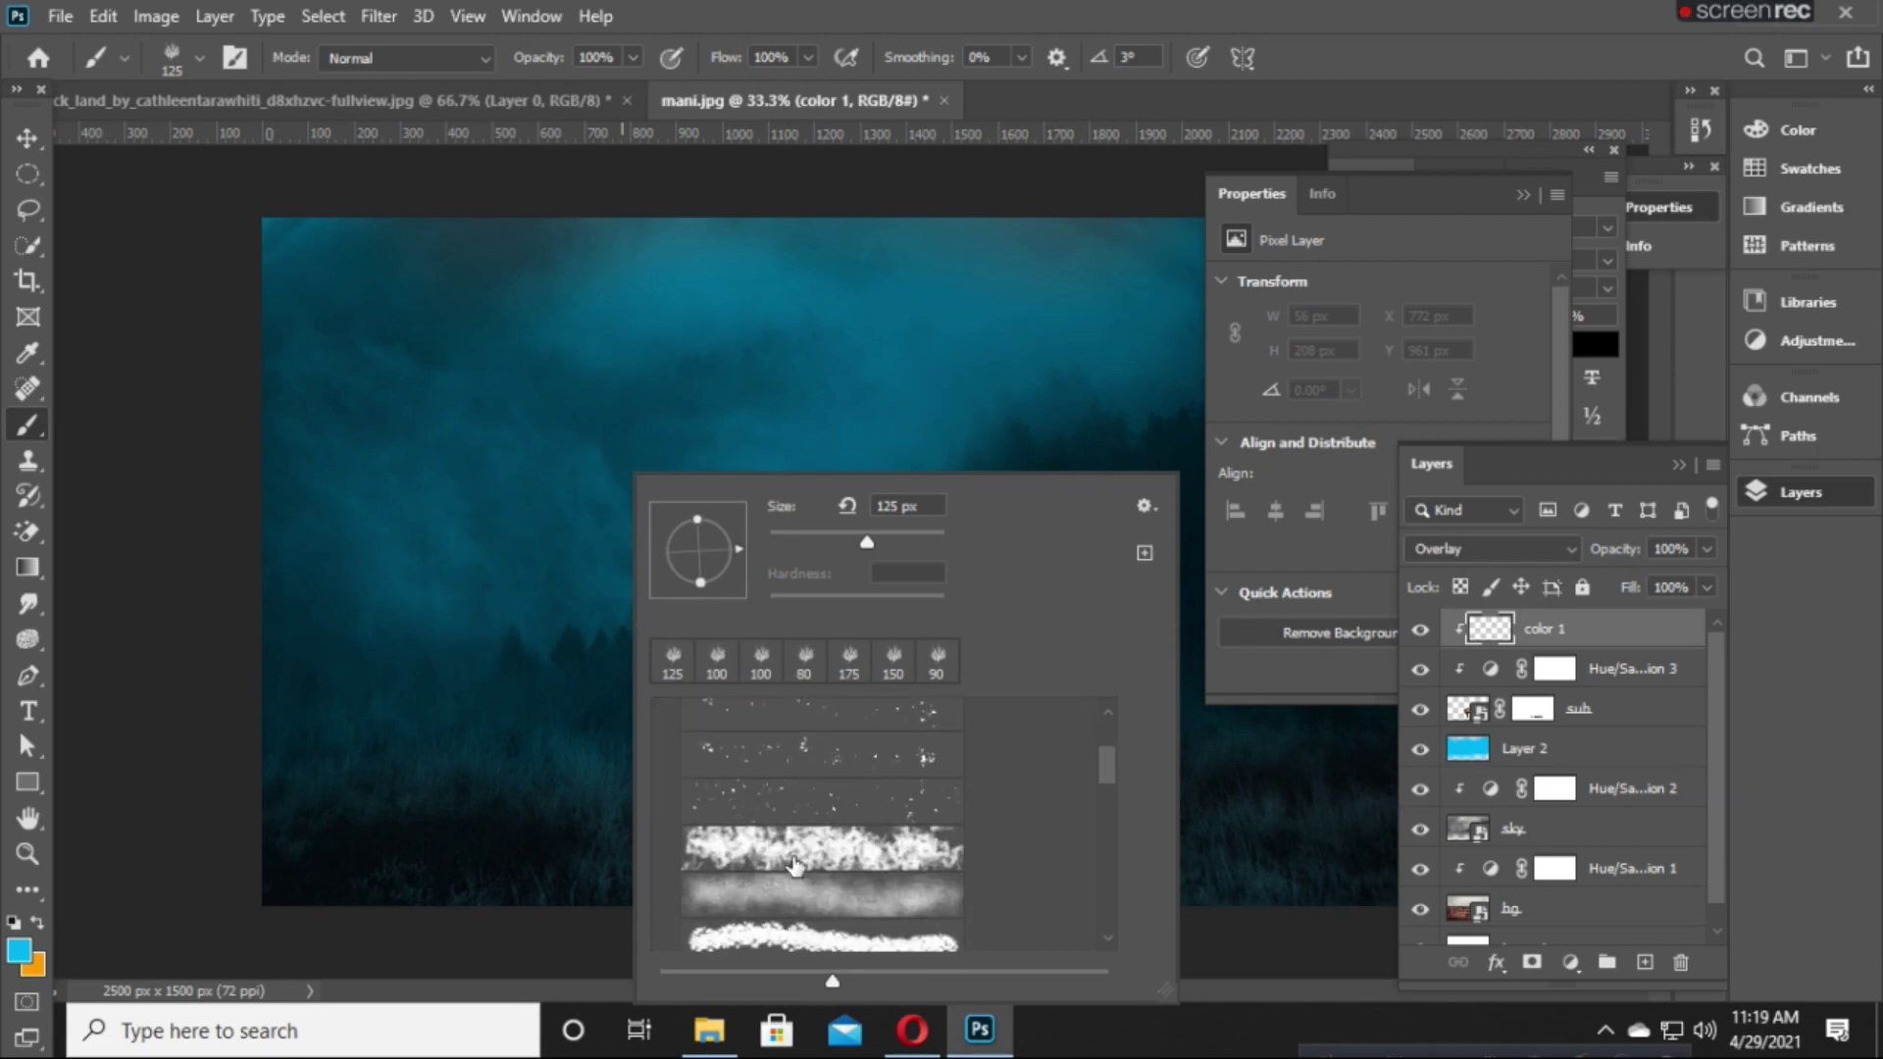
scroll(746, 828, "up", 3)
left_click(667, 837)
left_click(667, 718)
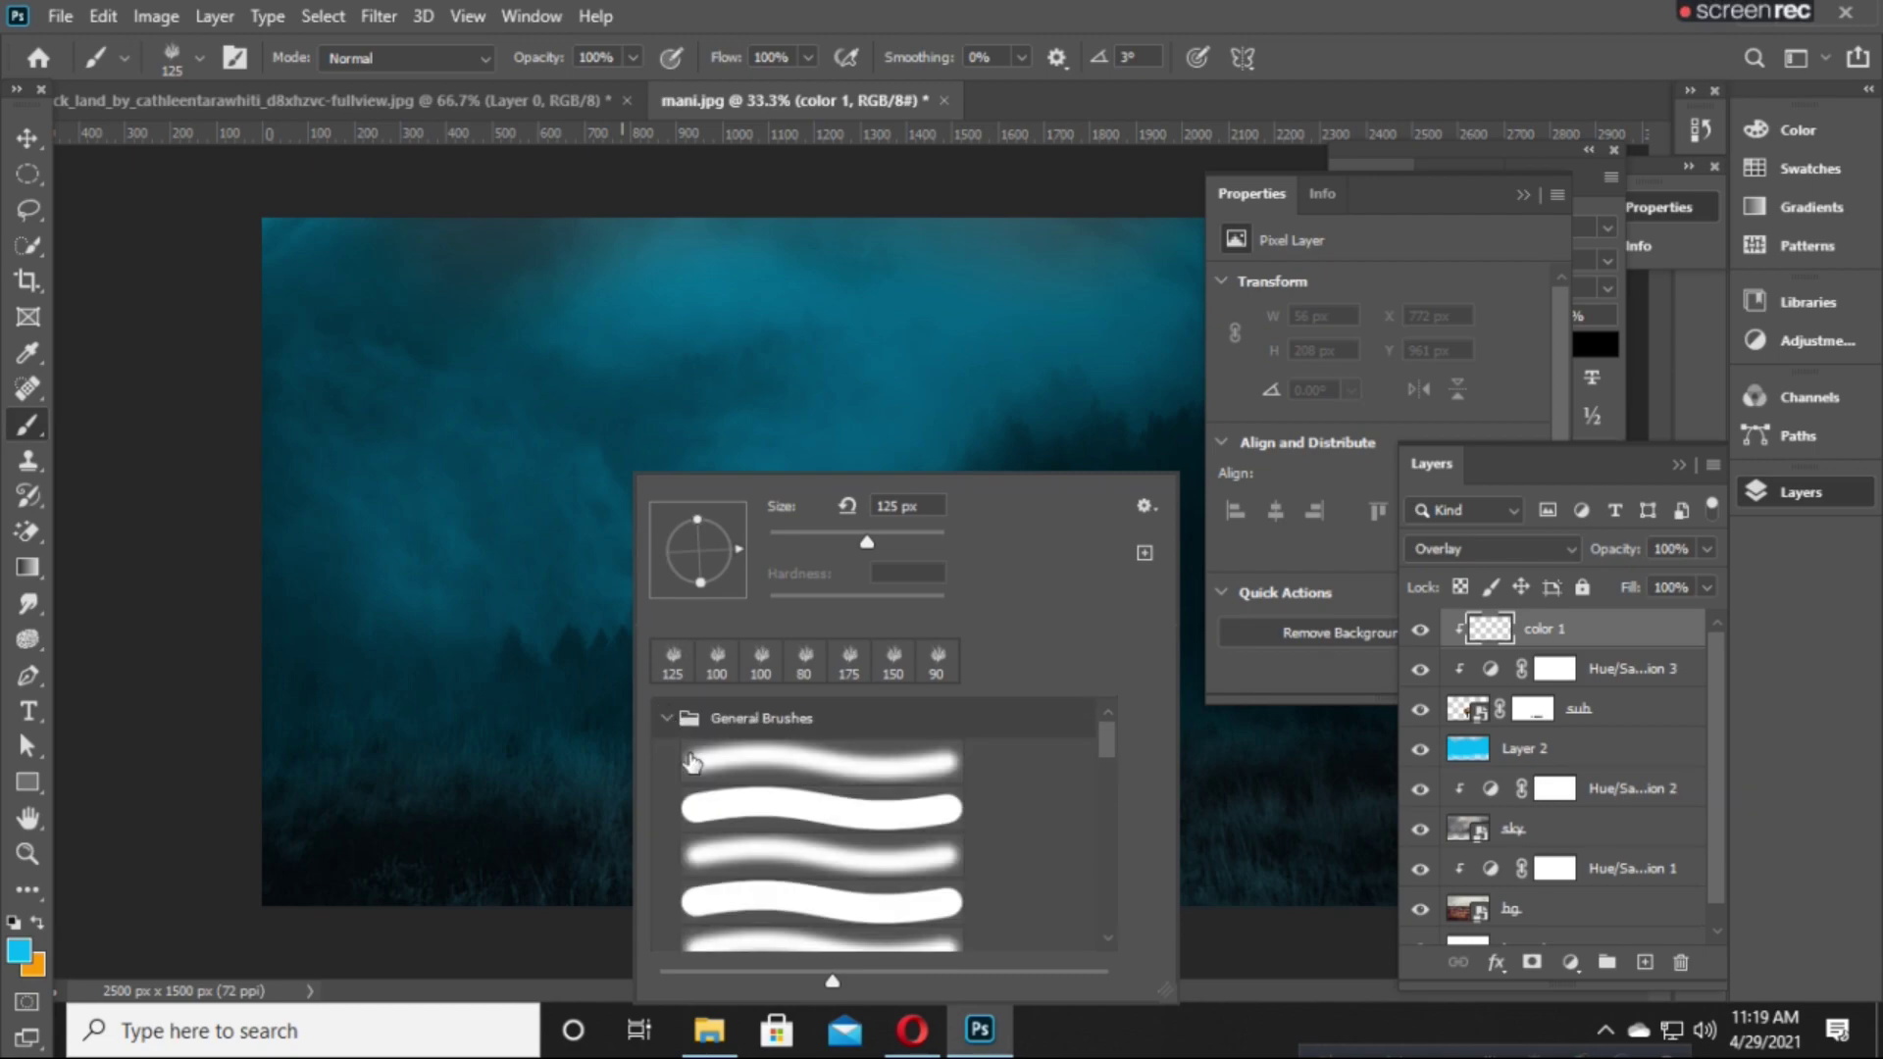
left_click(724, 765)
left_click(27, 143)
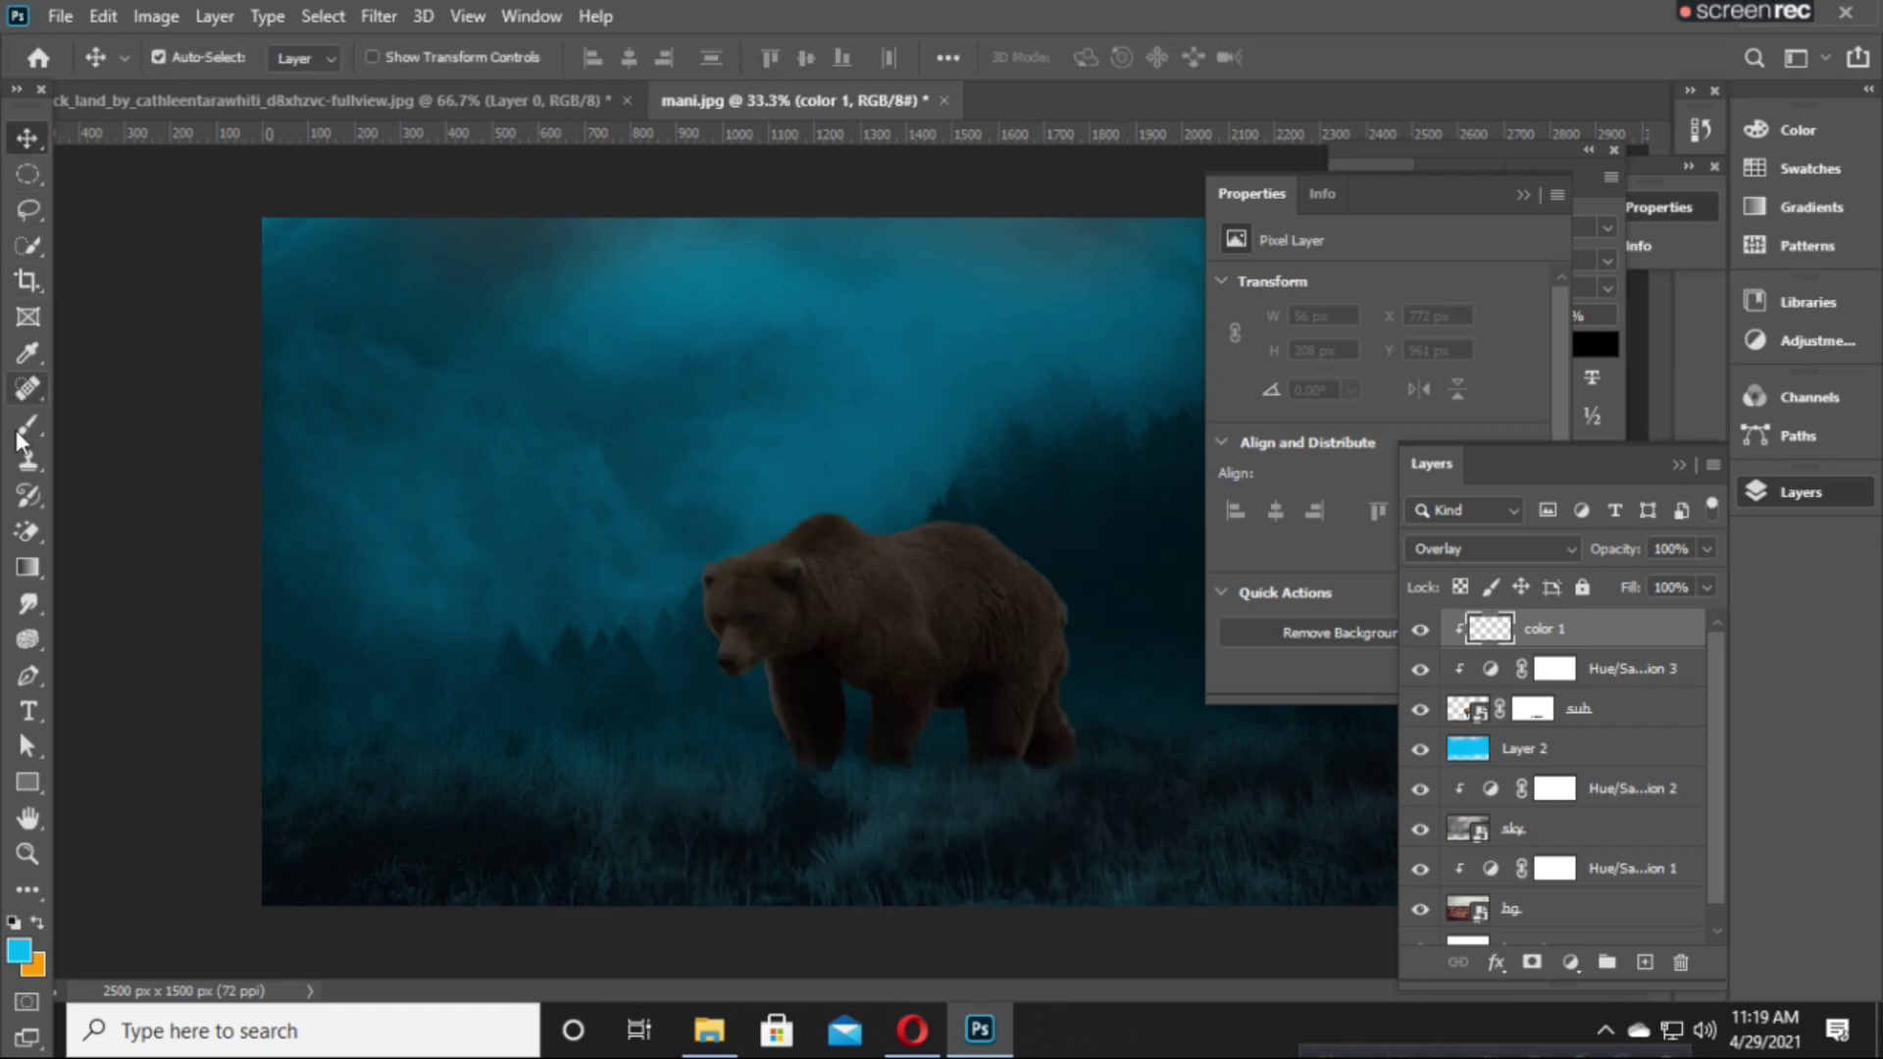
left_click(28, 425)
right_click(737, 490)
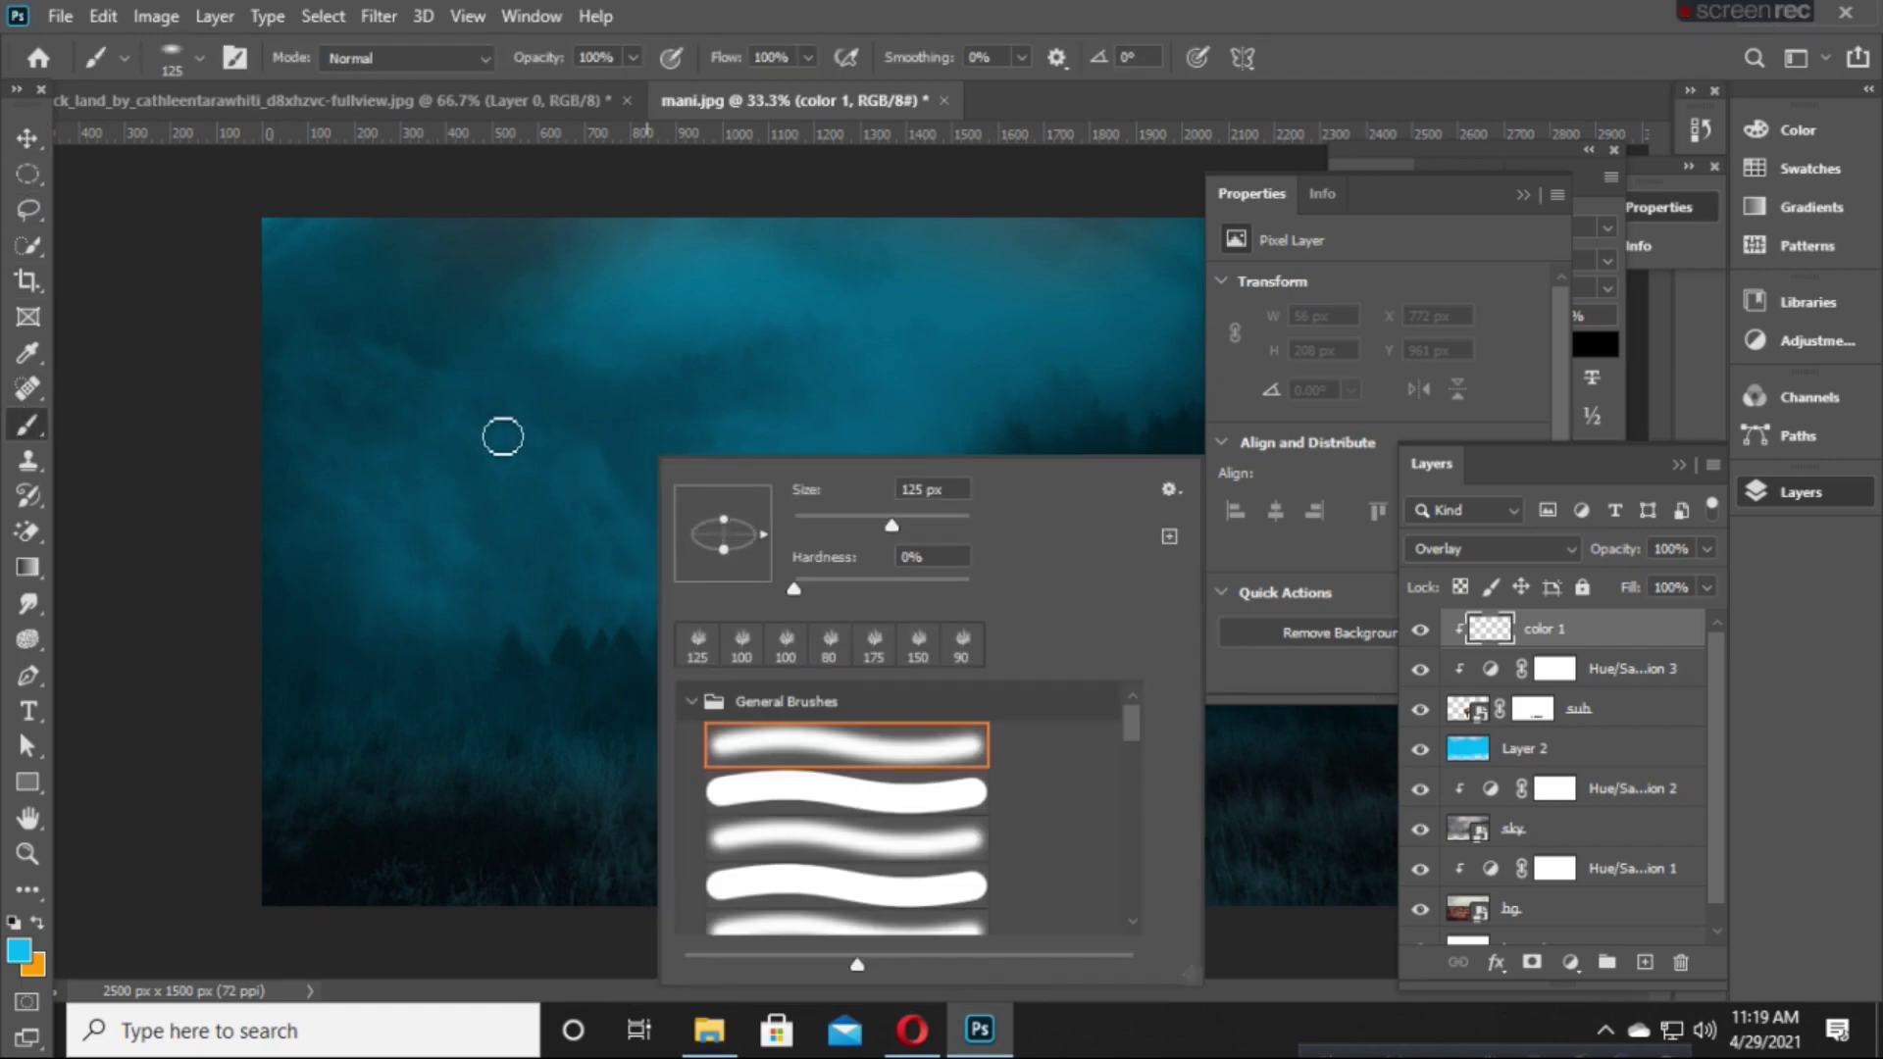
Paint cyan haze over the forest and bear on color 1, undoing and redoing one stroke.
left_click(28, 138)
left_click(28, 425)
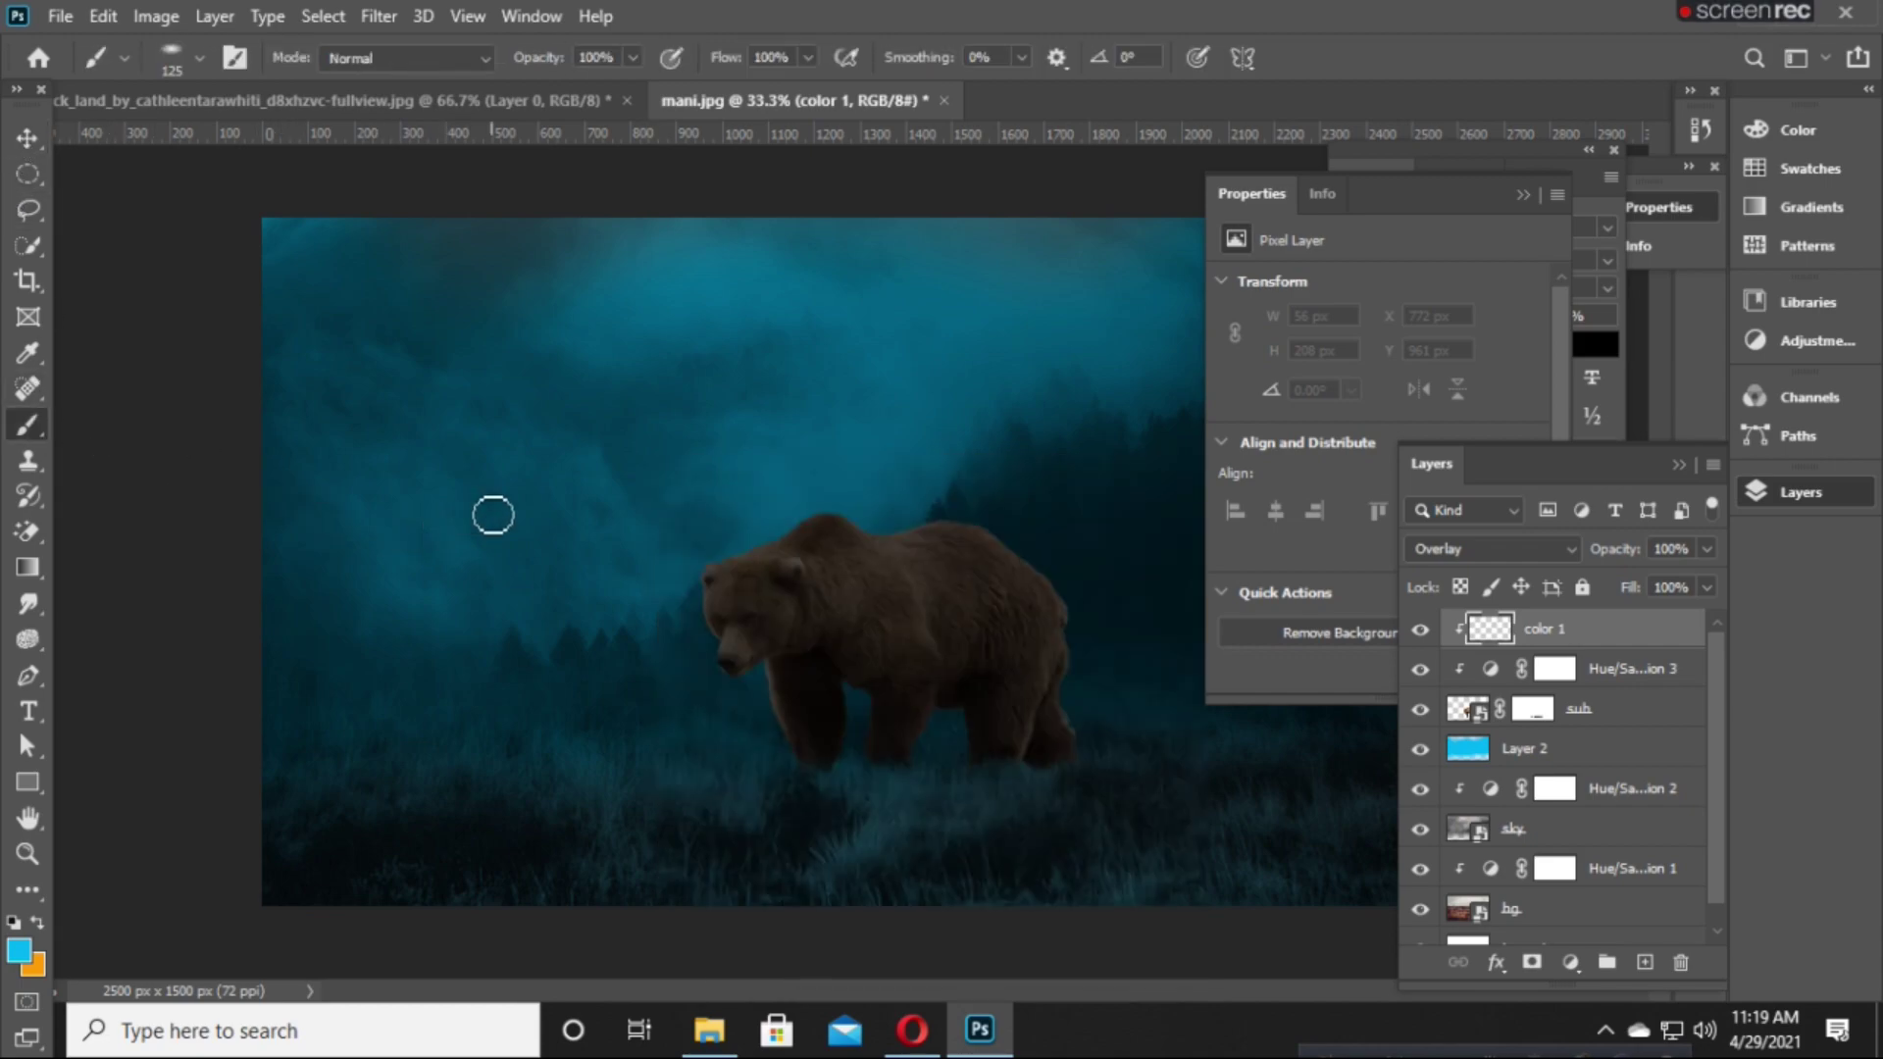
left_click_drag(1077, 549, 1050, 546)
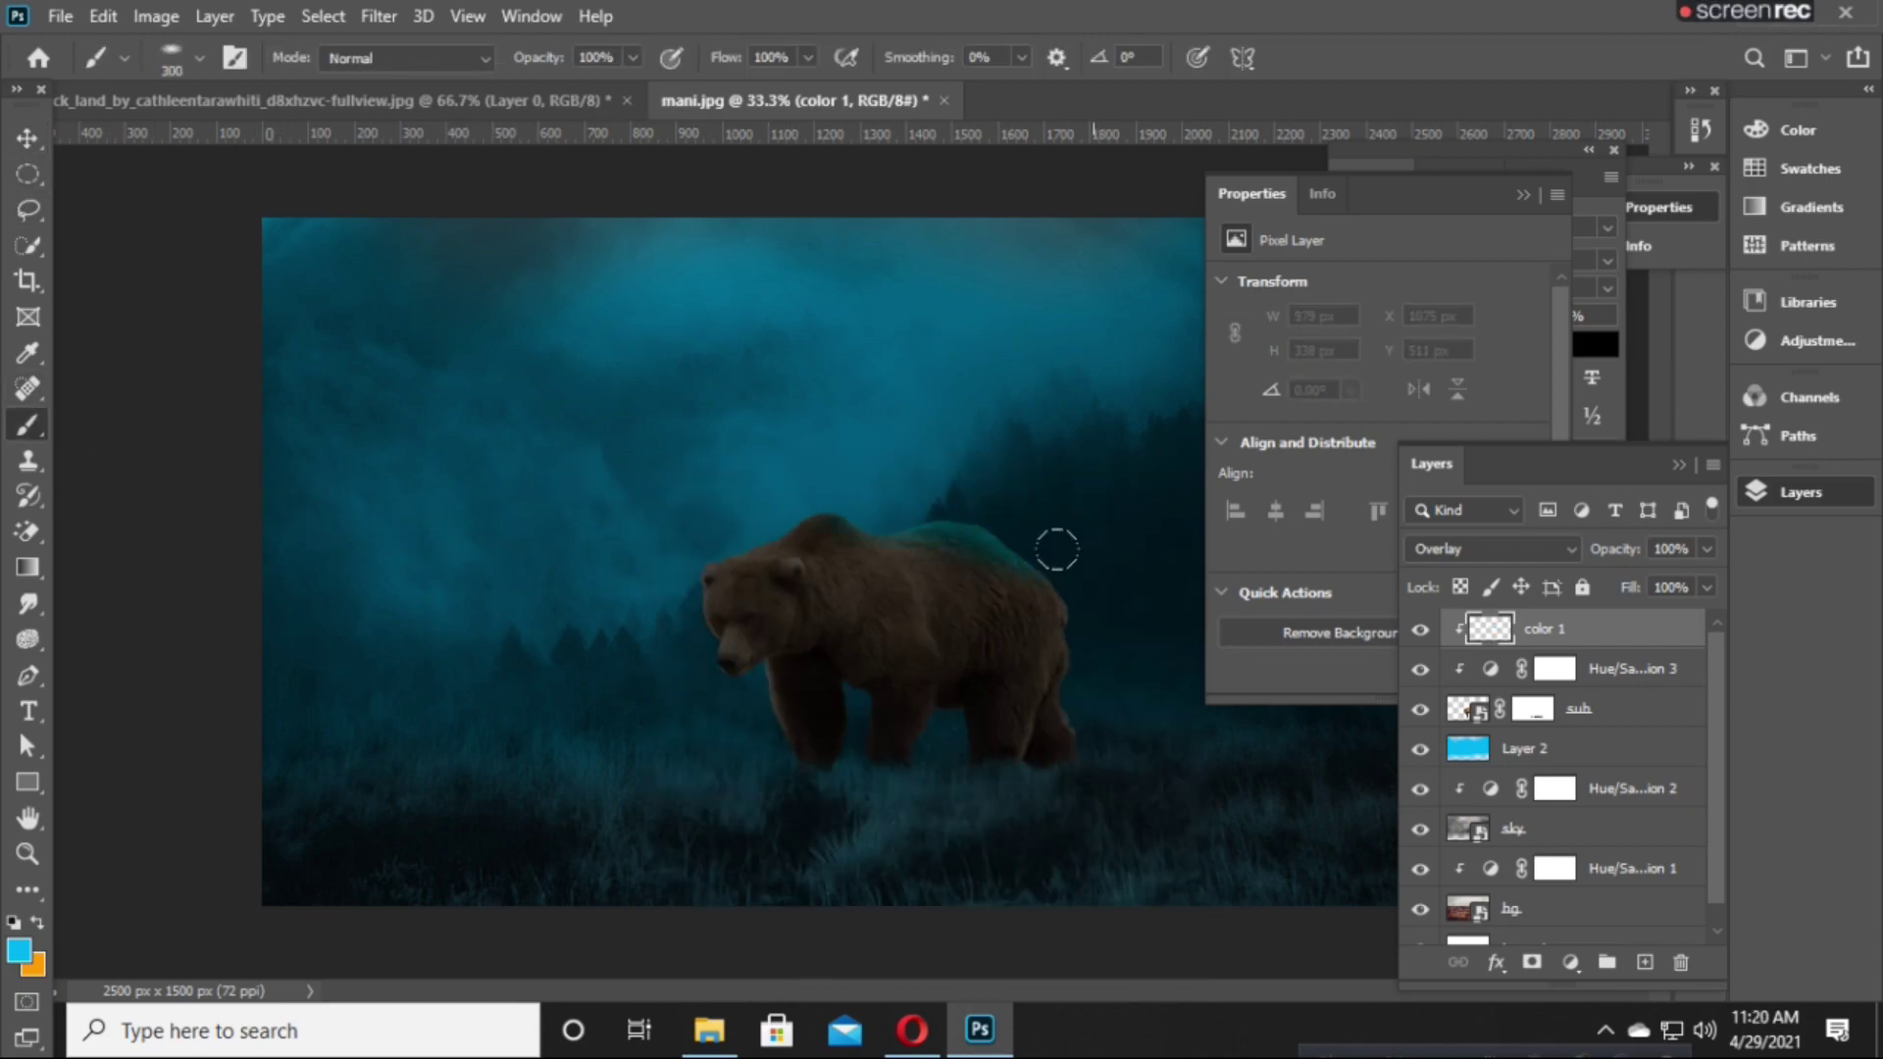
right_click(687, 479)
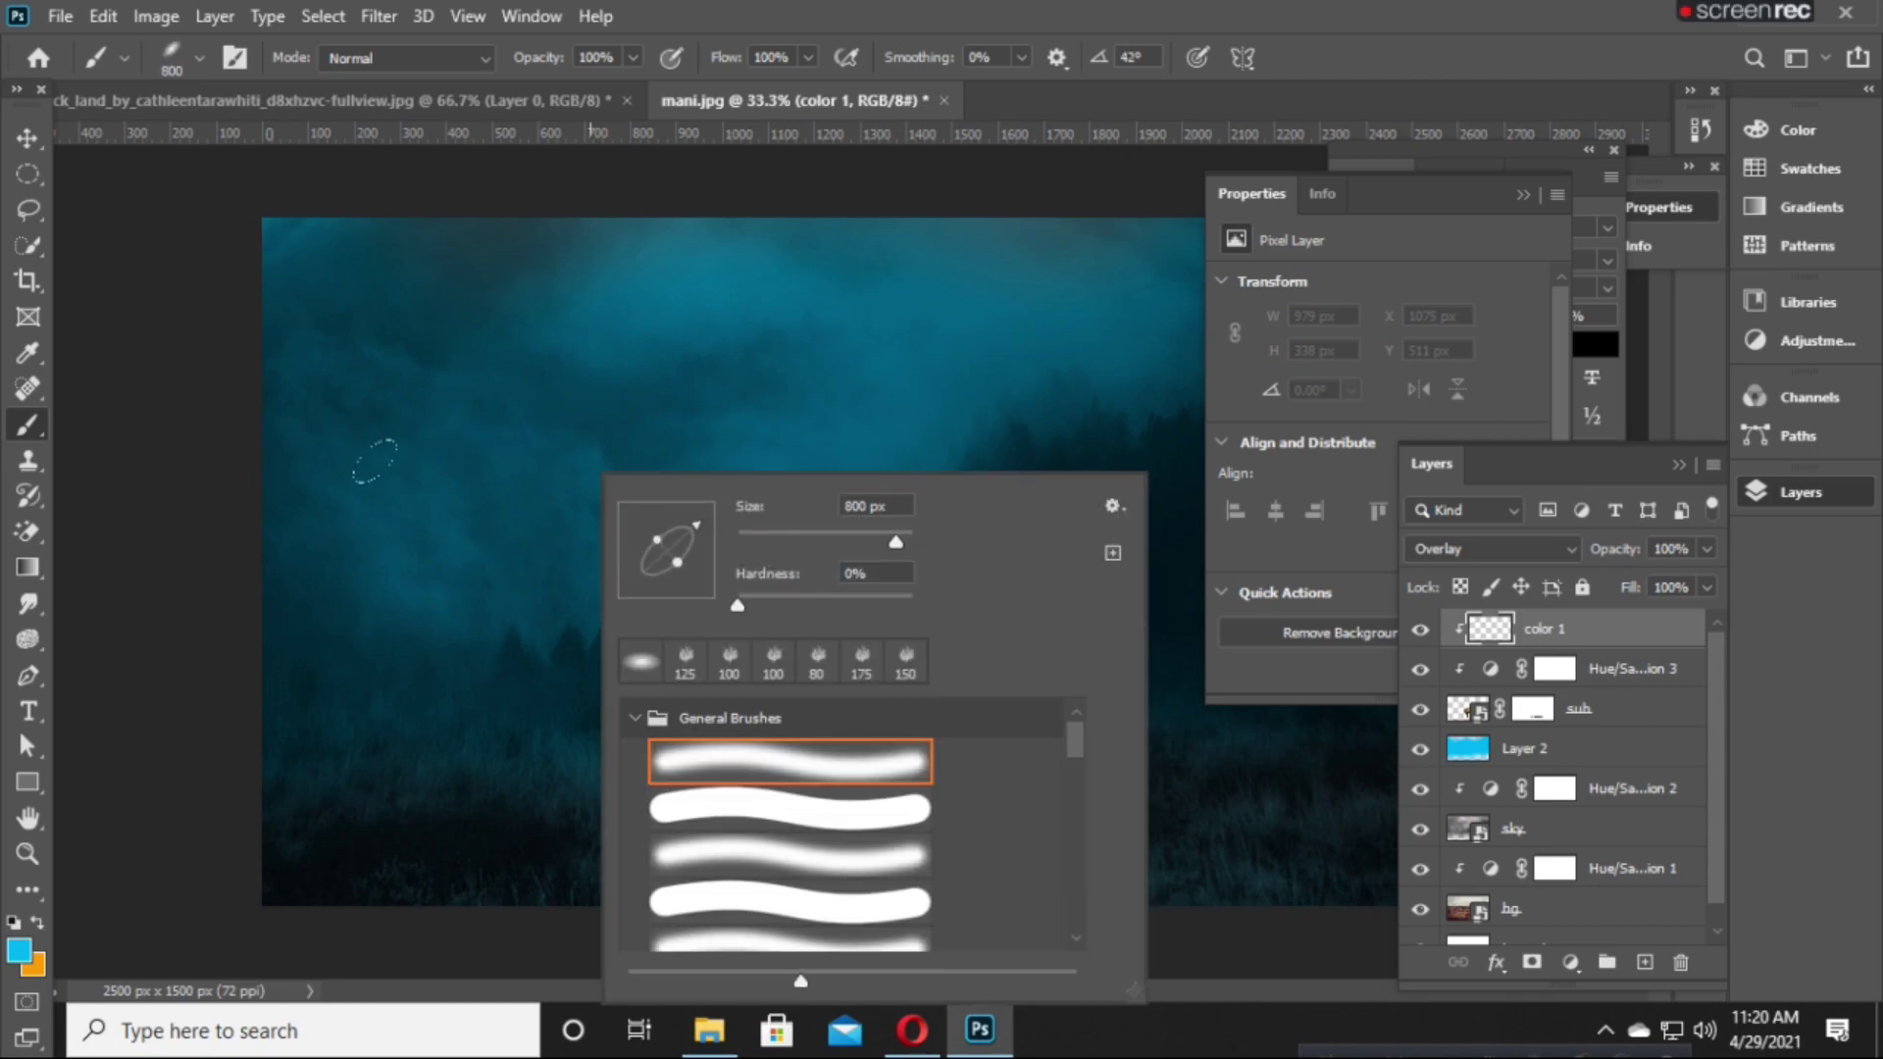
left_click(445, 519)
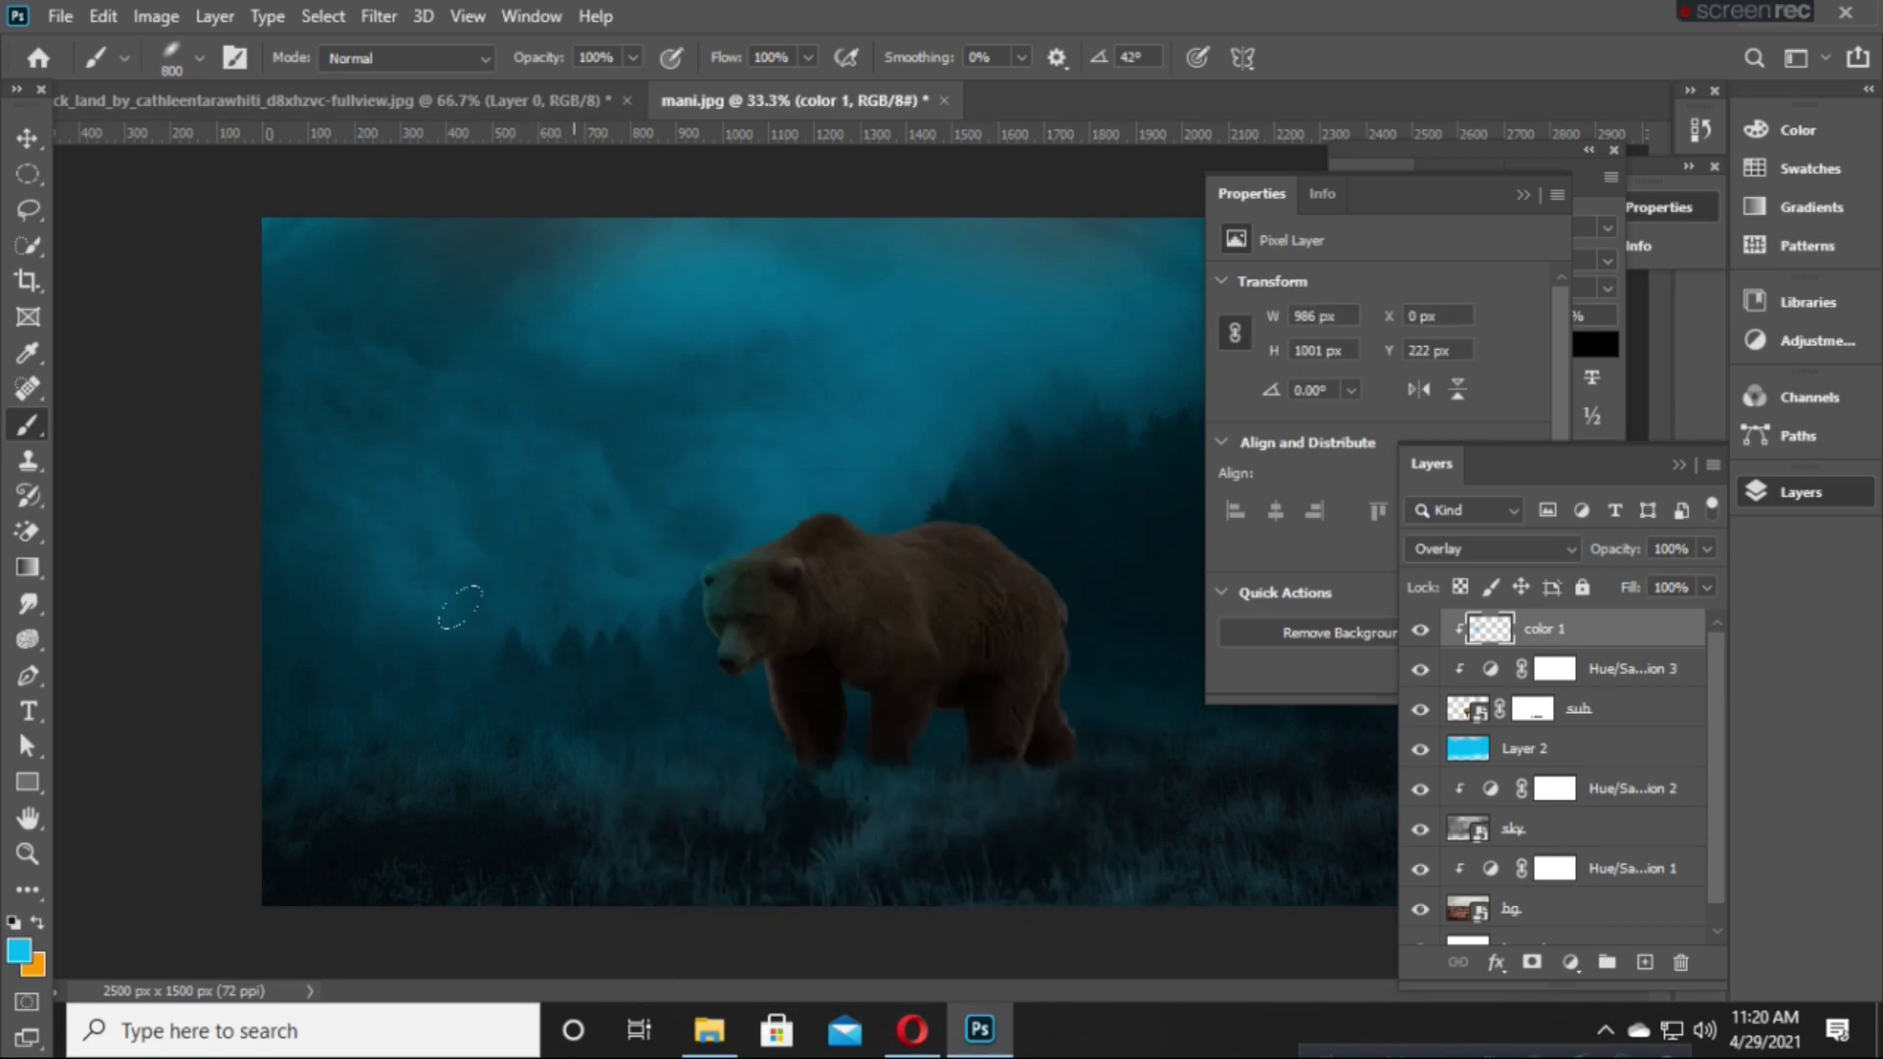
key("ctrl+z")
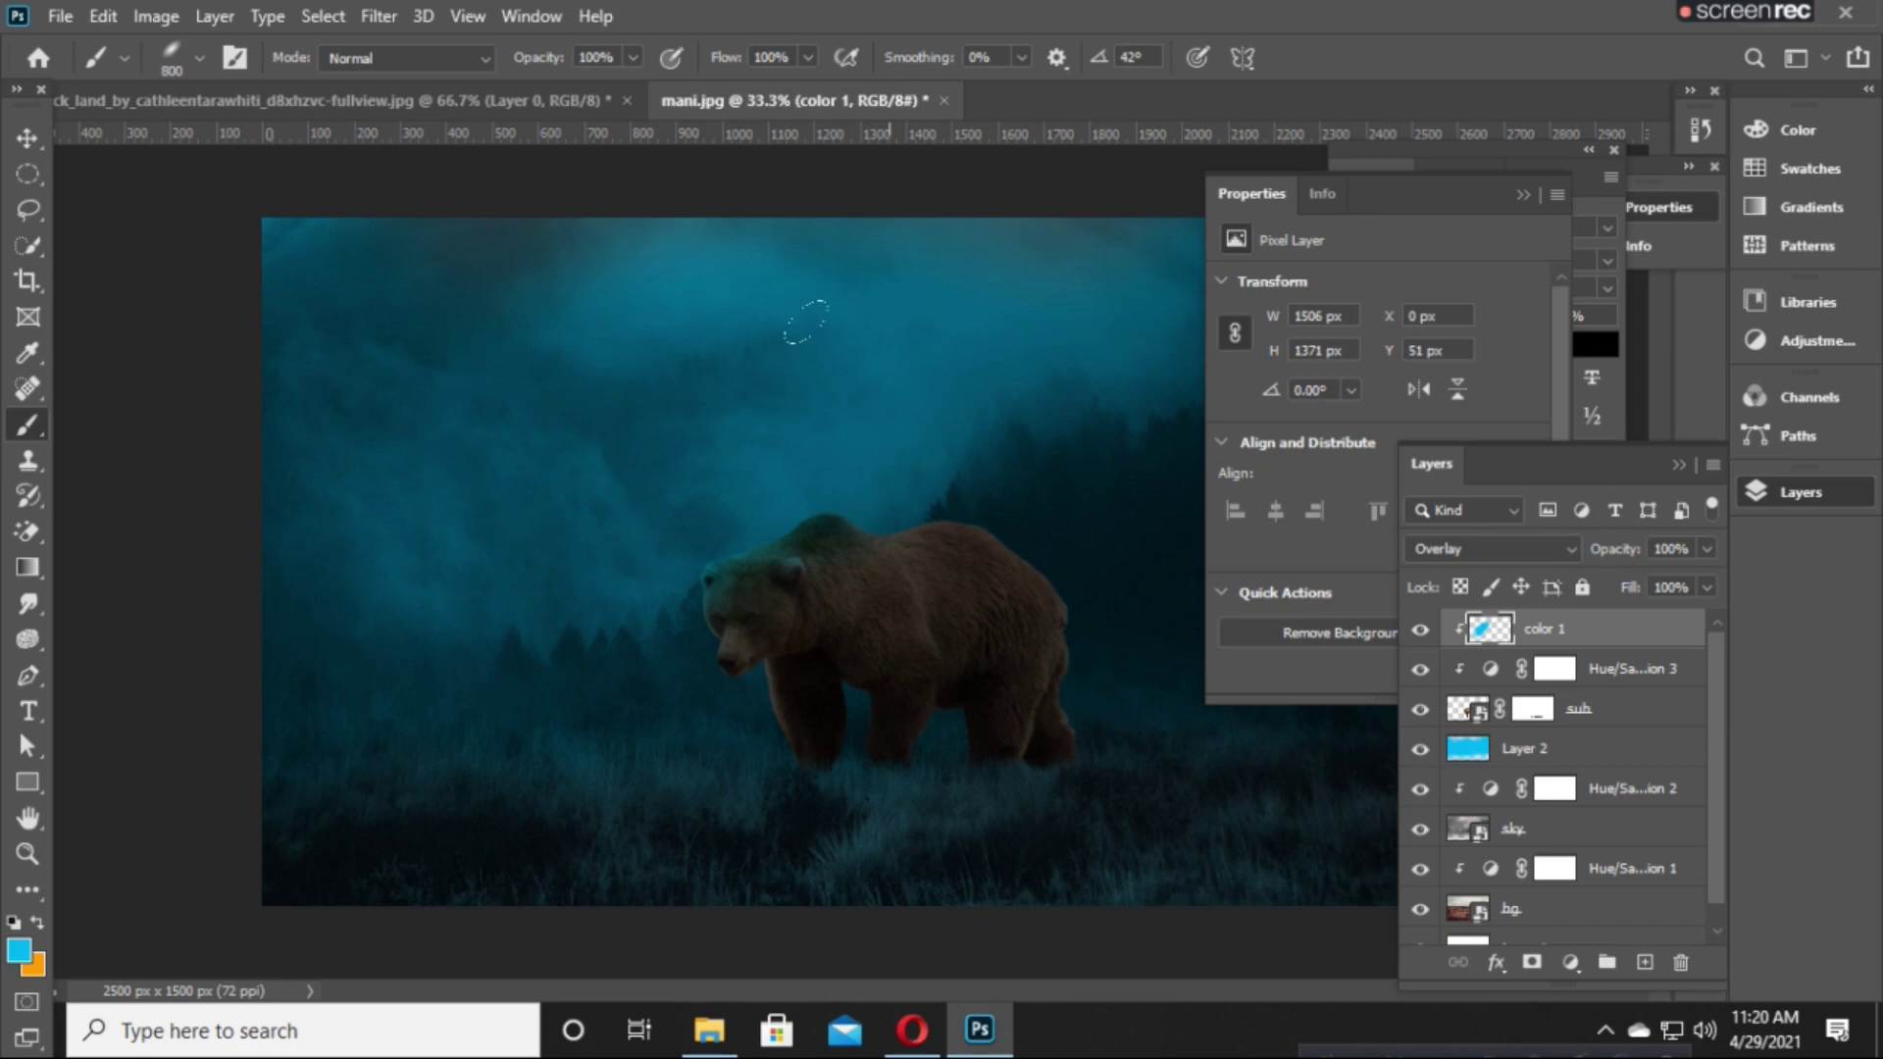
left_click_drag(1005, 327, 981, 345)
scroll(936, 443, "up", 1)
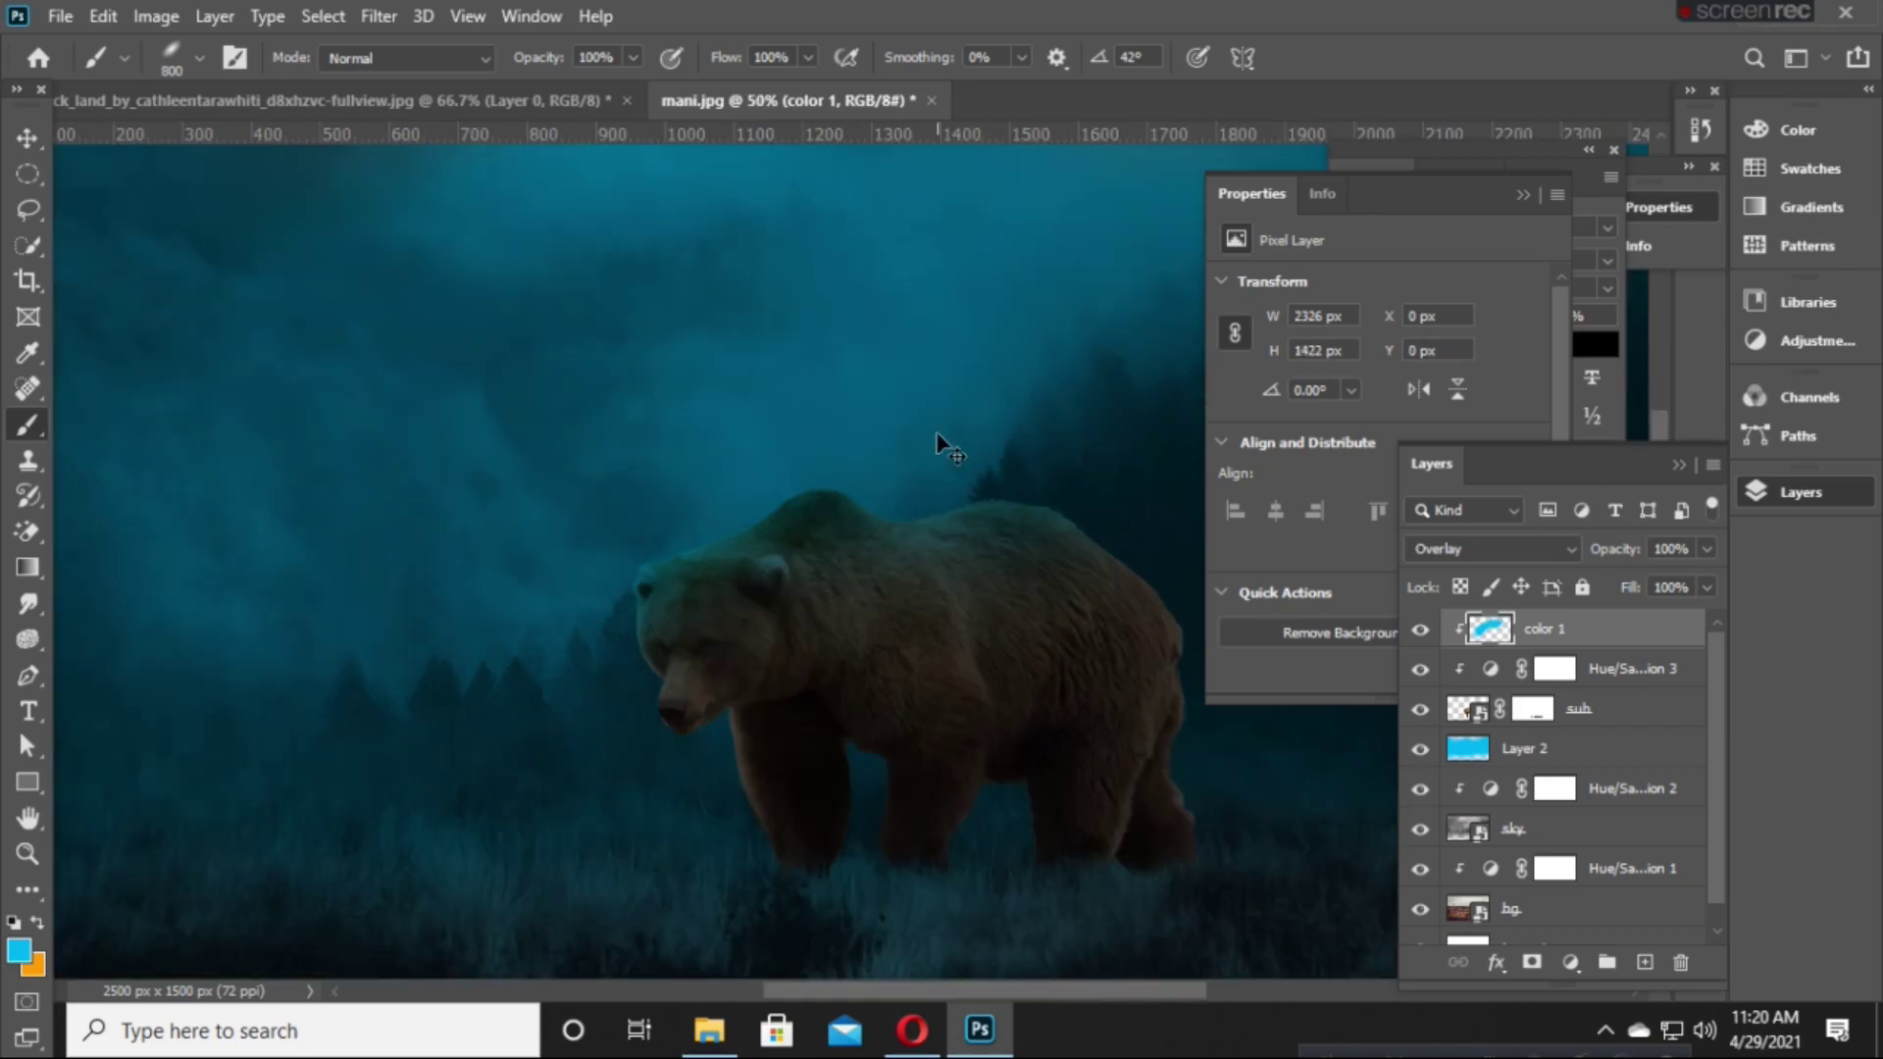
left_click_drag(930, 419, 495, 458)
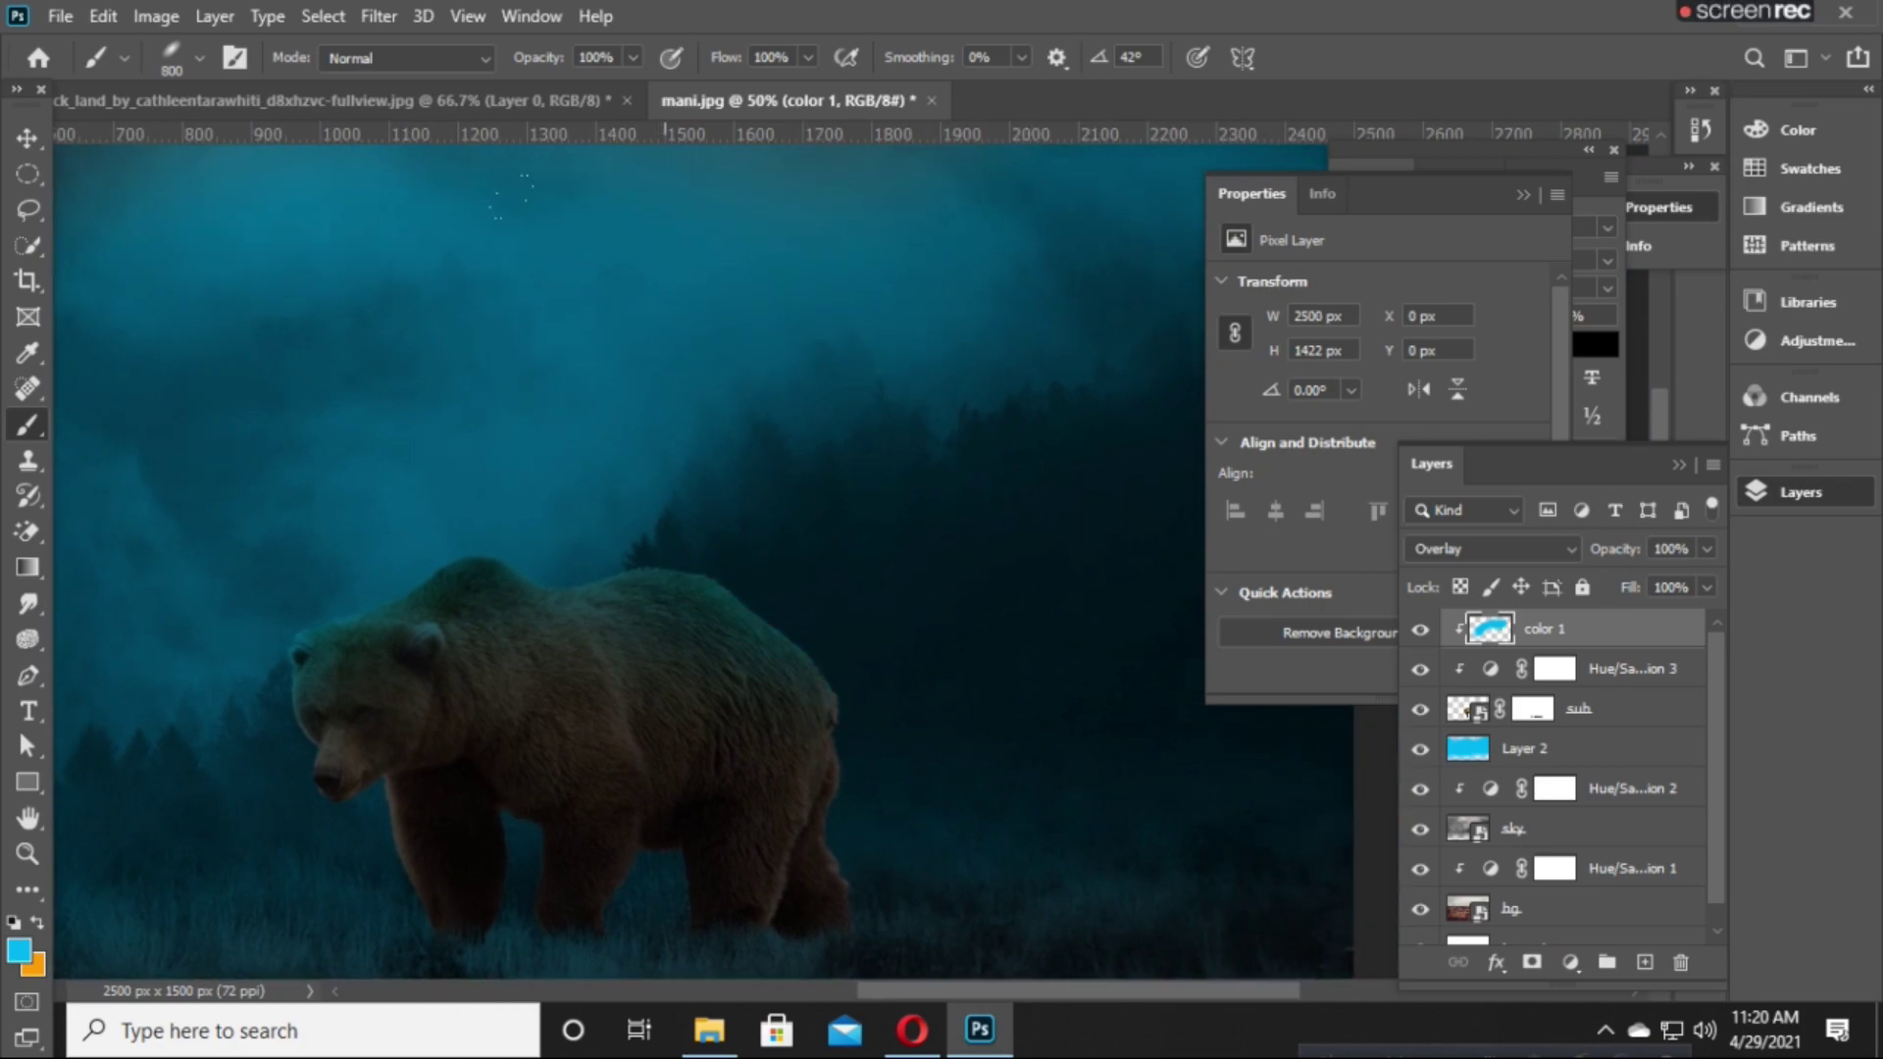
Rotate the brush tip angle to 122° and recentre the view on the bear.
right_click(672, 333)
left_click_drag(758, 389, 684, 336)
left_click(400, 228)
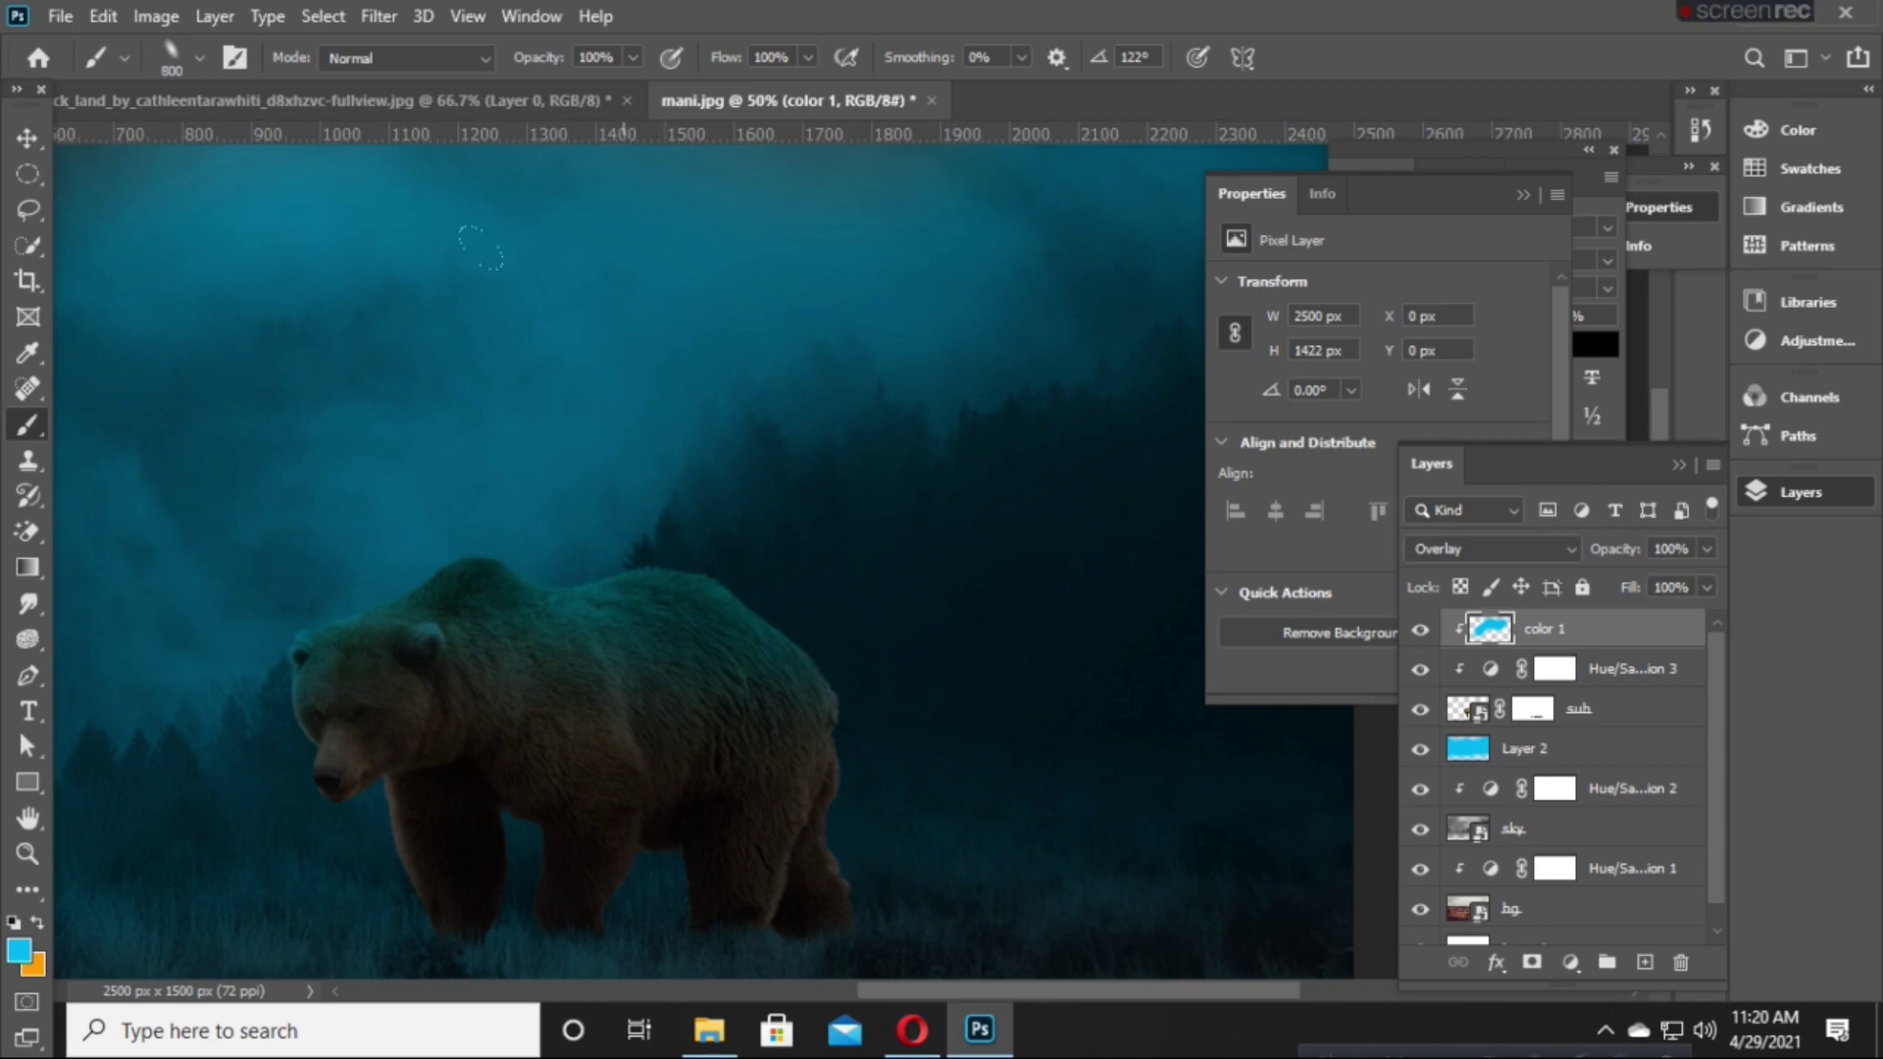
mouse_move(481, 245)
left_mouse_down()
mouse_move(871, 324)
mouse_move(863, 309)
left_mouse_up()
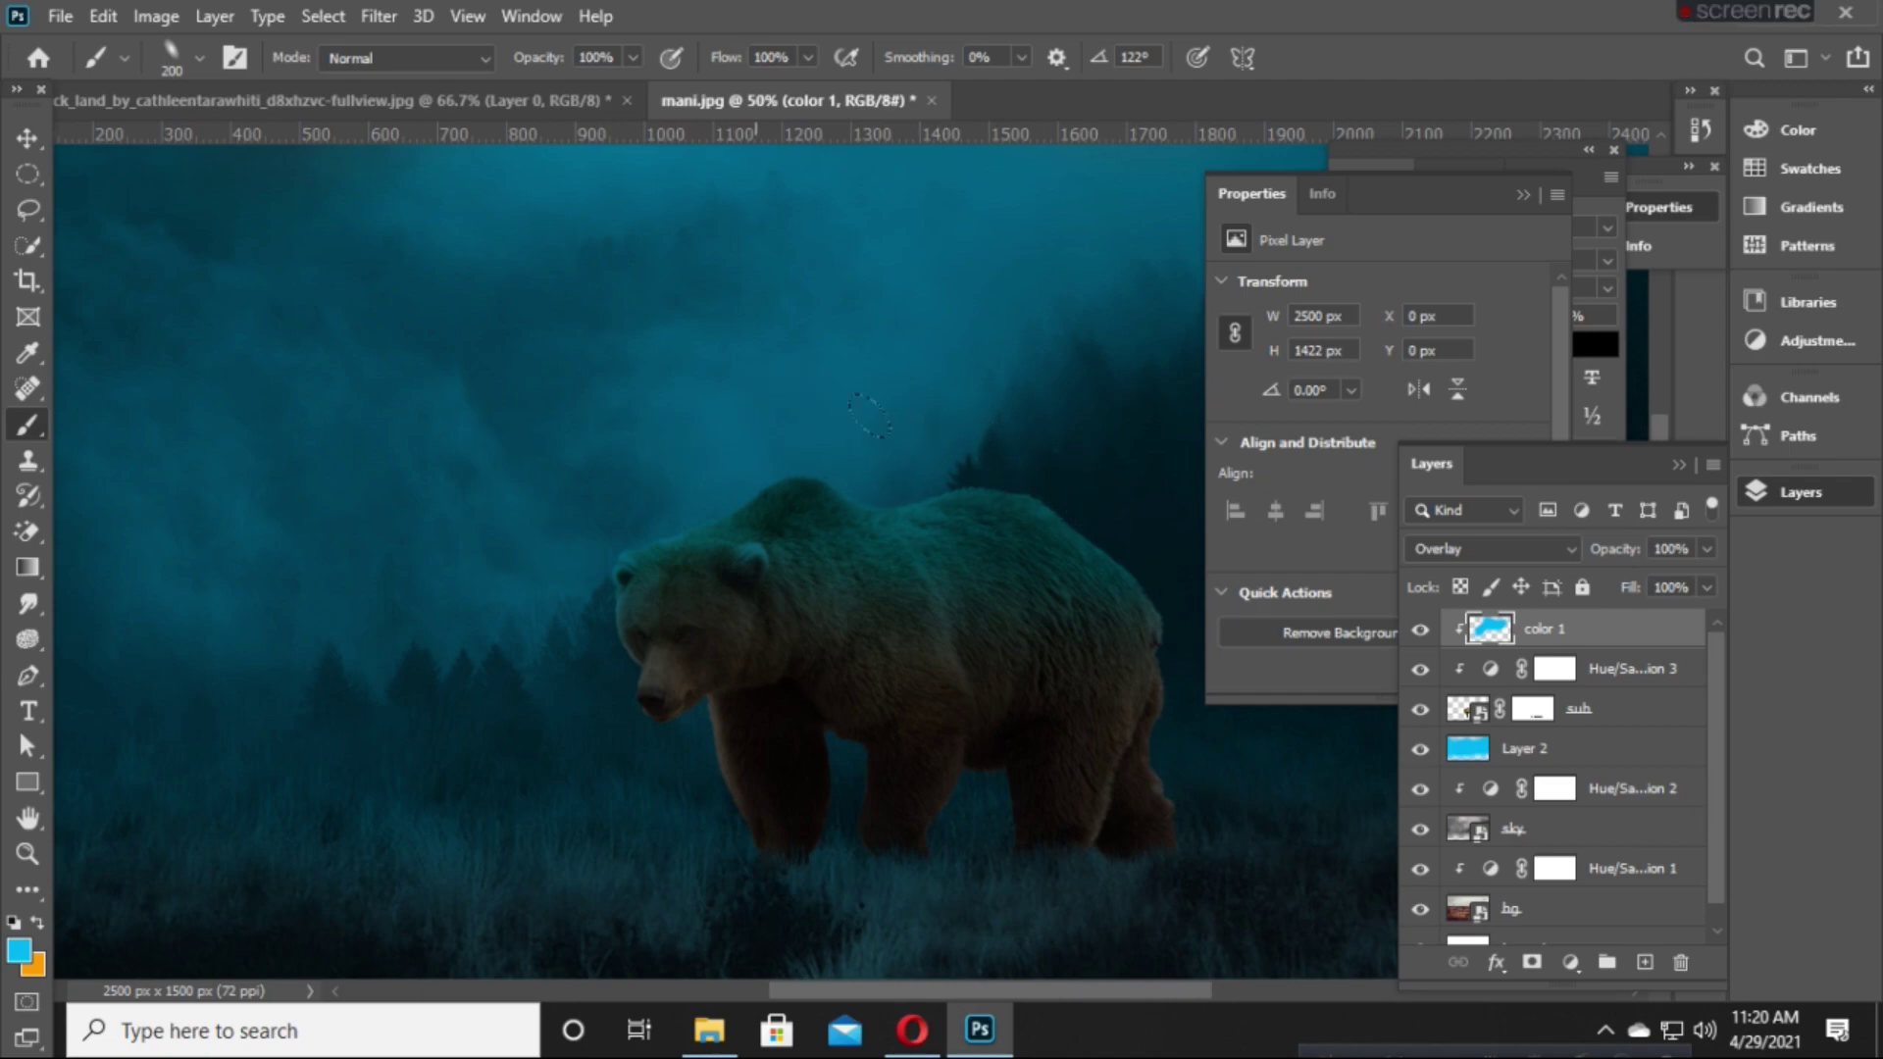
Rasterize the sub bear layer into a regular pixel layer.
left_click(1657, 726)
left_click(1422, 714)
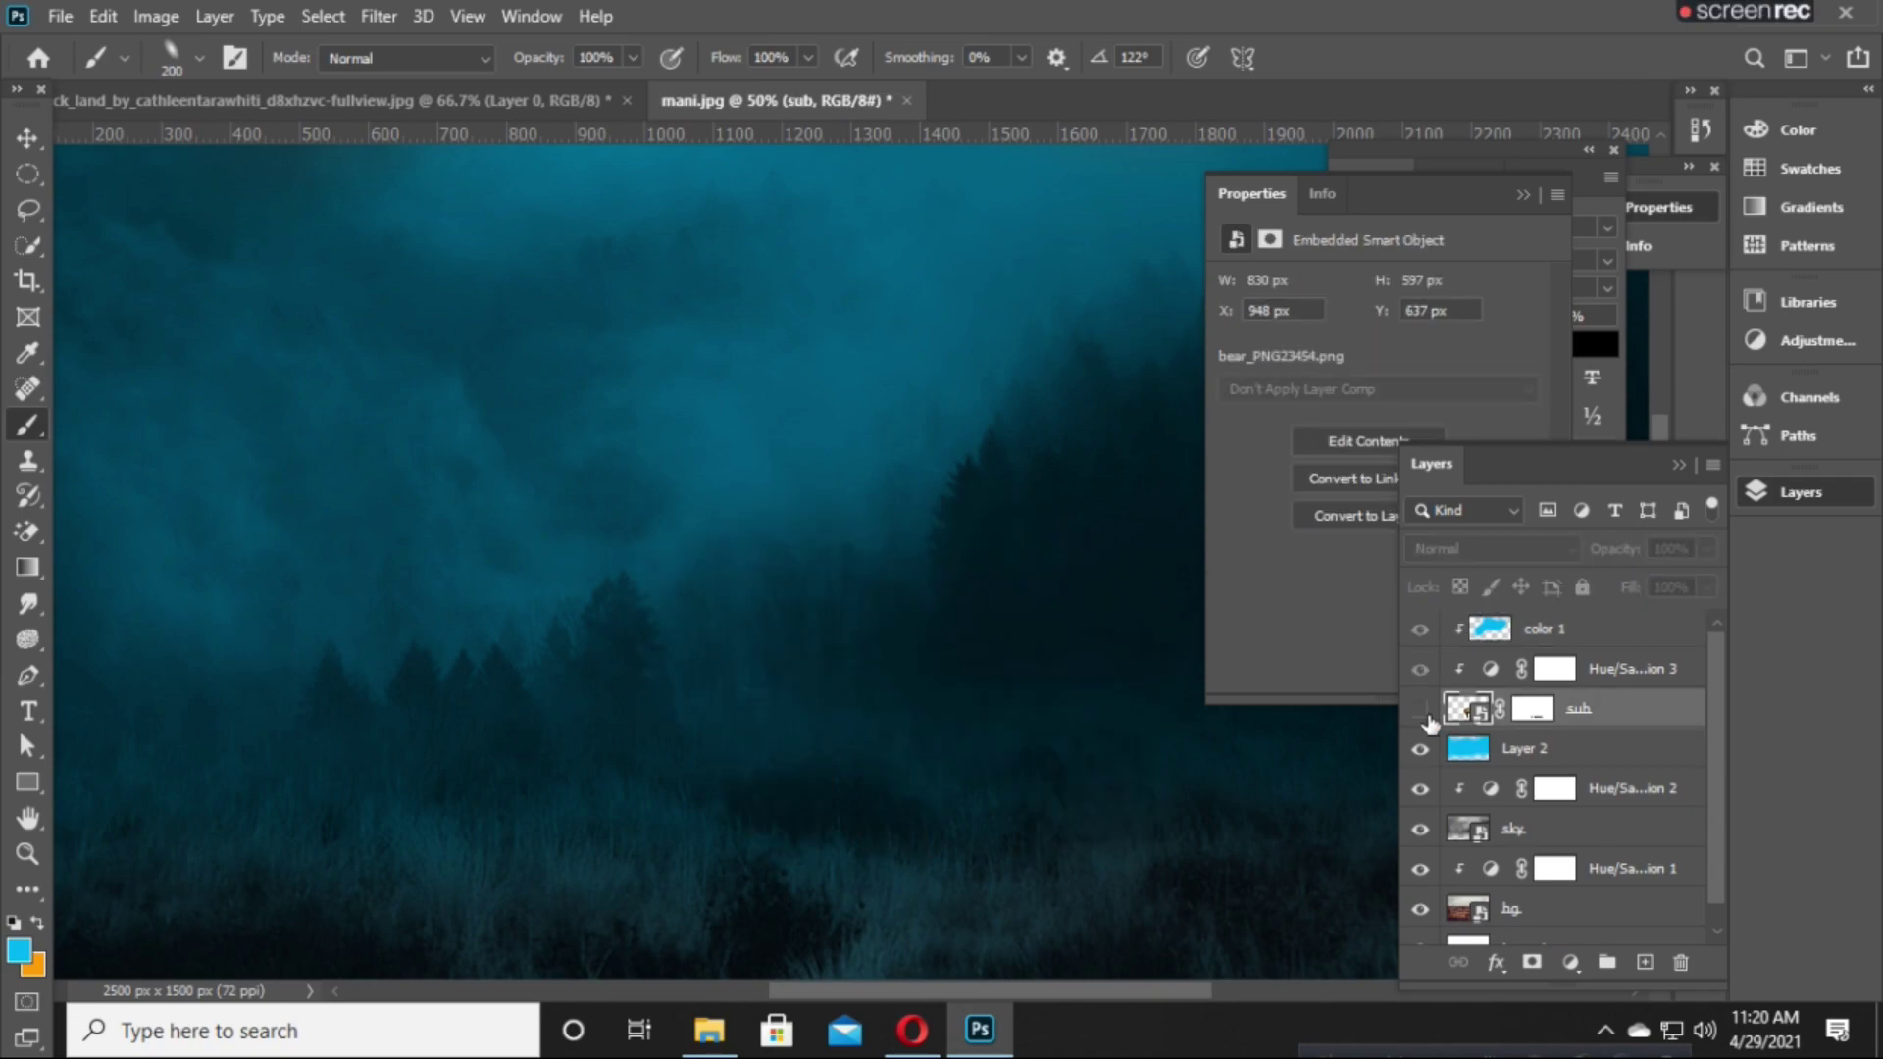
right_click(1605, 716)
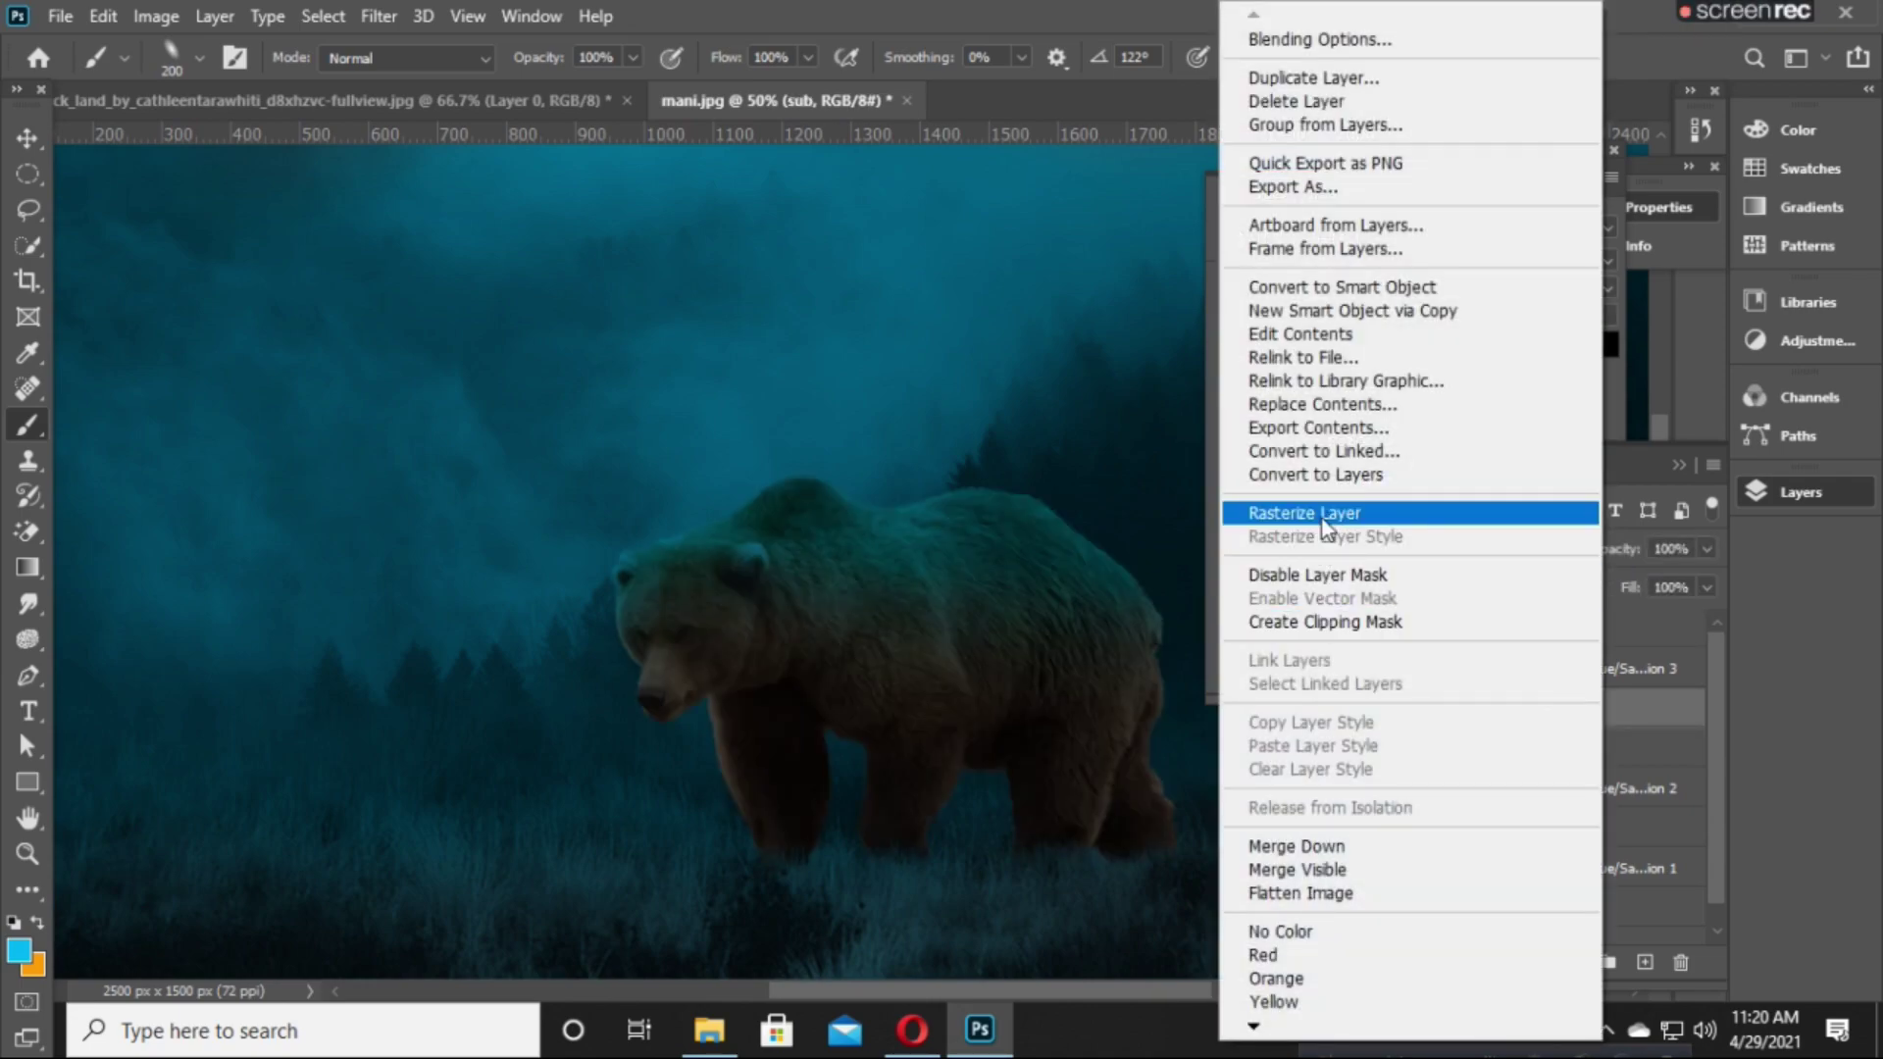
left_click(1324, 514)
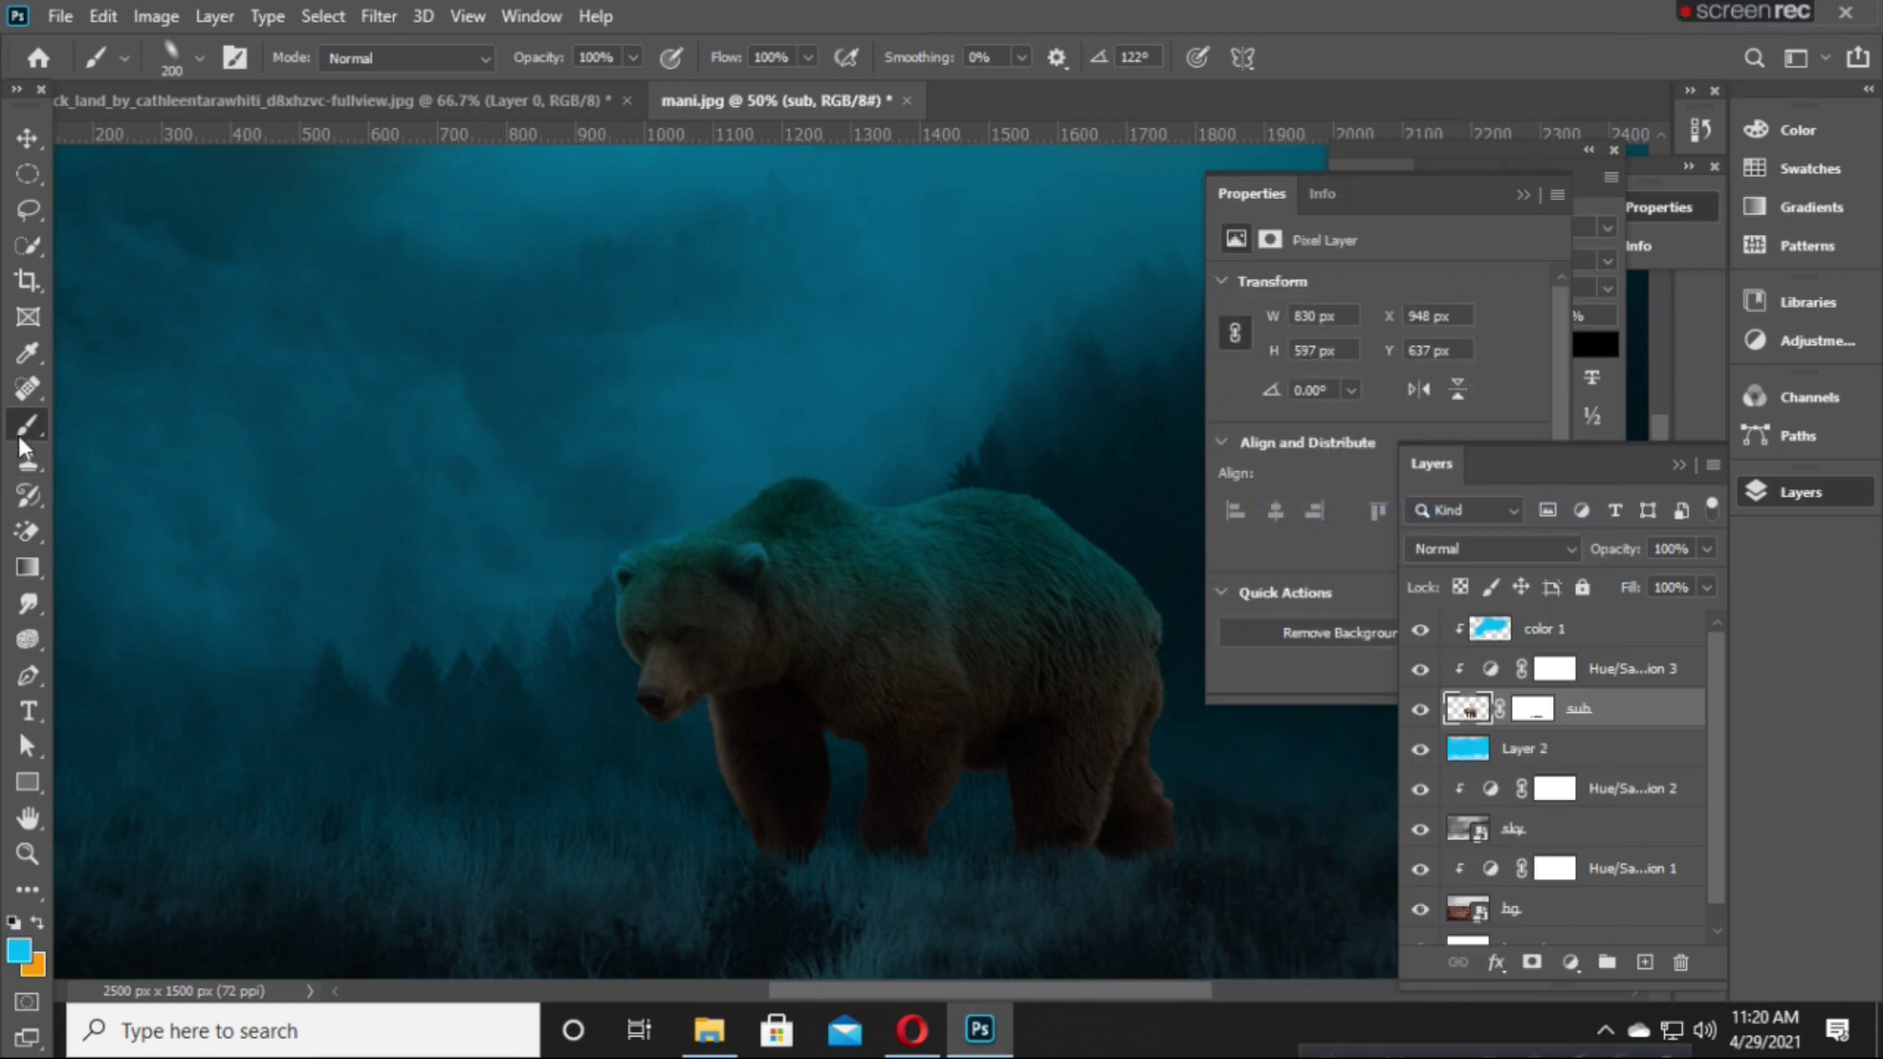
Clone-stamp dark fur over the light fringe along the bear's leg edge.
left_click_drag(20, 468, 122, 463)
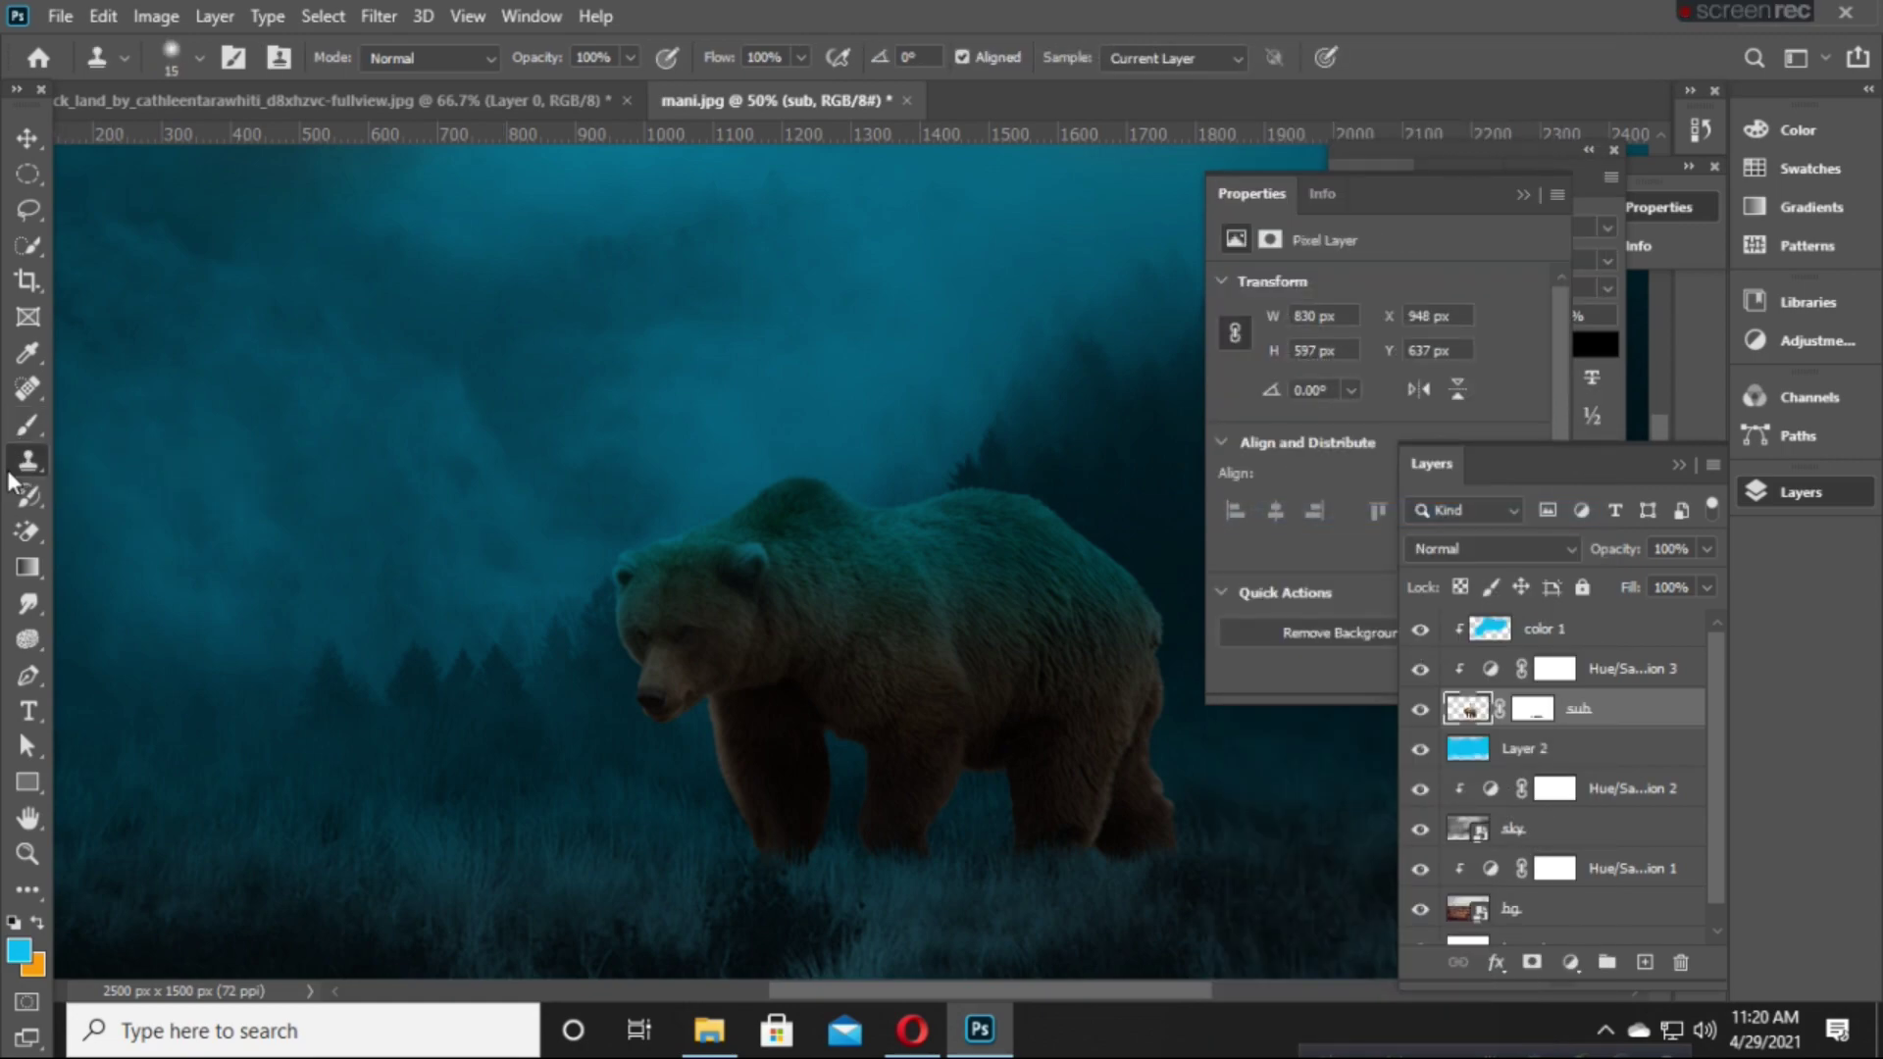
key("ctrl+plus")
key("ctrl+plus")
key("ctrl+plus")
key("ctrl+plus")
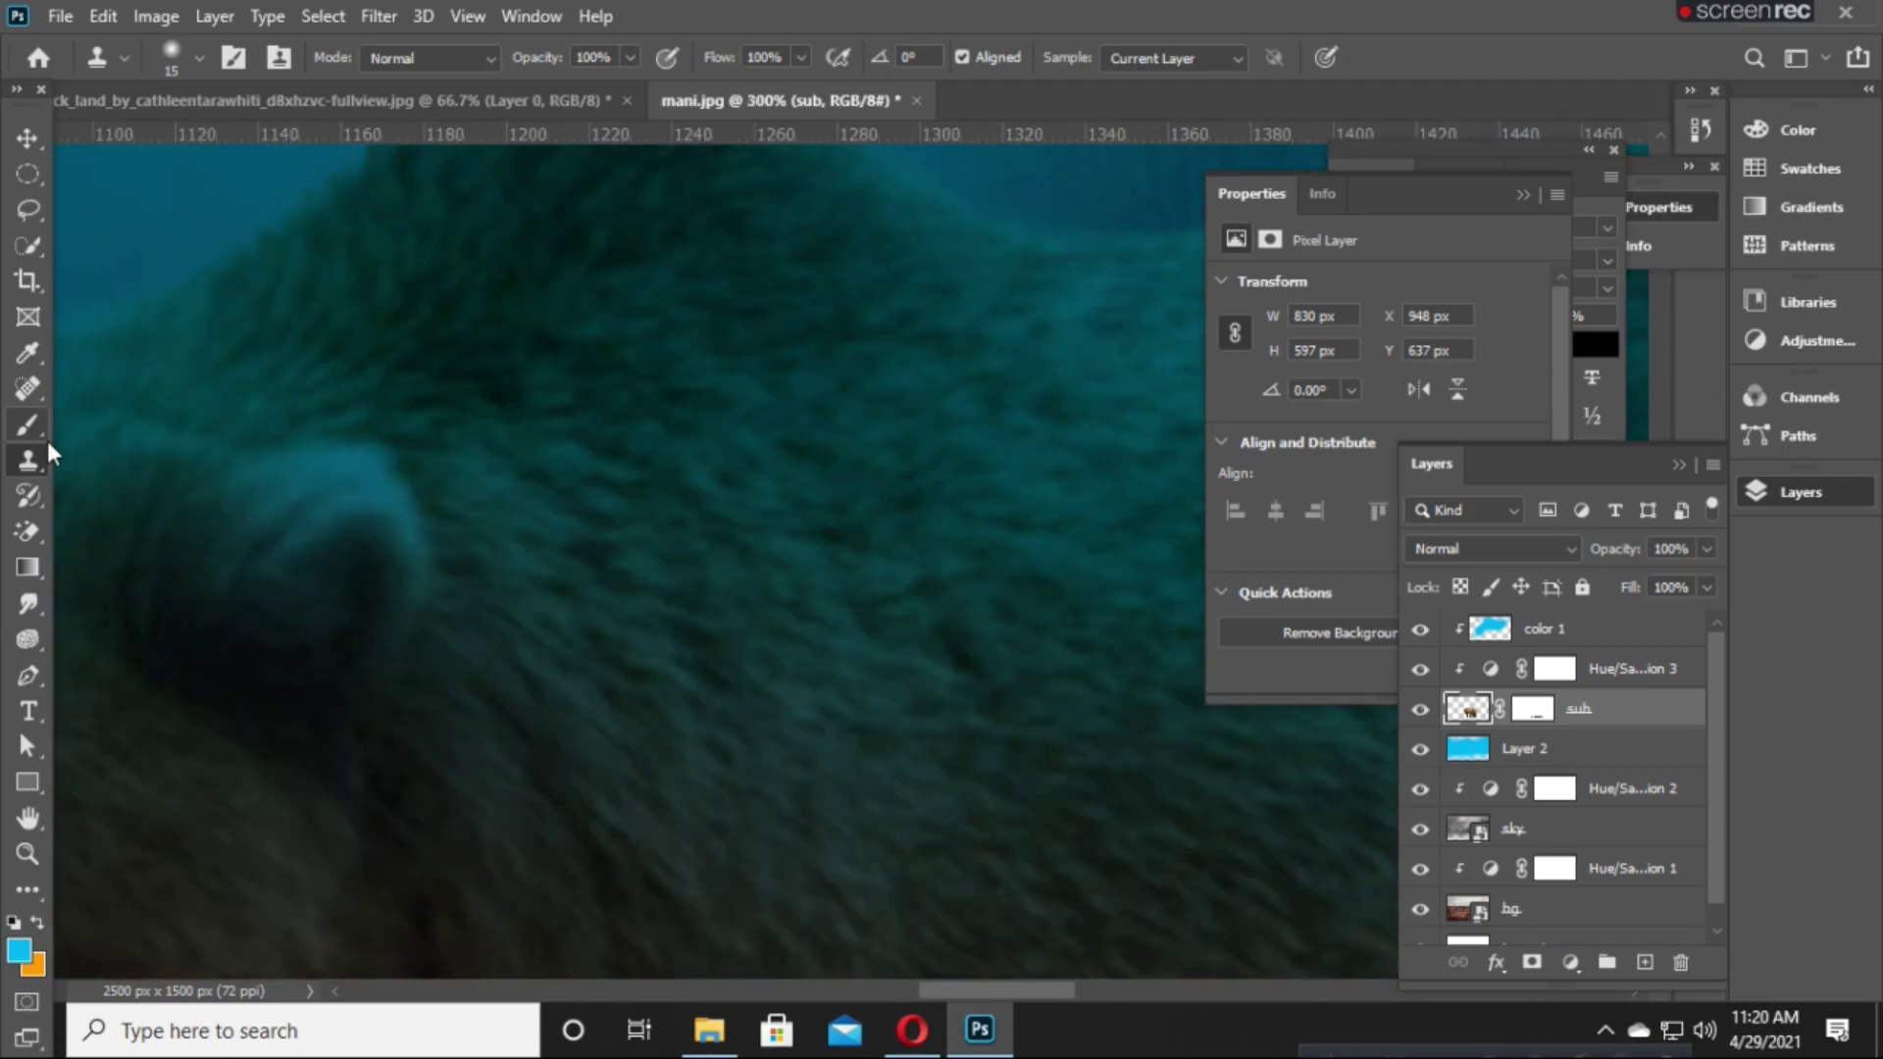
scroll(383, 749, "down", 5)
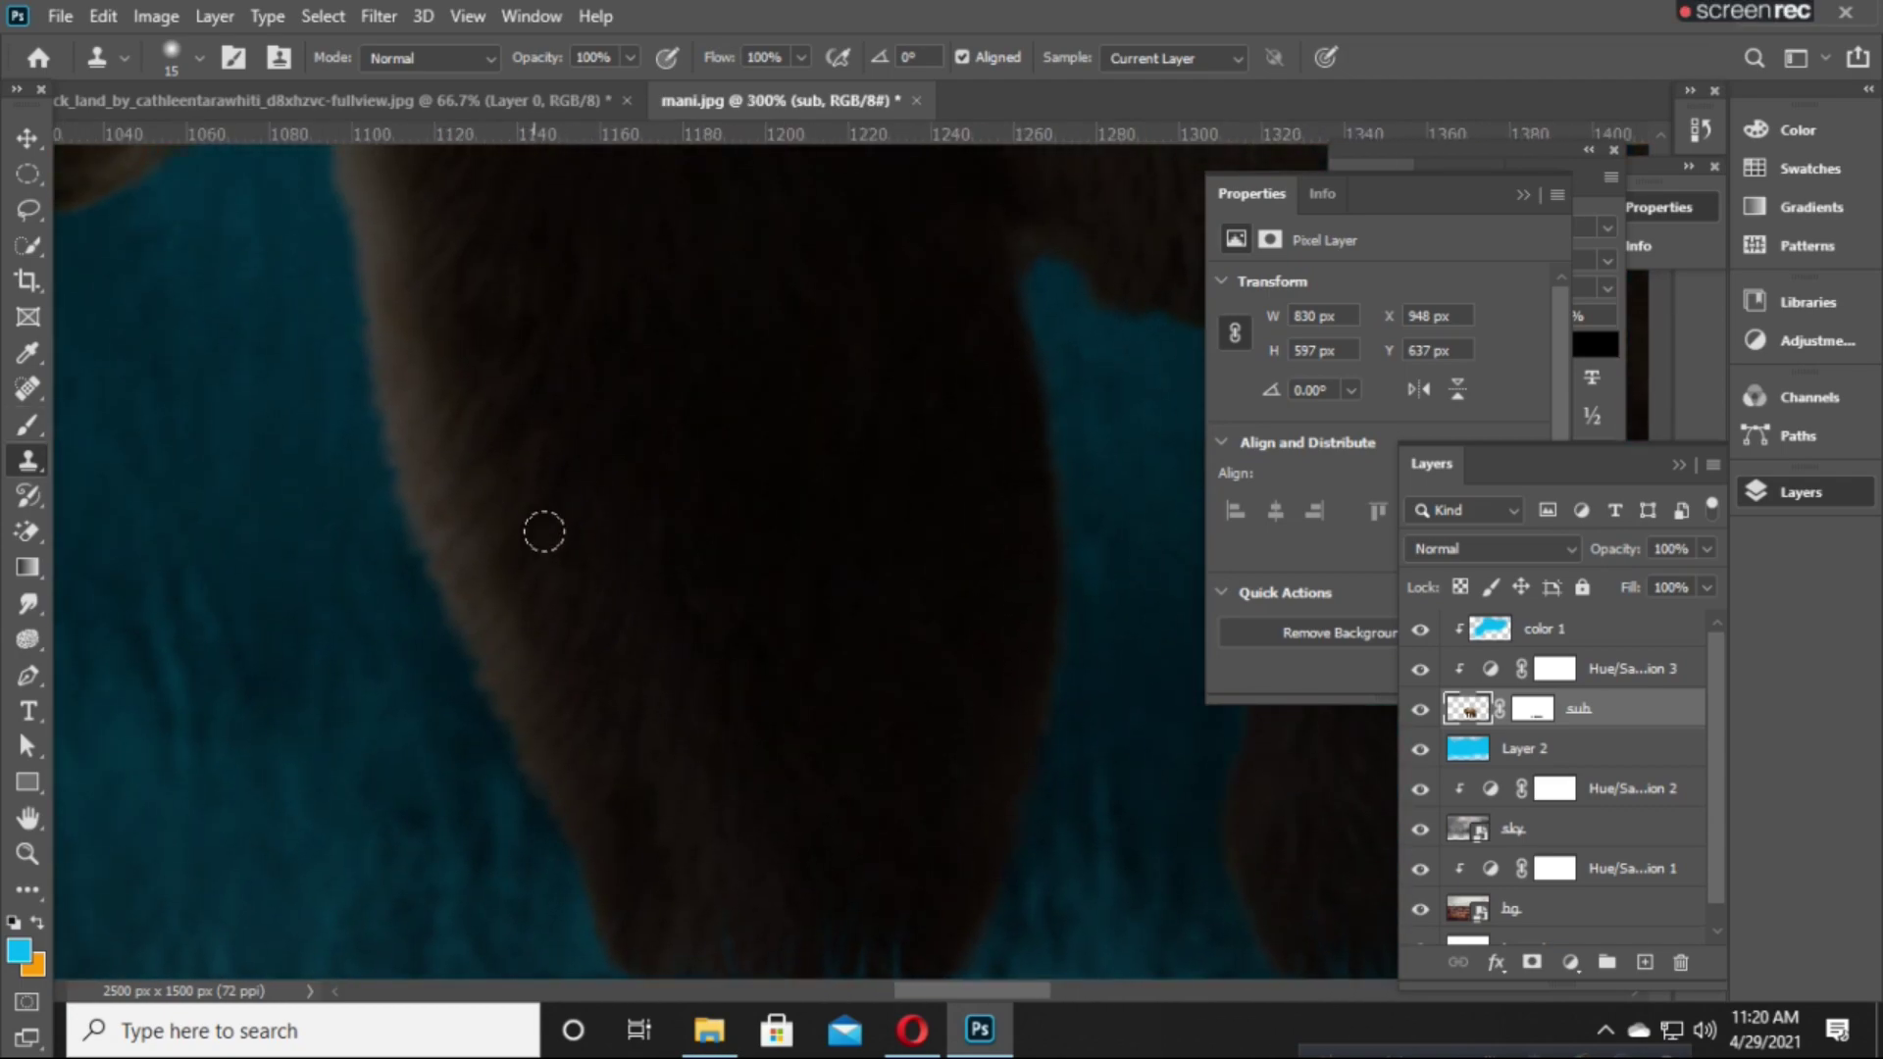
scroll(545, 532, "up", 3)
scroll(631, 622, "left", 2)
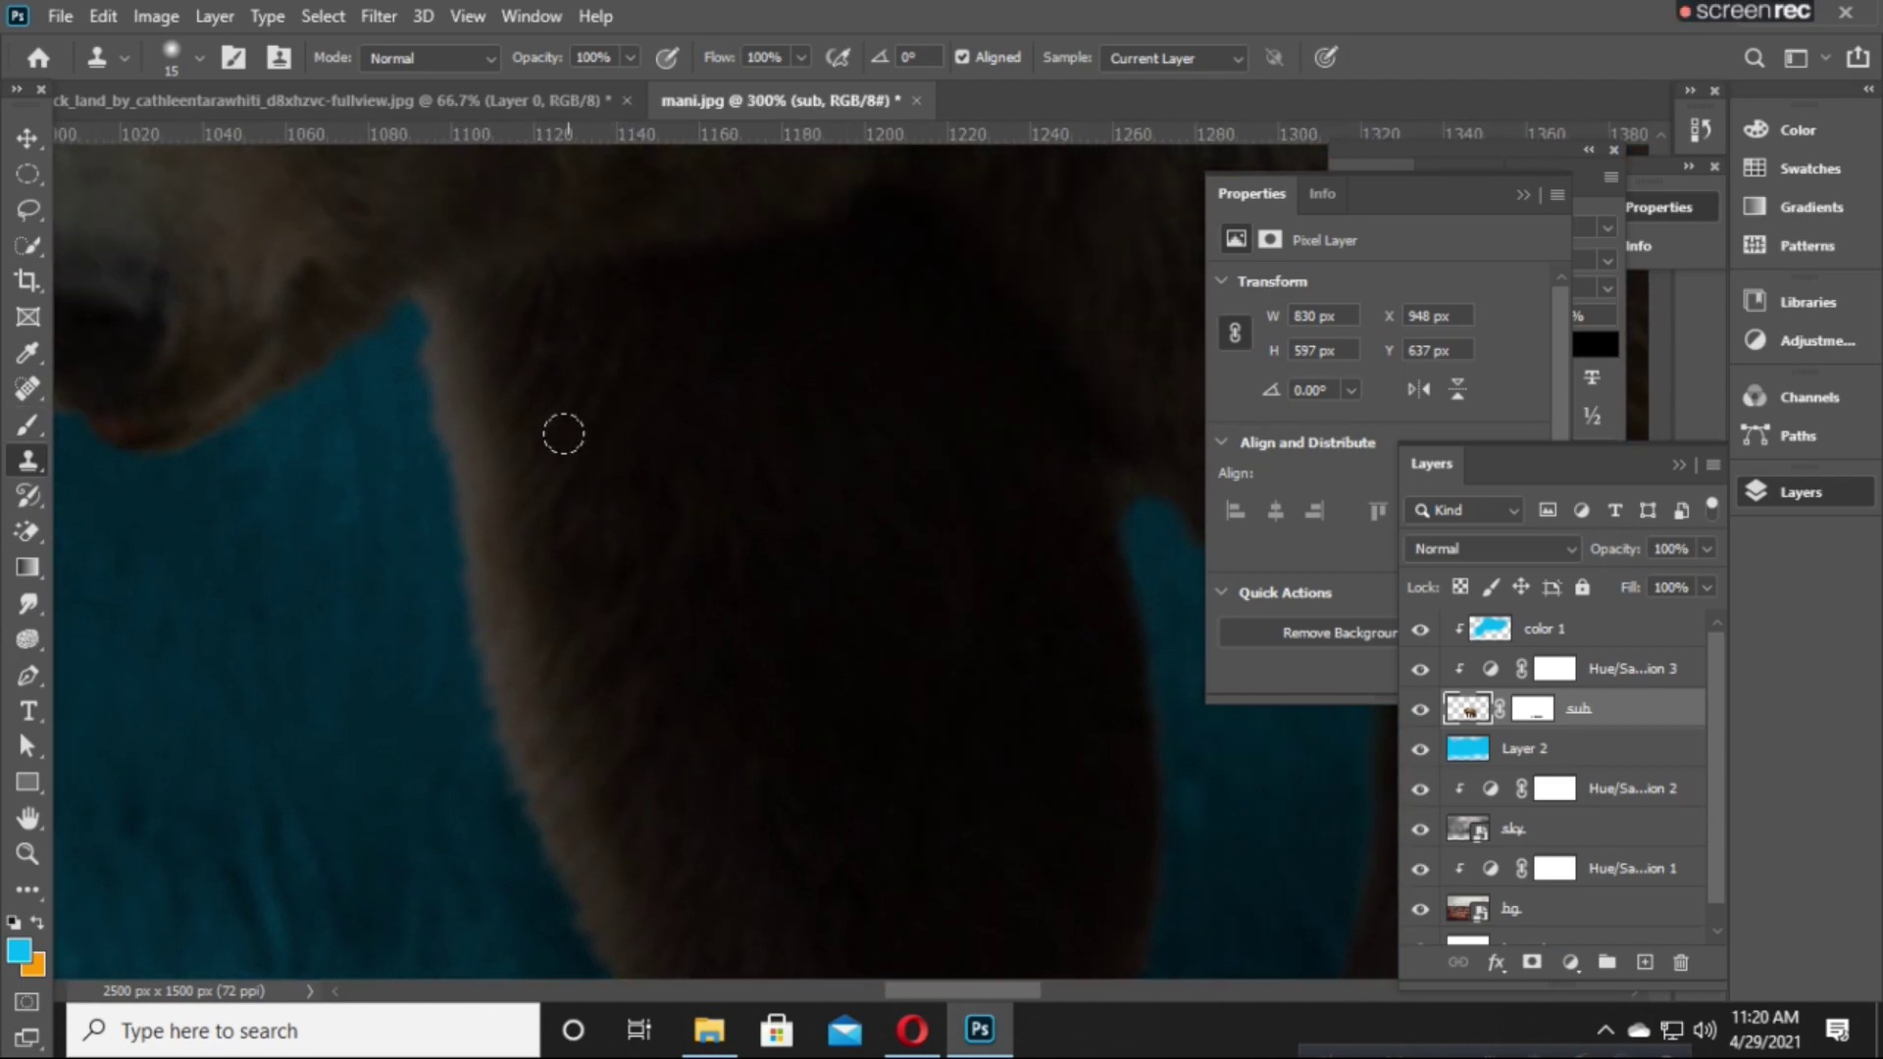
left_click_drag(450, 323, 483, 589)
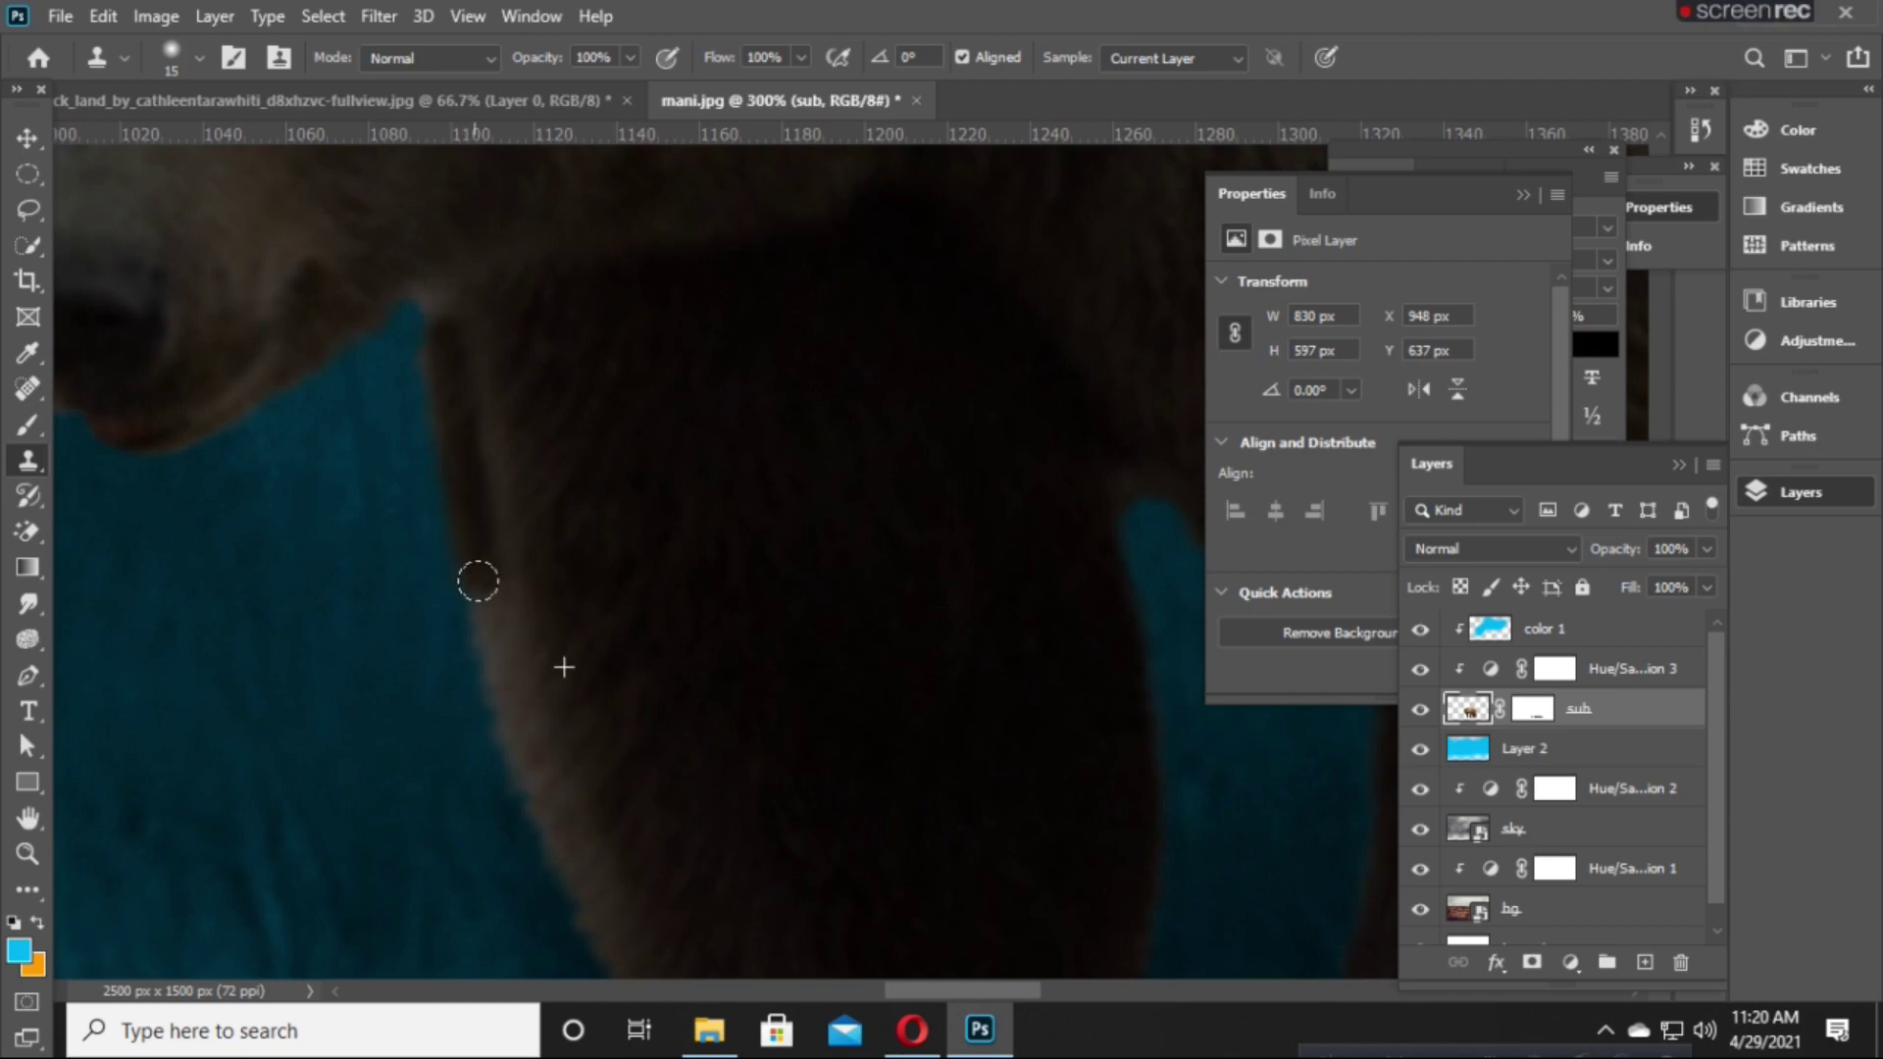
left_click(1468, 712, "ctrl")
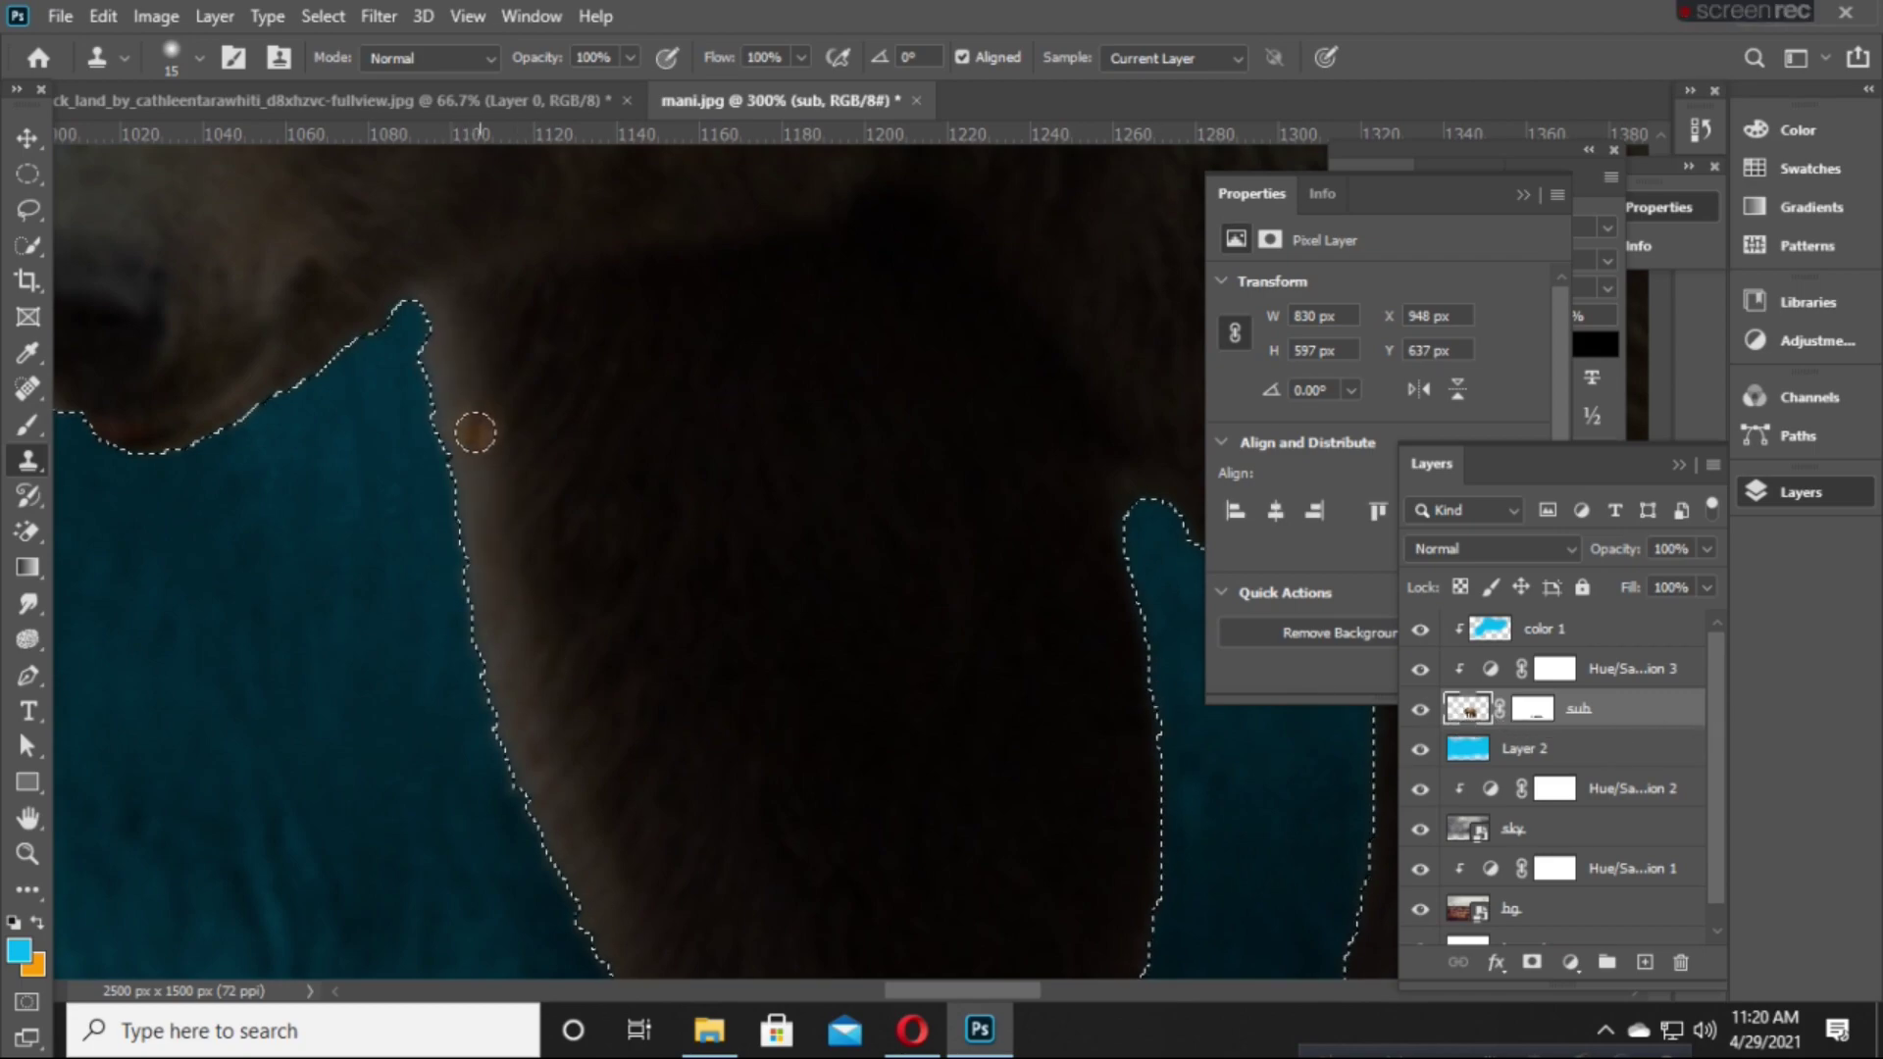
left_click_drag(426, 314, 473, 559)
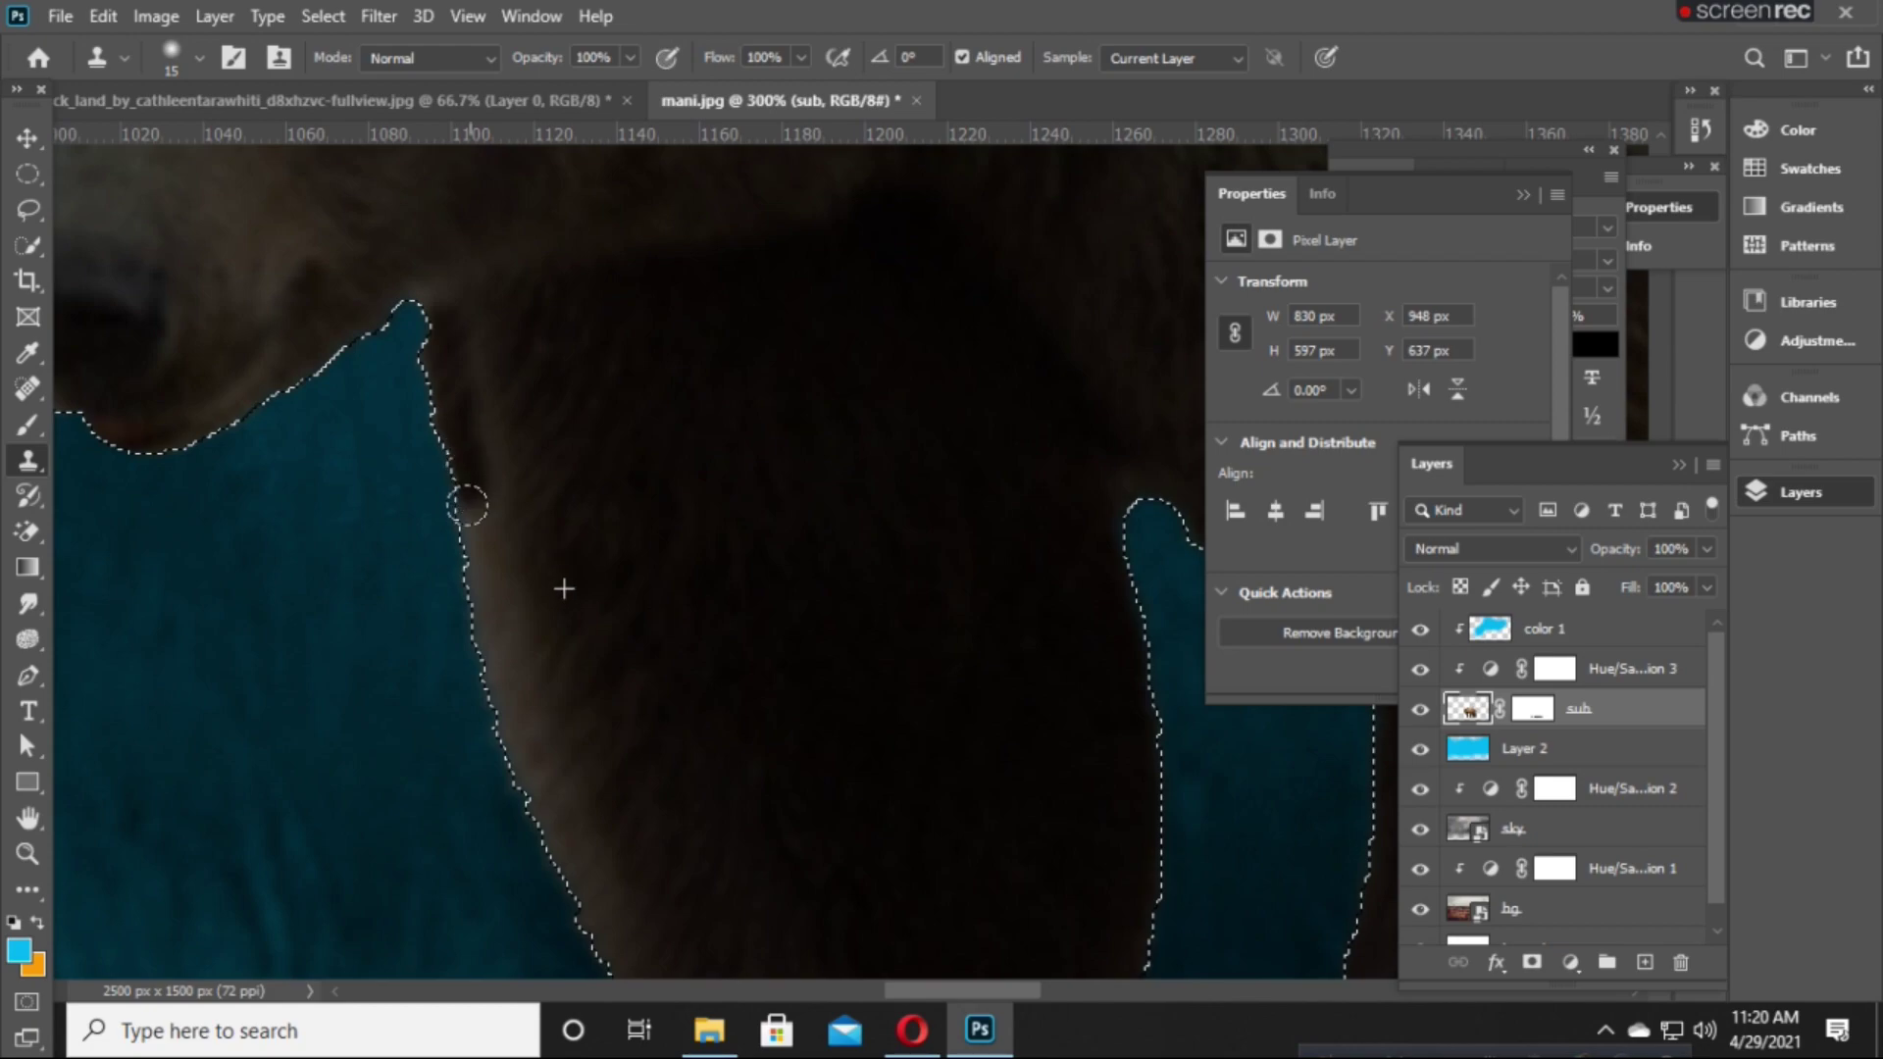
left_click_drag(475, 397, 484, 534)
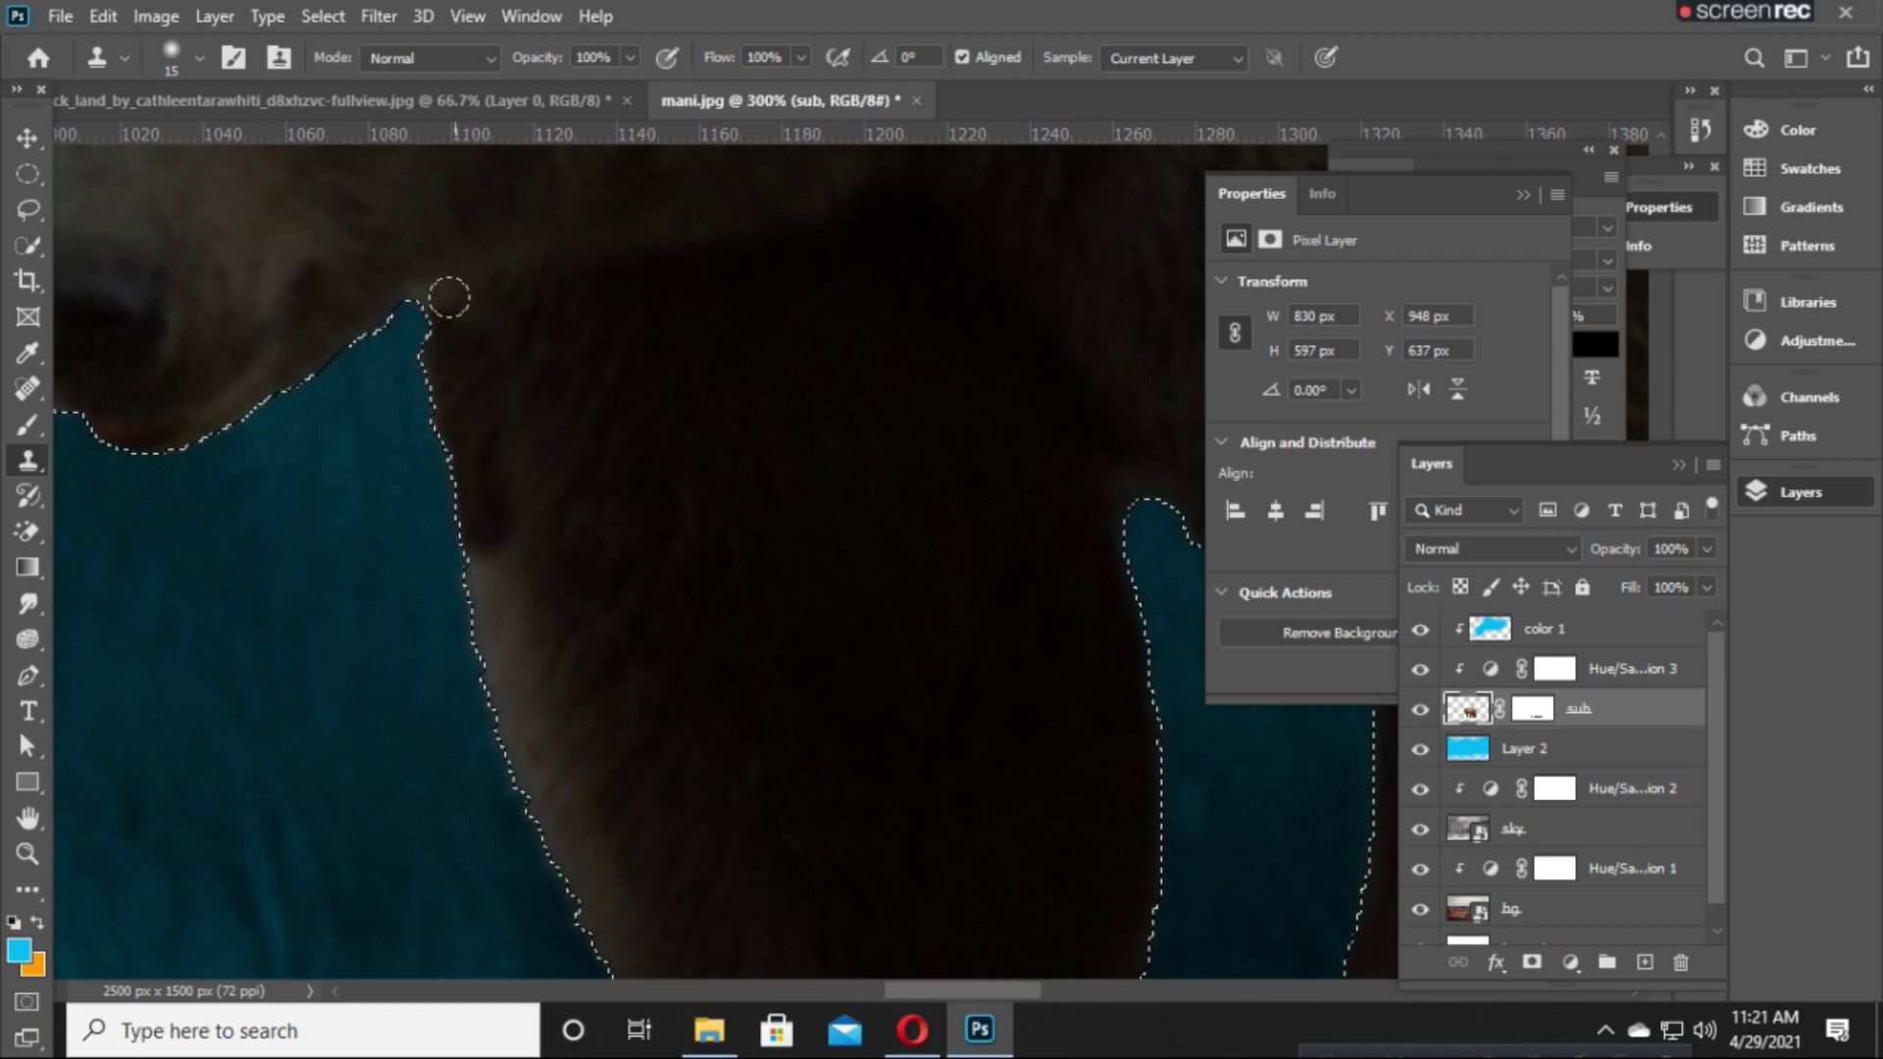
left_click_drag(445, 294, 458, 362)
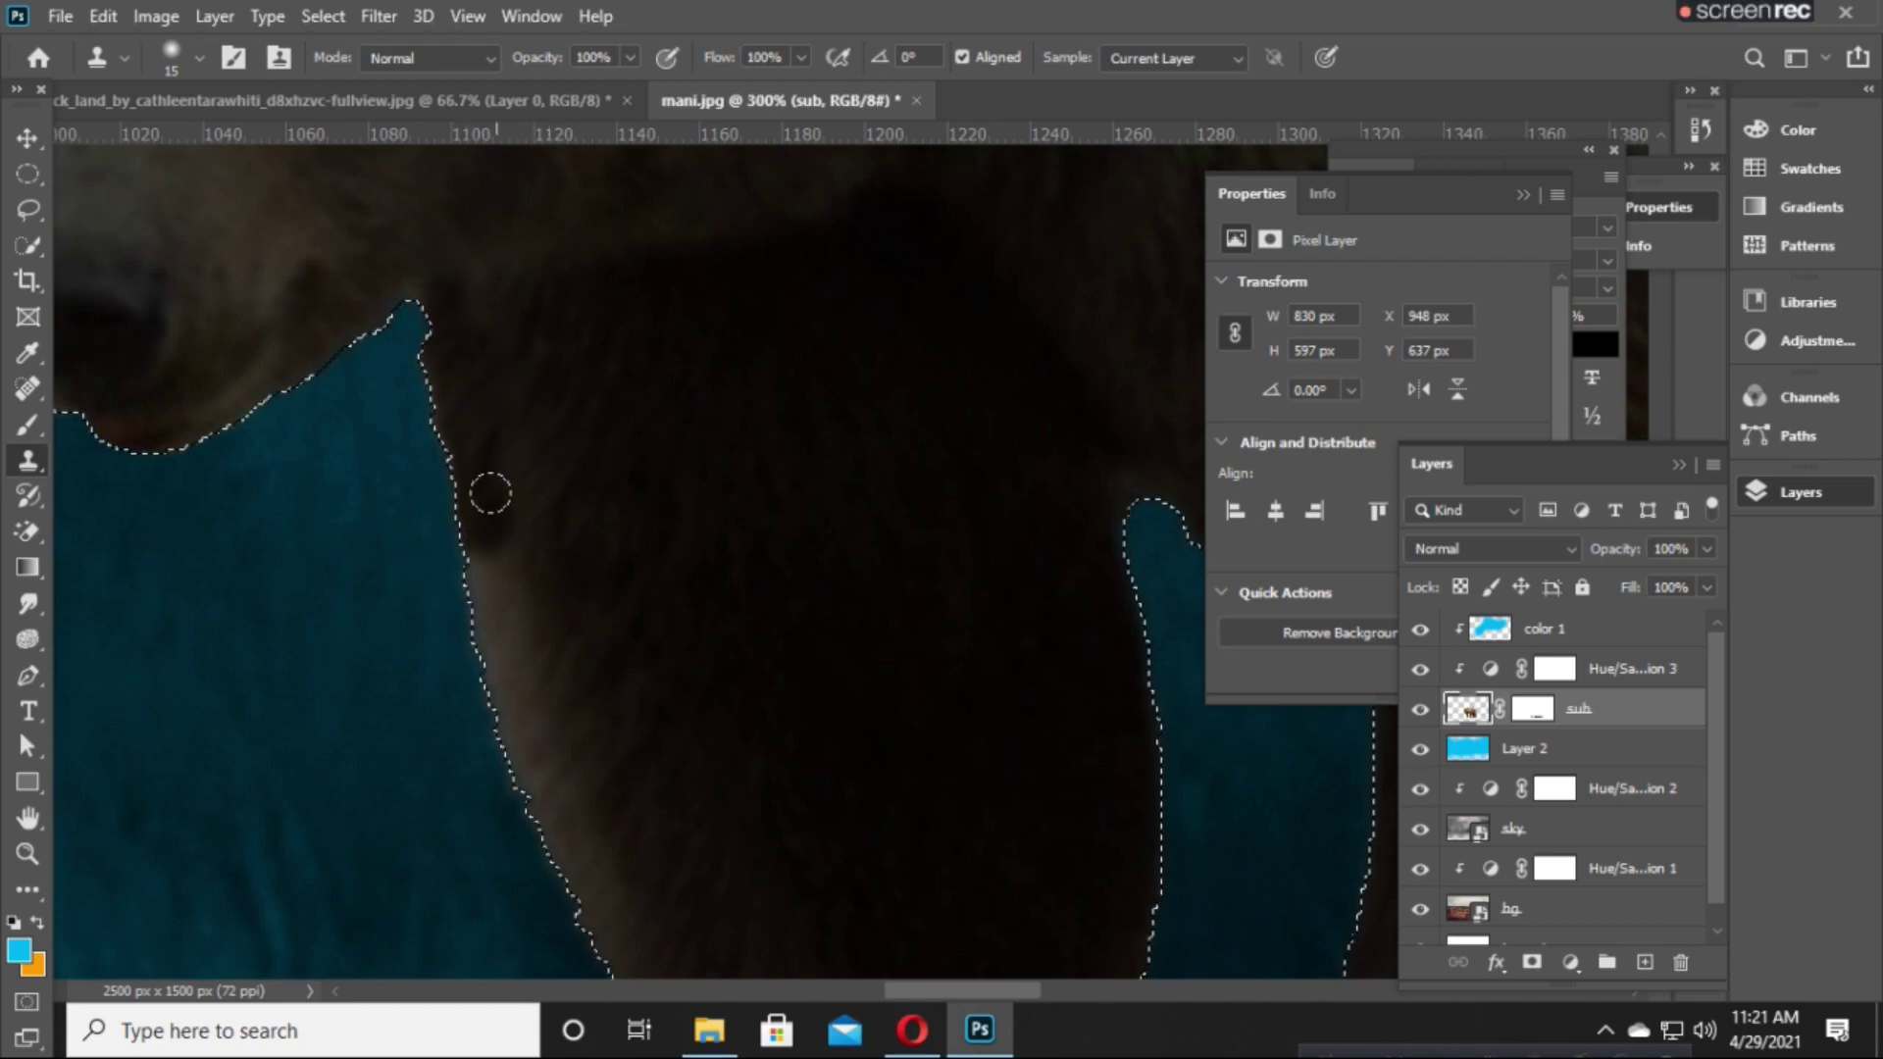
left_click_drag(488, 510, 506, 701)
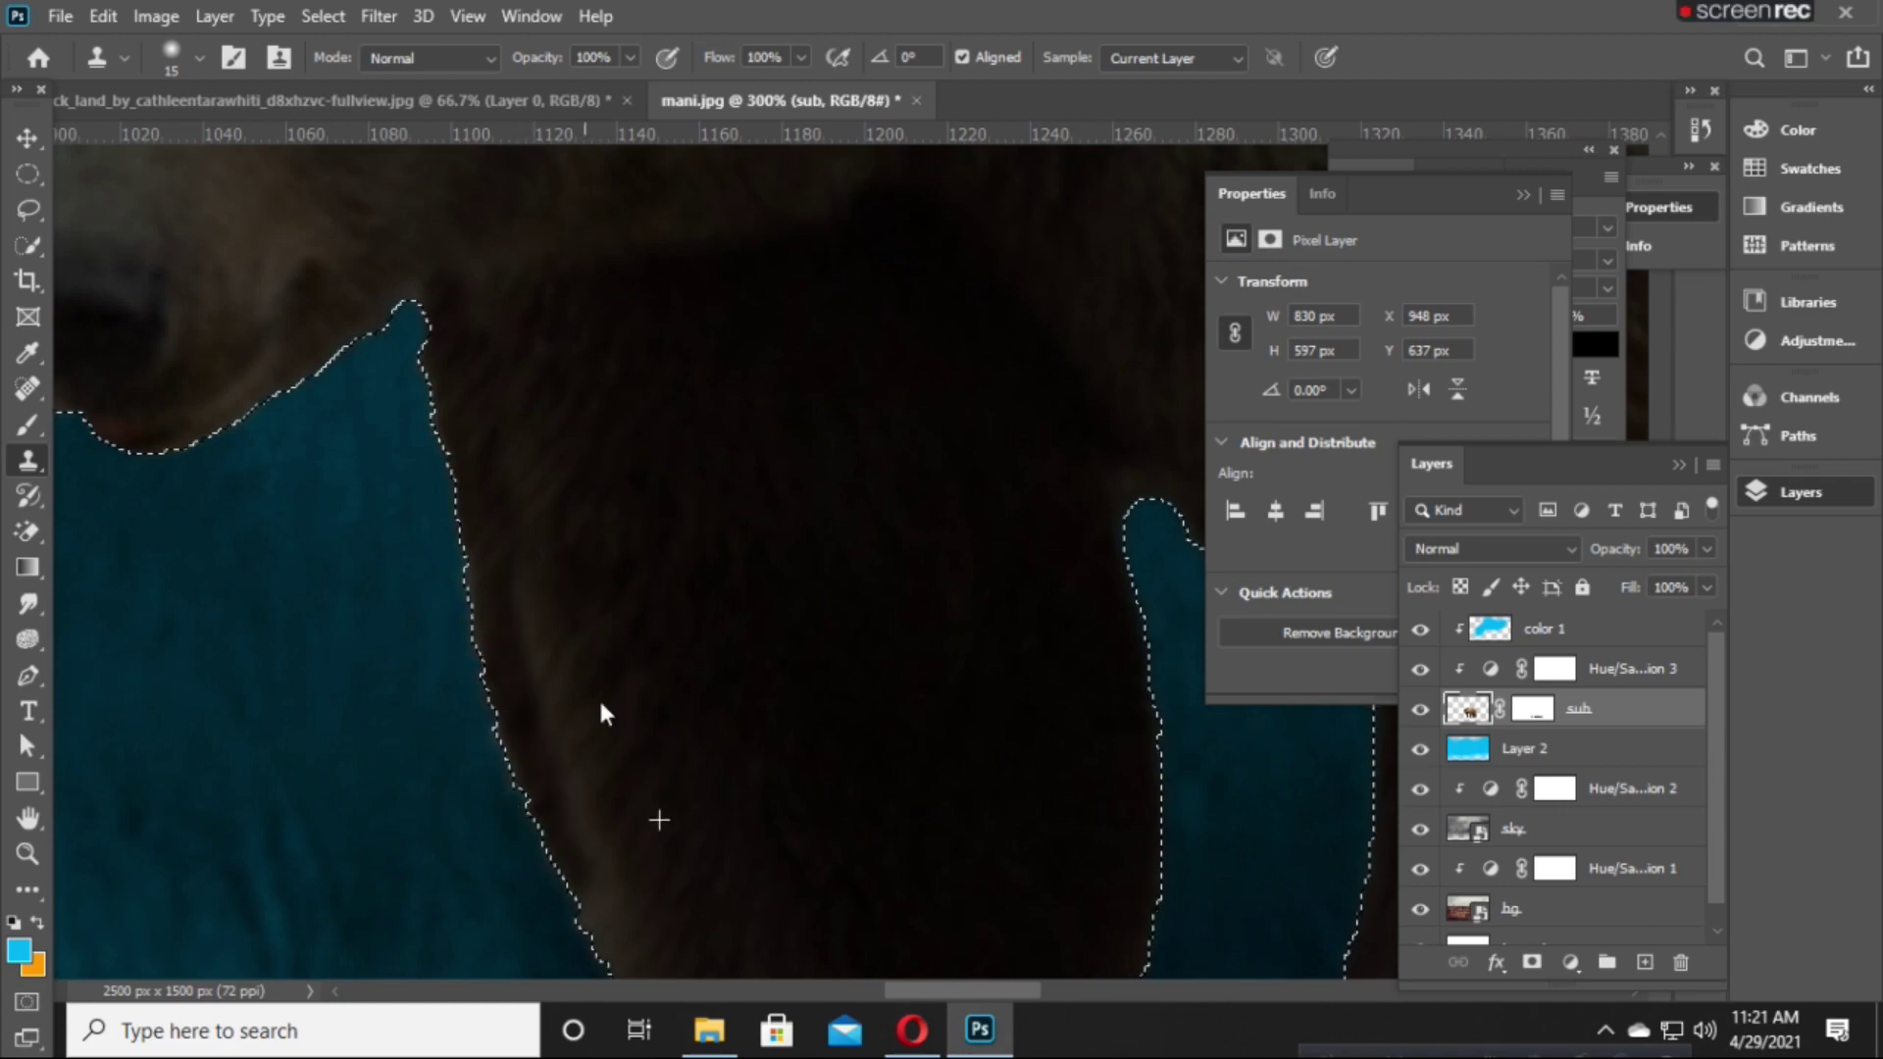
Clone away the remaining light fur fringe along the lower and left edges.
scroll(598, 697, "down", 3)
left_click_drag(489, 428, 614, 769)
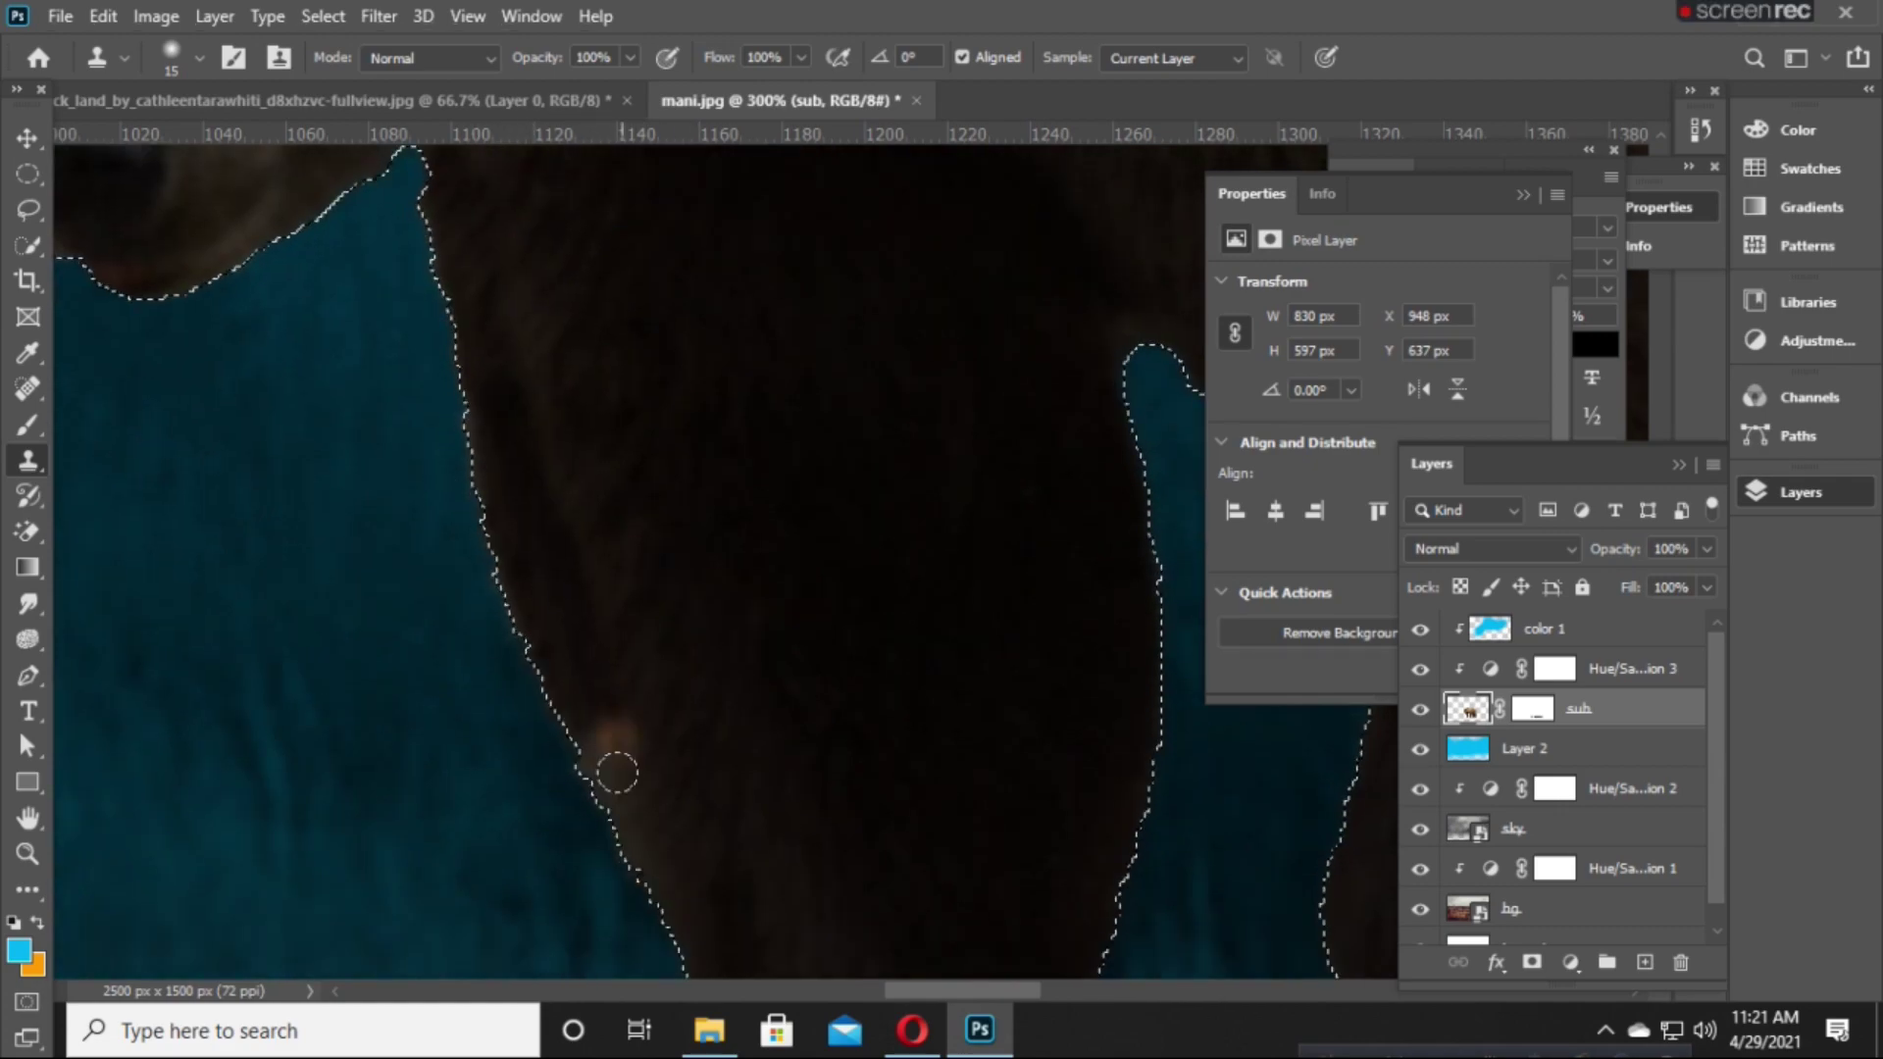
scroll(744, 656, "down", 2)
scroll(726, 612, "up", 2)
scroll(719, 609, "up", 1)
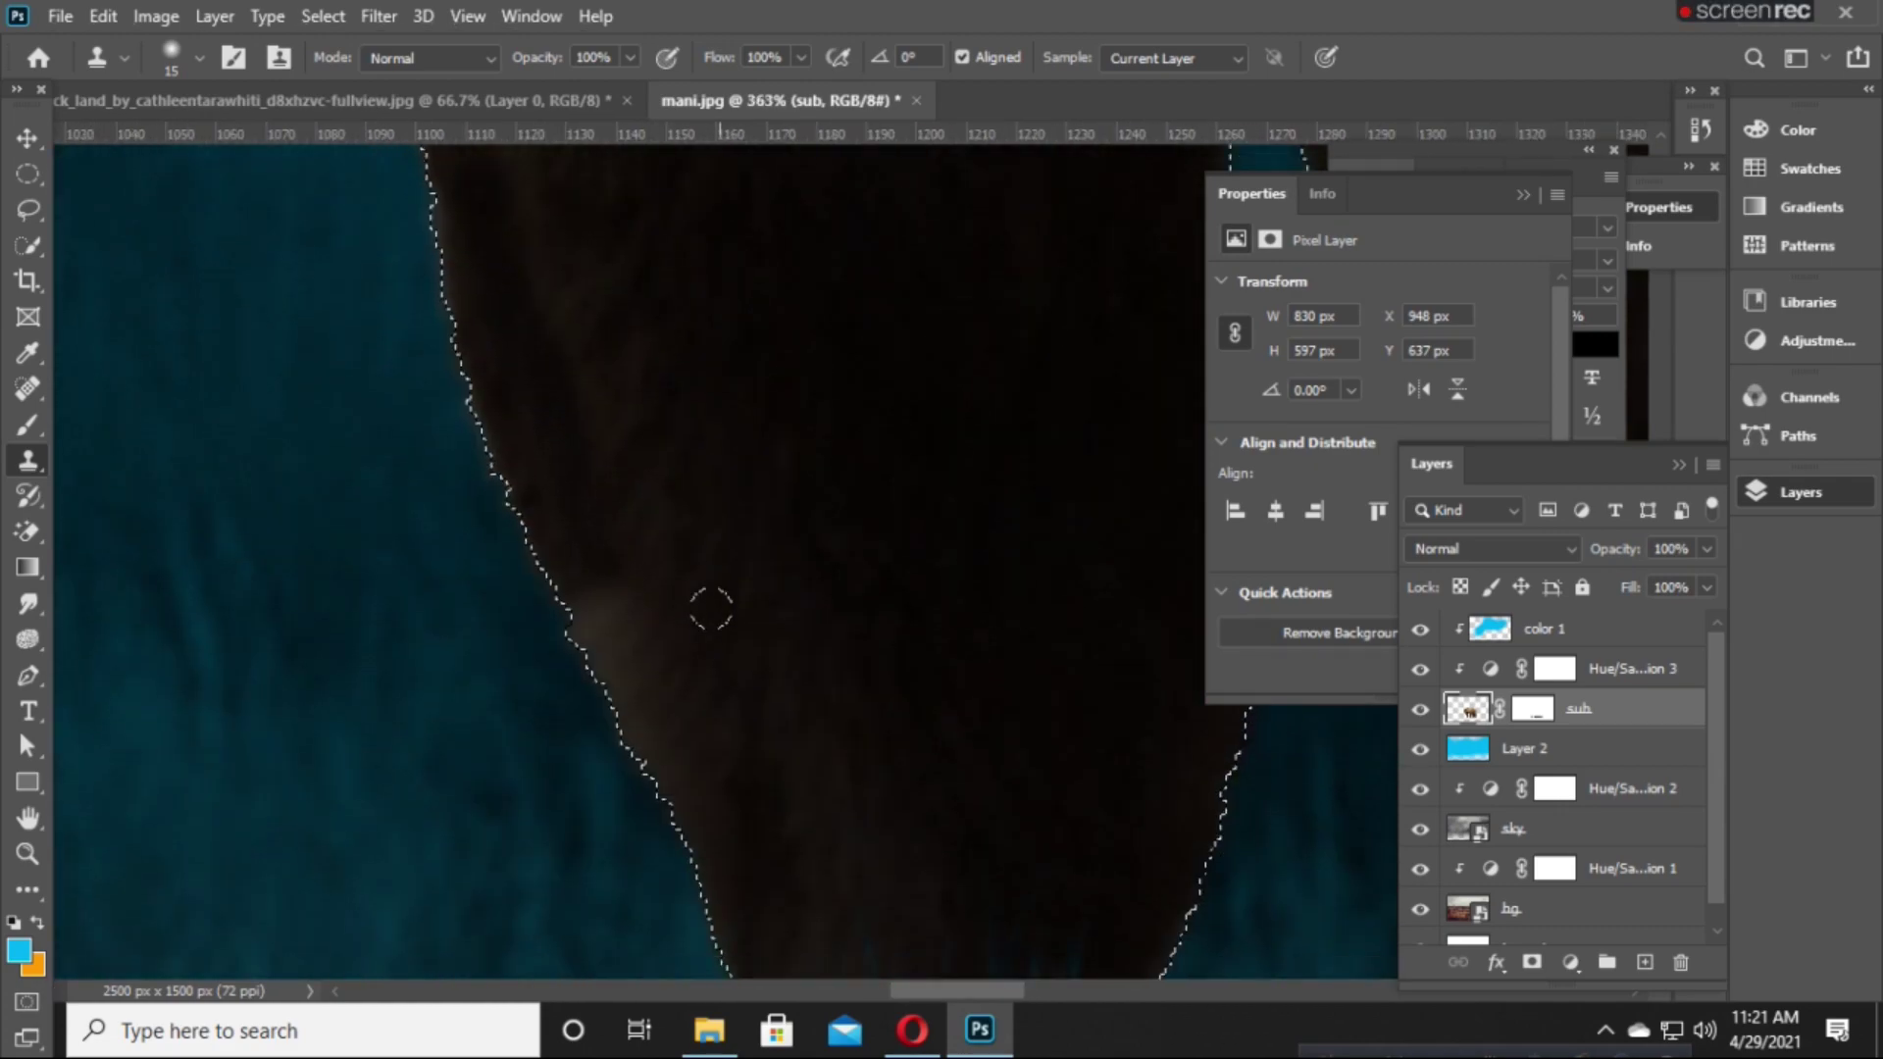
left_click_drag(579, 554, 671, 753)
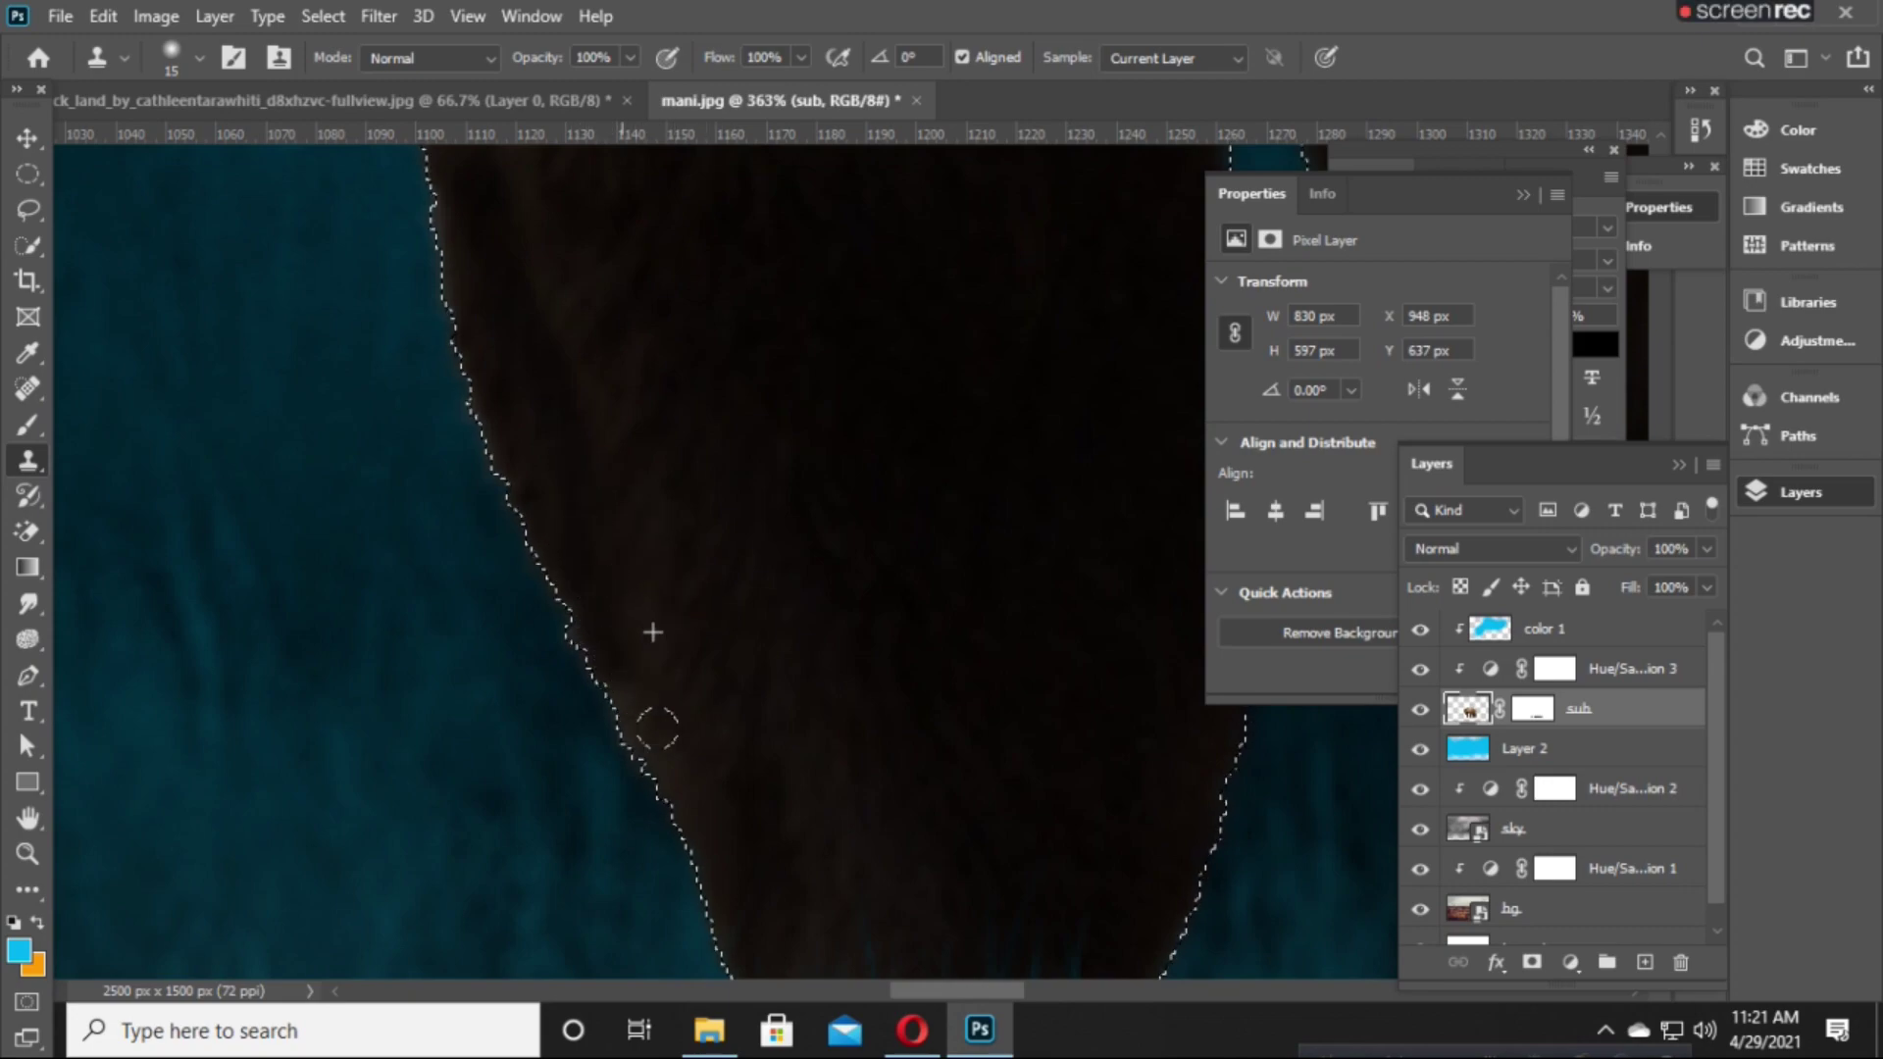
left_click(727, 546, "alt")
mouse_move(642, 618)
left_mouse_down()
mouse_move(717, 860)
mouse_move(630, 631)
mouse_move(601, 660)
left_mouse_up()
scroll(752, 517, "down", 2)
scroll(730, 442, "down", 1)
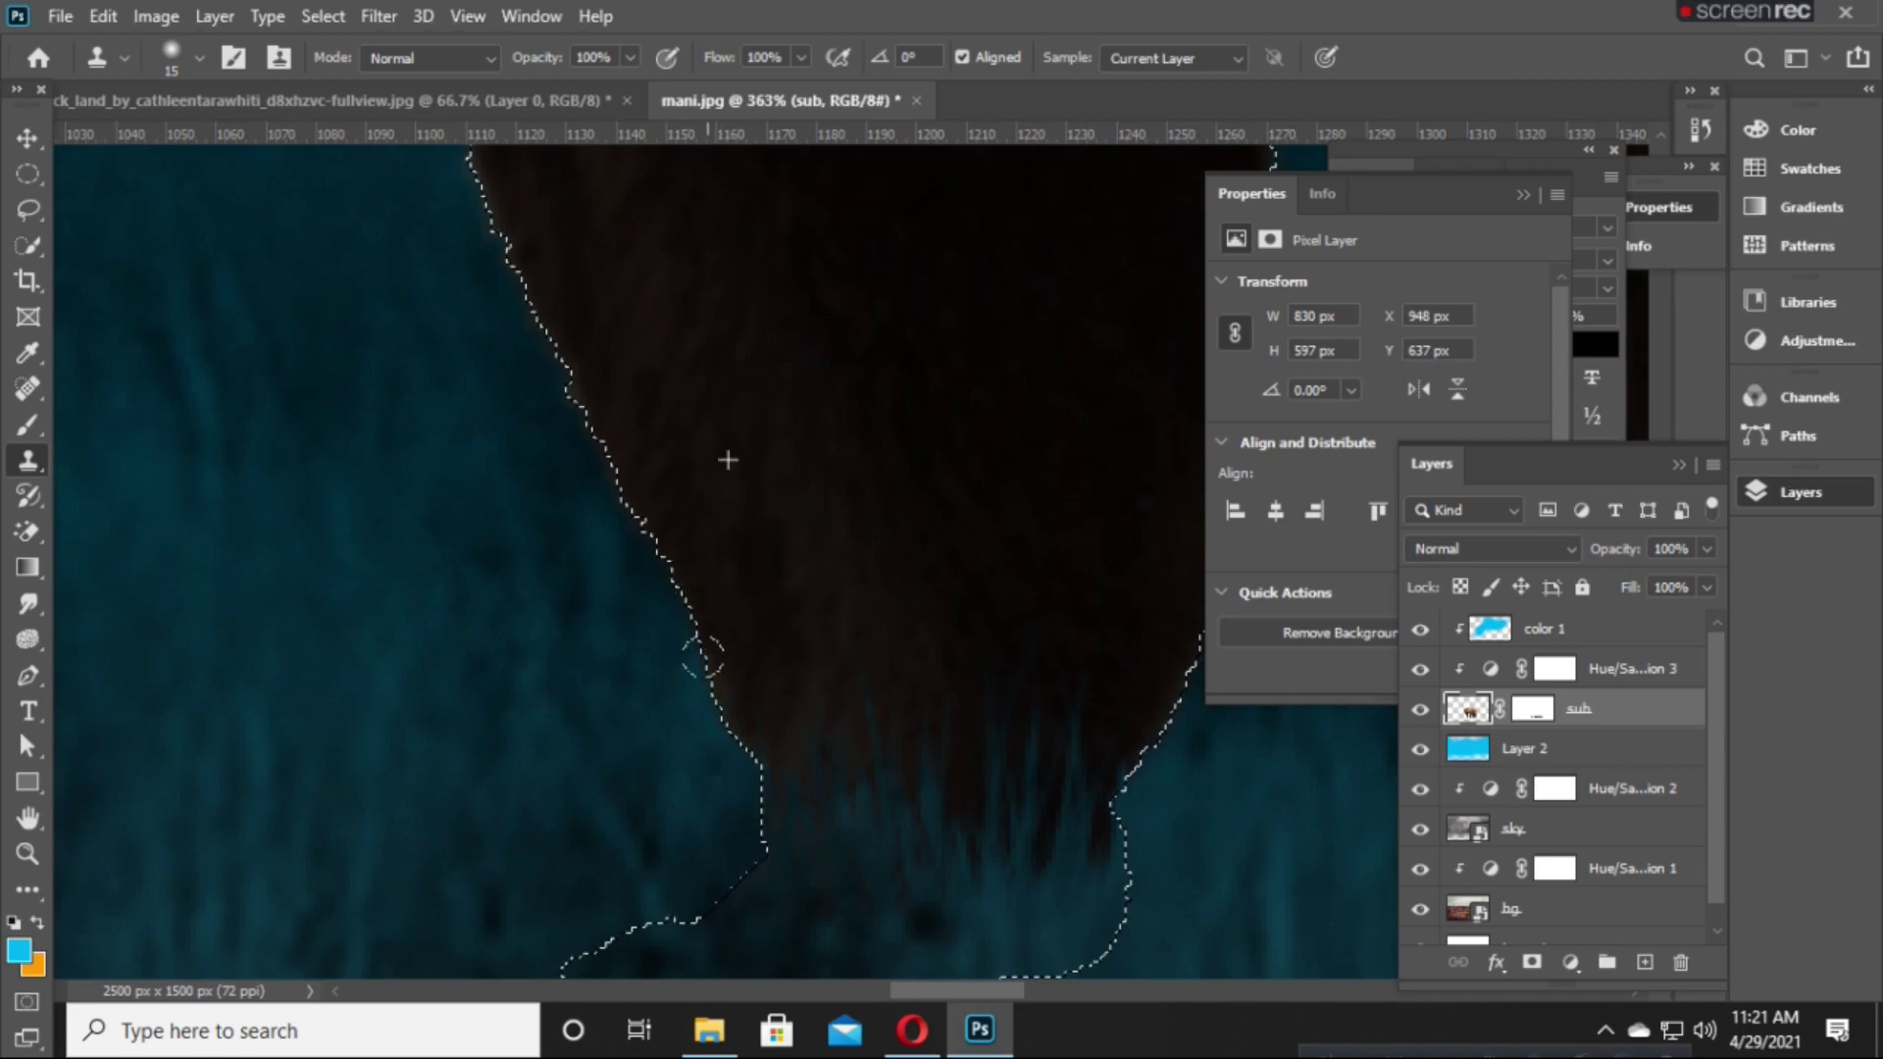
scroll(588, 579, "up", 2)
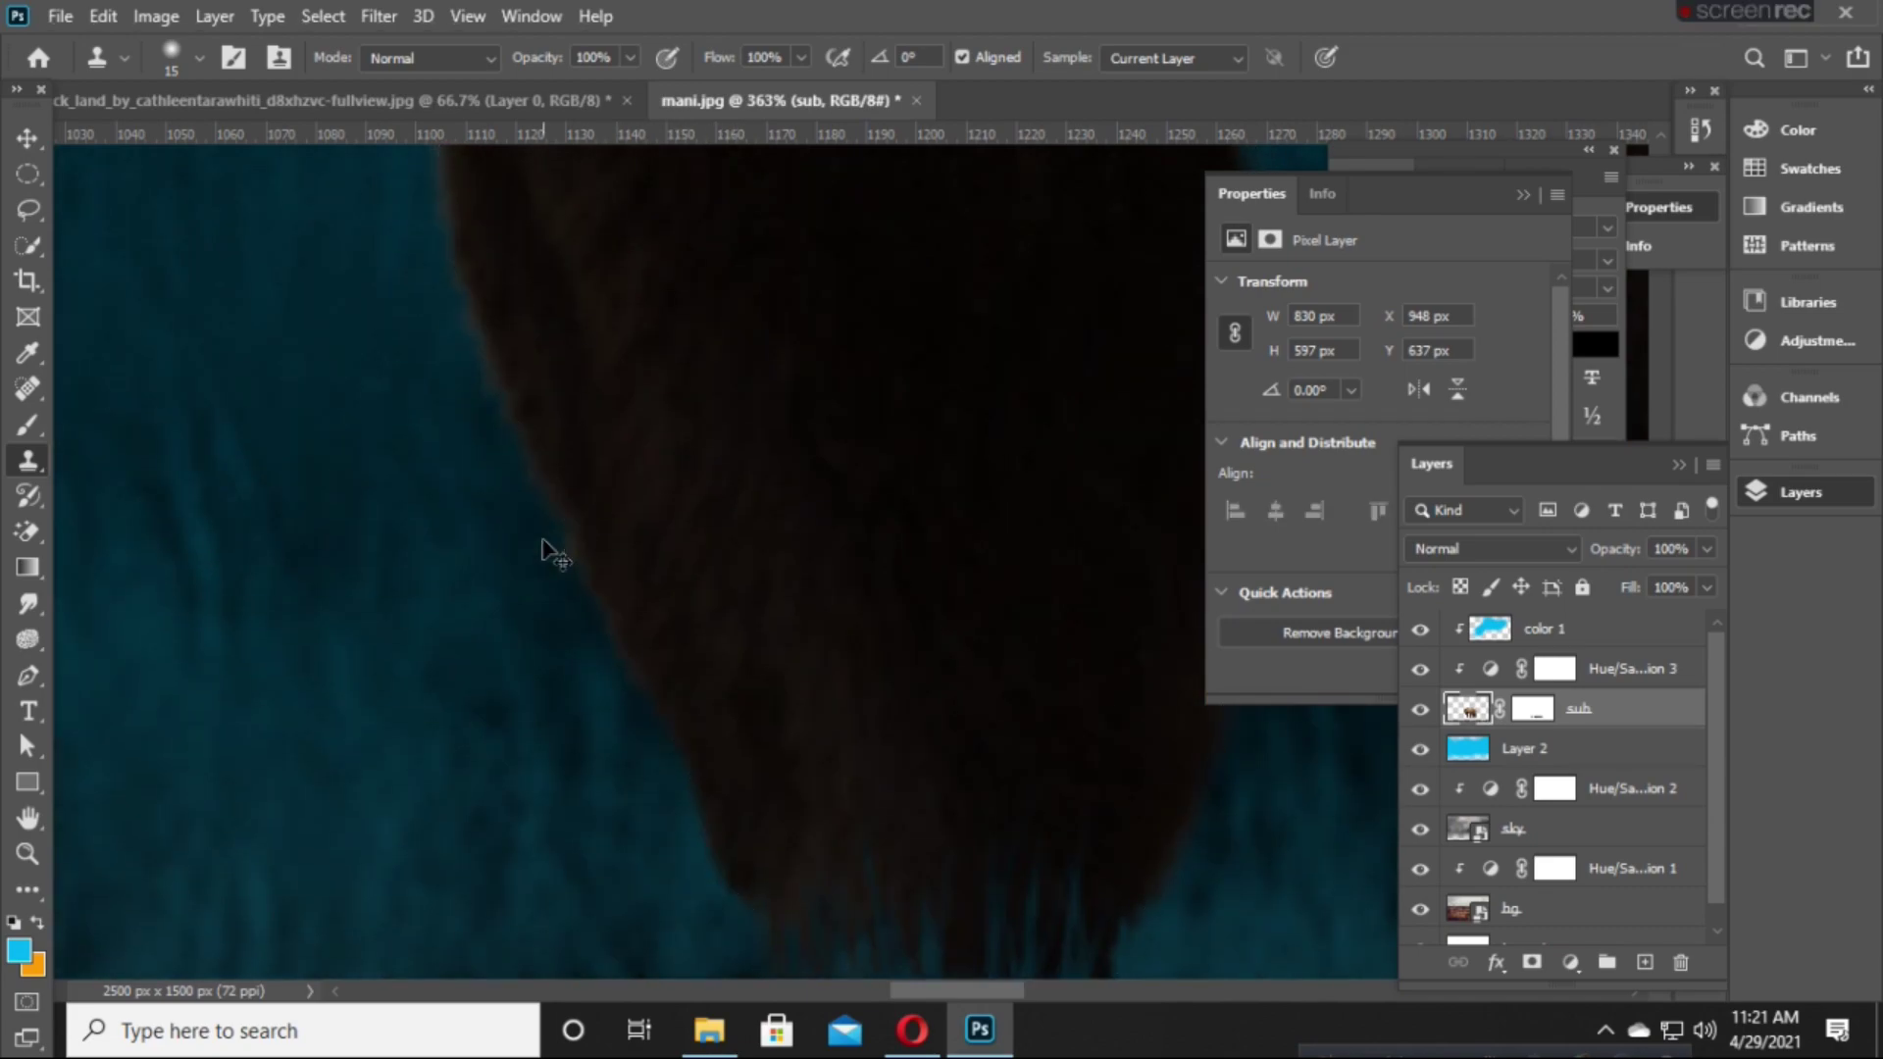
Fit the whole bear image in the window and fine-tune the zoom.
key("ctrl+0")
key("ctrl+plus")
key("ctrl+plus")
key("ctrl+plus")
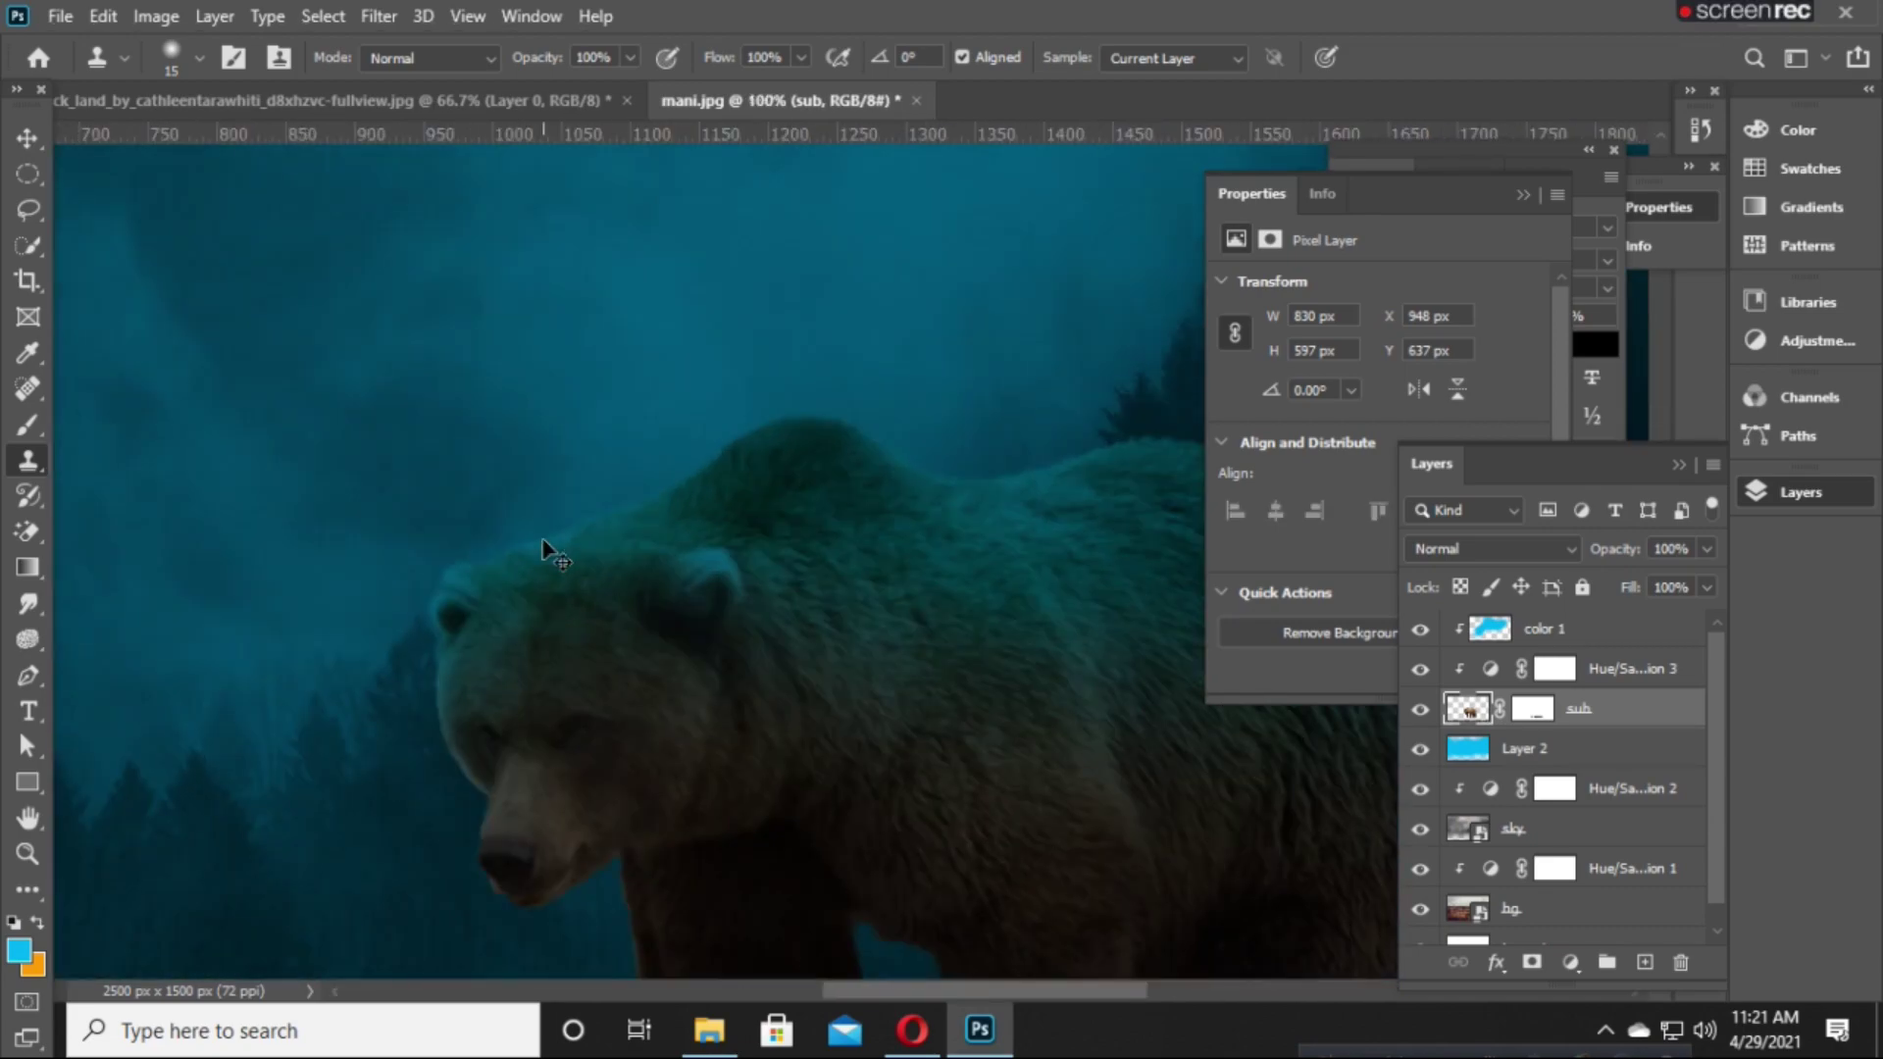
key("ctrl+minus")
key("ctrl+minus")
key("ctrl+minus")
key("ctrl+plus")
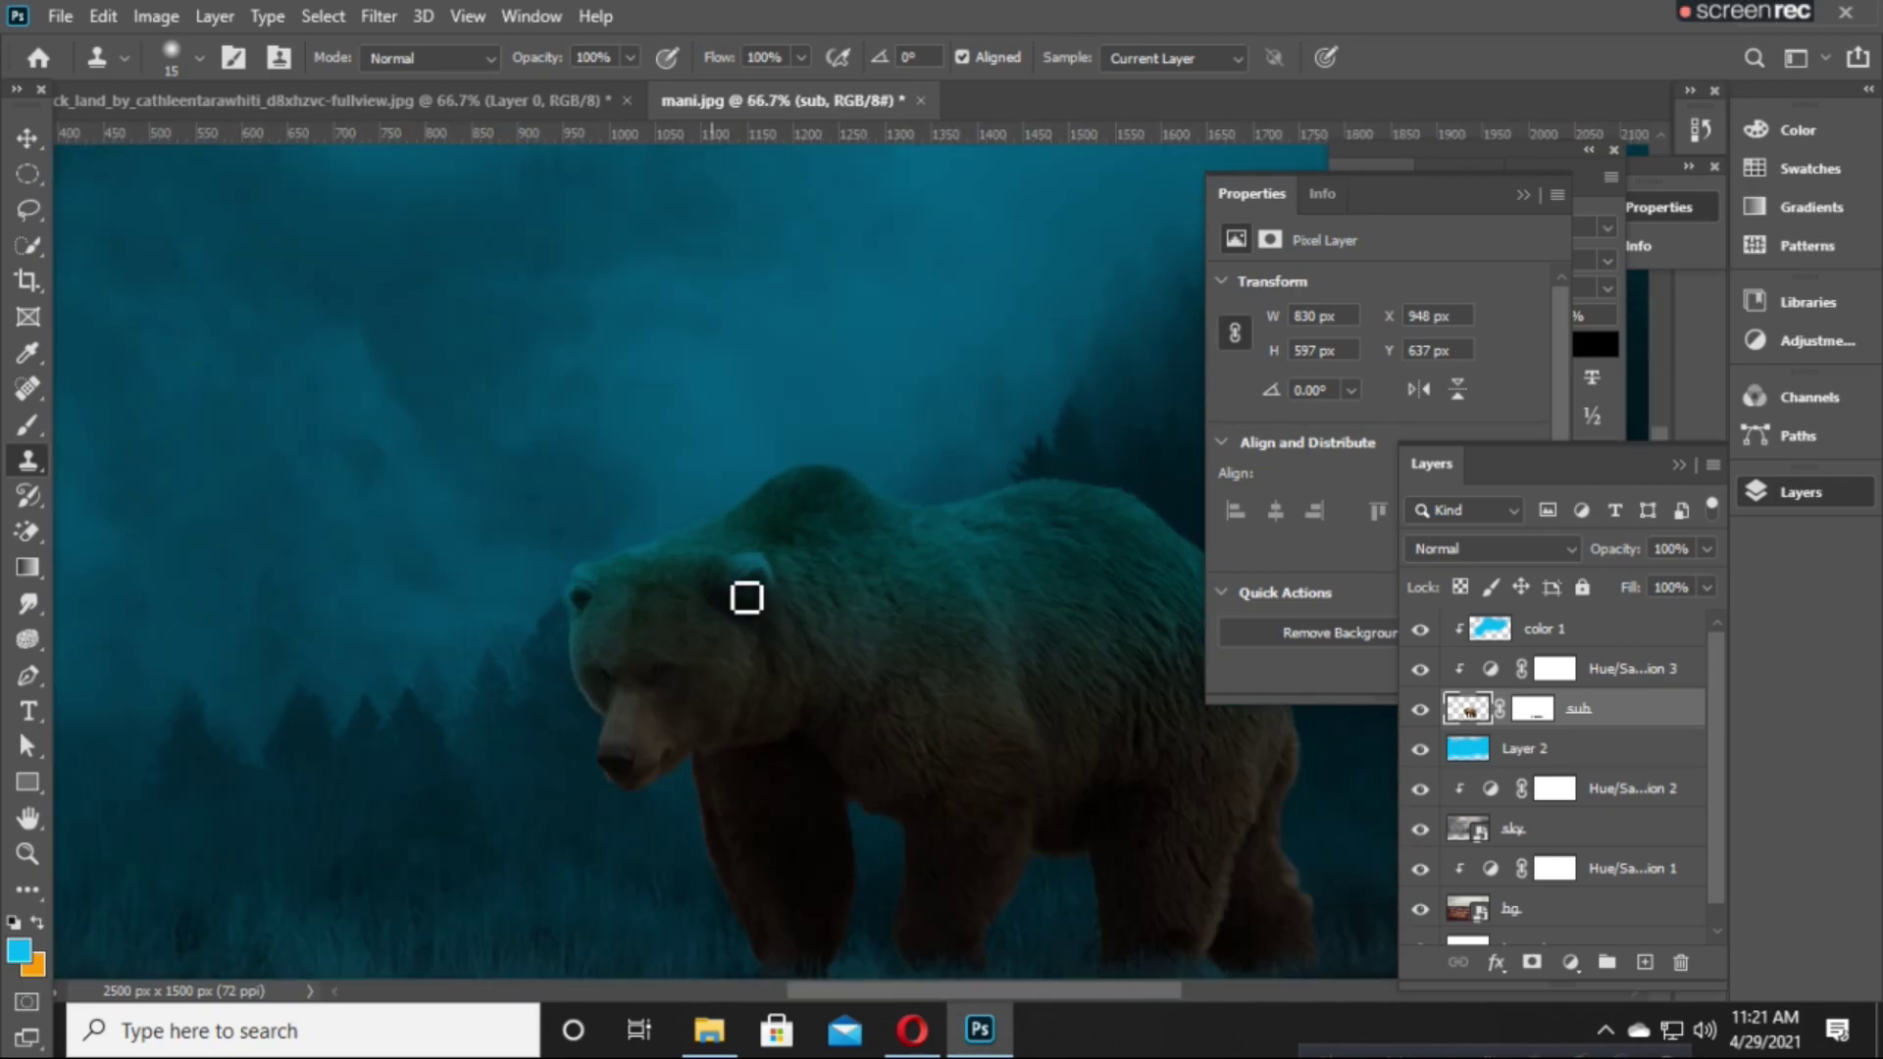
On the color 1 layer, set the soft brush to a 107° angle and 90-pixel size.
left_click(914, 596, "ctrl")
key("b")
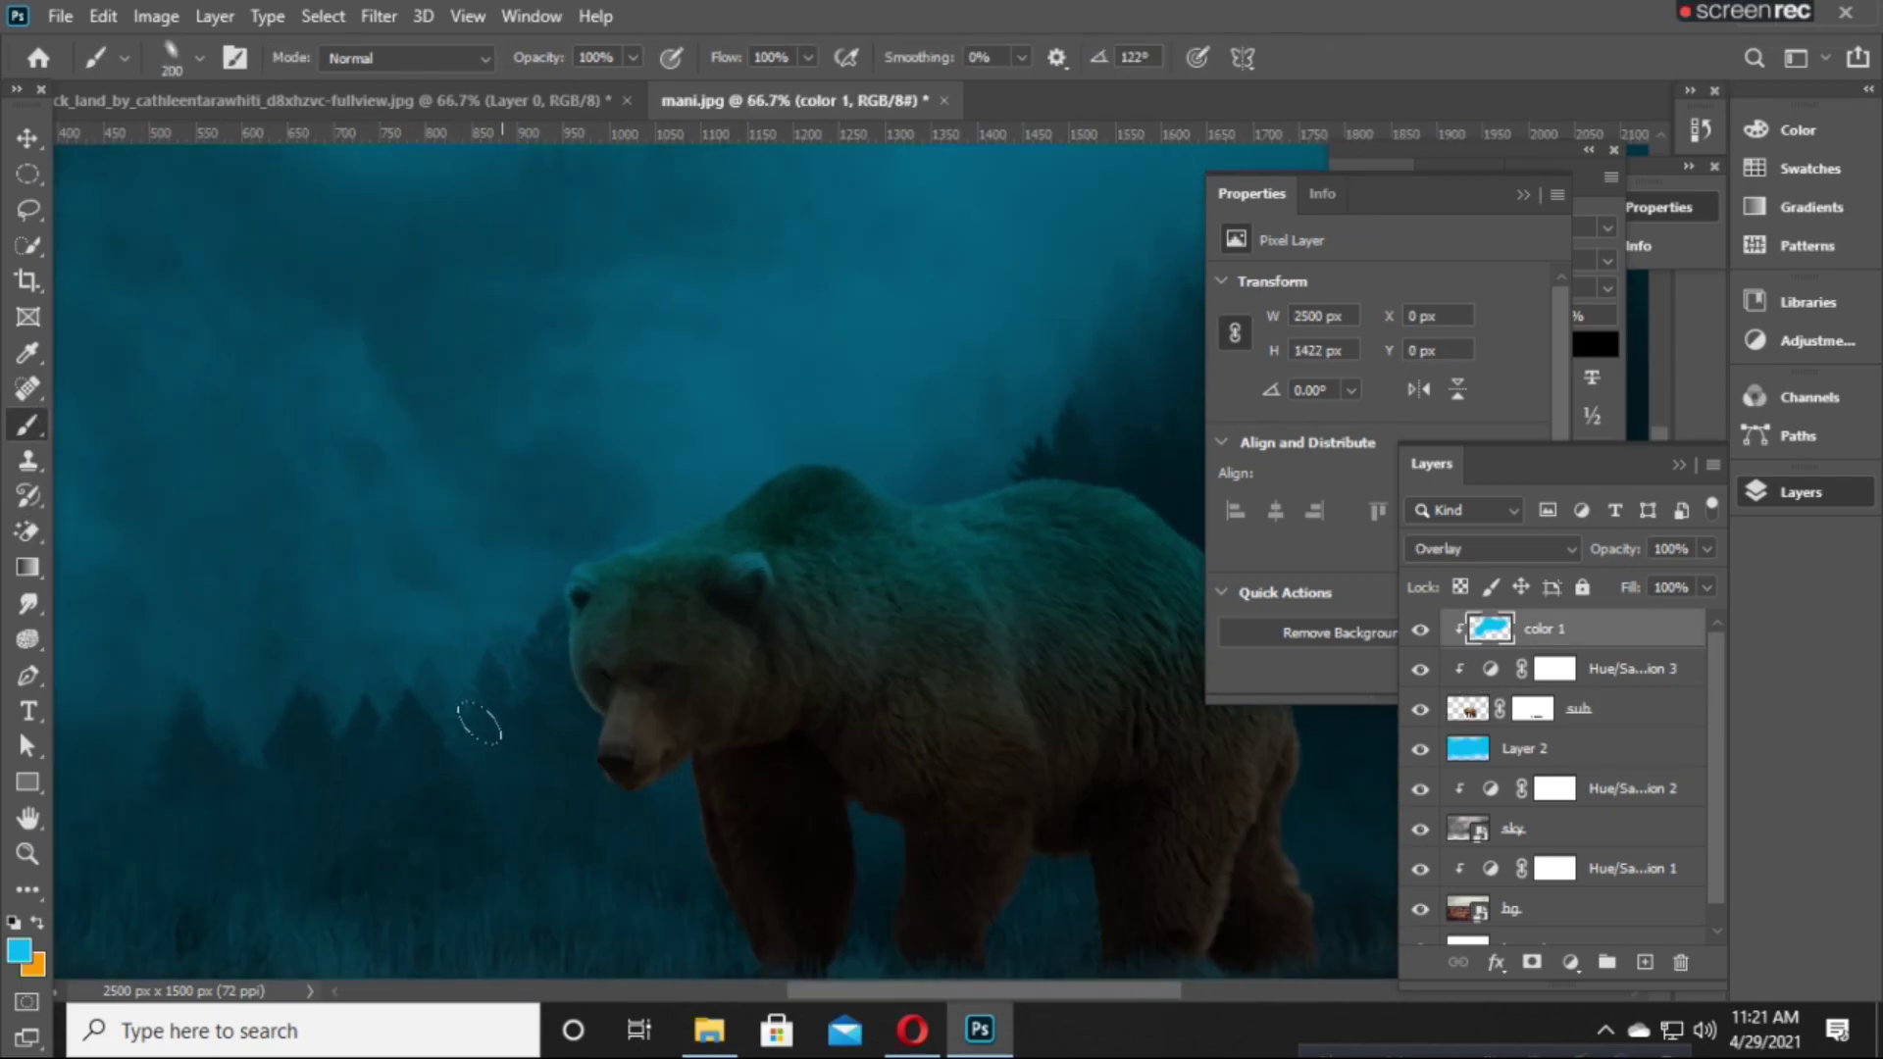
scroll(628, 755, "down", 2)
key("ctrl+plus")
key("ctrl+plus")
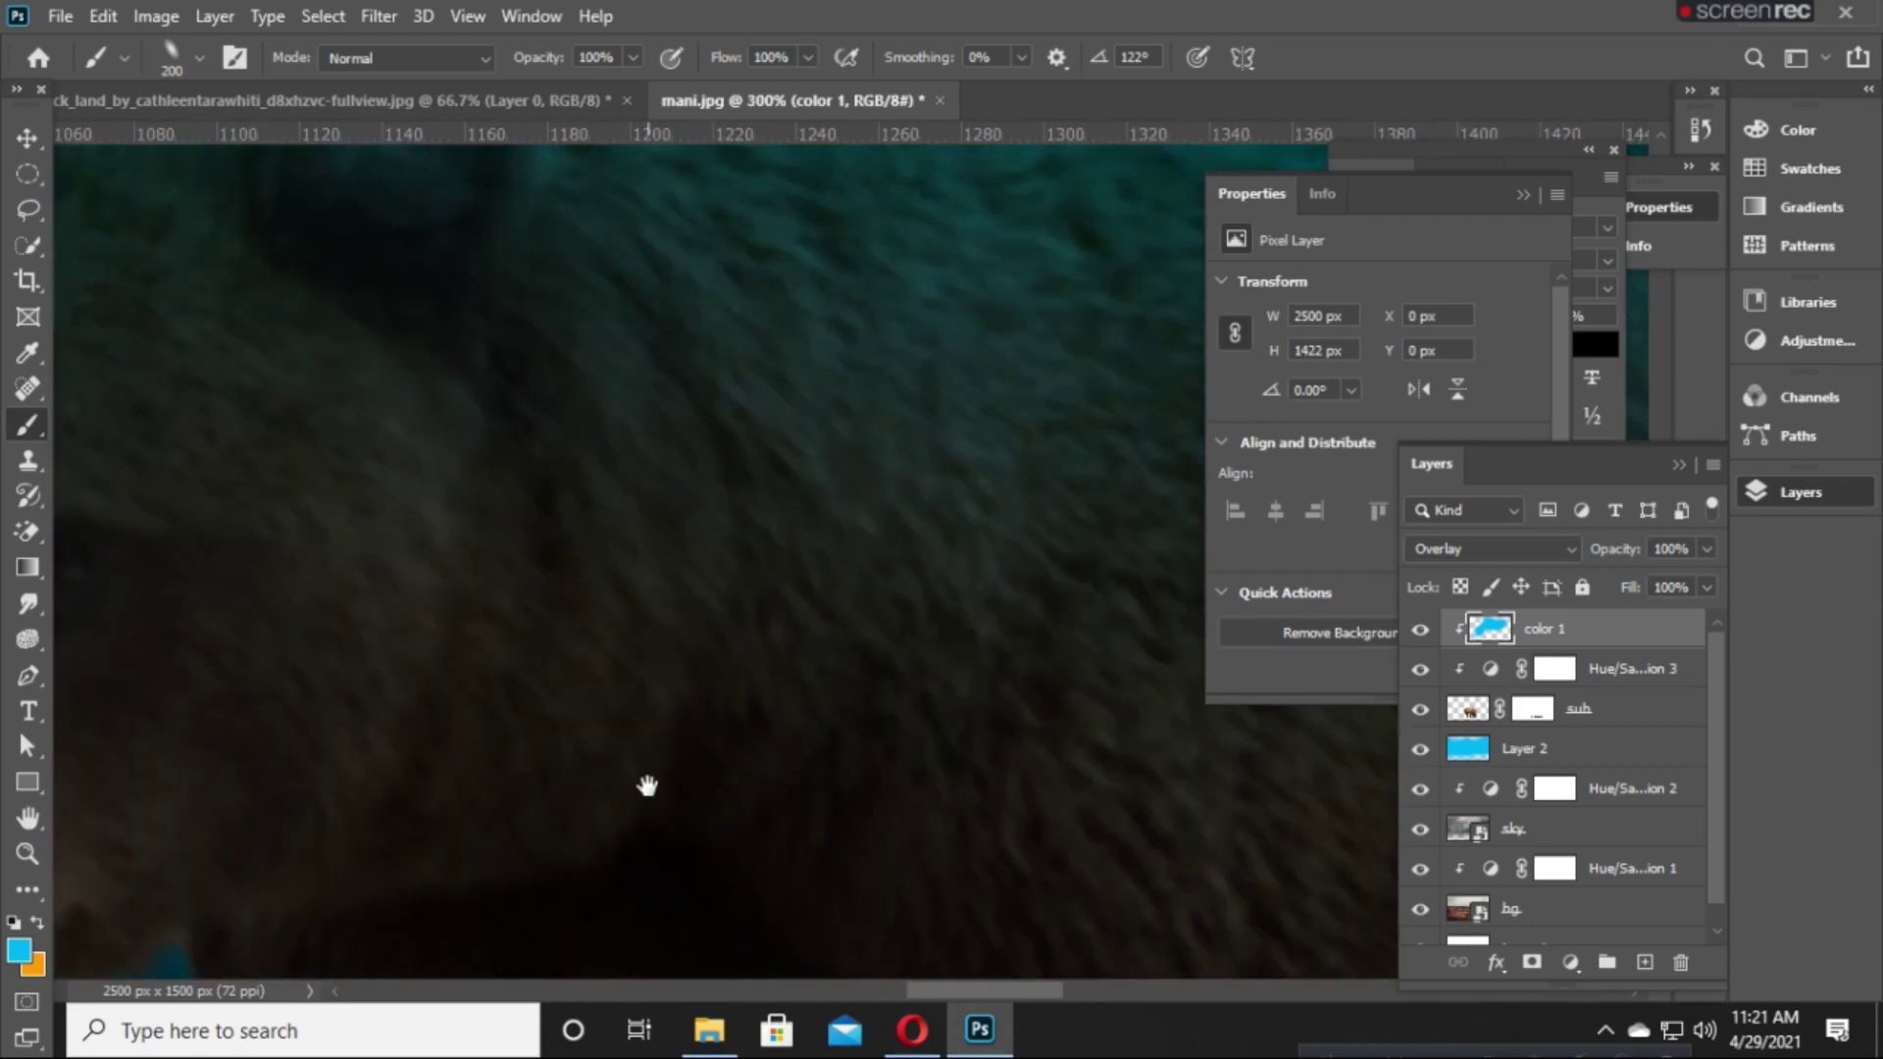
key("ctrl+plus")
left_click_drag(750, 452, 694, 463)
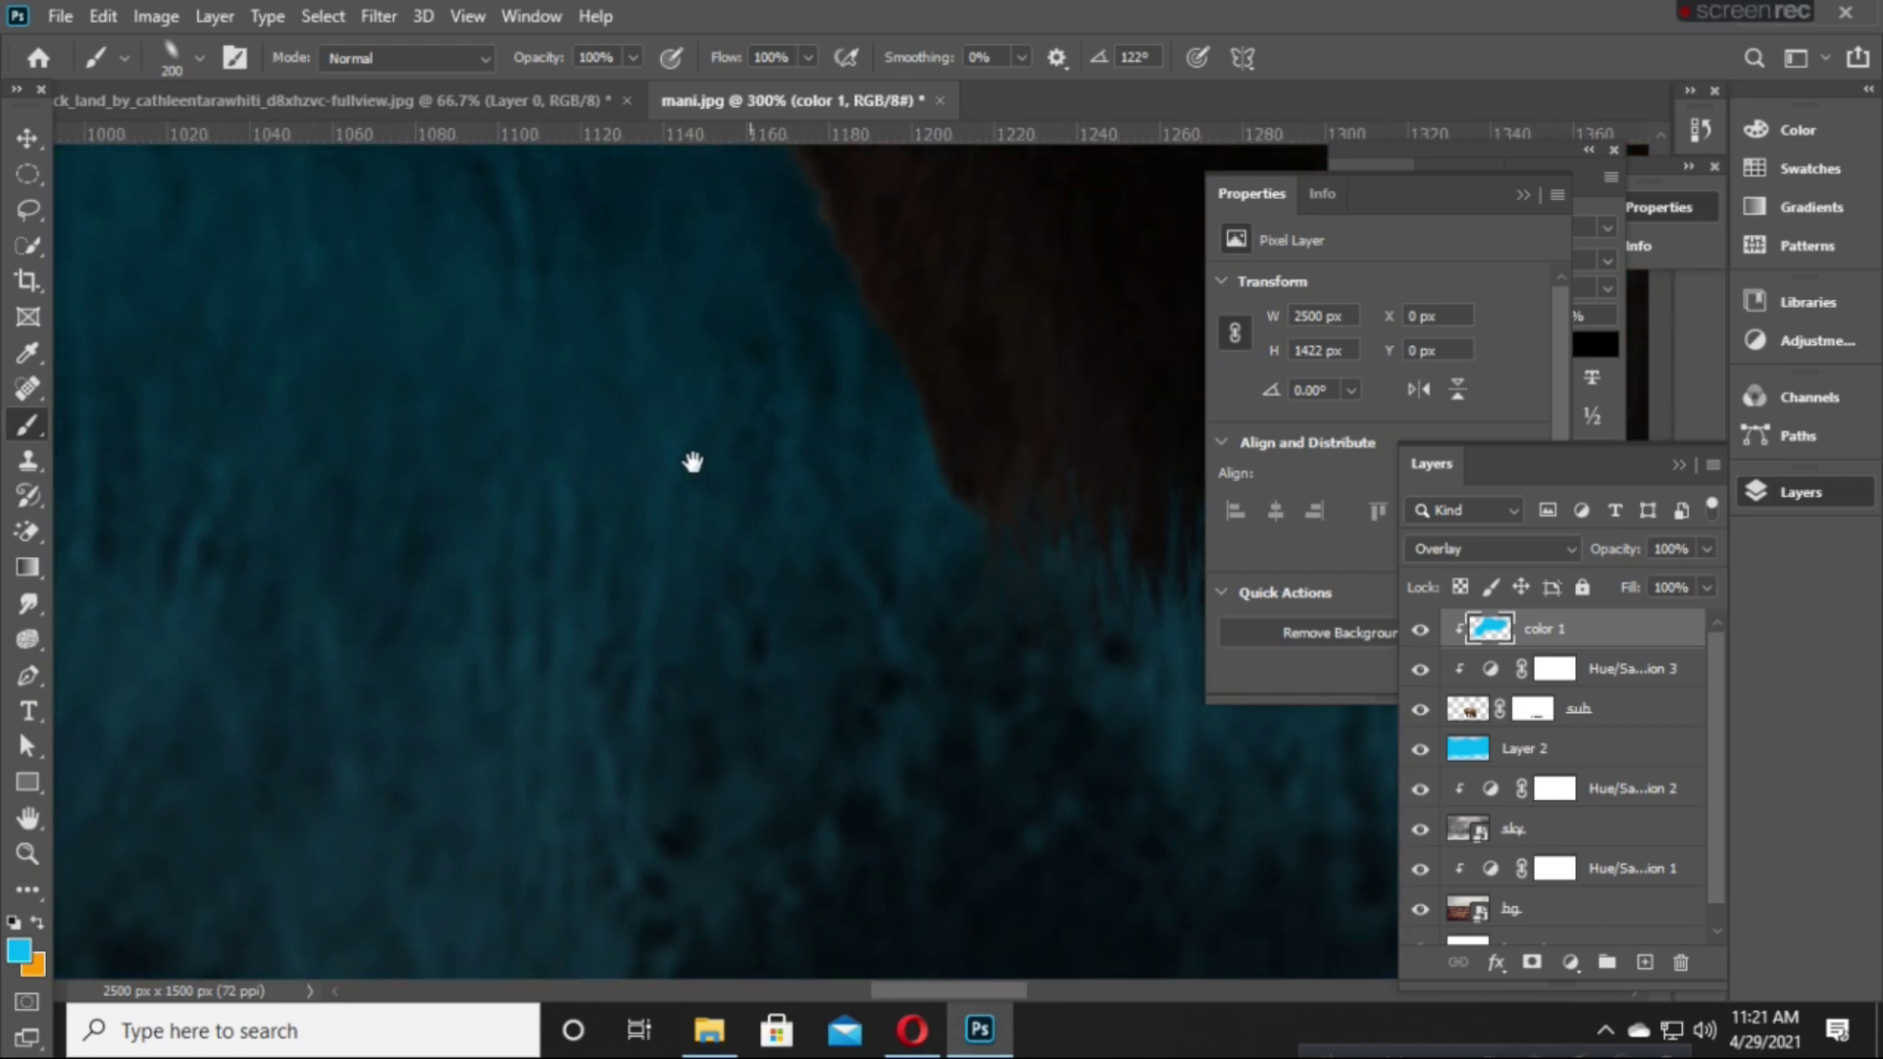
right_click(728, 439)
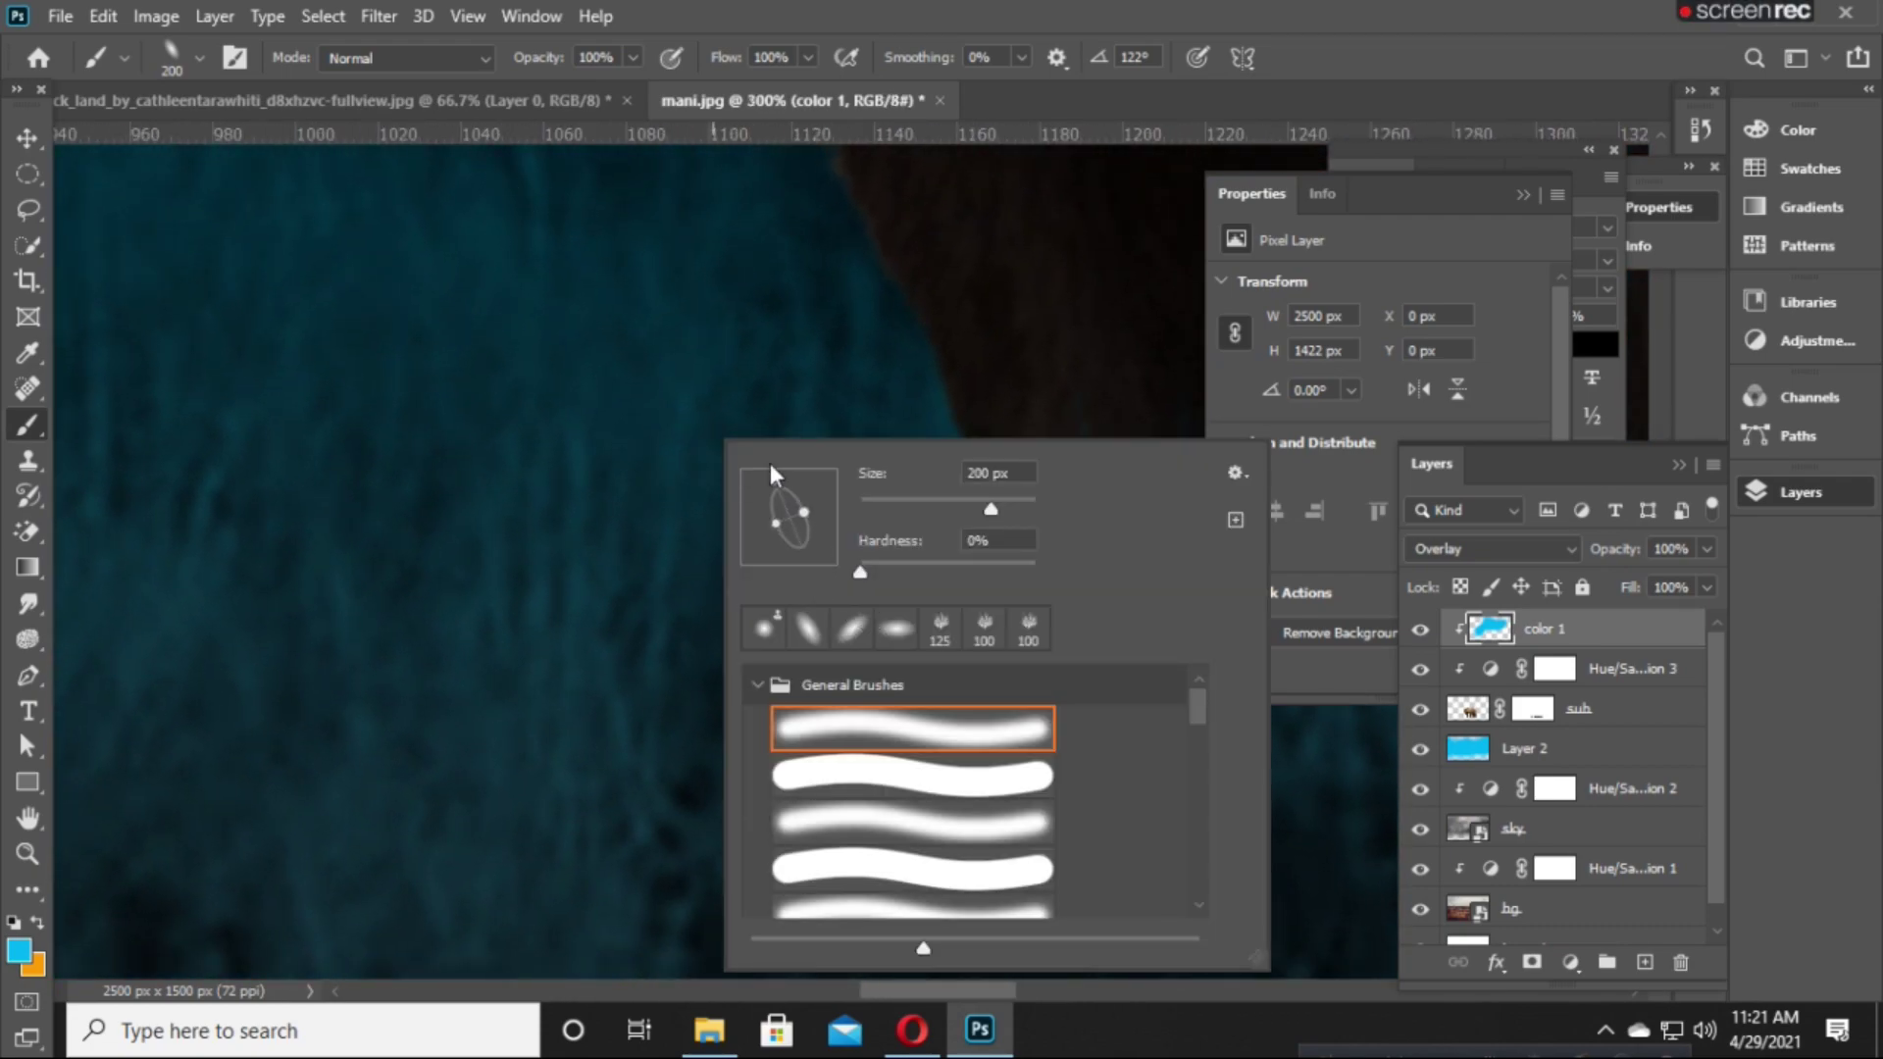
left_click_drag(773, 461, 796, 491)
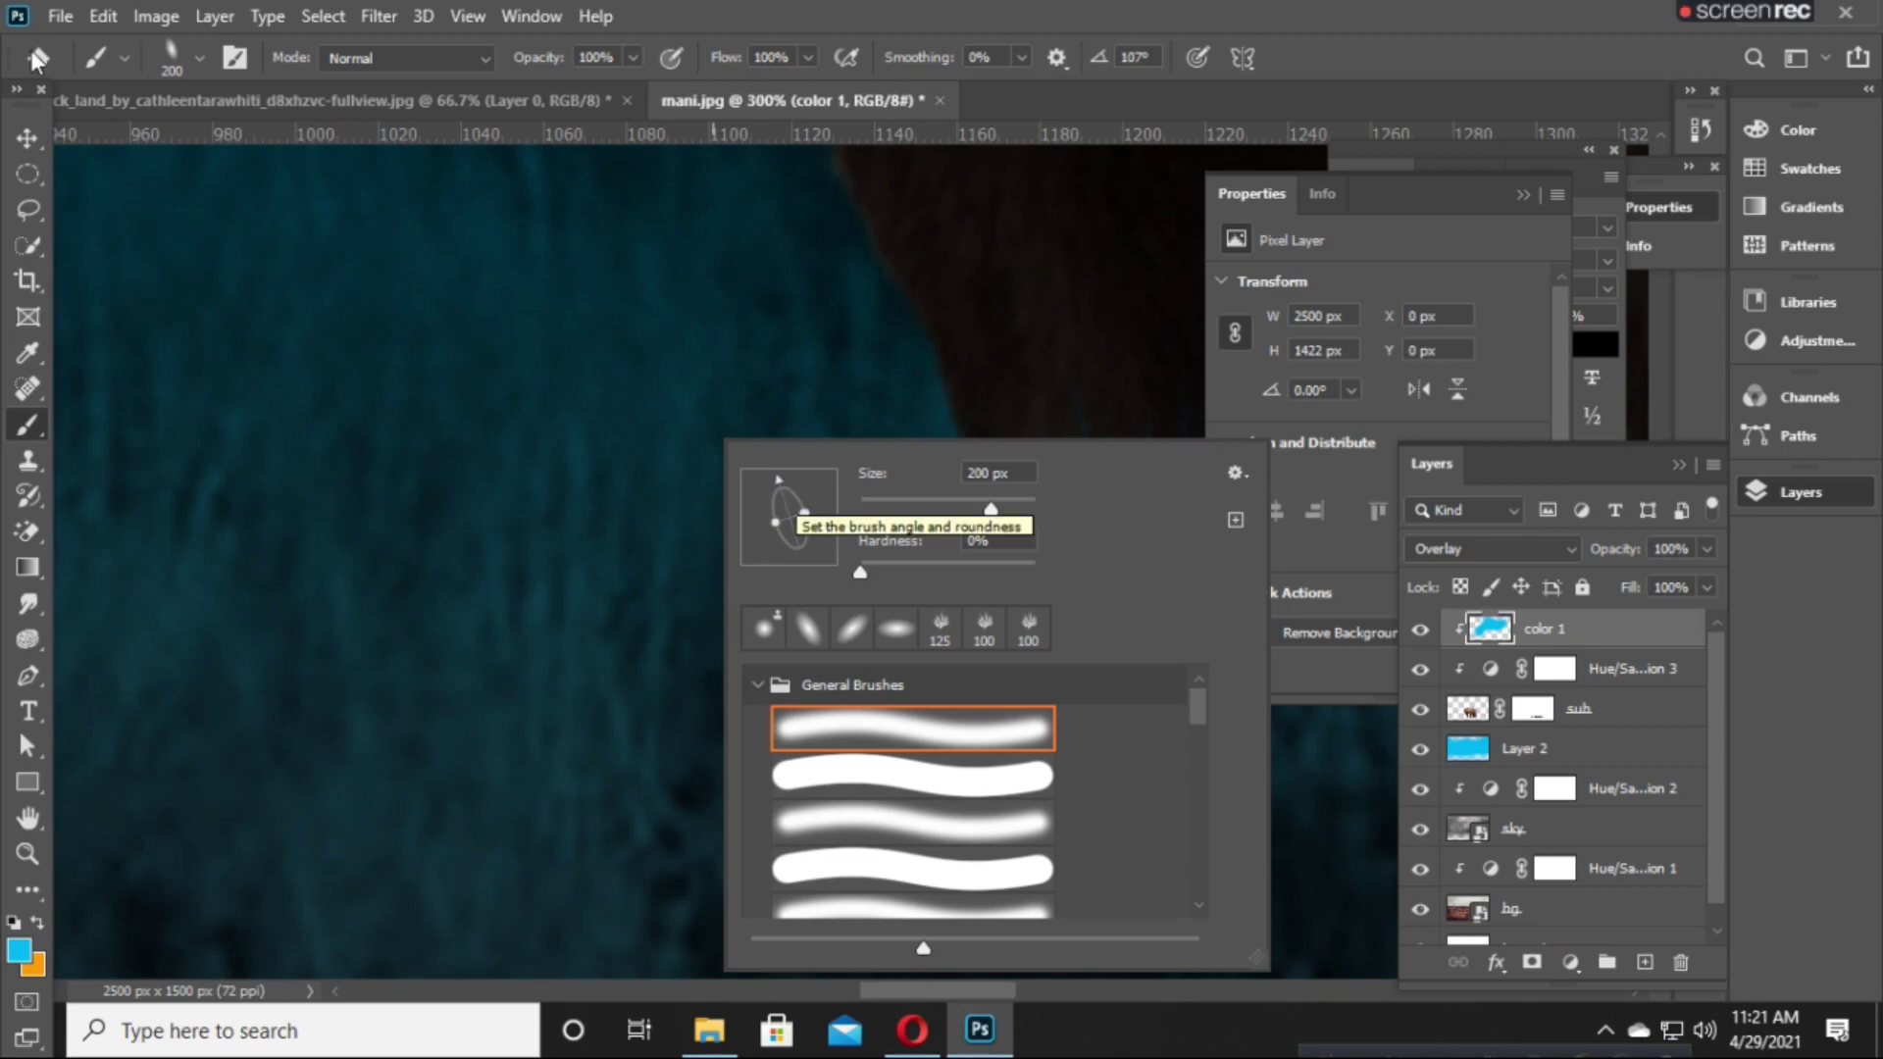
left_click(28, 138)
left_click(26, 457)
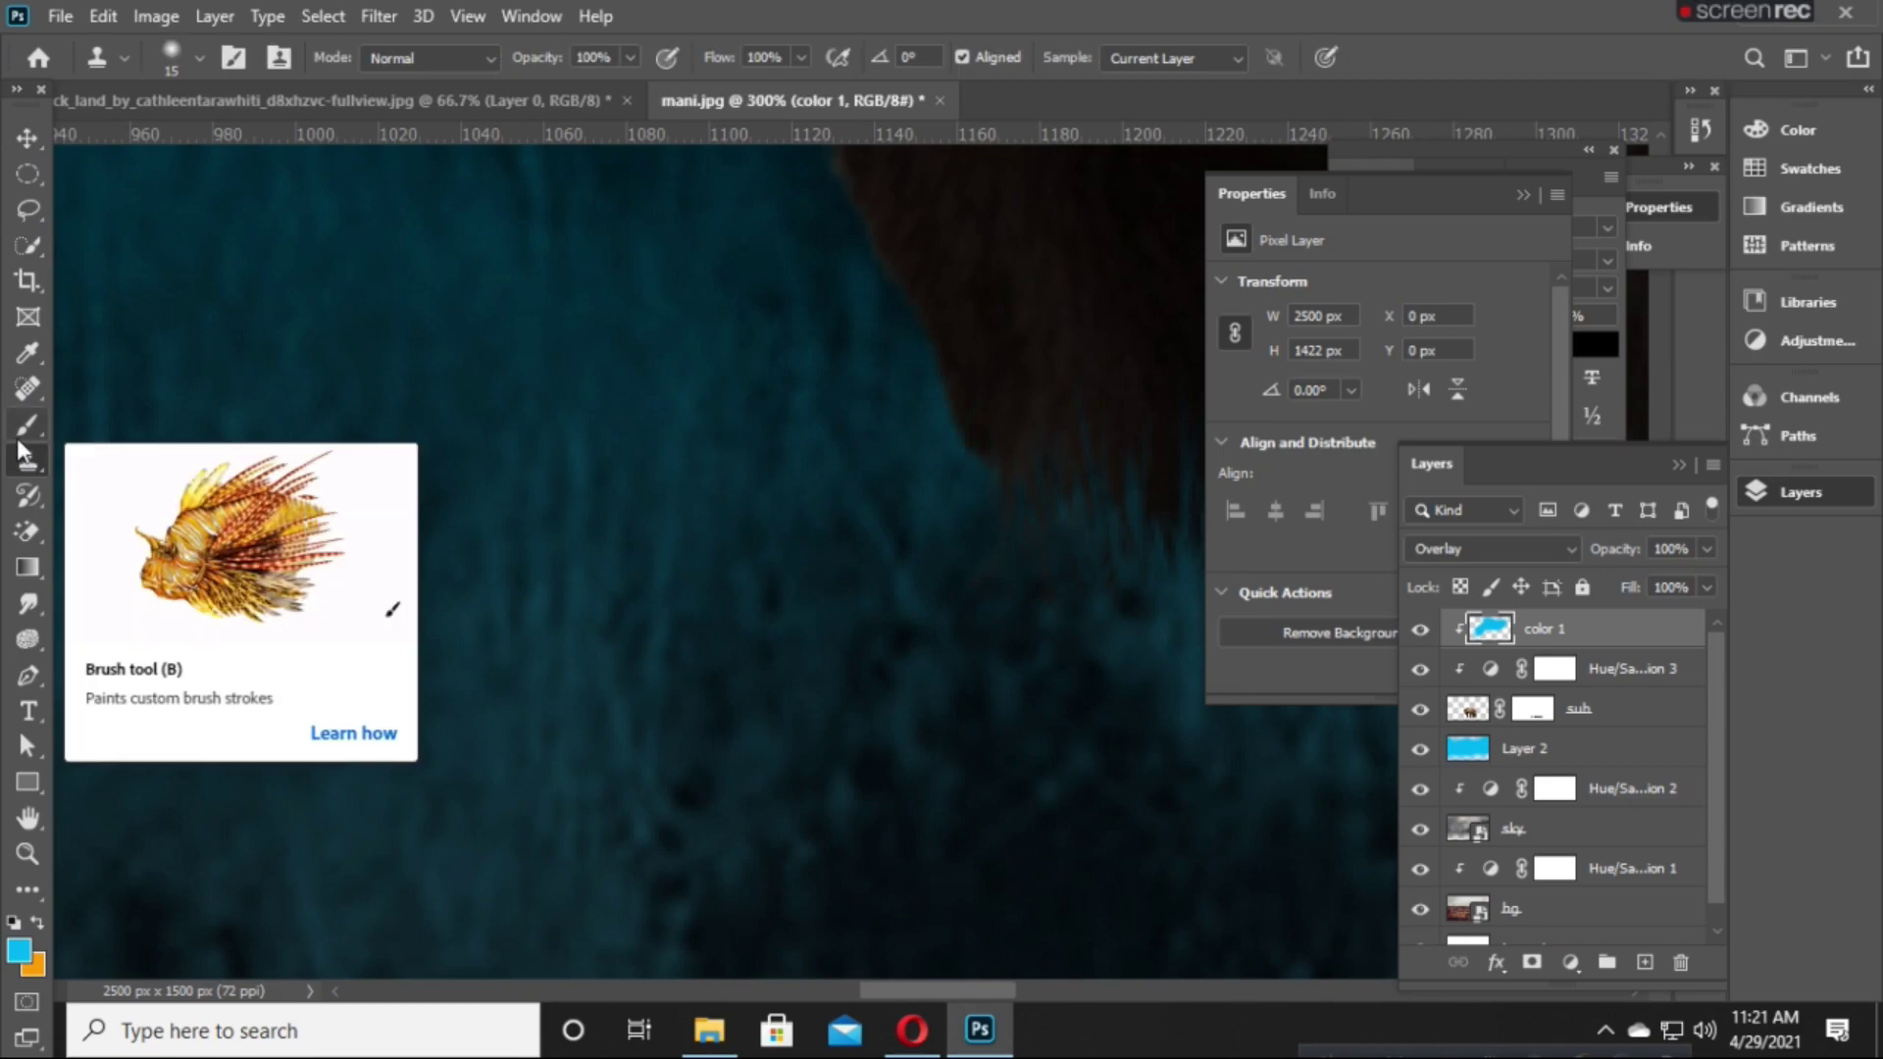
scroll(482, 247, "up", 2)
key("bracketleft")
key("bracketleft")
key("bracketleft")
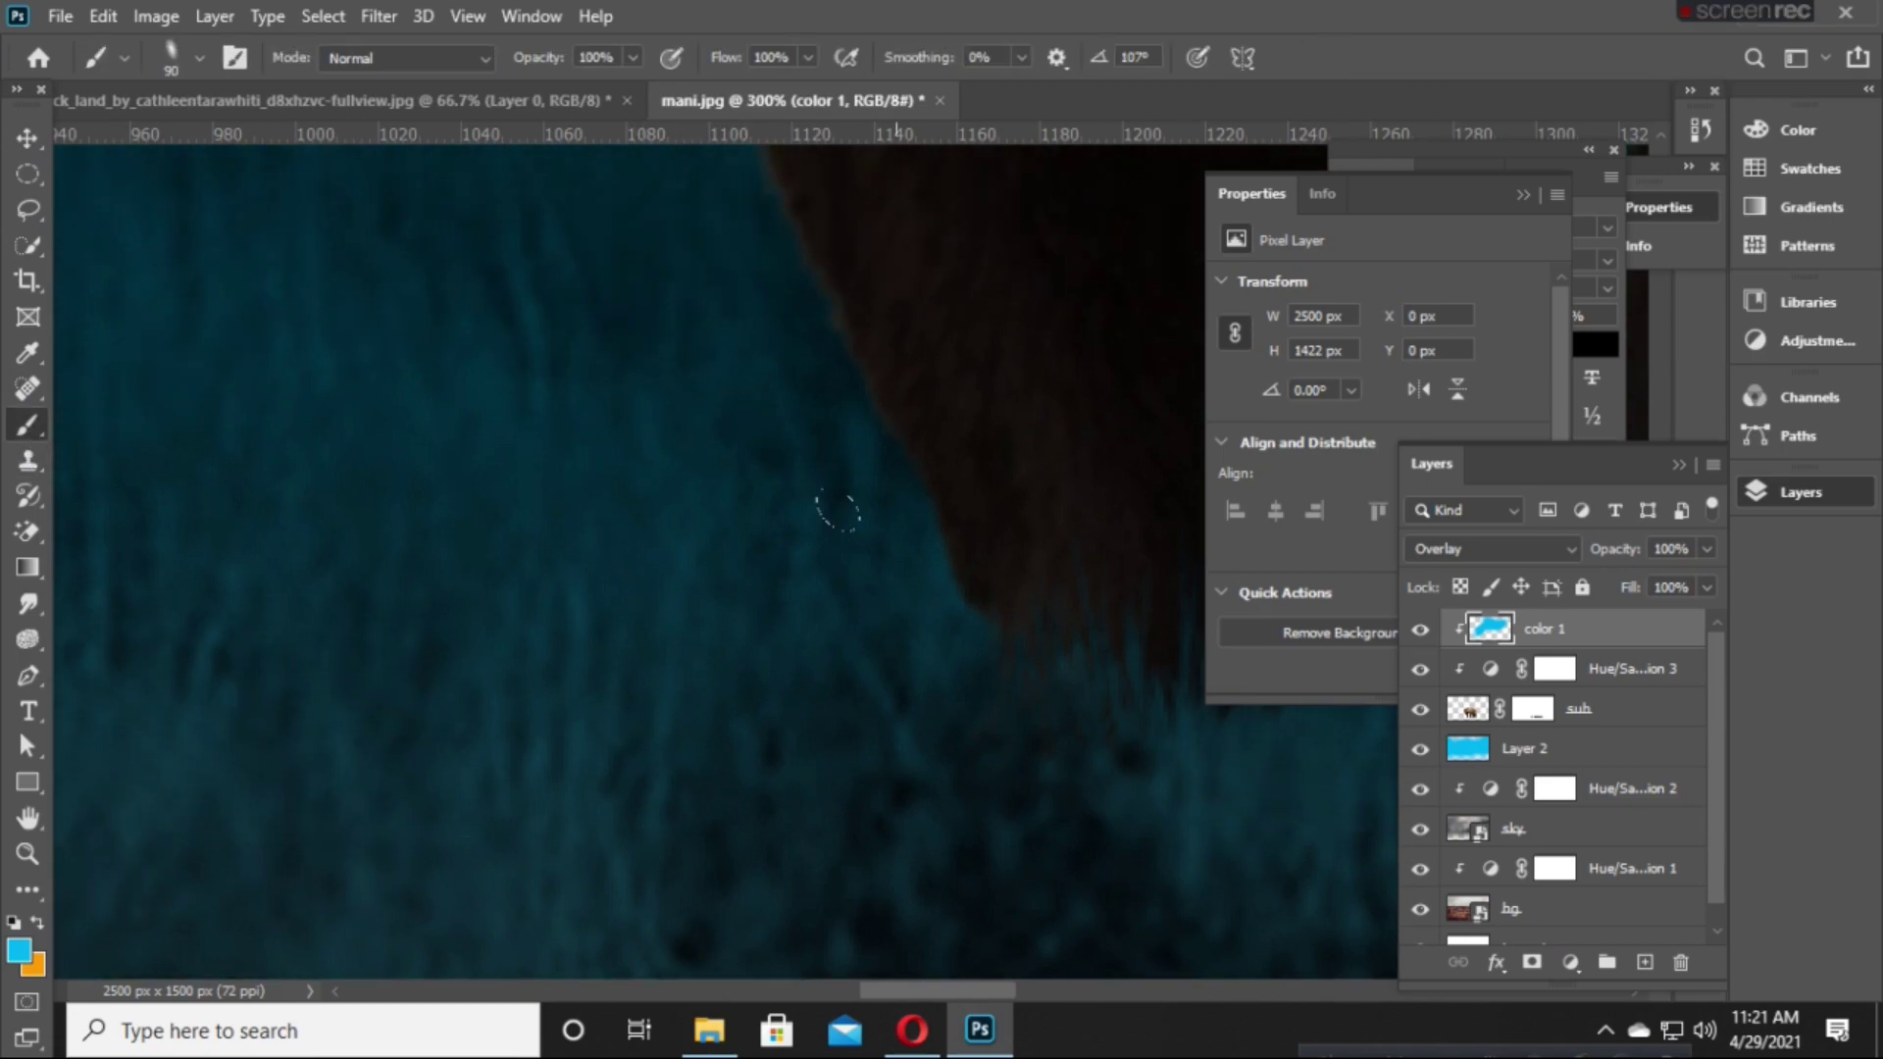
Paint a soft teal glow along the bear's back fur edge, then view the whole image.
left_click_drag(843, 510, 601, 533)
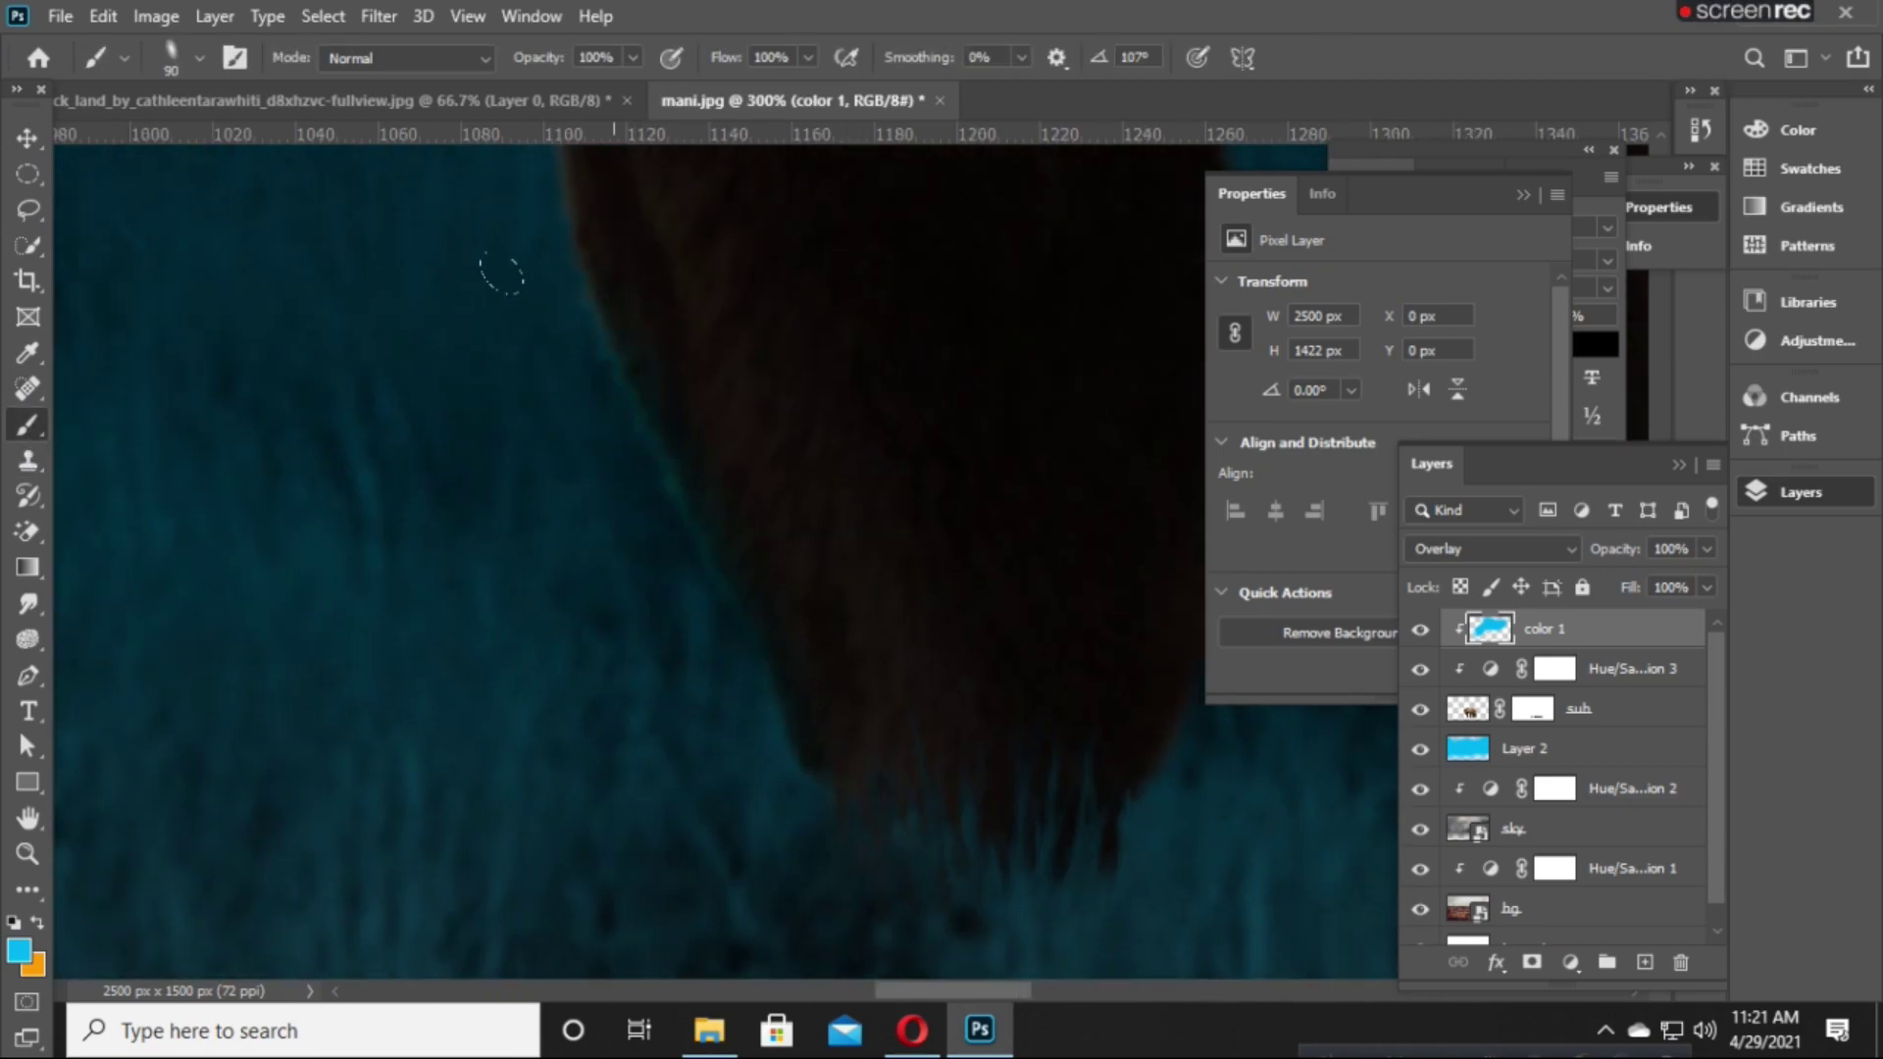
scroll(461, 383, "up", 2)
scroll(432, 461, "up", 2)
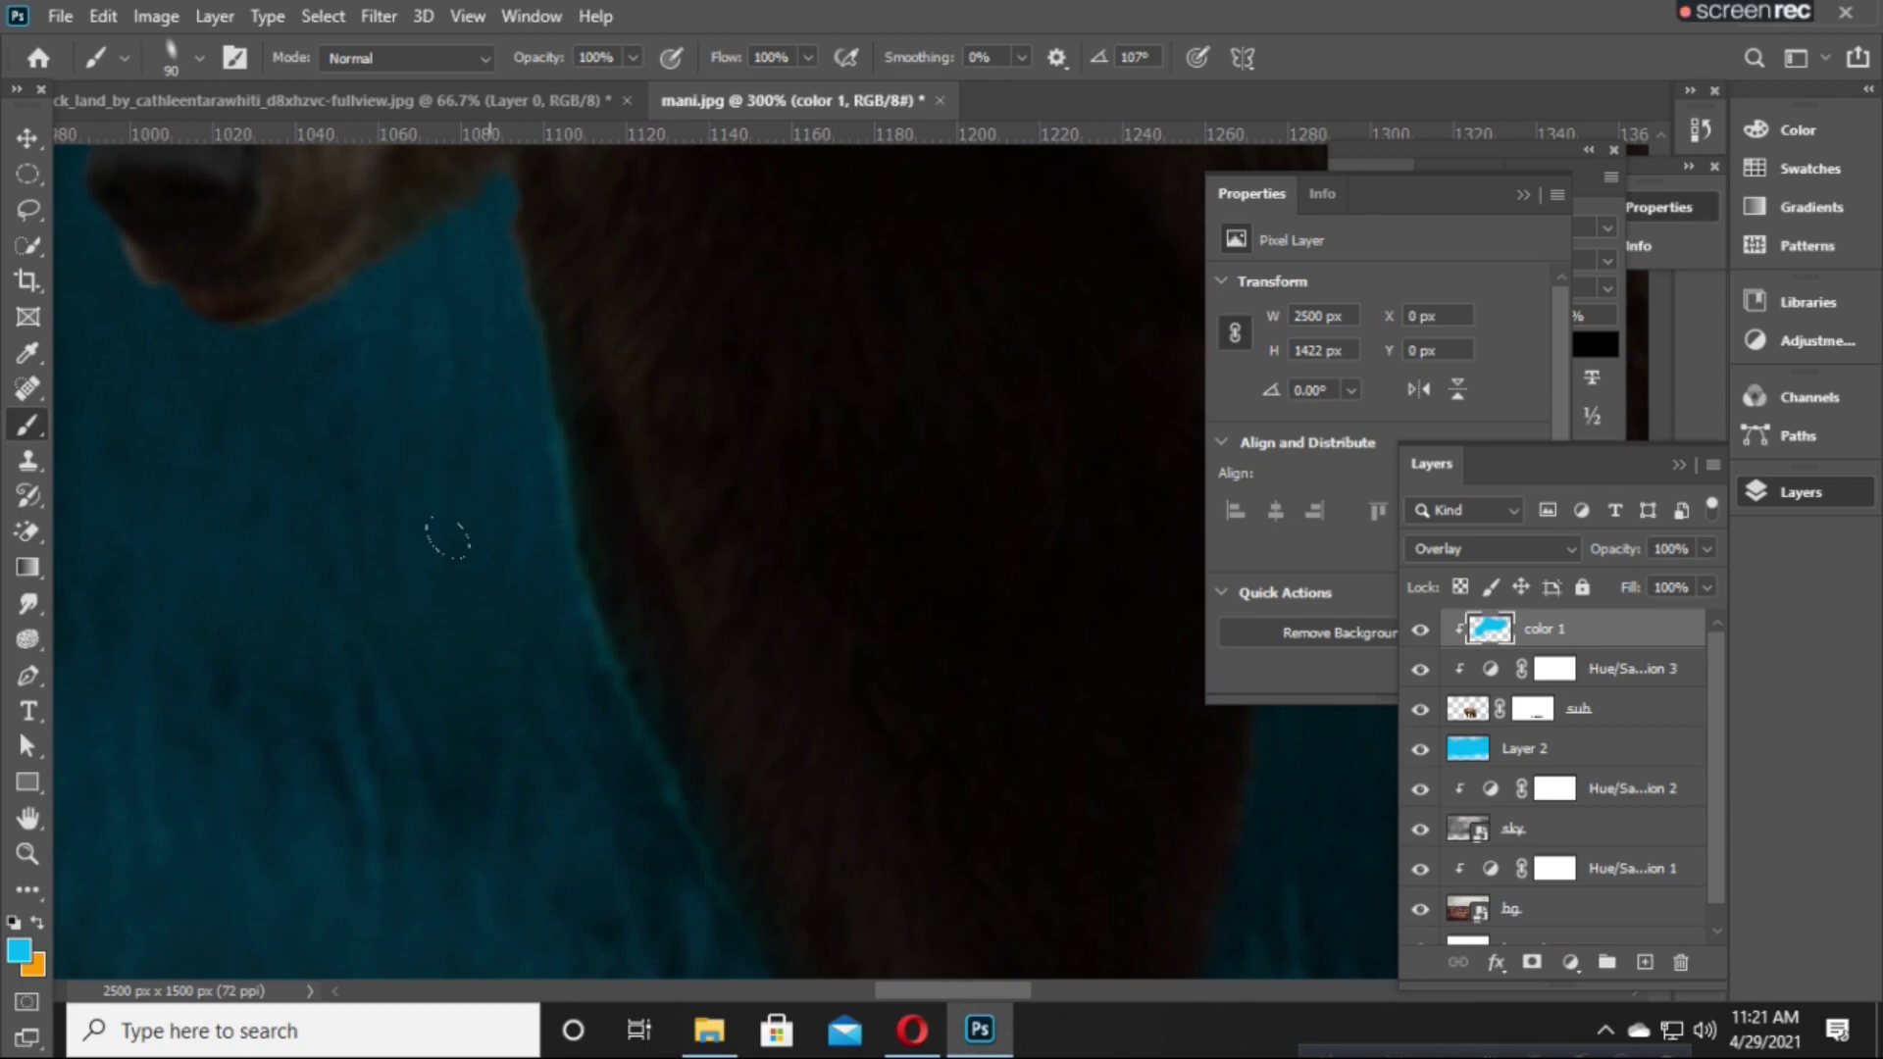
scroll(436, 432, "down", 2)
scroll(433, 328, "down", 2)
scroll(588, 480, "down", 2)
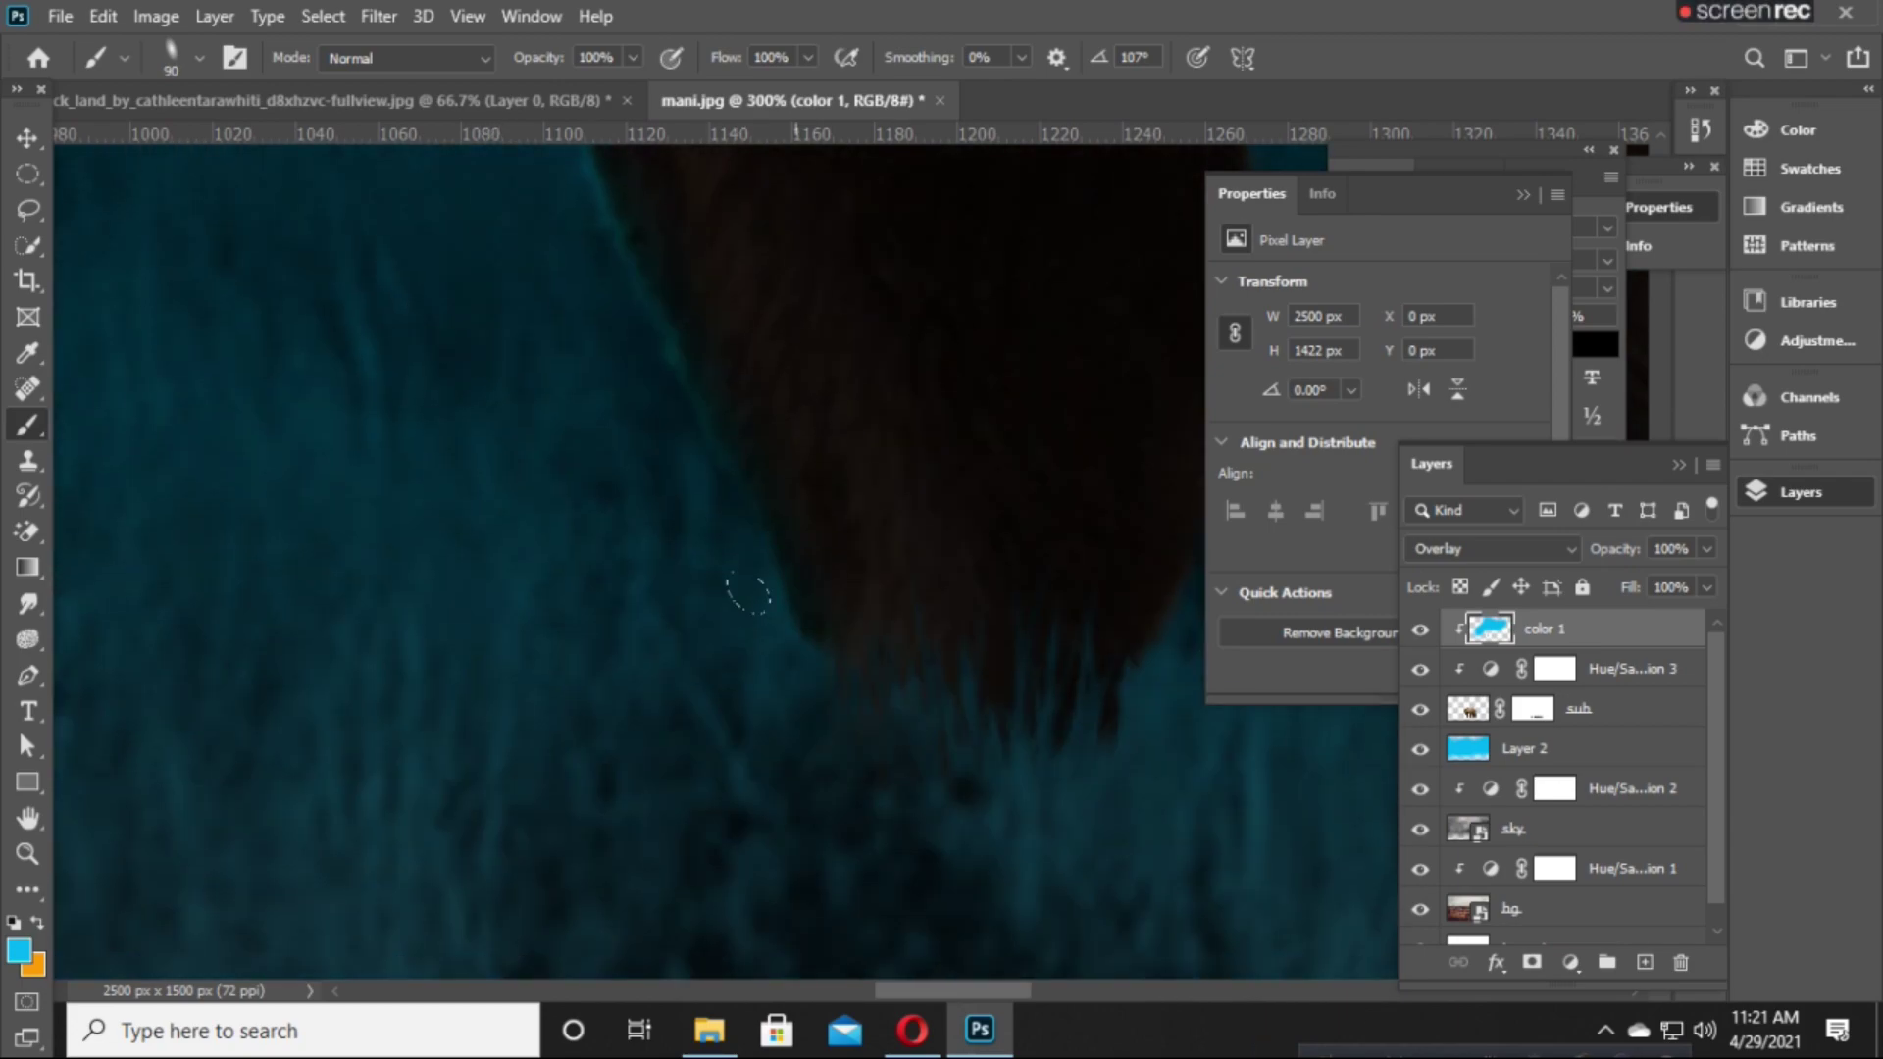
scroll(589, 608, "right", 10)
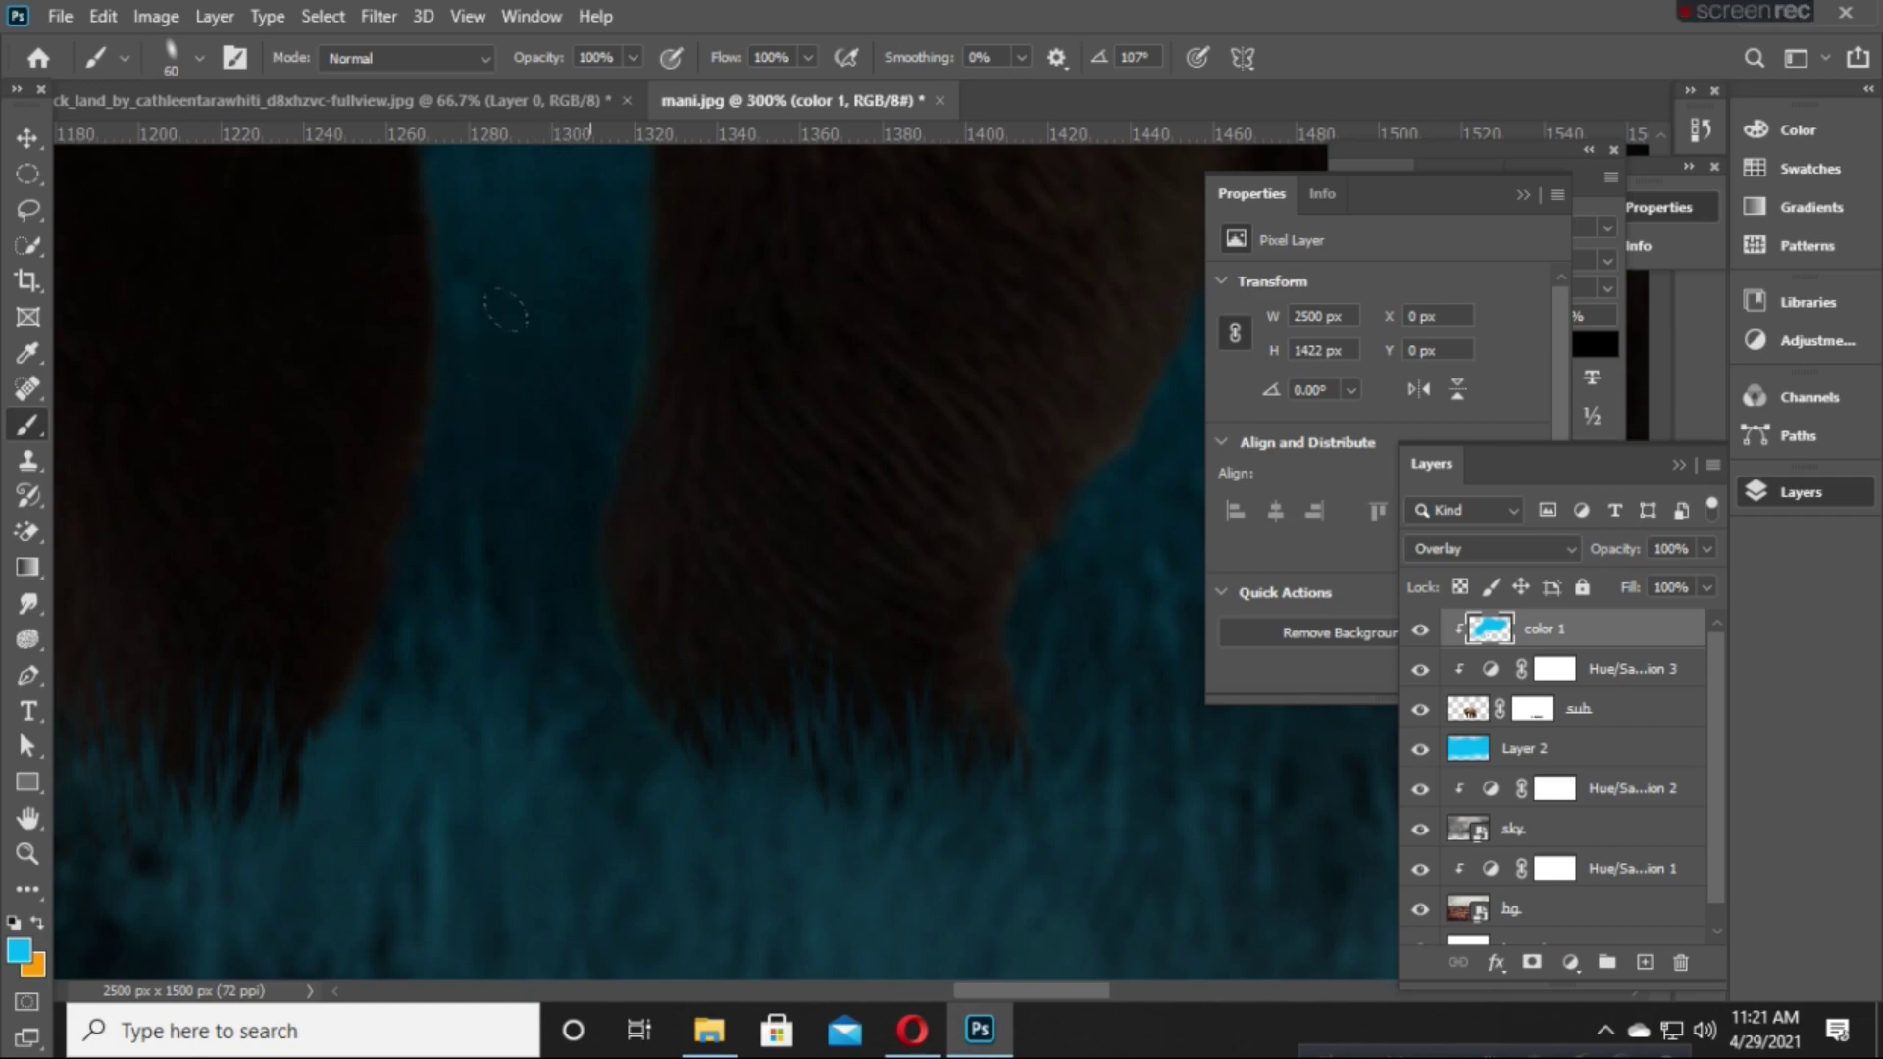
scroll(524, 554, "up", 3)
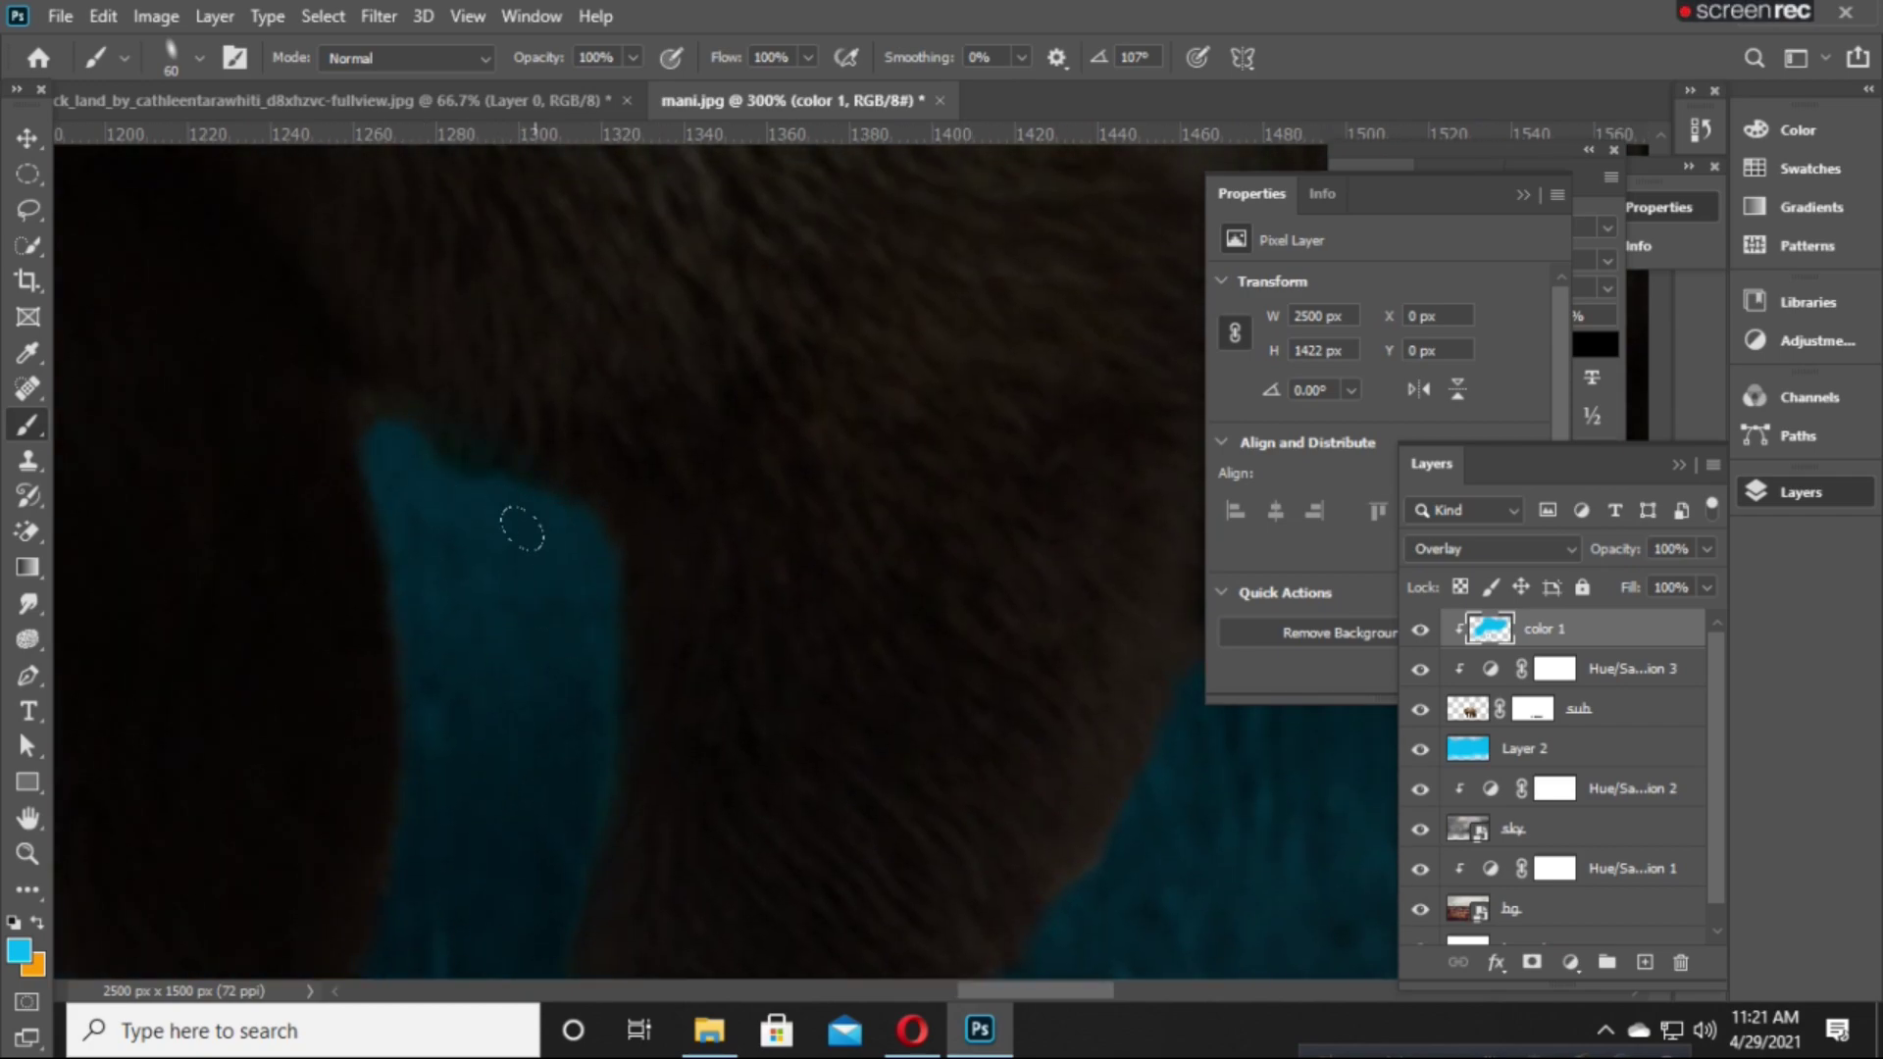
left_click_drag(878, 770, 355, 570)
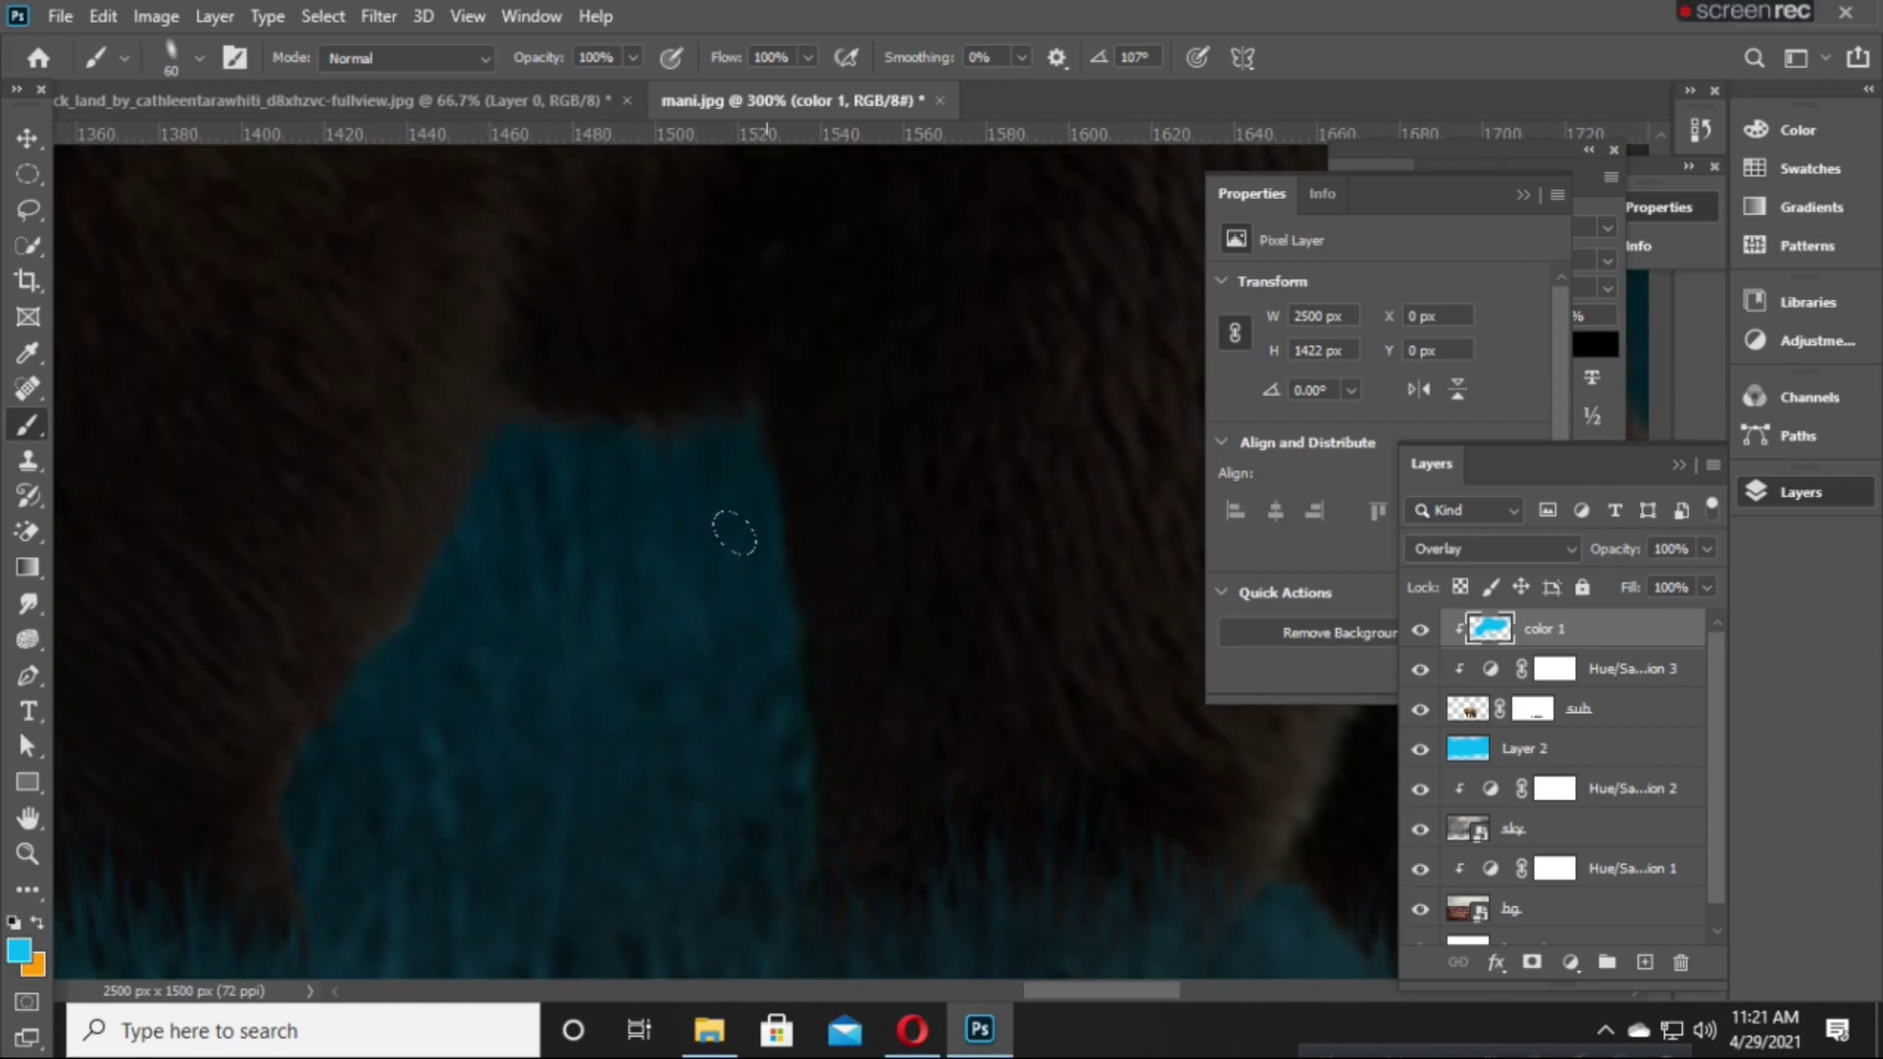
scroll(457, 597, "down", 2)
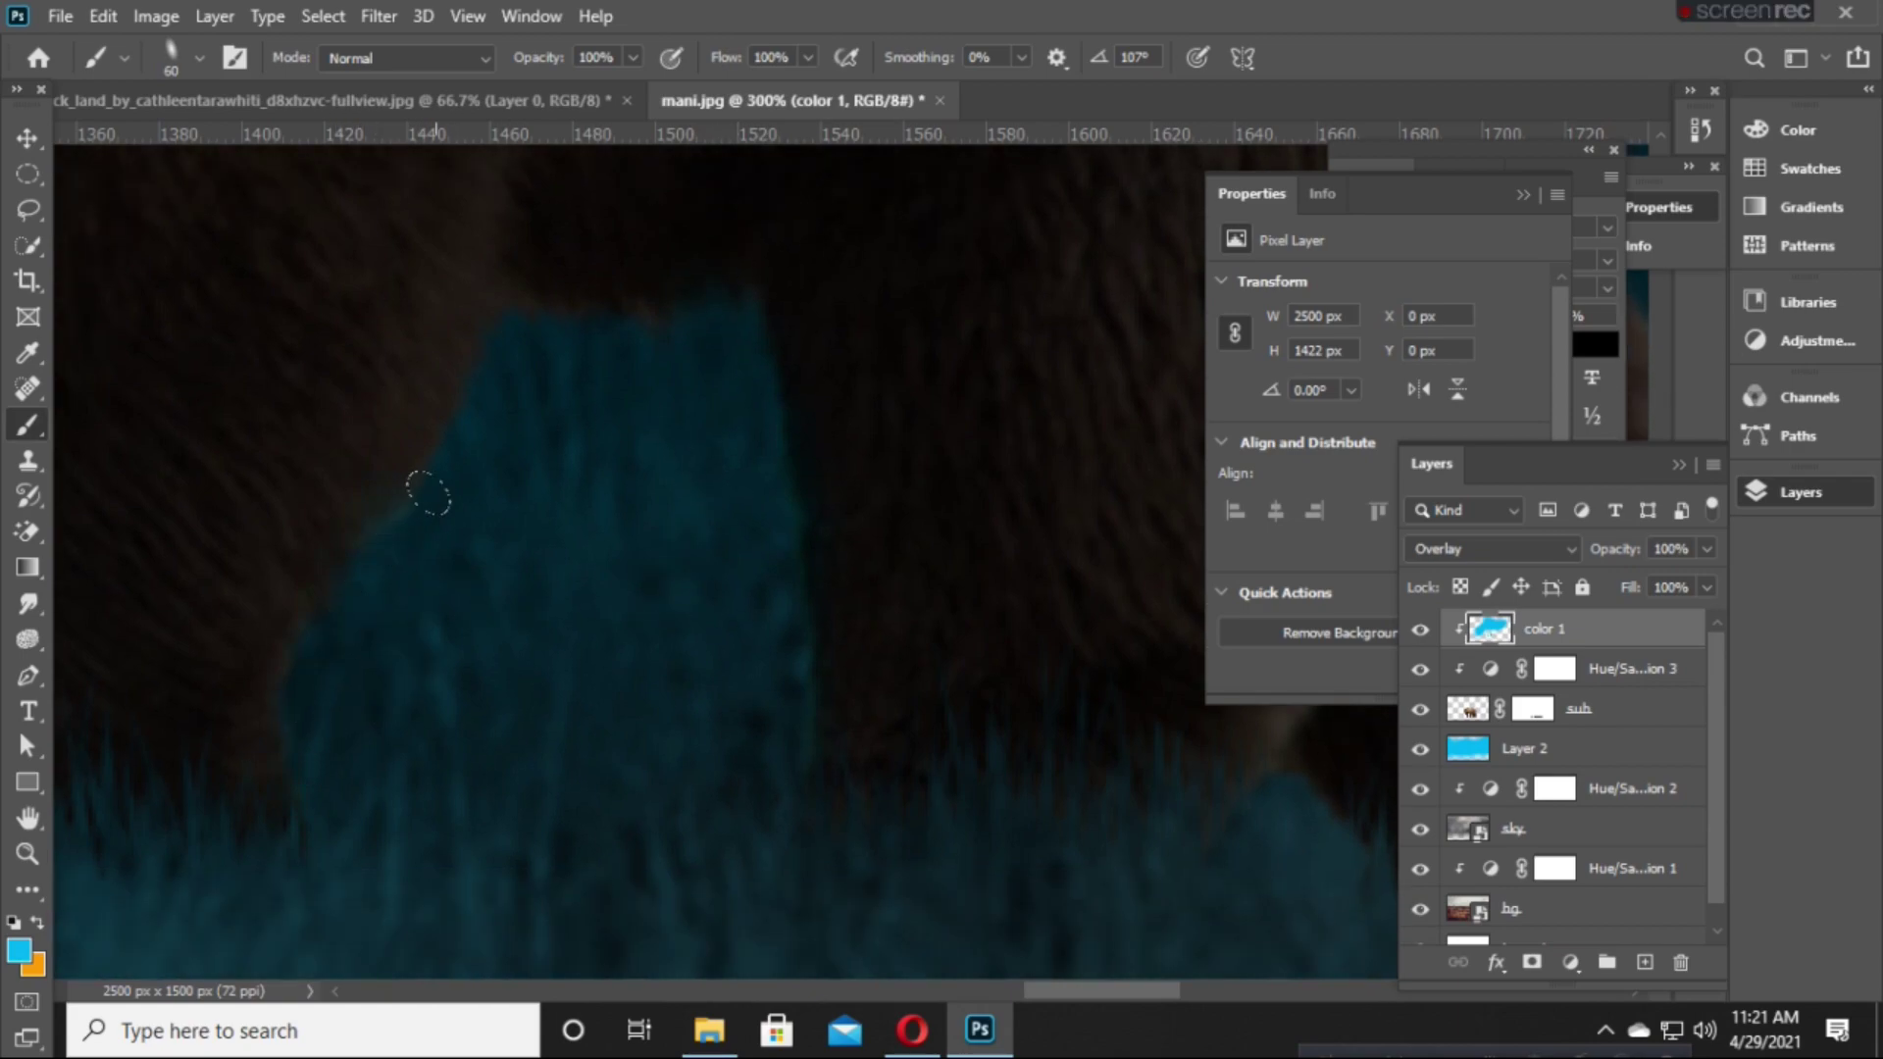
left_click_drag(698, 586, 193, 650)
left_click_drag(925, 782, 456, 768)
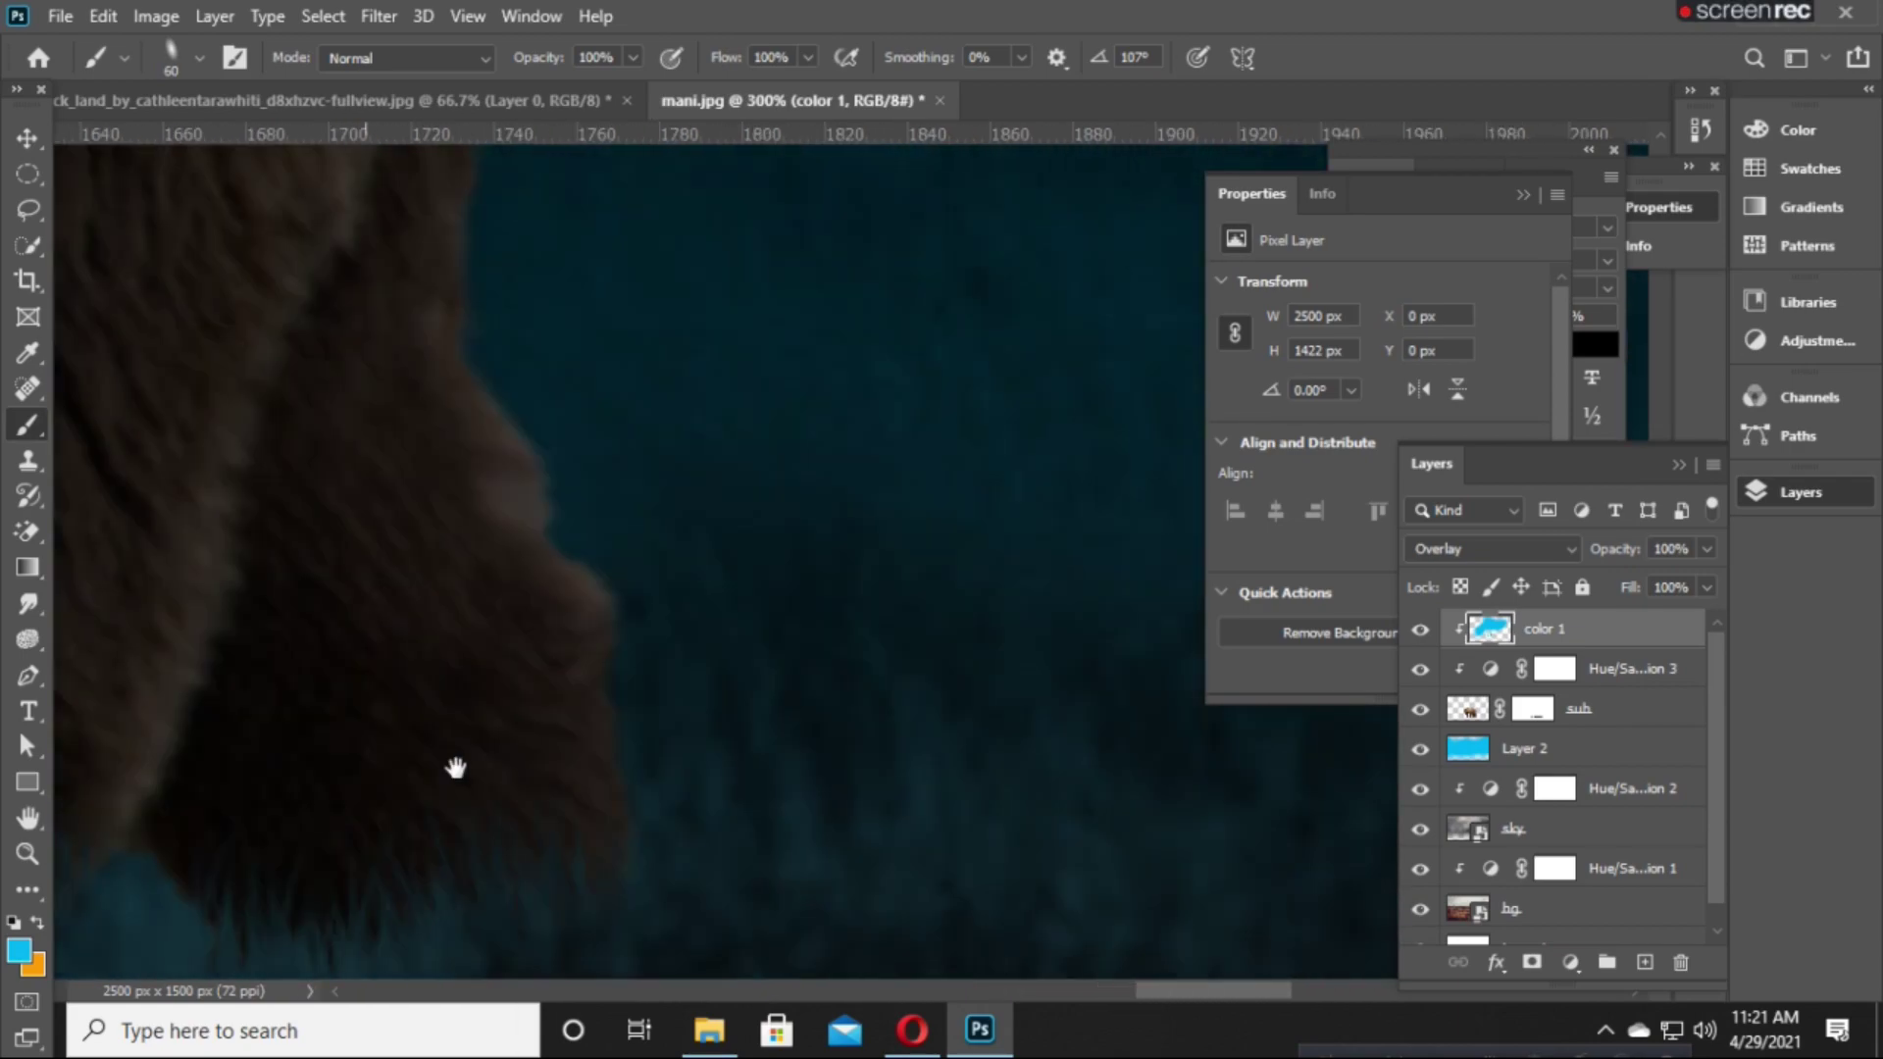
left_click_drag(572, 422, 646, 599)
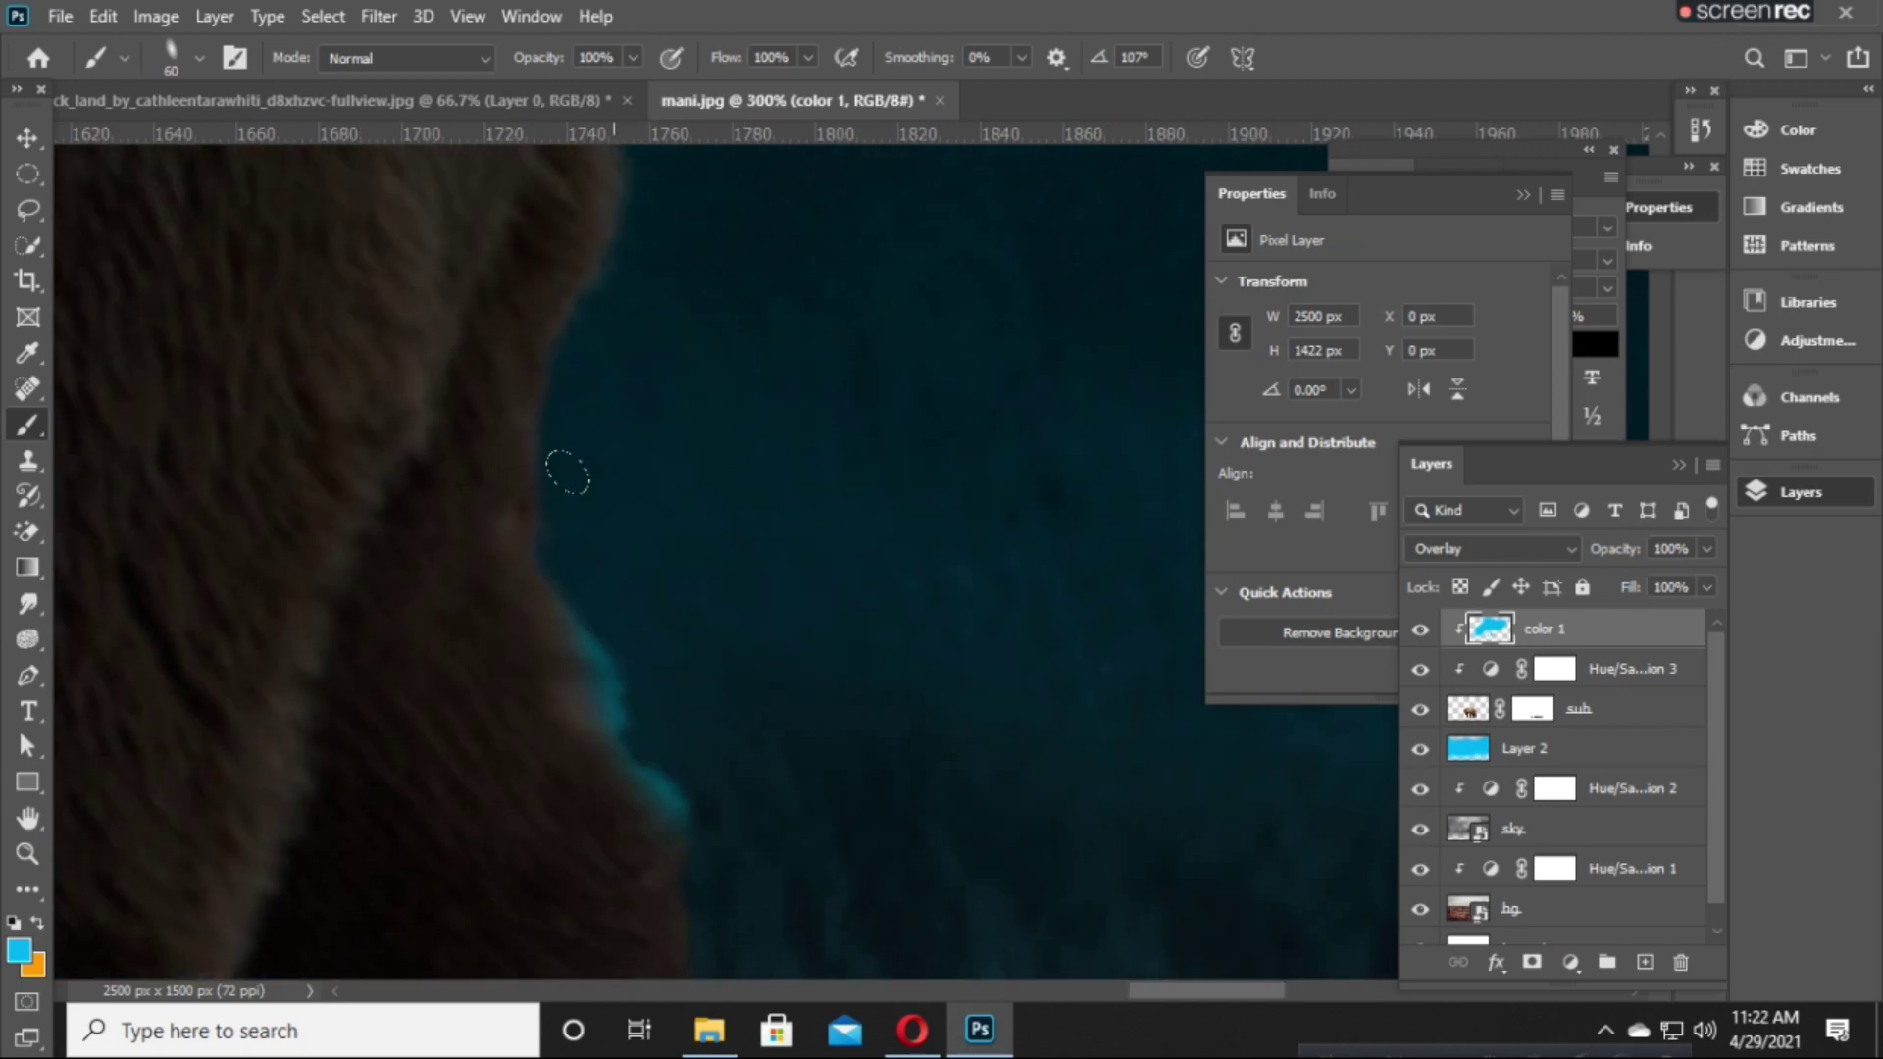
left_click_drag(742, 261, 635, 153)
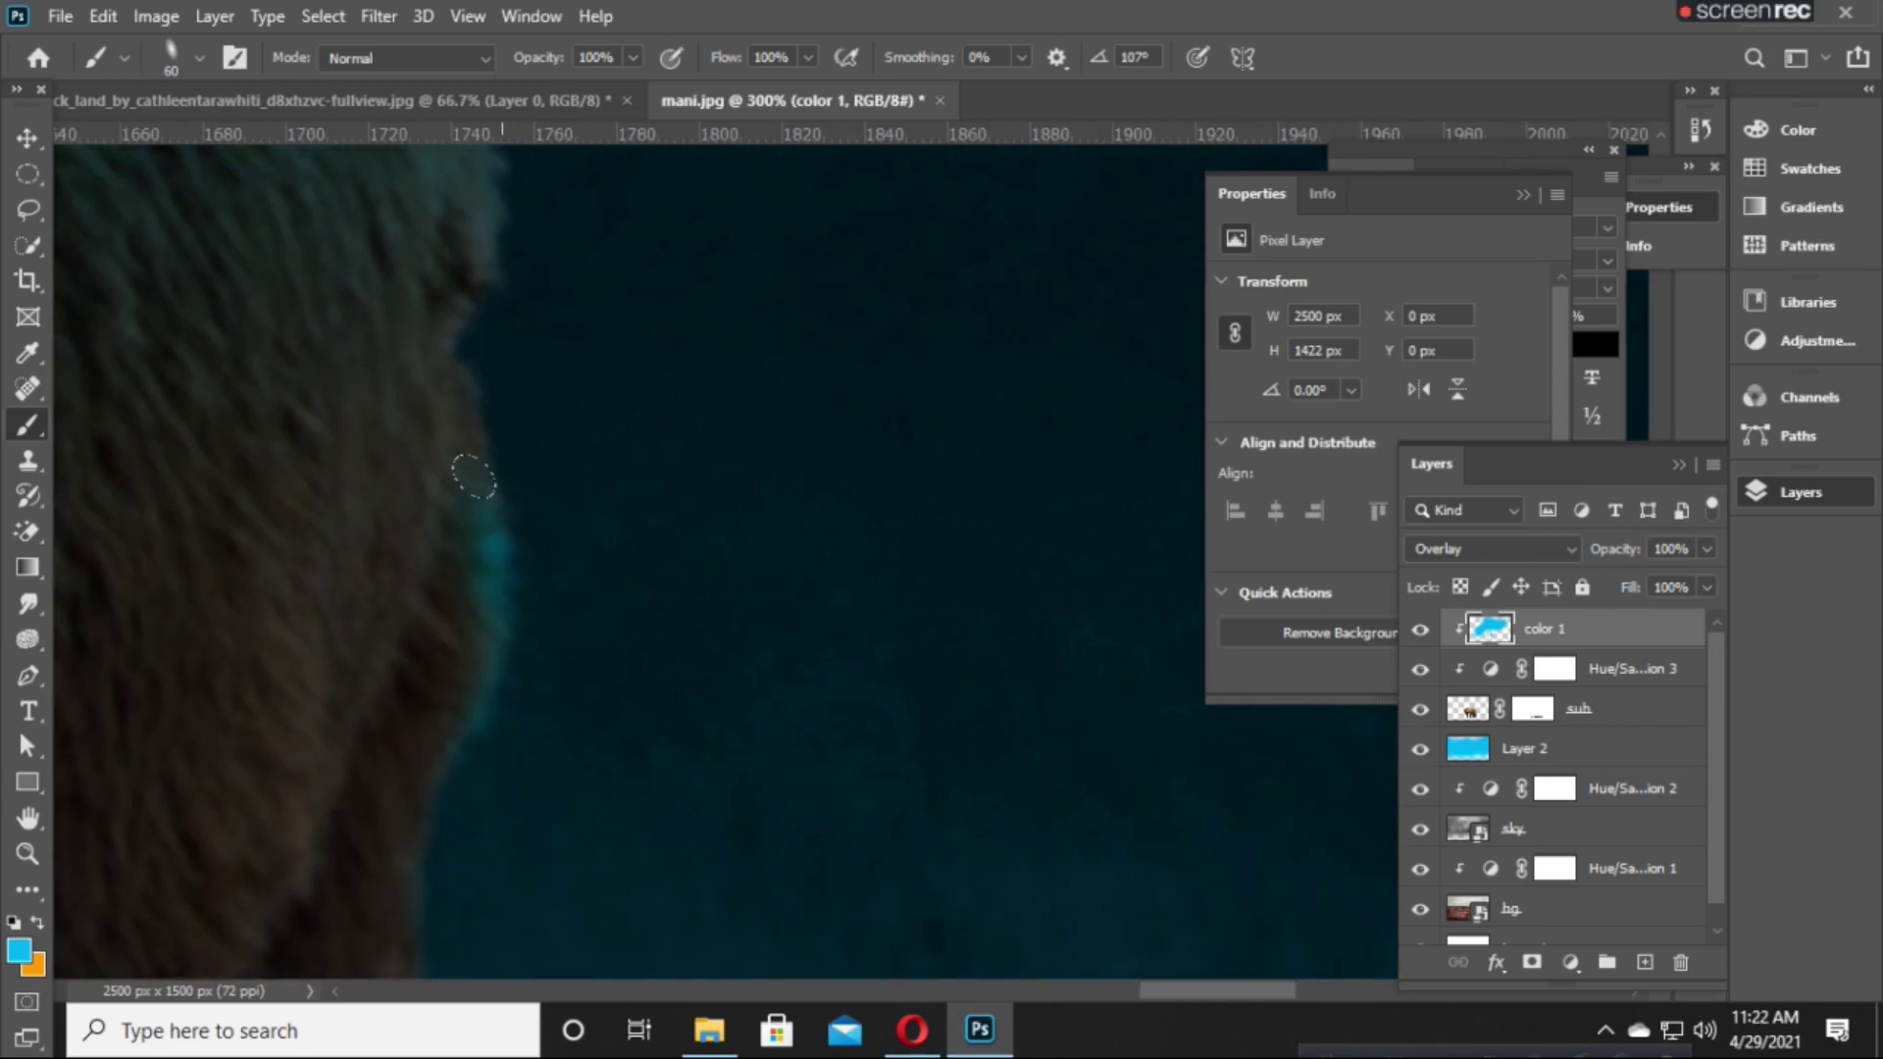
left_click_drag(517, 302, 527, 437)
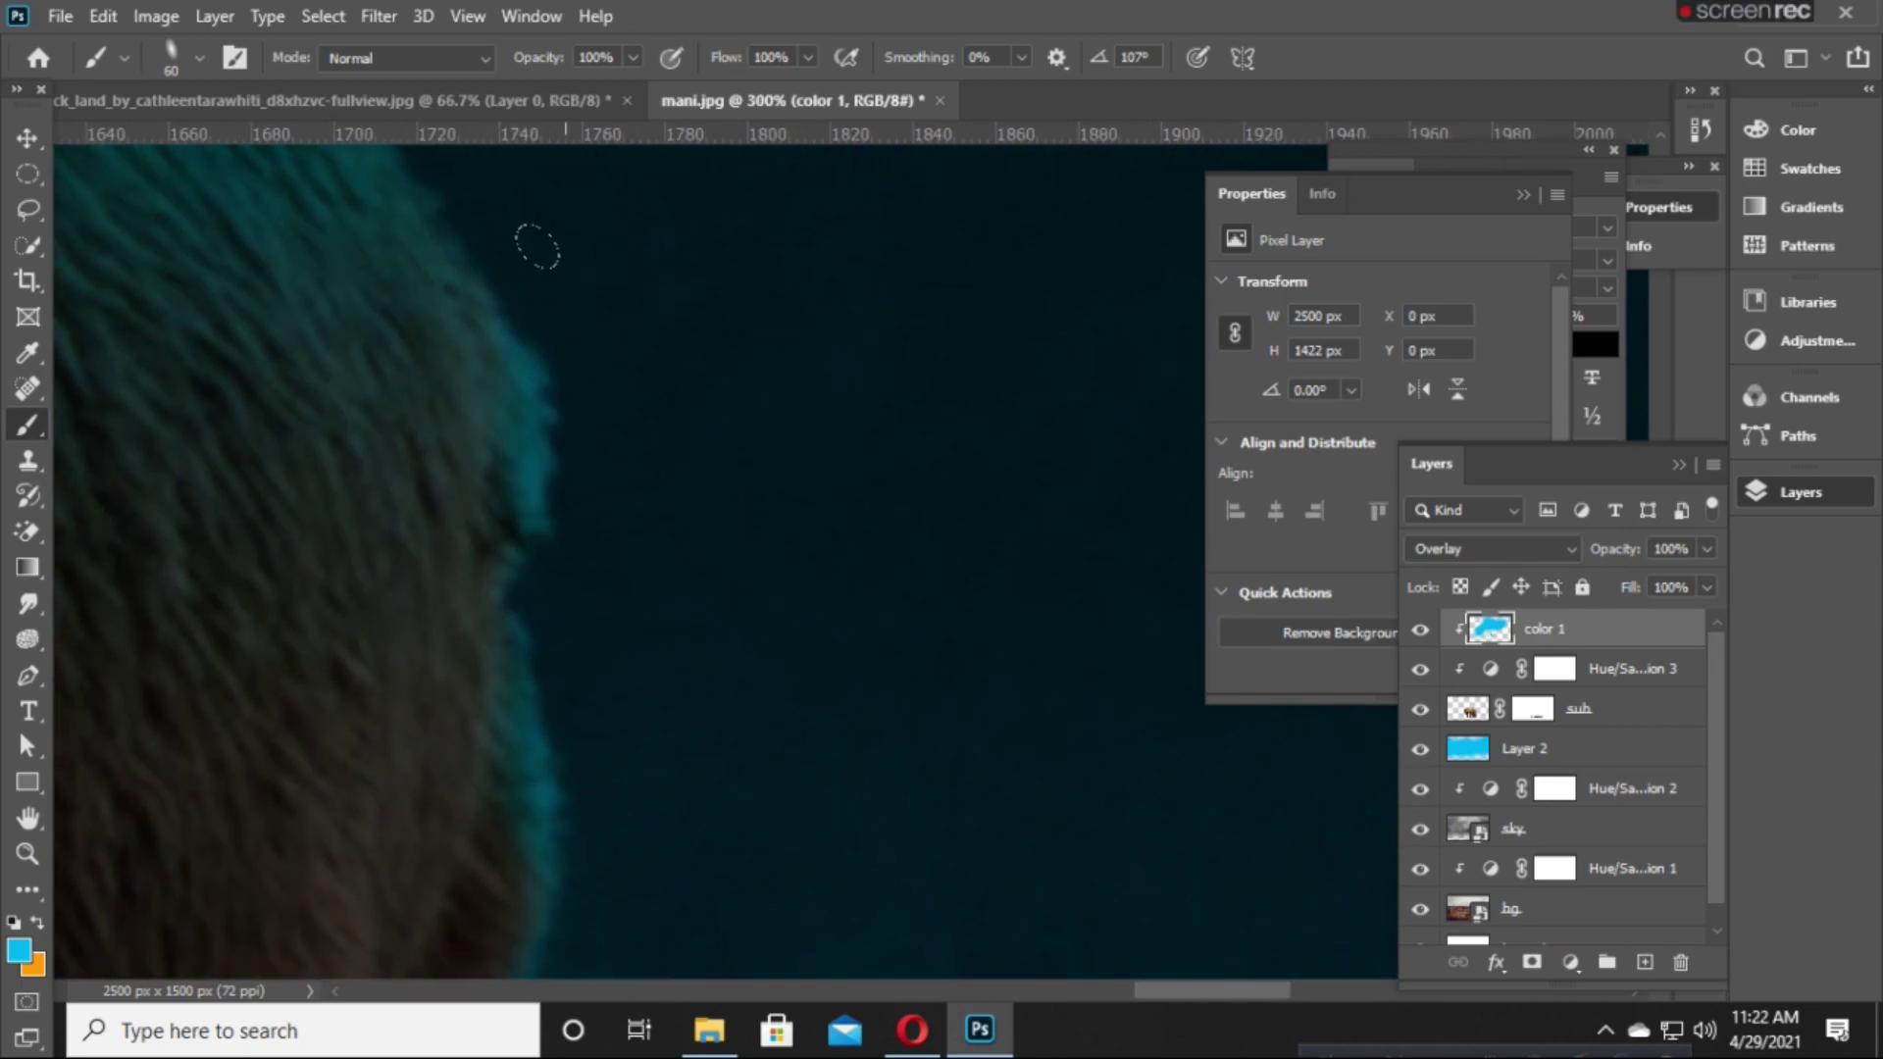
key("ctrl+0")
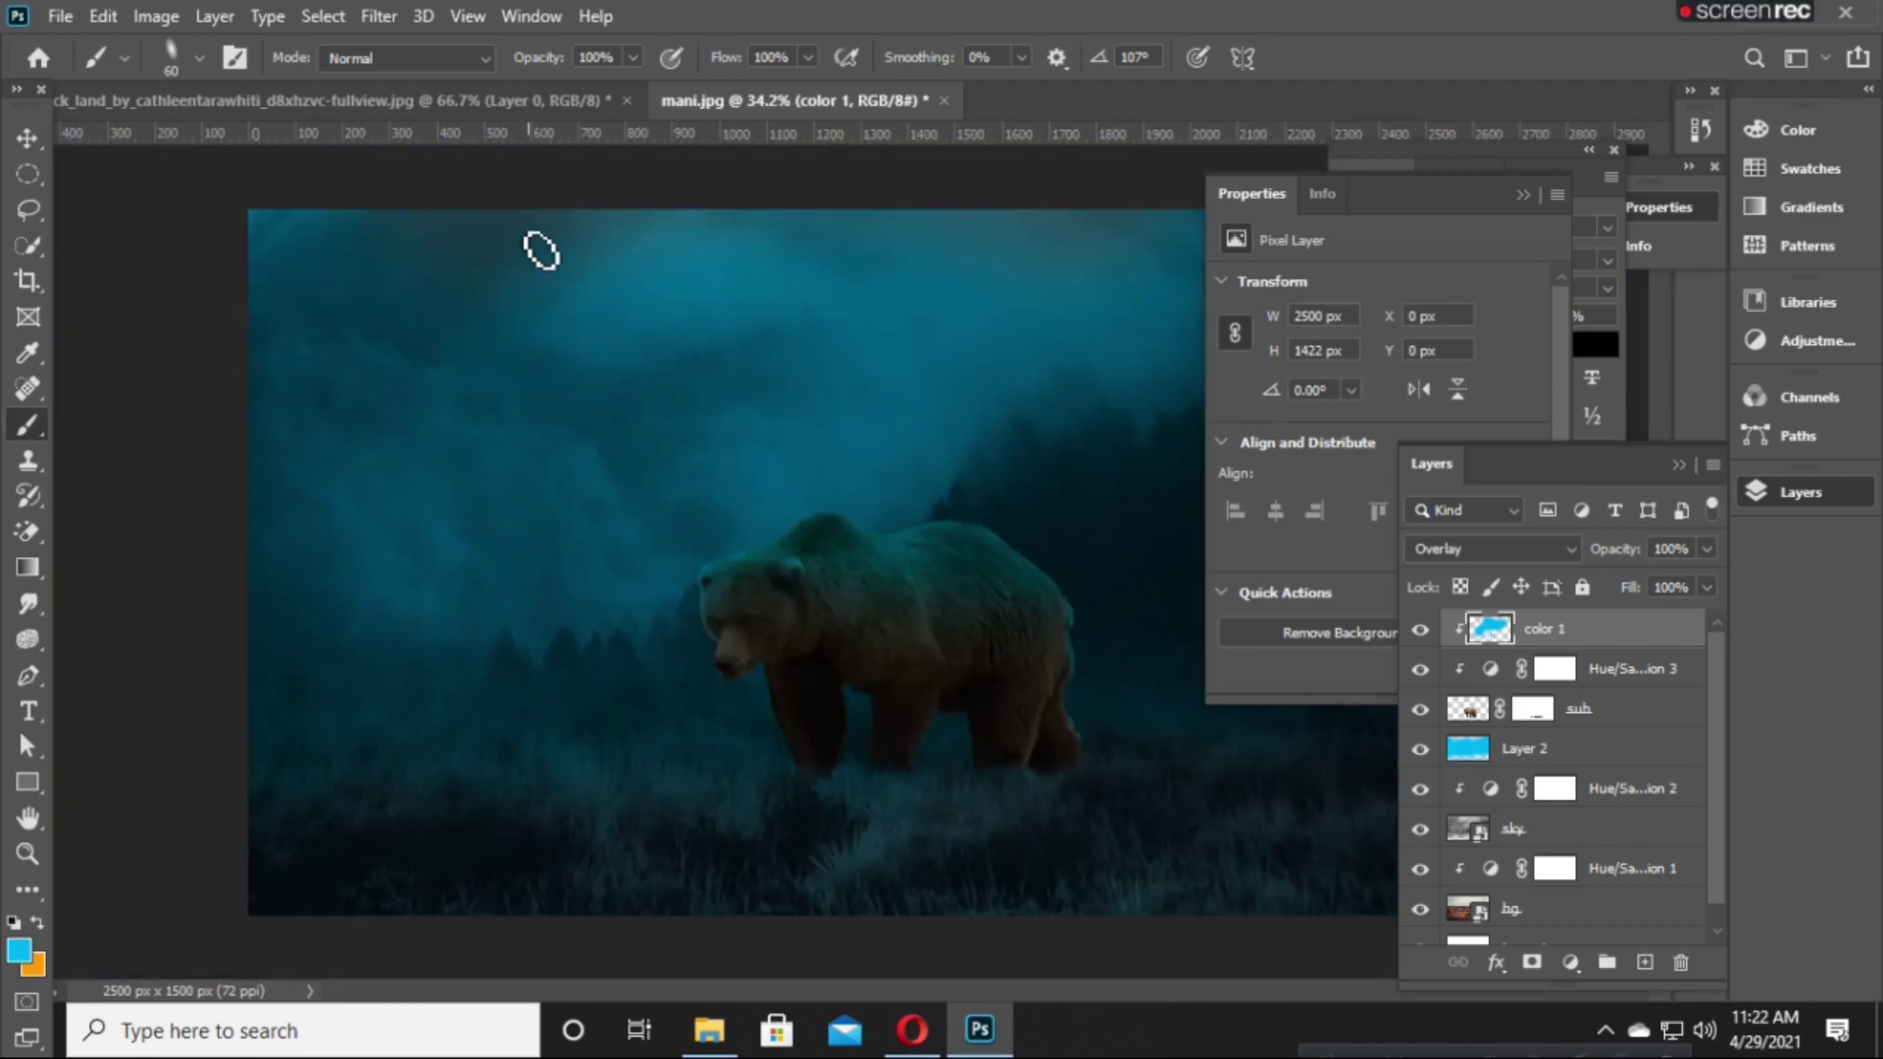
left_click(29, 138)
left_click(1420, 629)
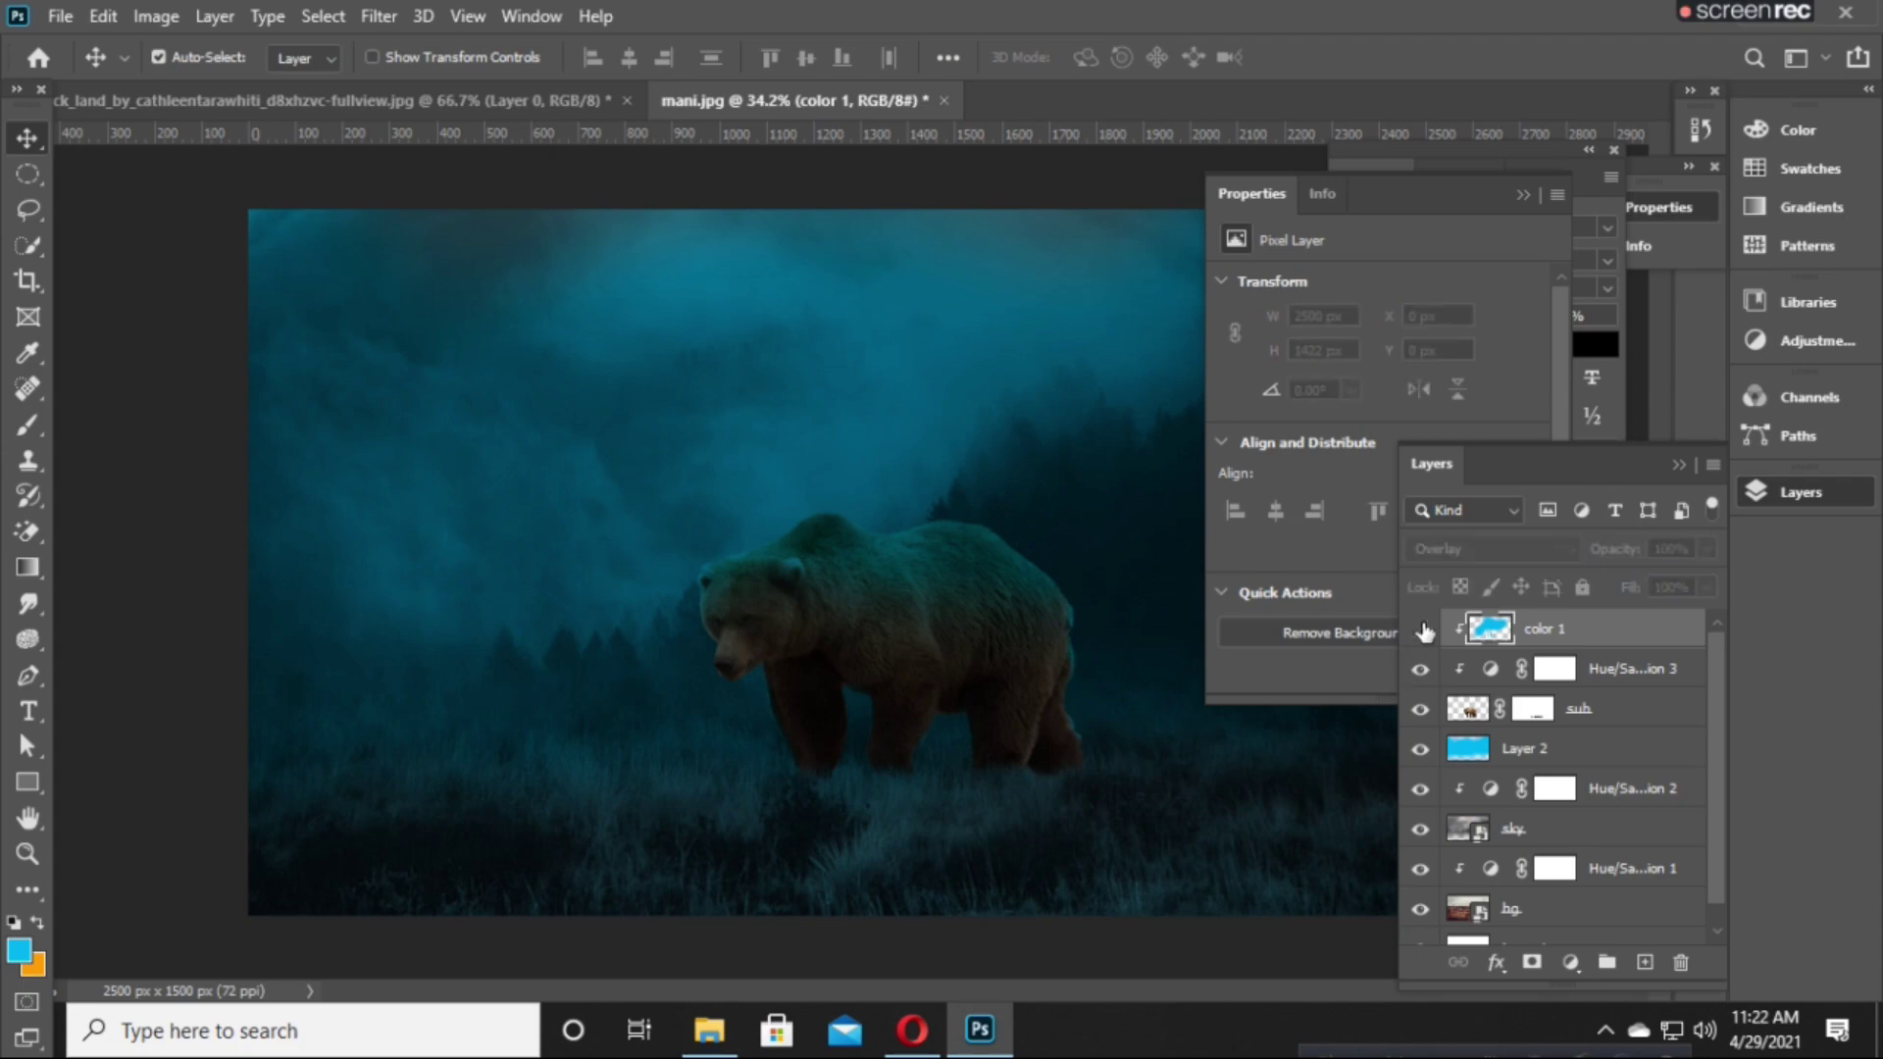
left_click(1420, 629)
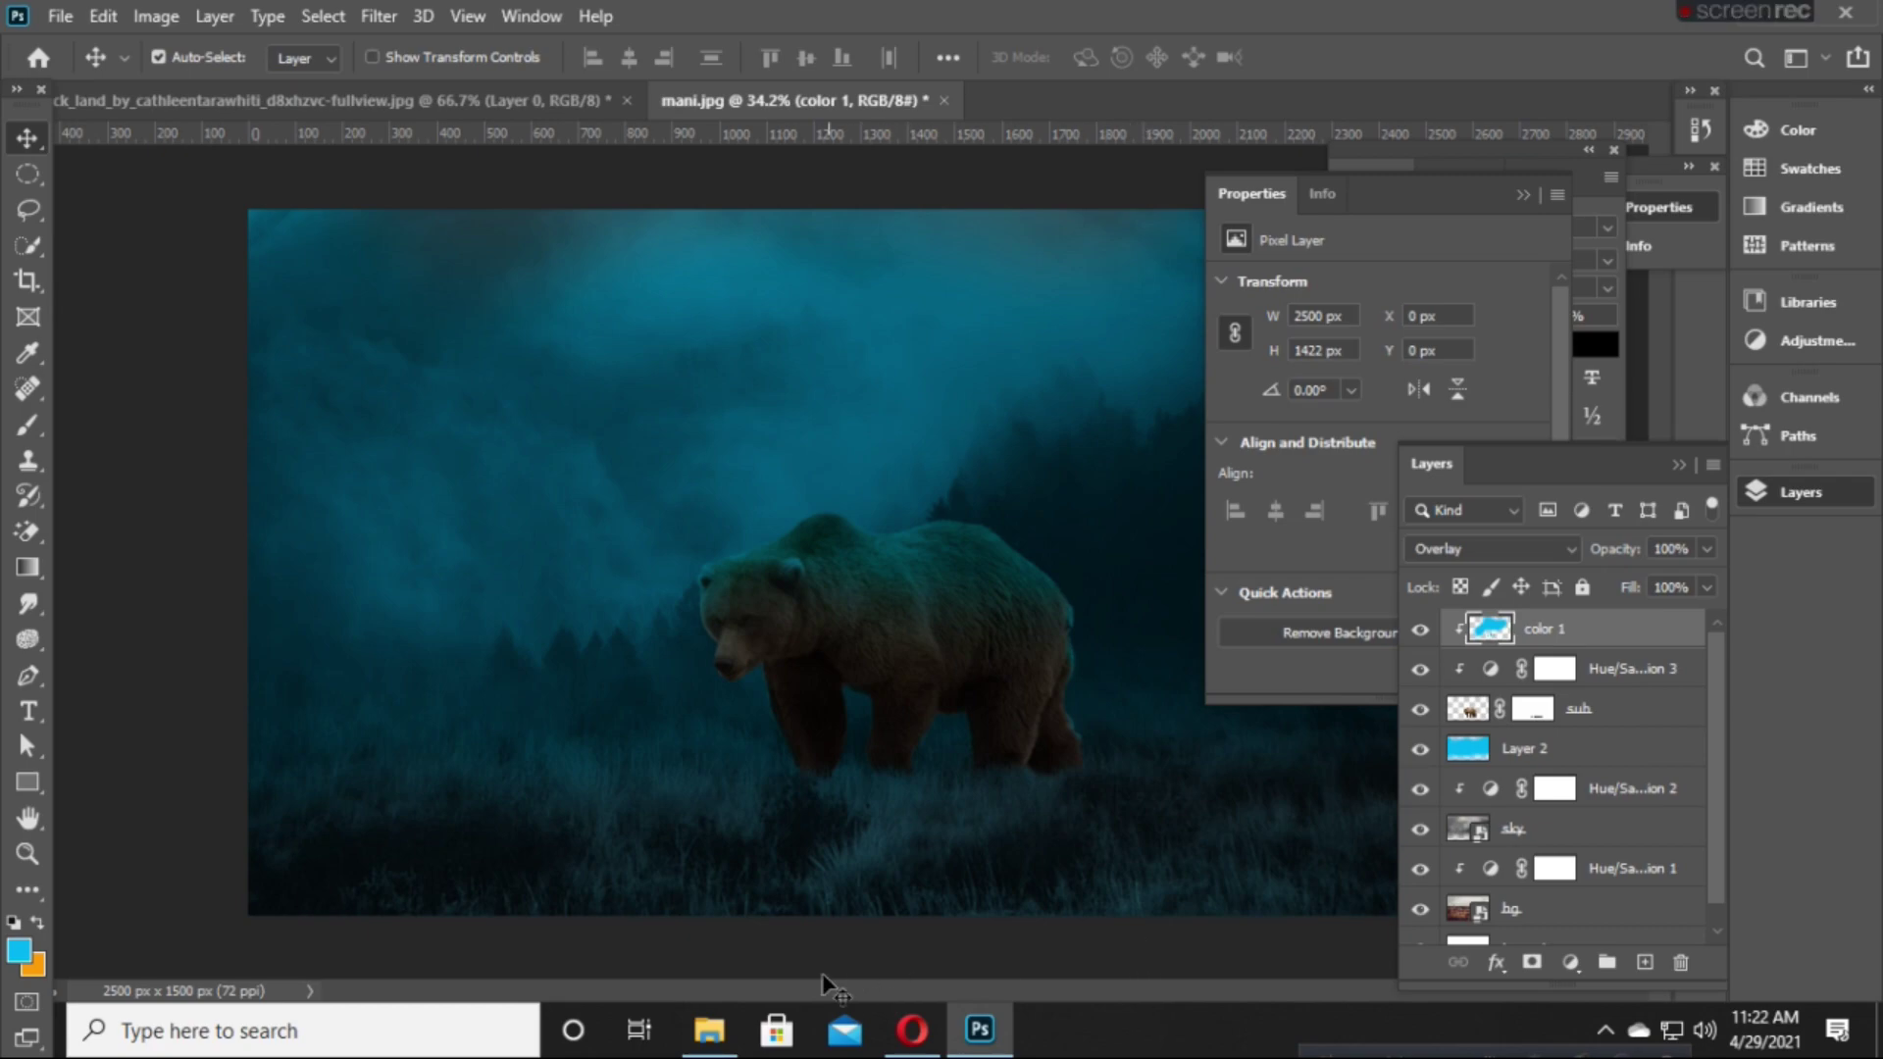
left_click(706, 1030)
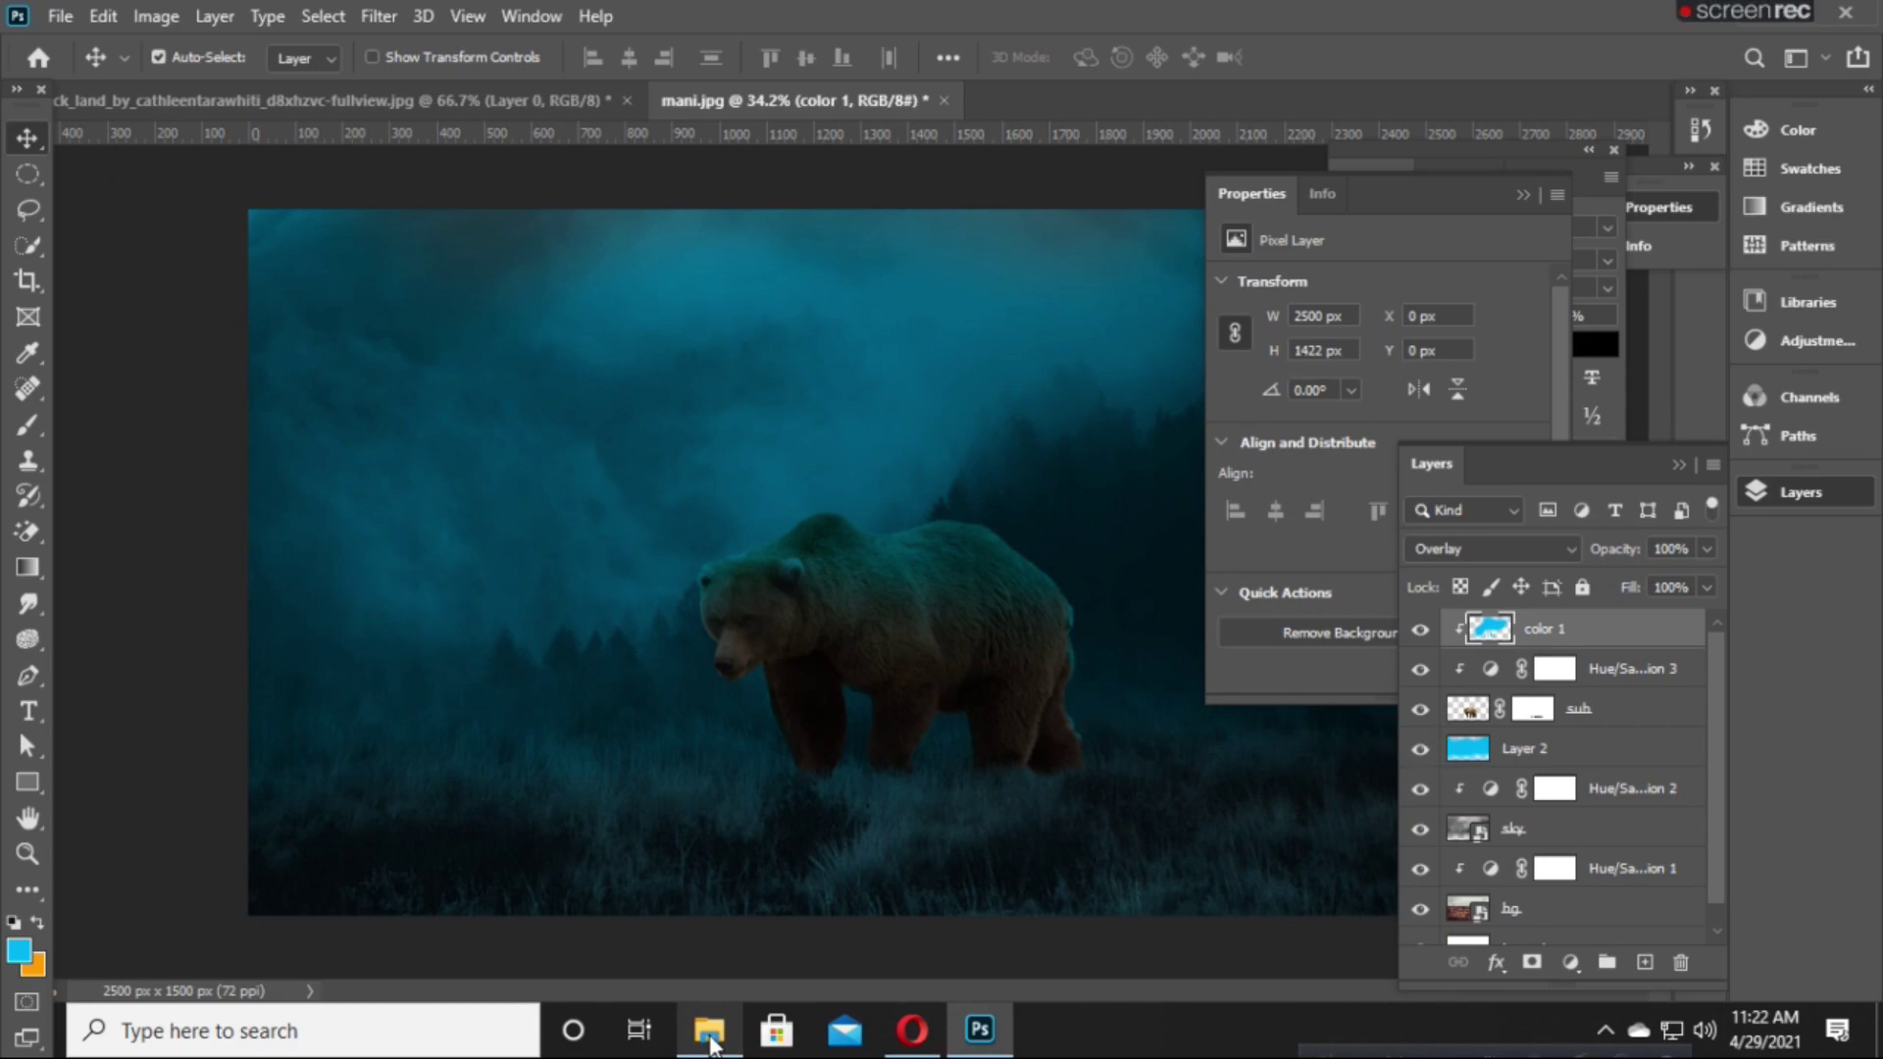
key("ctrl+minus")
key("ctrl+minus")
key("ctrl+minus")
key("ctrl+plus")
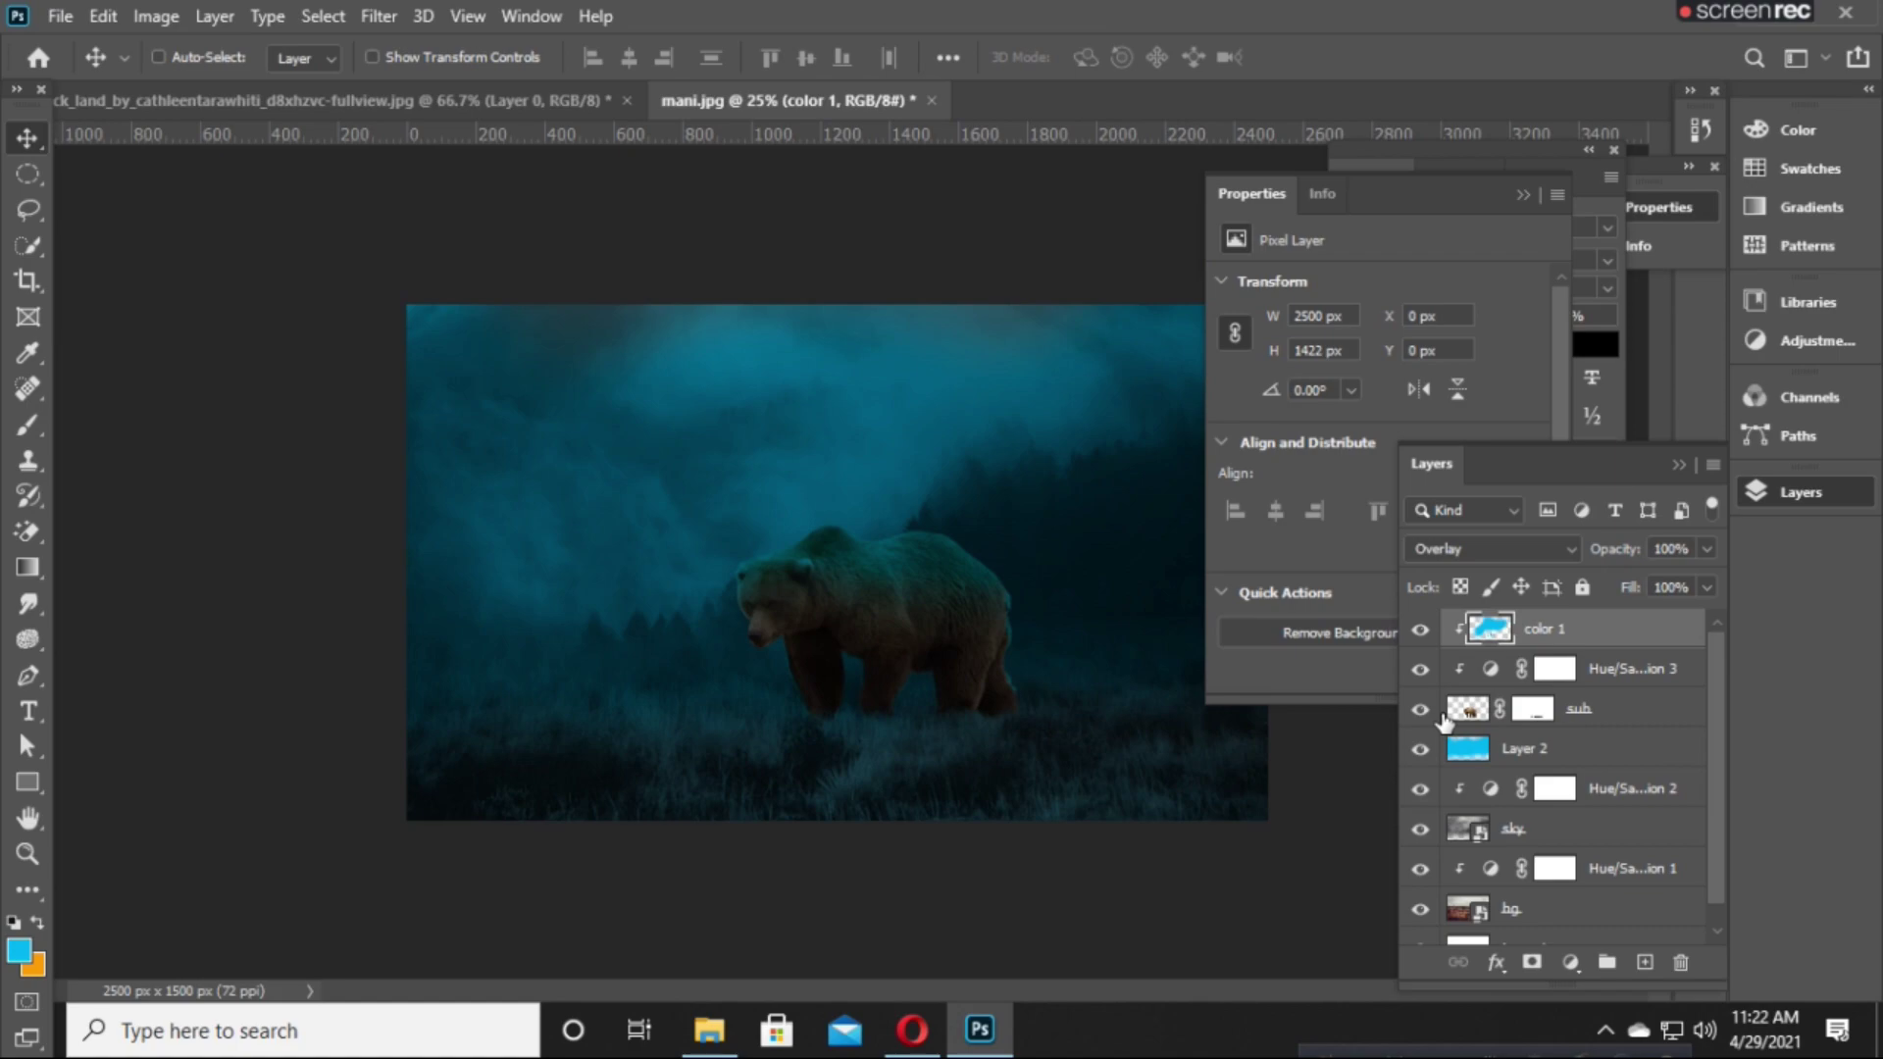
key("ctrl+plus")
key("ctrl+plus")
key("ctrl+plus")
key("ctrl+plus")
key("ctrl+plus")
key("ctrl+plus")
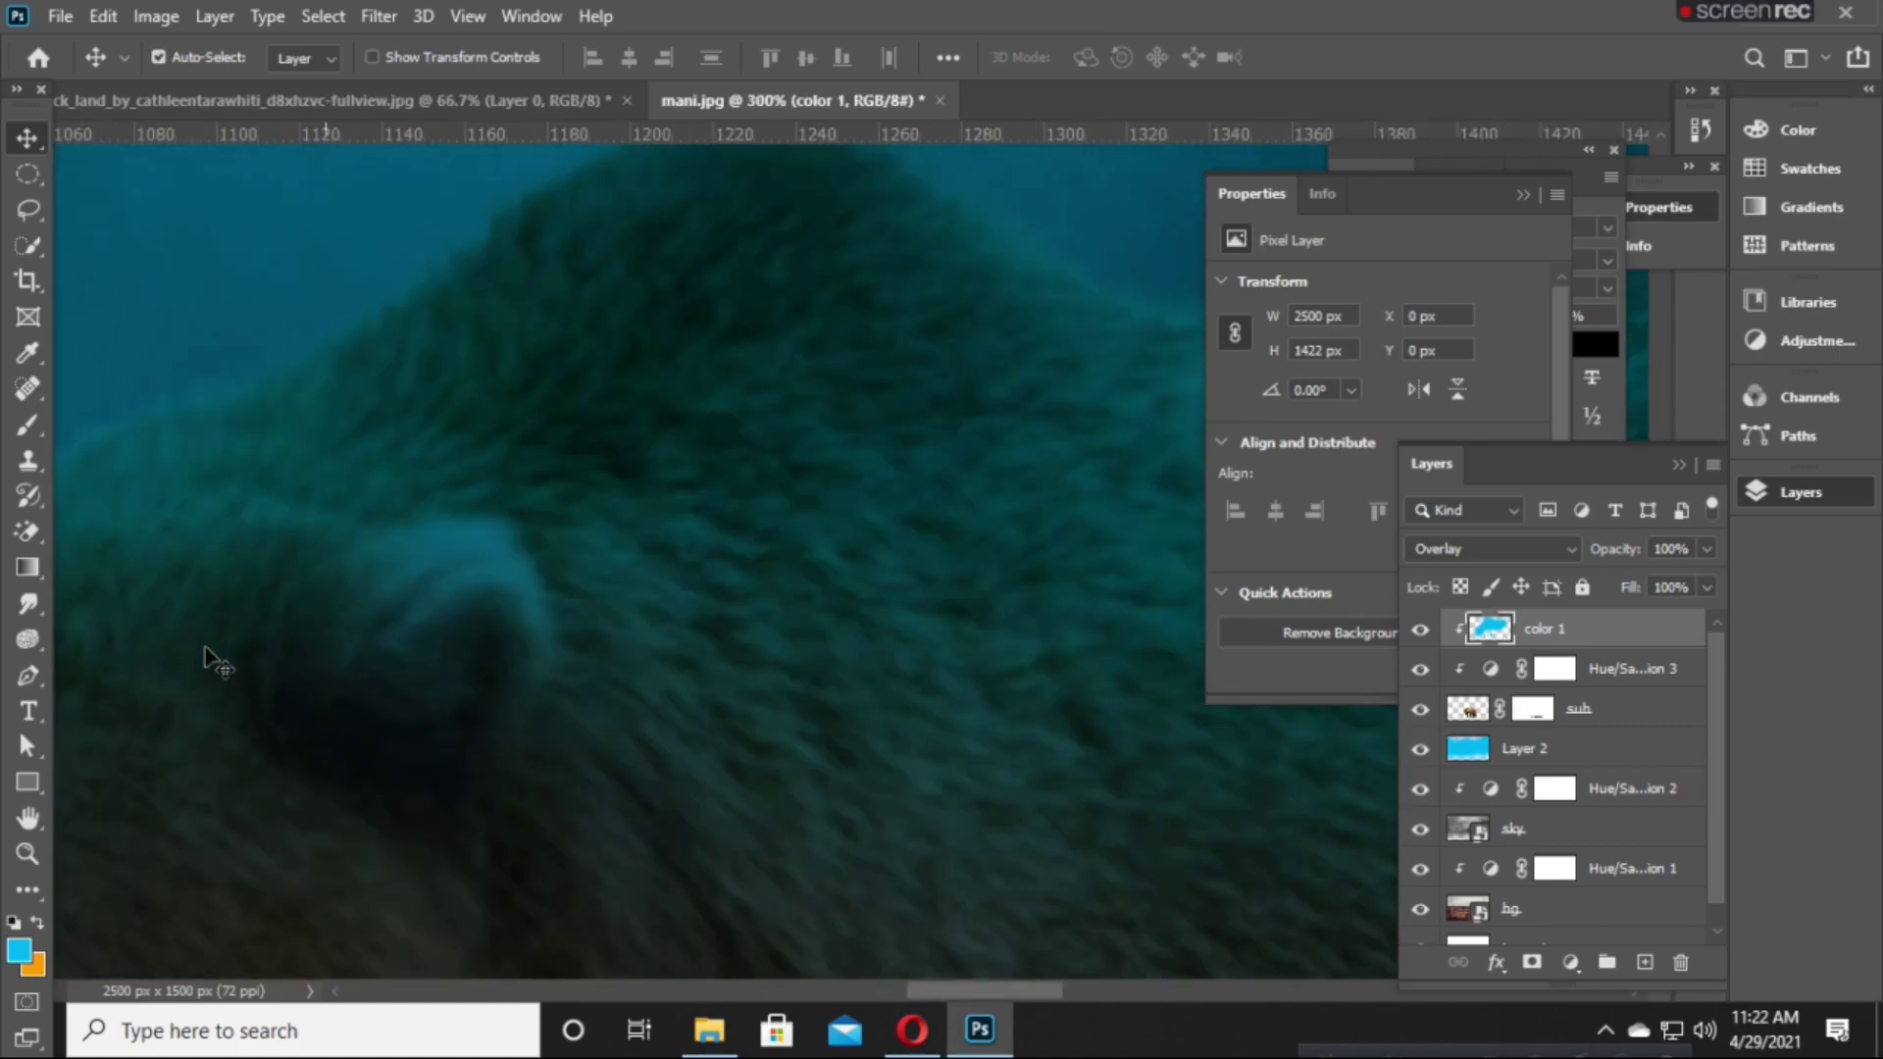
Paint a cyan rim-light glow along the bear's leg and fur edges on the color 1 overlay layer.
key("b")
scroll(605, 700, "right", 5)
scroll(673, 601, "right", 5)
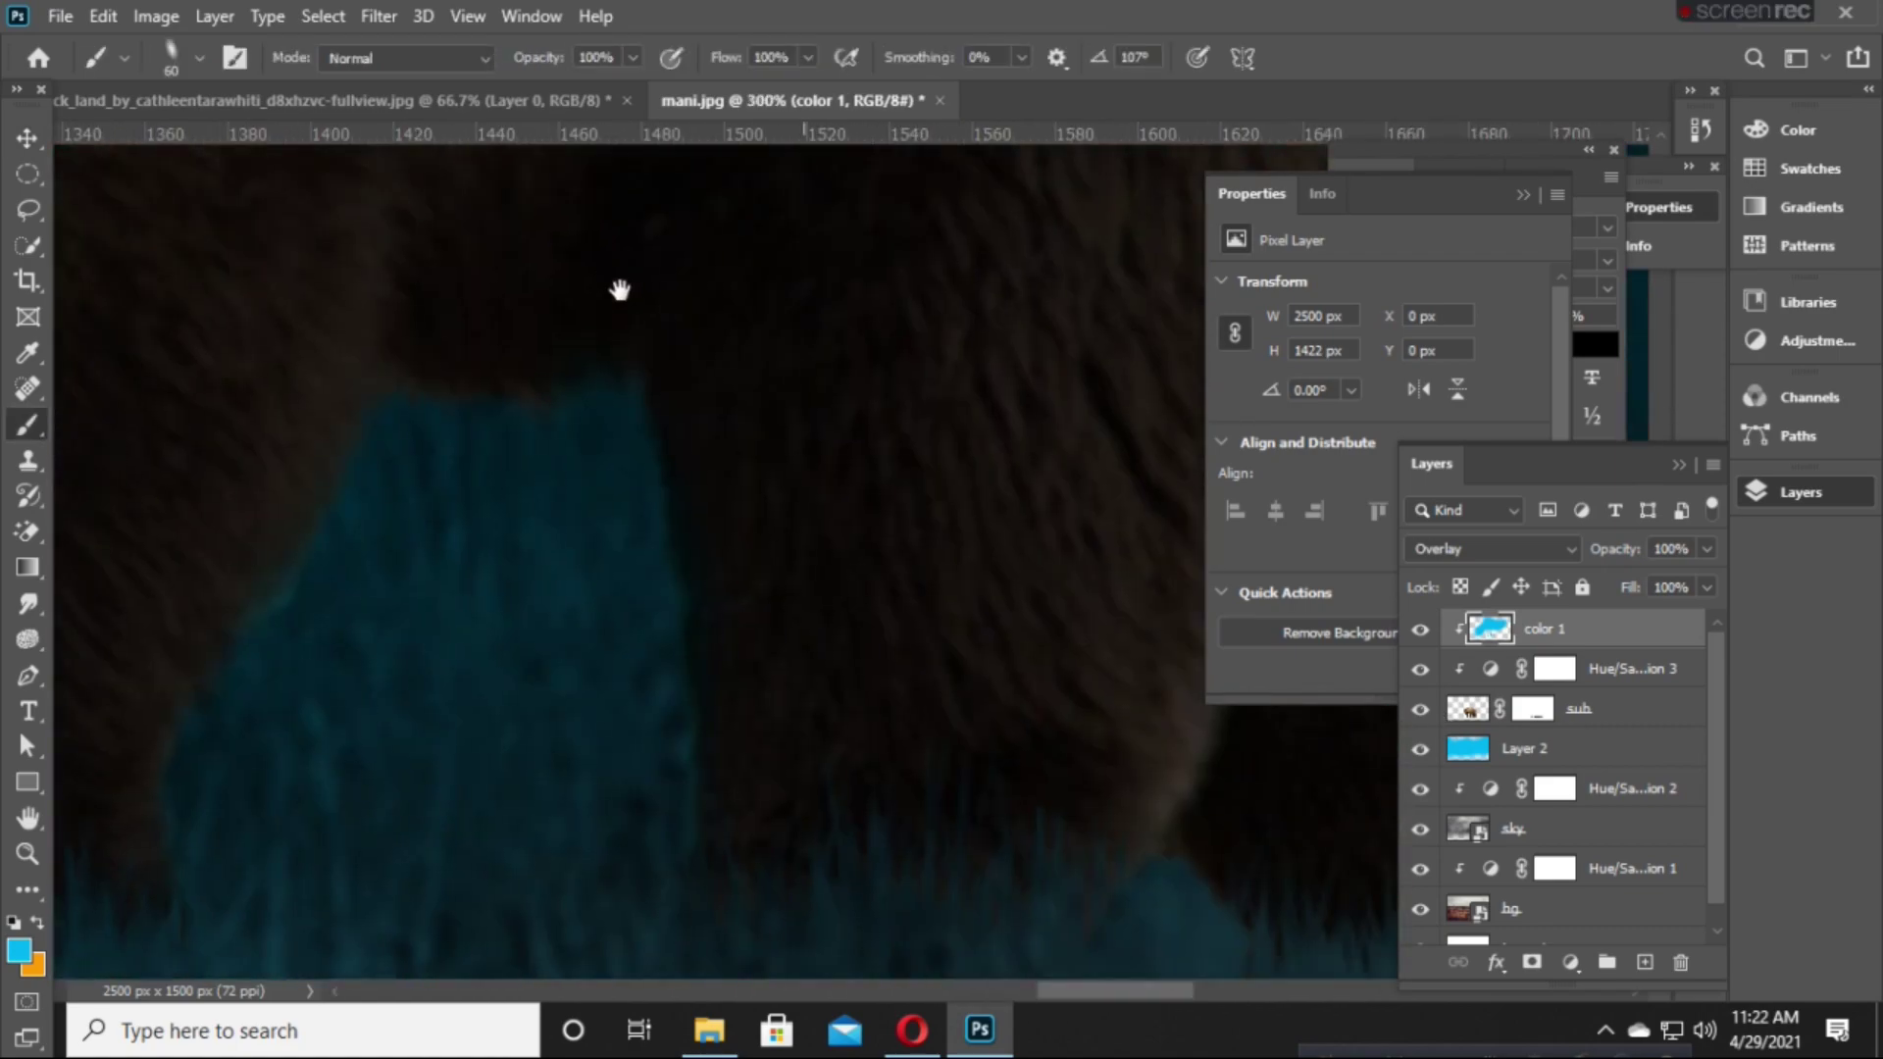
scroll(635, 517, "right", 2)
scroll(634, 516, "right", 5)
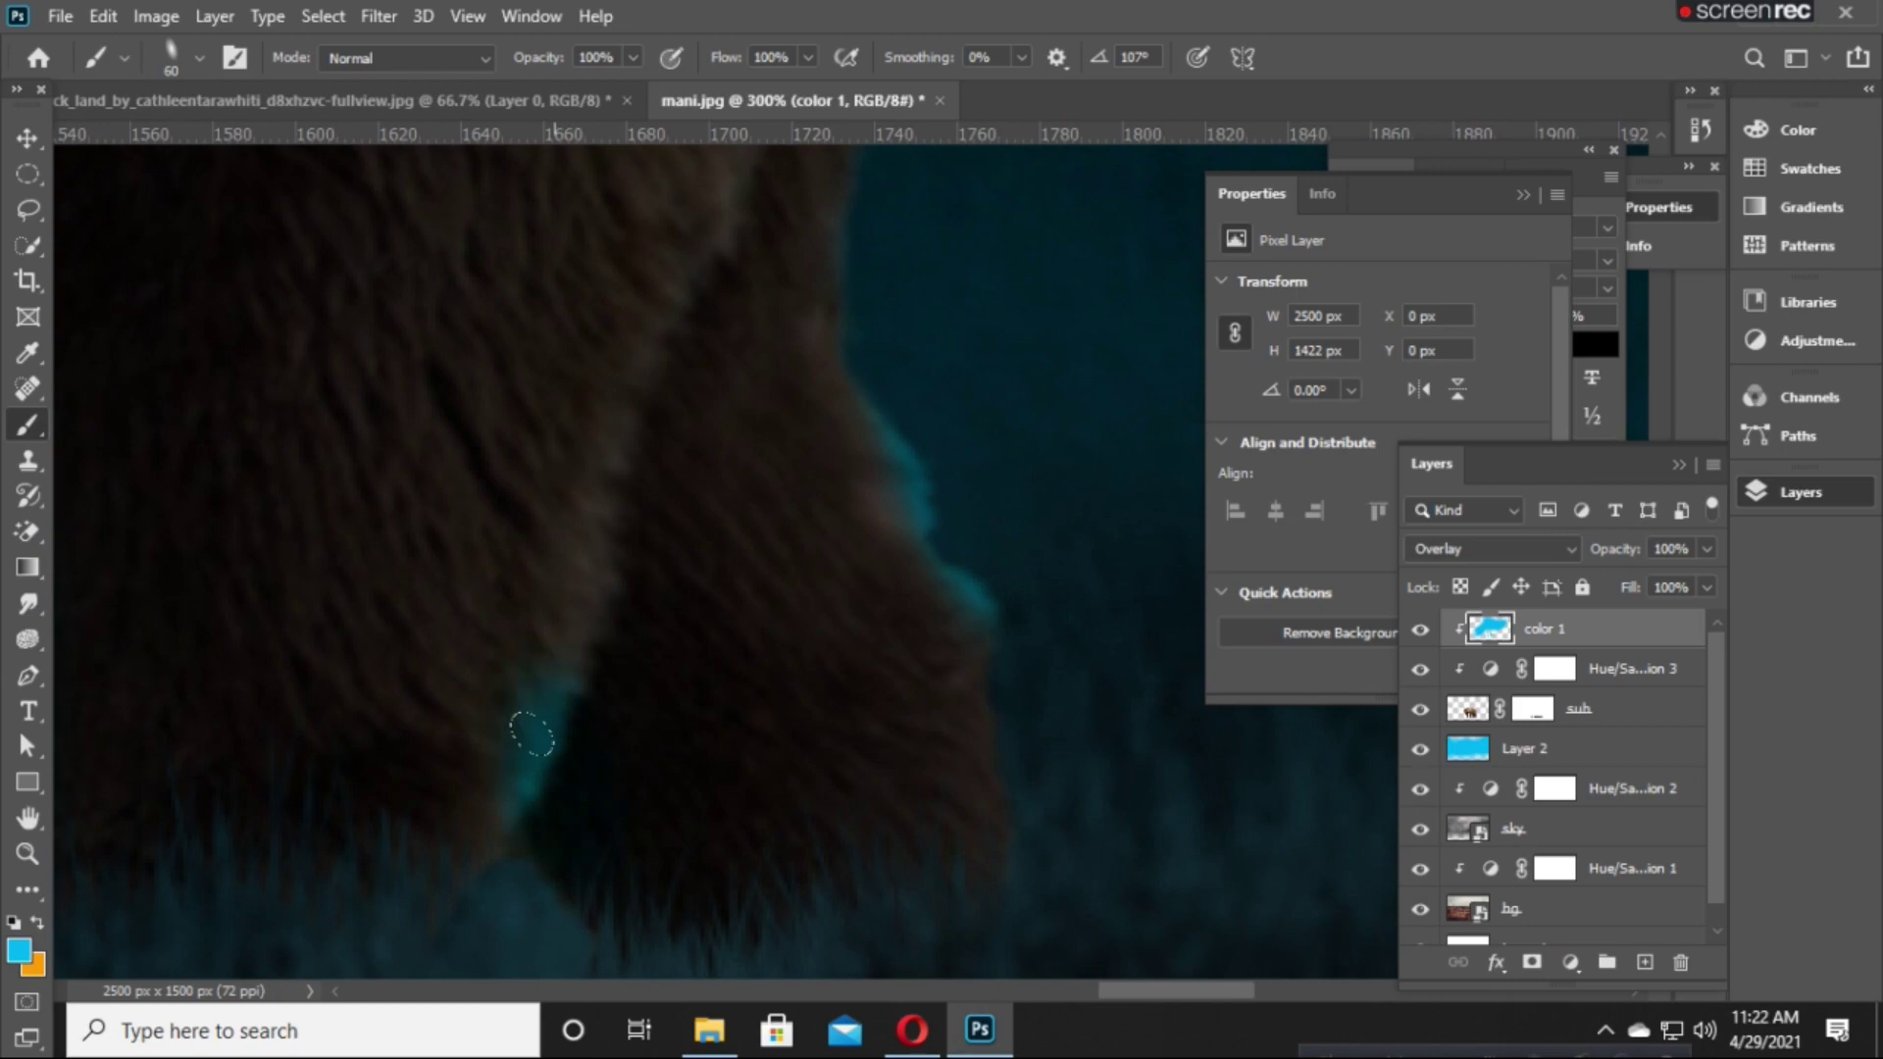
left_click_drag(532, 733, 668, 239)
key("bracketleft")
key("bracketleft")
key("bracketleft")
key("bracketleft")
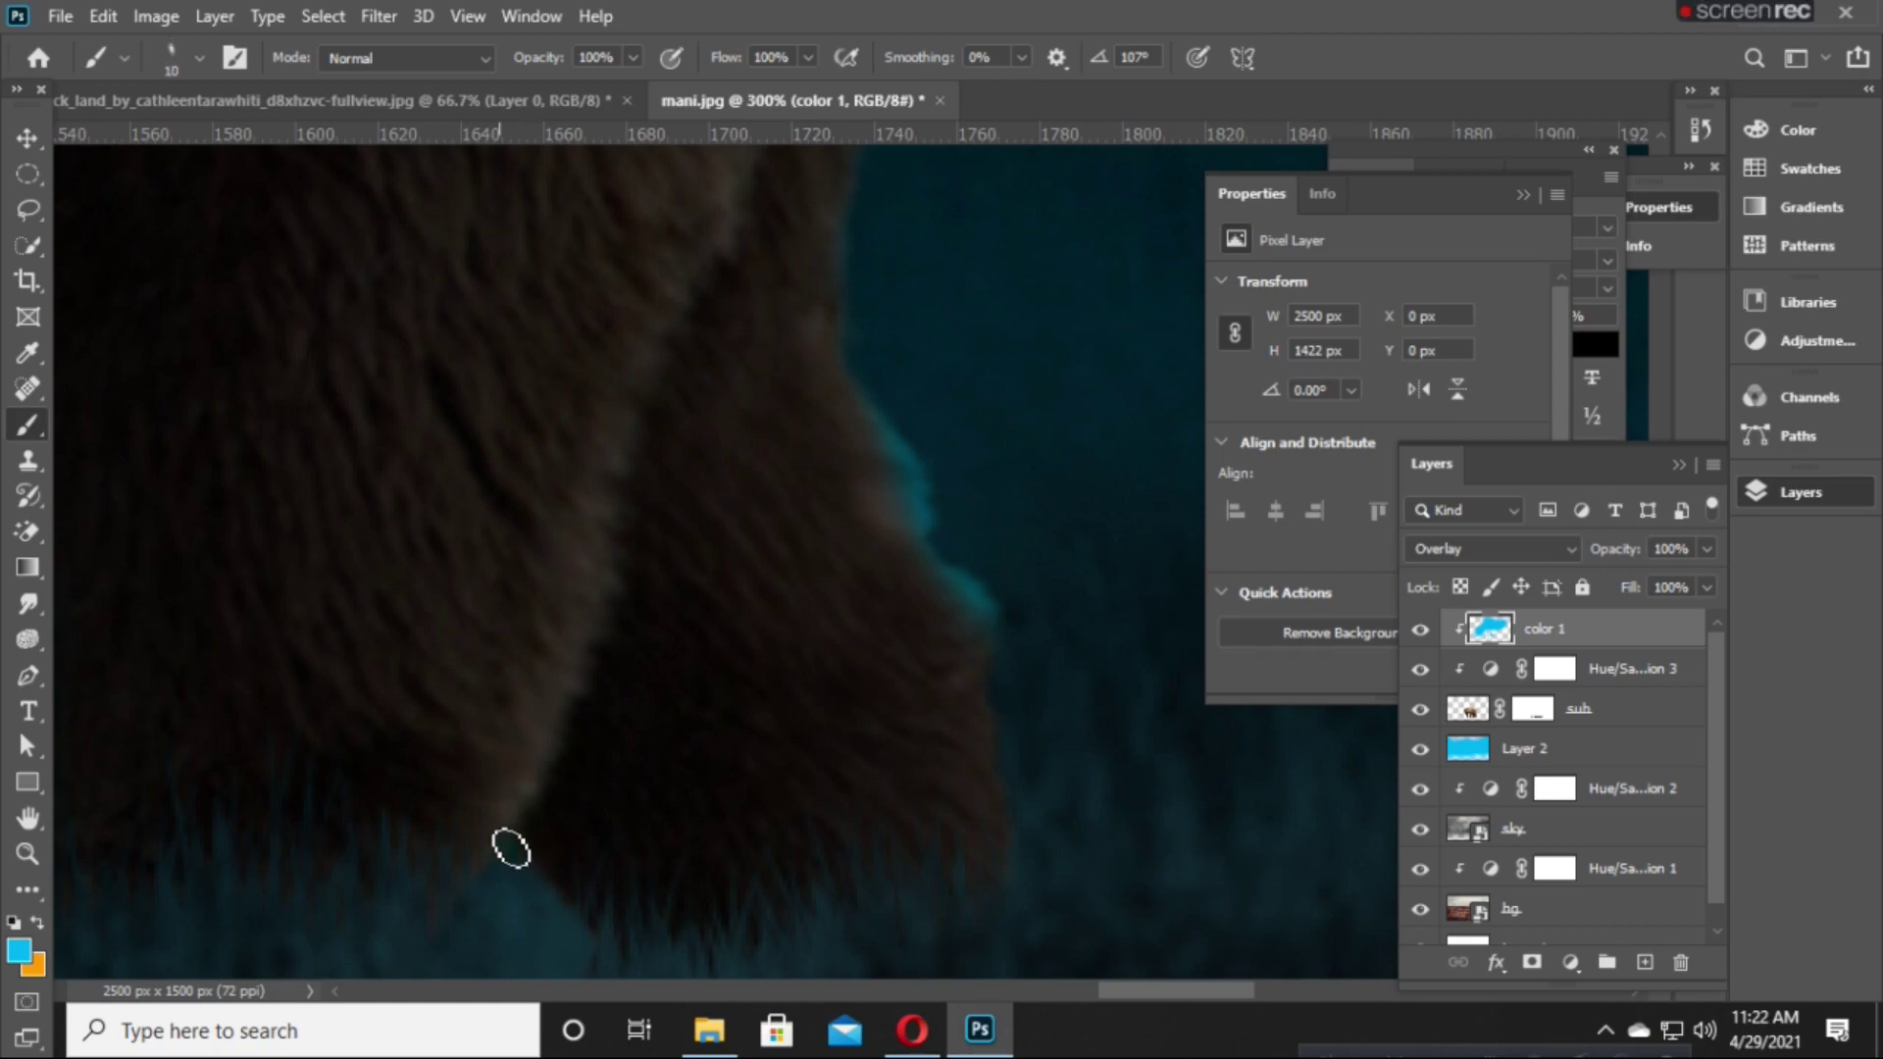
right_click(511, 851)
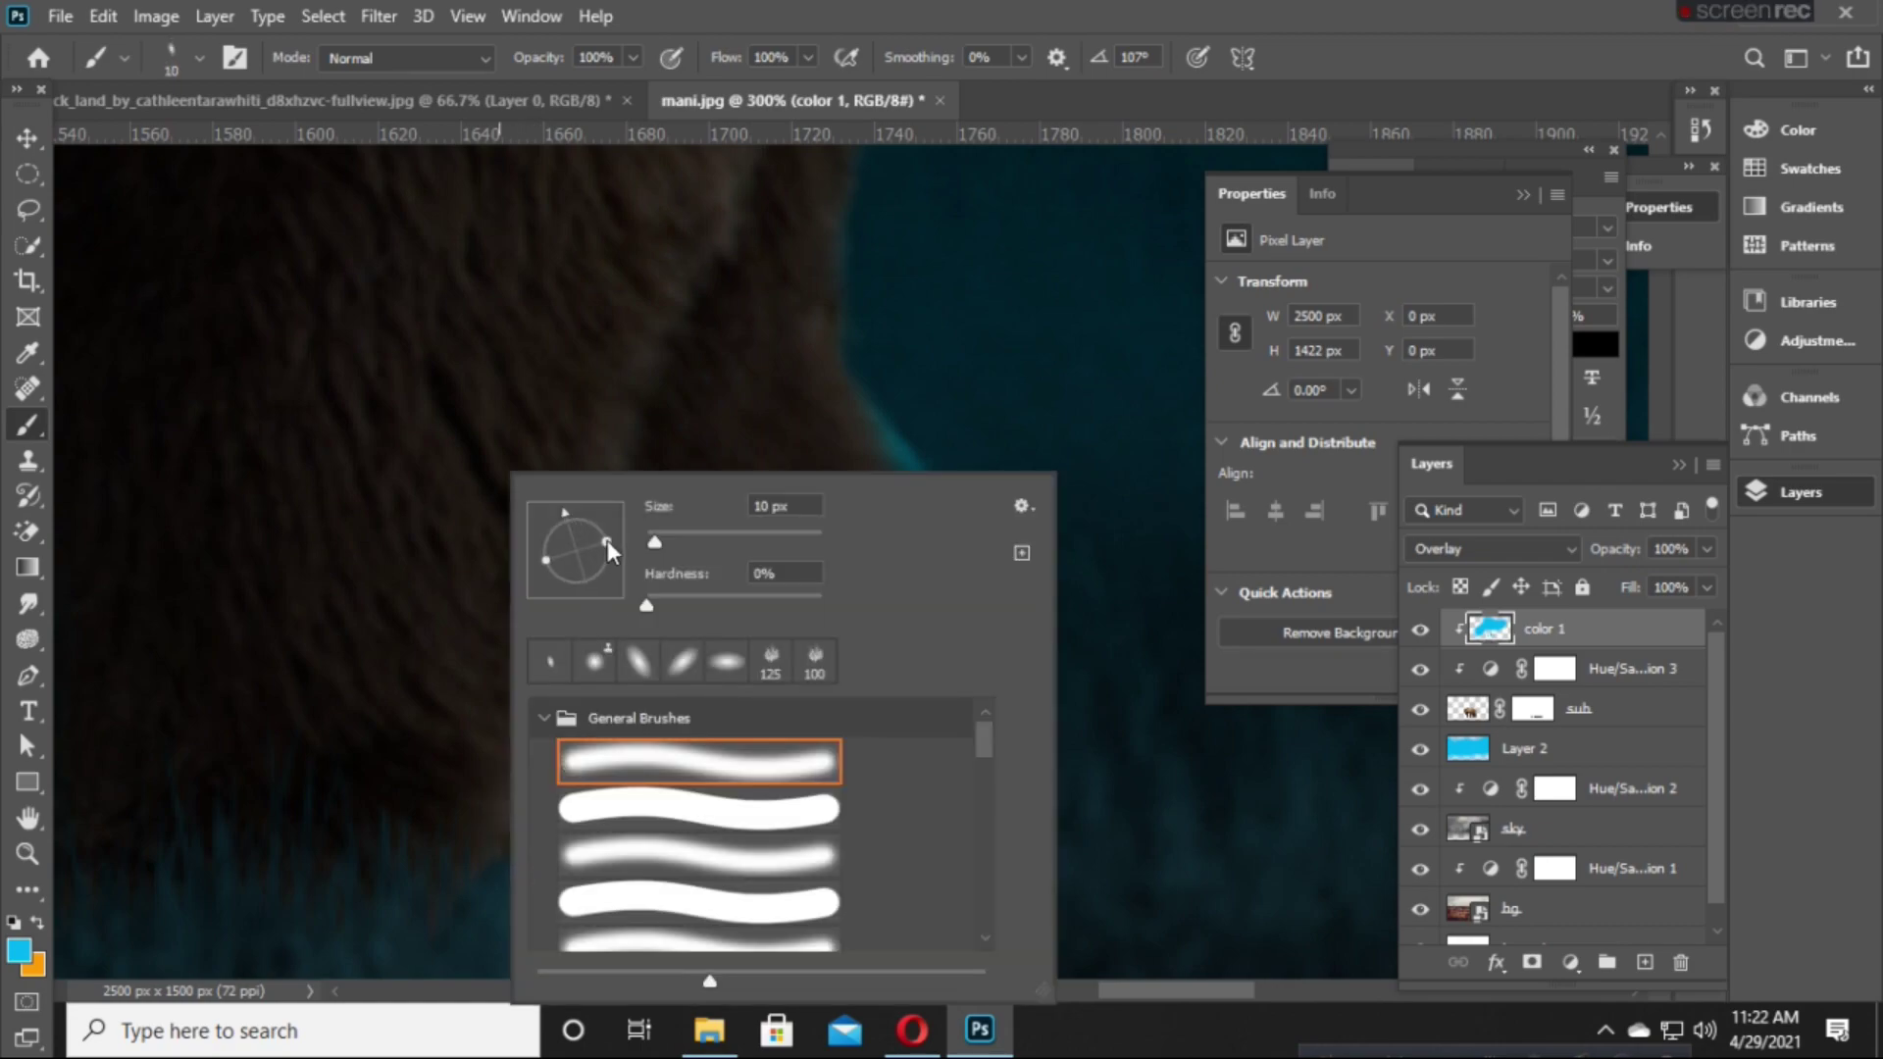
left_click(483, 822)
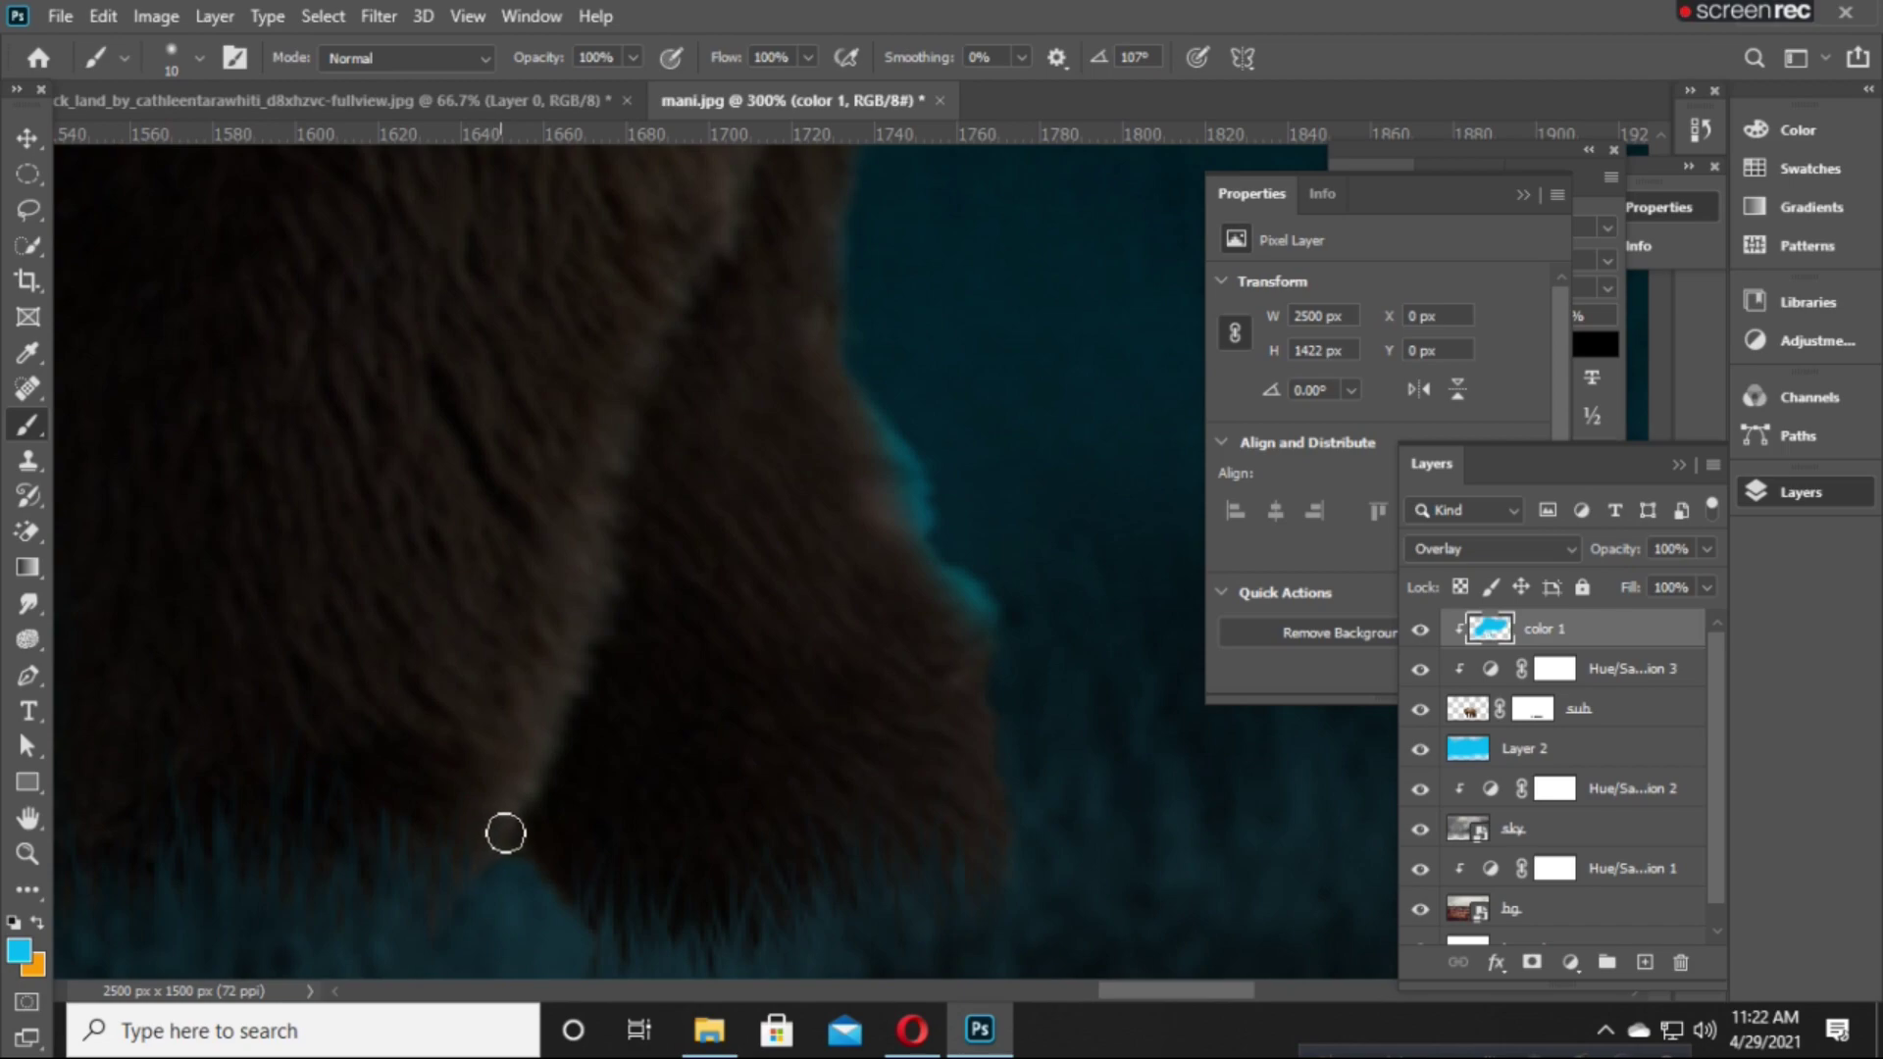
key("bracketright")
key("bracketright")
key("bracketright")
mouse_move(503, 833)
left_mouse_down()
mouse_move(628, 485)
mouse_move(645, 340)
left_mouse_up()
key("bracketleft")
Fit the image in view, lower the brush opacity to 23% and enlarge the brush.
scroll(835, 510, "up", 3)
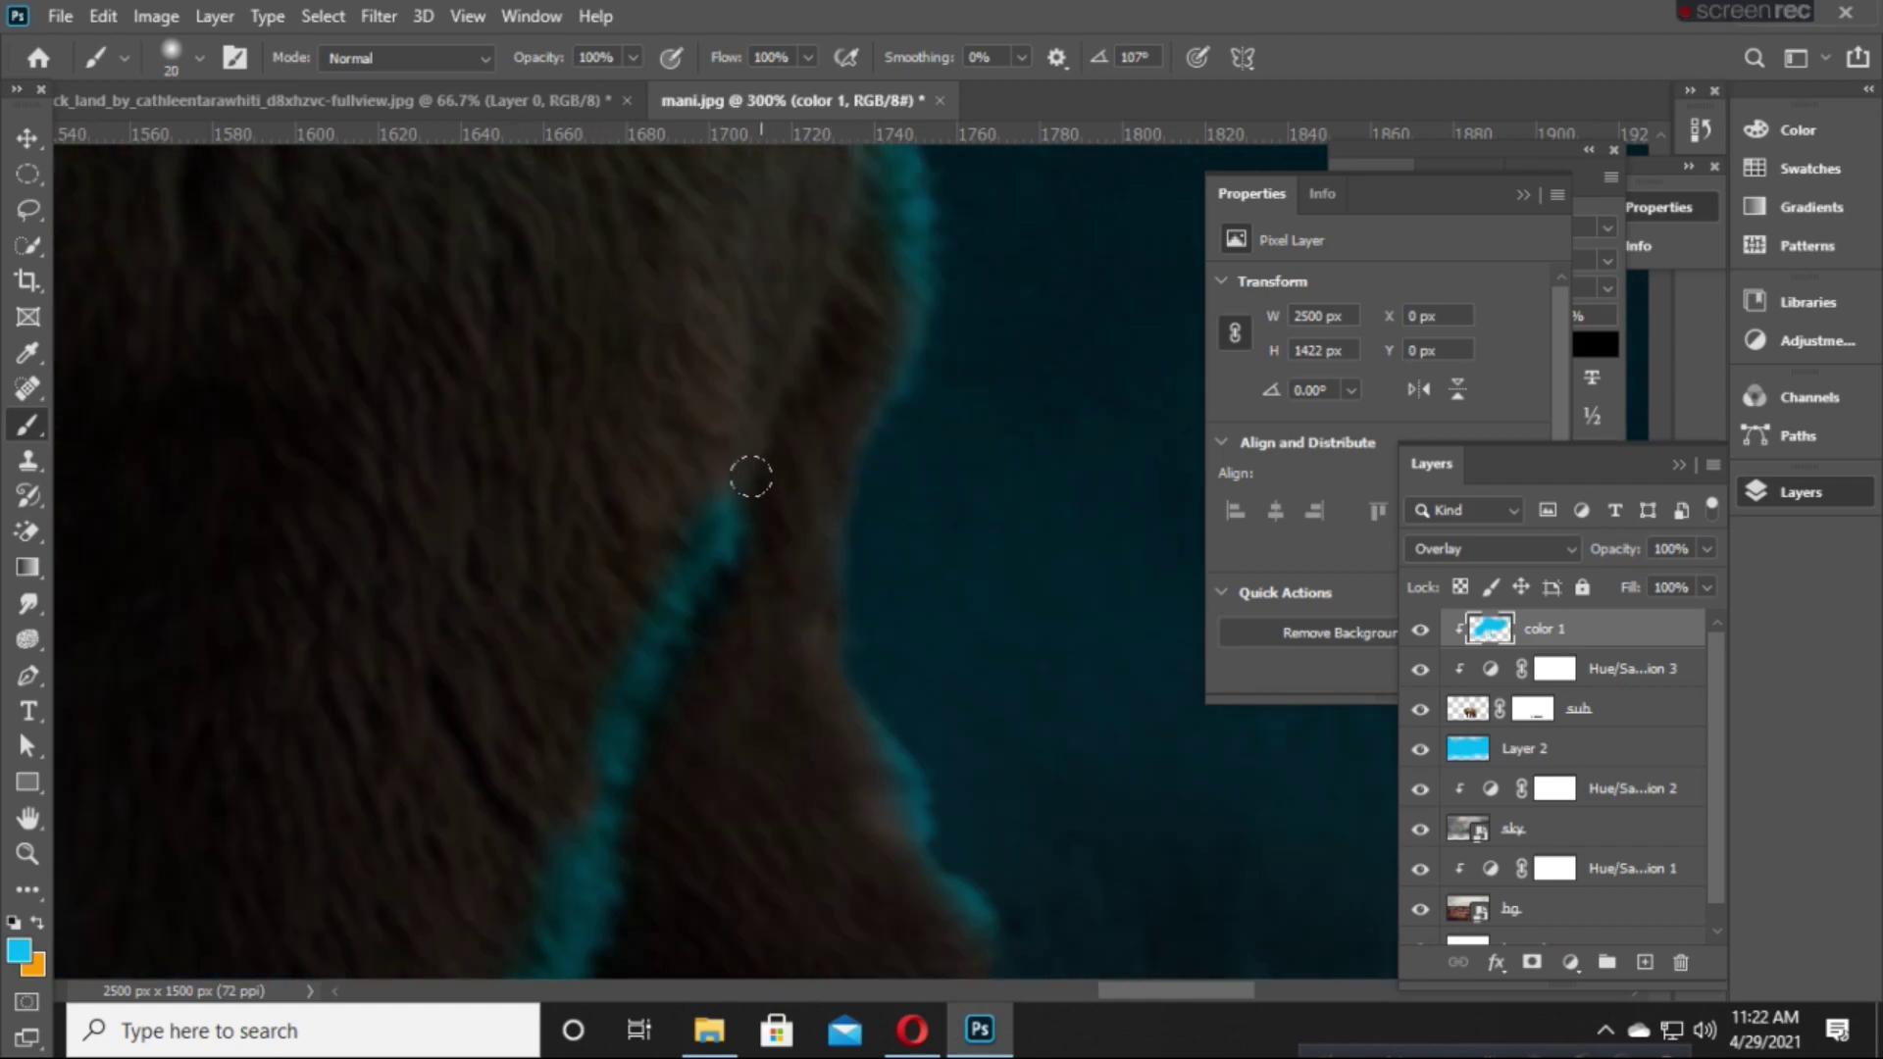
scroll(928, 328, "down", 3)
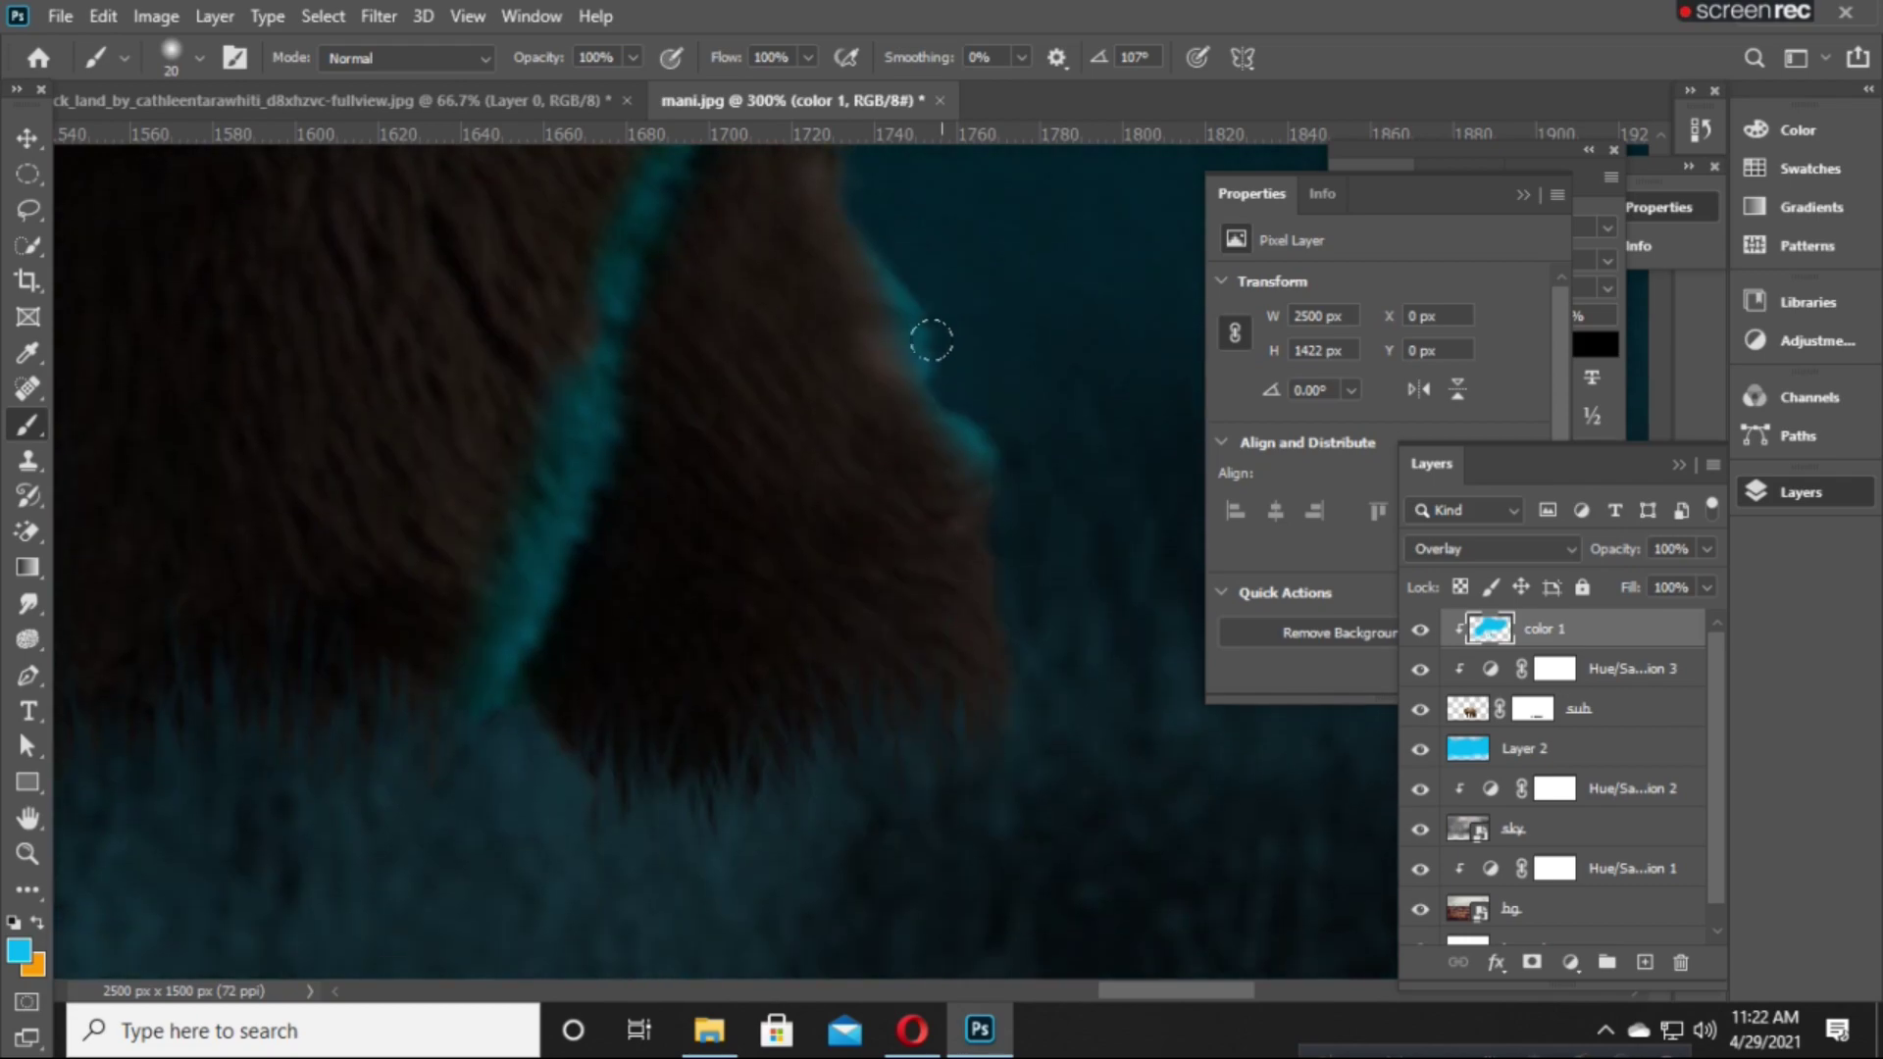
key("ctrl+0")
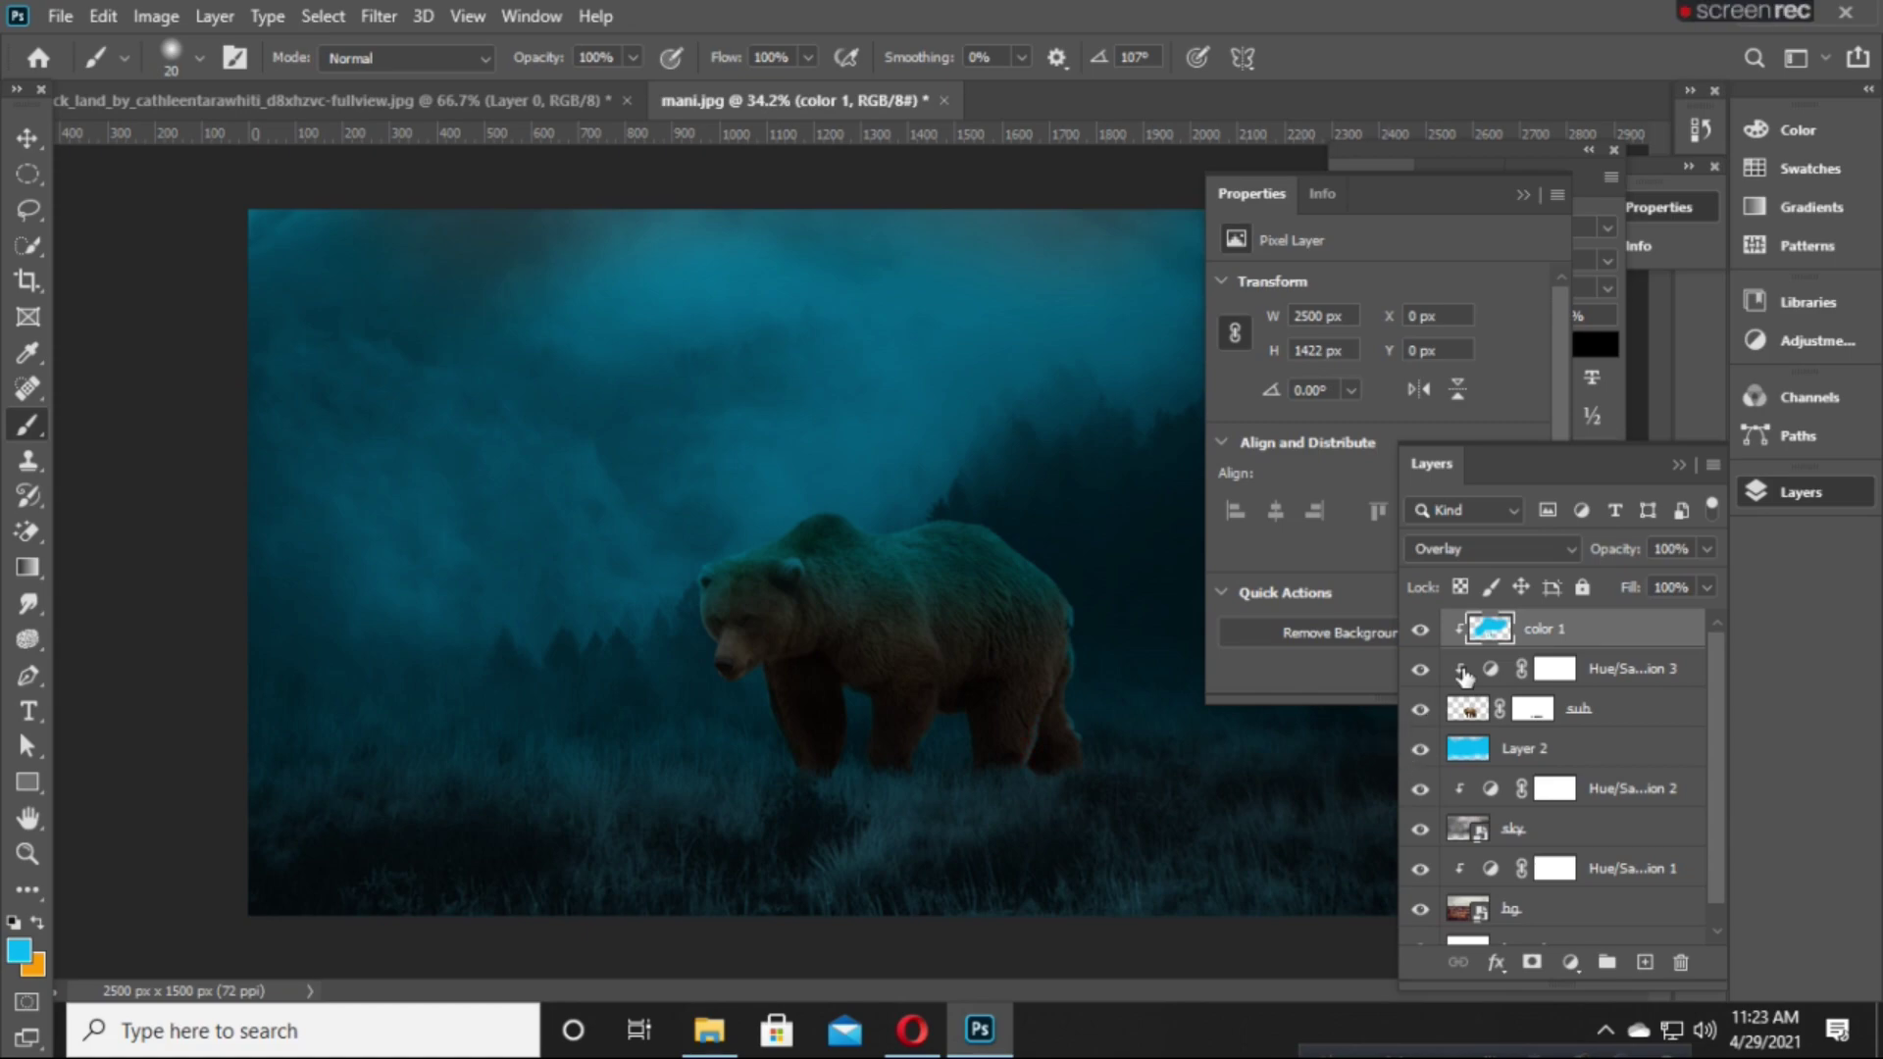
left_click(632, 57)
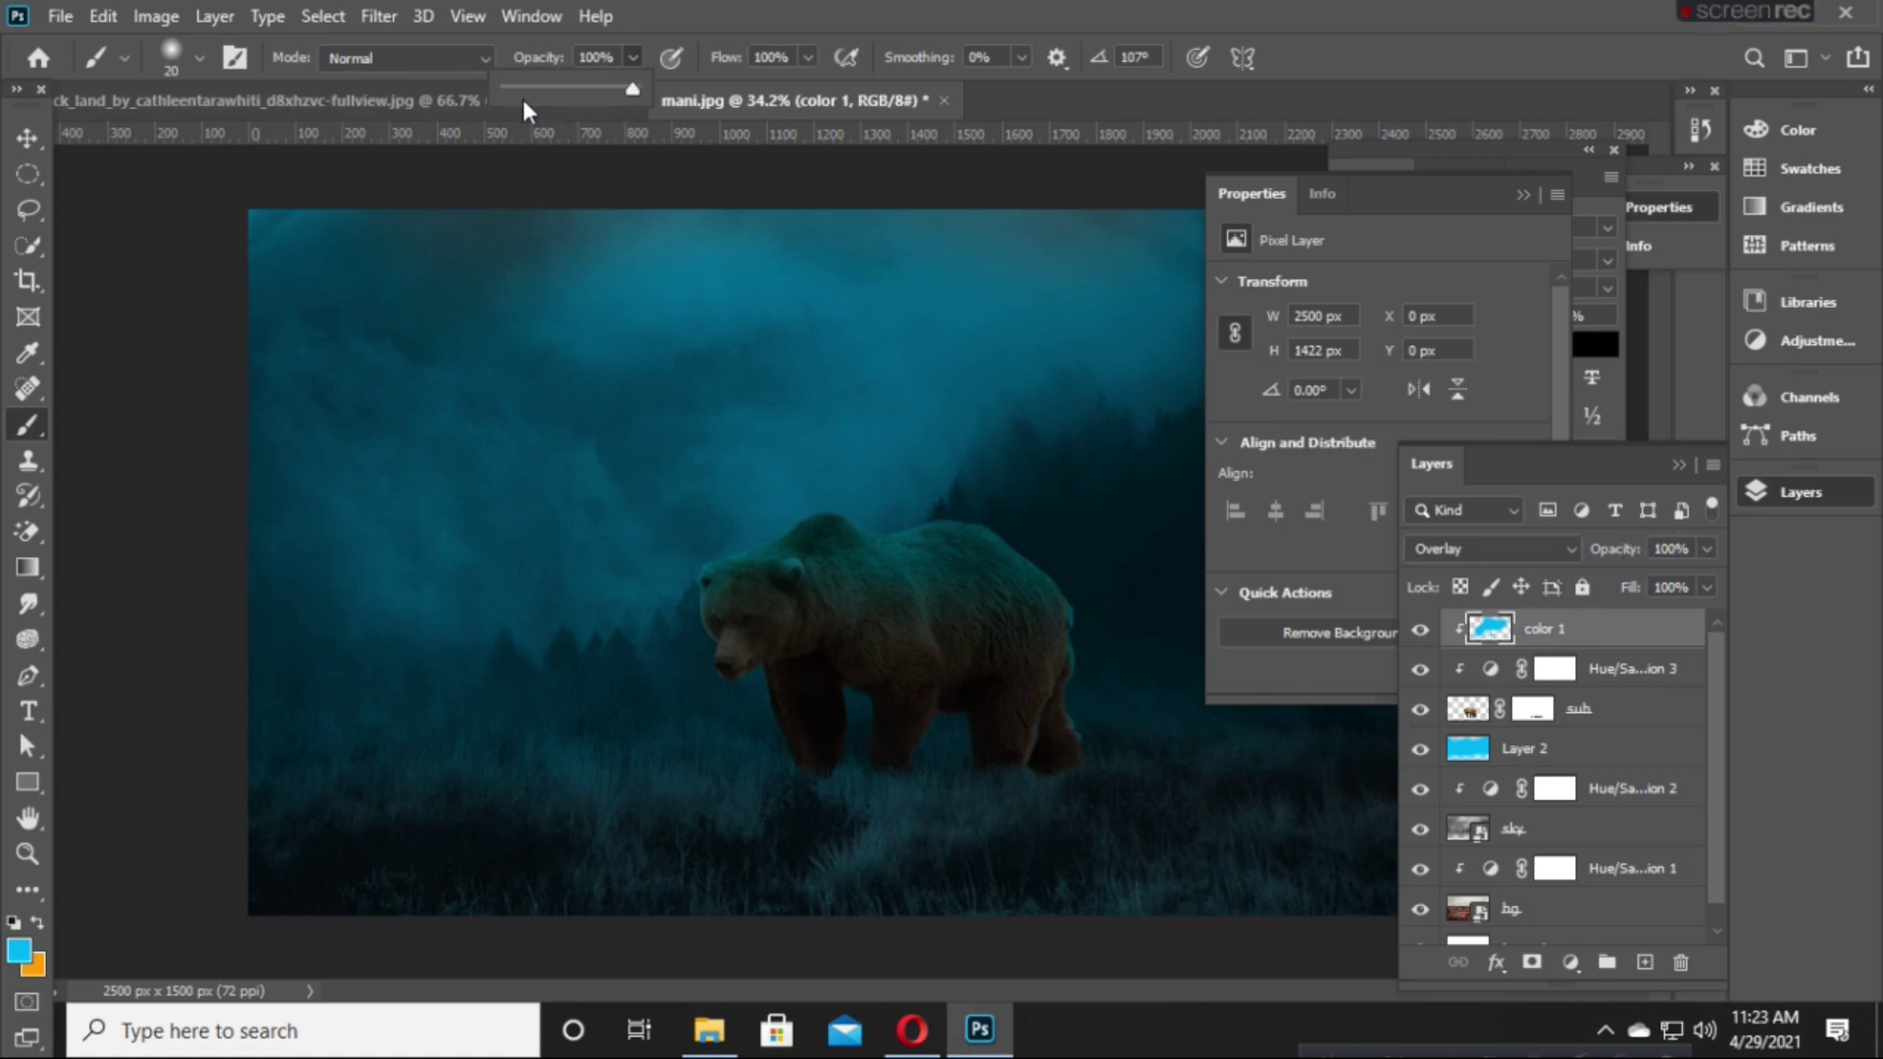
left_click(522, 90)
key("bracketright")
key("bracketright")
key("bracketright")
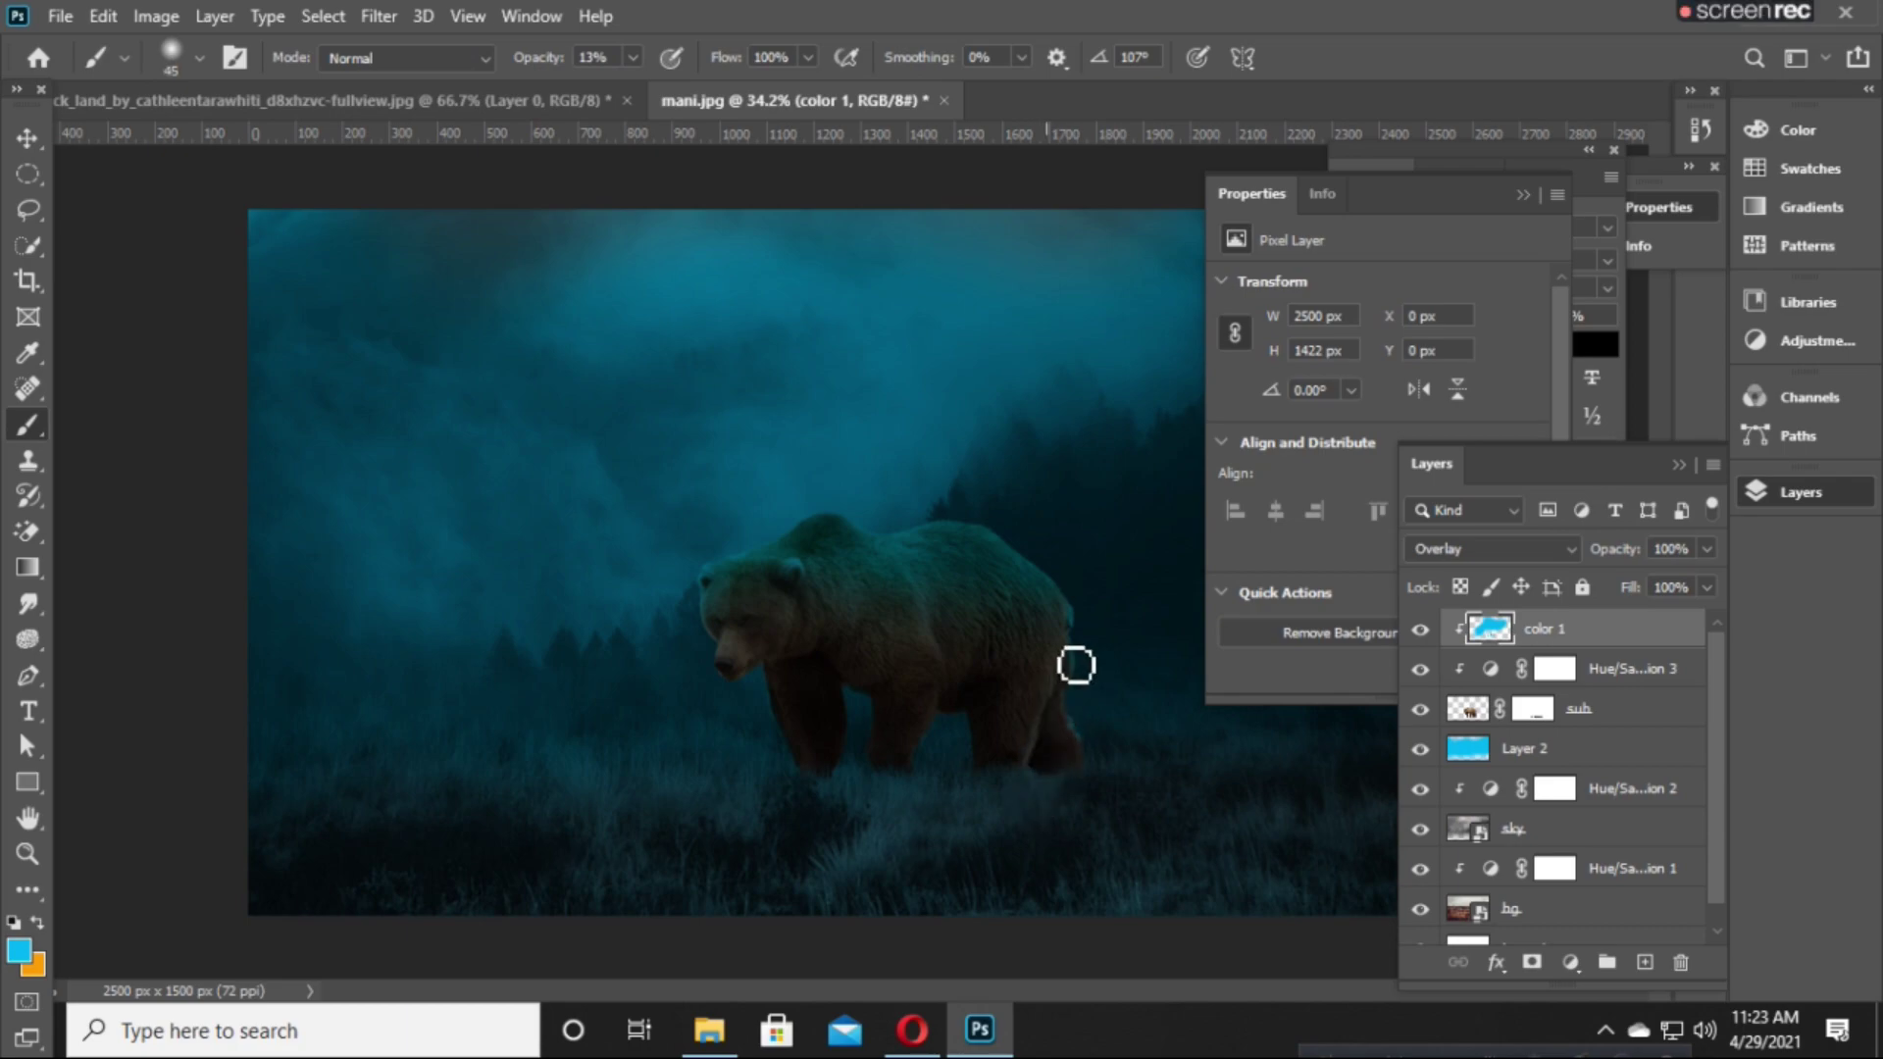
left_click(633, 57)
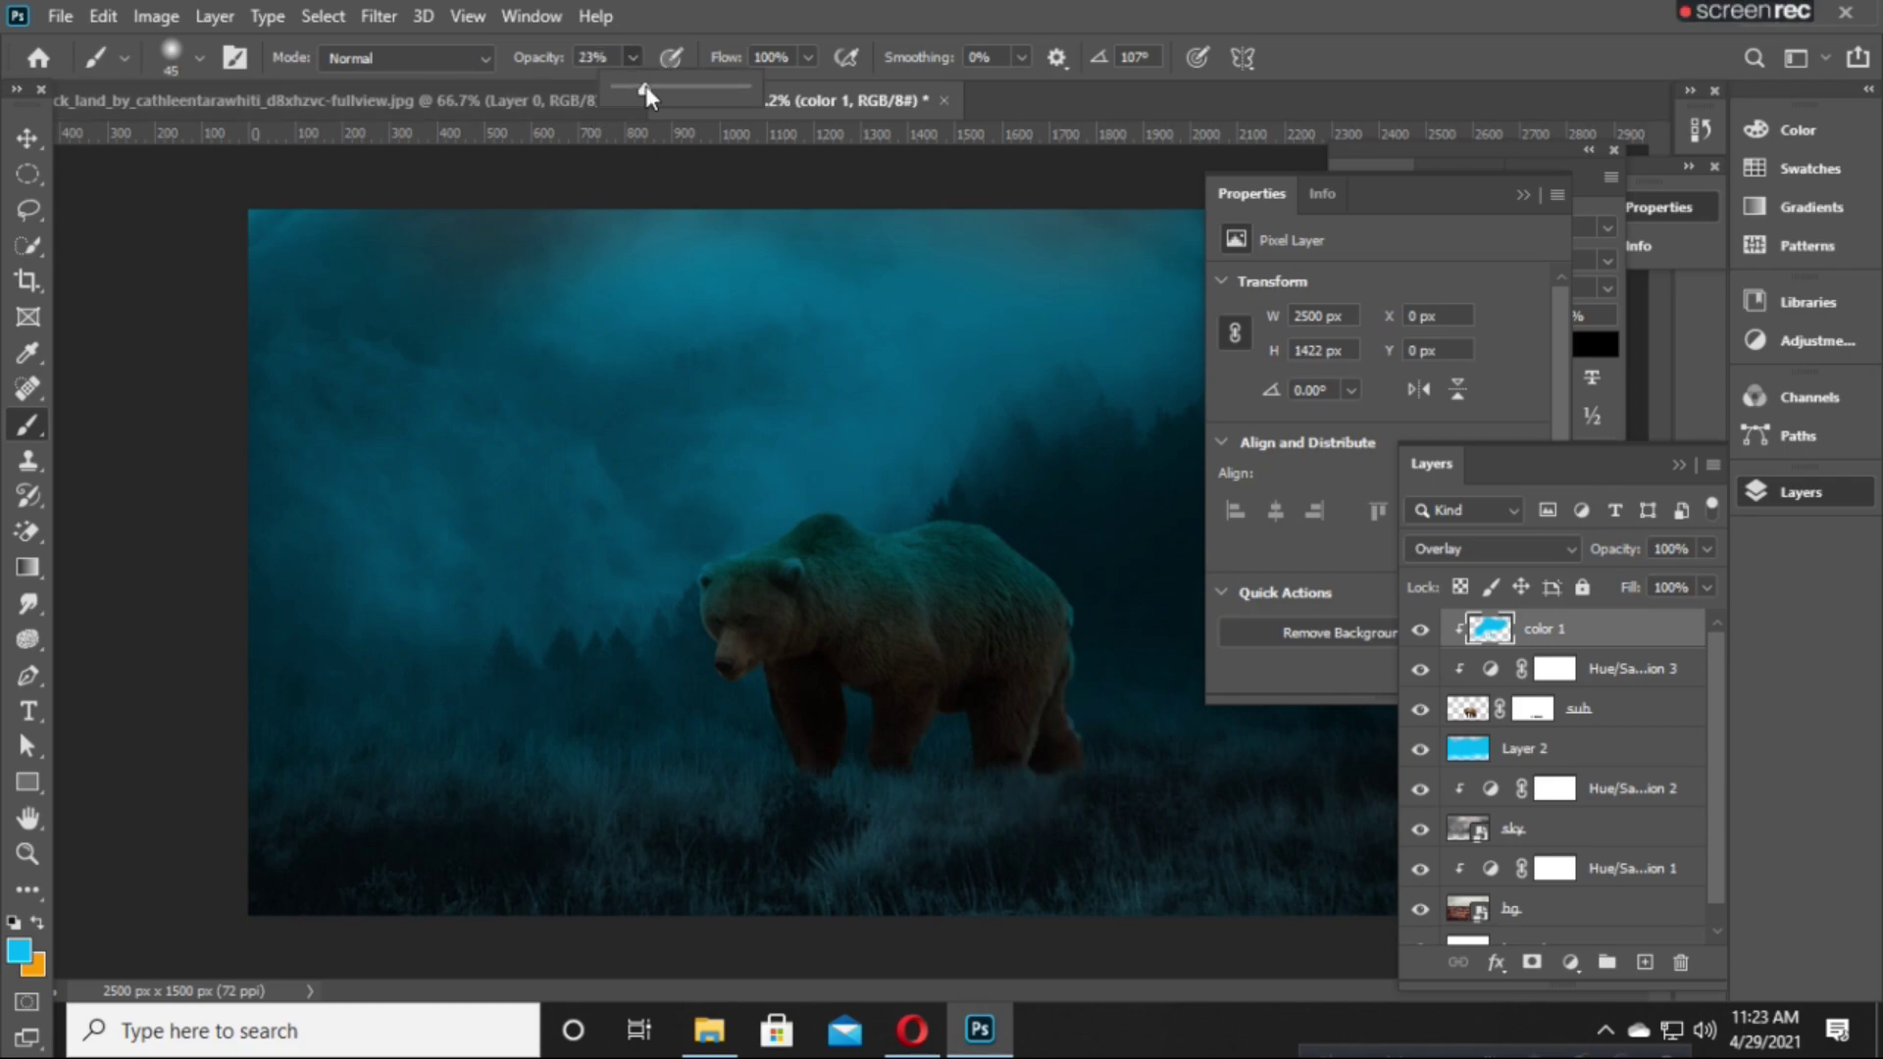
key("bracketright")
key("bracketright")
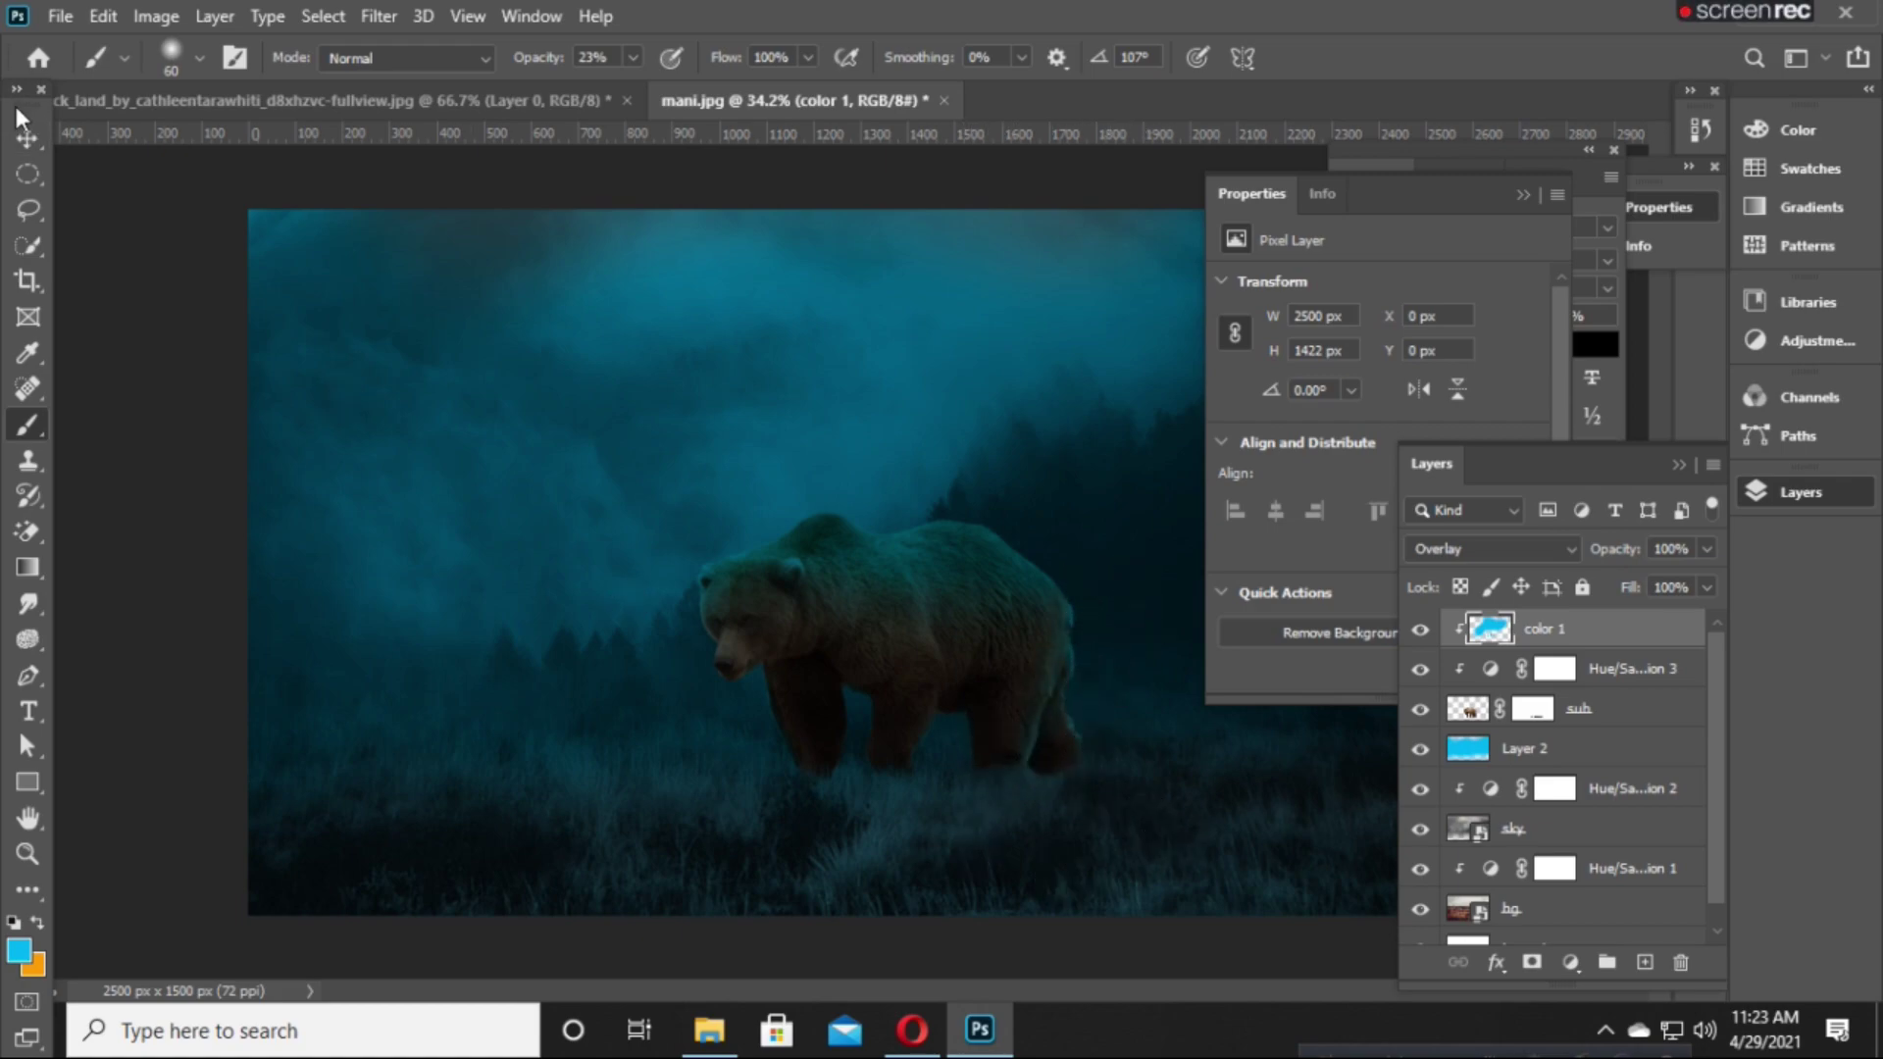
left_click(27, 138)
Place kidd.png from the source folder, enlarged to about 173%, near the bear.
left_click(709, 1029)
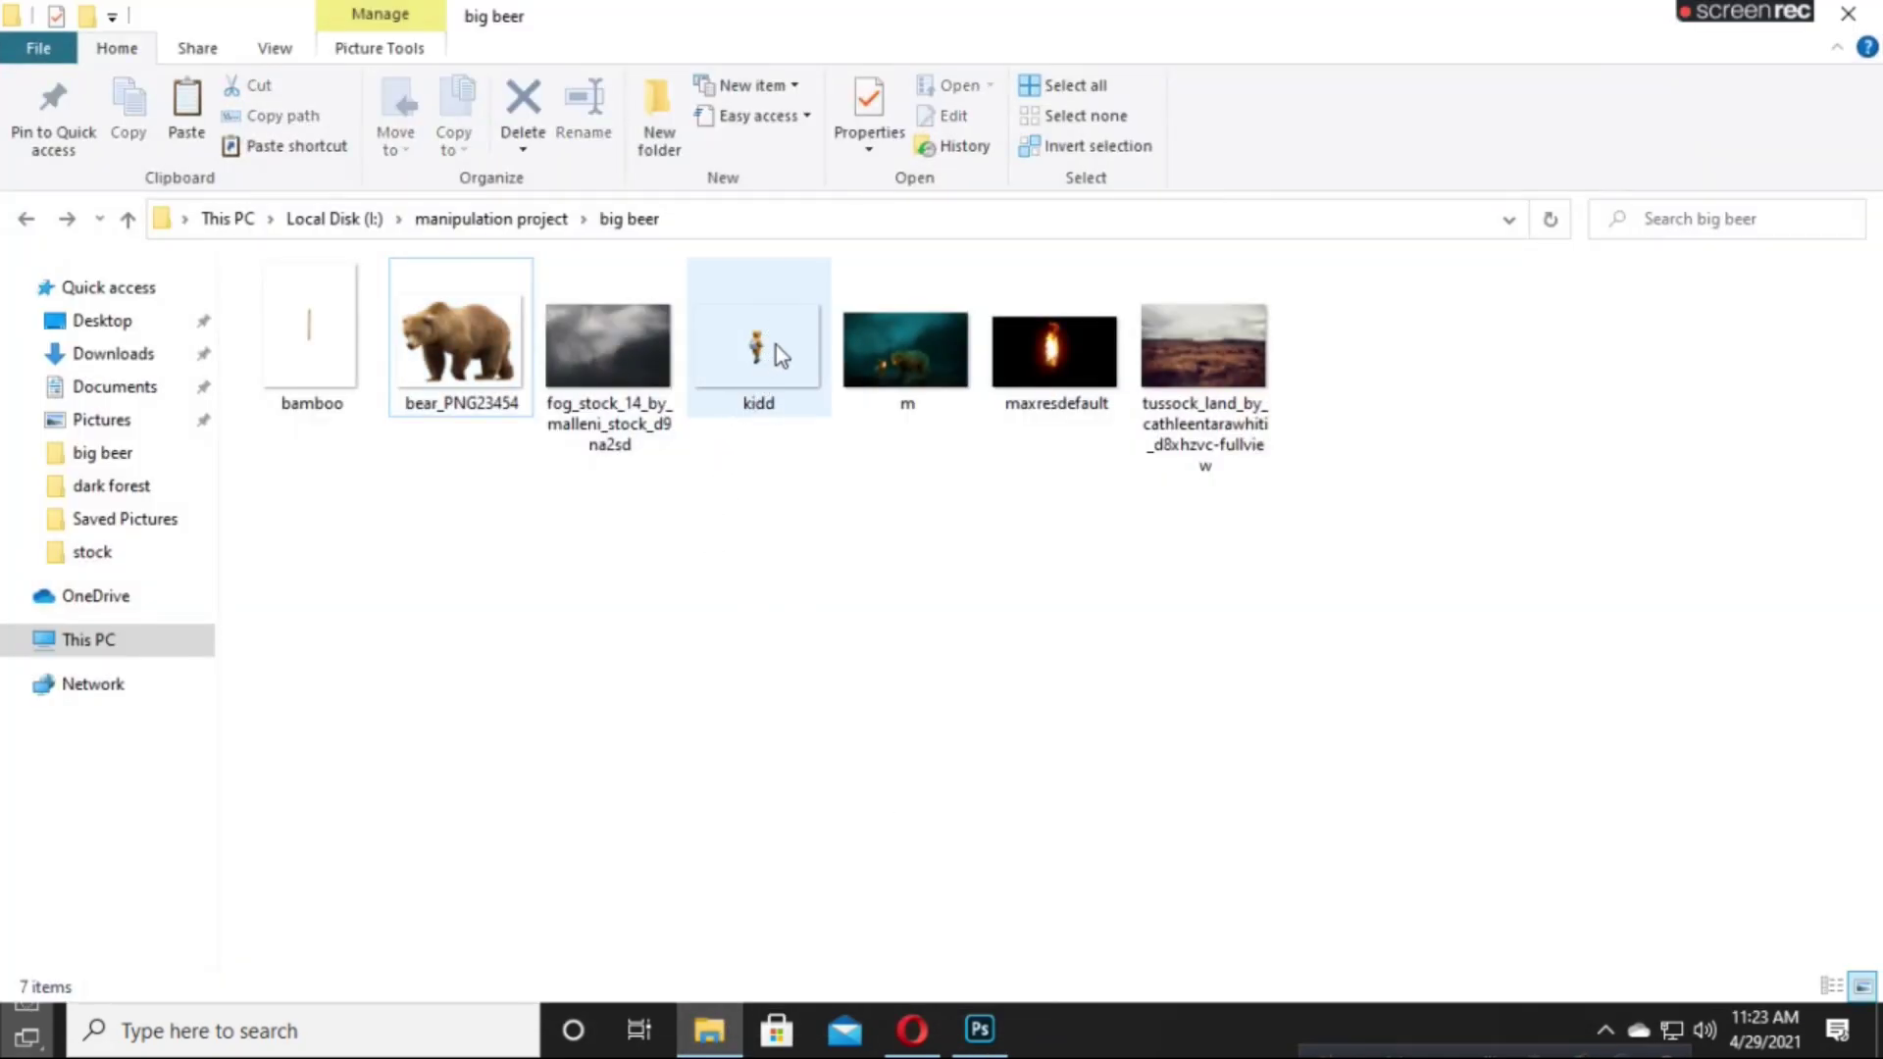
left_click_drag(775, 345, 405, 761)
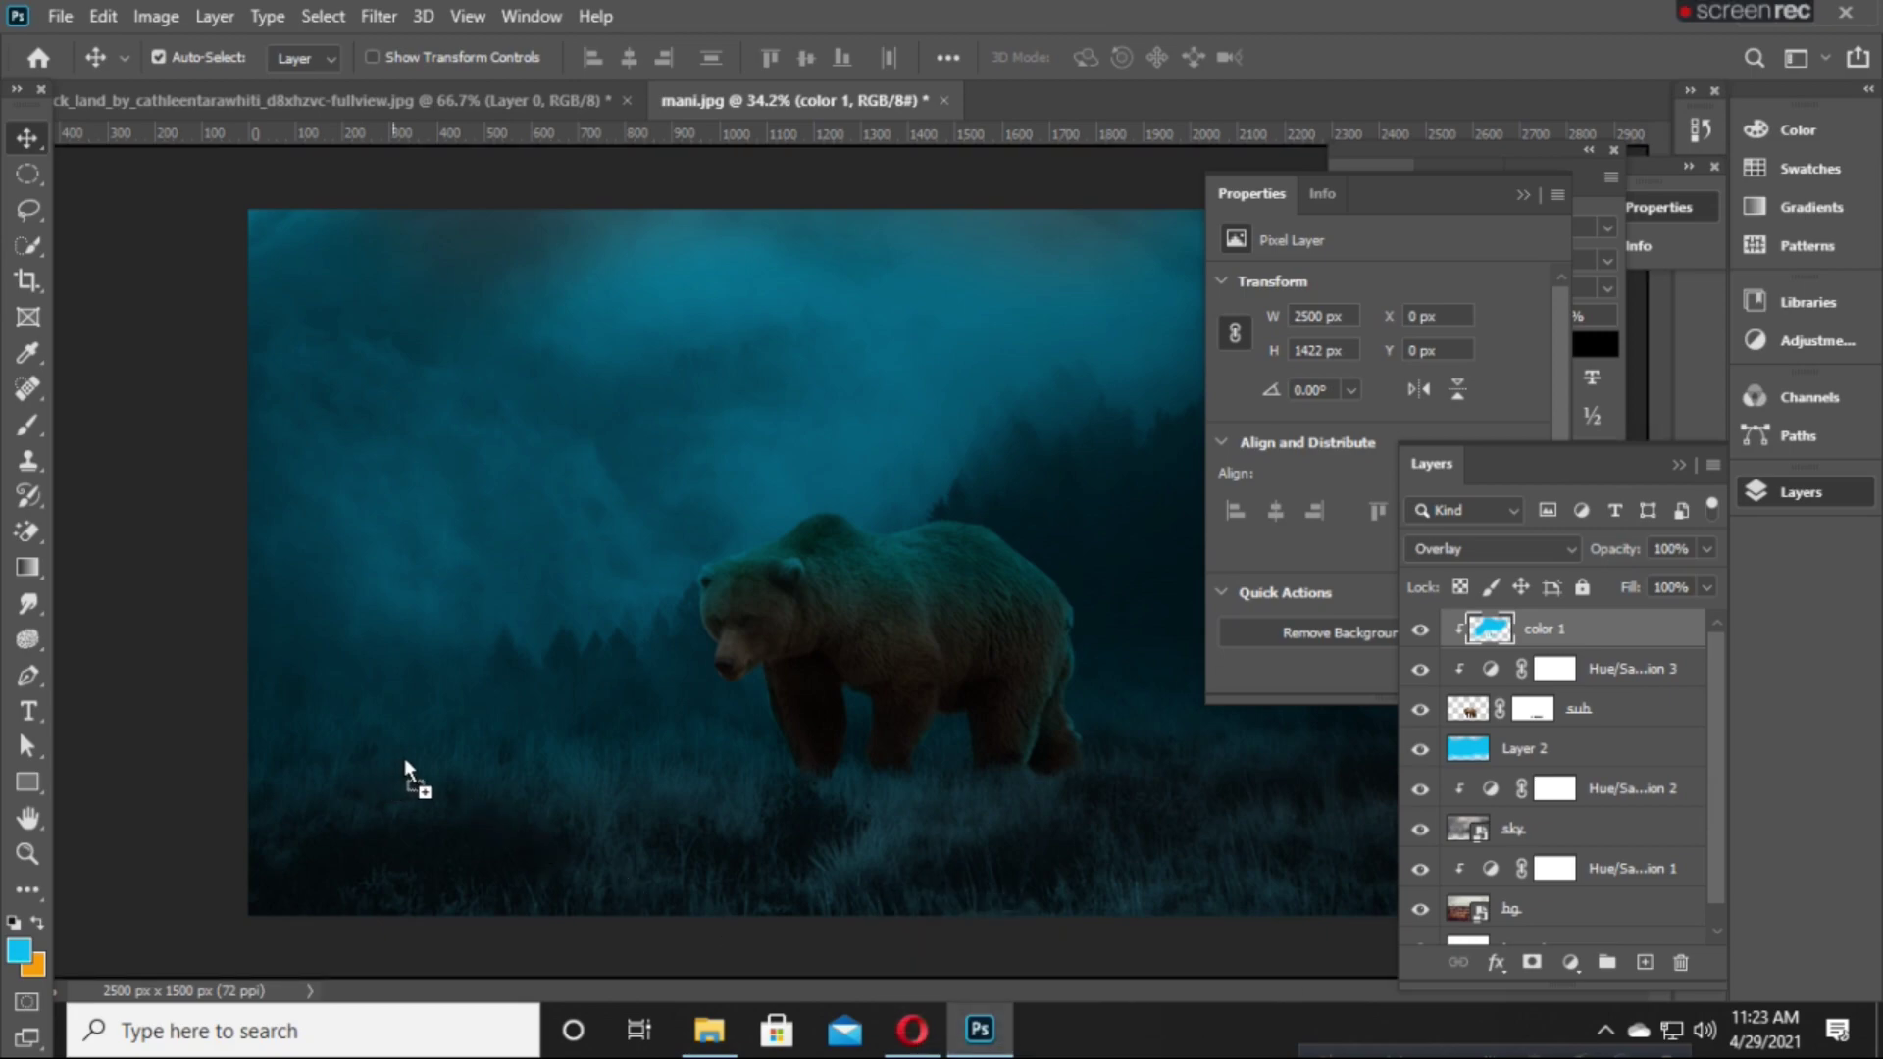
left_click_drag(1001, 510, 665, 677)
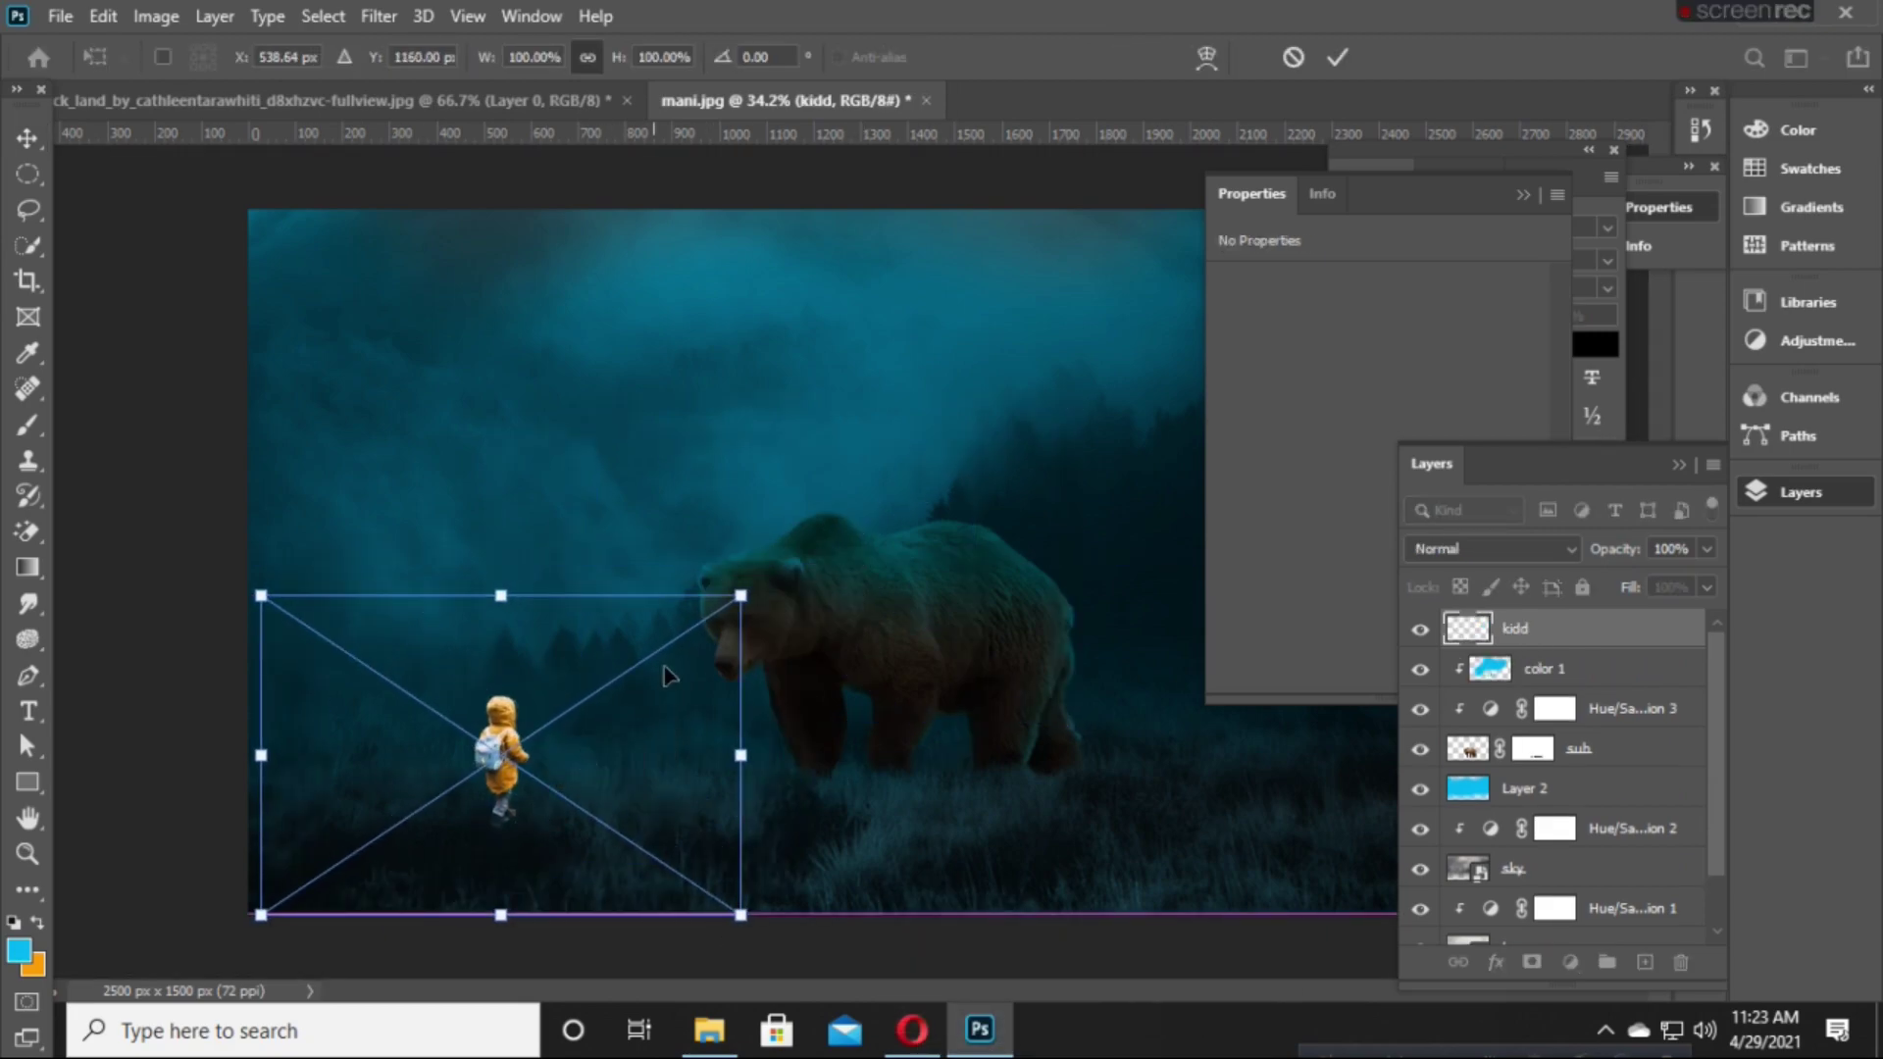
left_click_drag(740, 595, 866, 410)
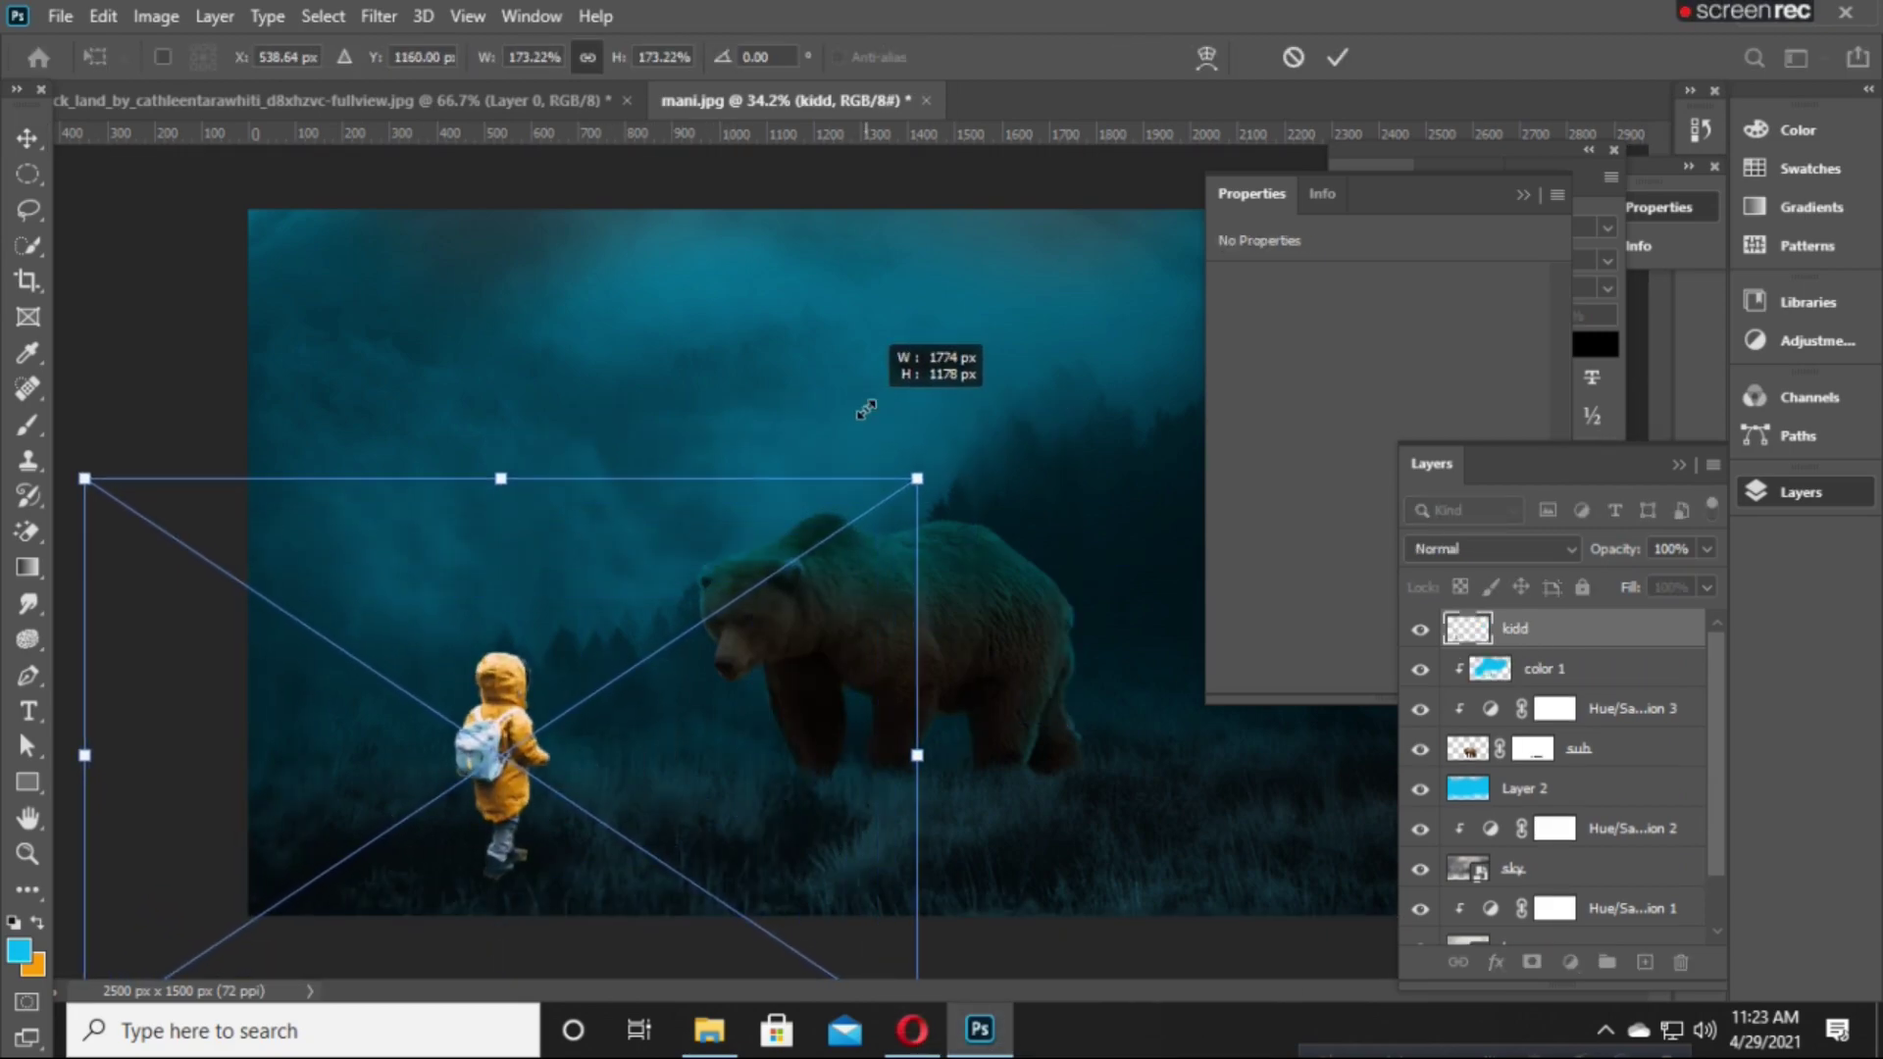
left_click_drag(805, 630, 853, 603)
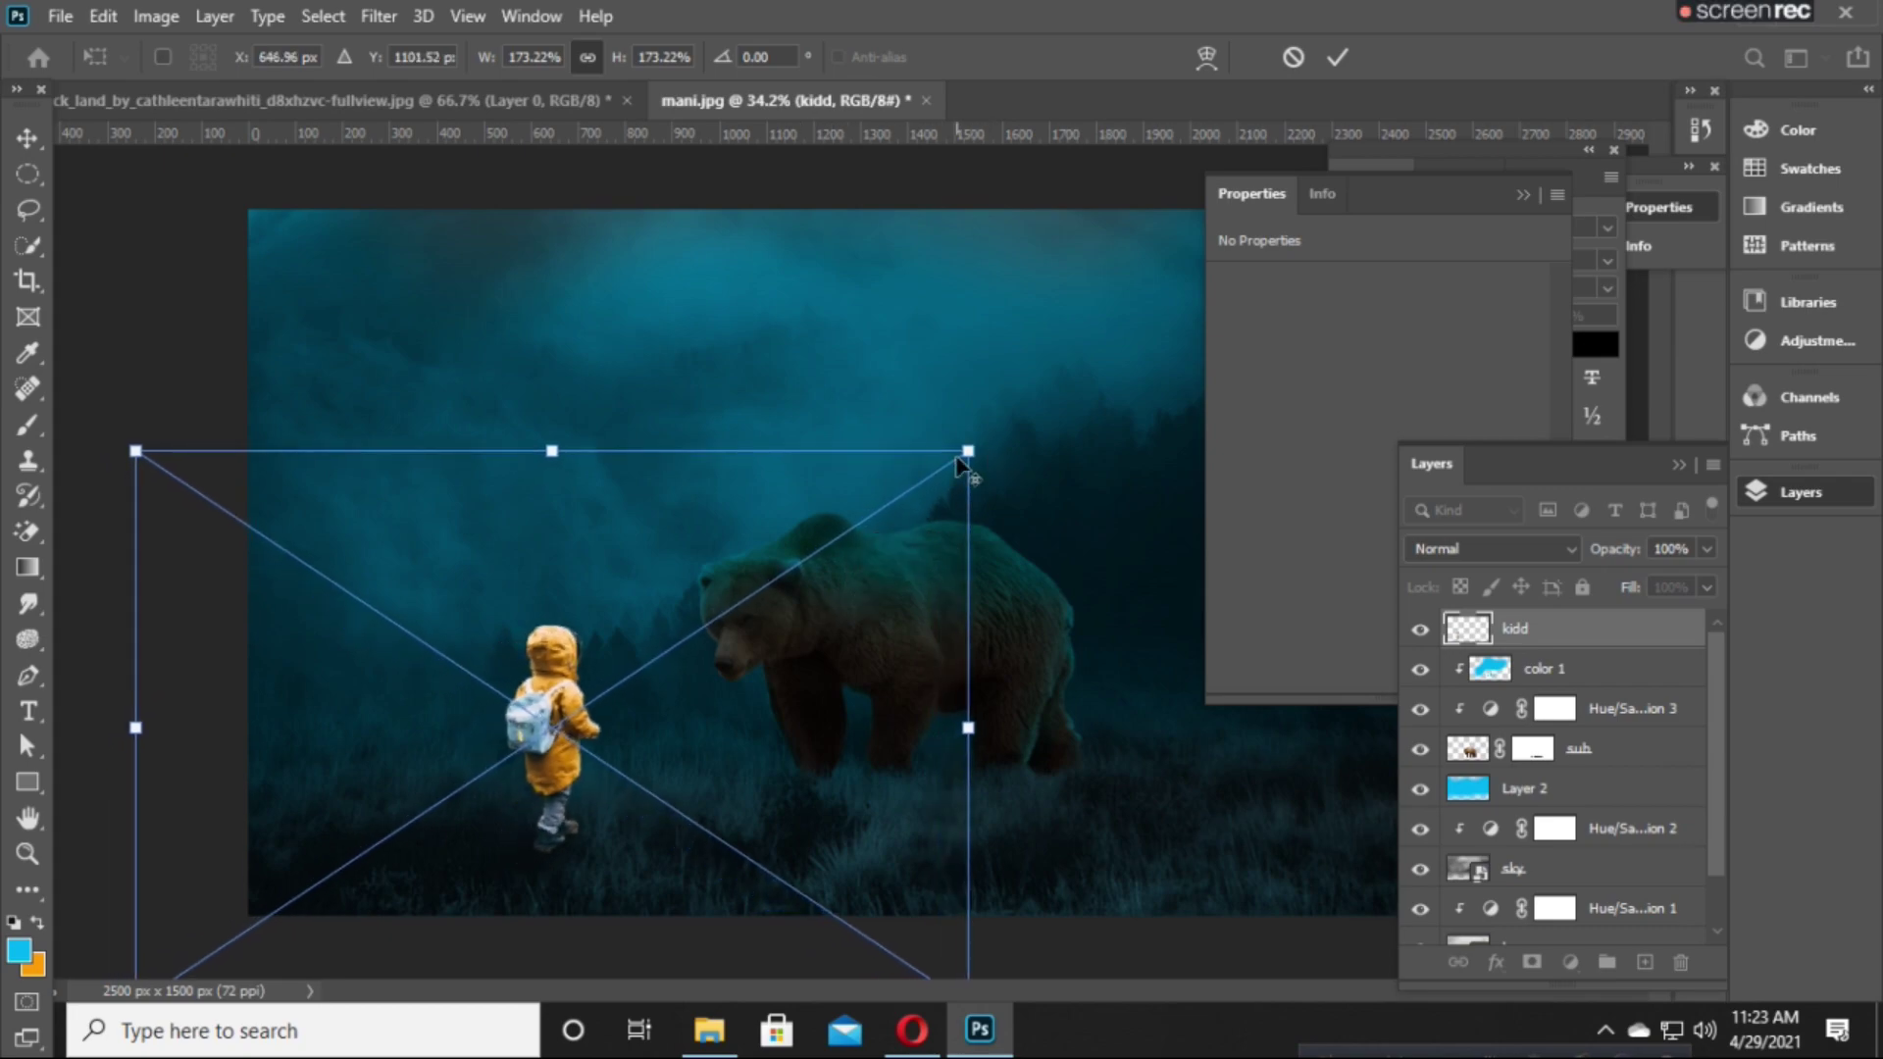
left_click_drag(787, 635, 794, 635)
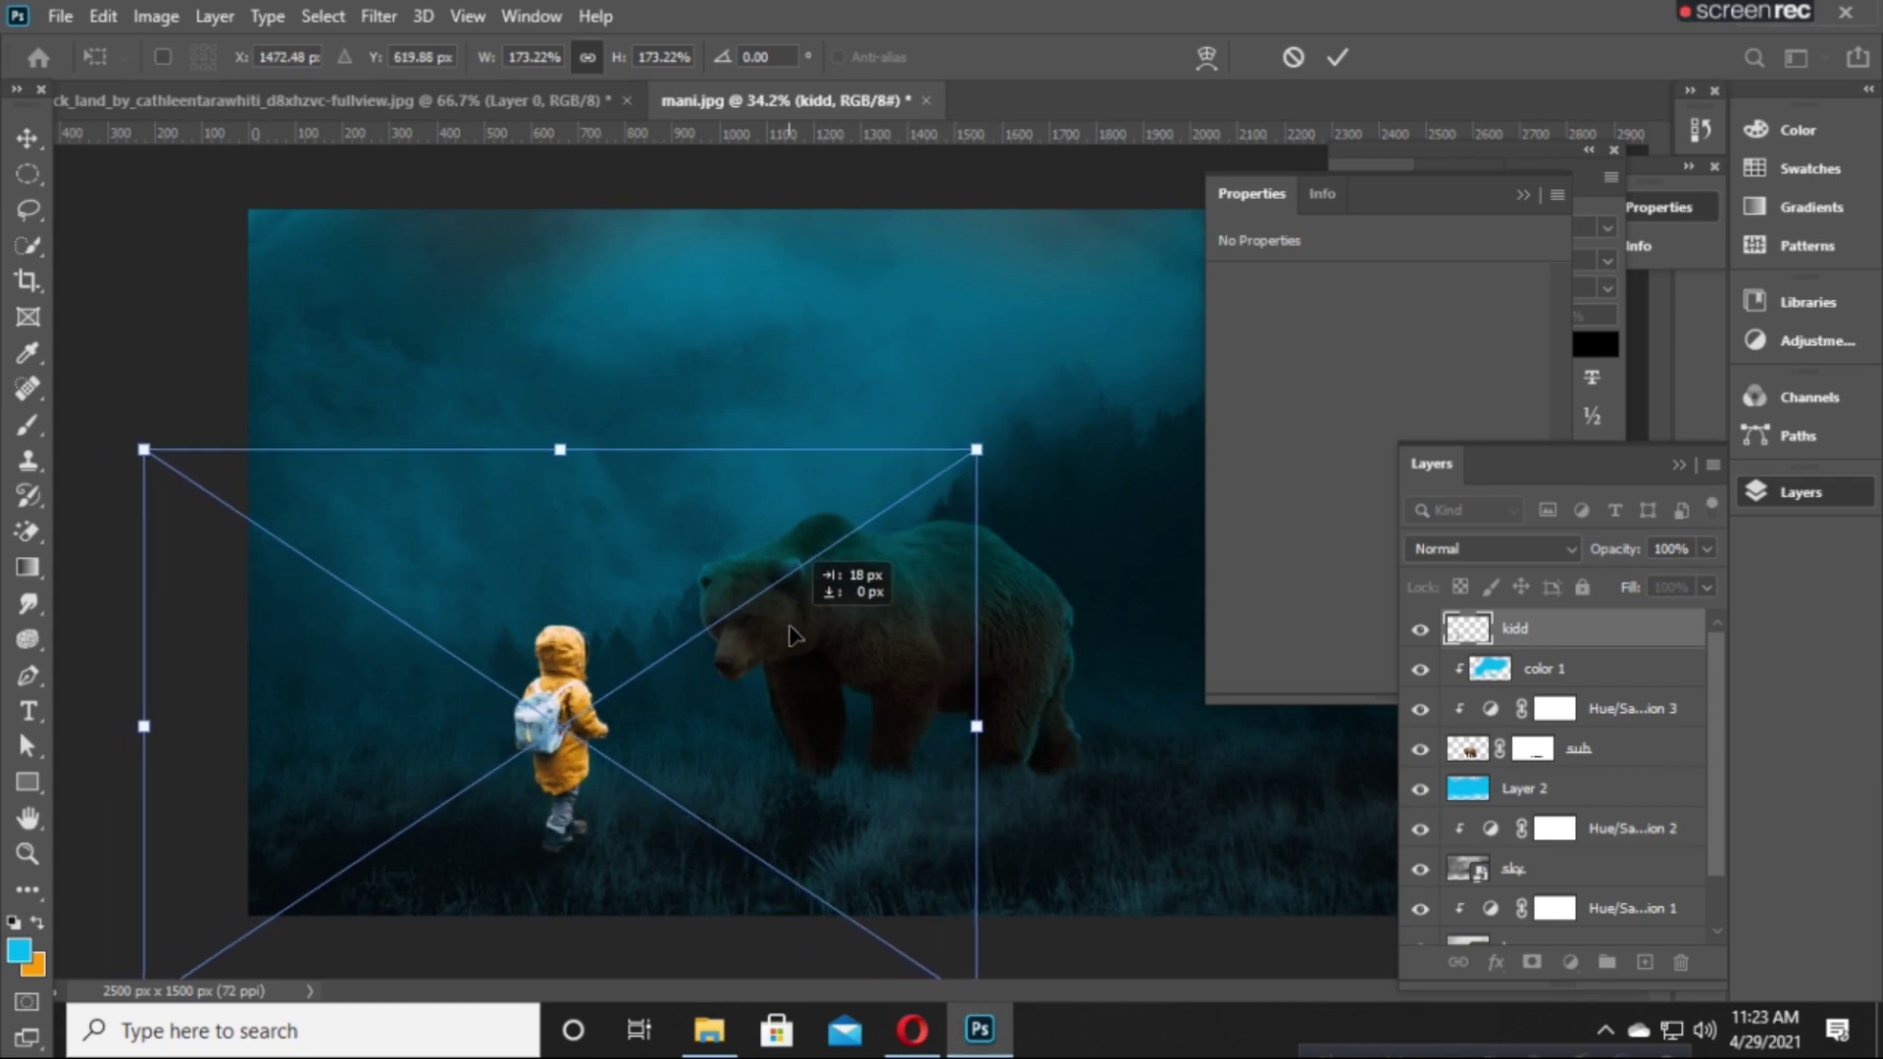
key("Return")
Move the child right and down so they stand on the grass facing the bear.
left_click_drag(921, 775, 987, 798)
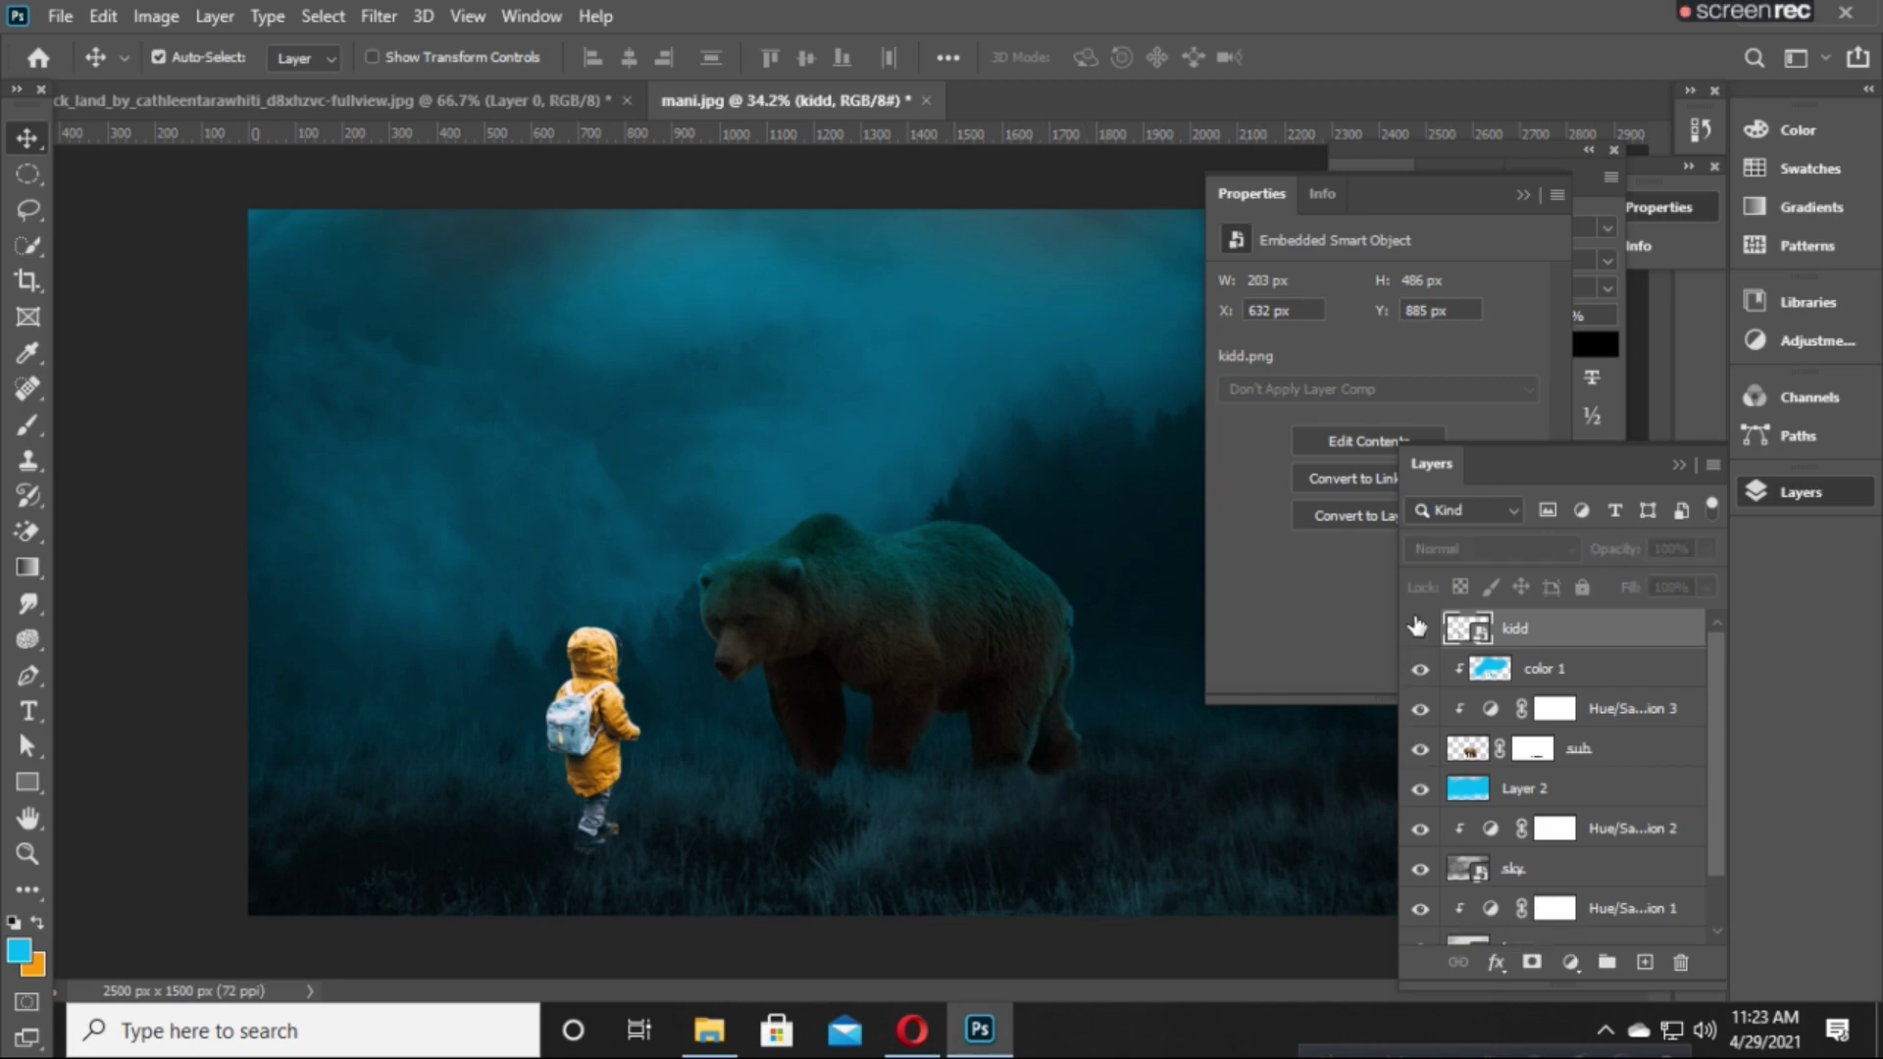
key("ctrl+minus")
key("ctrl+minus")
key("ctrl+minus")
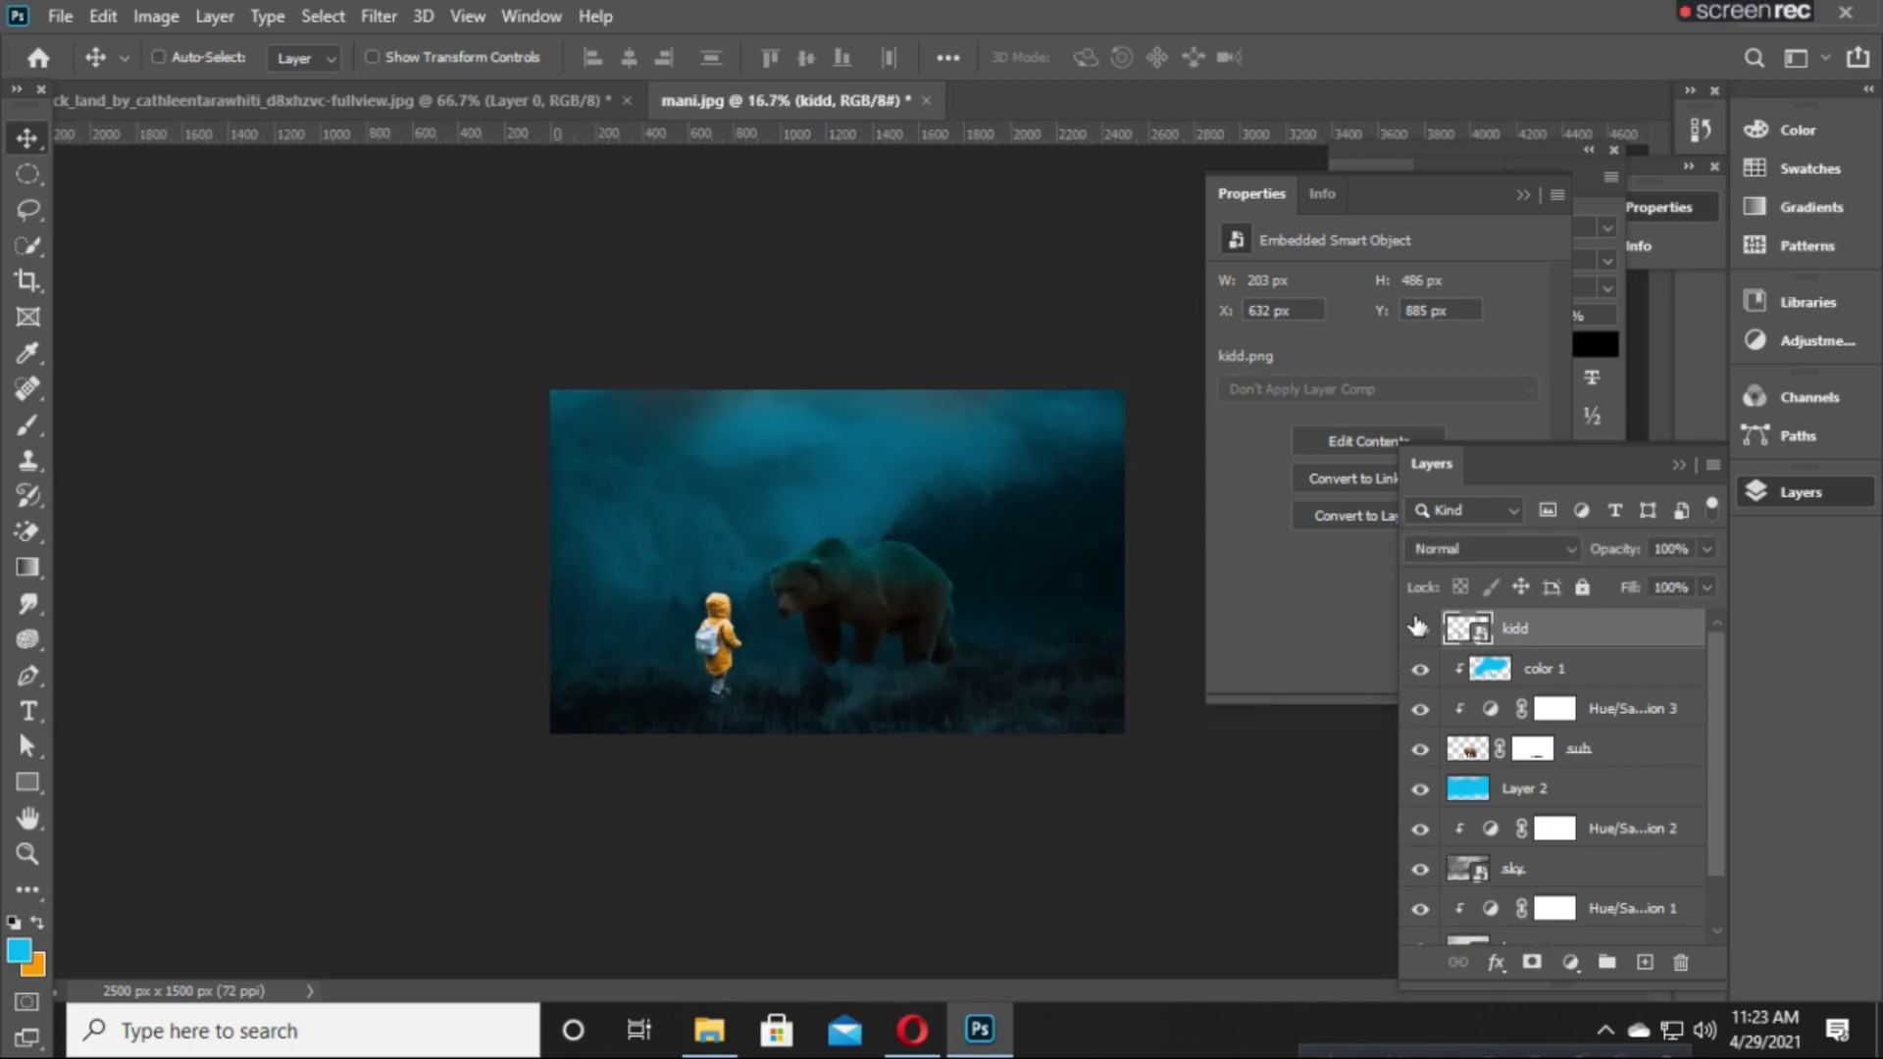
key("ctrl+plus")
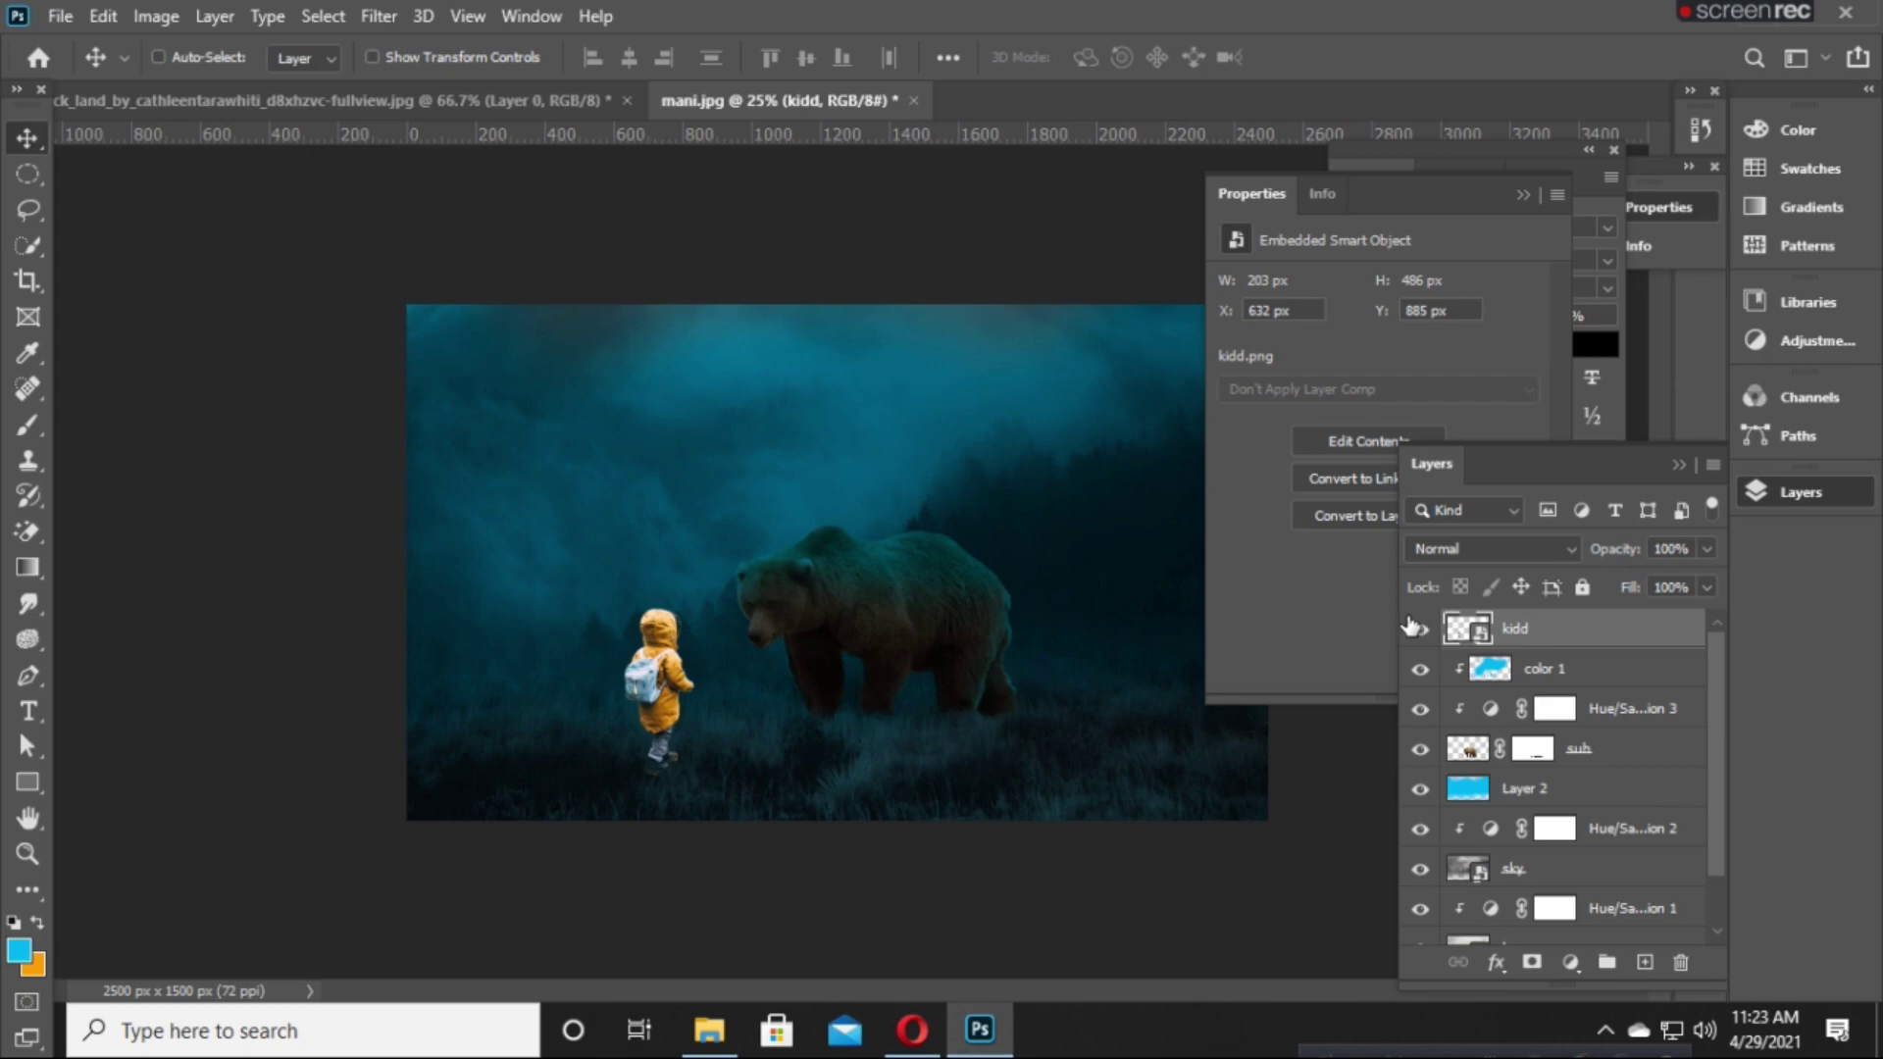
left_click_drag(670, 691, 683, 698)
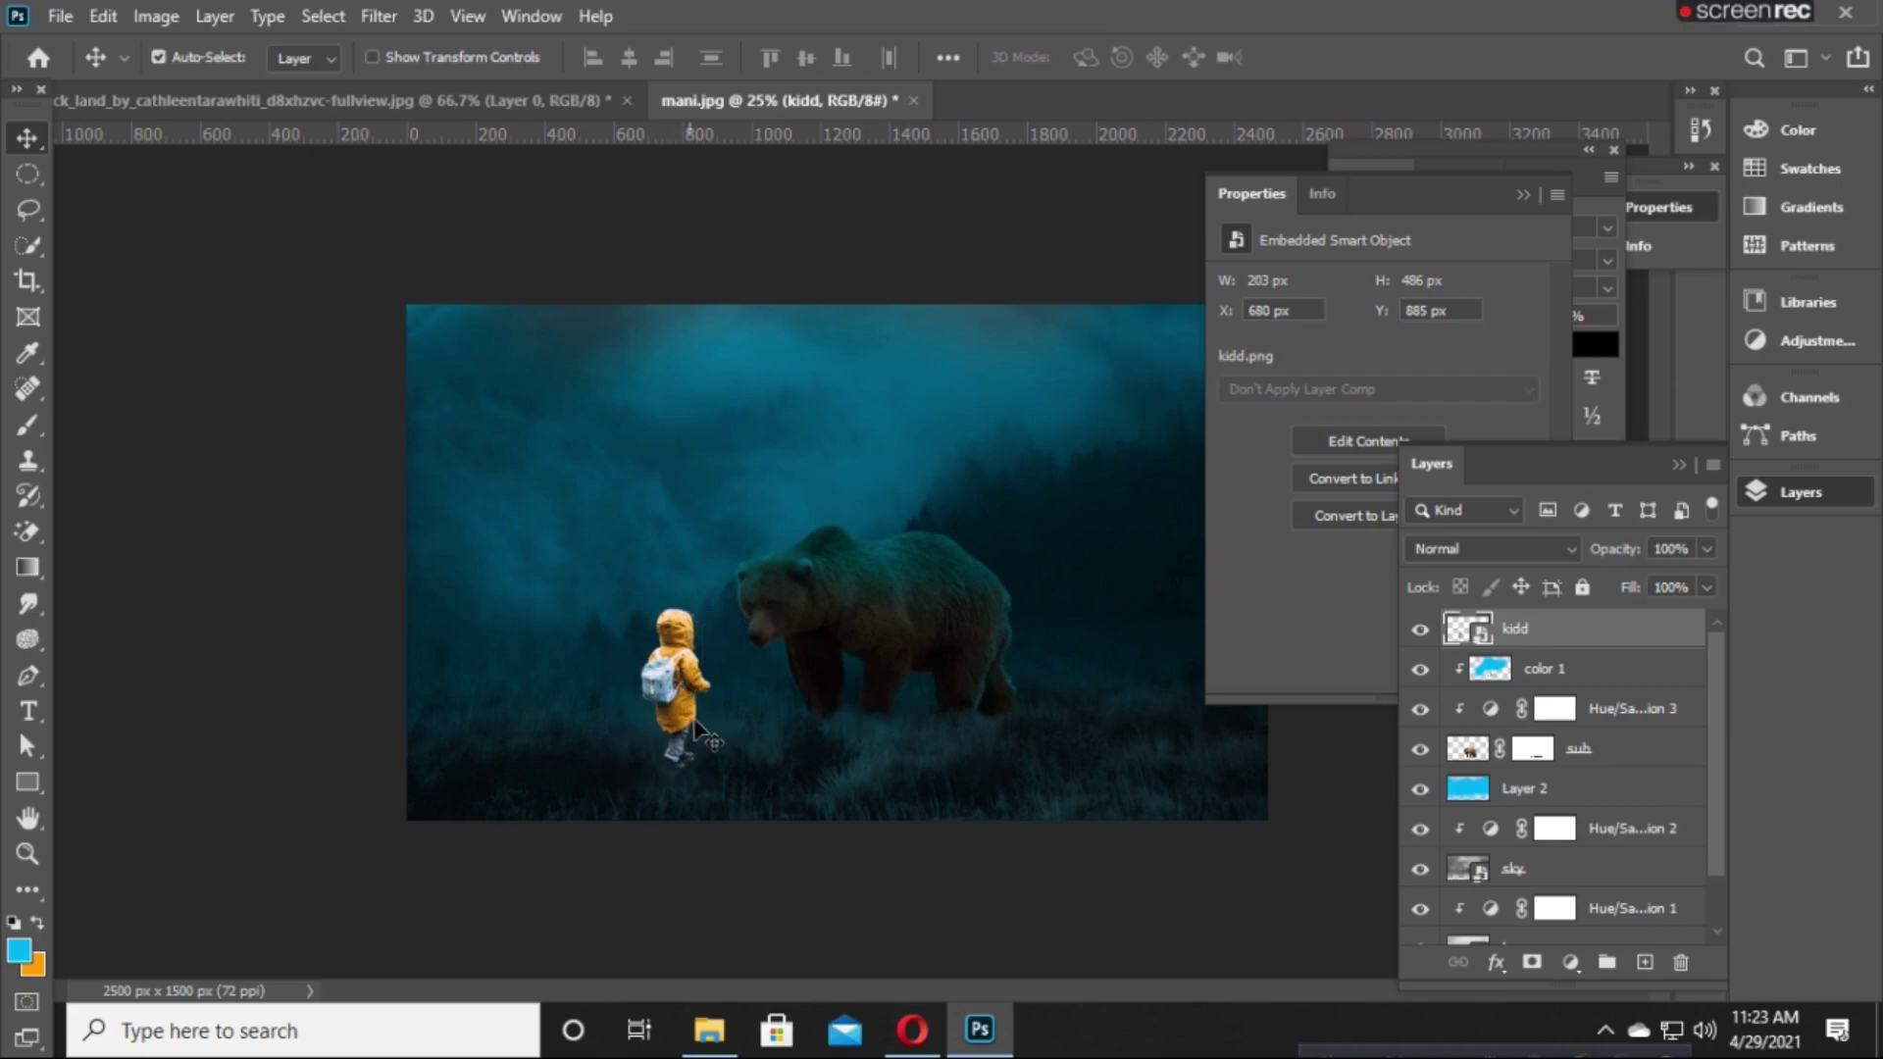
left_click_drag(683, 698, 692, 728)
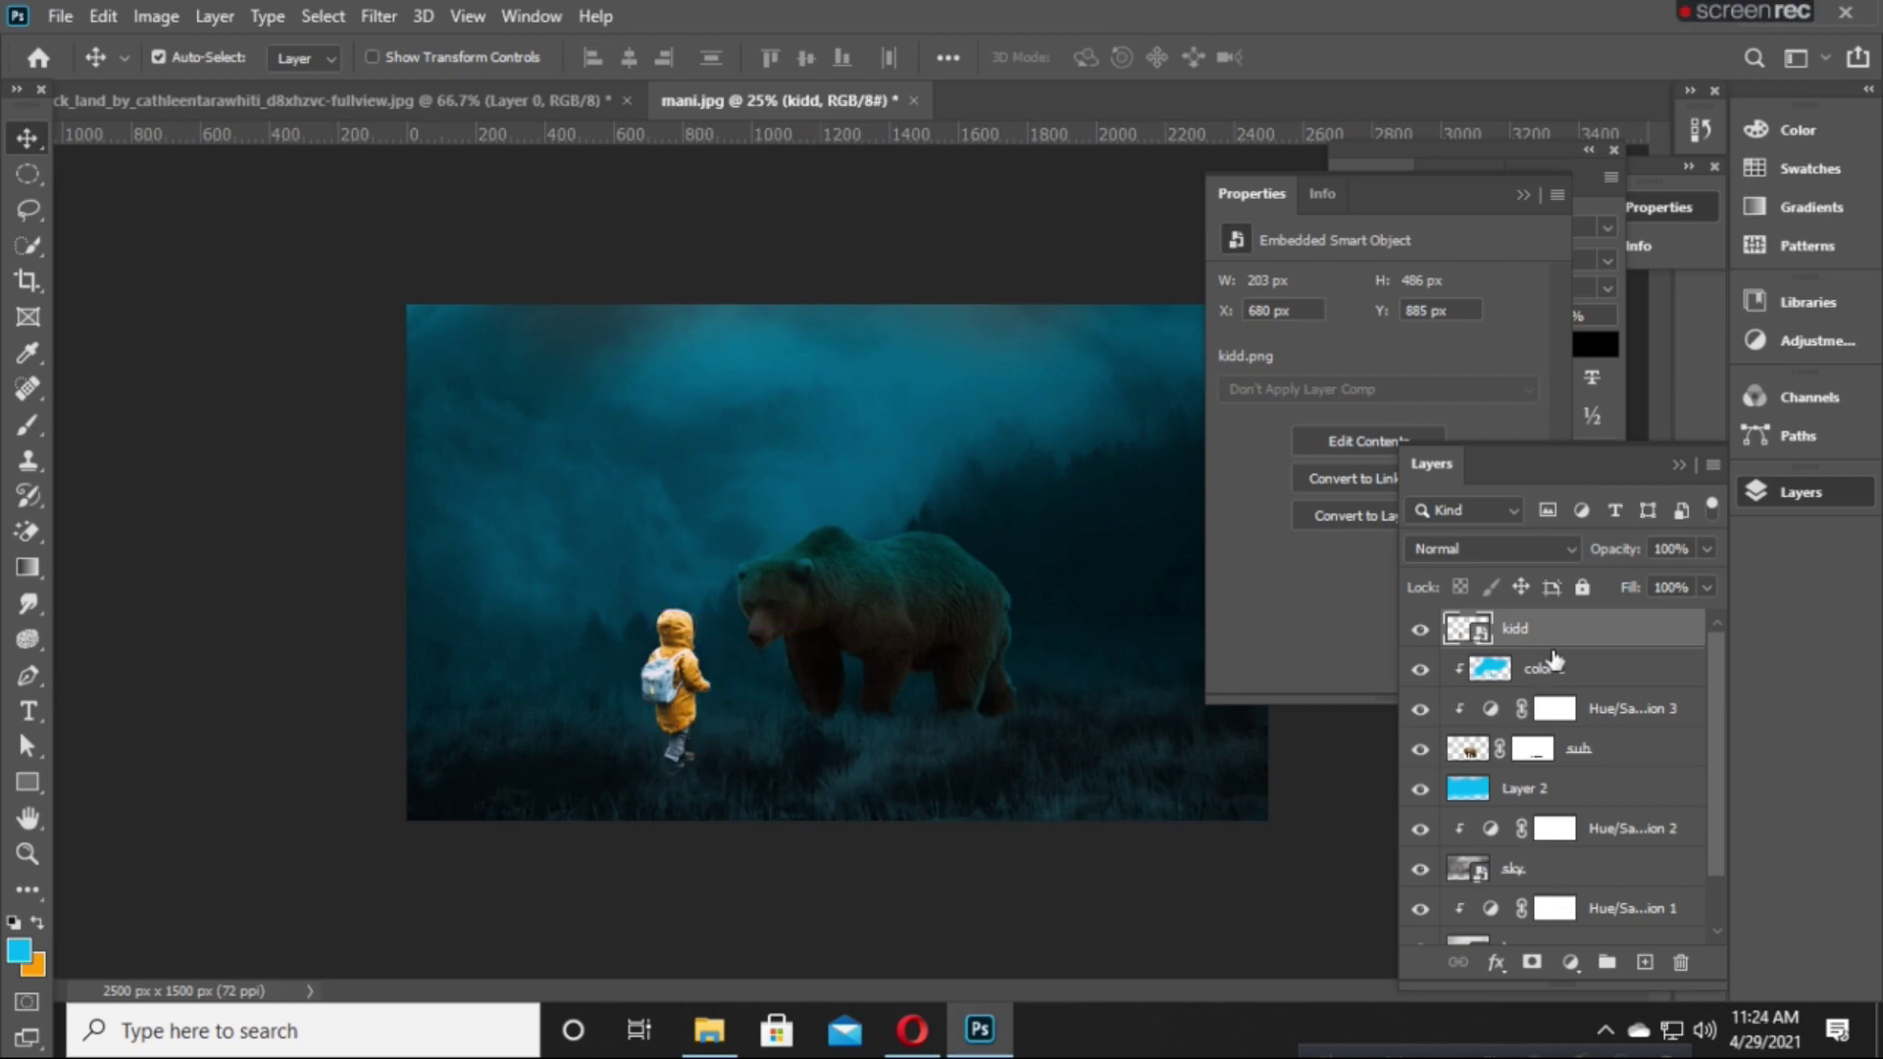
Add a Hue/Saturation adjustment clipped to kidd with Lightness about -67 and Saturation -22.
left_click(1570, 966)
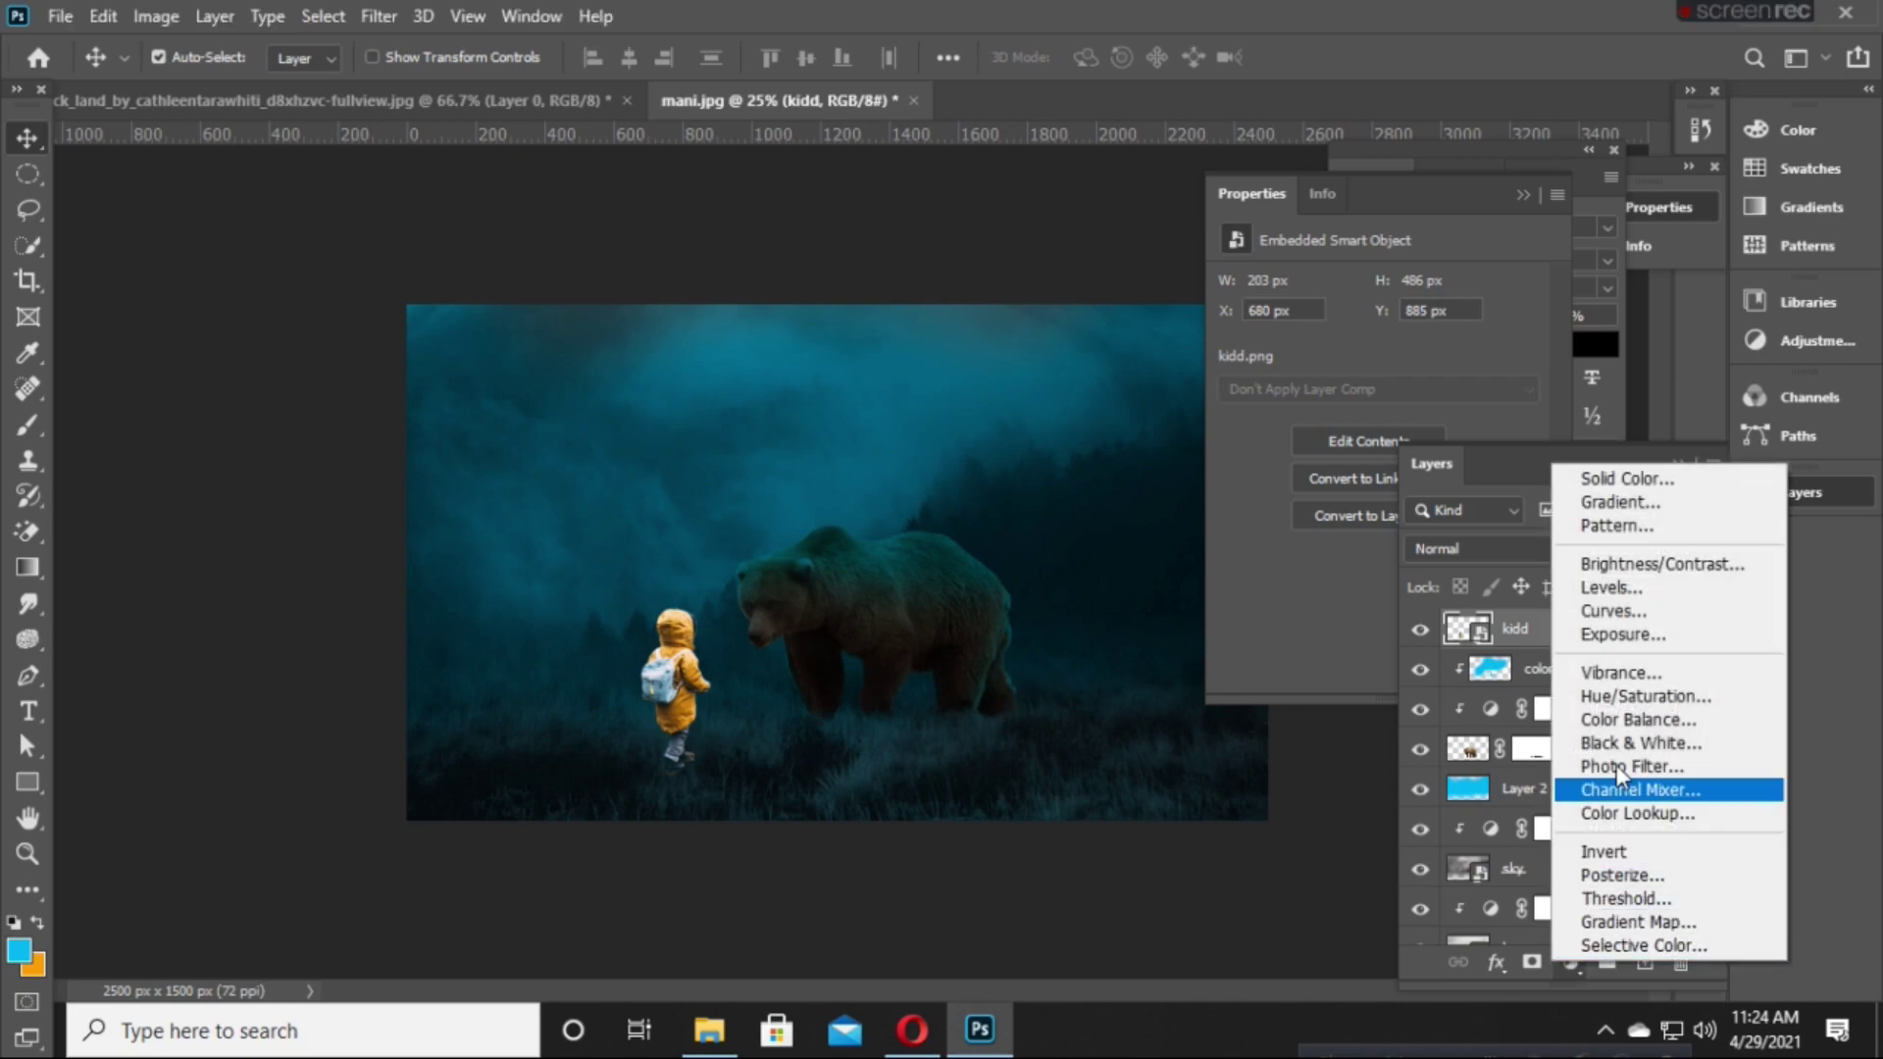
left_click(1639, 695)
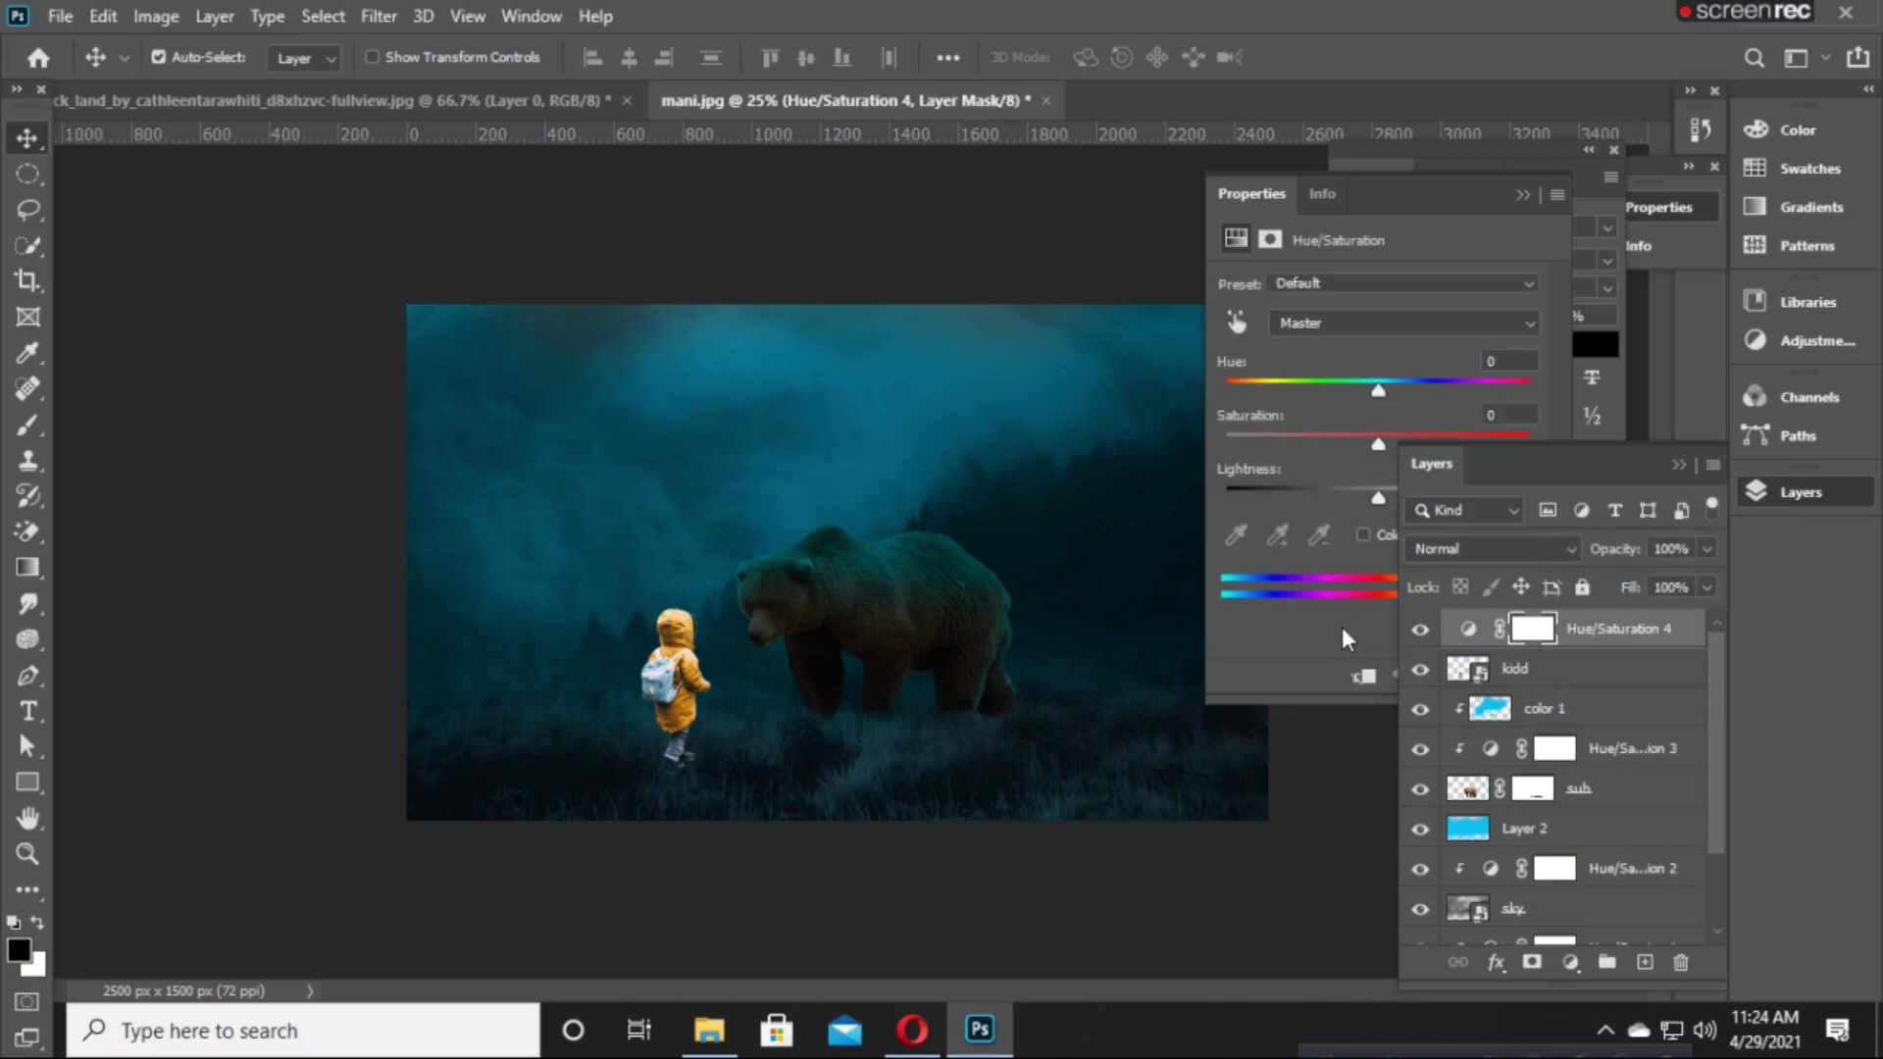
left_click(1361, 679)
mouse_move(1378, 499)
left_mouse_down()
mouse_move(1261, 499)
mouse_move(1274, 552)
left_mouse_up()
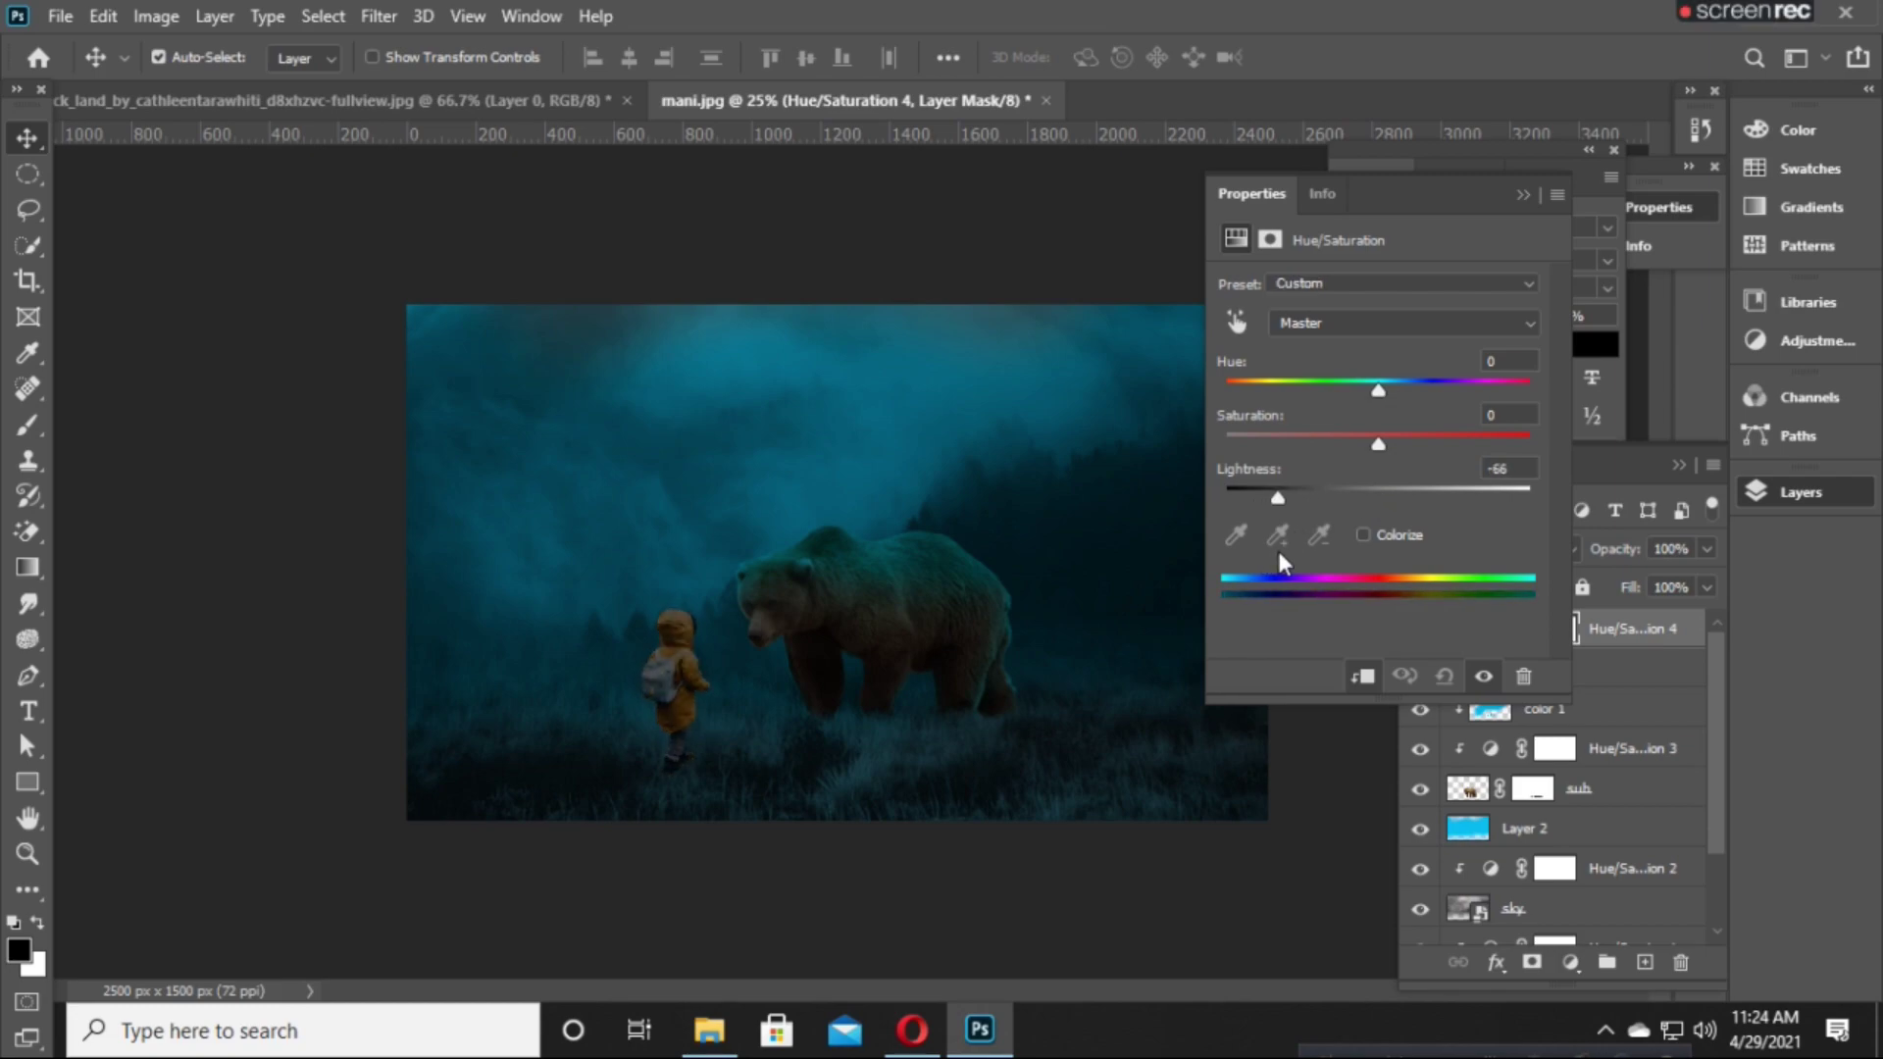
left_click_drag(1377, 444, 1342, 496)
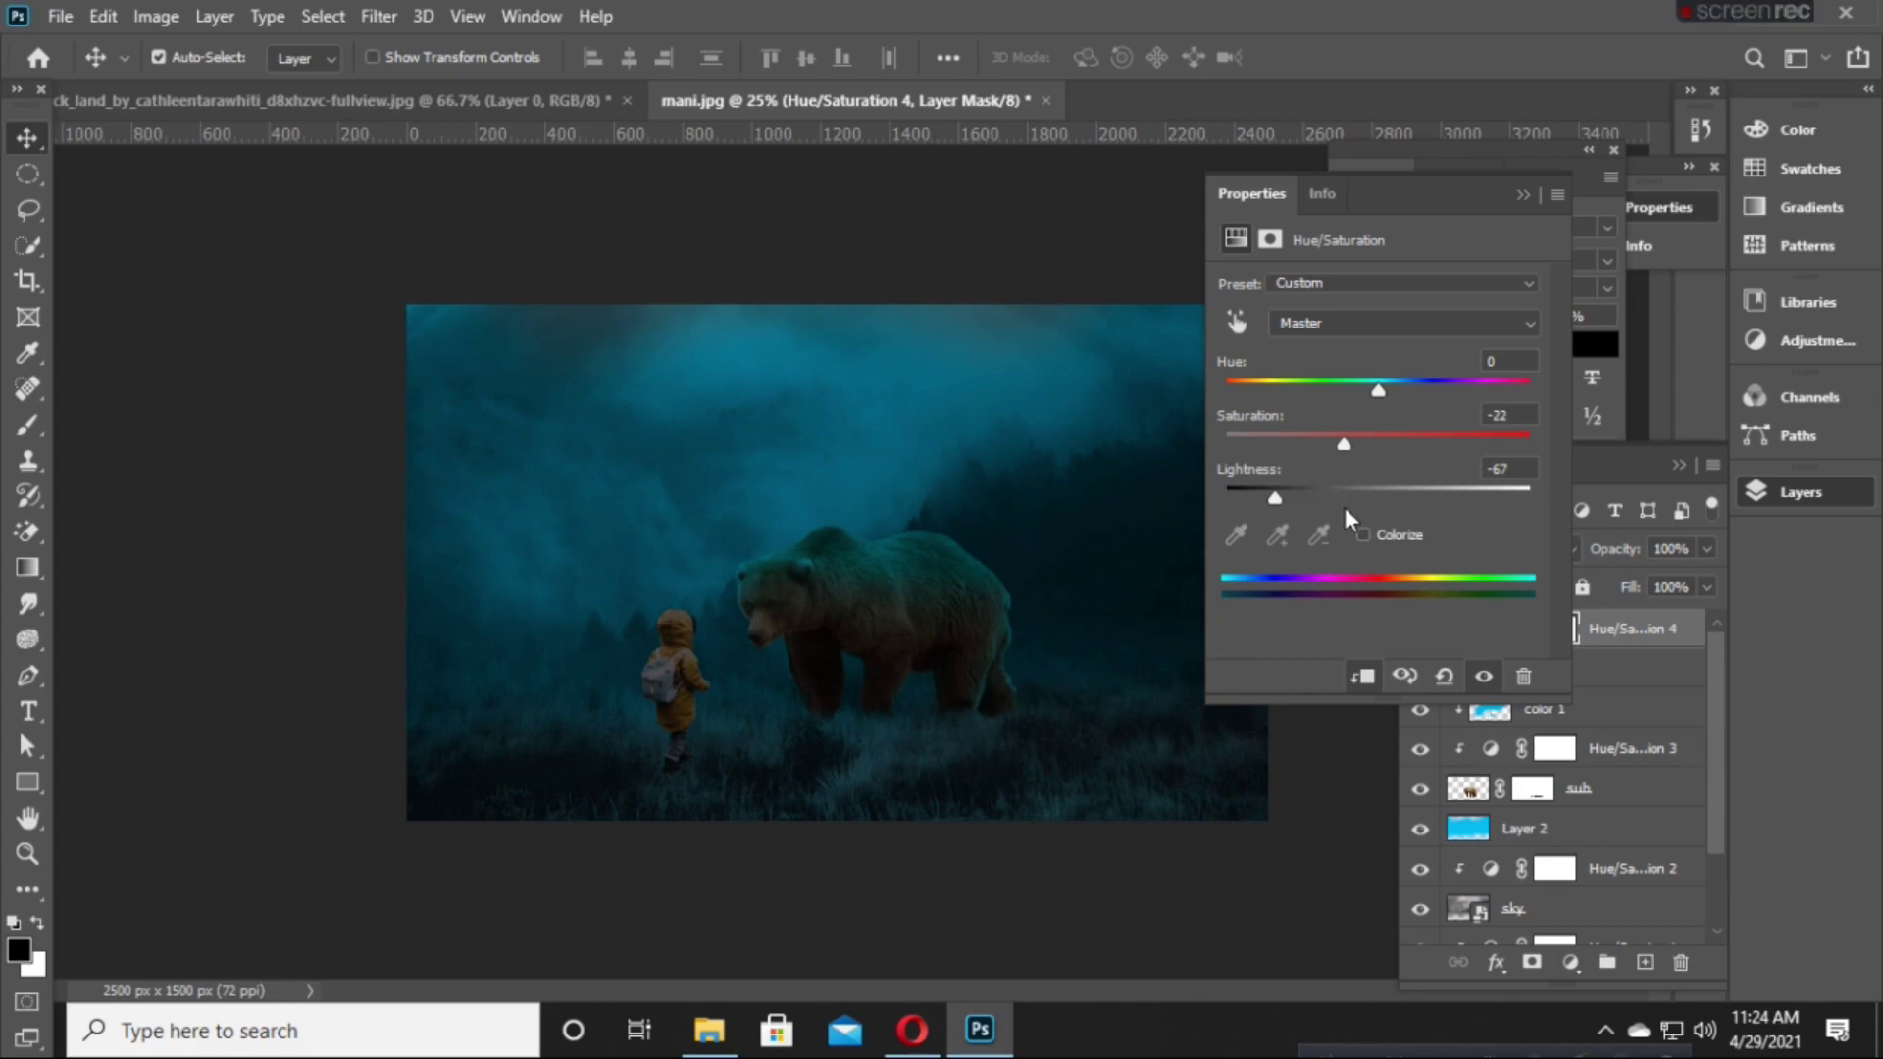
left_click(1519, 196)
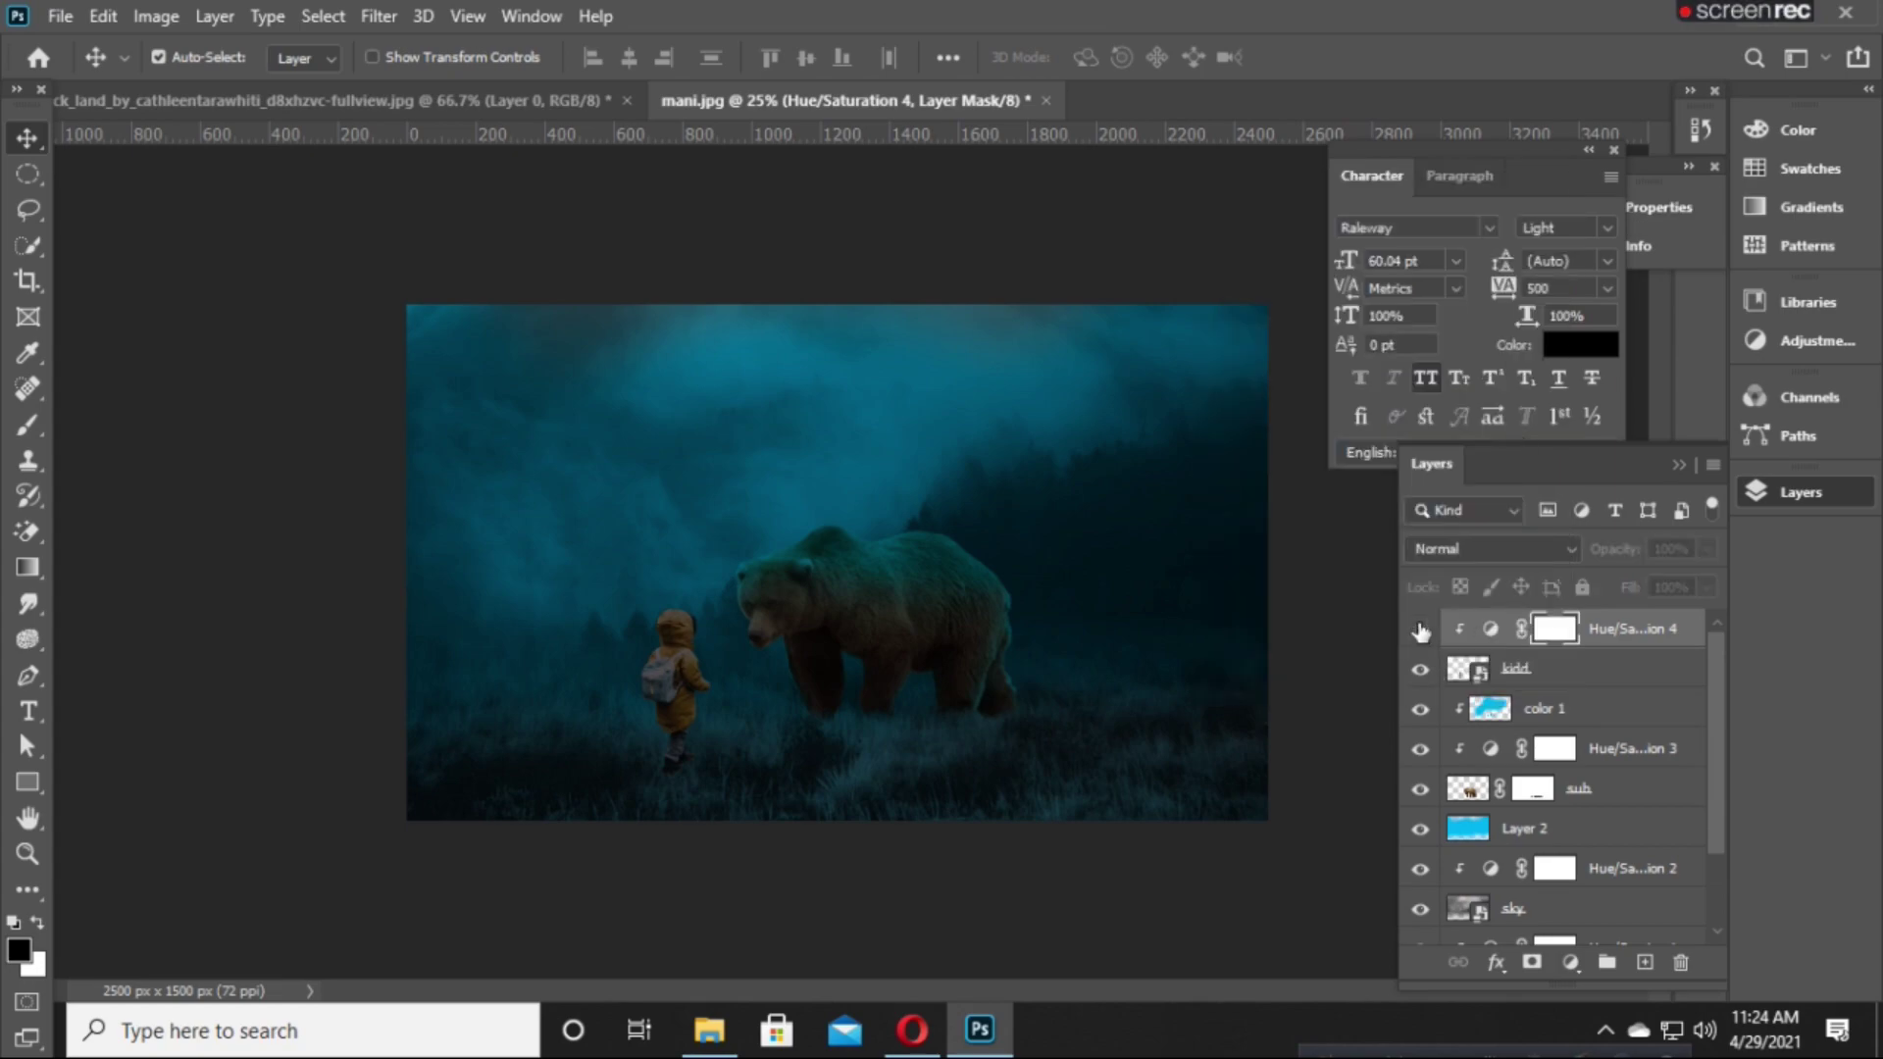
left_click(1516, 673)
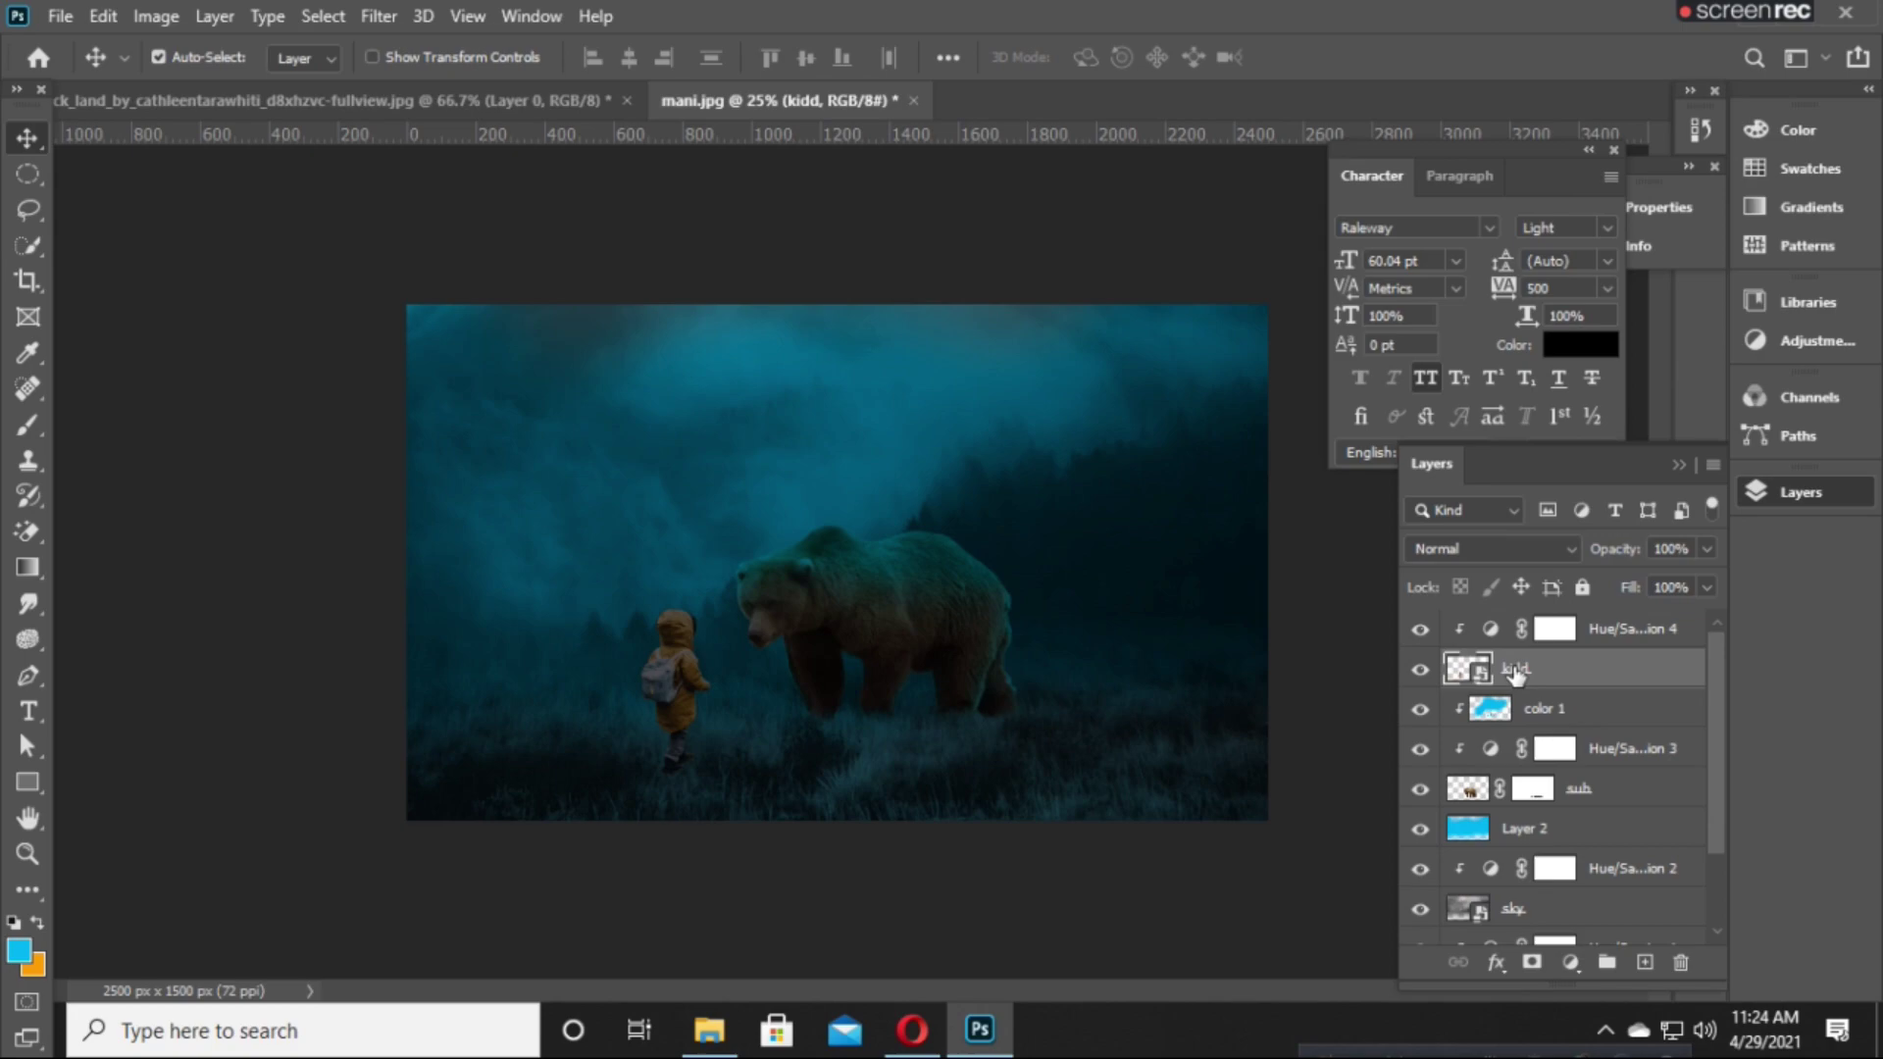
Add a layer mask to kidd and pick the 125 px textured grass brush.
left_click(1531, 962)
key("b")
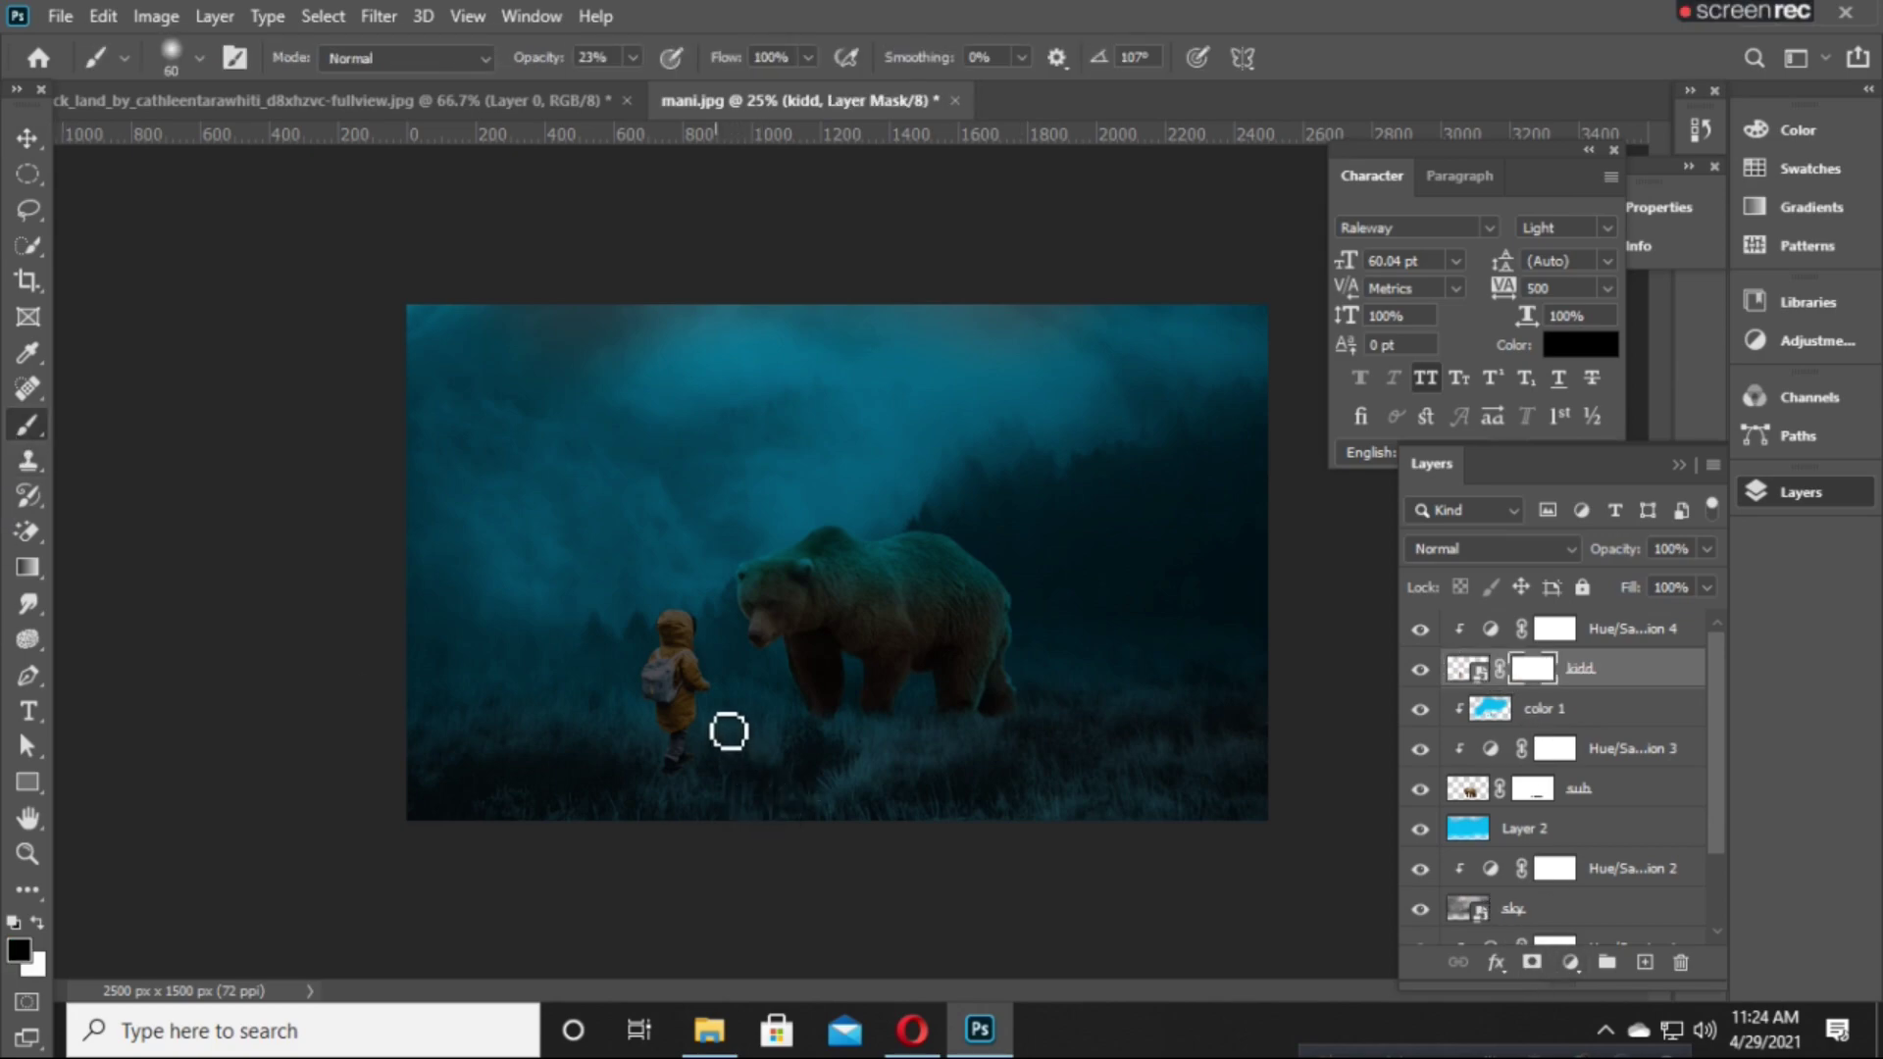
right_click(731, 740)
left_click(817, 666)
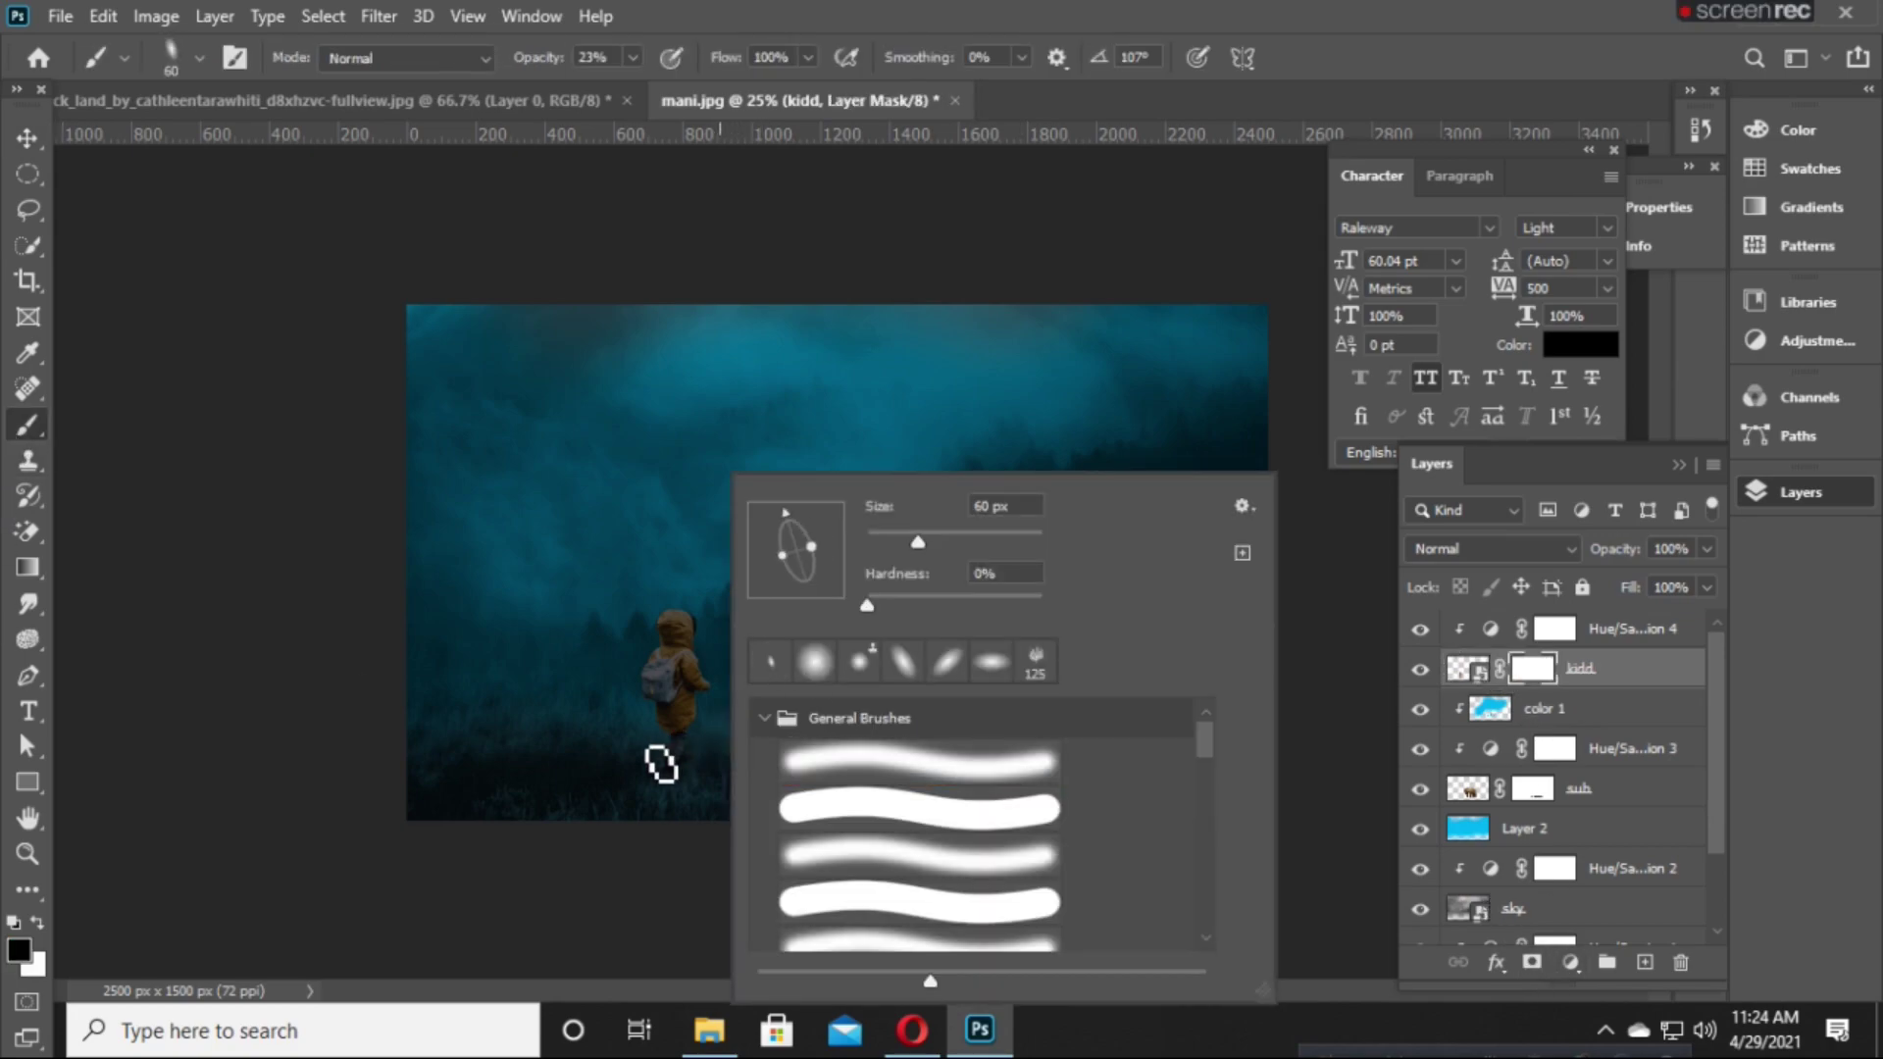
left_click(992, 667)
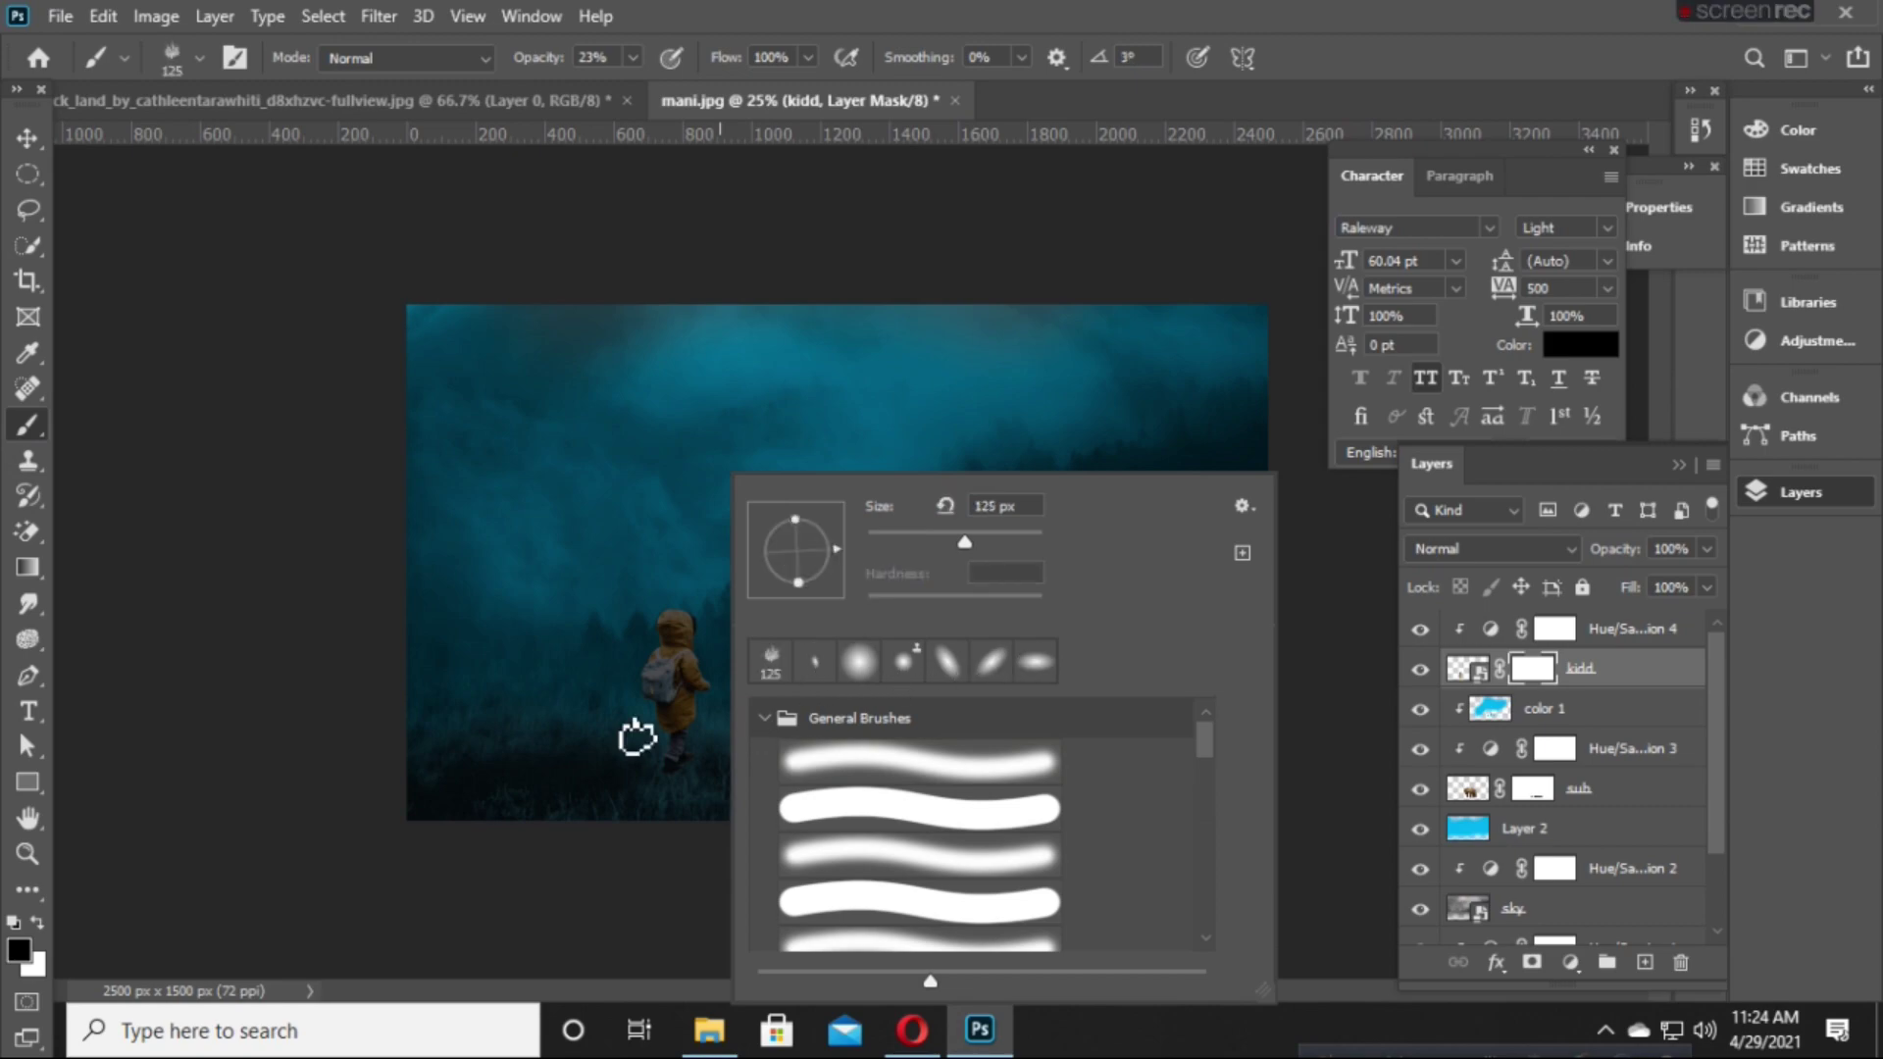
scroll(631, 755, "up", 5)
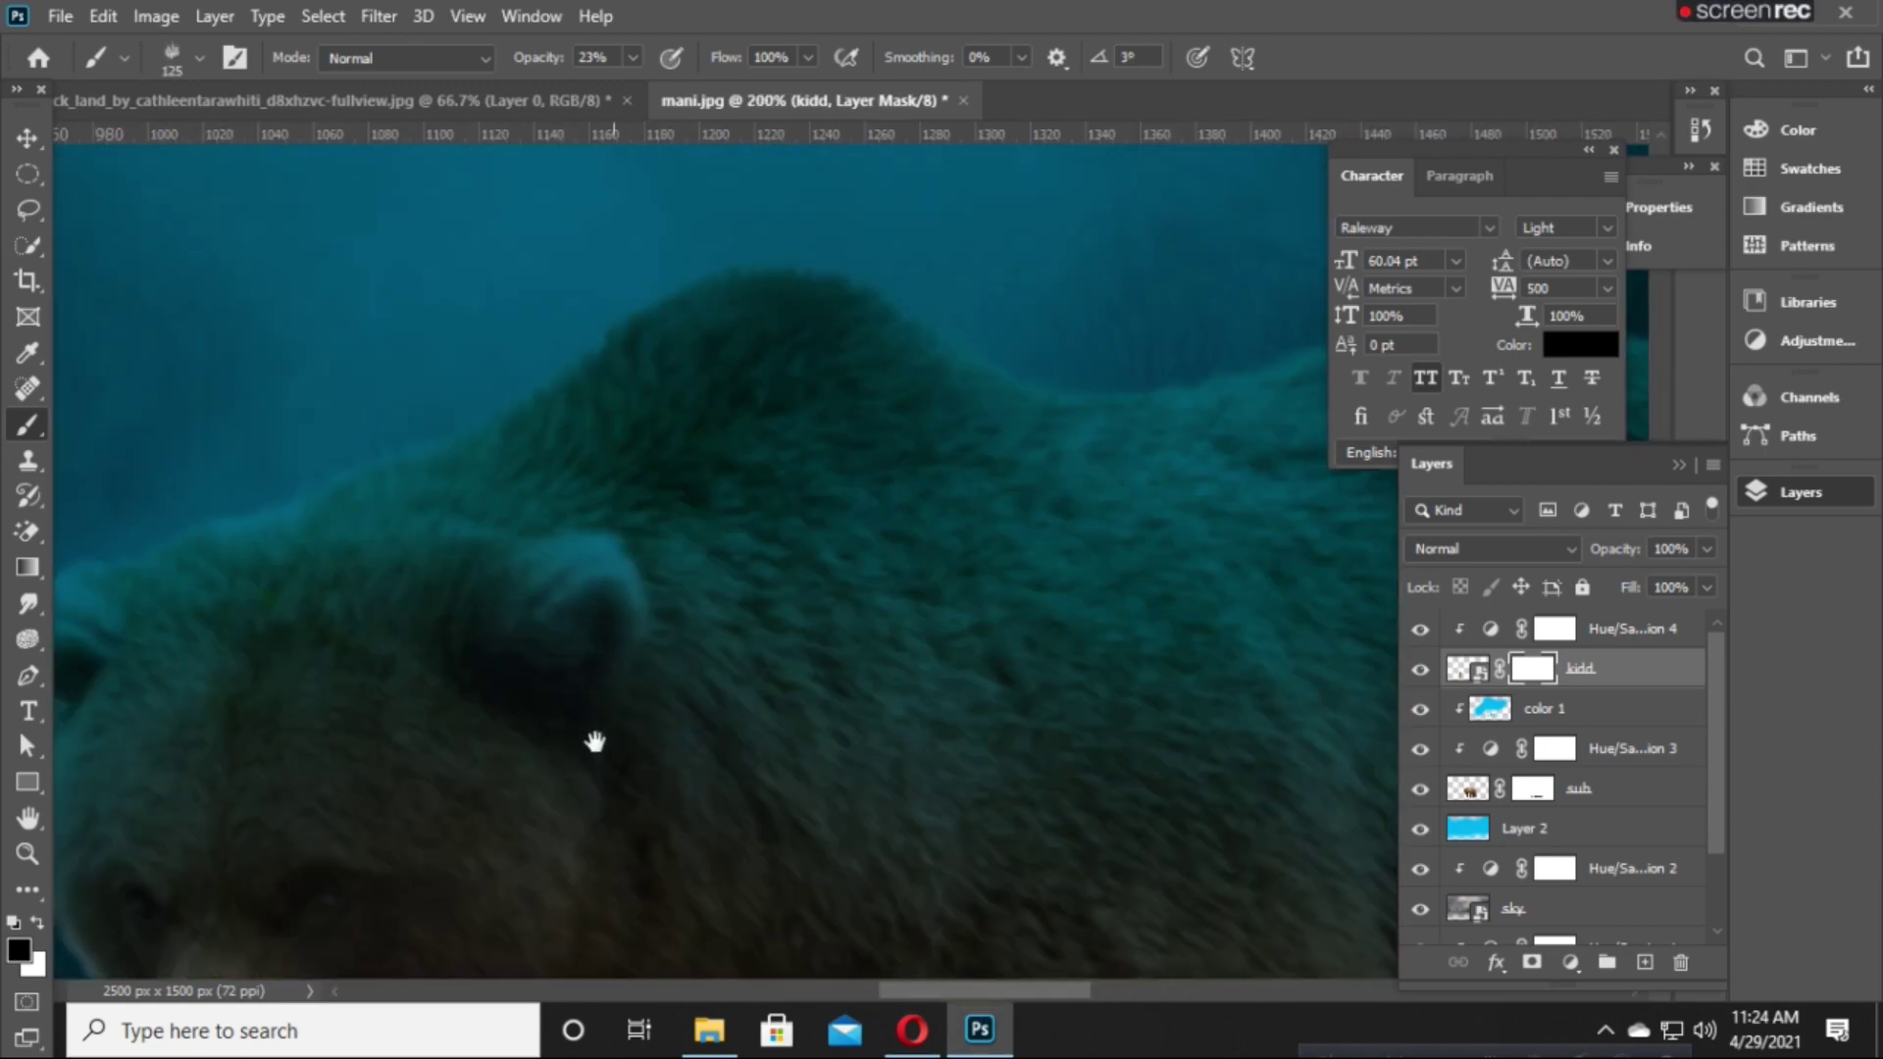
At full opacity, paint black over the bottoms of the child's boots so grass covers them.
left_click_drag(593, 739, 769, 487)
mouse_move(719, 777)
left_mouse_down()
mouse_move(1147, 333)
mouse_move(1231, 191)
left_mouse_up()
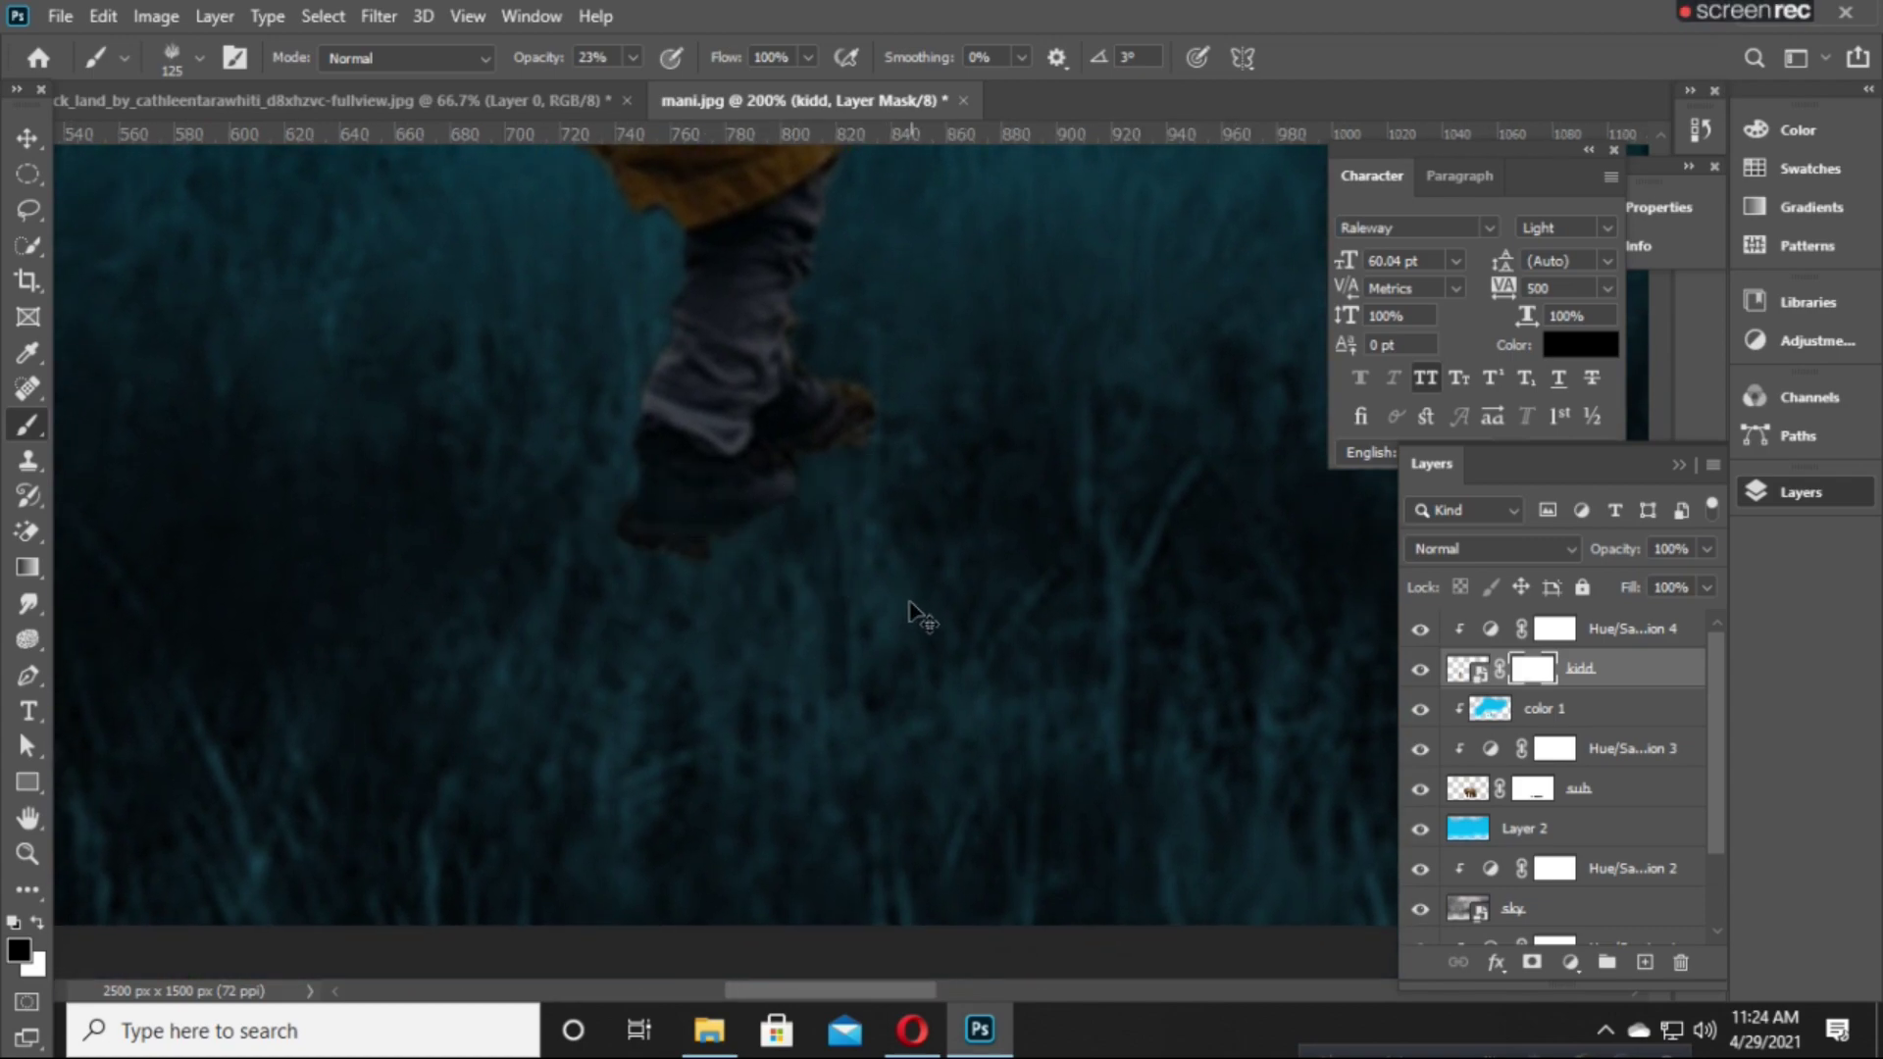
left_click(633, 57)
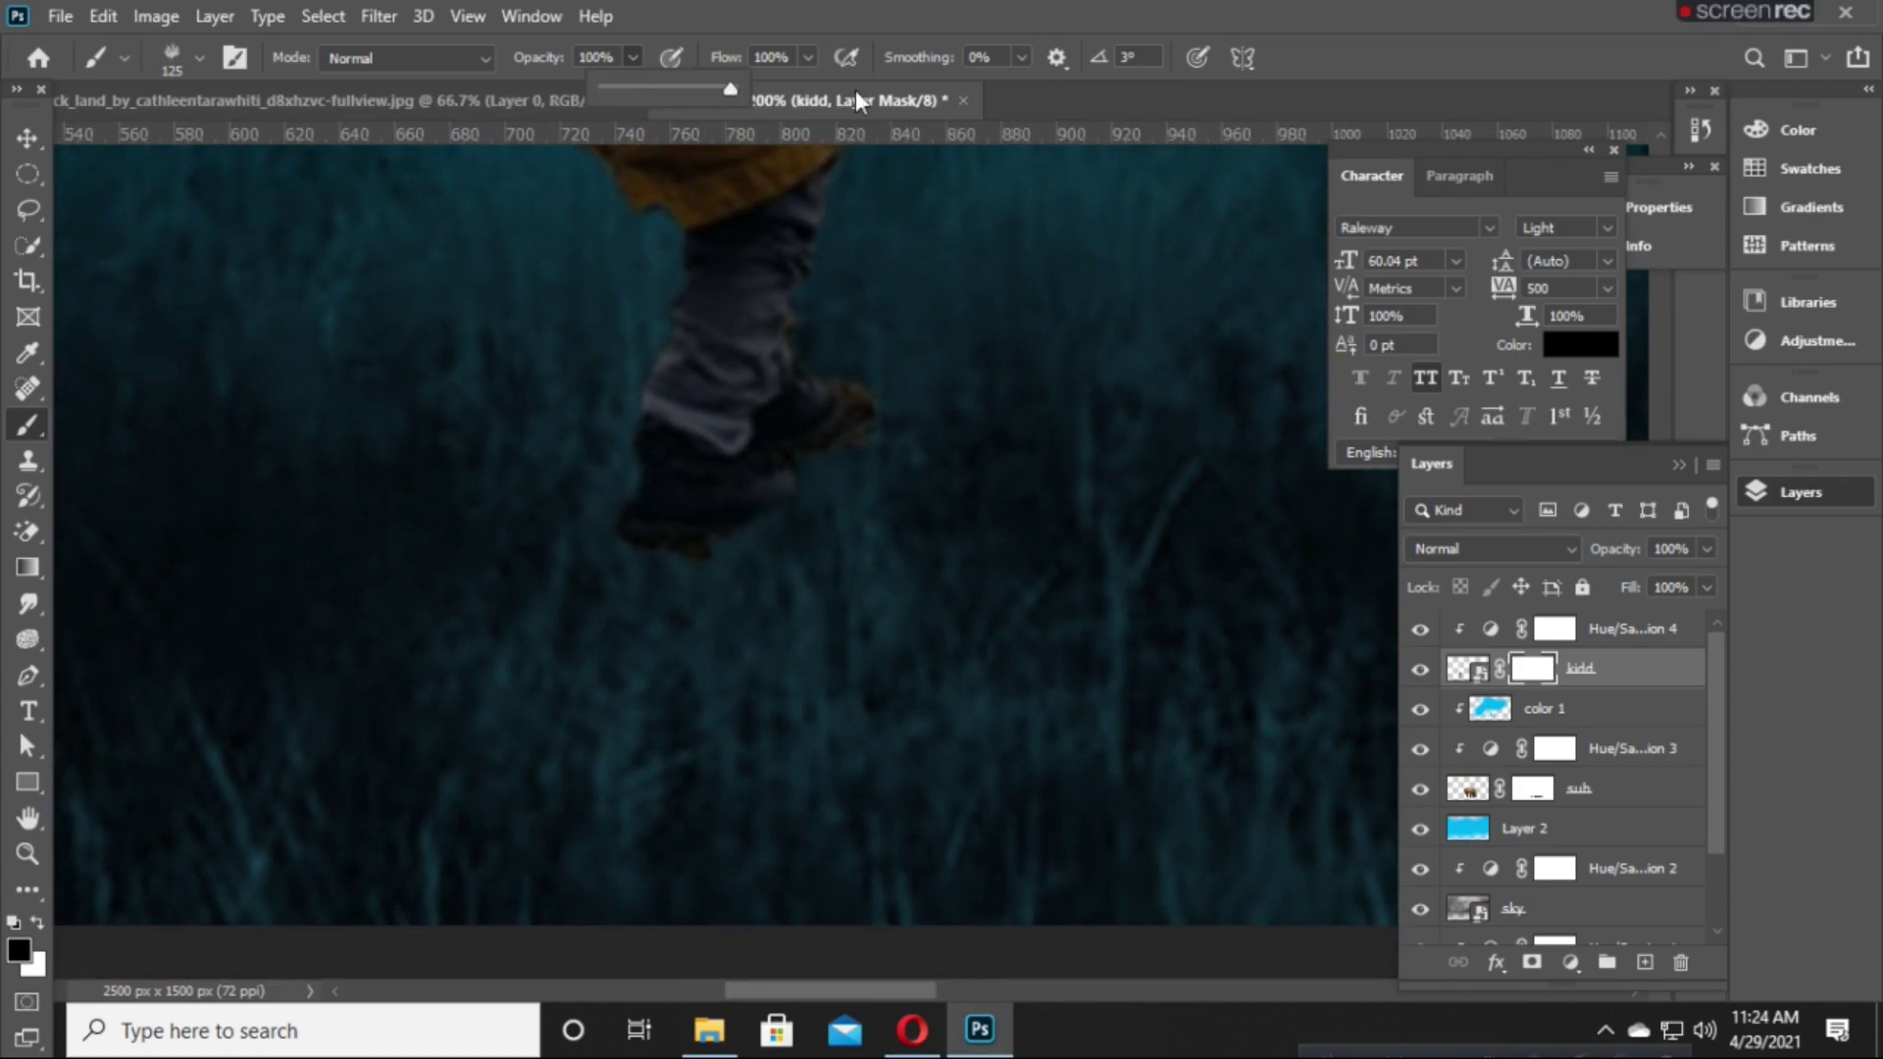
key("0")
mouse_move(513, 492)
left_mouse_down()
mouse_move(554, 498)
mouse_move(841, 366)
mouse_move(798, 538)
left_mouse_up()
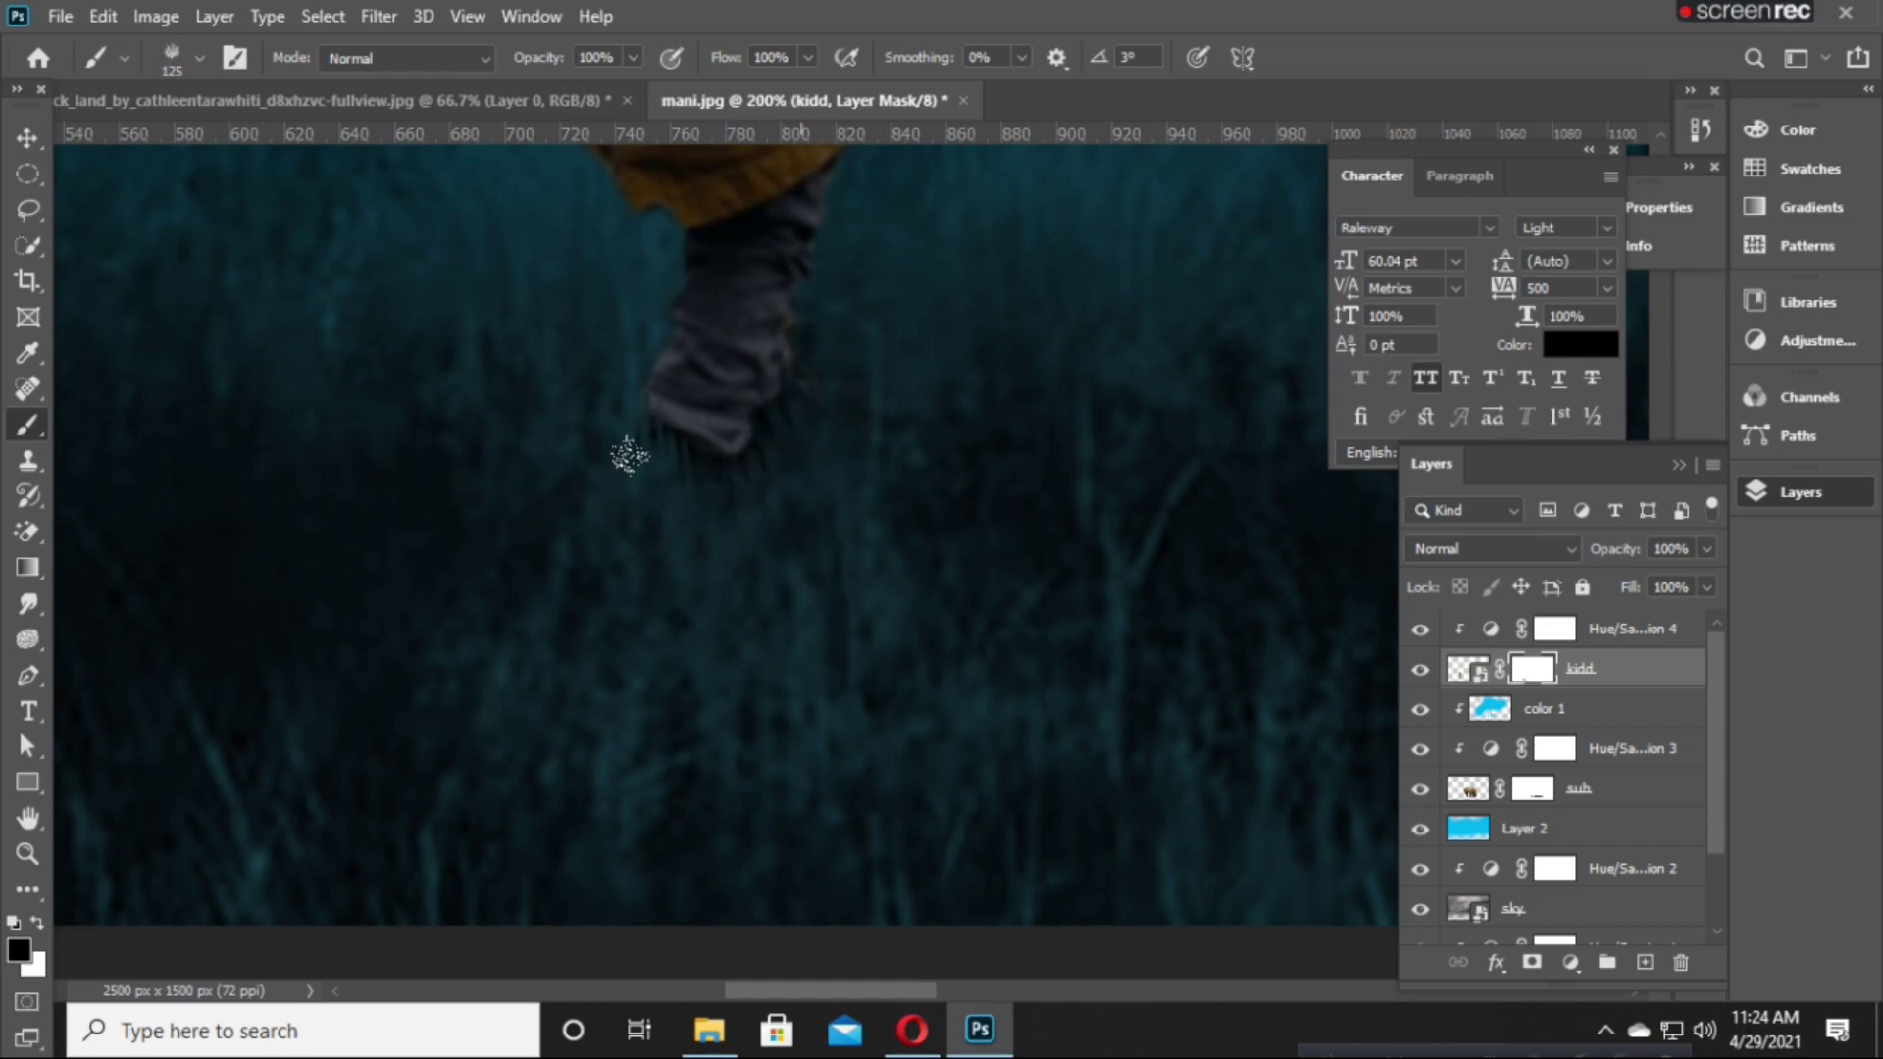
left_click_drag(568, 547, 476, 853)
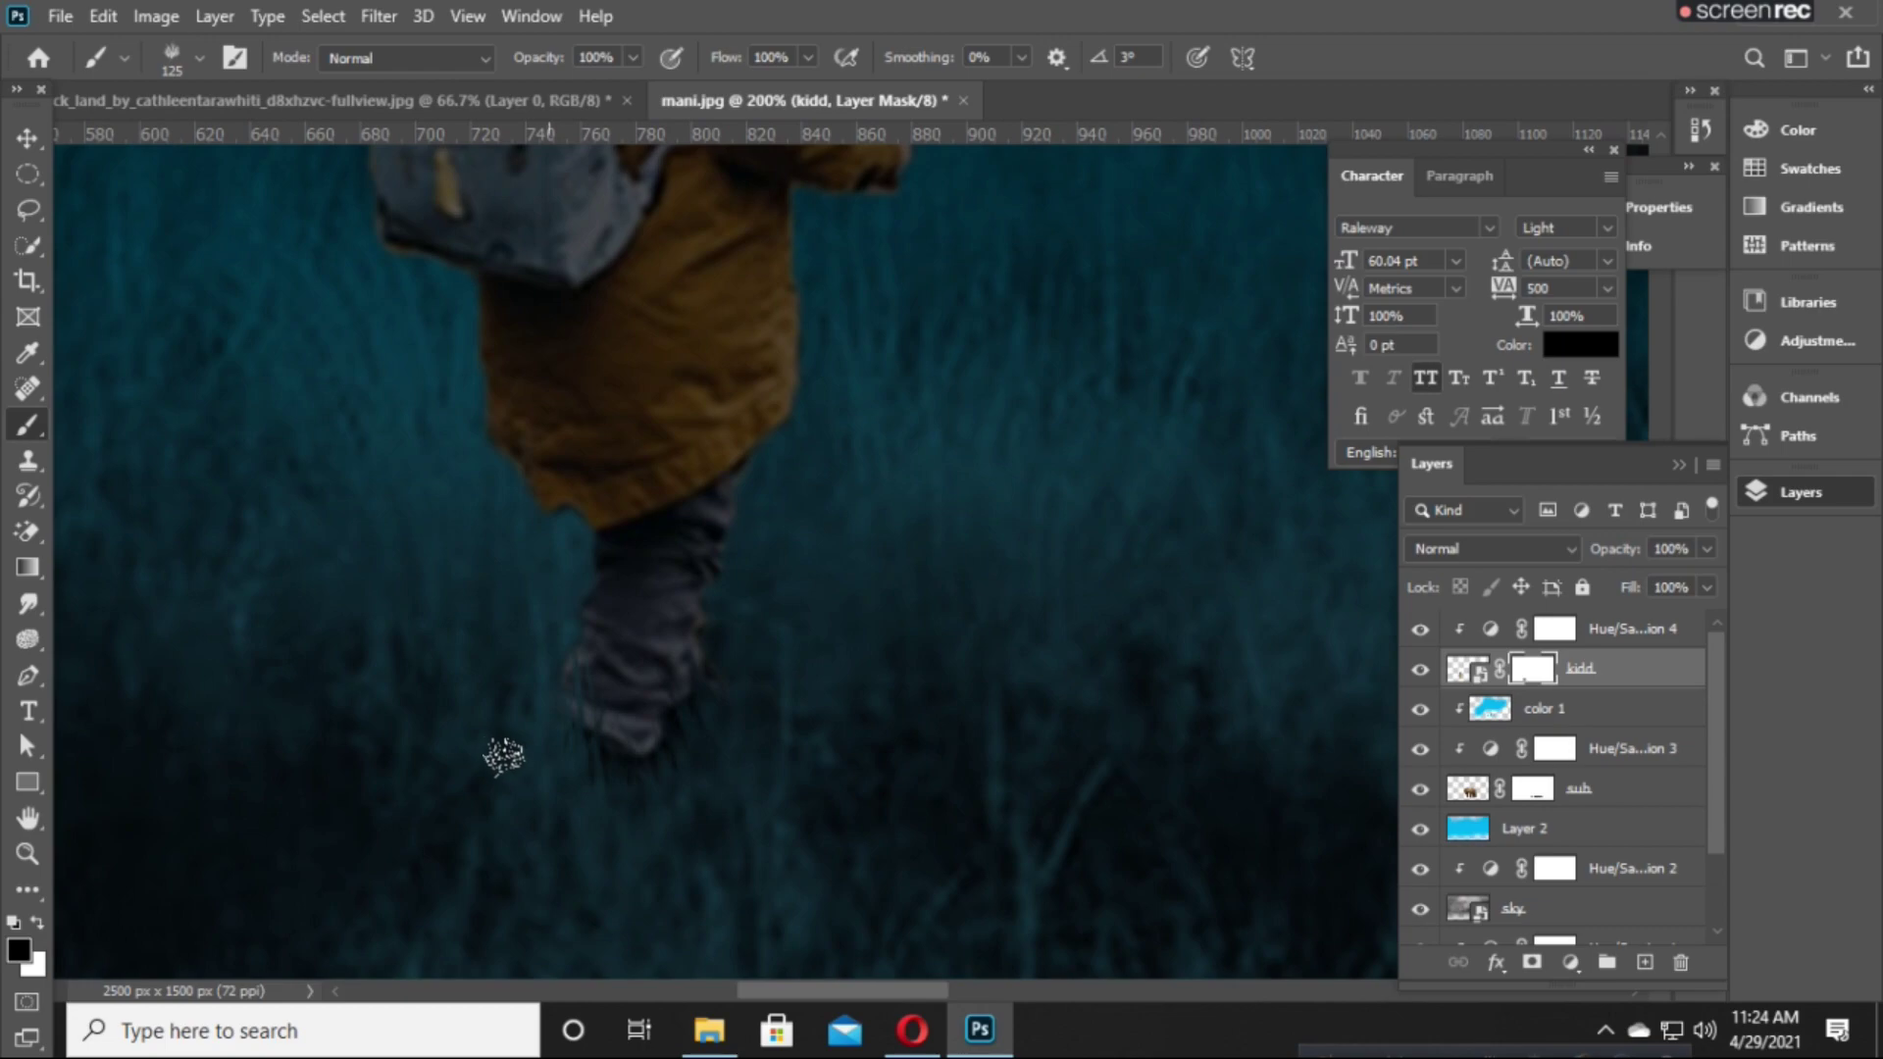
mouse_move(500, 757)
left_mouse_down()
mouse_move(673, 706)
mouse_move(660, 617)
left_mouse_up()
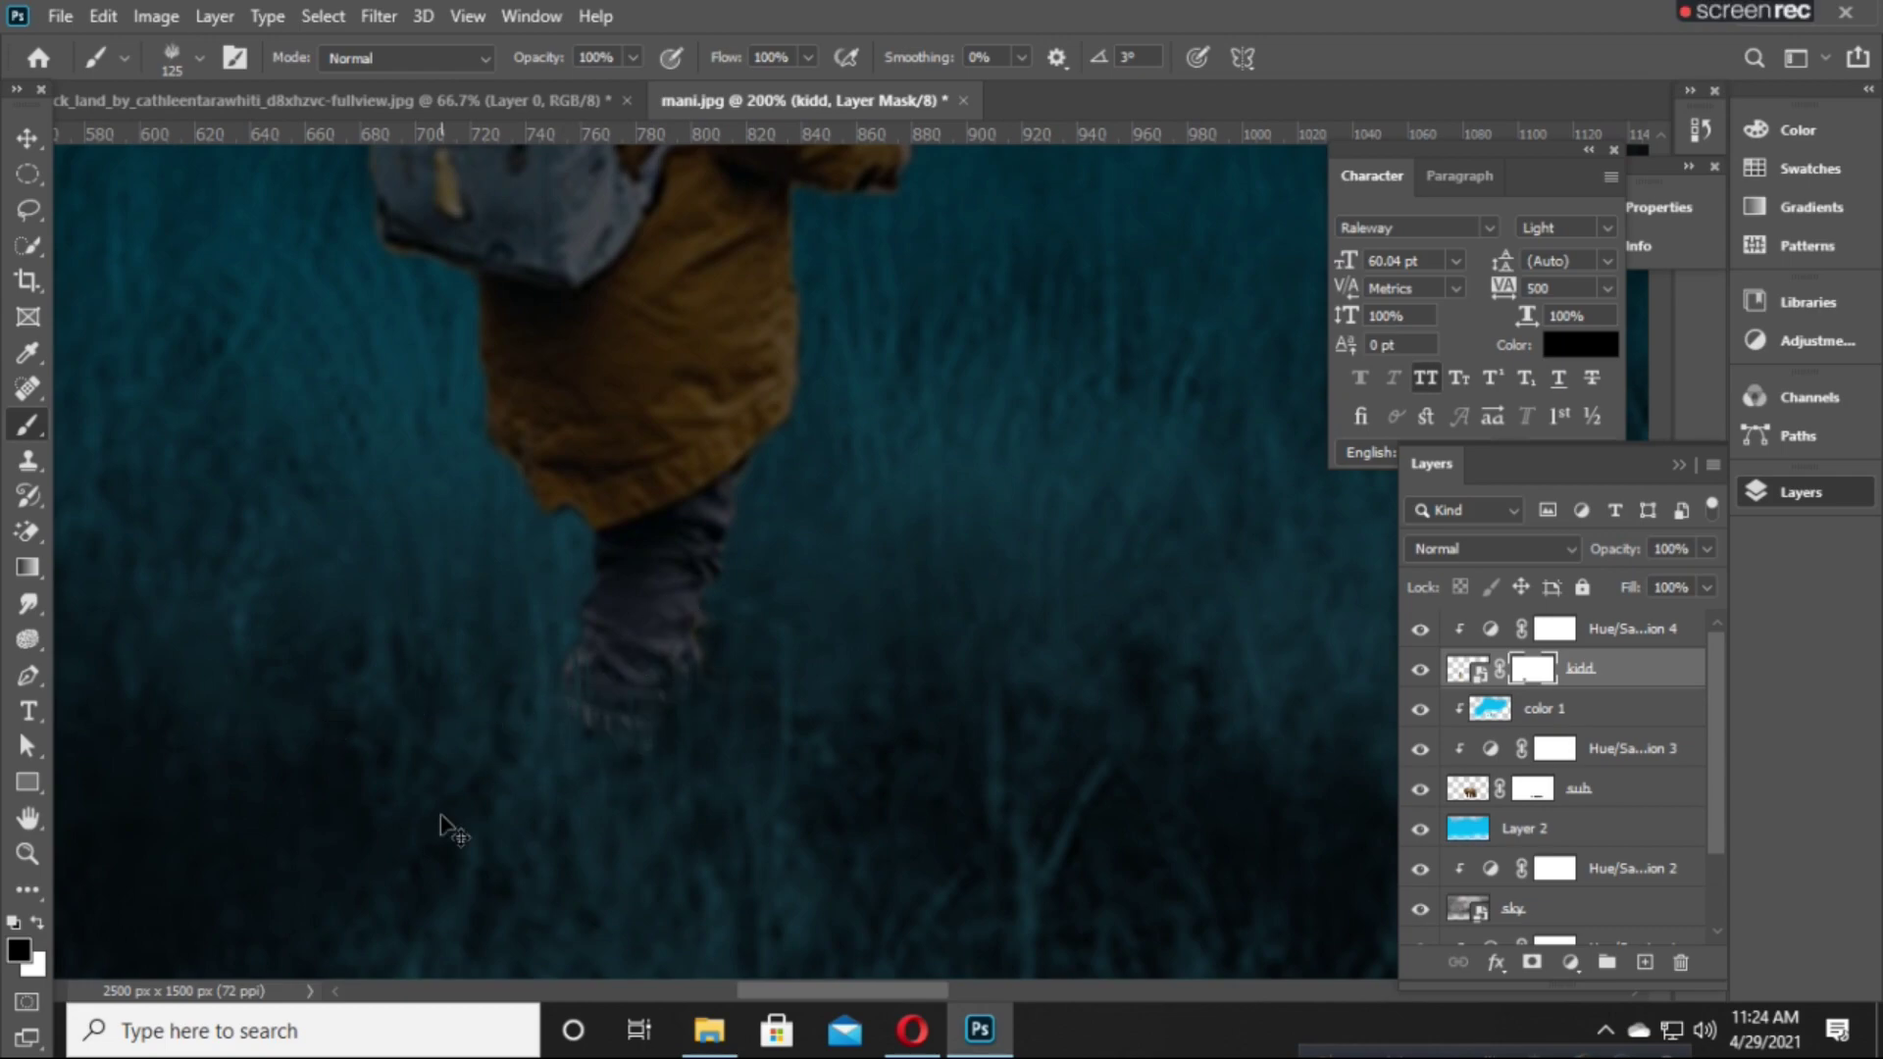
key("ctrl+minus")
key("ctrl+minus")
key("ctrl+minus")
key("ctrl+minus")
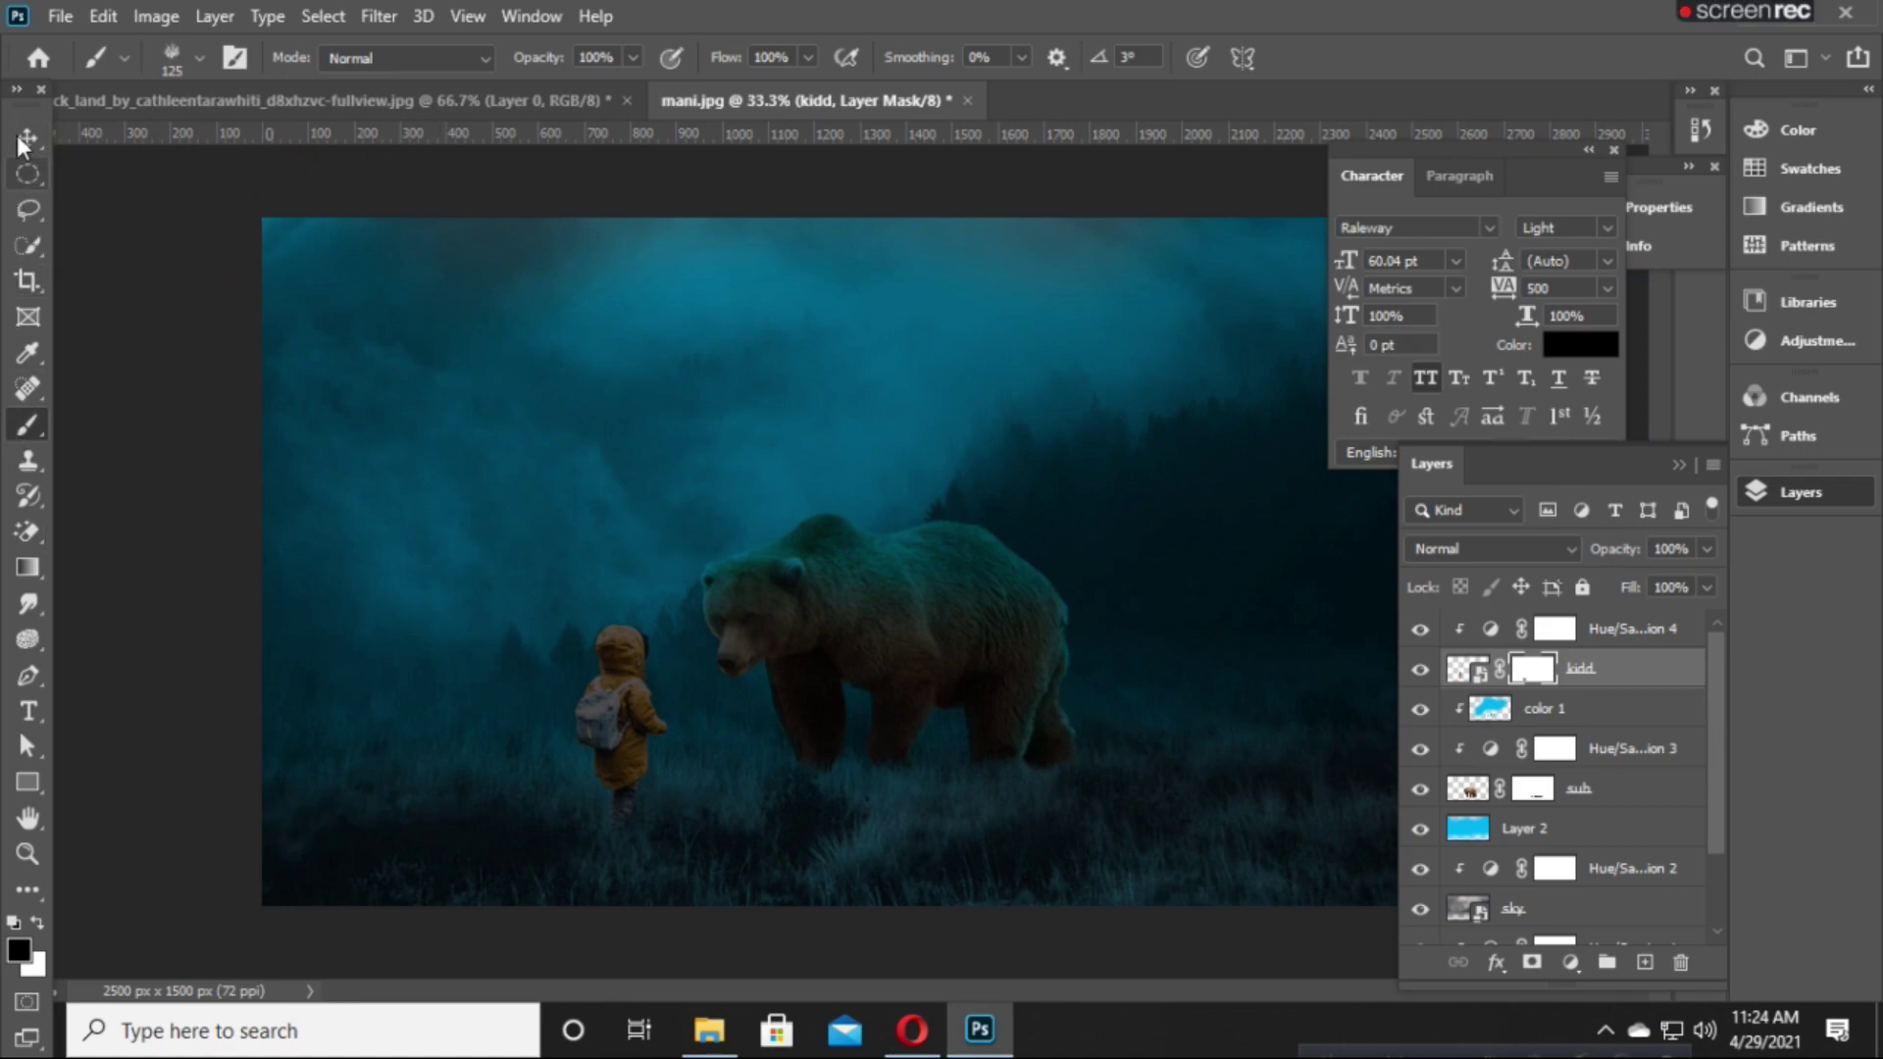
Create a new Layer 3 clipped above the Hue/Saturation 4 adjustment.
right_click(28, 423)
right_click(393, 463)
key("v")
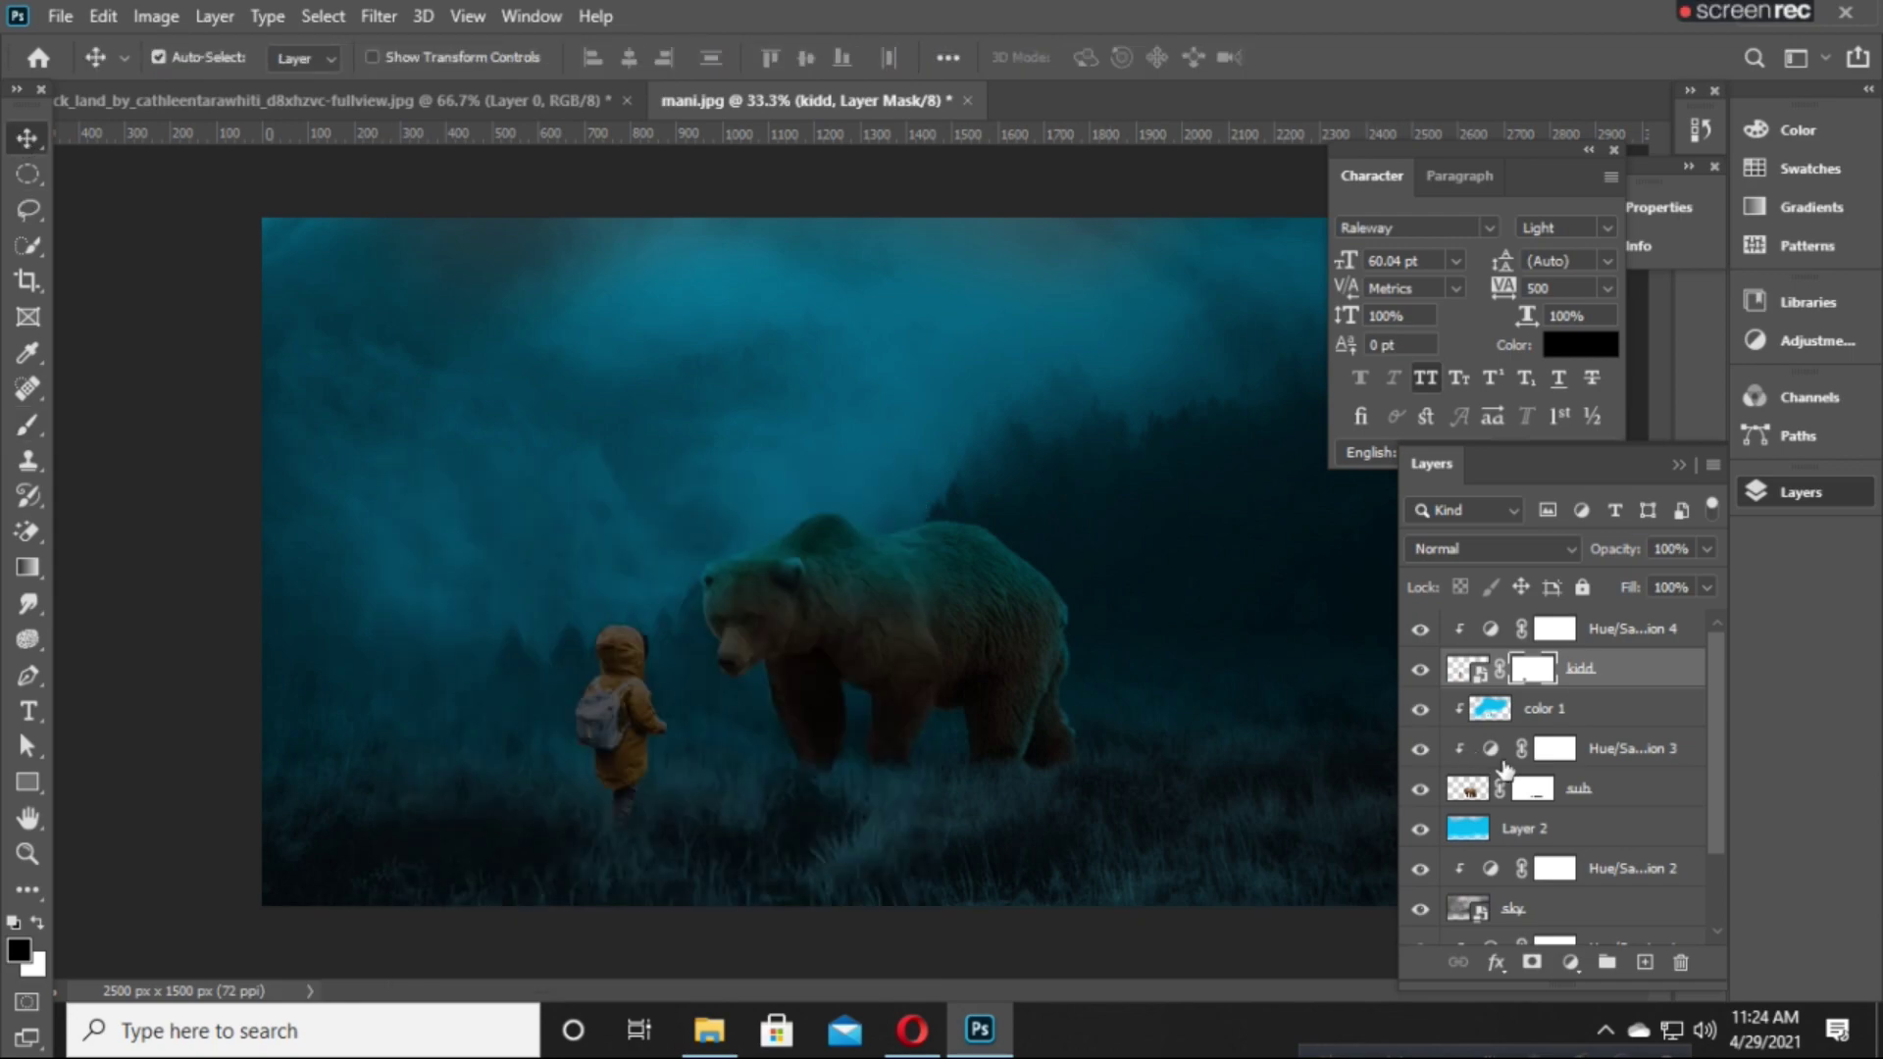
left_click(1648, 639)
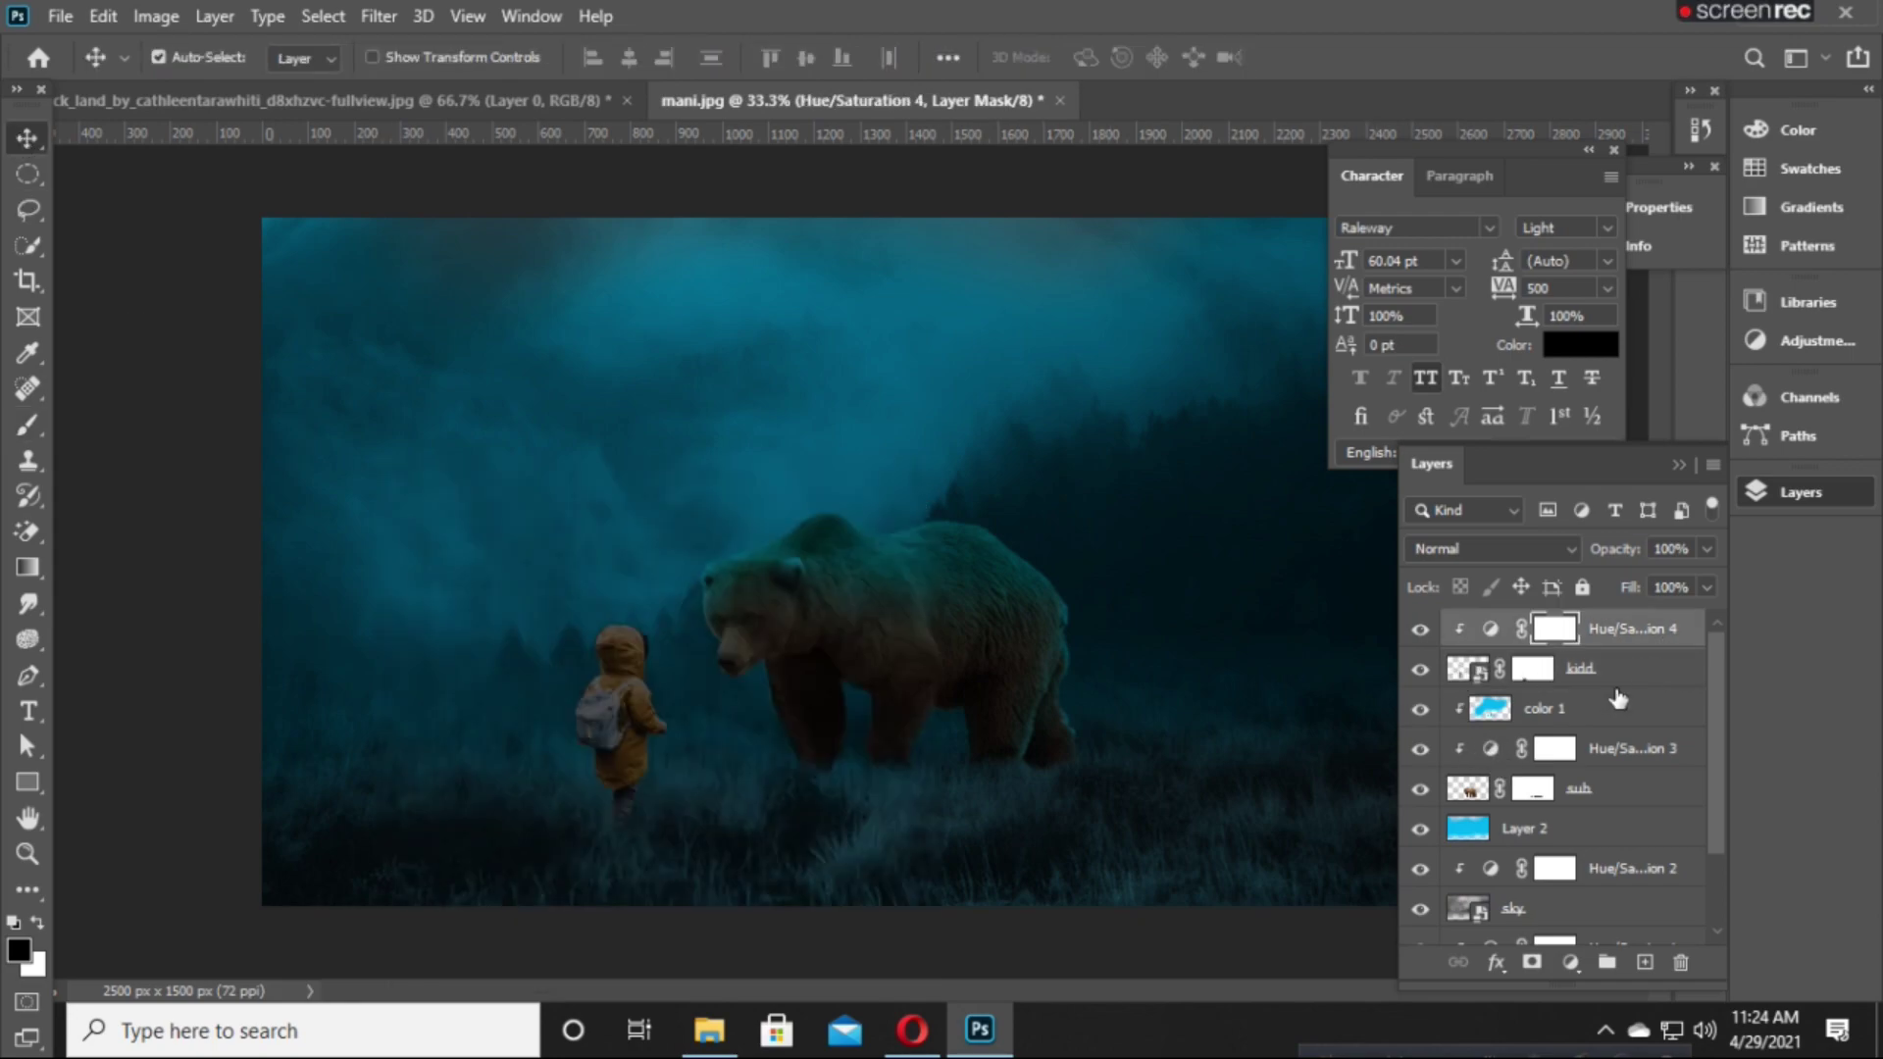
left_click(1644, 962)
right_click(1596, 628)
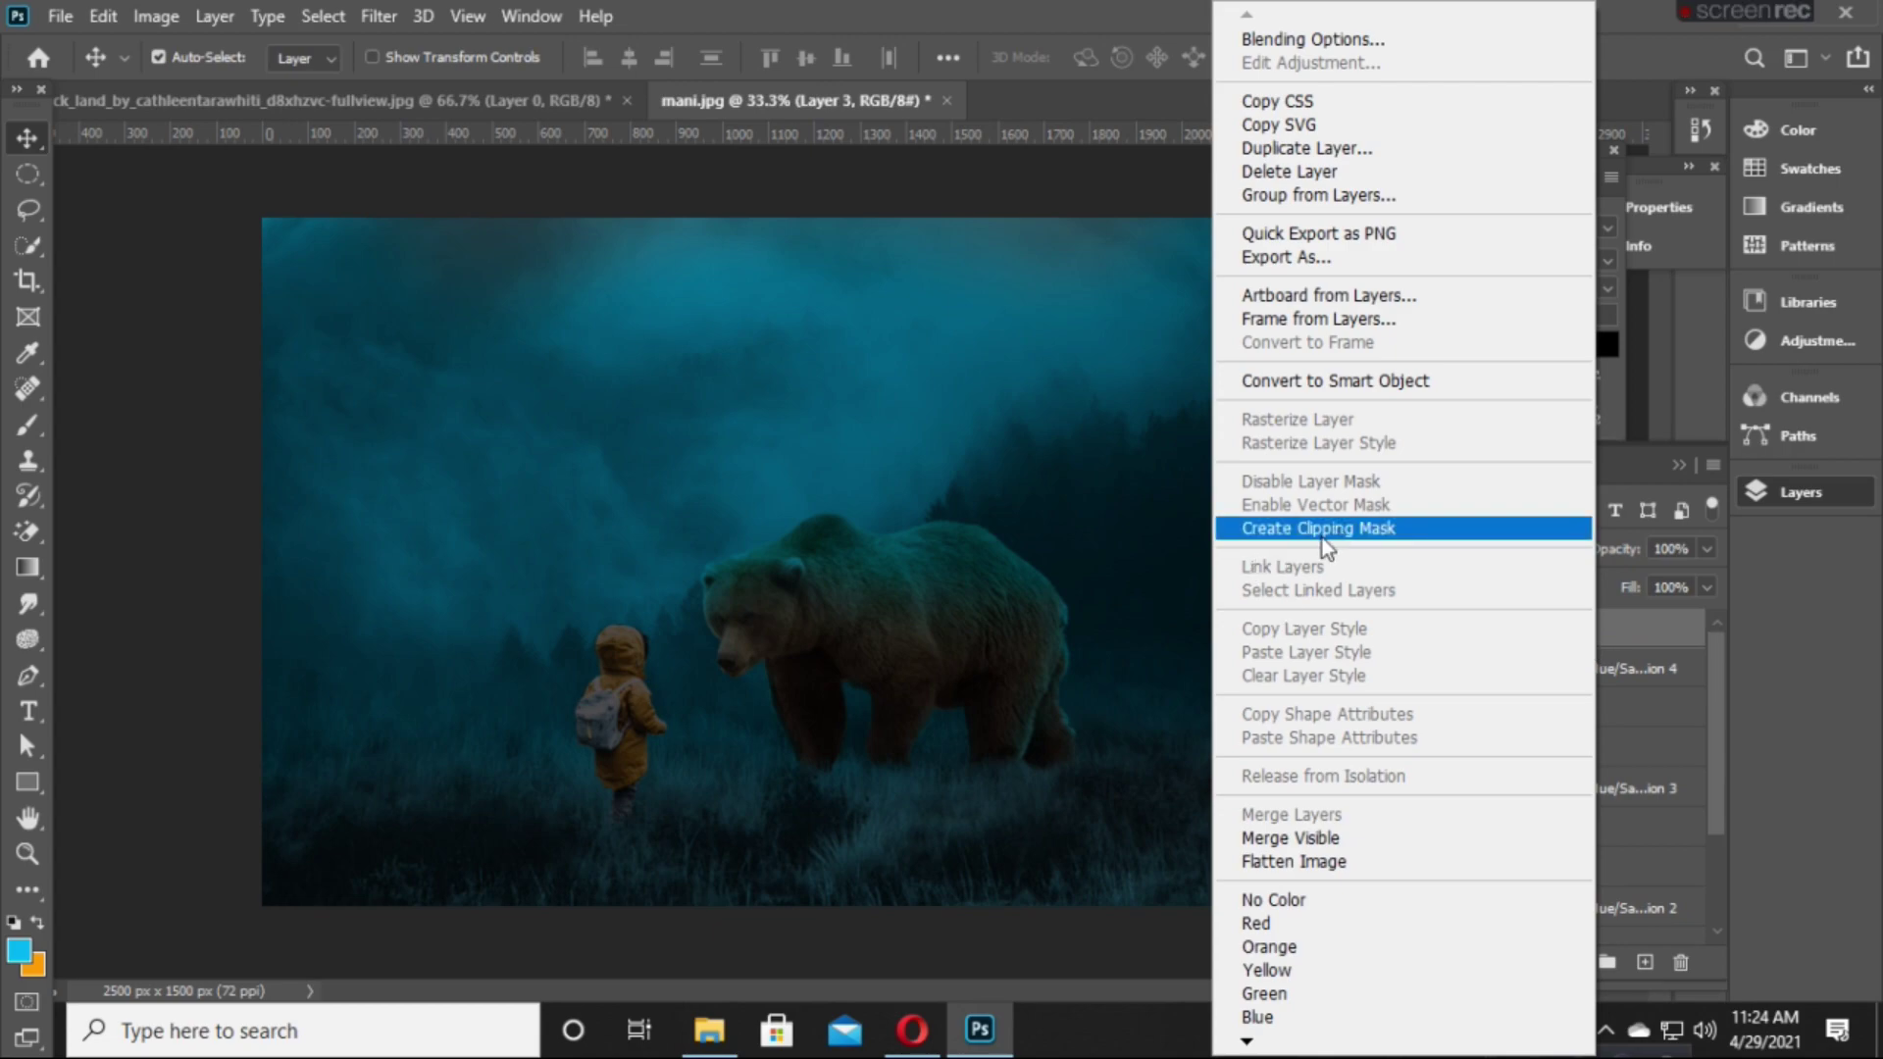
left_click(1322, 535)
Enlarge the soft brush and set Layer 3's blend mode to Overlay.
left_click(28, 427)
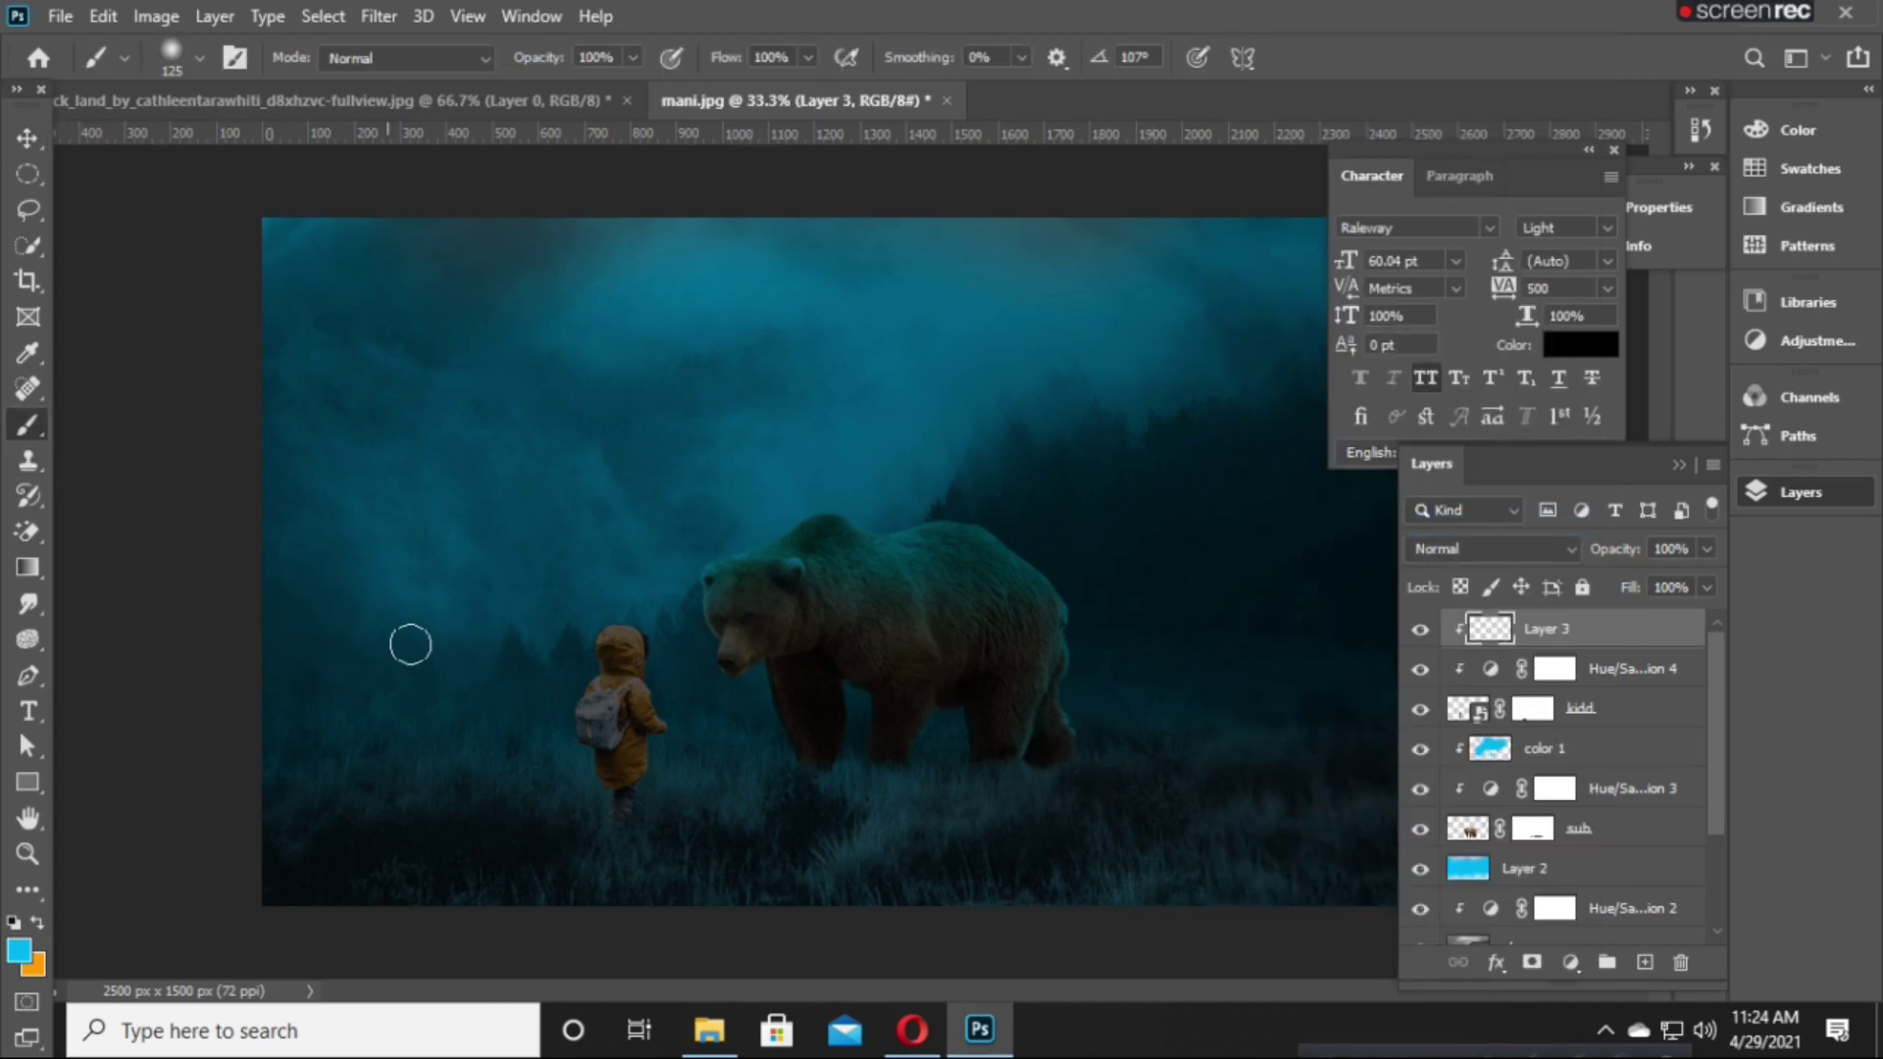
key("bracketright")
key("bracketright")
right_click(463, 524)
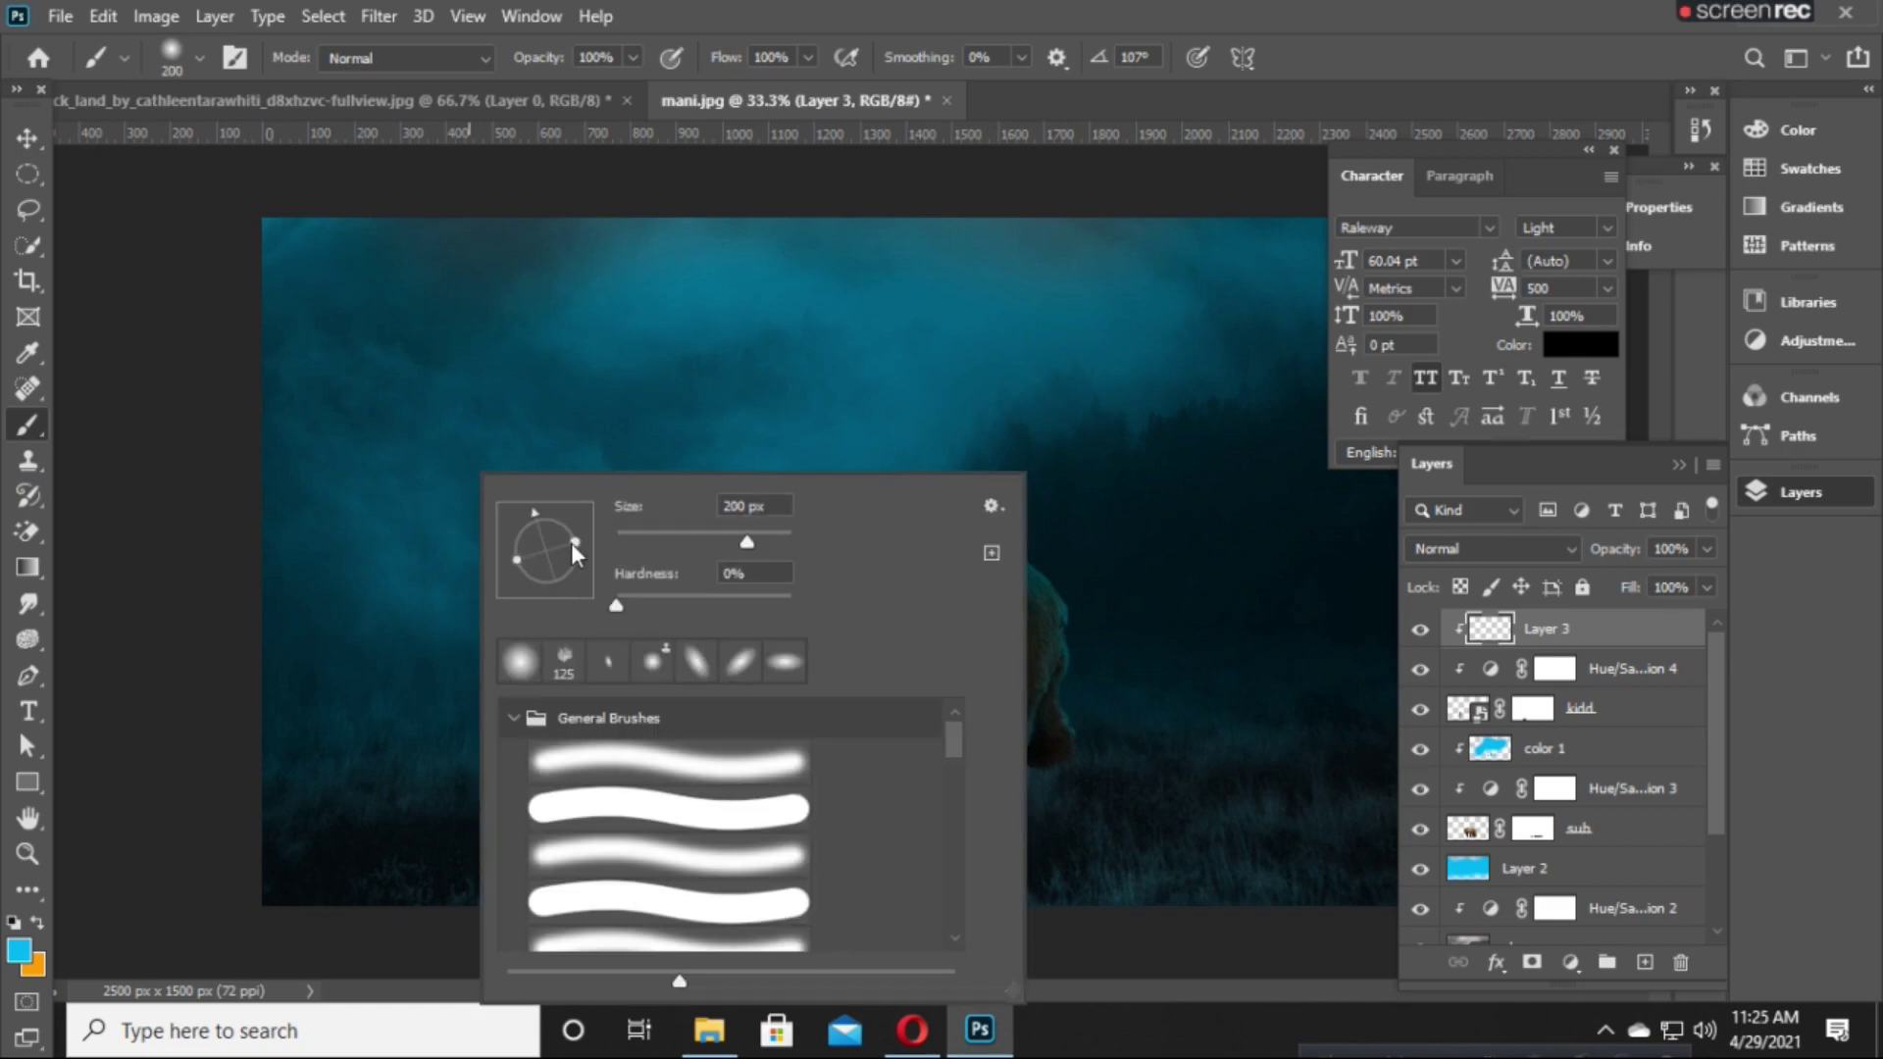
left_click(379, 508)
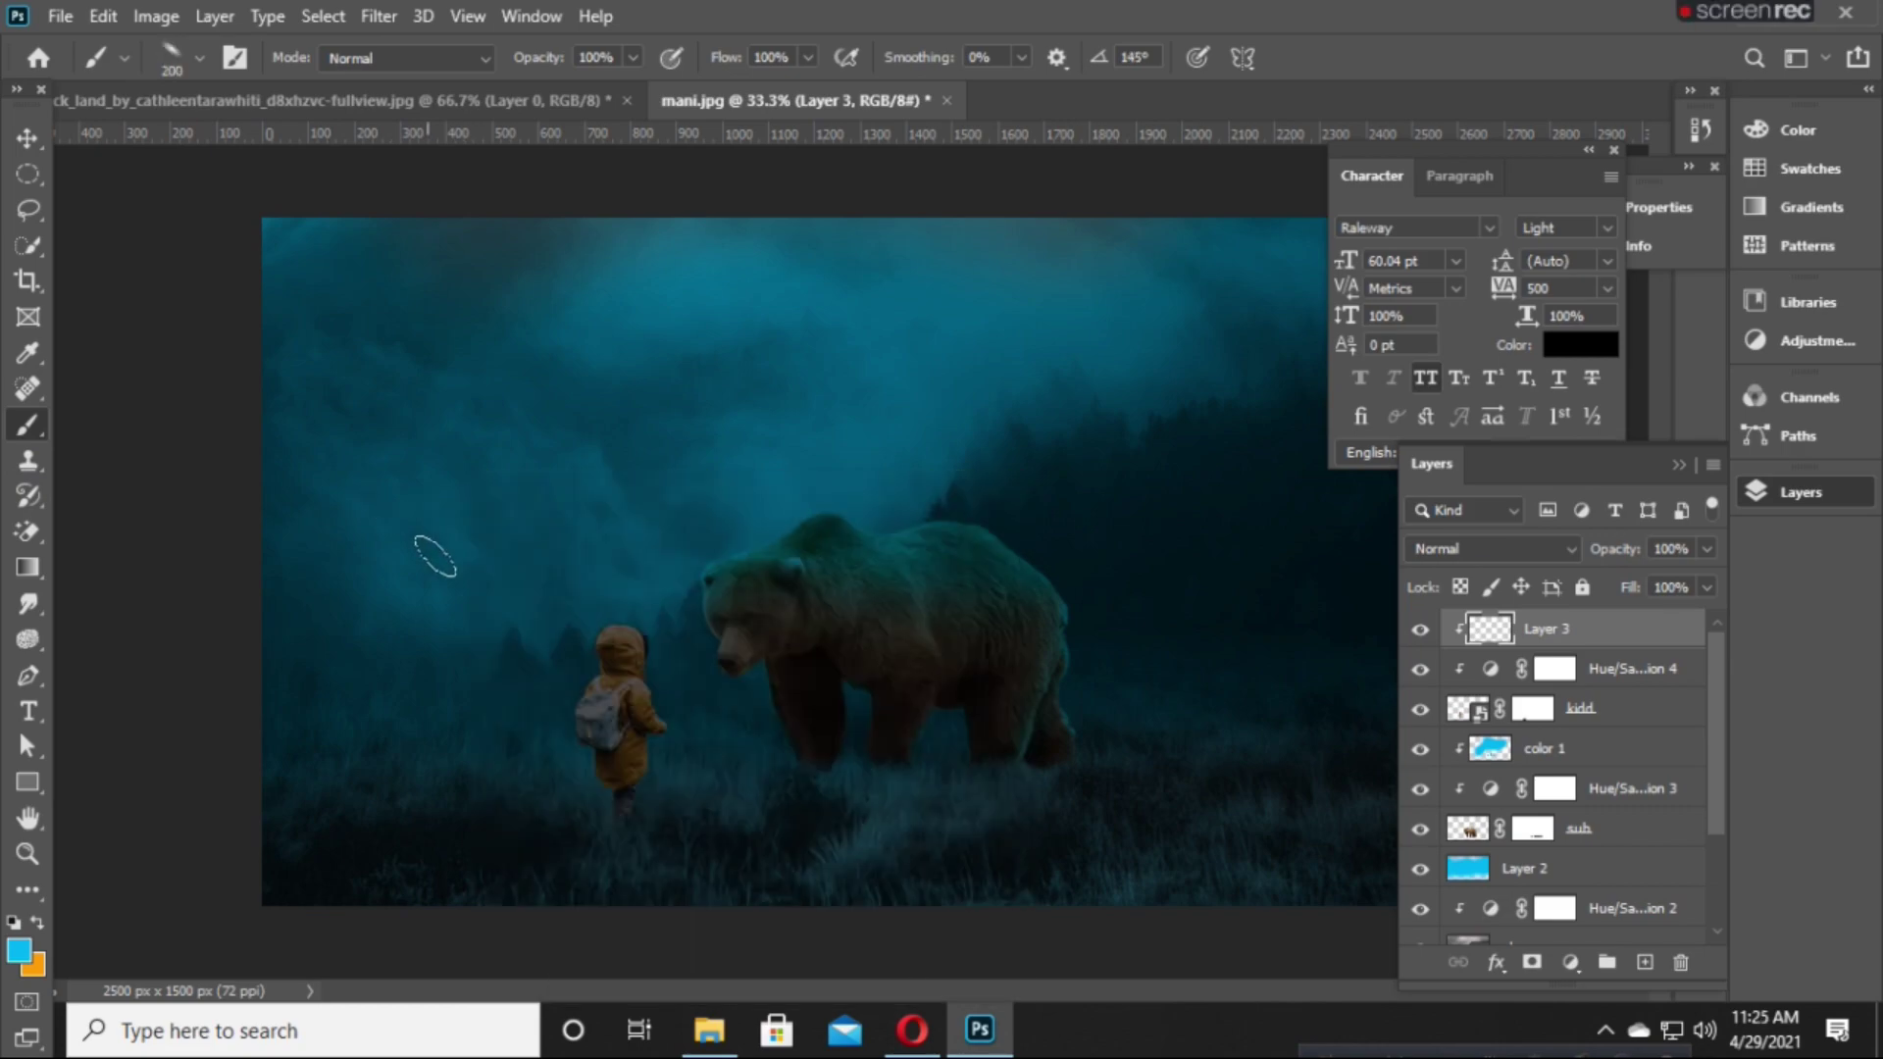
left_click(1440, 555)
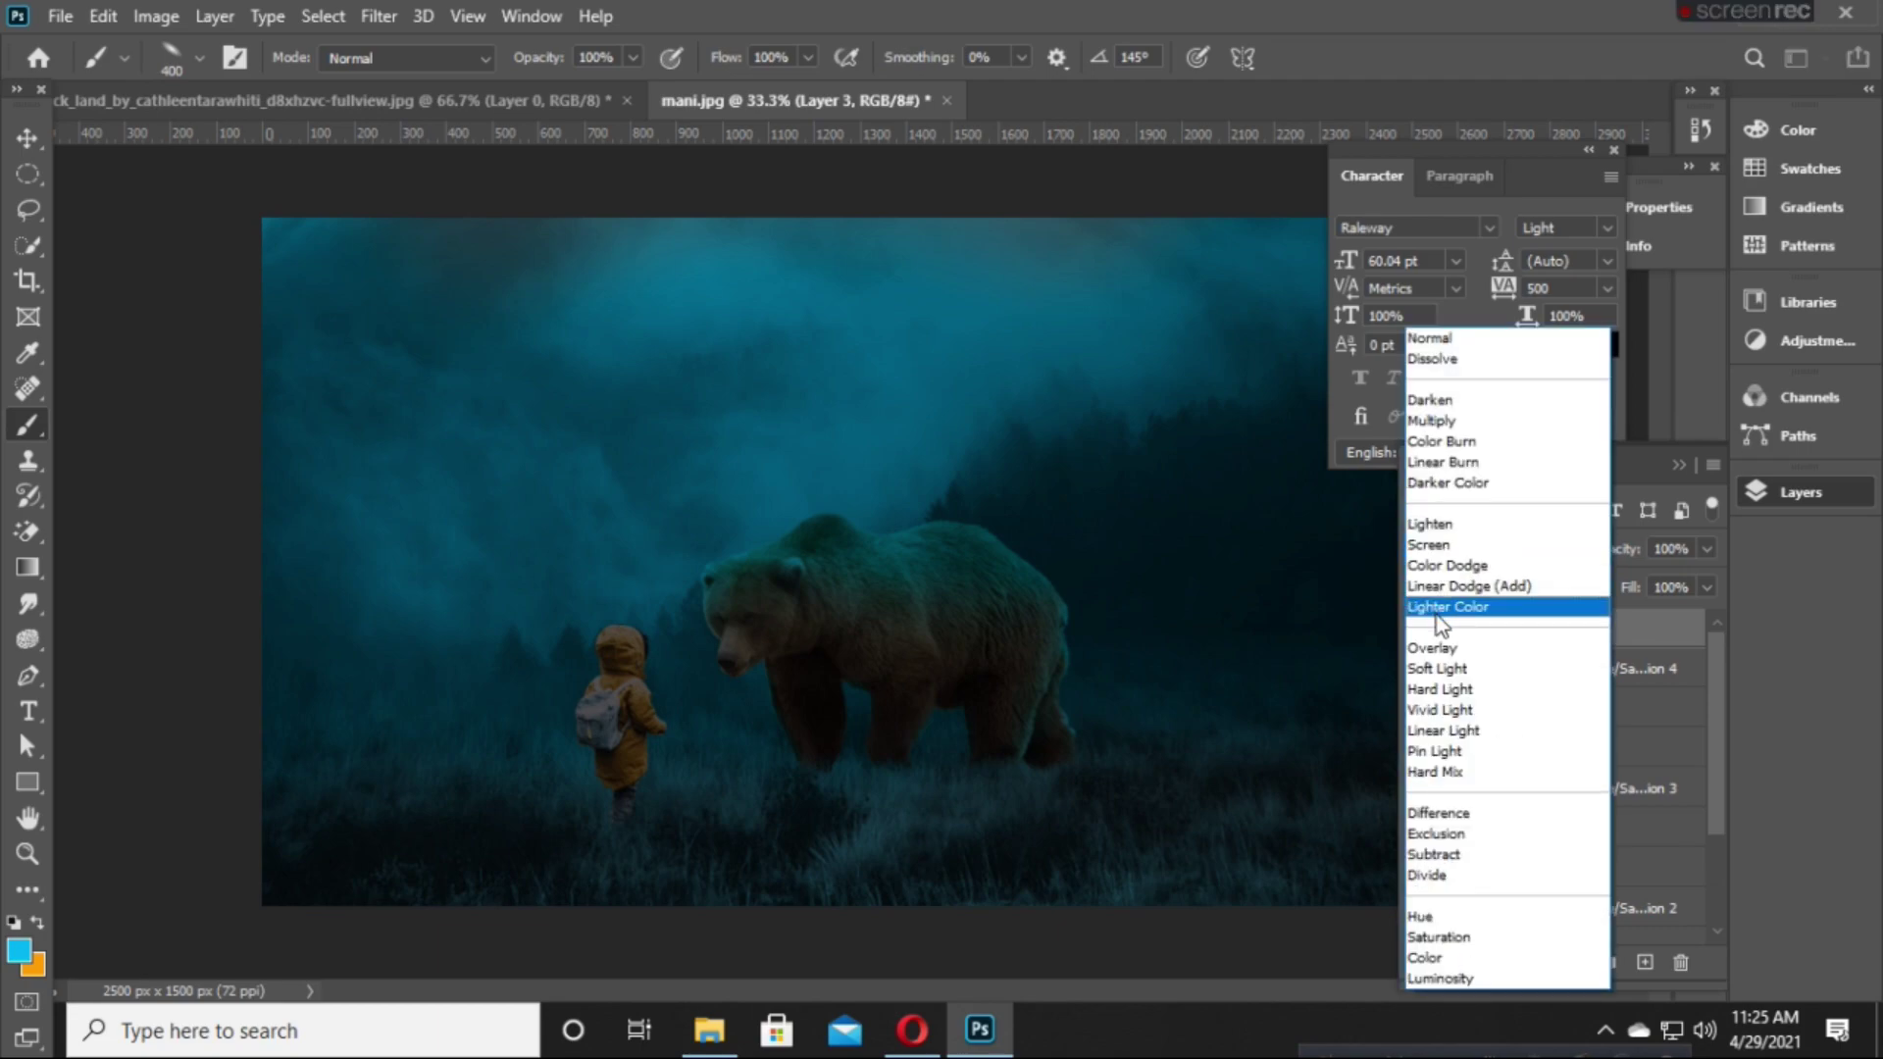
left_click(1434, 643)
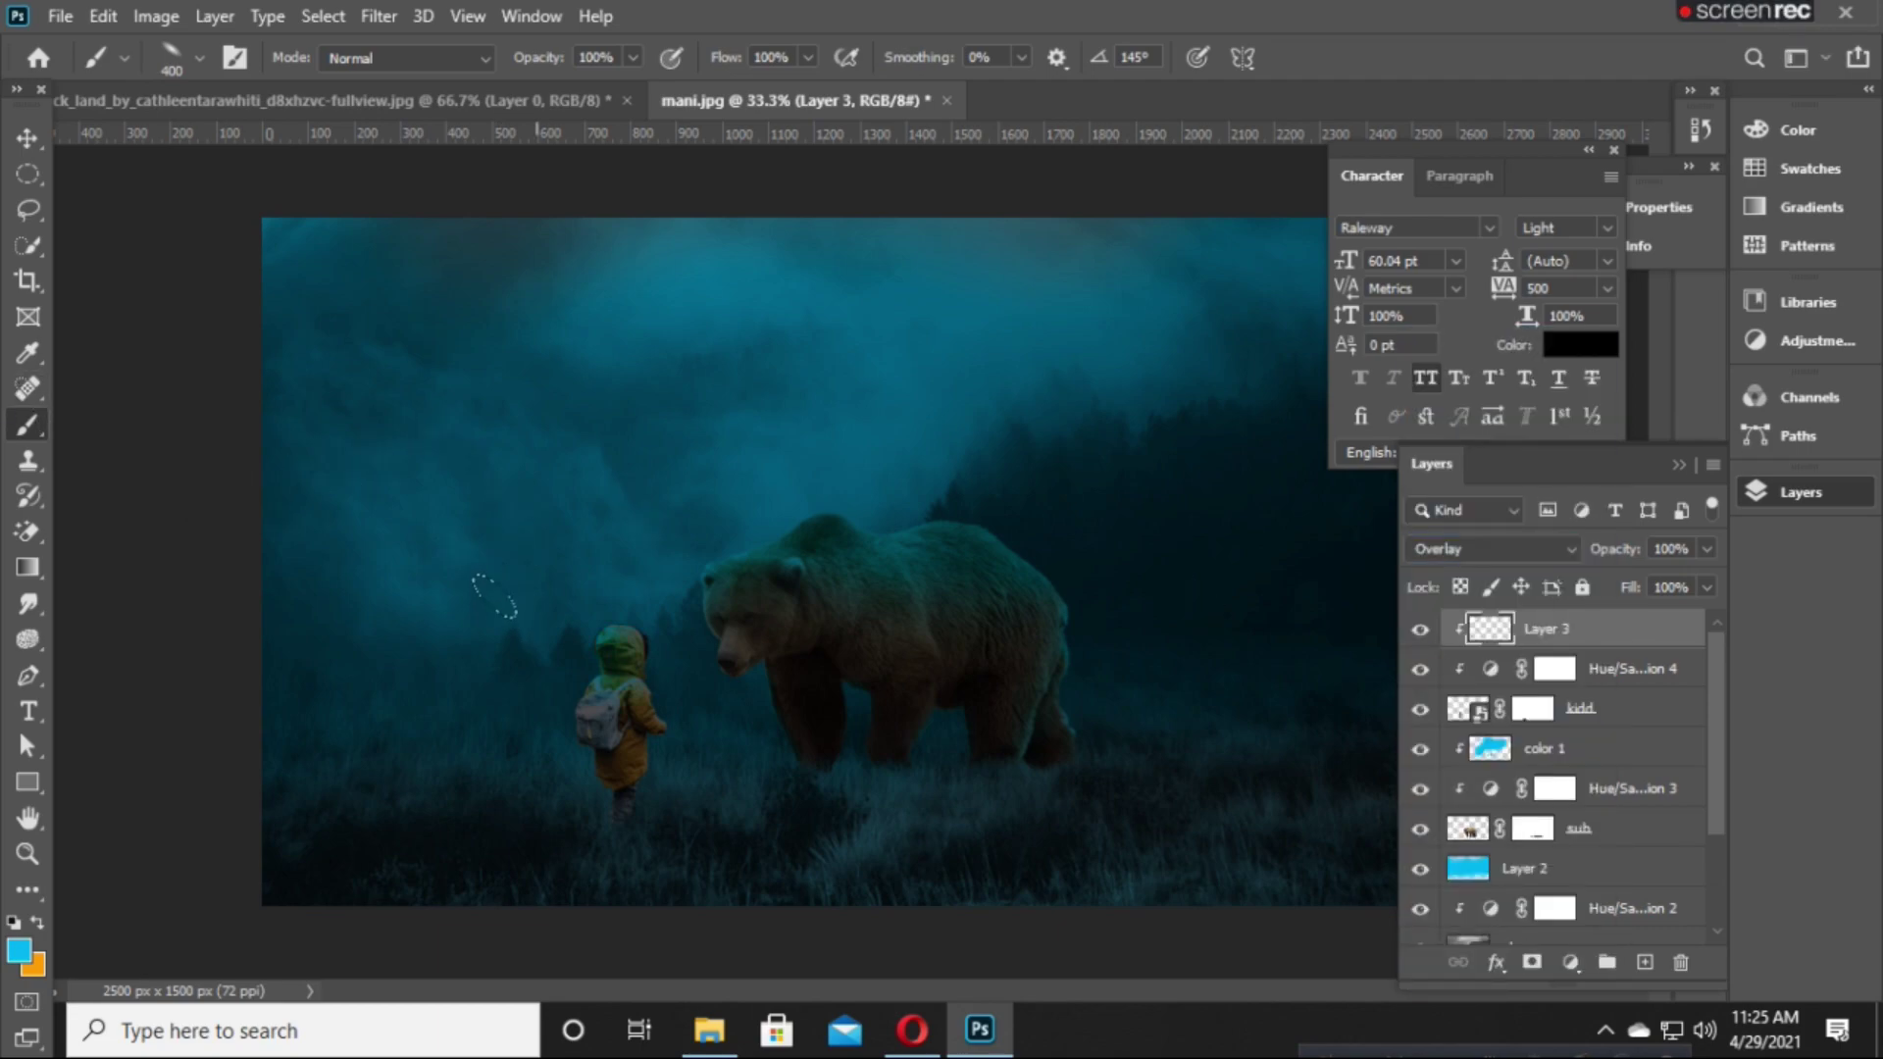
Lower Layer 3's opacity to 75% for a subtle cyan tint on the child.
scroll(490, 658, "up", 1)
scroll(491, 657, "up", 1)
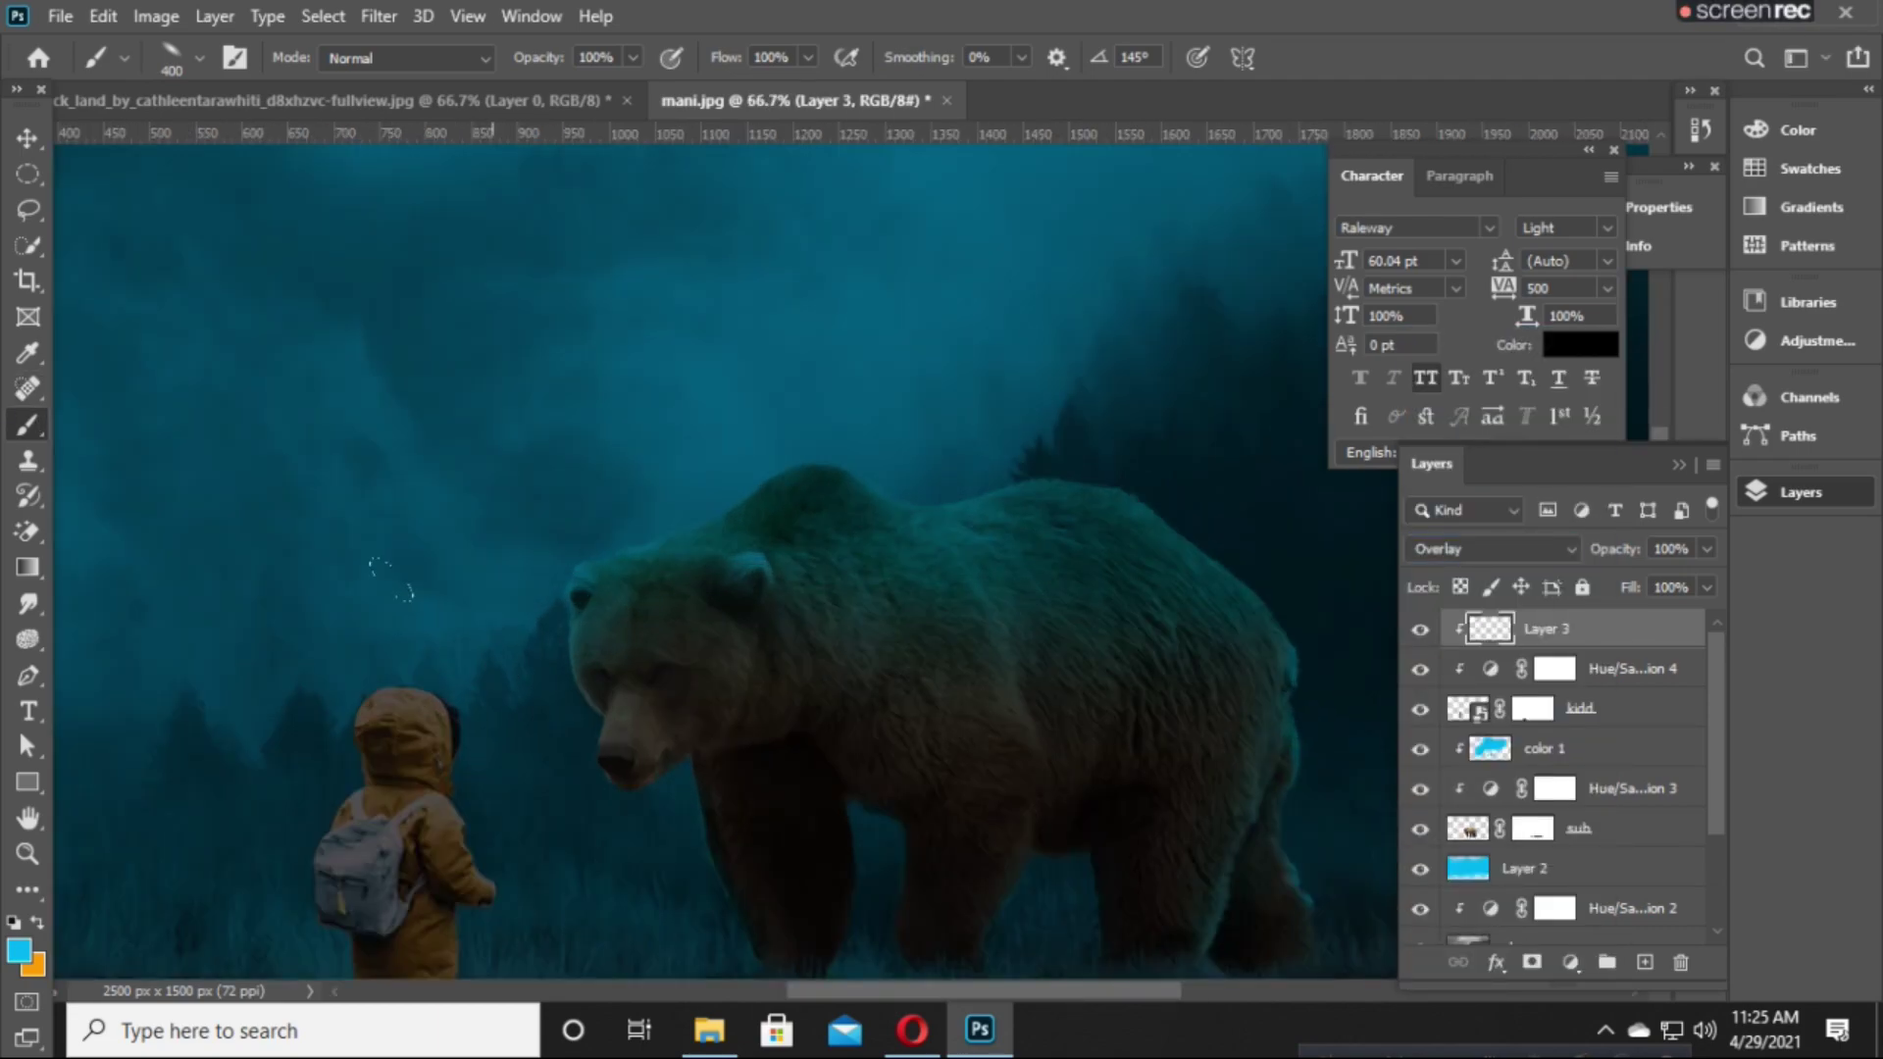
left_click_drag(491, 574, 853, 478)
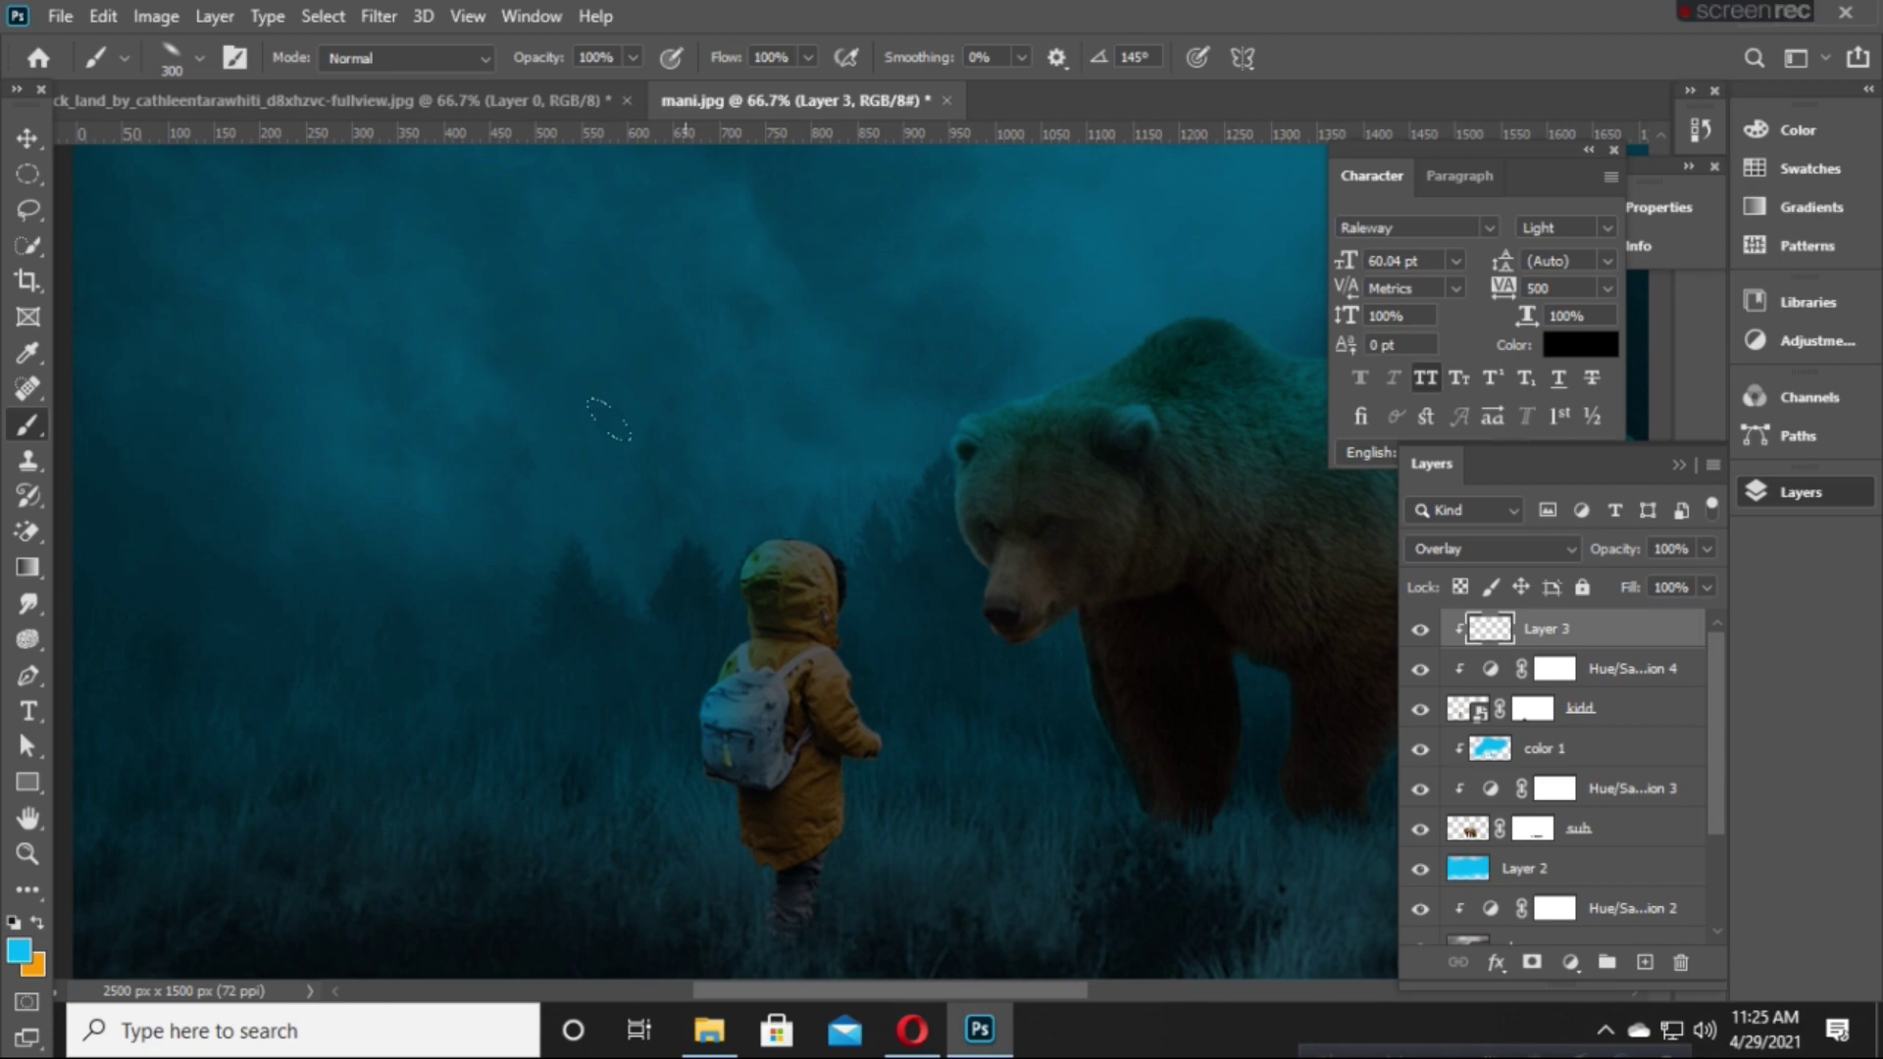
scroll(572, 437, "down", 3)
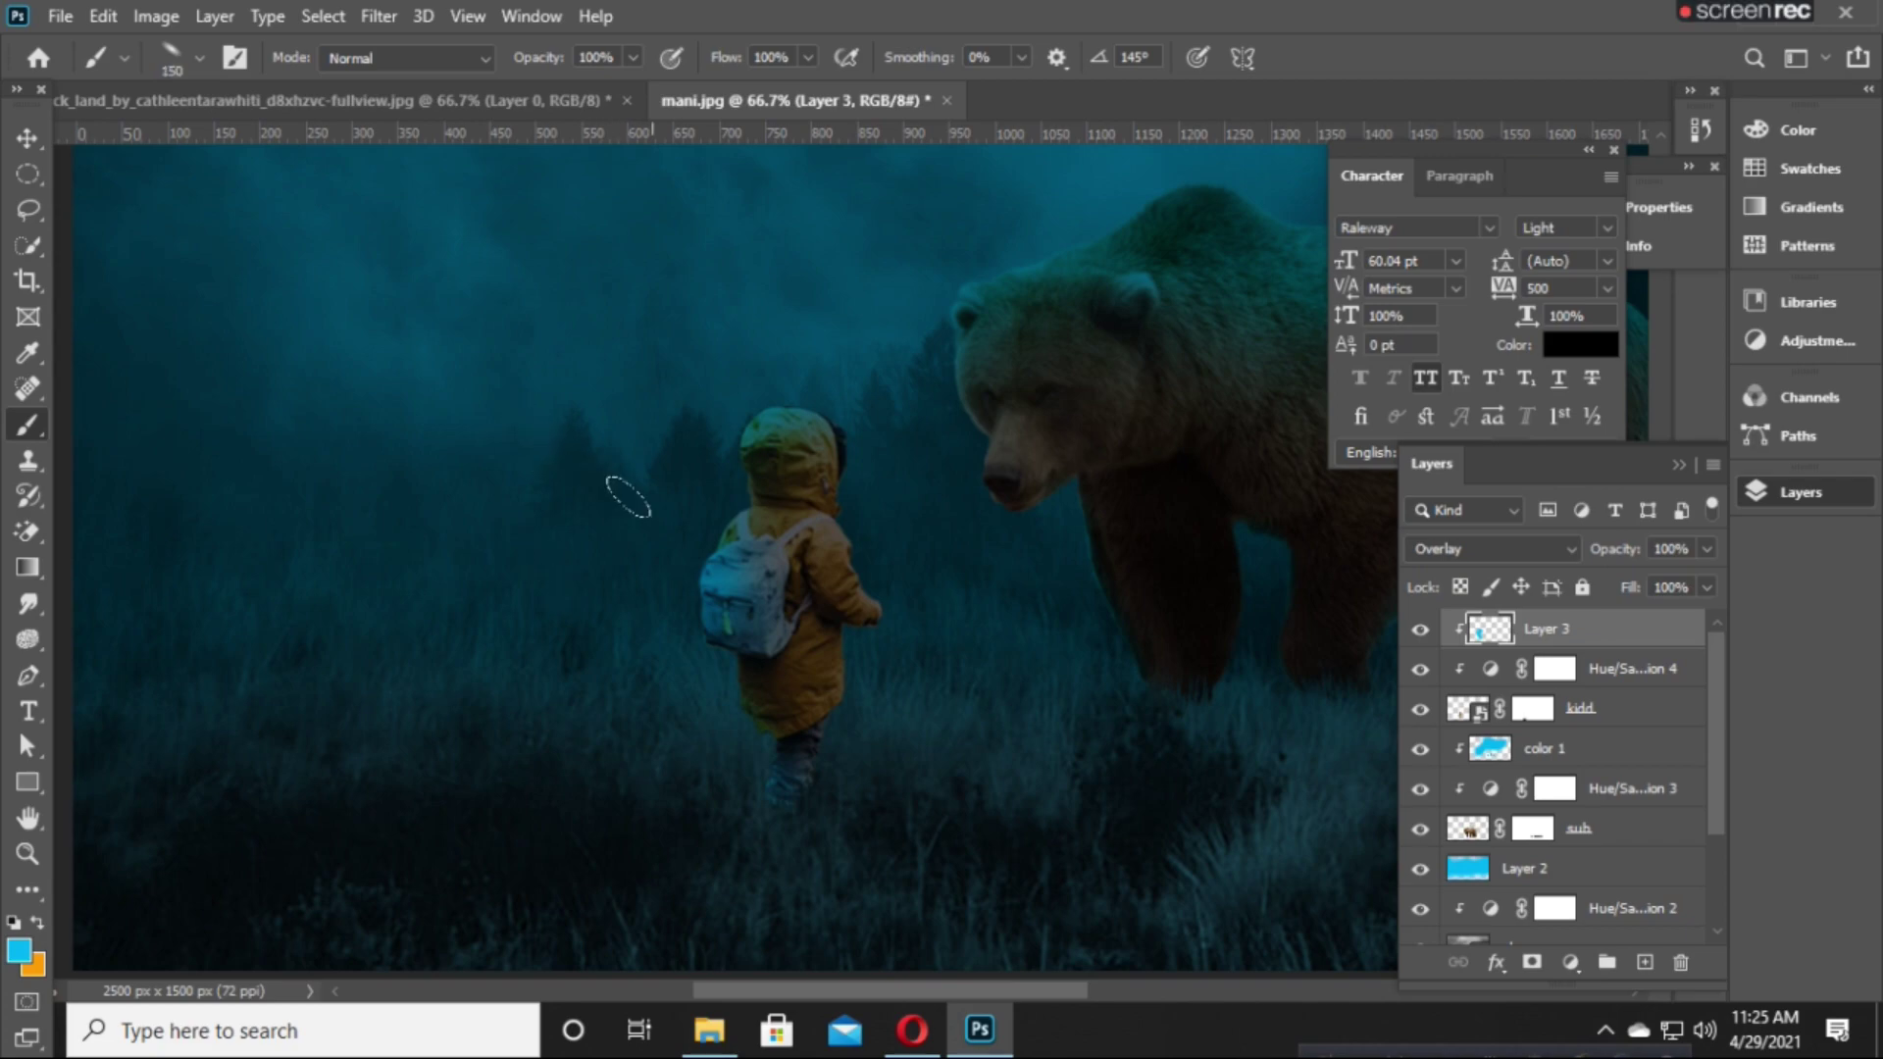
scroll(620, 589, "down", 3)
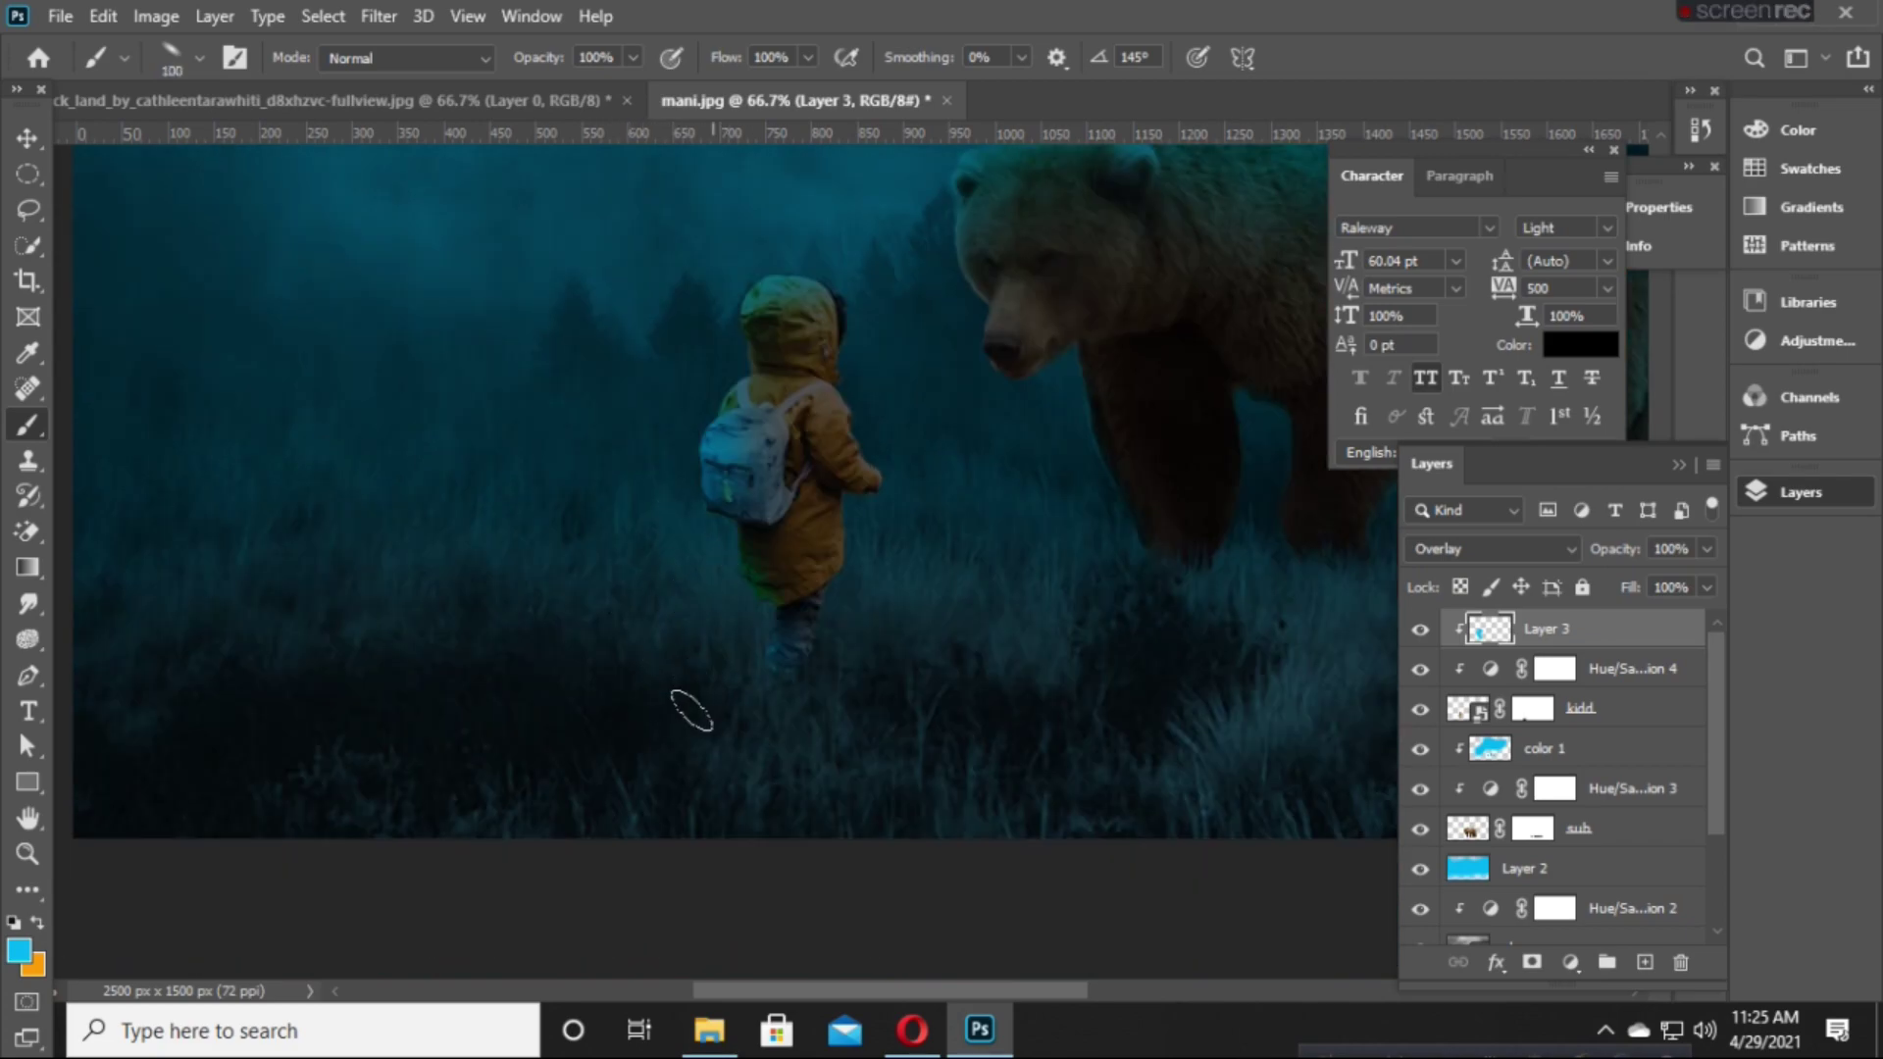
scroll(751, 707, "up", 3)
left_click_drag(1702, 555, 1632, 563)
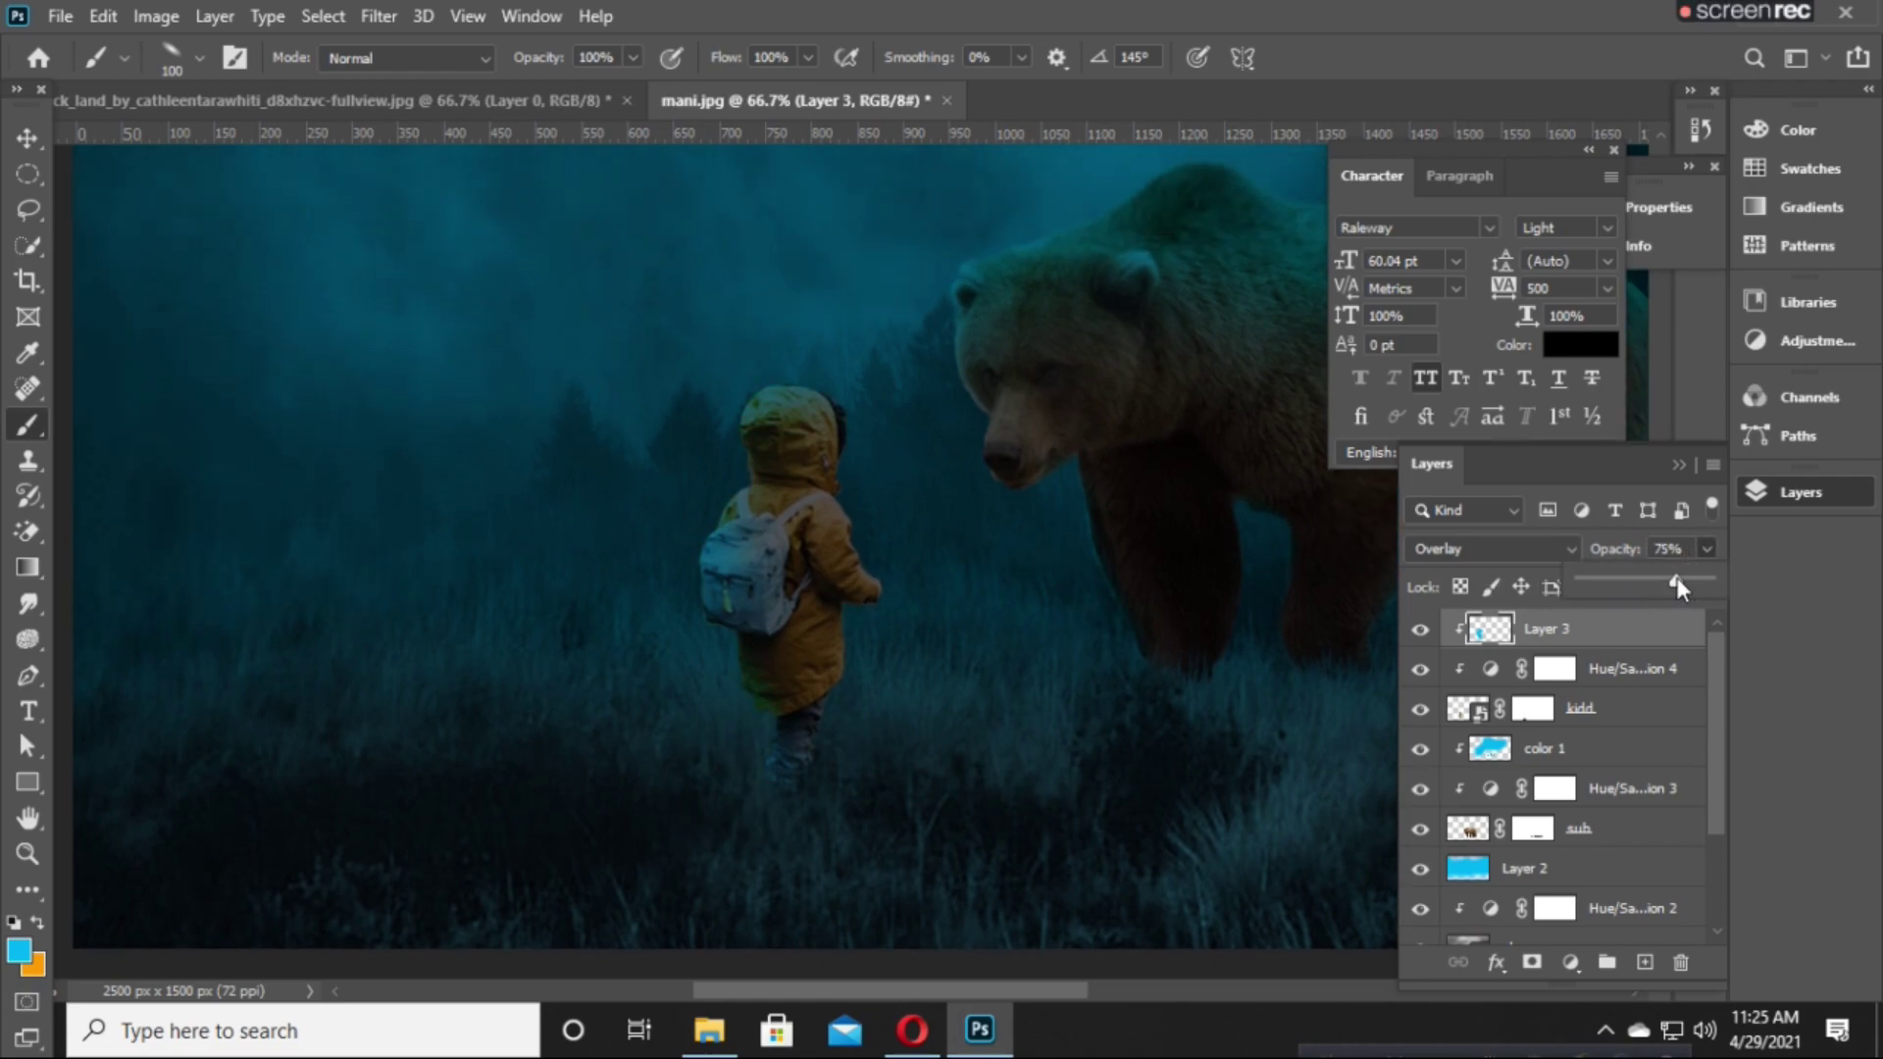
left_click(692, 721)
key("ctrl+minus")
key("ctrl+minus")
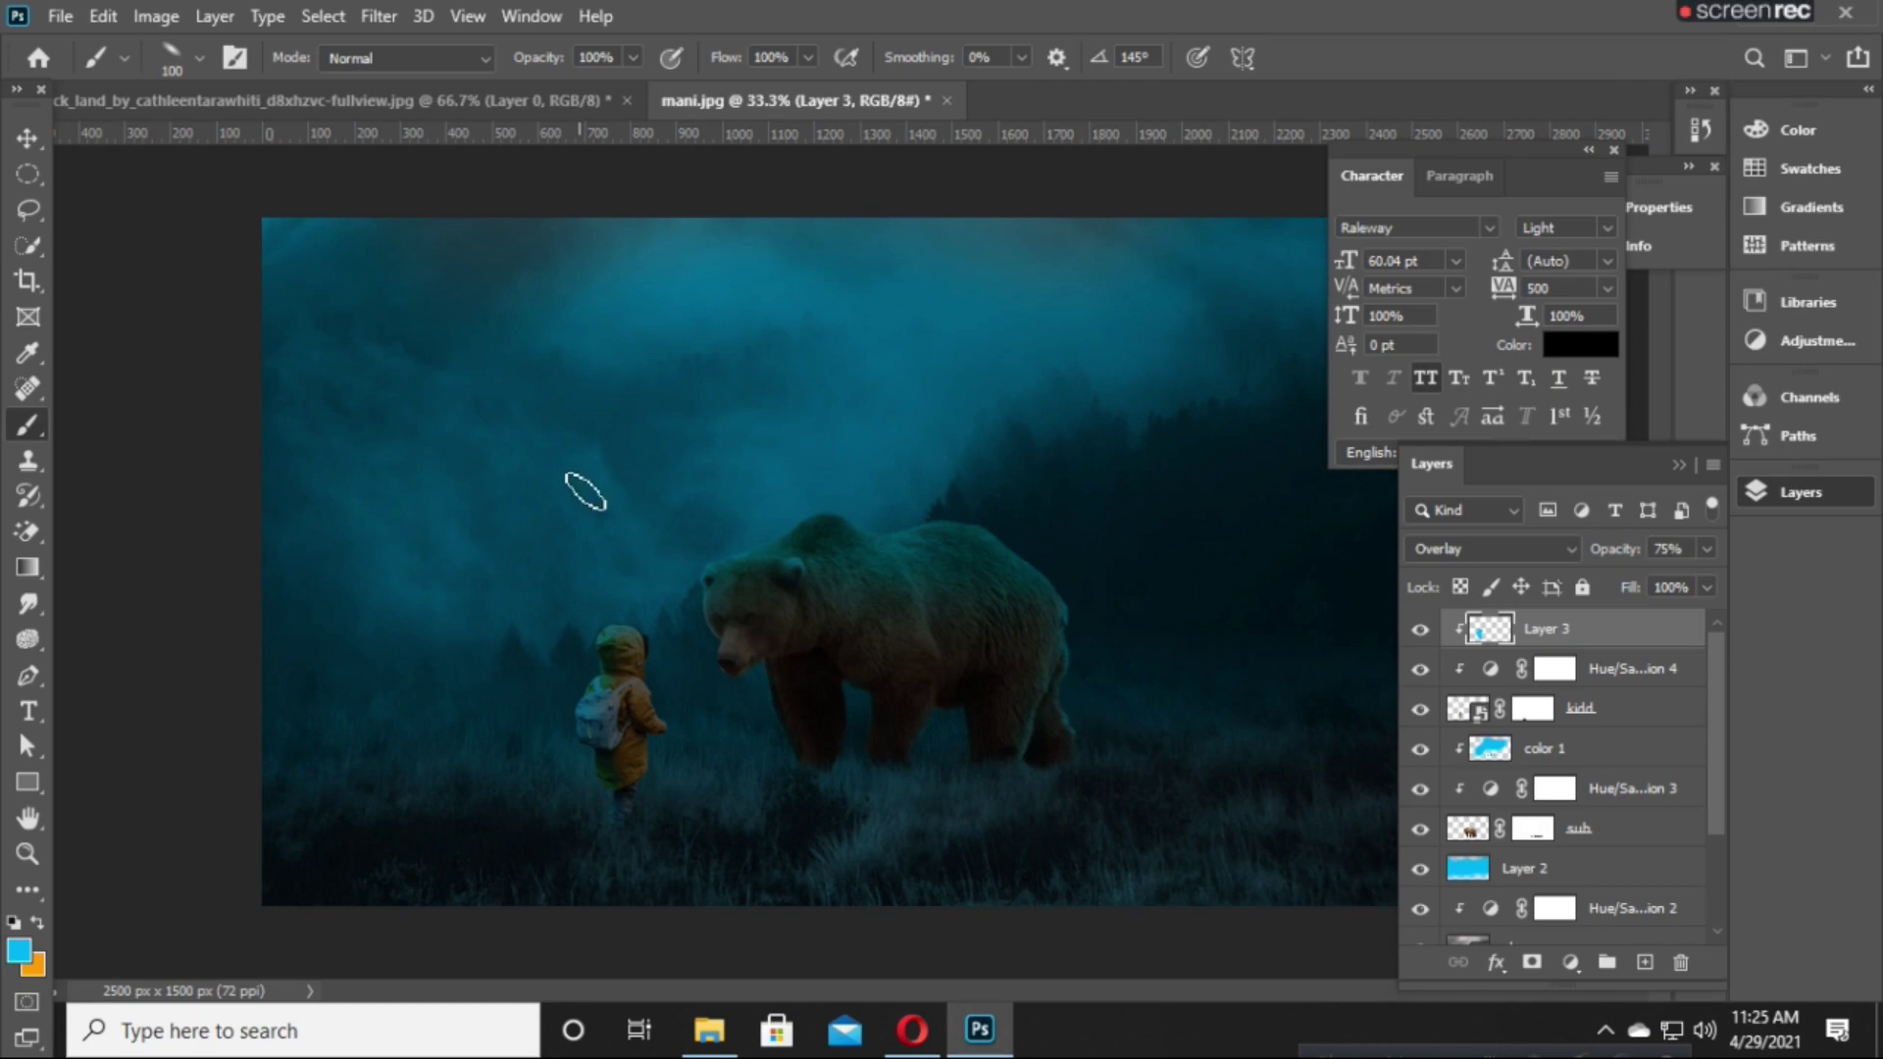
left_click(29, 136)
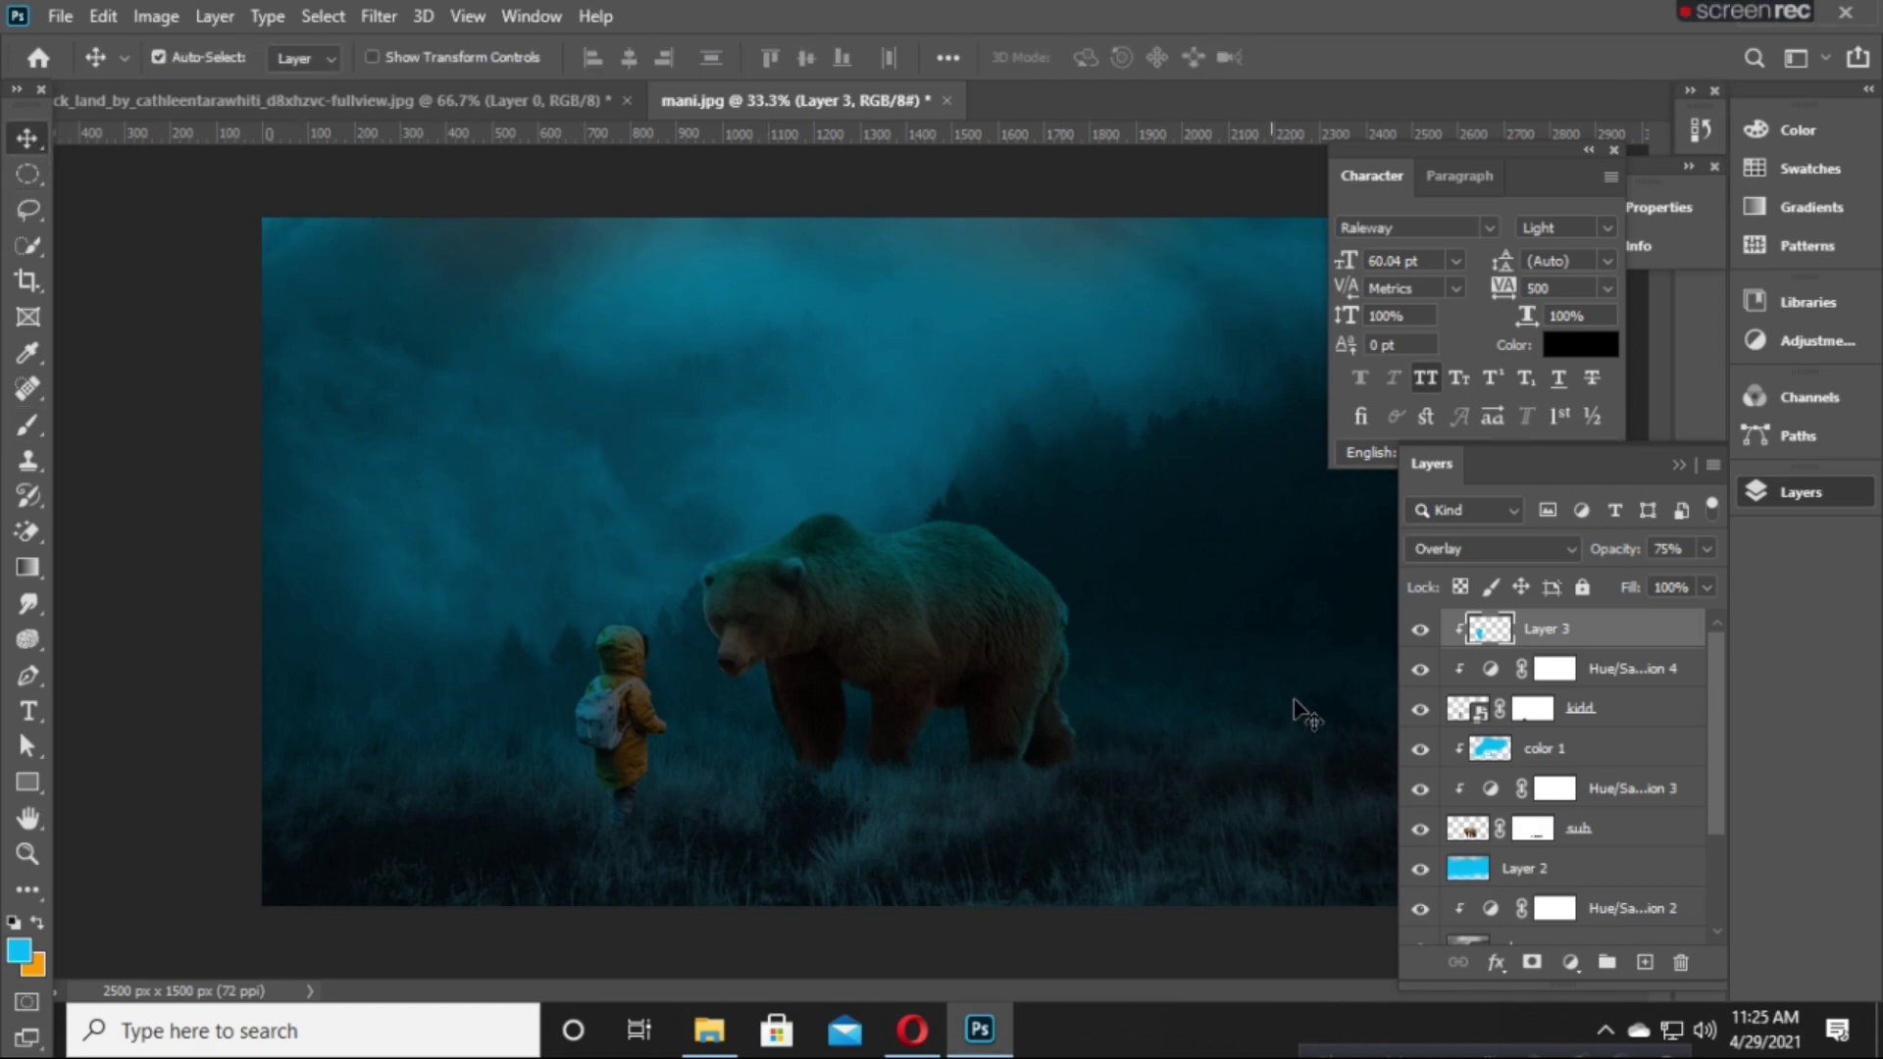
Place the maxresdefault fire image, scaled down, over the child's hand.
left_click(709, 1030)
left_click(773, 604)
left_click_drag(1054, 351, 705, 711)
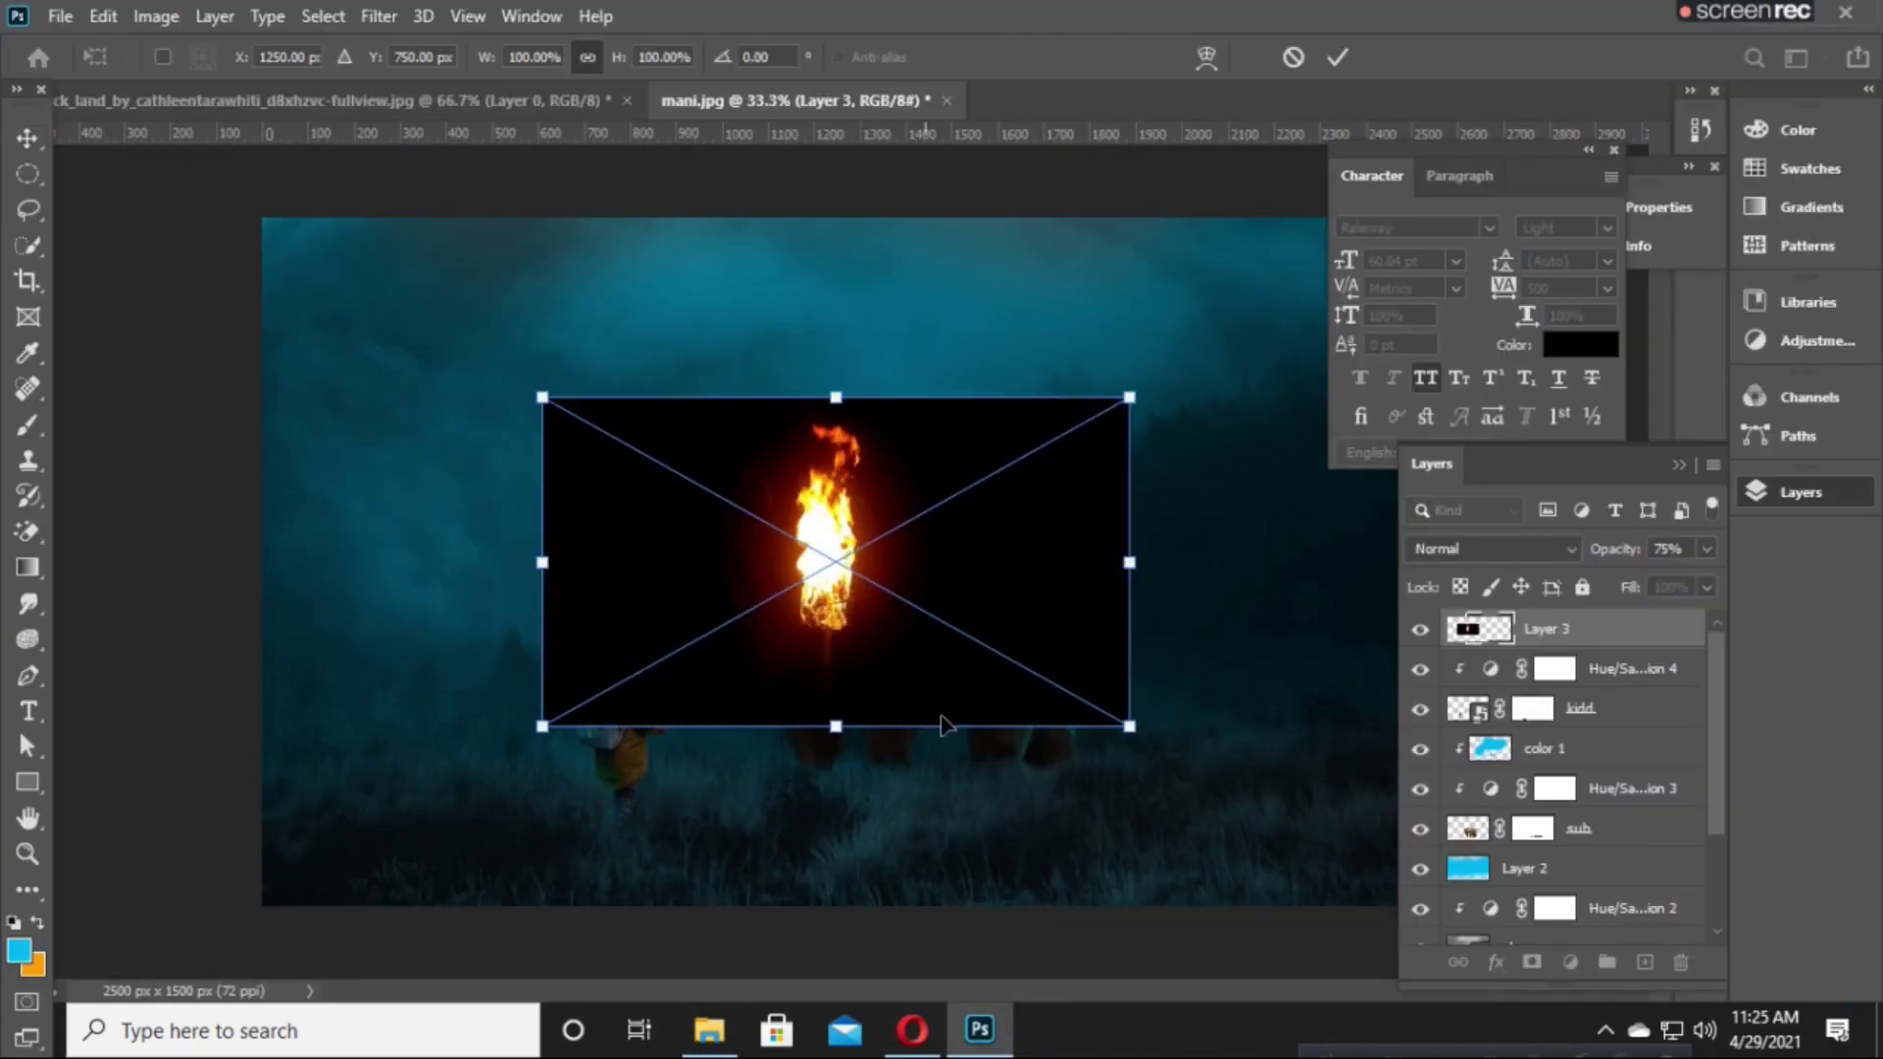
mouse_move(1131, 725)
left_mouse_down()
mouse_move(924, 596)
mouse_move(903, 660)
left_mouse_up()
left_click_drag(775, 588, 700, 677)
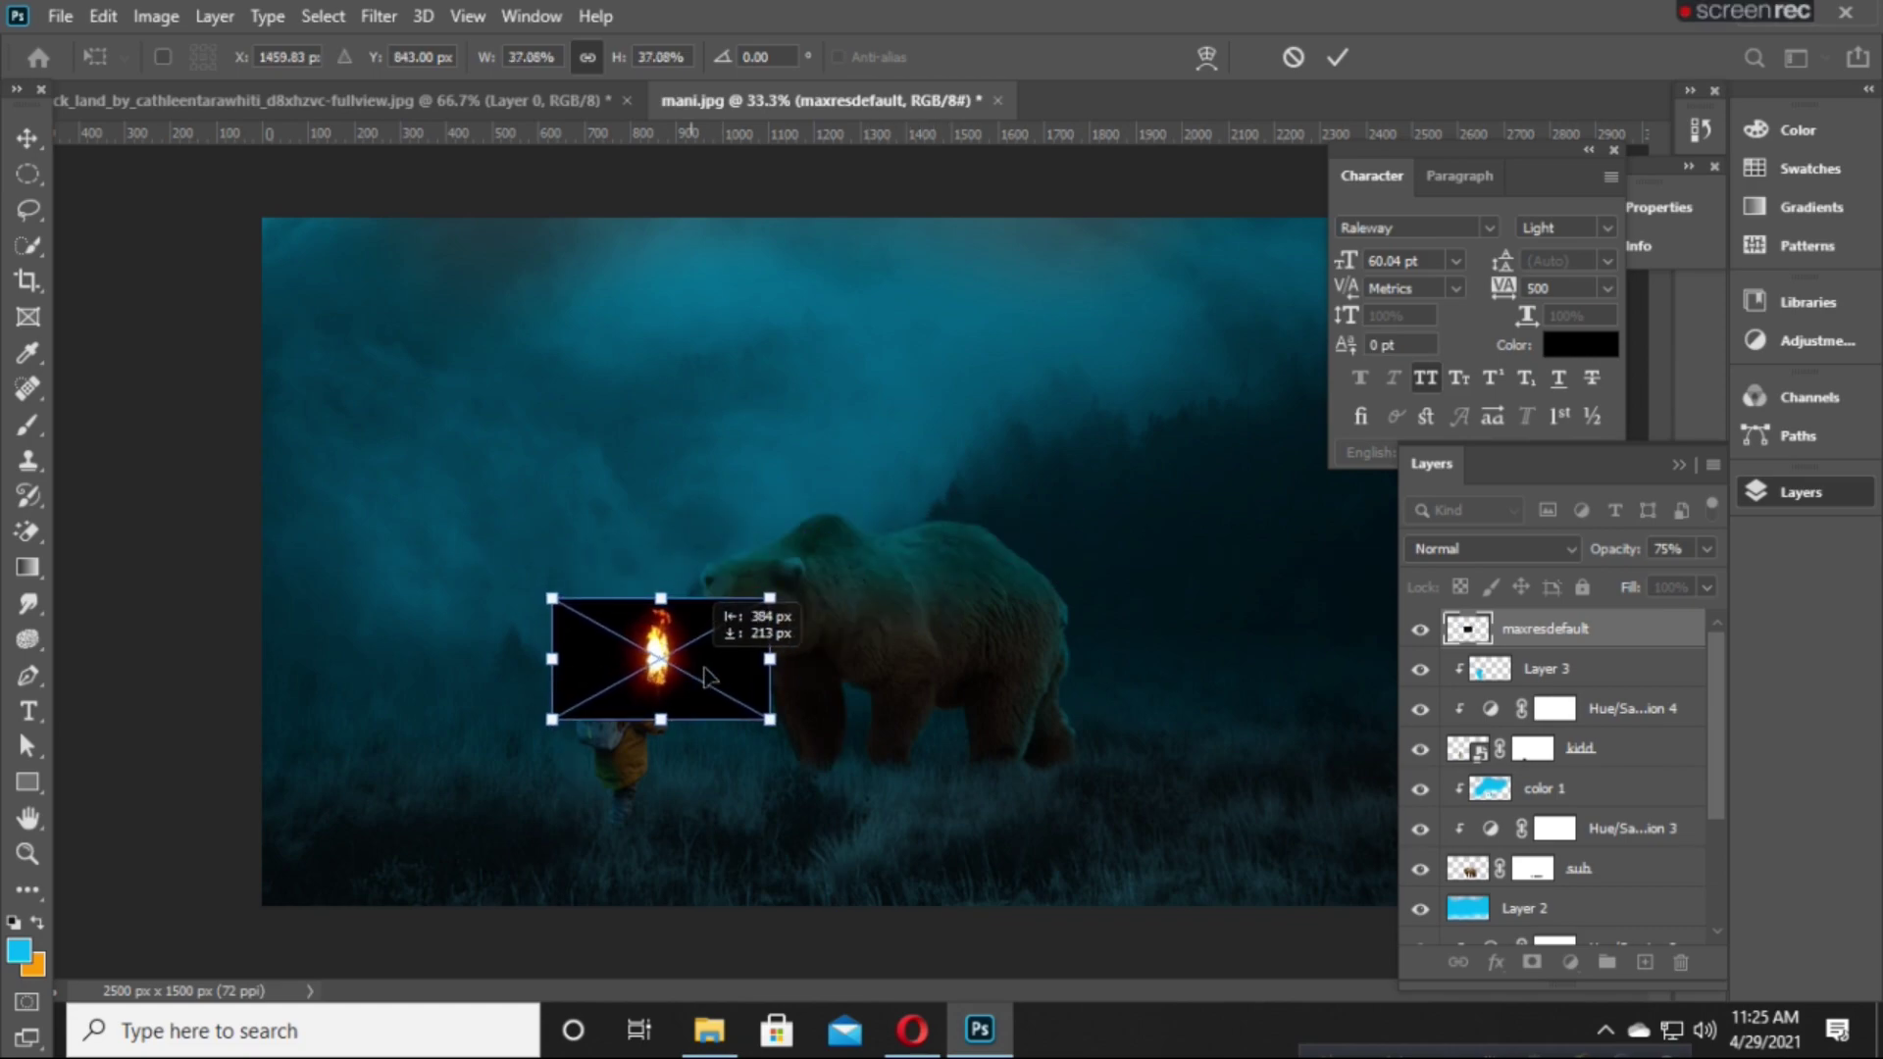
key("Return")
Blend the fire as Linear Dodge (Add) and nudge the flame into the child's hand.
left_click(1446, 548)
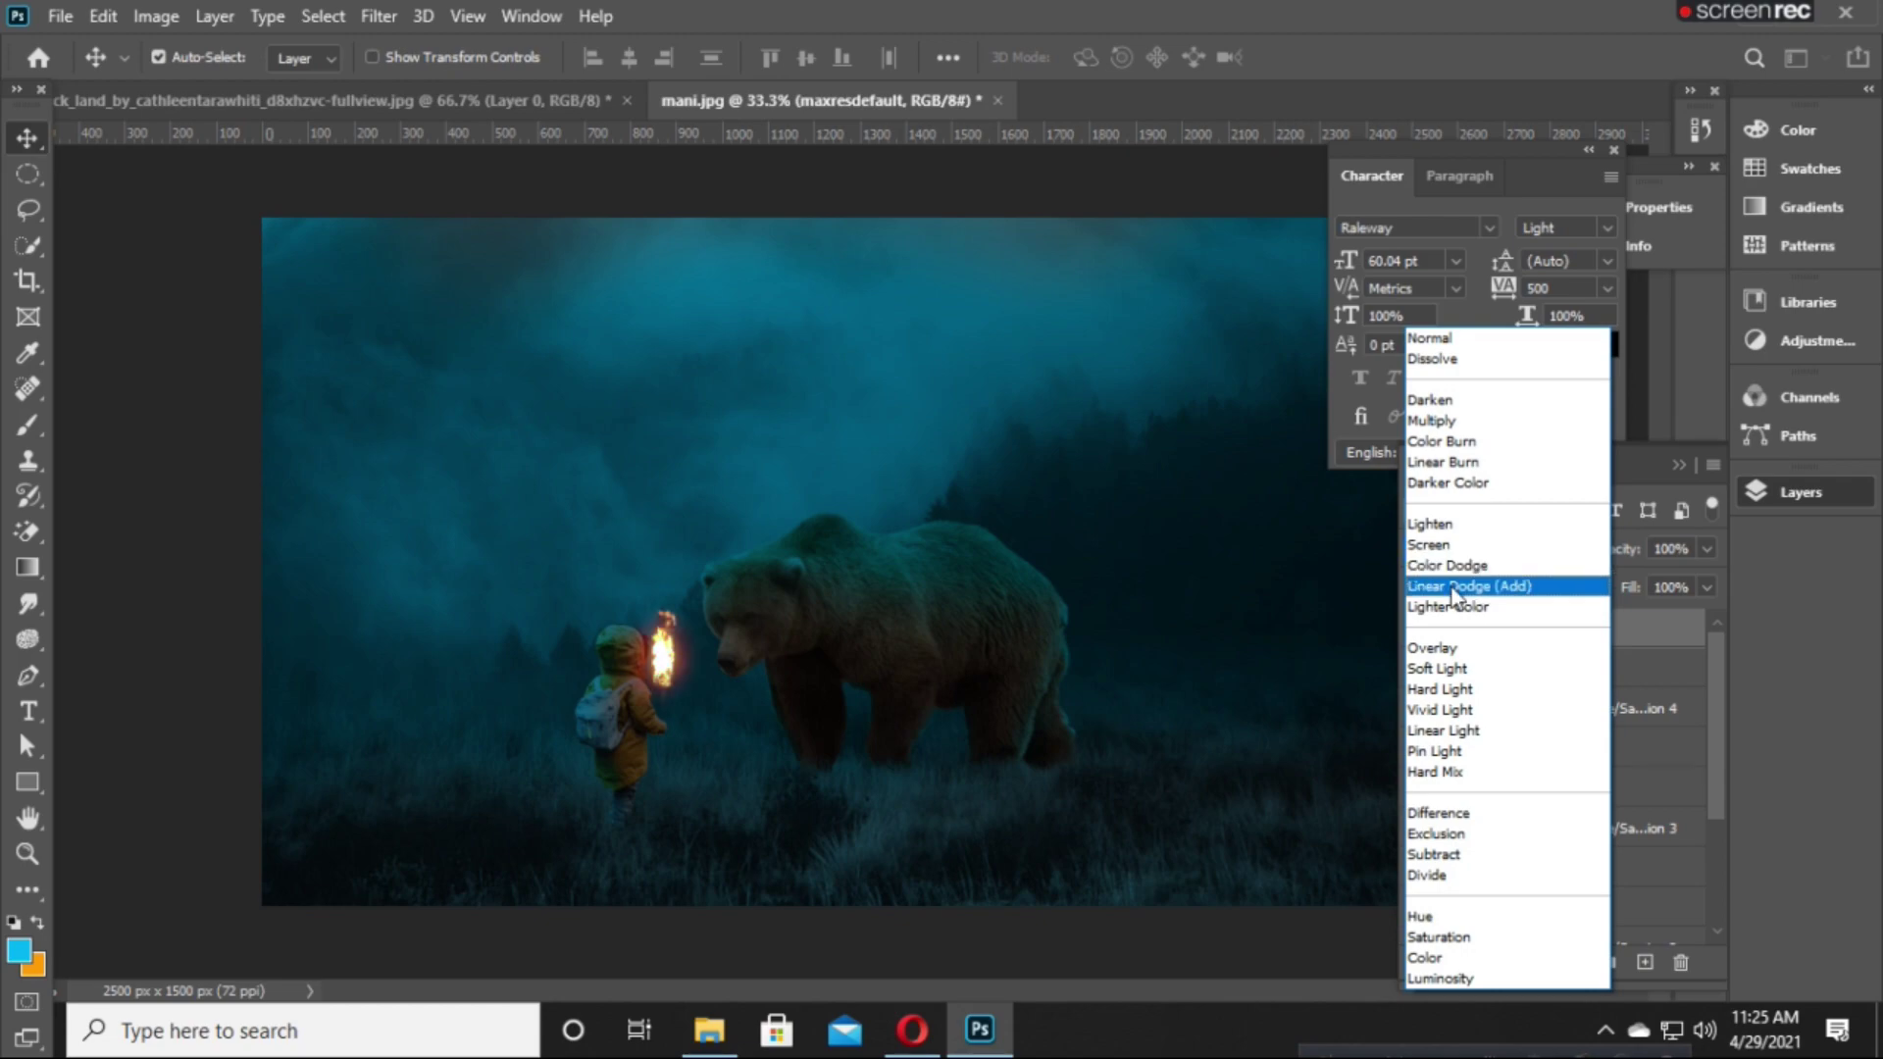
left_click(1451, 586)
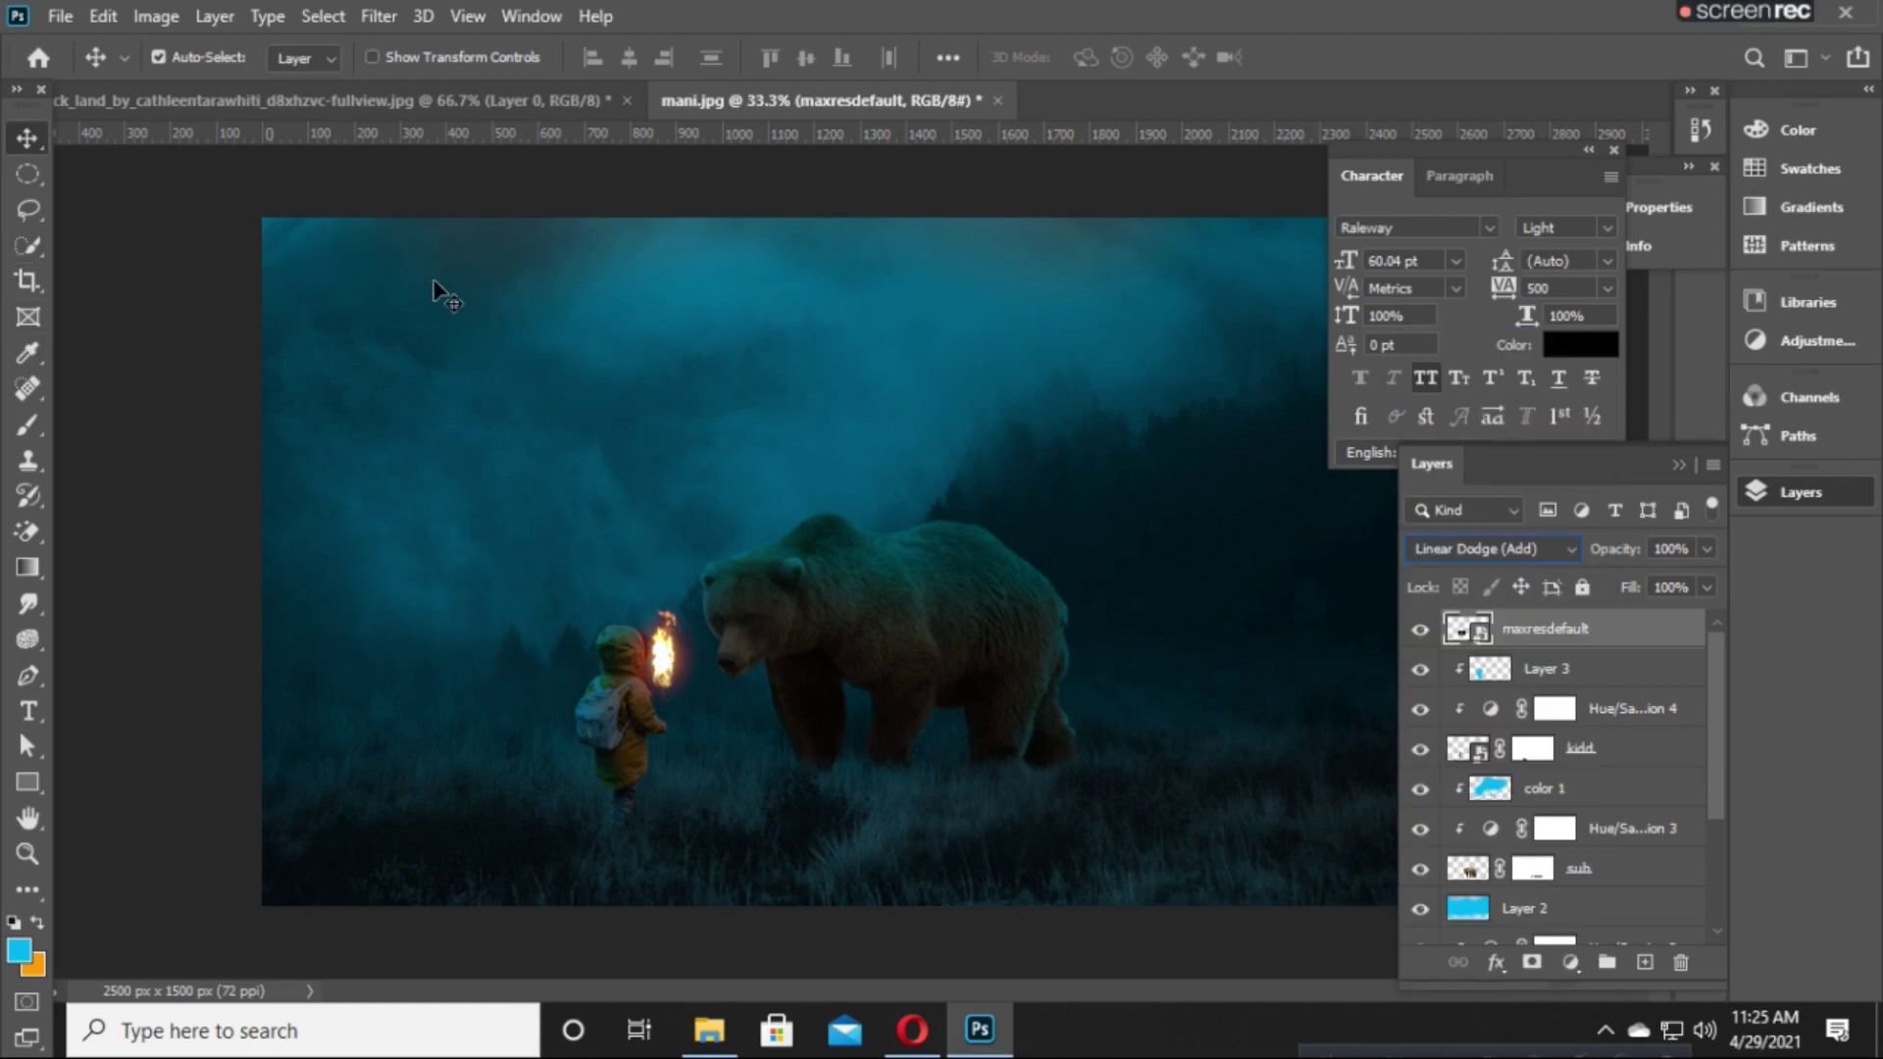
key("ctrl+plus")
key("ctrl+plus")
mouse_move(464, 311)
left_mouse_down()
mouse_move(748, 294)
mouse_move(775, 537)
left_mouse_up()
left_click_drag(753, 645, 764, 643)
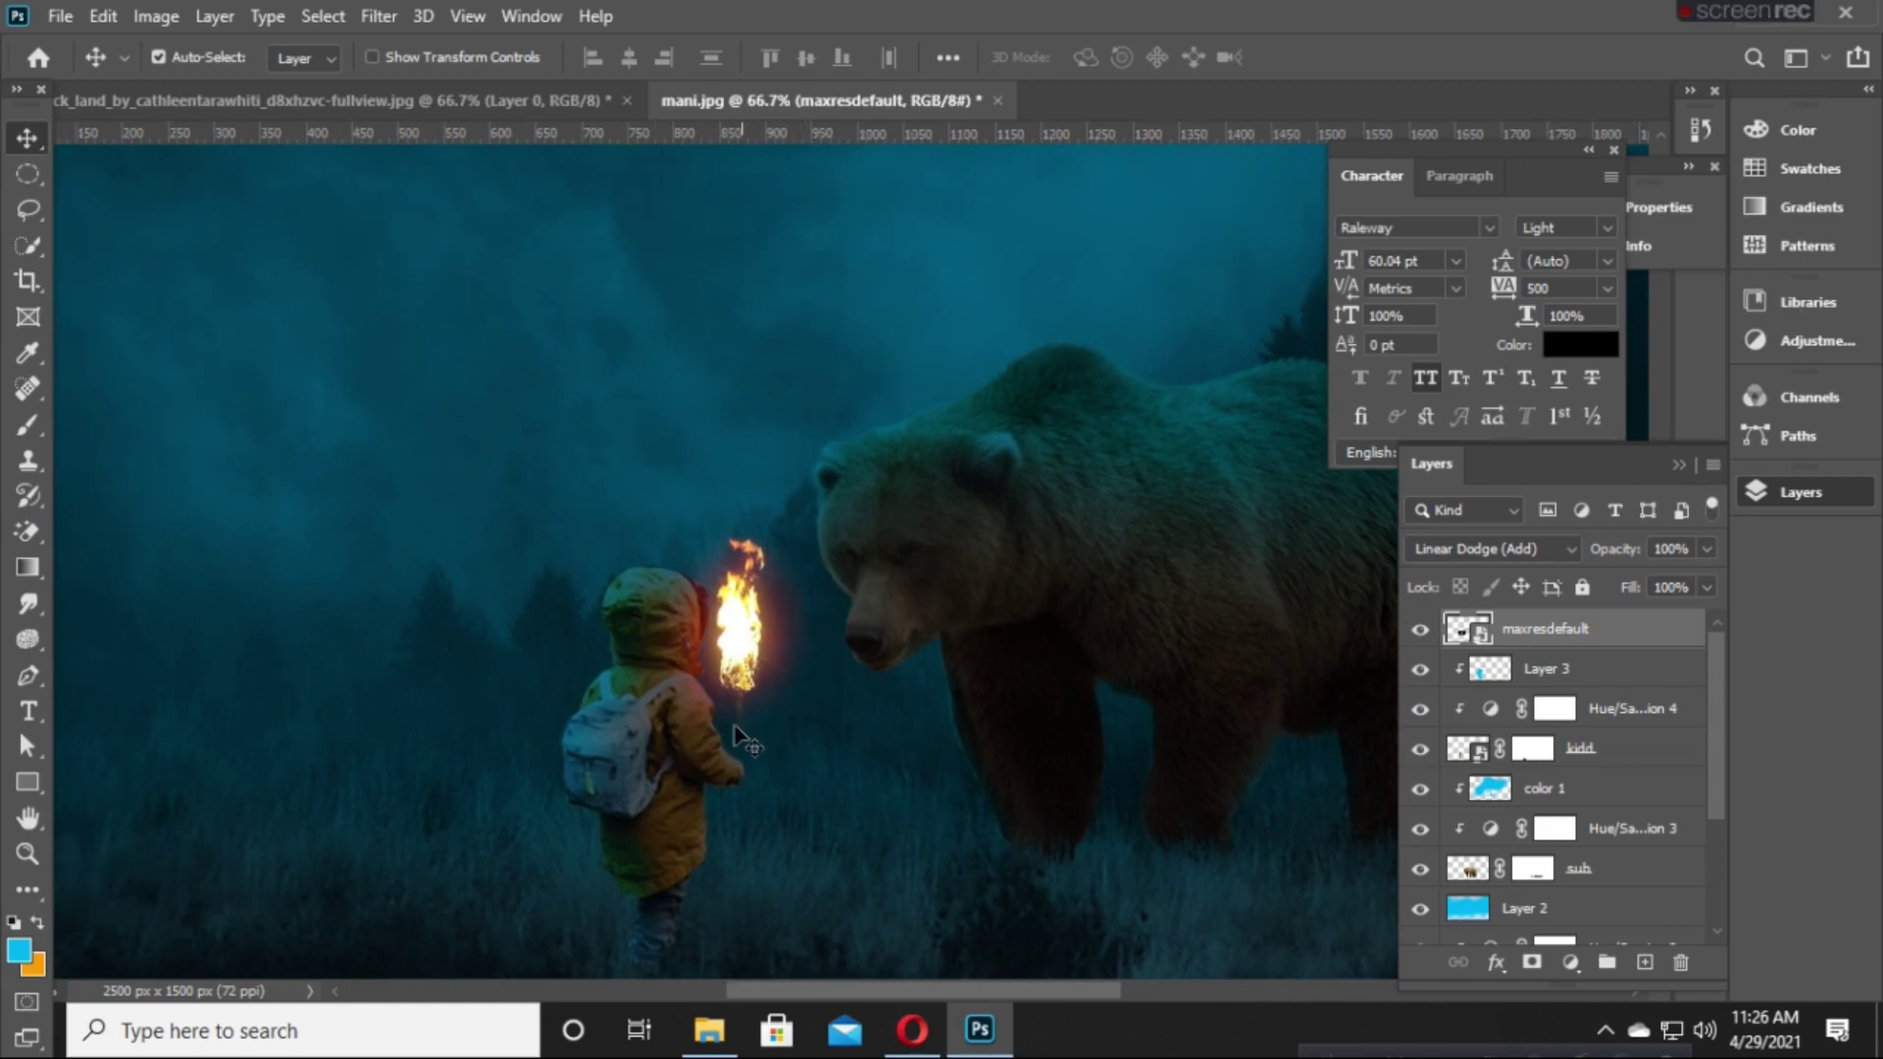
Rasterize the kidd layer after the warp is blocked by its linked mask.
left_click(681, 785)
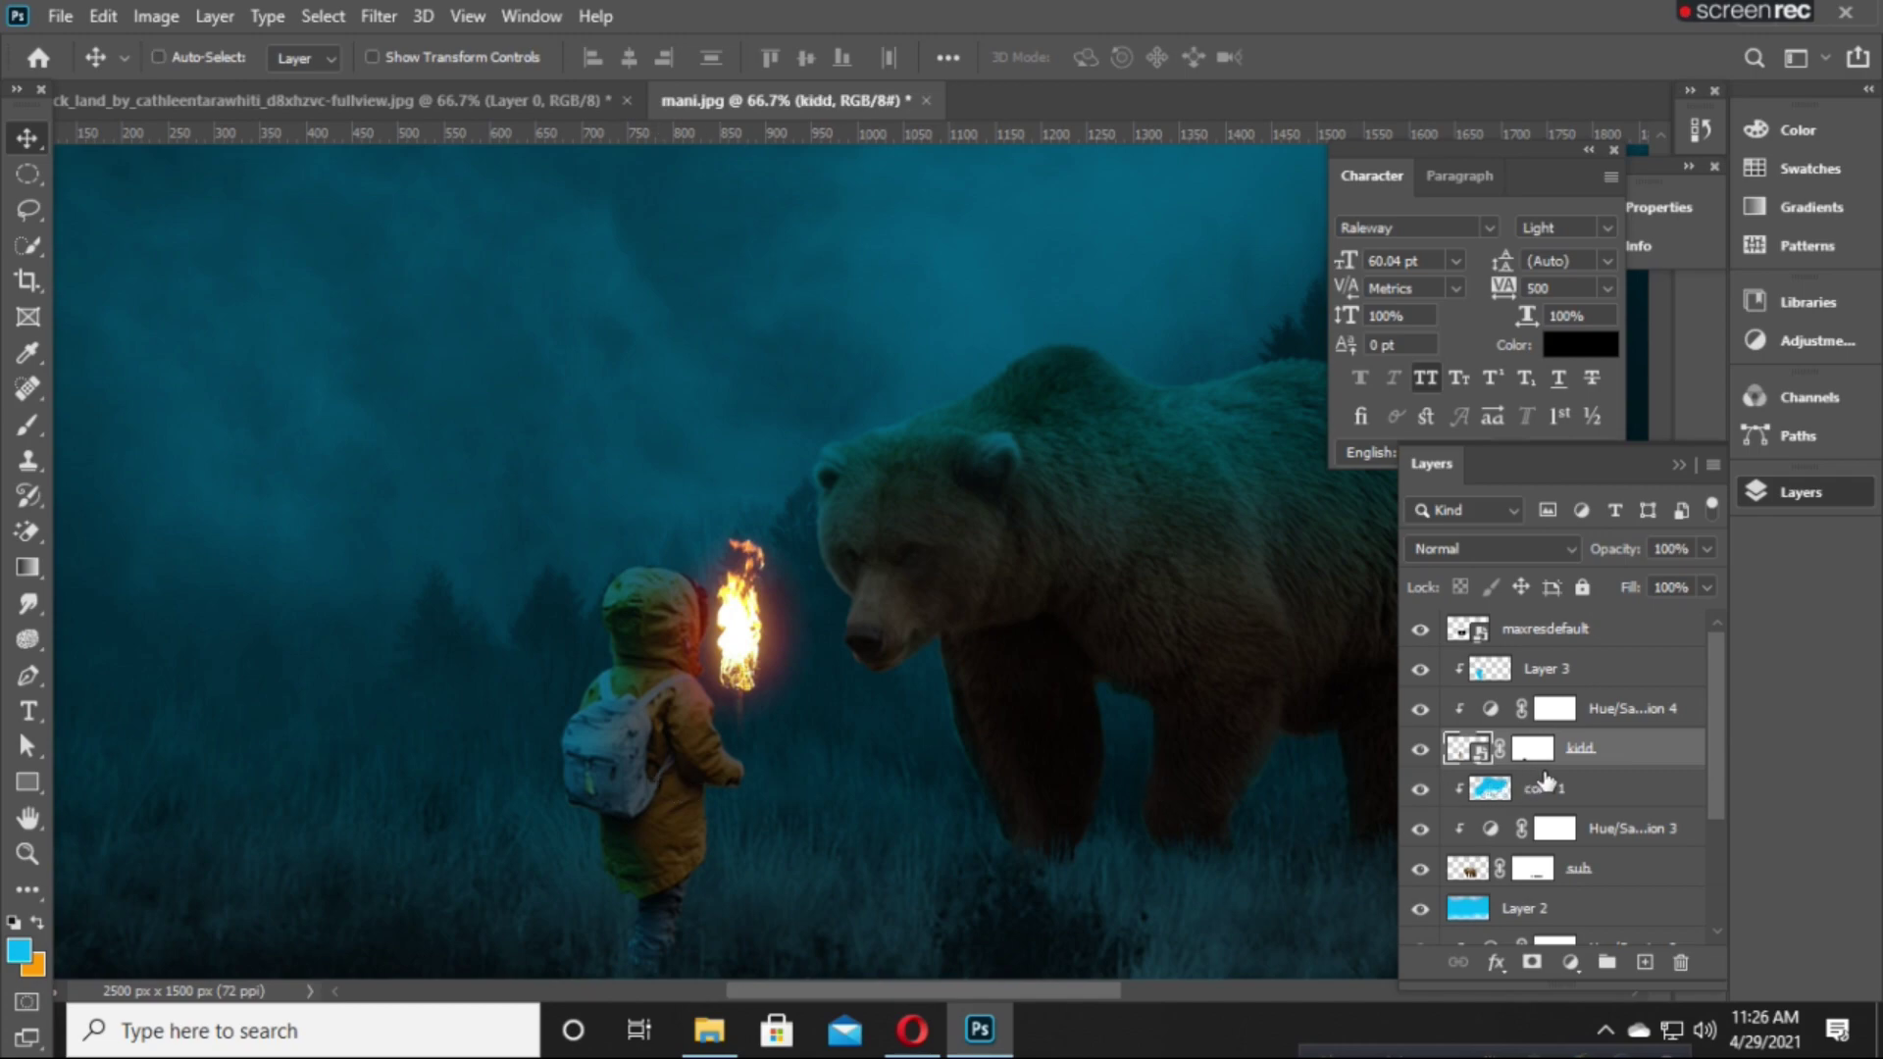
key("ctrl+t")
right_click(738, 152)
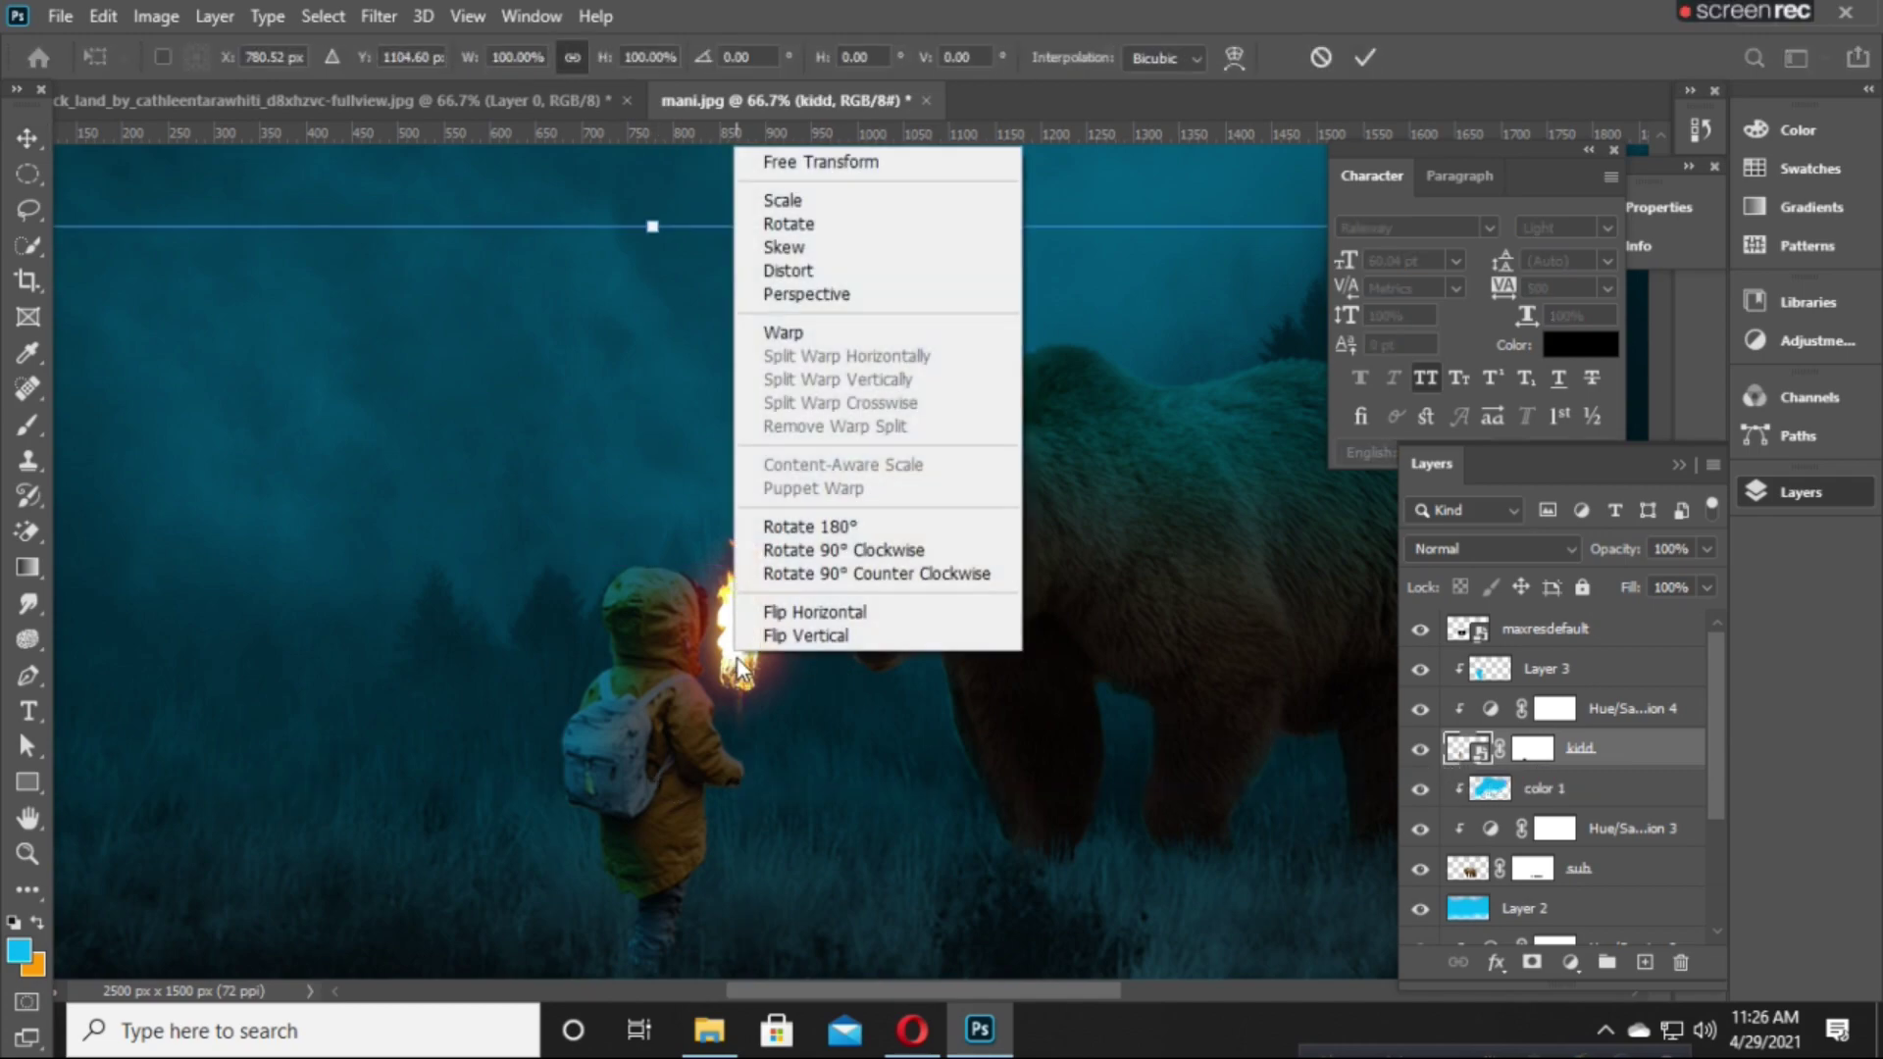
left_click(796, 331)
left_click(951, 431)
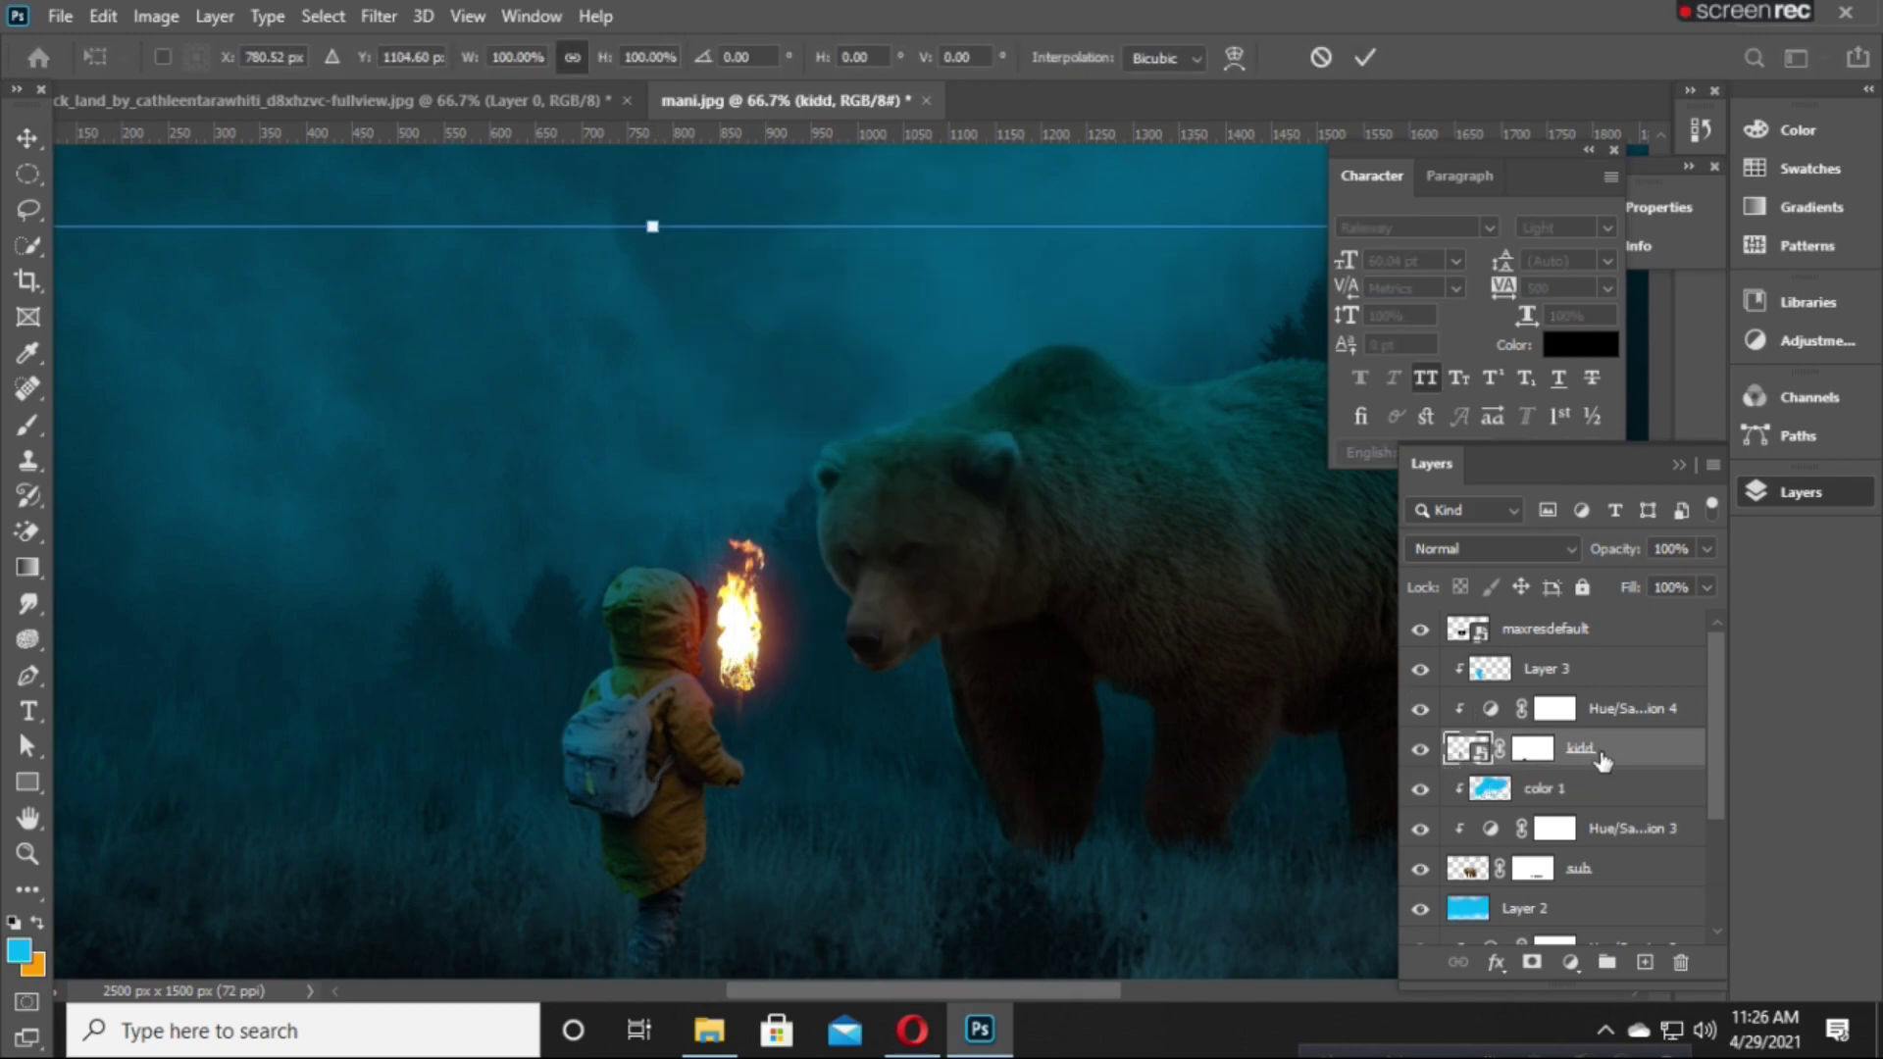
key("Escape")
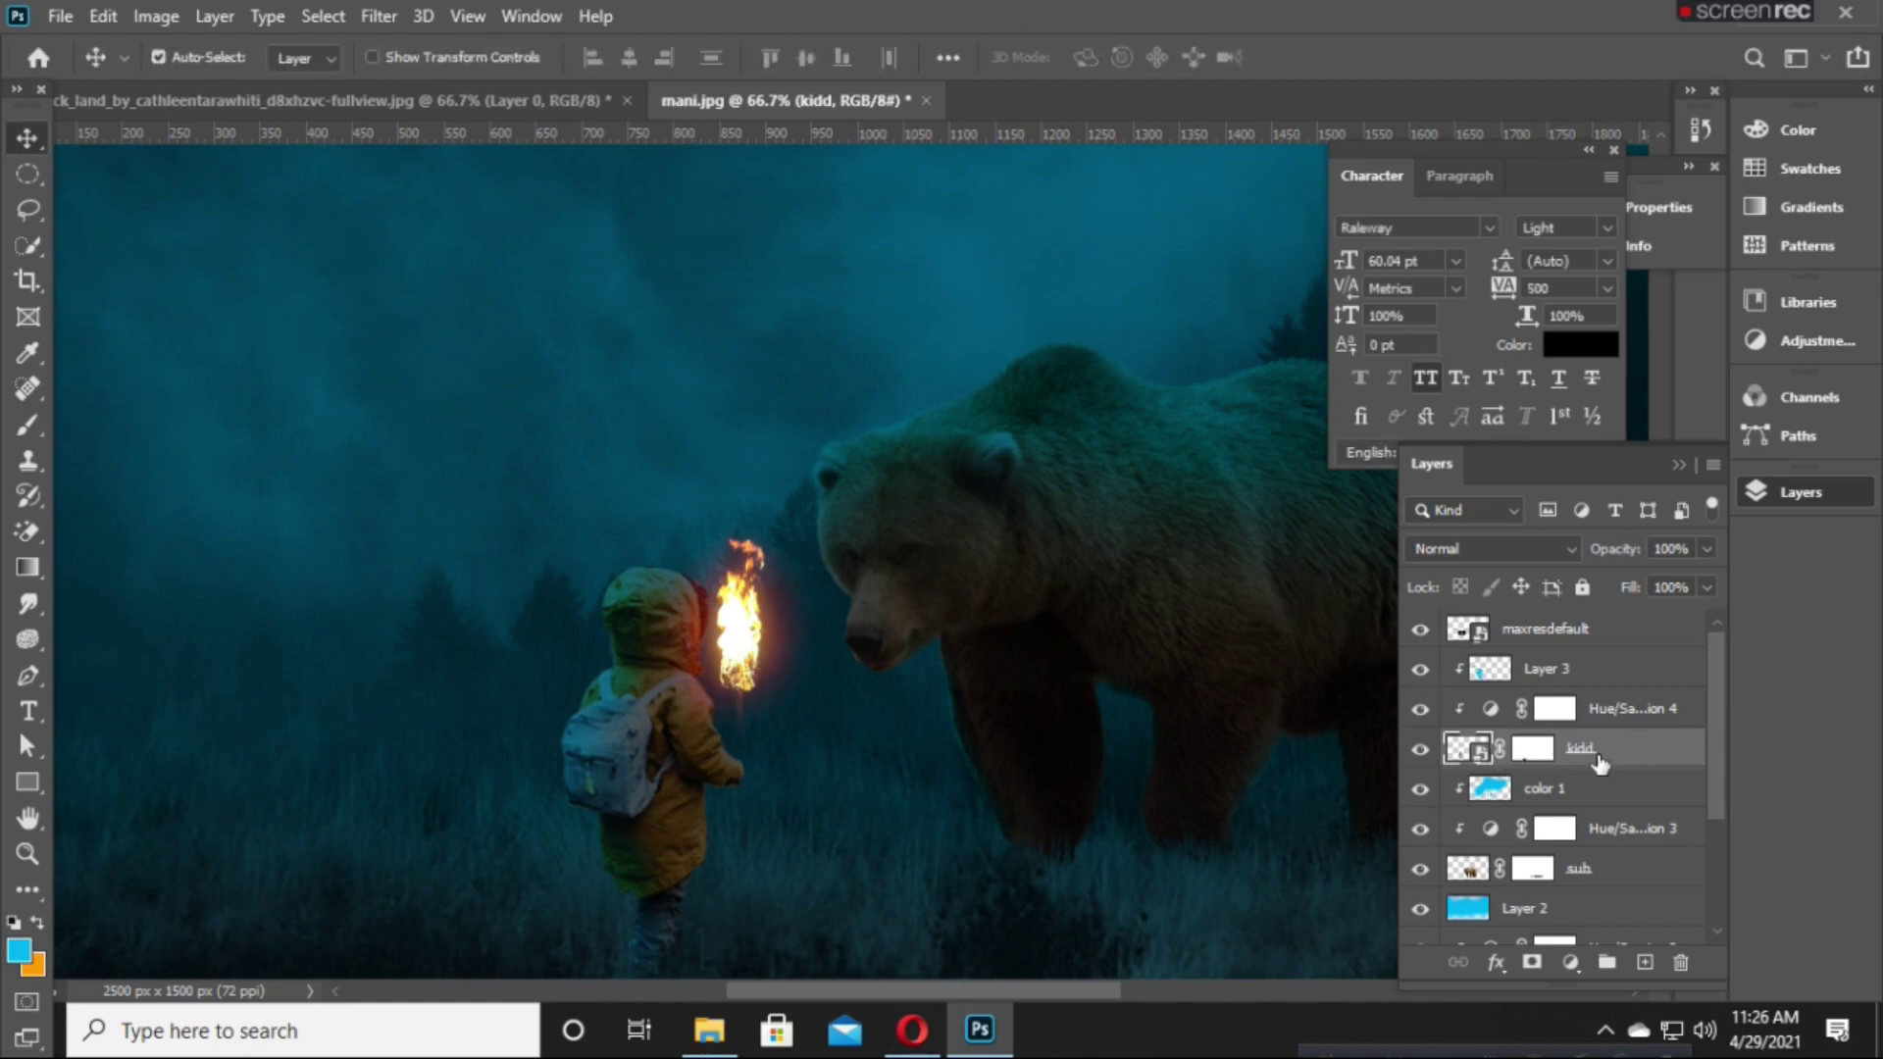
key("ctrl+t")
key("Escape")
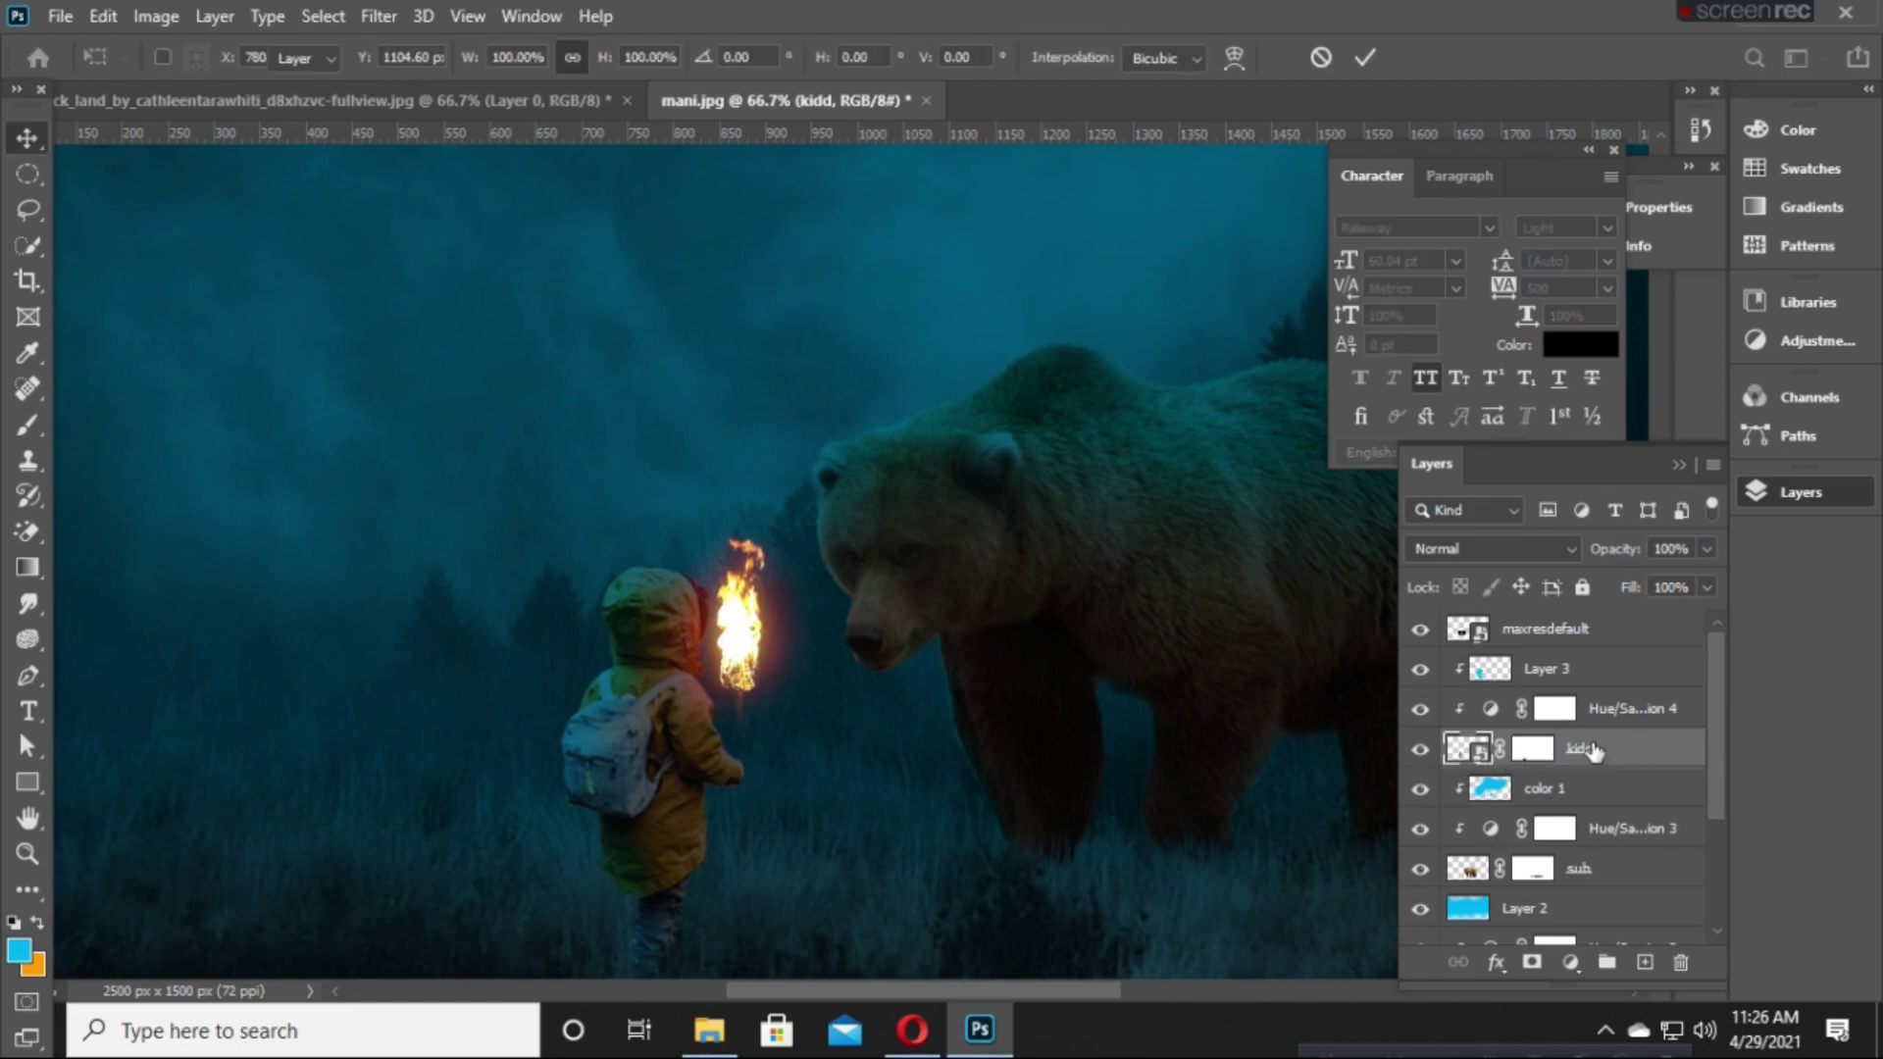
right_click(1593, 748)
left_click(1336, 513)
Warp the child's arm toward the torch, nudge the child up and shift the flame down.
key("ctrl+t")
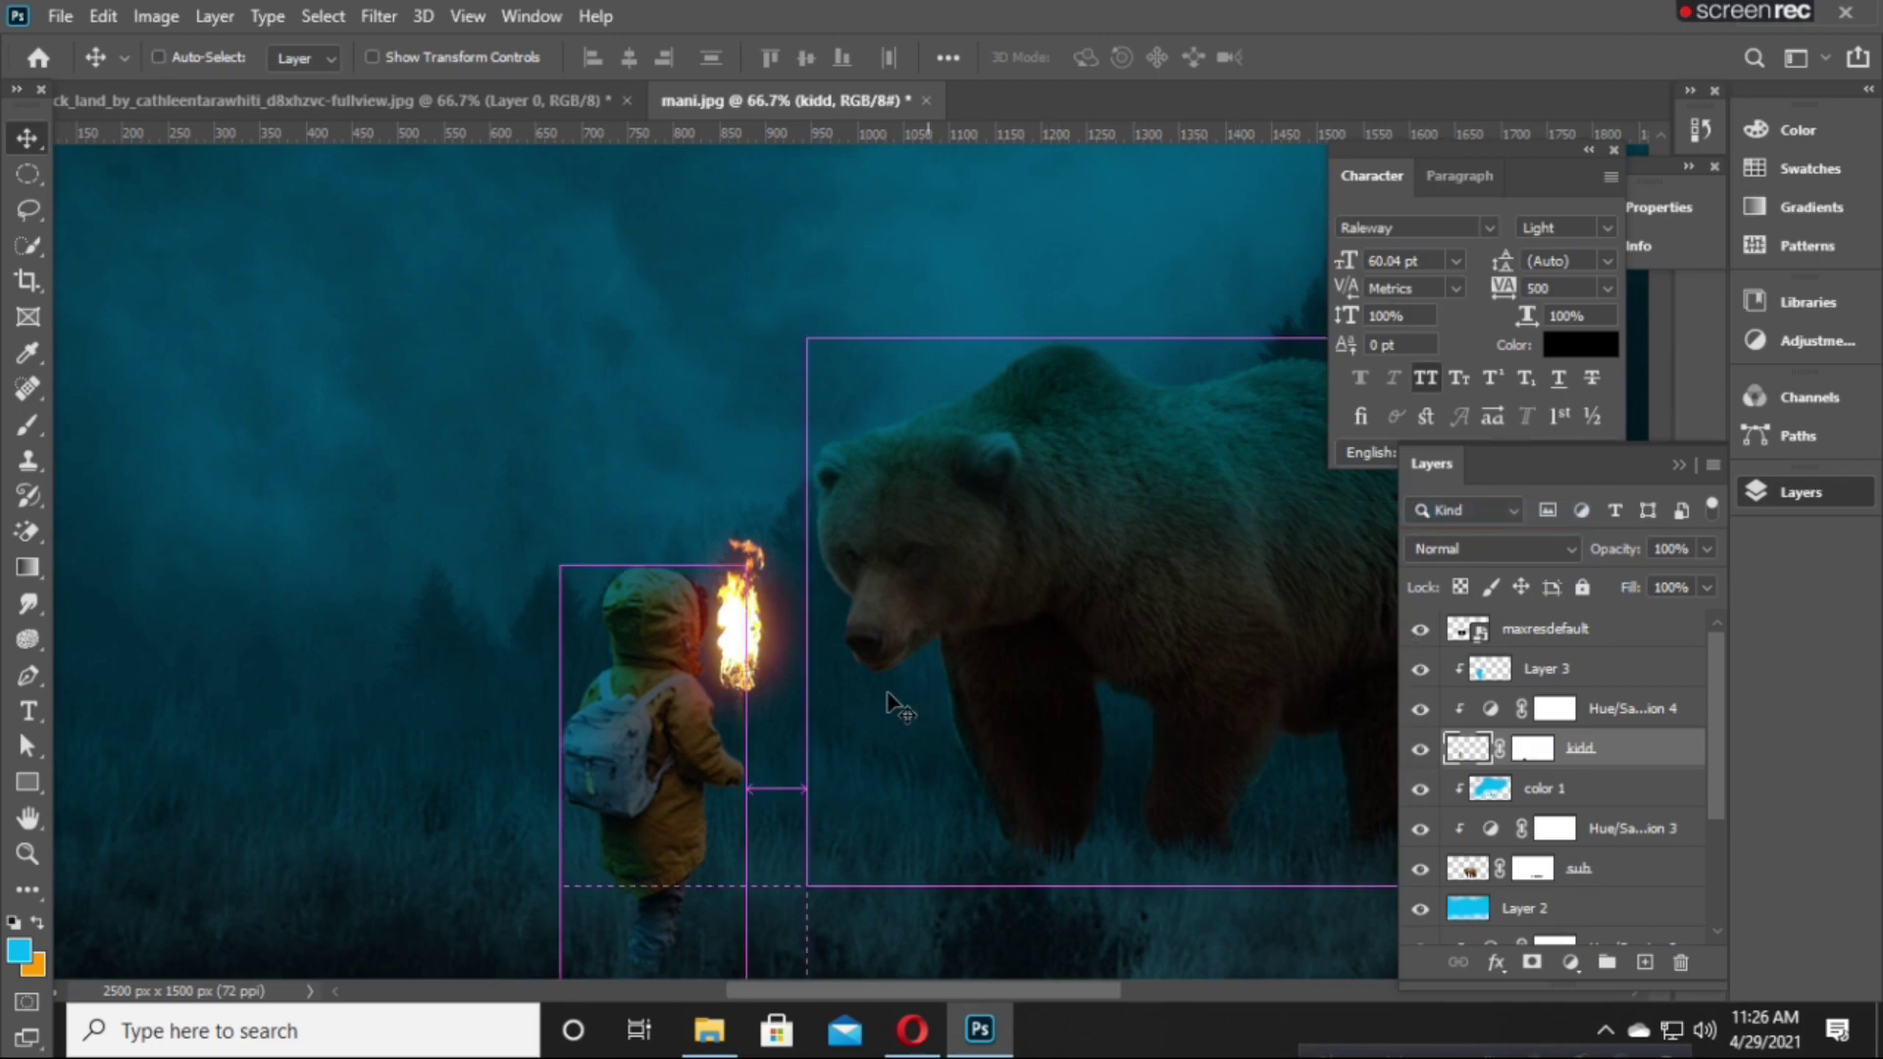
right_click(820, 194)
left_click(868, 376)
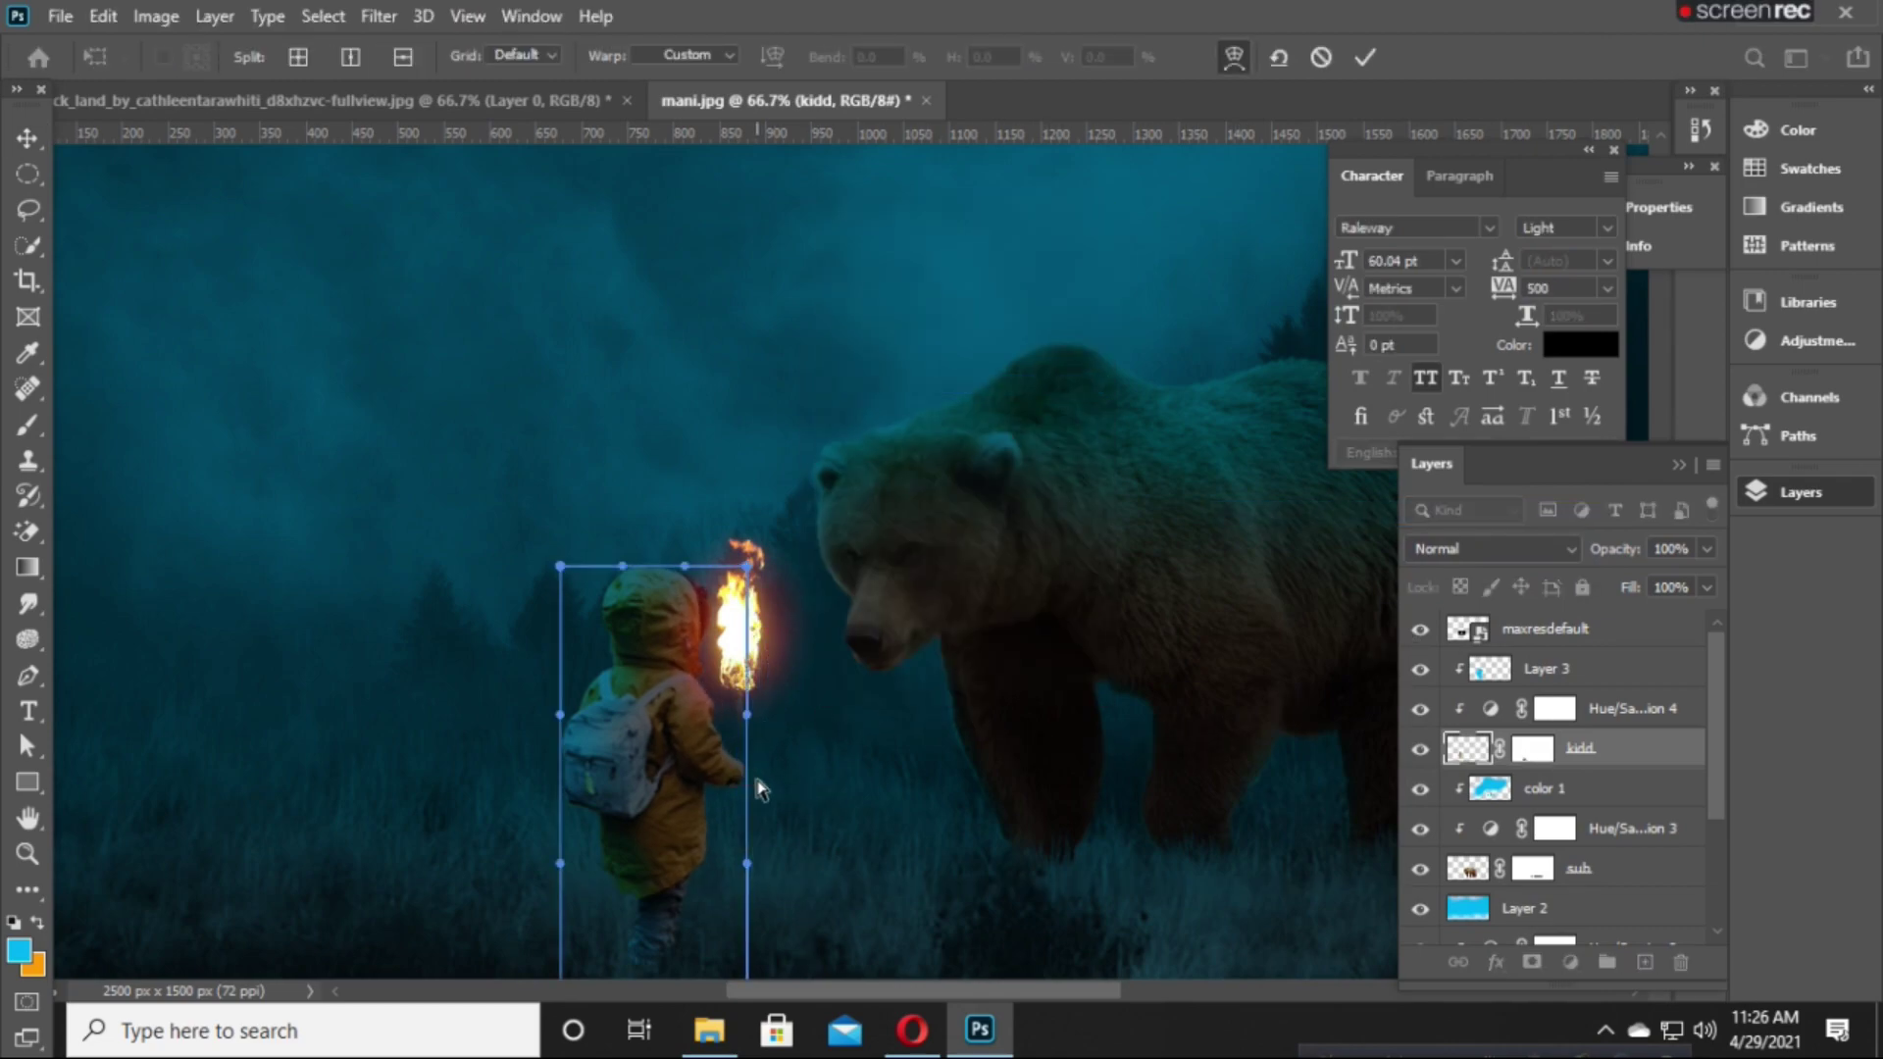
left_click_drag(730, 774, 747, 775)
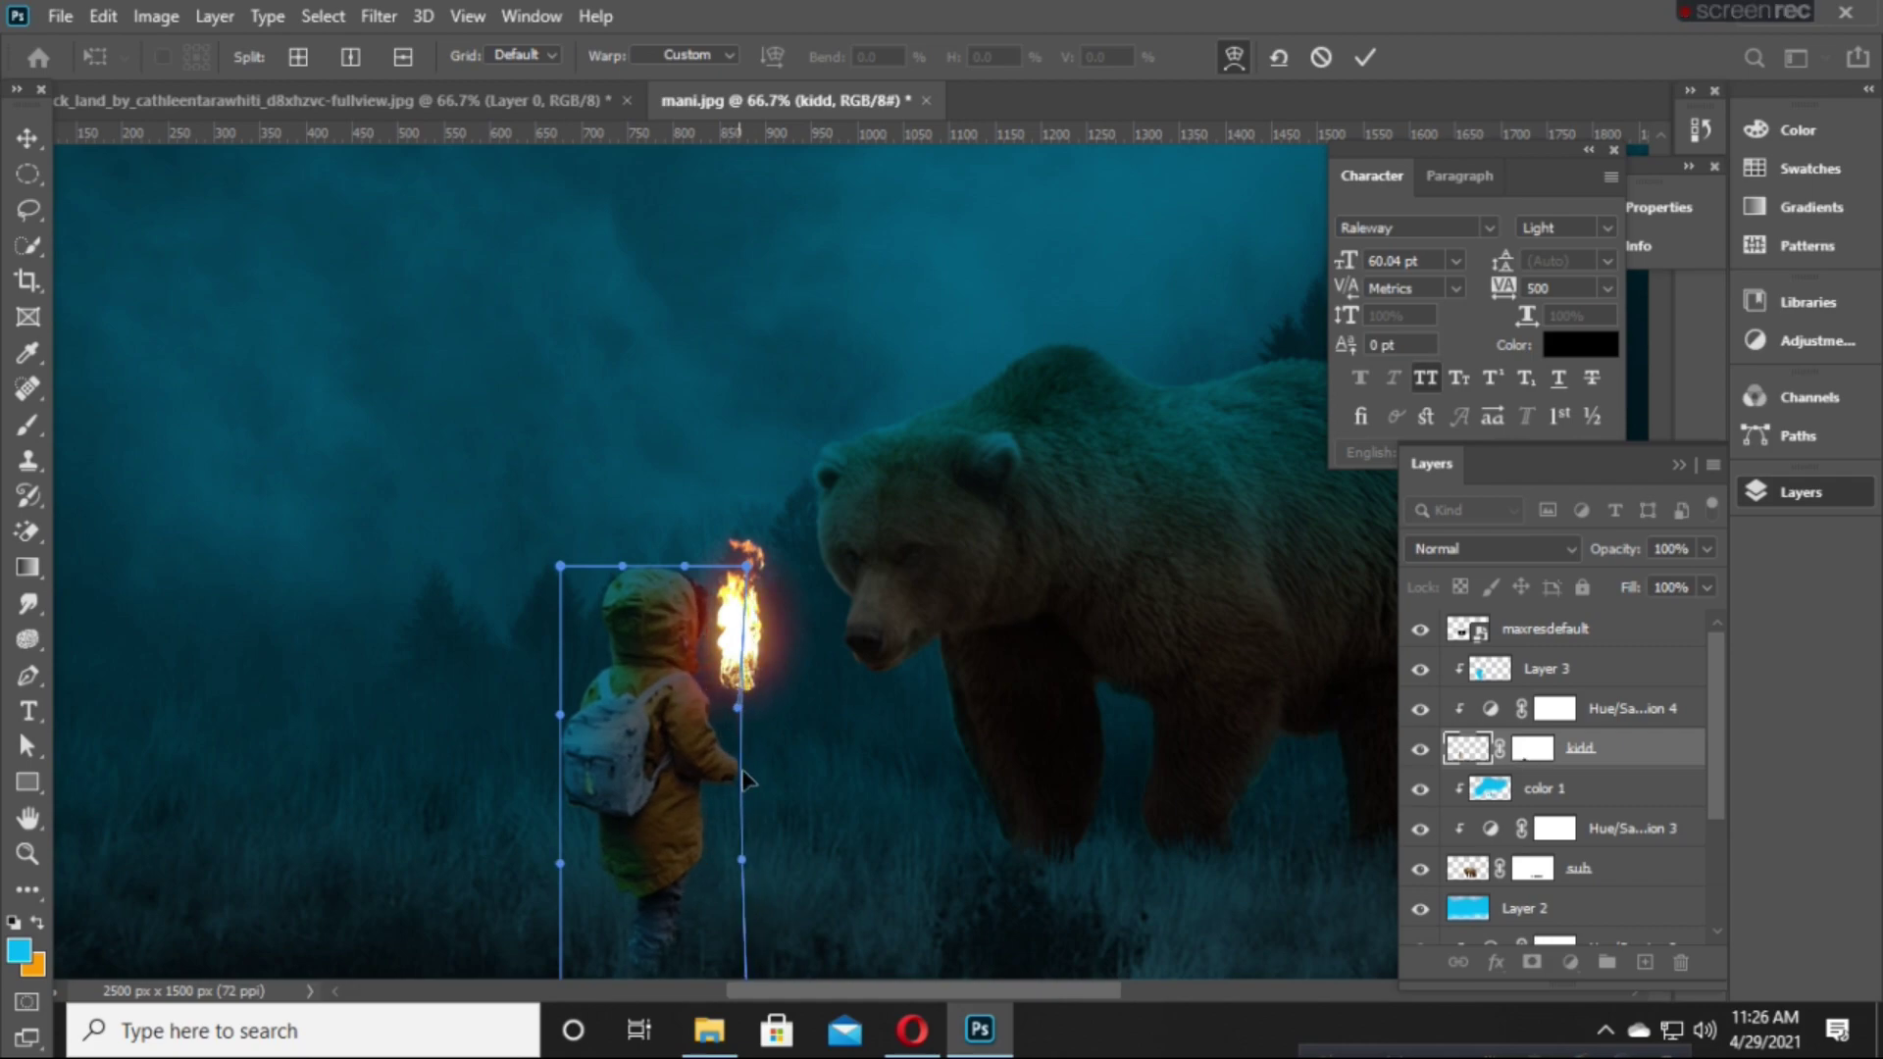
key("Return")
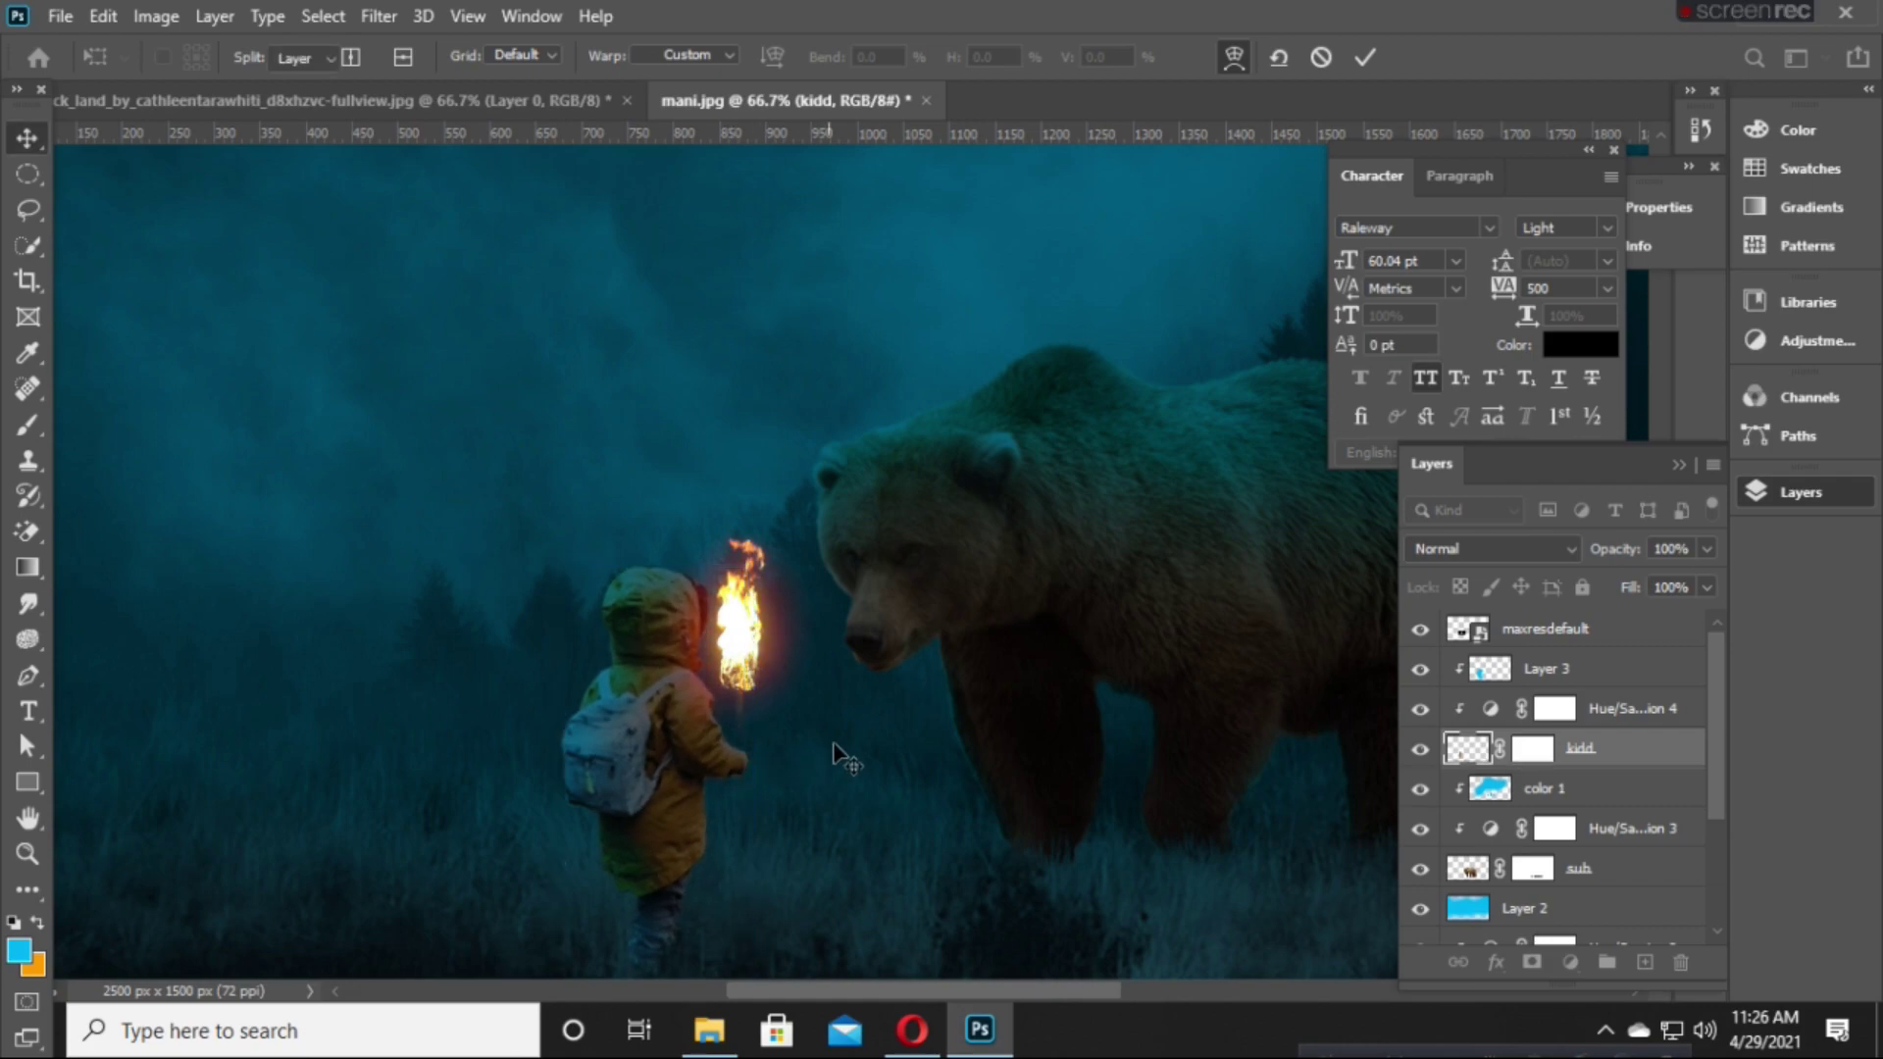
scroll(834, 757, "down", 2)
key("shift+Up")
key("shift+Up")
key("shift+Up")
left_click_drag(751, 520, 756, 545)
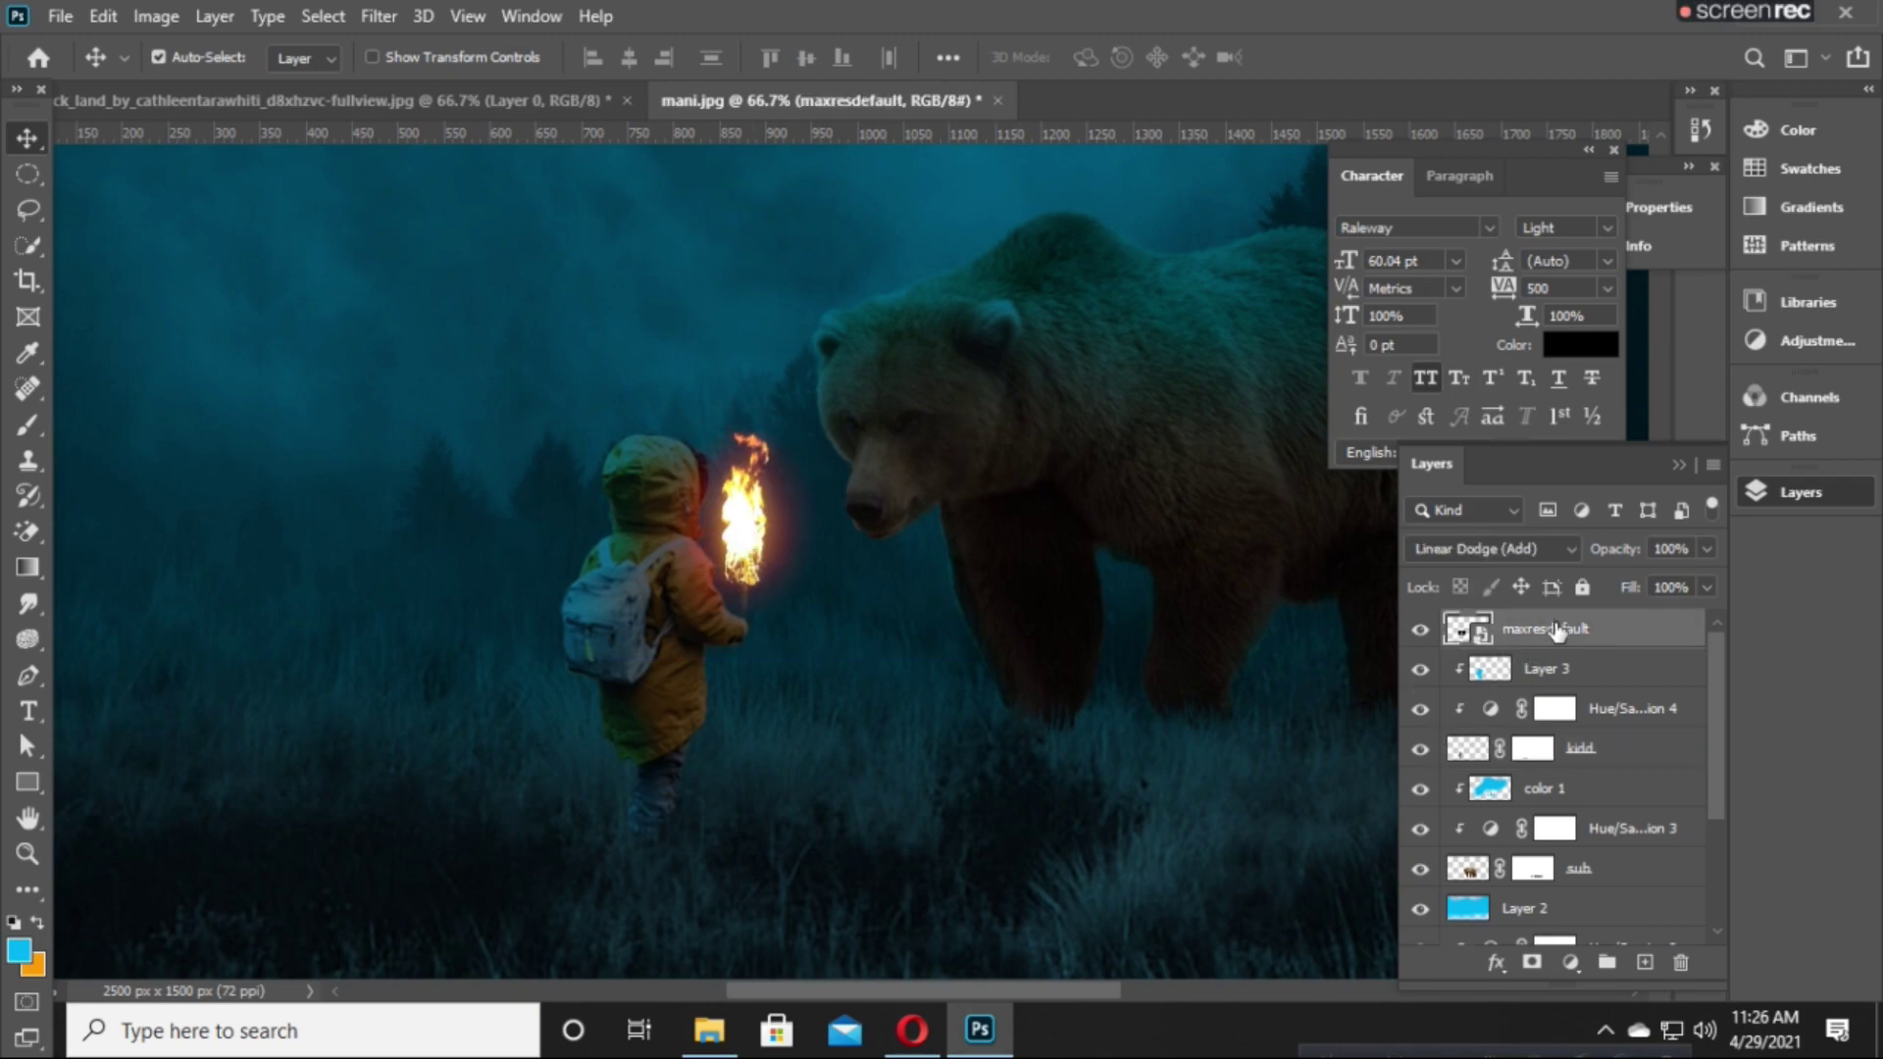
Move the flame layer below kidd and enlarge it slightly.
left_click_drag(1557, 631, 1491, 769)
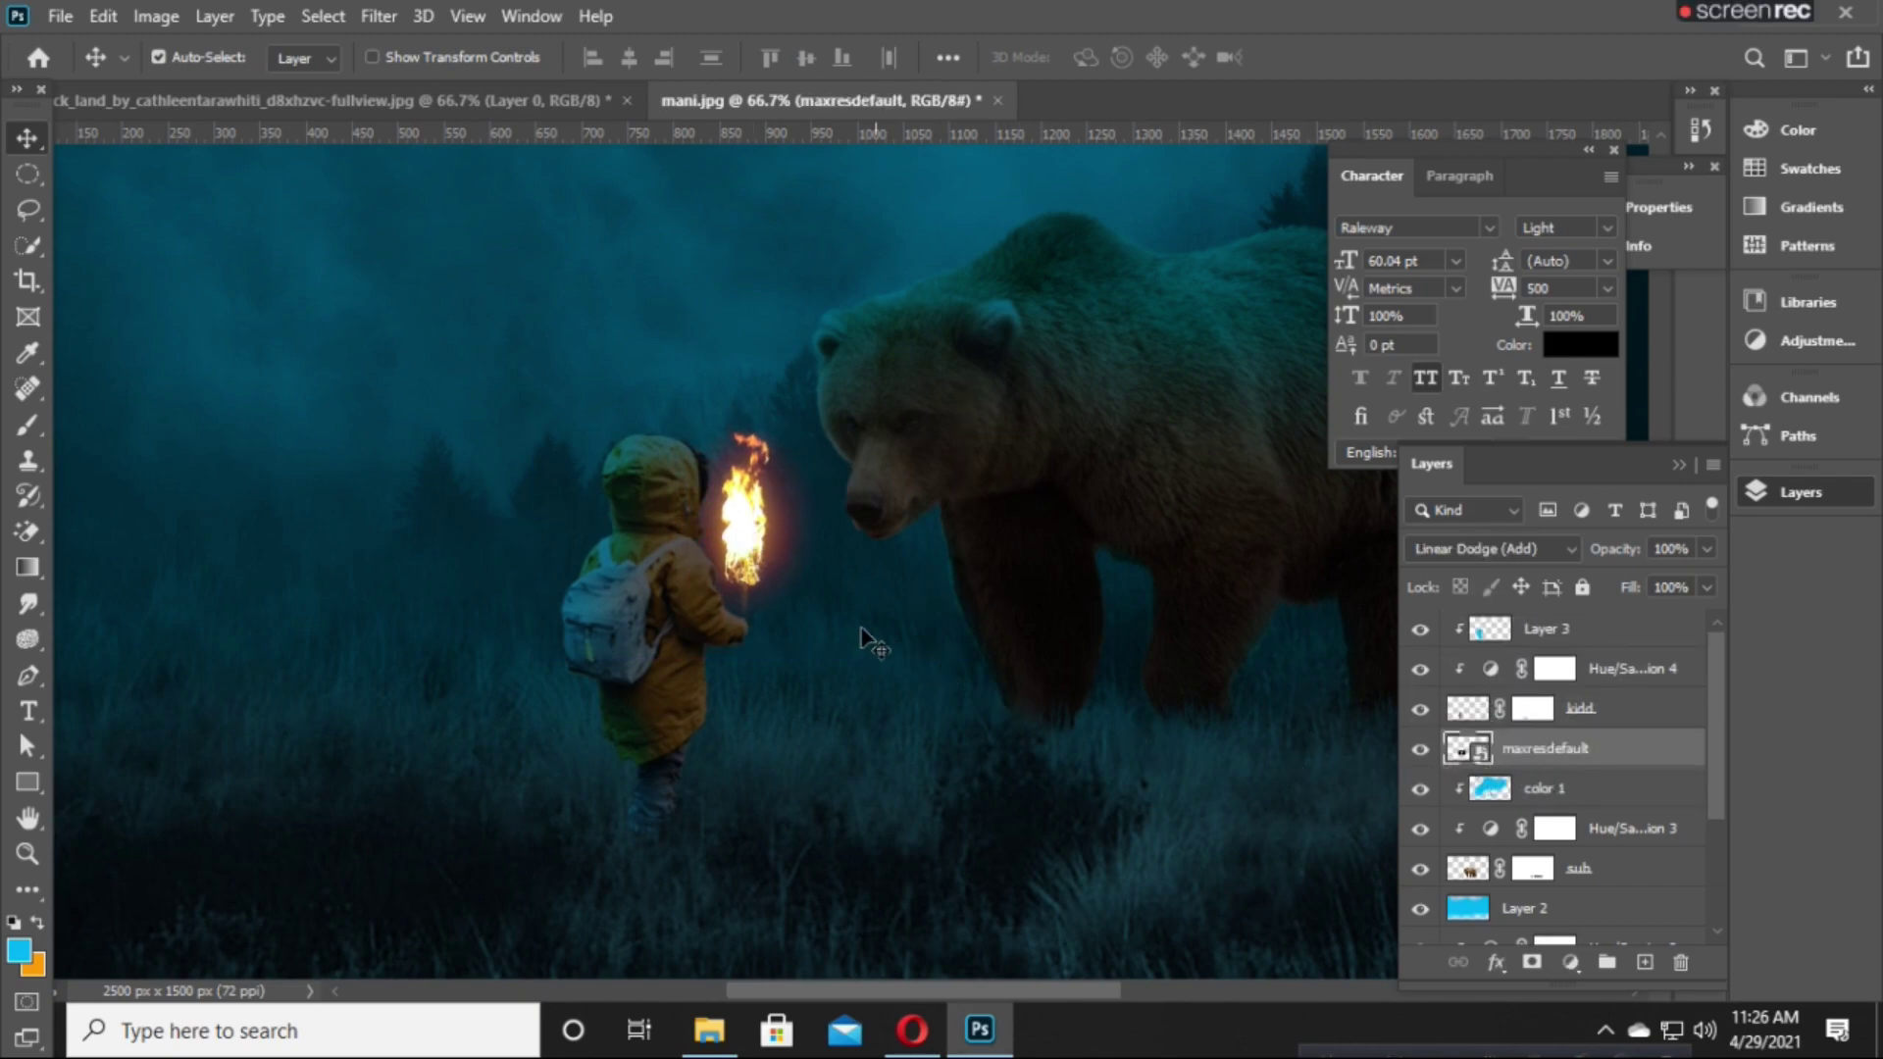
key("ctrl+t")
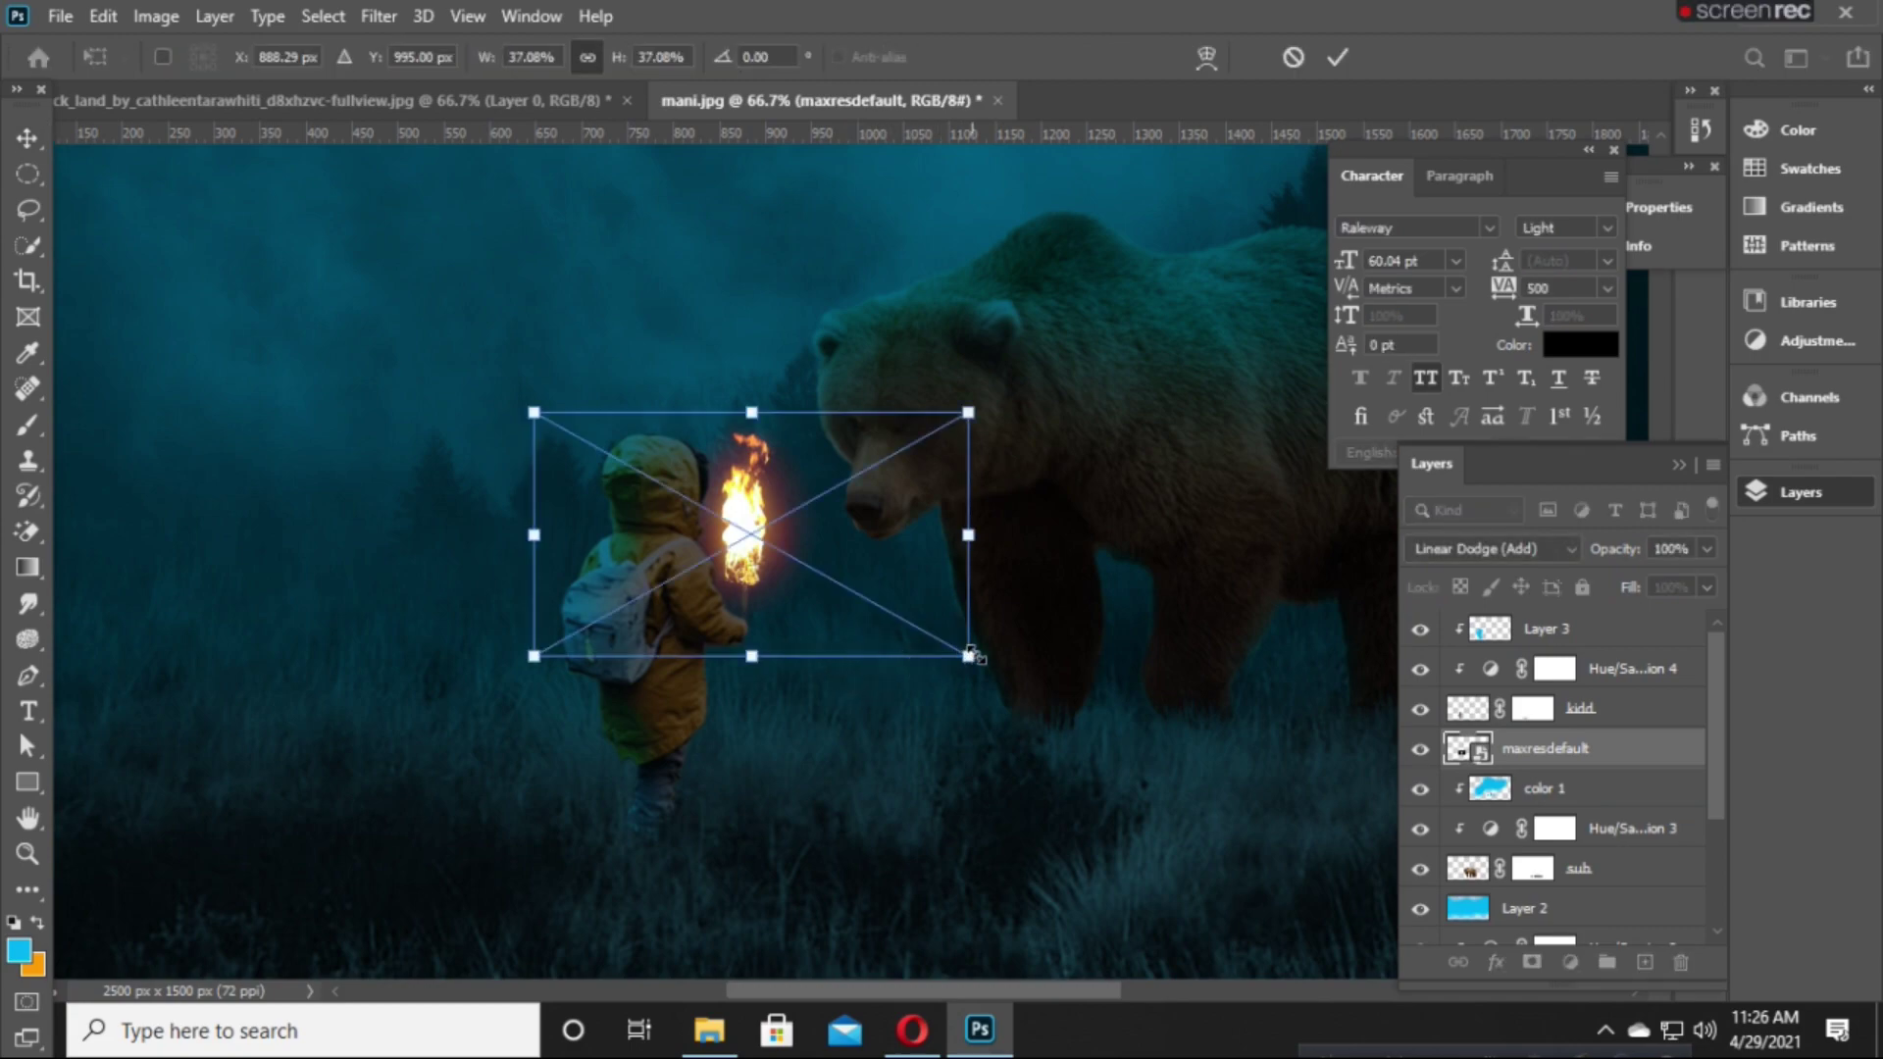
left_click_drag(969, 655, 991, 660)
key("Return")
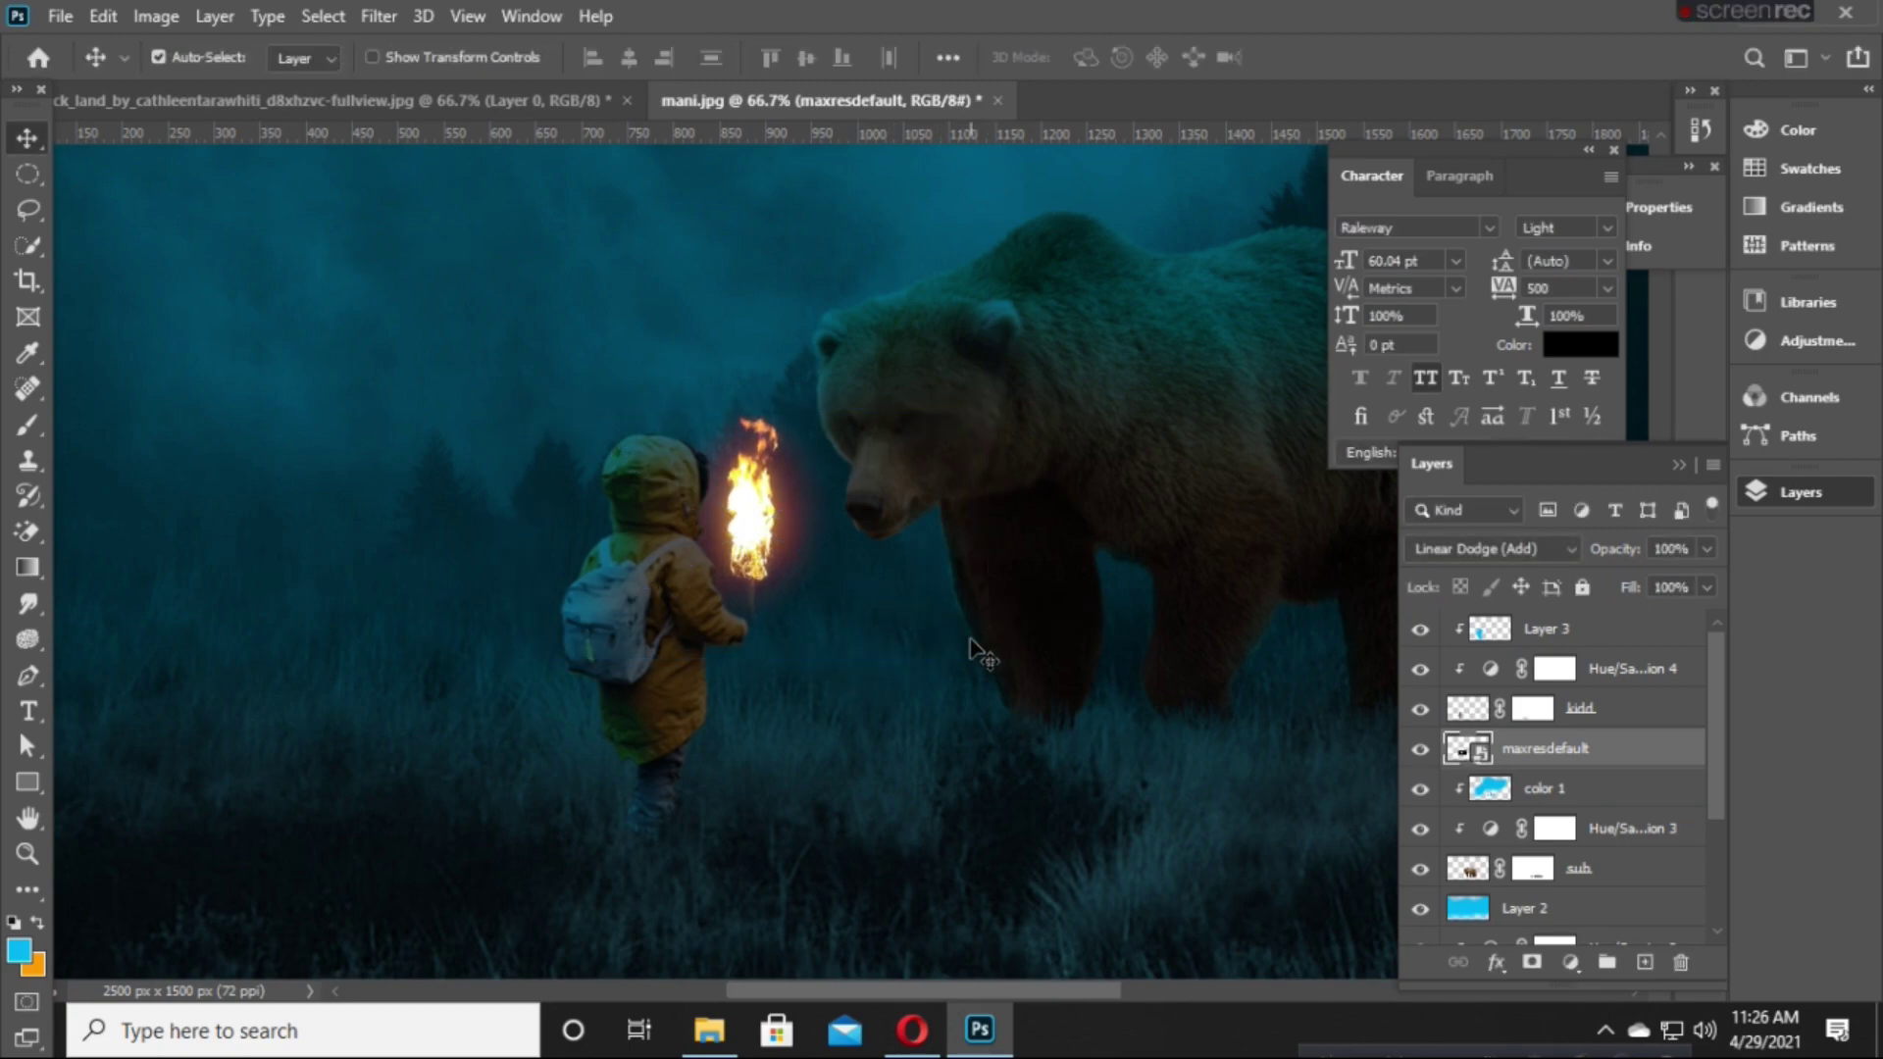
Nudge the flame left and up into the hand, and bring in the bamboo image.
key("Left")
key("Left")
key("Left")
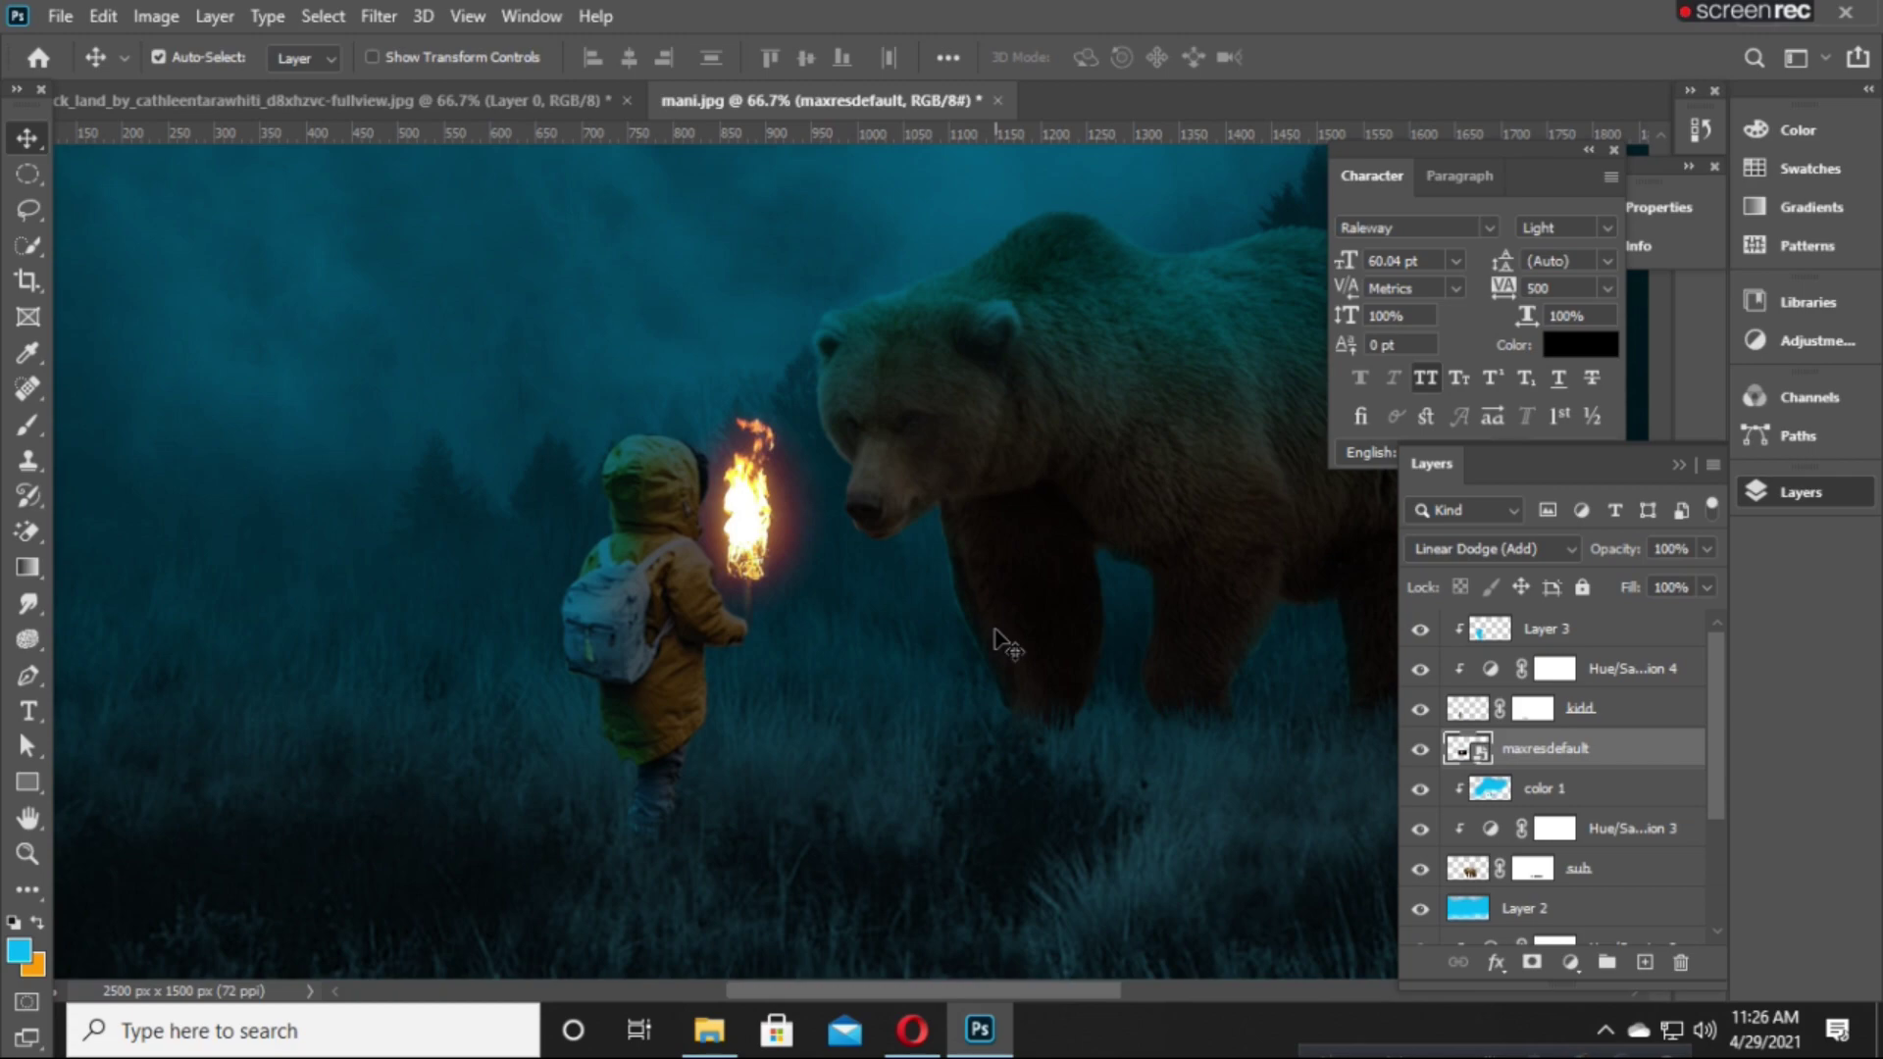
key("Left")
key("Left")
key("Left")
key("Left")
key("Left")
key("Left")
key("Up")
key("Up")
key("Up")
key("Left")
key("Left")
key("Left")
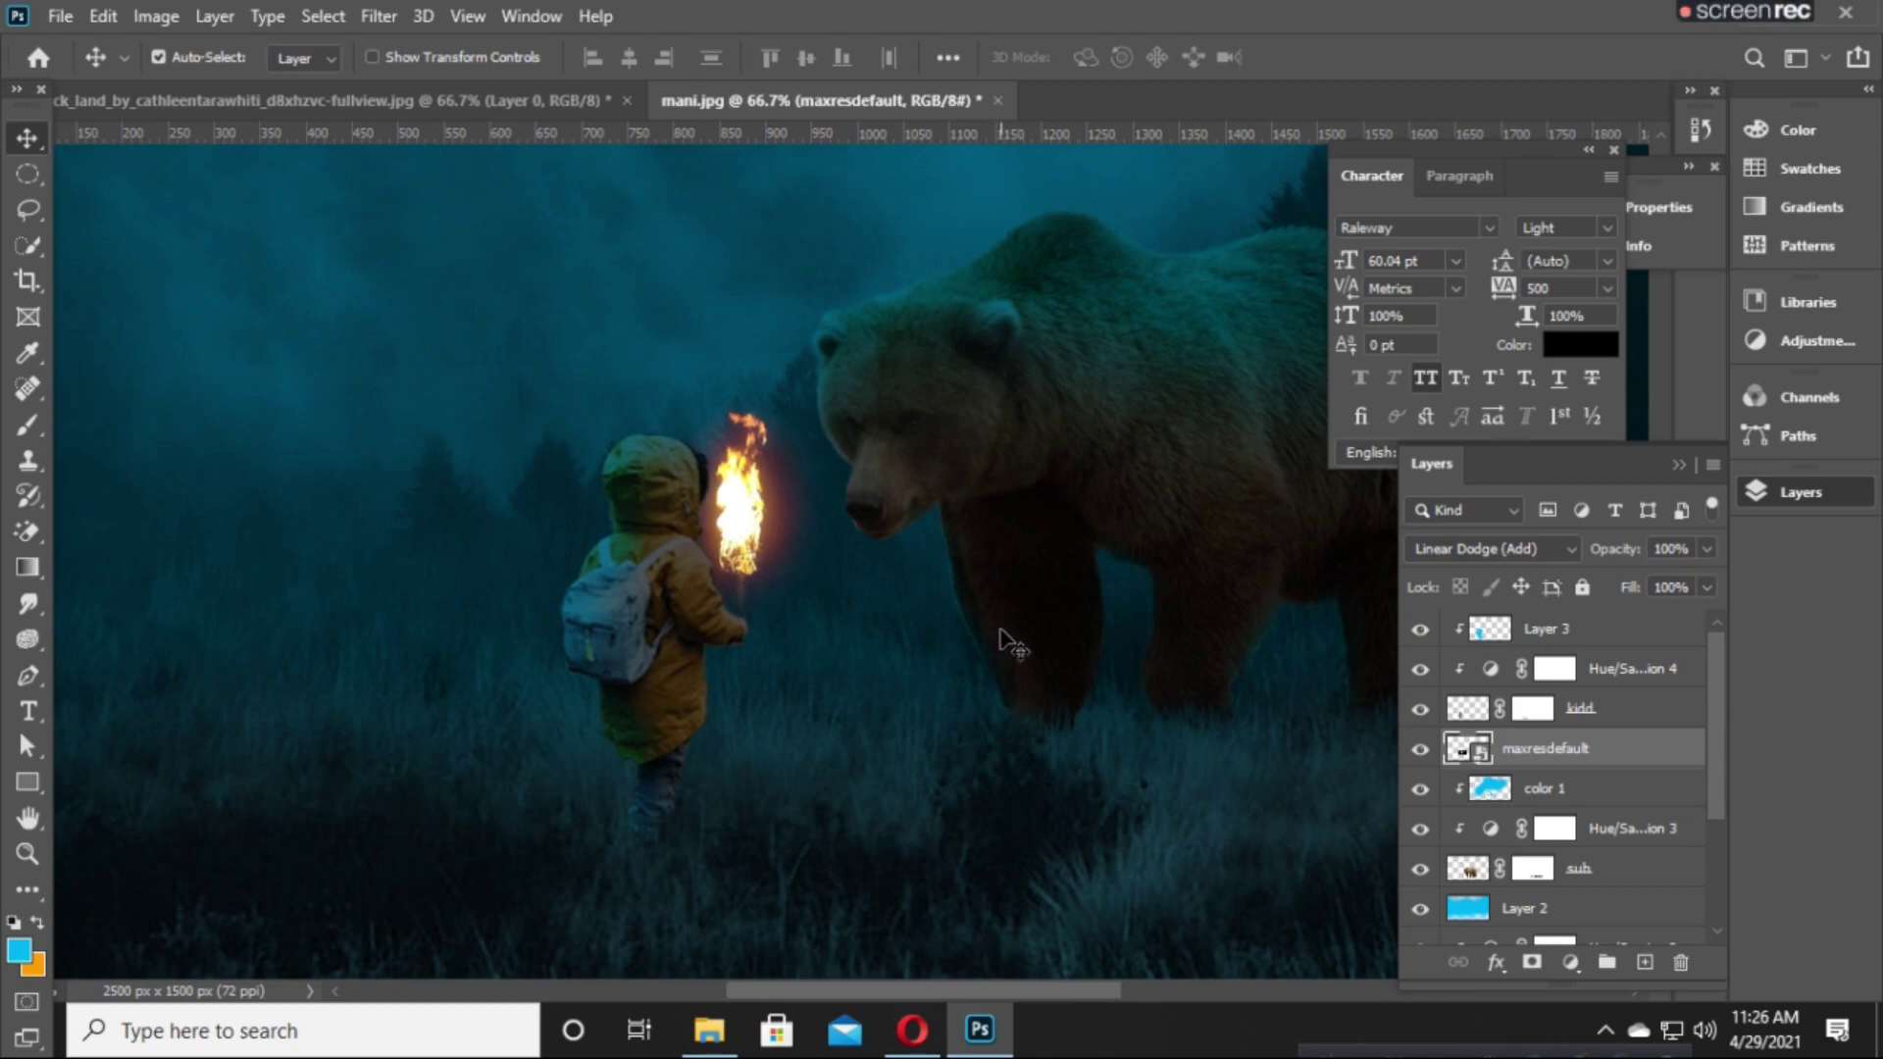
key("Up")
key("Up")
key("Up")
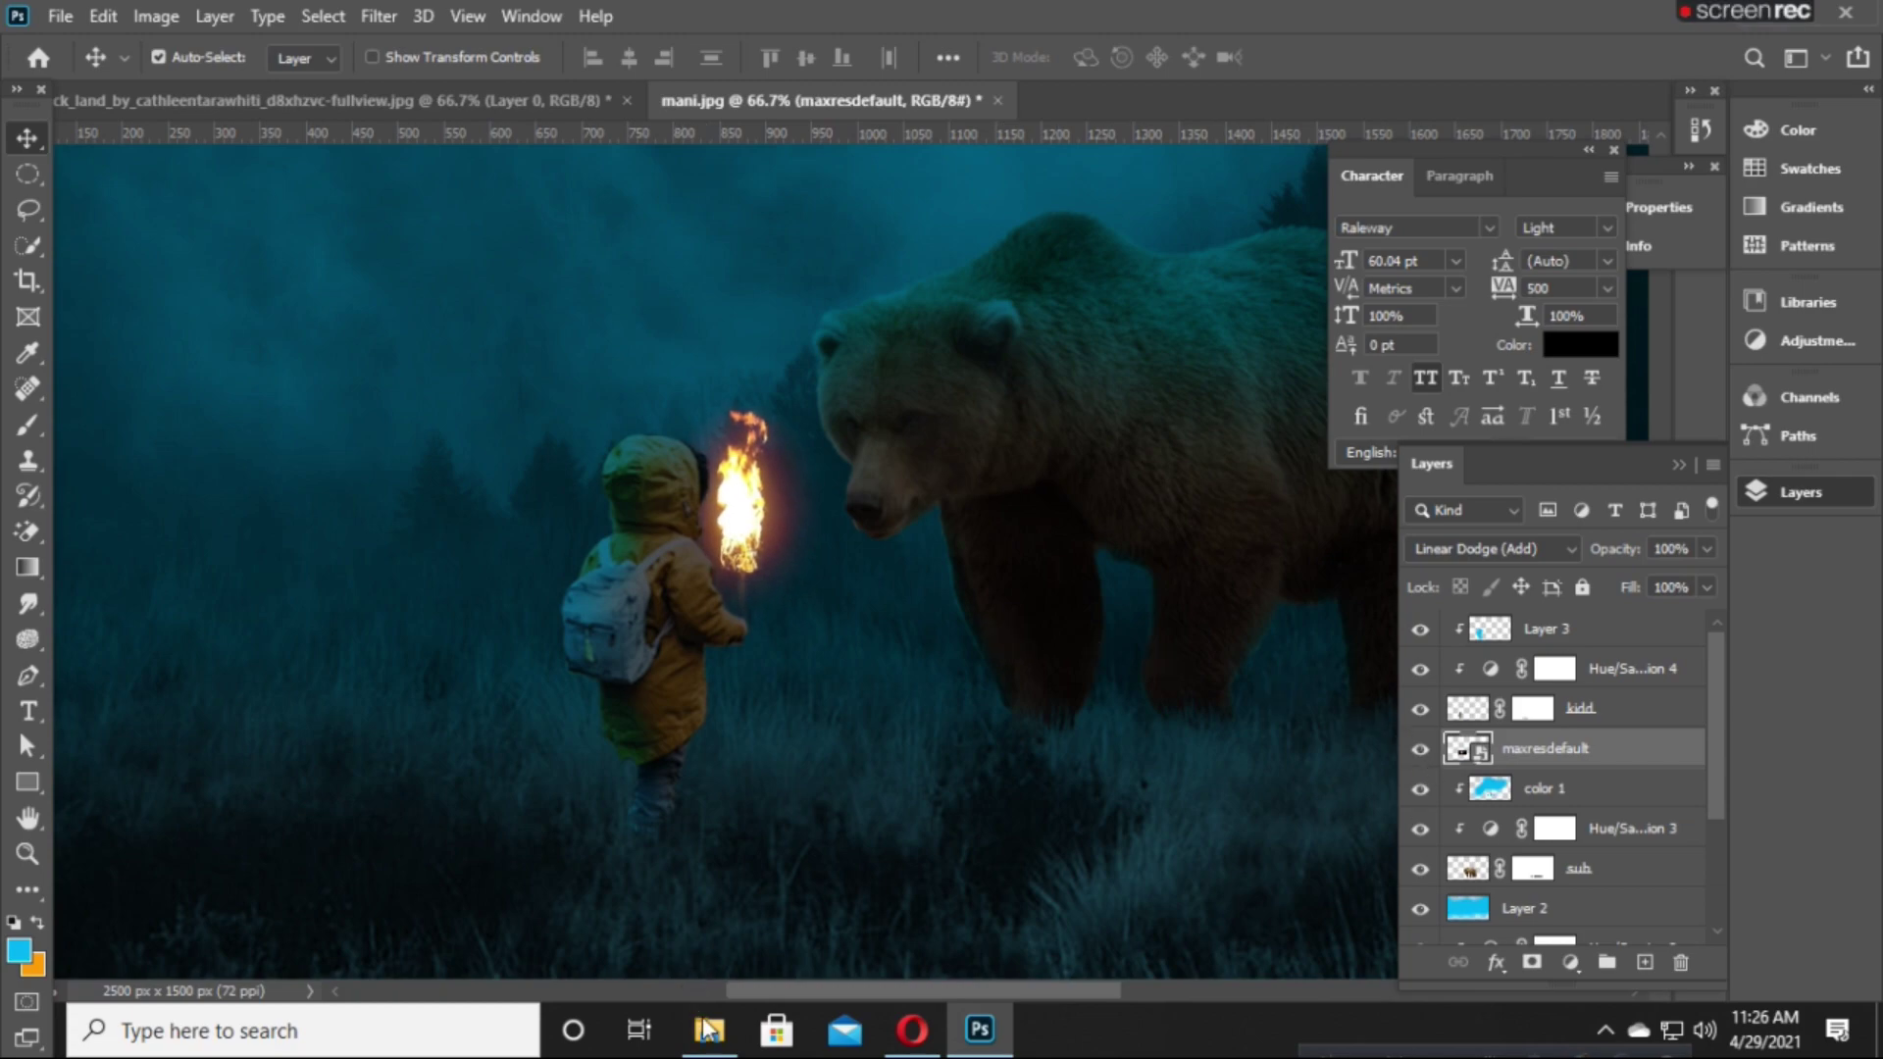
left_click(709, 1030)
left_click_drag(329, 412, 971, 922)
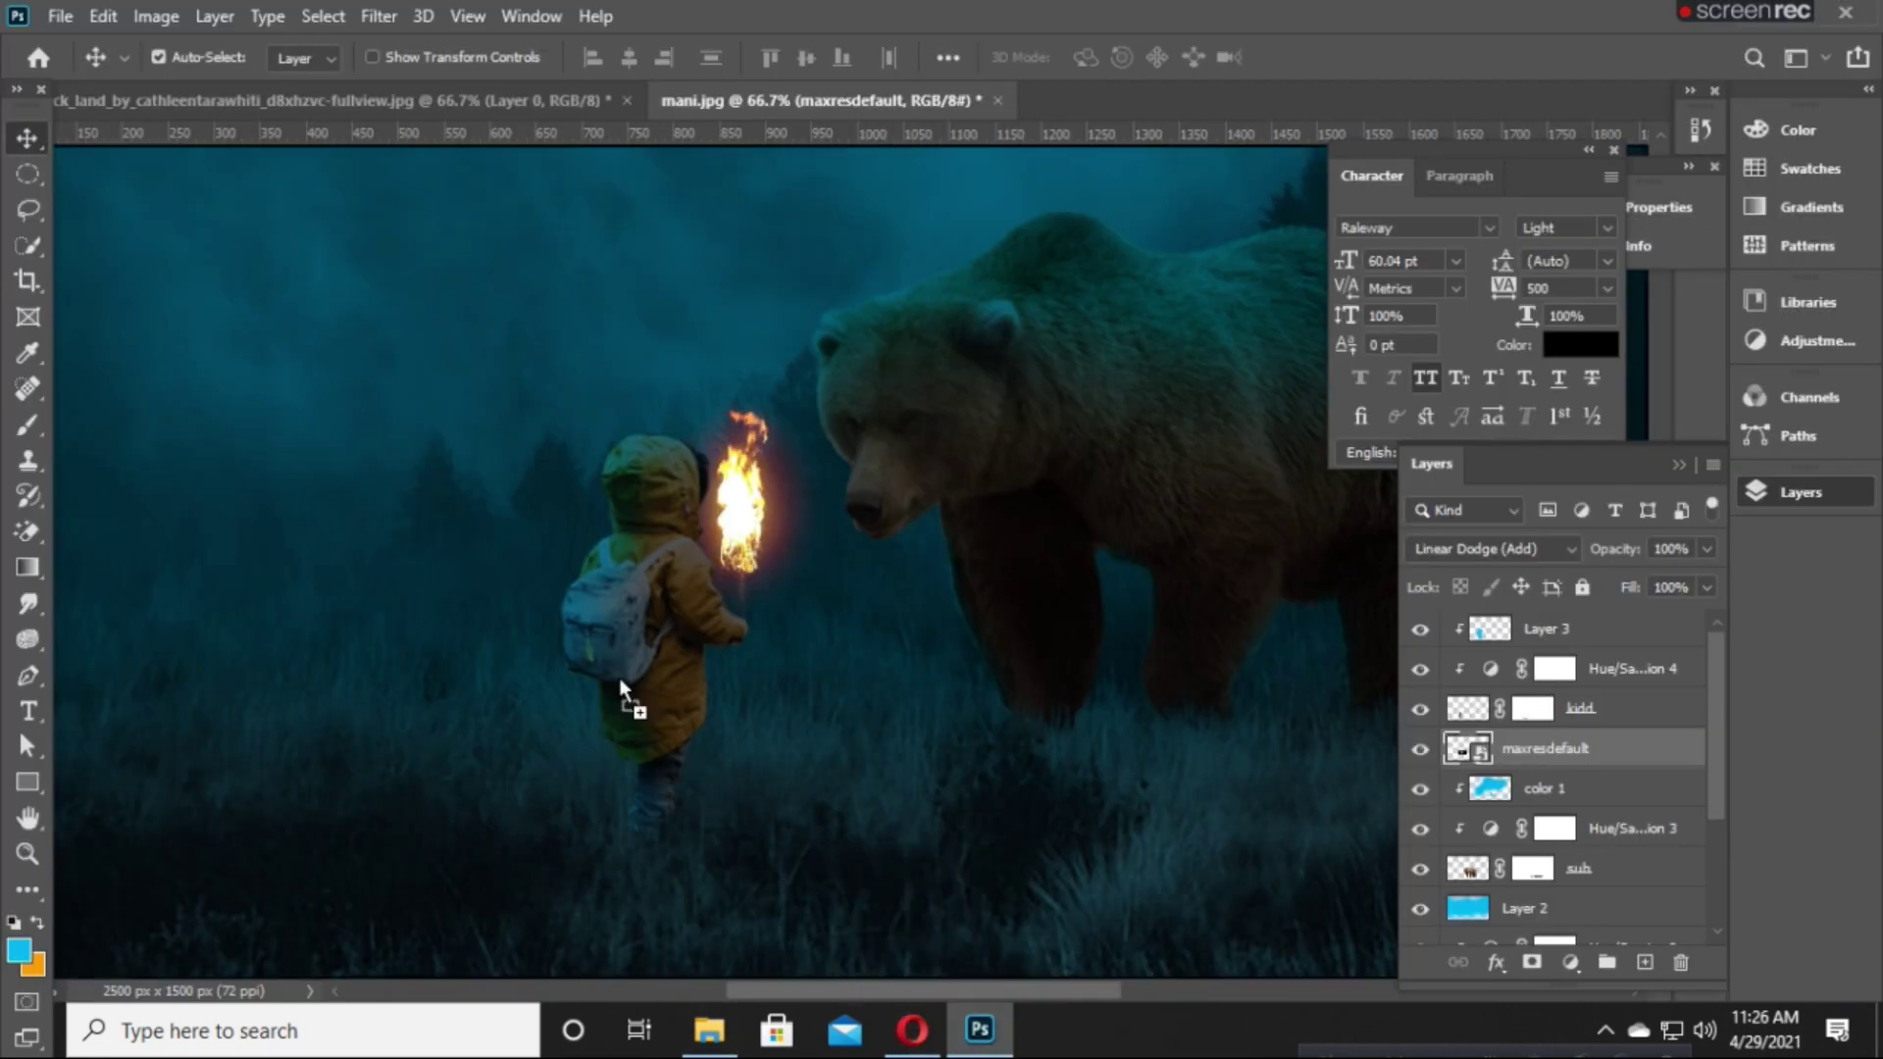
Place the bamboo image, narrowed and shifted left and up.
left_click_drag(971, 922, 1035, 775)
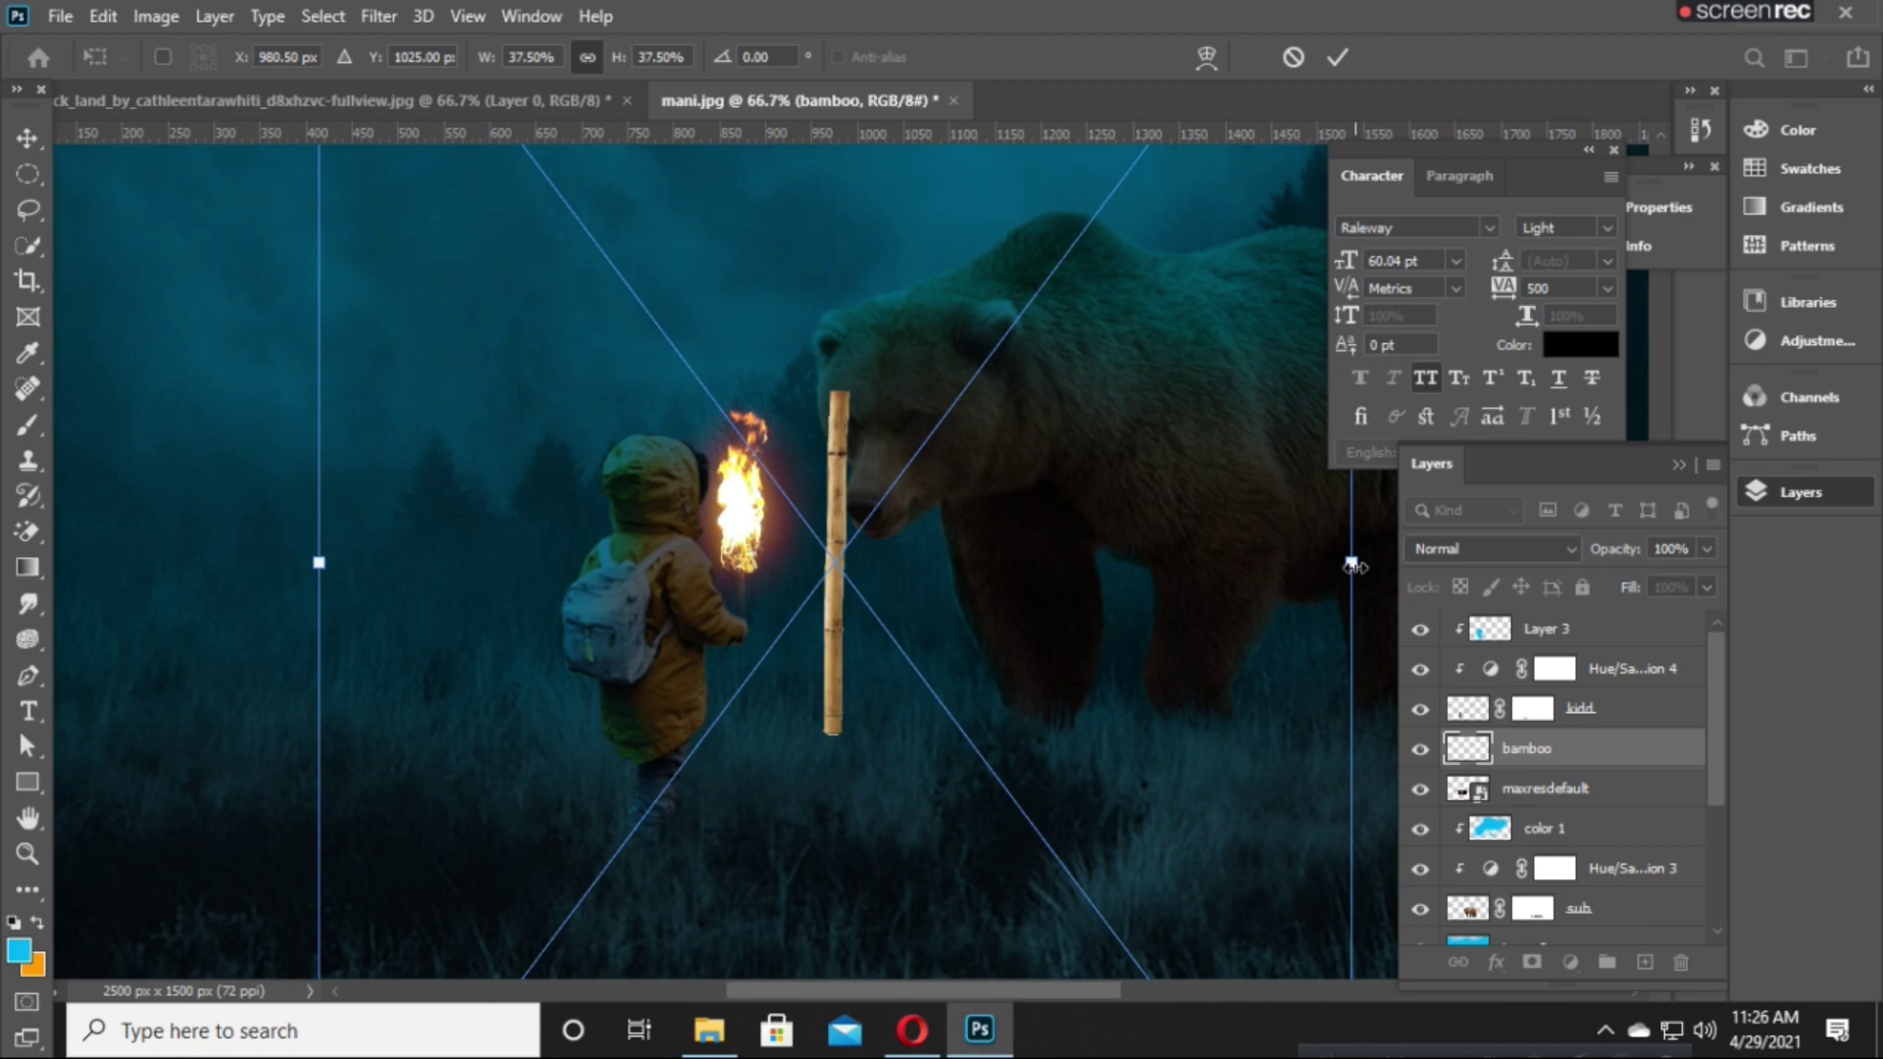
left_click_drag(1352, 565, 1242, 565)
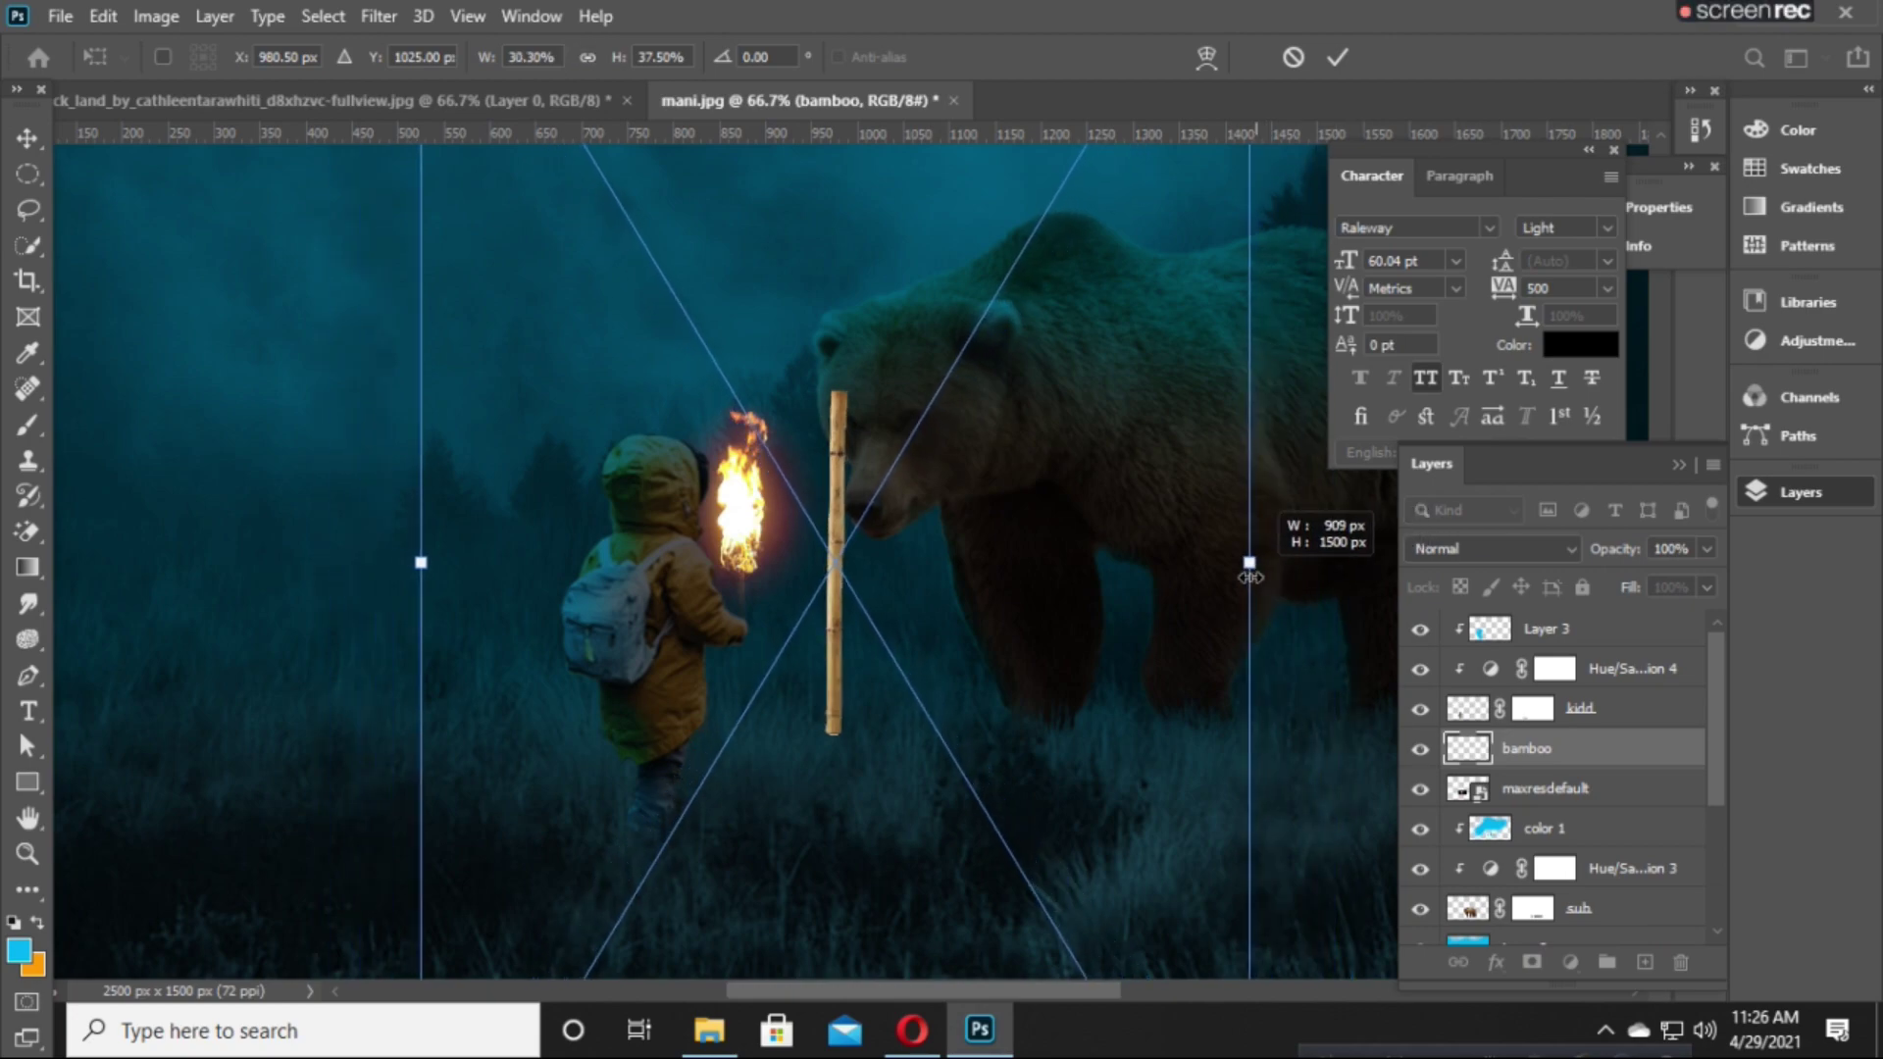
mouse_move(937, 618)
left_mouse_down()
mouse_move(855, 587)
mouse_move(928, 631)
left_mouse_up()
key("Return")
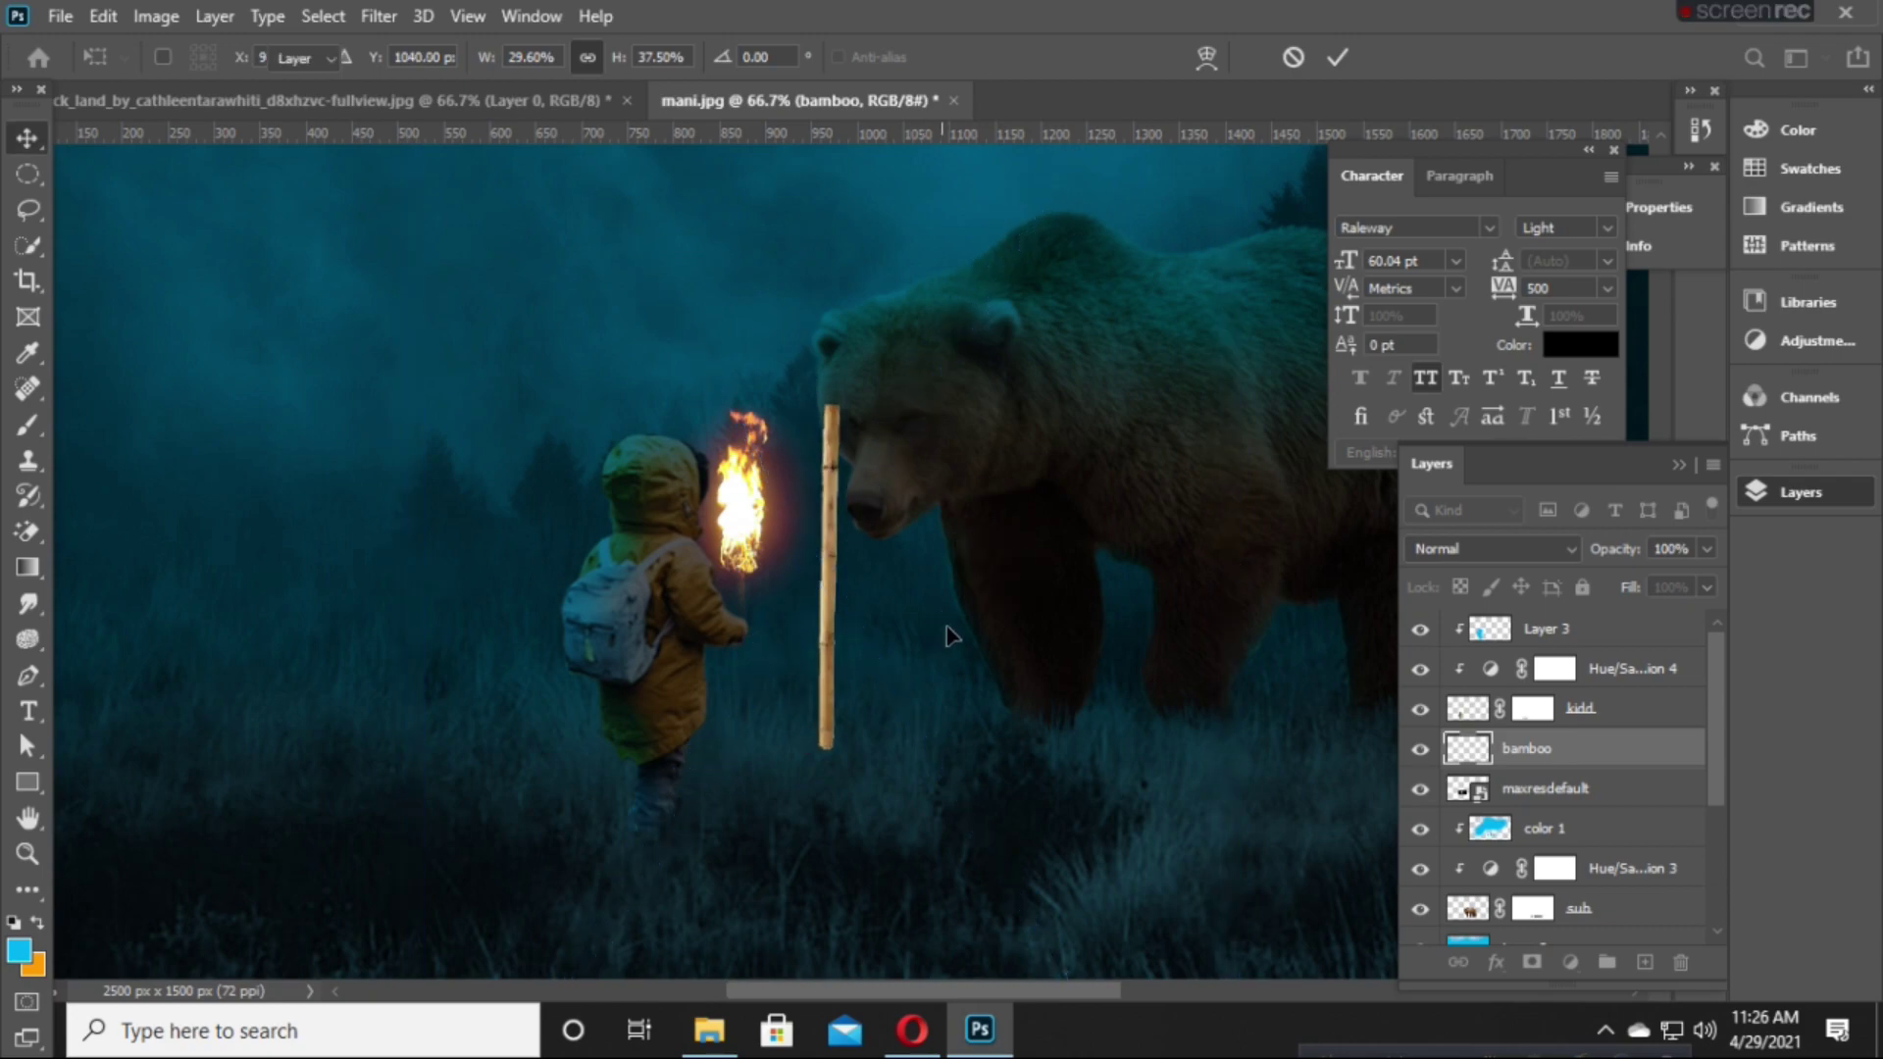
Rasterize the bamboo layer and delete its lower part with a rectangular selection.
left_click(29, 247)
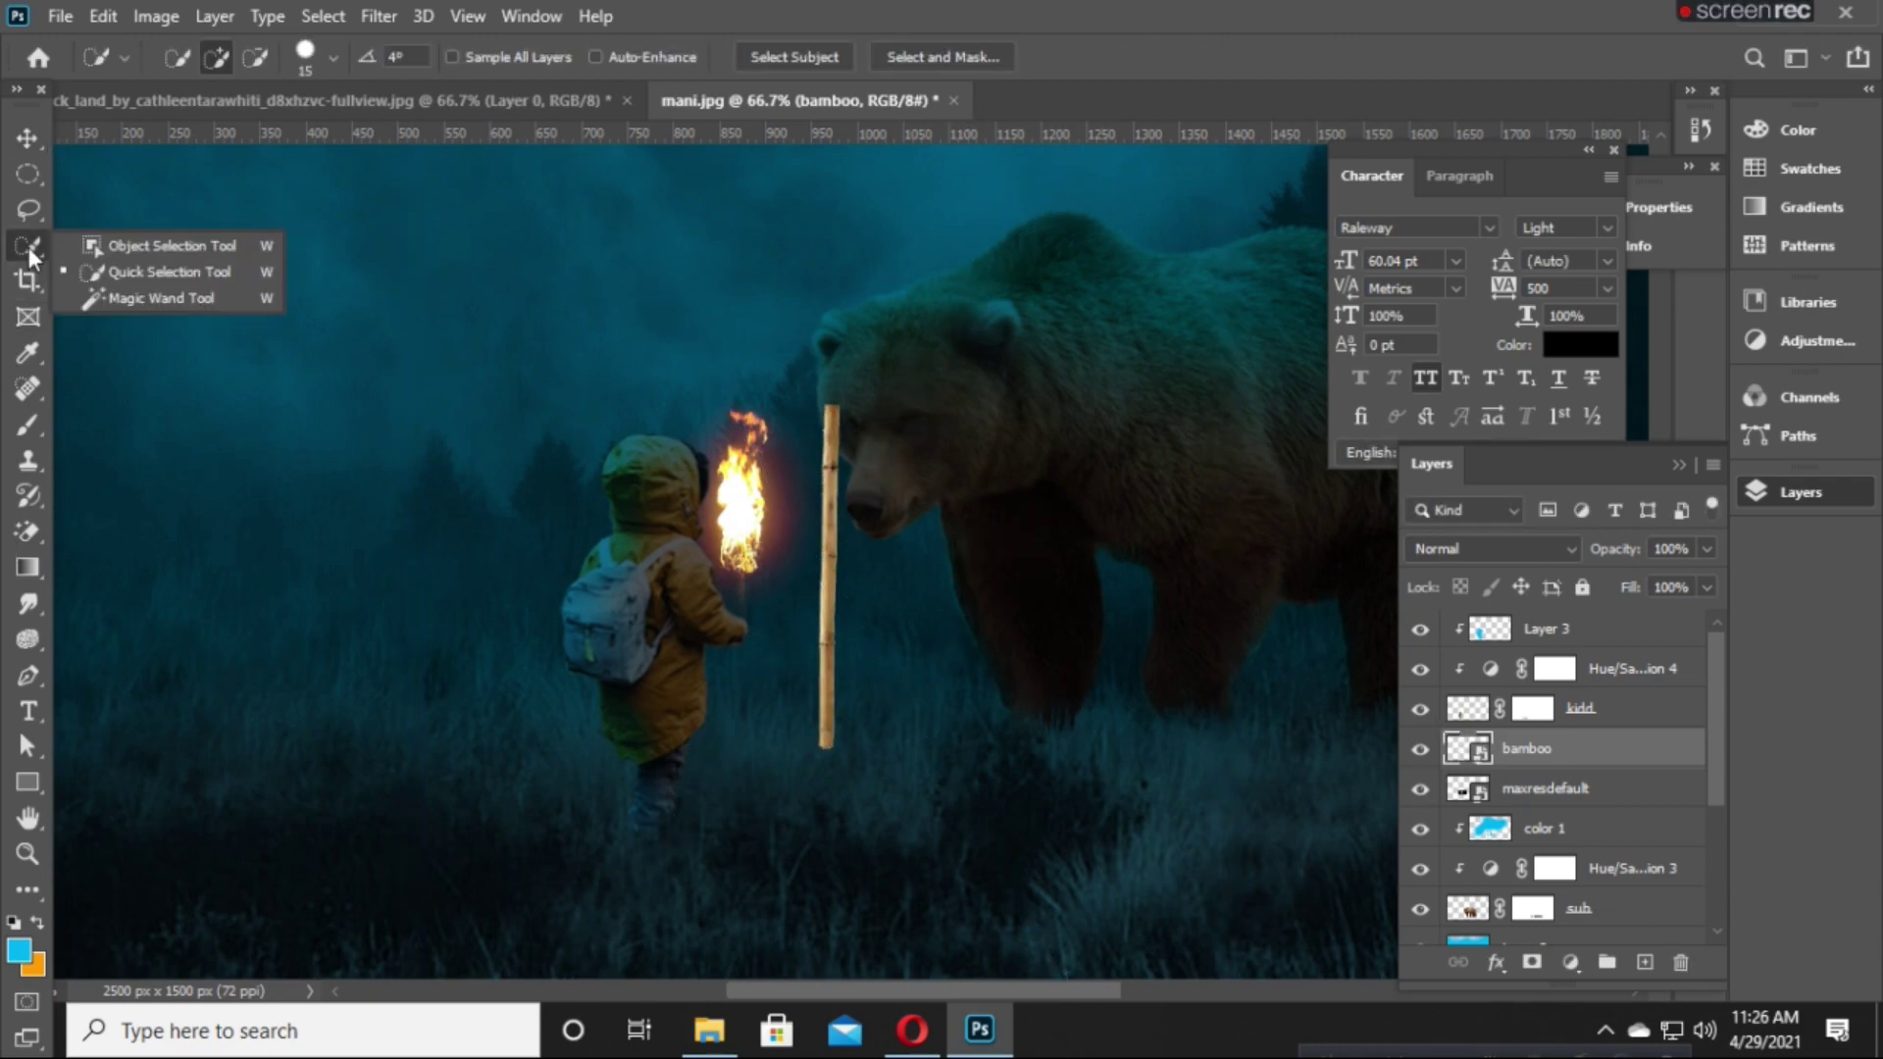
left_click(27, 174)
left_click(147, 177)
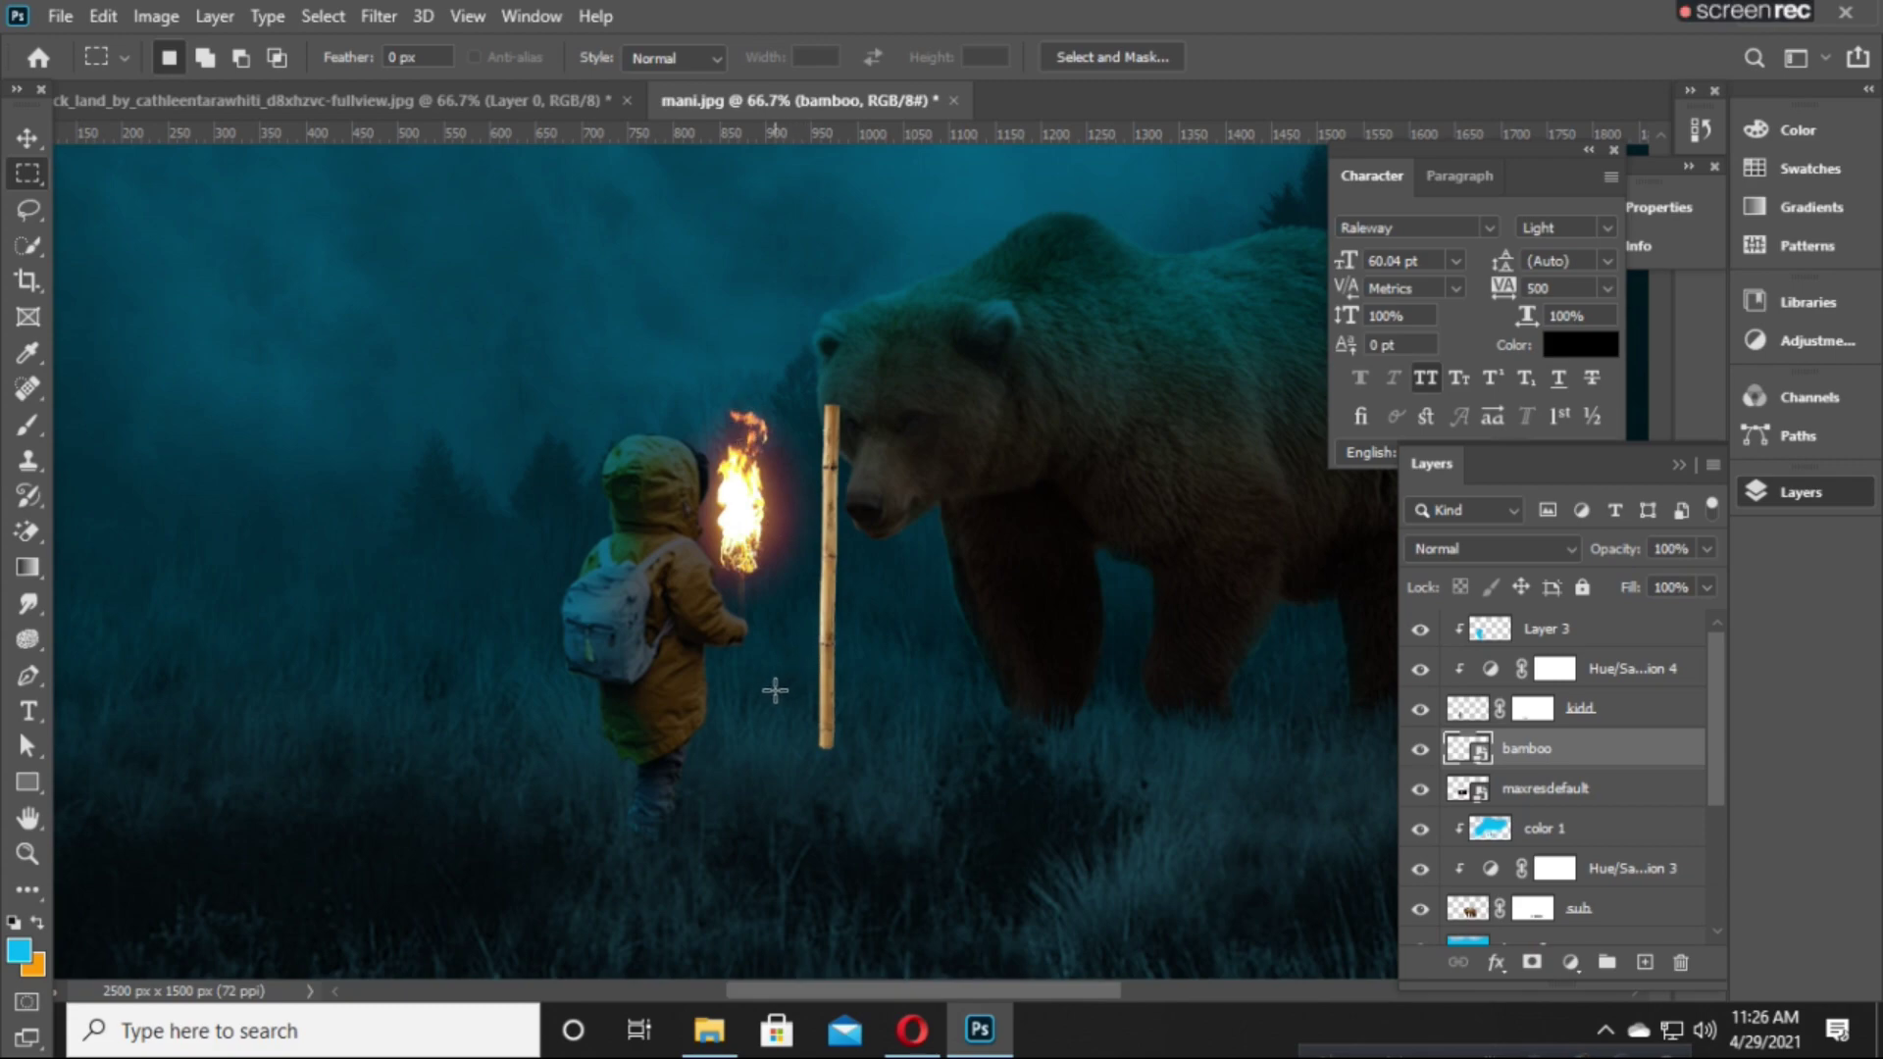
left_click_drag(789, 646, 896, 756)
key("Delete")
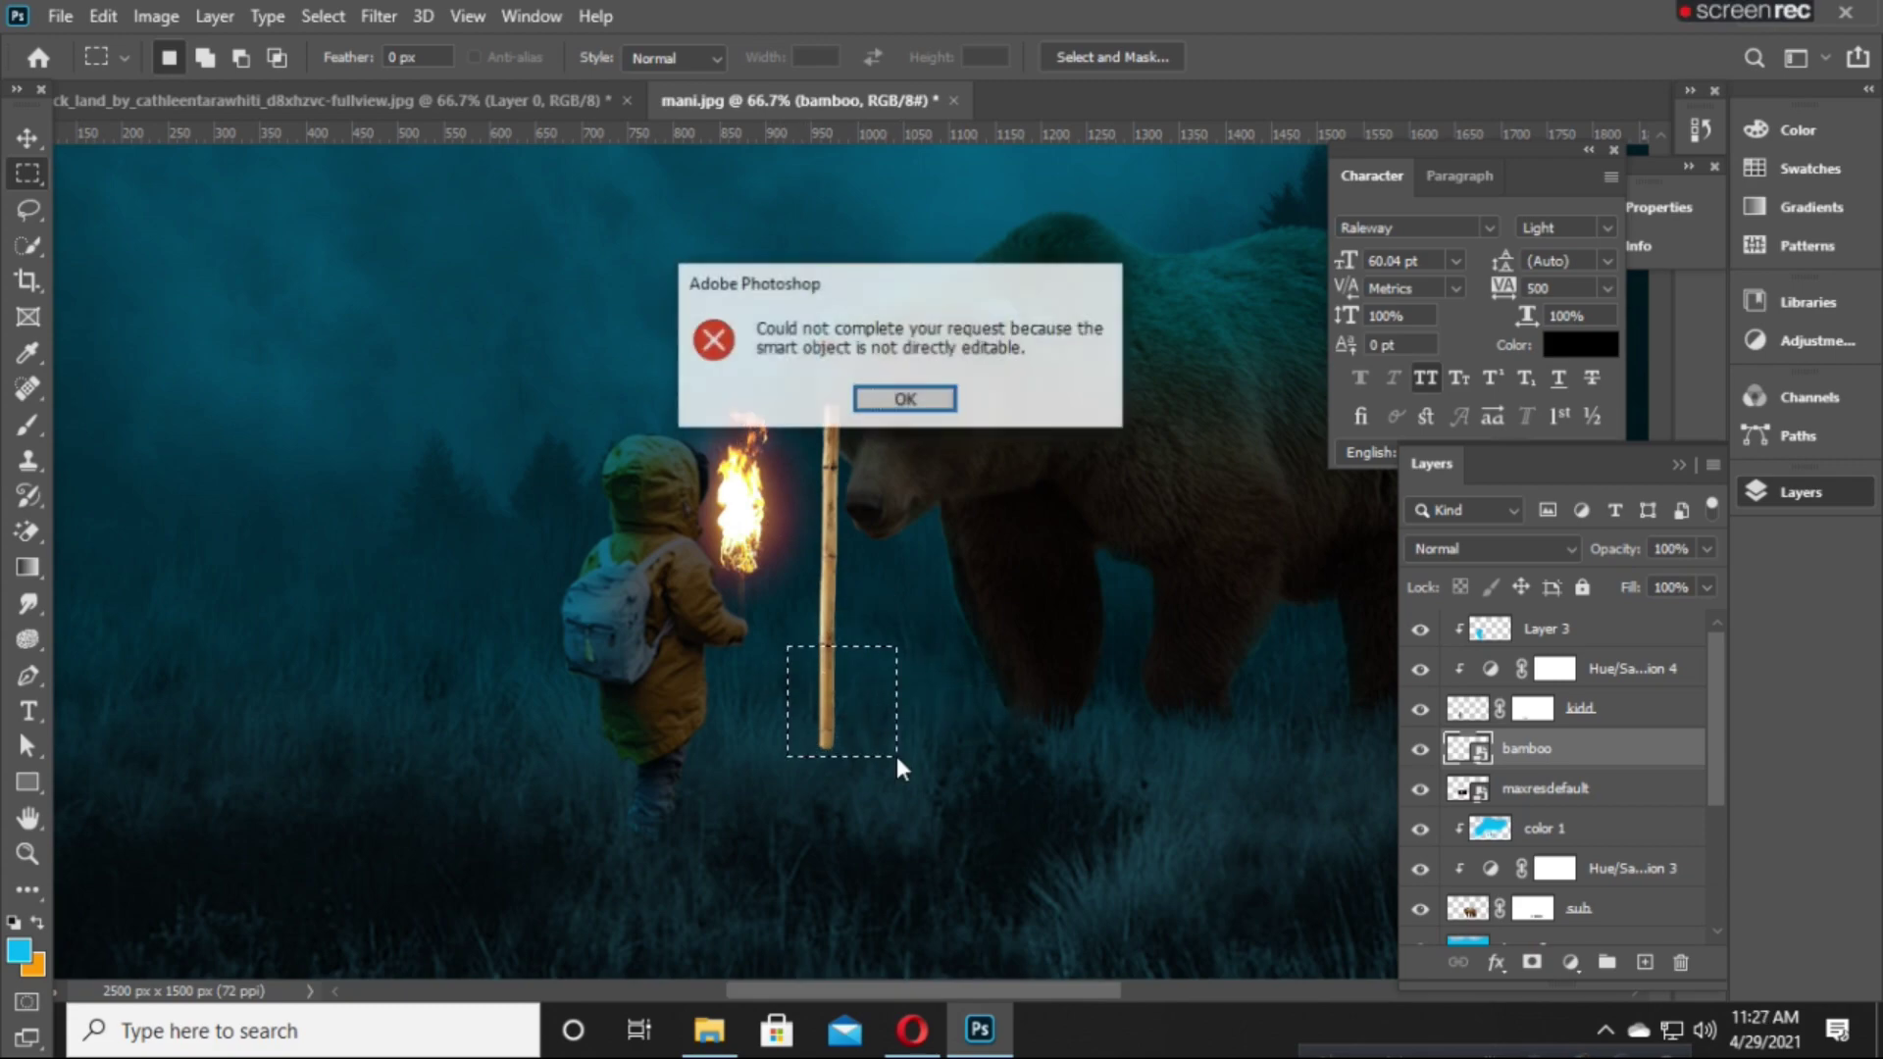
left_click(878, 402)
right_click(1597, 750)
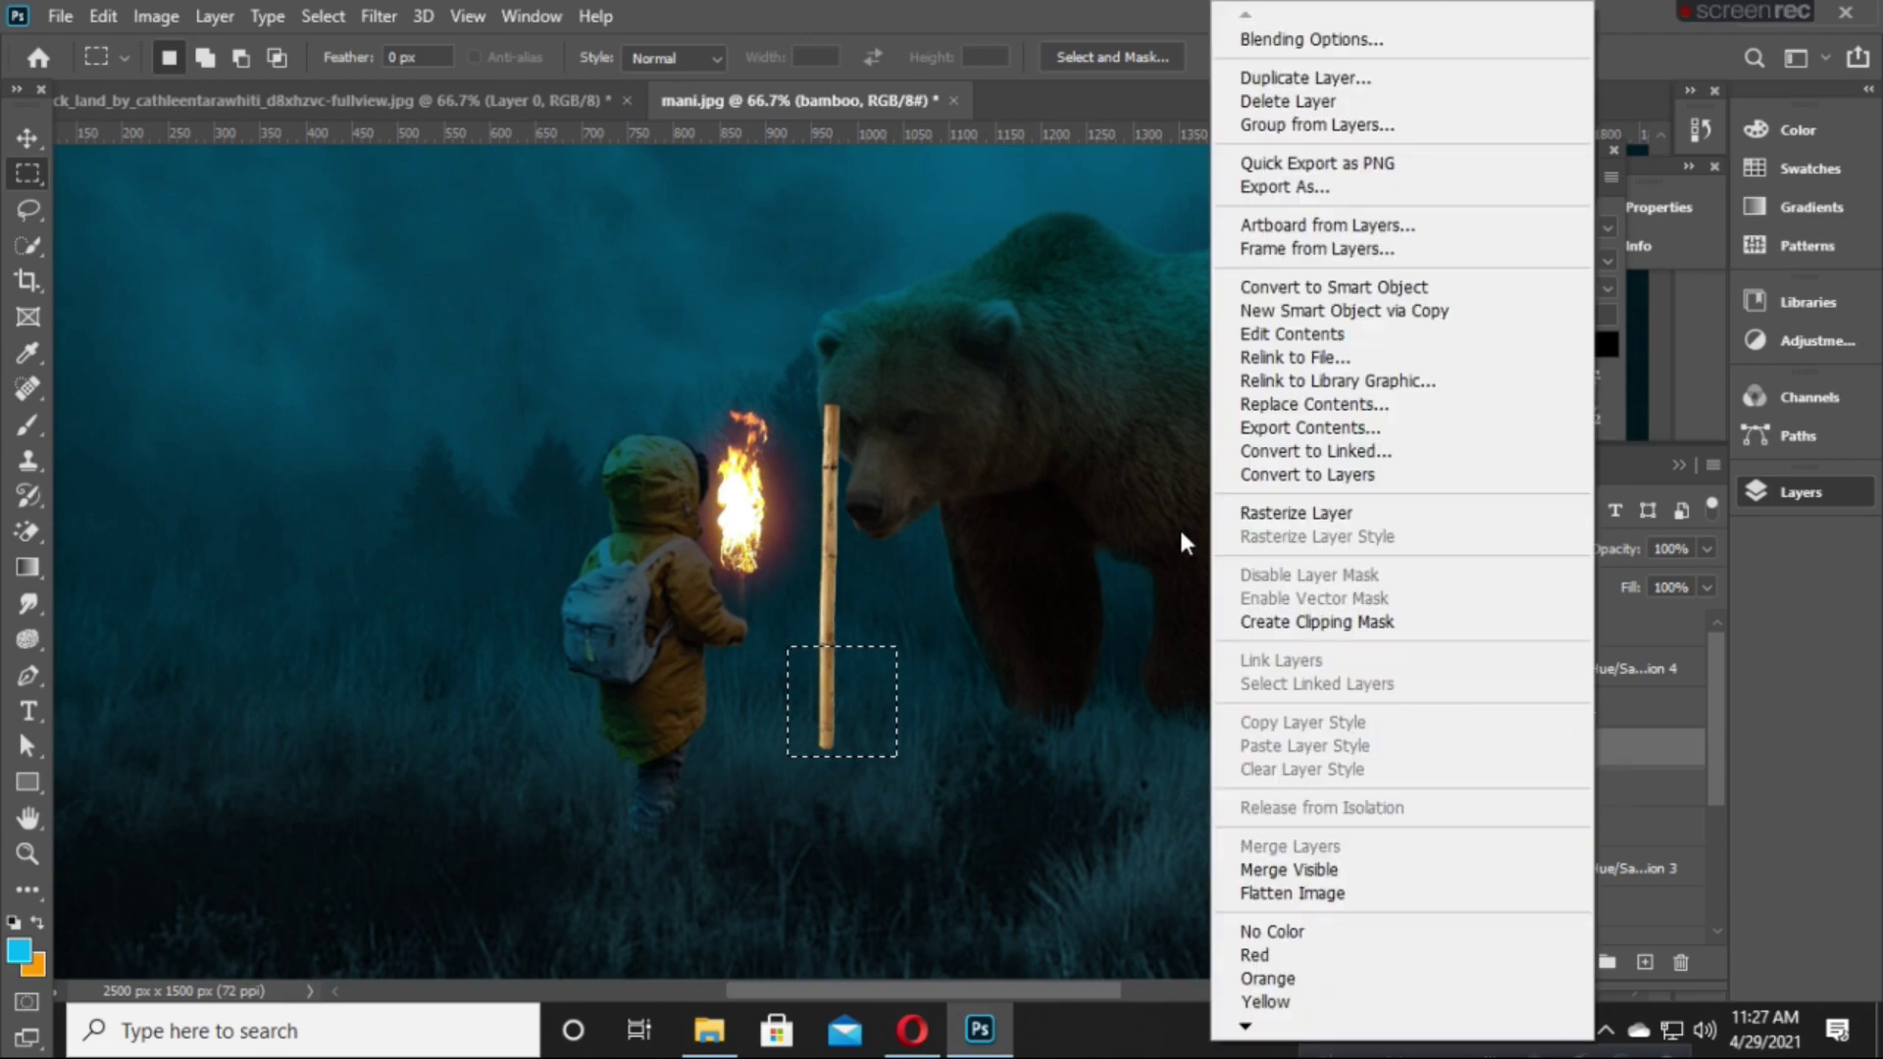
left_click(1251, 515)
key("Delete")
key("ctrl+d")
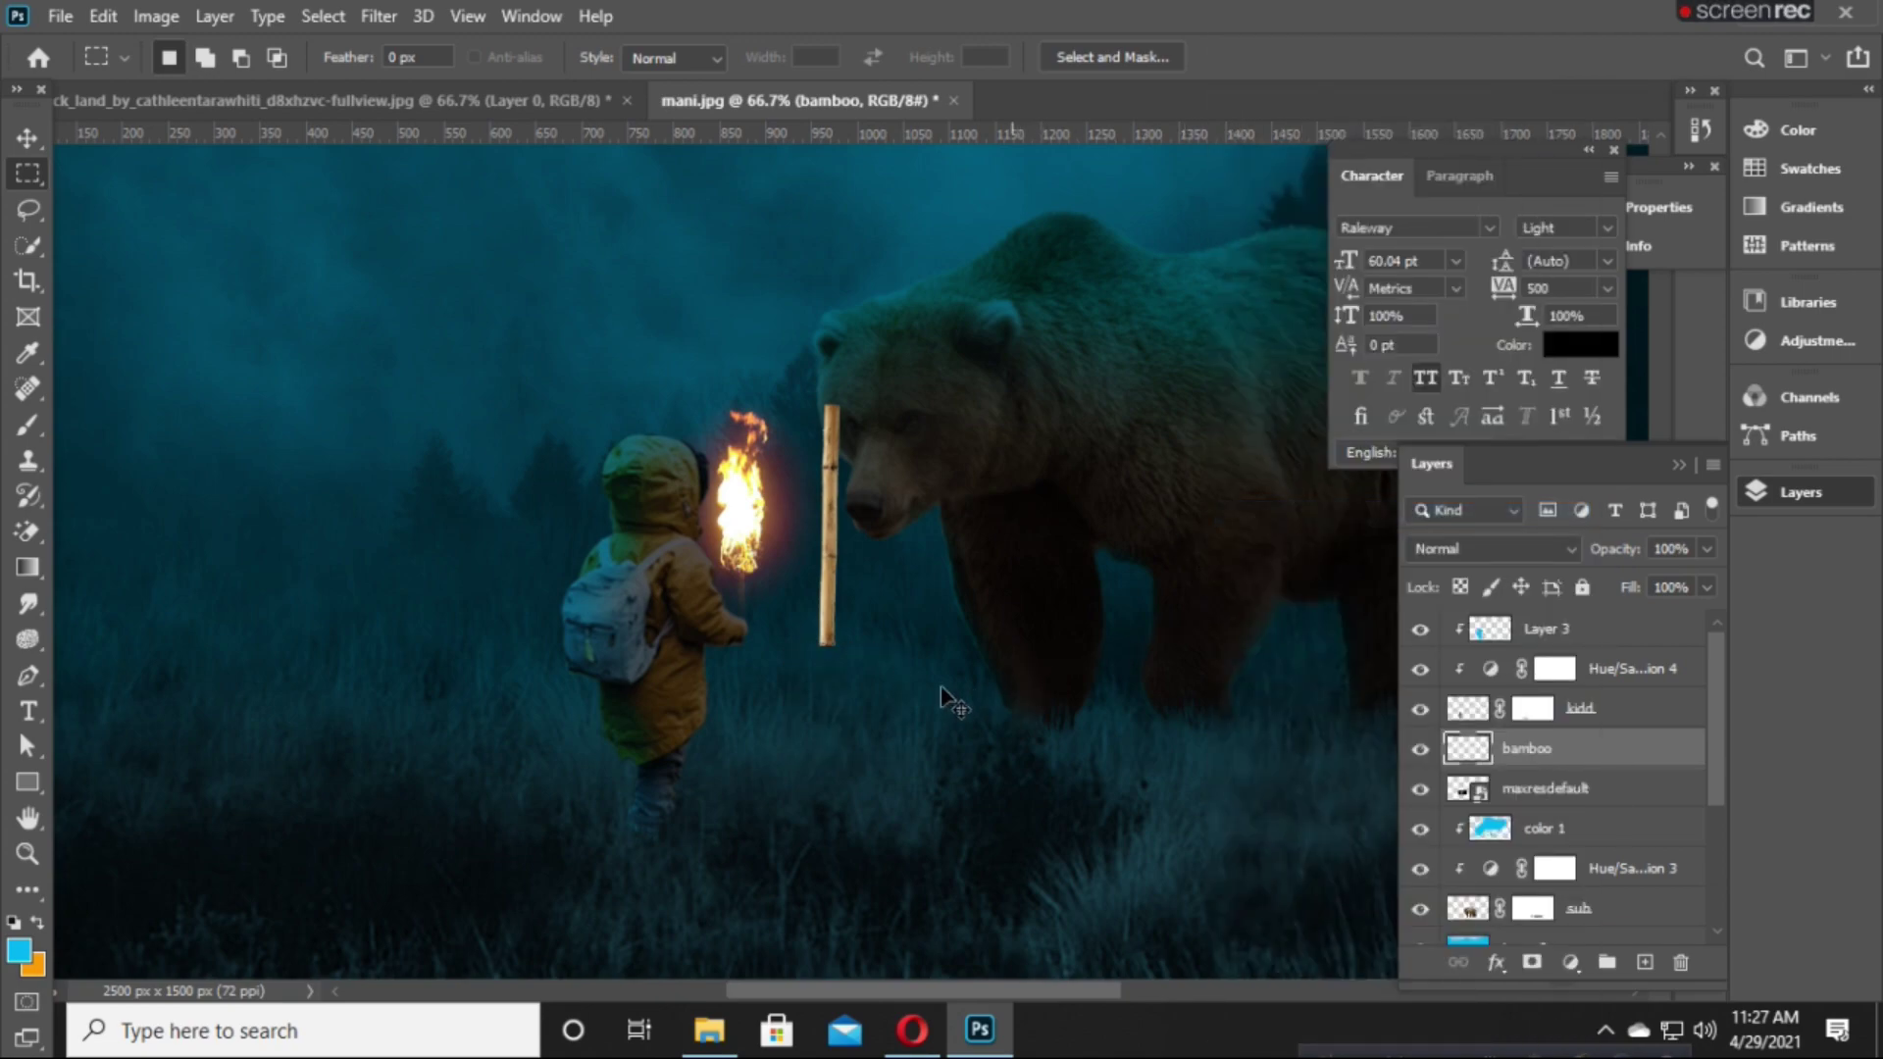
Move the bamboo under the flame, layer it below the flame and make it much thinner.
left_click(27, 137)
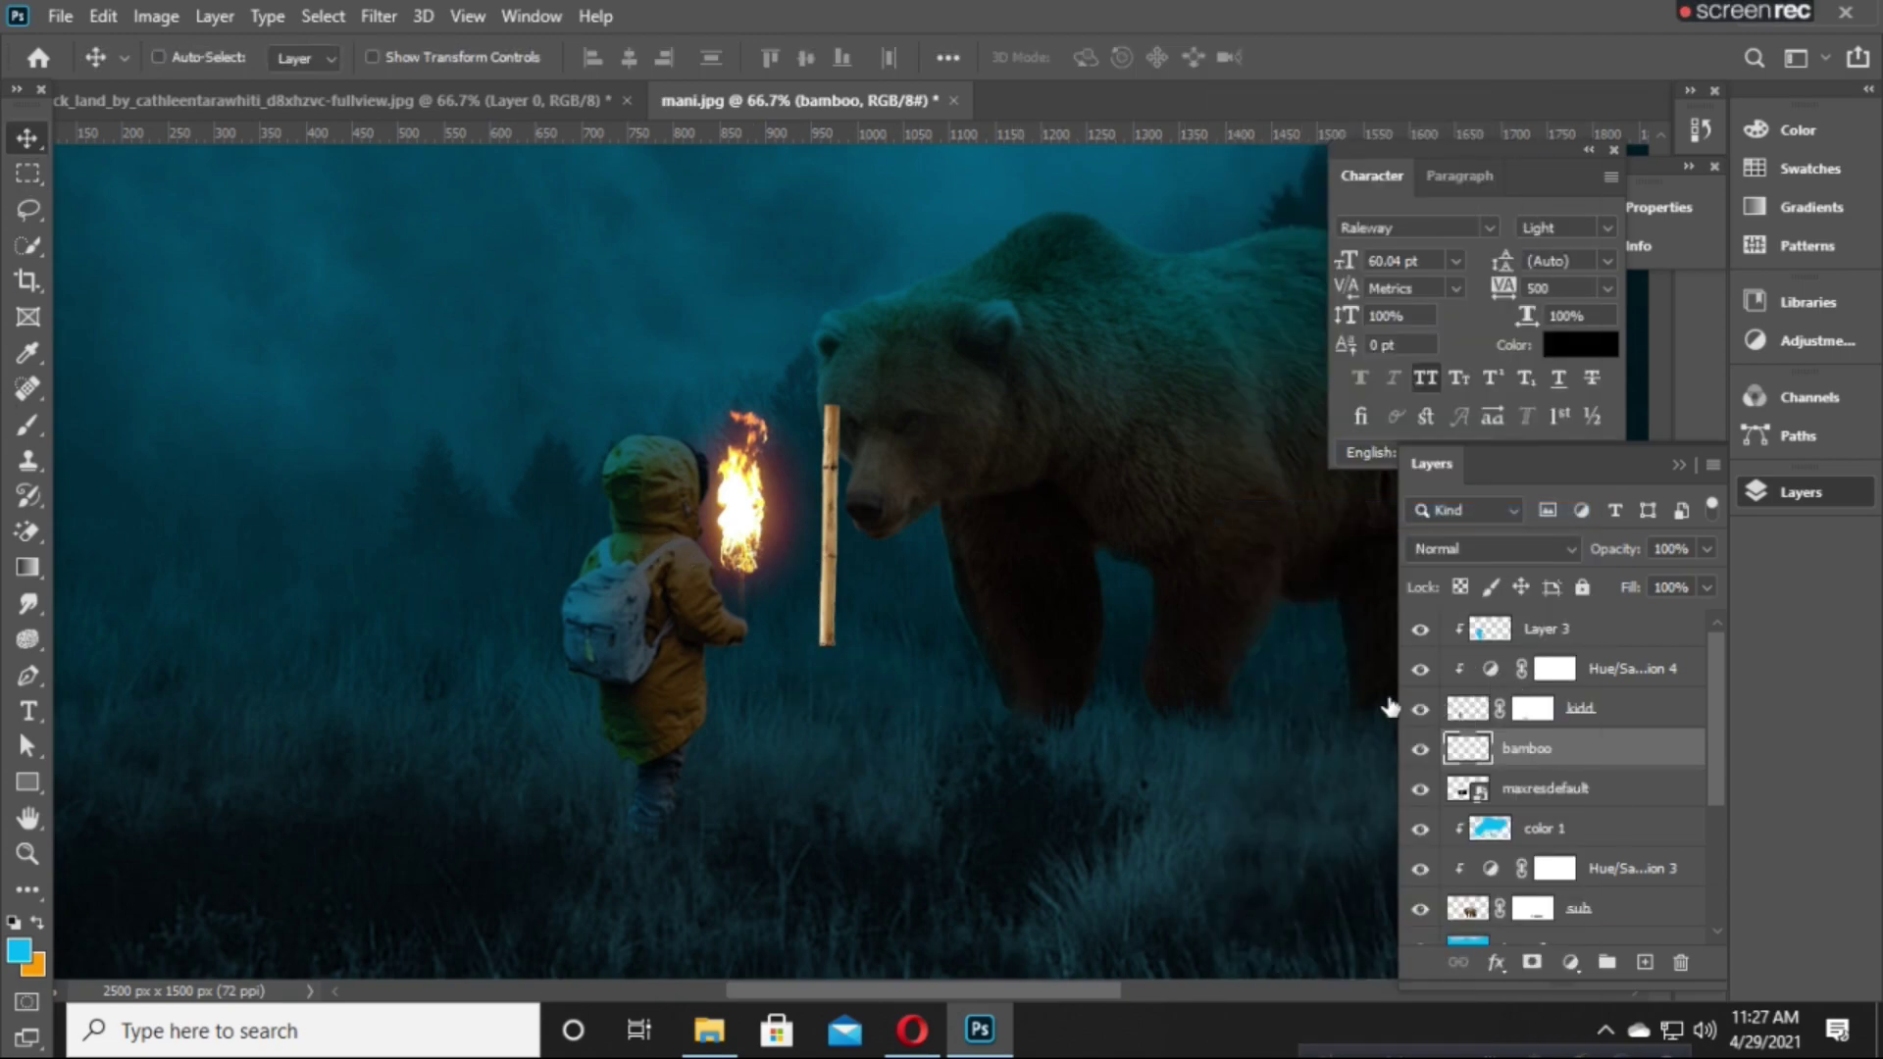
key("ctrl+t")
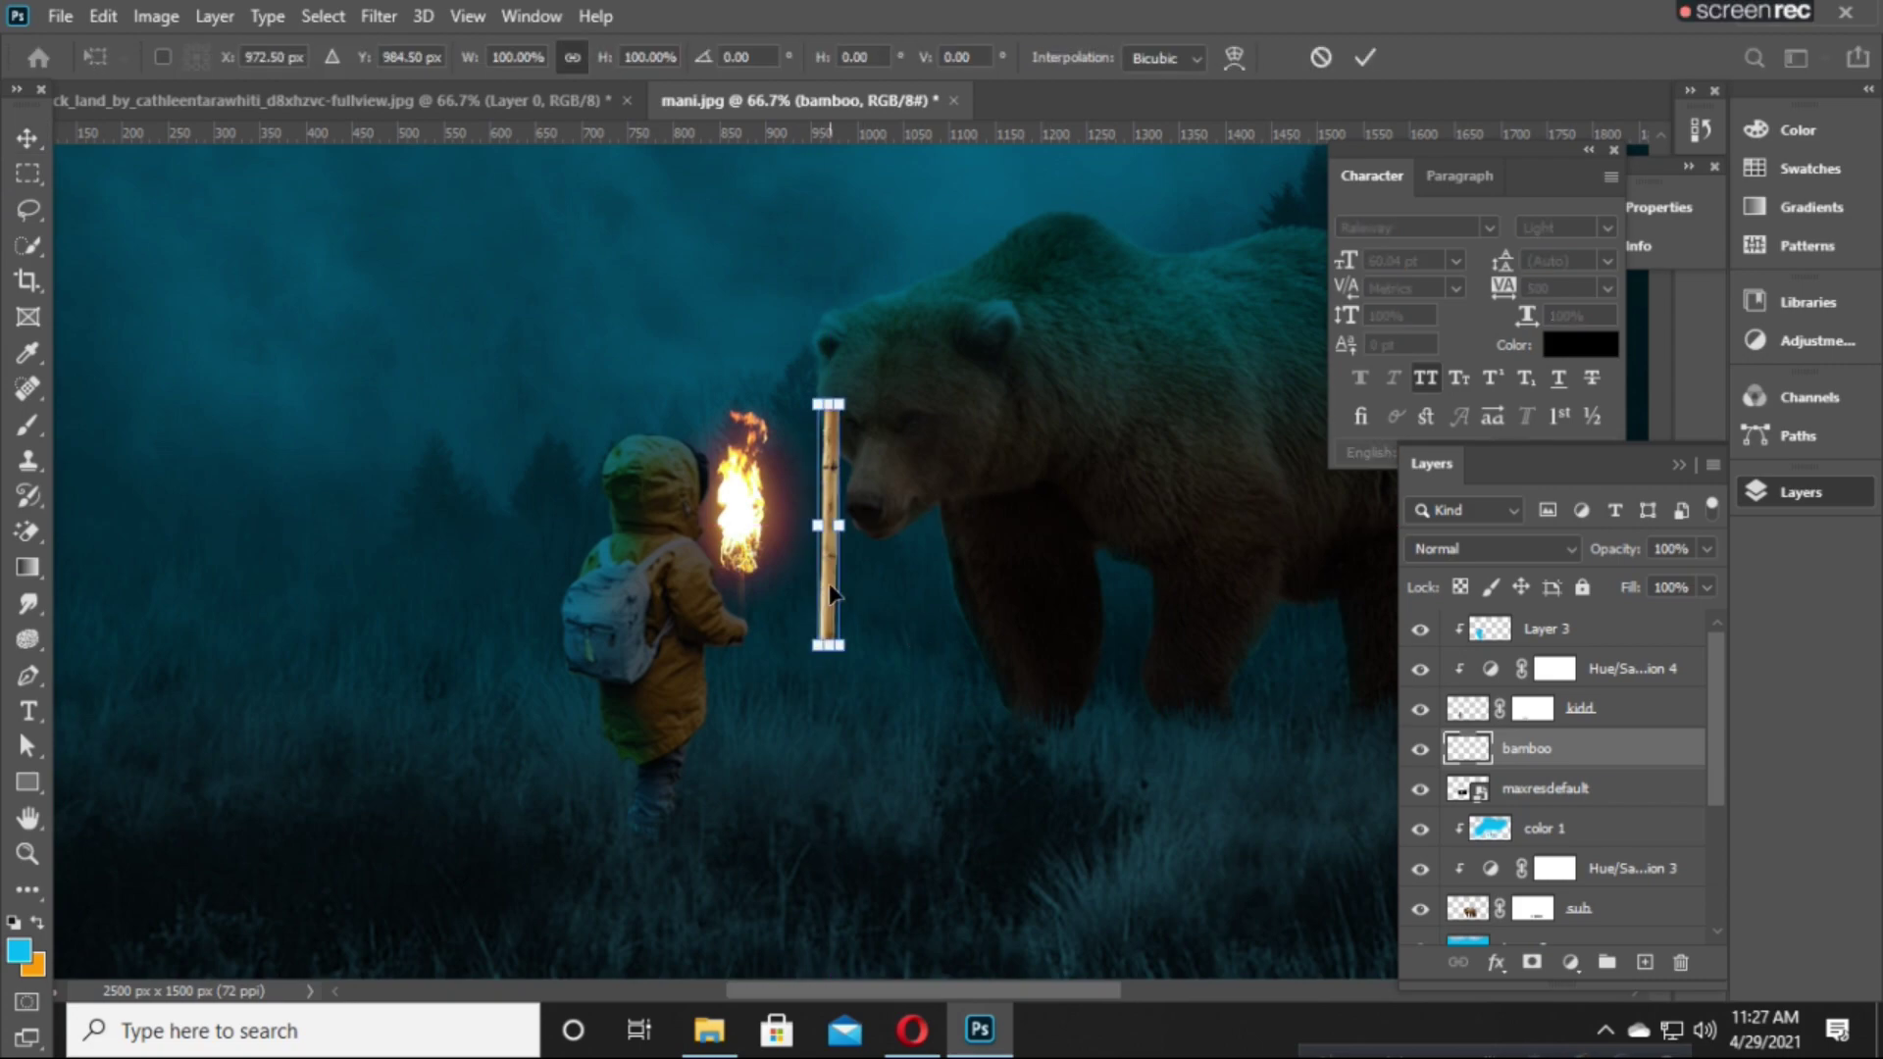
mouse_move(832, 593)
left_mouse_down()
mouse_move(743, 623)
mouse_move(748, 653)
left_mouse_up()
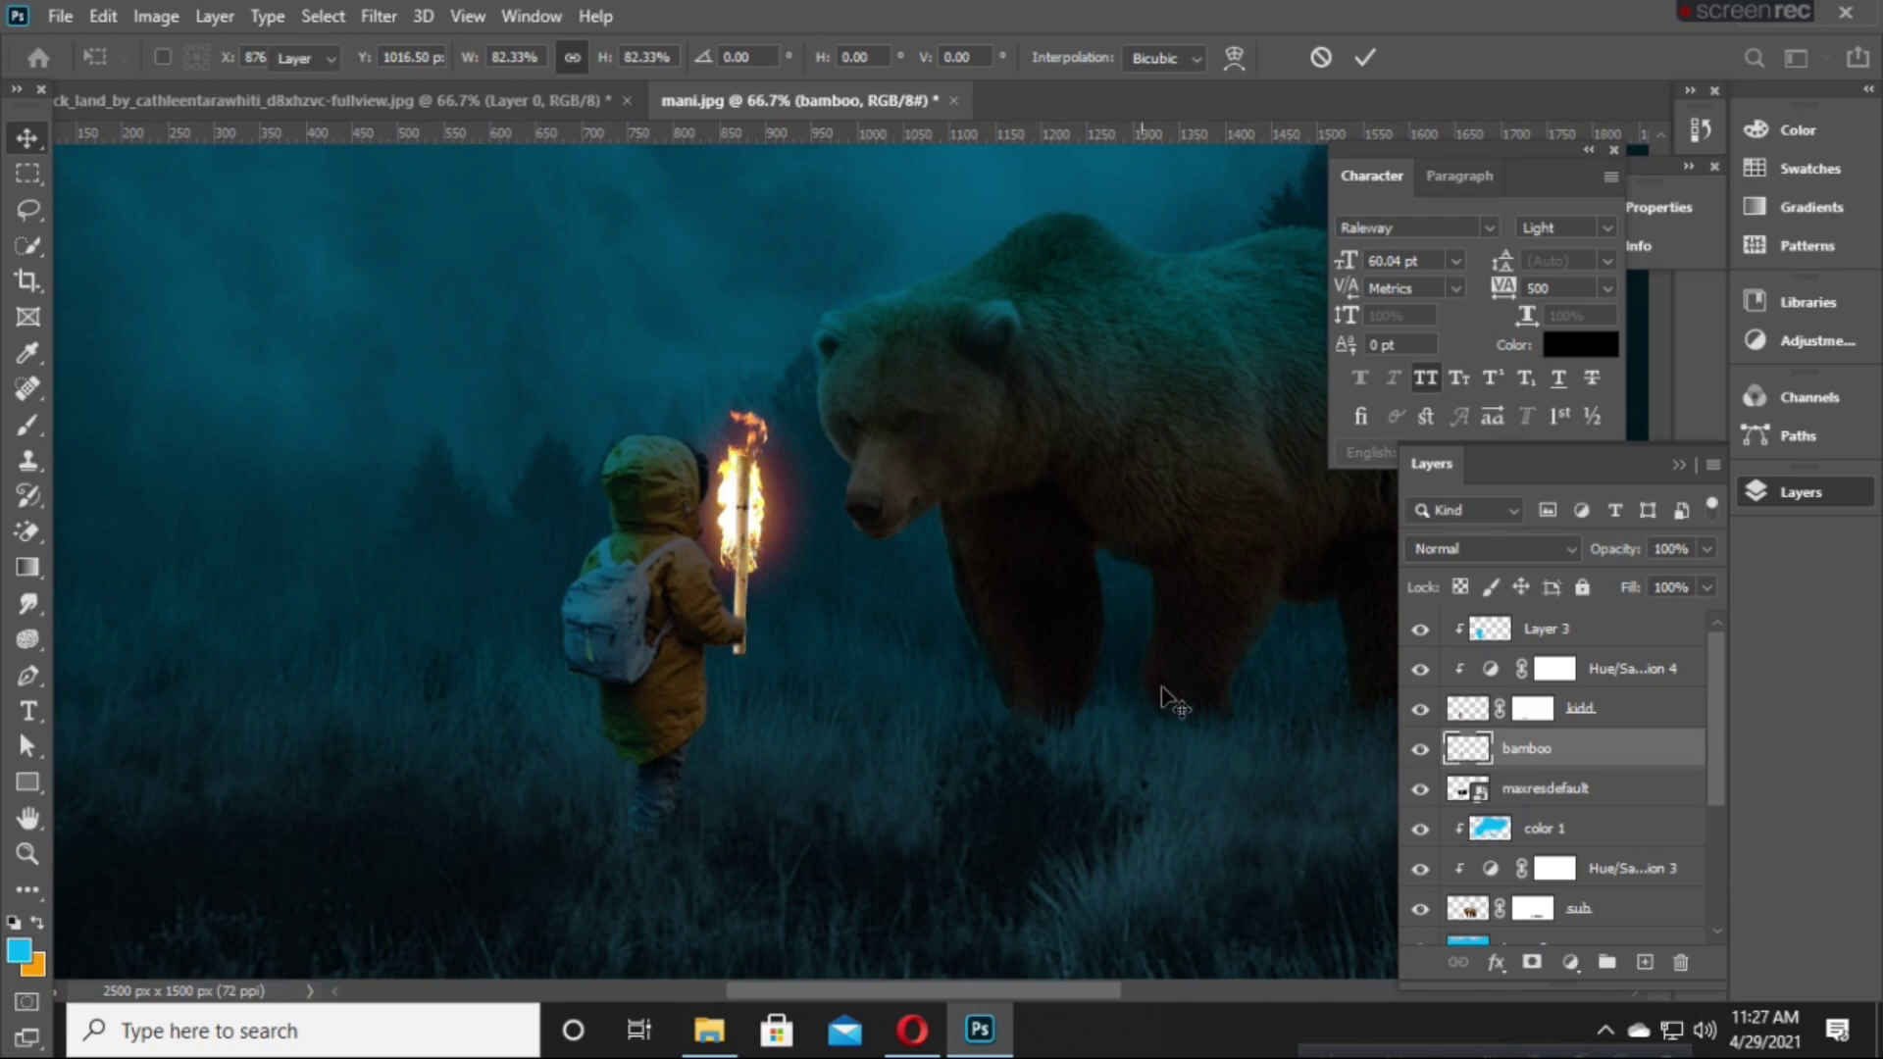
key("Return")
left_click_drag(1537, 756, 1515, 826)
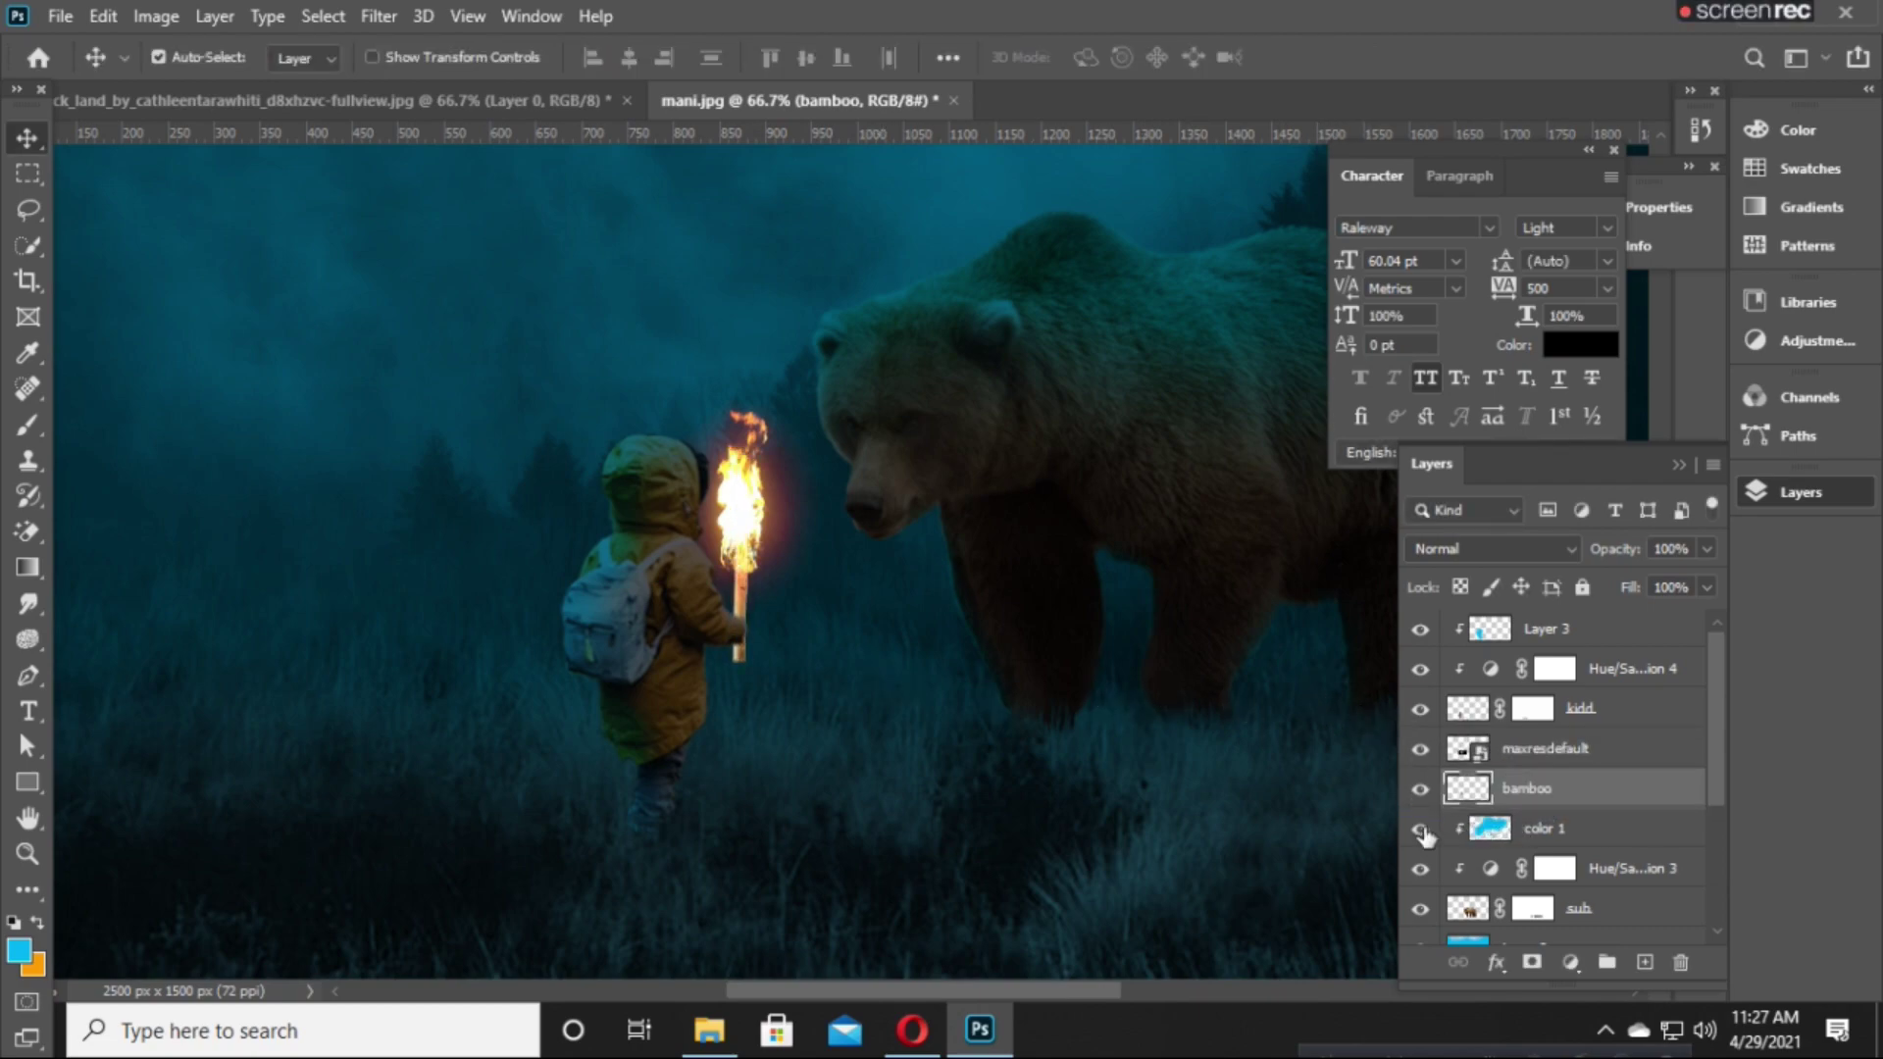
key("ctrl+plus")
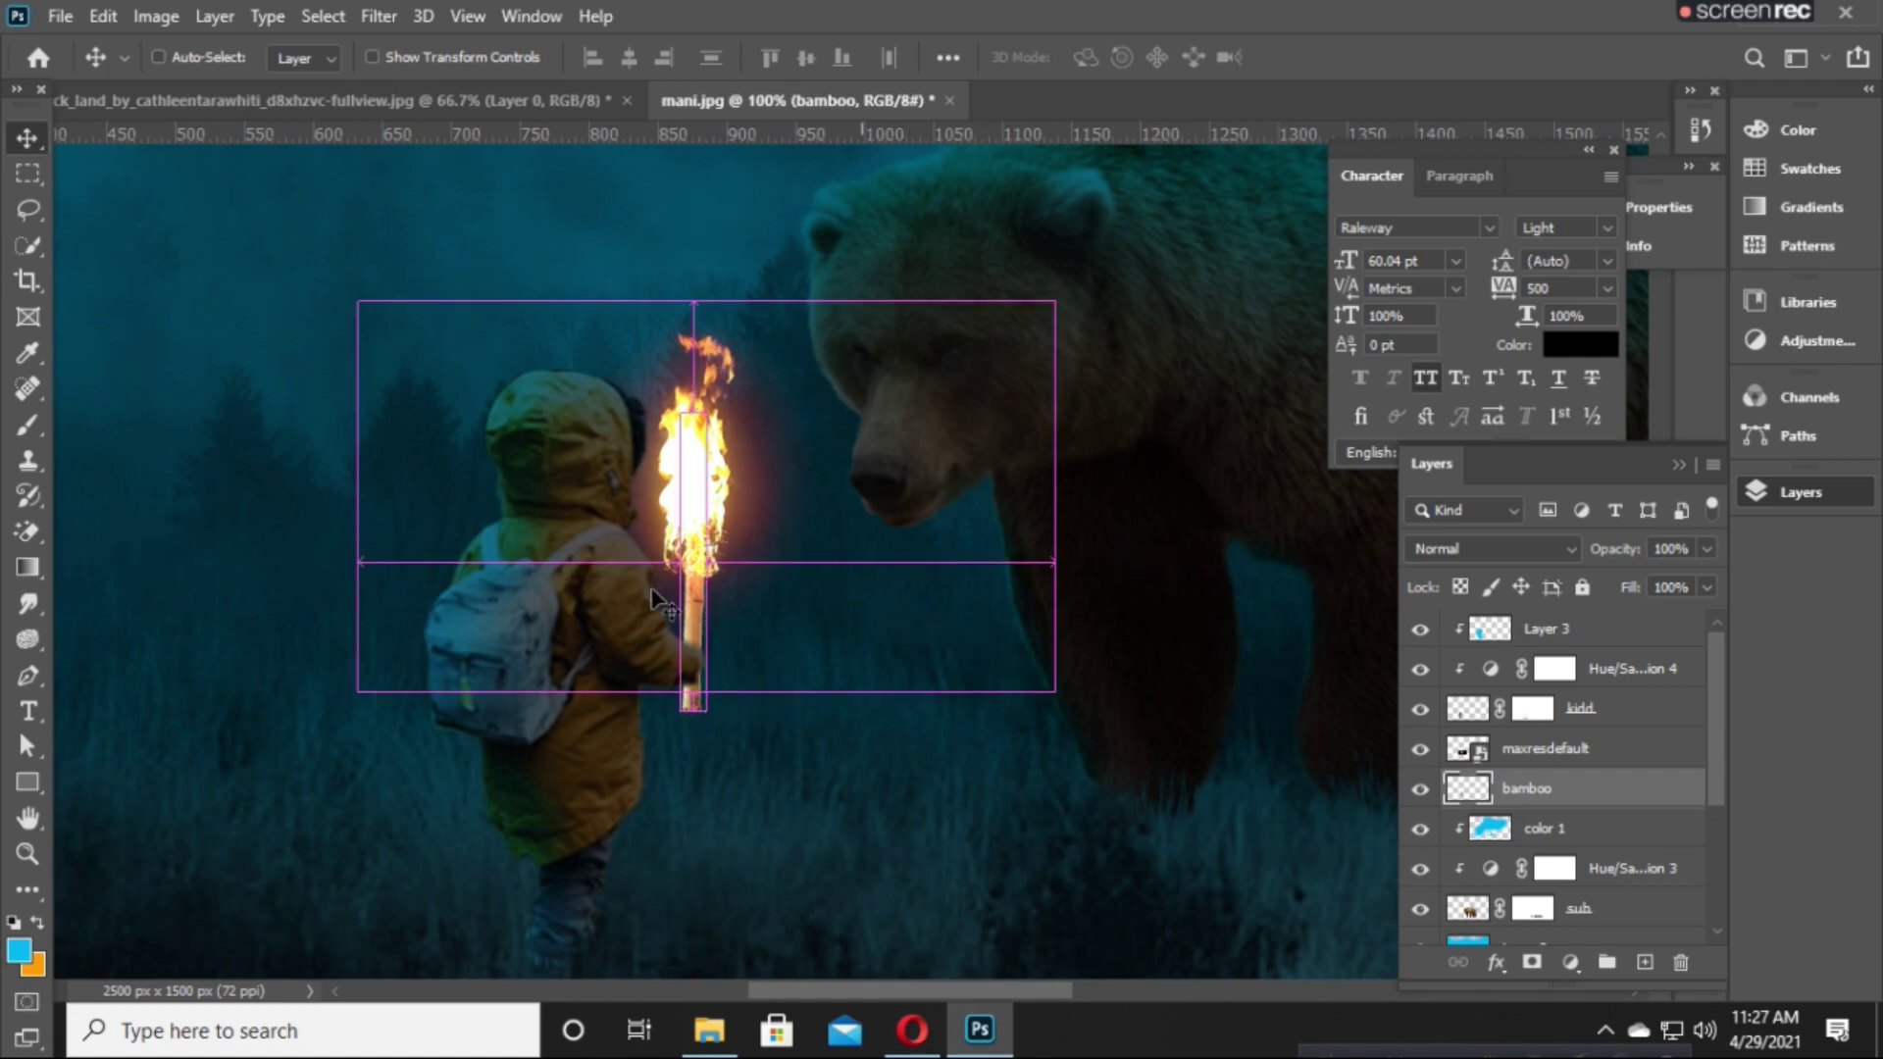
key("ctrl+t")
left_click_drag(701, 567, 692, 569)
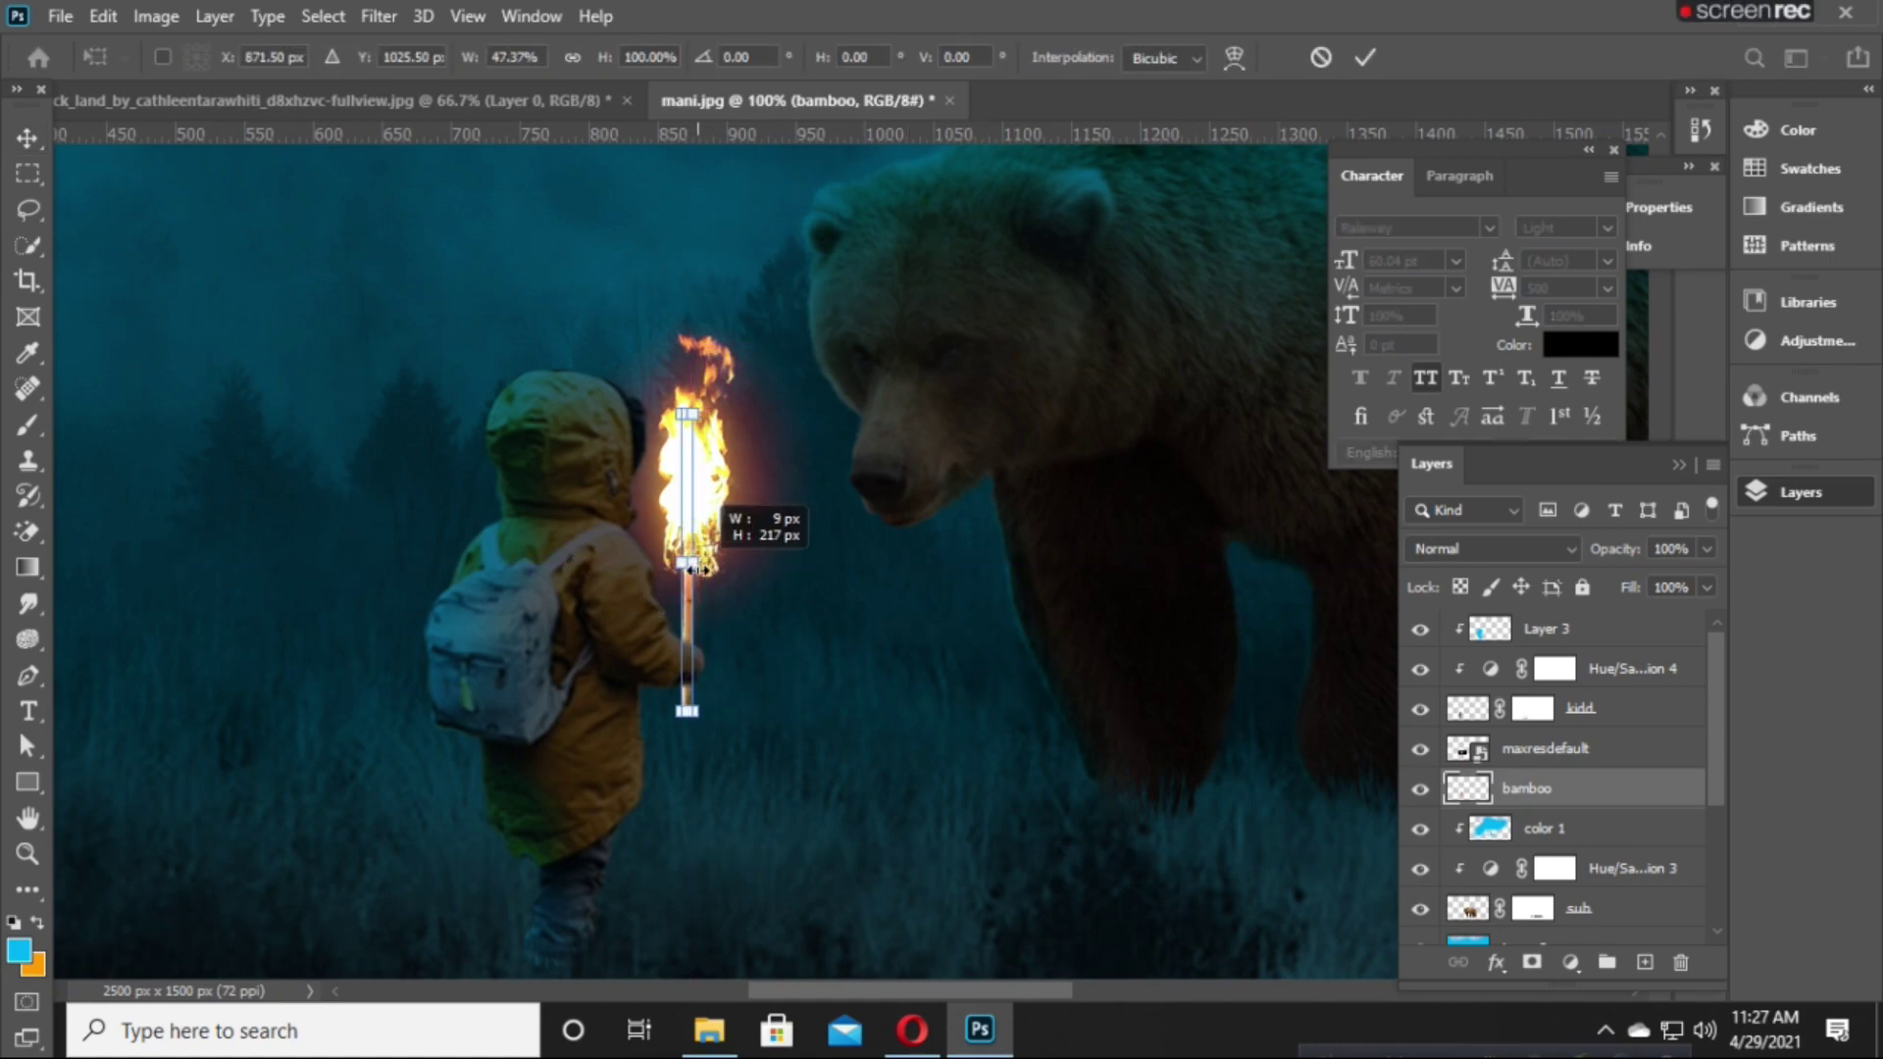
key("Return")
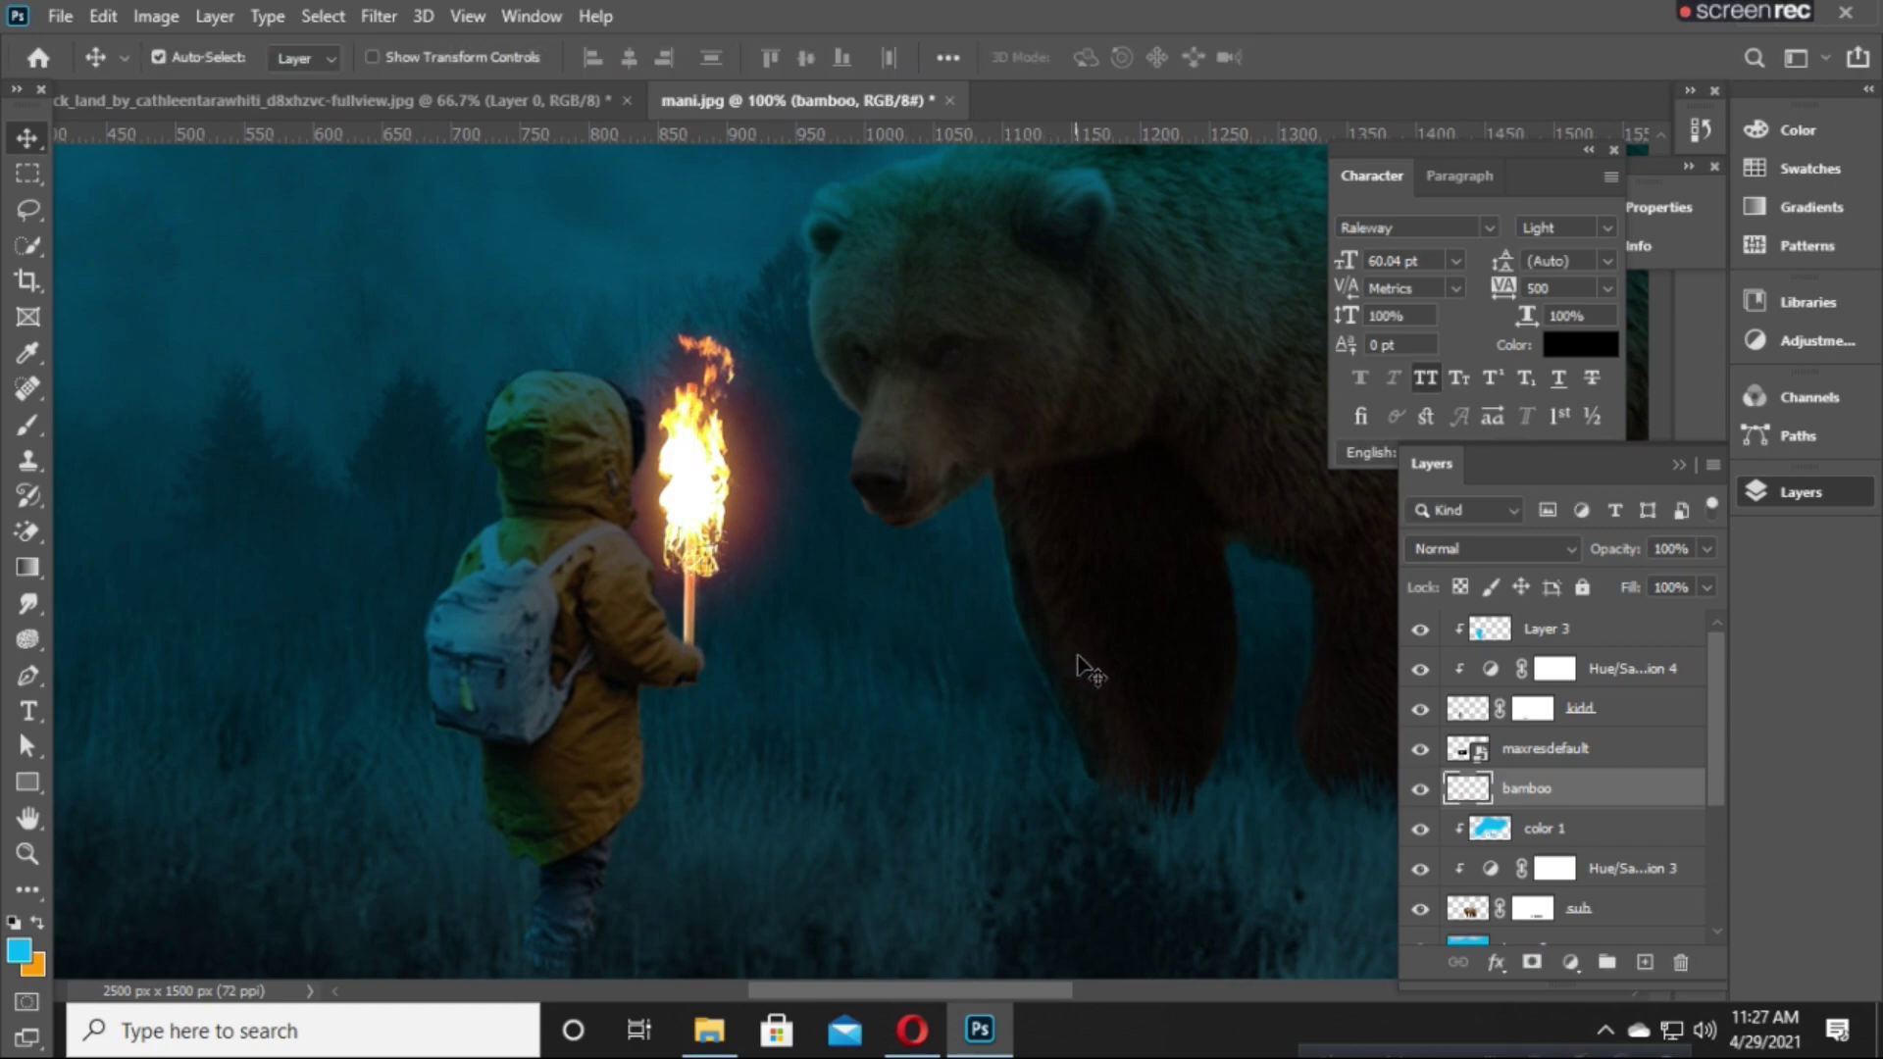
left_click(29, 177)
left_click_drag(580, 327, 766, 513)
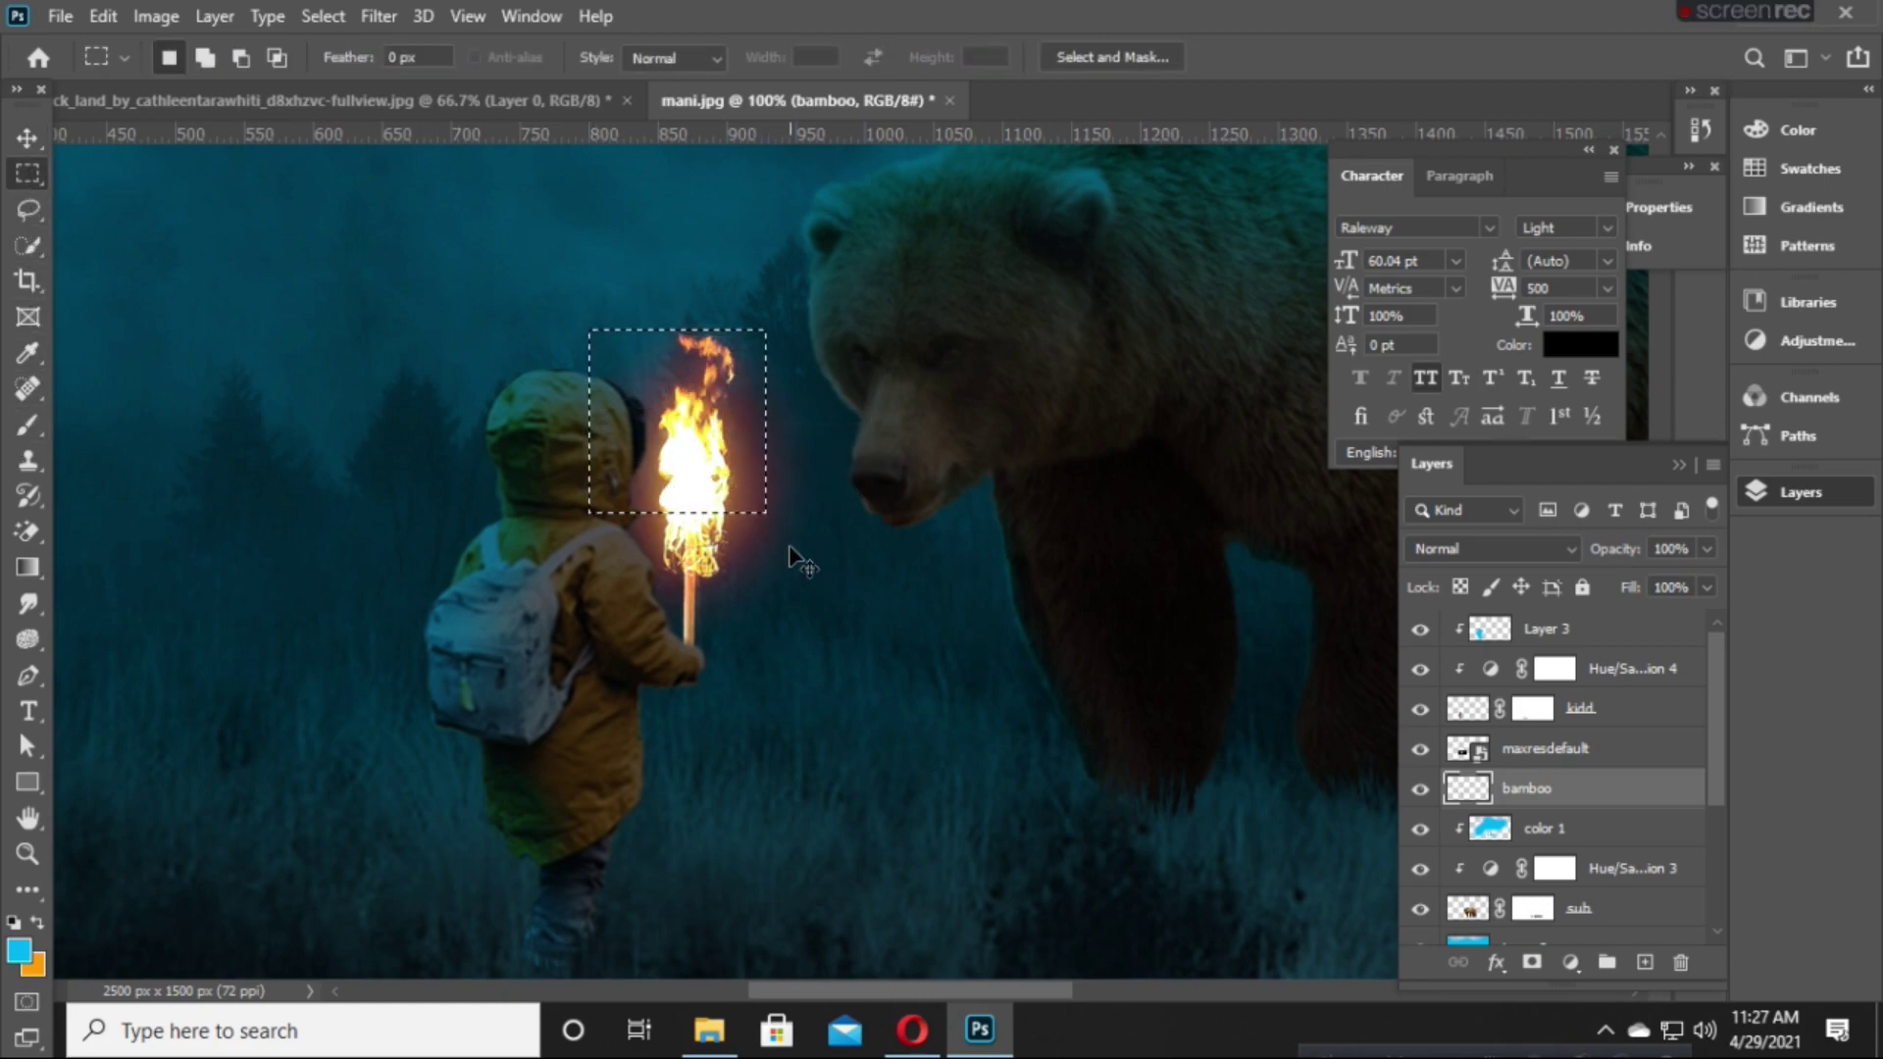
key("ctrl+d")
left_click(1421, 750)
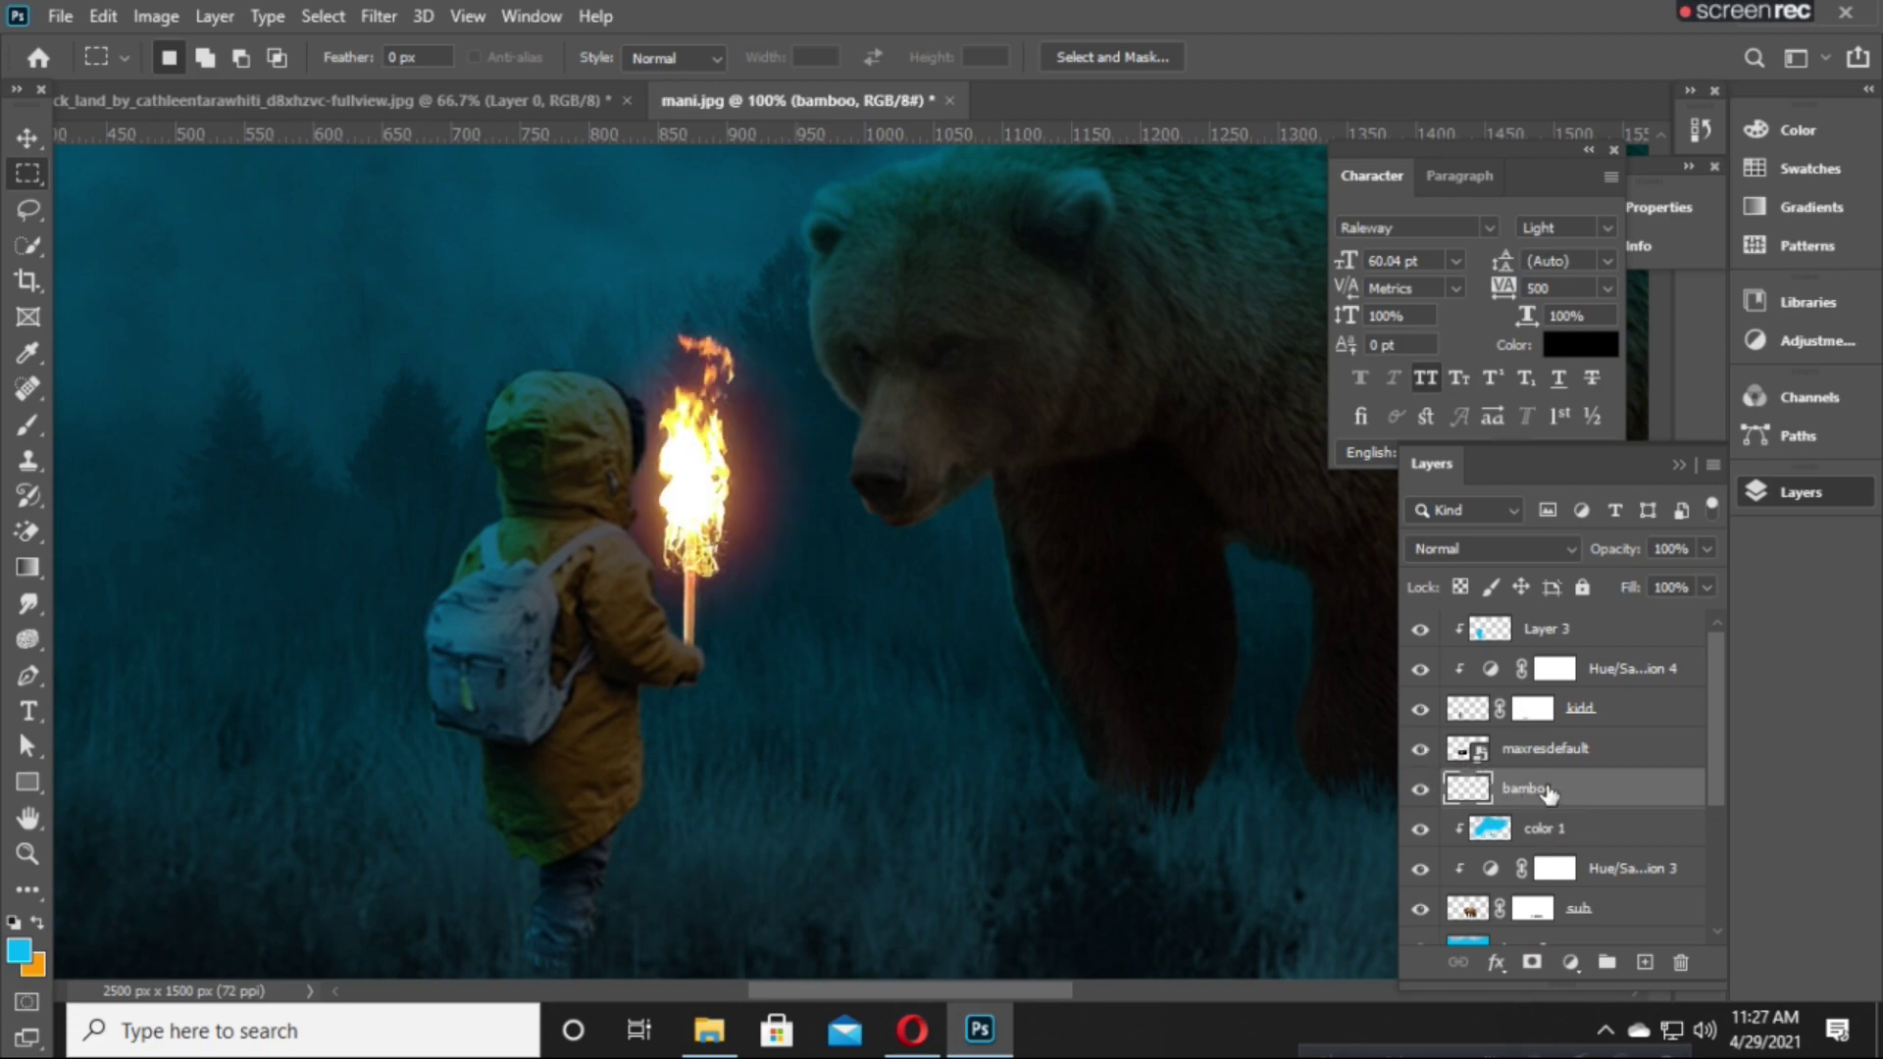
key("ctrl+t")
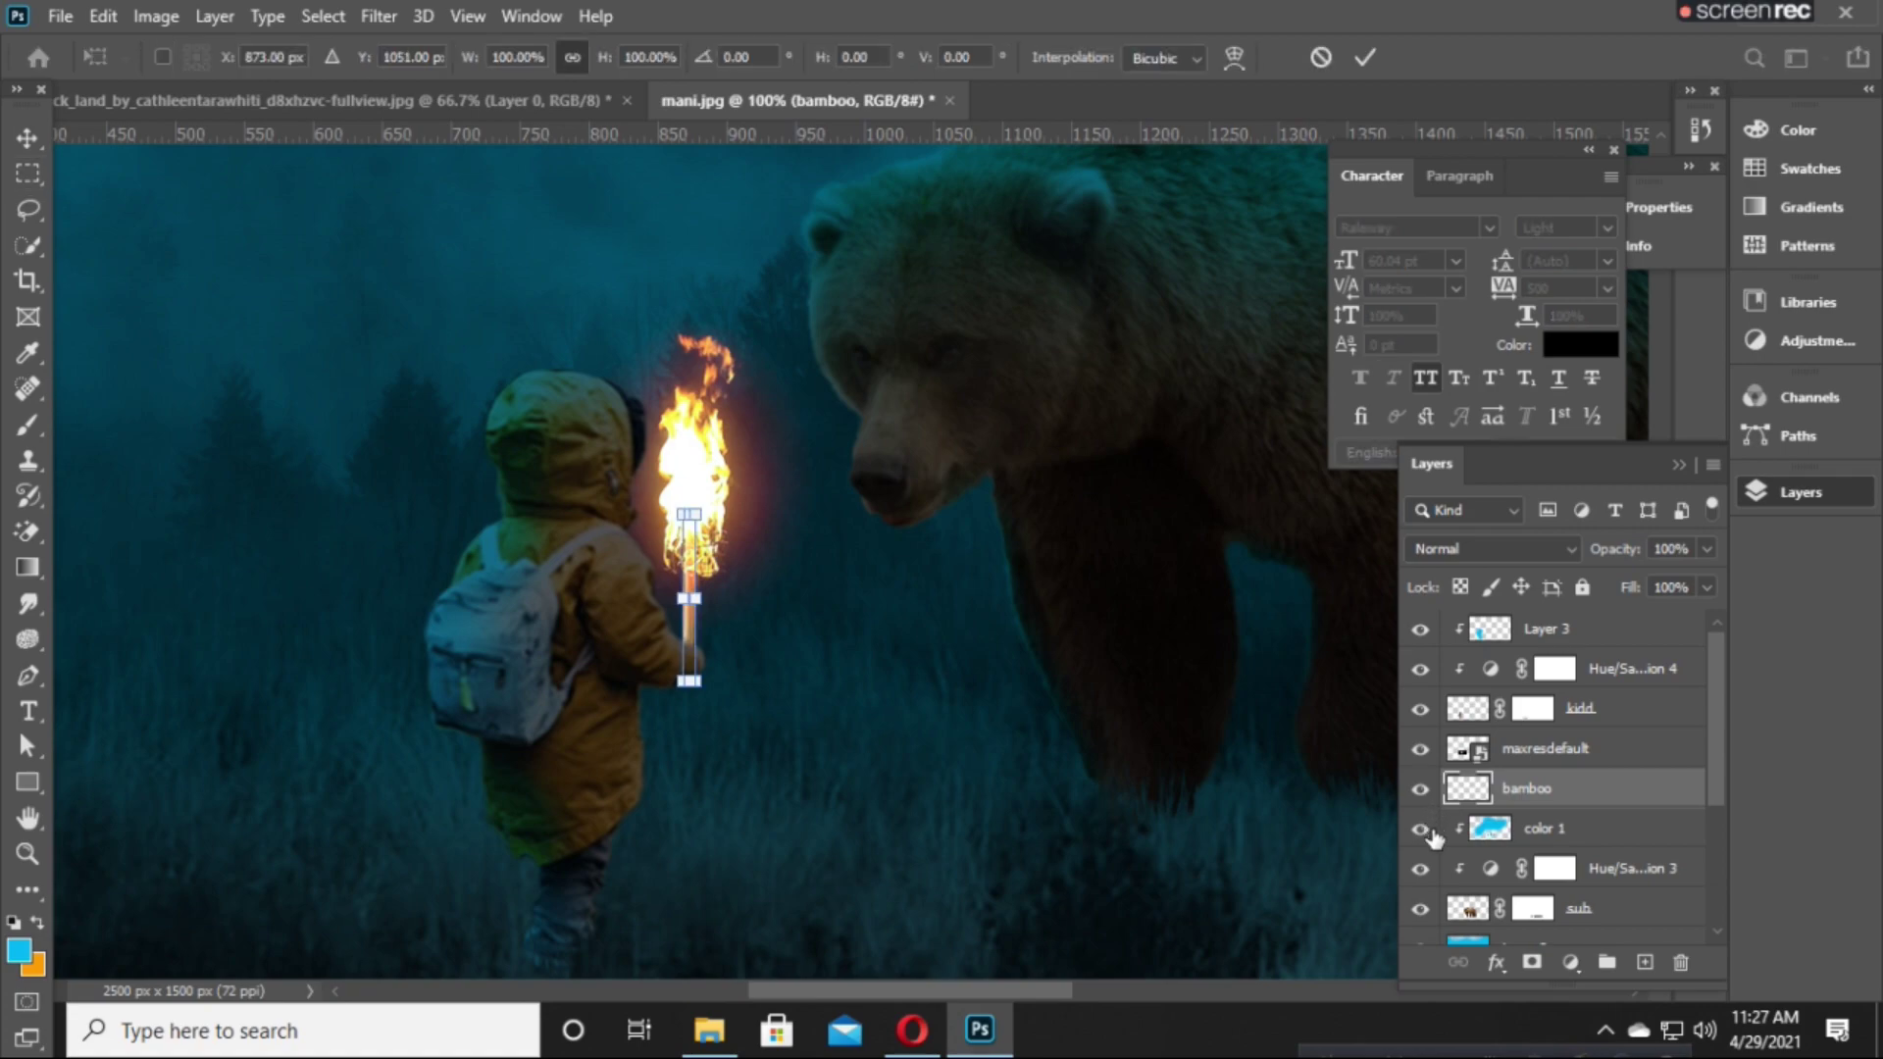
key("Return")
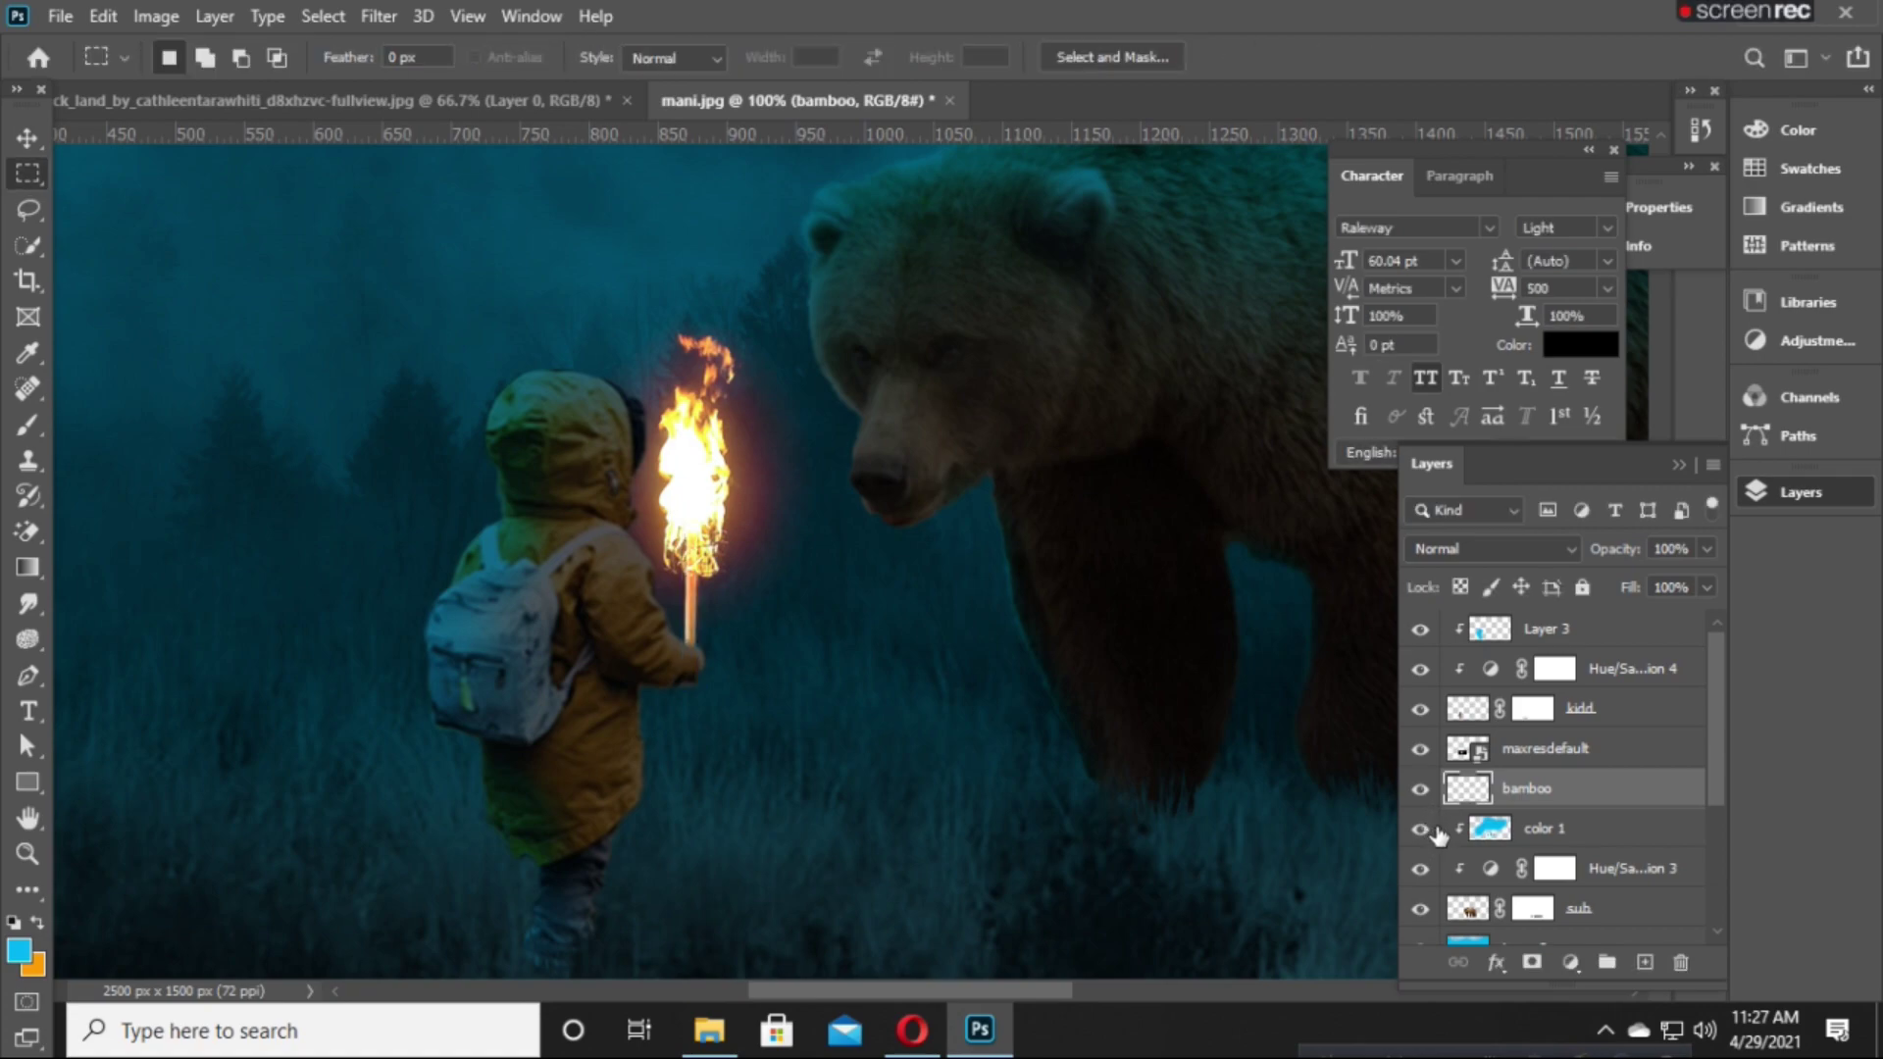
key("ctrl+minus")
key("ctrl+minus")
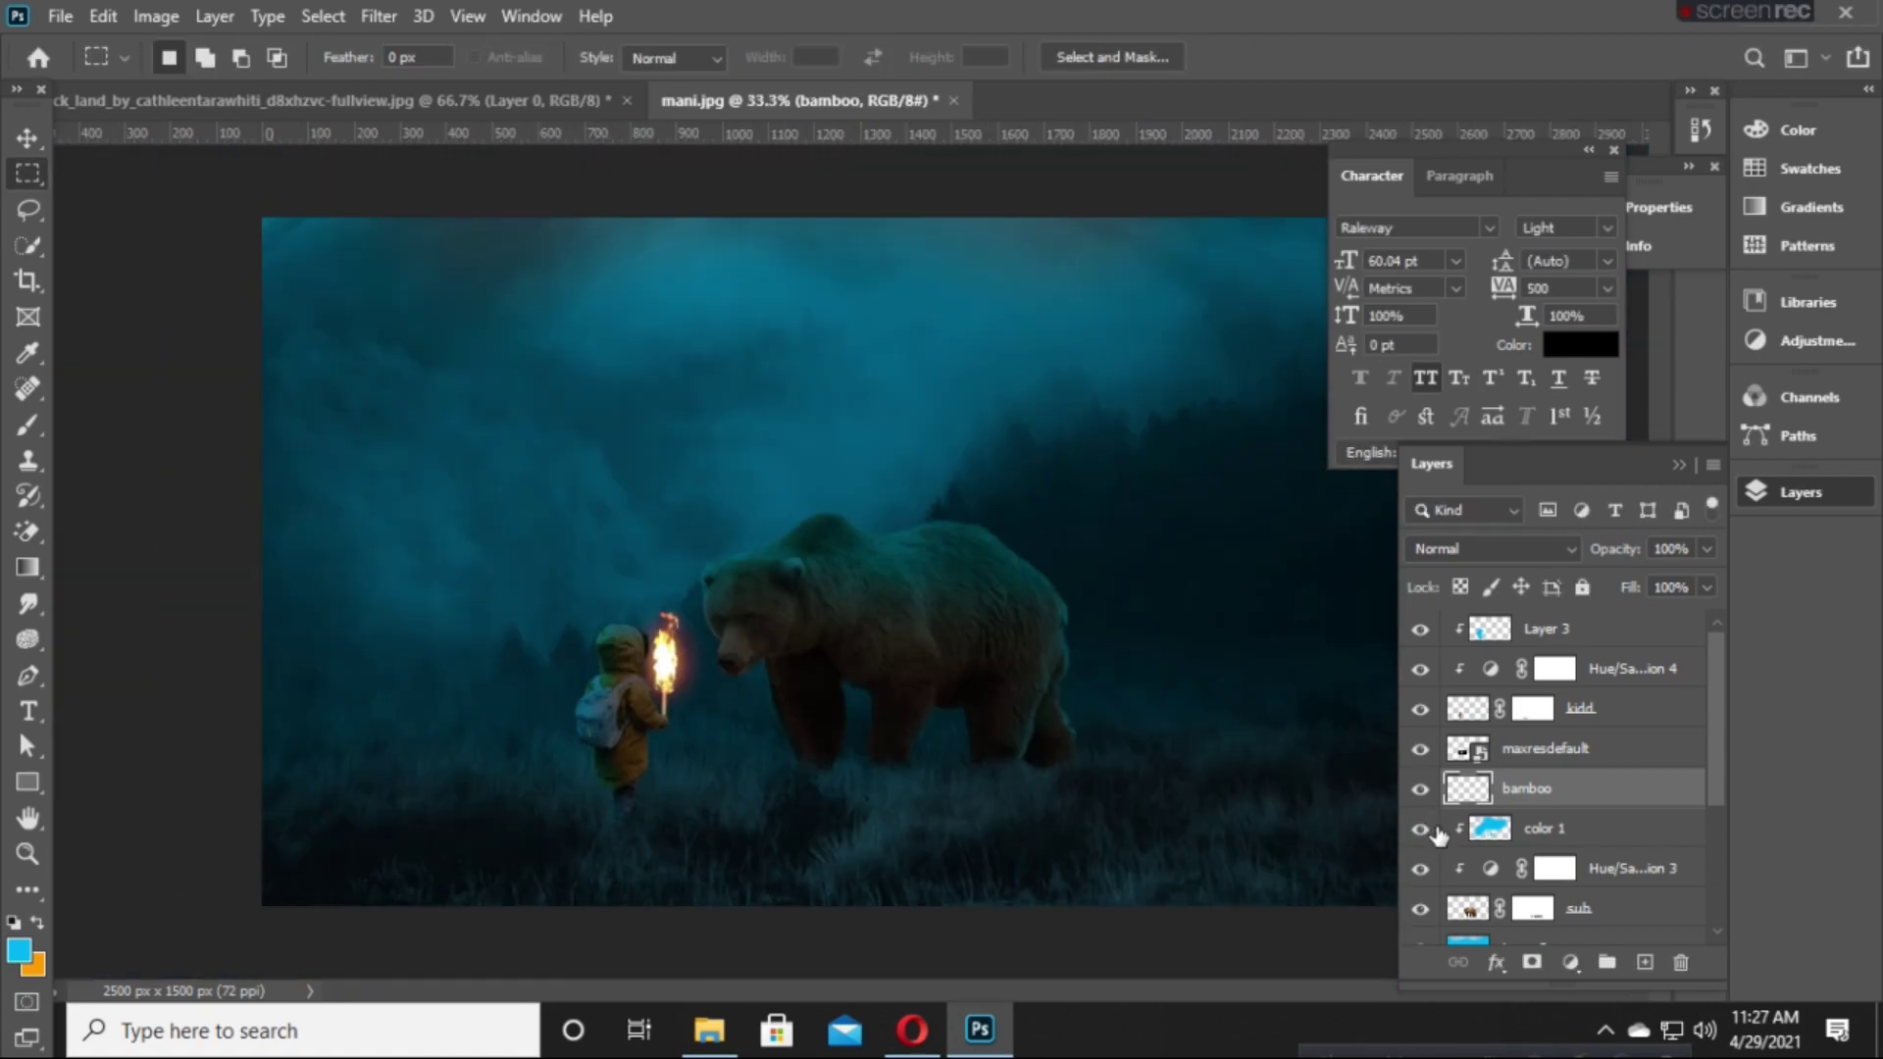
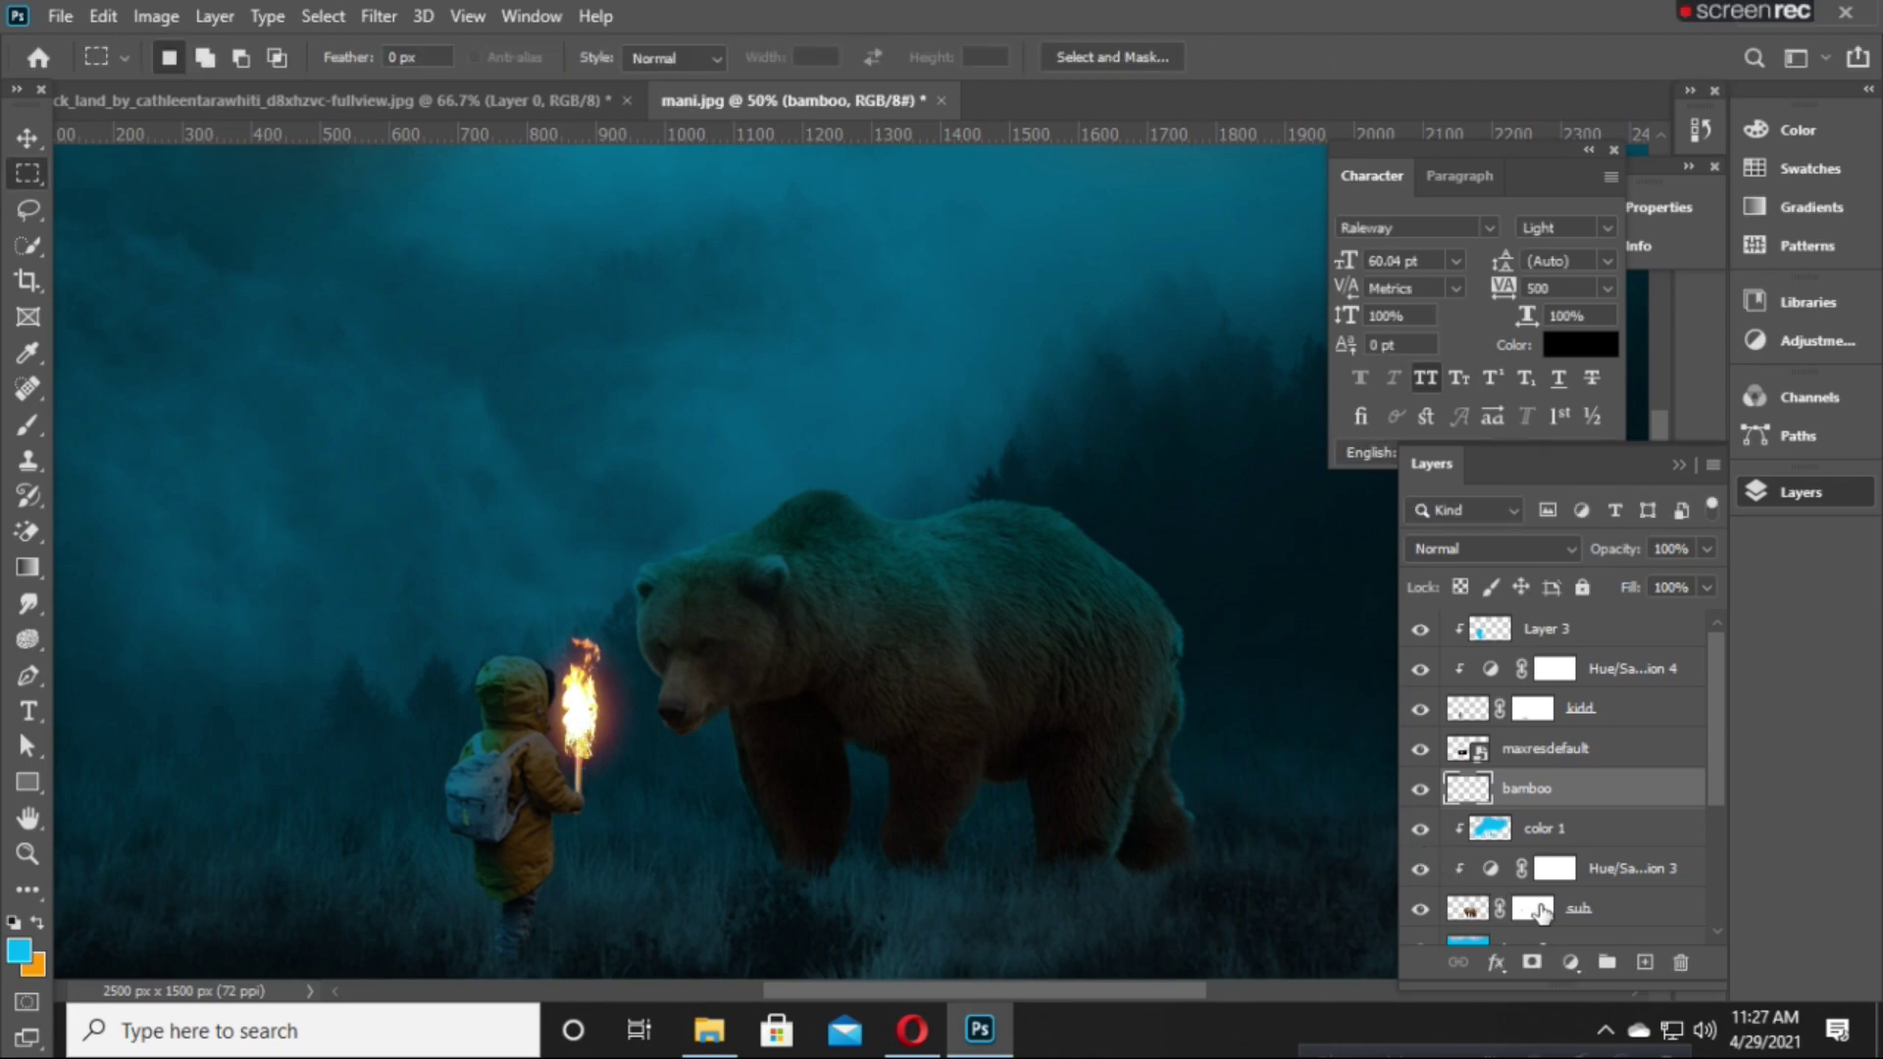
Add a Hue/Saturation adjustment clipped to the bamboo handle with Saturation -100 and reduced Lightness.
left_click(1570, 962)
left_click(1677, 679)
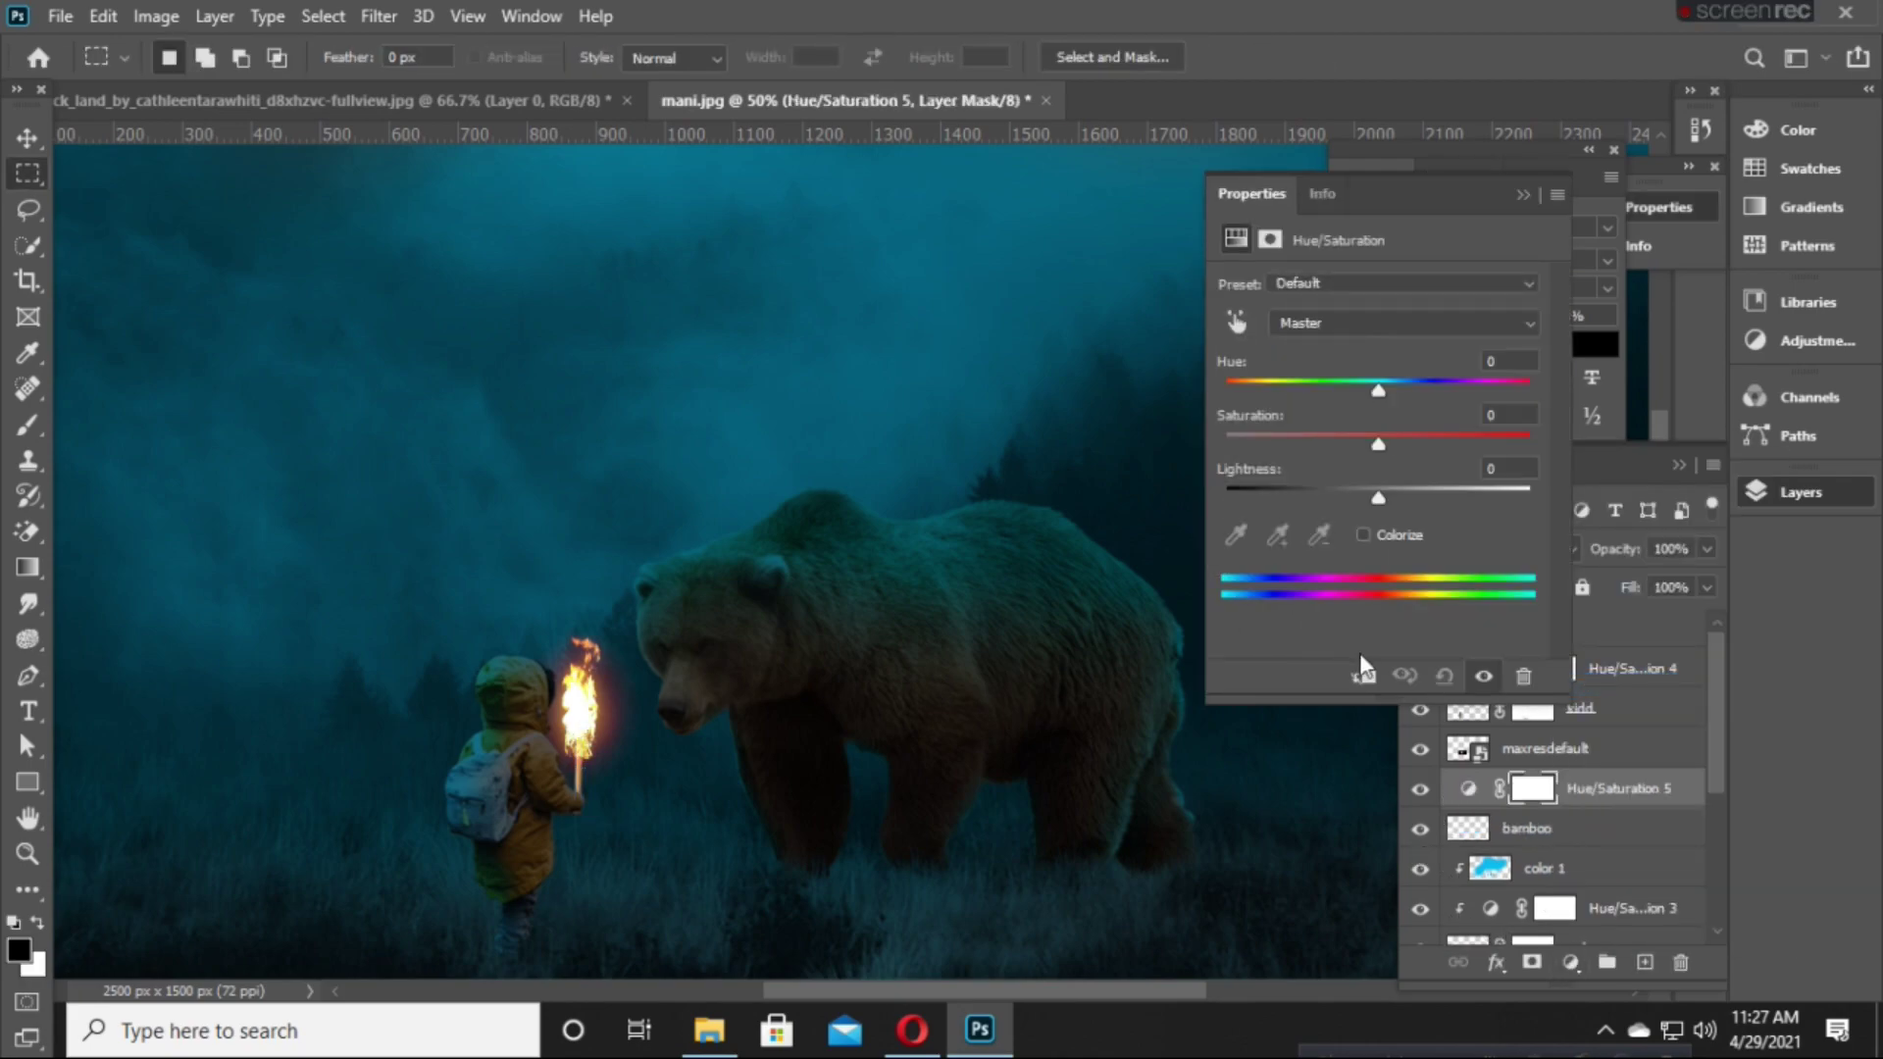
left_click(1362, 674)
left_click_drag(1363, 438, 1226, 442)
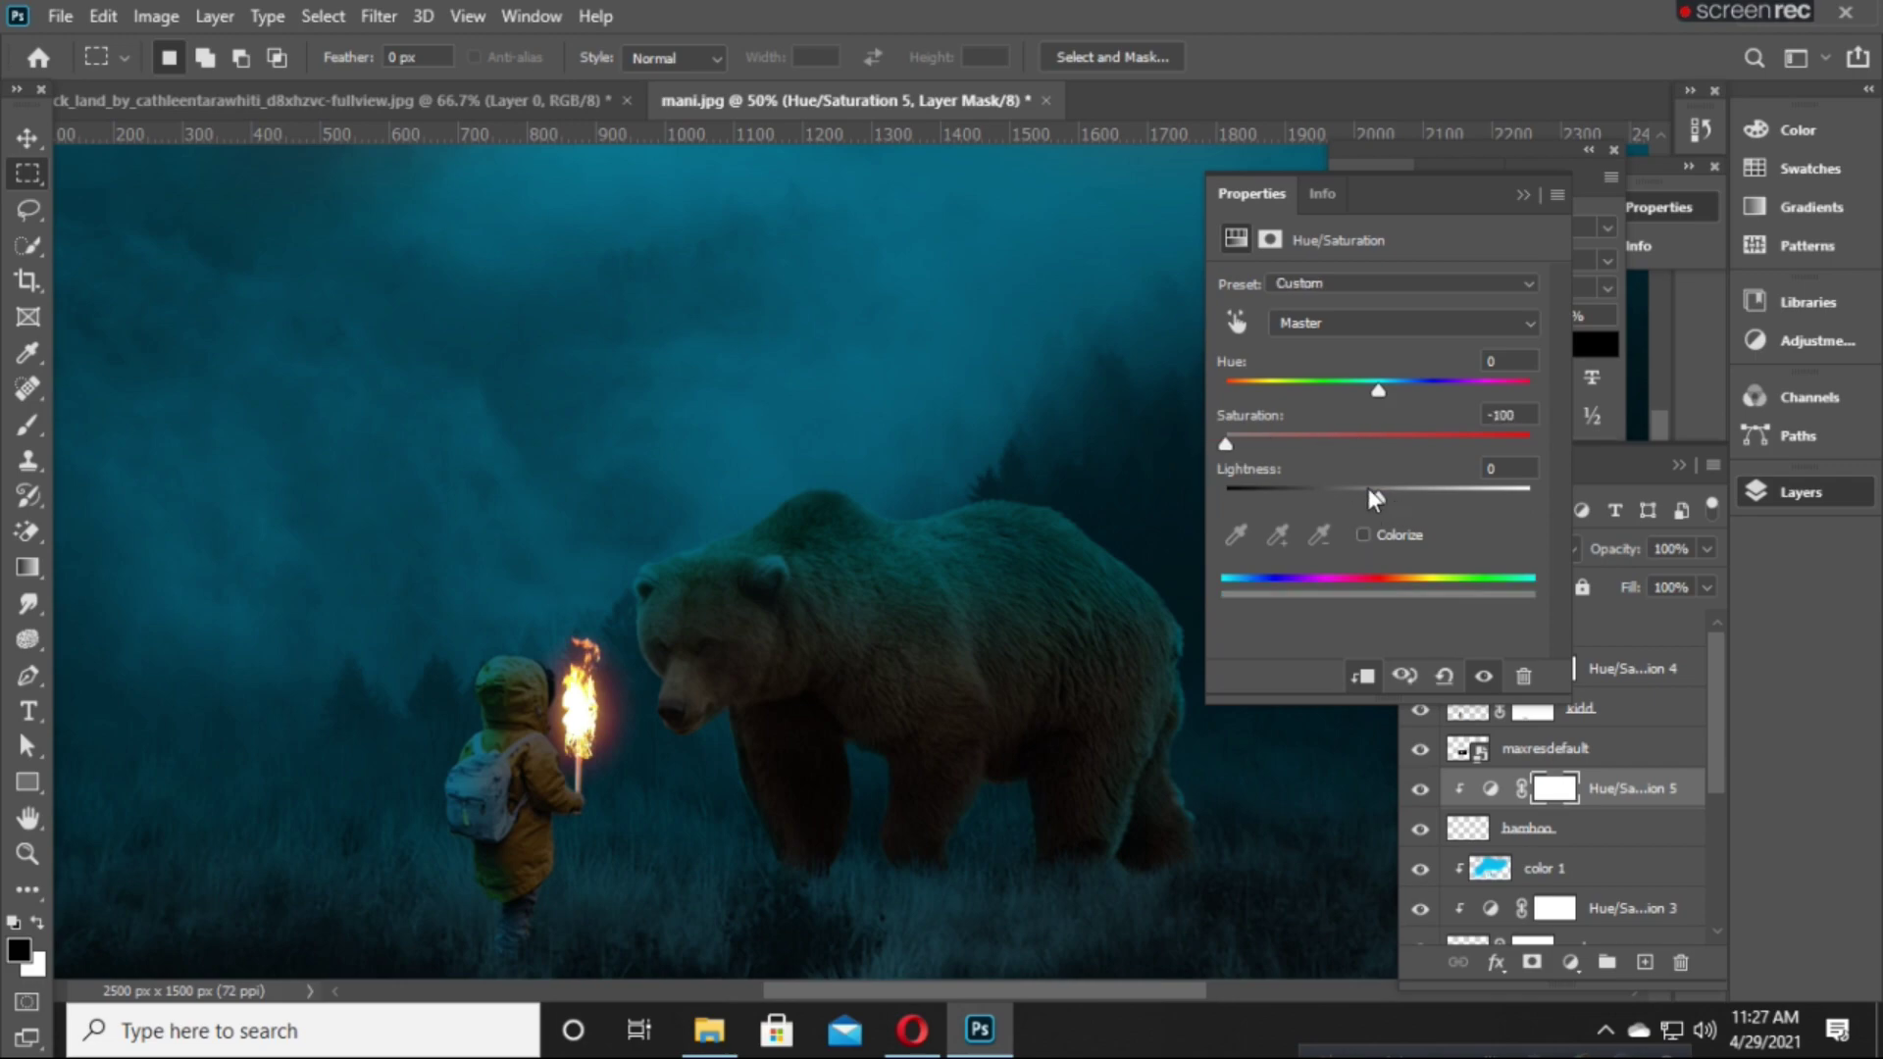
mouse_move(1370, 490)
left_mouse_down()
mouse_move(1186, 567)
mouse_move(1239, 600)
left_mouse_up()
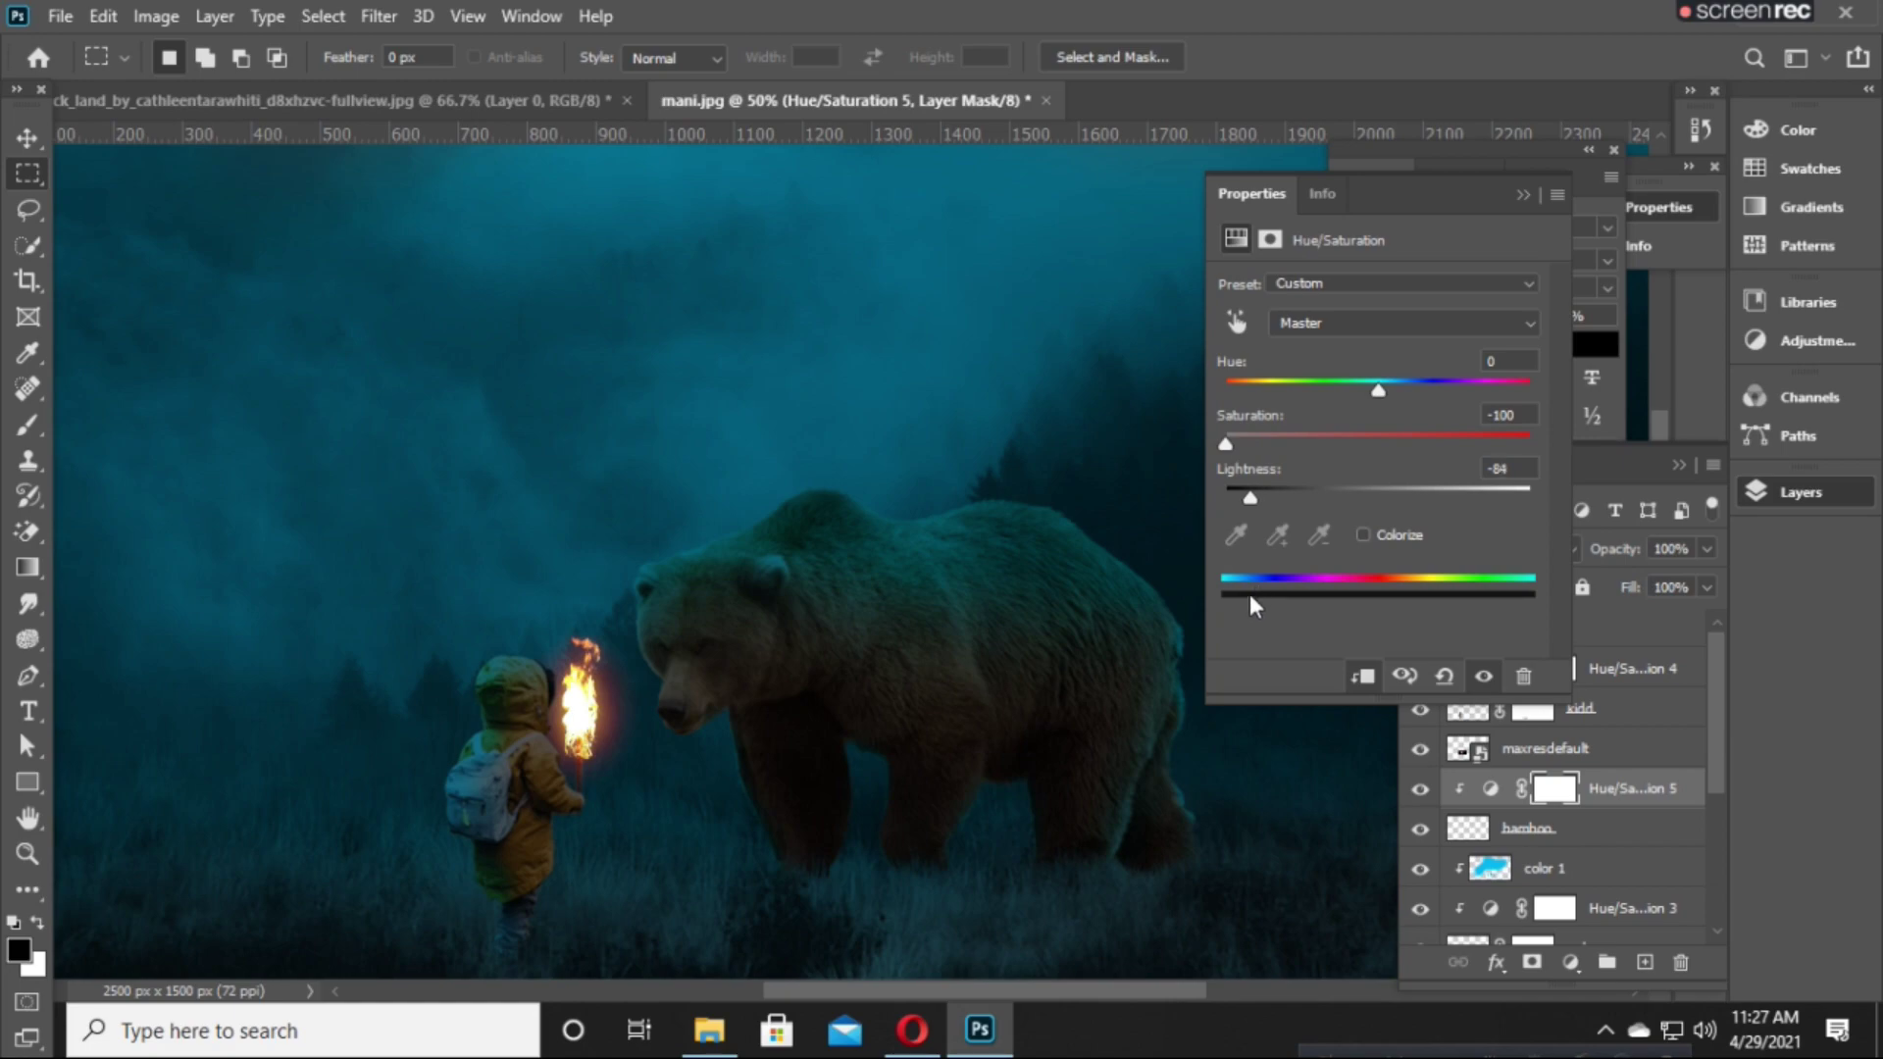
Widen the bamboo handle beneath the torch flame with Free Transform.
left_click(1555, 788)
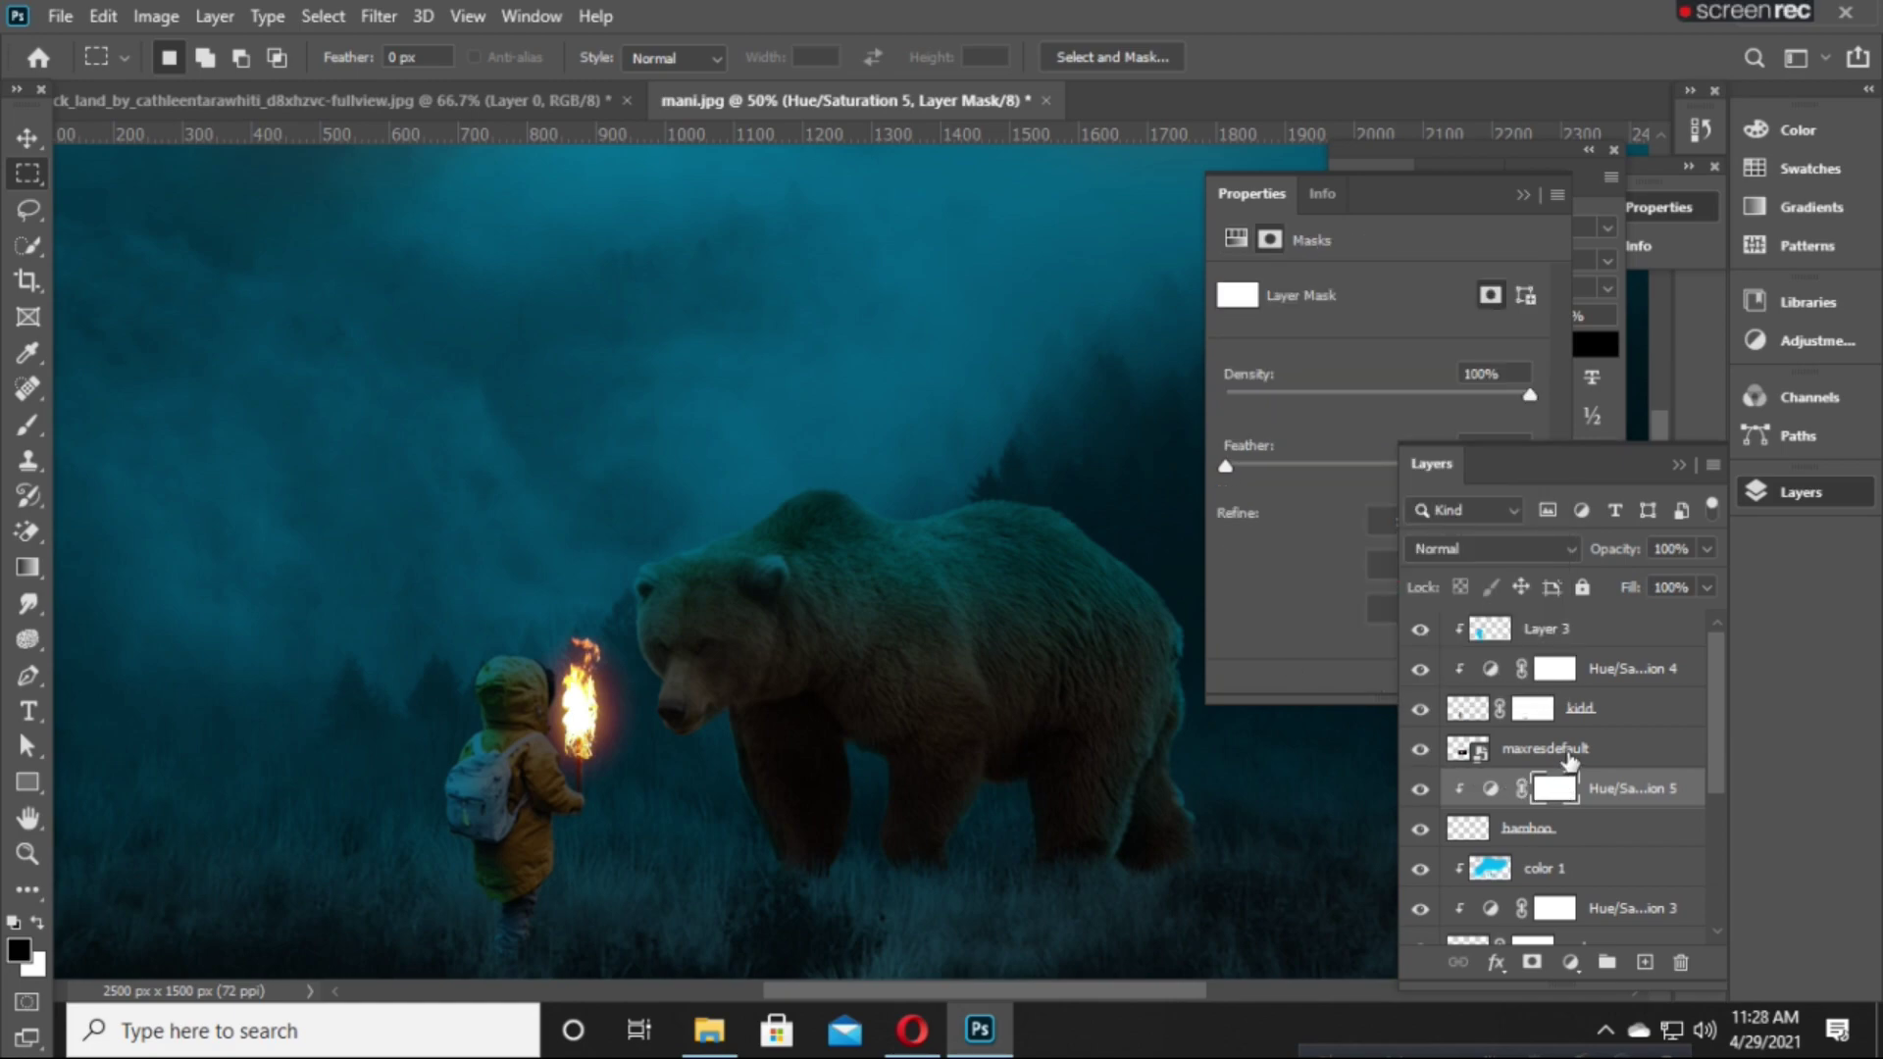
key("ctrl+minus")
key("ctrl+minus")
key("ctrl+plus")
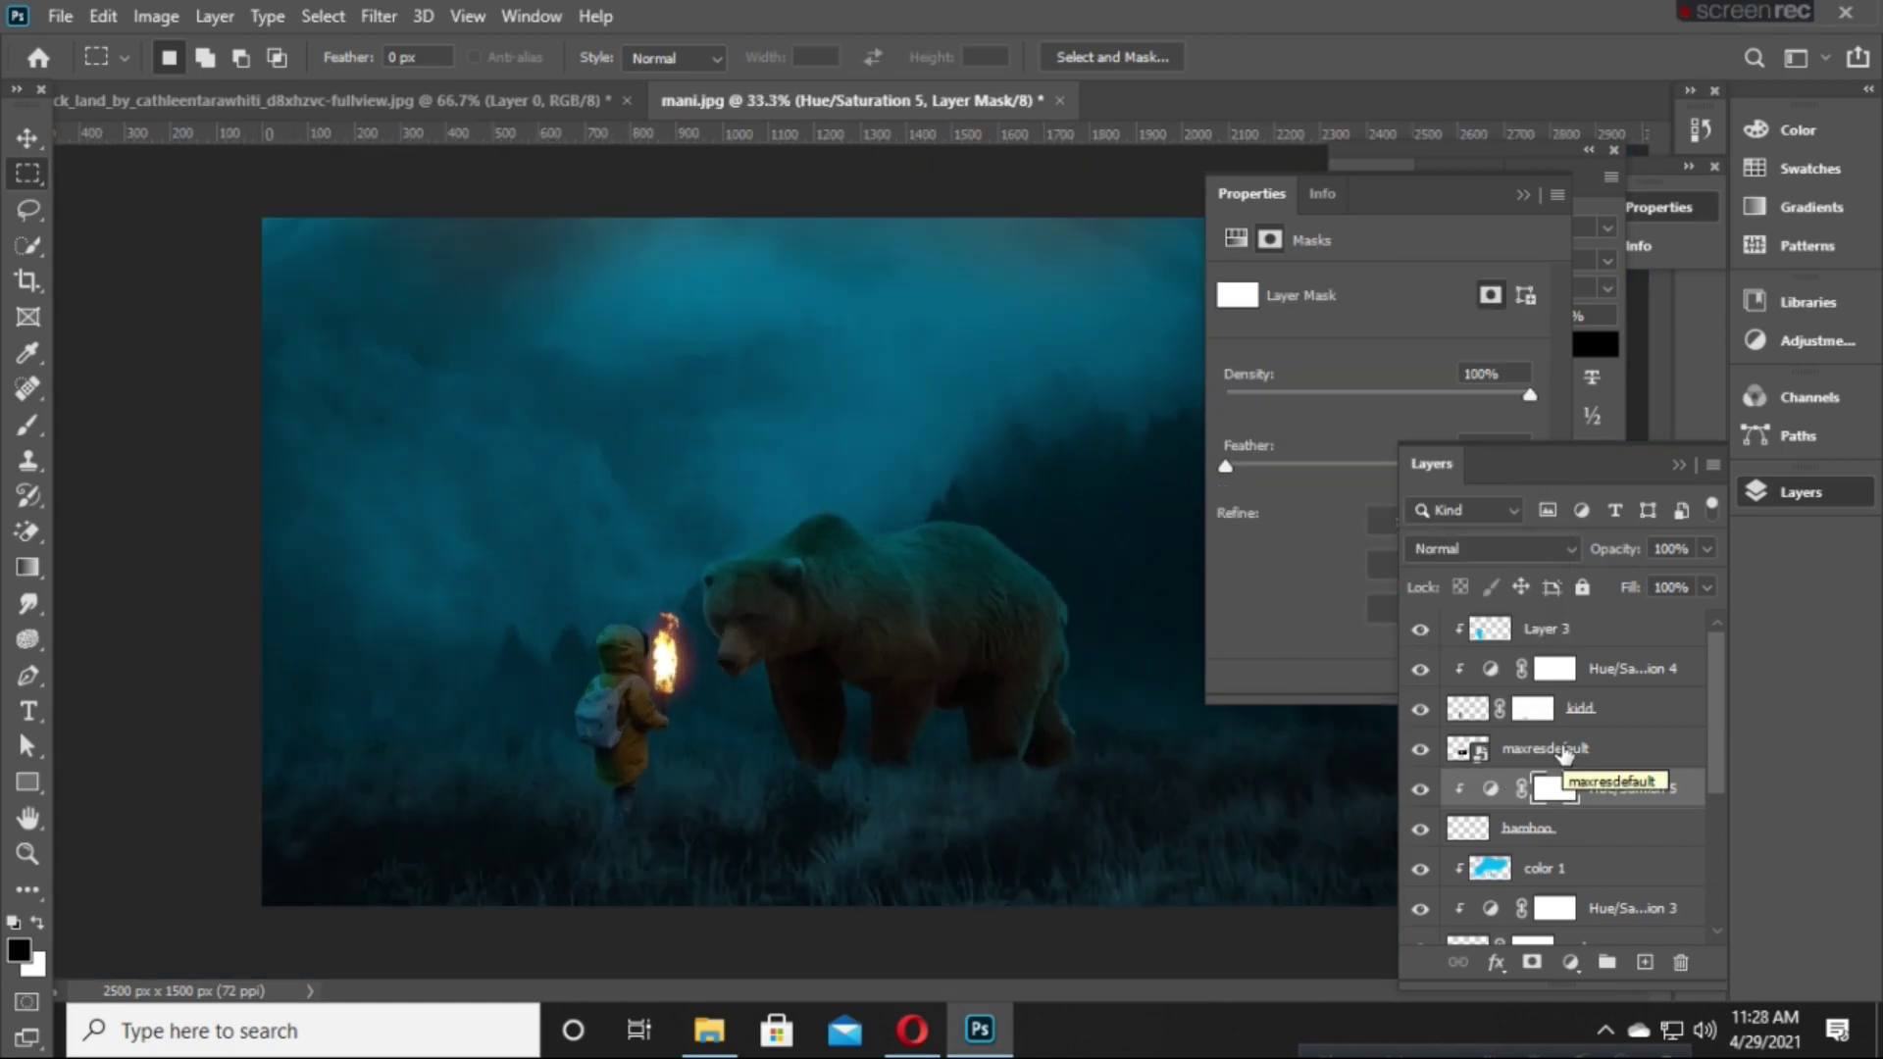
key("ctrl+plus")
key("ctrl+plus")
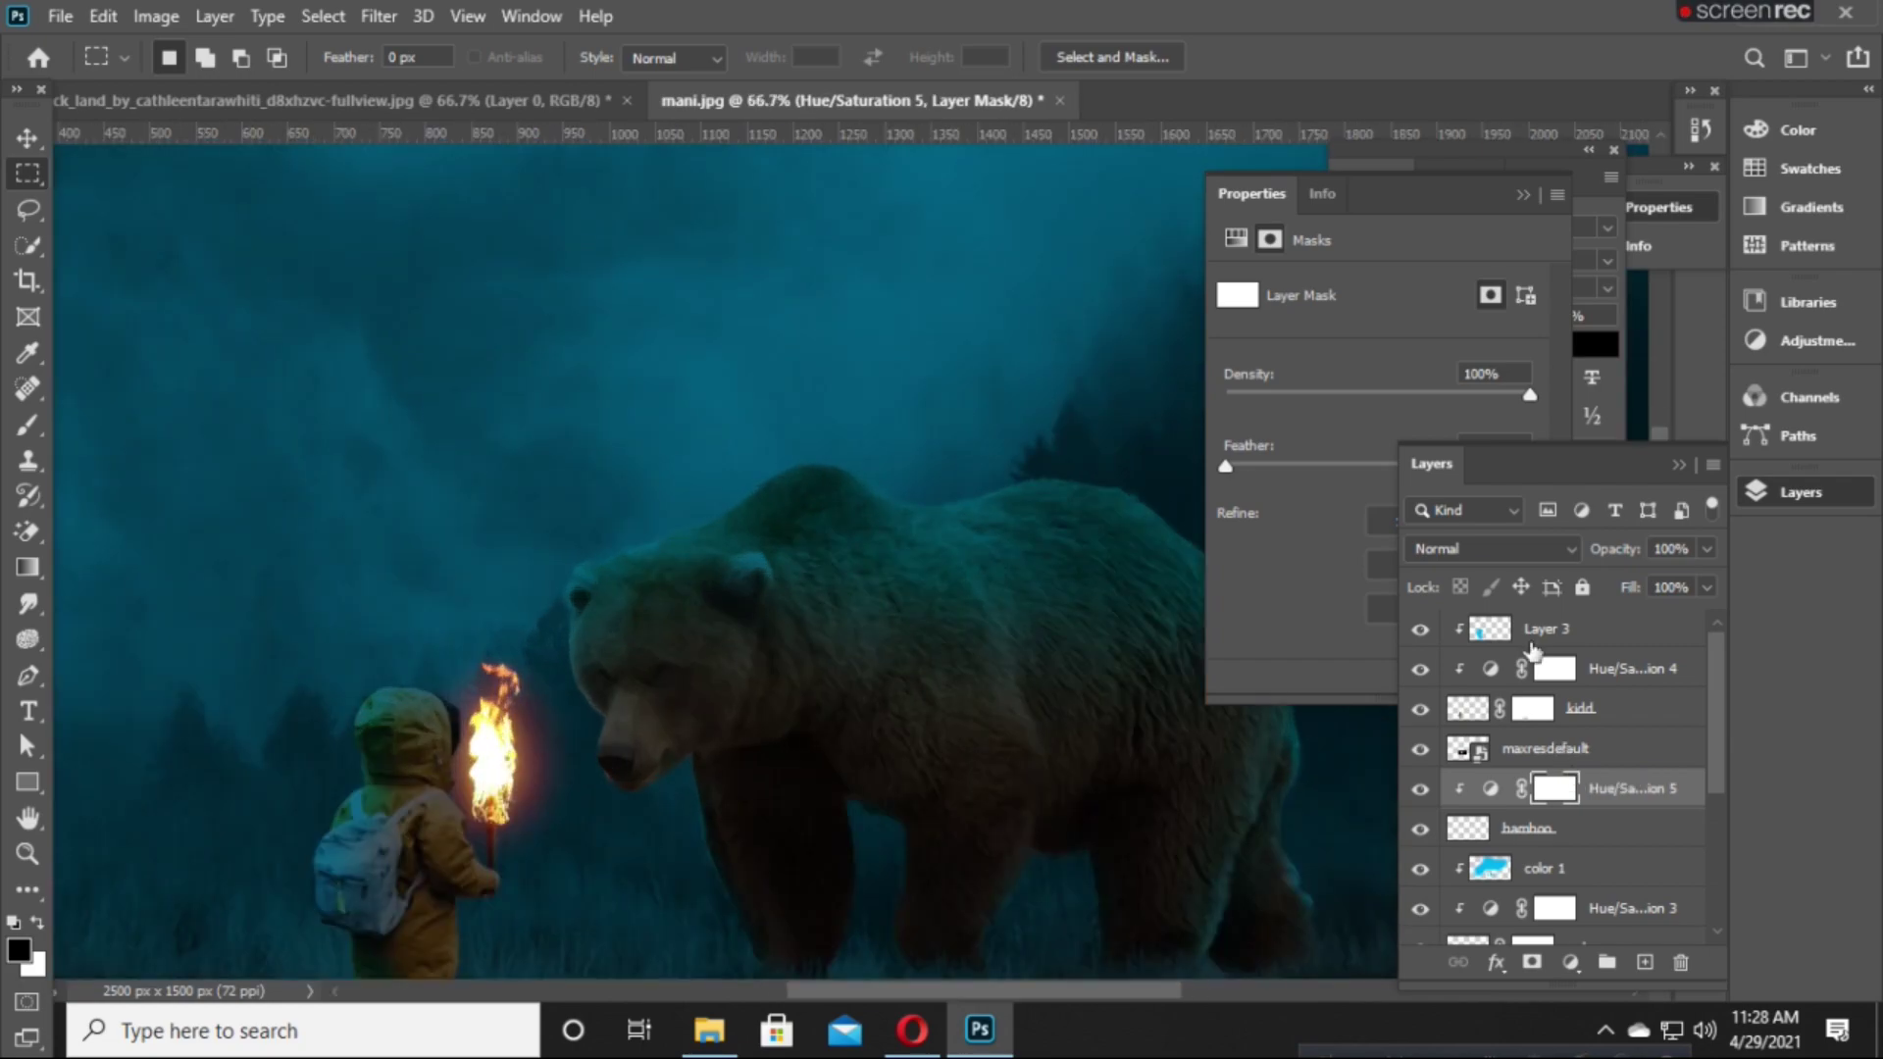
left_click(1567, 833)
key("ctrl+t")
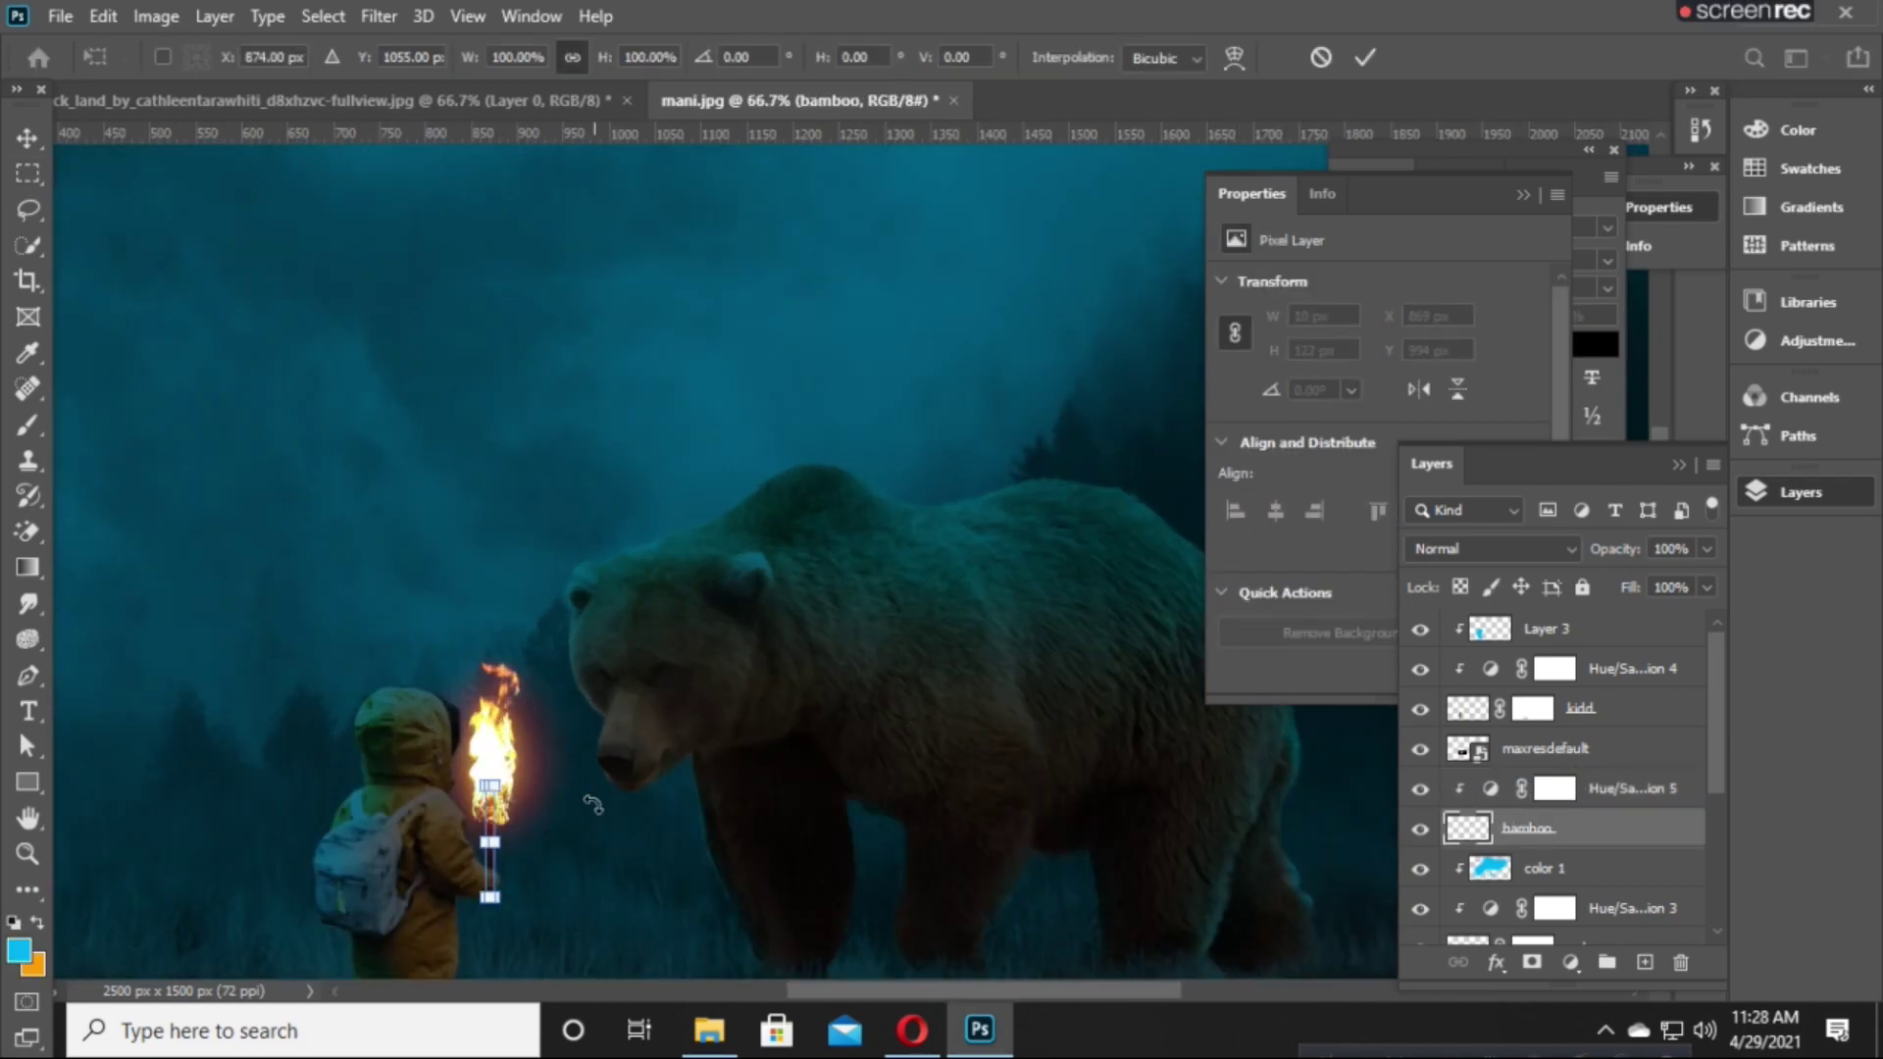
key("ctrl+plus")
key("ctrl+plus")
key("ctrl+plus")
key("ctrl+plus")
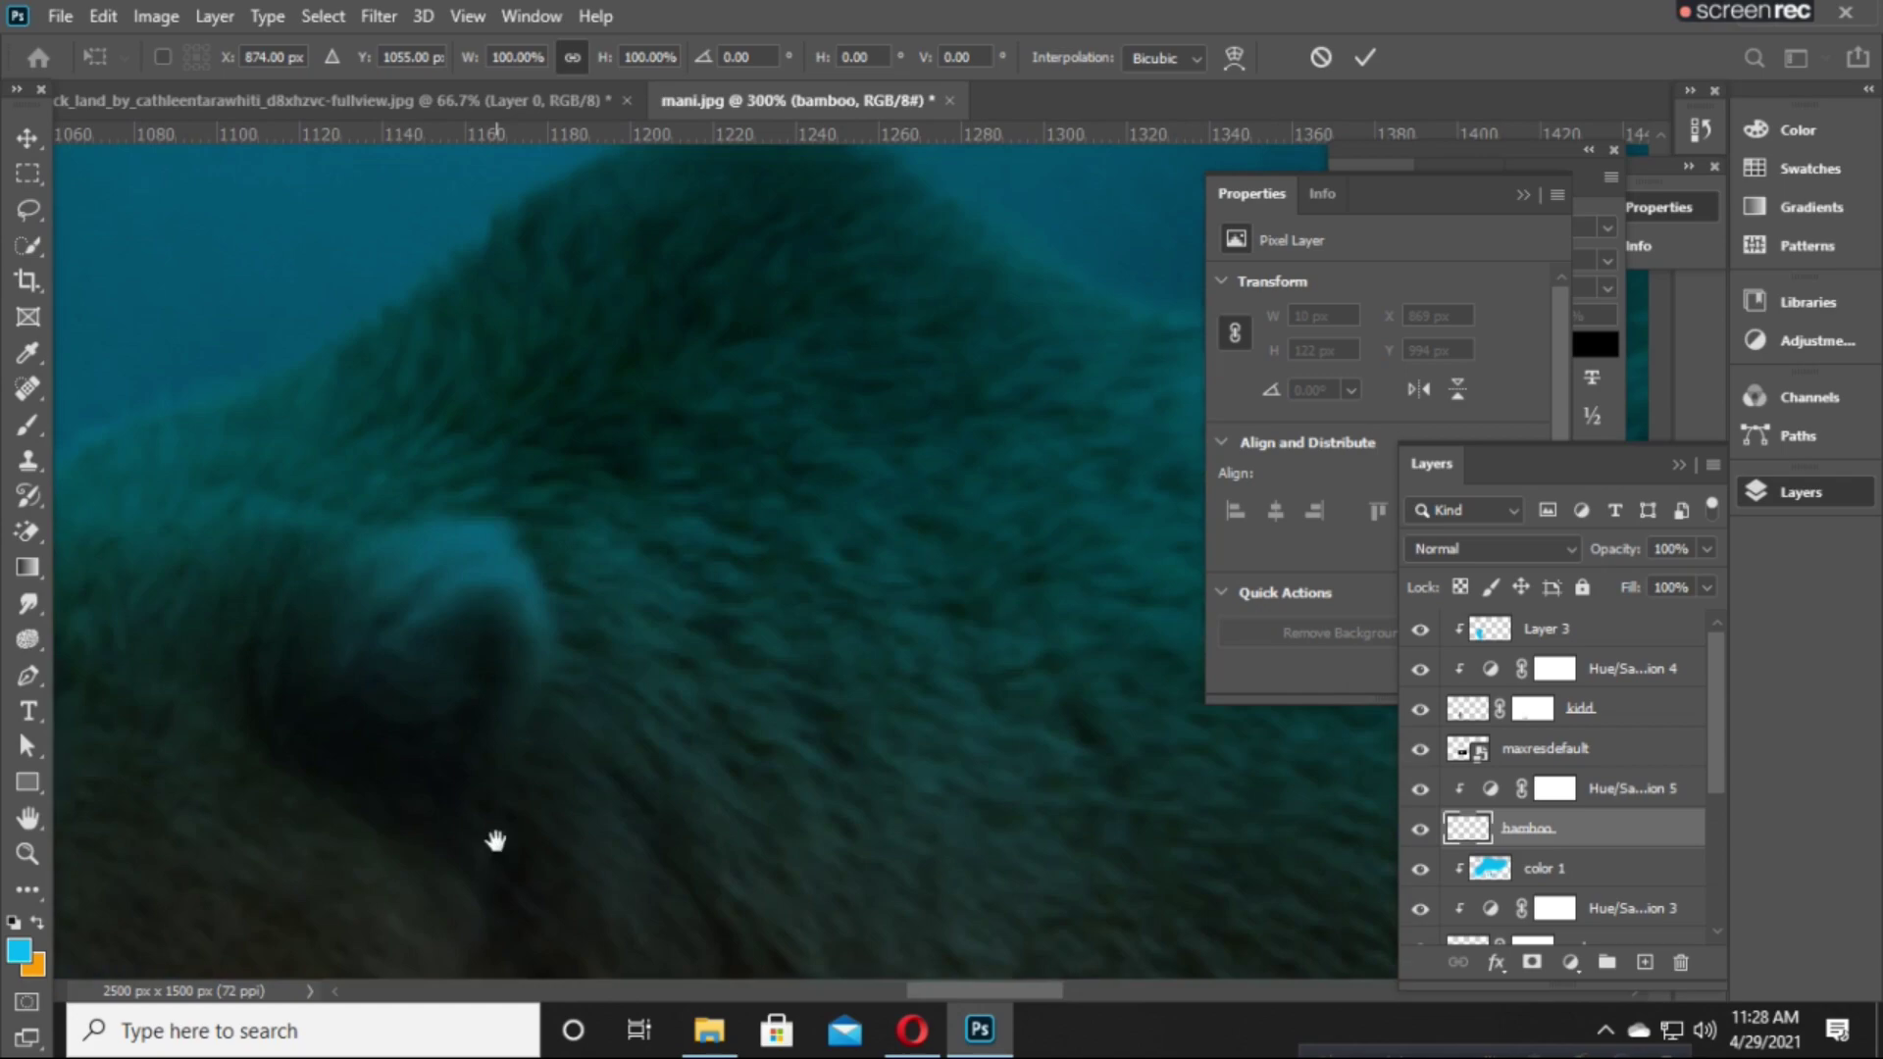
mouse_move(497, 841)
left_mouse_down()
mouse_move(1029, 387)
mouse_move(892, 598)
mouse_move(1215, 421)
left_mouse_up()
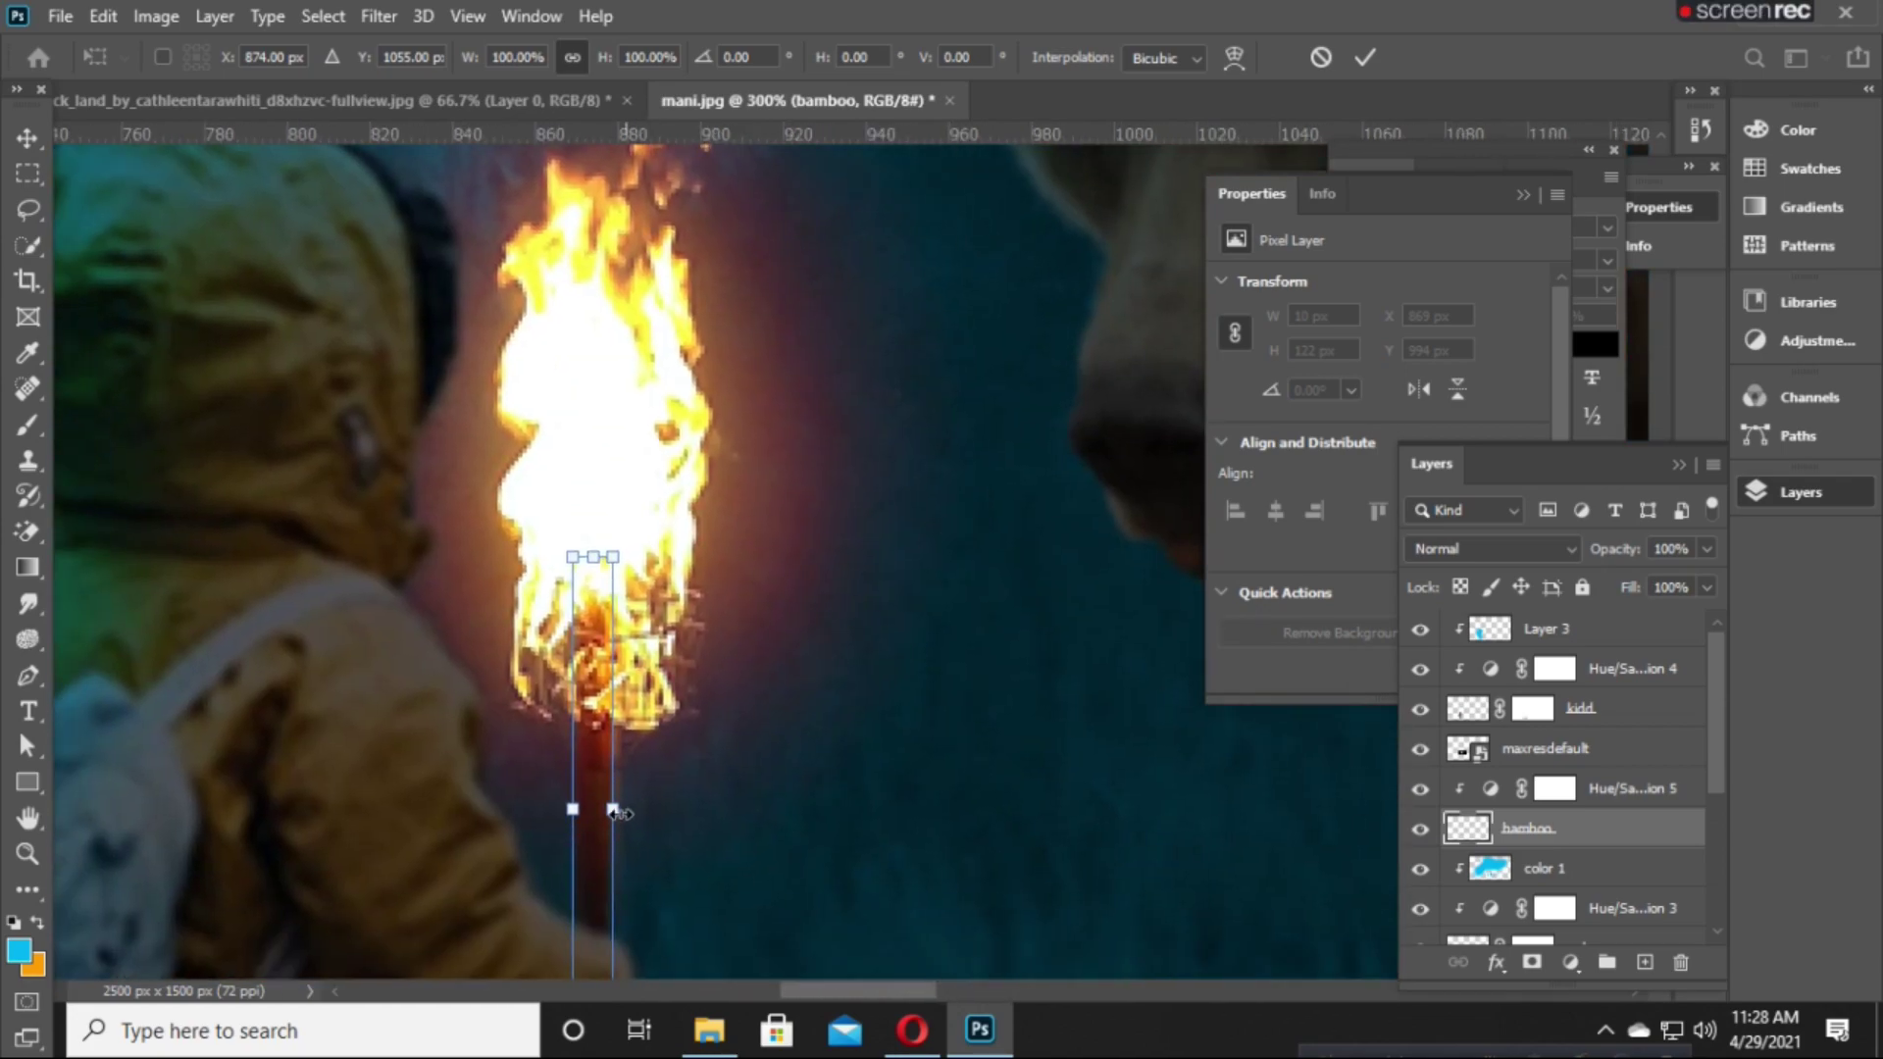
left_click_drag(613, 810, 624, 808)
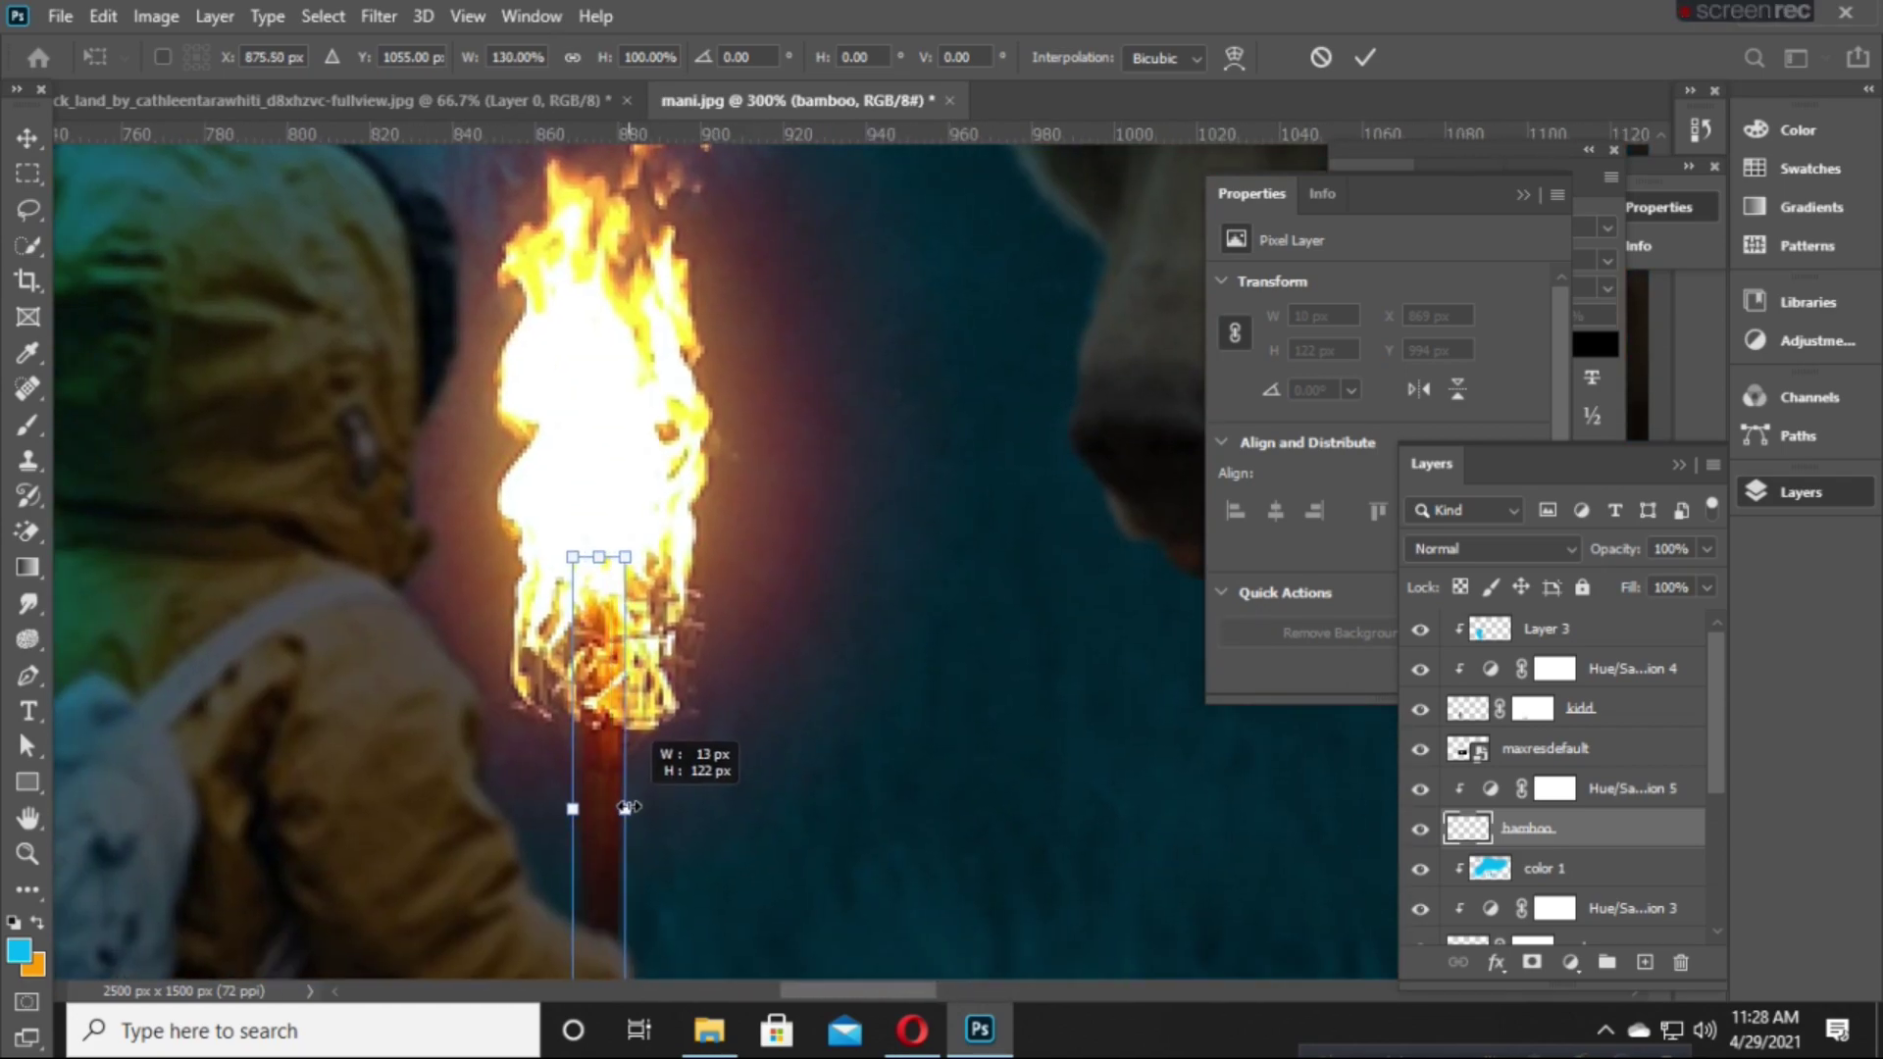
key("Return")
key("m")
scroll(772, 752, "down", 2)
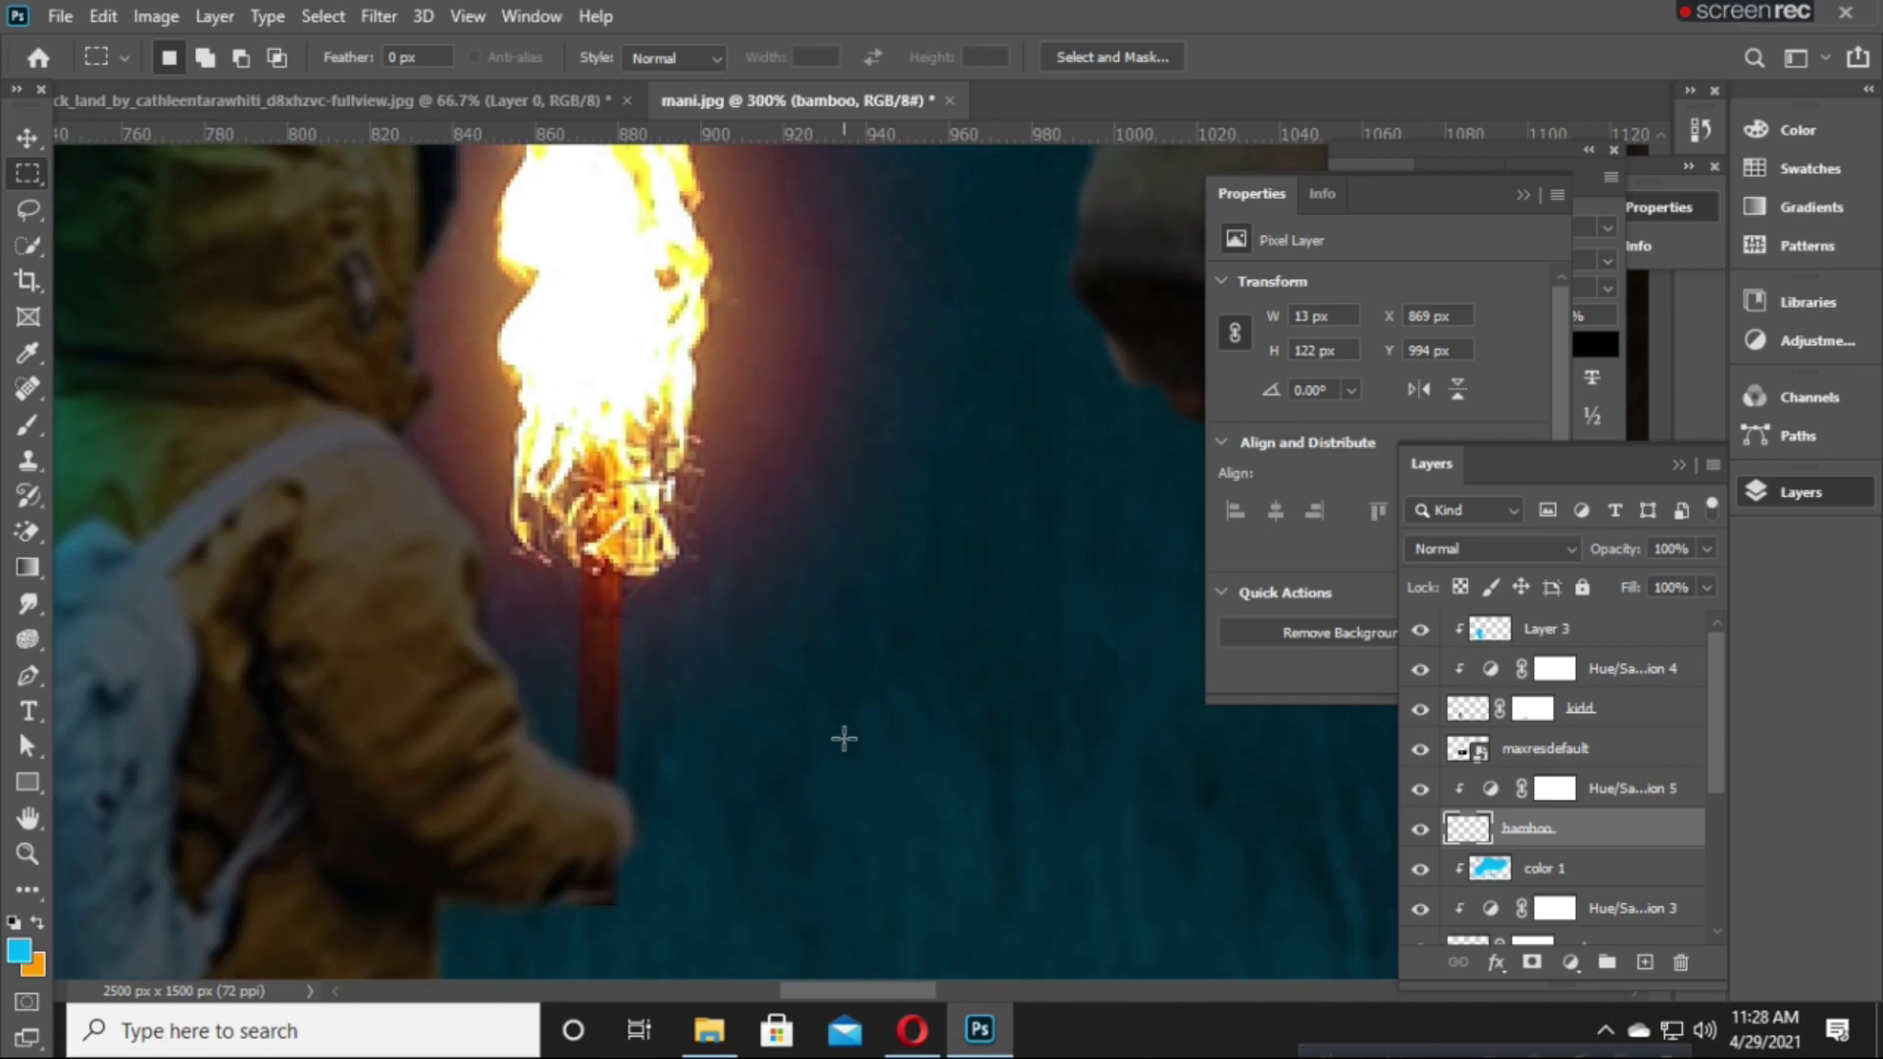
Nudge the bamboo handle one pixel left and commit the transform.
key("ctrl+t")
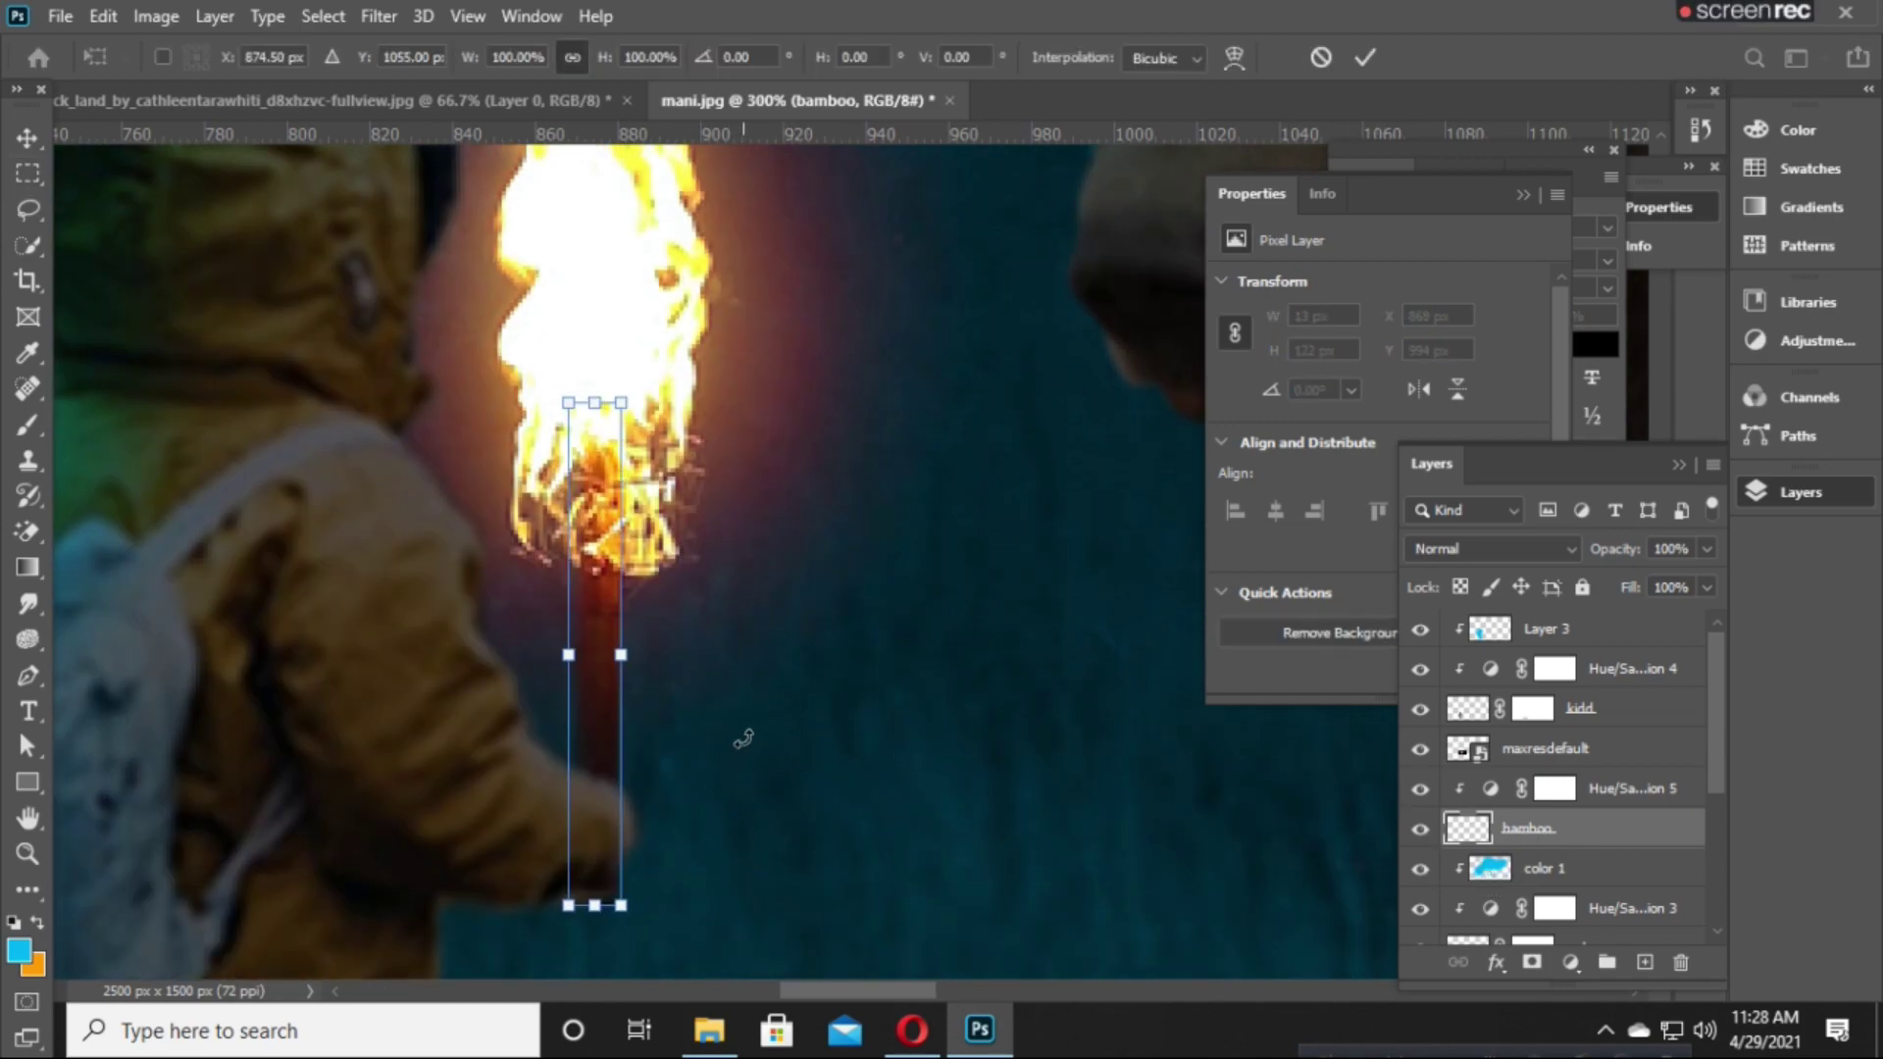
key("Left")
key("Return")
left_click(28, 137)
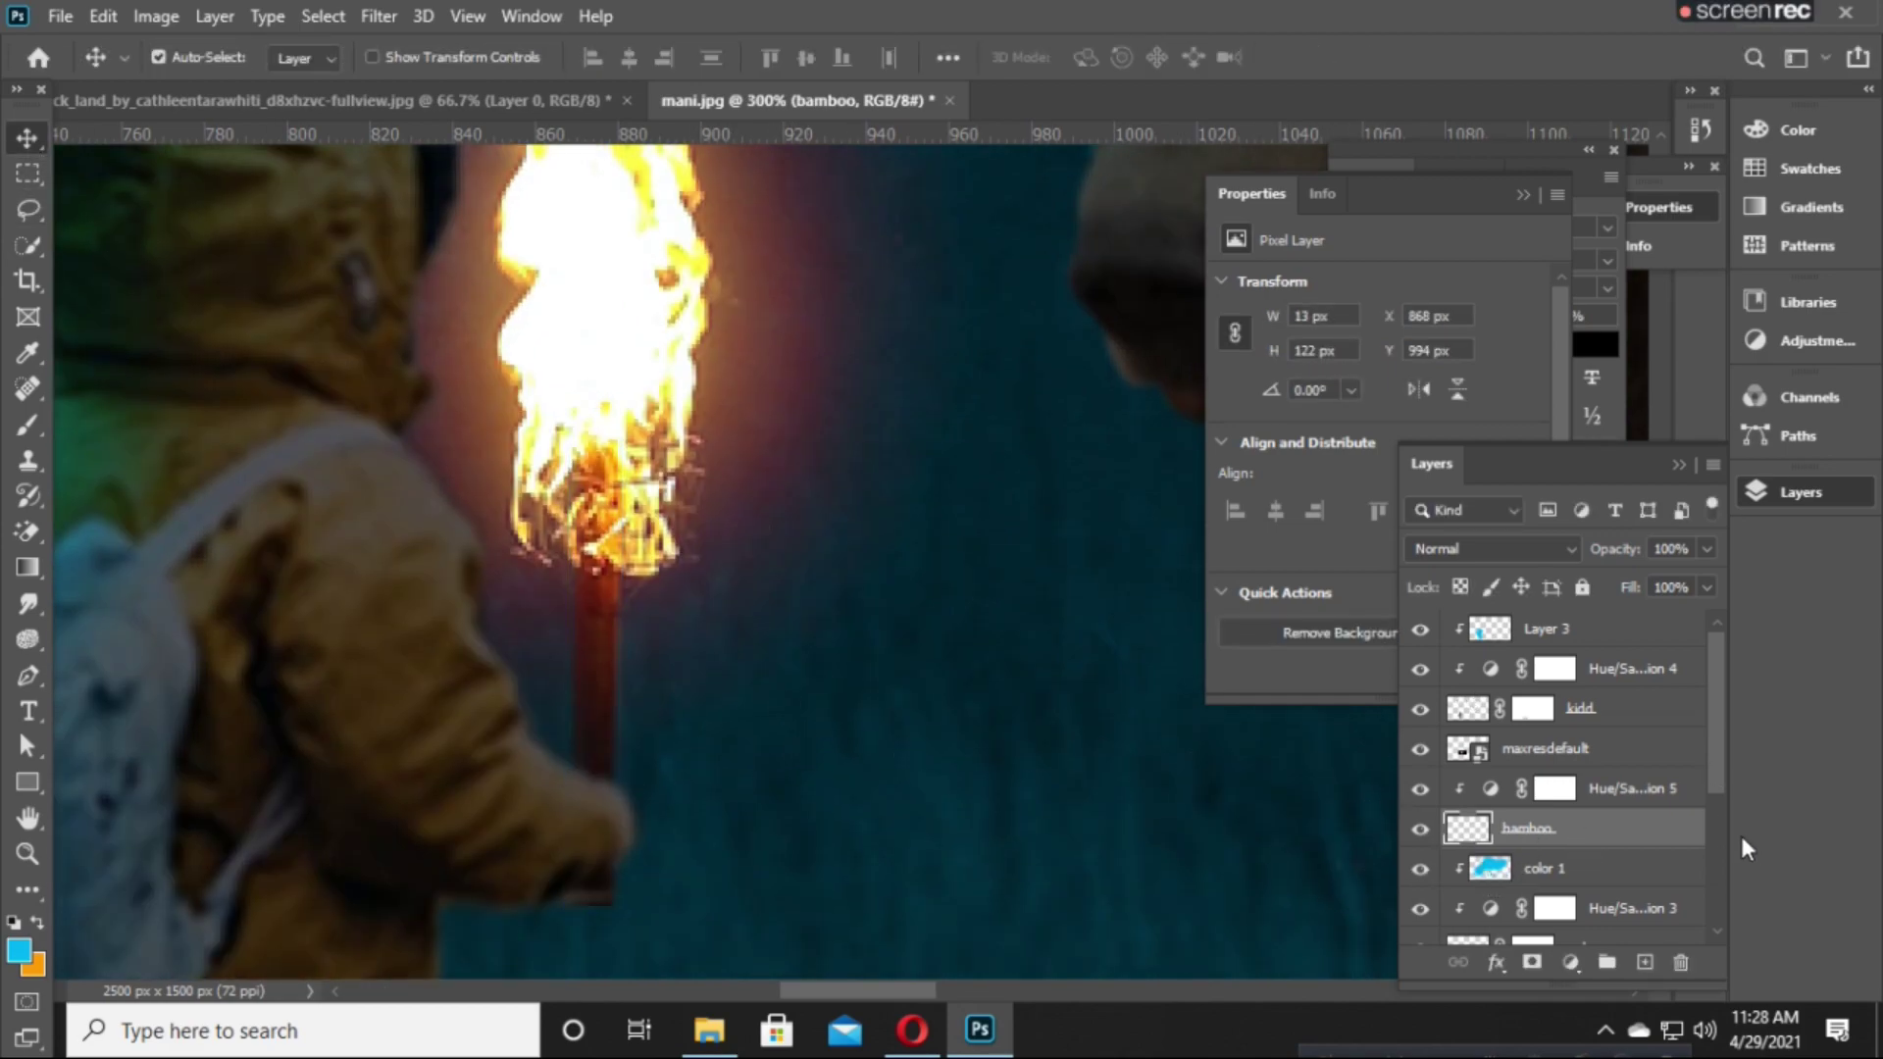
left_click(1616, 790)
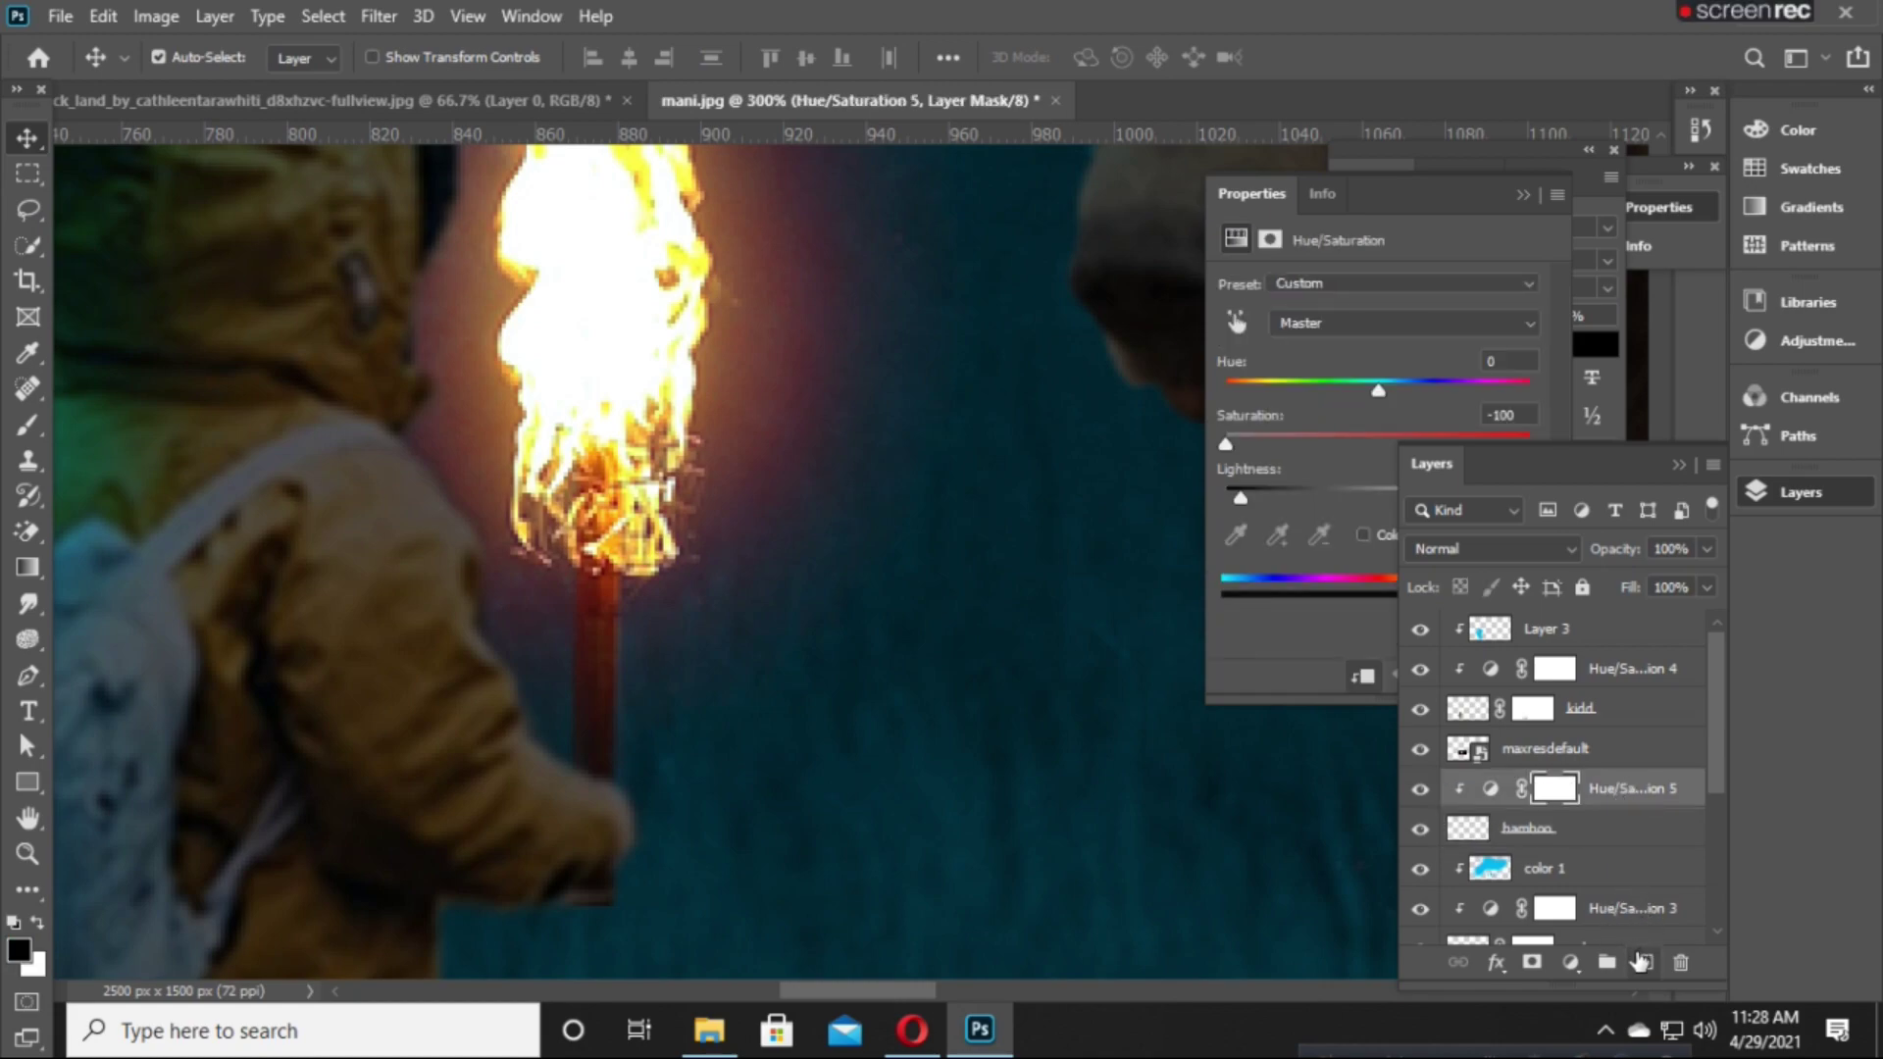
Add a new layer clipped to the bamboo handle, set to Overlay, with orange as the brush colour.
left_click(1645, 962)
left_click(1471, 806, "alt")
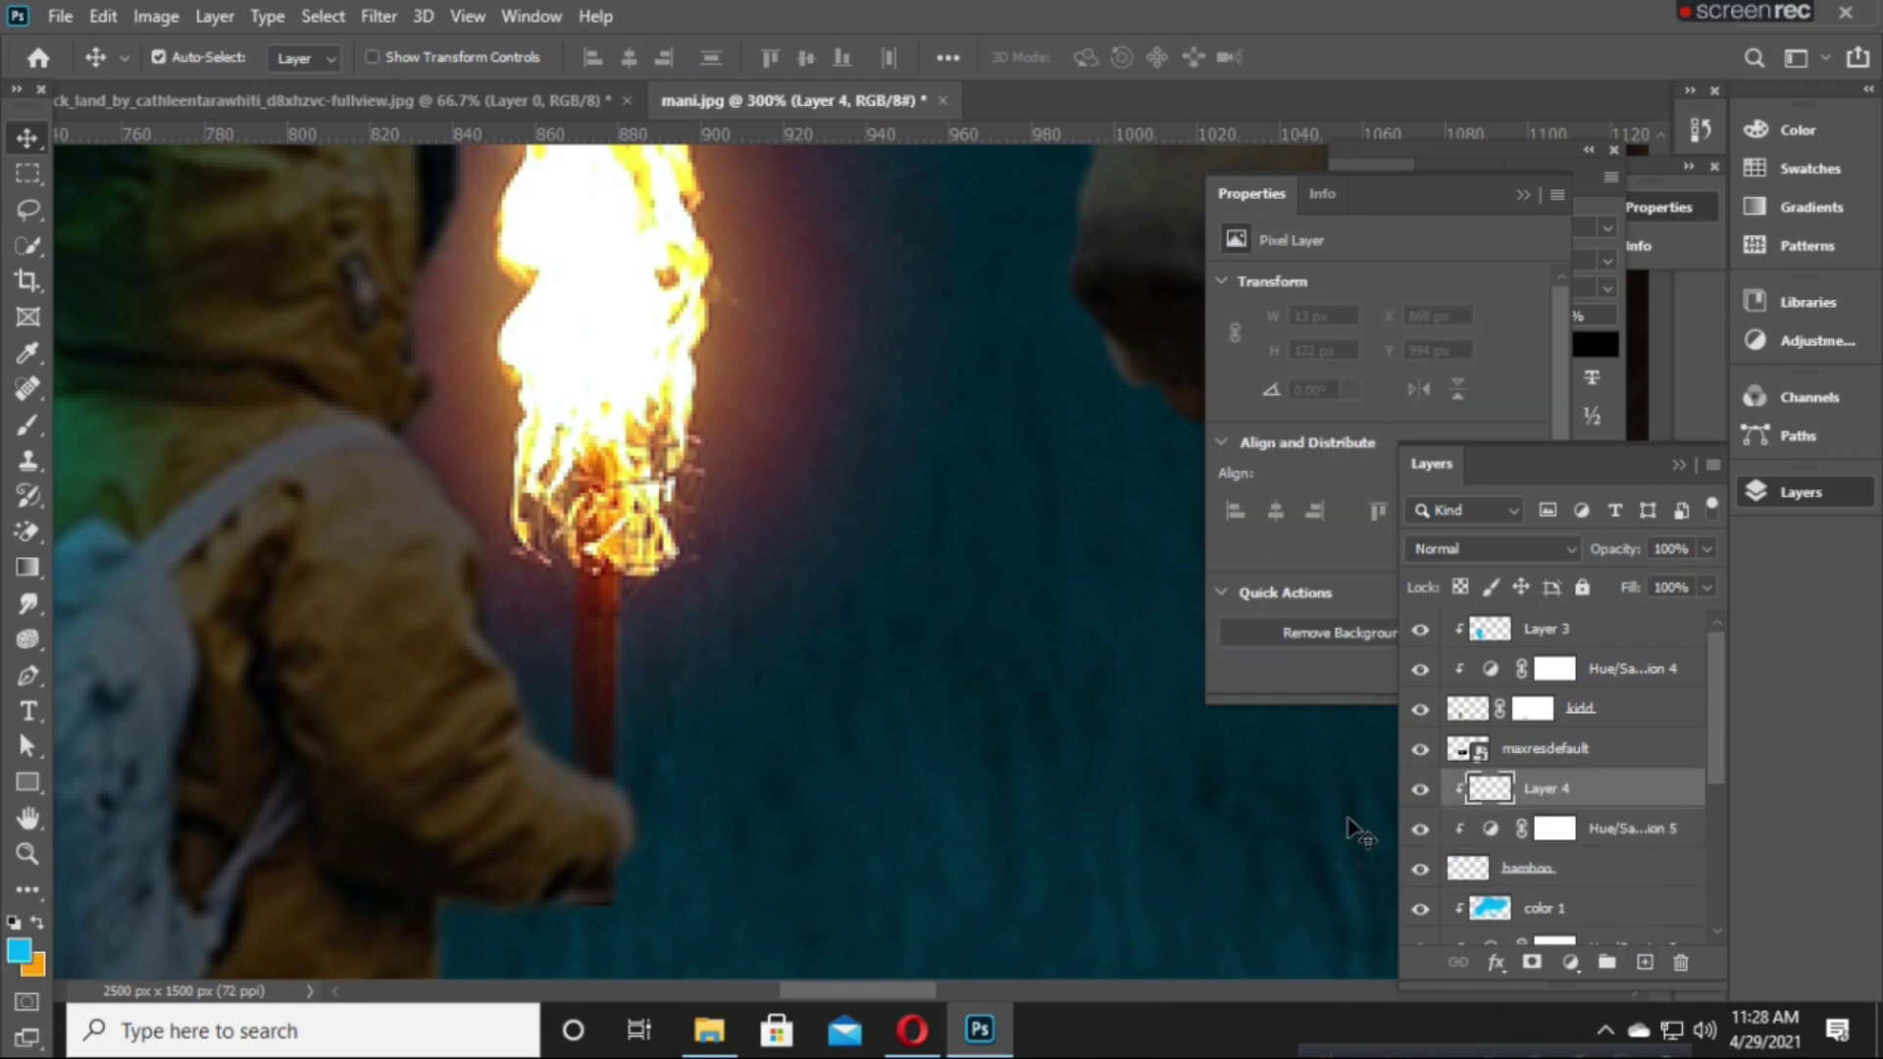
left_click(27, 425)
left_click(37, 923)
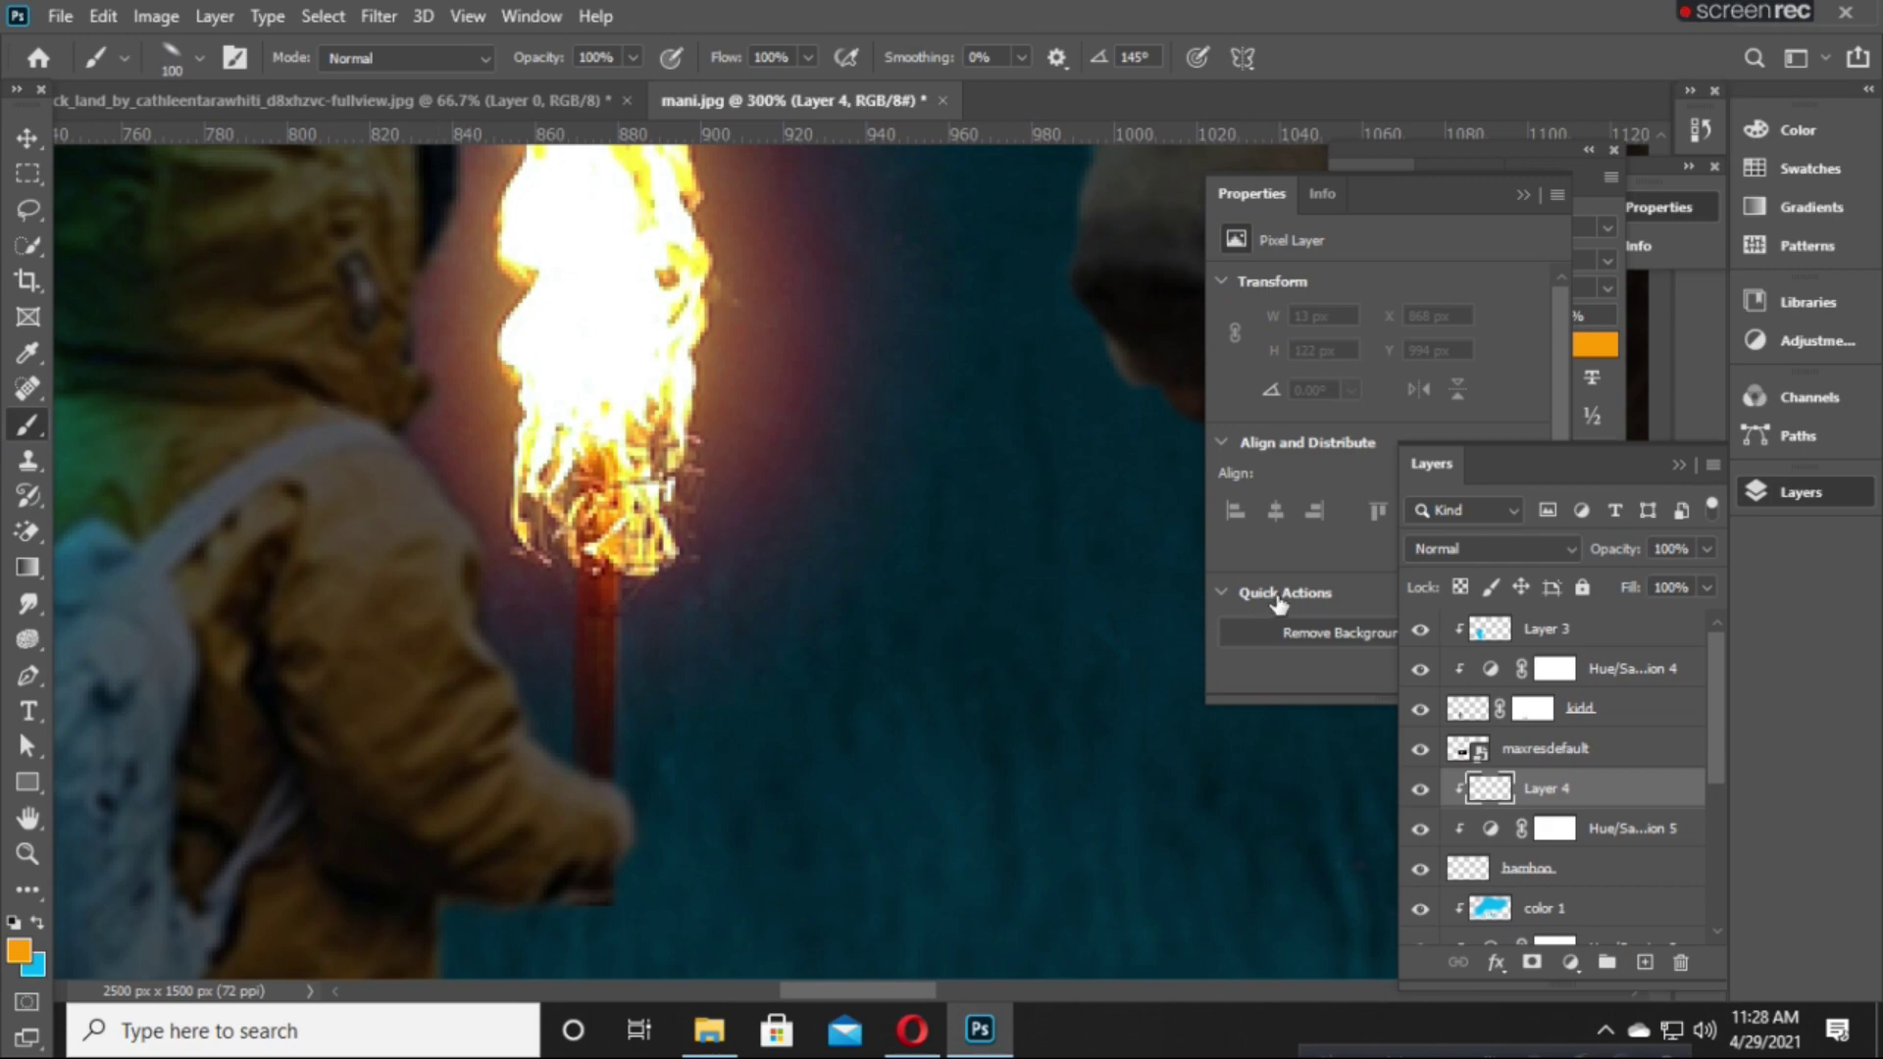
left_click(1412, 549)
left_click(1440, 639)
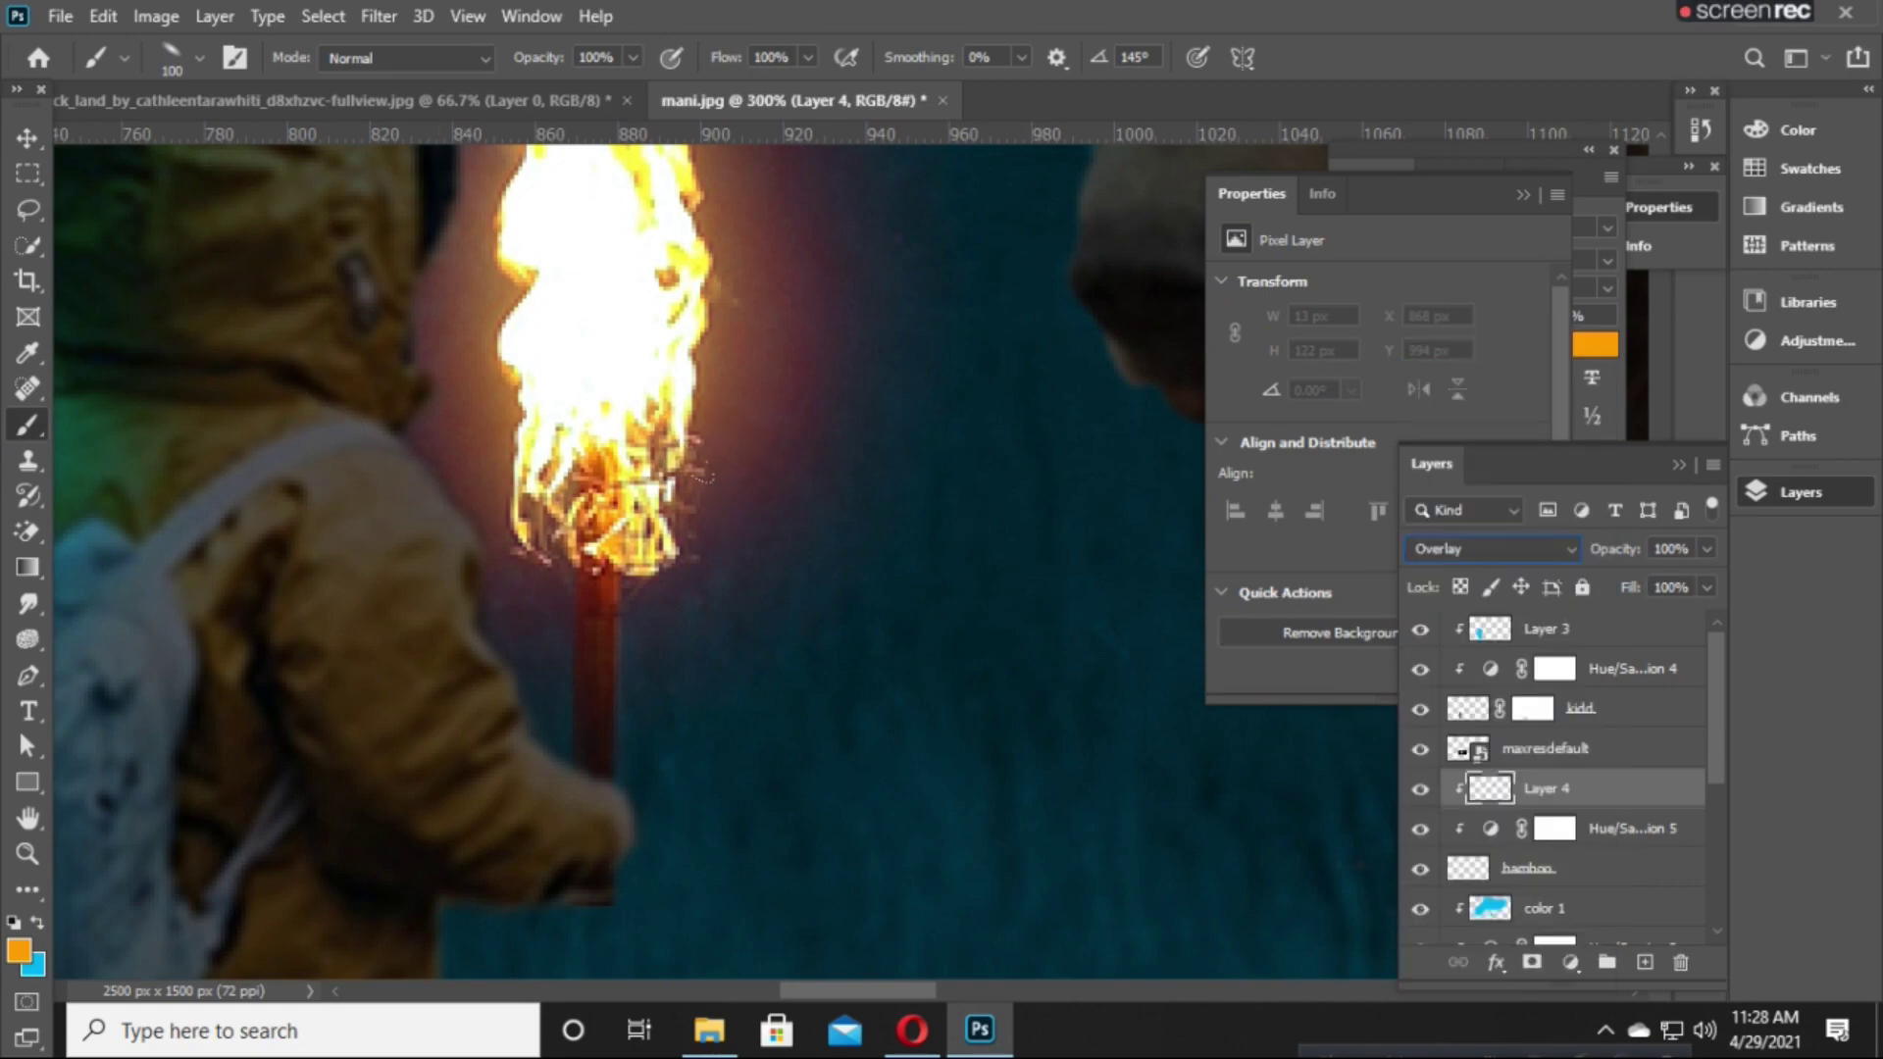
Paint a soft orange glow on the handle just below the flame and compare it.
right_click(910, 534)
left_click(615, 332)
left_click_drag(667, 306, 593, 320)
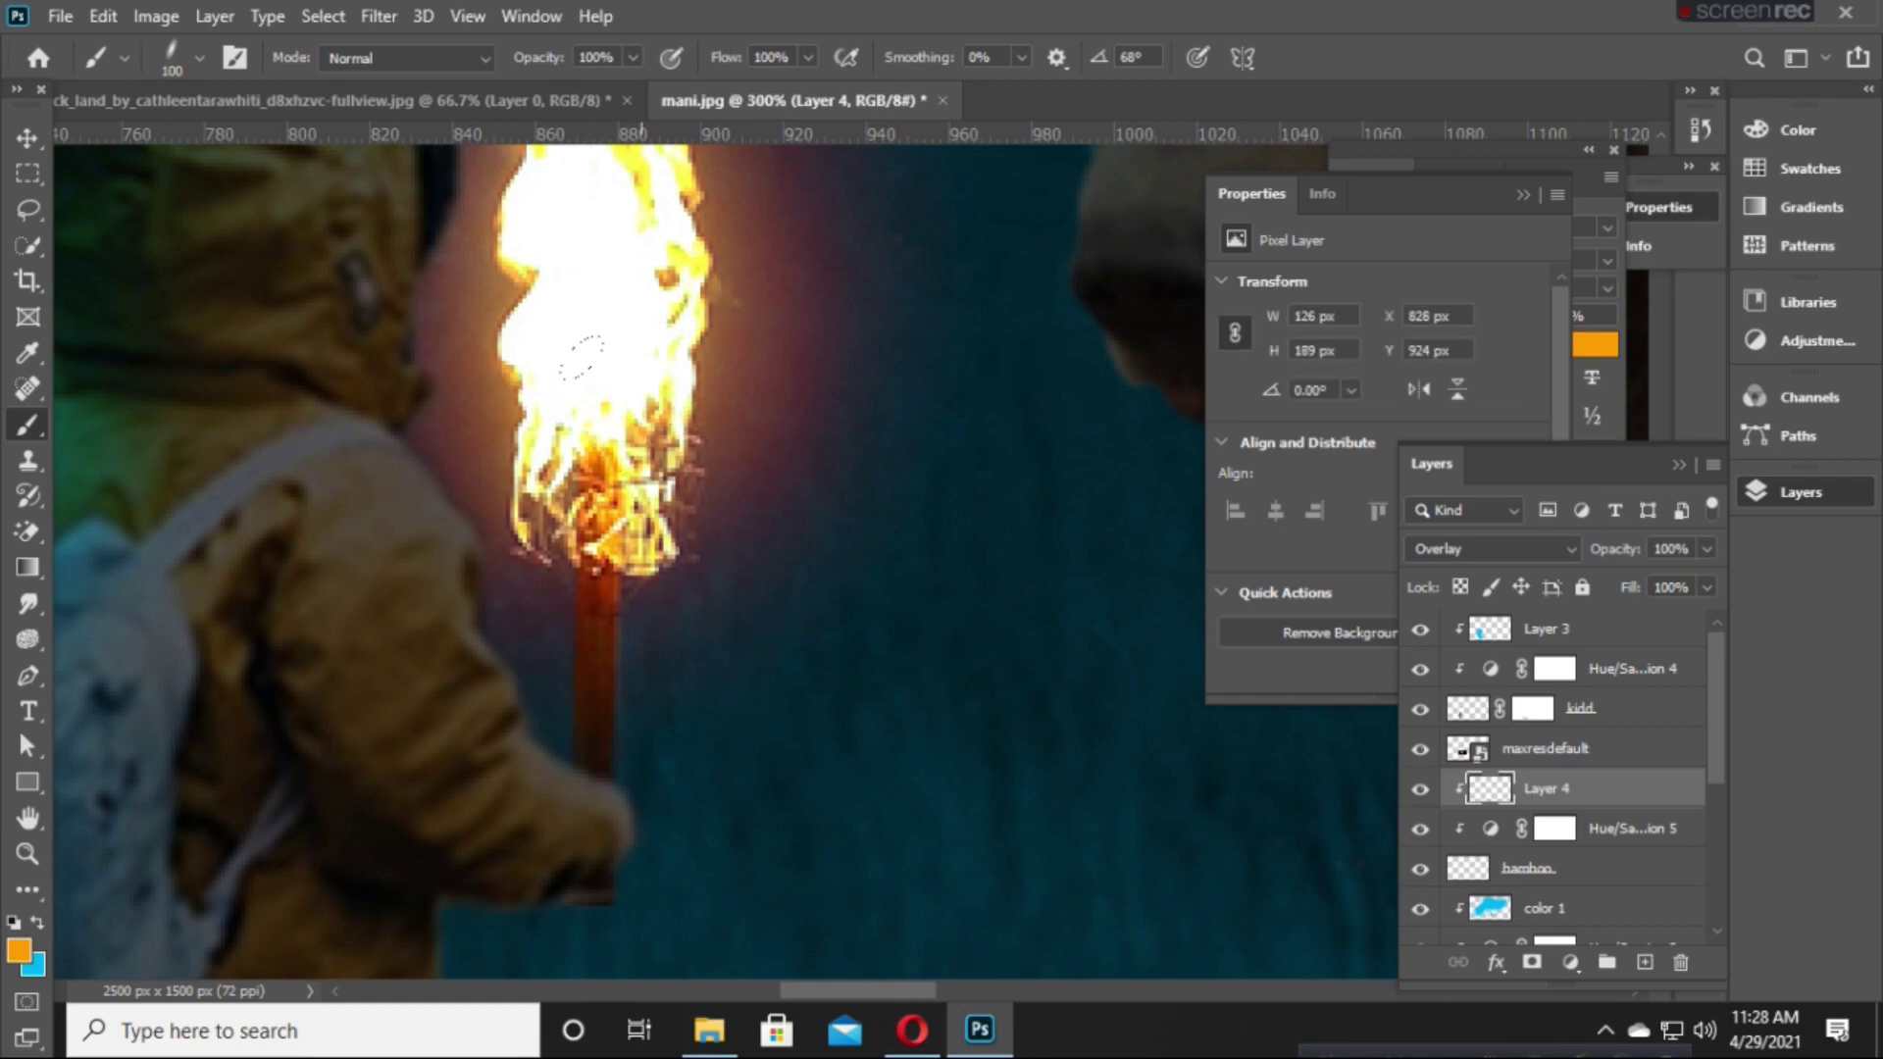
left_click(1419, 790)
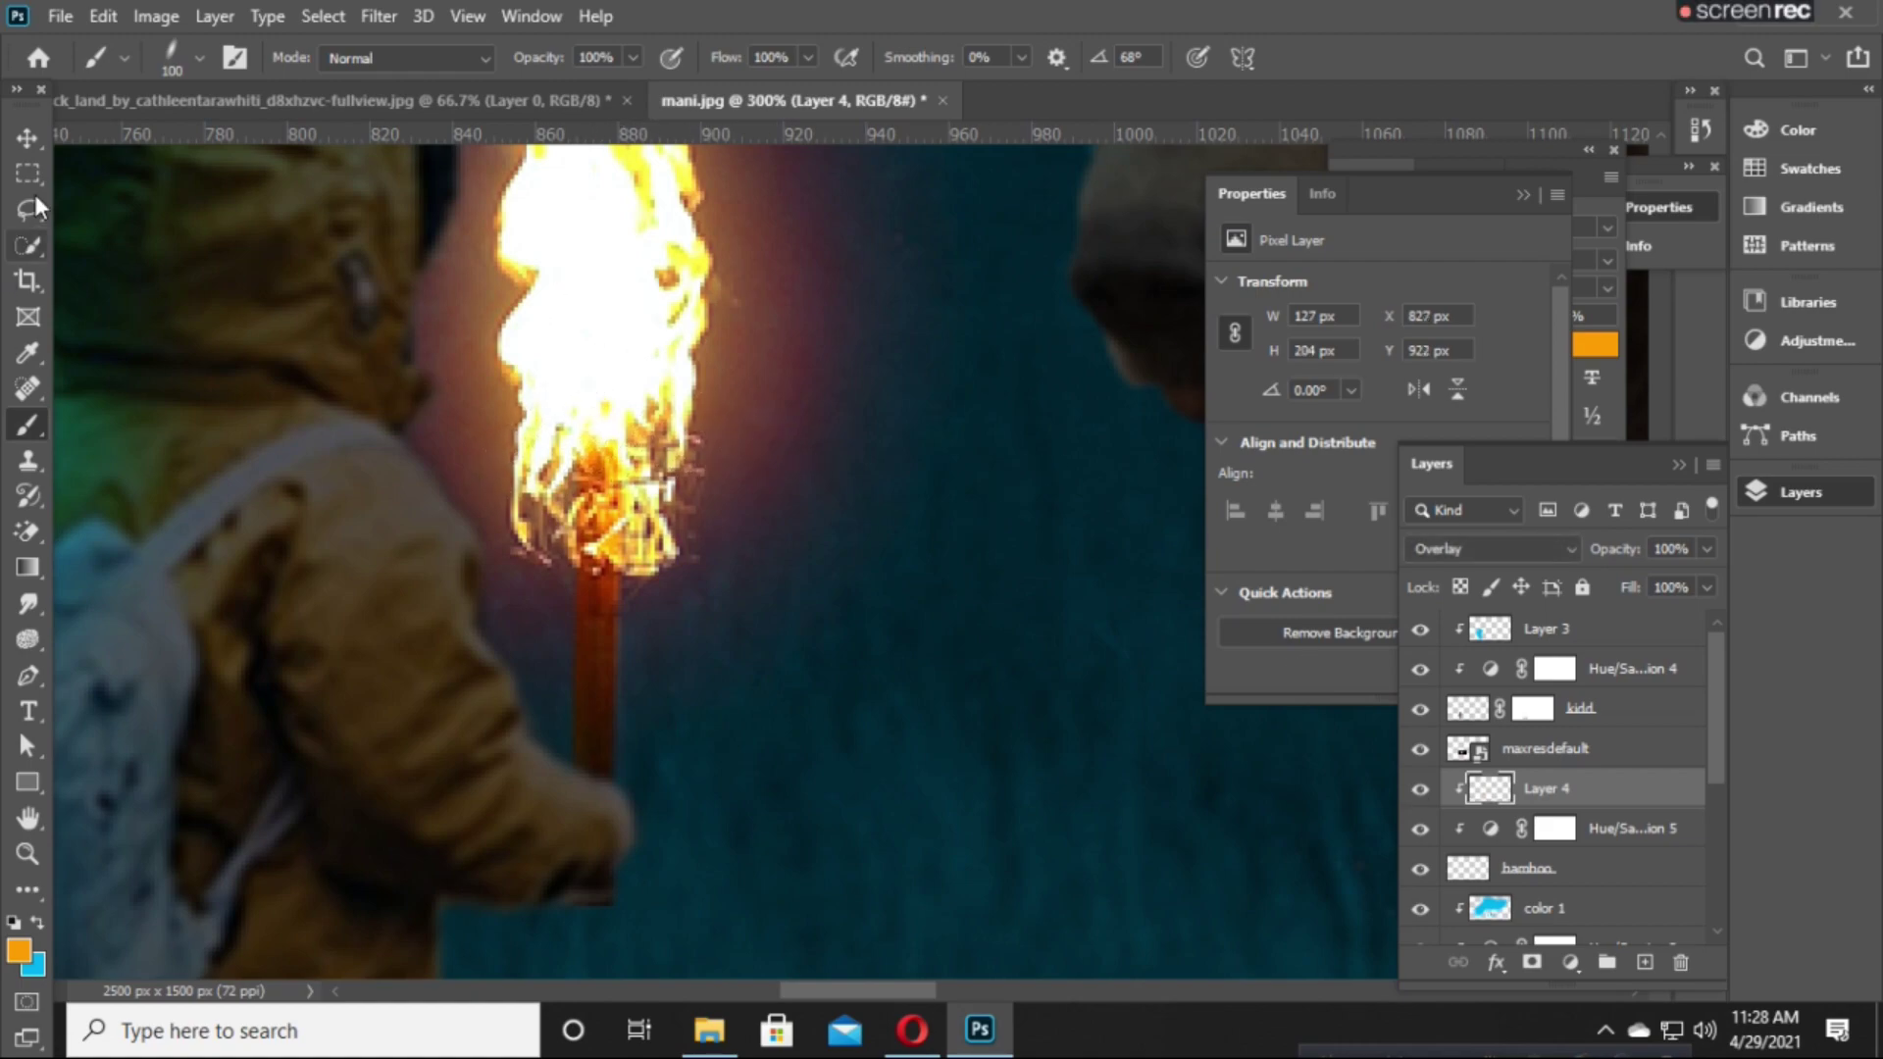
key("v")
key("ctrl+minus")
key("ctrl+minus")
key("ctrl+minus")
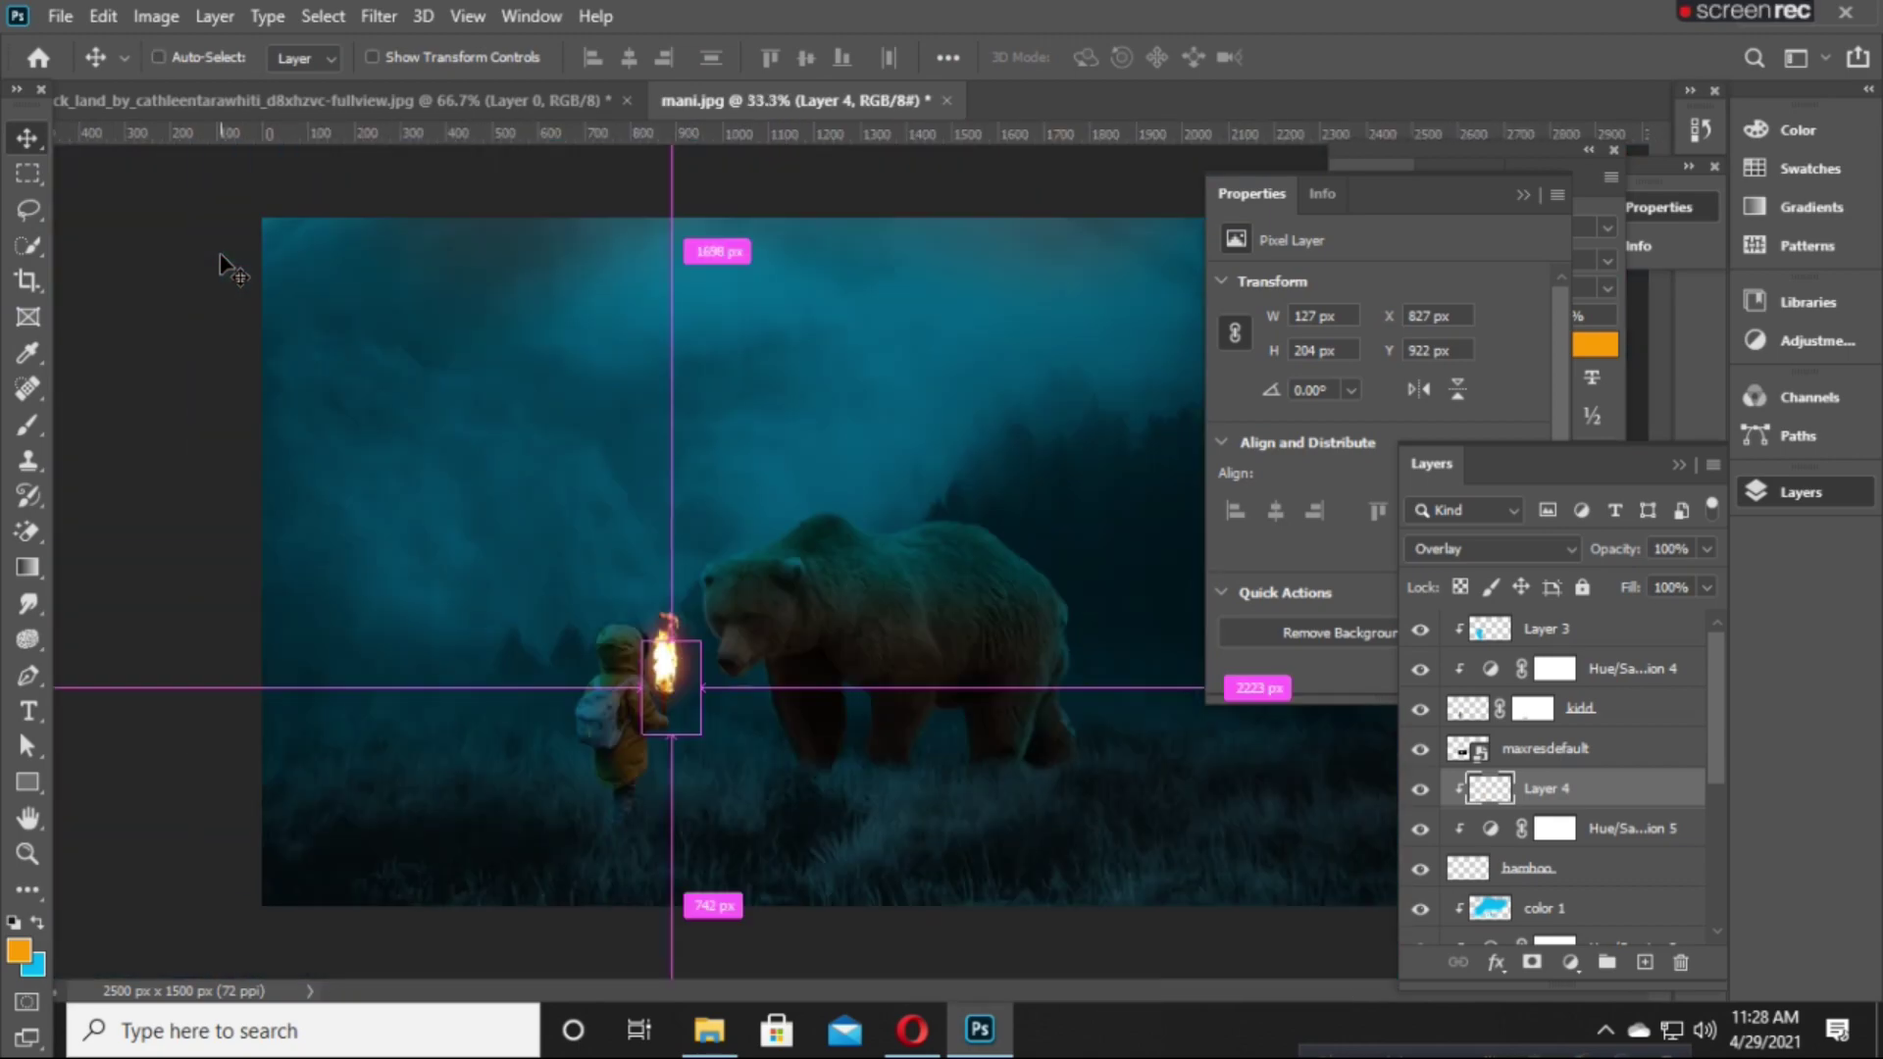
key("ctrl+plus")
key("ctrl+plus")
key("ctrl+plus")
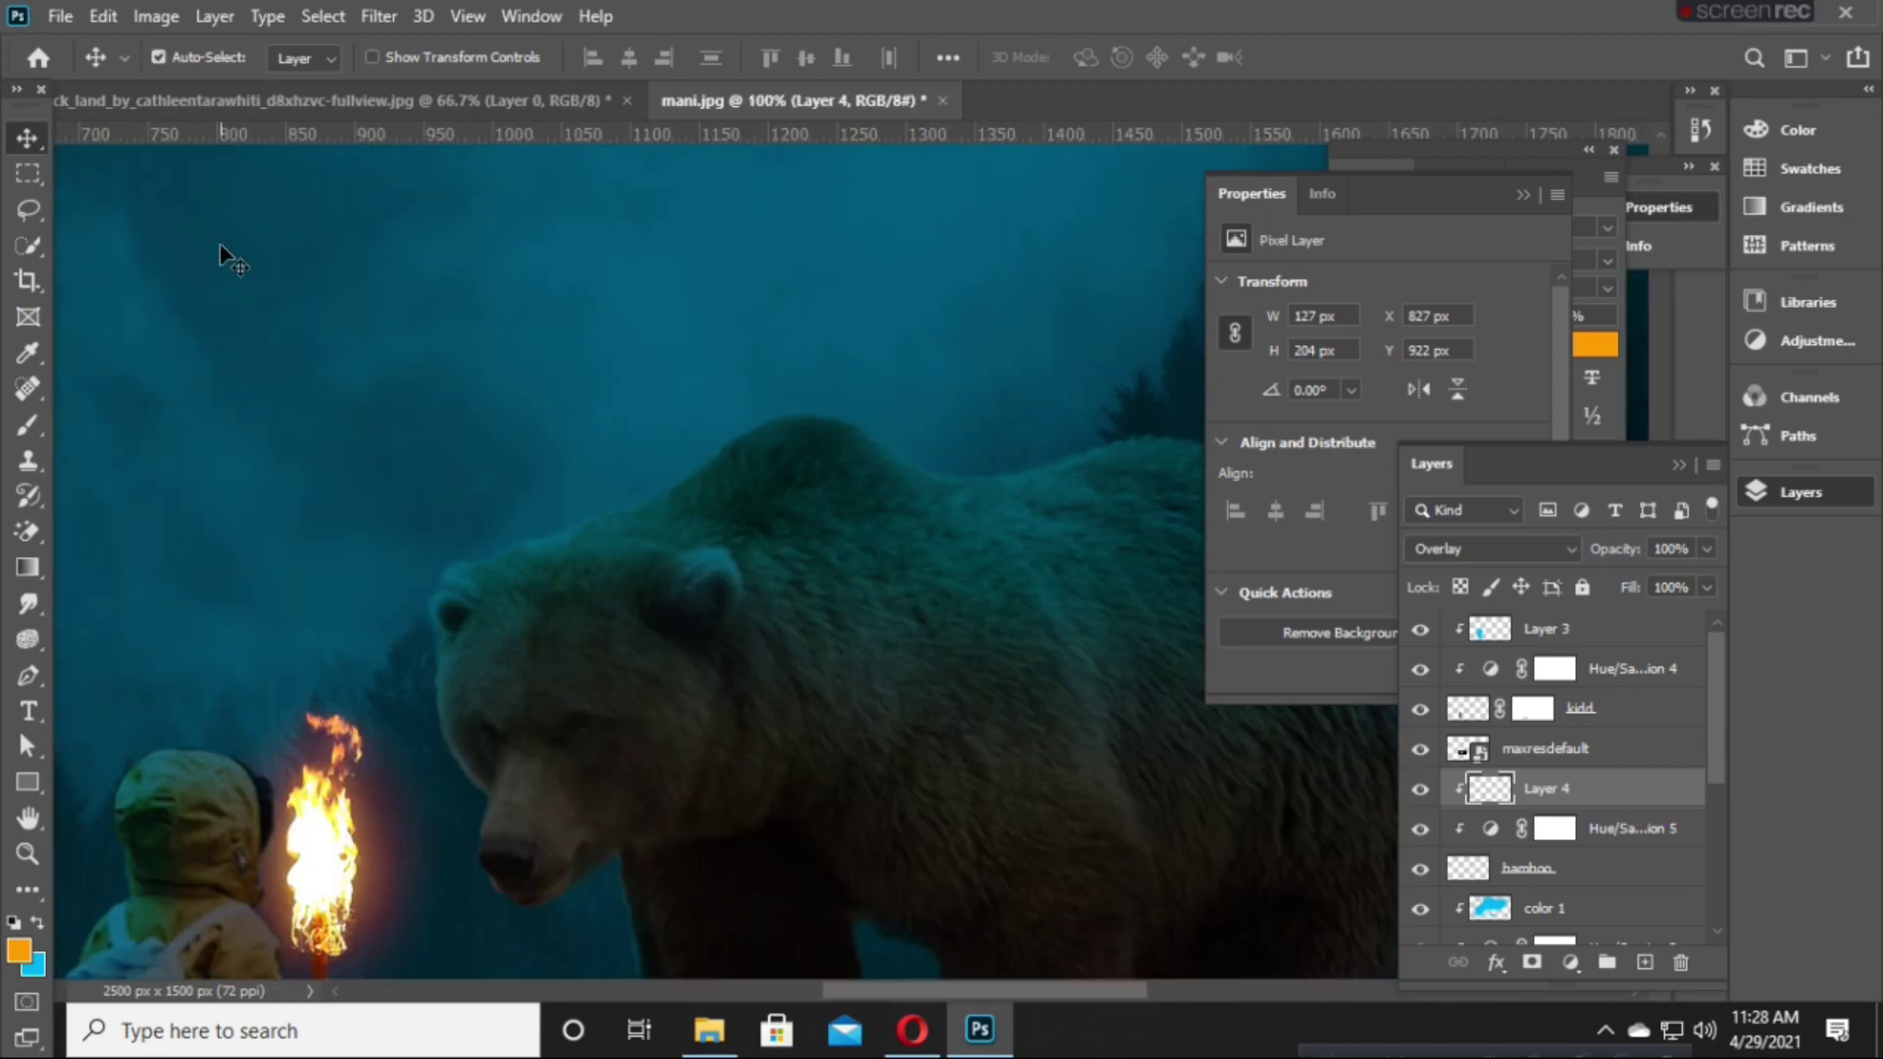
Add Layer 5, move it to the top of the stack and clip it to the layer below.
left_click_drag(478, 452, 800, 221)
left_click(498, 710)
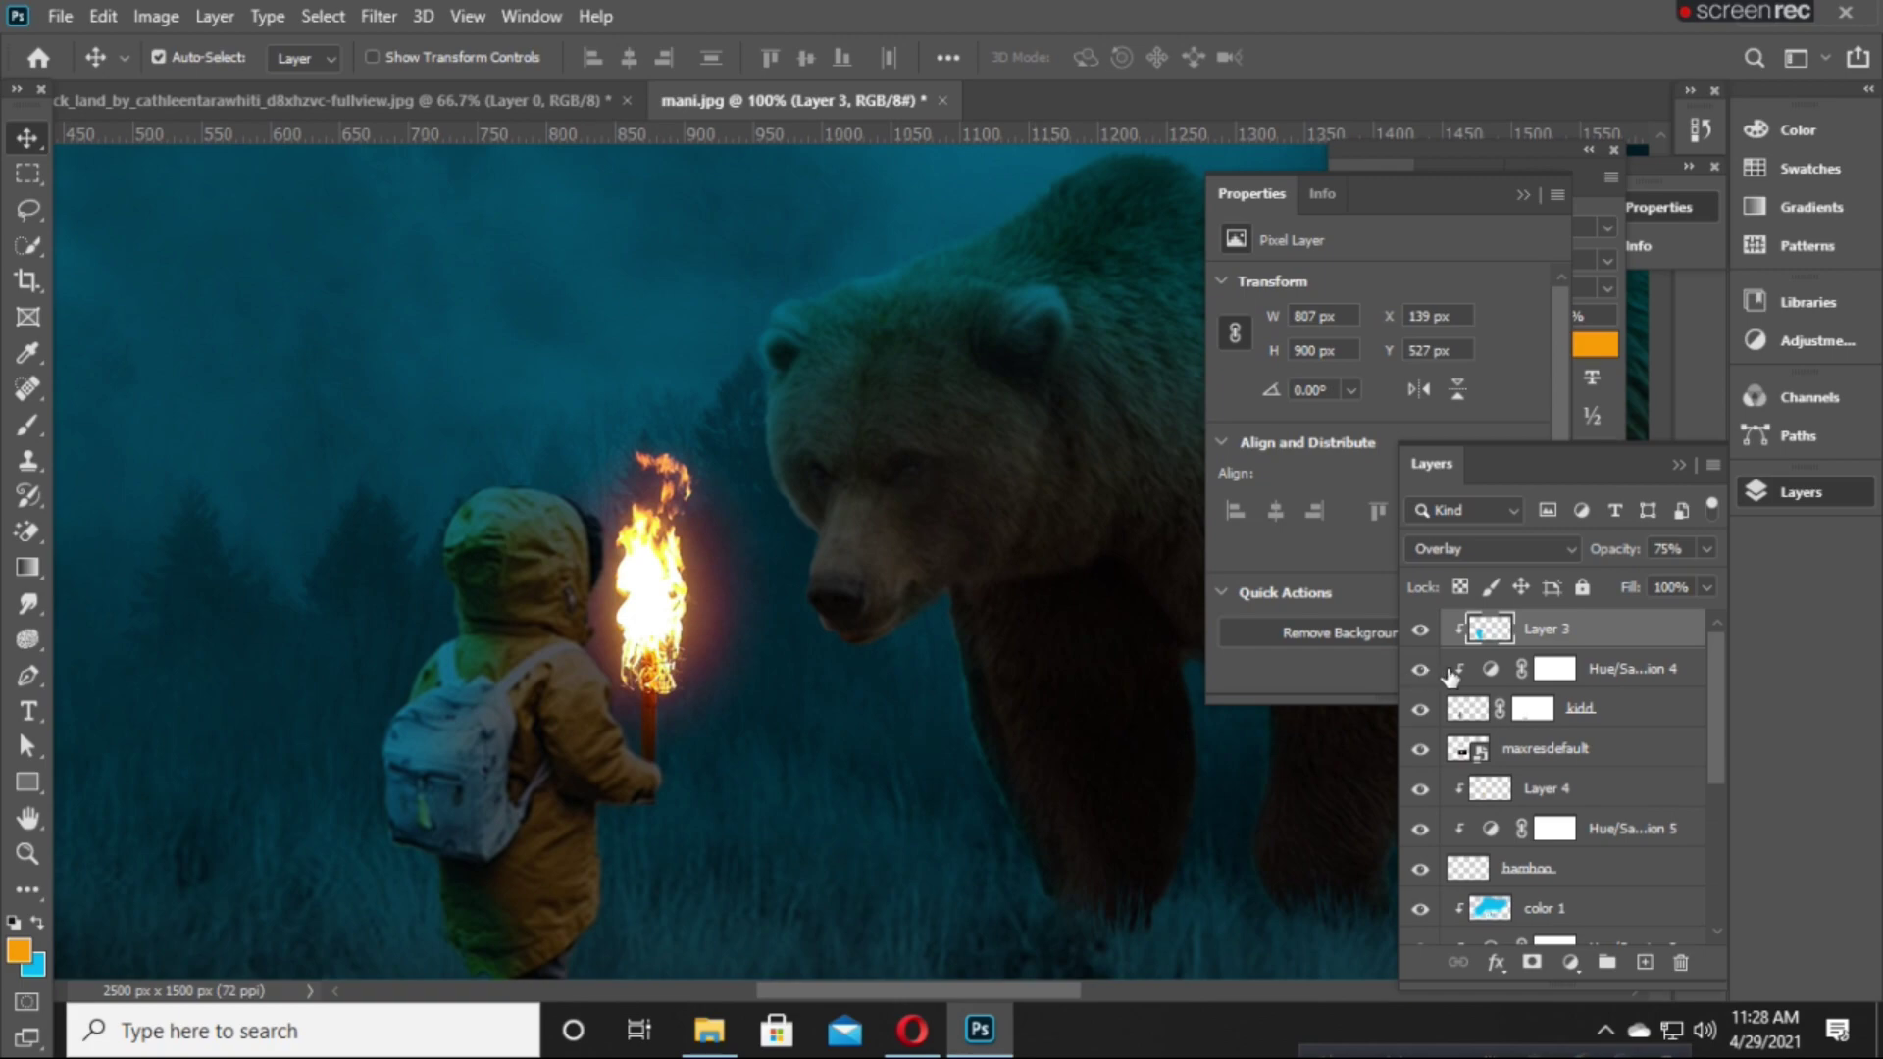
left_click(1633, 681)
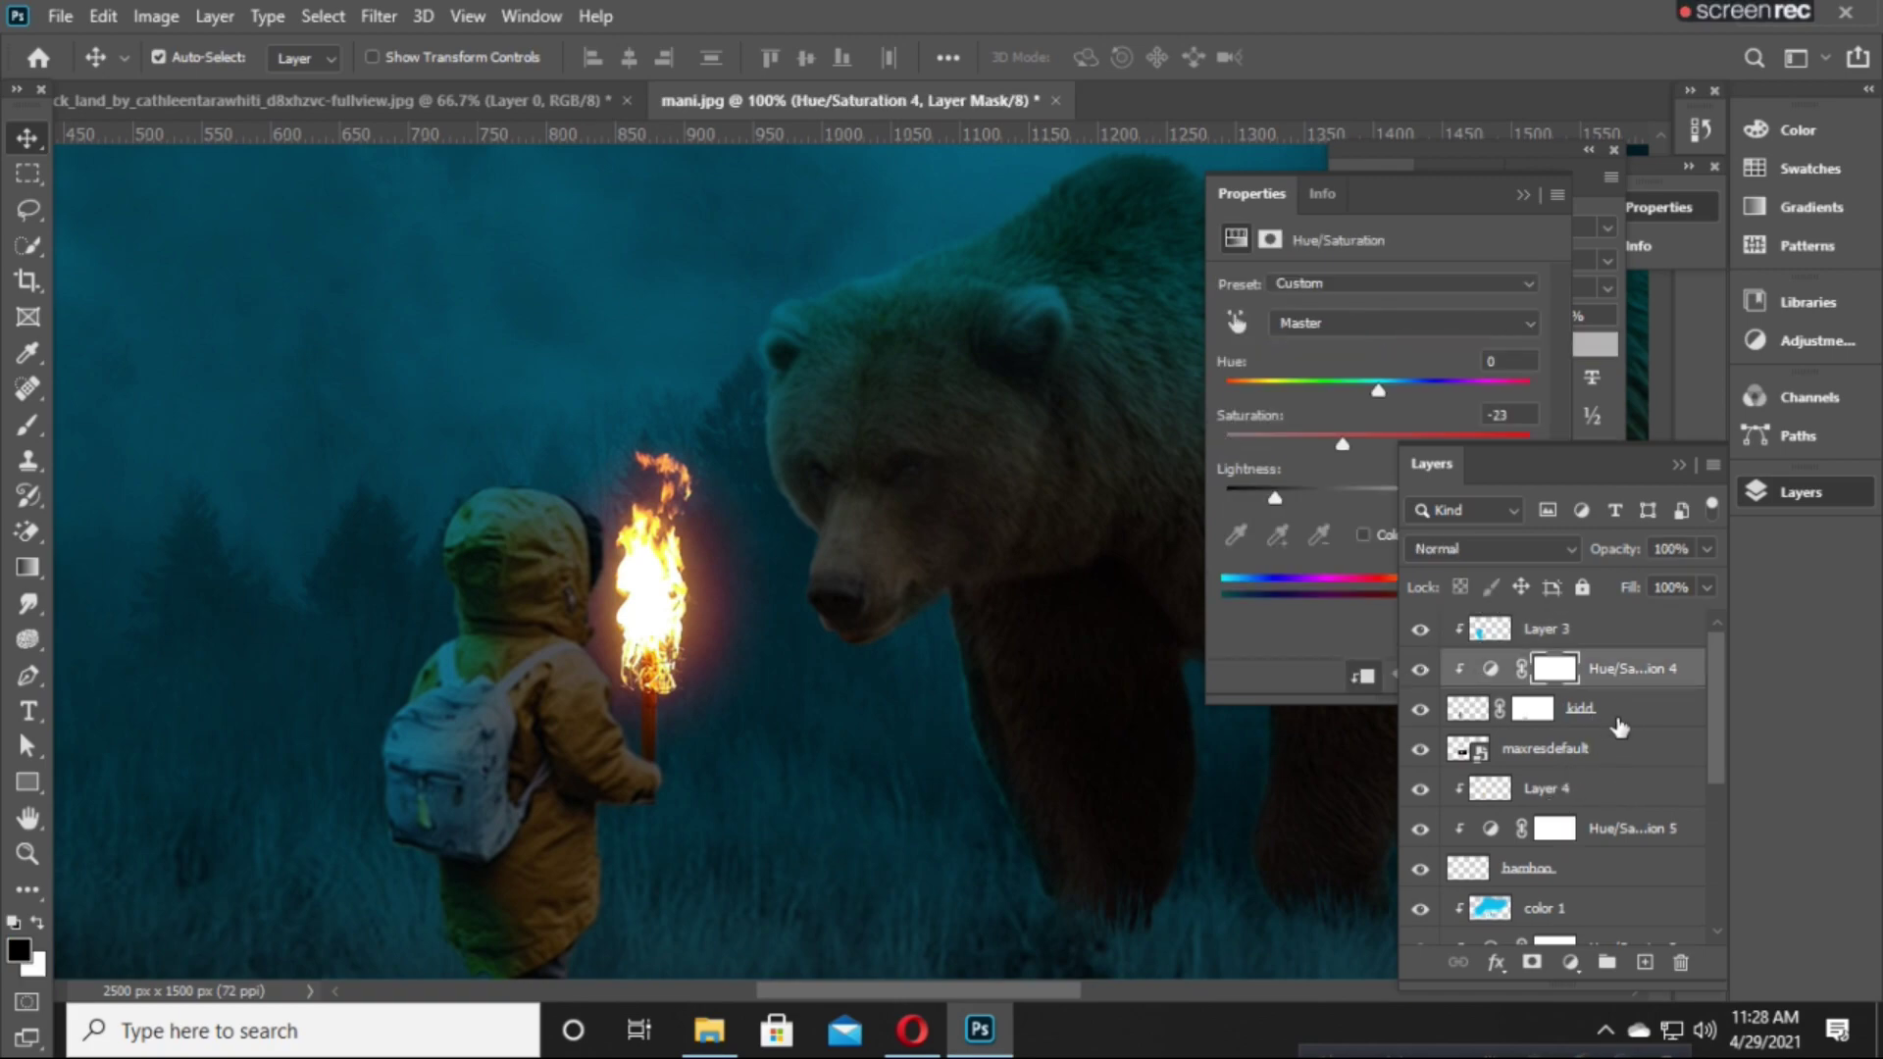
left_click(1609, 633)
left_click(1628, 675)
left_click(1638, 960)
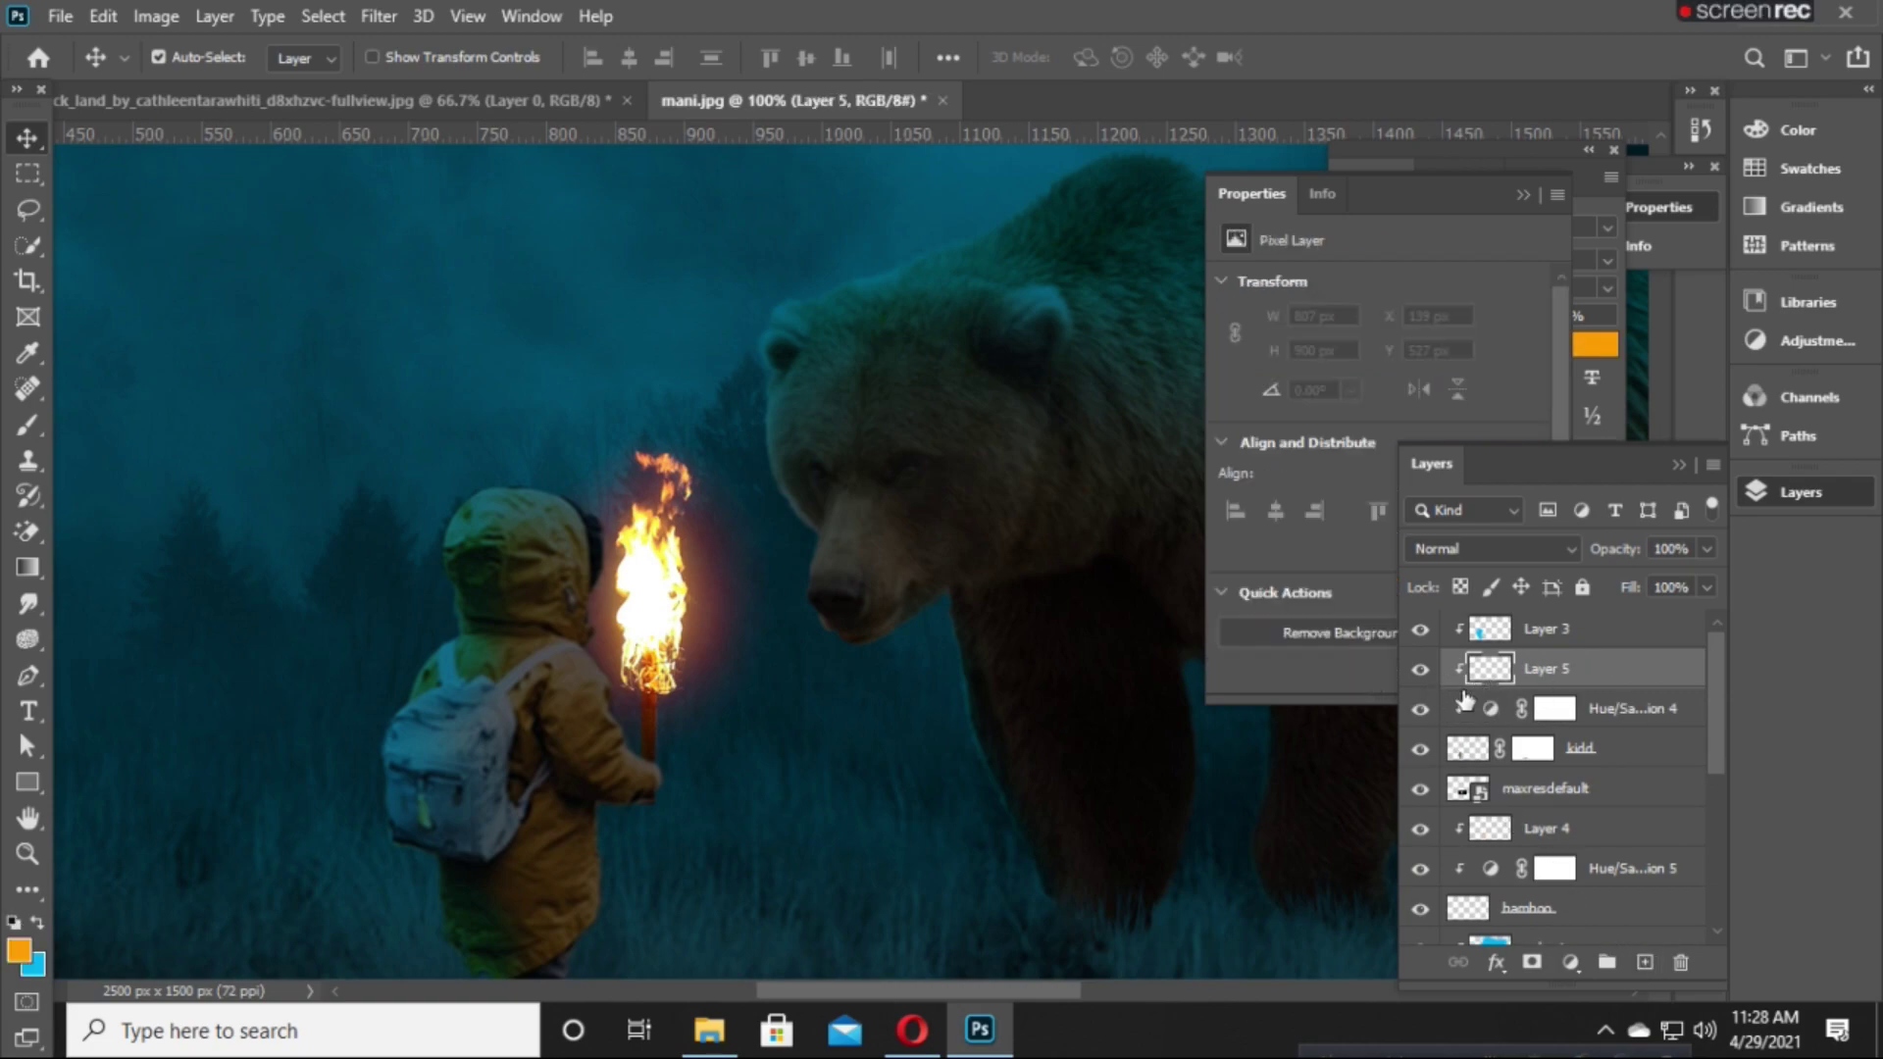
left_click(1609, 693)
left_click_drag(1569, 669, 1569, 618)
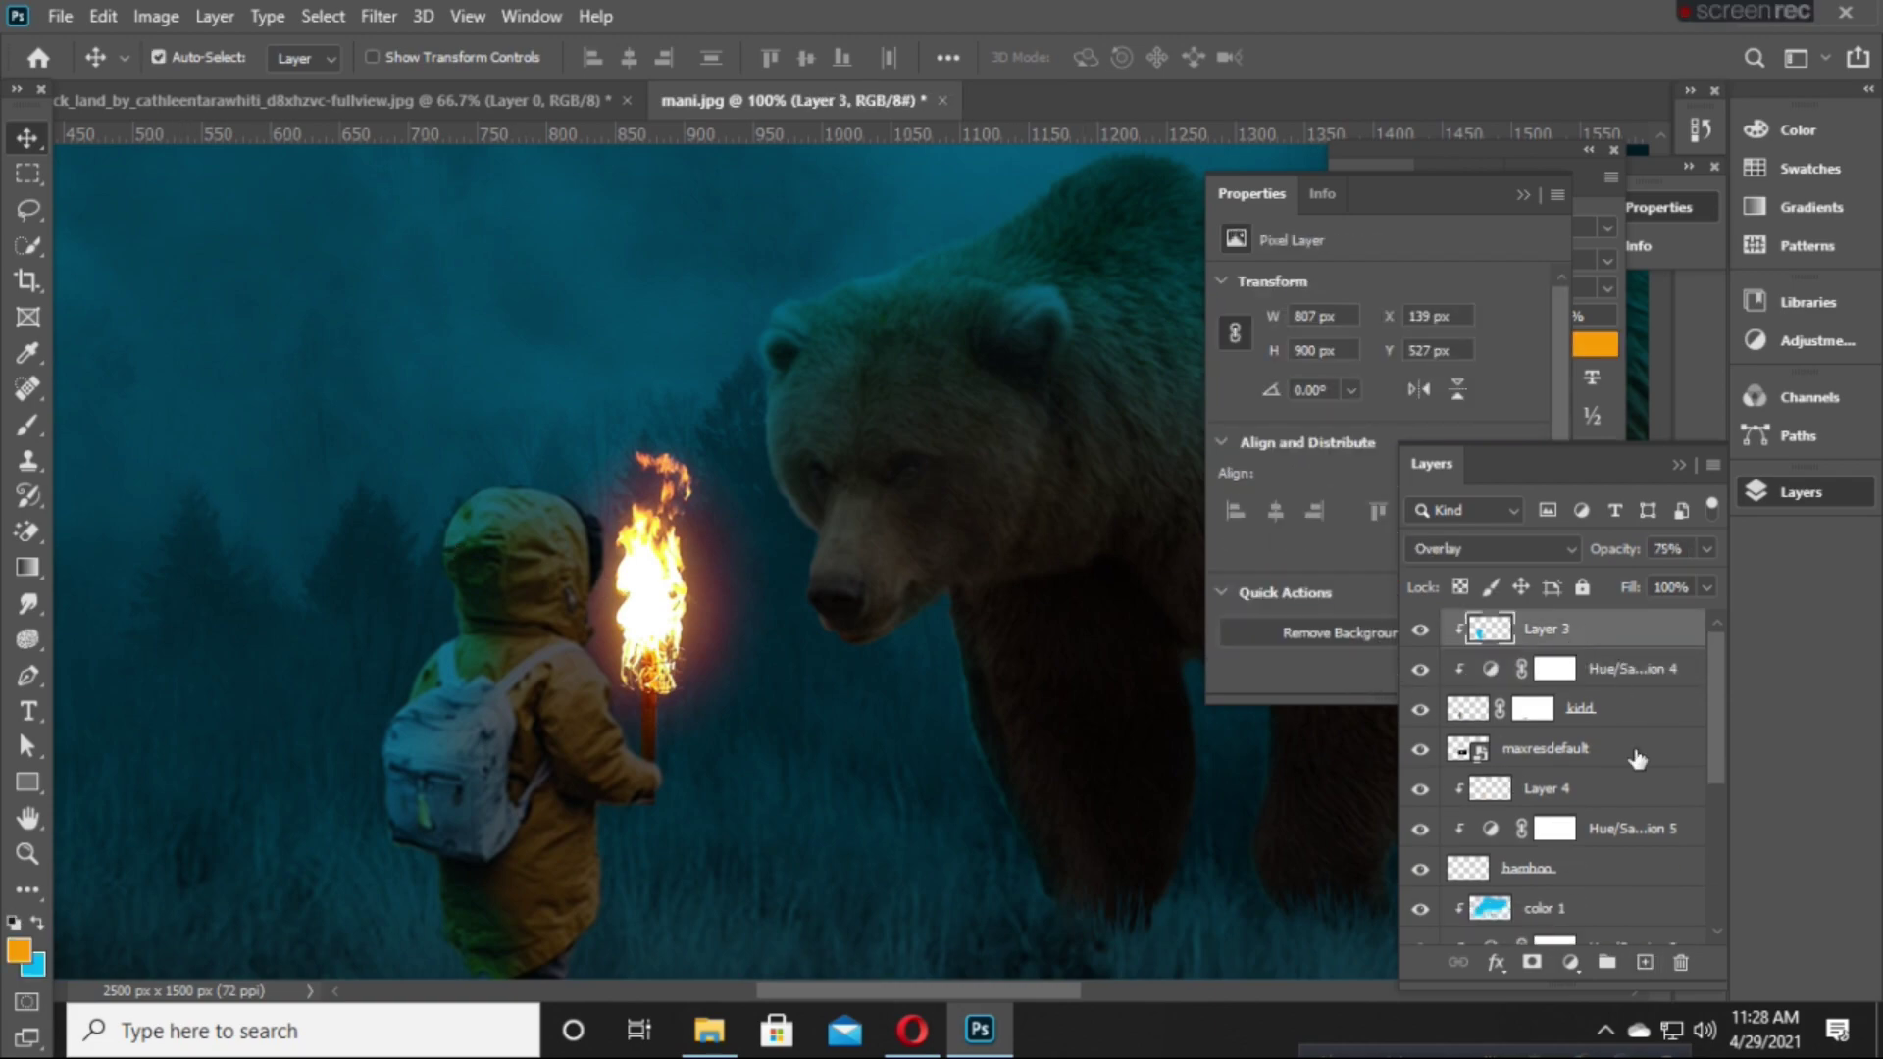
right_click(1544, 638)
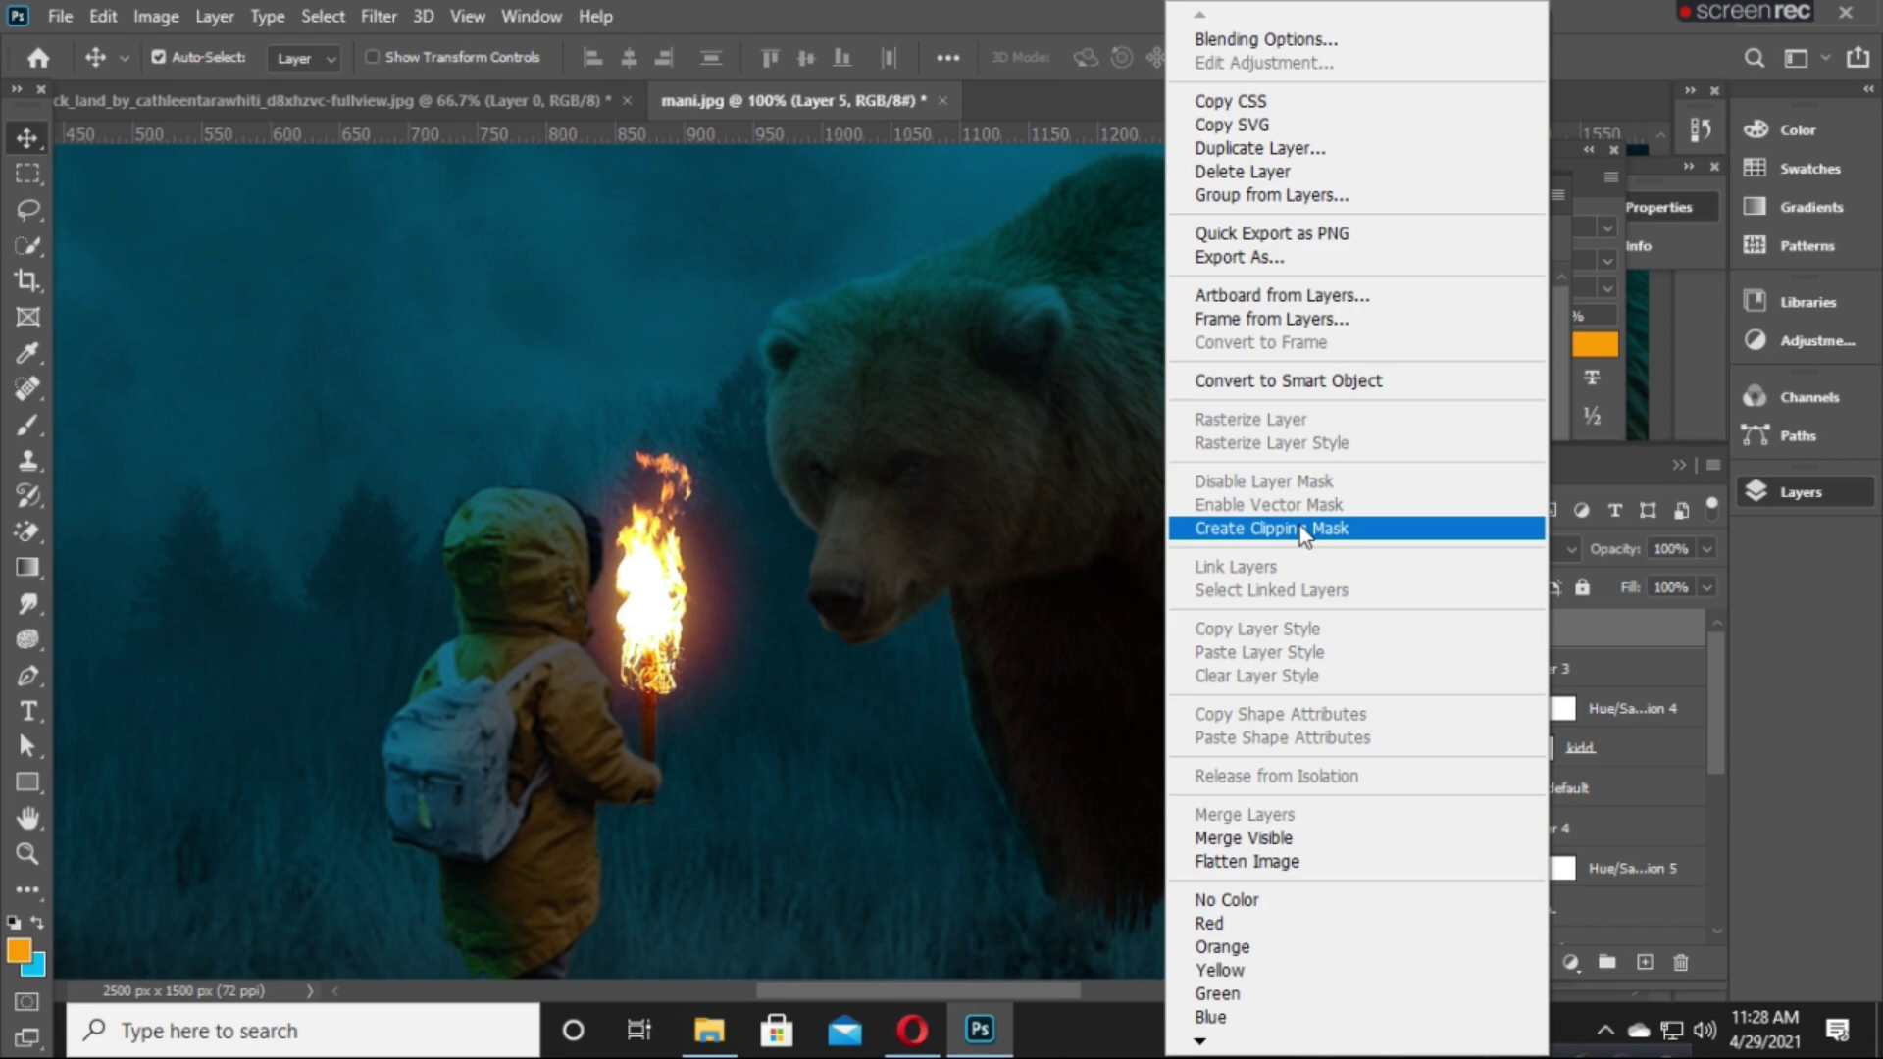
left_click(1525, 528)
Set Layer 5 to Overlay and rotate the brush angle for the torch glow.
left_click(28, 425)
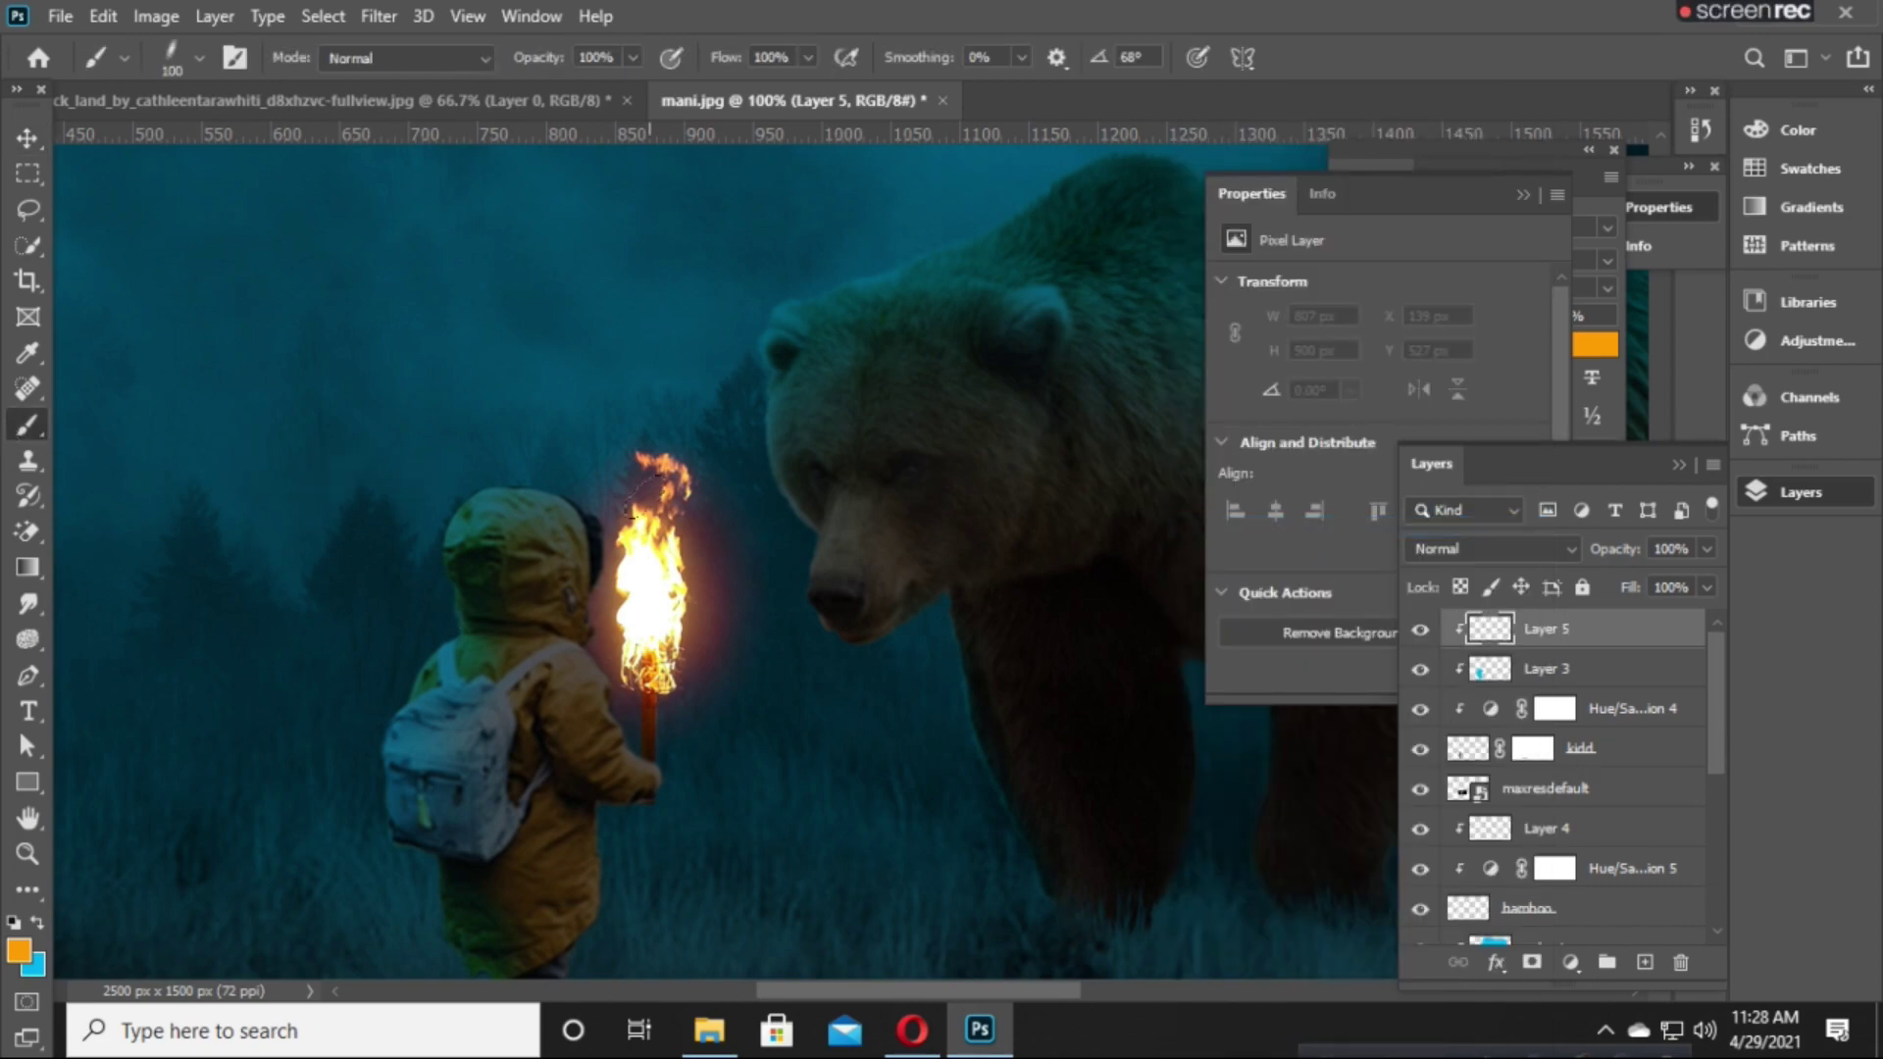
key("ctrl+plus")
key("ctrl+plus")
right_click(638, 517)
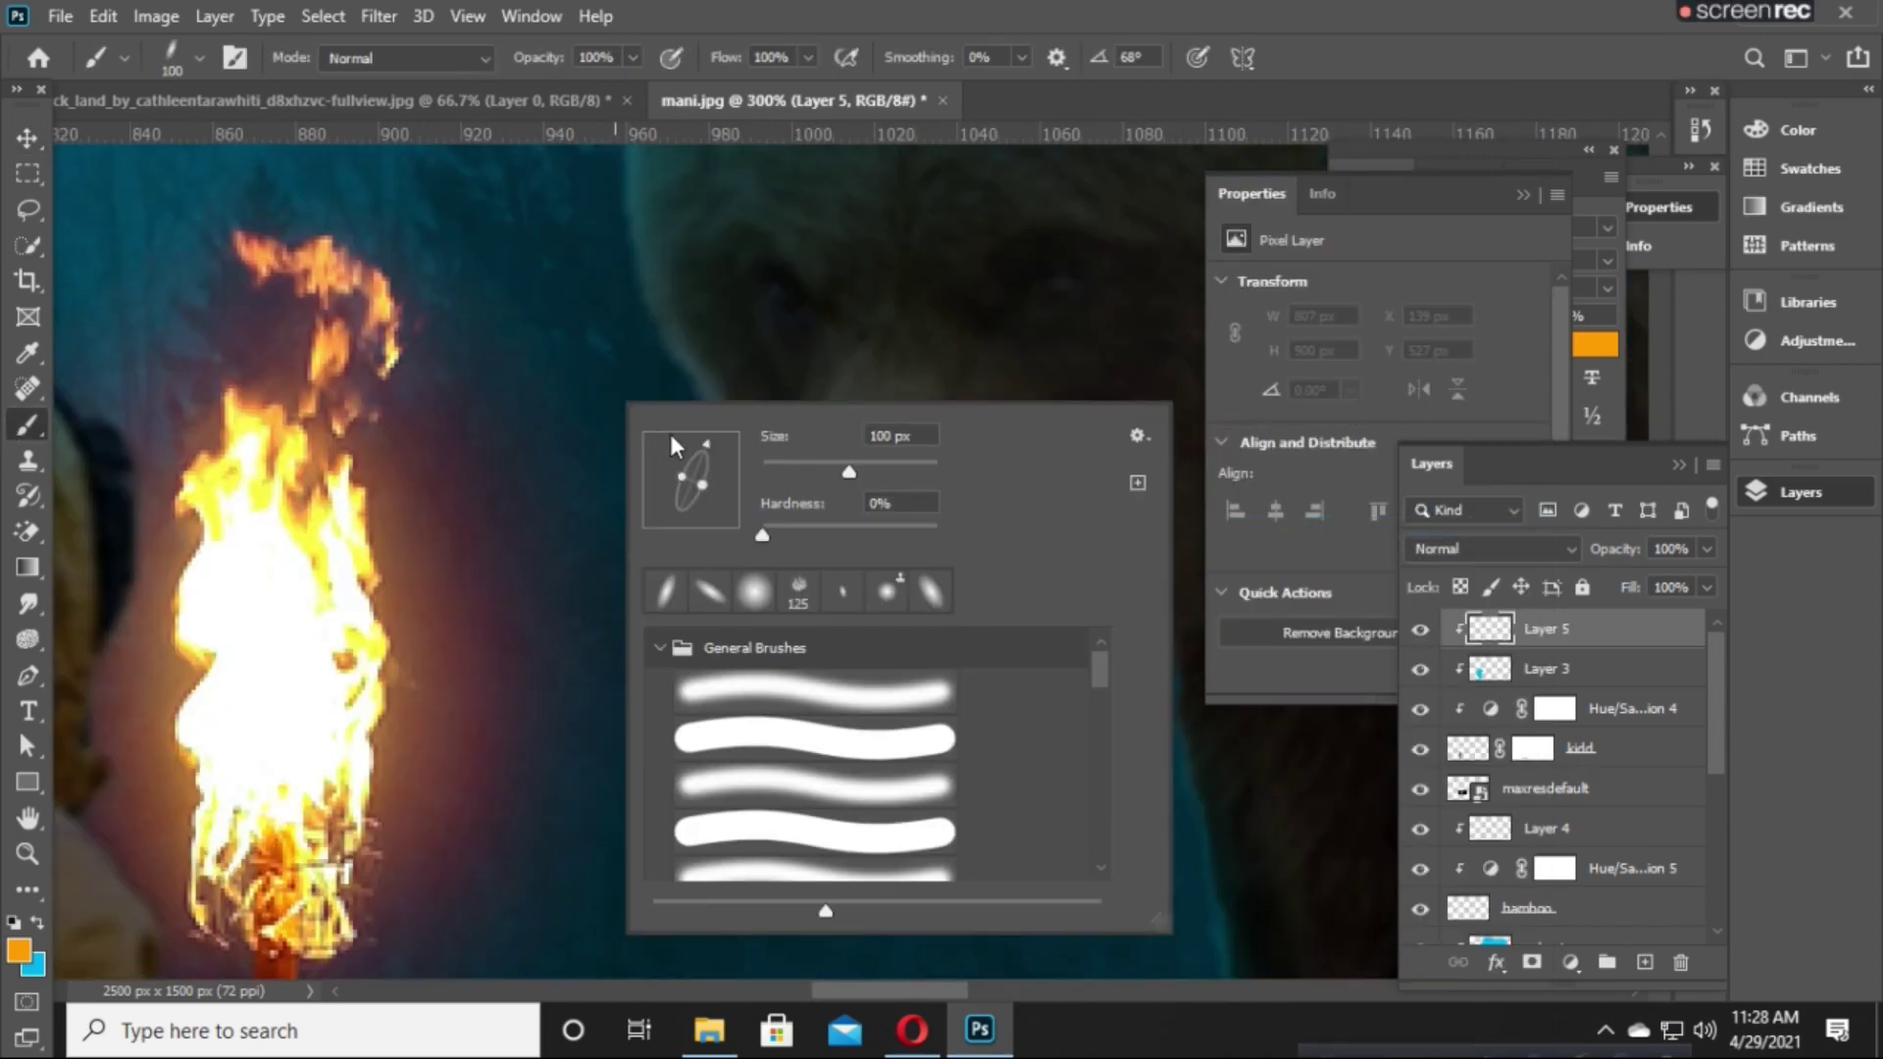
left_click_drag(698, 446, 695, 440)
left_click_drag(928, 604, 1310, 604)
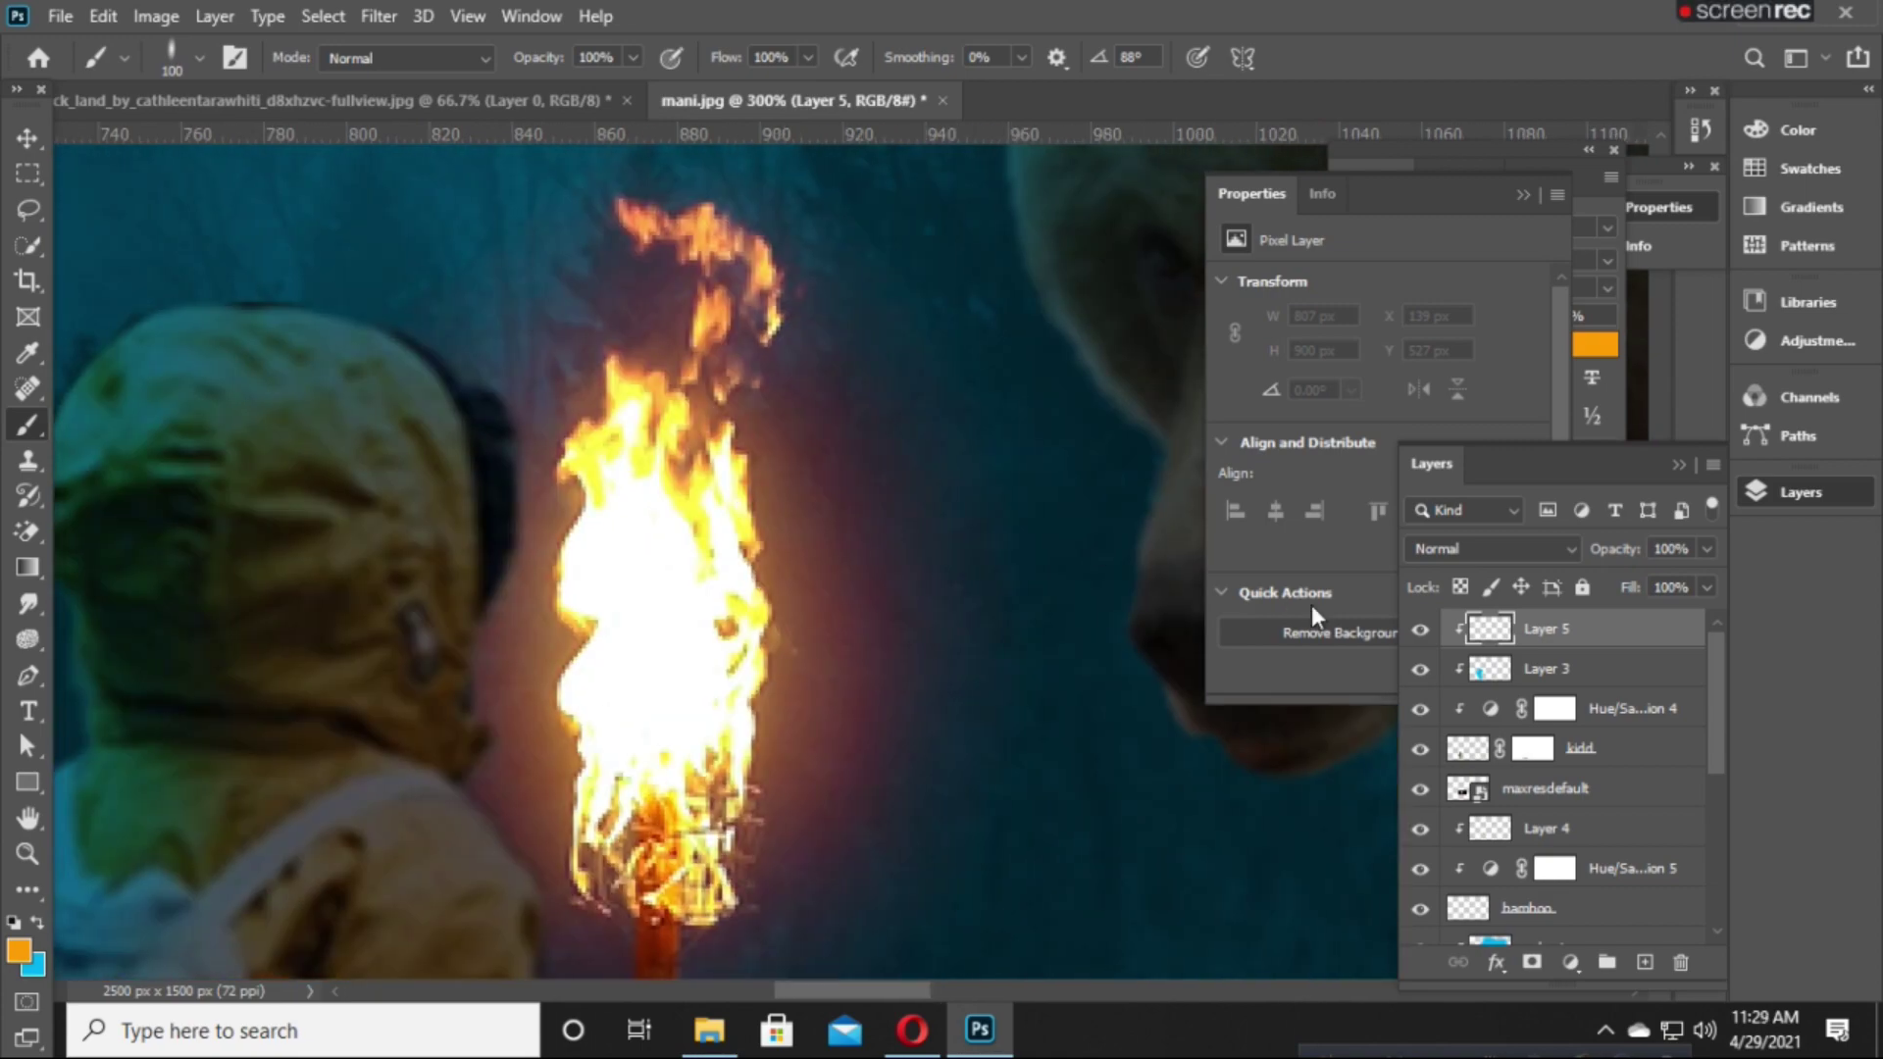
left_click(1438, 547)
left_click(1445, 648)
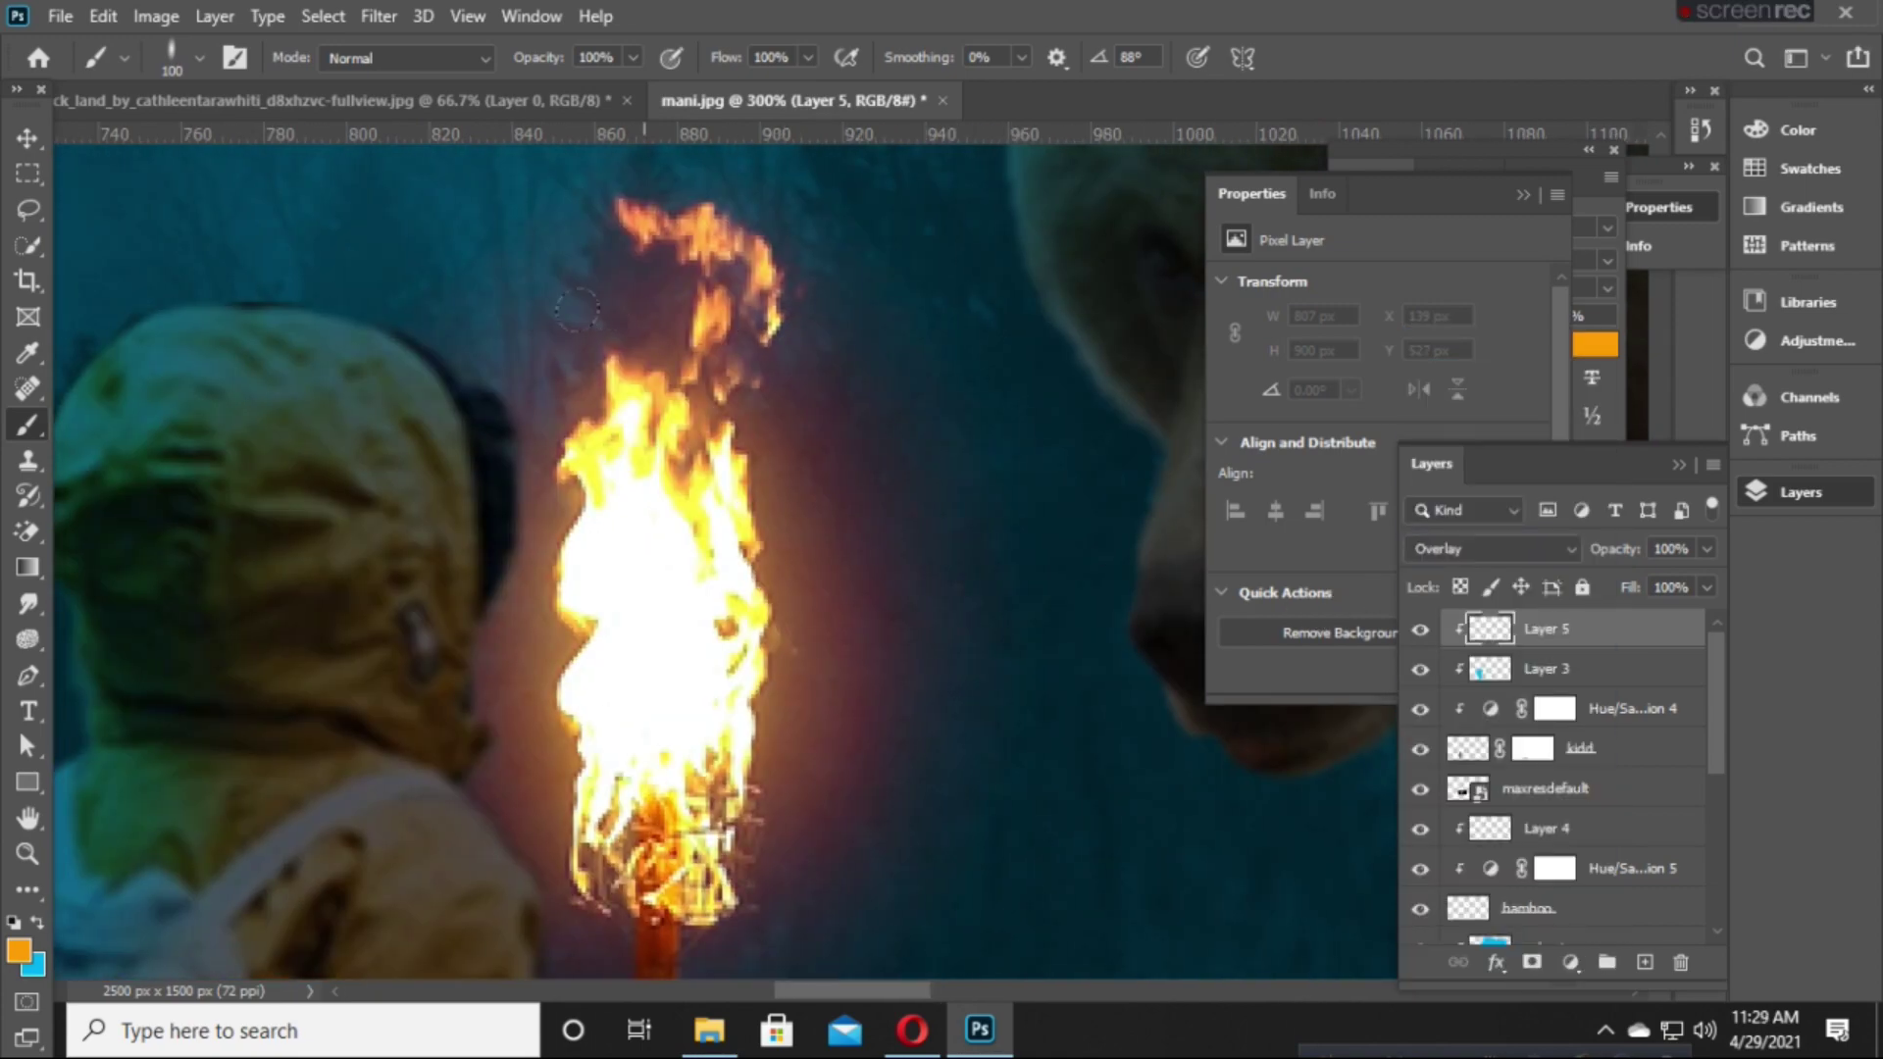
Shrink the brush from 70 to 25 while working around the torch flame.
scroll(560, 286, "down", 3)
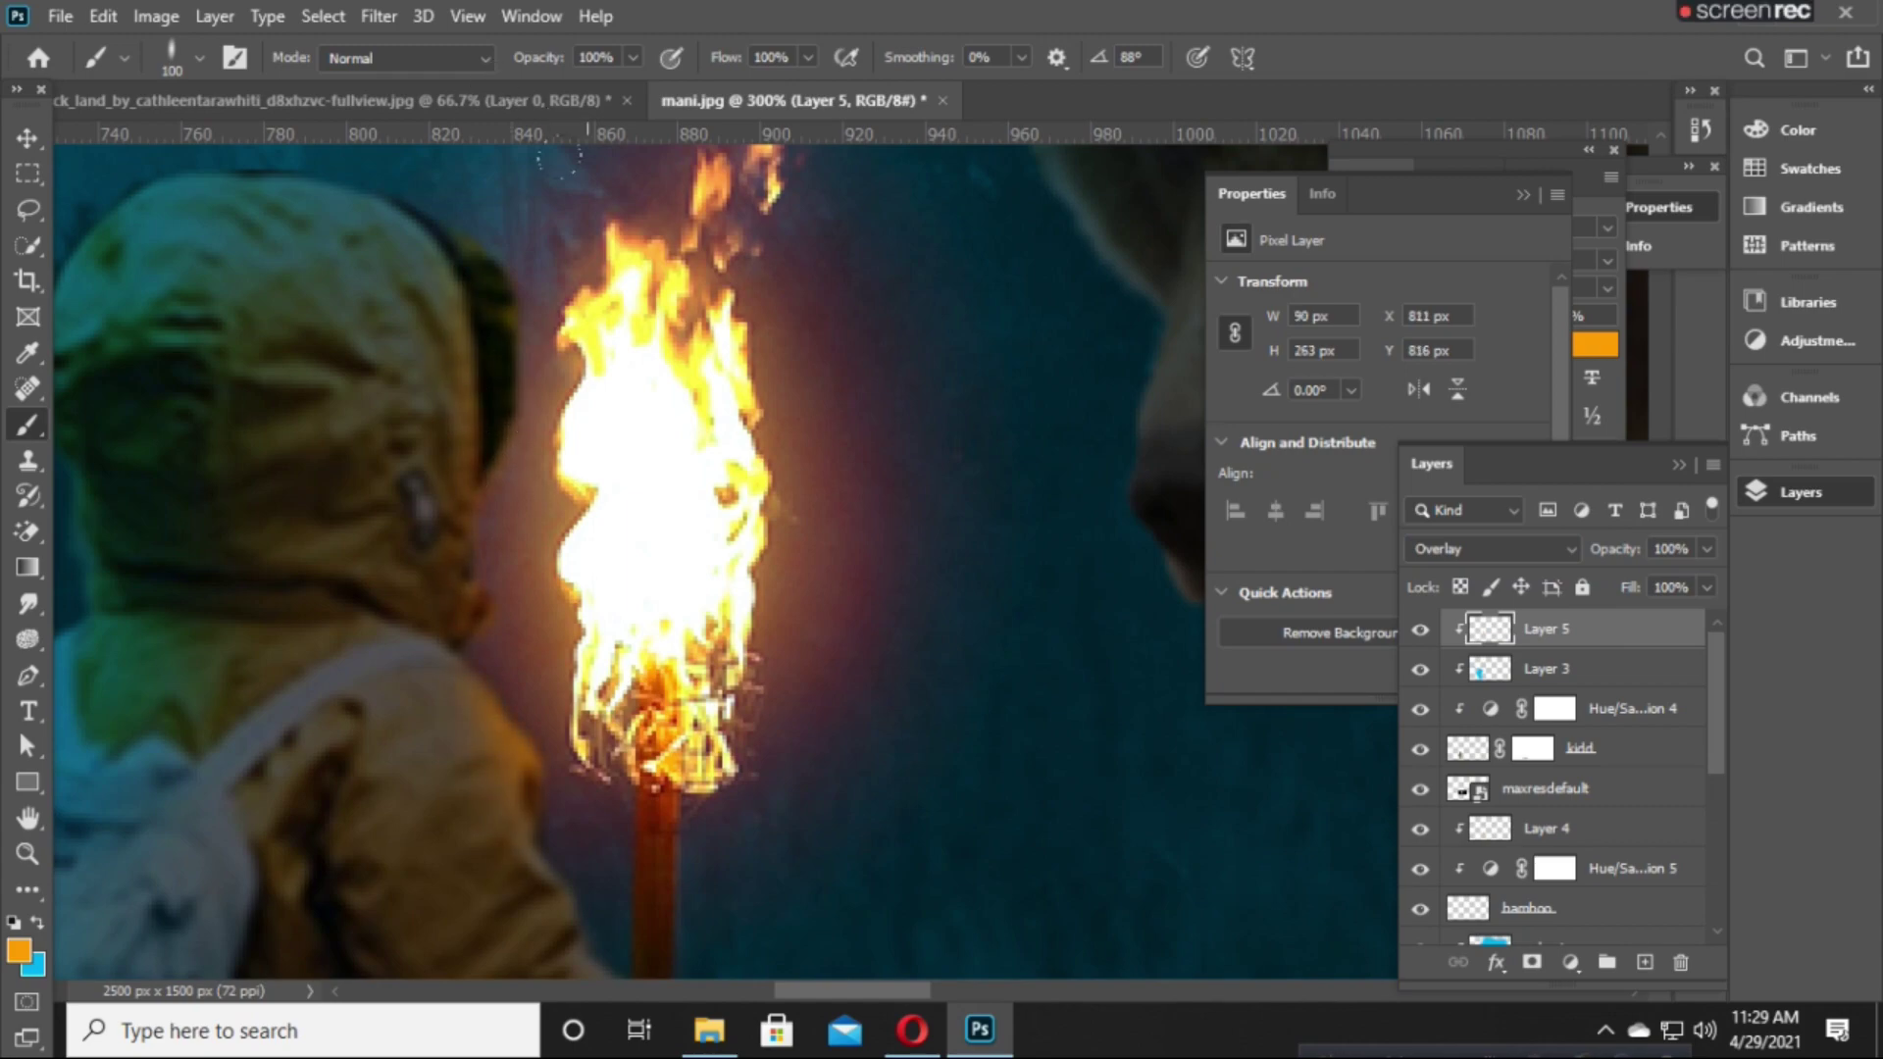
scroll(557, 161, "up", 2)
scroll(545, 158, "up", 1)
scroll(567, 320, "down", 4)
scroll(567, 321, "down", 2)
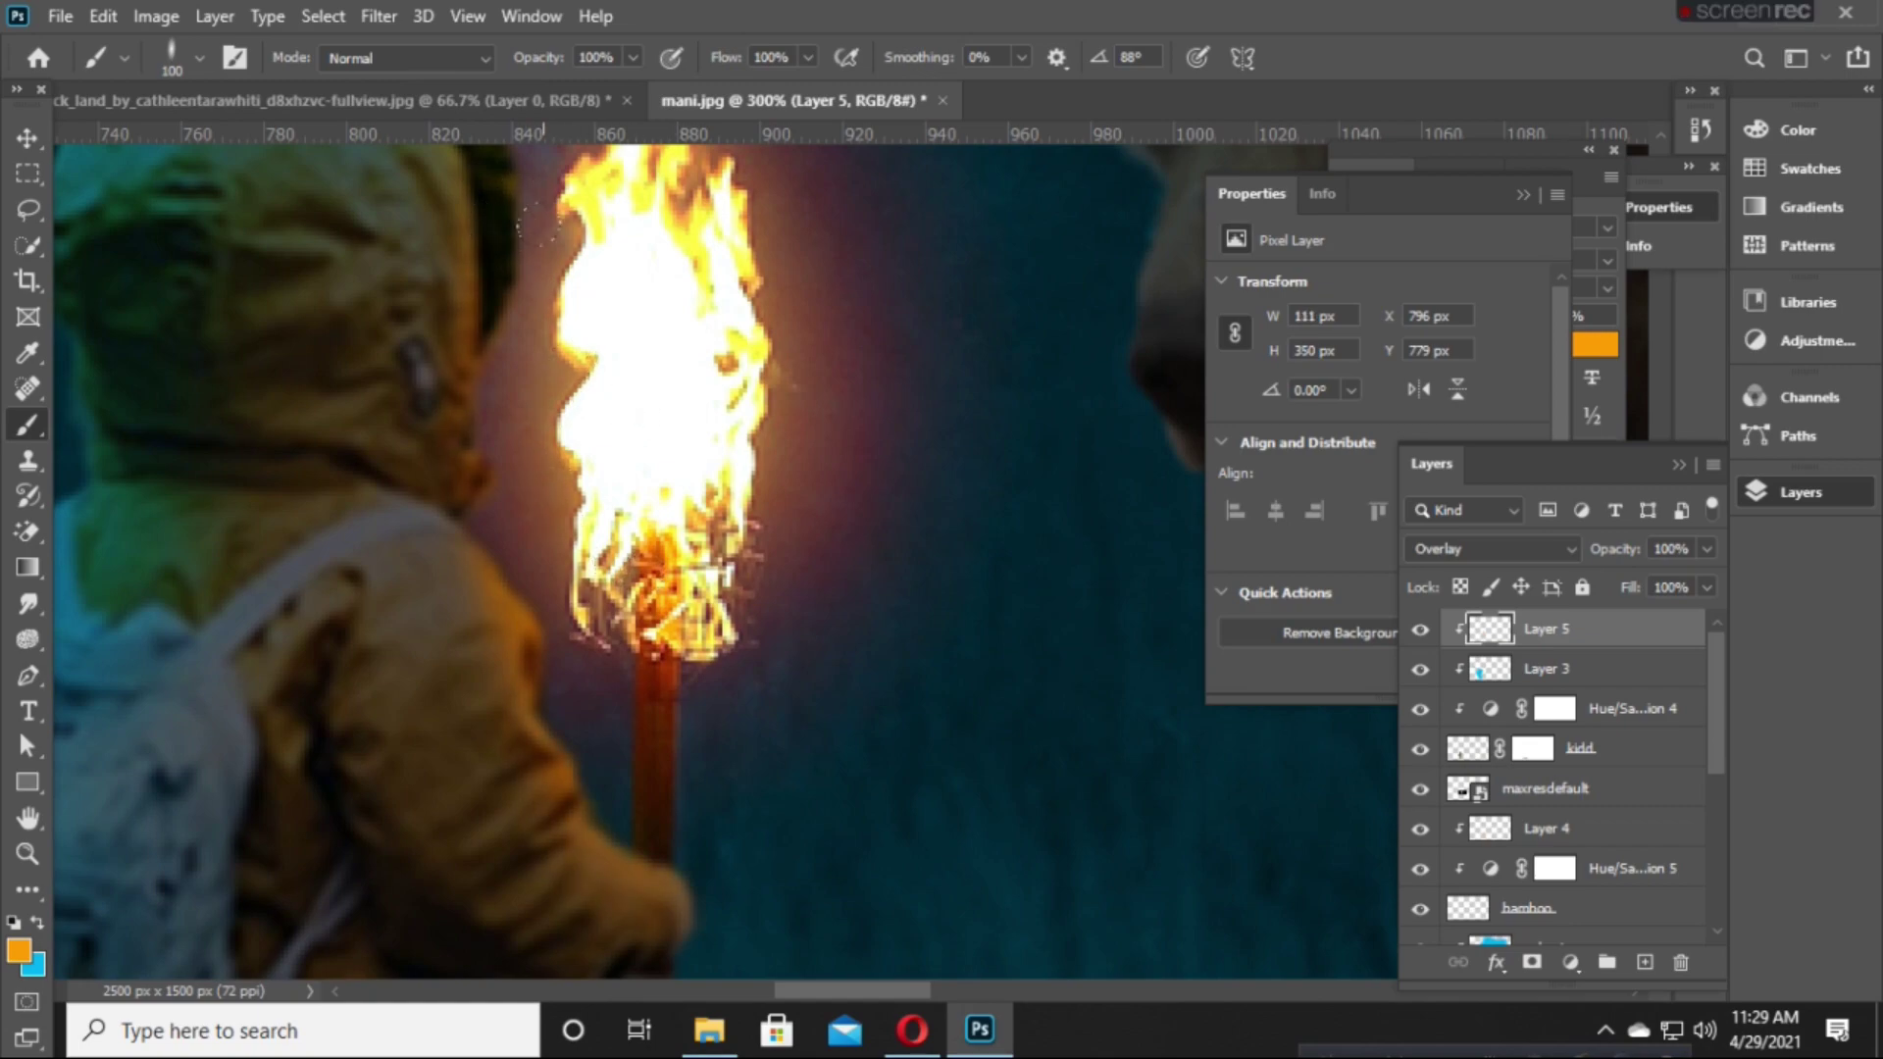
scroll(540, 224, "down", 3)
scroll(562, 486, "up", 3)
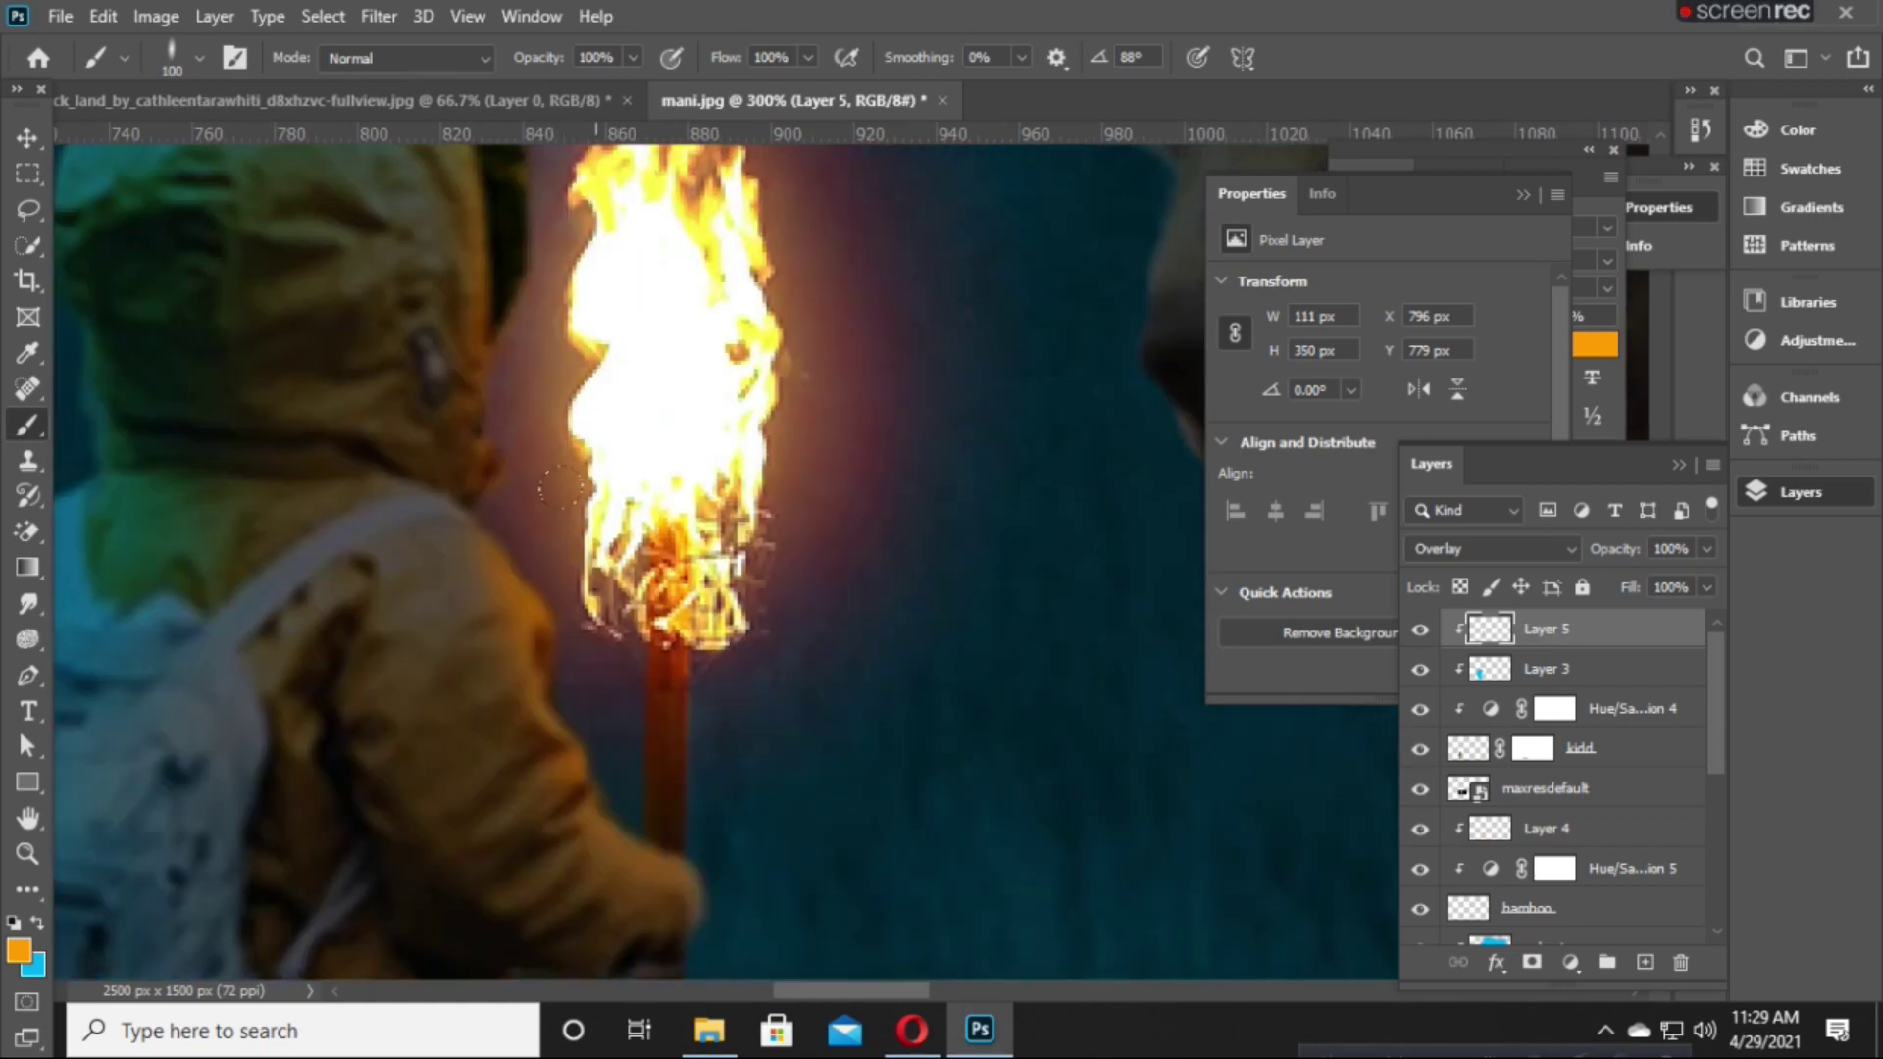
scroll(562, 488, "down", 8)
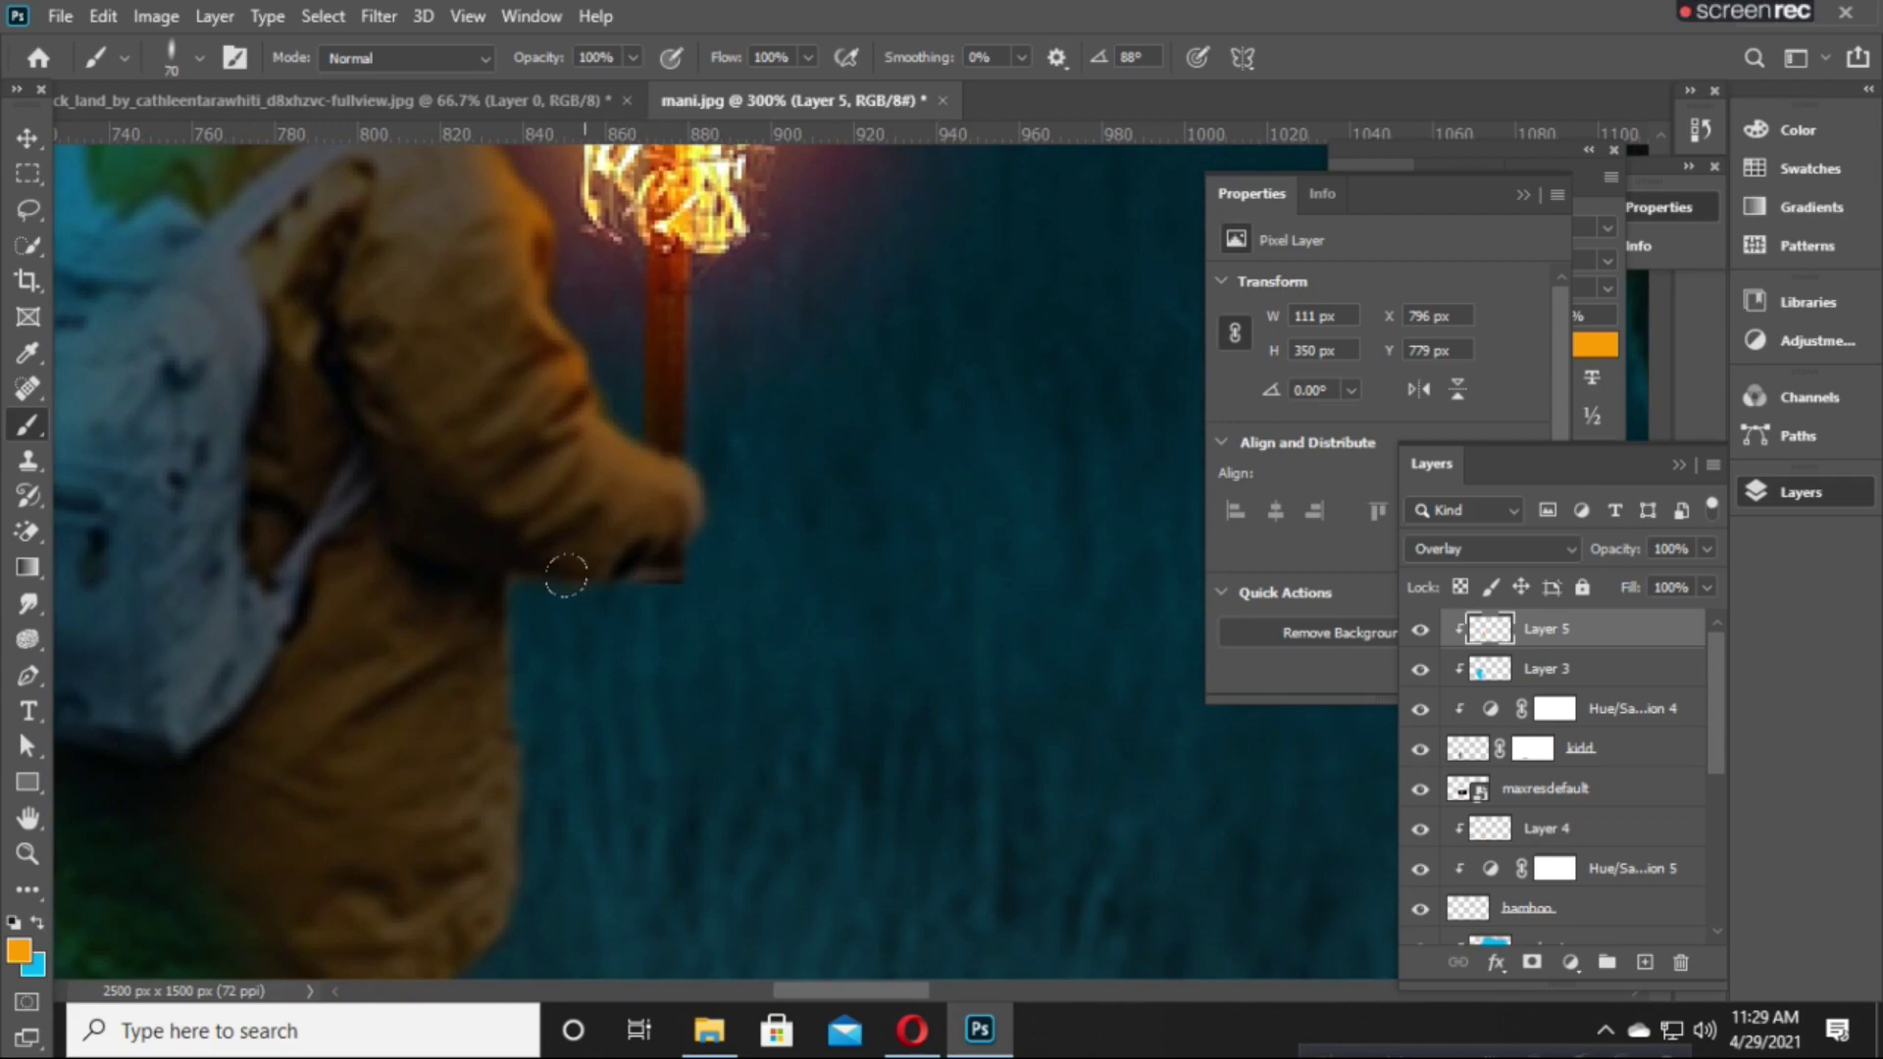
key("bracketleft")
key("bracketleft")
key("bracketleft")
scroll(751, 595, "up", 1)
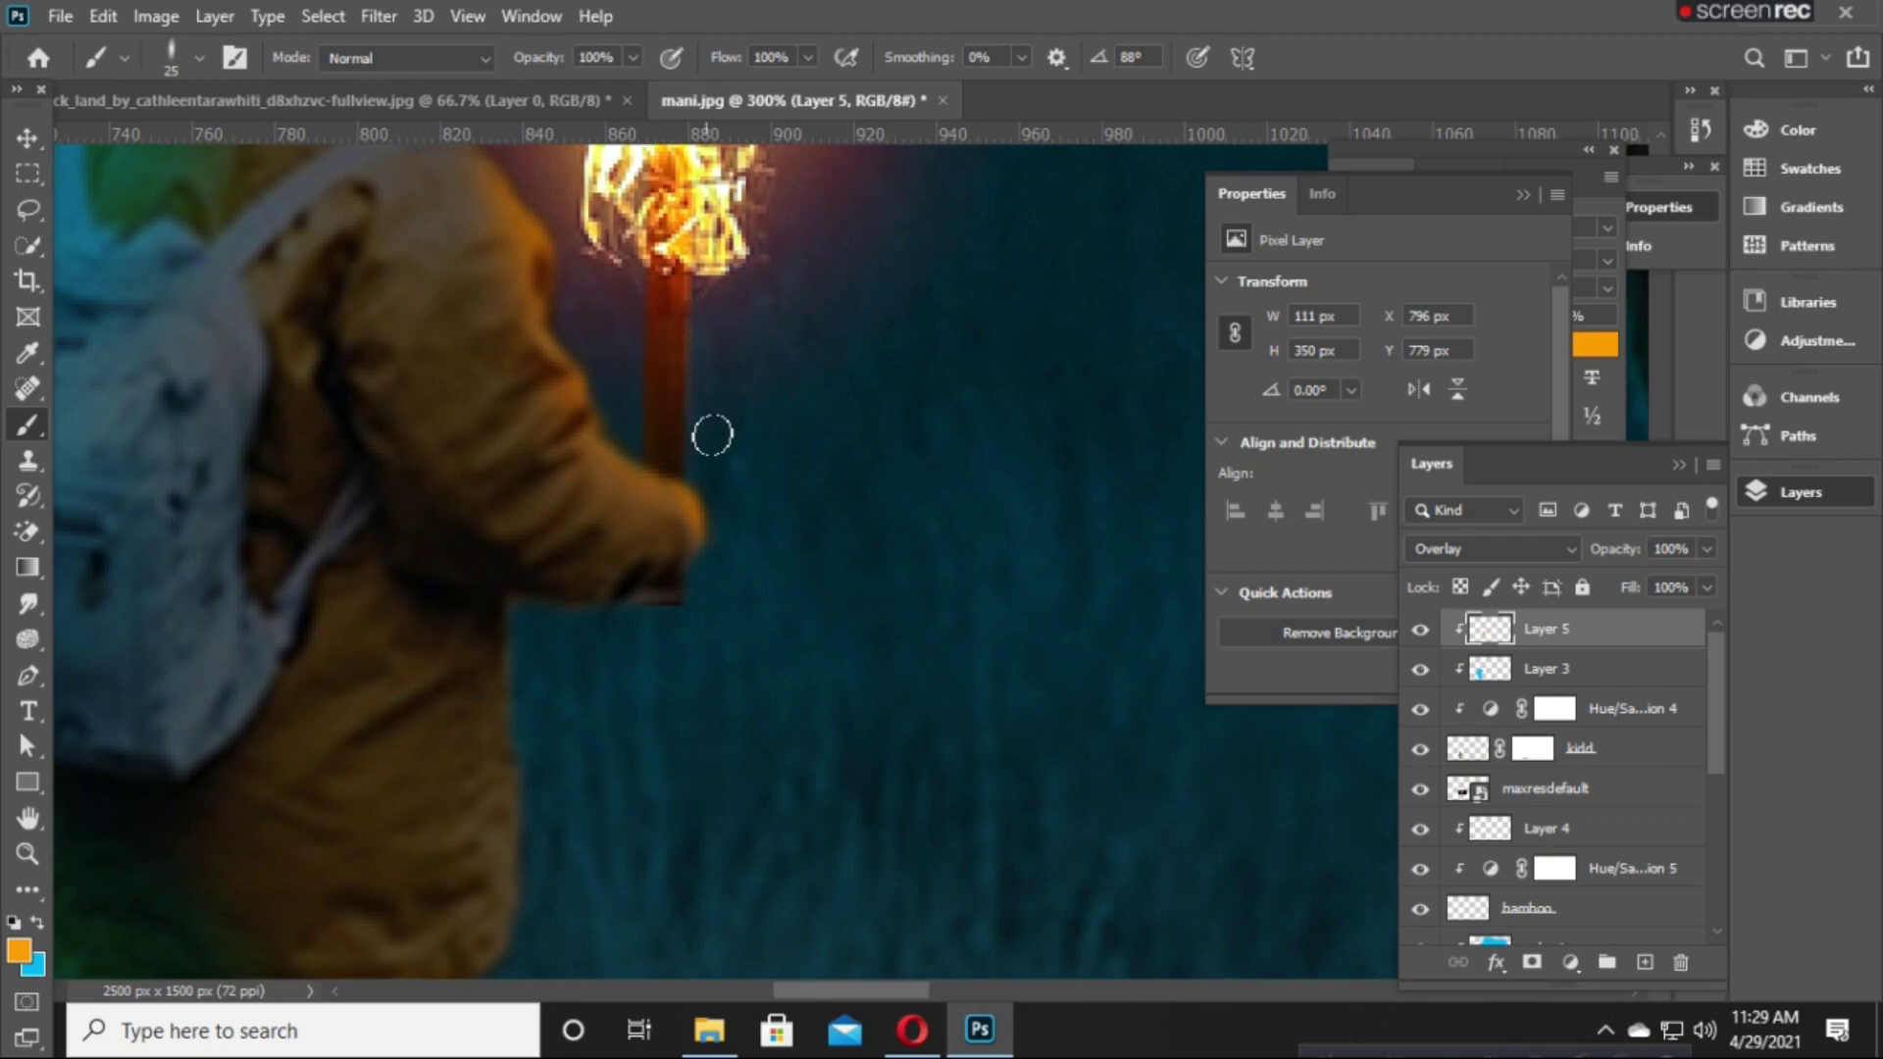
scroll(712, 434, "down", 2)
scroll(731, 575, "up", 2)
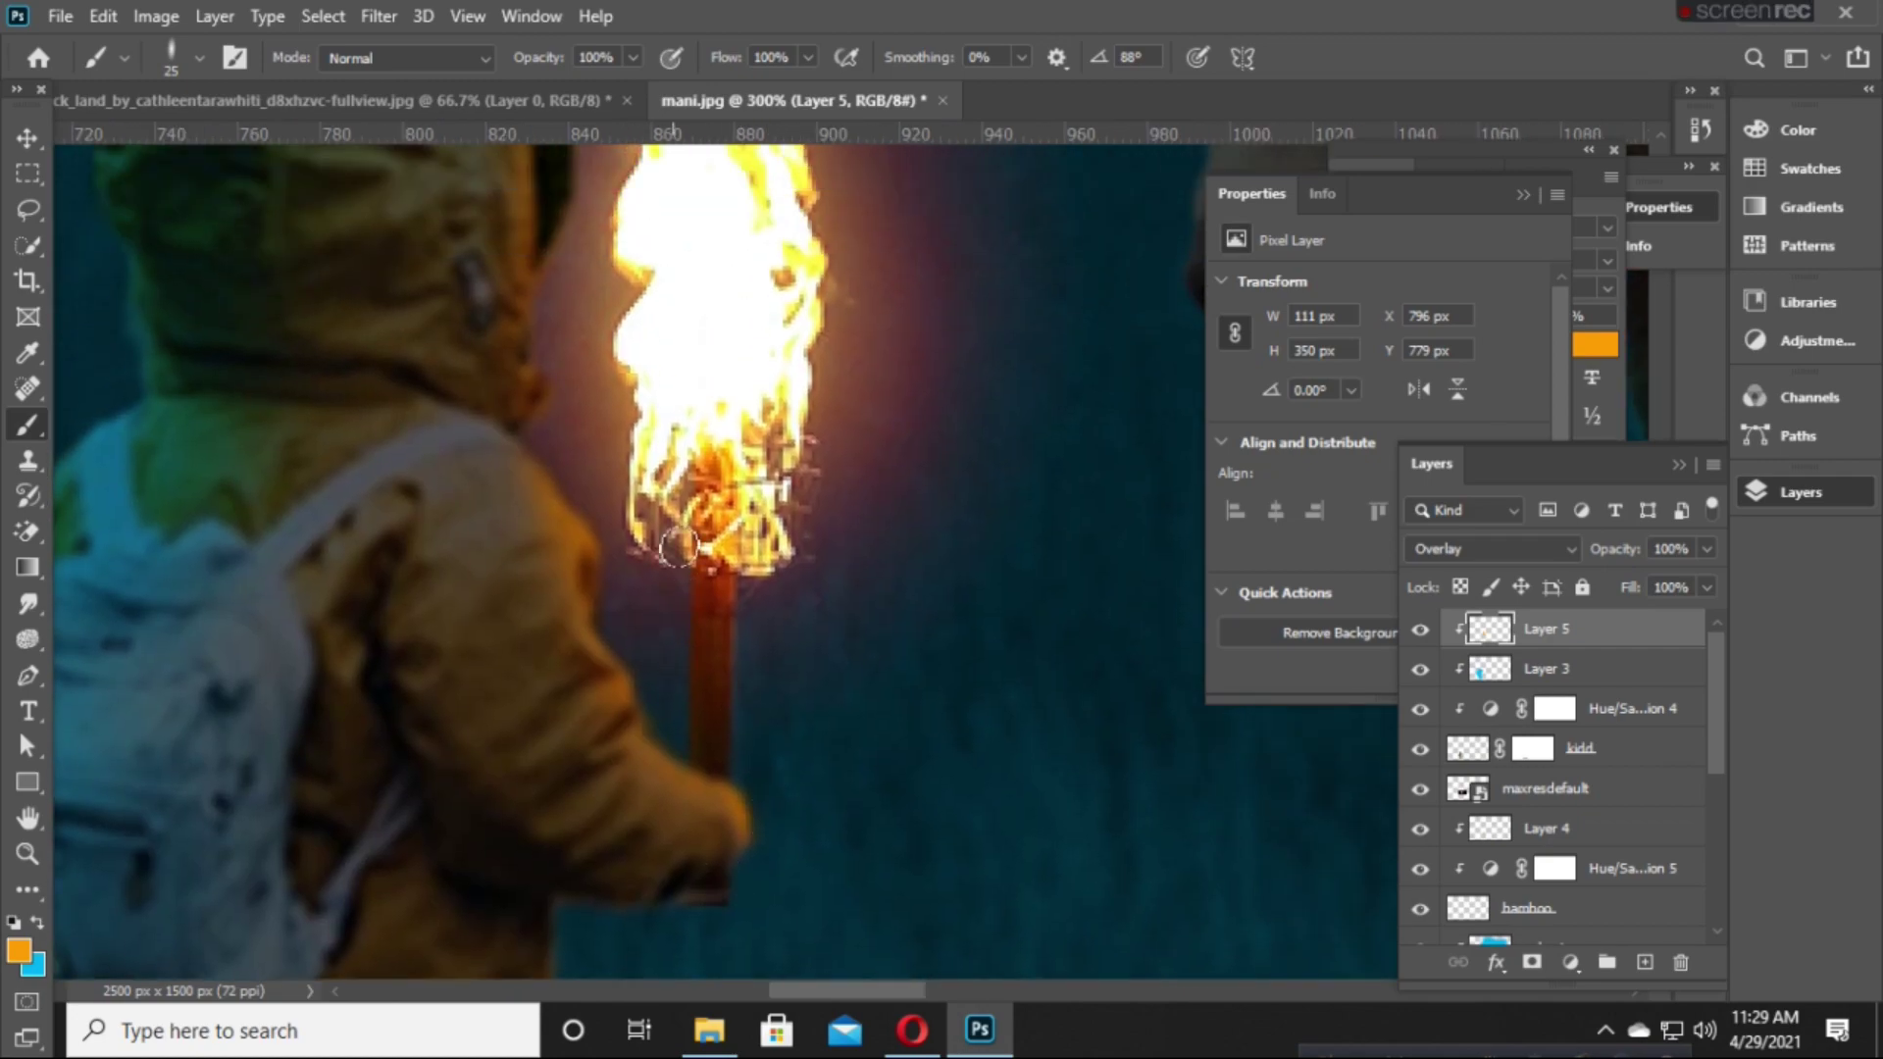
scroll(579, 393, "up", 5)
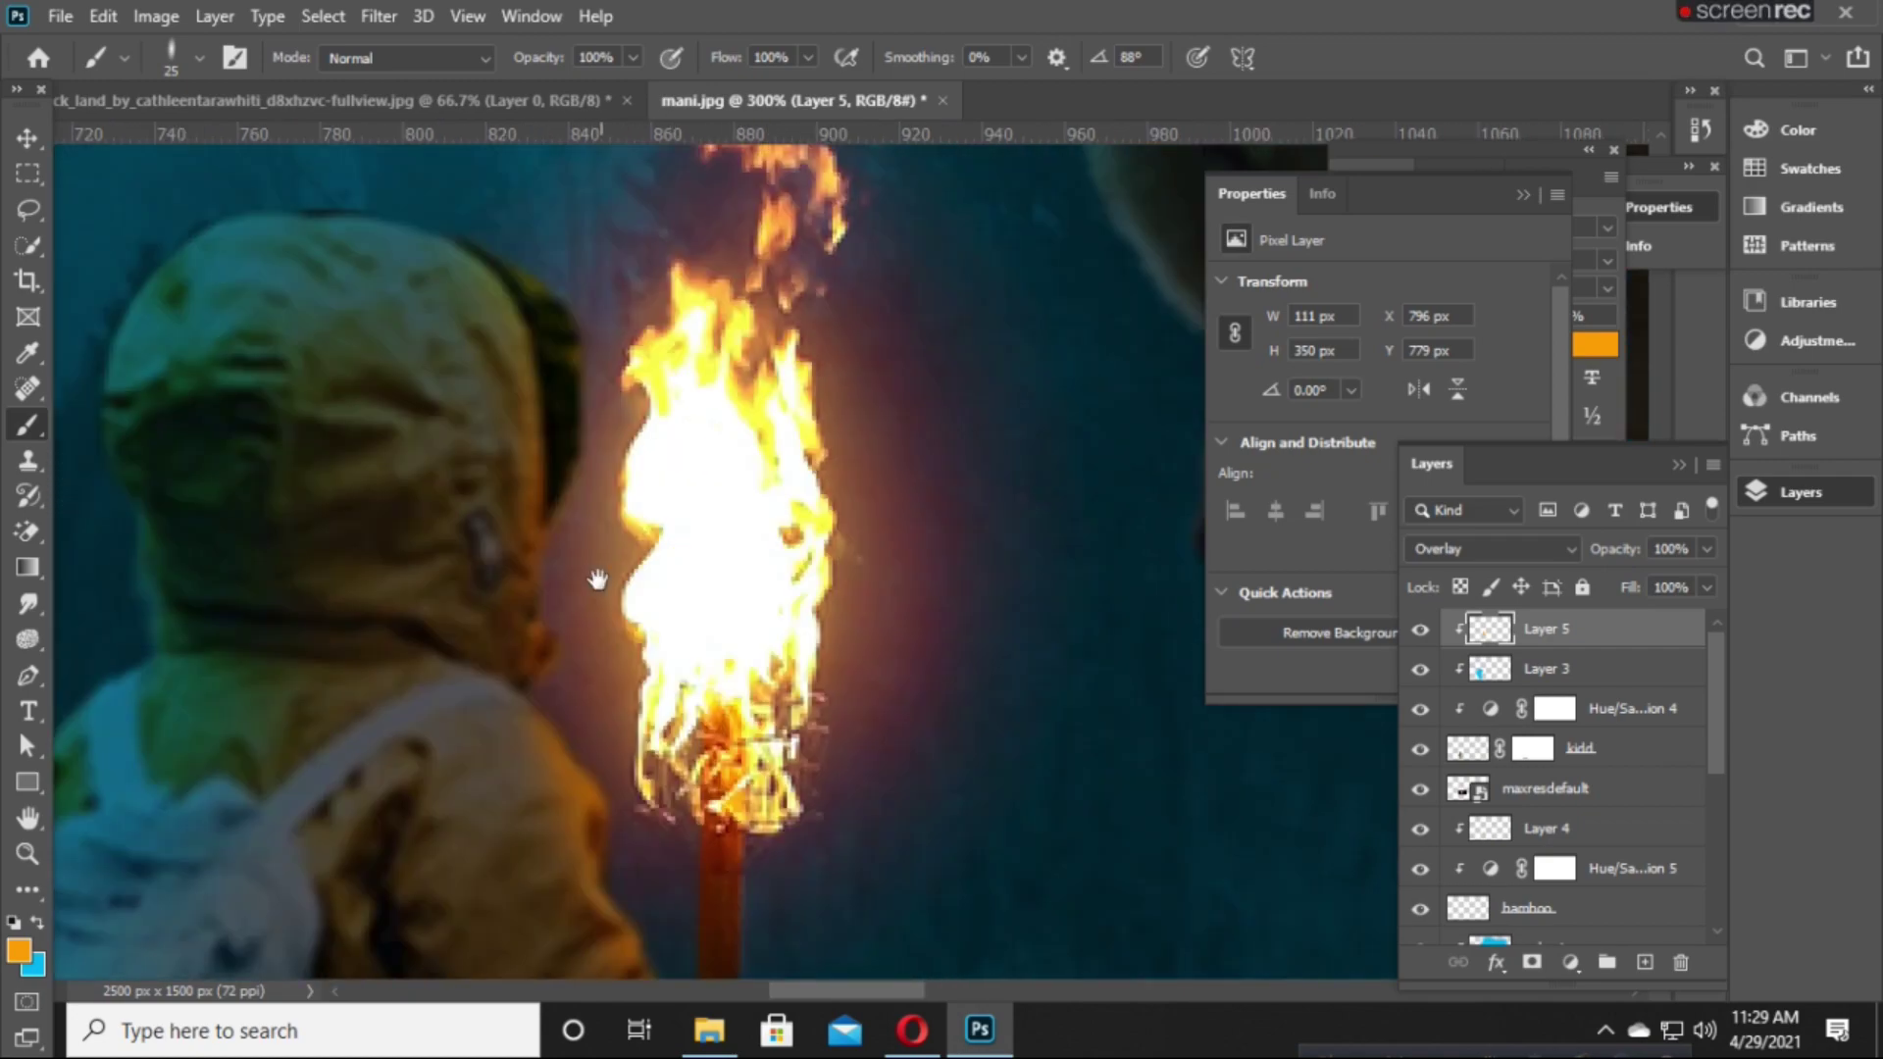
scroll(535, 365, "up", 1)
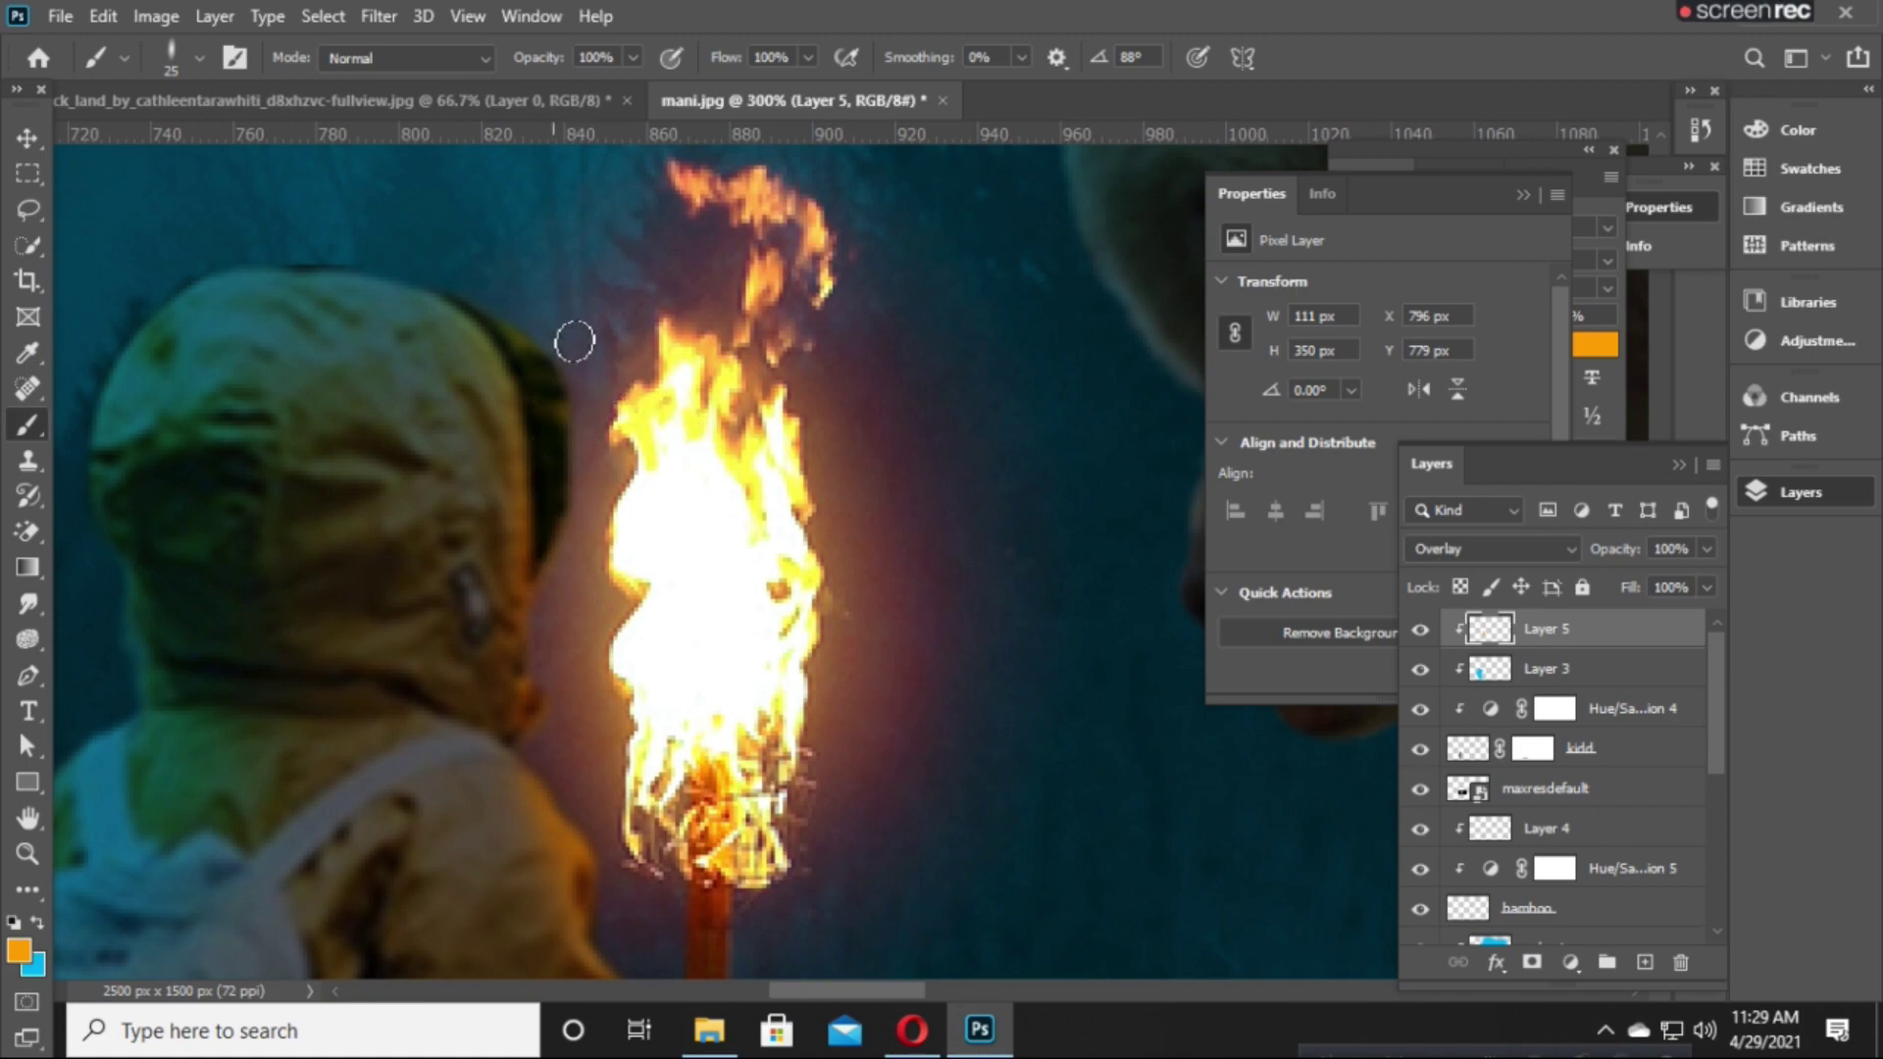
Reframe the view at 300% on the bear's face.
key("ctrl+0")
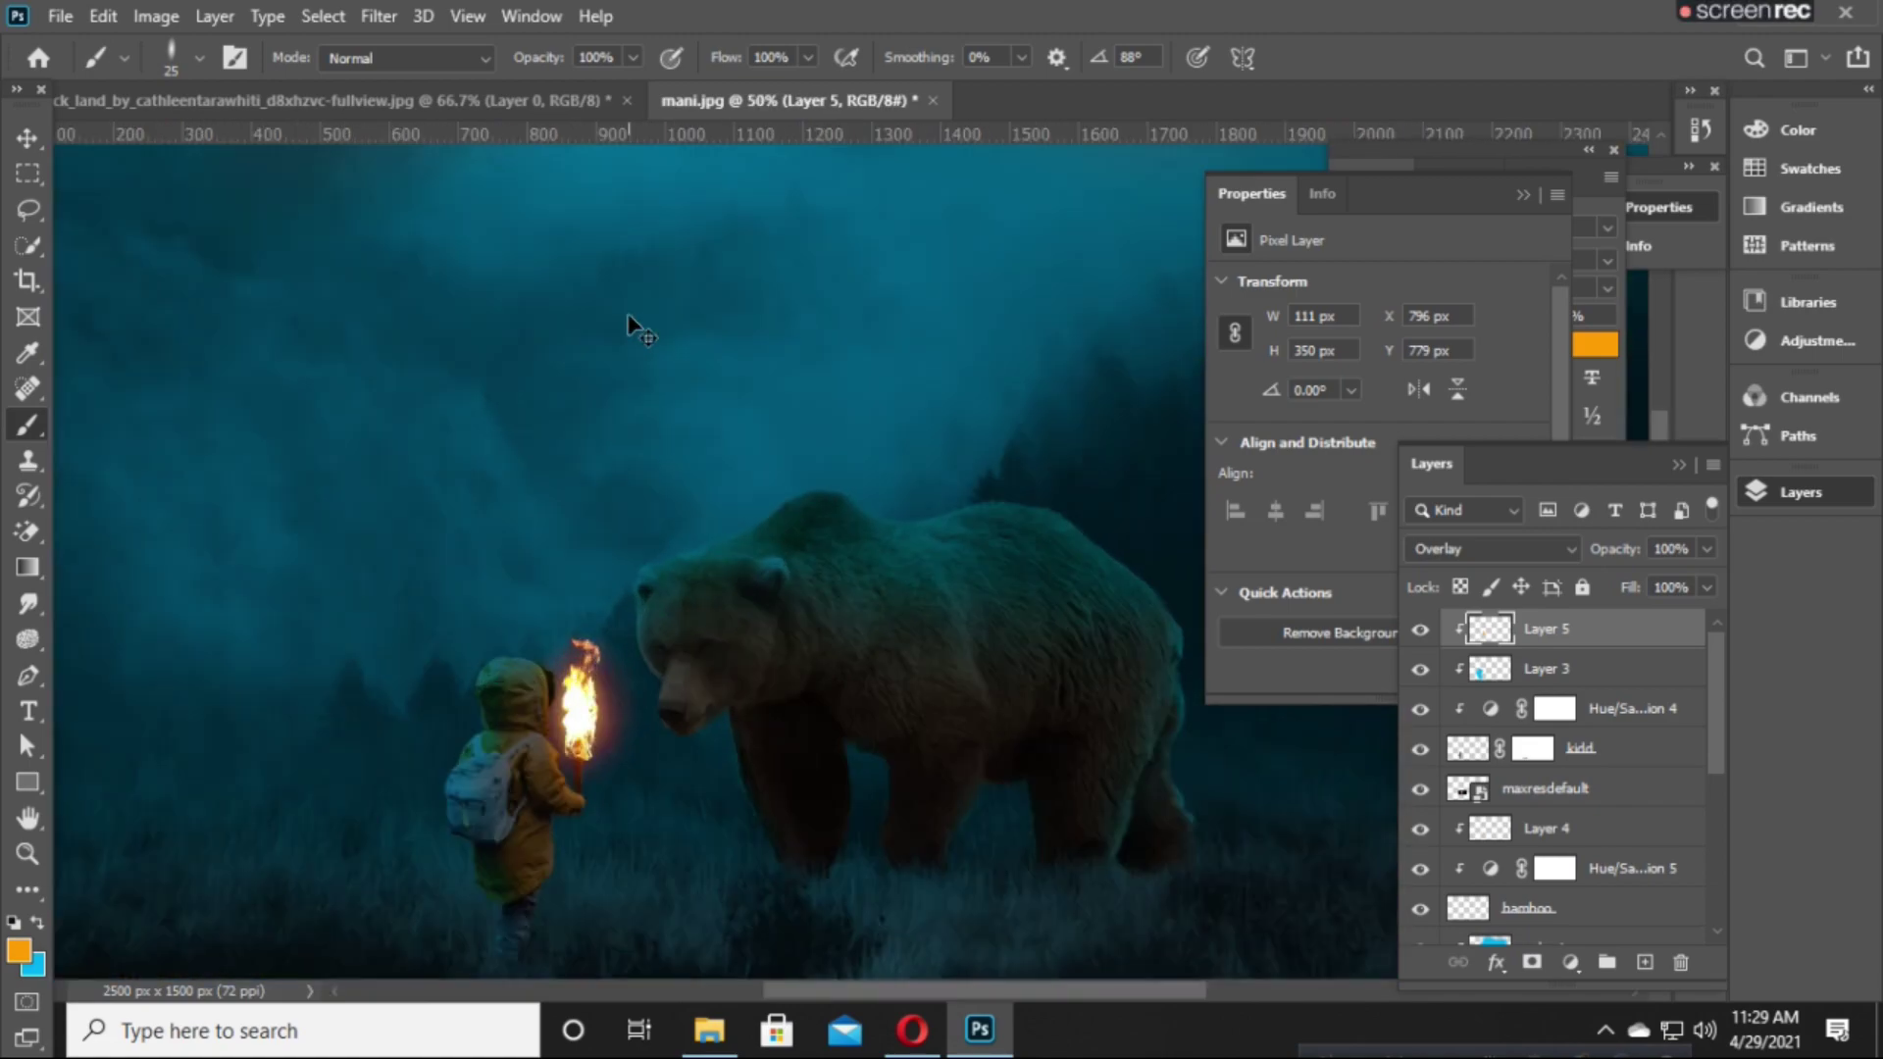
key("ctrl+1")
key("ctrl+plus")
key("ctrl+plus")
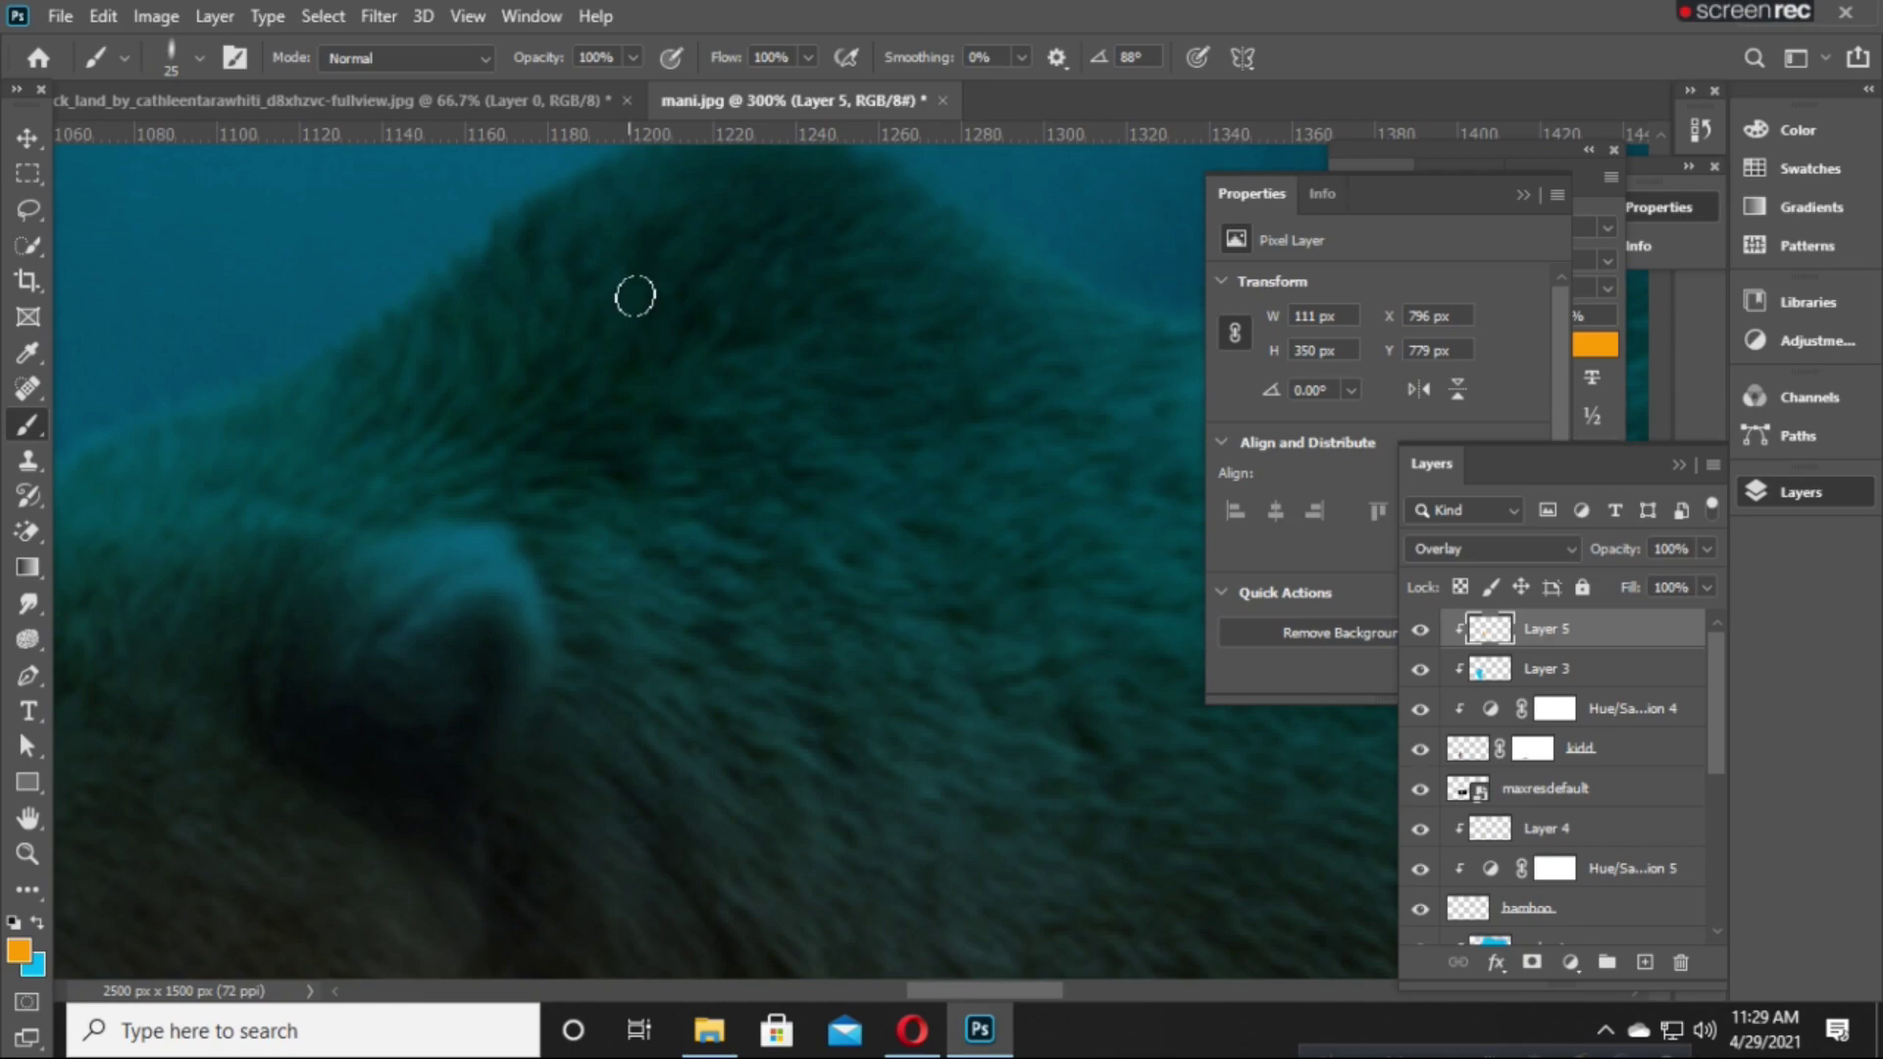
left_click_drag(496, 588, 855, 433)
scroll(791, 496, "left", 10)
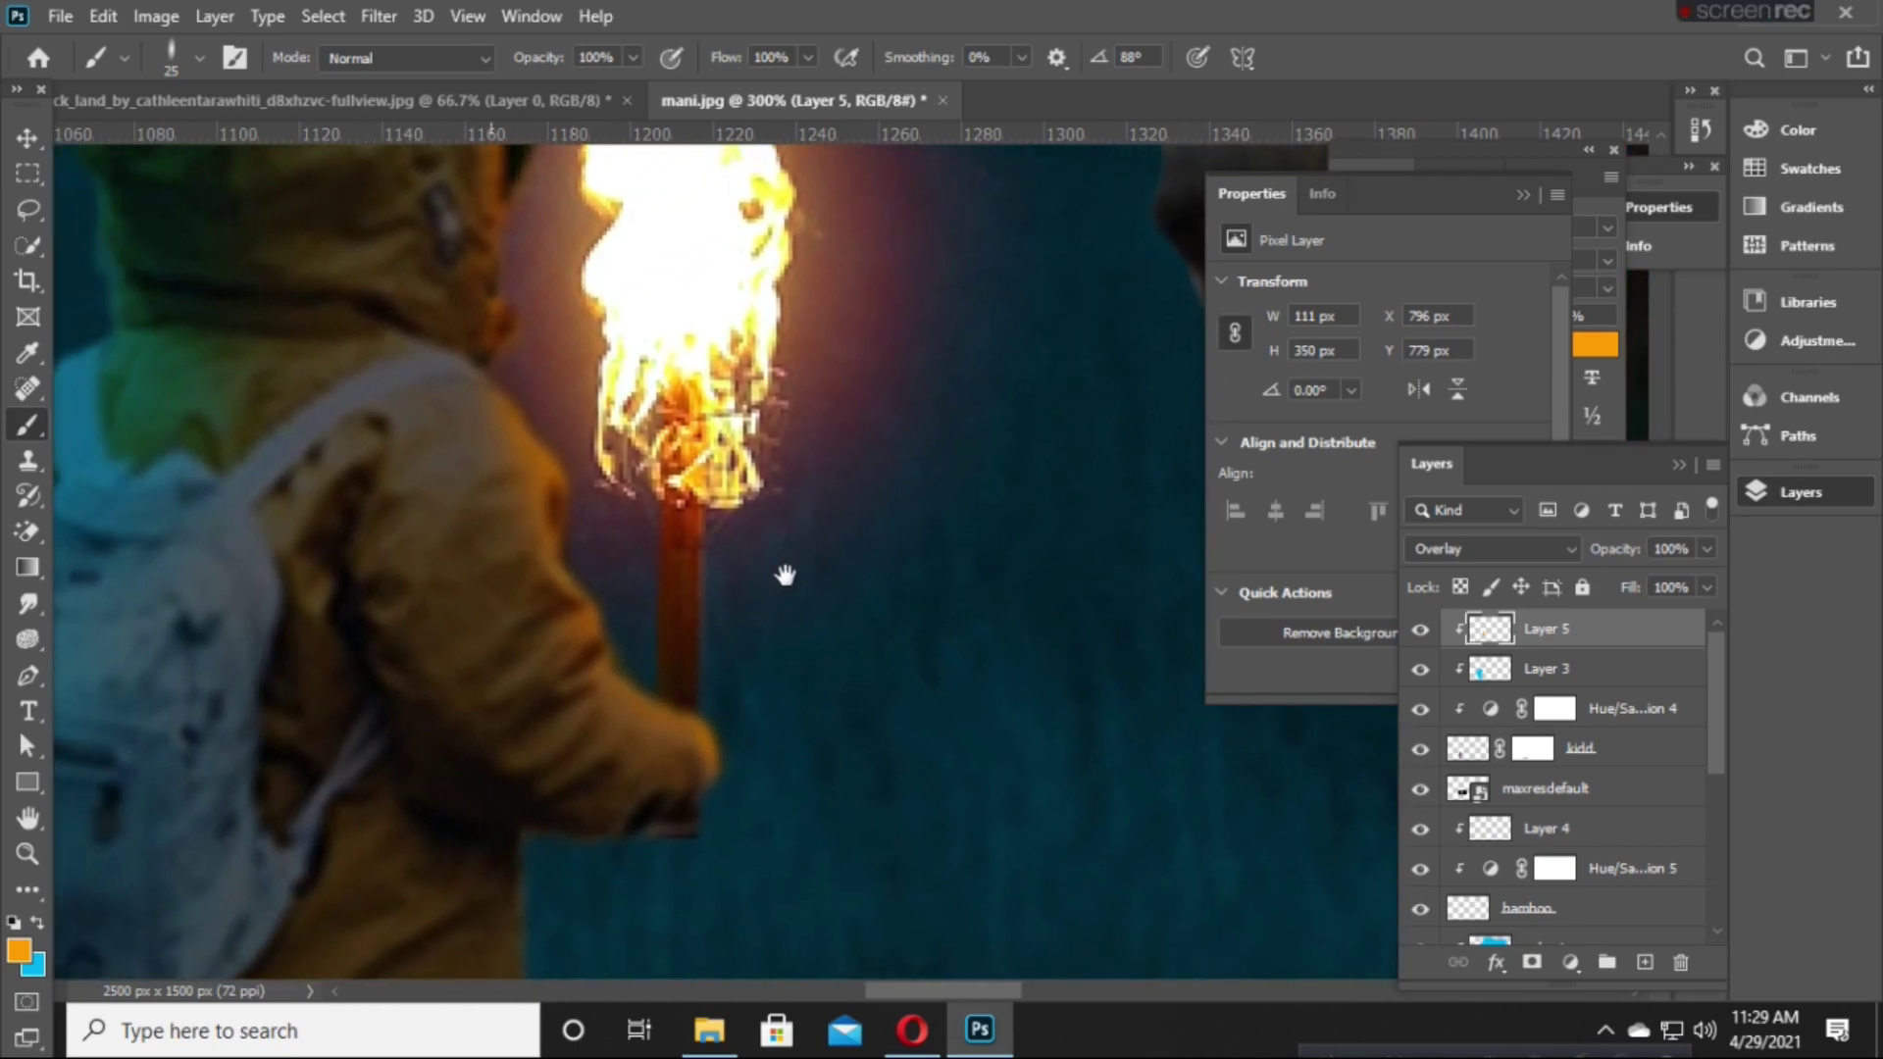
scroll(752, 635, "left", 2)
Add Layer 6 clipped to the layer below and set it to Color Dodge.
left_click(1645, 962)
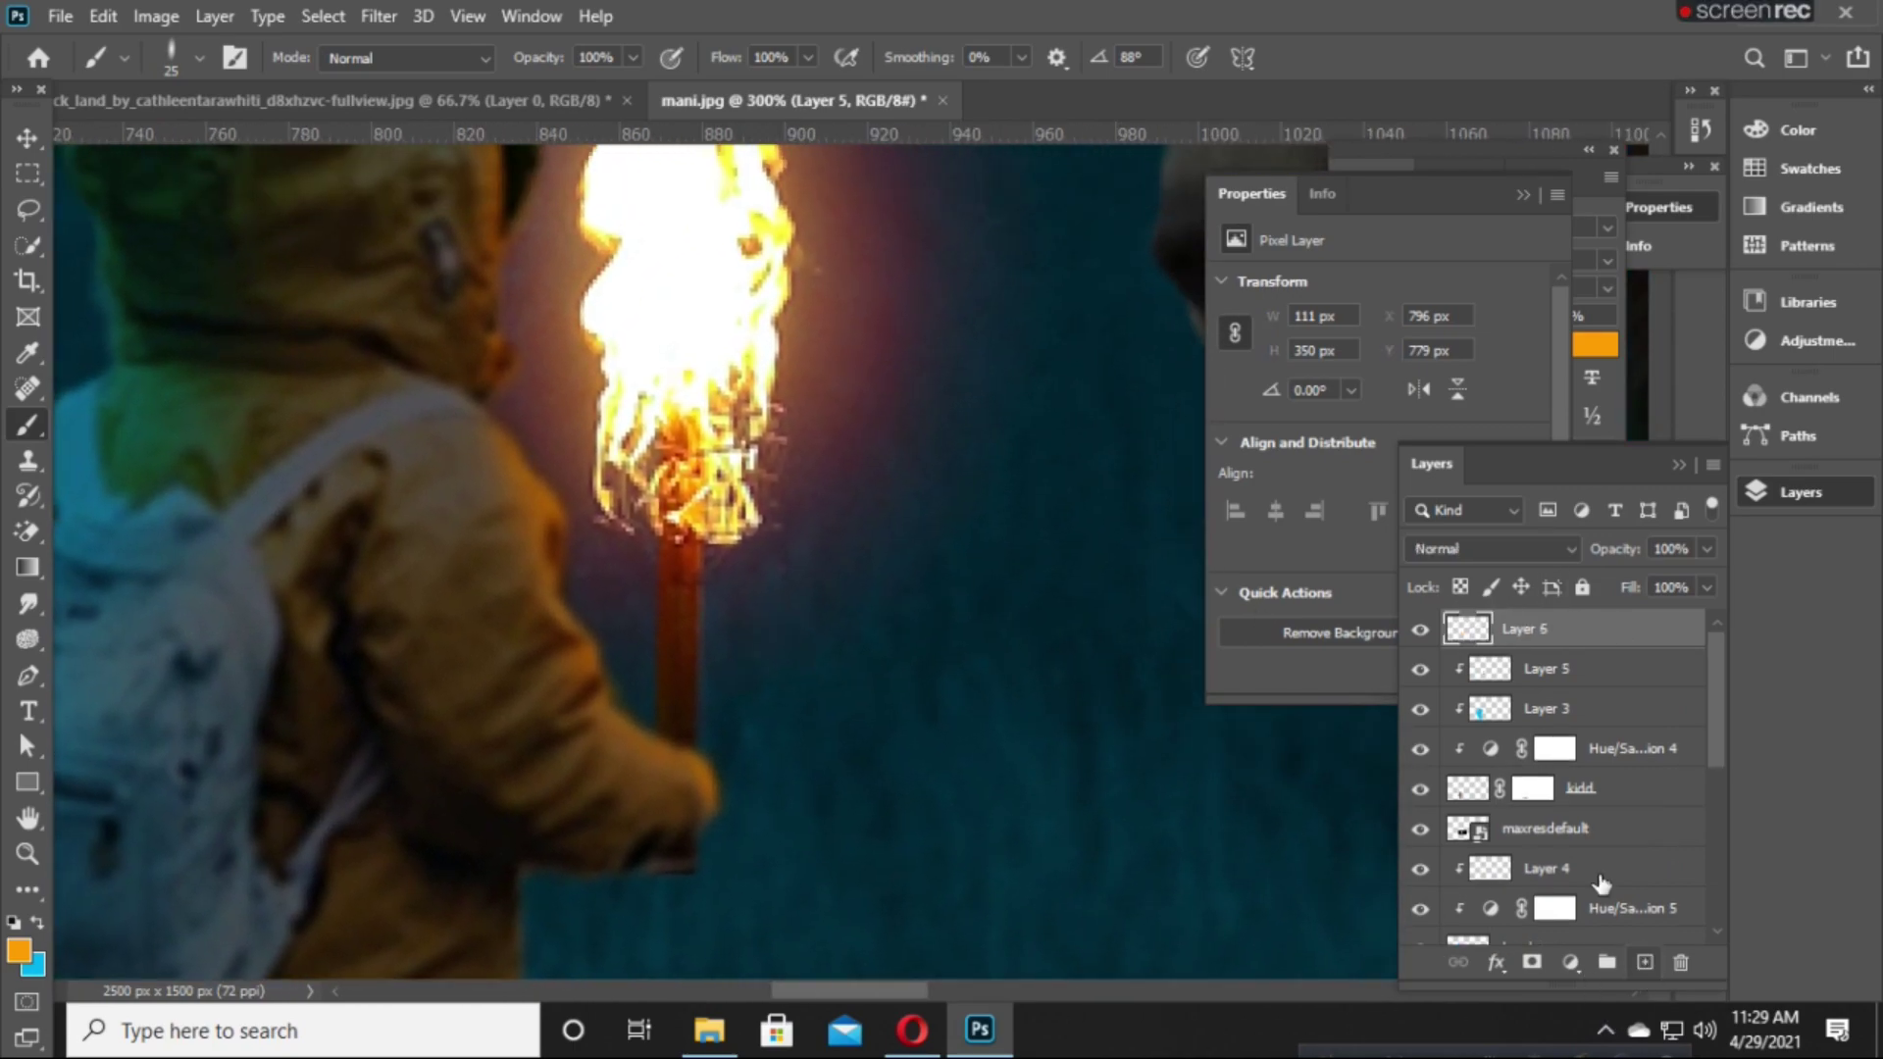
right_click(1555, 628)
left_click(1263, 527)
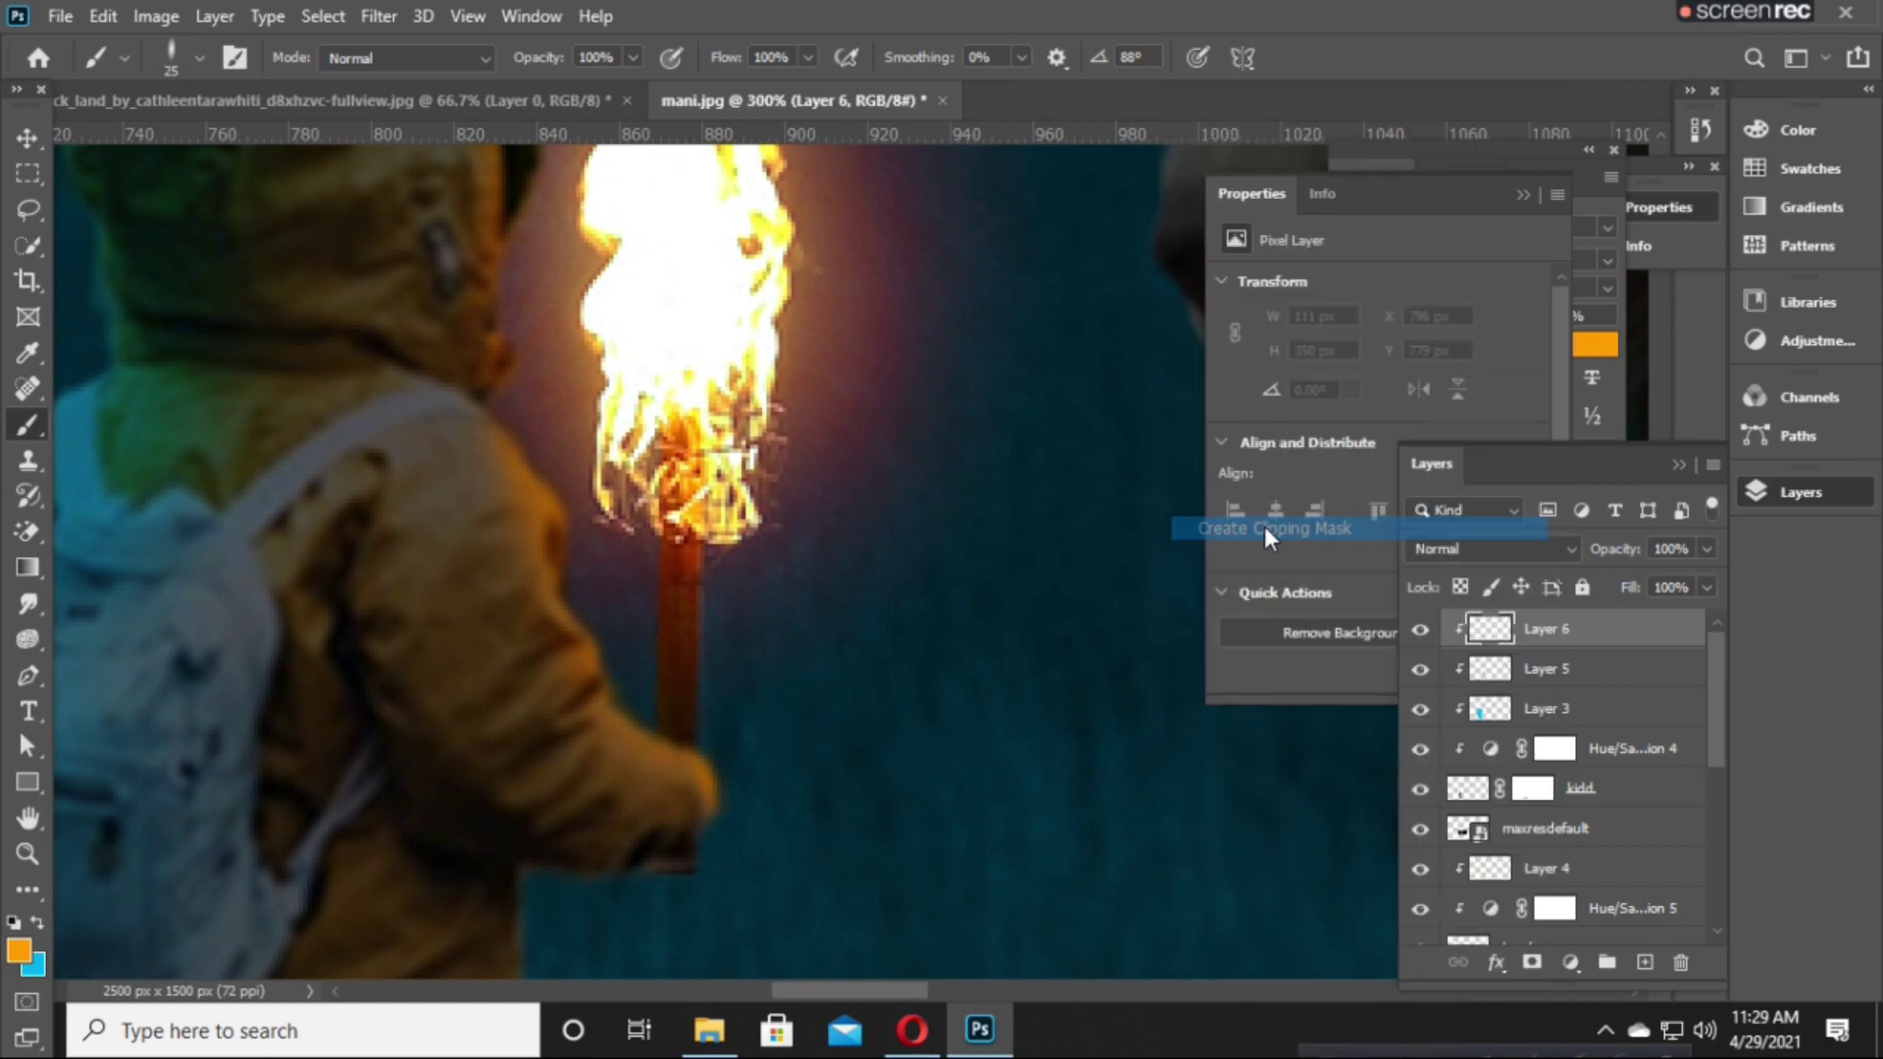
left_click(1533, 548)
left_click(1475, 568)
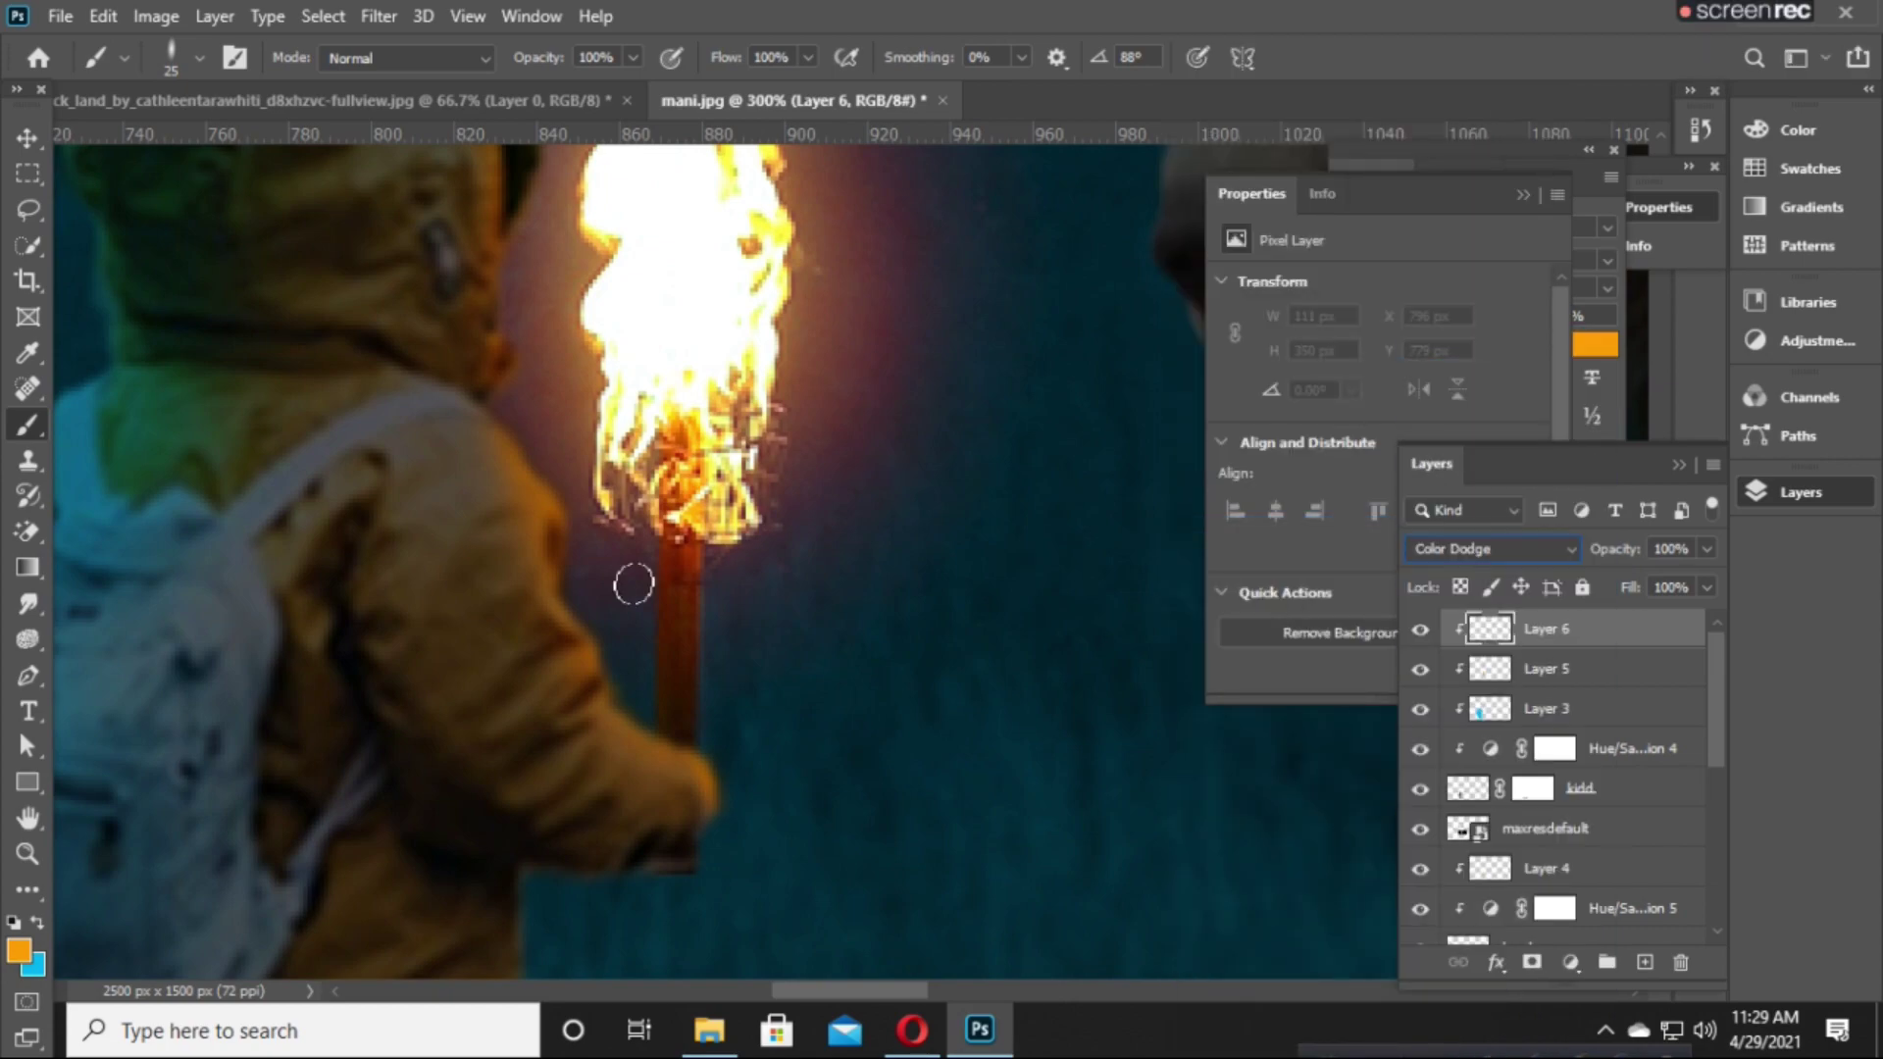
Stroke near the torch hand, then flatten the brush tip to an 11° ellipse and resize it.
left_click_drag(520, 456, 593, 638)
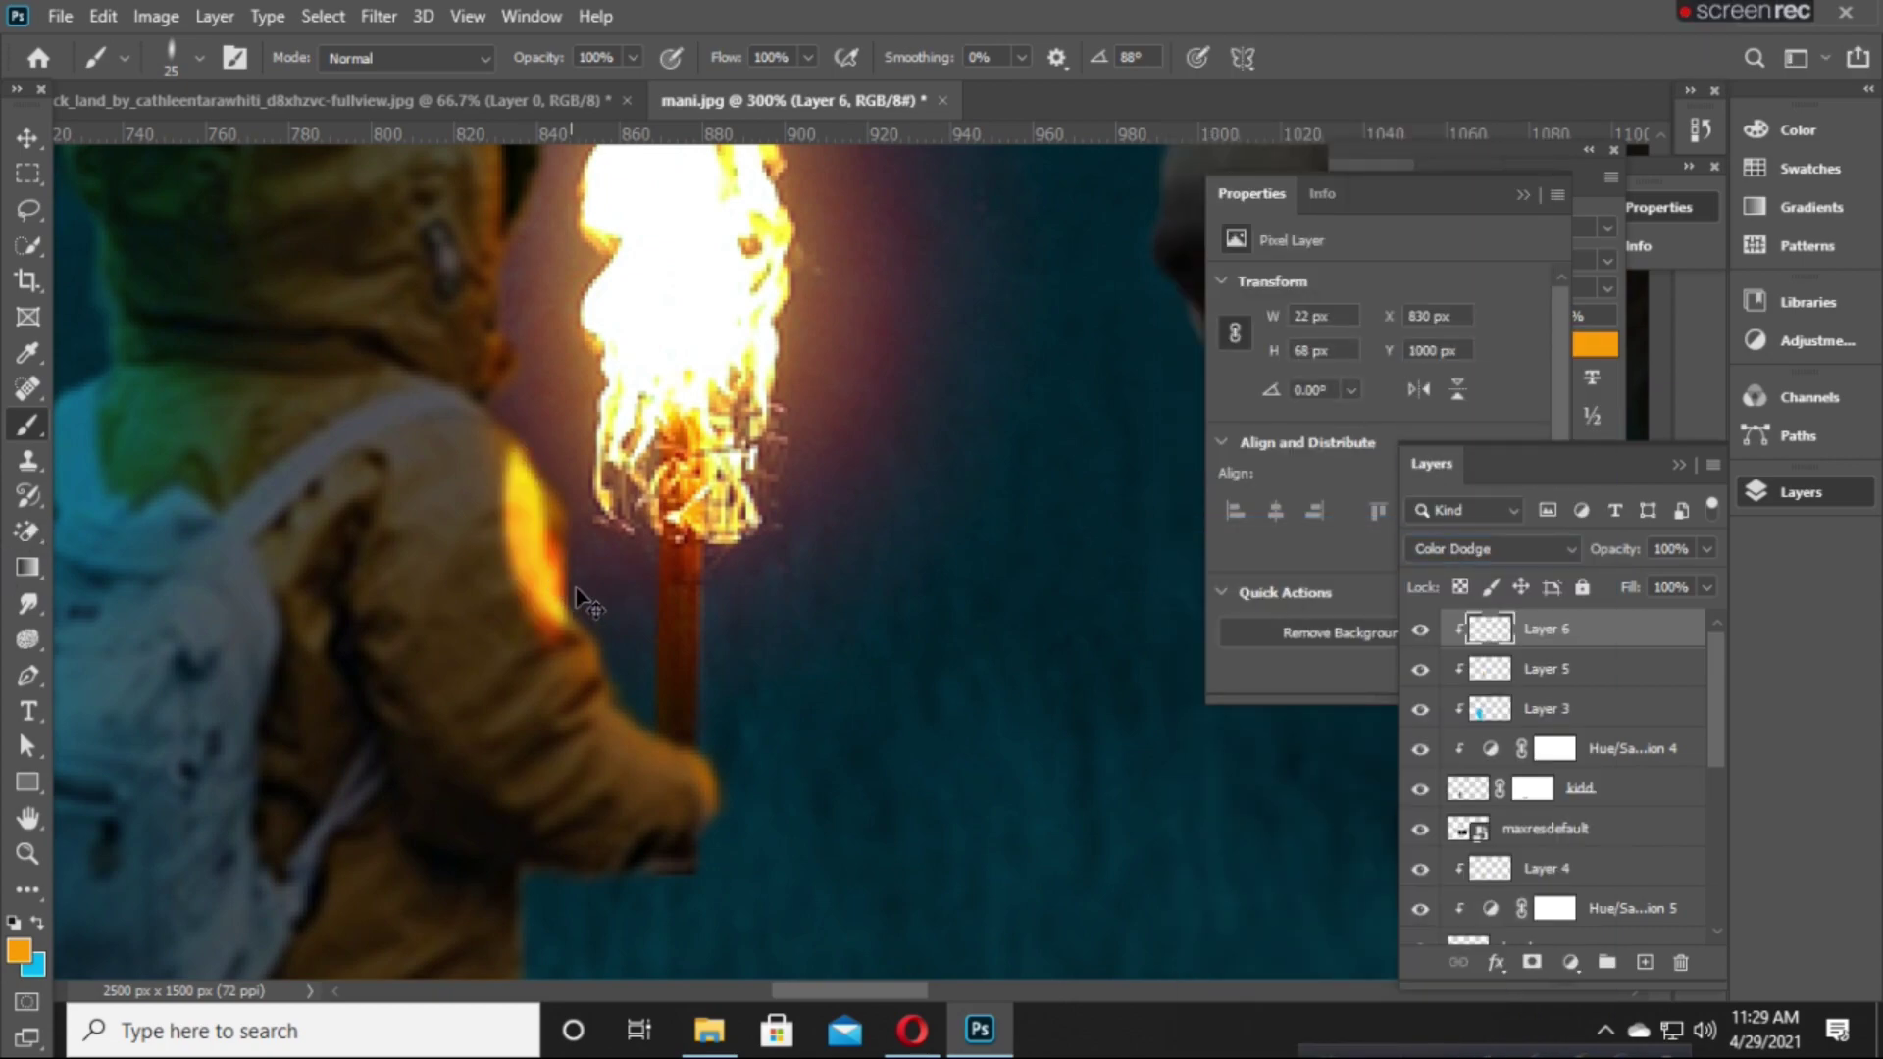
right_click(664, 659)
left_click_drag(745, 512, 798, 534)
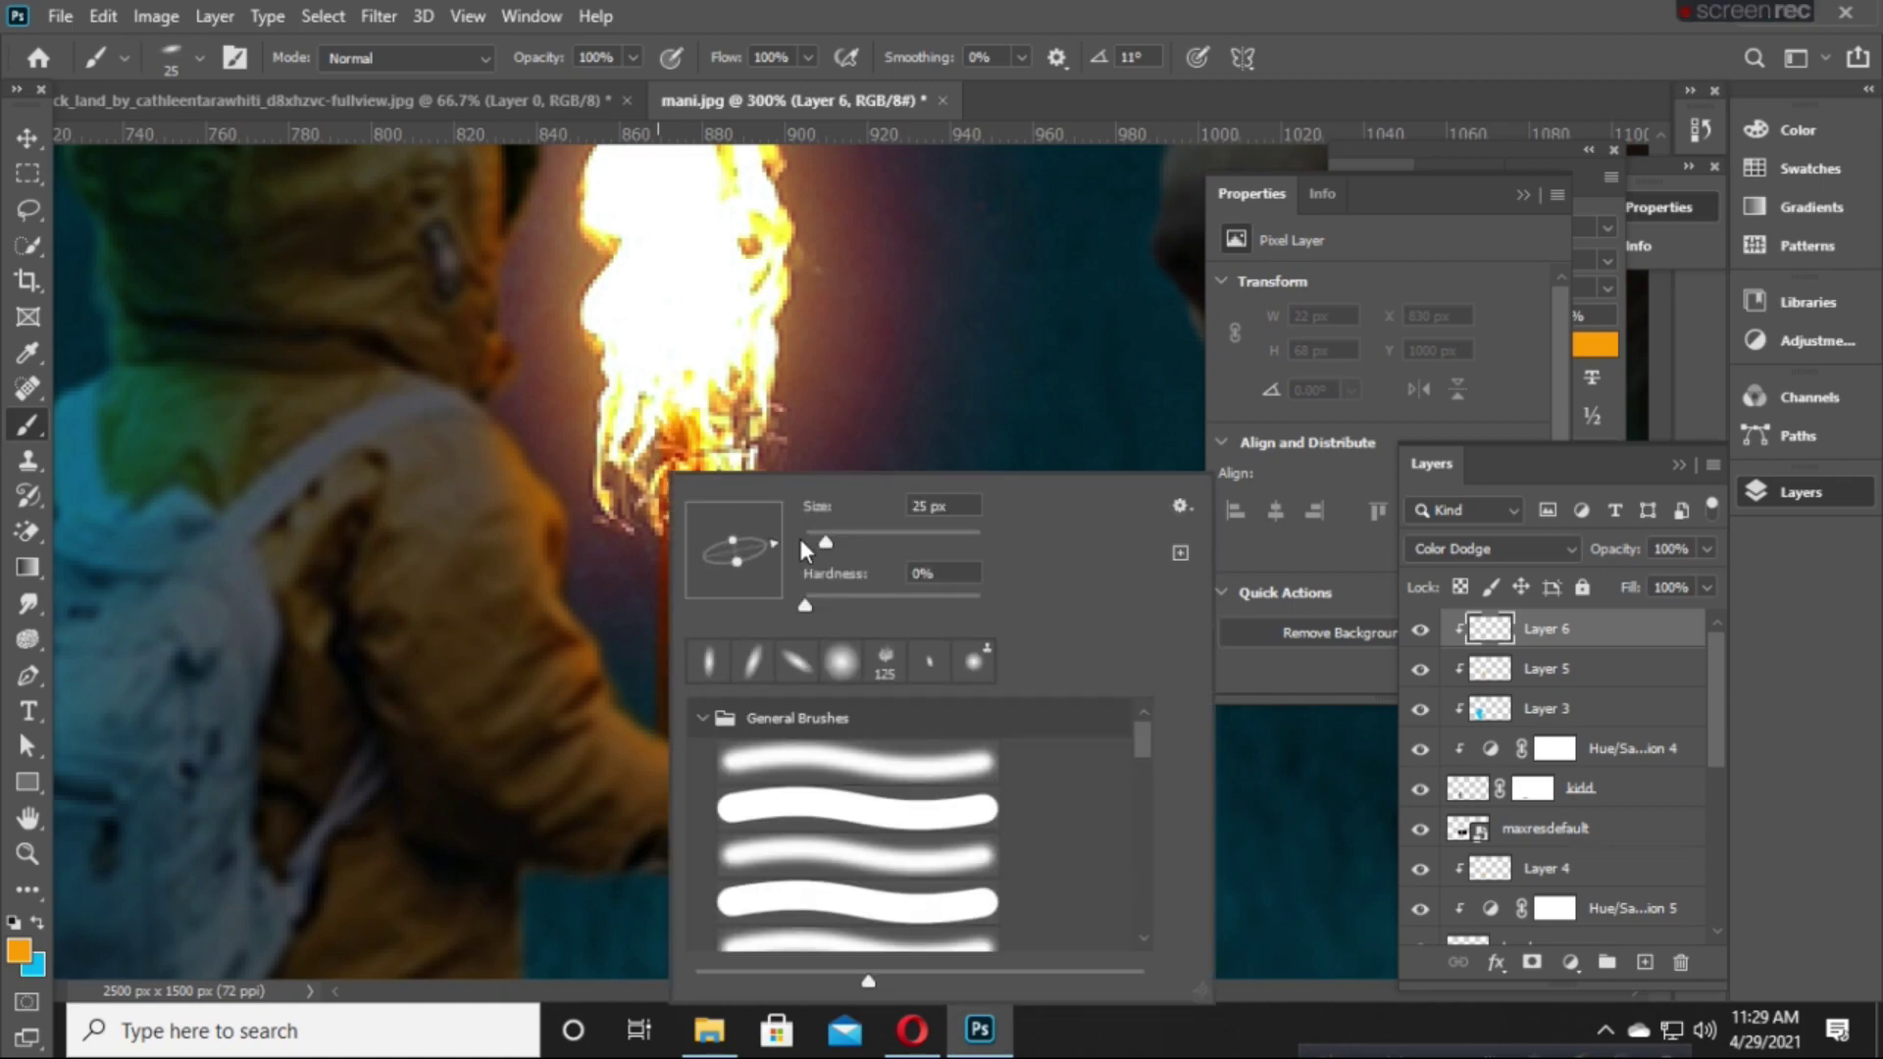
key("Escape")
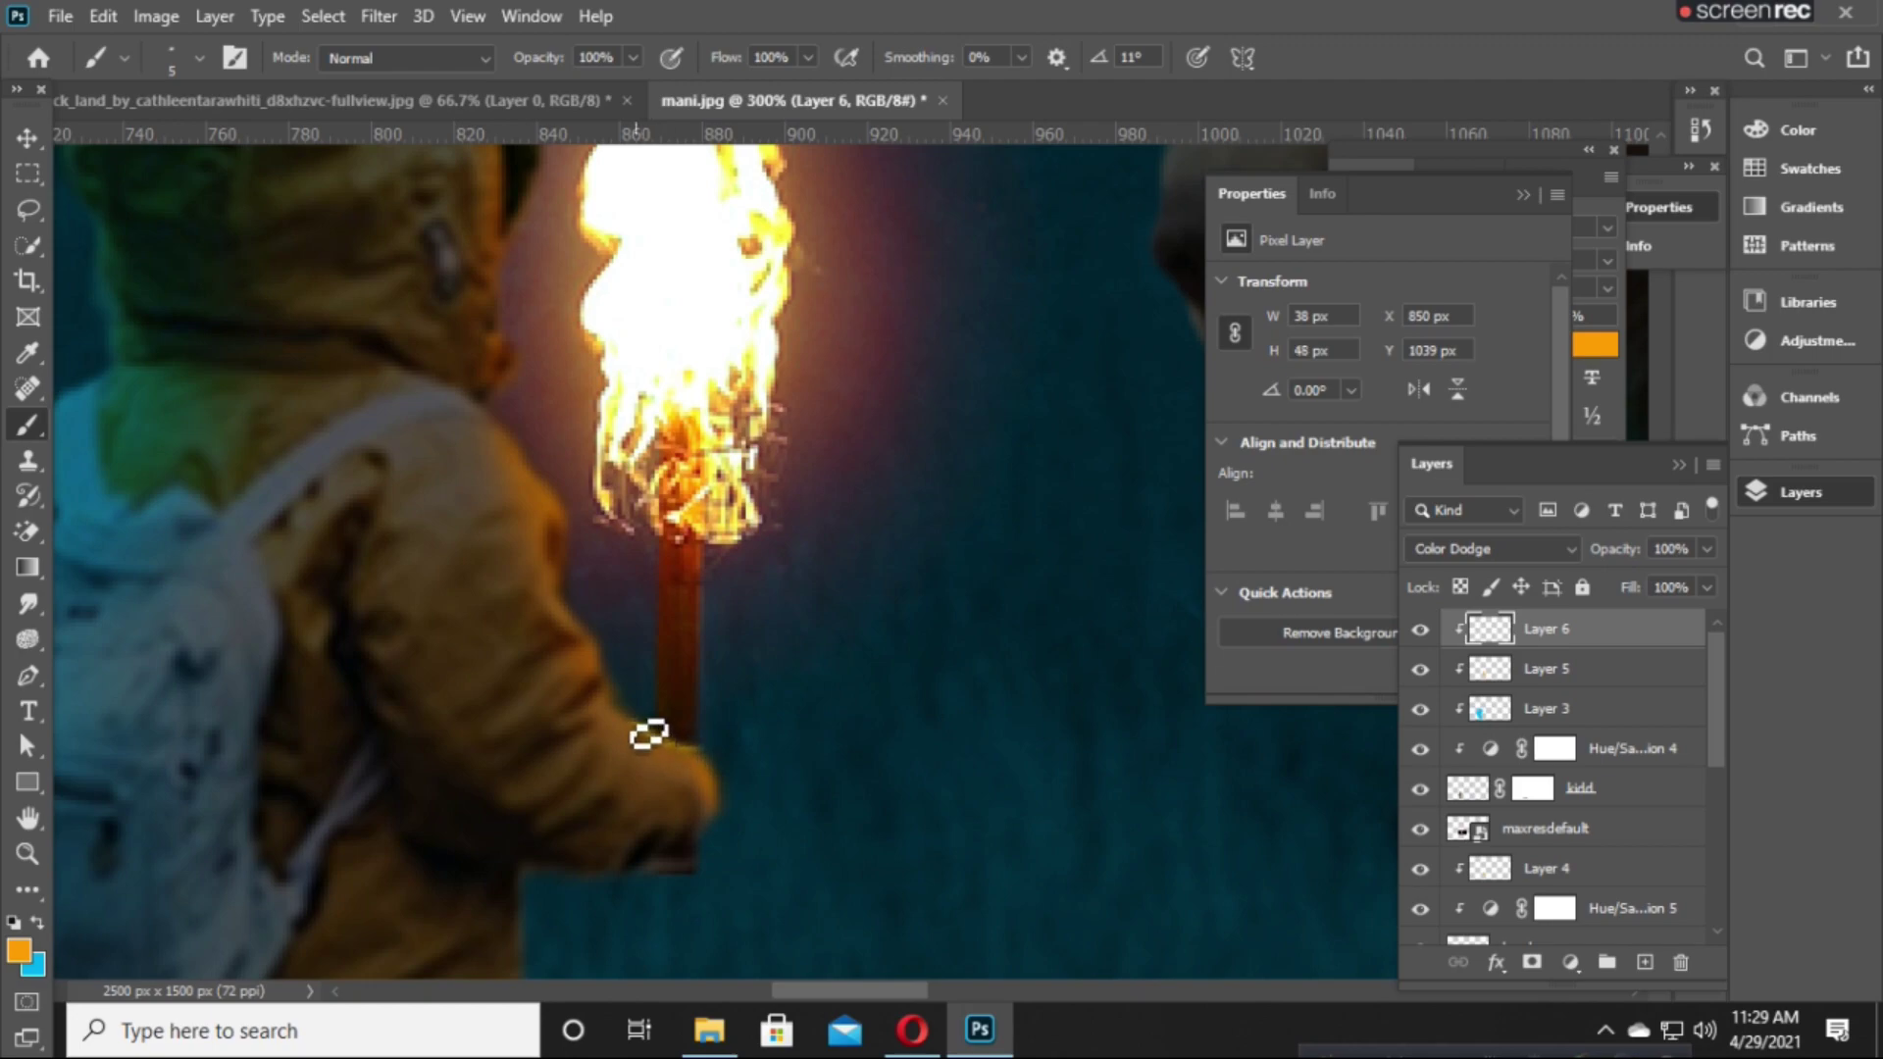
key("ctrl+plus")
key("ctrl+plus")
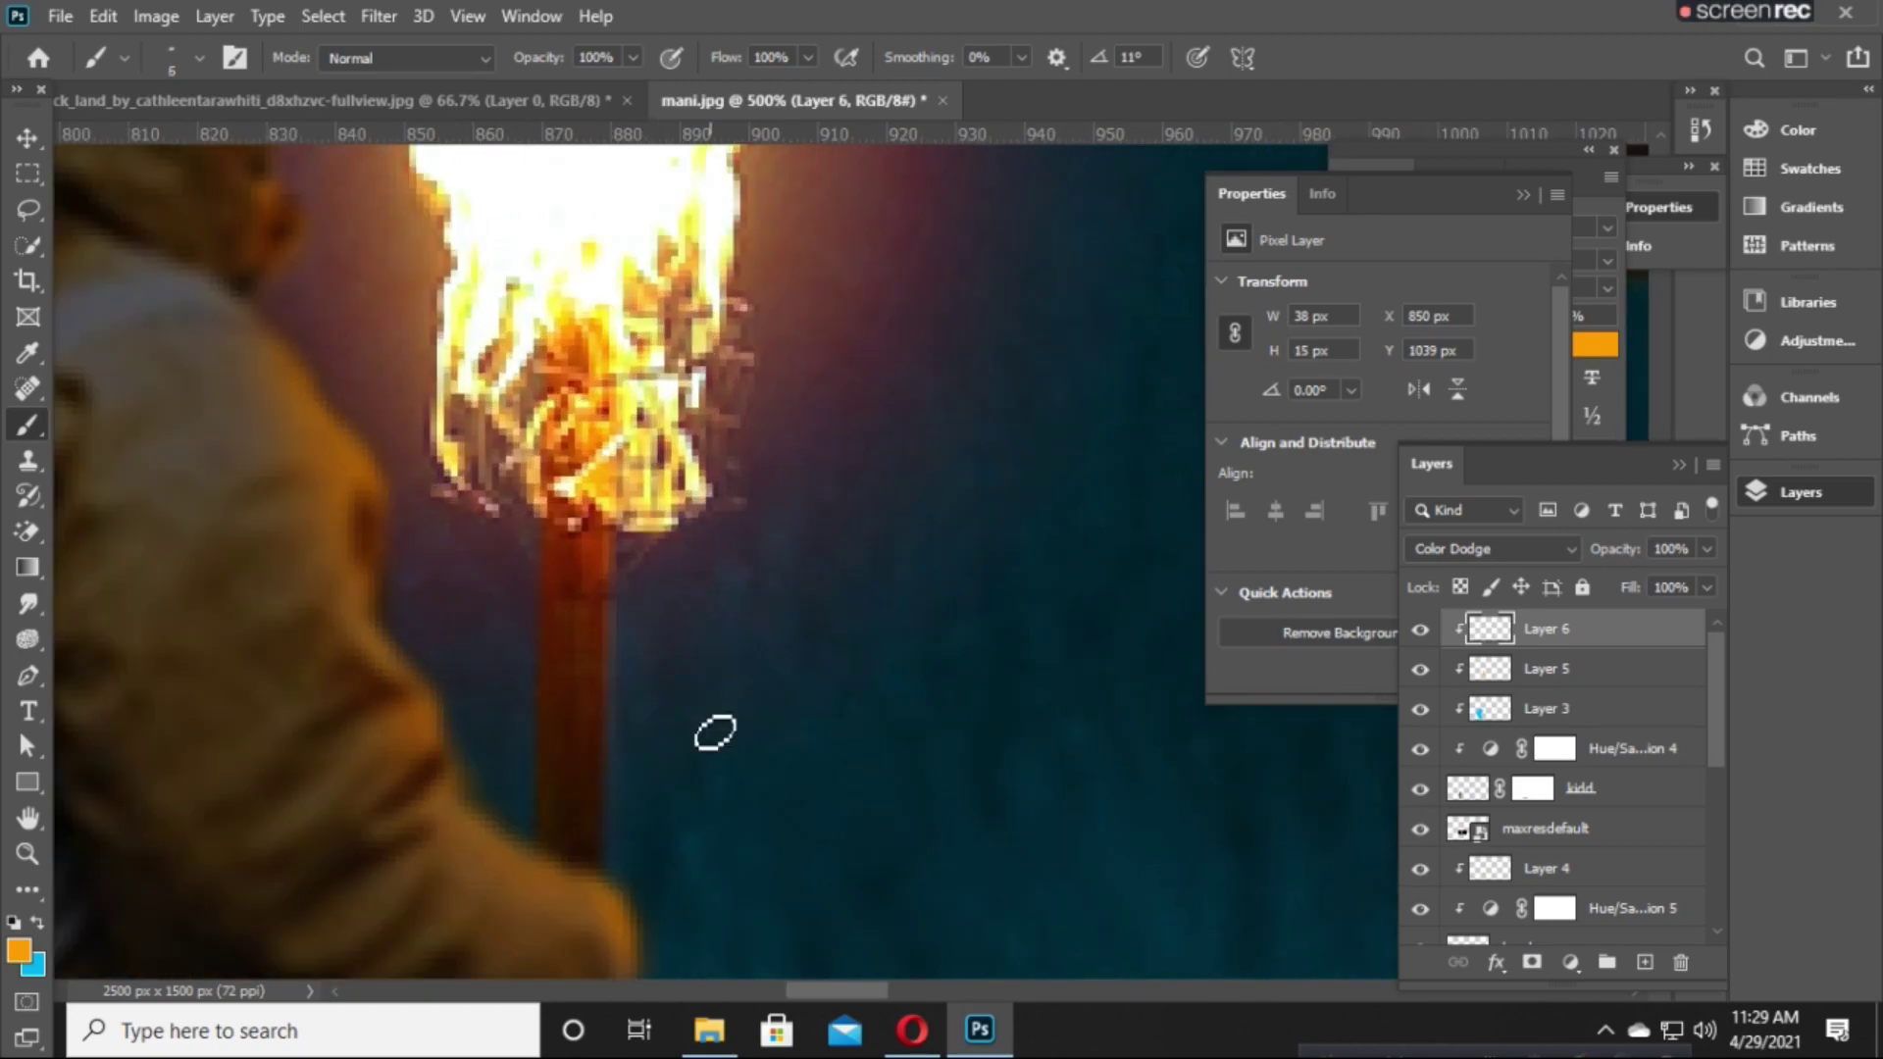
key("]")
key("]")
key("]")
scroll(673, 724, "down", 1)
mouse_move(632, 777)
left_mouse_down()
mouse_move(514, 737)
mouse_move(505, 560)
left_mouse_up()
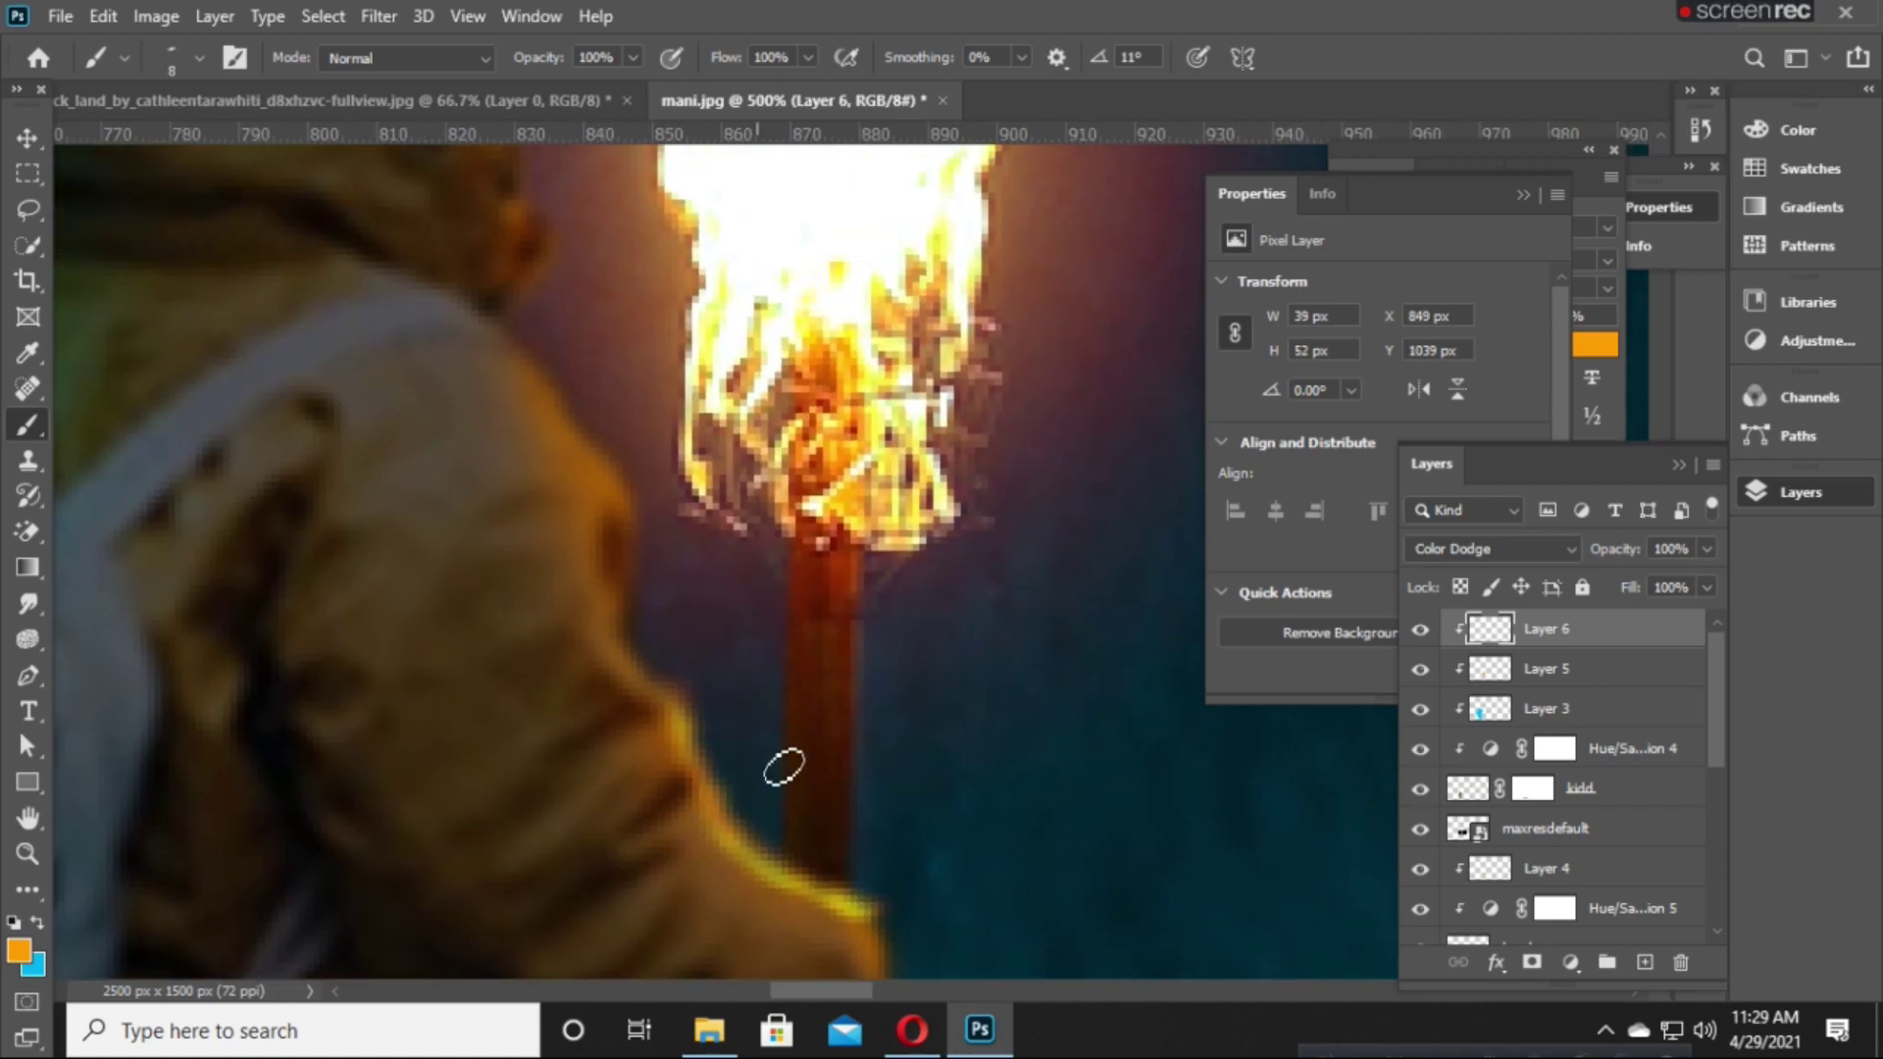
left_click_drag(778, 765, 728, 659)
Paint orange glow from the child's hand up along the hood edge.
mouse_move(756, 761)
left_mouse_down()
mouse_move(508, 489)
mouse_move(538, 441)
mouse_move(559, 618)
mouse_move(550, 496)
mouse_move(555, 563)
mouse_move(481, 361)
mouse_move(615, 586)
left_mouse_up()
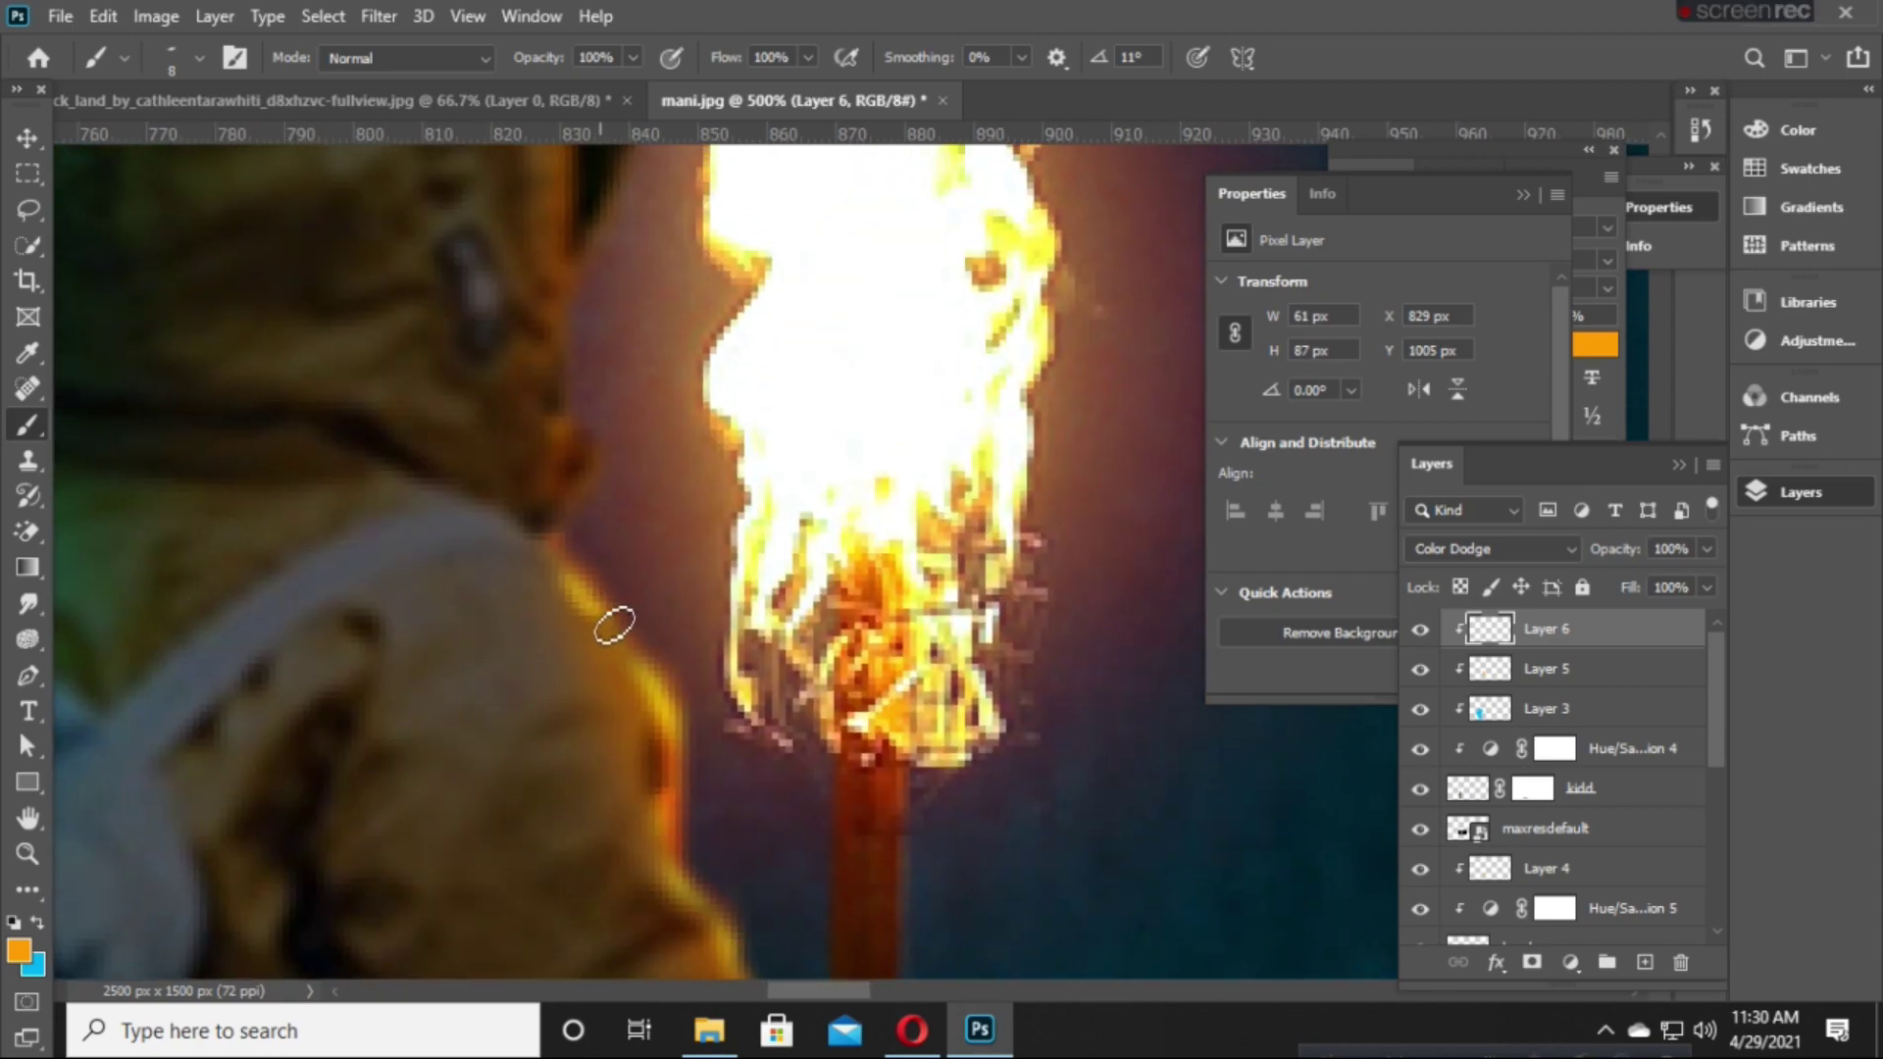
mouse_move(550, 559)
left_mouse_down()
mouse_move(601, 572)
mouse_move(609, 425)
left_mouse_up()
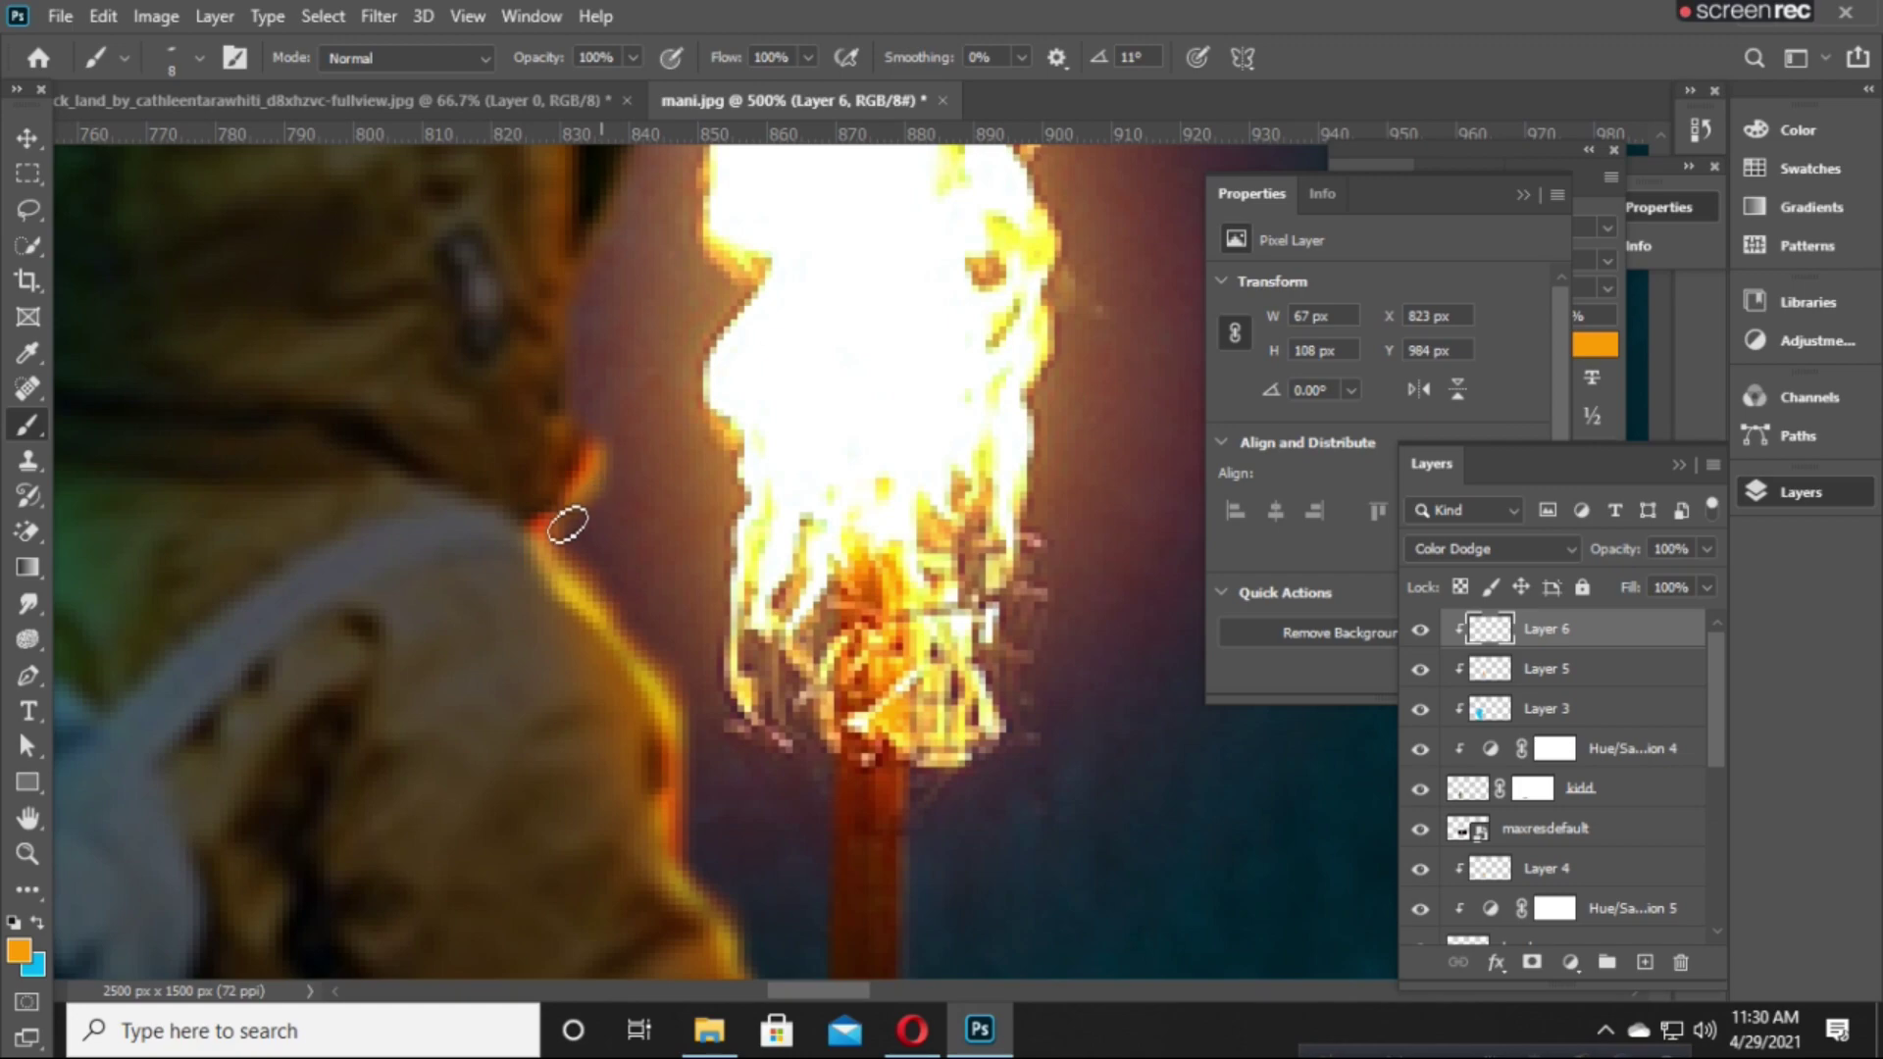
left_click_drag(713, 521, 681, 692)
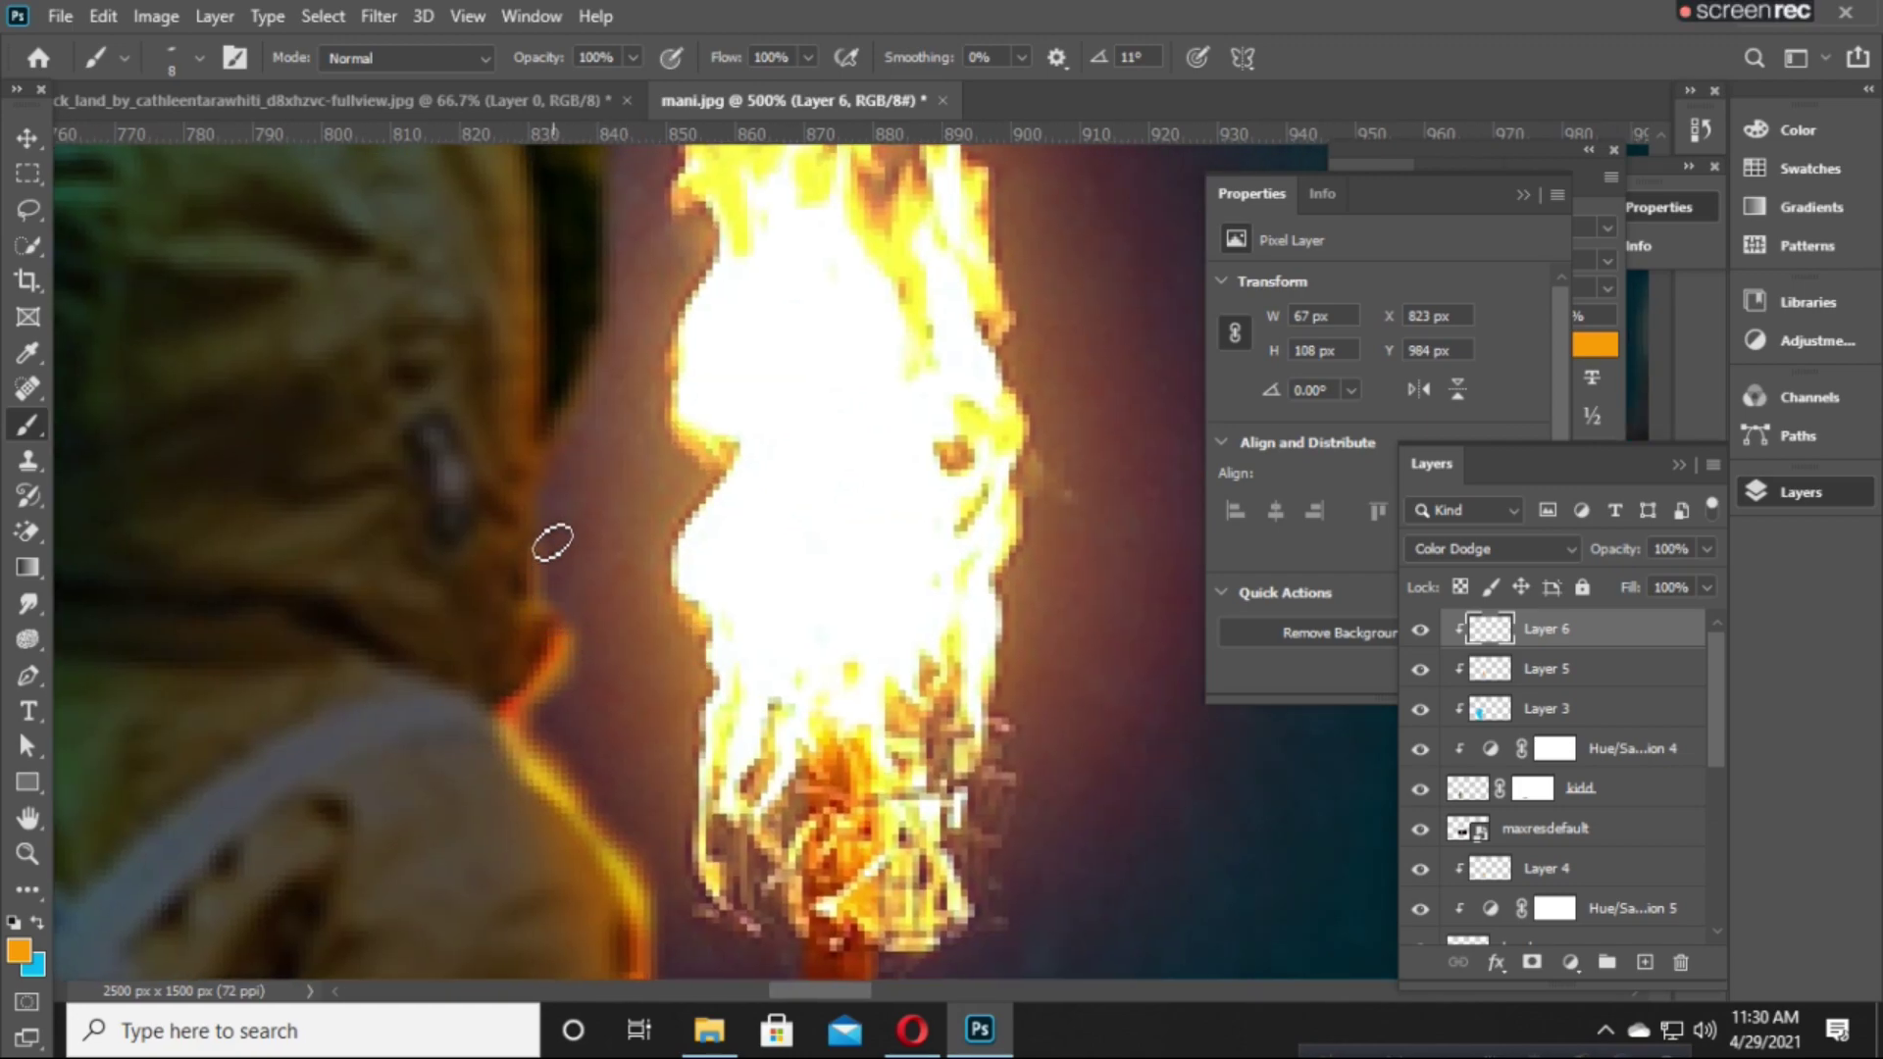
mouse_move(554, 608)
left_mouse_down()
mouse_move(533, 550)
mouse_move(555, 463)
mouse_move(627, 312)
left_mouse_up()
mouse_move(627, 312)
left_mouse_down()
mouse_move(672, 513)
mouse_move(660, 589)
mouse_move(660, 432)
mouse_move(571, 298)
left_mouse_up()
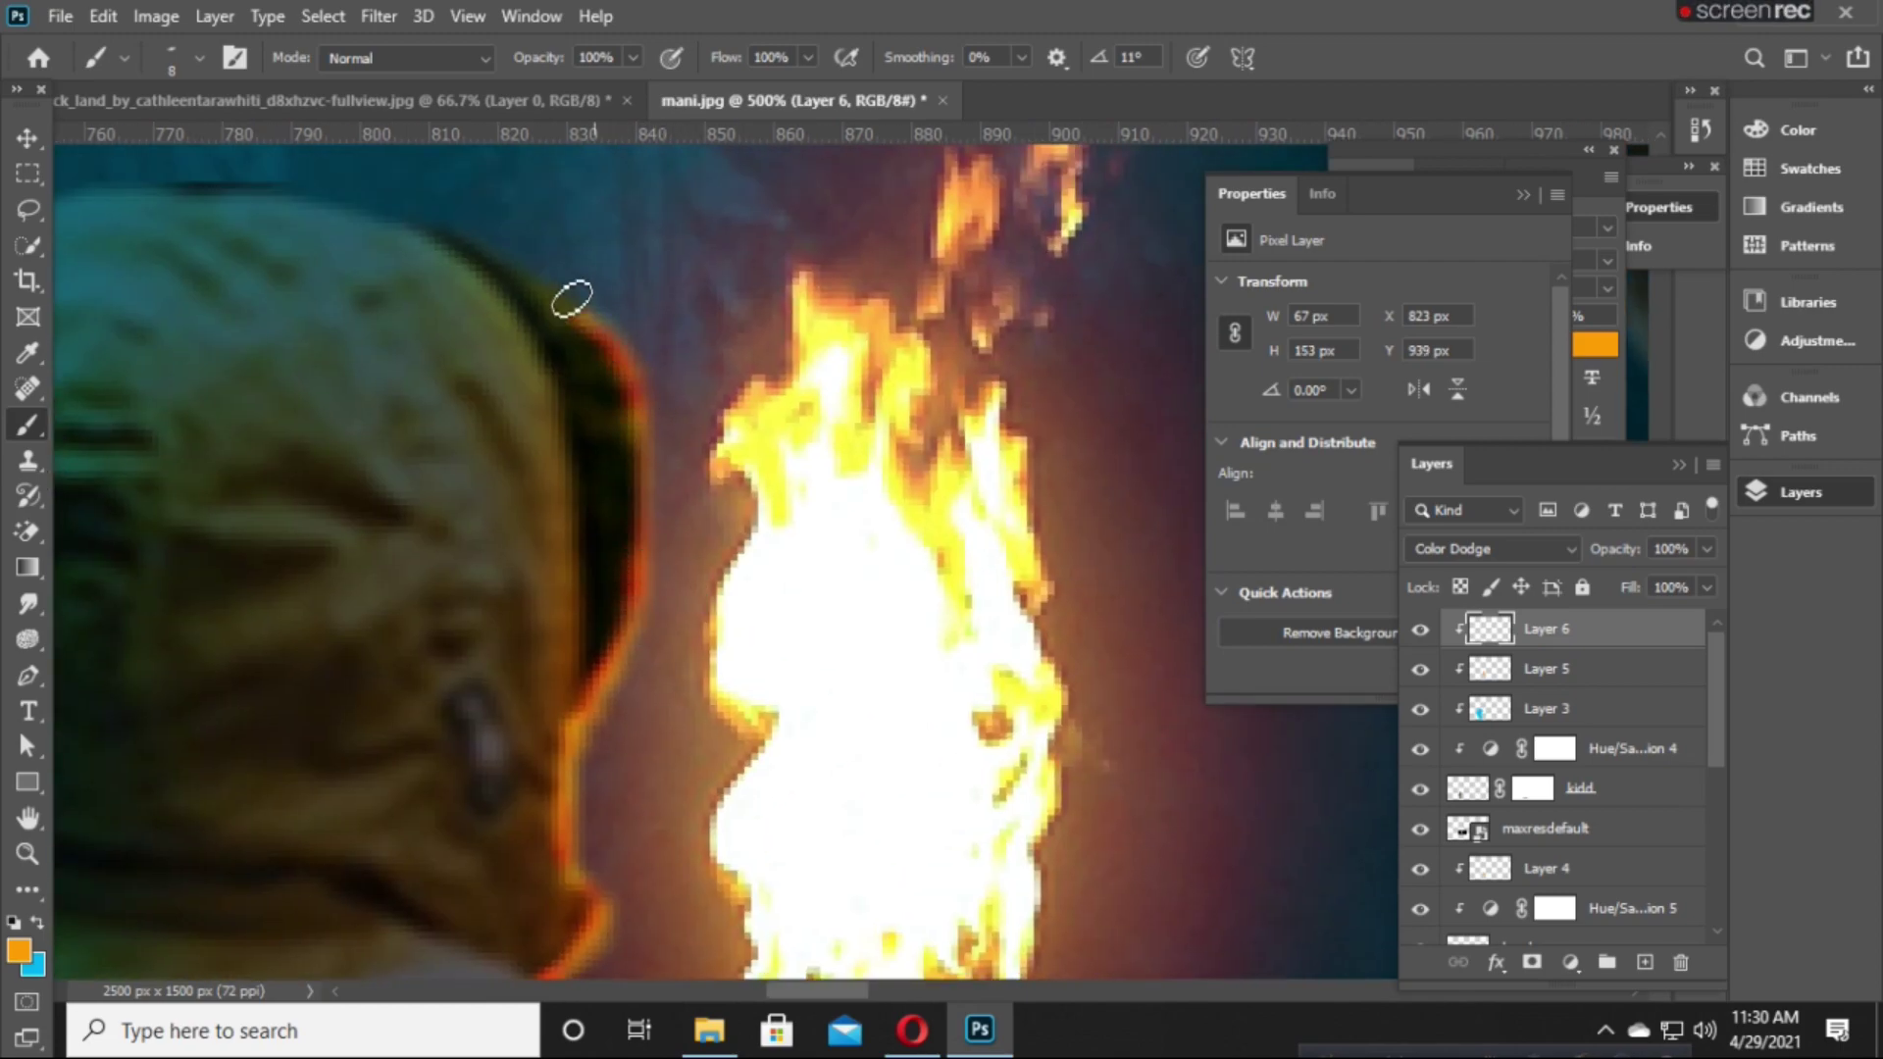
scroll(706, 437, "up", 3)
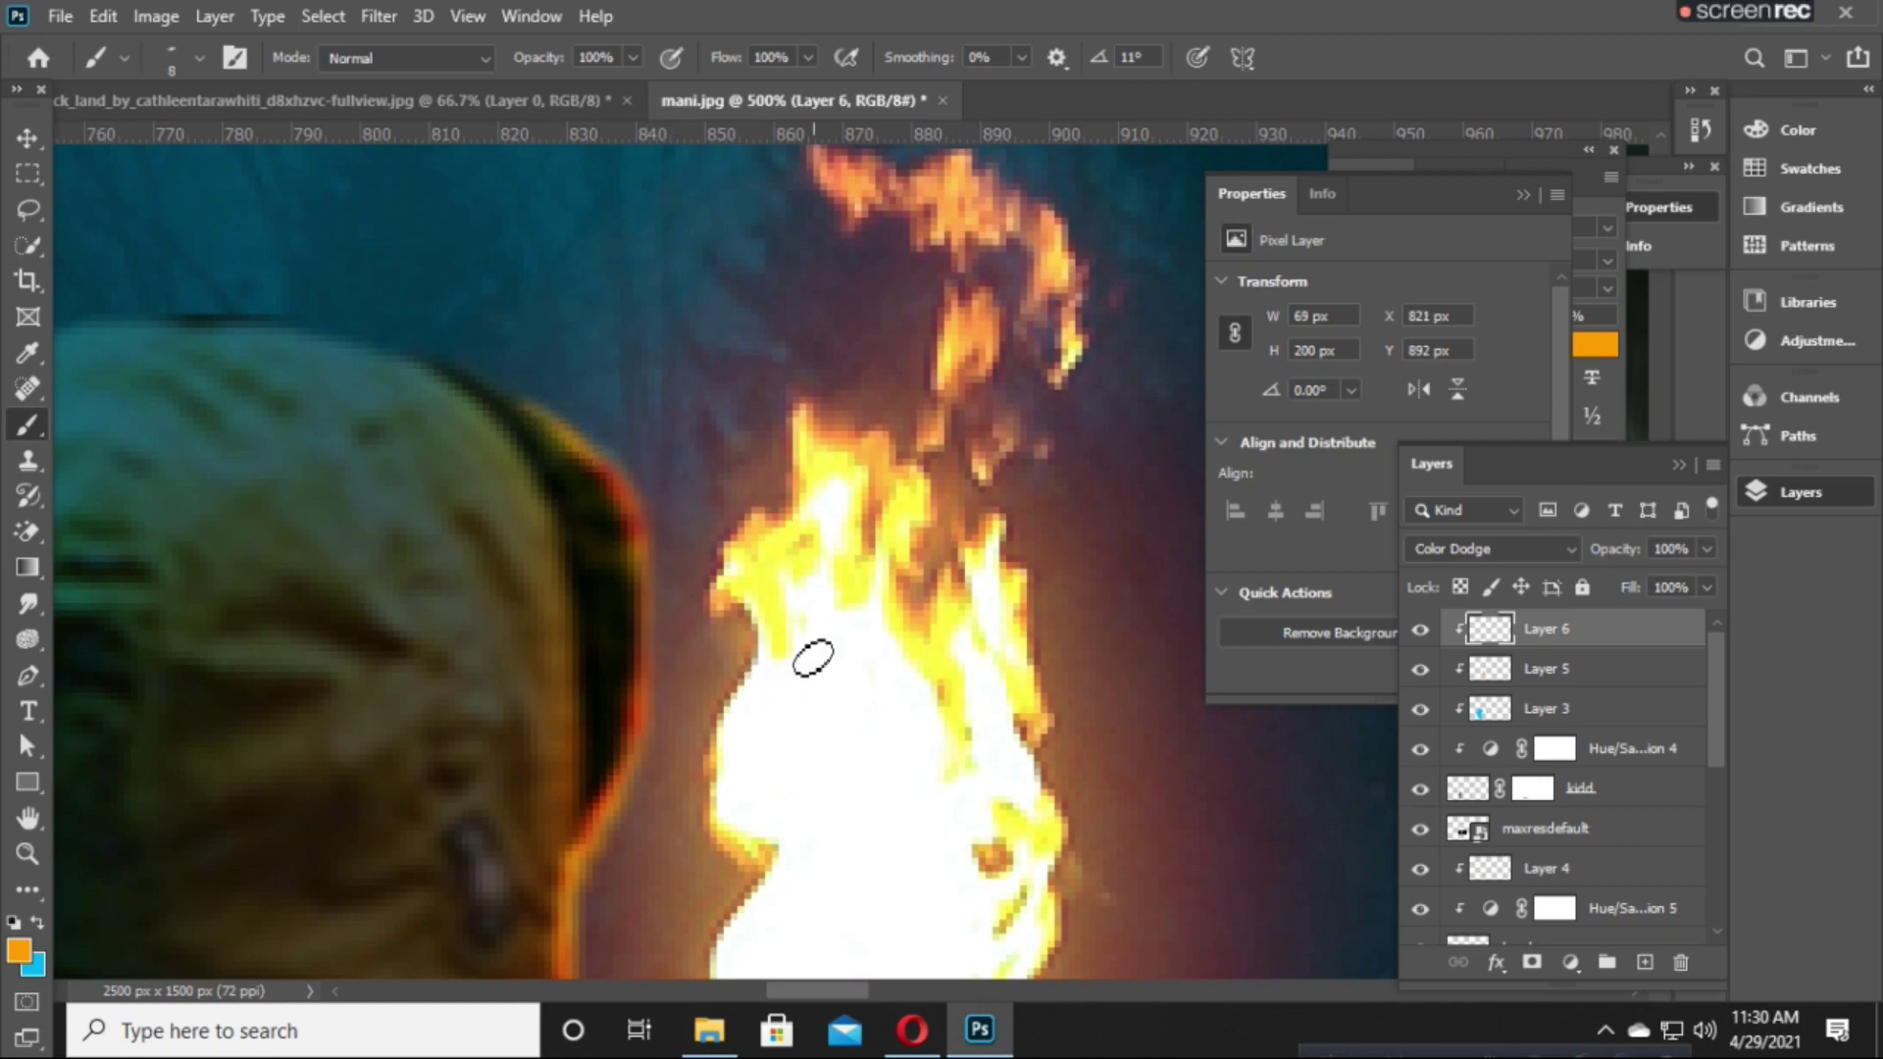
key("ctrl+minus")
key("ctrl+minus")
key("ctrl+minus")
key("ctrl+minus")
key("ctrl+minus")
key("ctrl+minus")
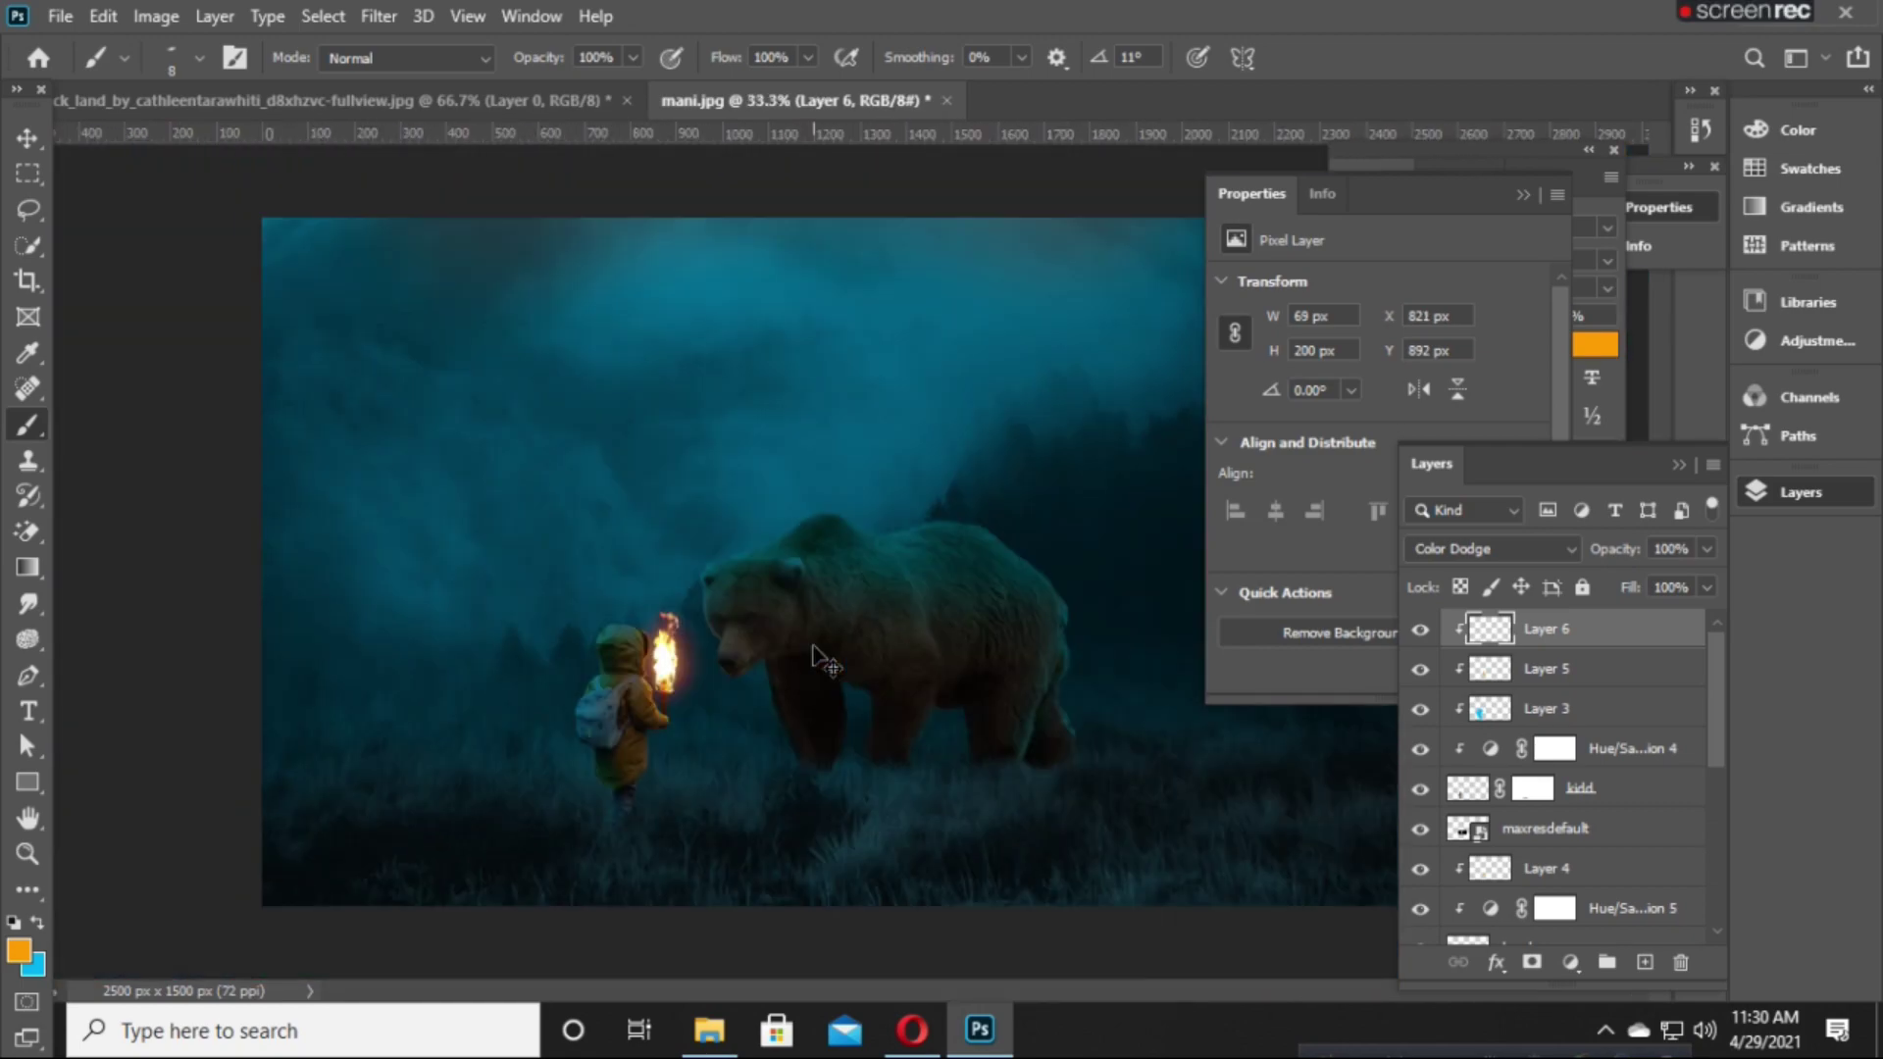
key("ctrl+plus")
key("ctrl+plus")
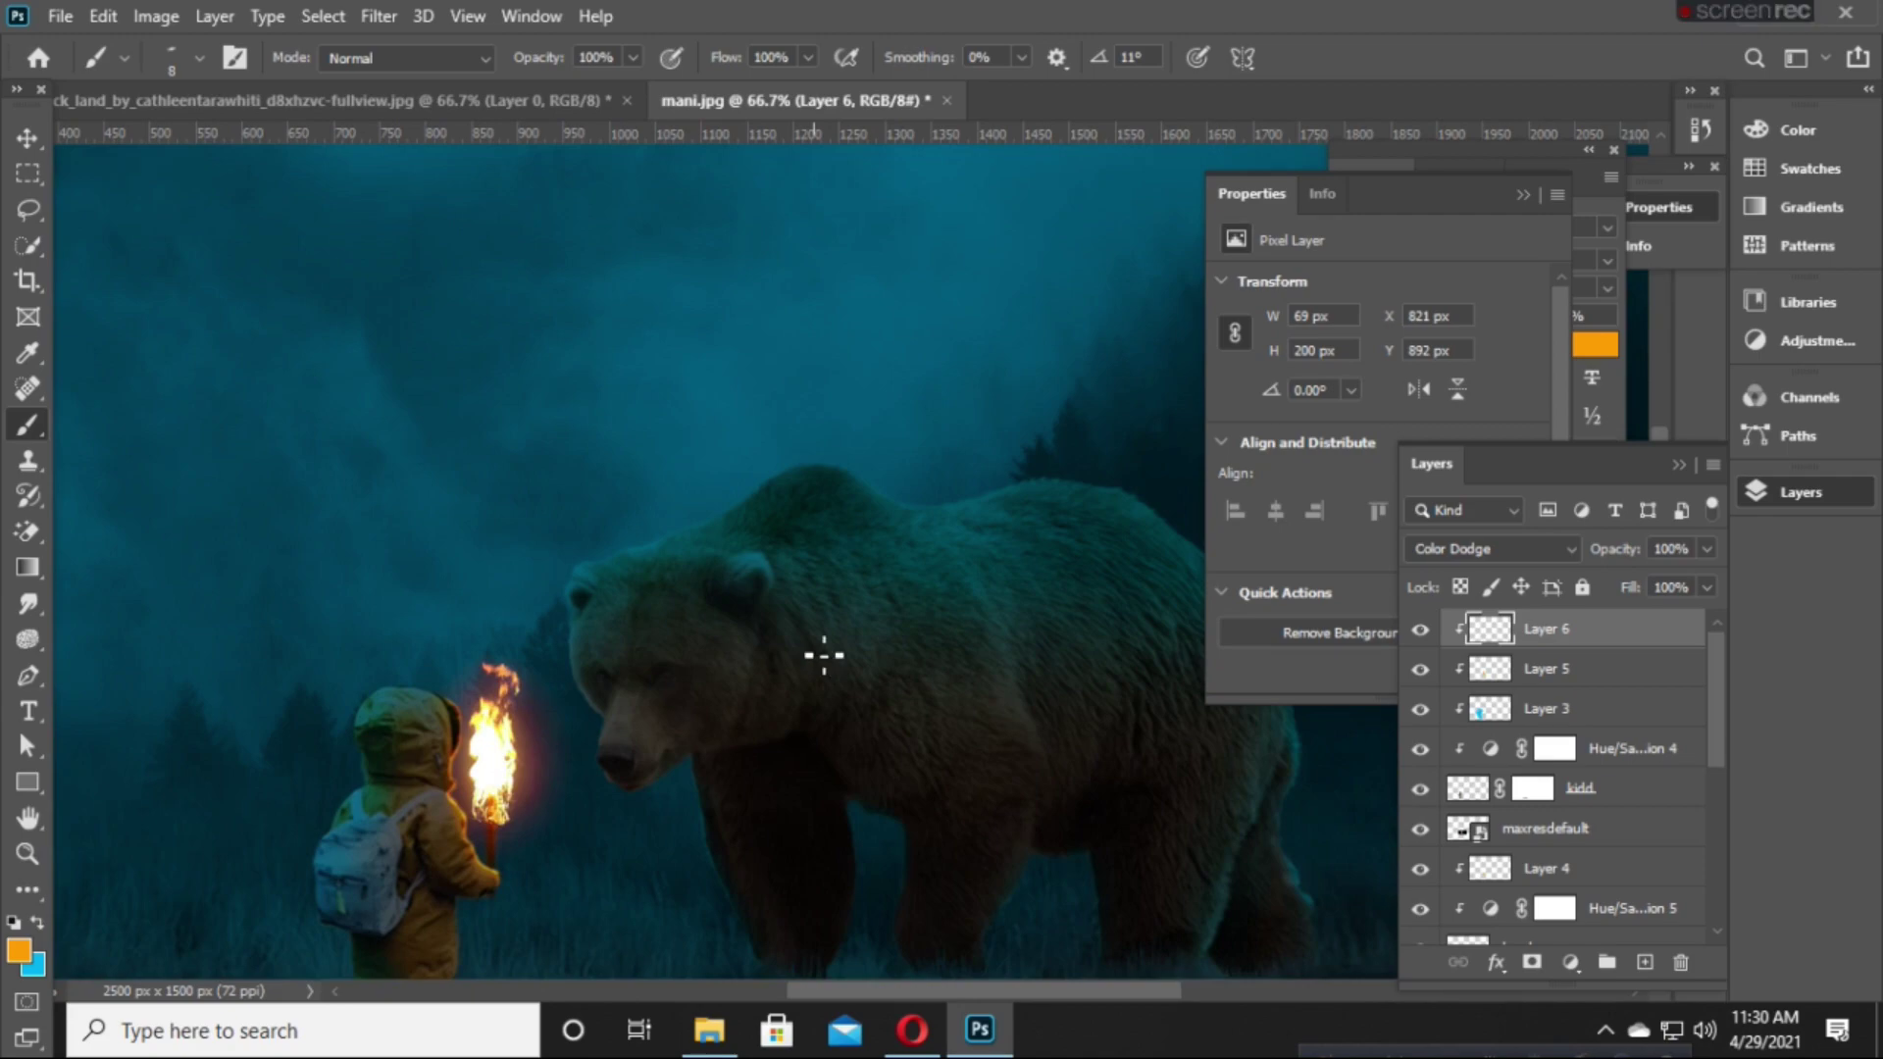
scroll(647, 820, "down", 3)
scroll(650, 822, "down", 2)
left_click_drag(598, 797, 829, 827)
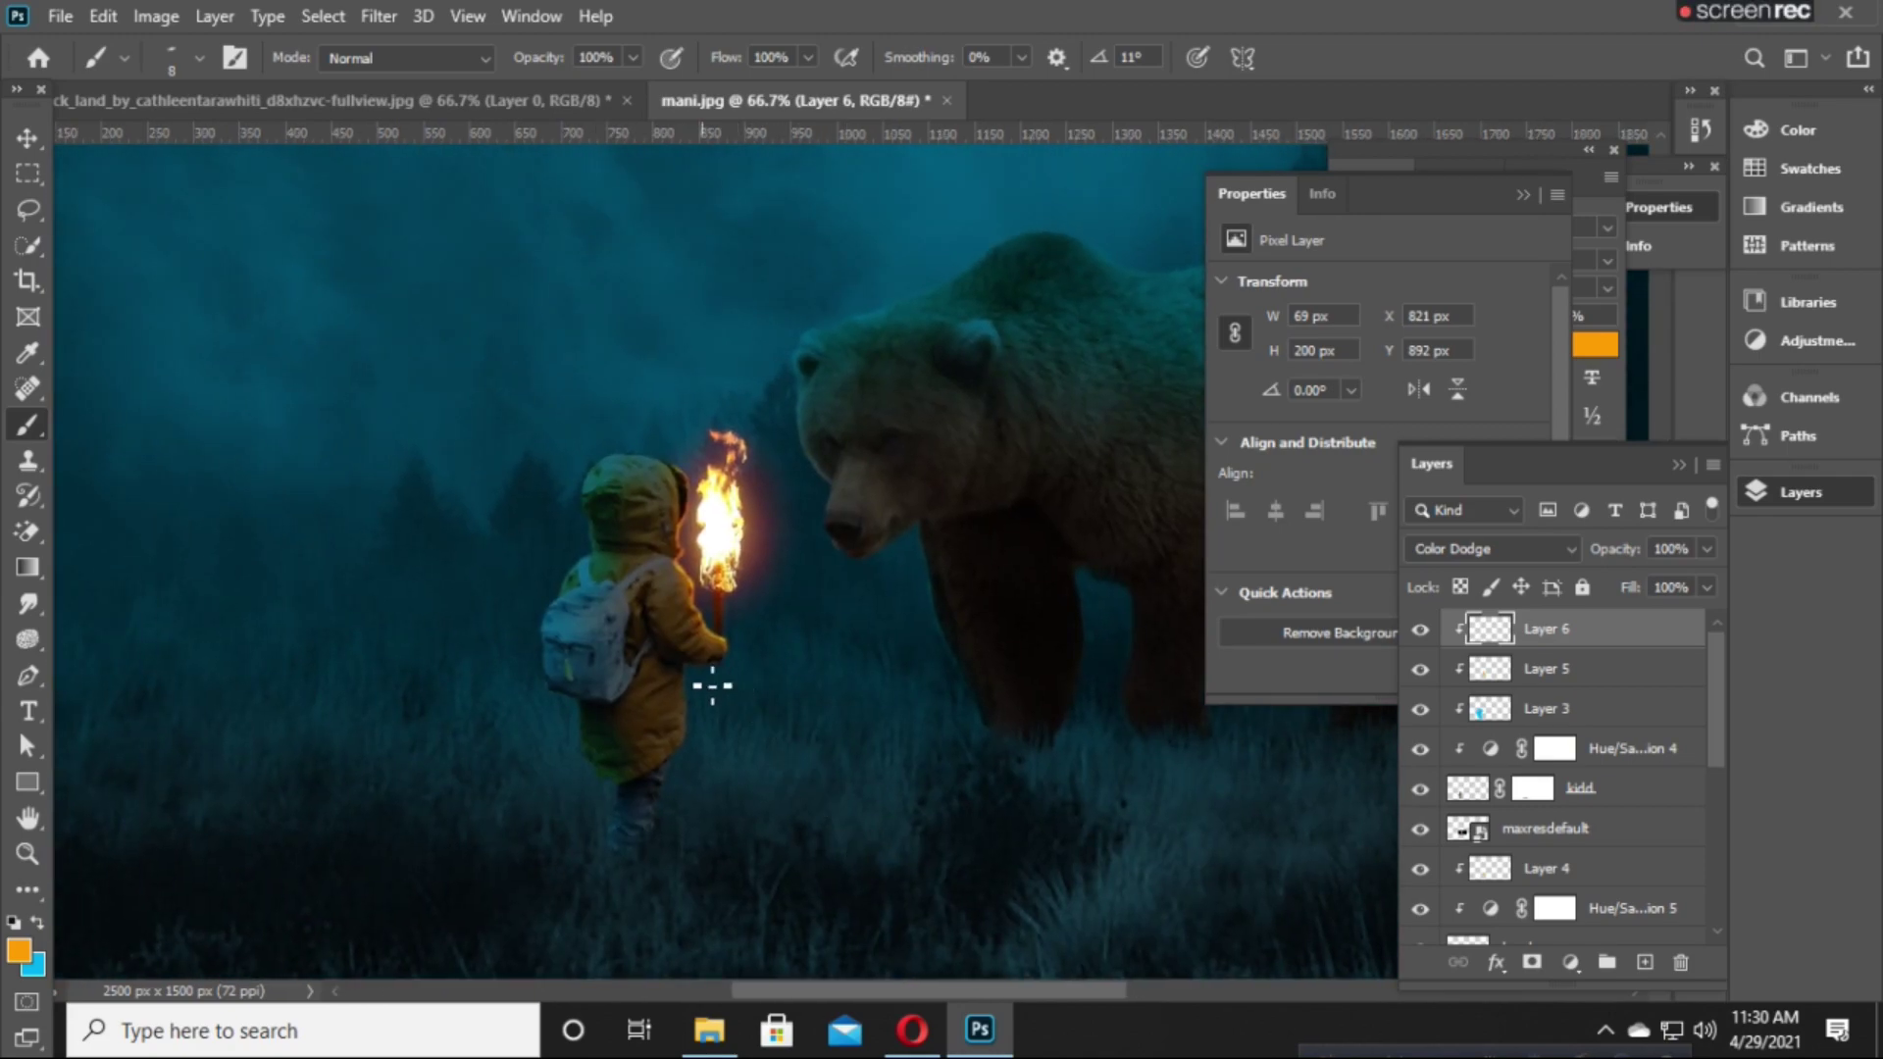
Switch Layer 6 to Linear Dodge (Add) and lower its opacity.
key("v")
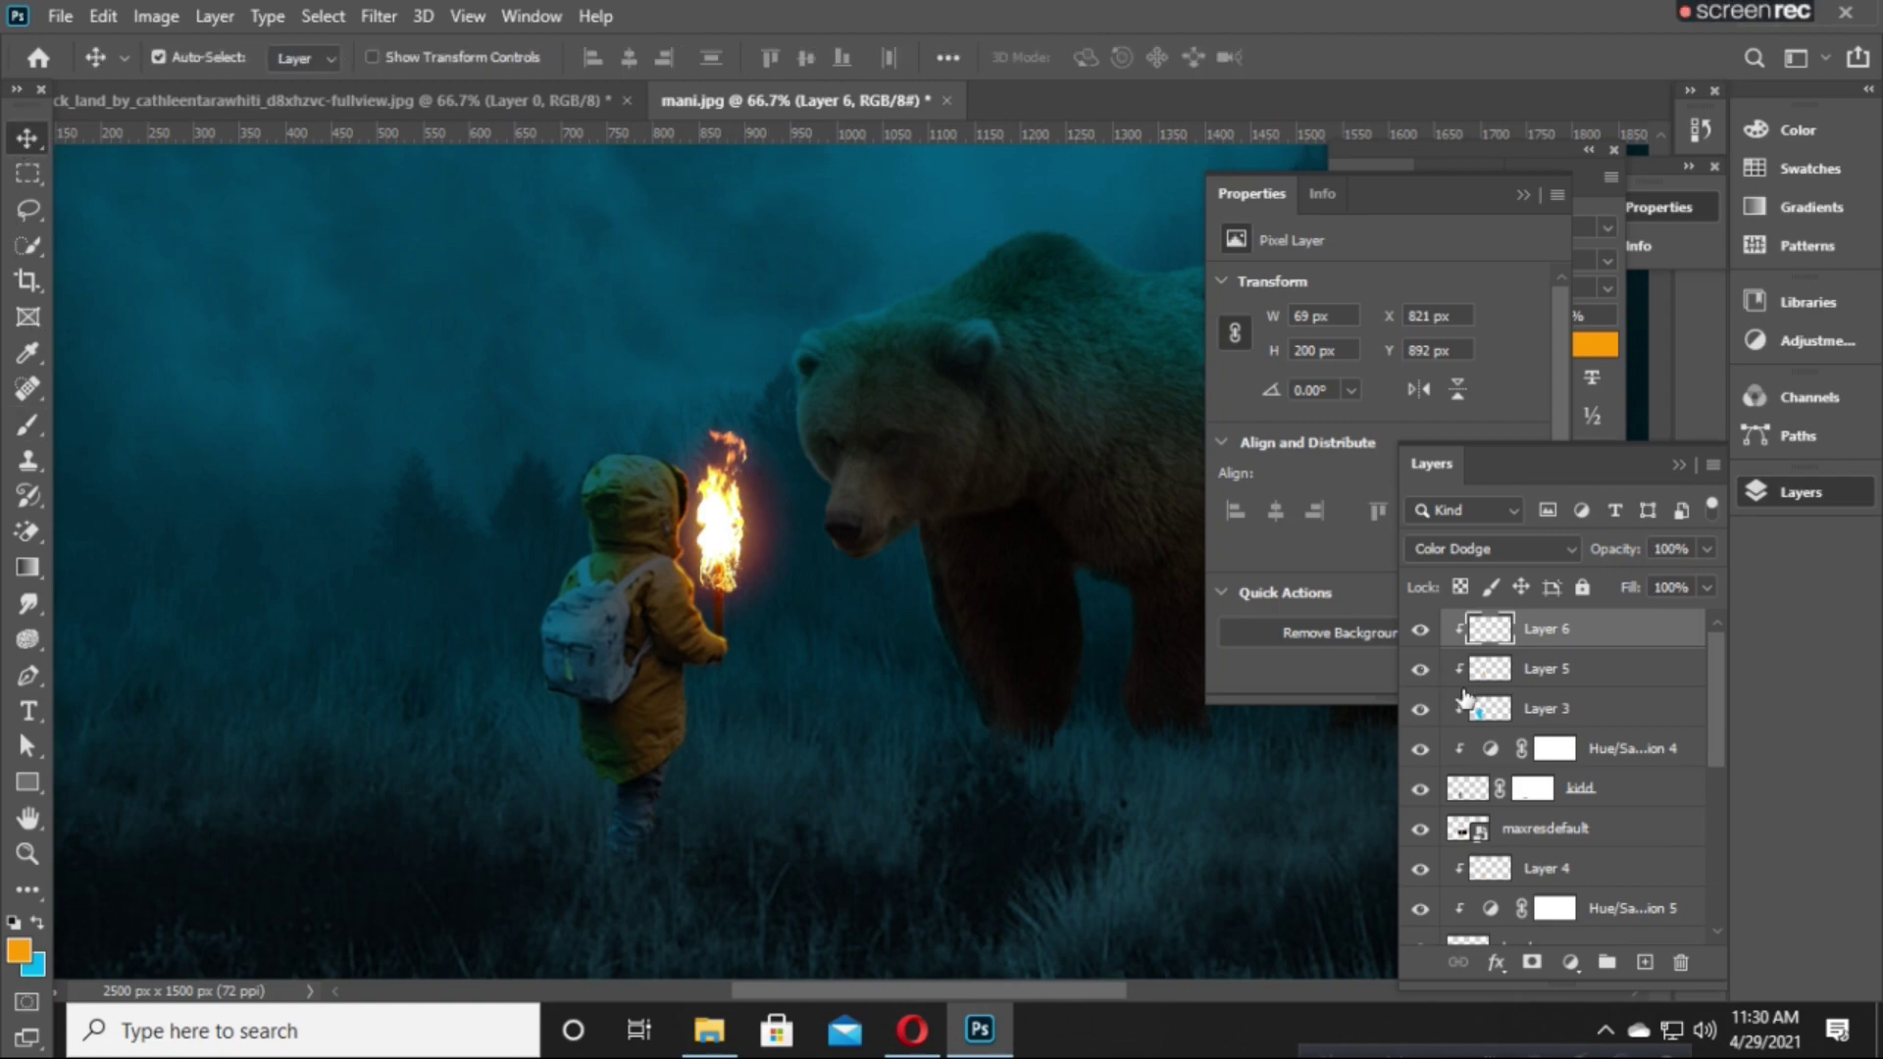
left_click(1476, 549)
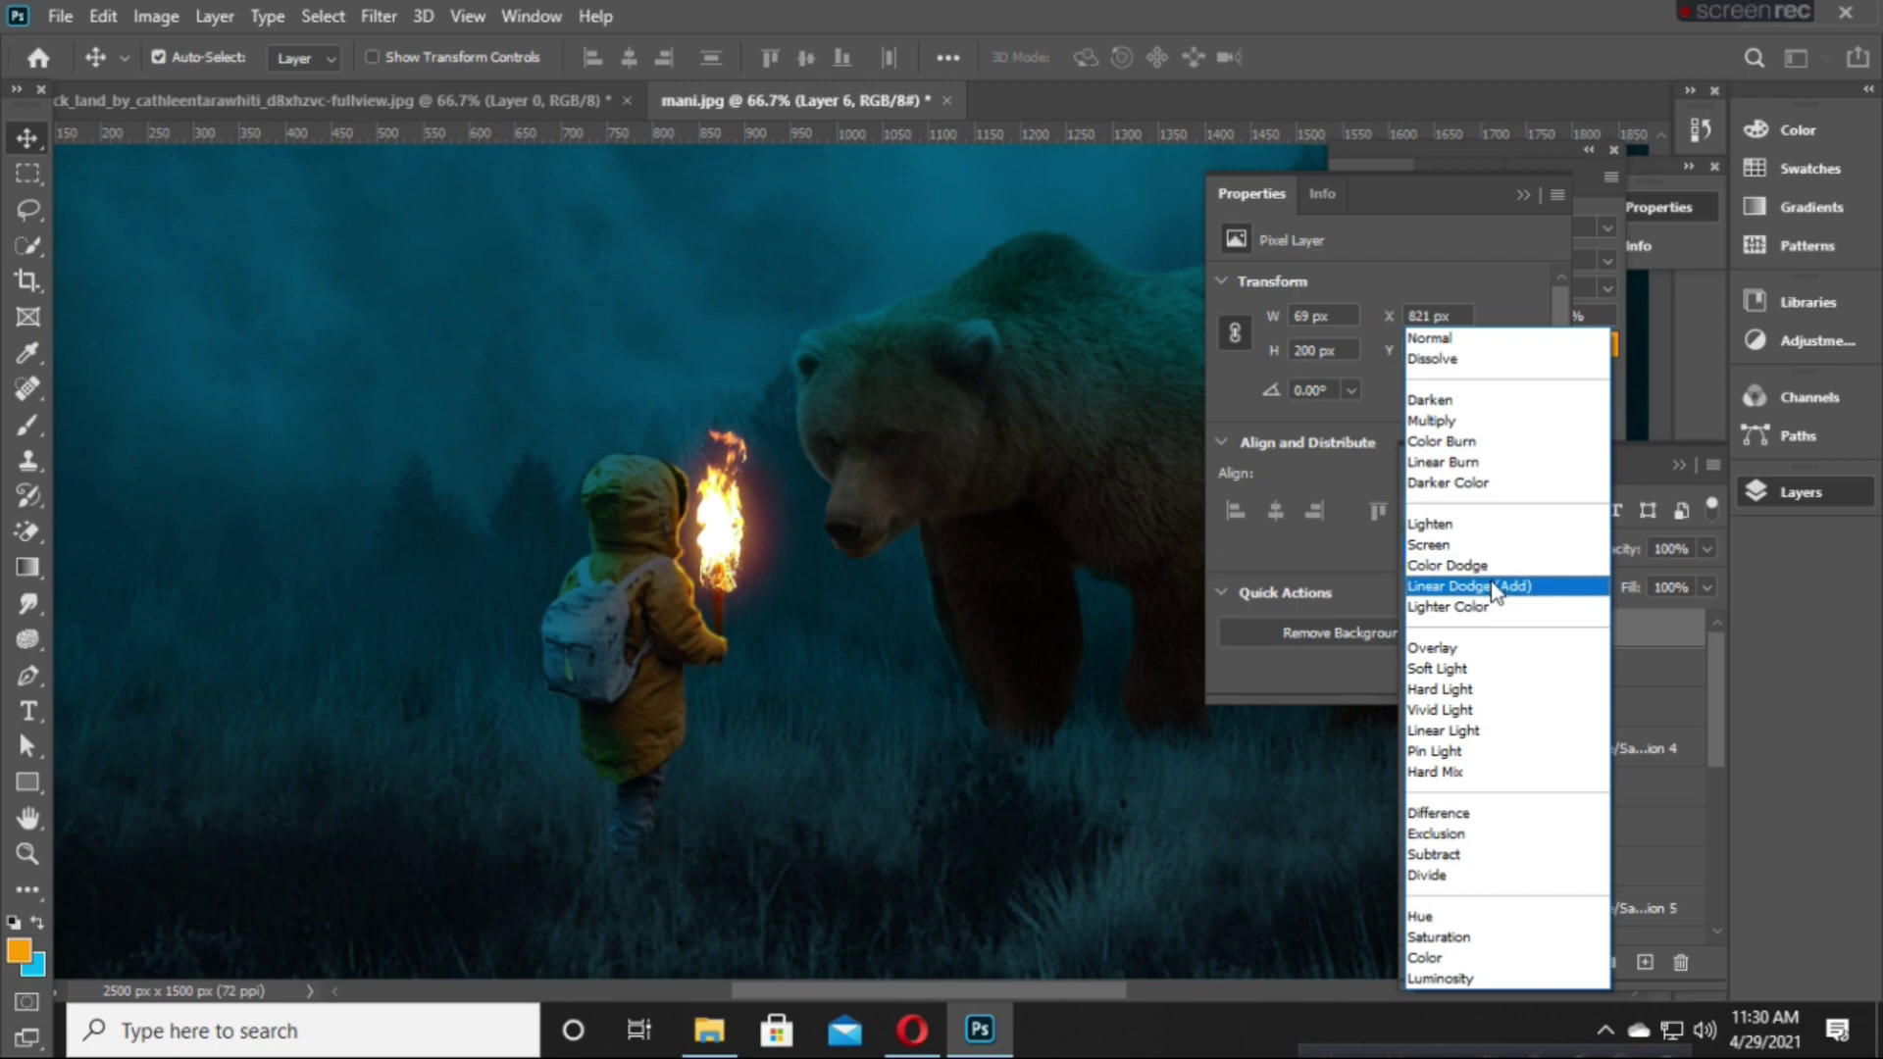
left_click(1493, 586)
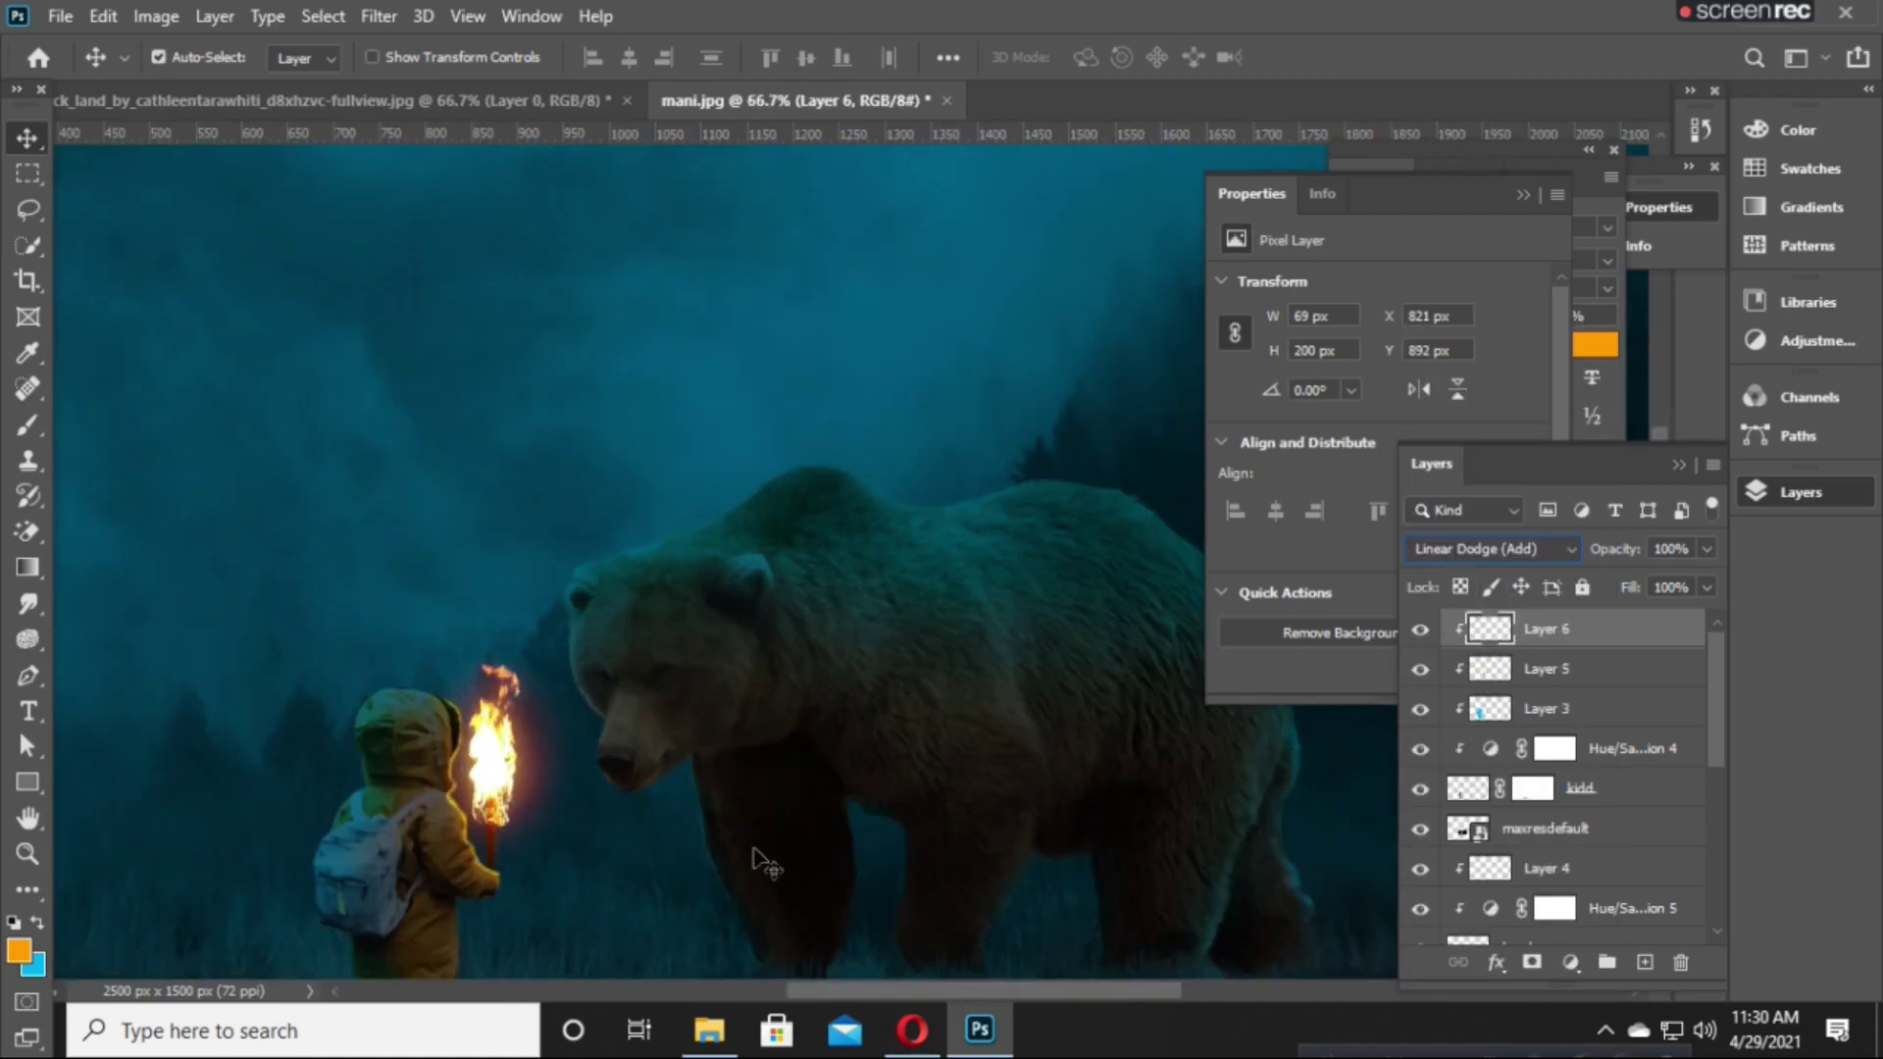
left_click(1707, 551)
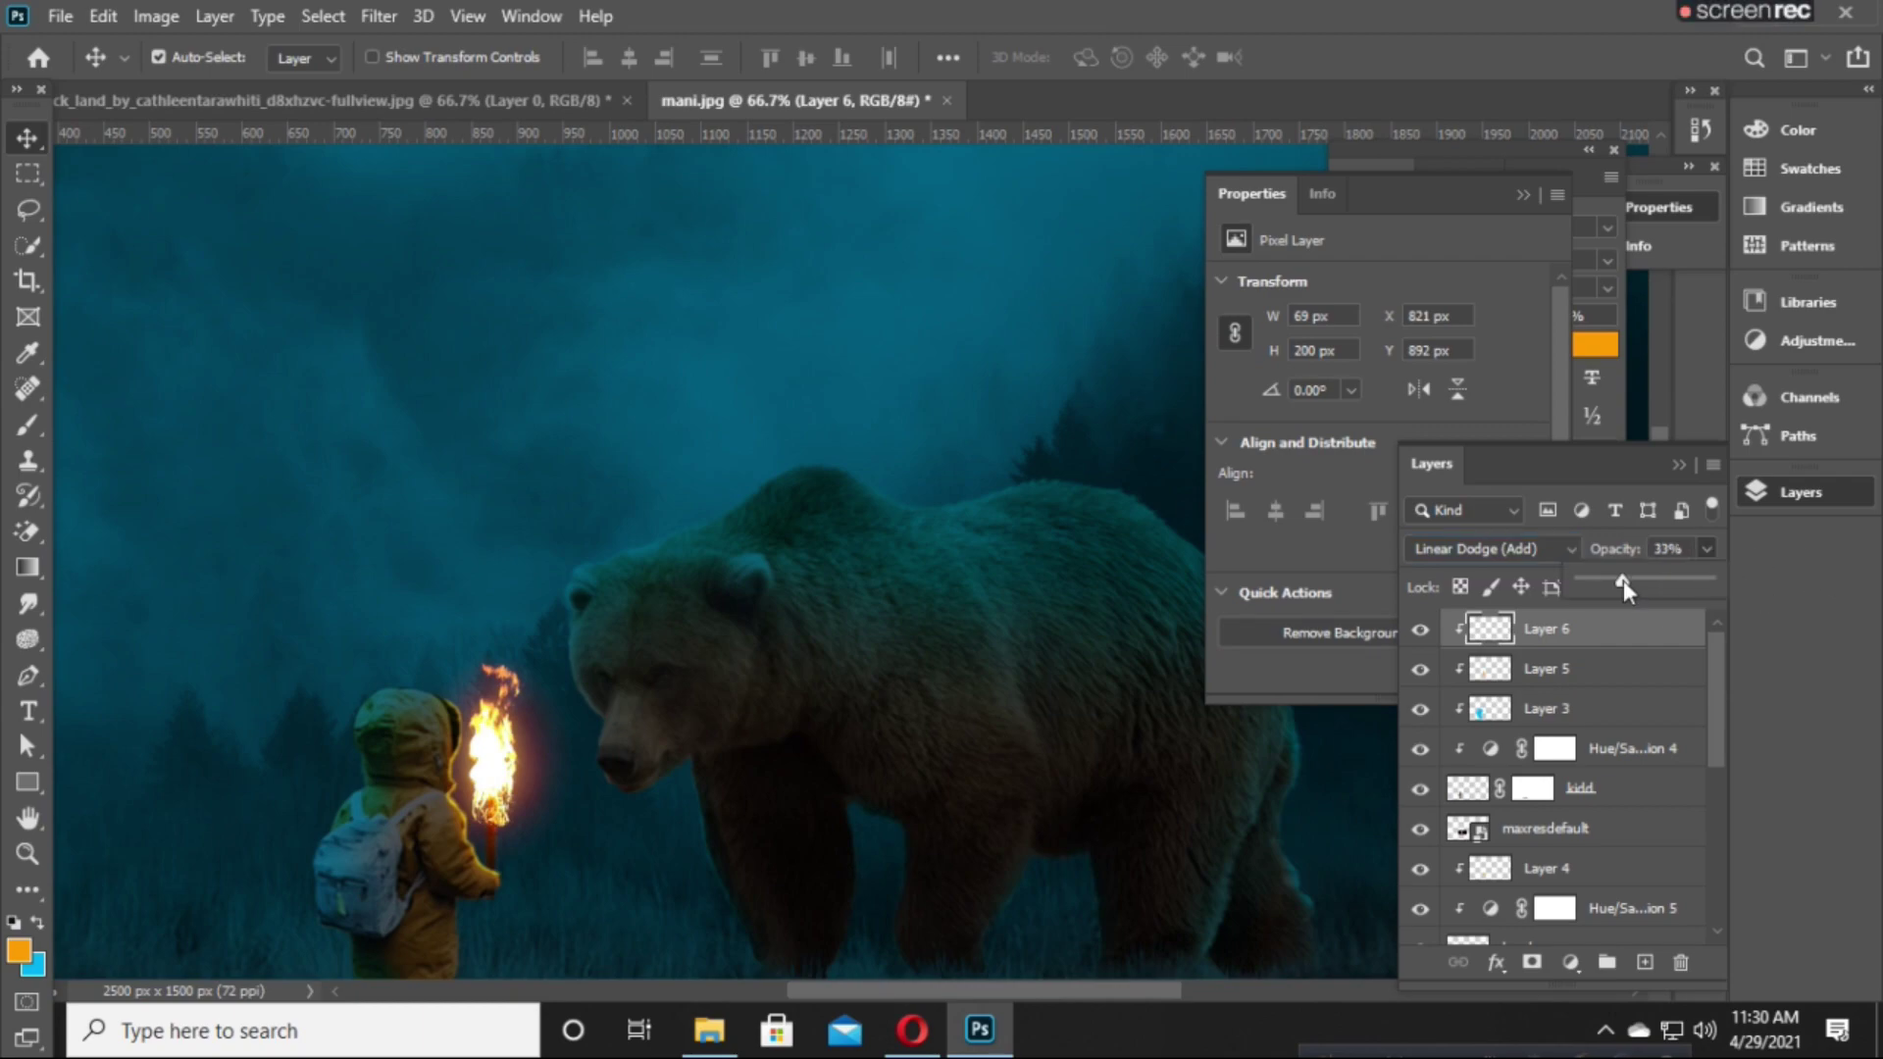
left_click_drag(1622, 580, 1661, 575)
left_click(526, 392)
key("ctrl+0")
Close the floating properties panel and select Hue/Saturation 3 with default black and white colours.
key("ctrl+minus")
key("ctrl+minus")
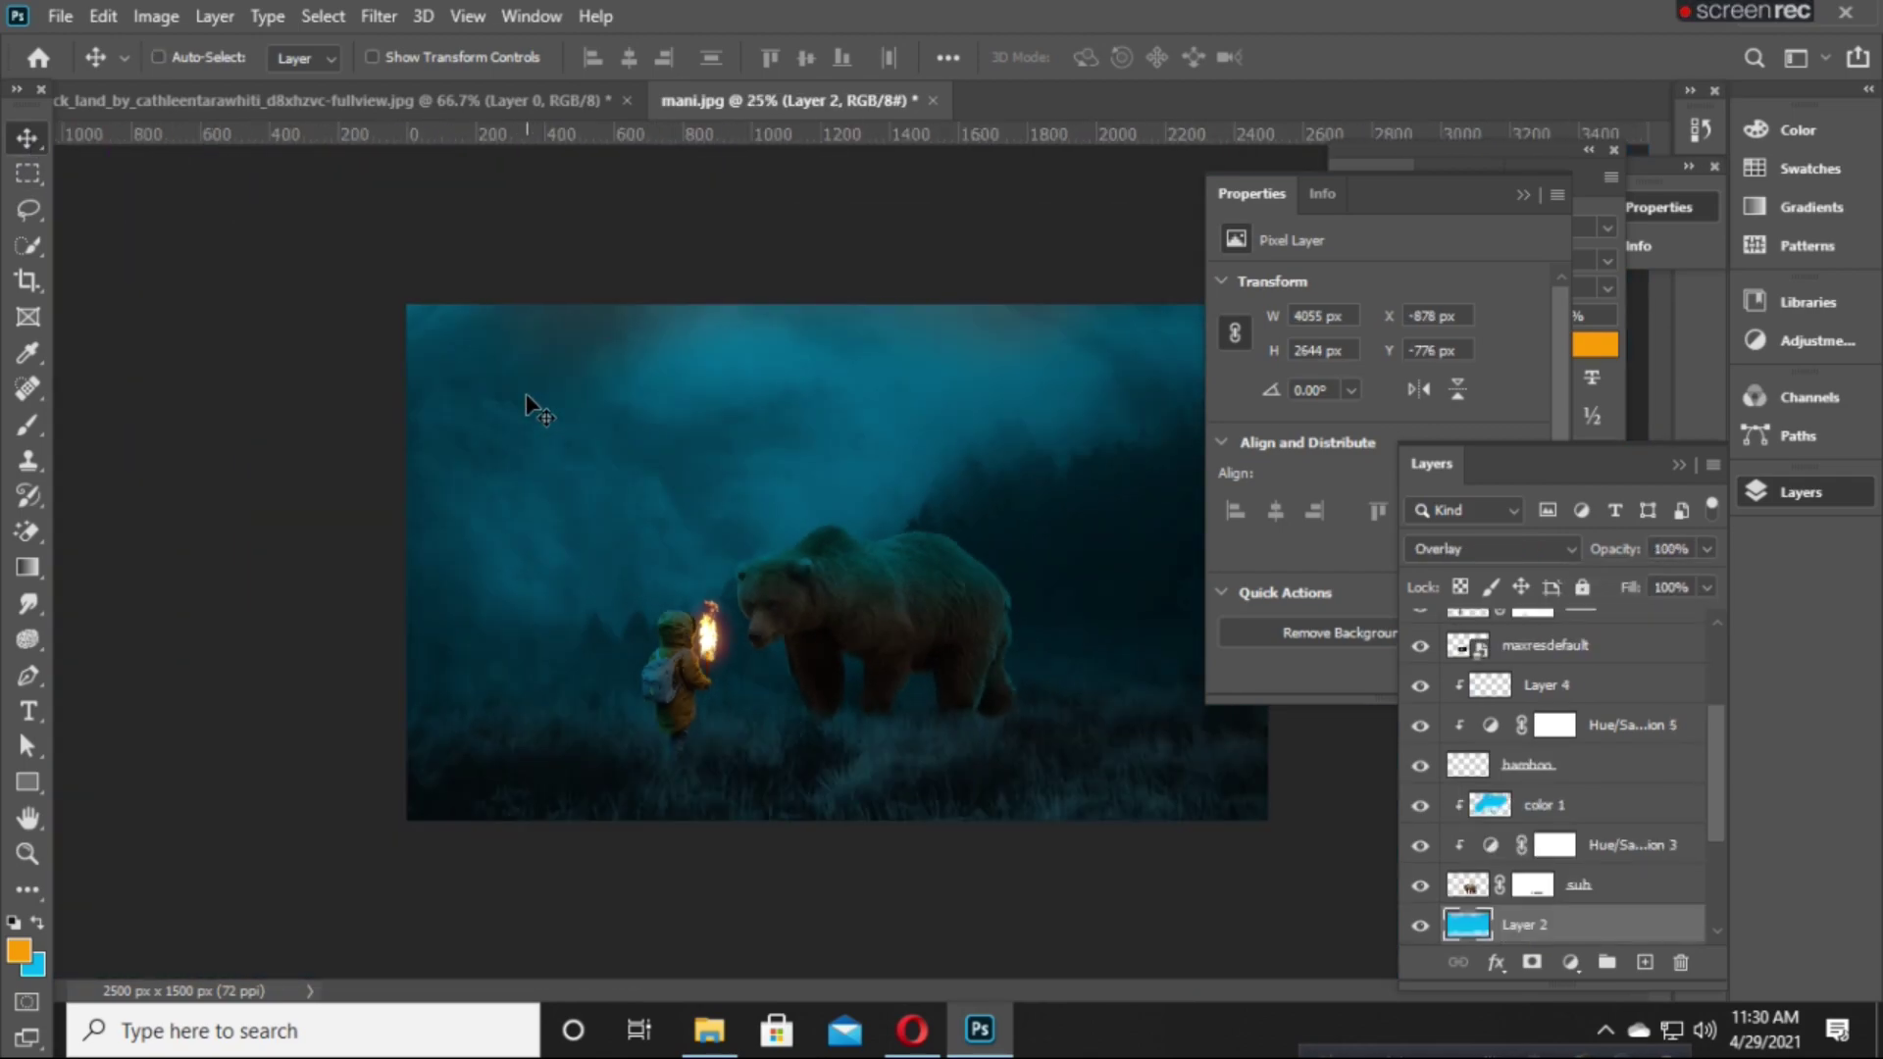
key("ctrl+plus")
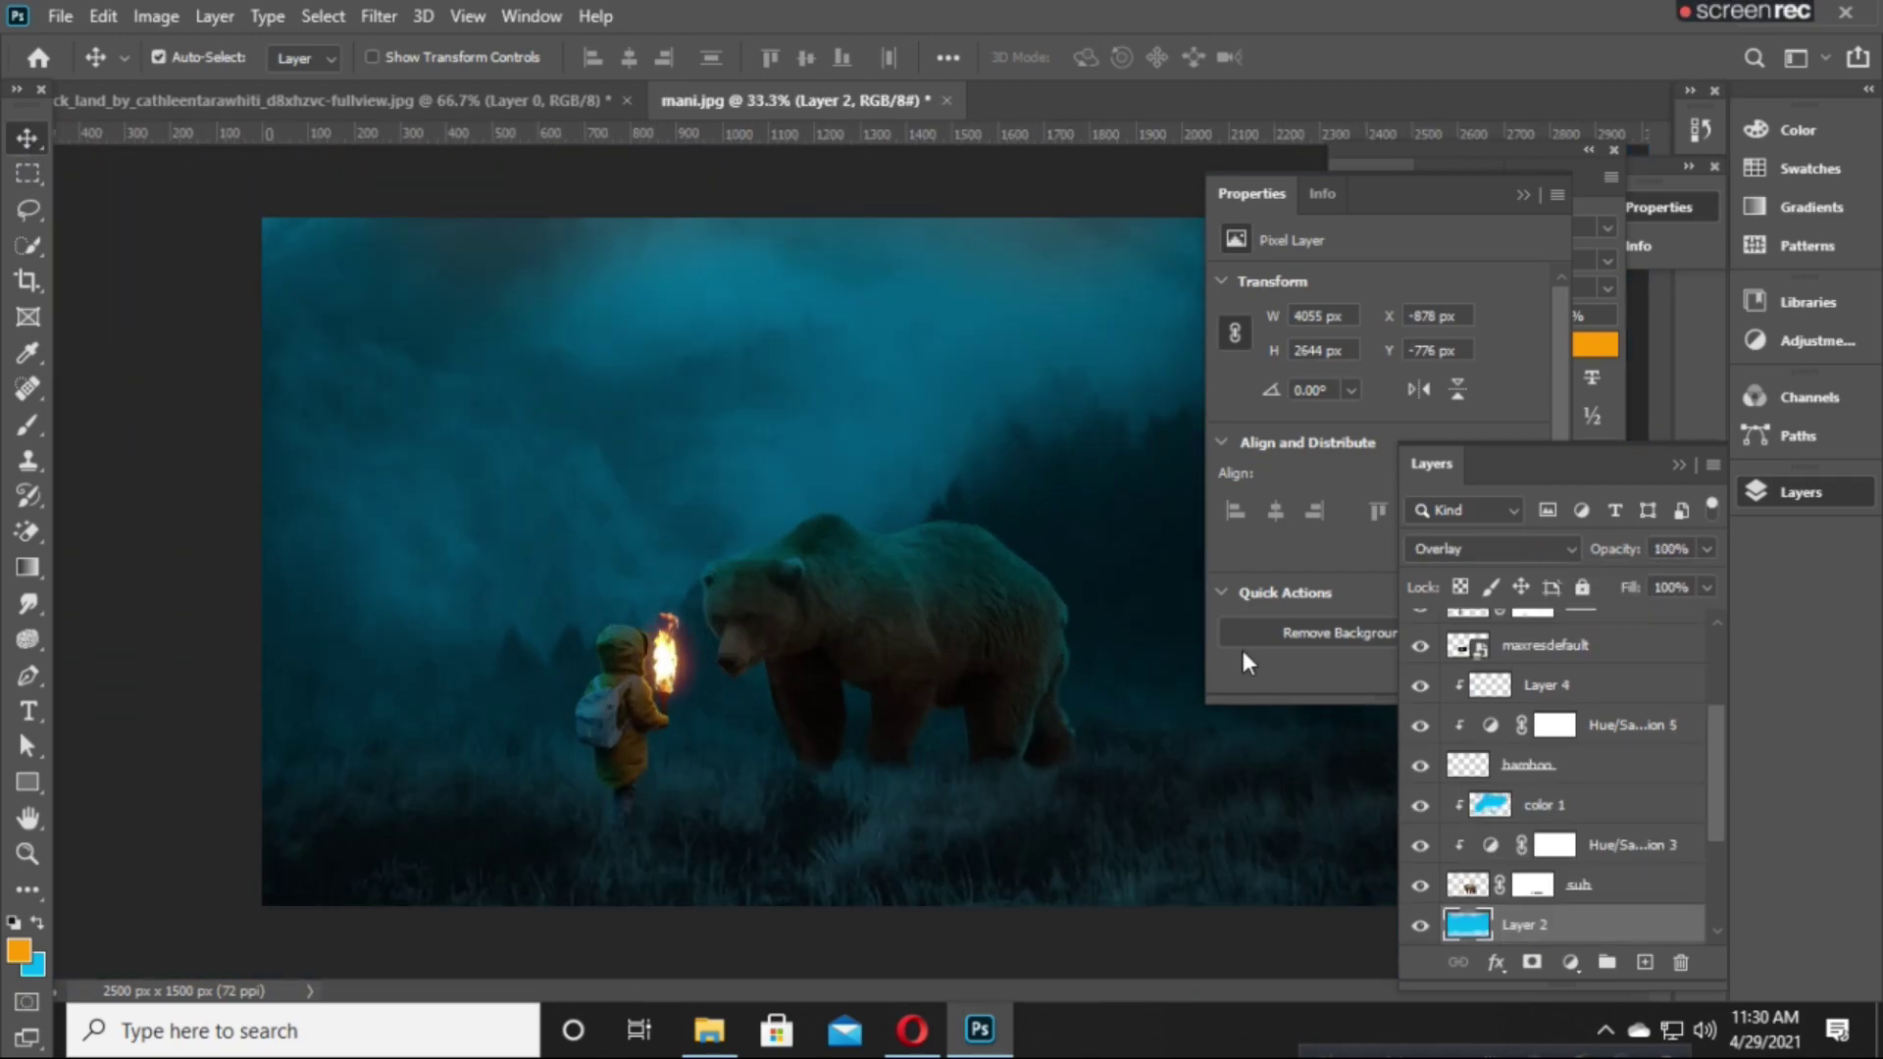
left_click(1523, 194)
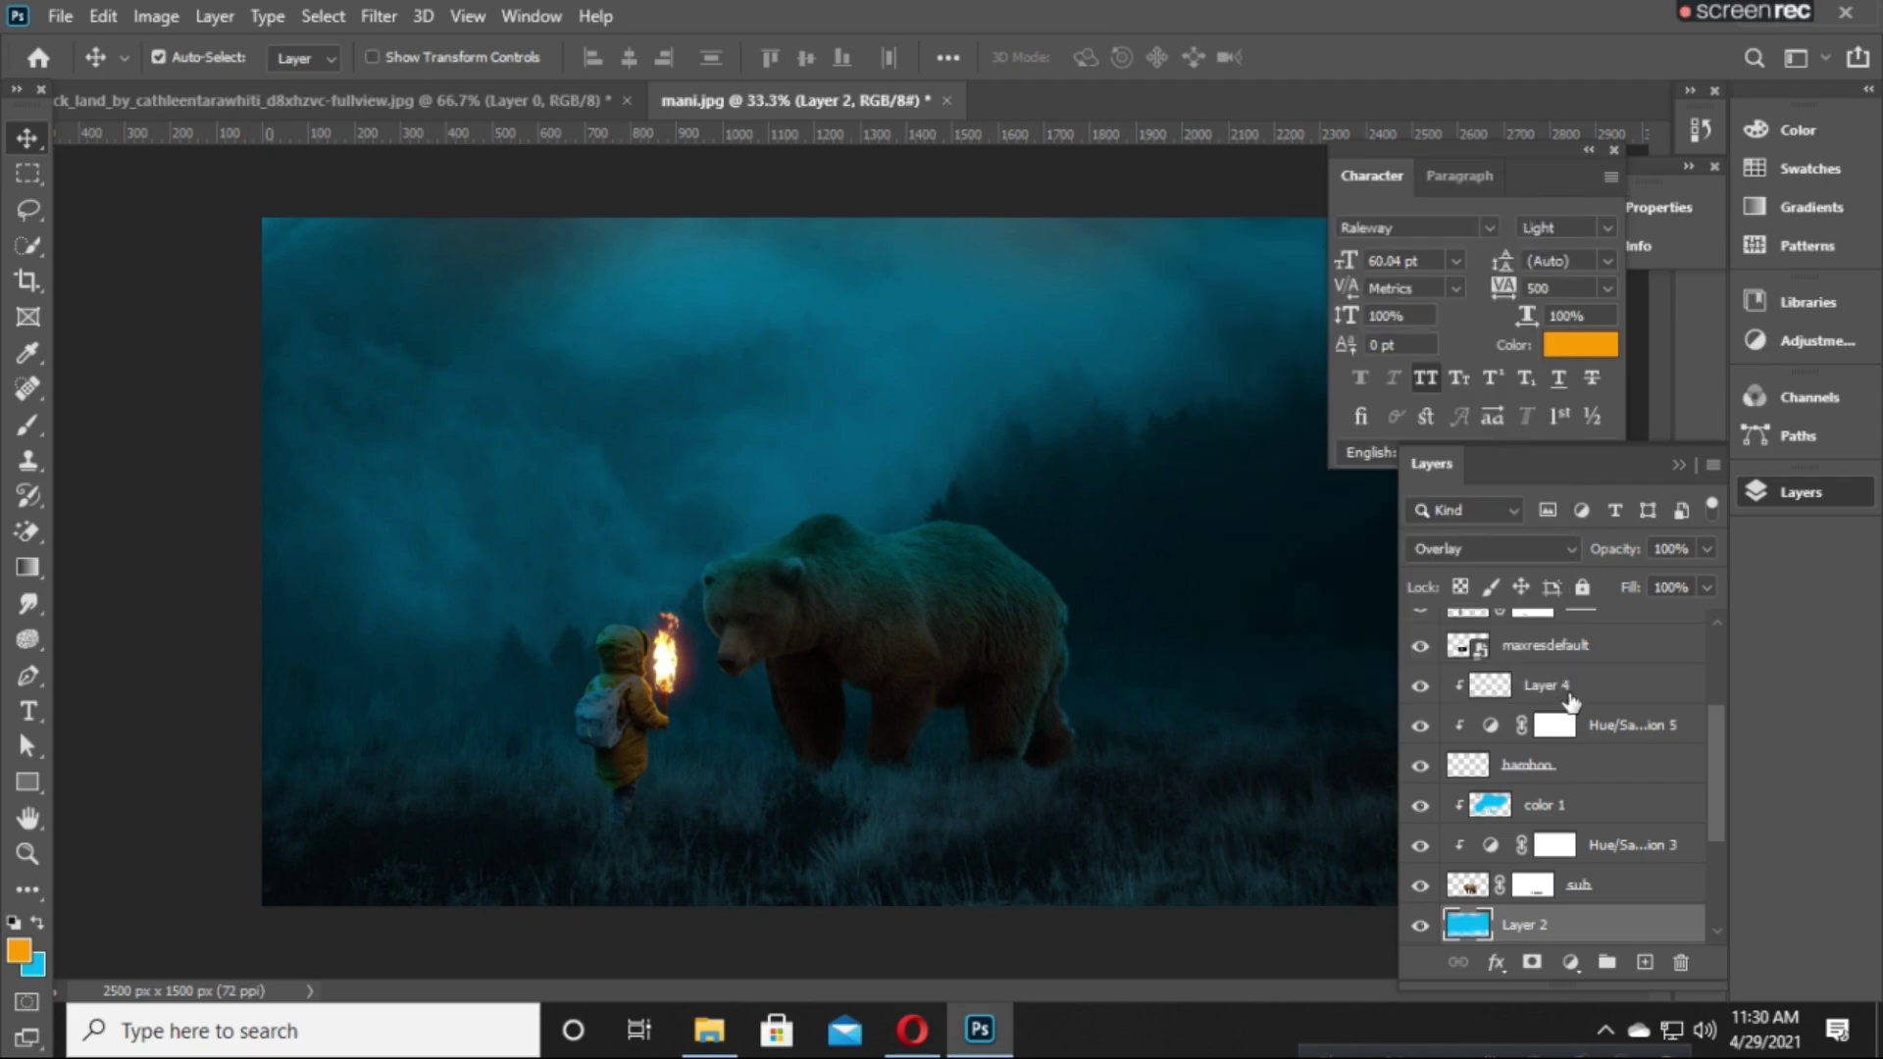
scroll(1559, 760, "down", 5)
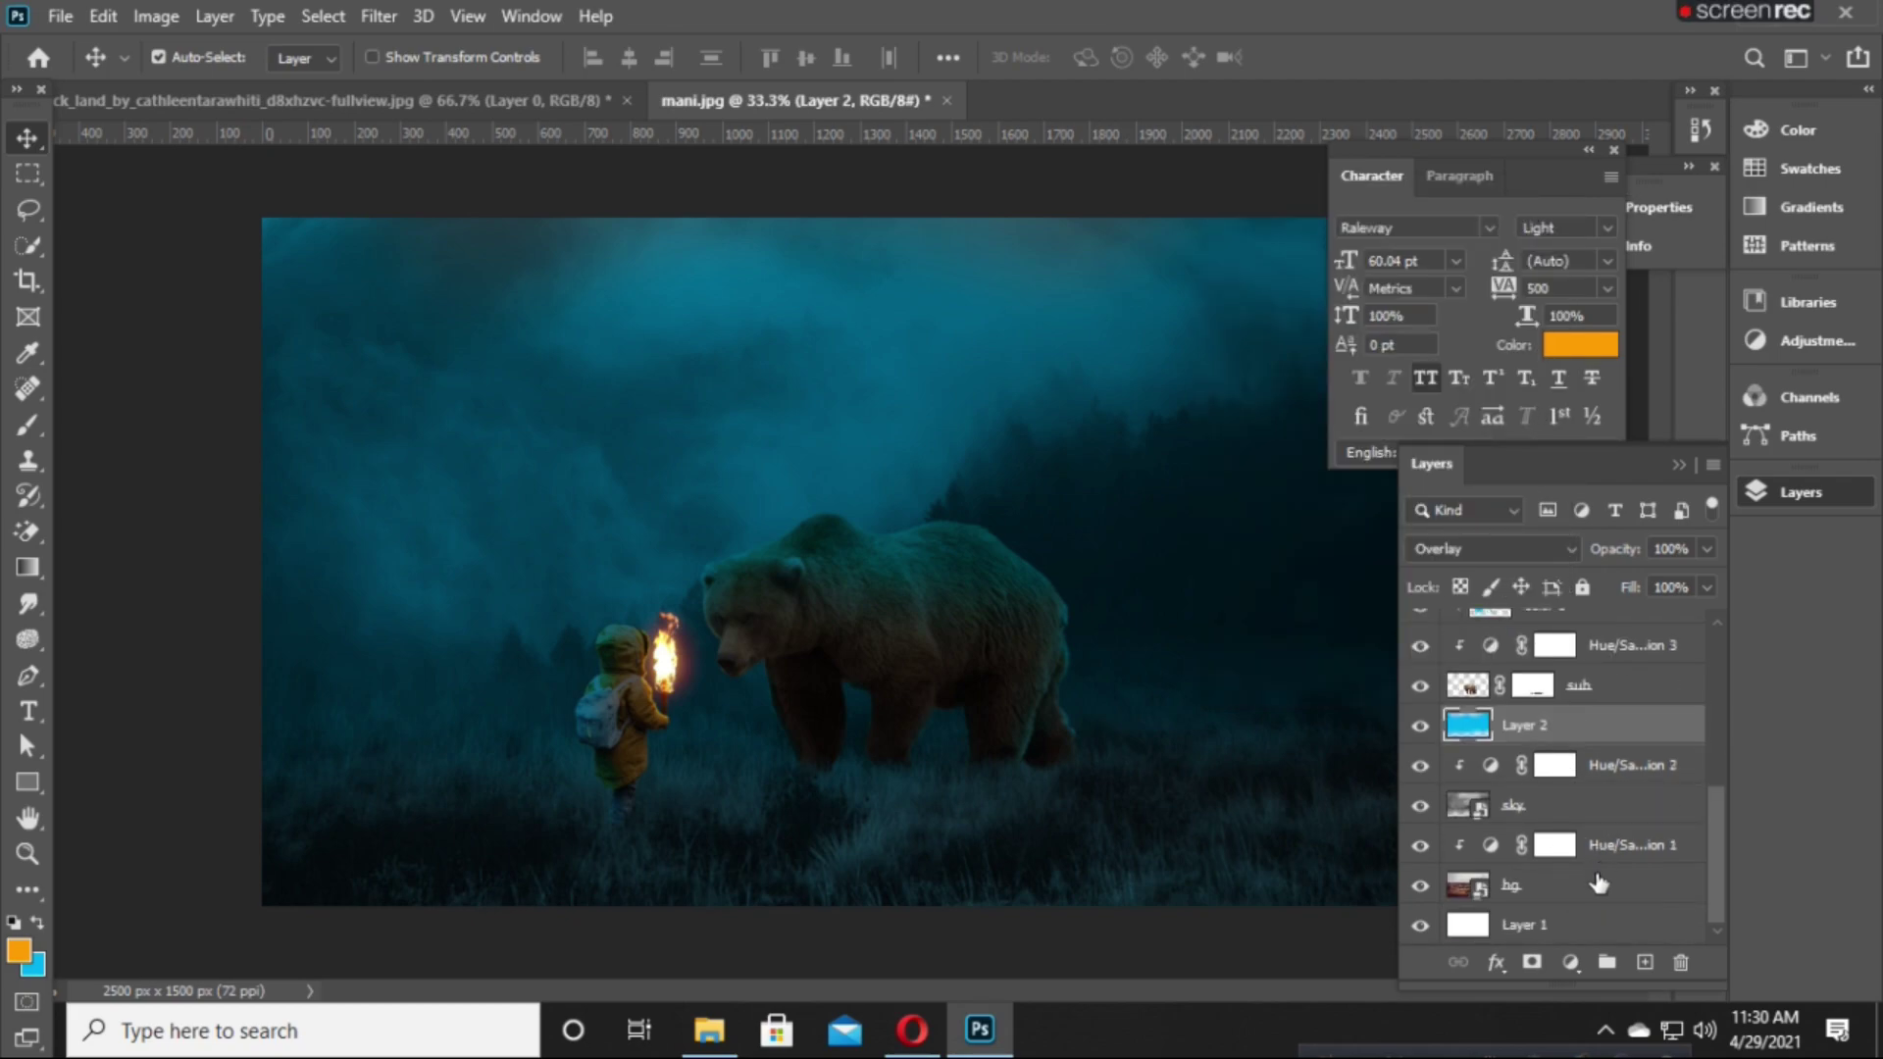
scroll(1608, 844, "up", 1)
left_click(1614, 726)
key("alt+bracketright")
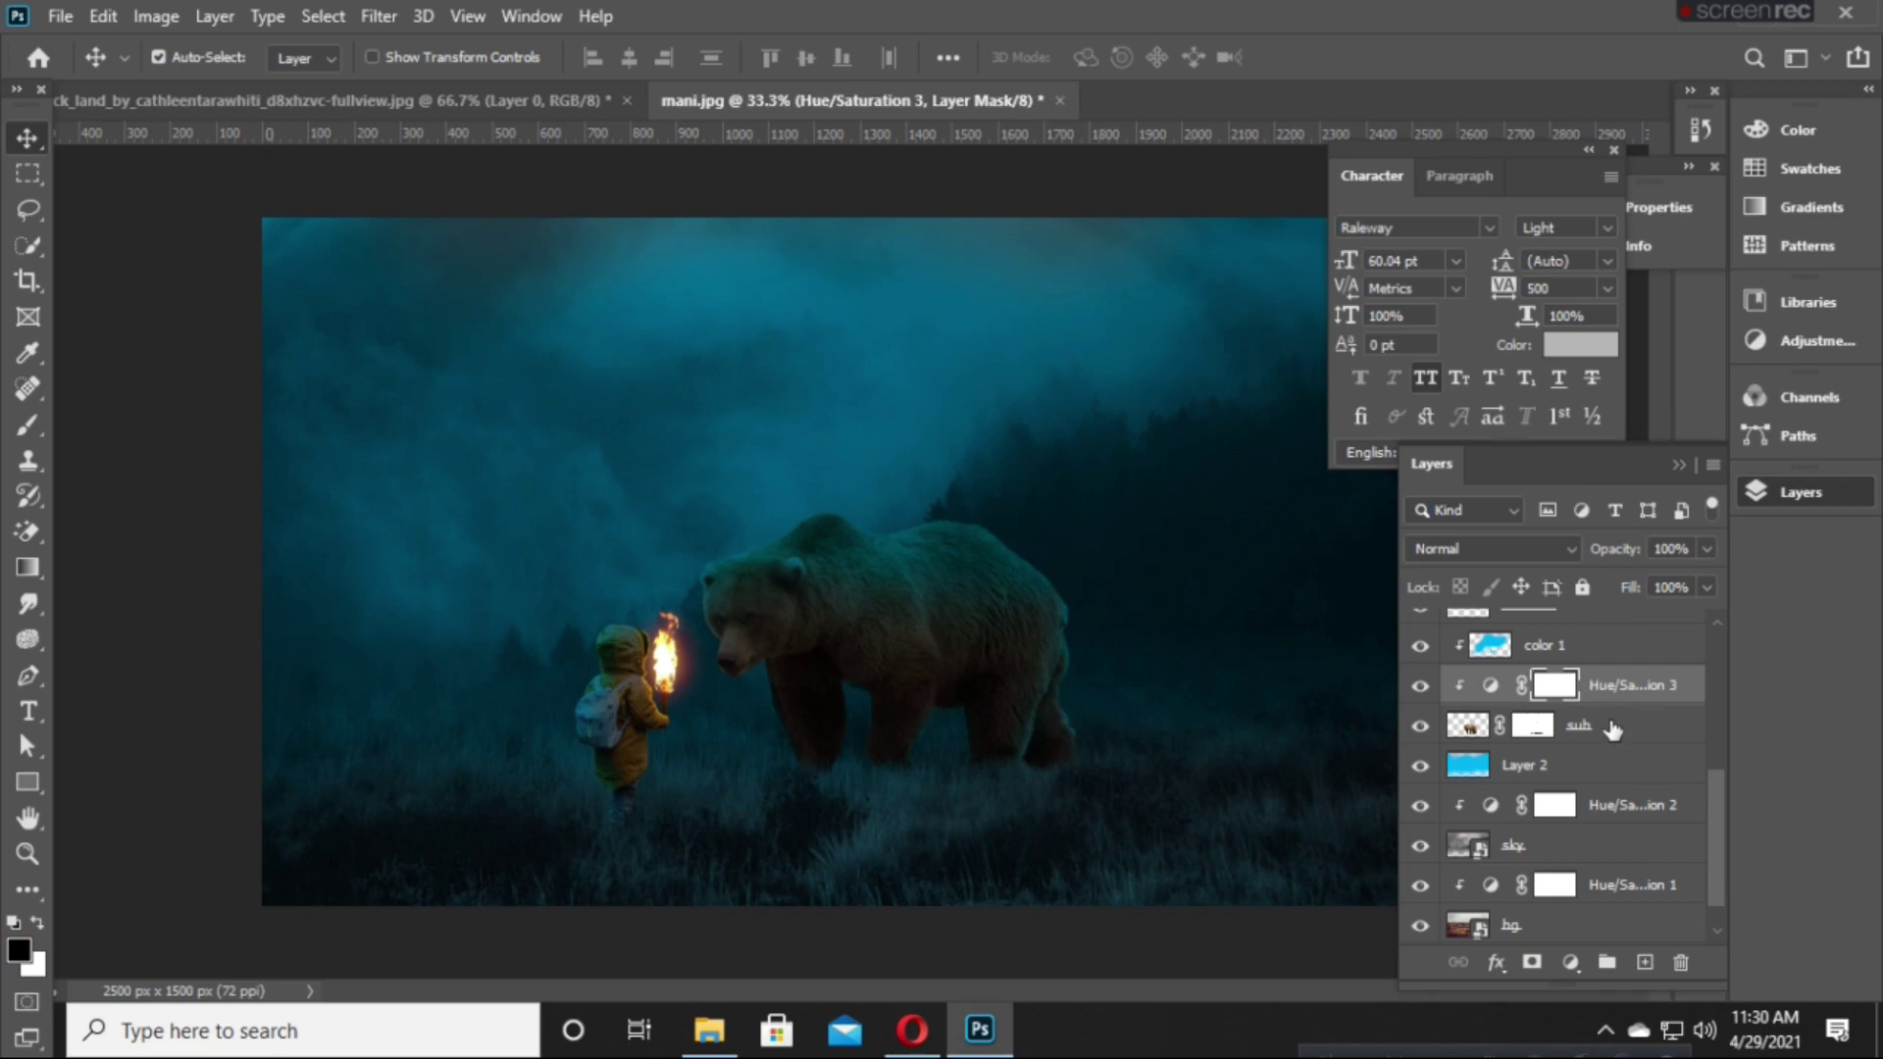
Create Layer 7 clipped with Ctrl+Alt+G, then add Layer 8 above color 1.
left_click(1642, 961)
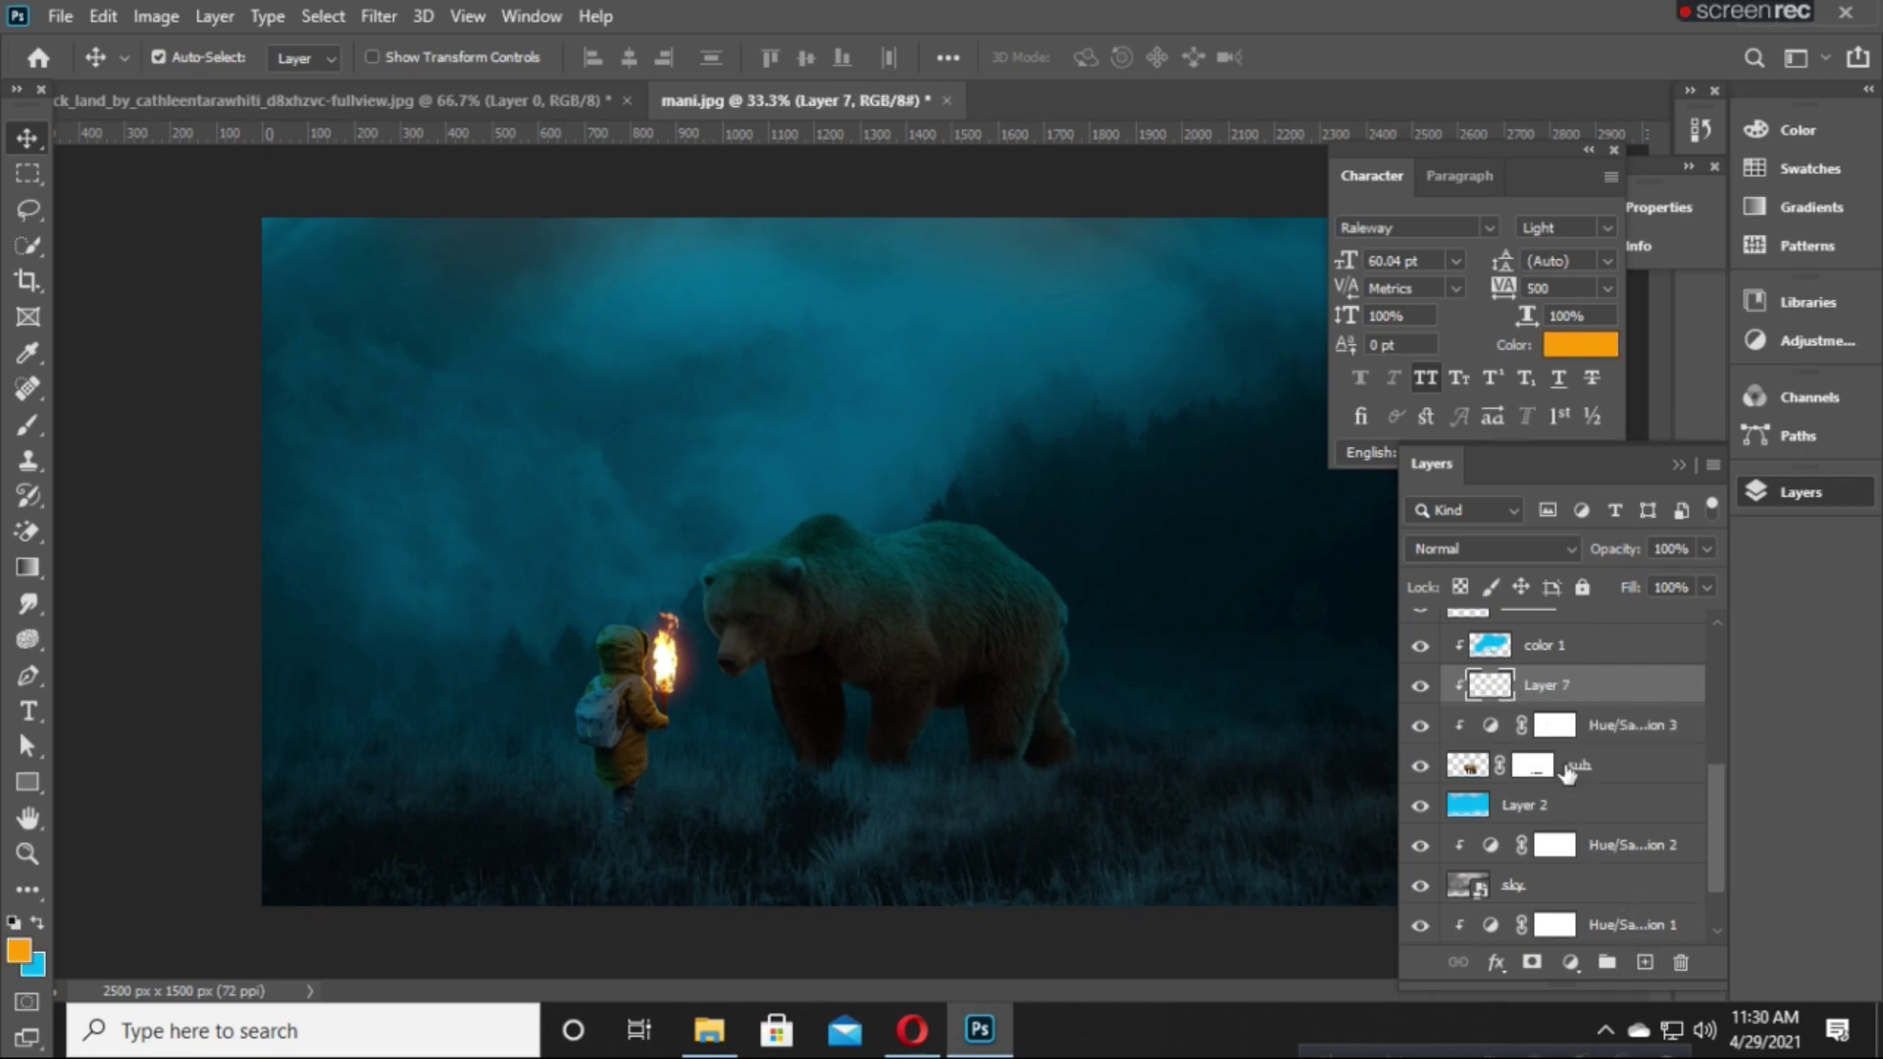
right_click(1565, 687)
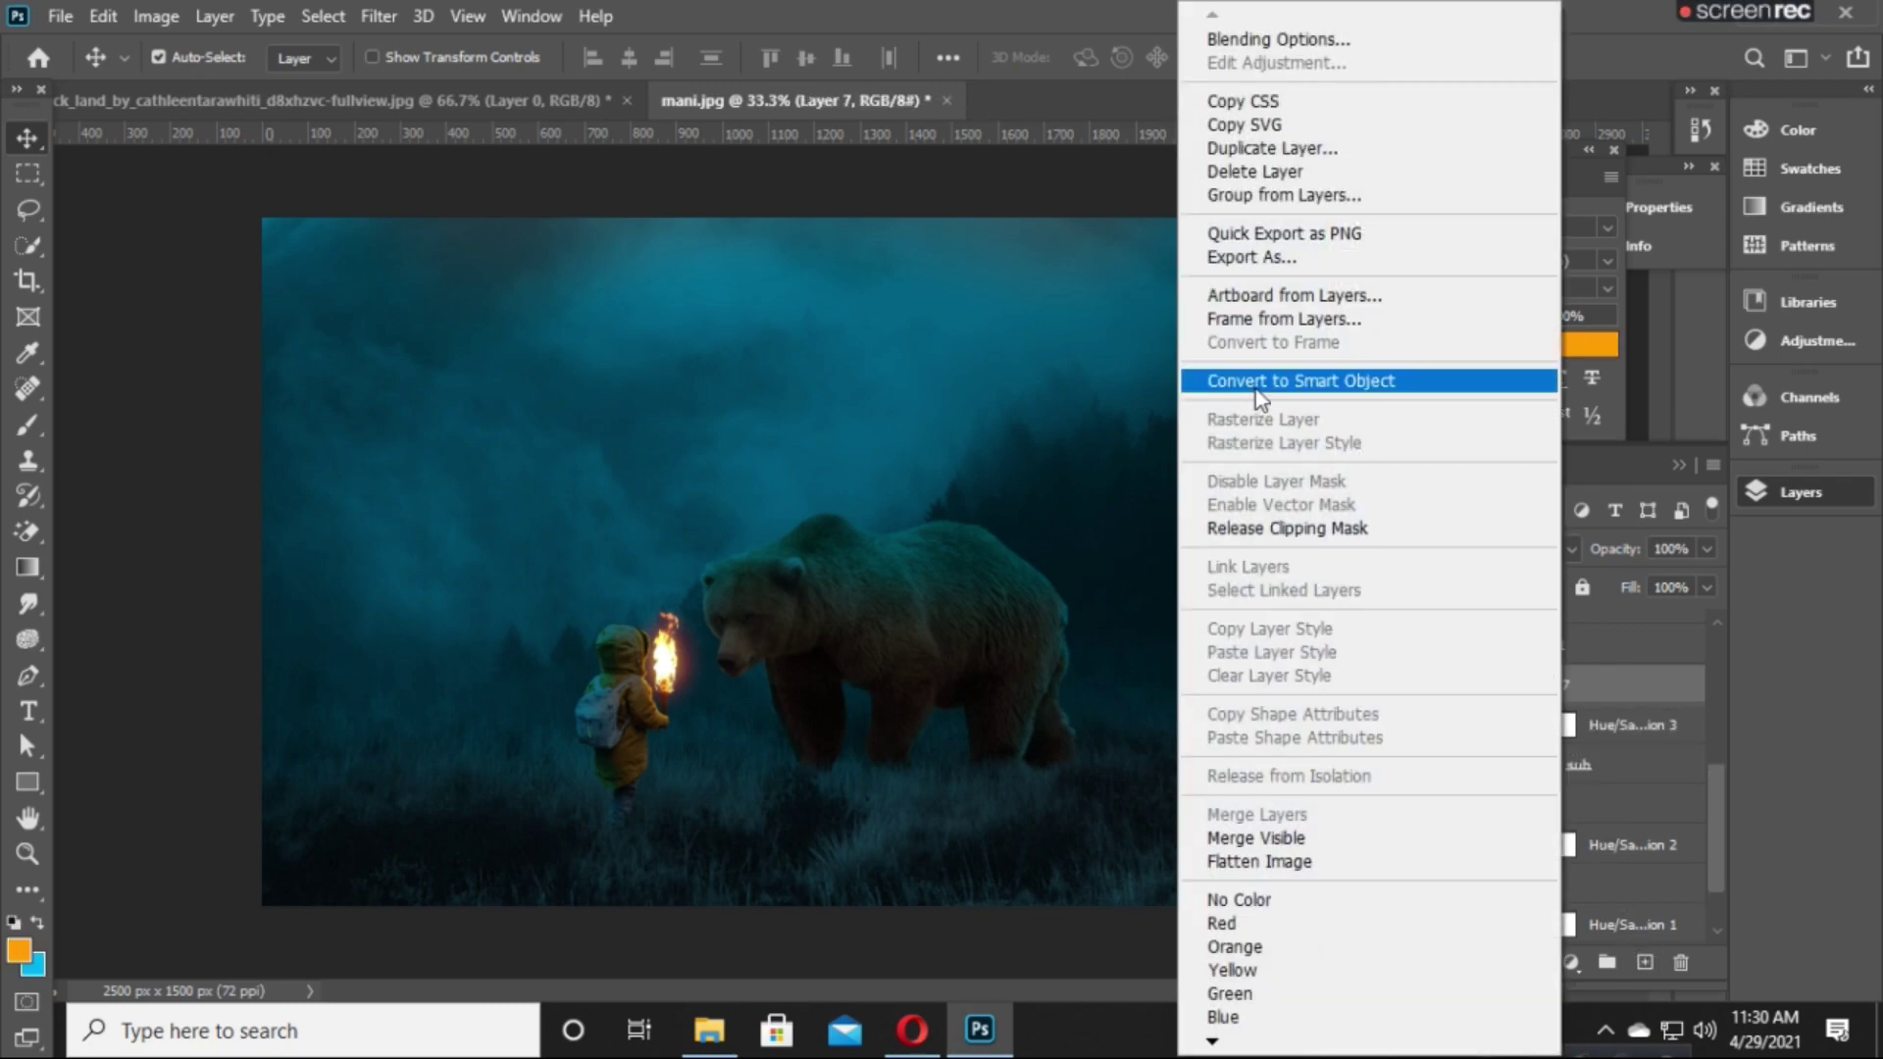
left_click(1285, 527)
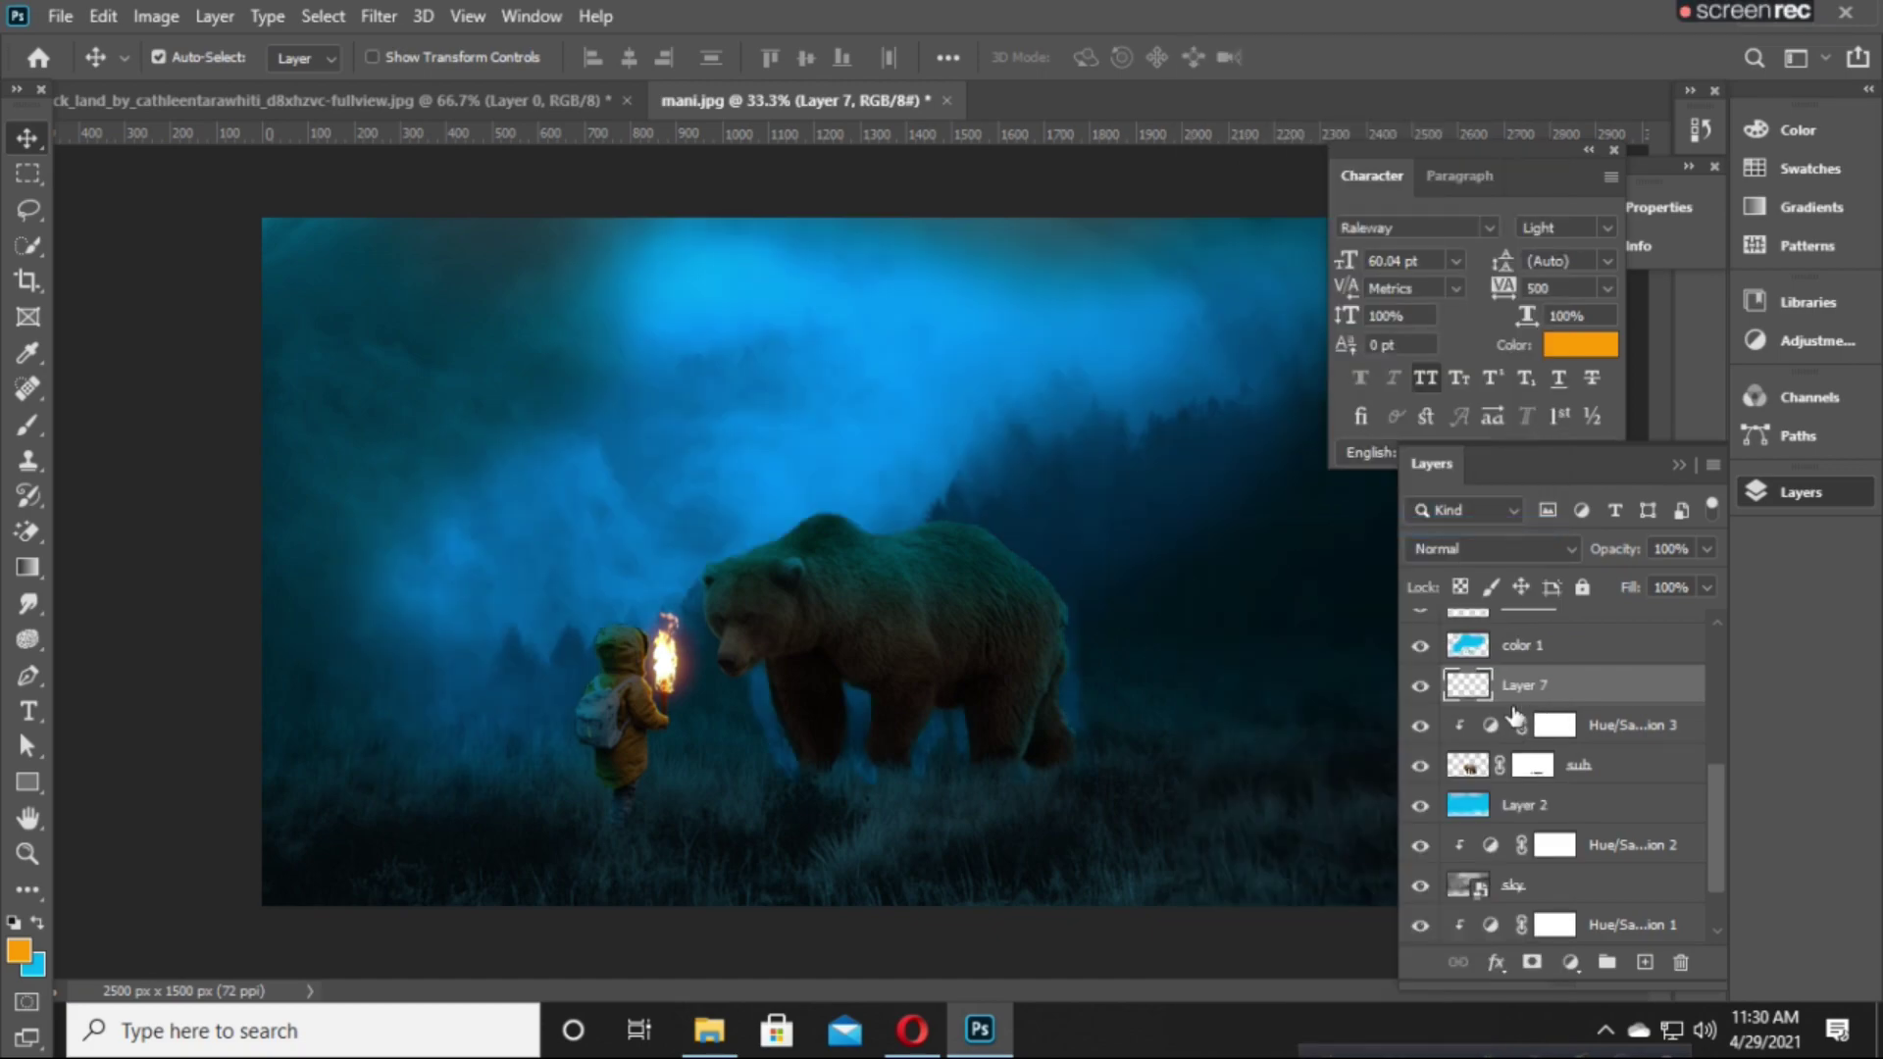
key("ctrl+alt+g")
scroll(1400, 777, "up", 2)
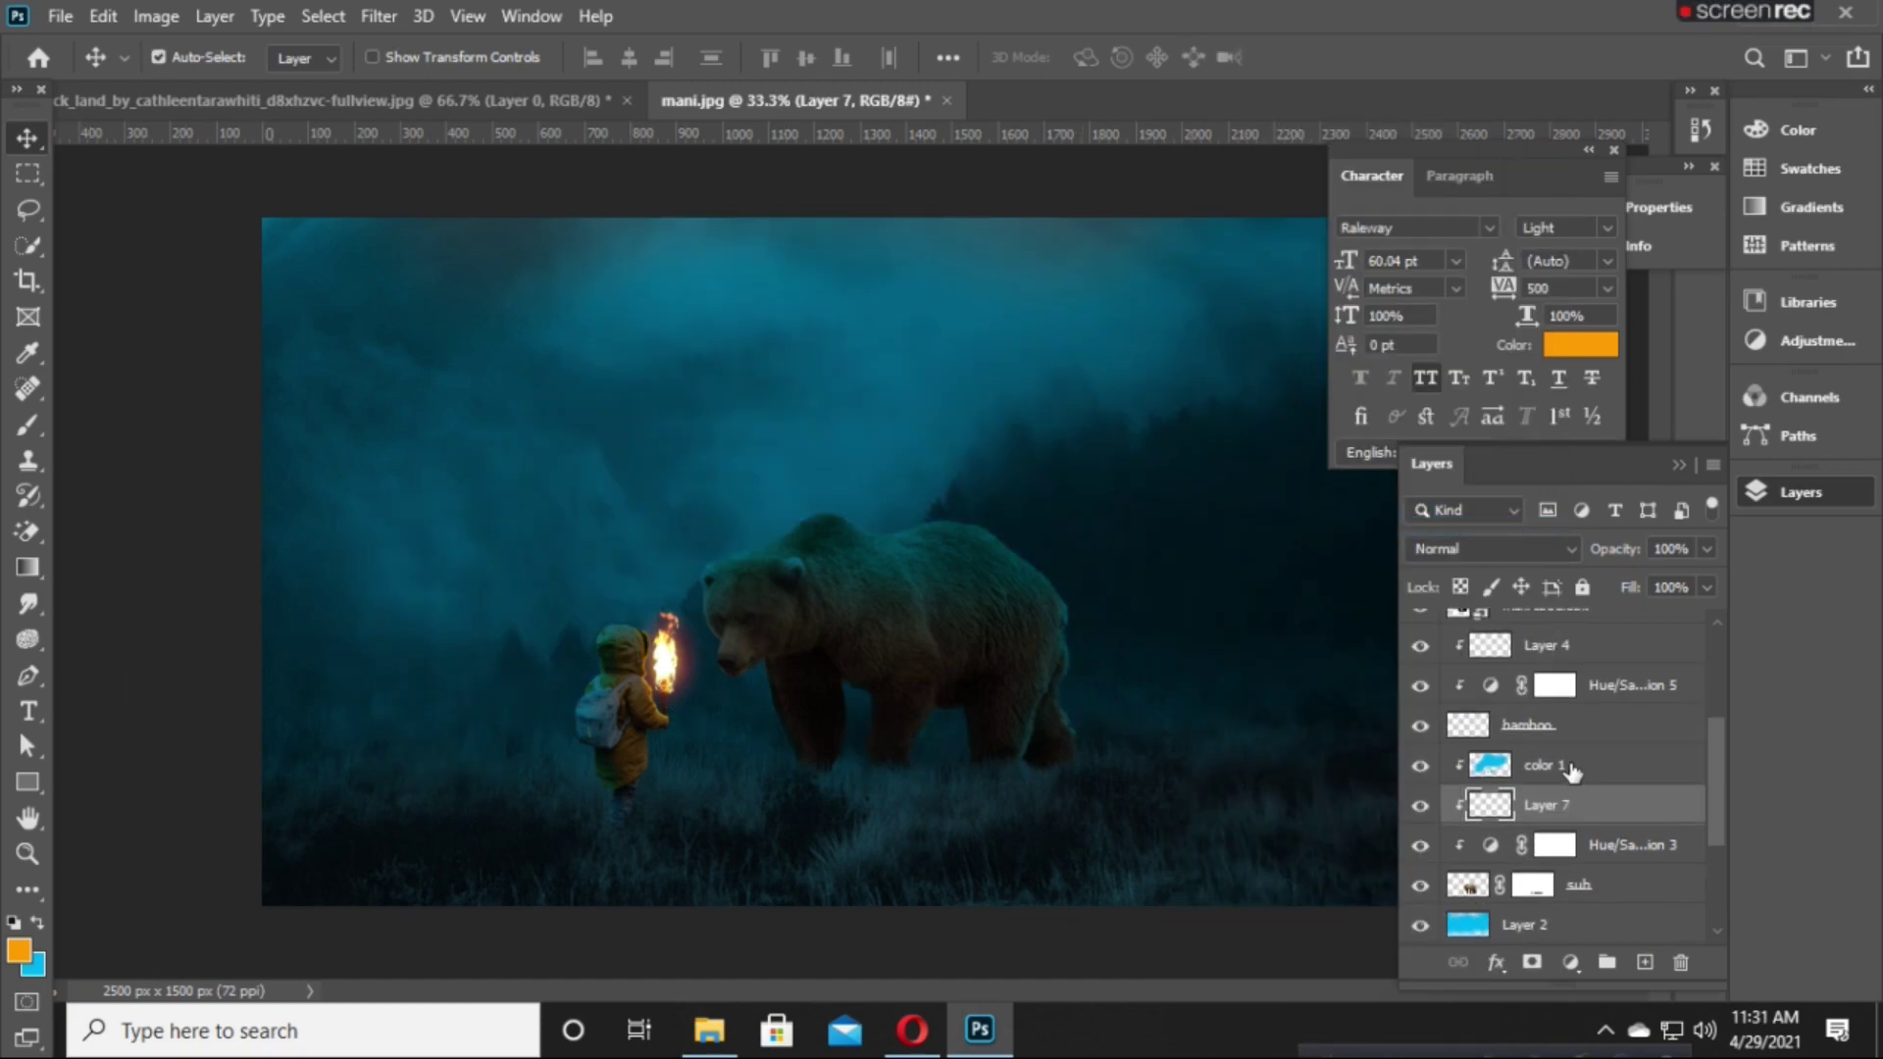
left_click(1409, 770)
left_click(1420, 846)
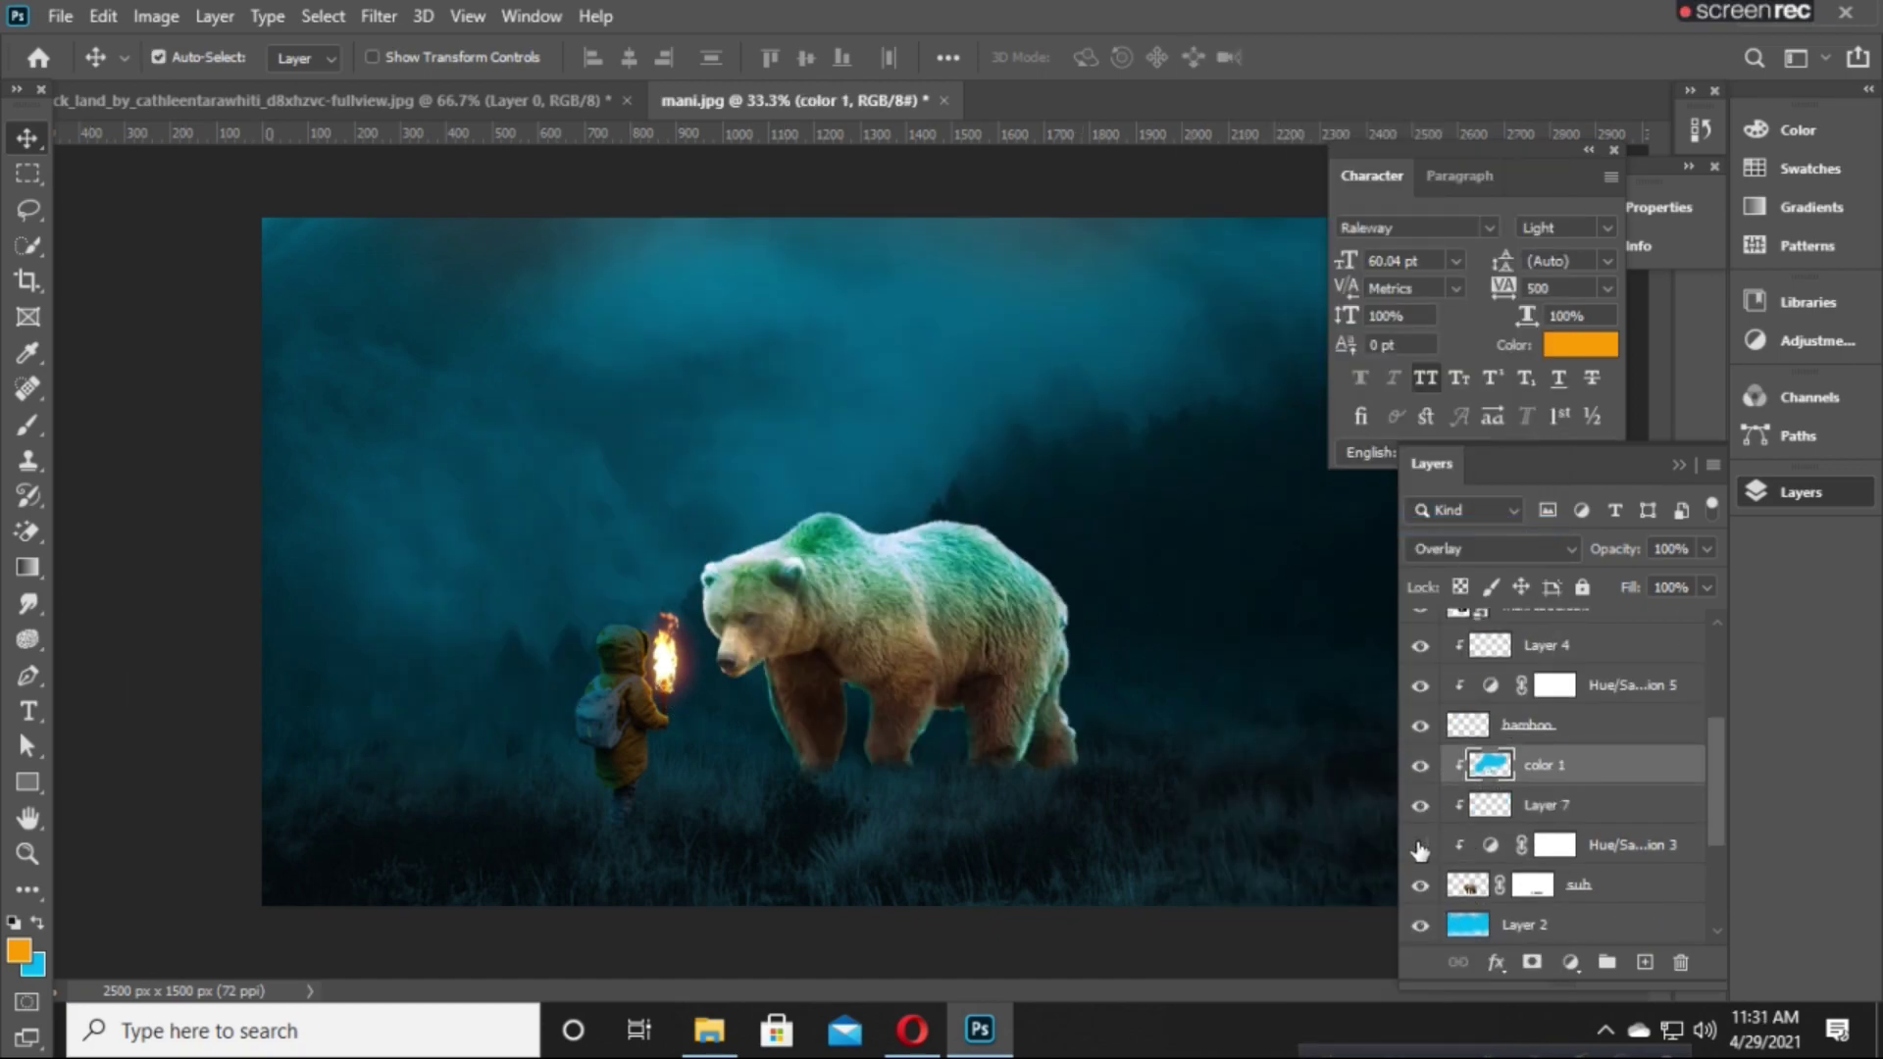
left_click(1645, 962)
Set Layer 8 to Overlay blend mode and frame the bear's head and torch.
left_click(1461, 551)
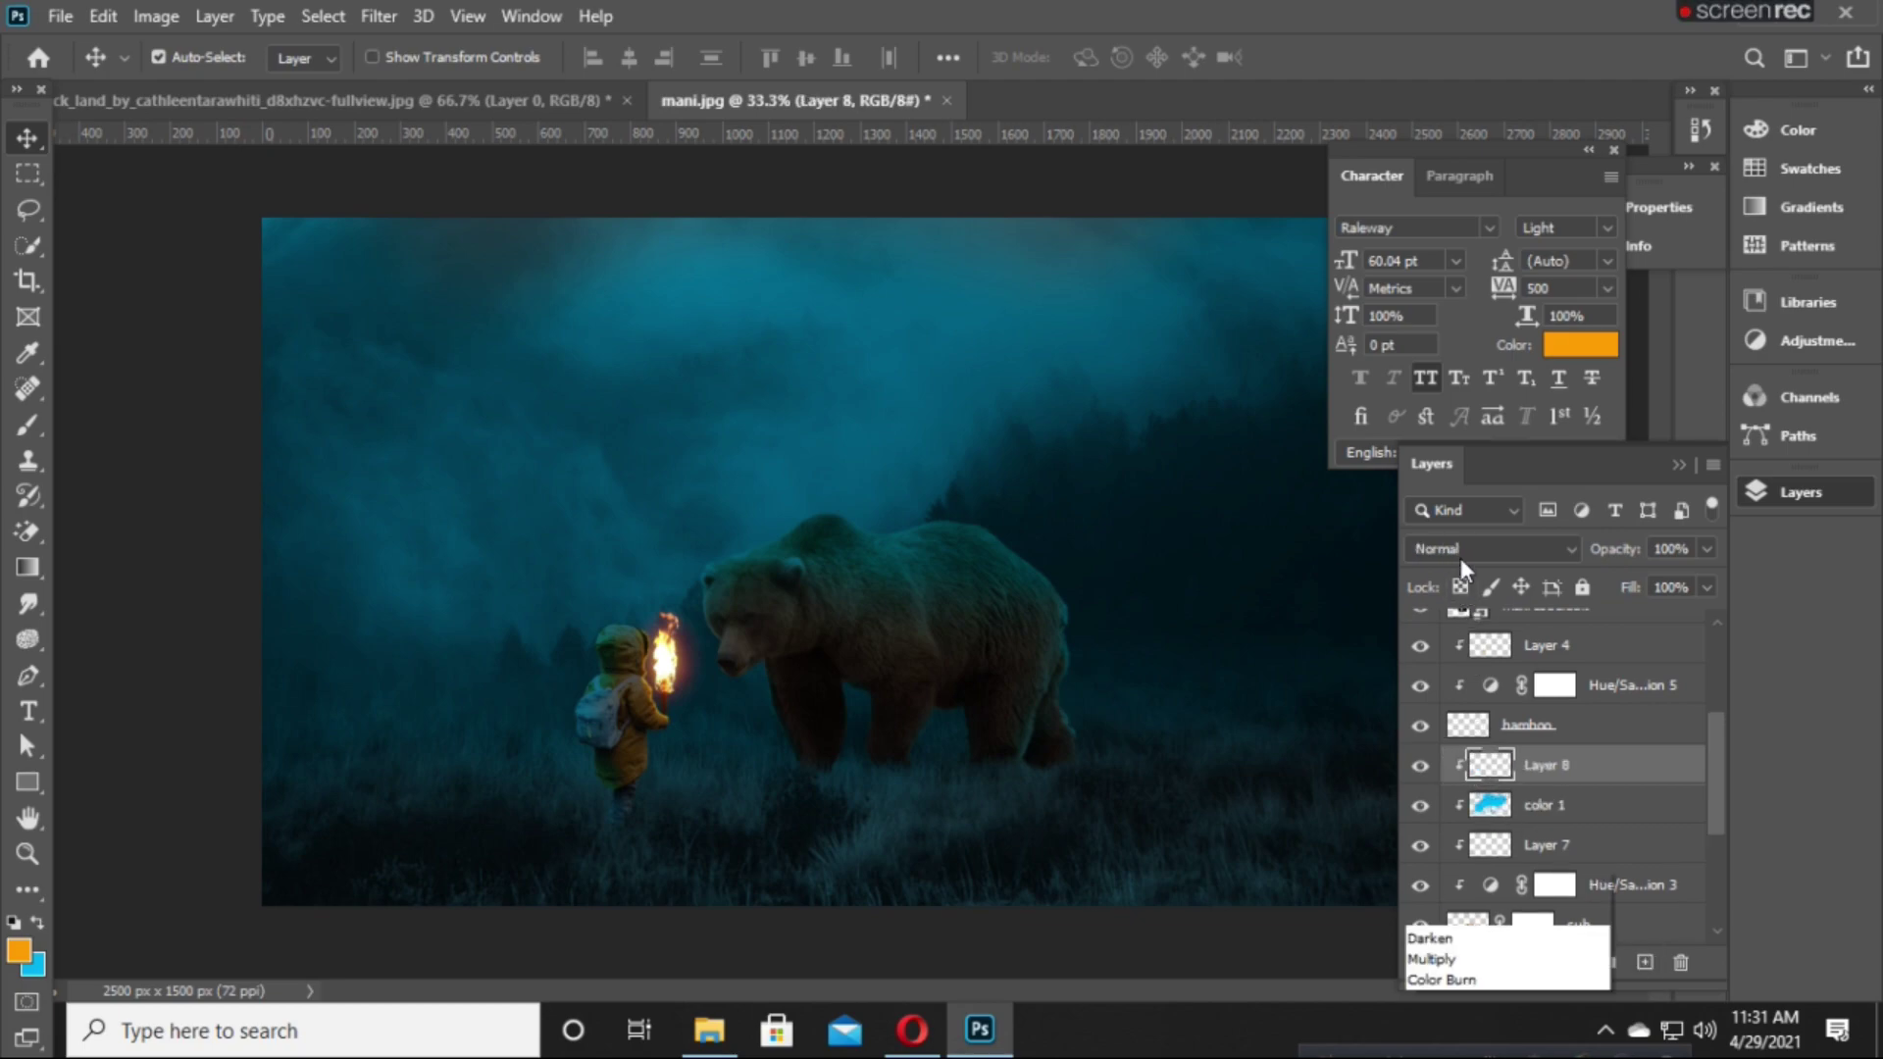
left_click(1452, 649)
key("b")
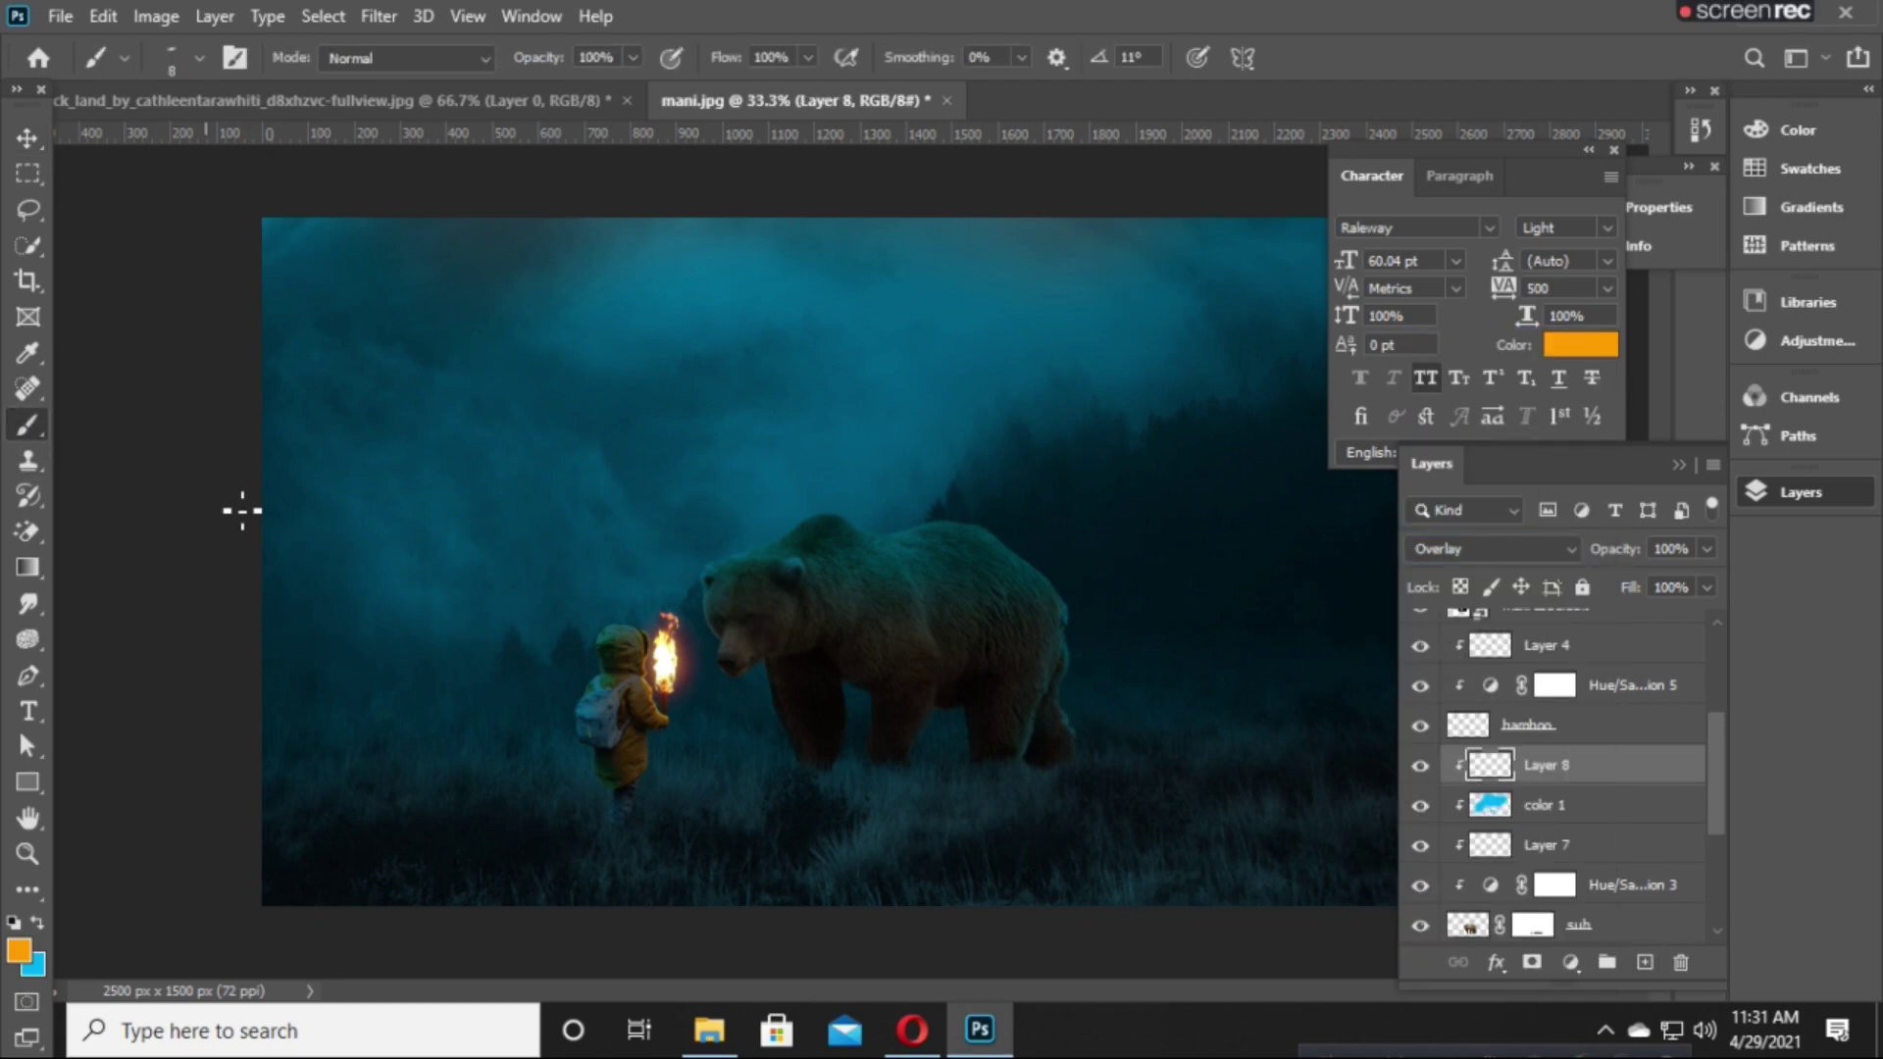
scroll(750, 698, "up", 1)
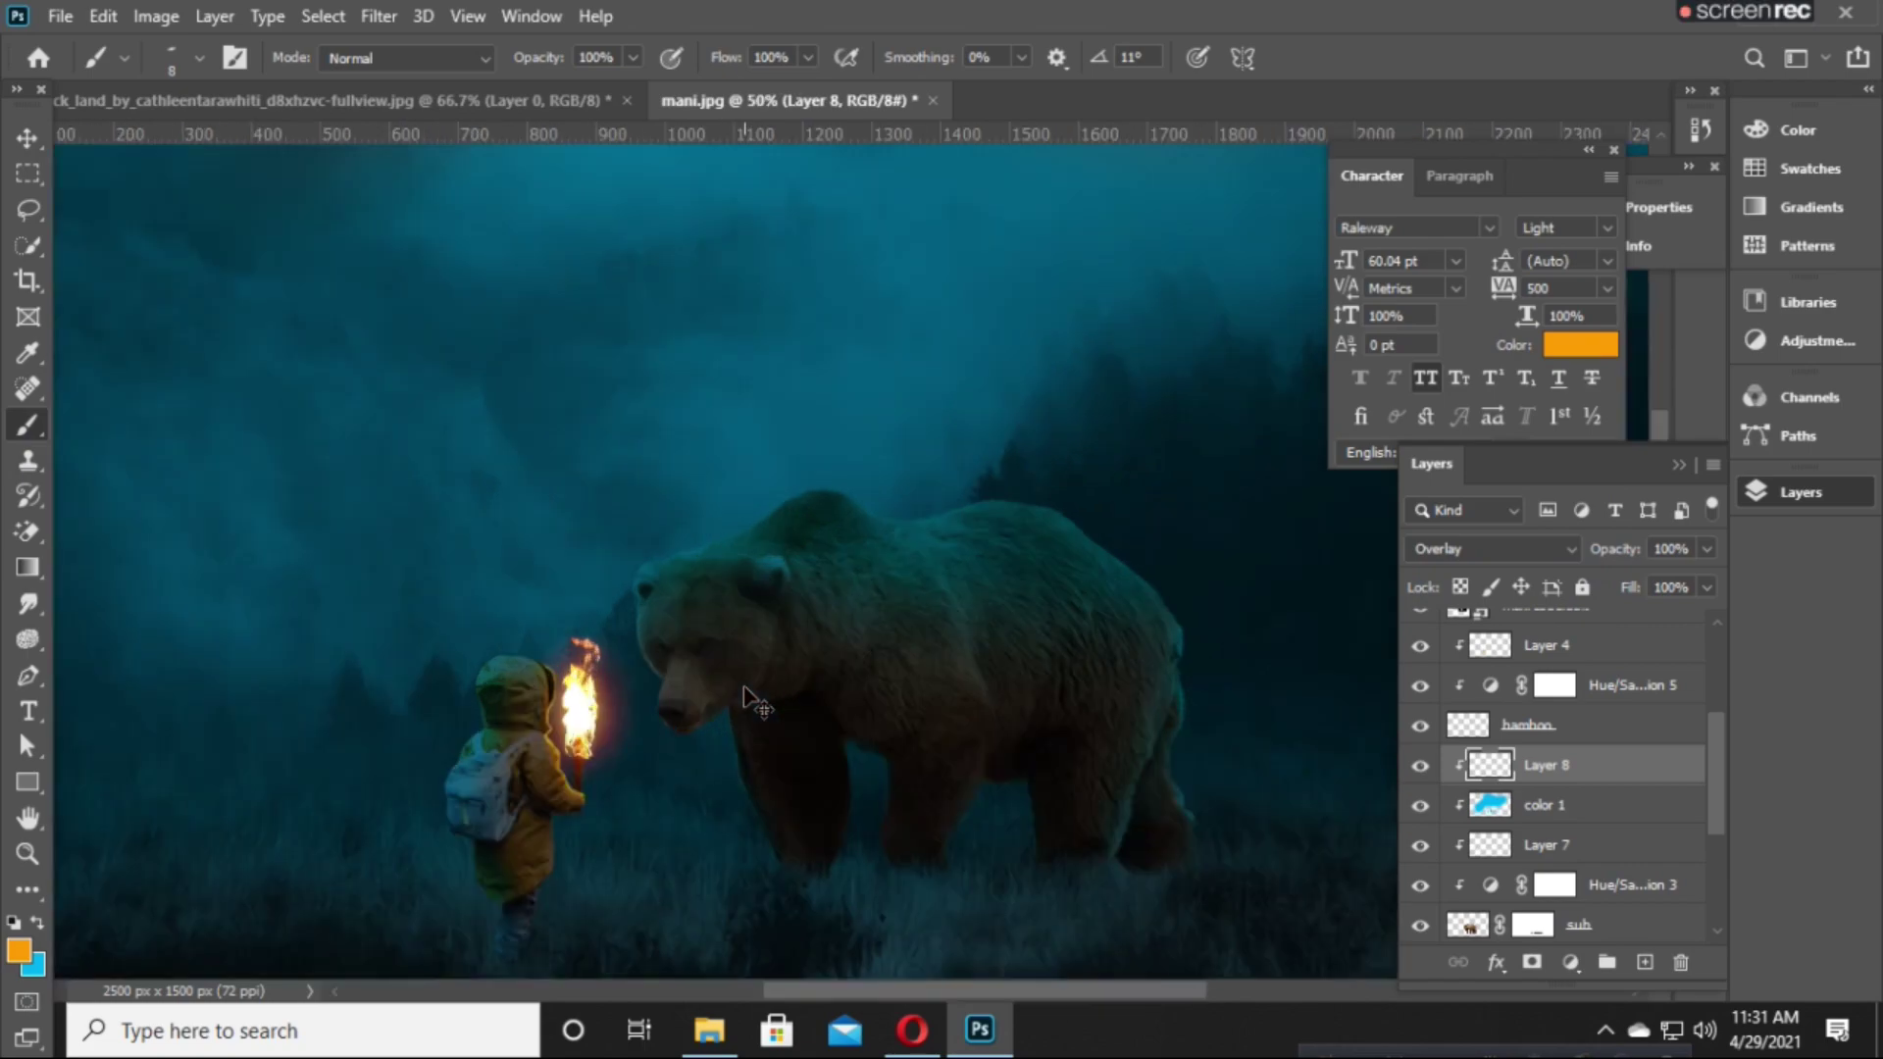
scroll(755, 704, "up", 3)
left_click_drag(686, 721, 962, 328)
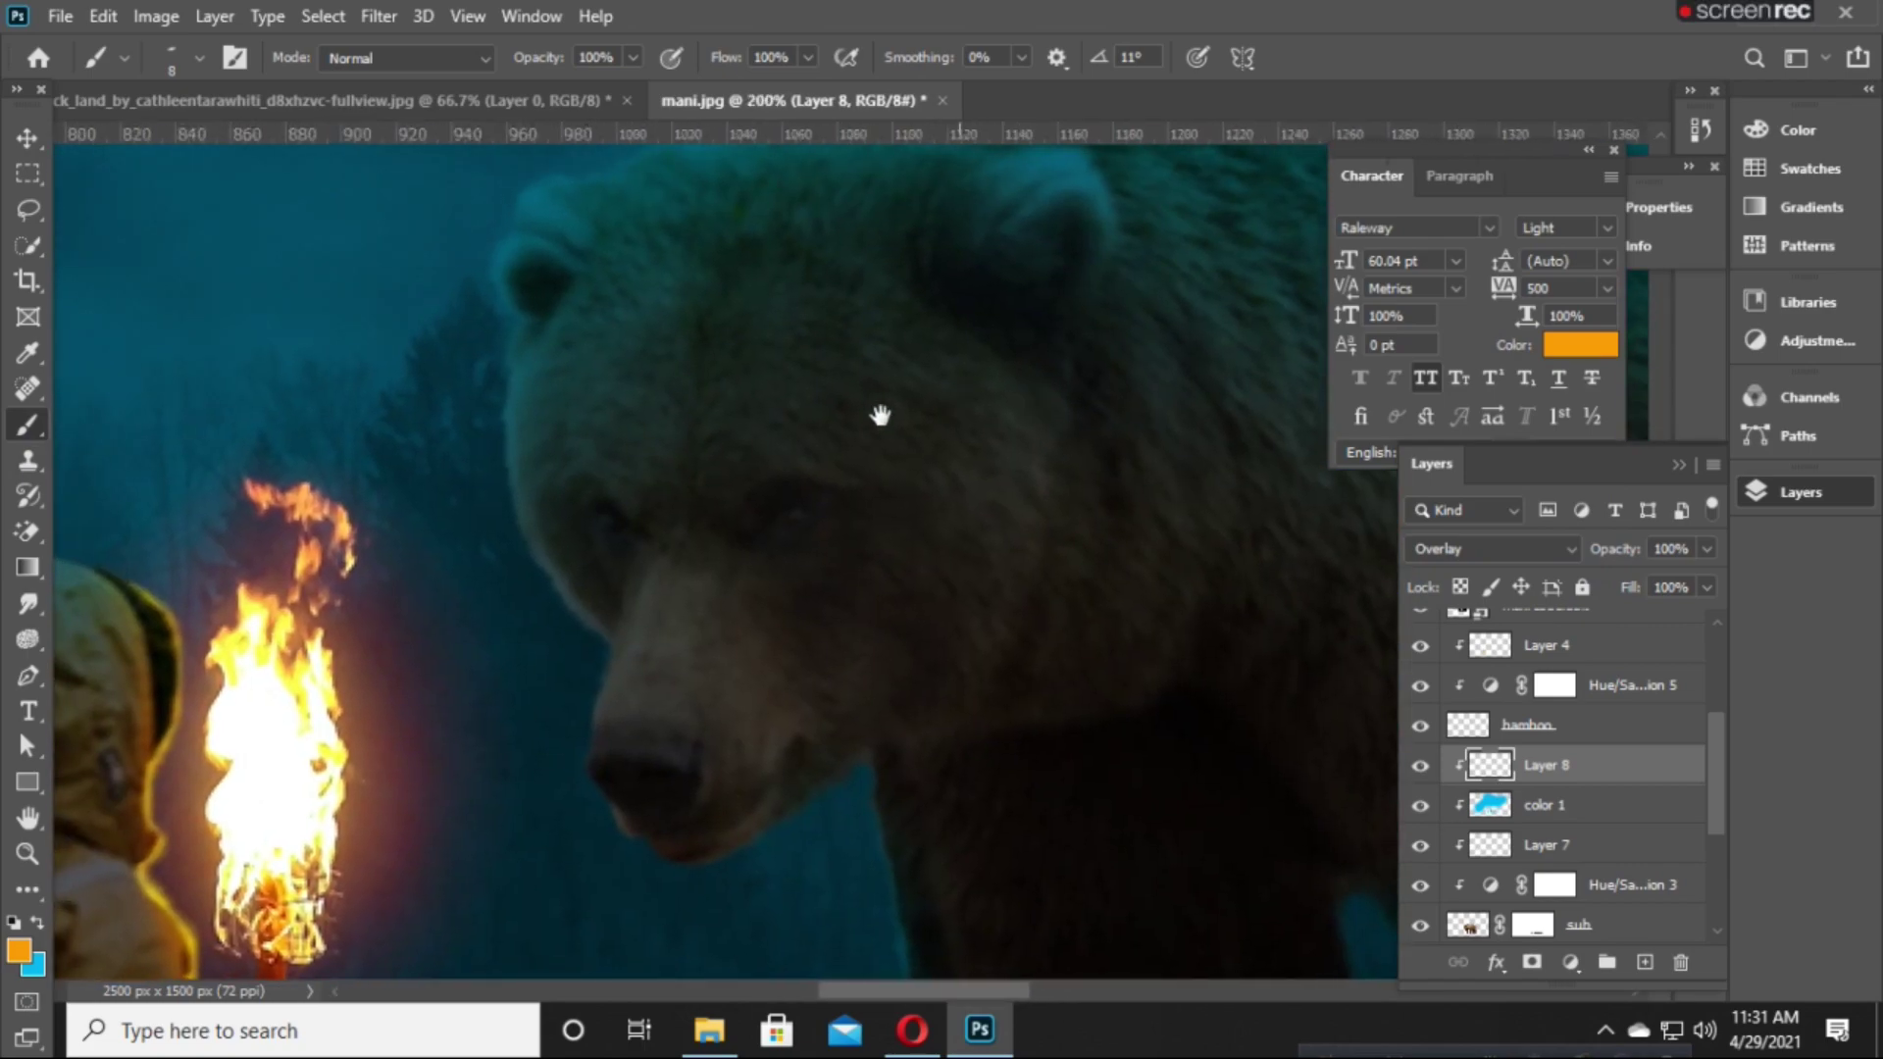
Tilt the brush tip angle to about 25°.
right_click(453, 638)
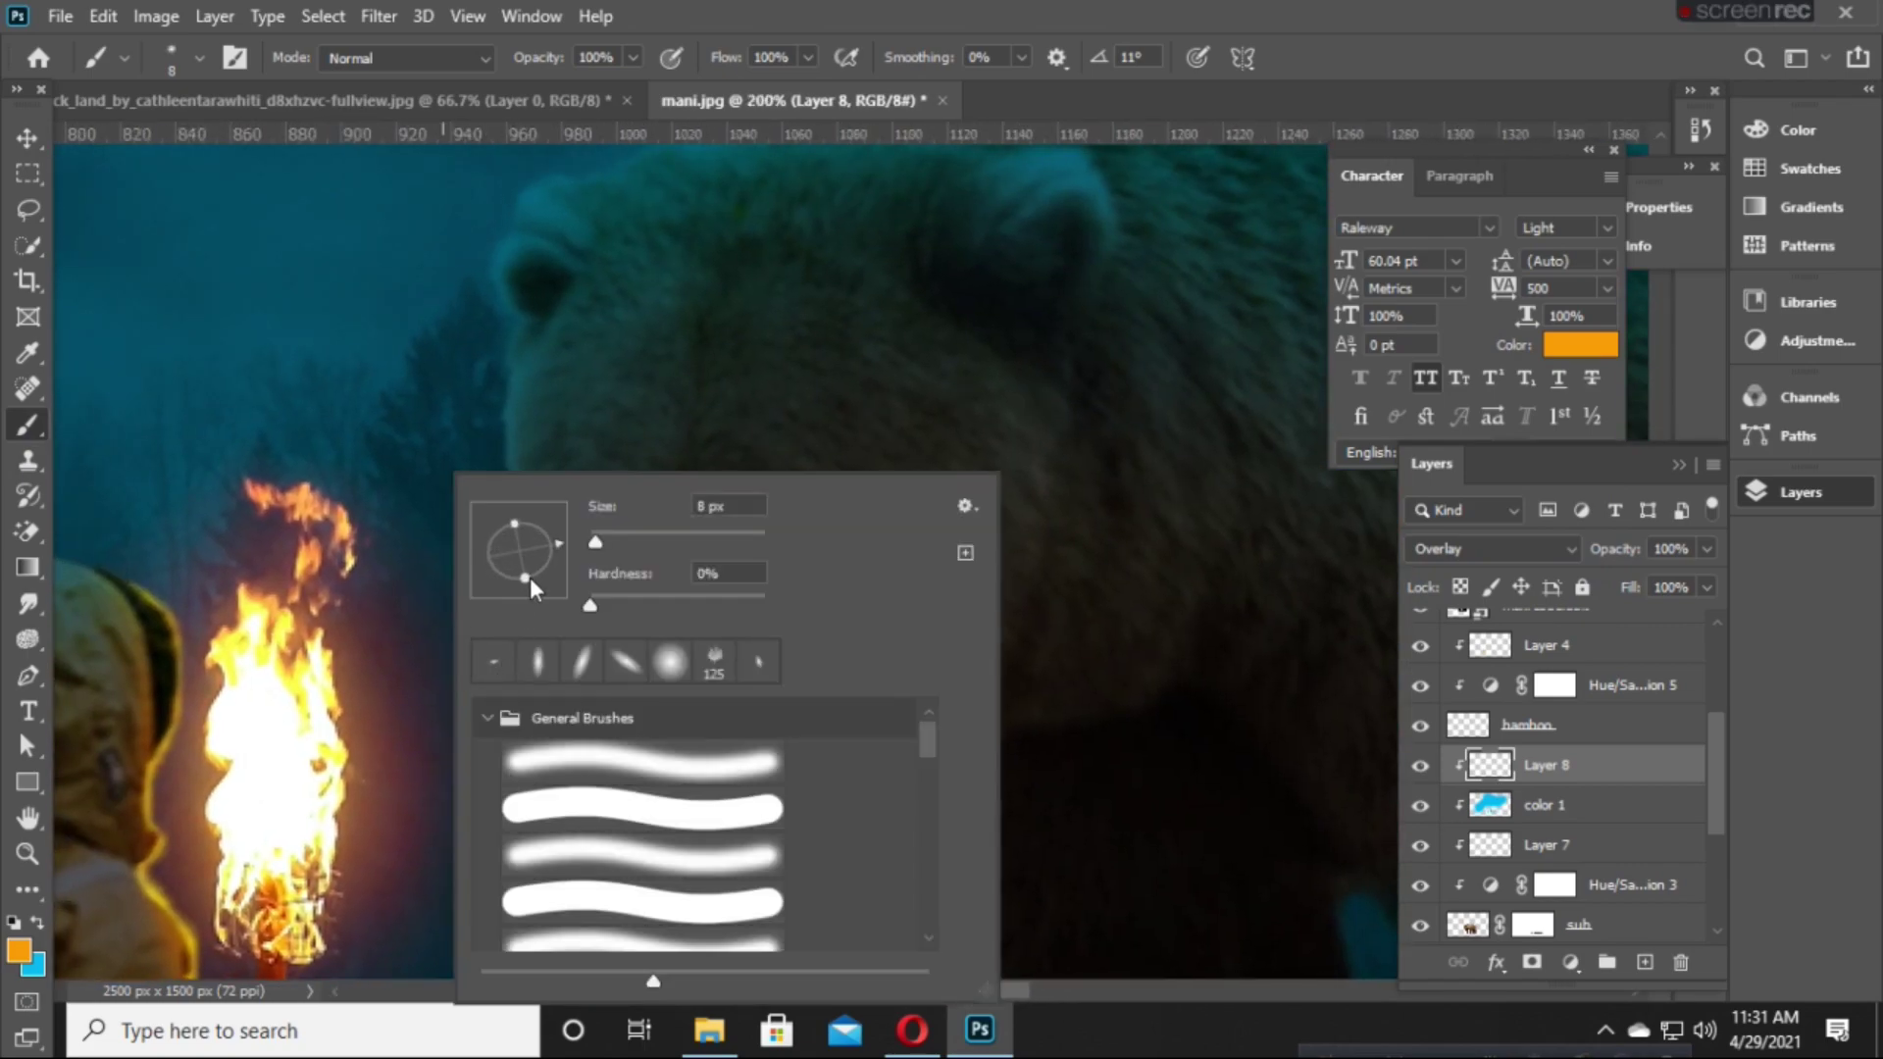
left_click_drag(563, 539, 559, 530)
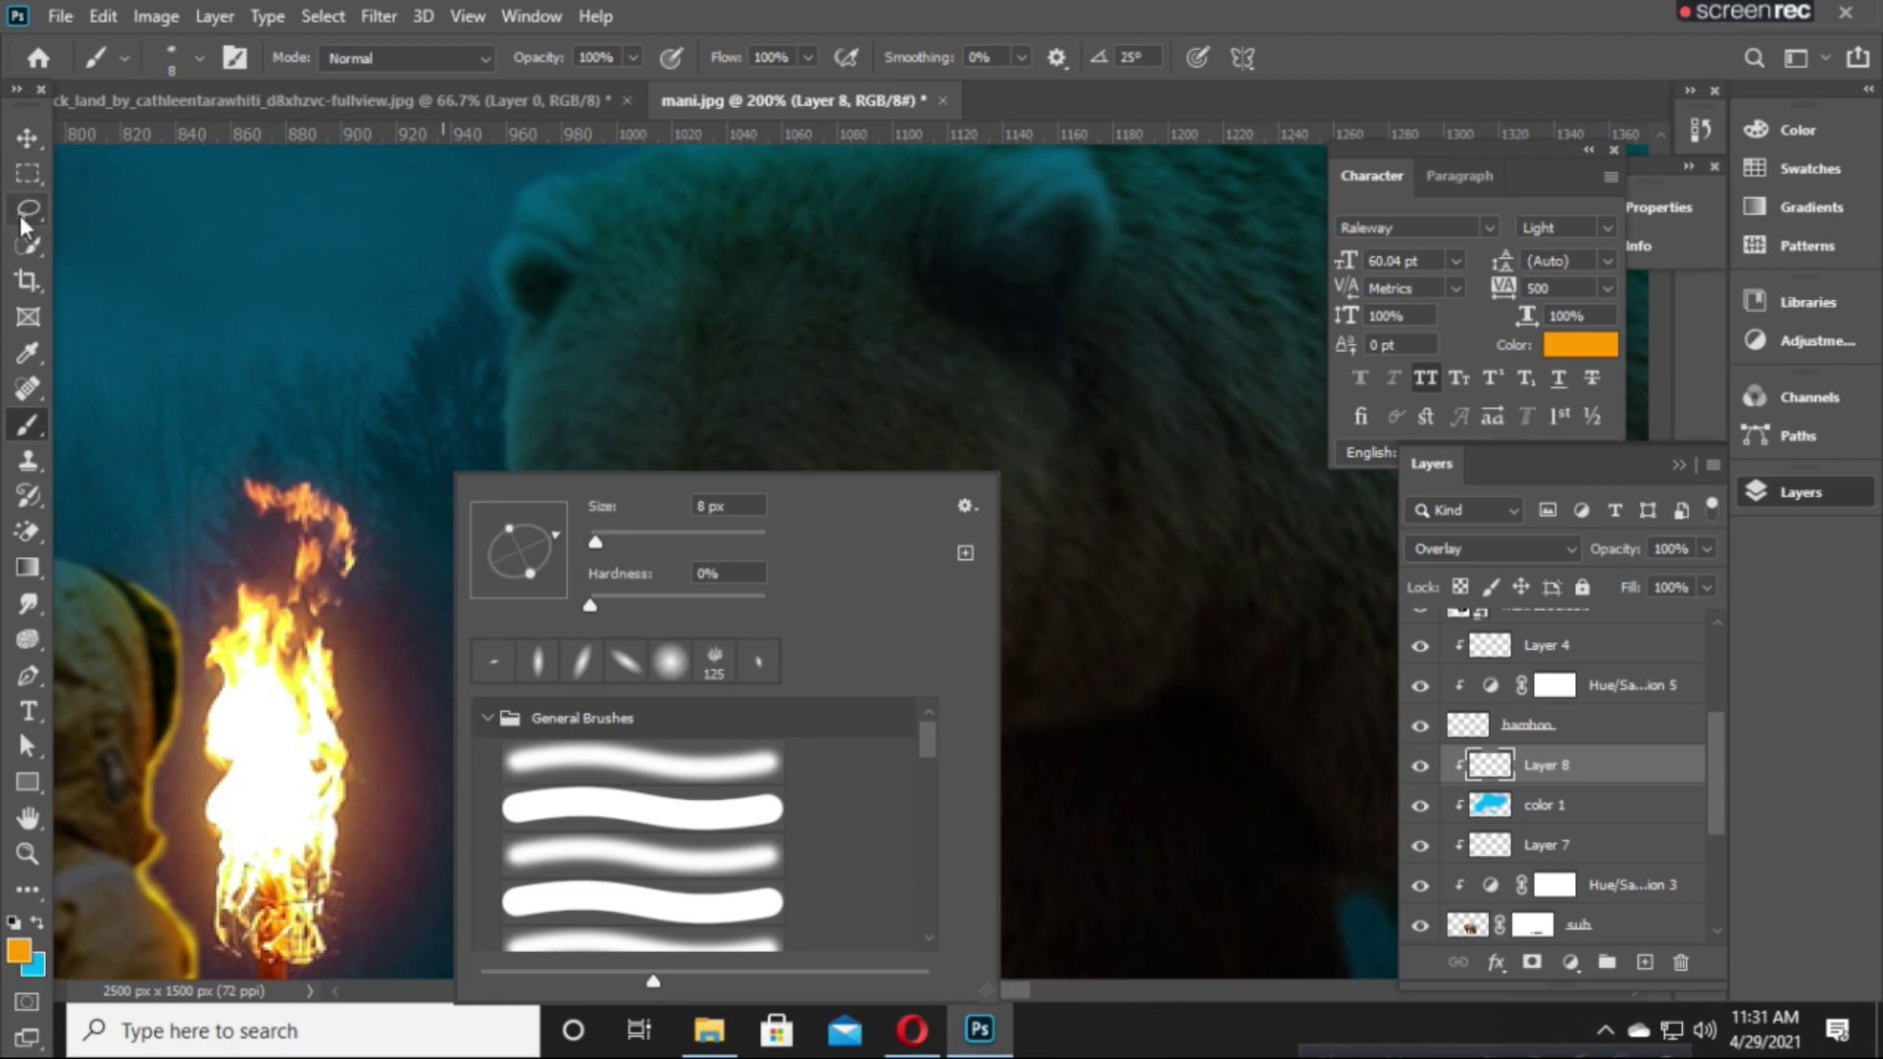
key("v")
left_click(28, 424)
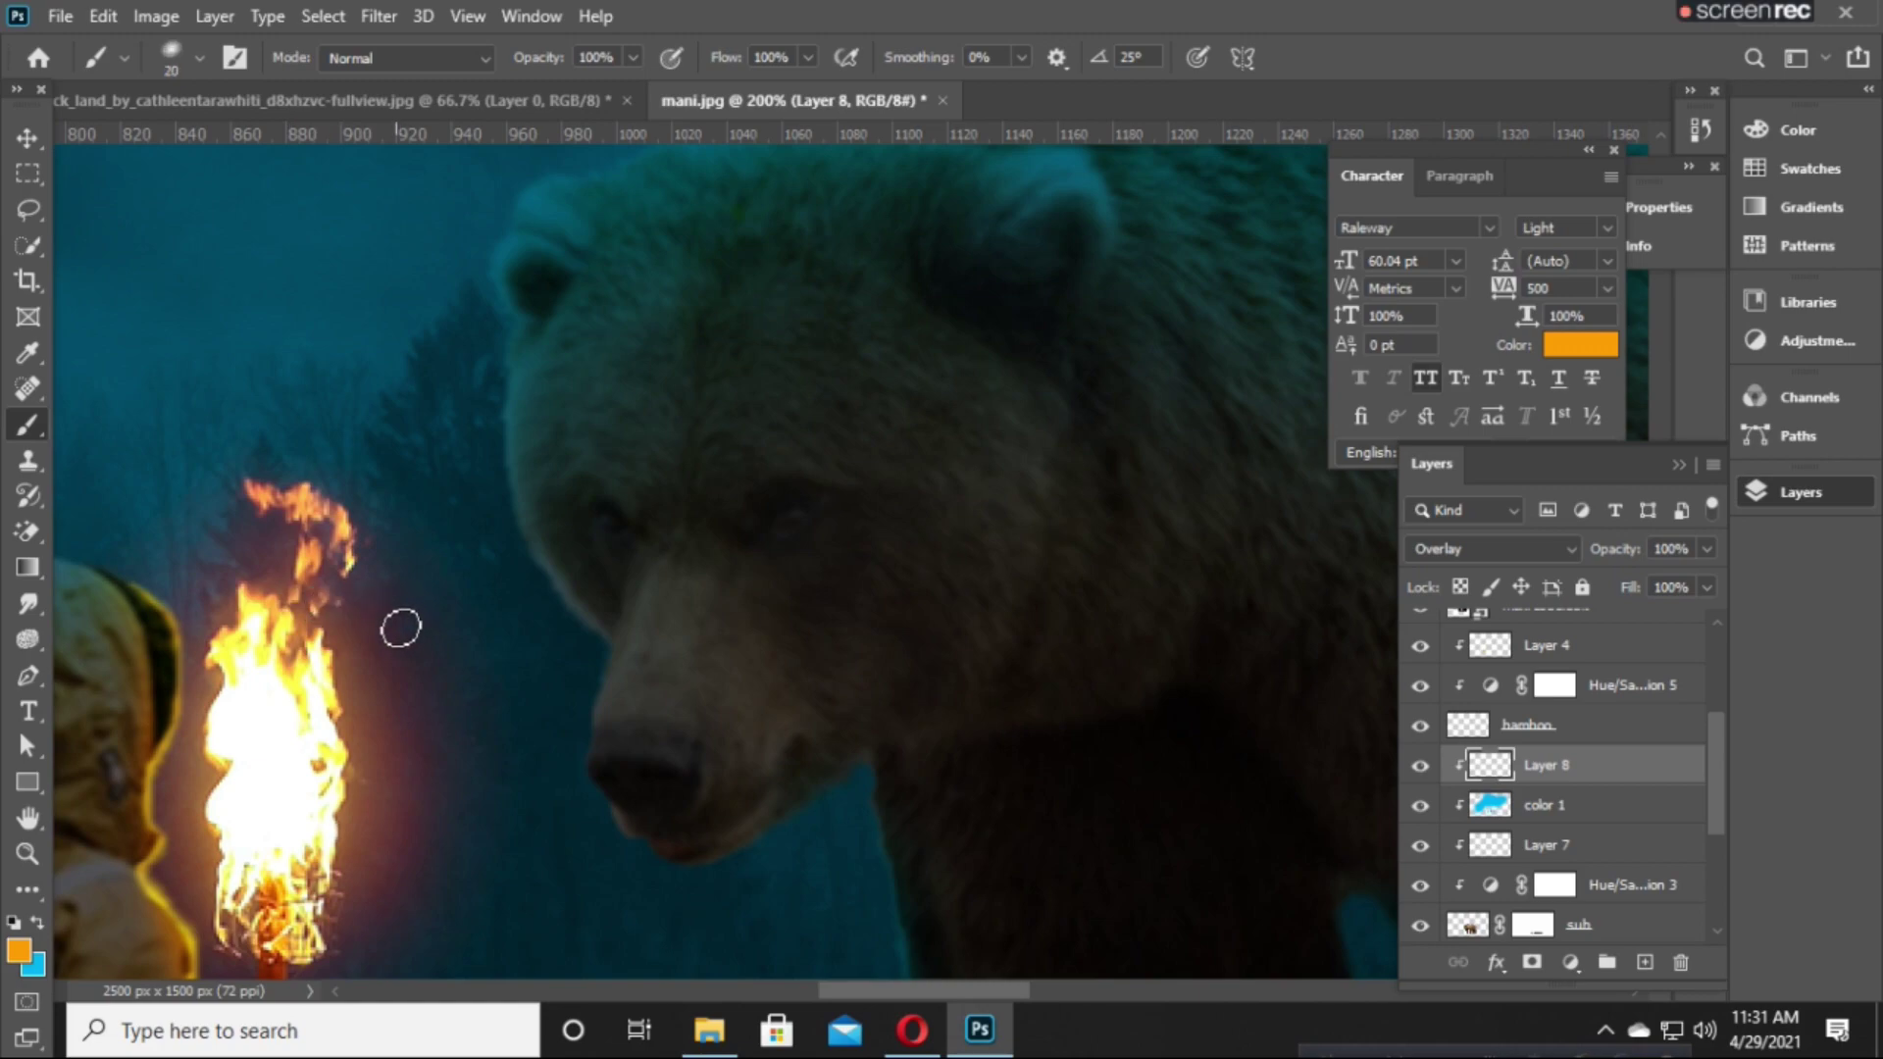
Paint warm orange glow around the torch and the bear's face, adjusting brush size.
key("bracketright")
scroll(212, 519, "down", 2)
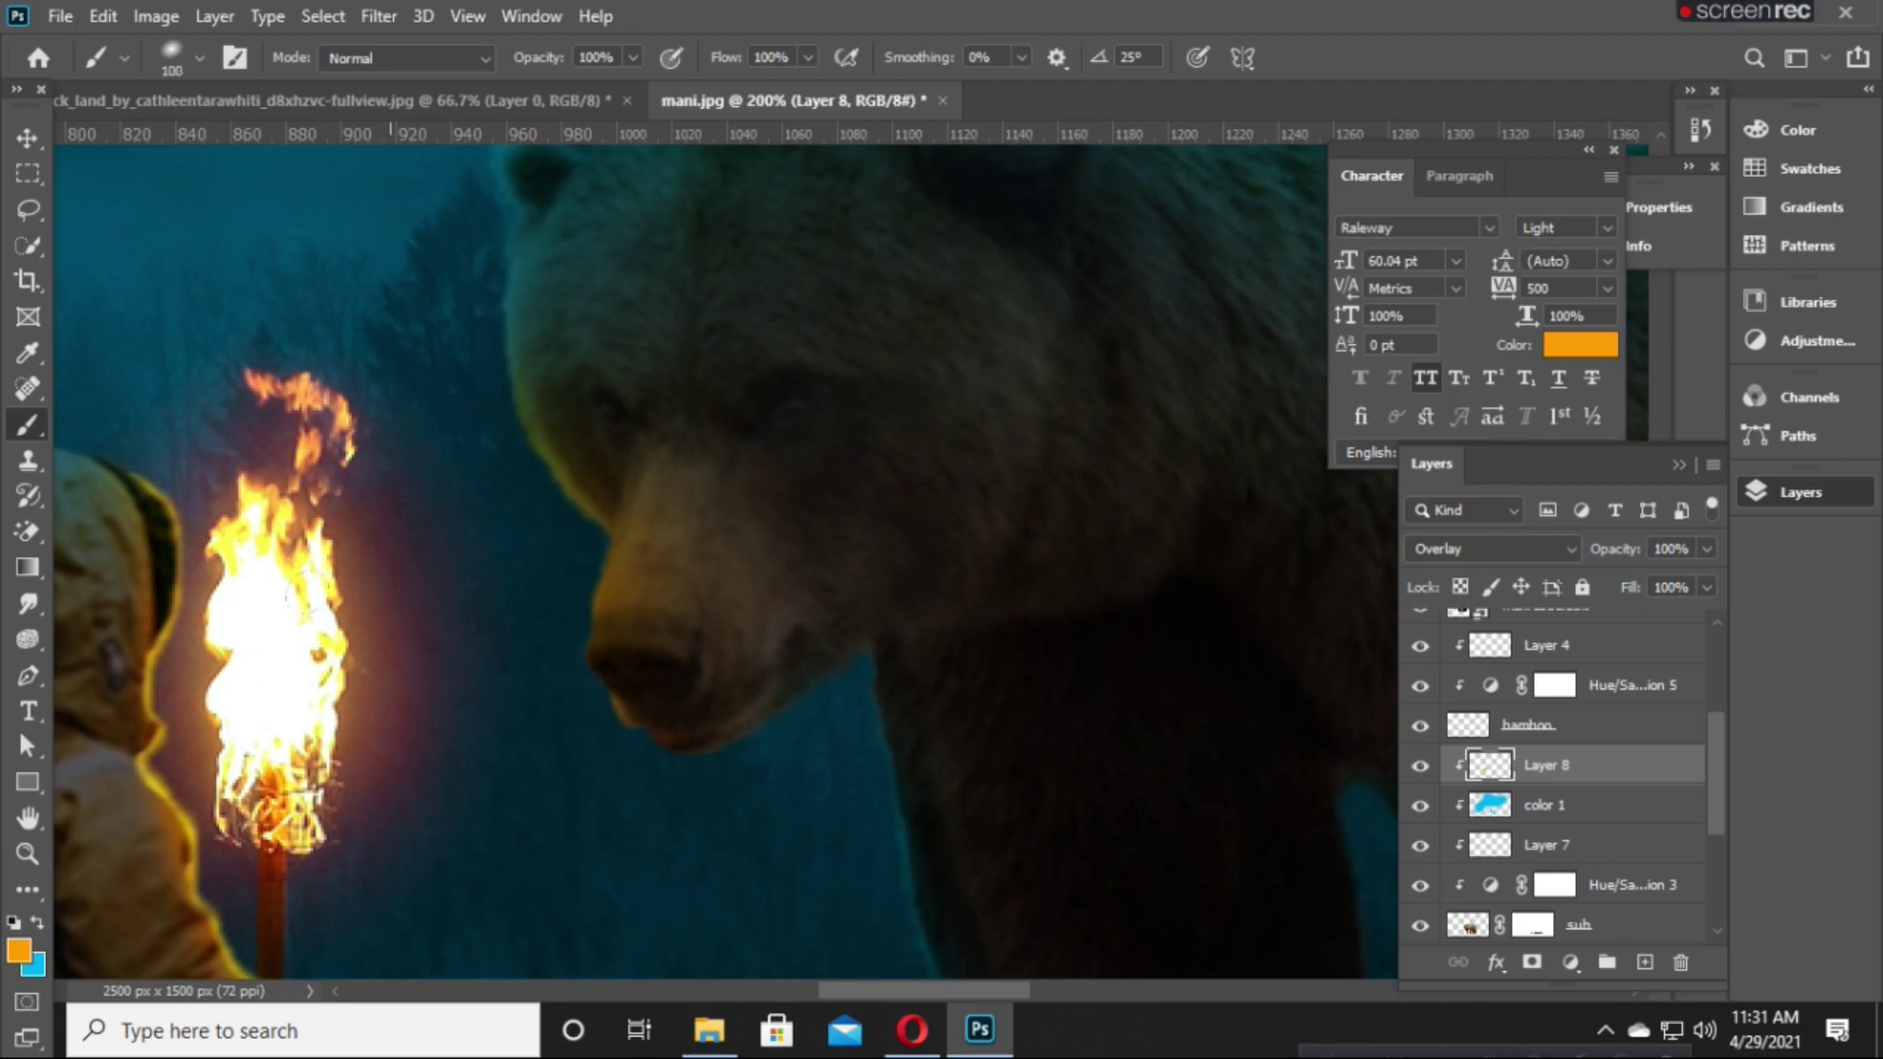
key("bracketleft")
key("bracketleft")
key("bracketleft")
scroll(436, 628, "down", 2)
left_click_drag(538, 748, 657, 591)
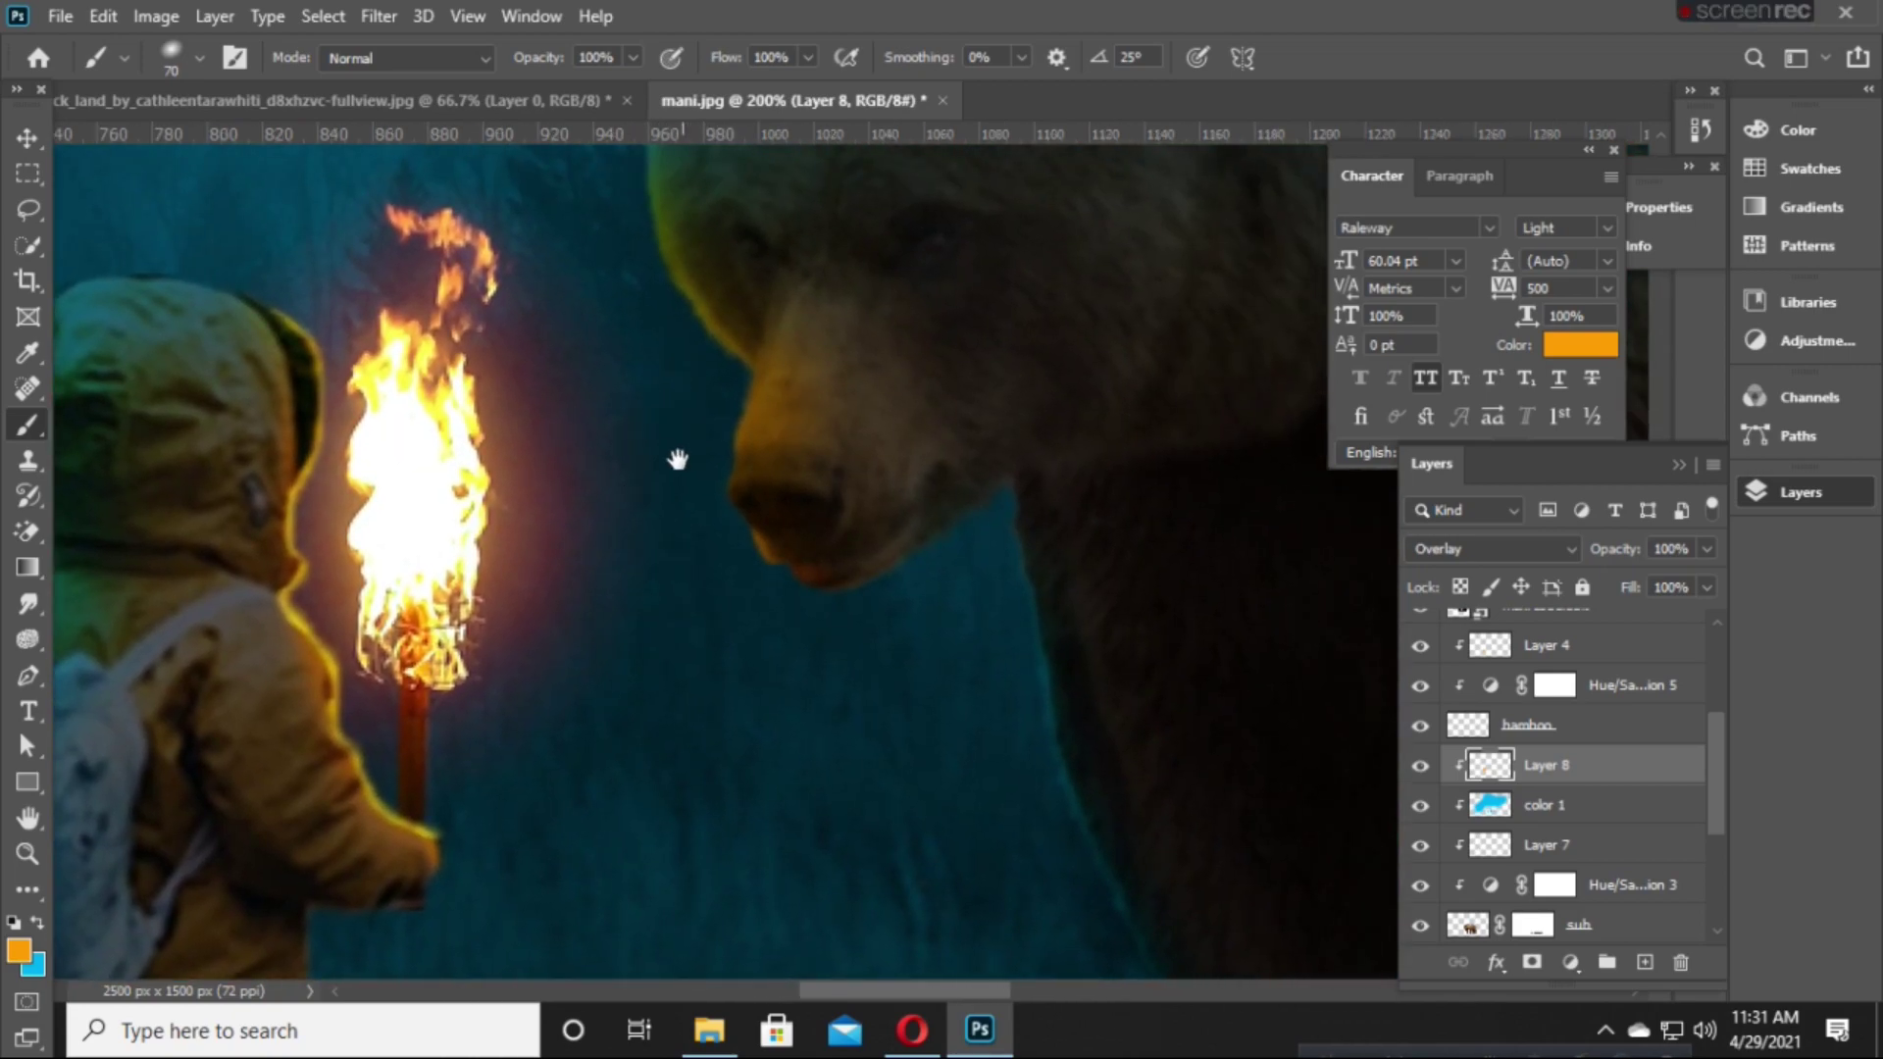
scroll(647, 549, "up", 2)
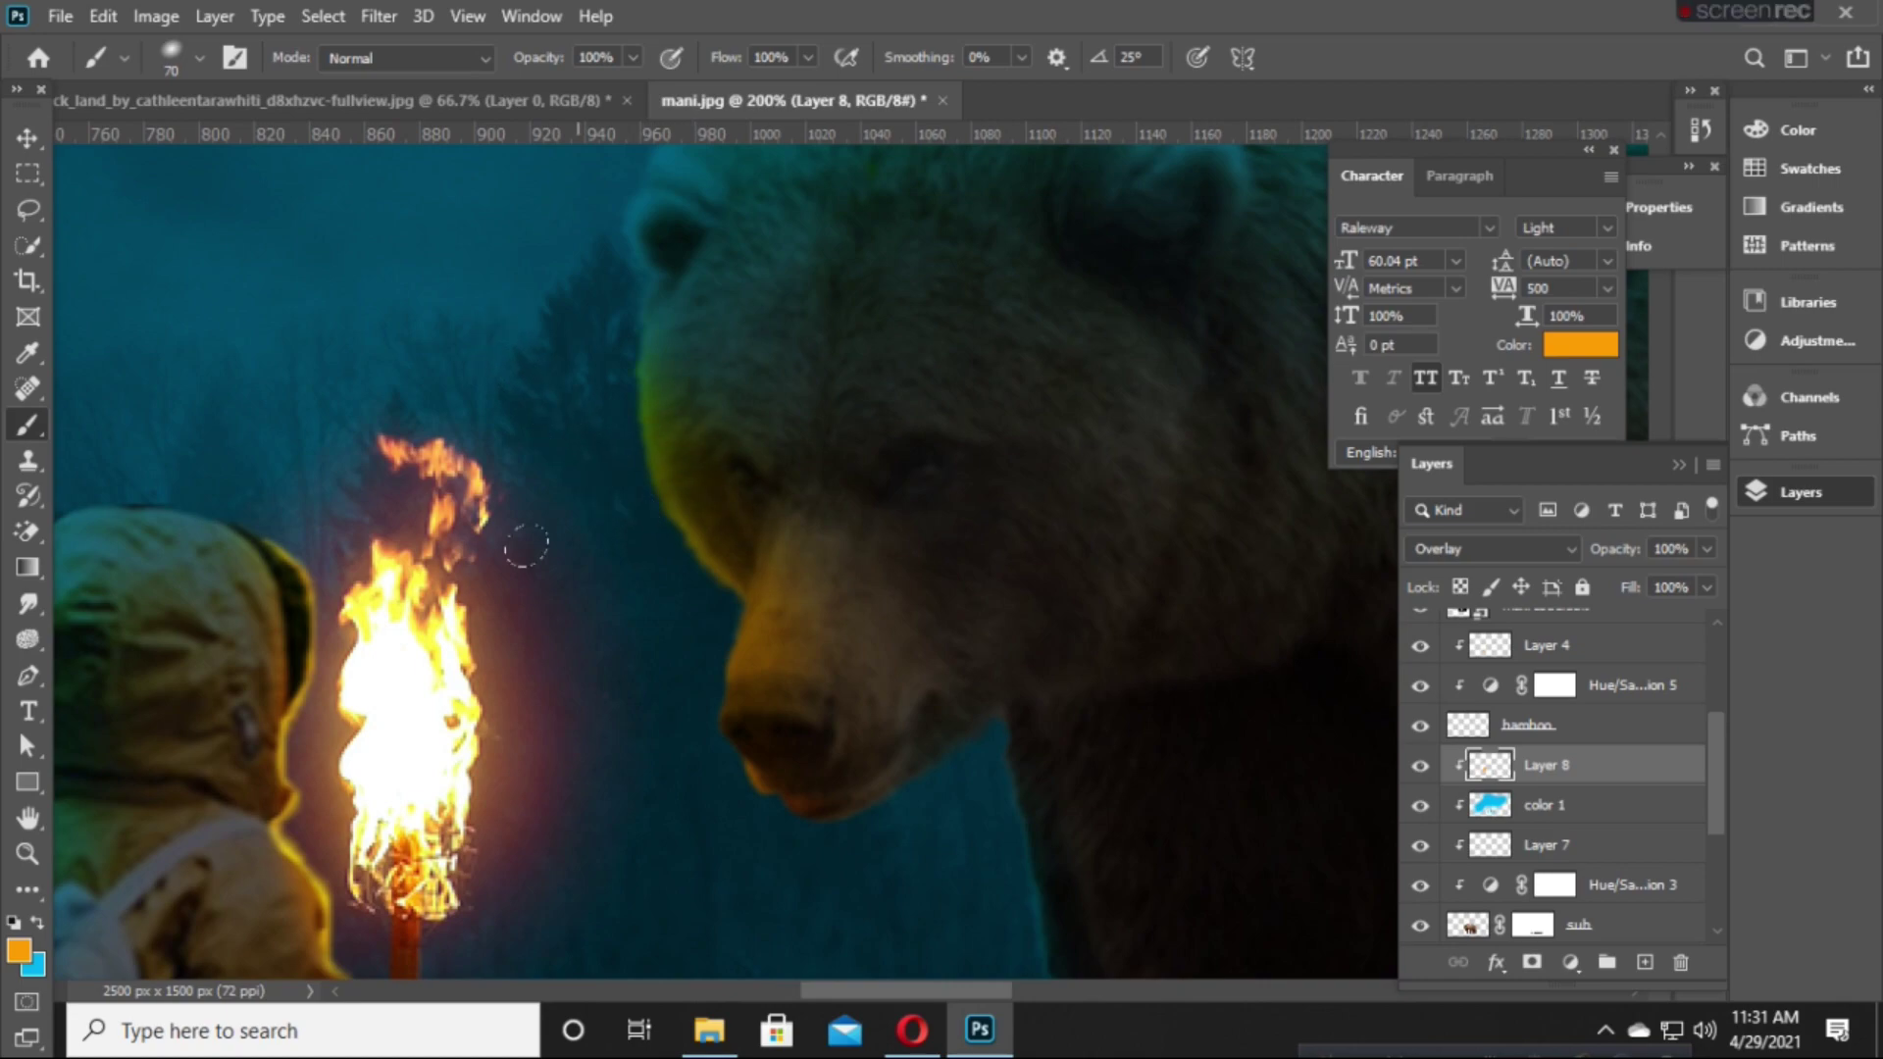
scroll(761, 895, "up", 1)
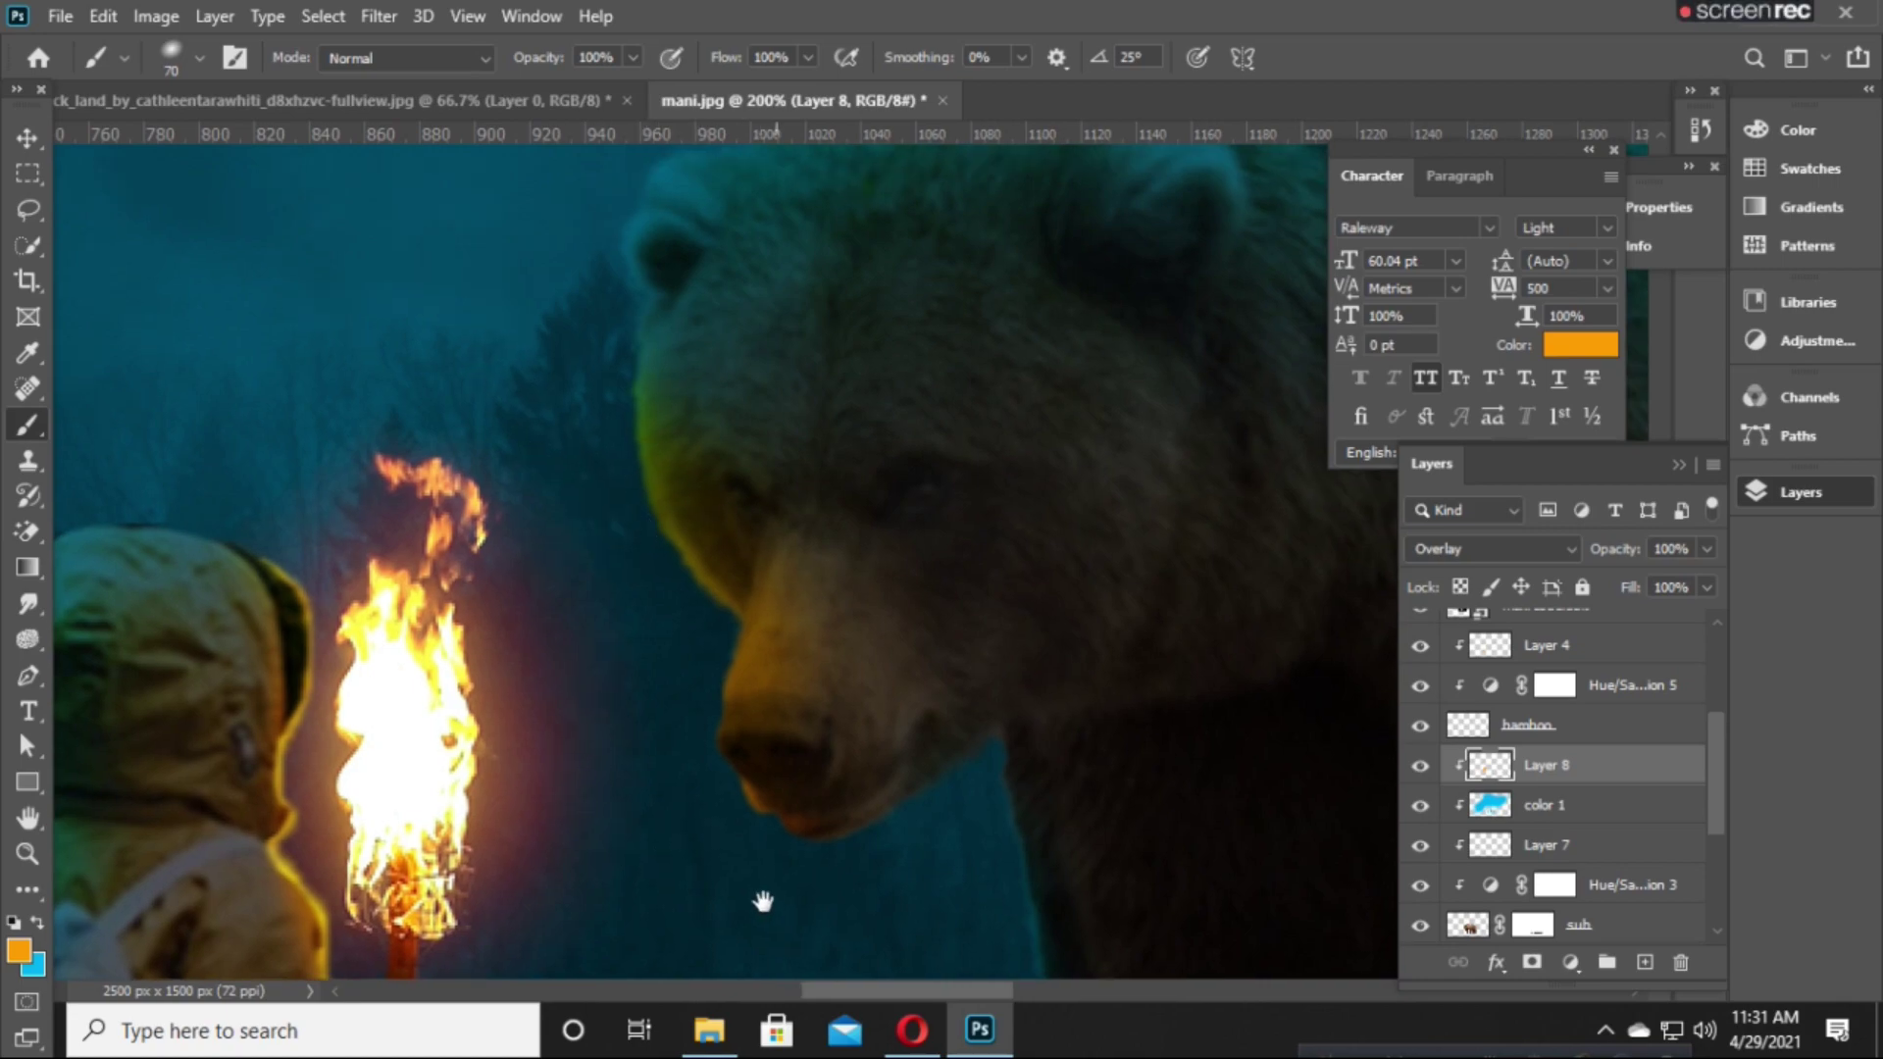
scroll(761, 896, "up", 1)
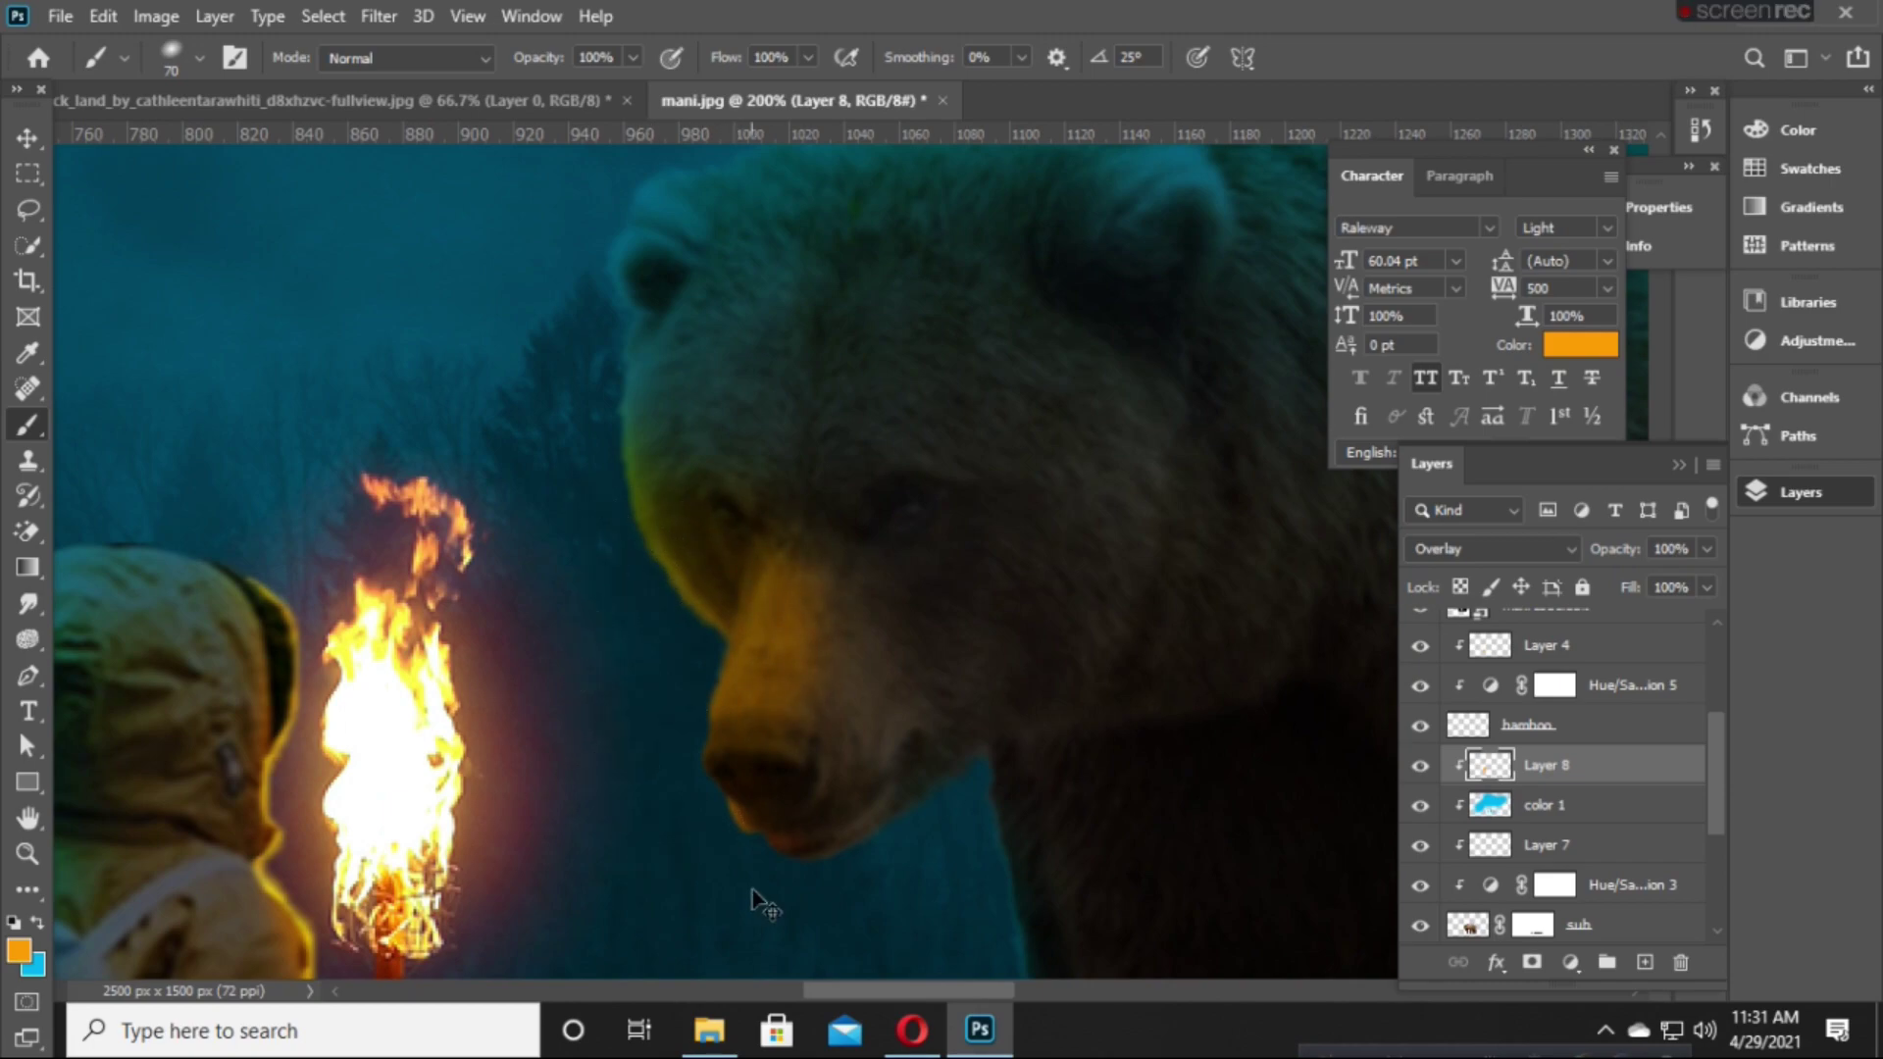
key("ctrl+0")
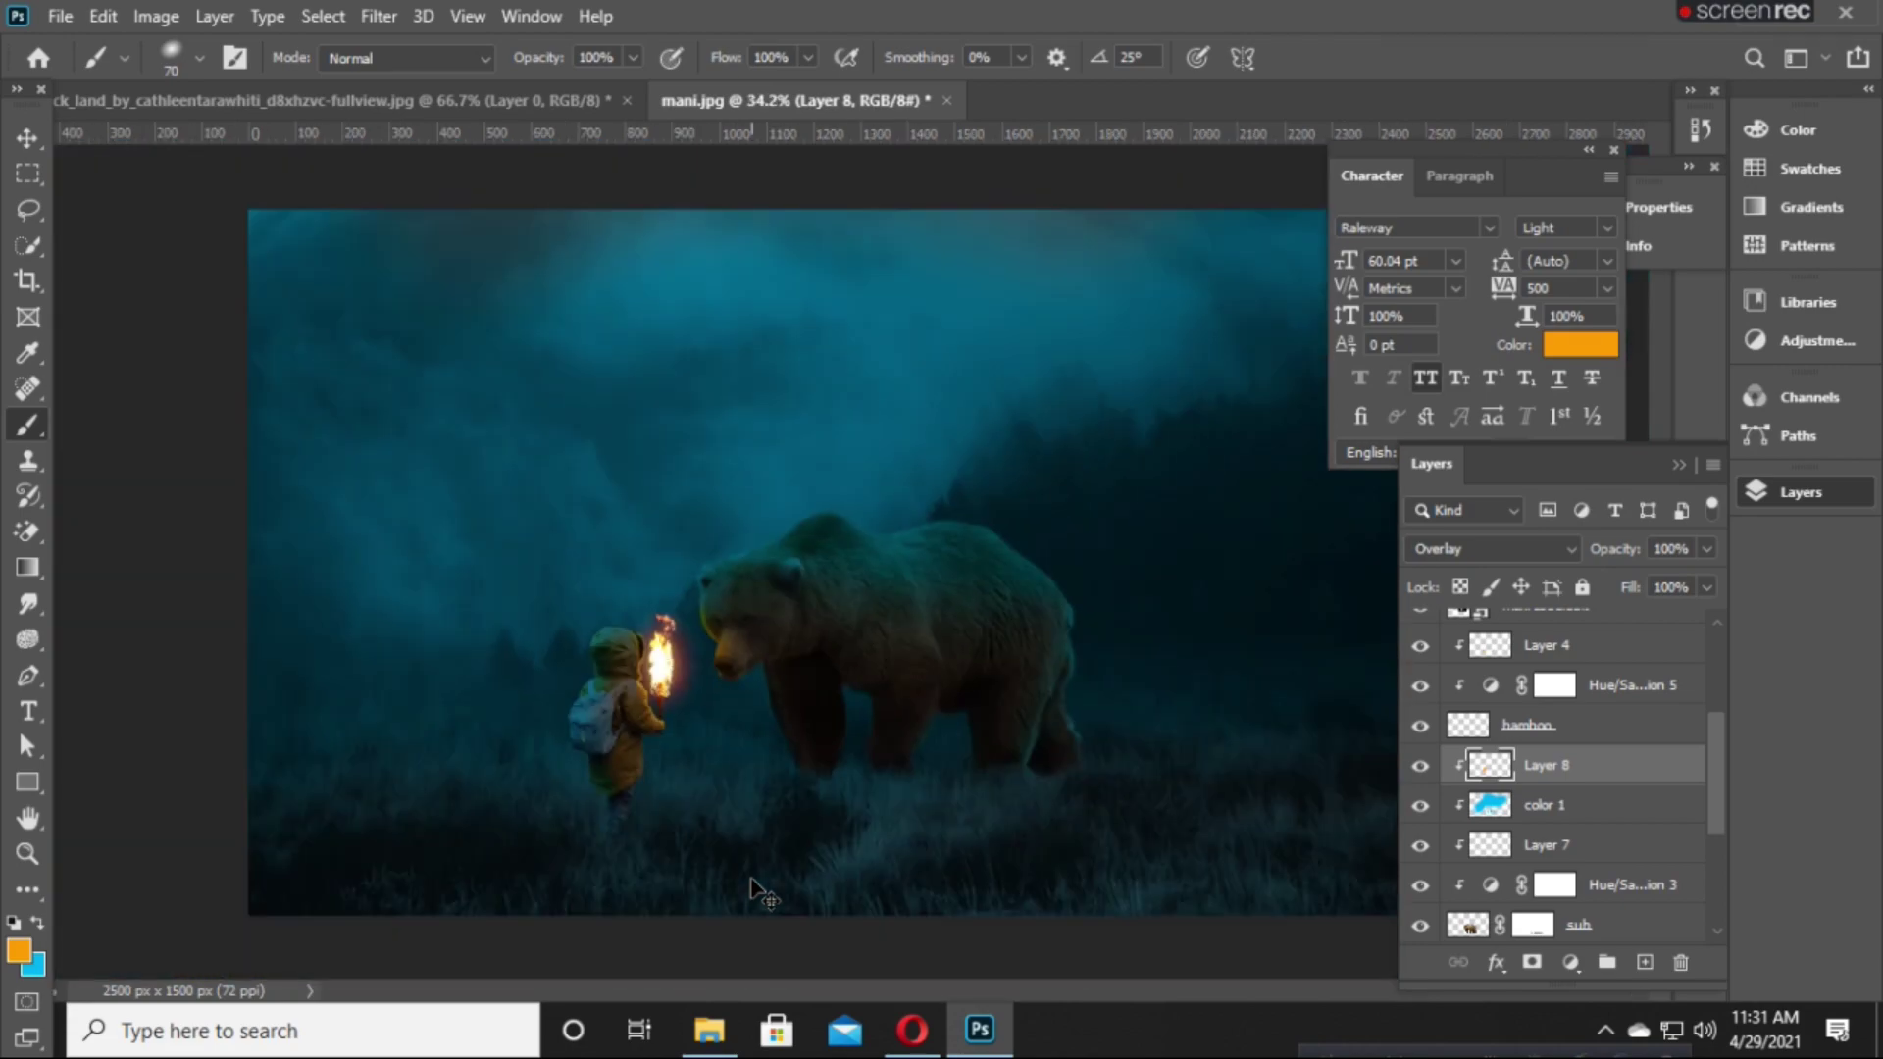
scroll(763, 895, "up", 3)
scroll(748, 891, "up", 1)
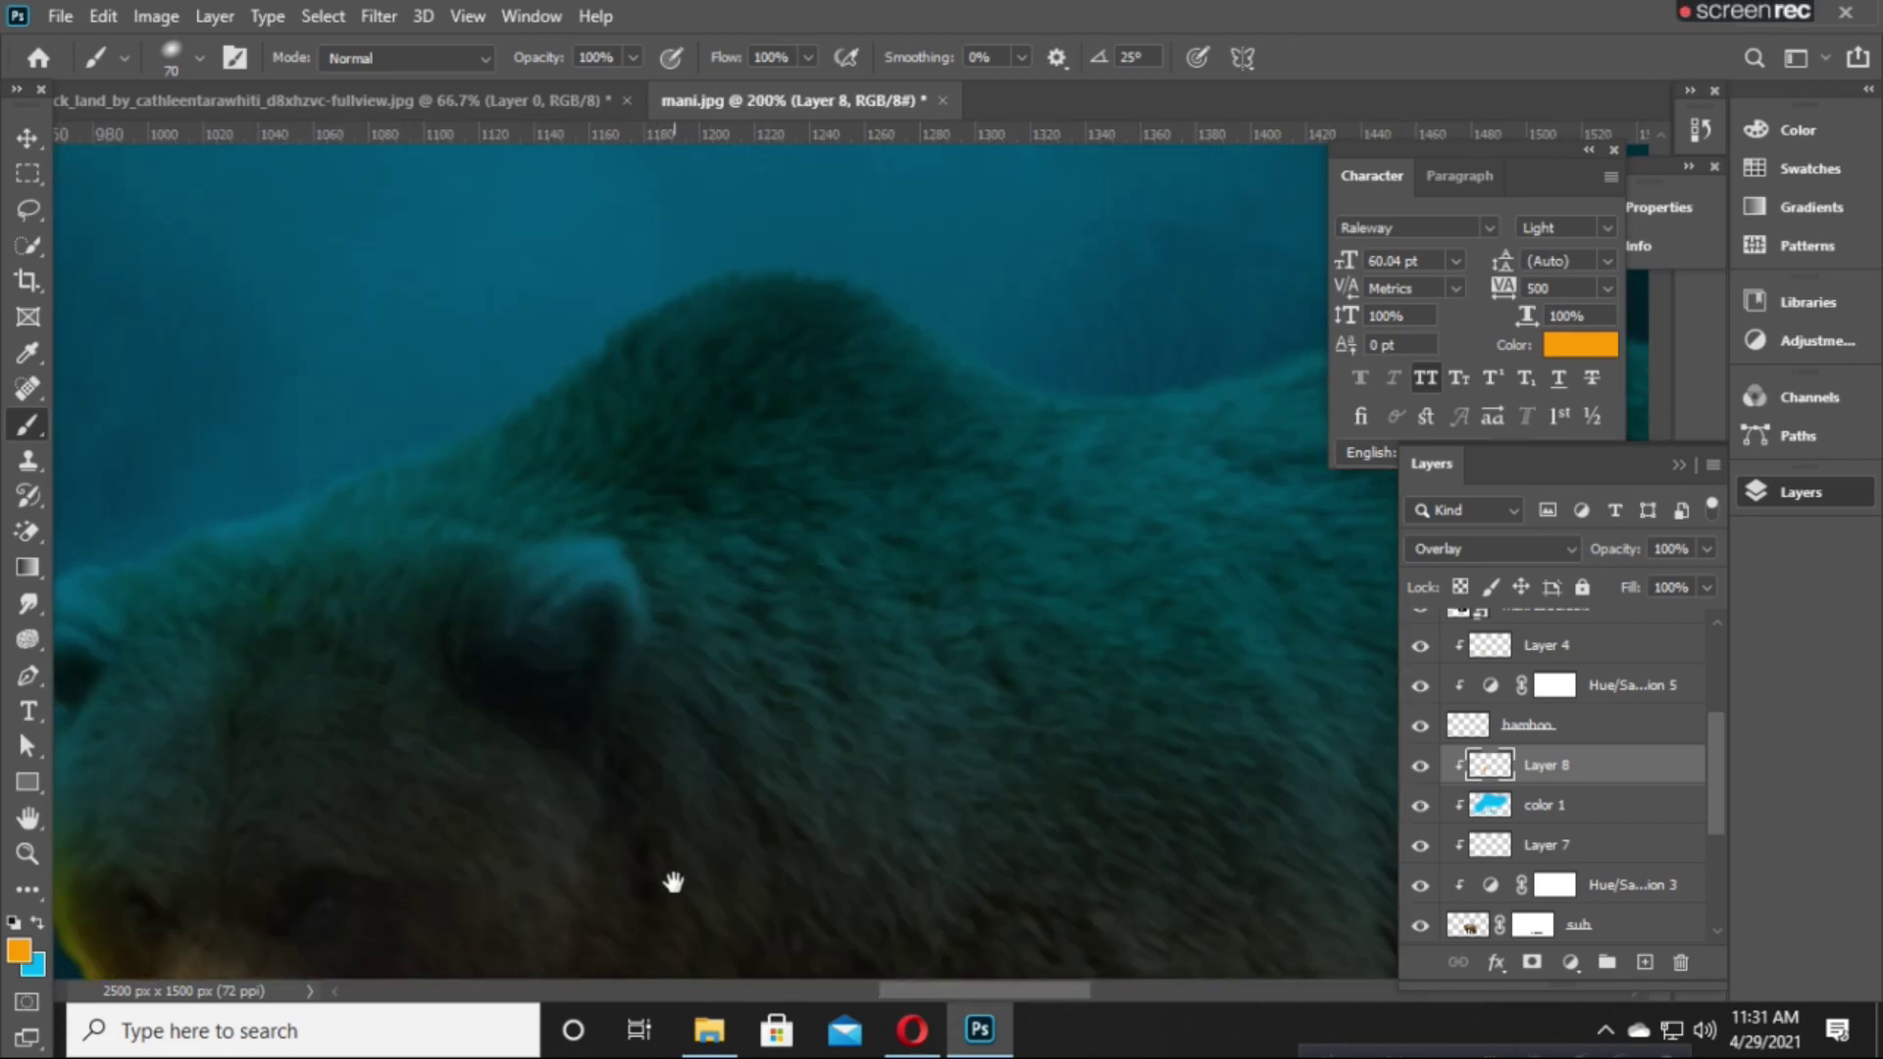
left_click_drag(672, 881, 1189, 450)
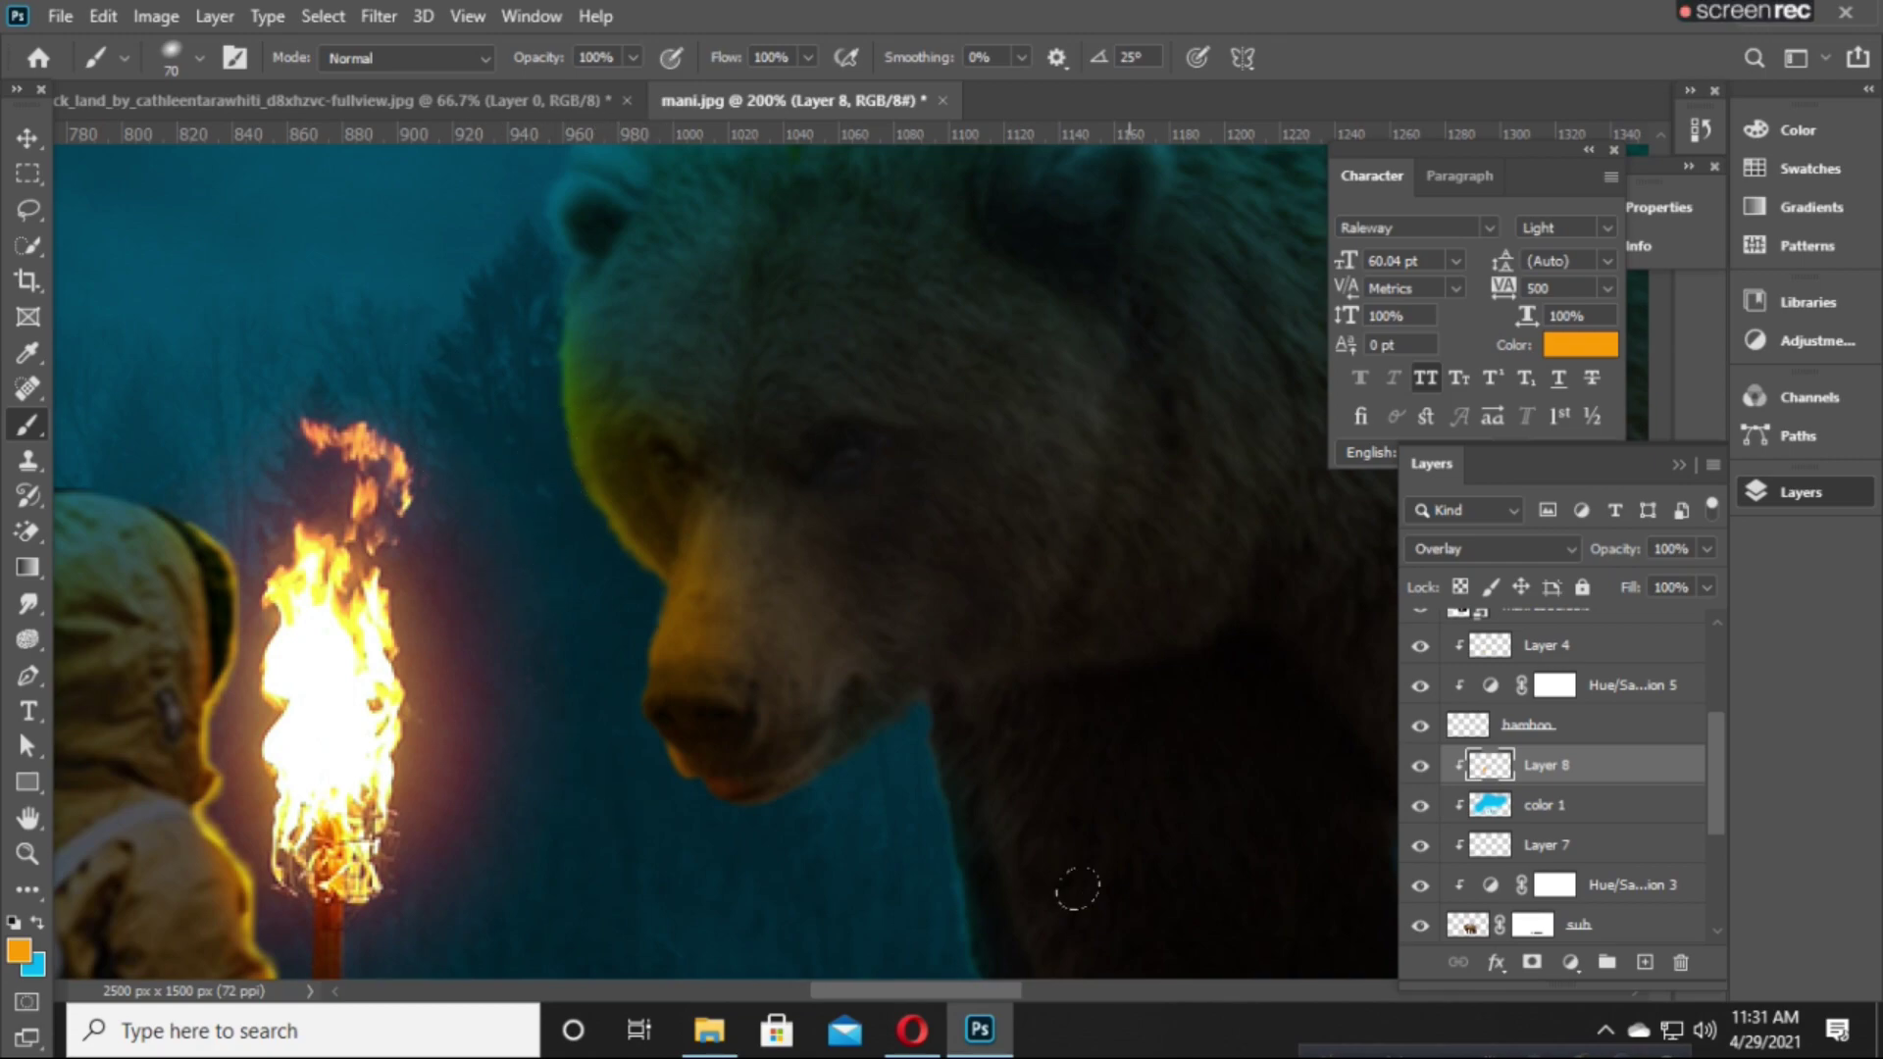
Add Layer 9 as a smart object clipped to the layer below, blending as Overlay.
left_click(1645, 962)
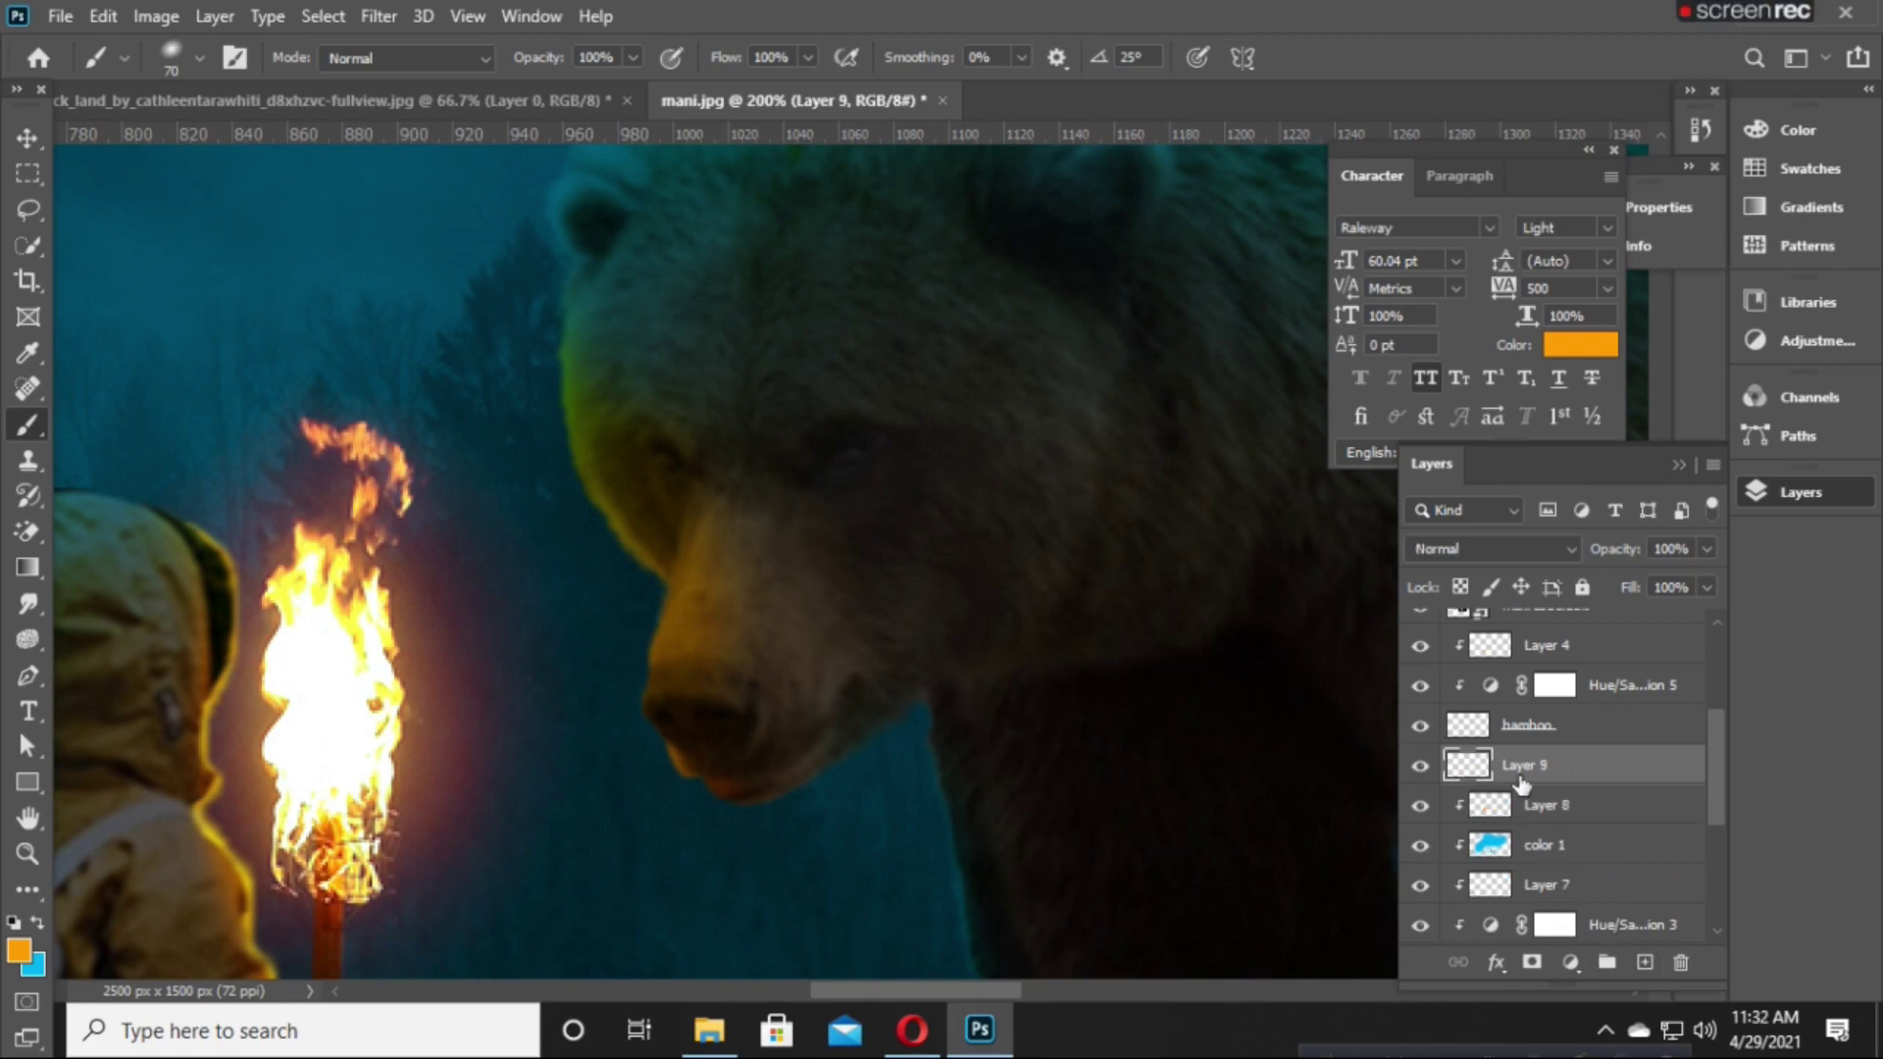
right_click(1520, 765)
left_click(1242, 381)
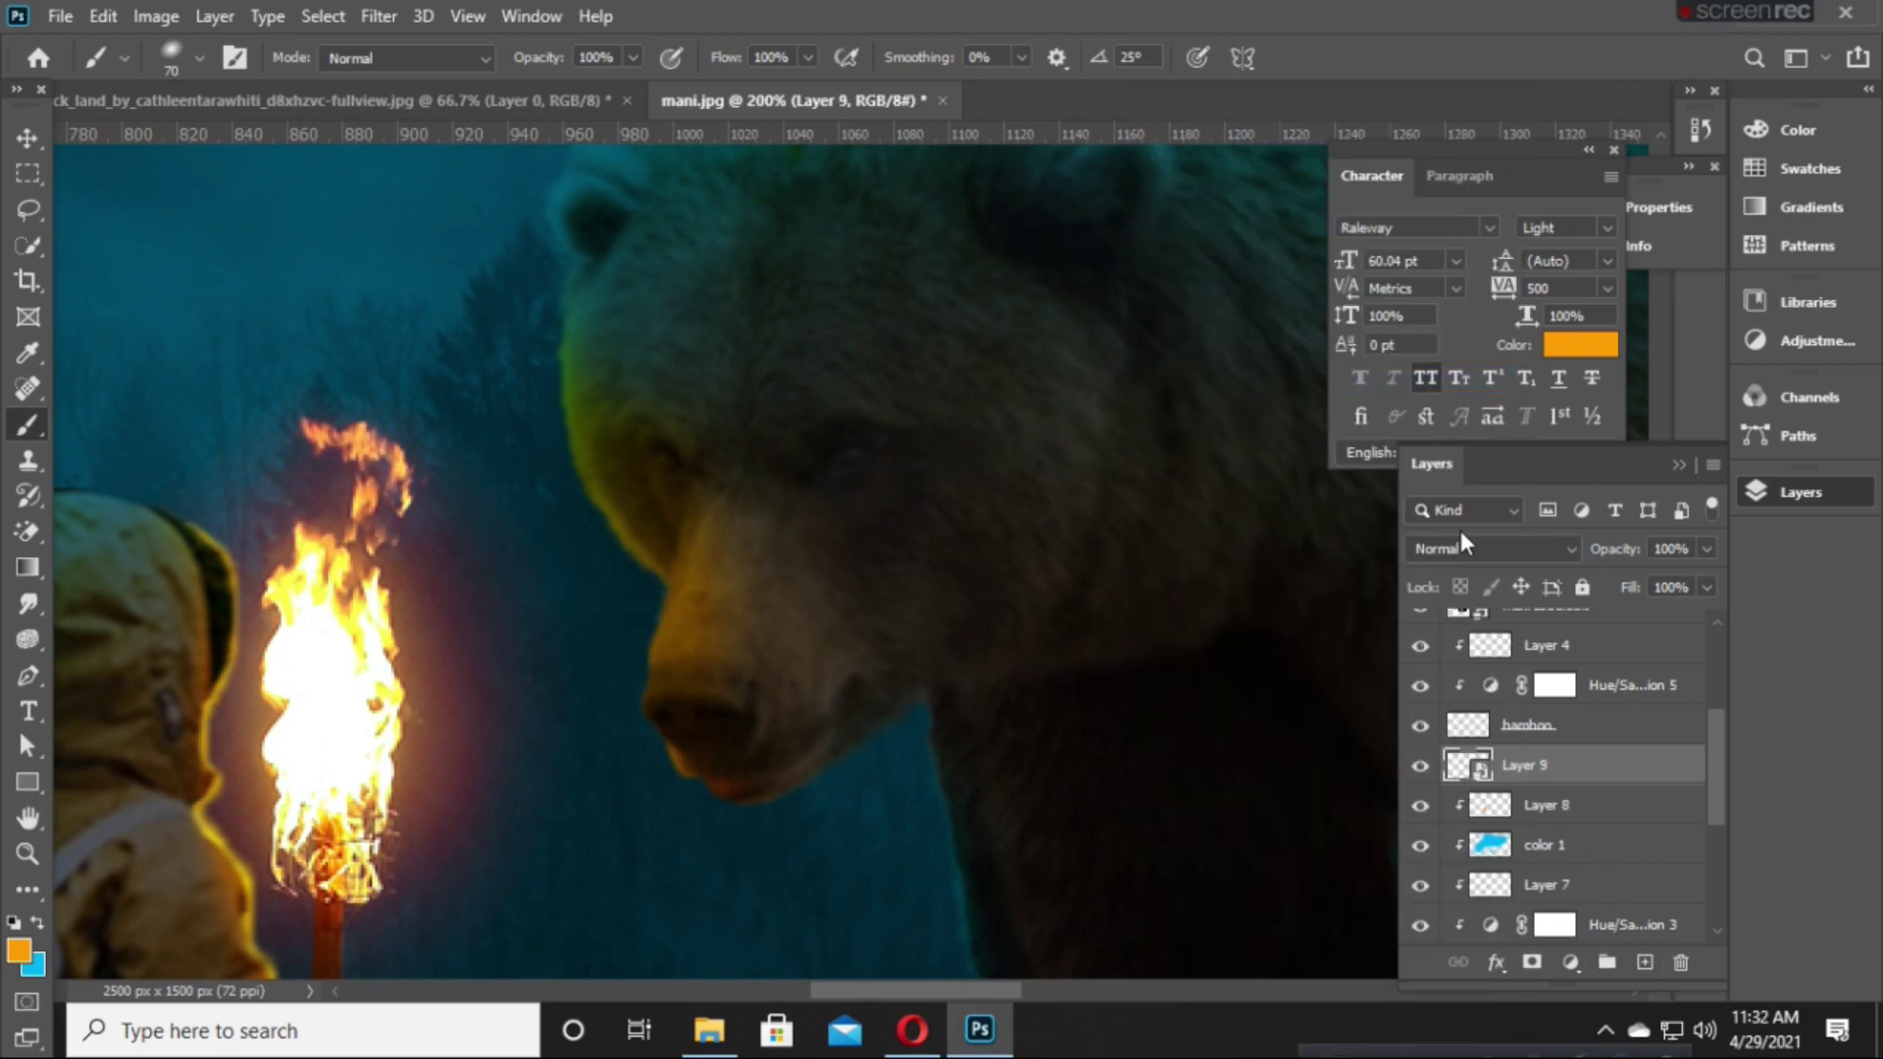
right_click(1579, 775)
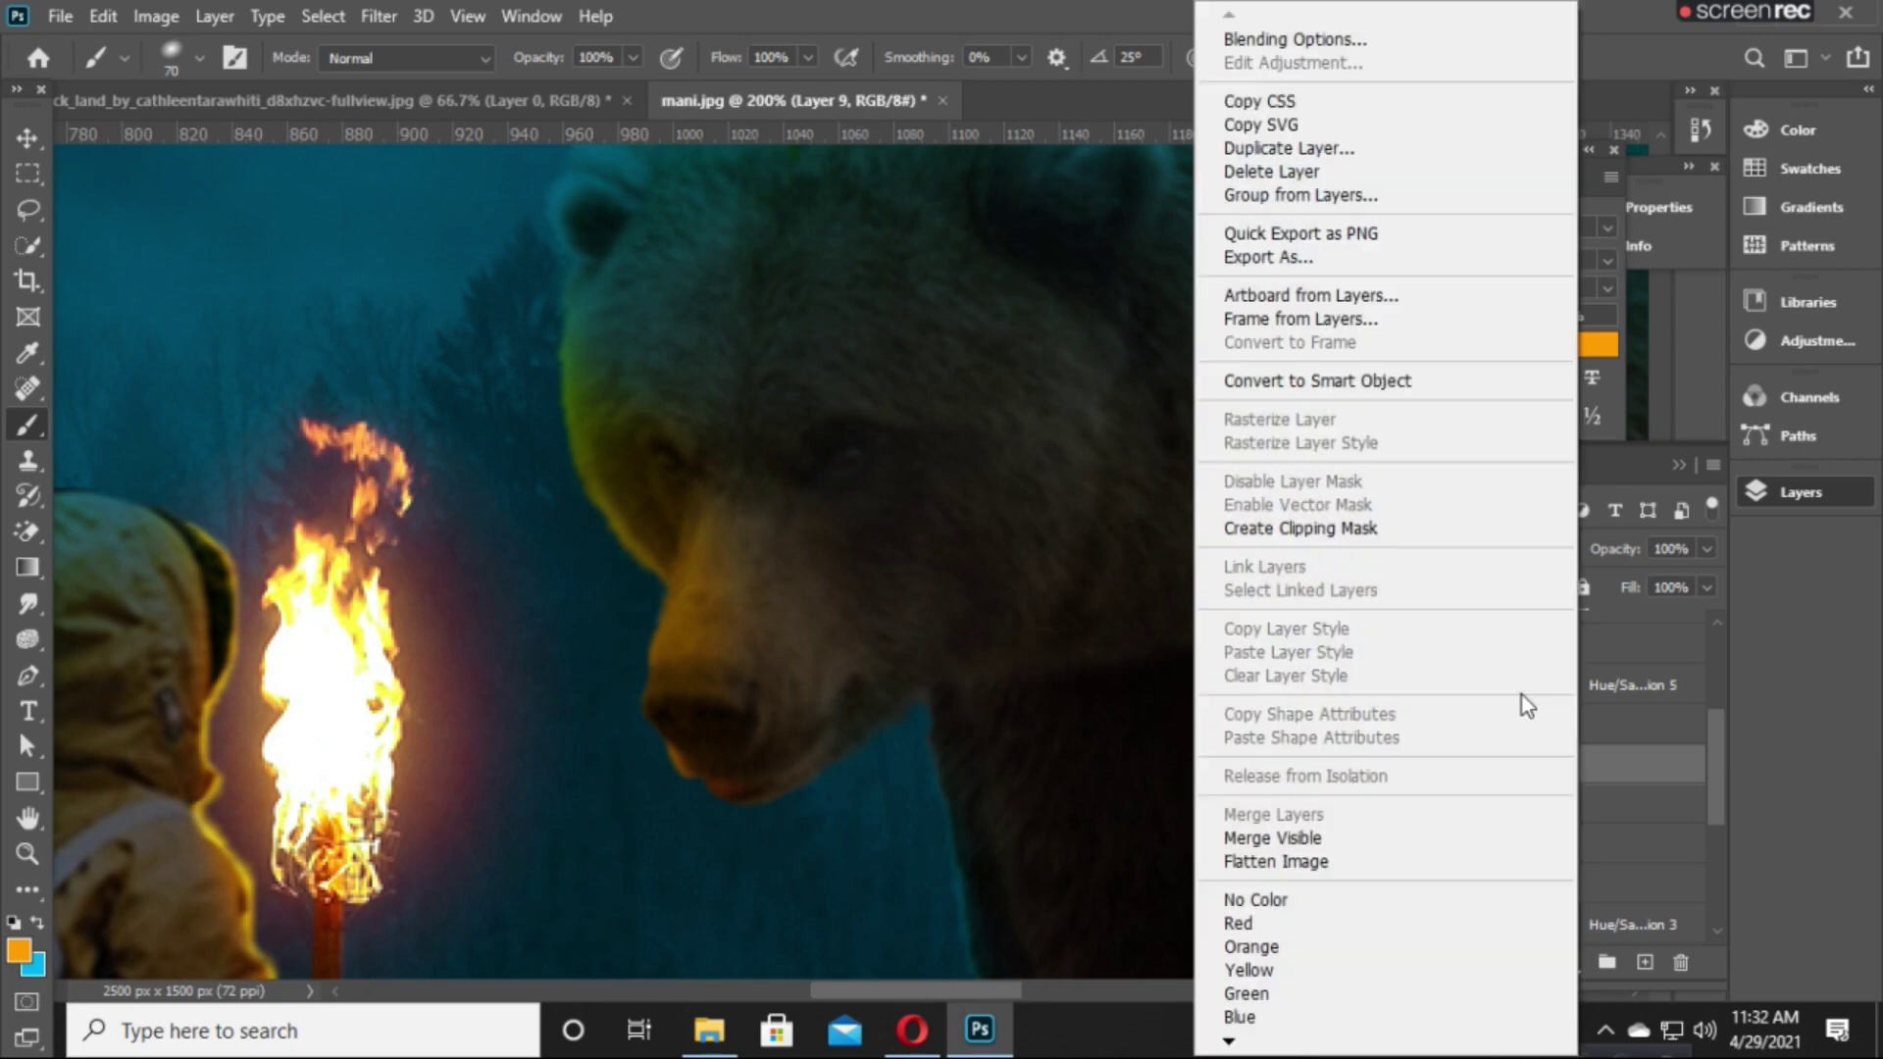
left_click(1328, 534)
left_click(1471, 549)
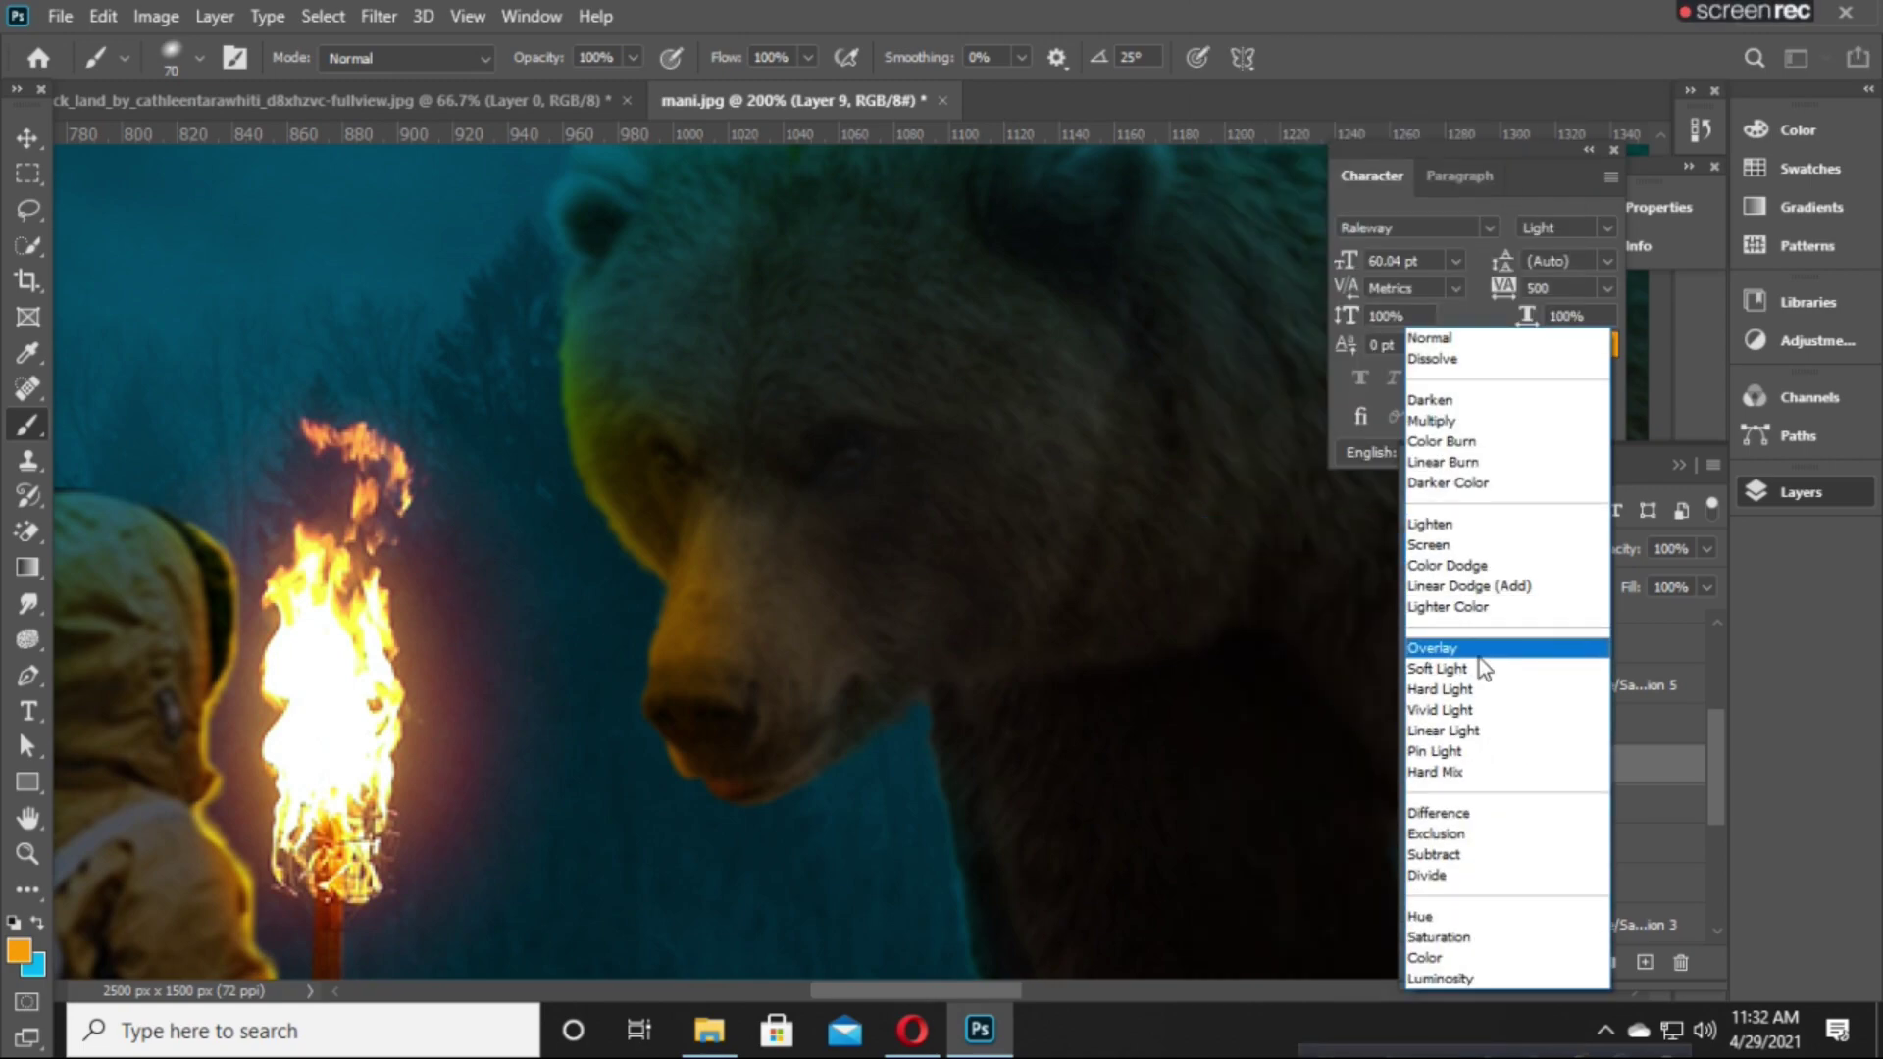
left_click(1479, 652)
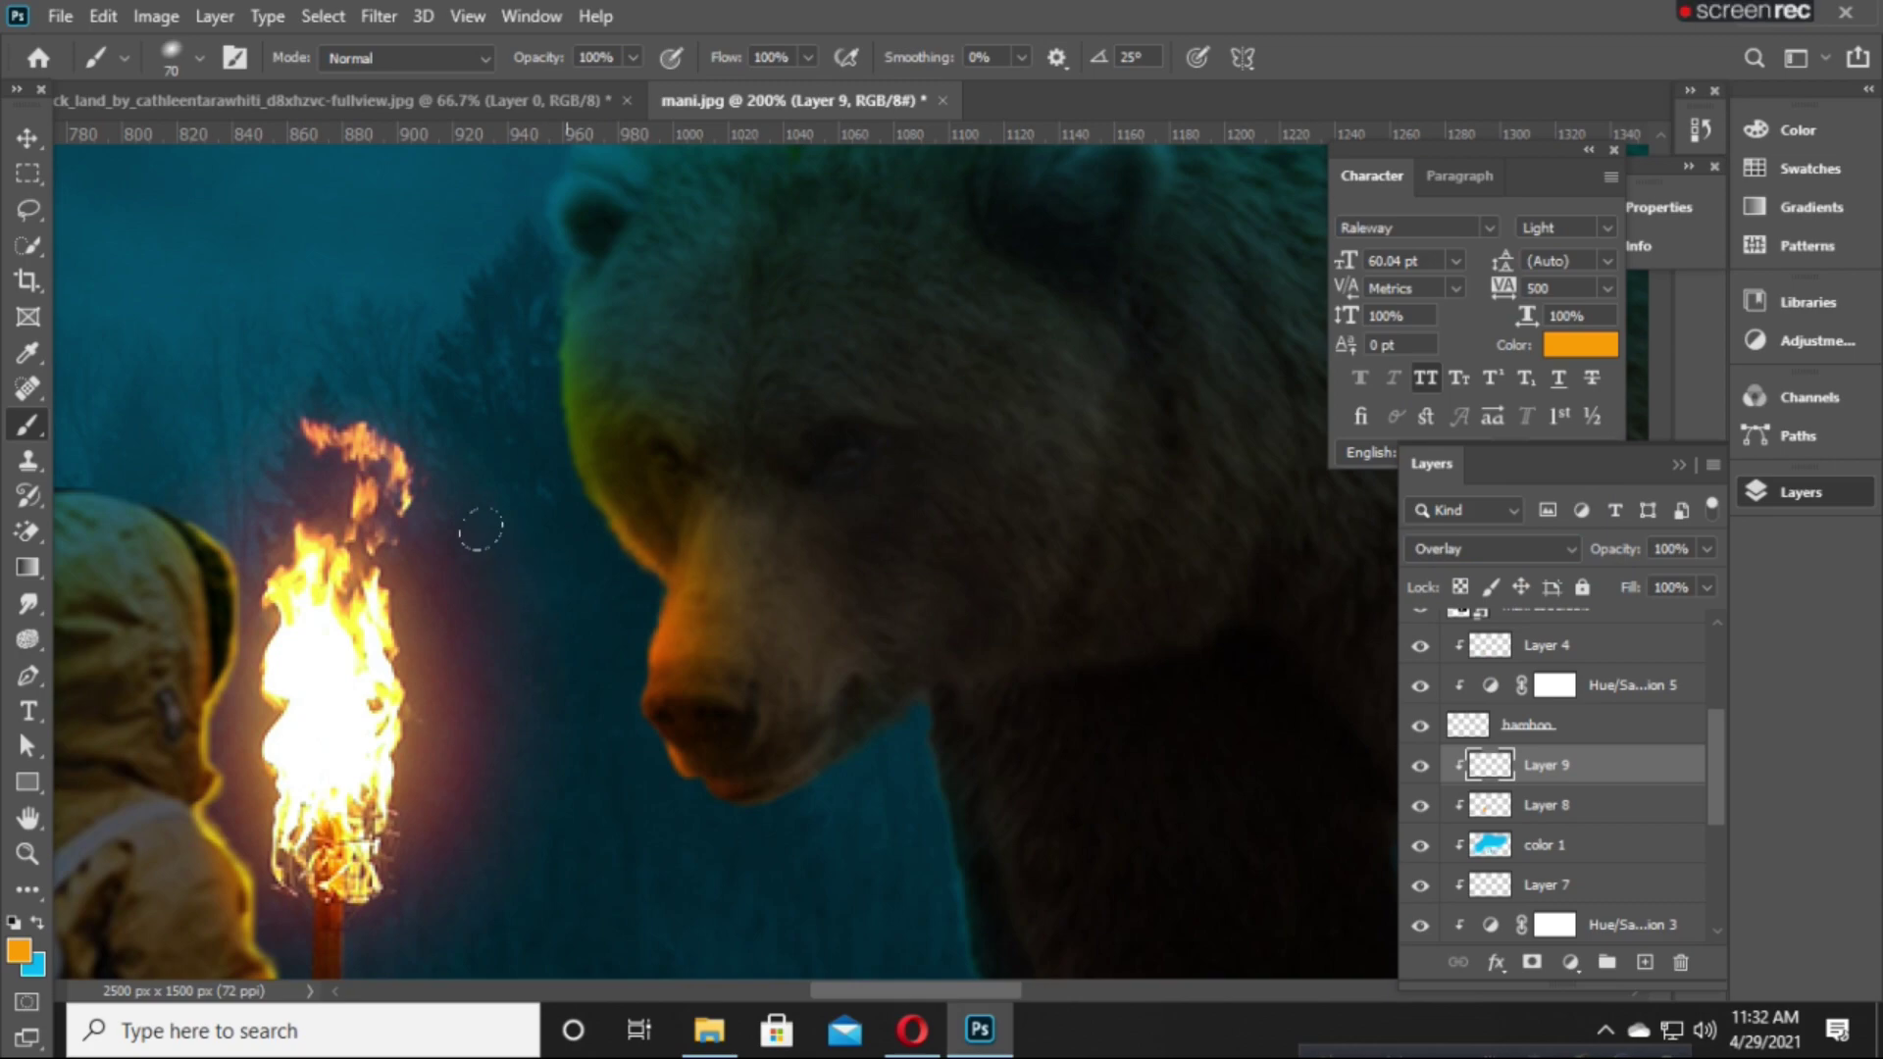
Intensify the orange torchlight on the bear's muzzle and review the whole scene.
scroll(502, 673, "up", 1)
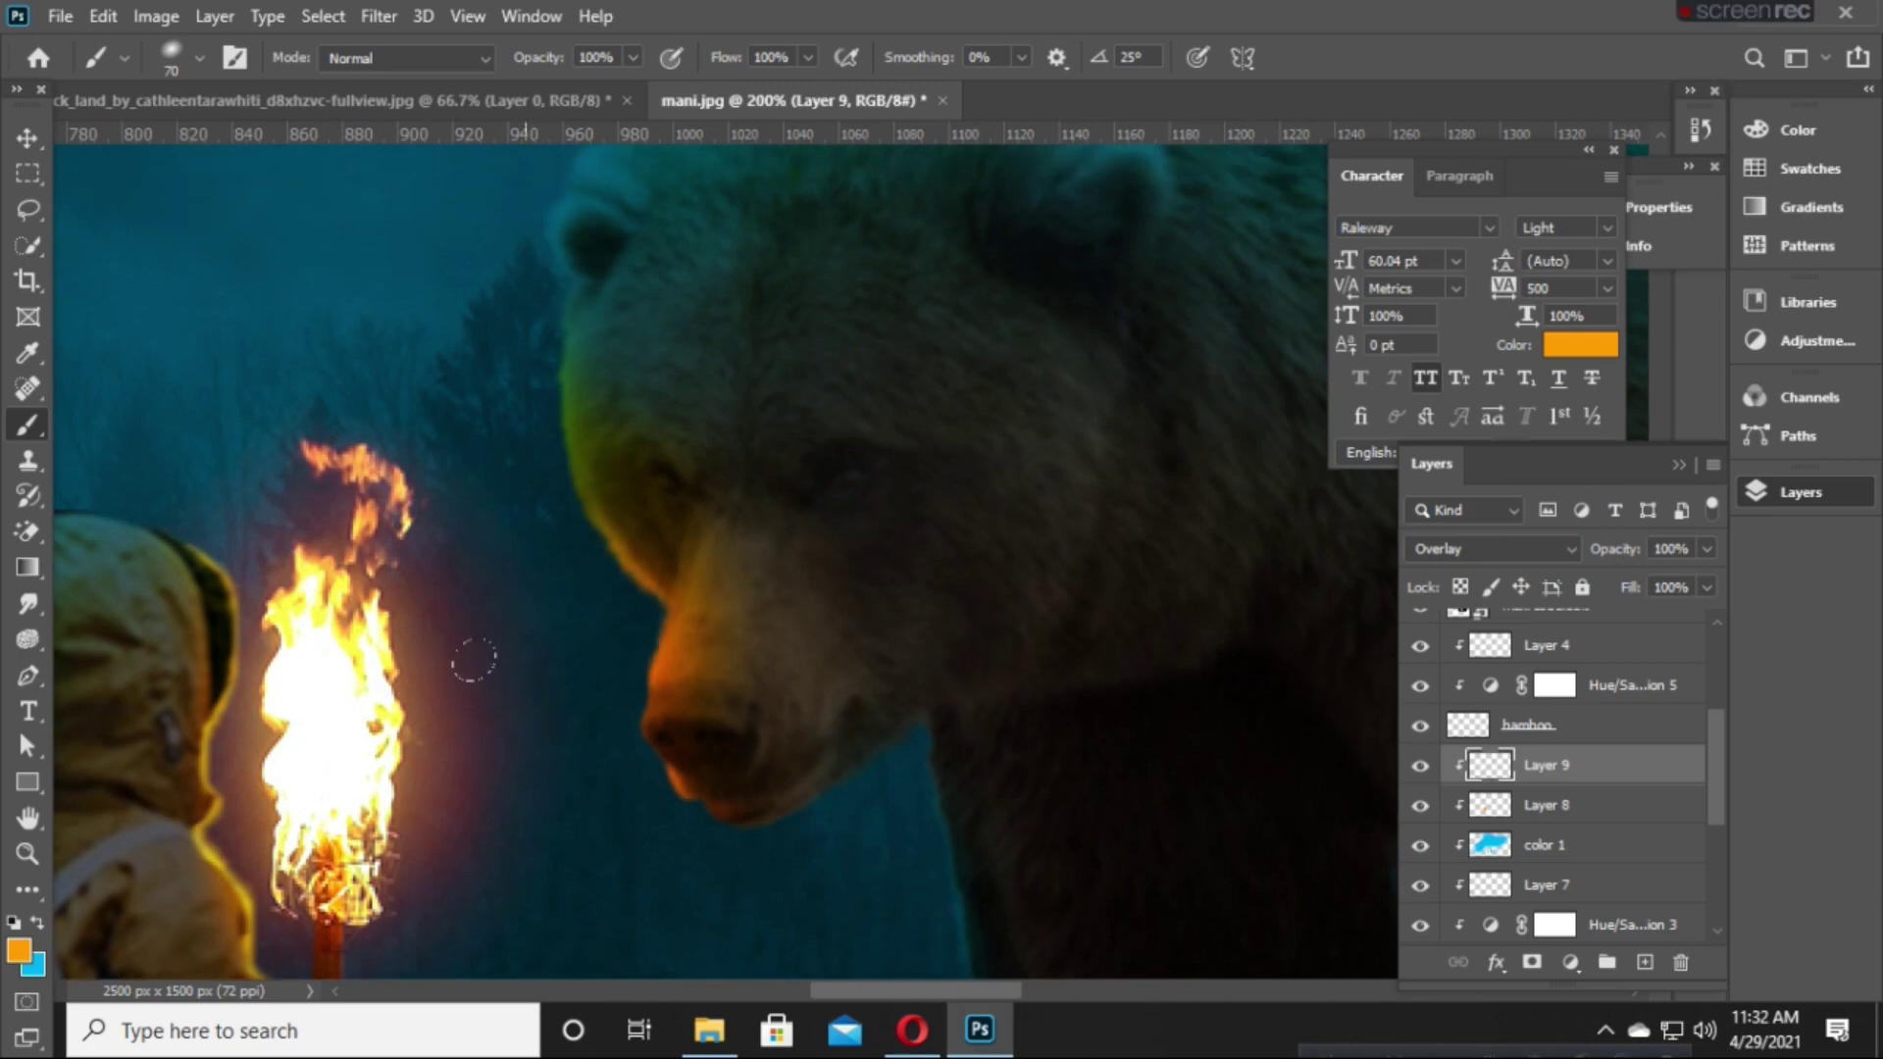
scroll(521, 604, "up", 1)
scroll(482, 664, "down", 1)
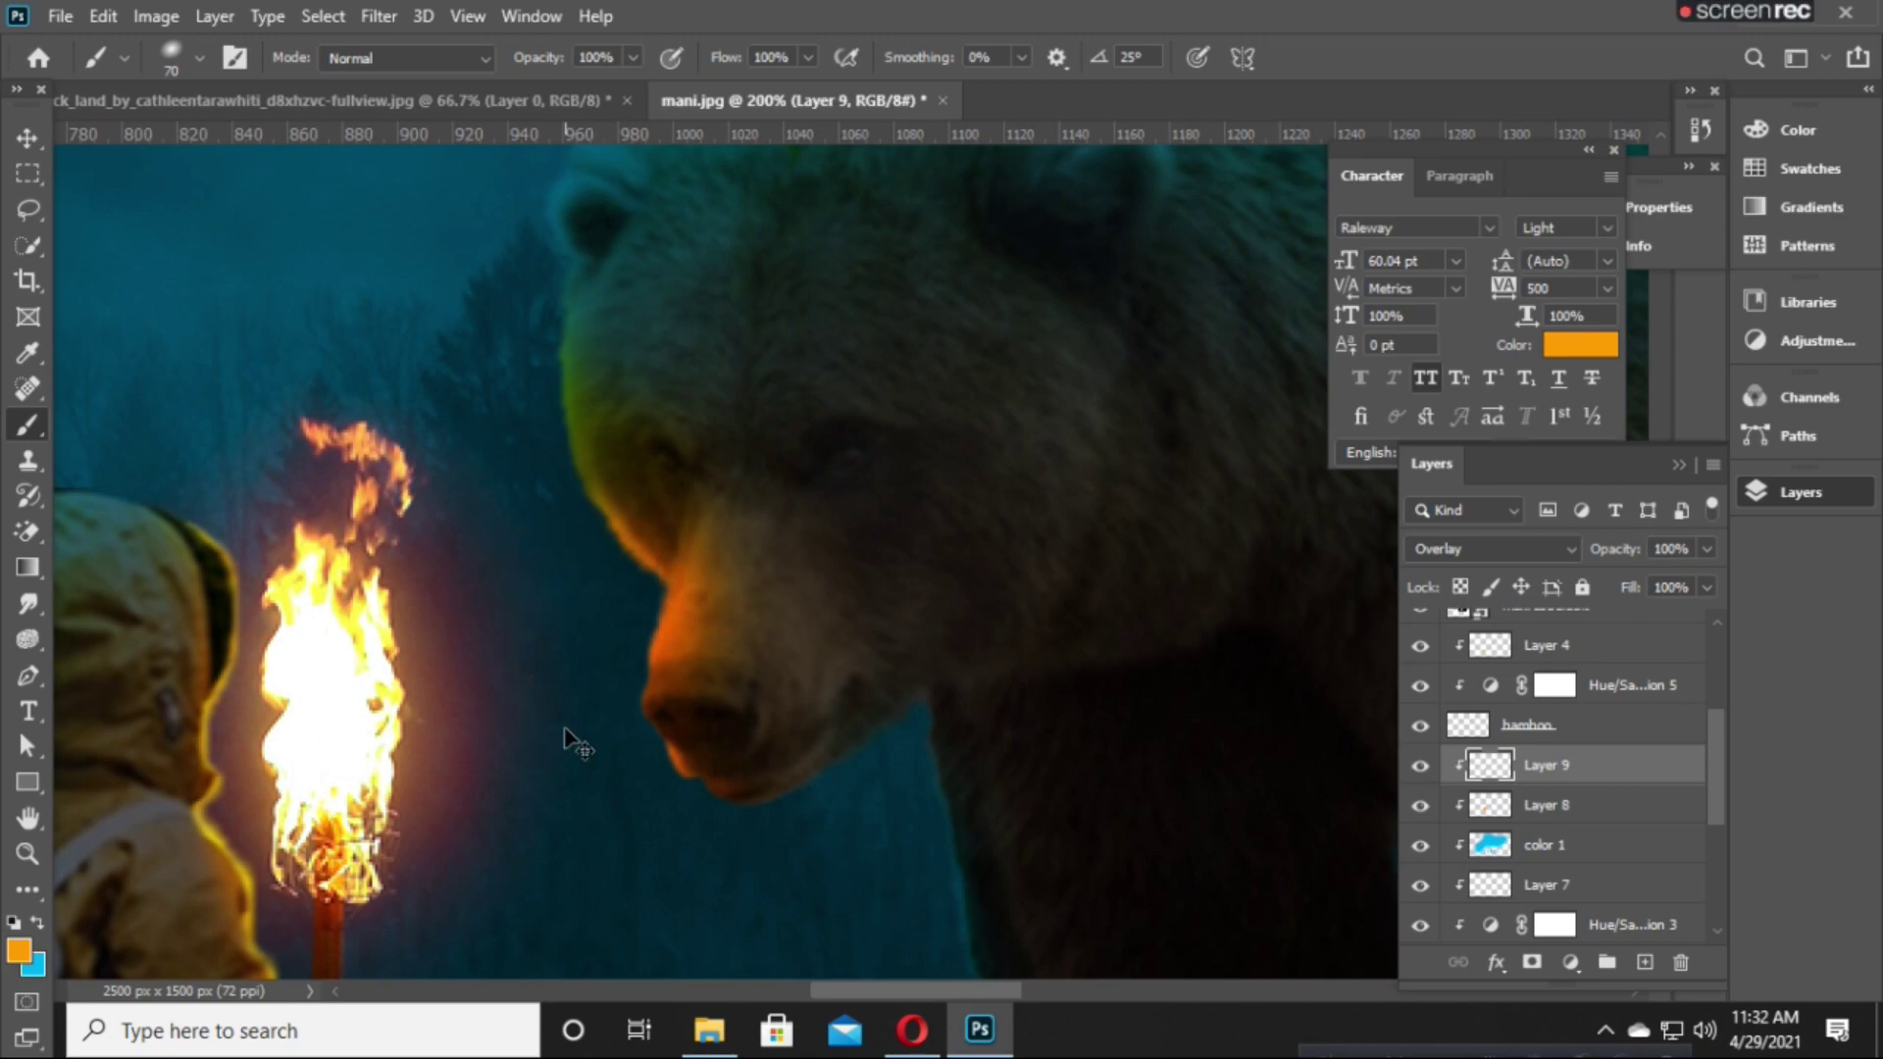
key("ctrl+minus")
key("ctrl+minus")
key("ctrl+minus")
key("ctrl+minus")
key("ctrl+plus")
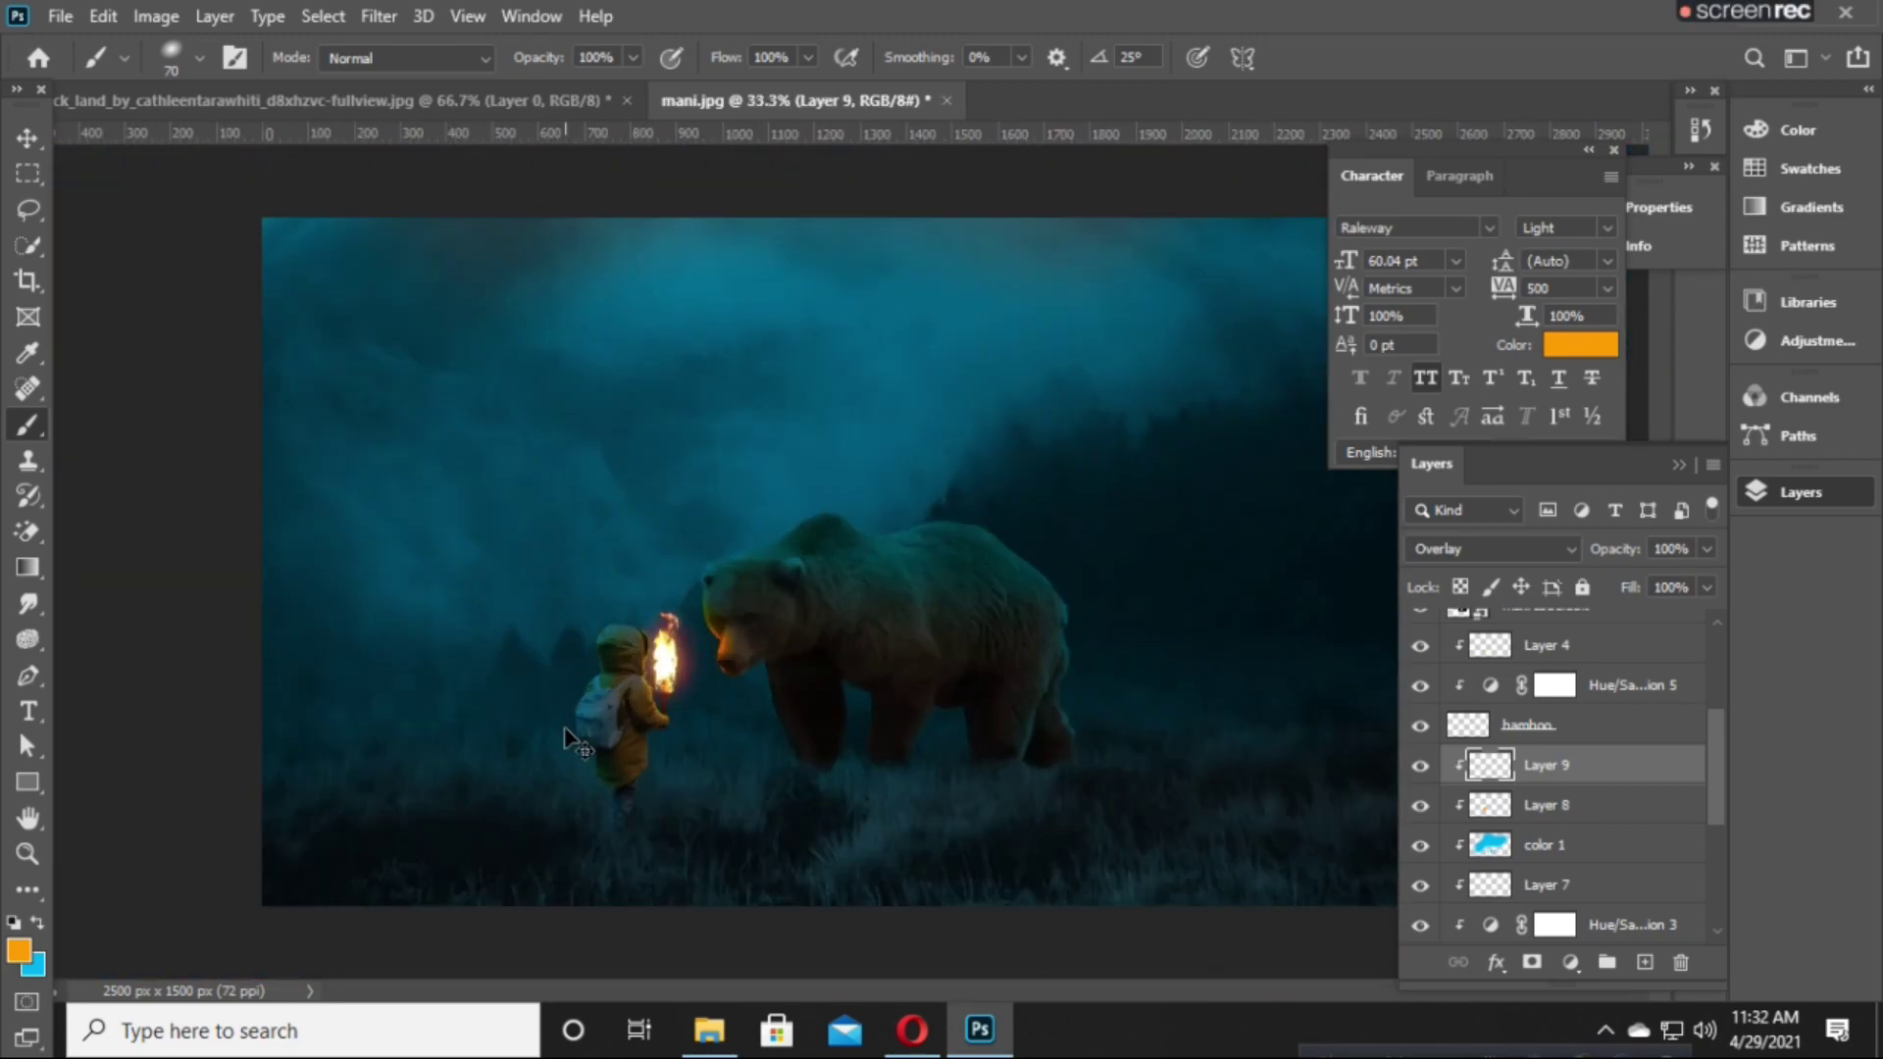
key("ctrl+plus")
key("ctrl+plus")
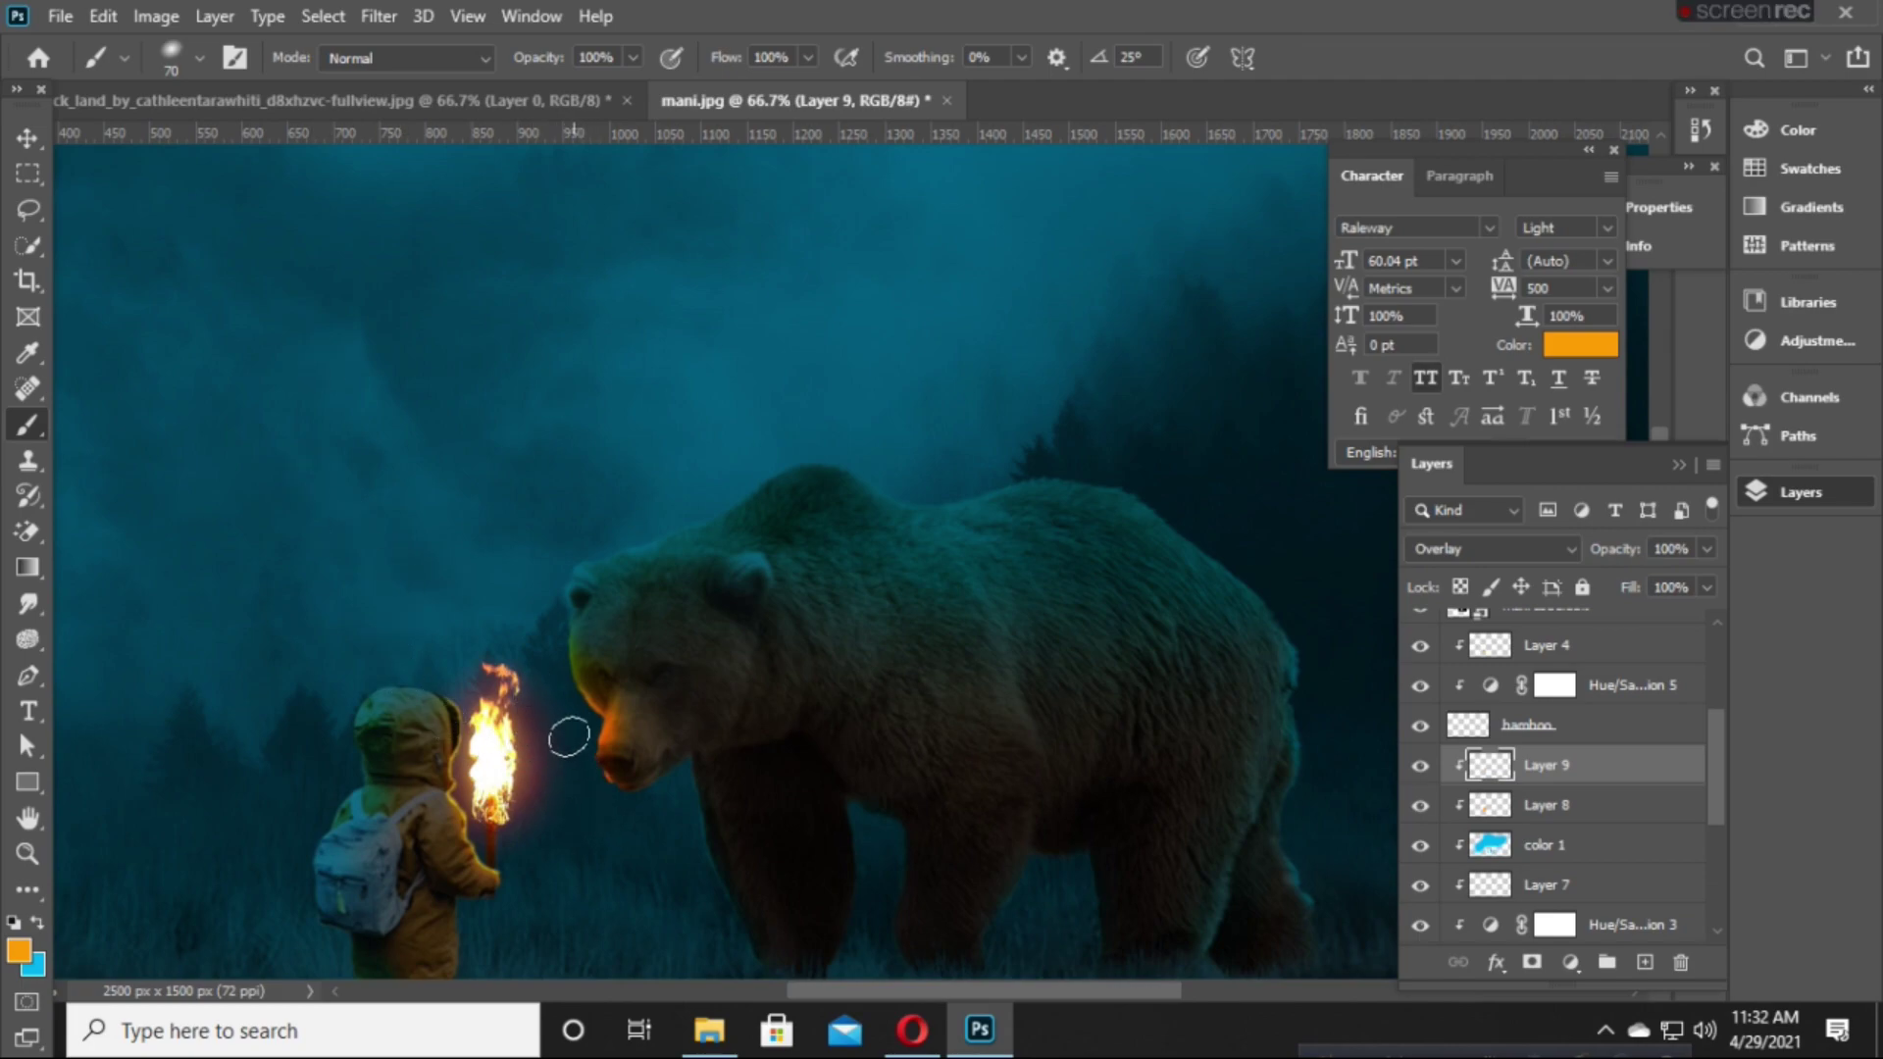
scroll(558, 781, "down", 2)
scroll(558, 782, "down", 3)
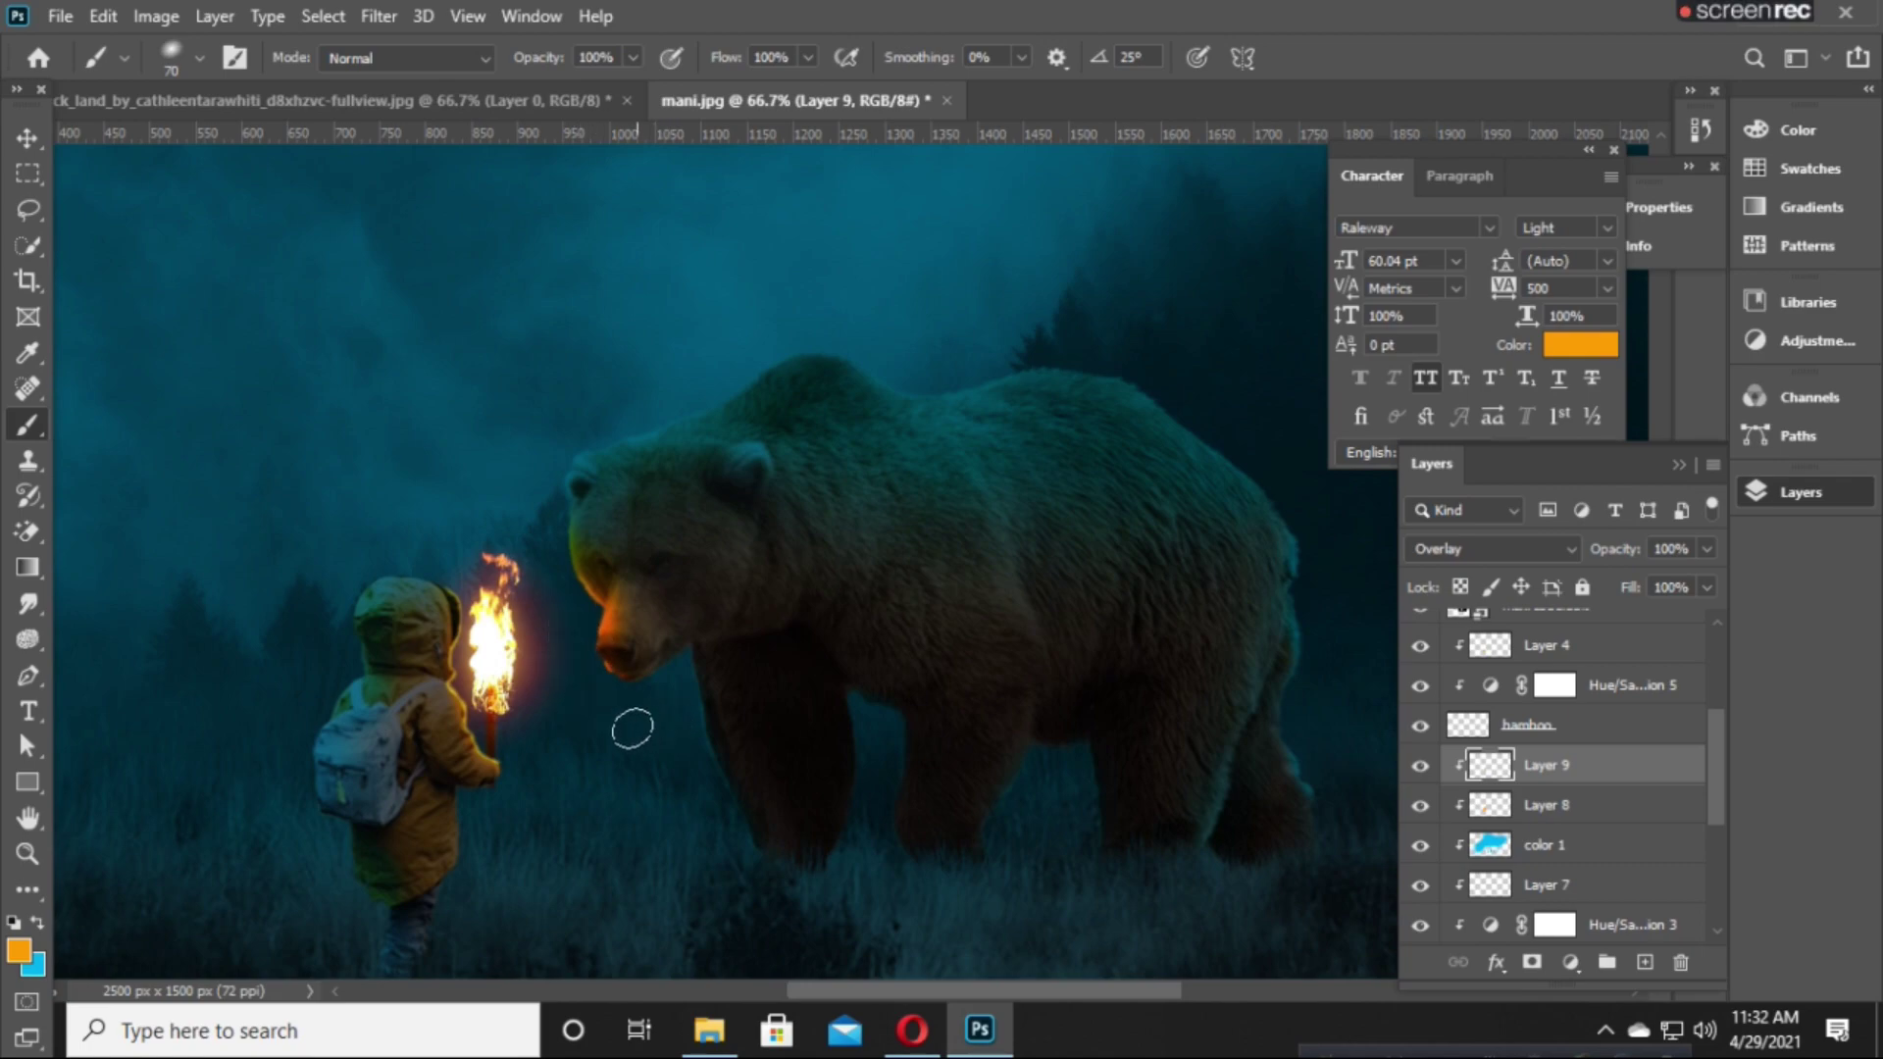
key("ctrl+0")
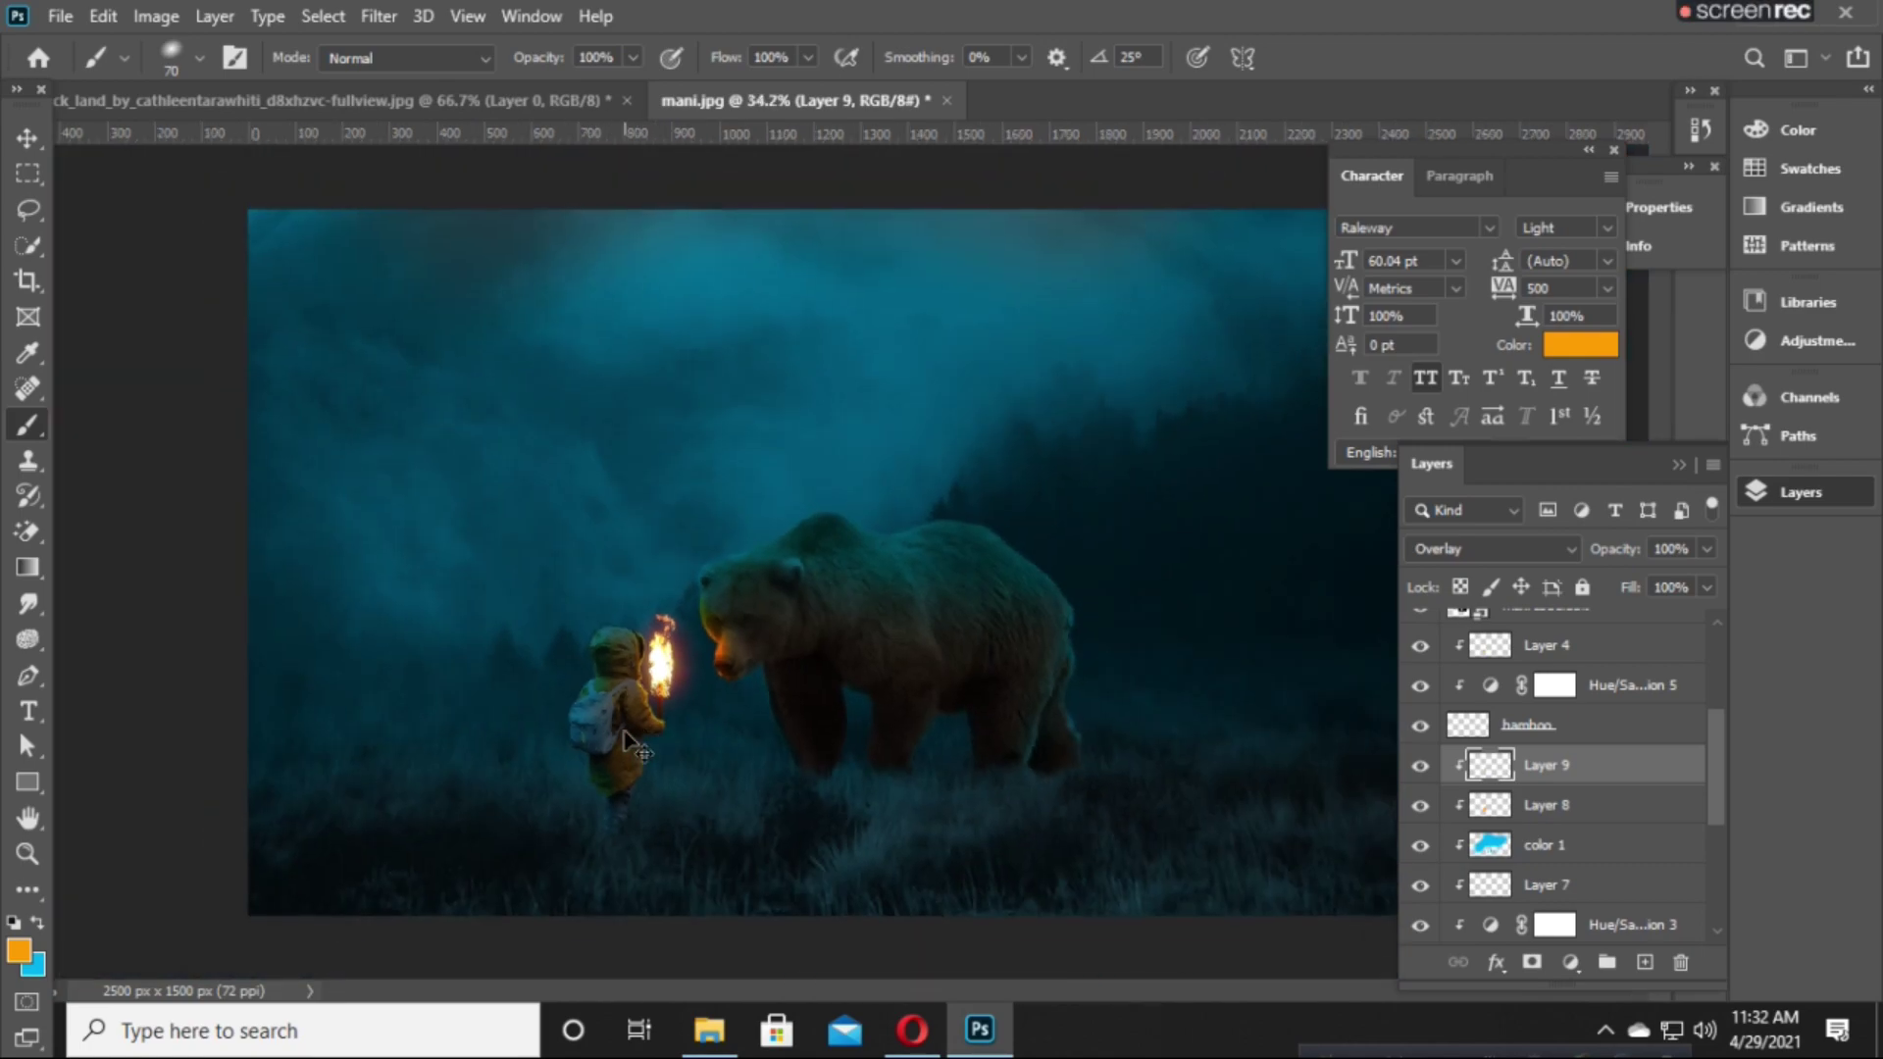
key("ctrl+plus")
key("ctrl+plus")
key("ctrl+plus")
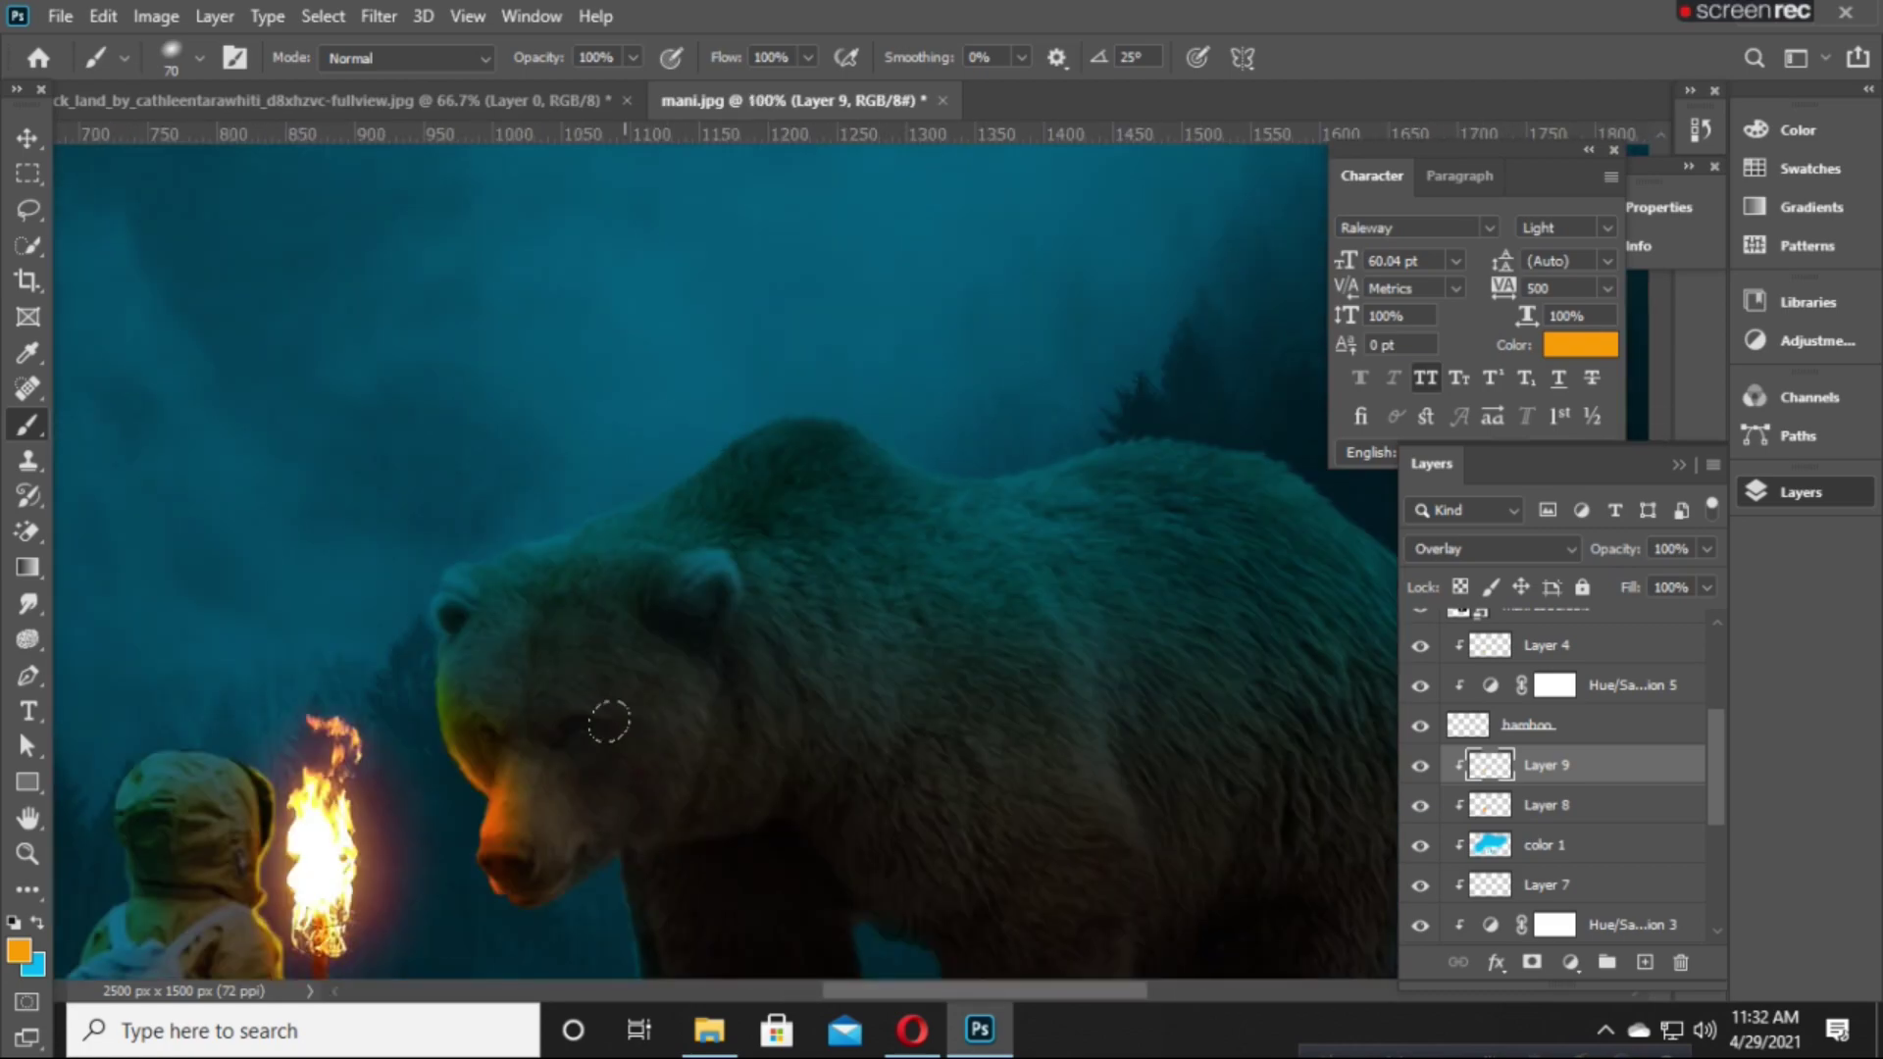
left_click_drag(623, 731, 835, 620)
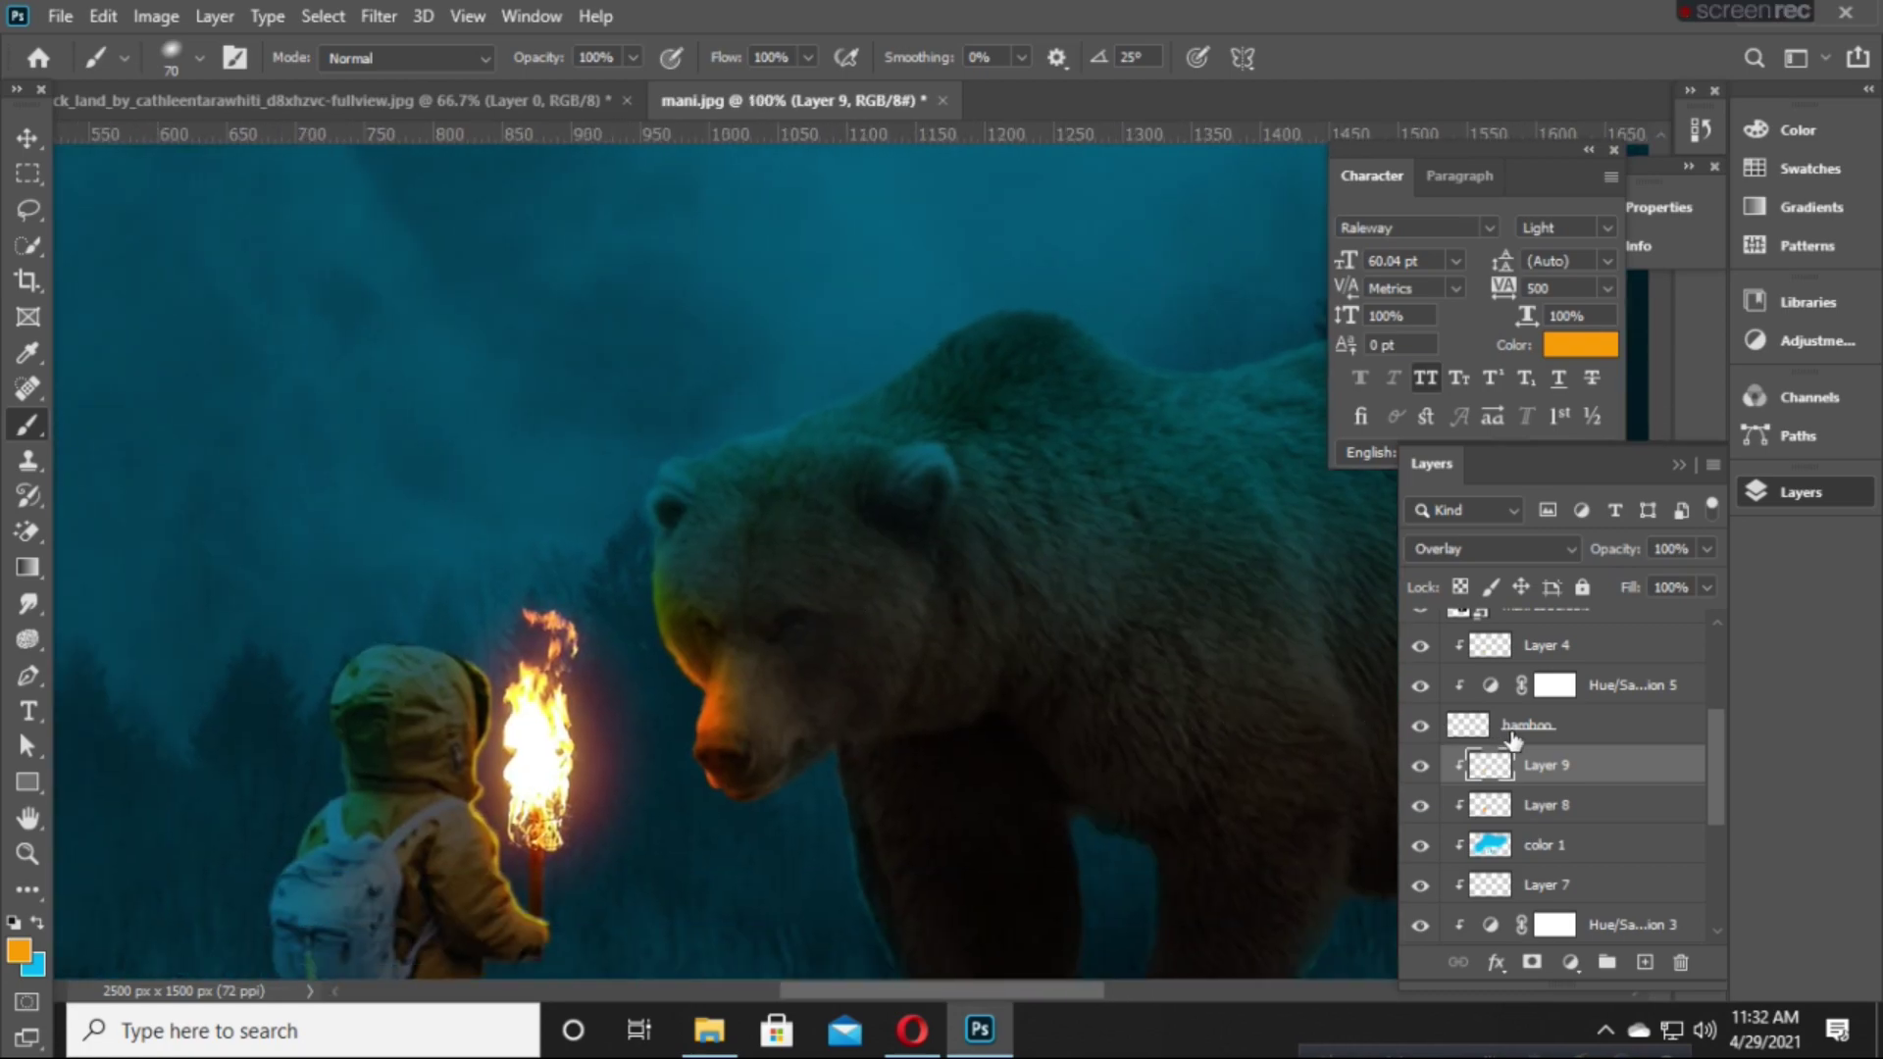
Reselect Layer 8 and paint broader orange glow across the bear's forehead with a larger brush.
left_click(1422, 735)
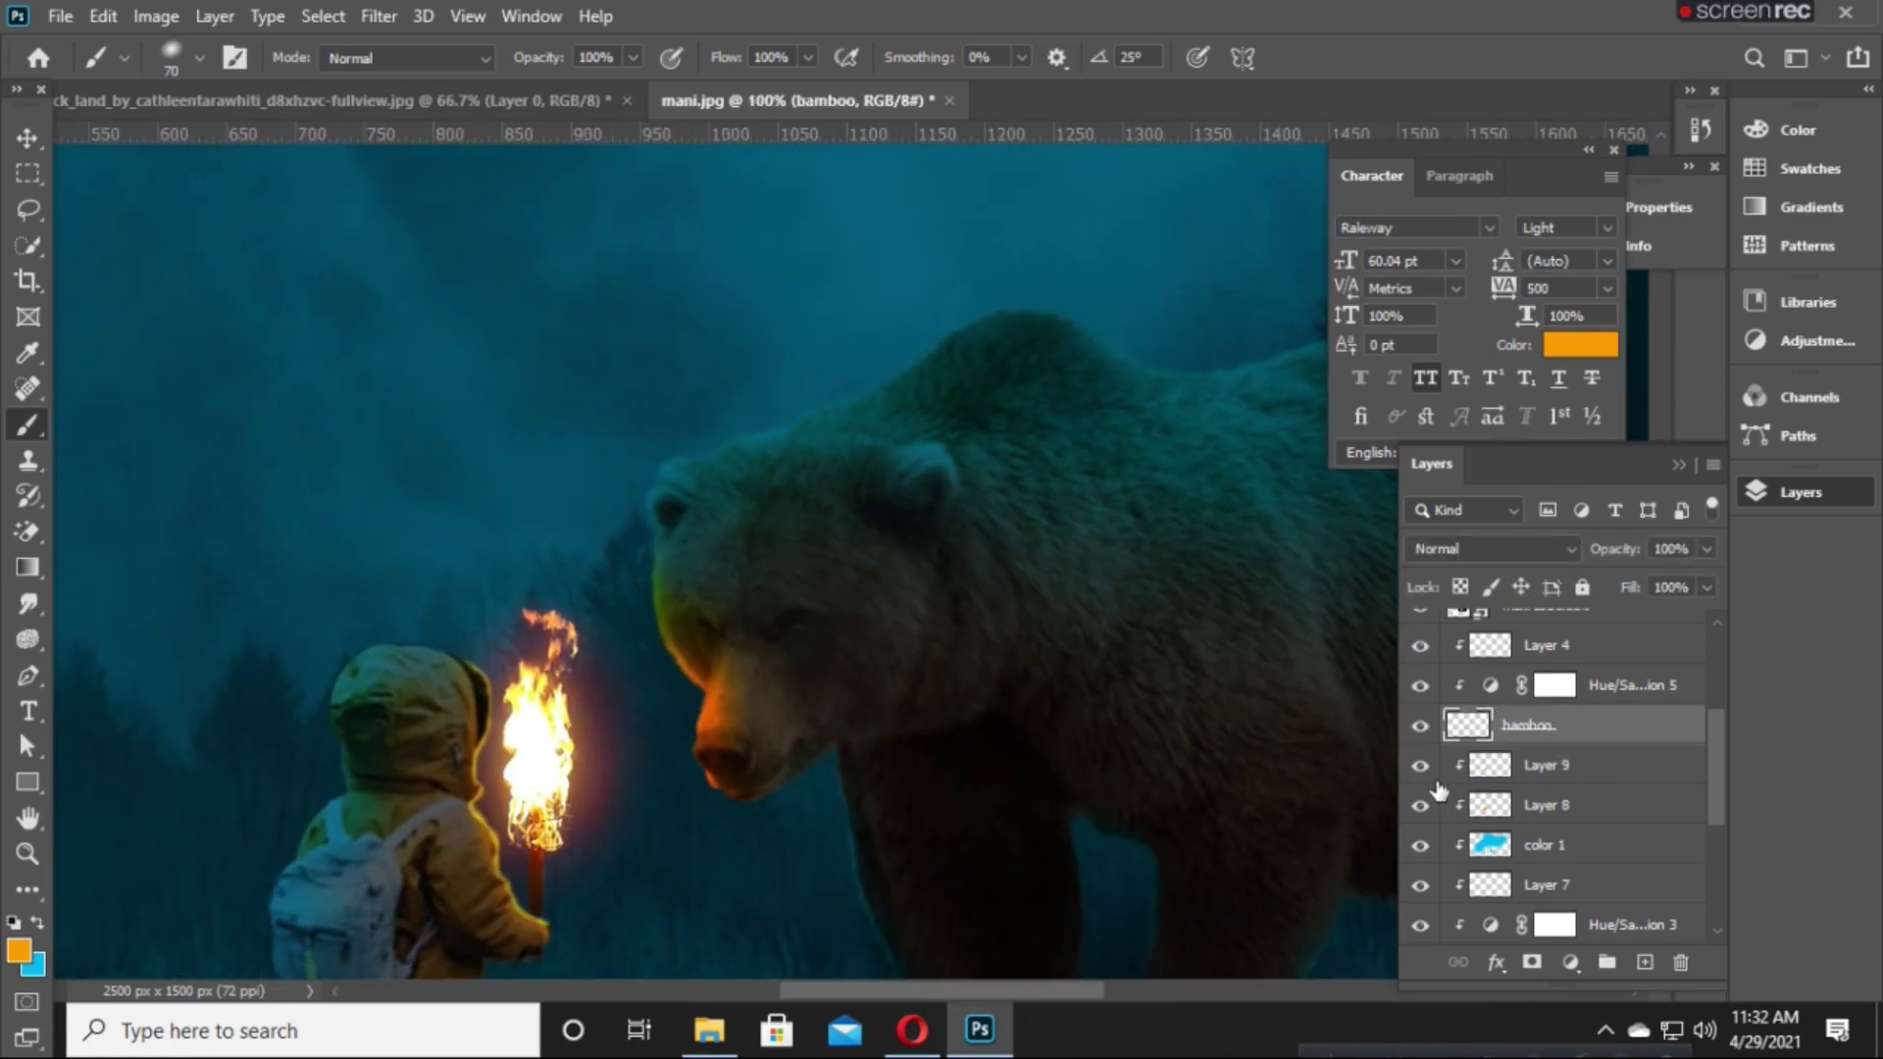
left_click(1427, 809)
left_click(1566, 814)
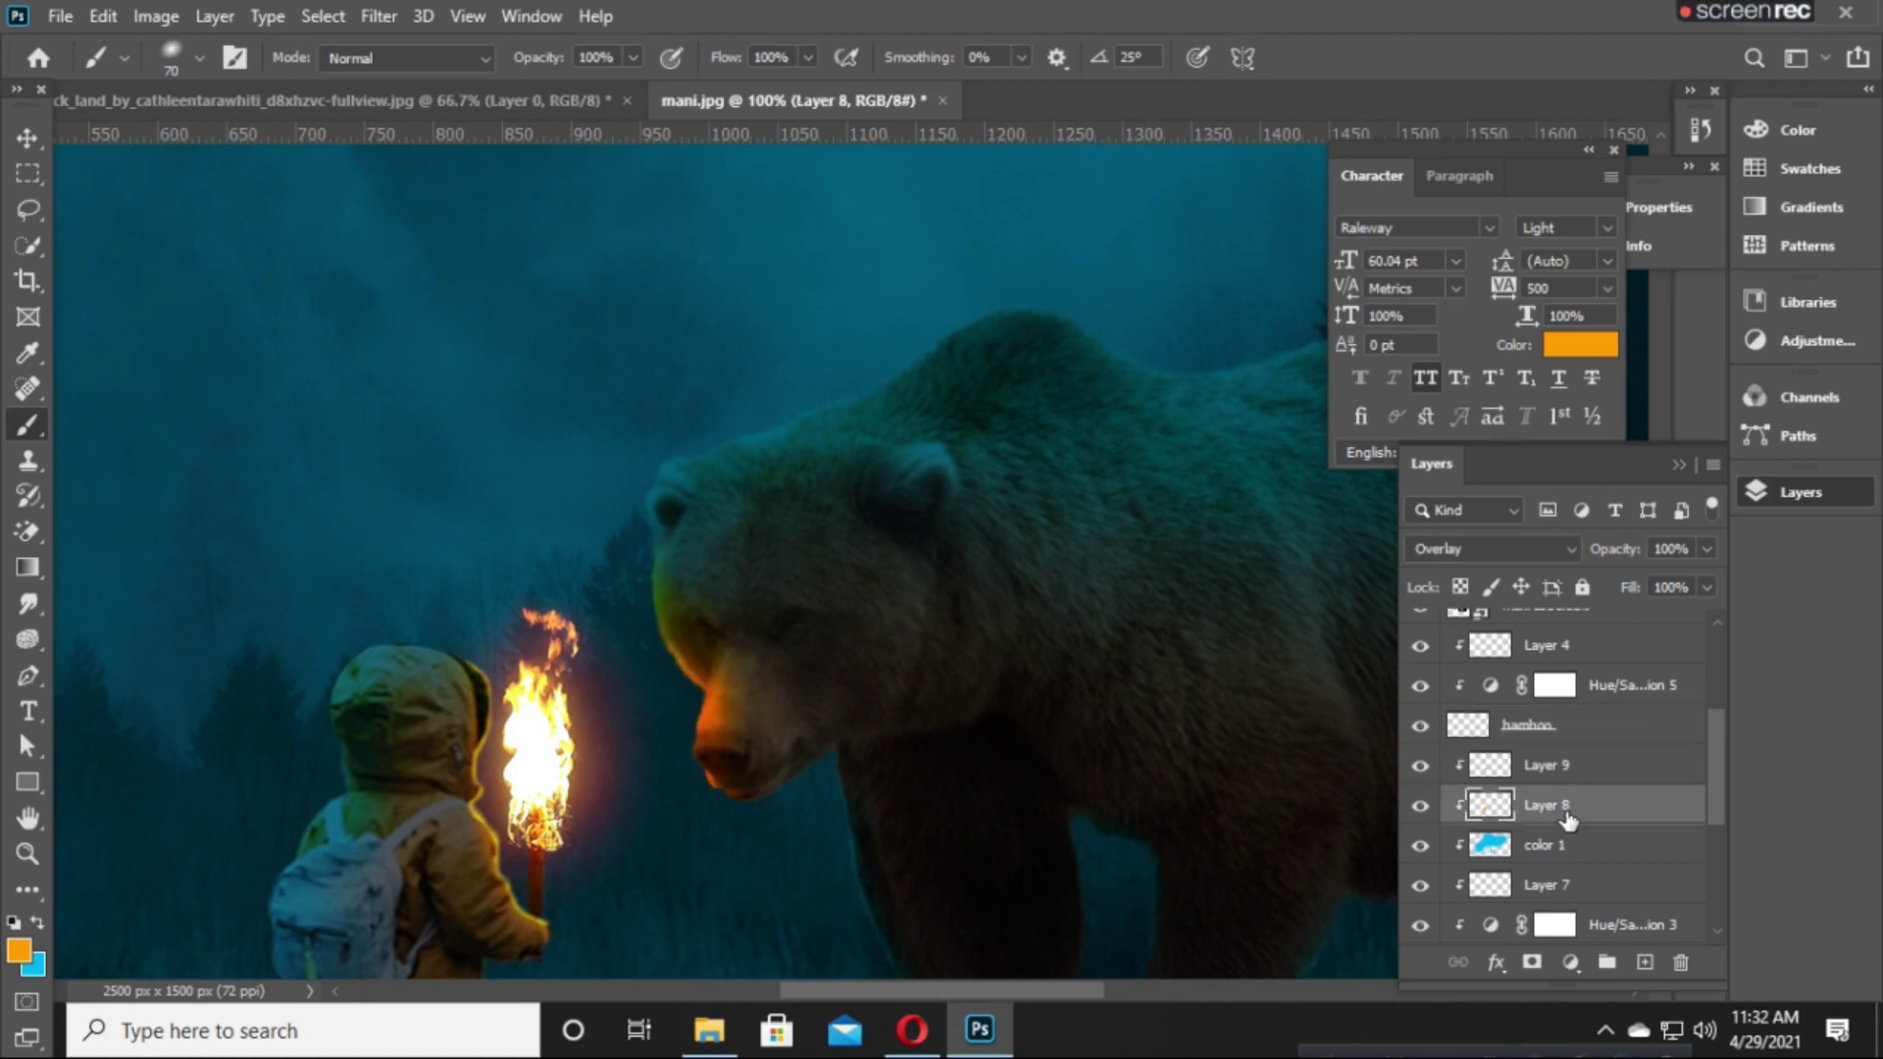
key("bracketright")
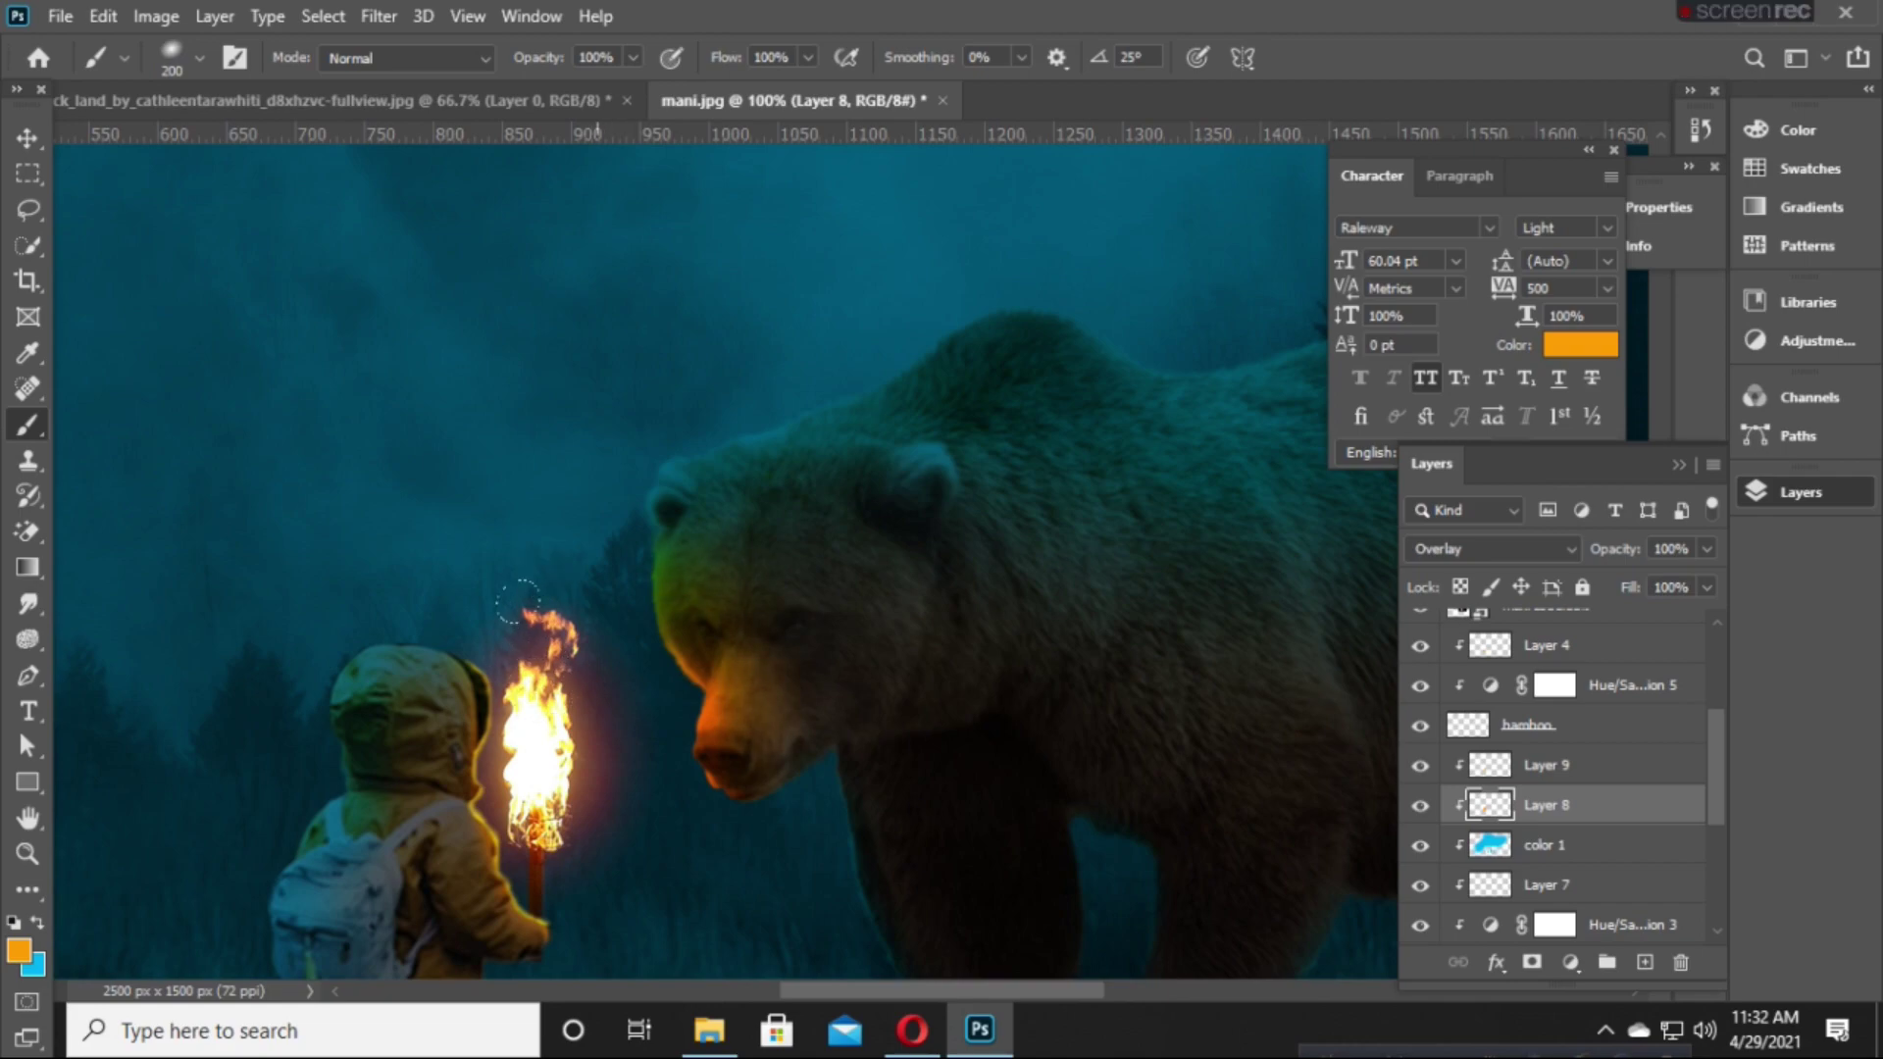
key("v")
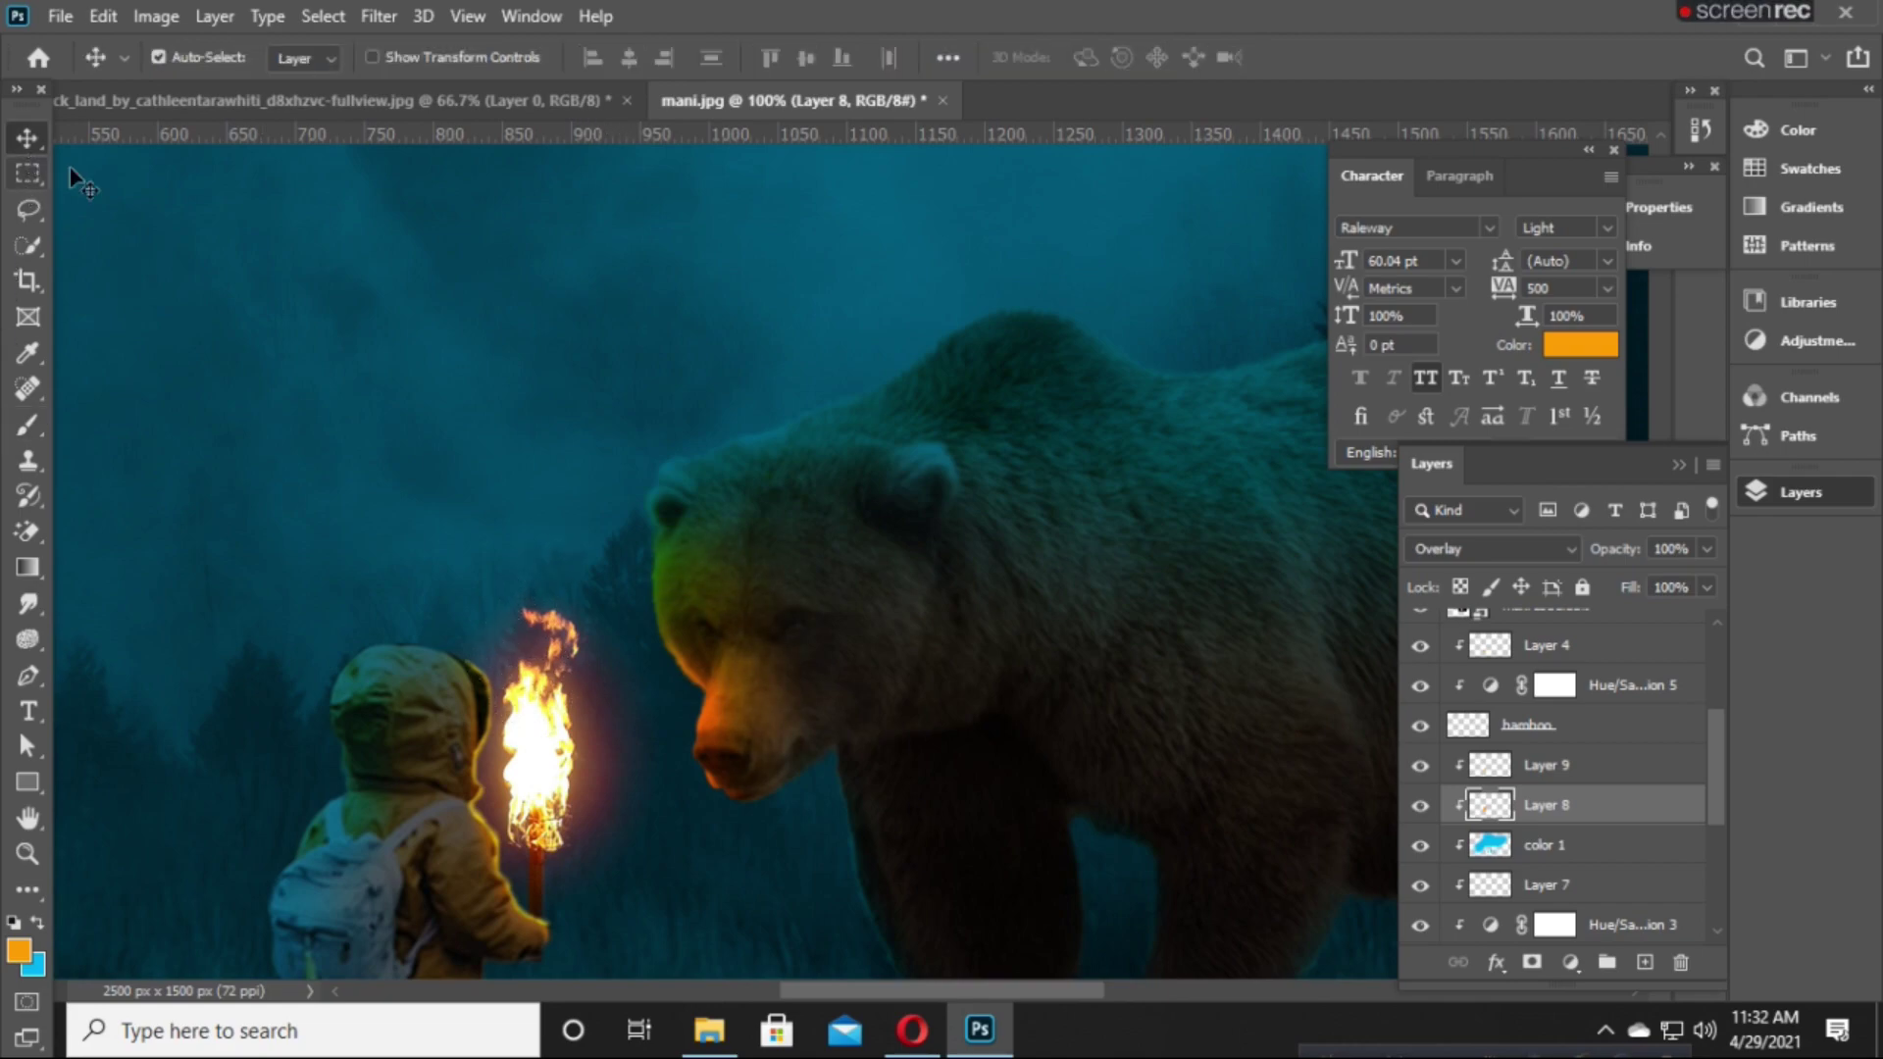
key("ctrl+minus")
key("ctrl+minus")
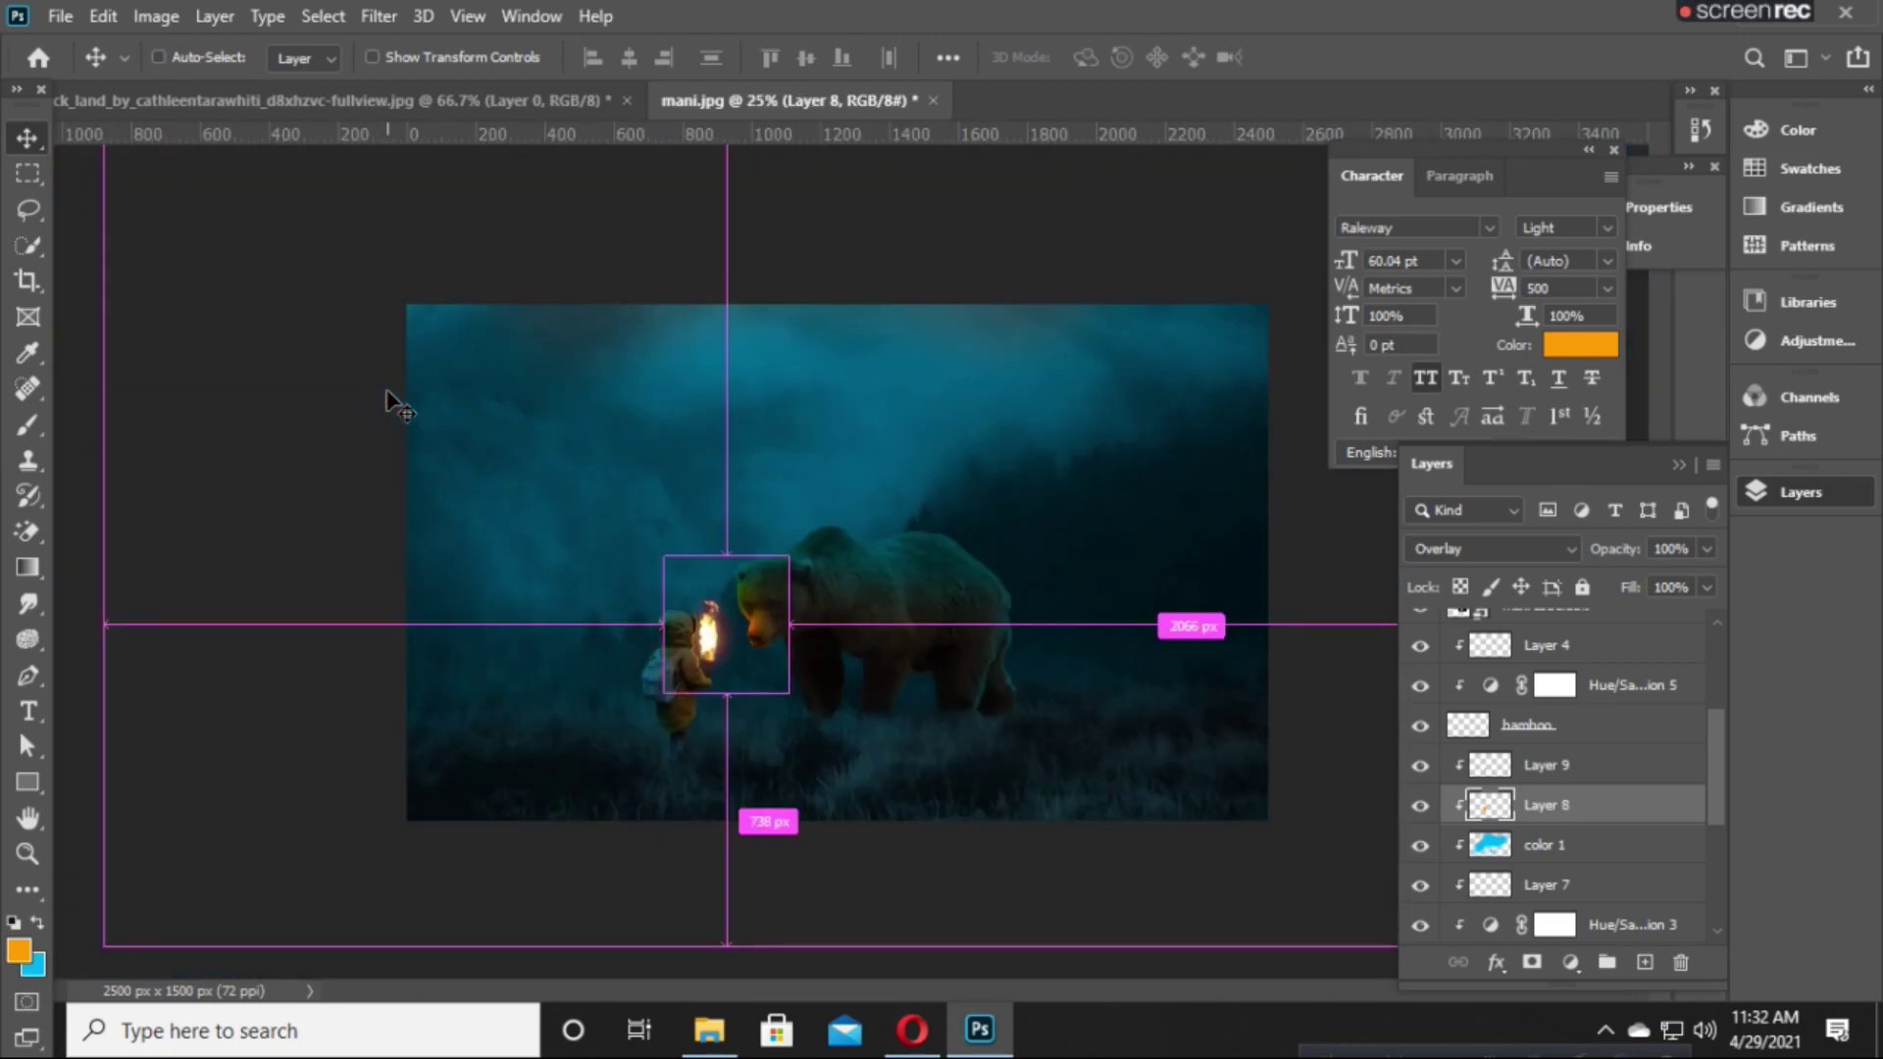
key("ctrl+plus")
scroll(638, 520, "up", 1)
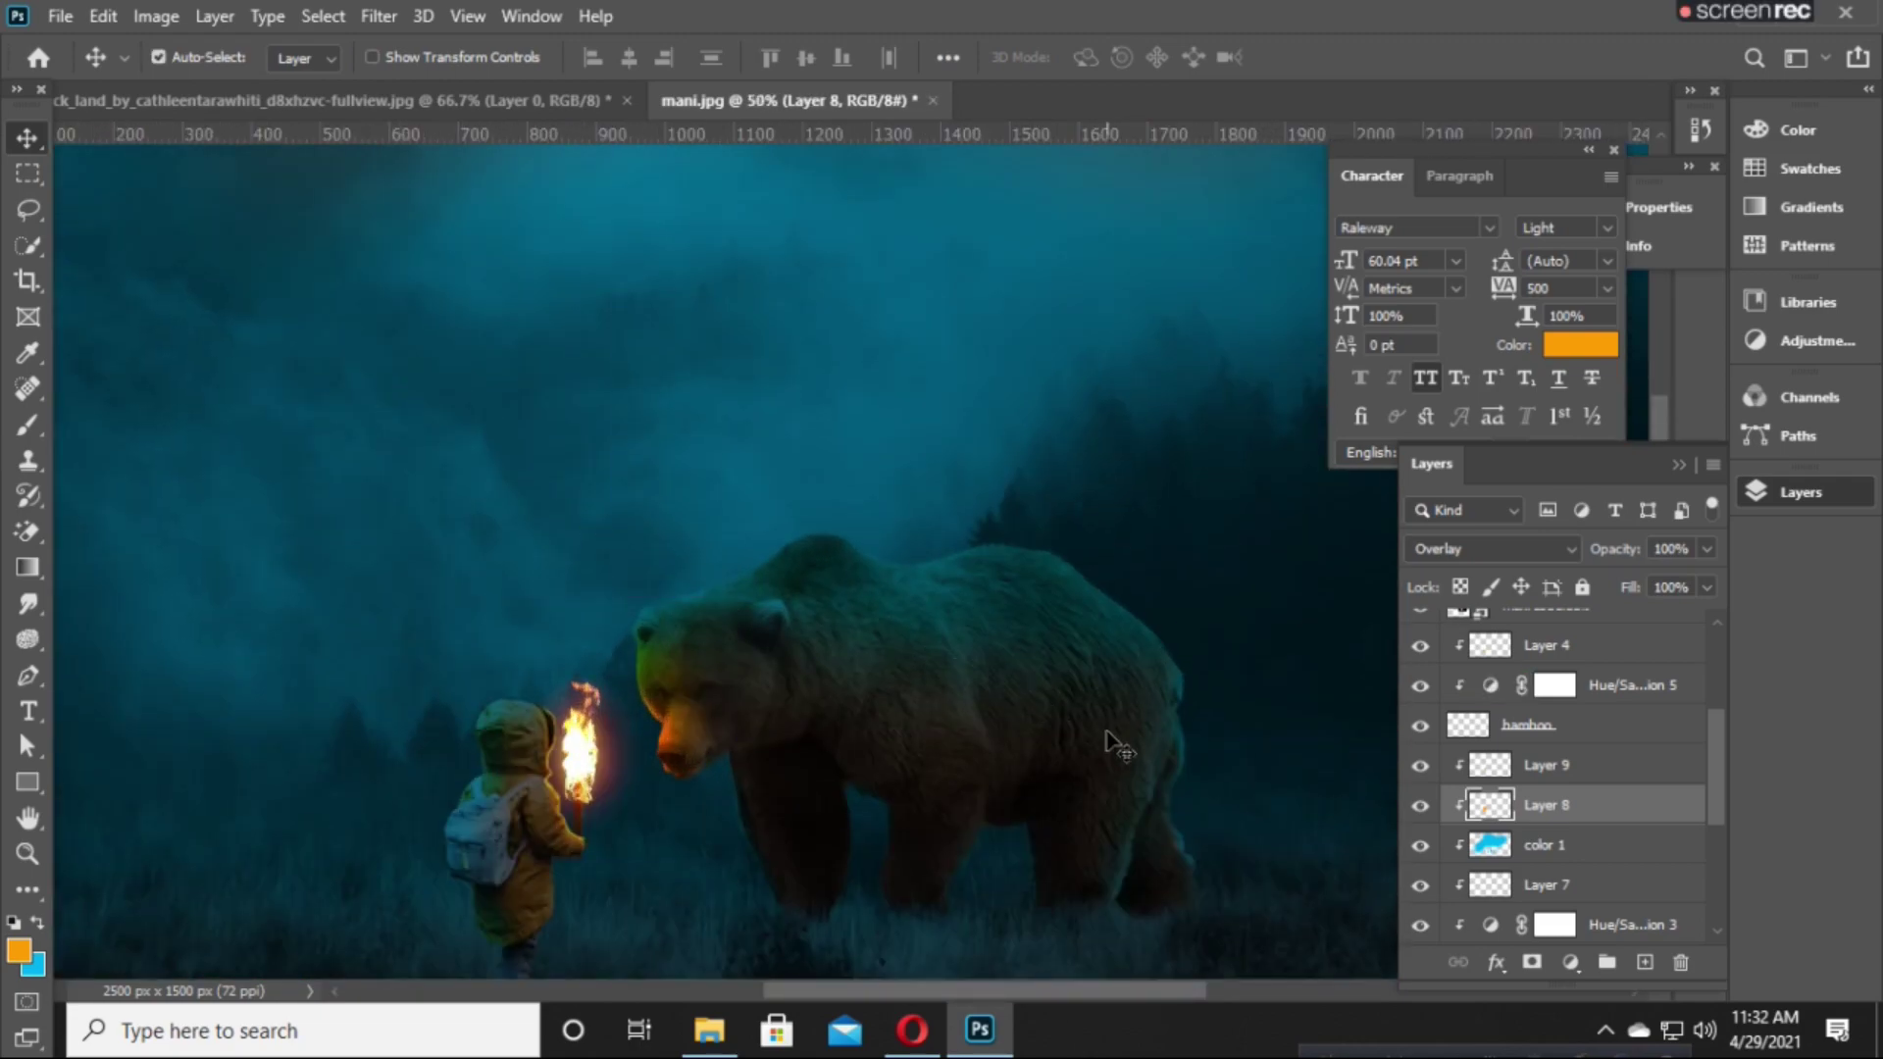
Add a new layer above Layer 9 and zoom in closely on the bear's face.
left_click(1577, 773)
left_click(1645, 962)
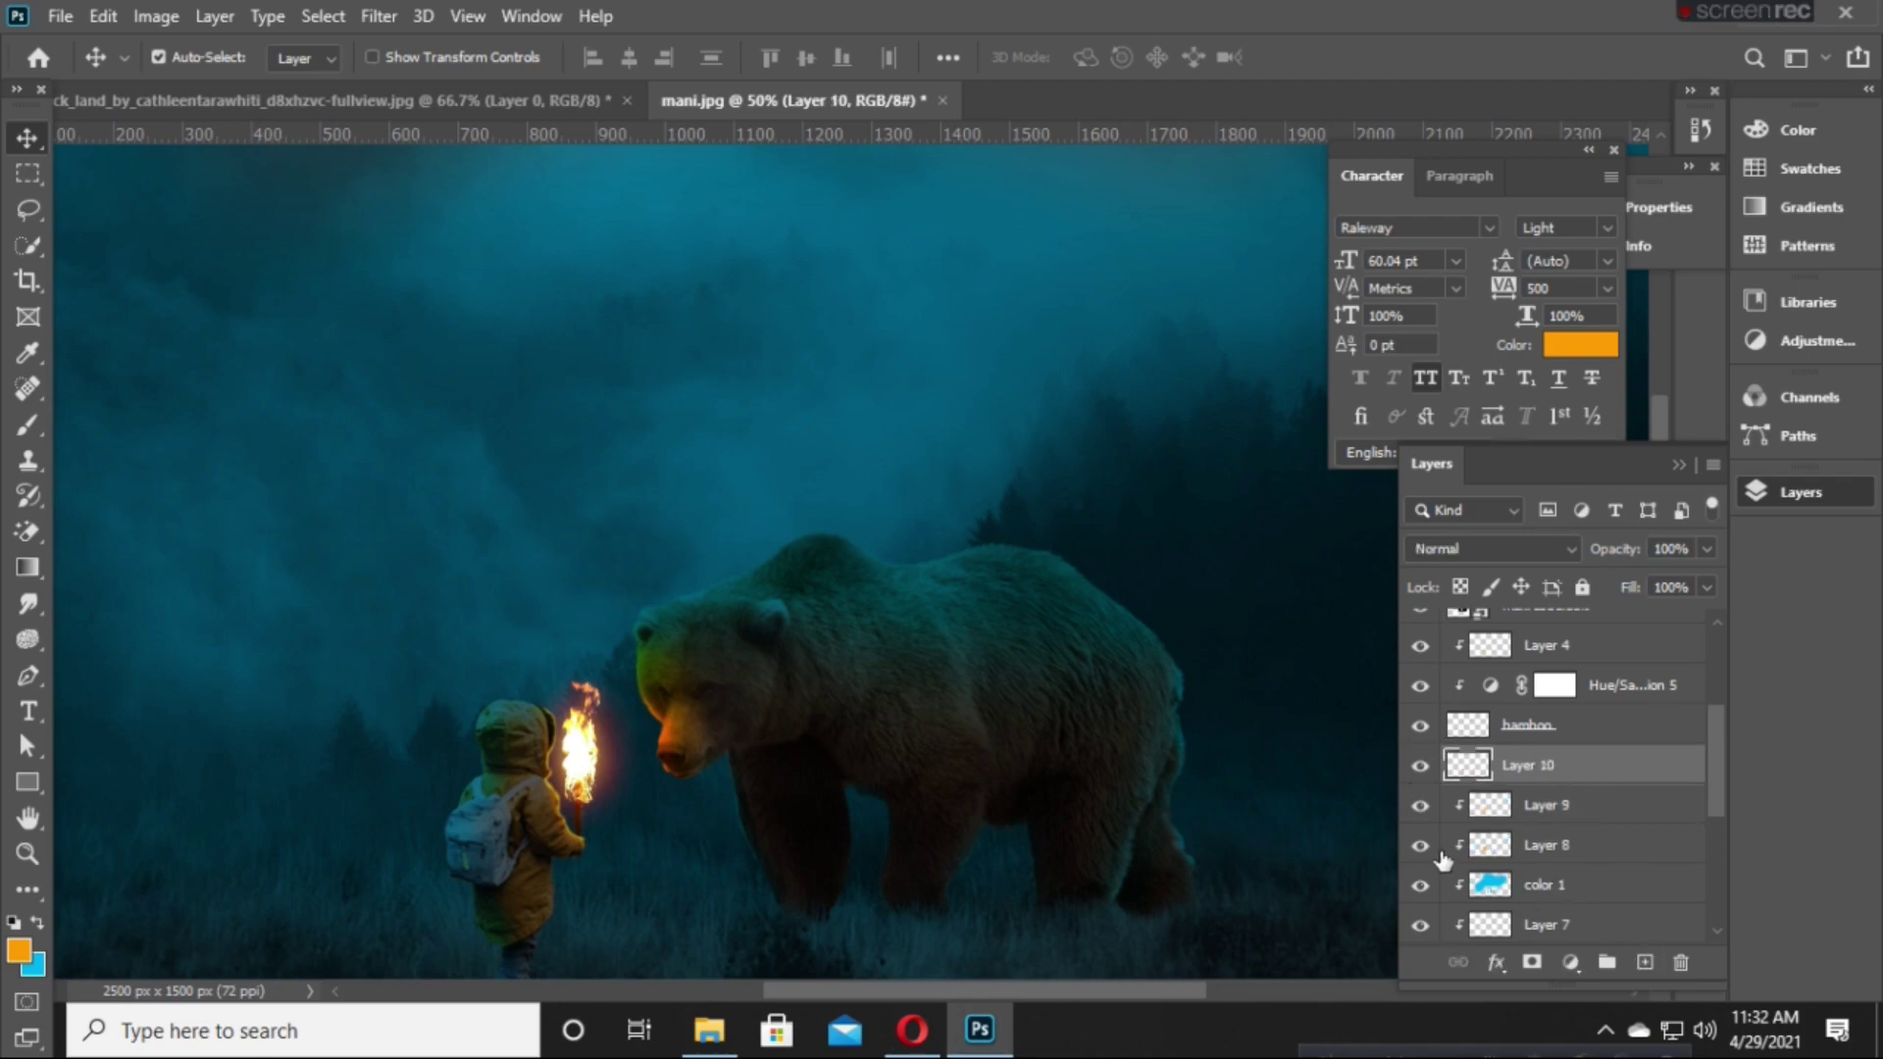
left_click(22, 424)
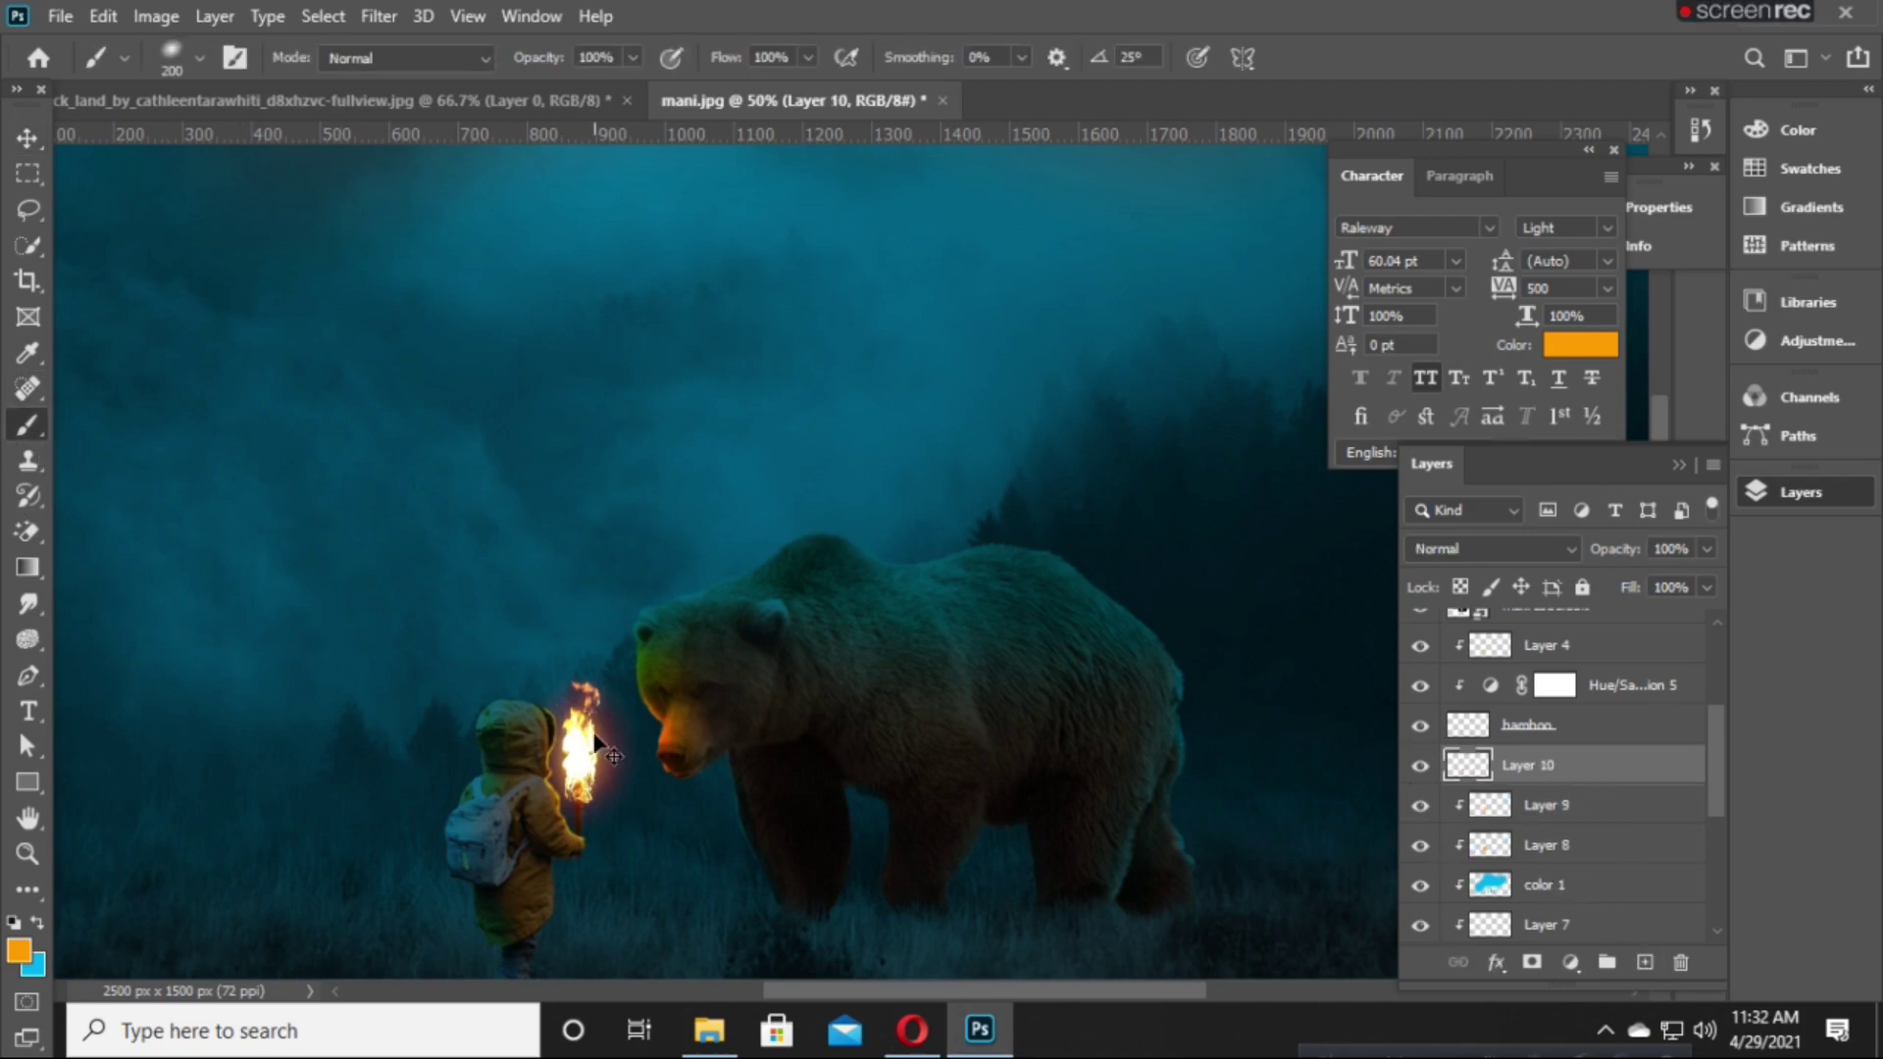
scroll(592, 733, "up", 3)
scroll(592, 733, "up", 4)
mouse_move(505, 812)
left_mouse_down()
mouse_move(842, 731)
mouse_move(1275, 726)
left_mouse_up()
Draw a tiny orange Ellipse 1 dot in the bear's eye, kept in Normal blend mode.
left_click(16, 786)
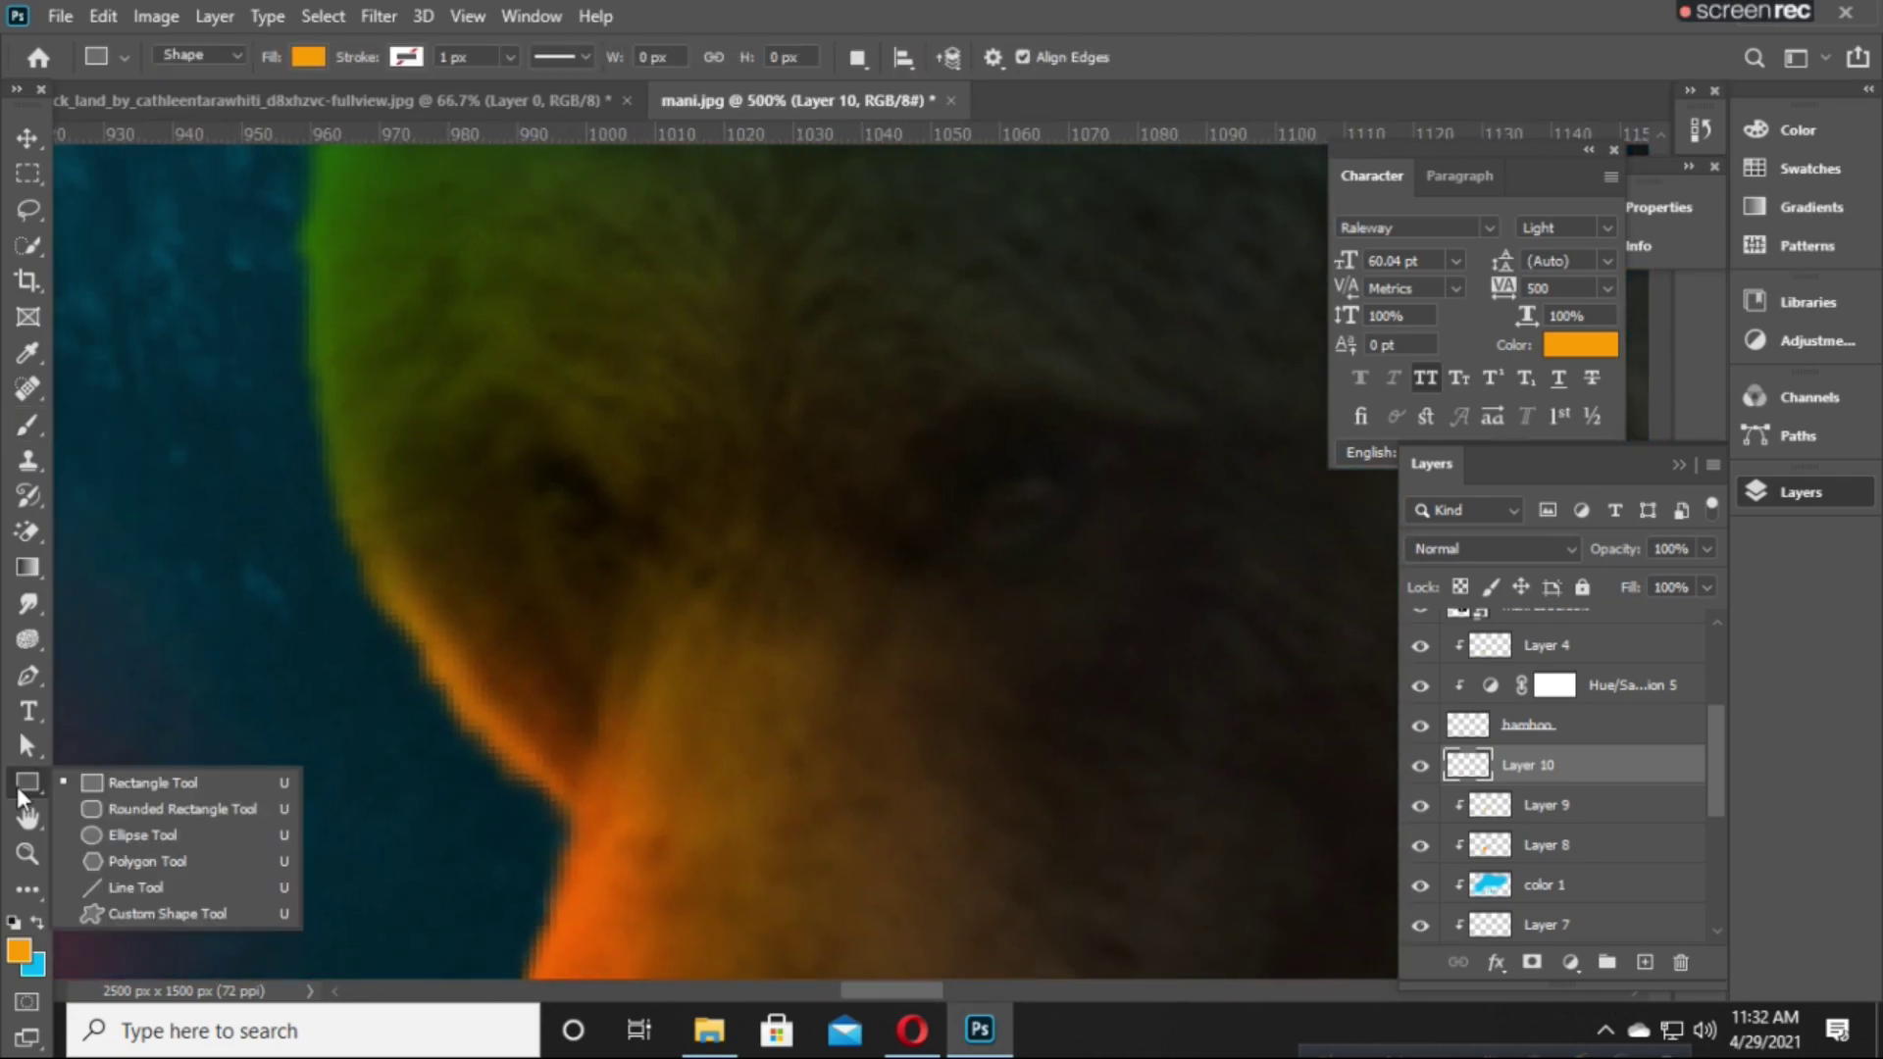
left_click(104, 831)
scroll(525, 601, "up", 2)
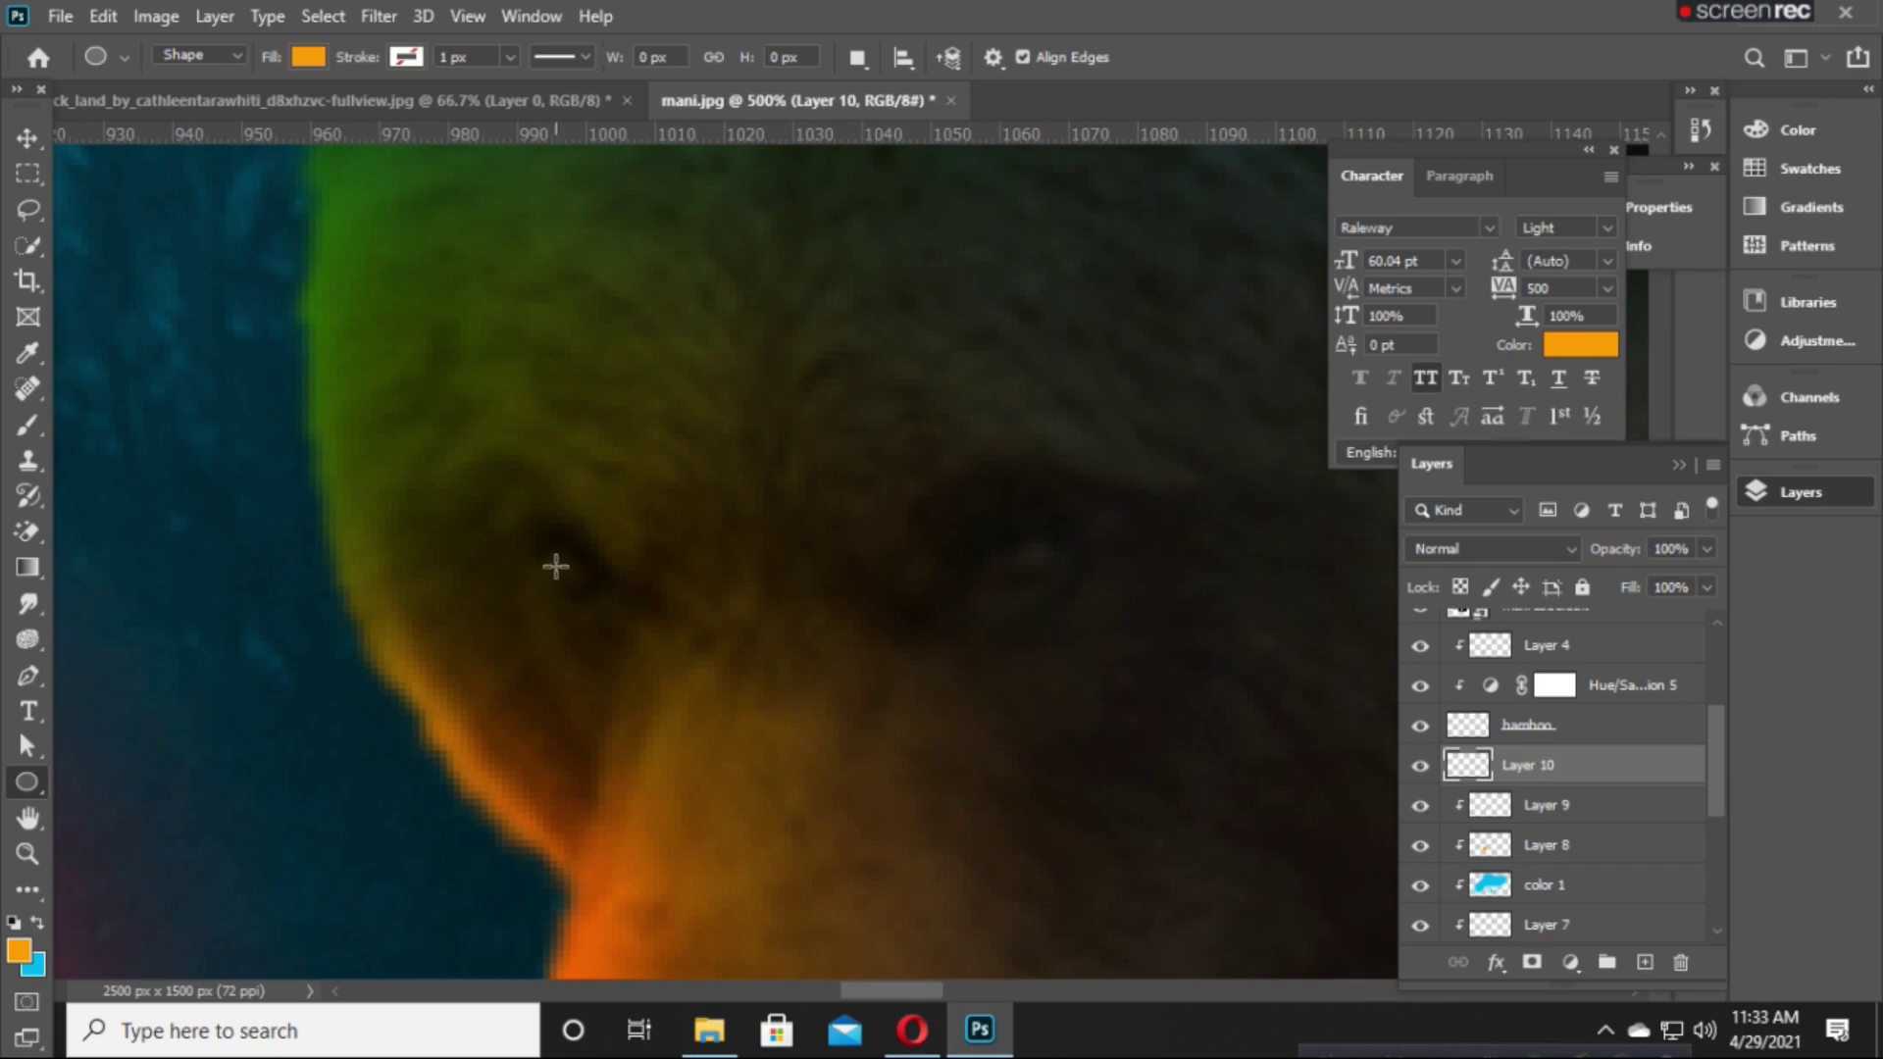
left_click_drag(555, 565, 566, 576)
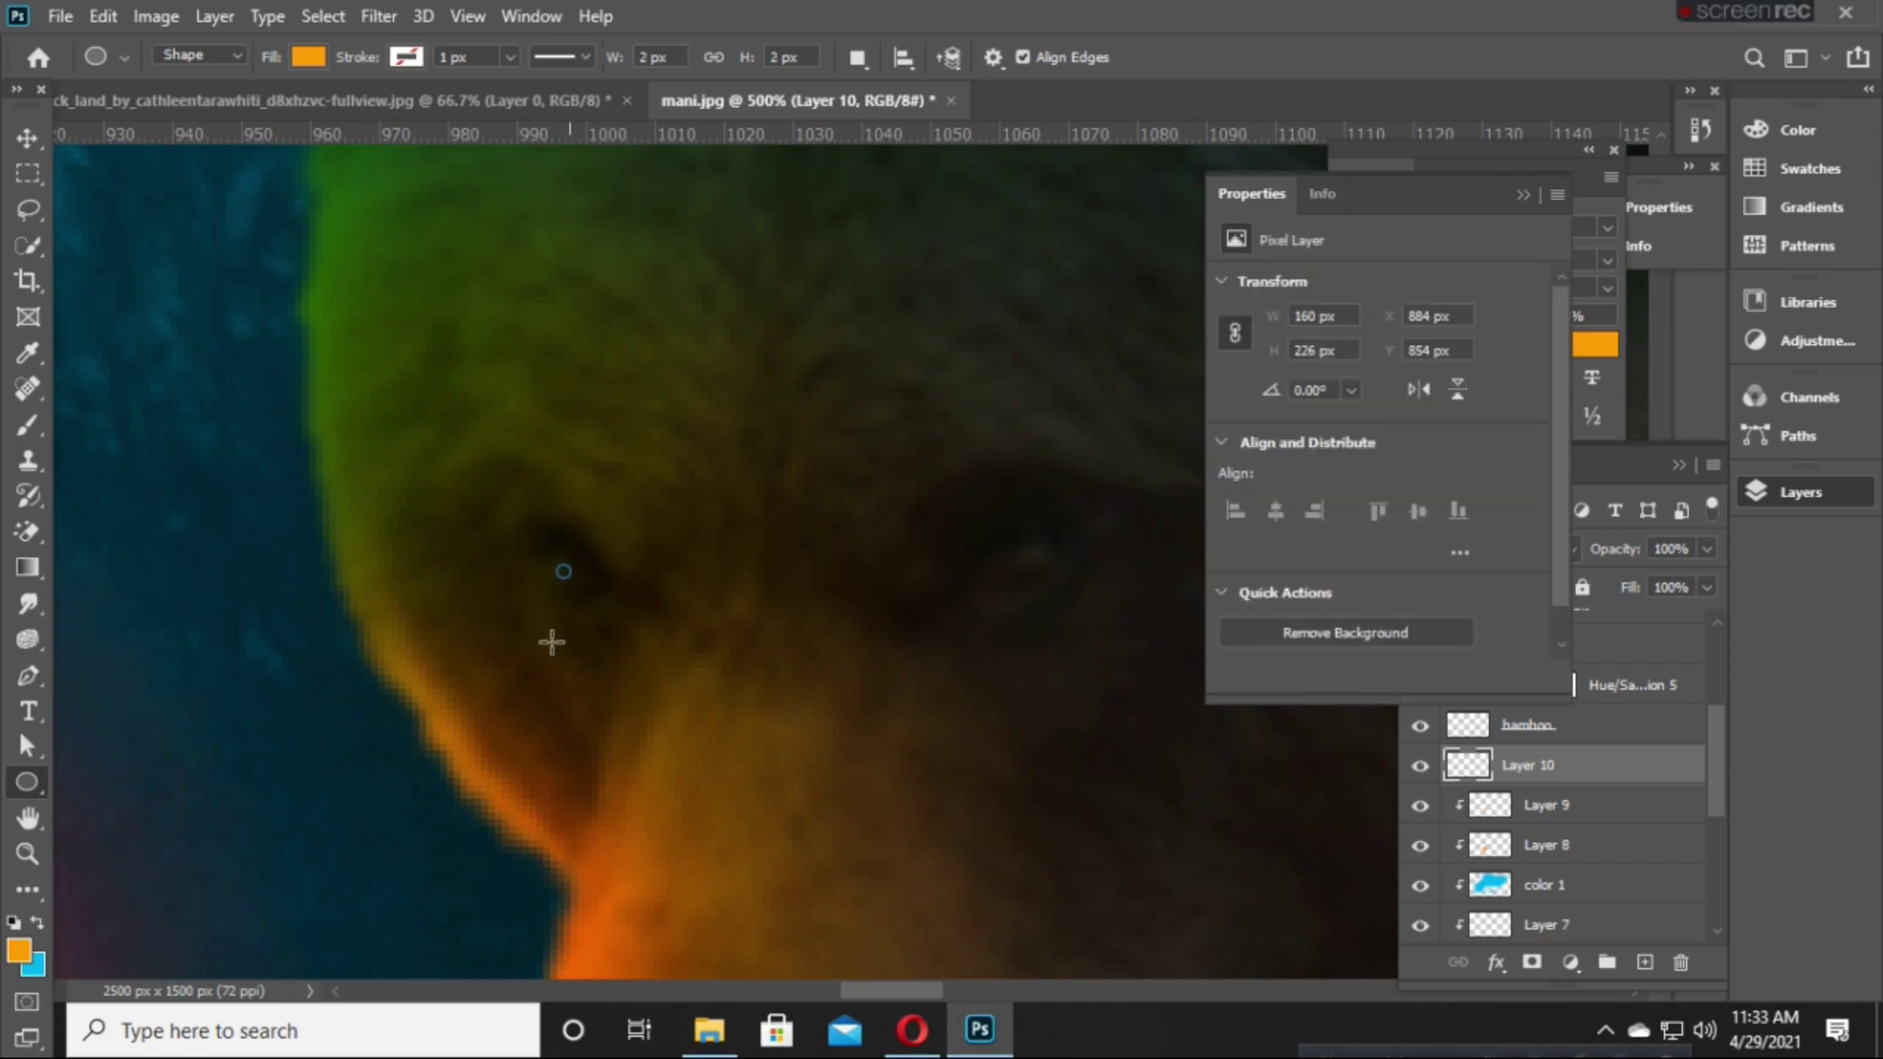
key("v")
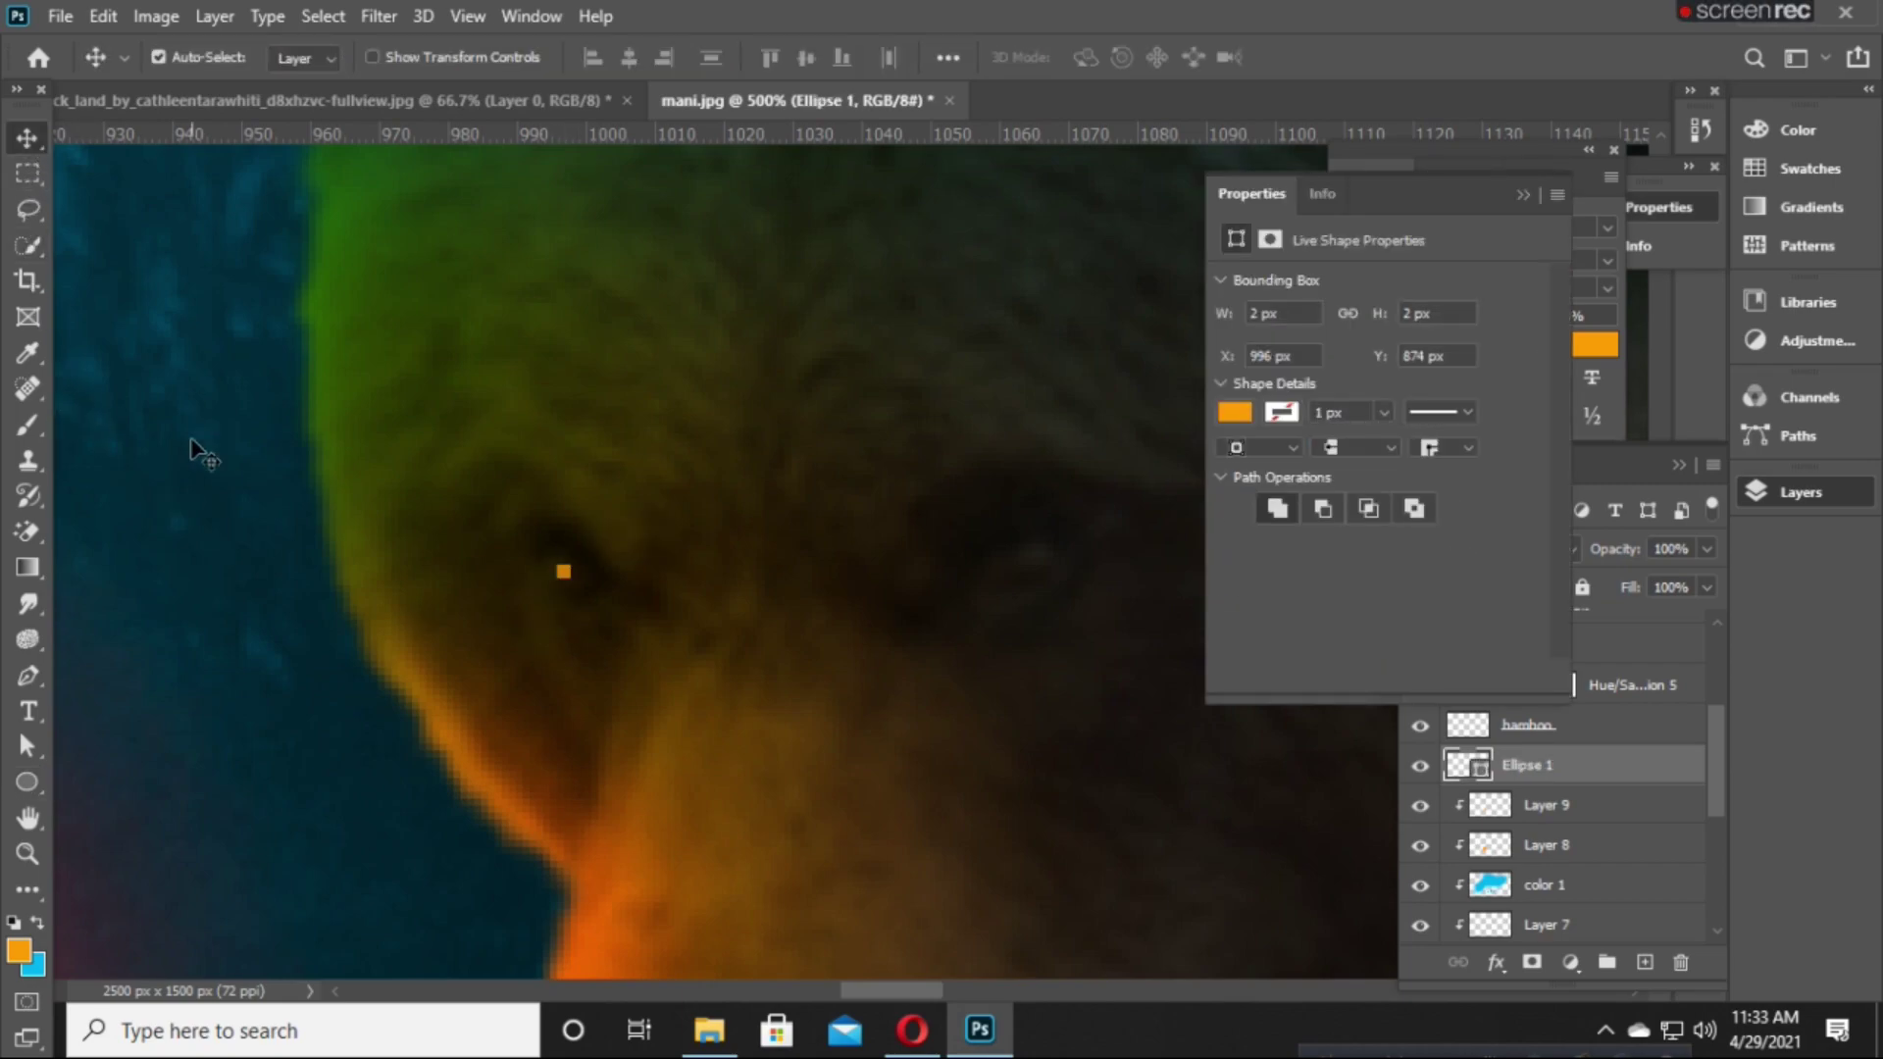
left_click(1523, 194)
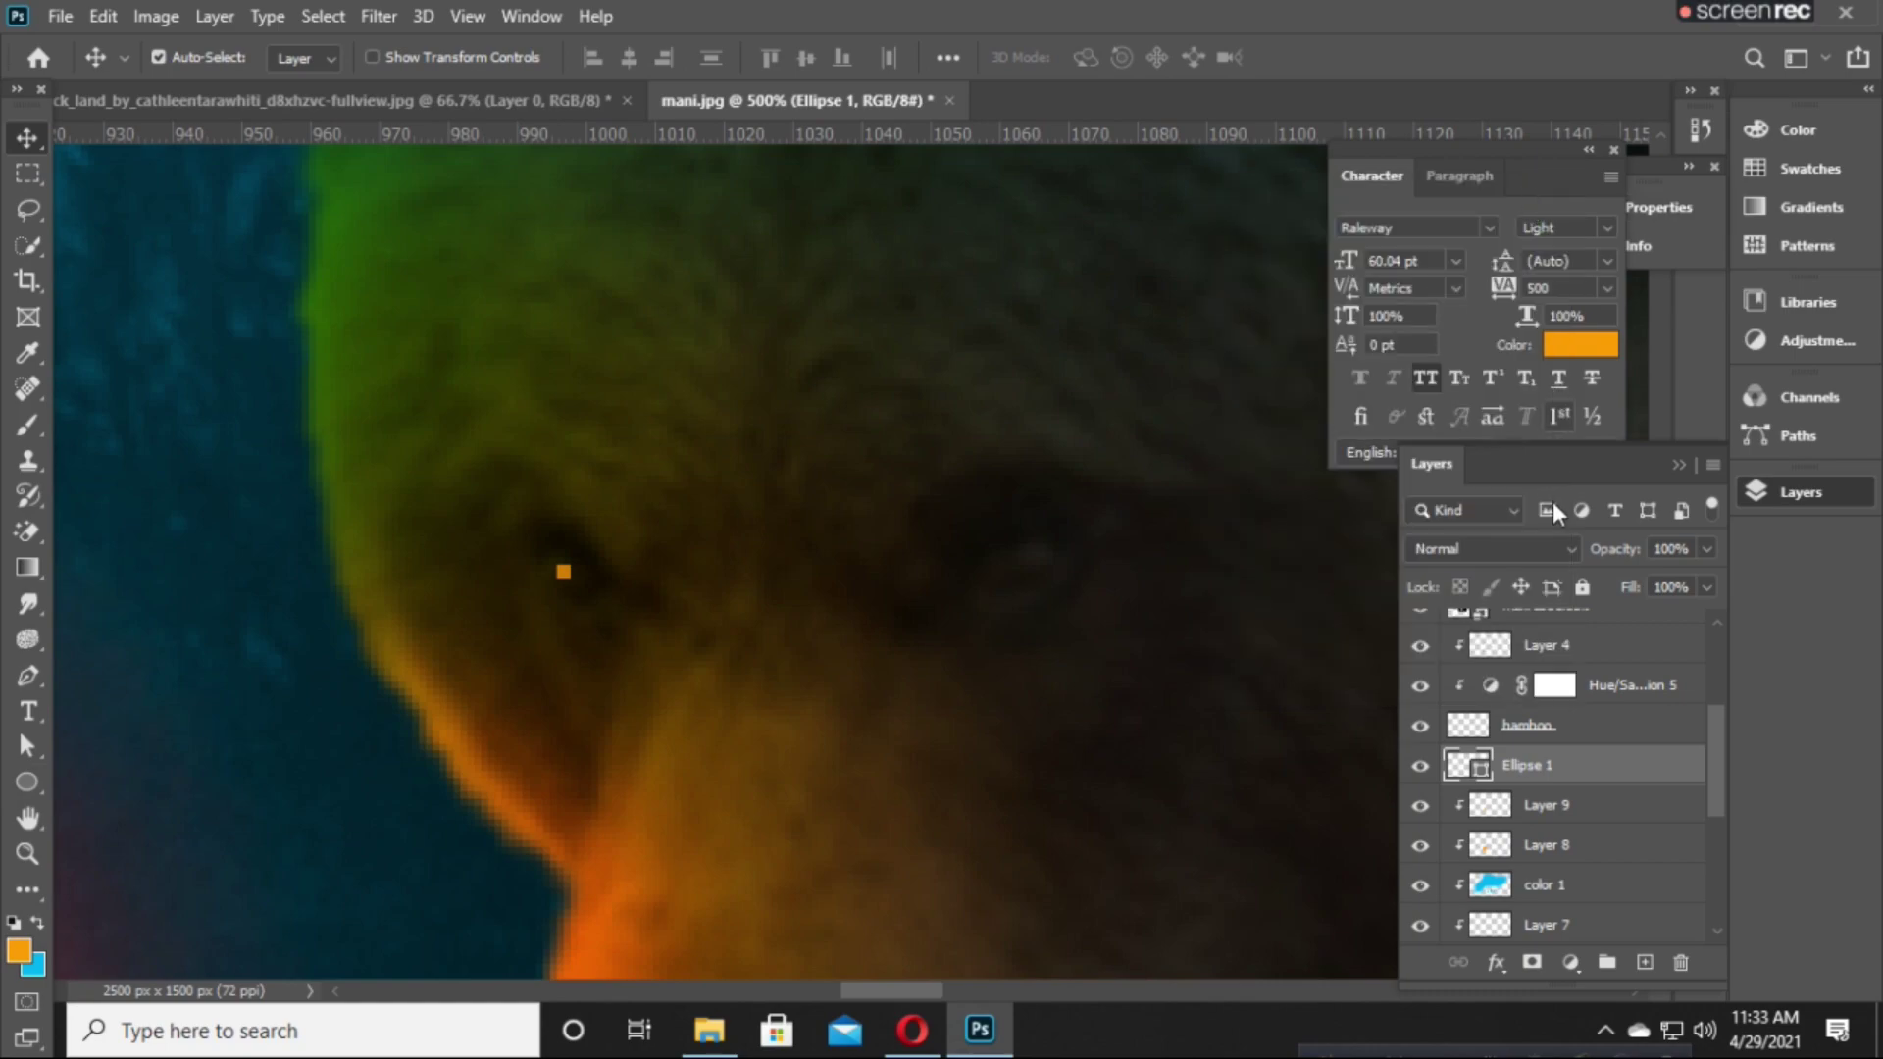
left_click(1505, 549)
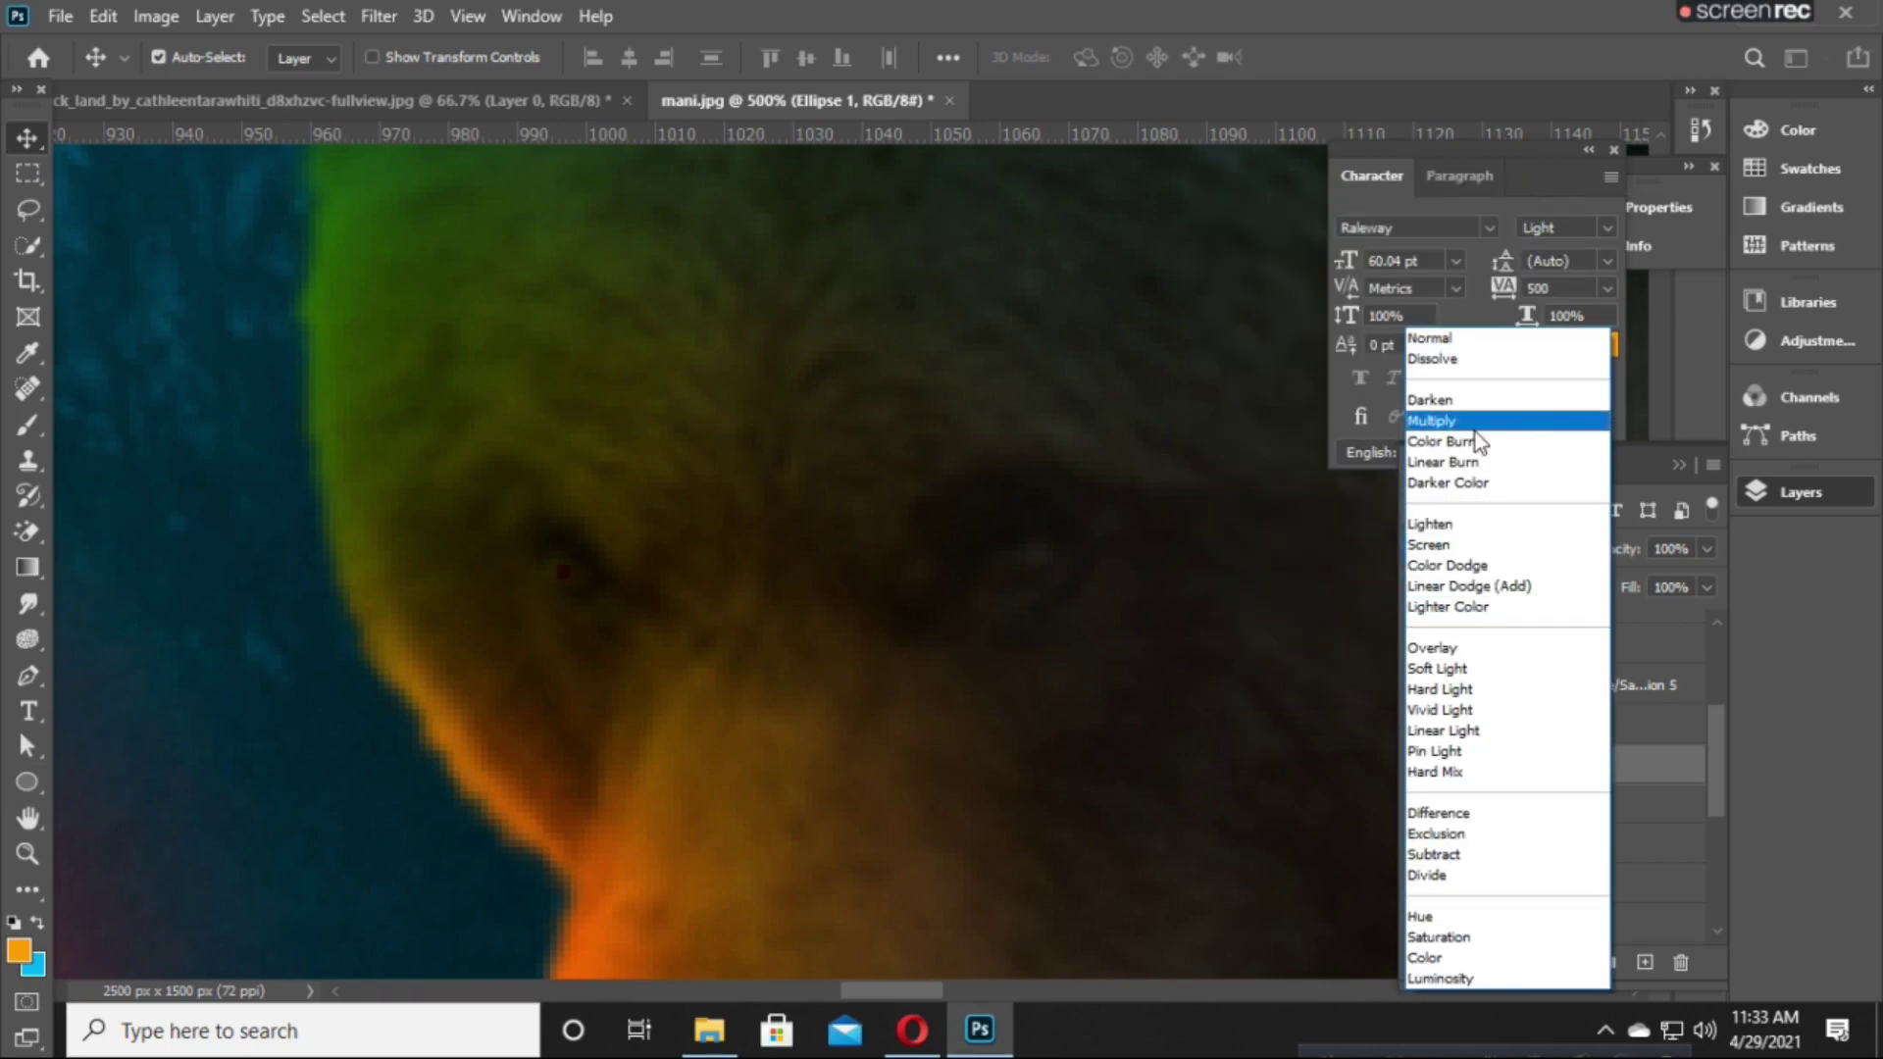
left_click(1432, 337)
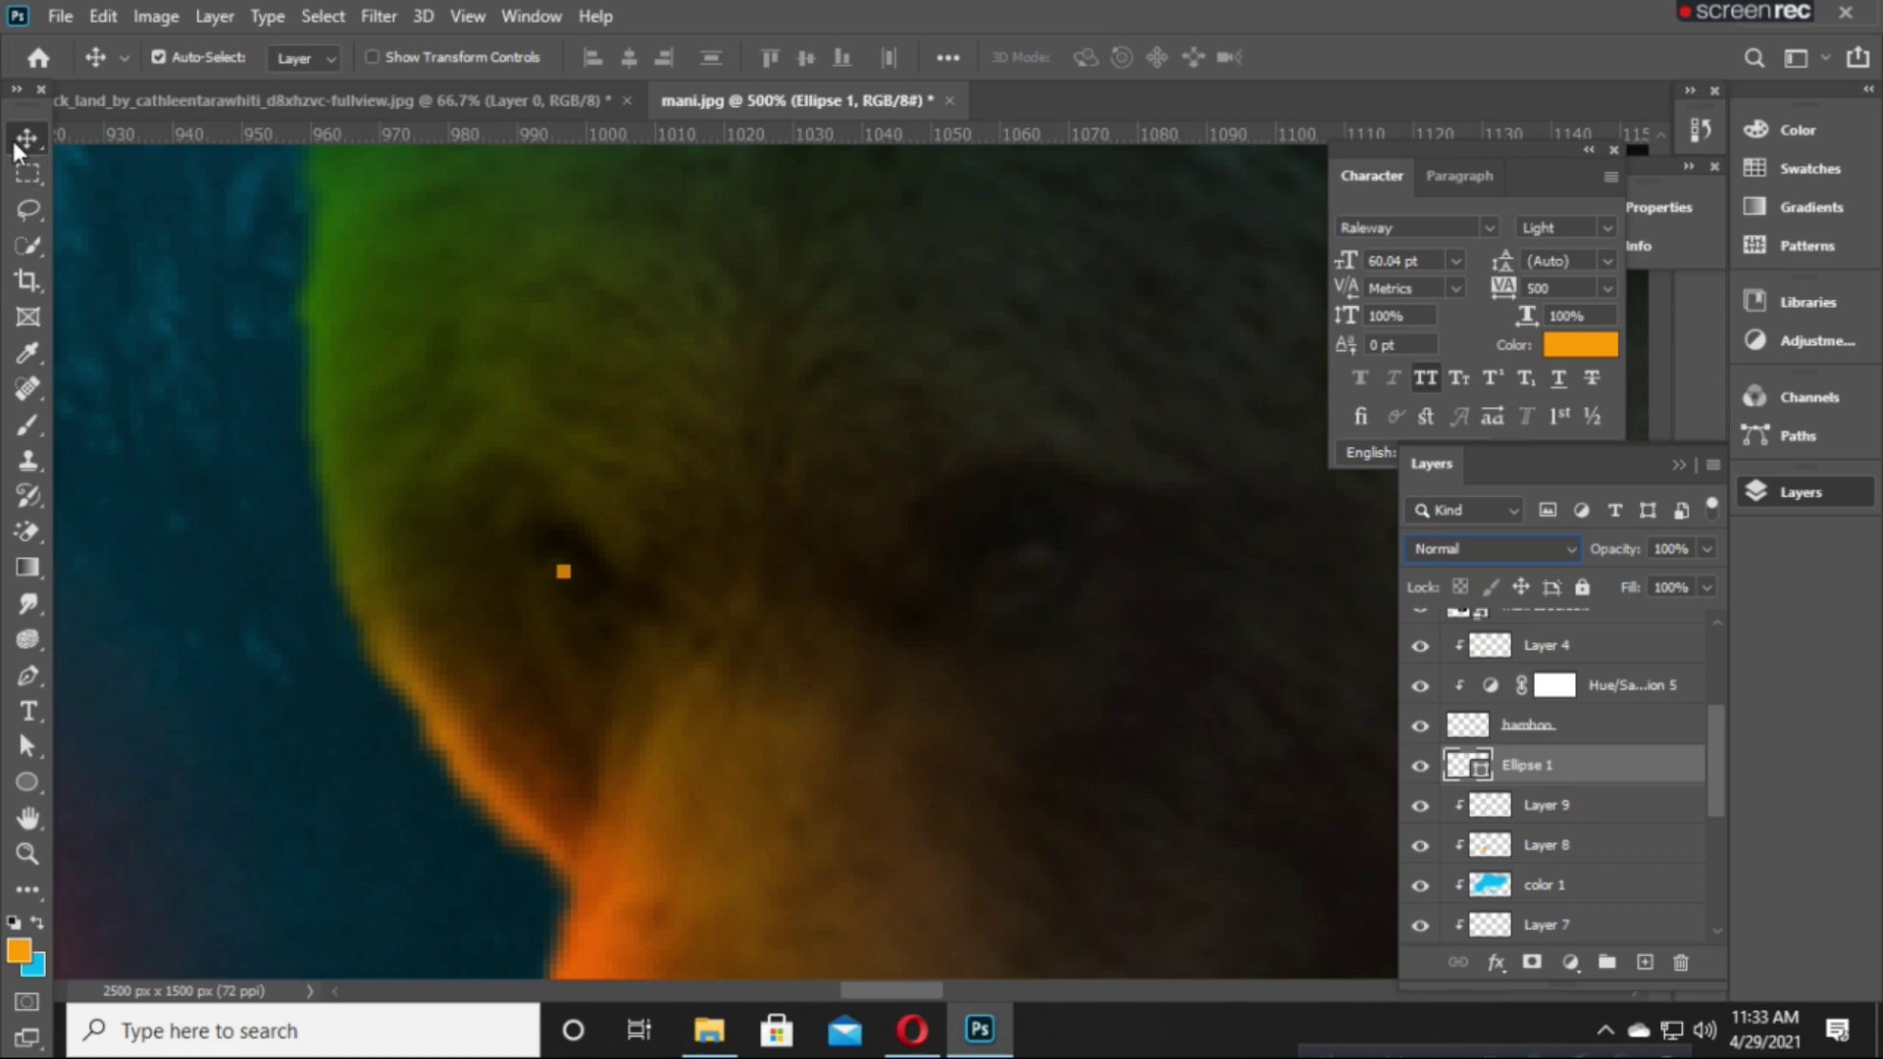
Enlarge the eye dot to about 4 px with Free Transform.
scroll(186, 469, "down", 5)
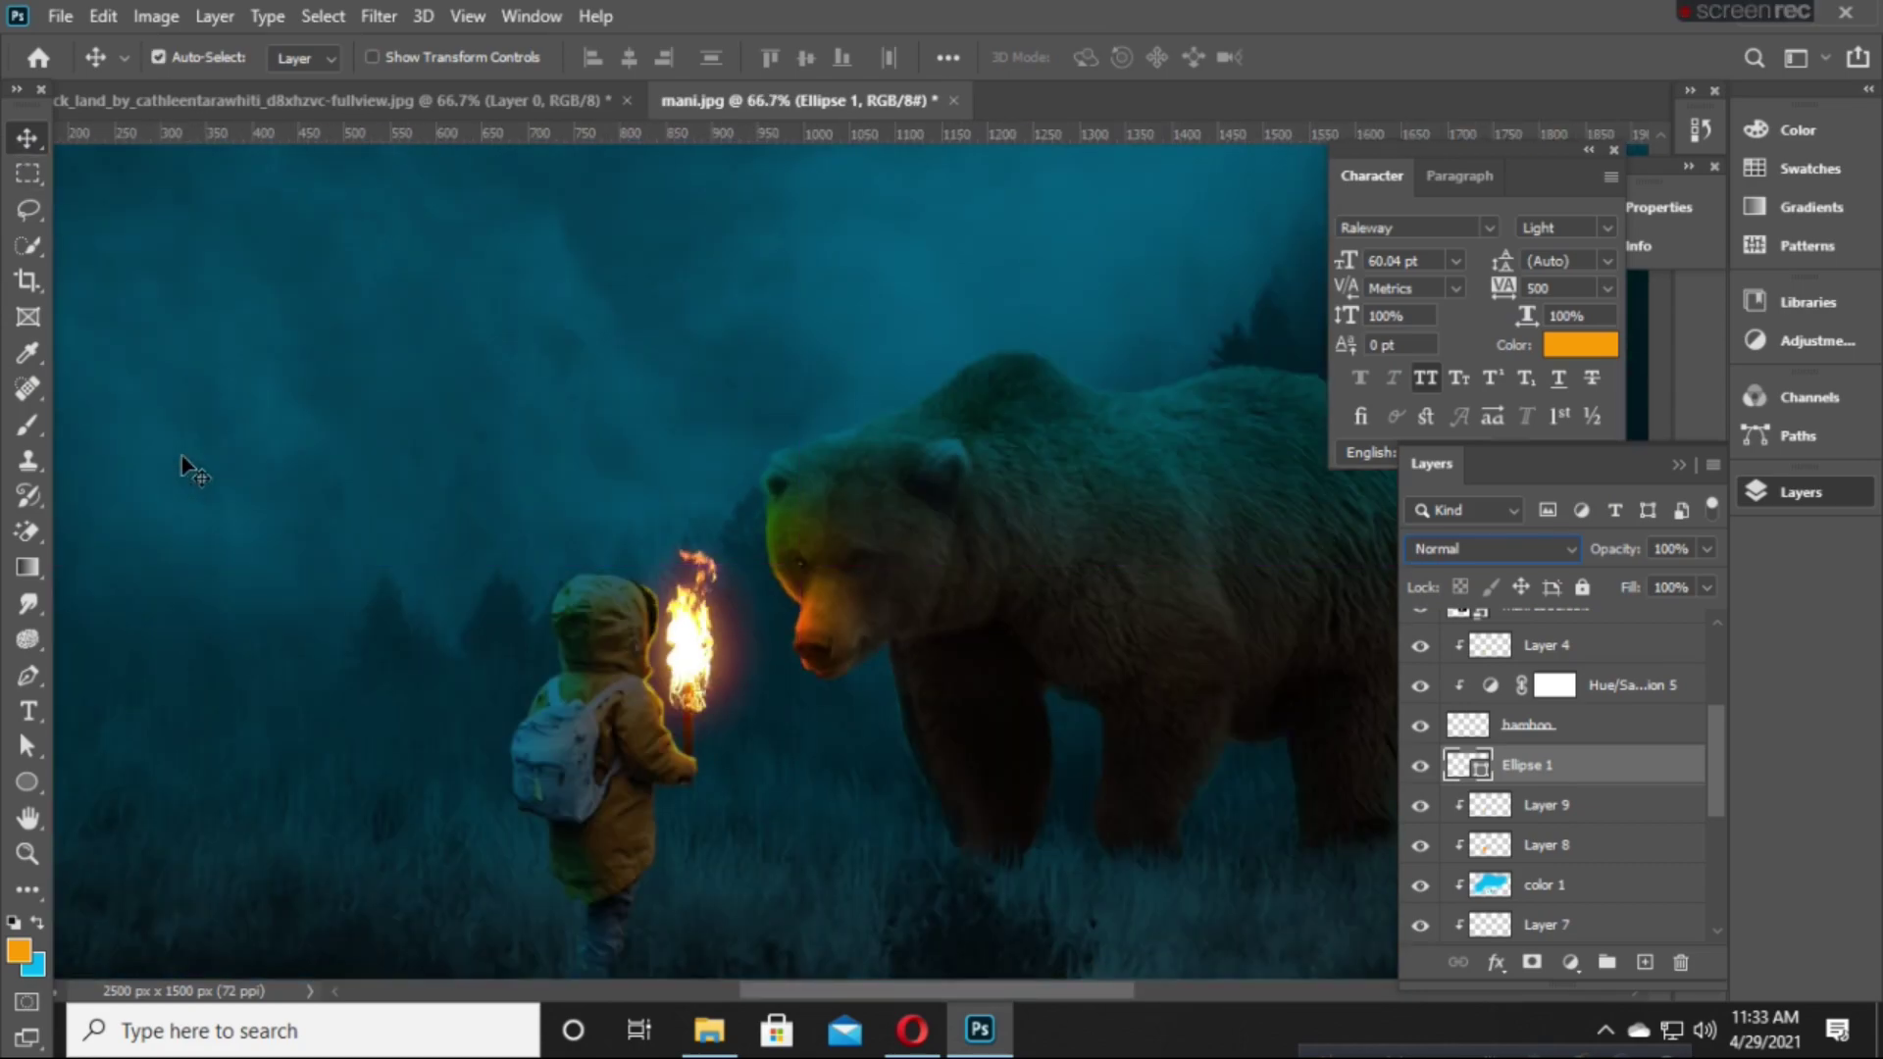
key("ctrl+plus")
key("ctrl+plus")
key("ctrl+plus")
key("ctrl+plus")
key("ctrl+plus")
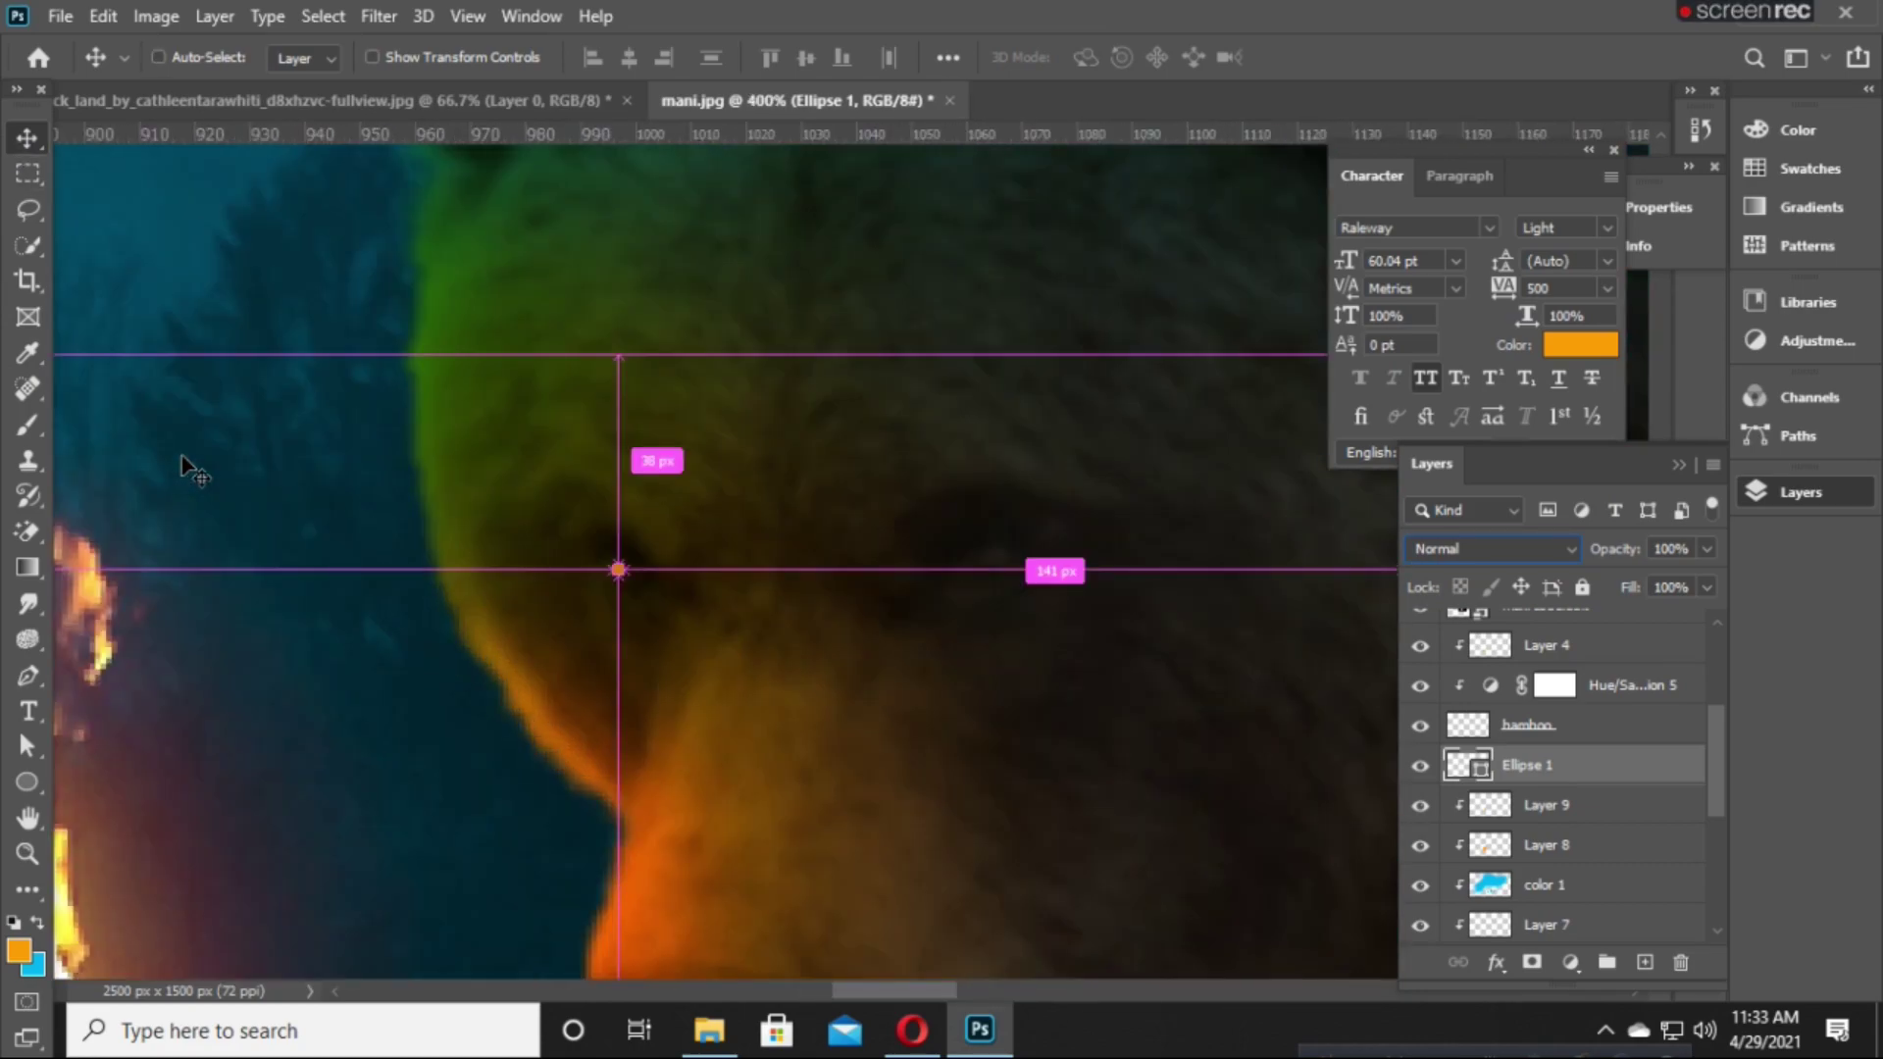
key("ctrl+t")
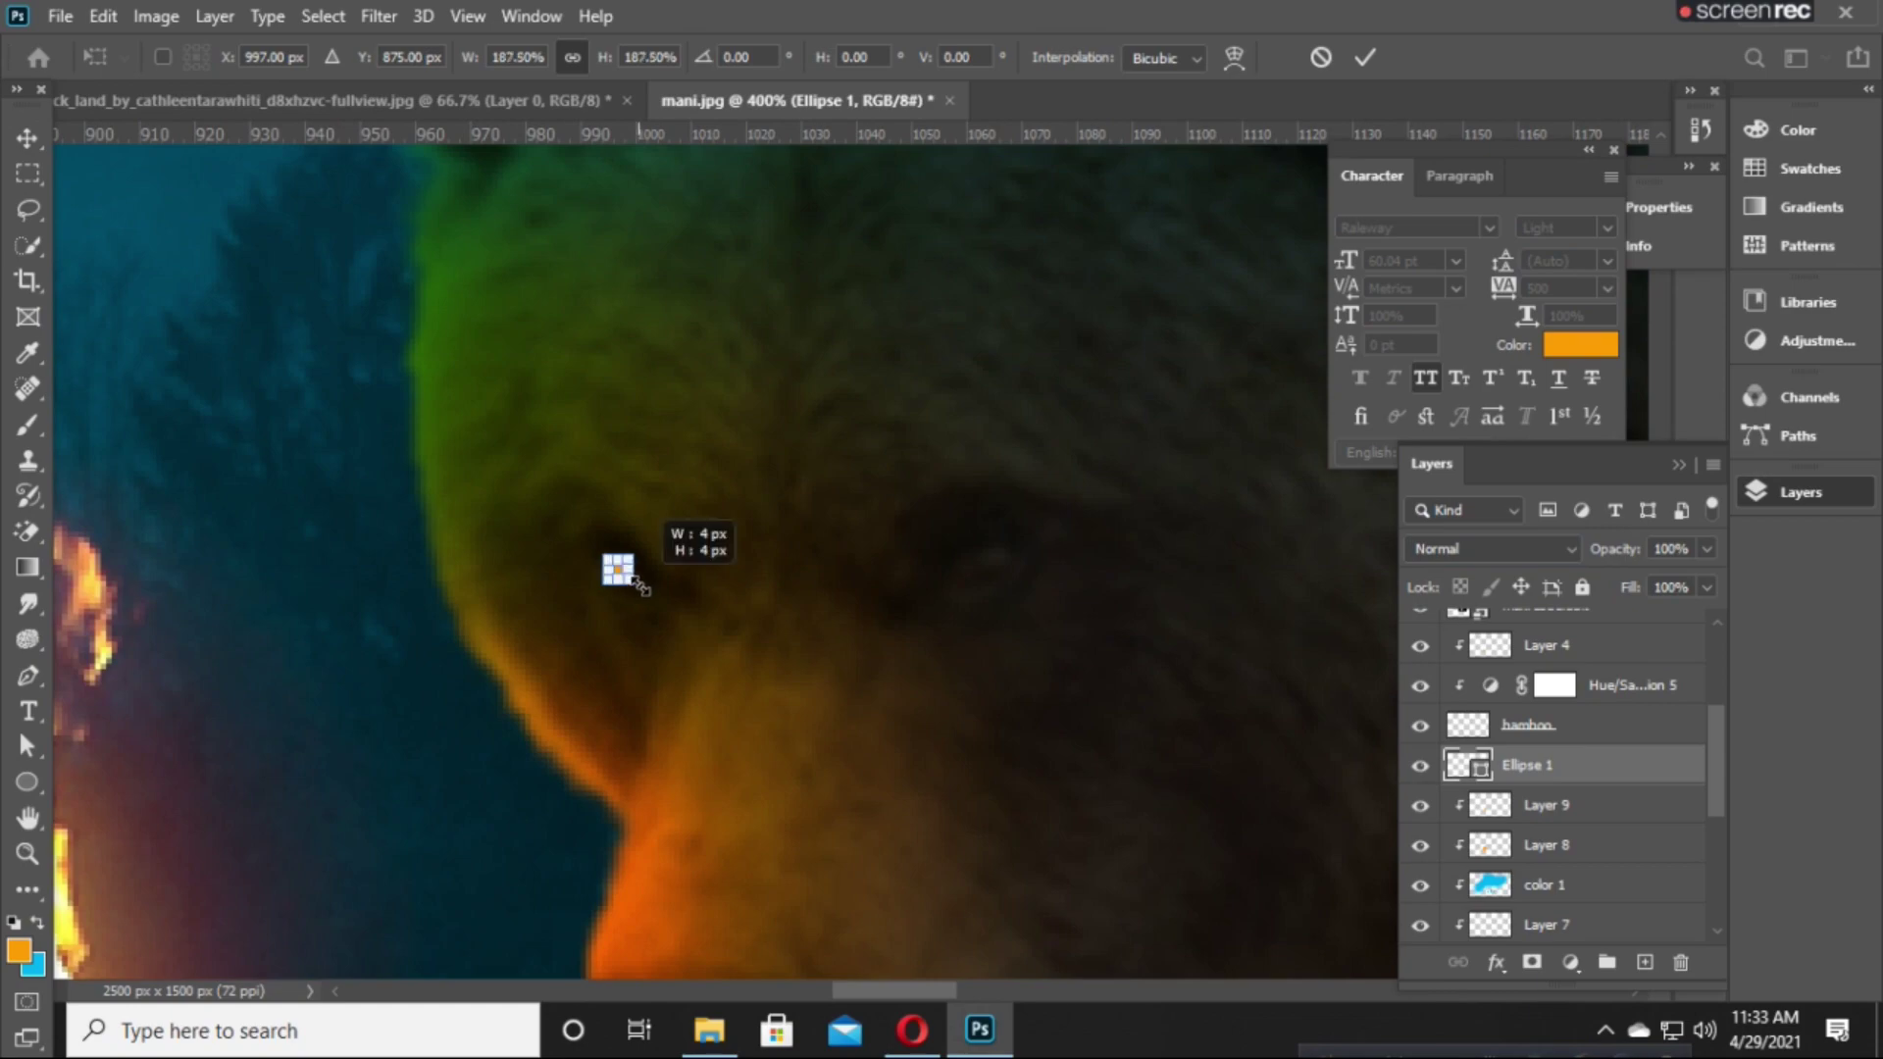
key("Return")
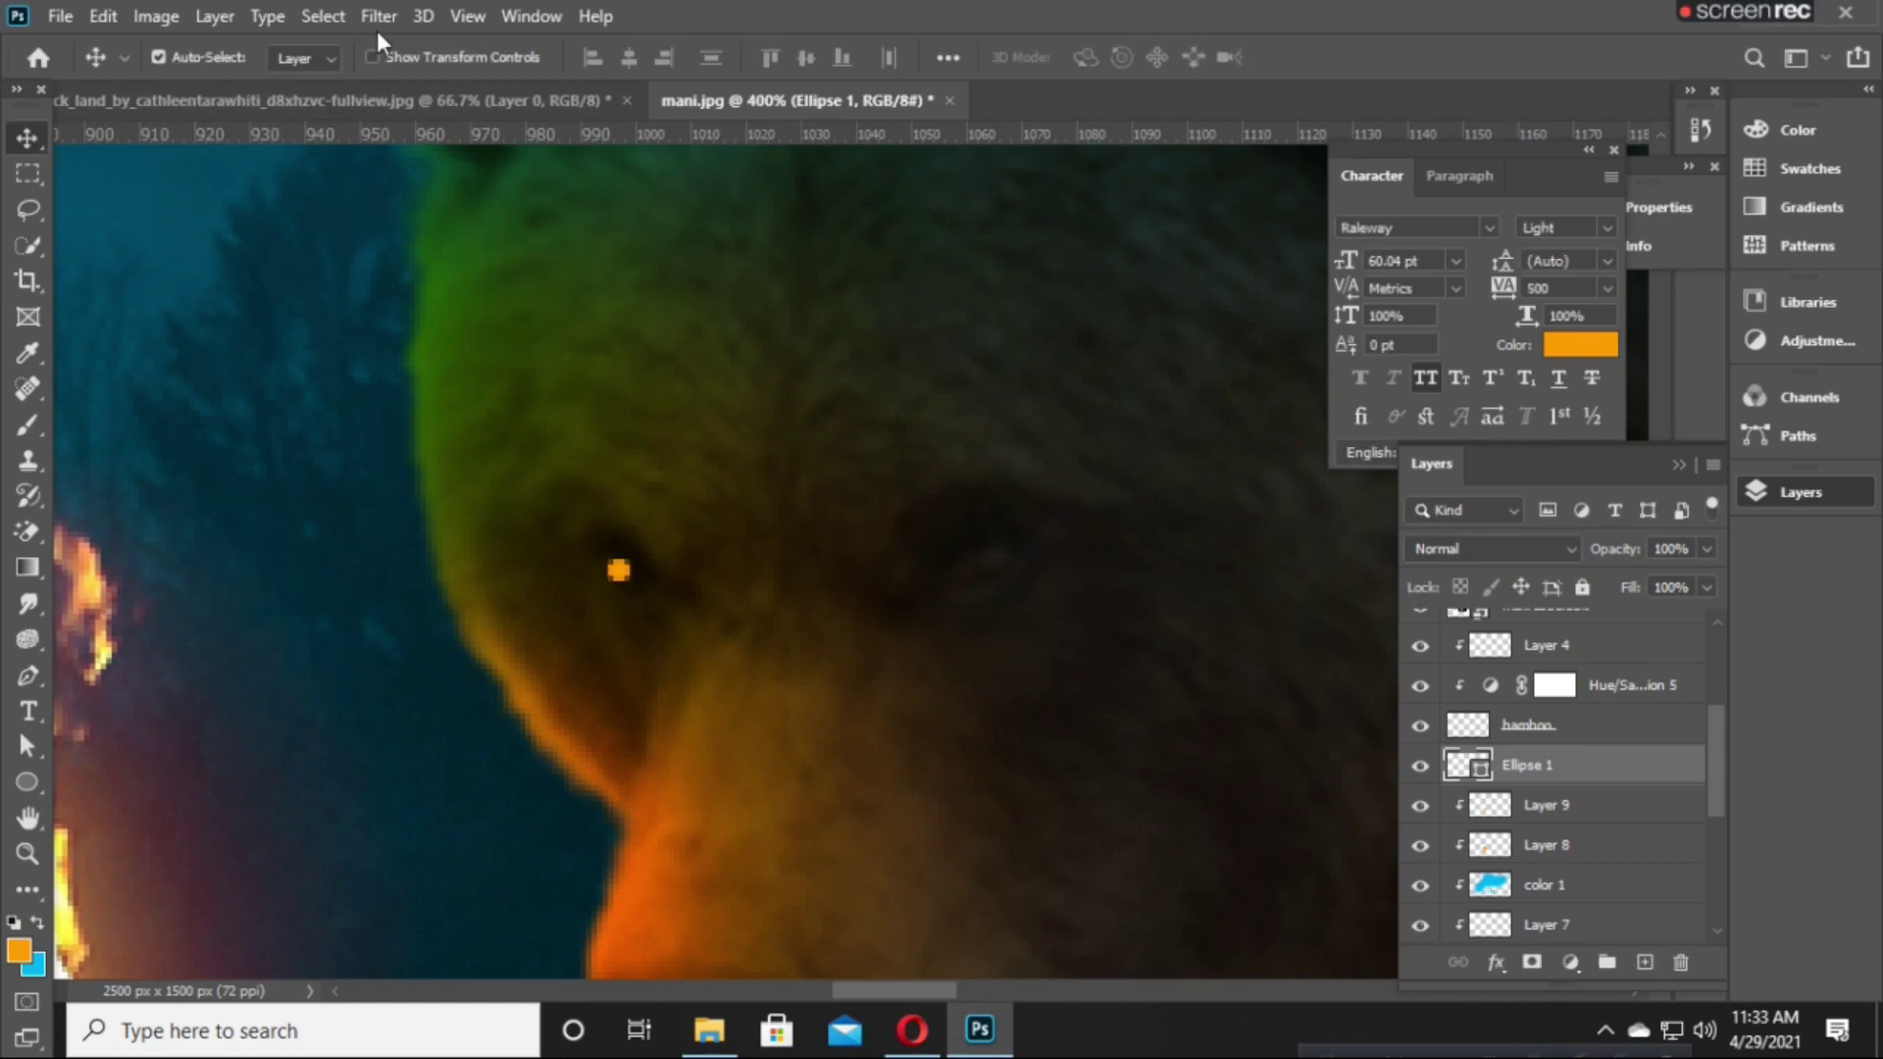
left_click(379, 18)
Convert the eye dot to a smart object and apply a 0.6 px Gaussian Blur.
left_click(778, 425)
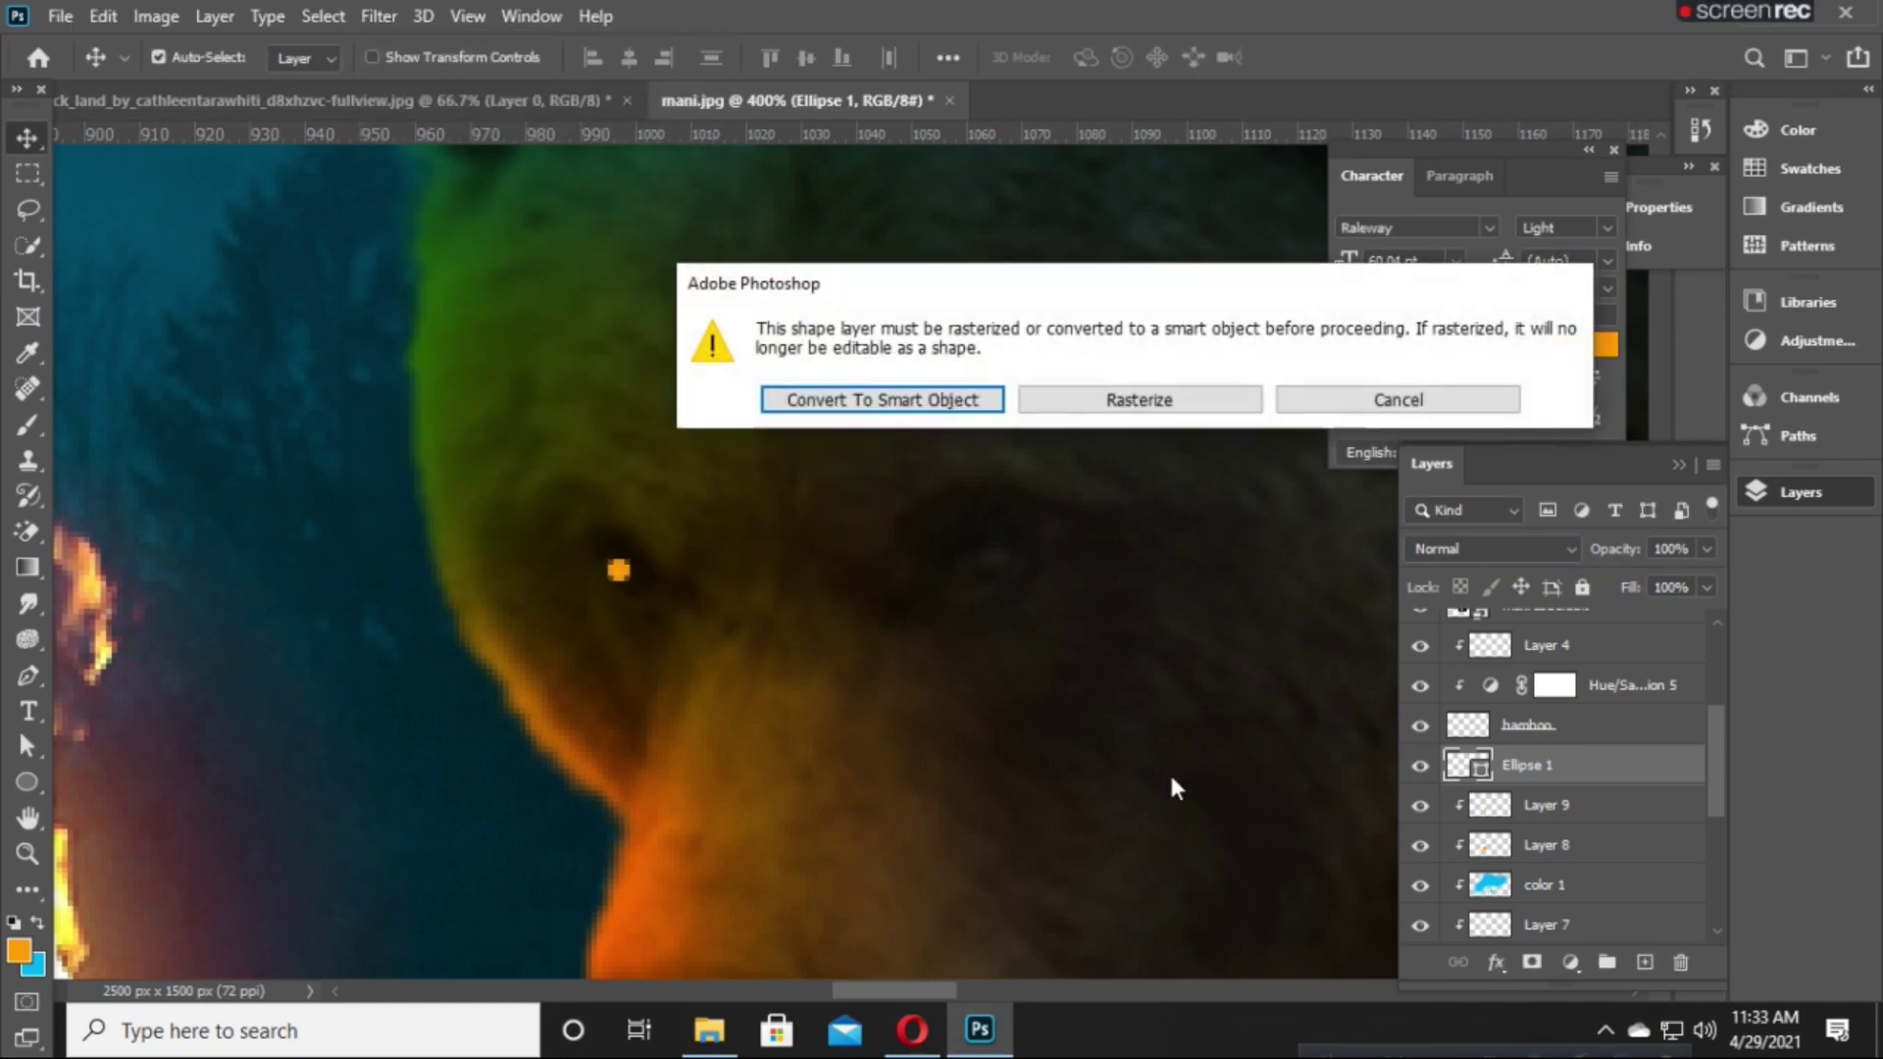
left_click(887, 402)
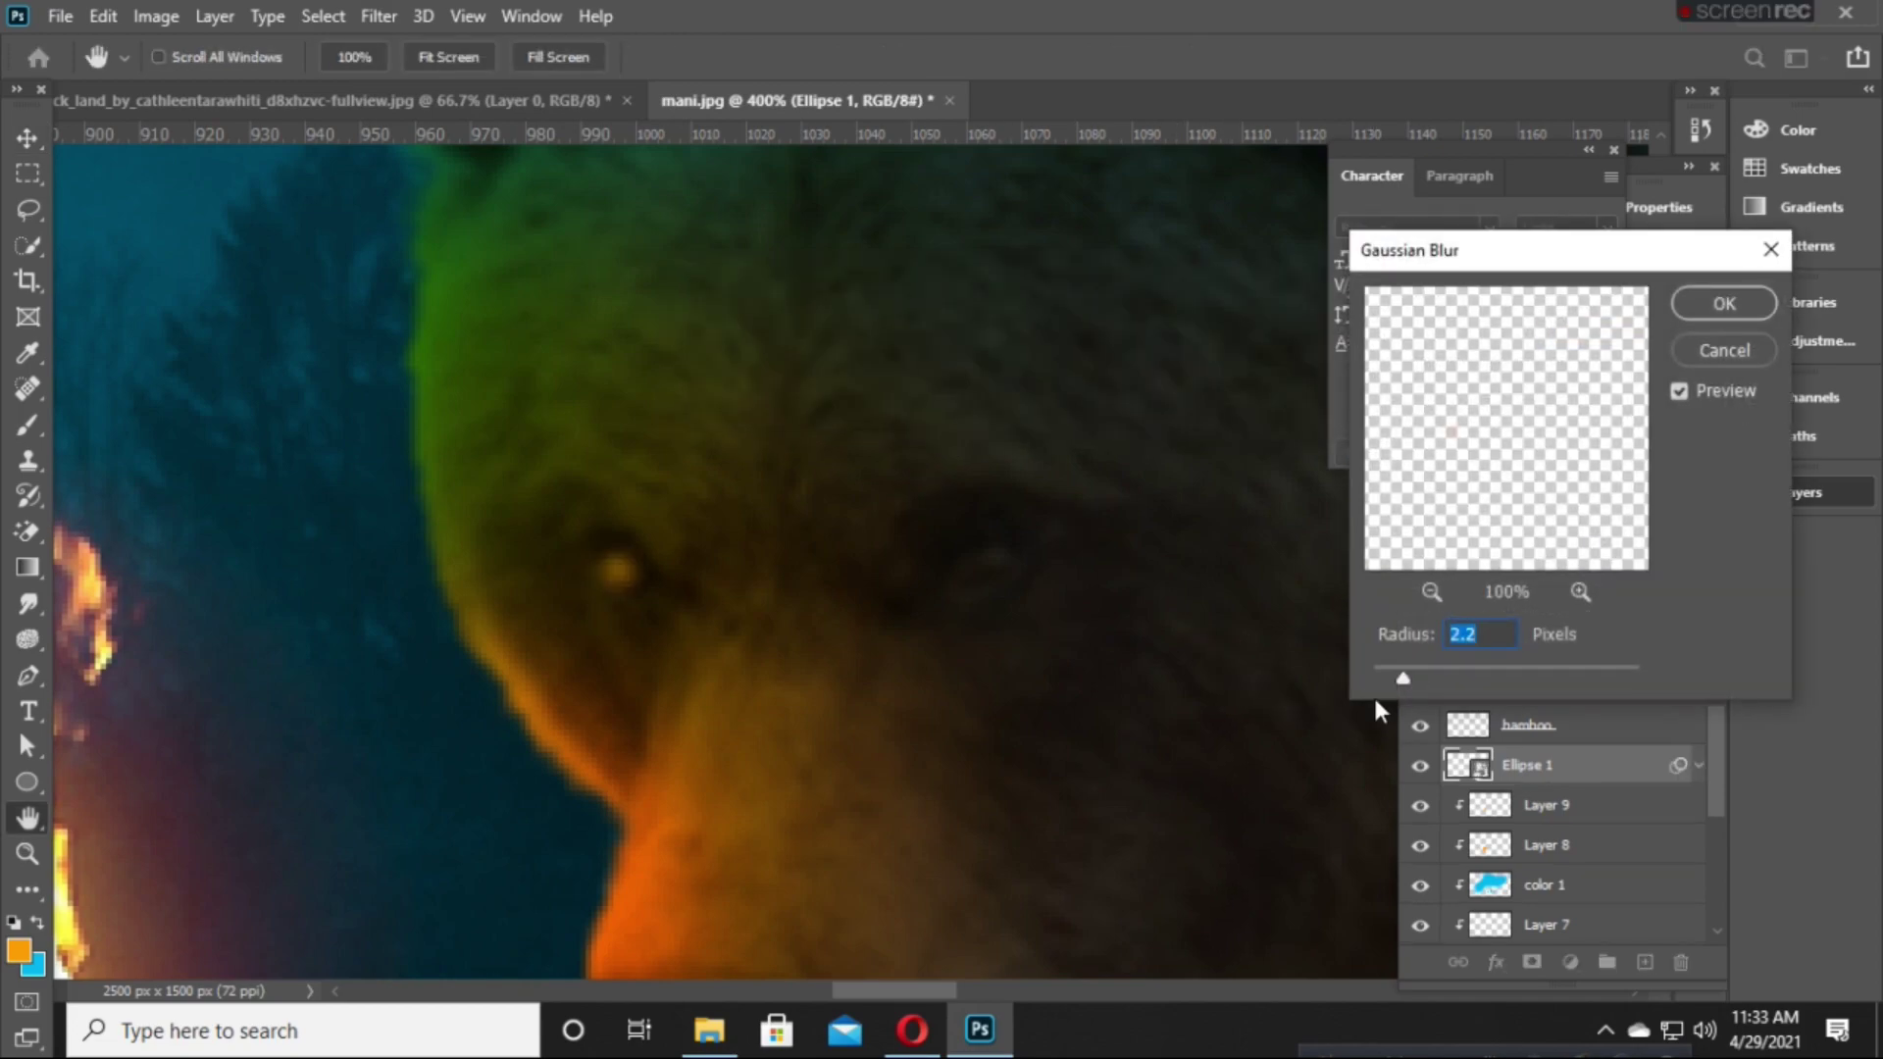
left_click(1397, 675)
left_click_drag(1386, 671, 1381, 672)
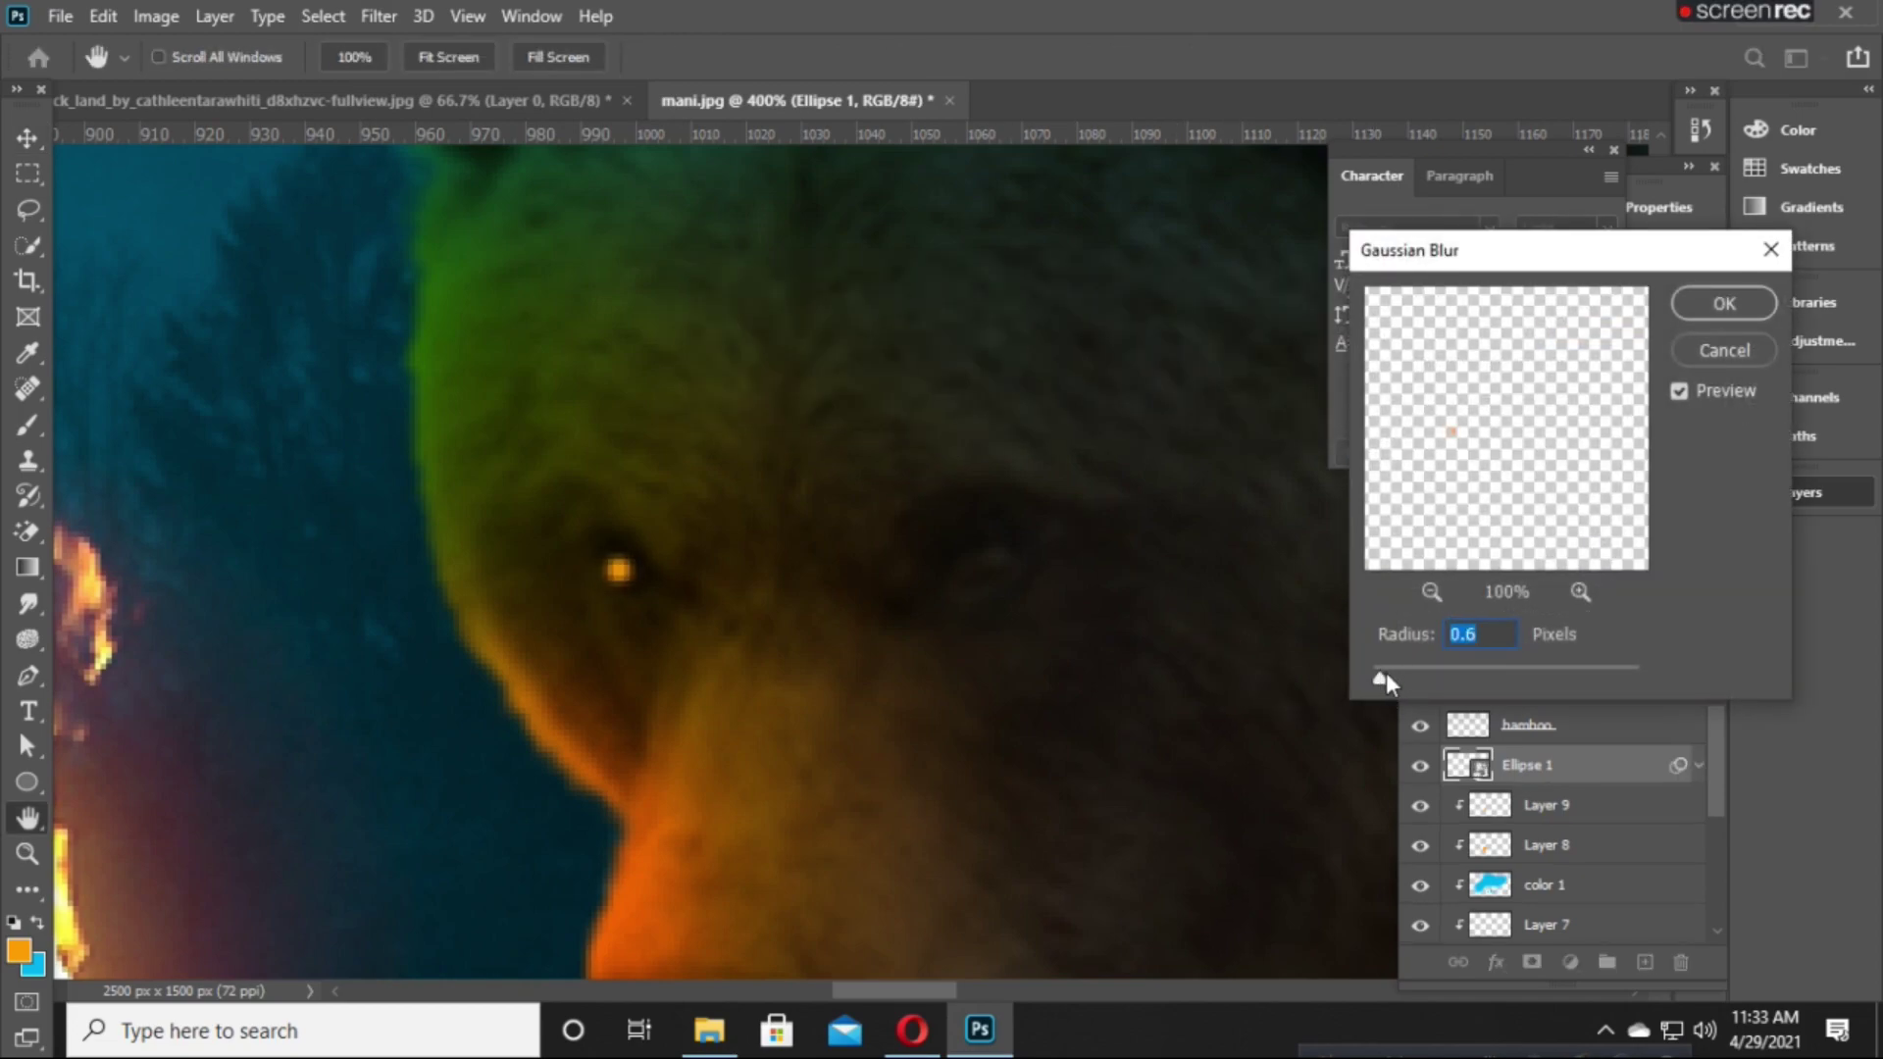
left_click(1715, 303)
Zoom out and fade the eye reflection layer to 30% opacity.
key("ctrl+1")
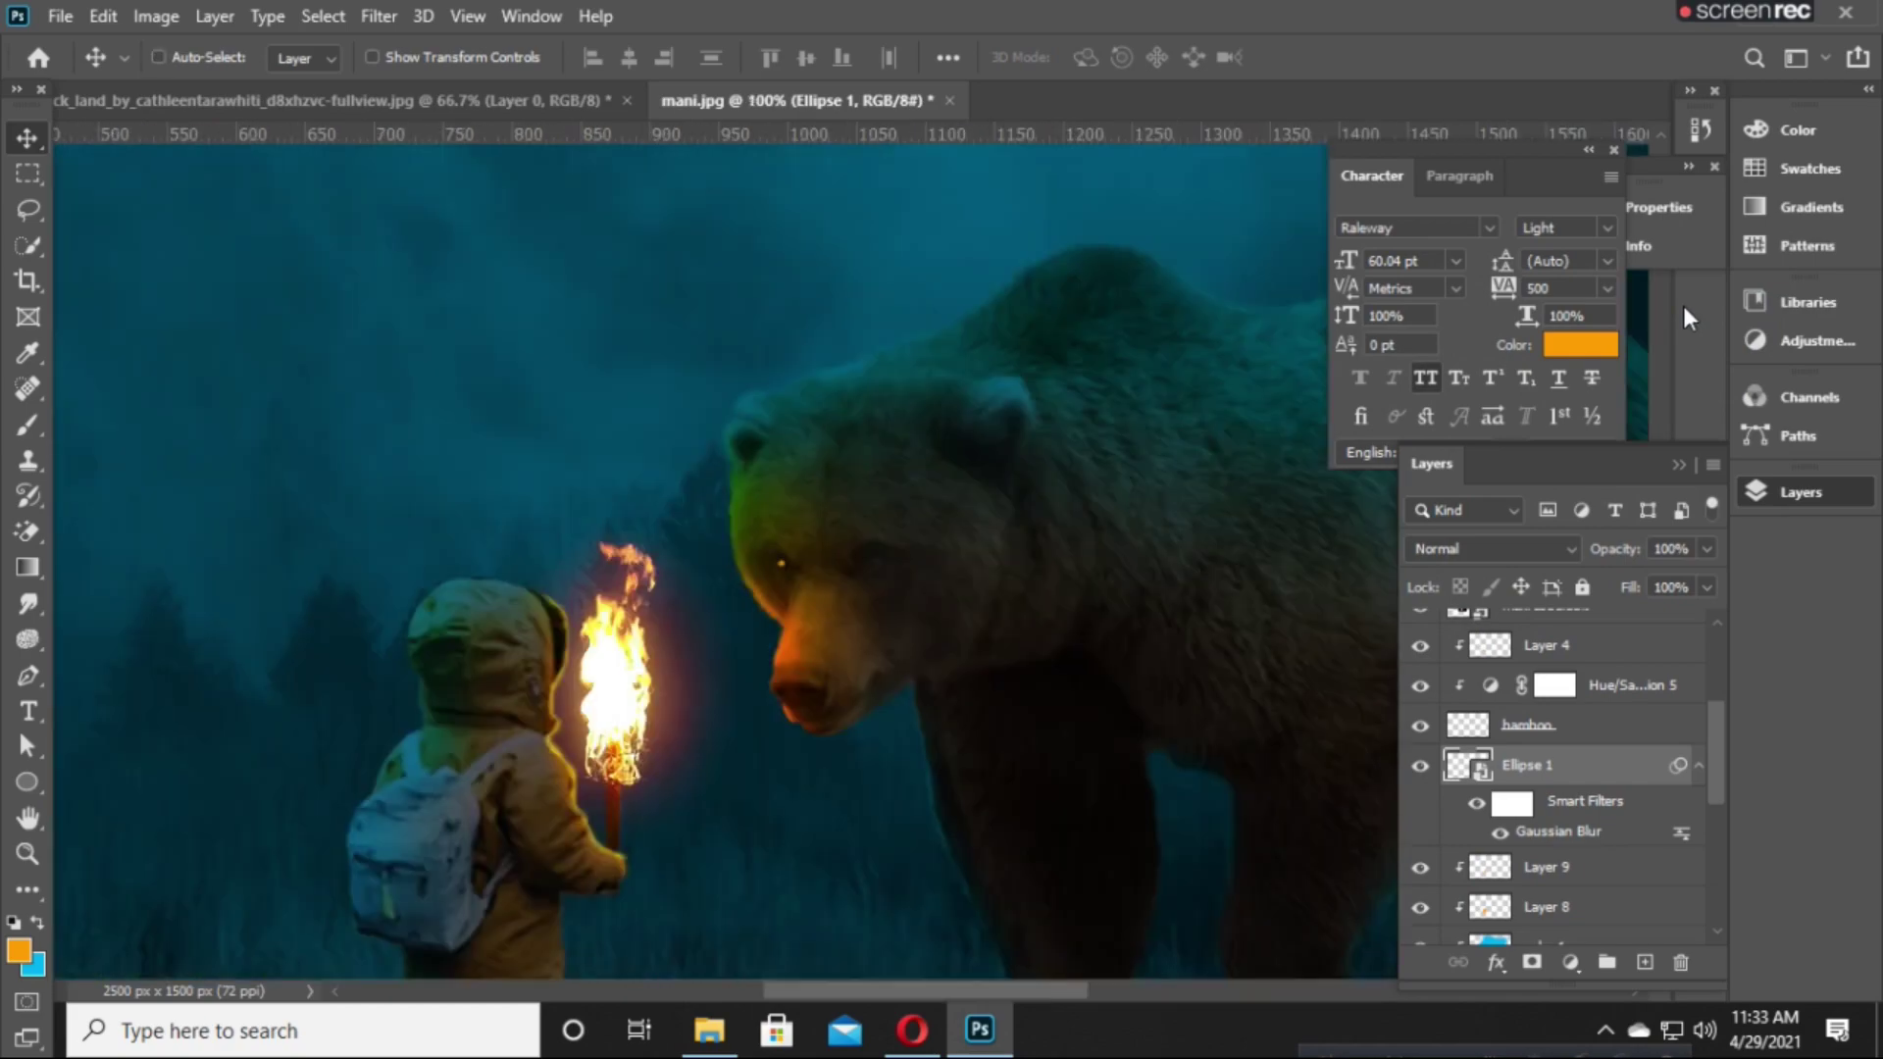
key("ctrl+minus")
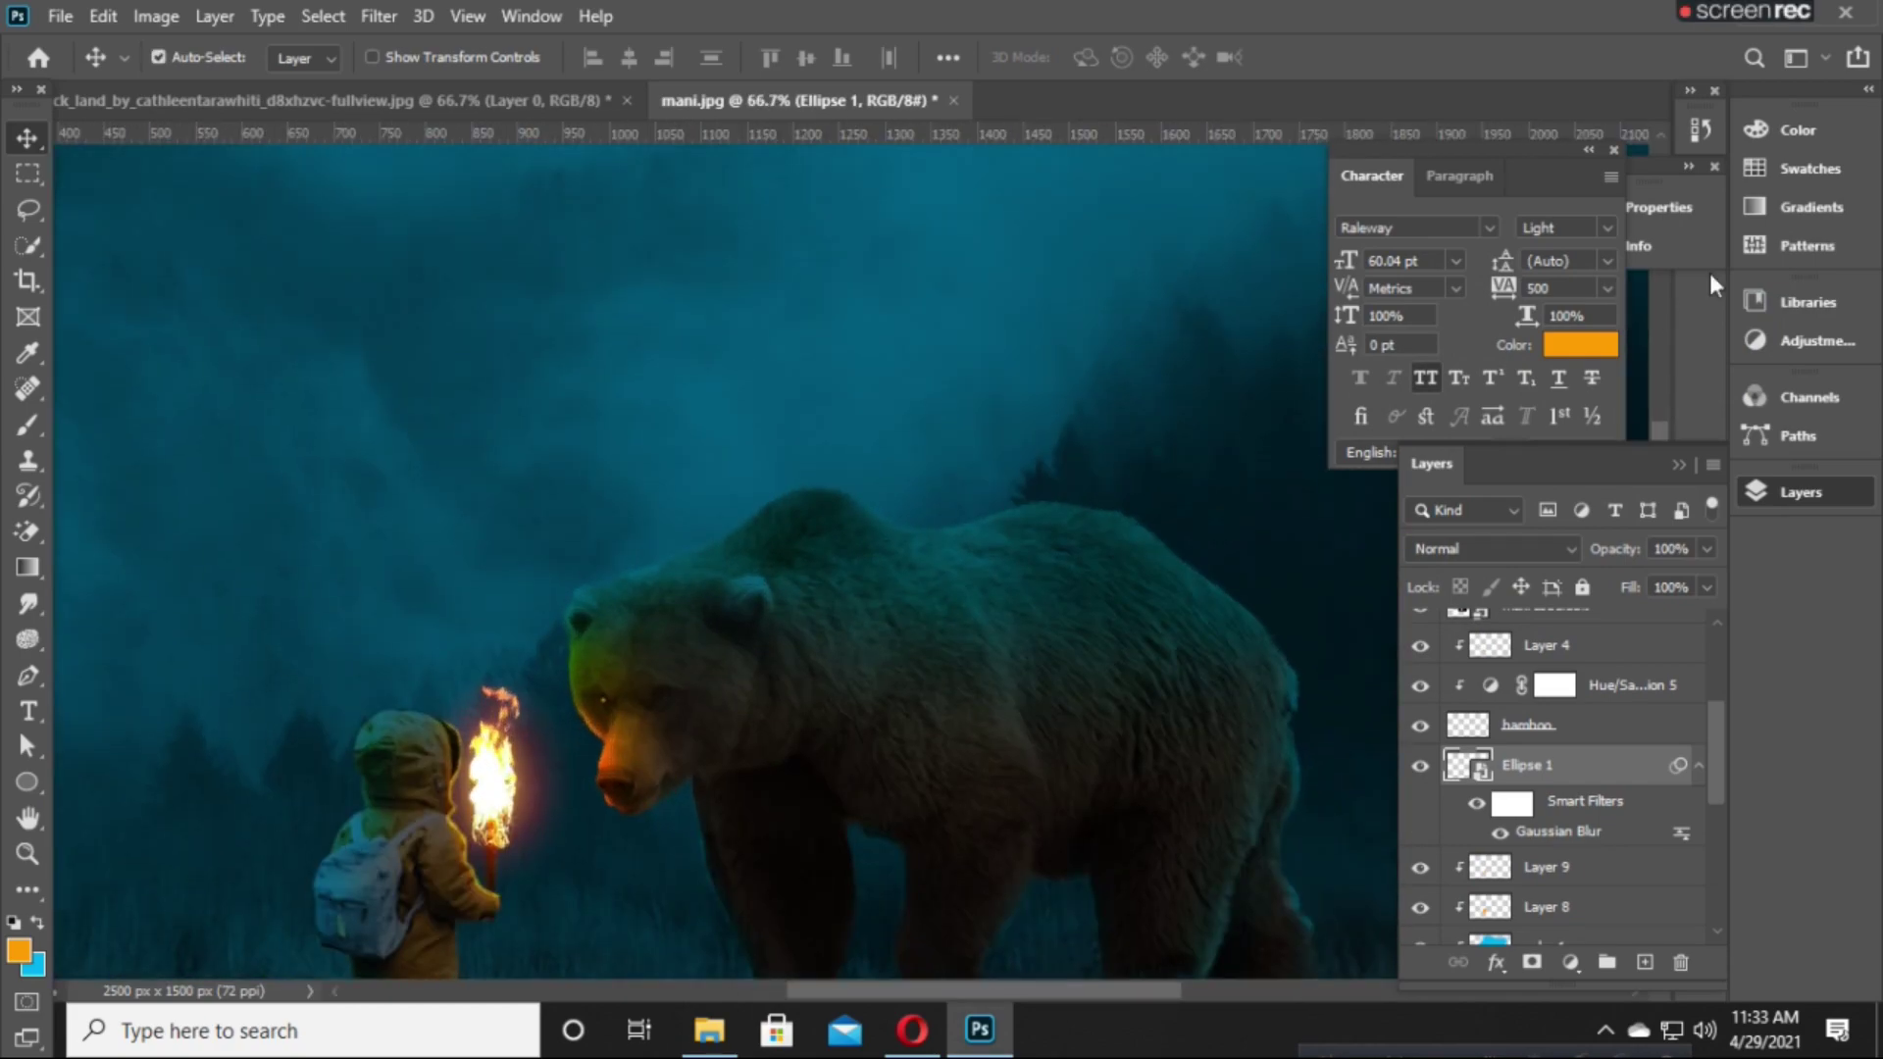
left_click_drag(1670, 588, 1609, 595)
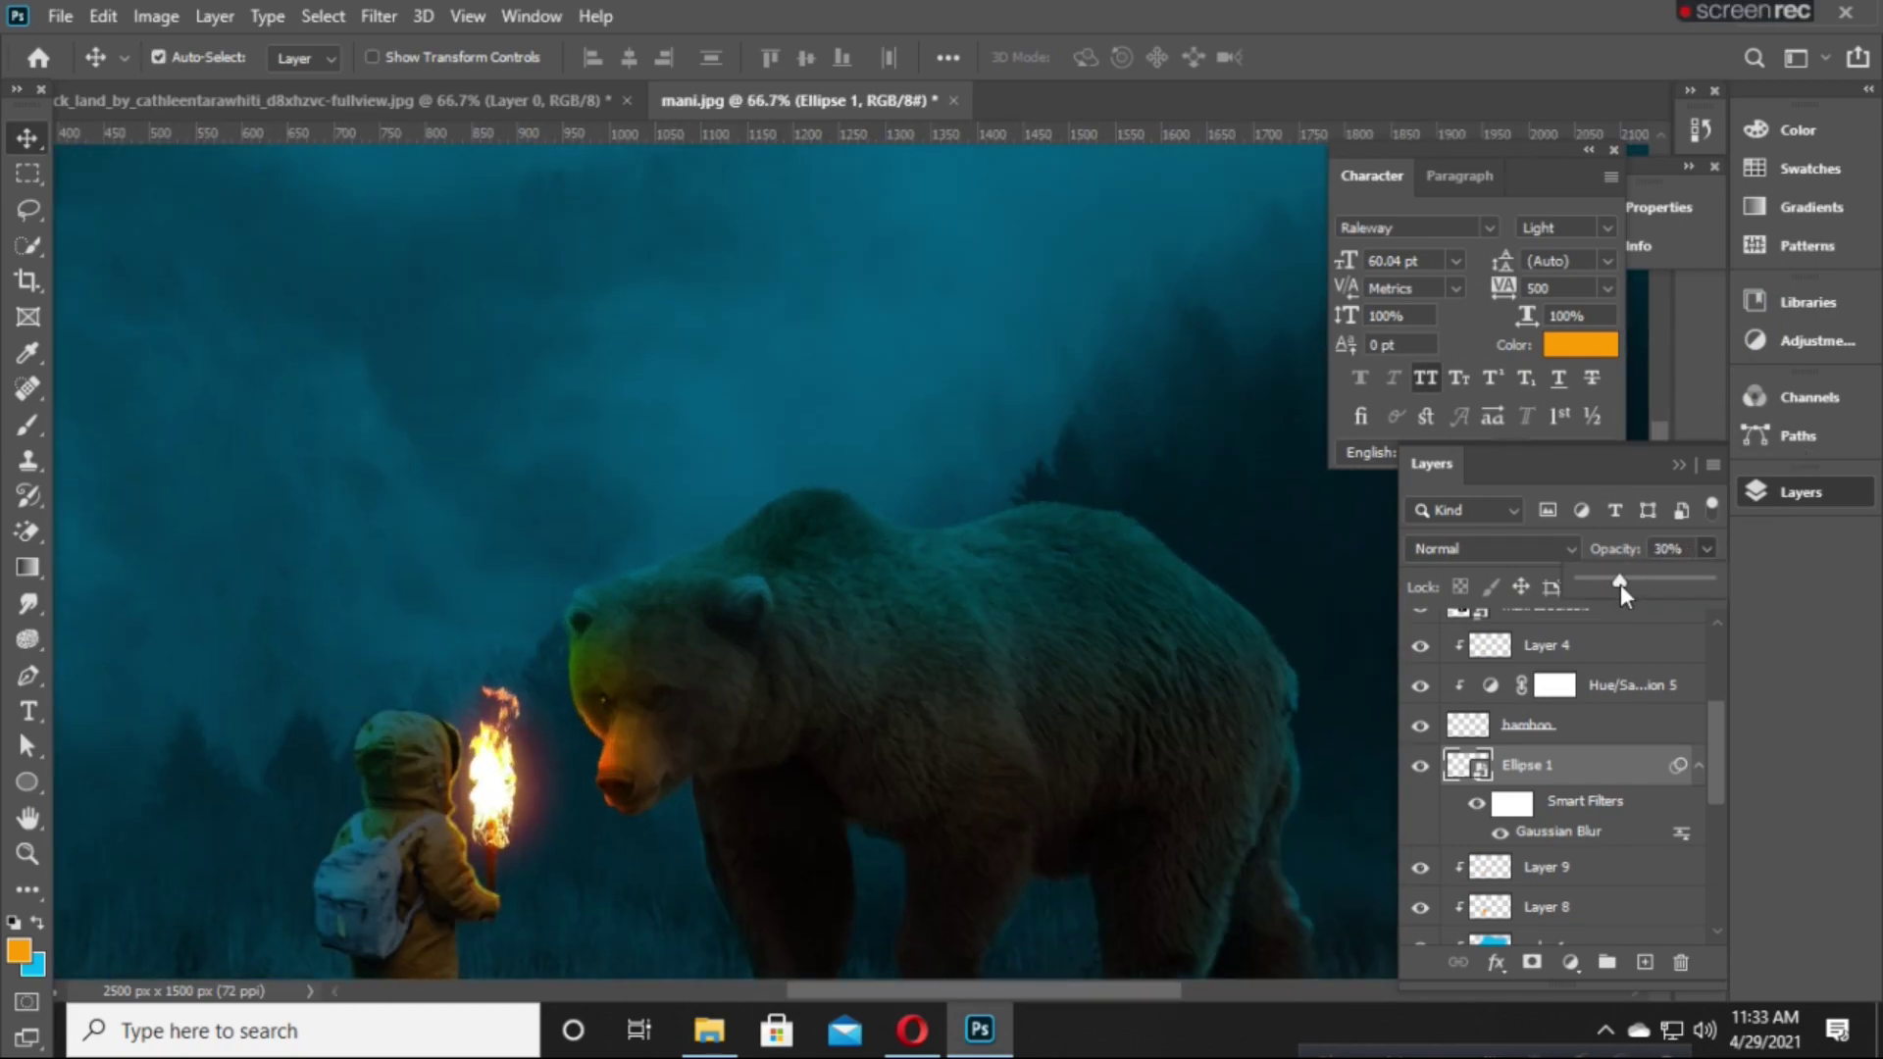
left_click(1423, 780)
left_click(27, 173)
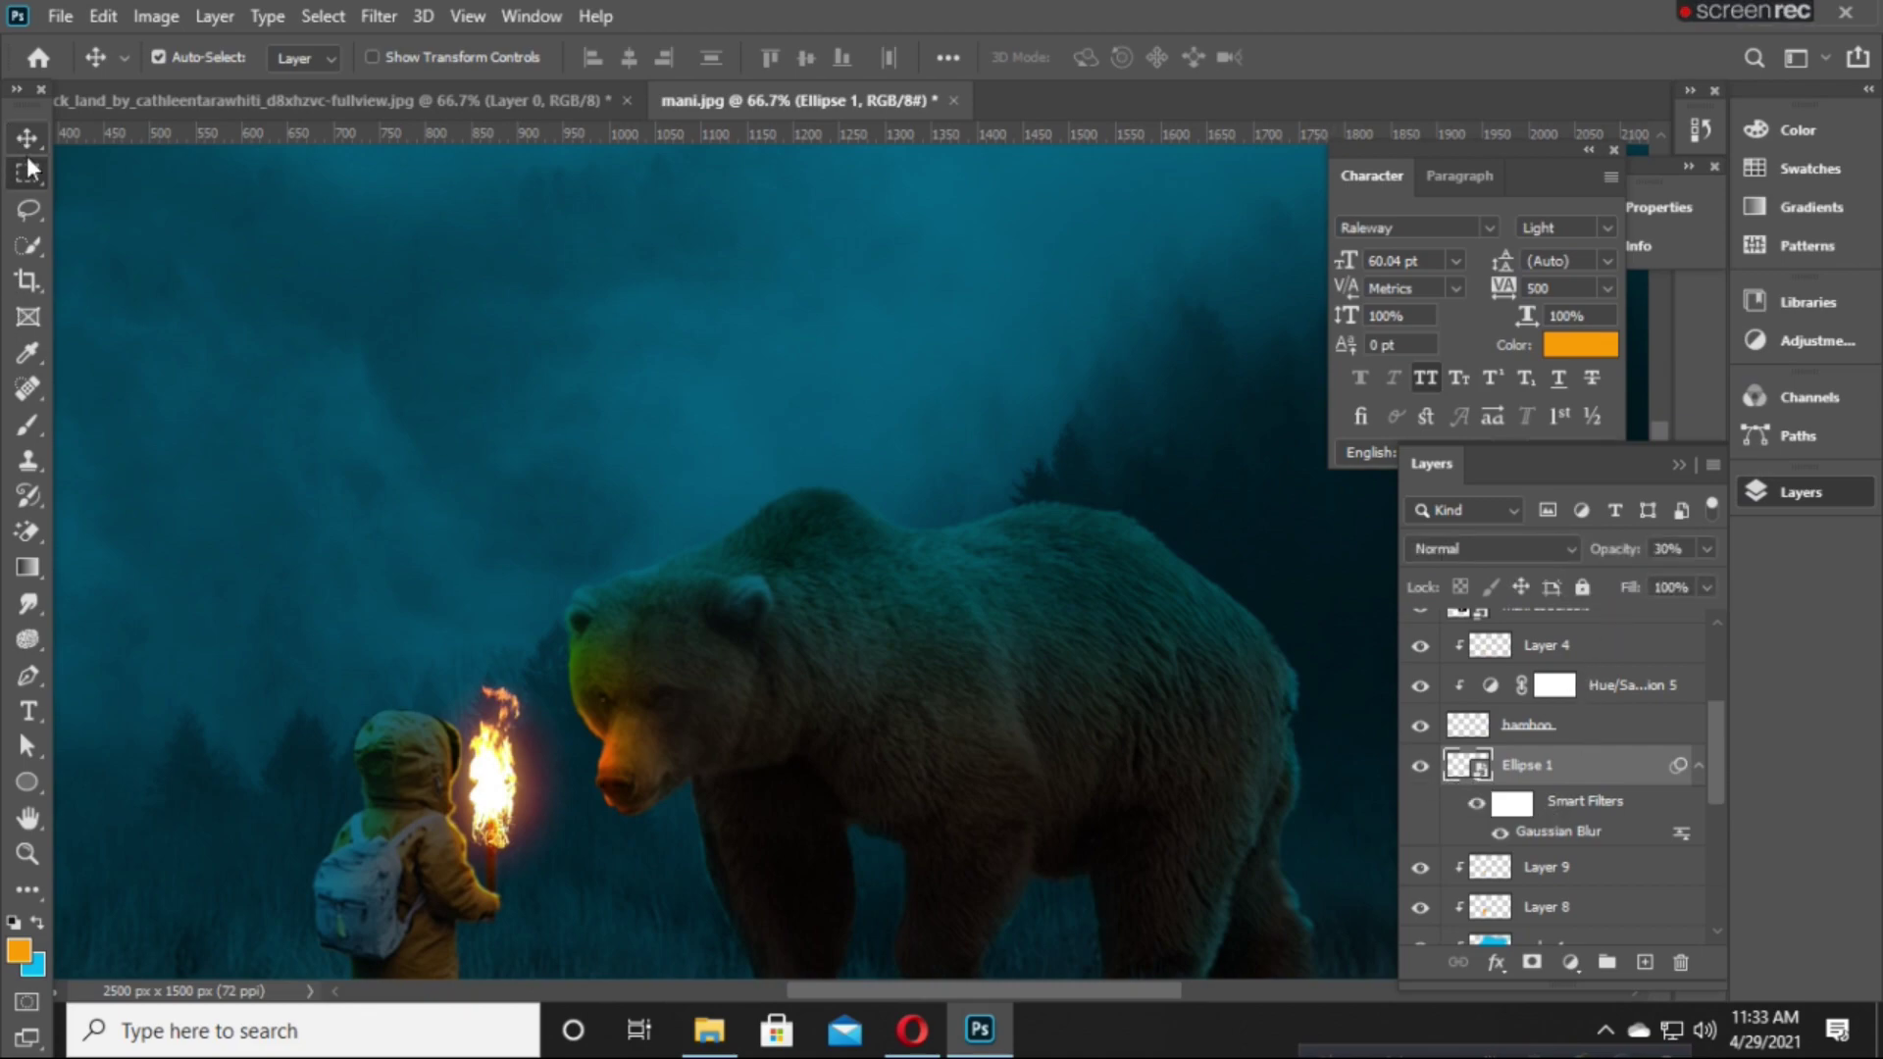
scroll(283, 351, "down", 3)
Lower the Hue/Saturation 4 lightness on the kid to about -76.
scroll(282, 351, "up", 3)
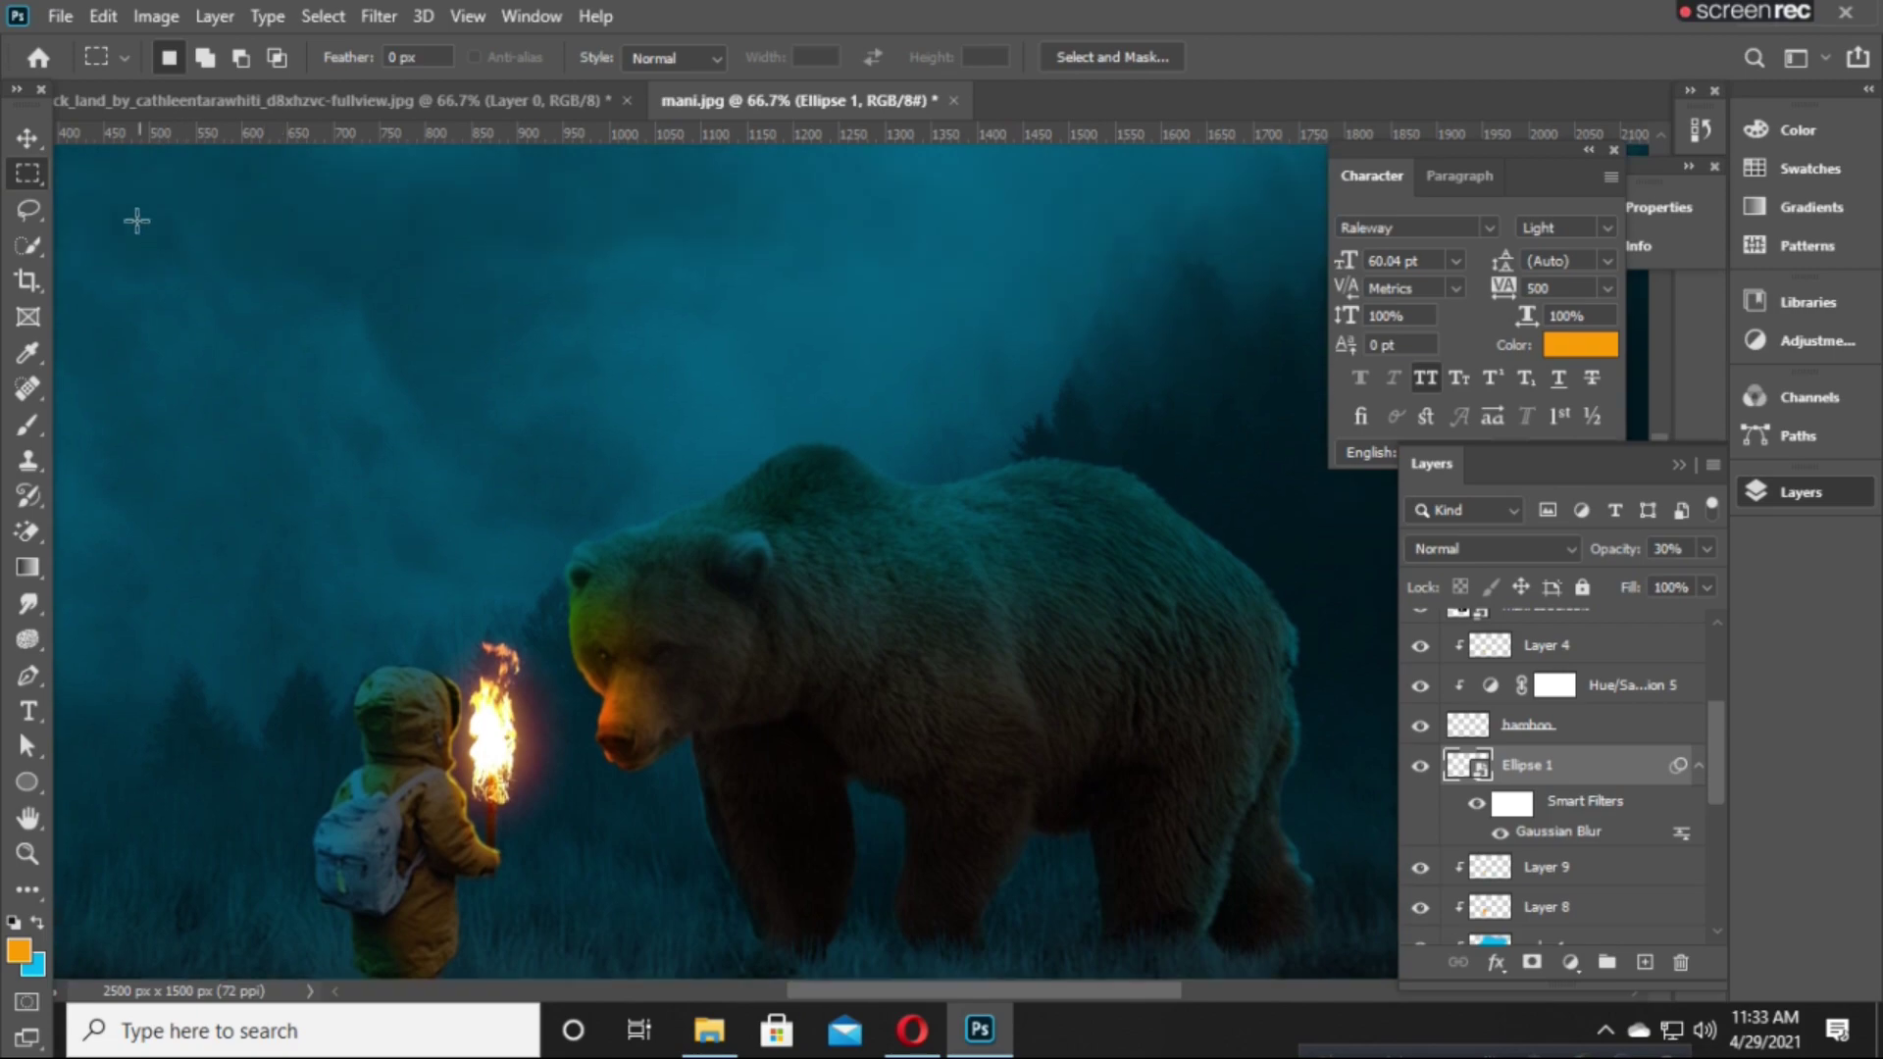
left_click(27, 138)
left_click(243, 310)
key("ctrl+minus")
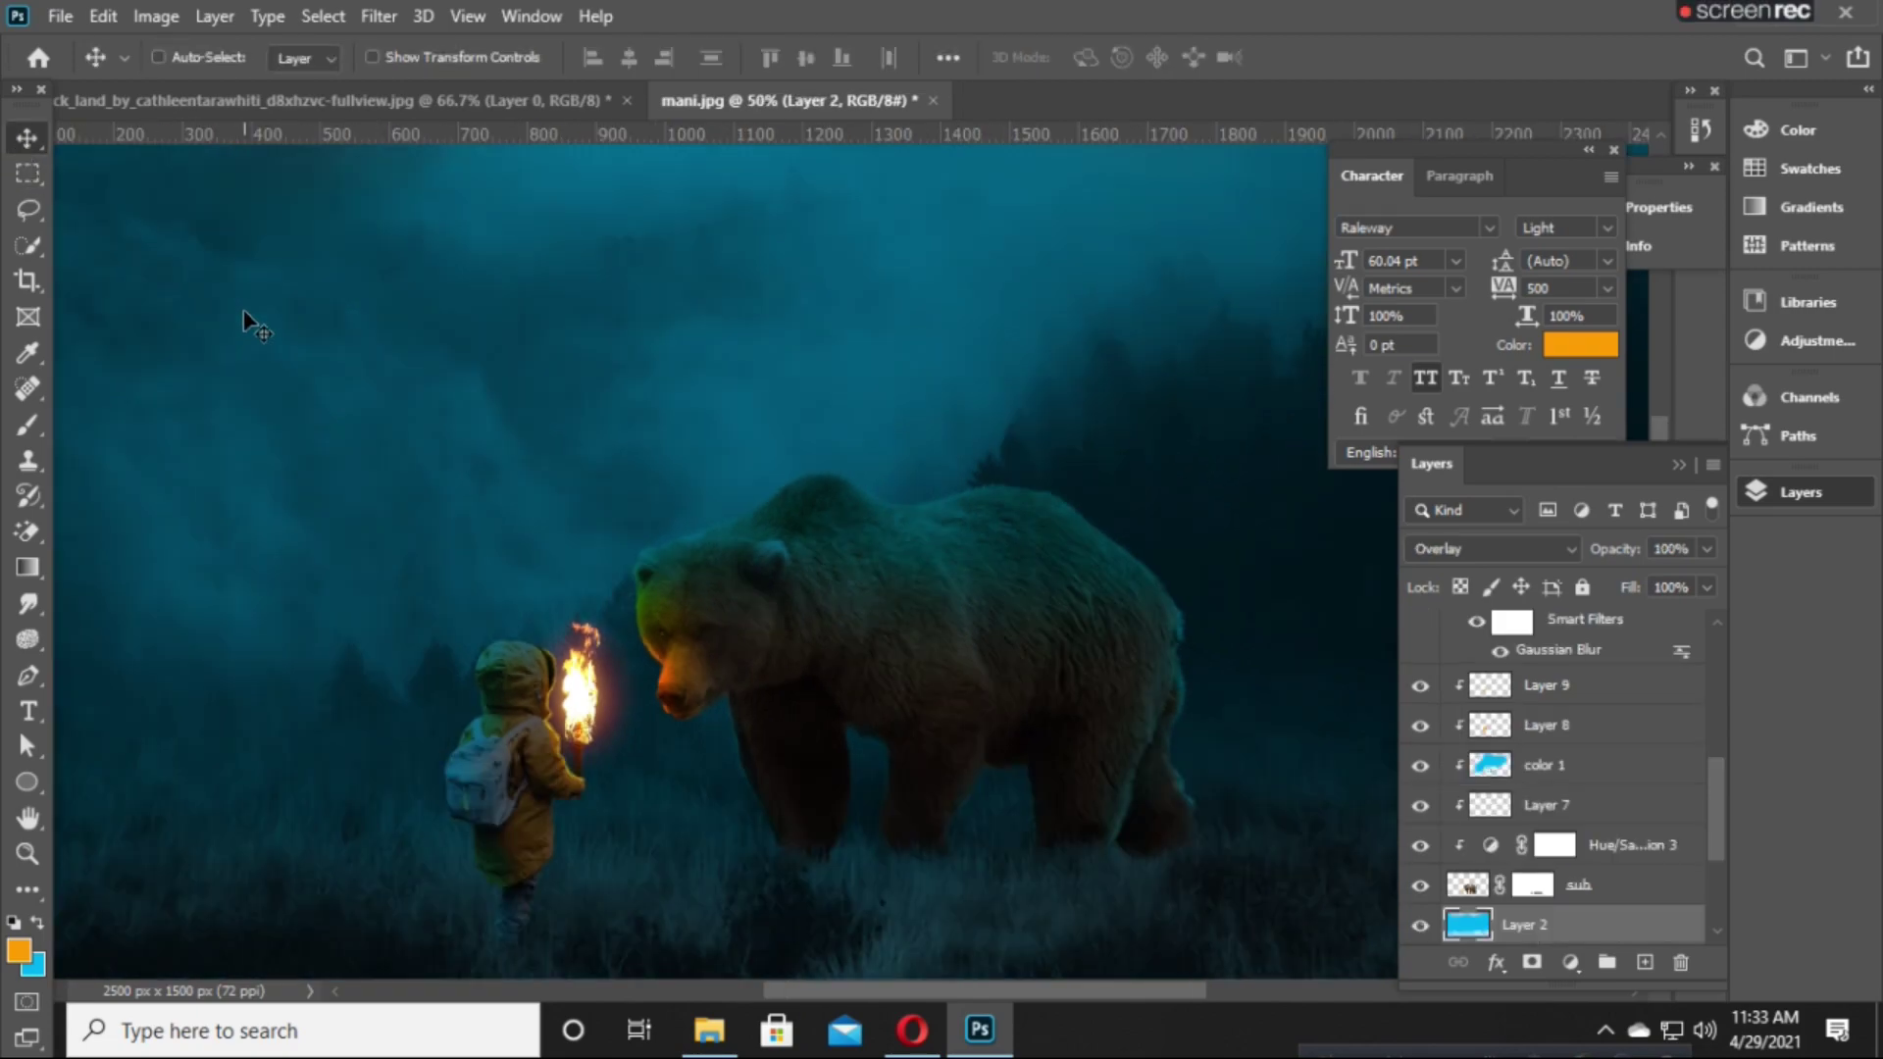
key("ctrl+minus")
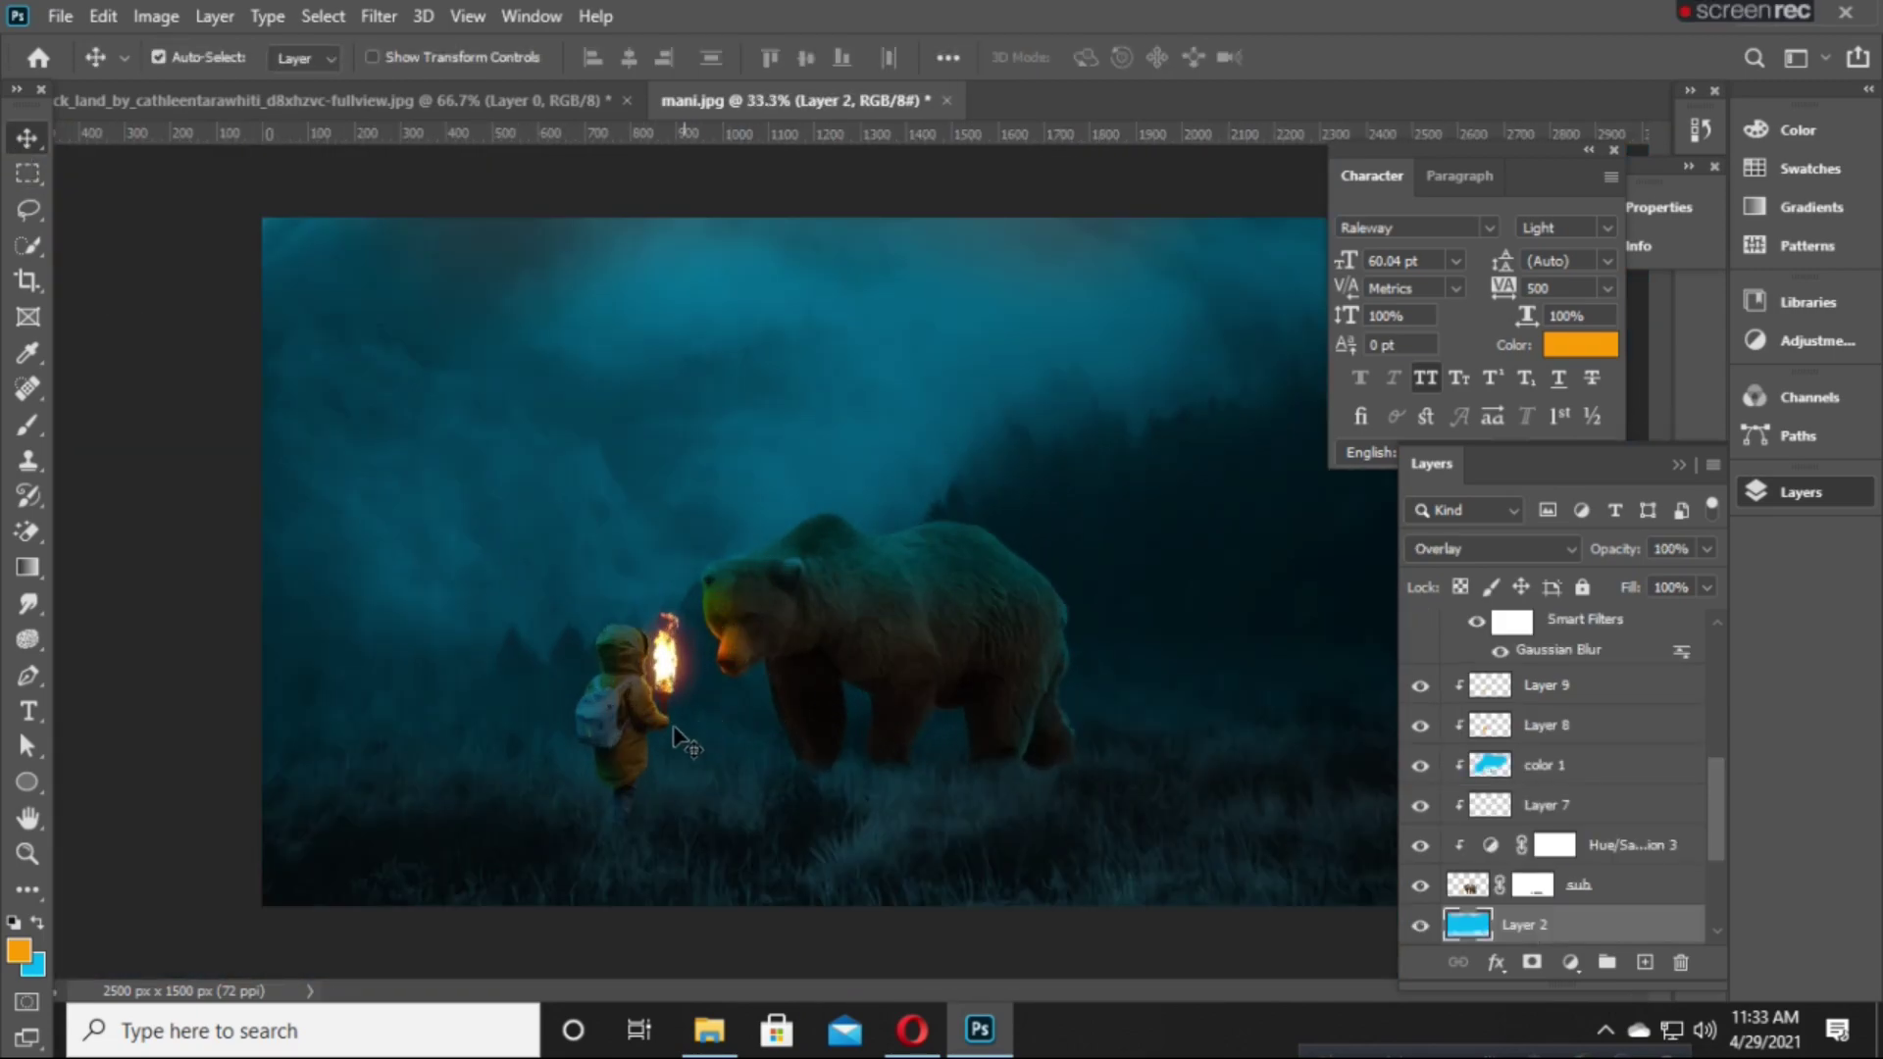
left_click(625, 720)
left_click(1573, 723)
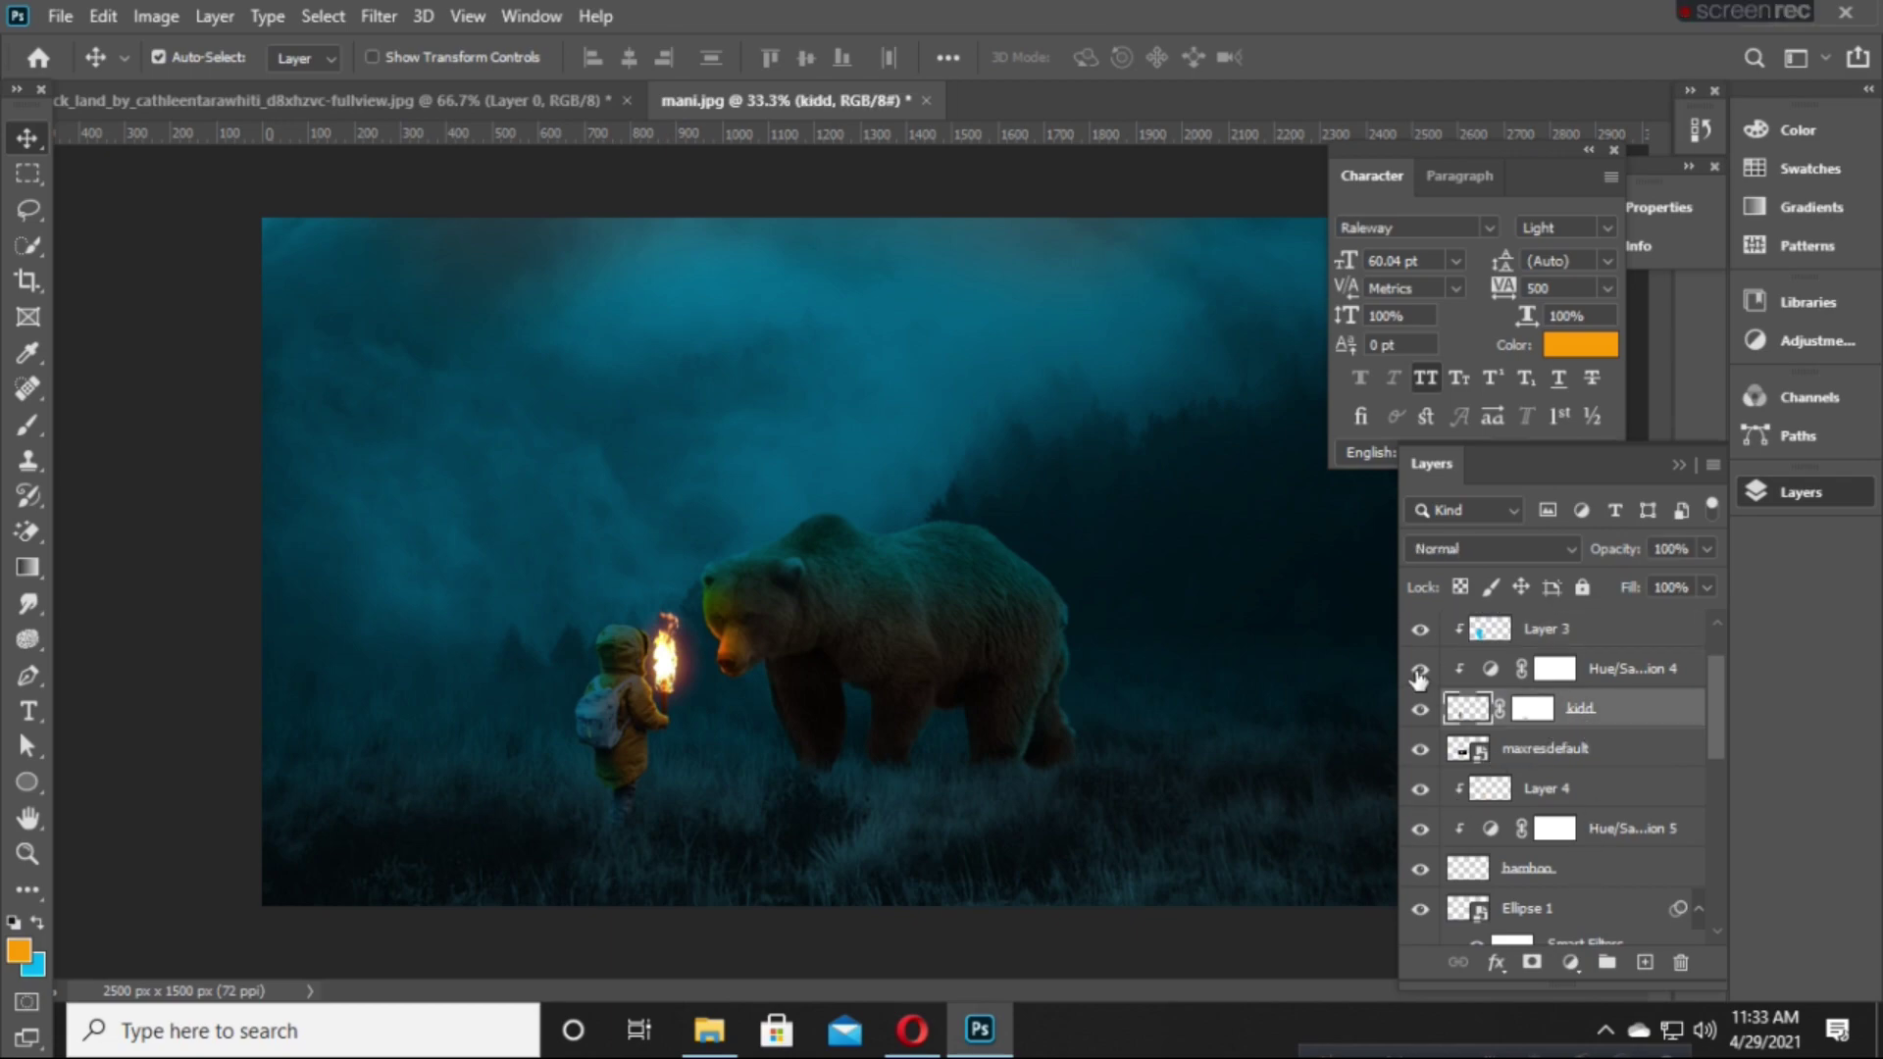
double_click(1476, 666)
left_click_drag(1274, 497, 1267, 521)
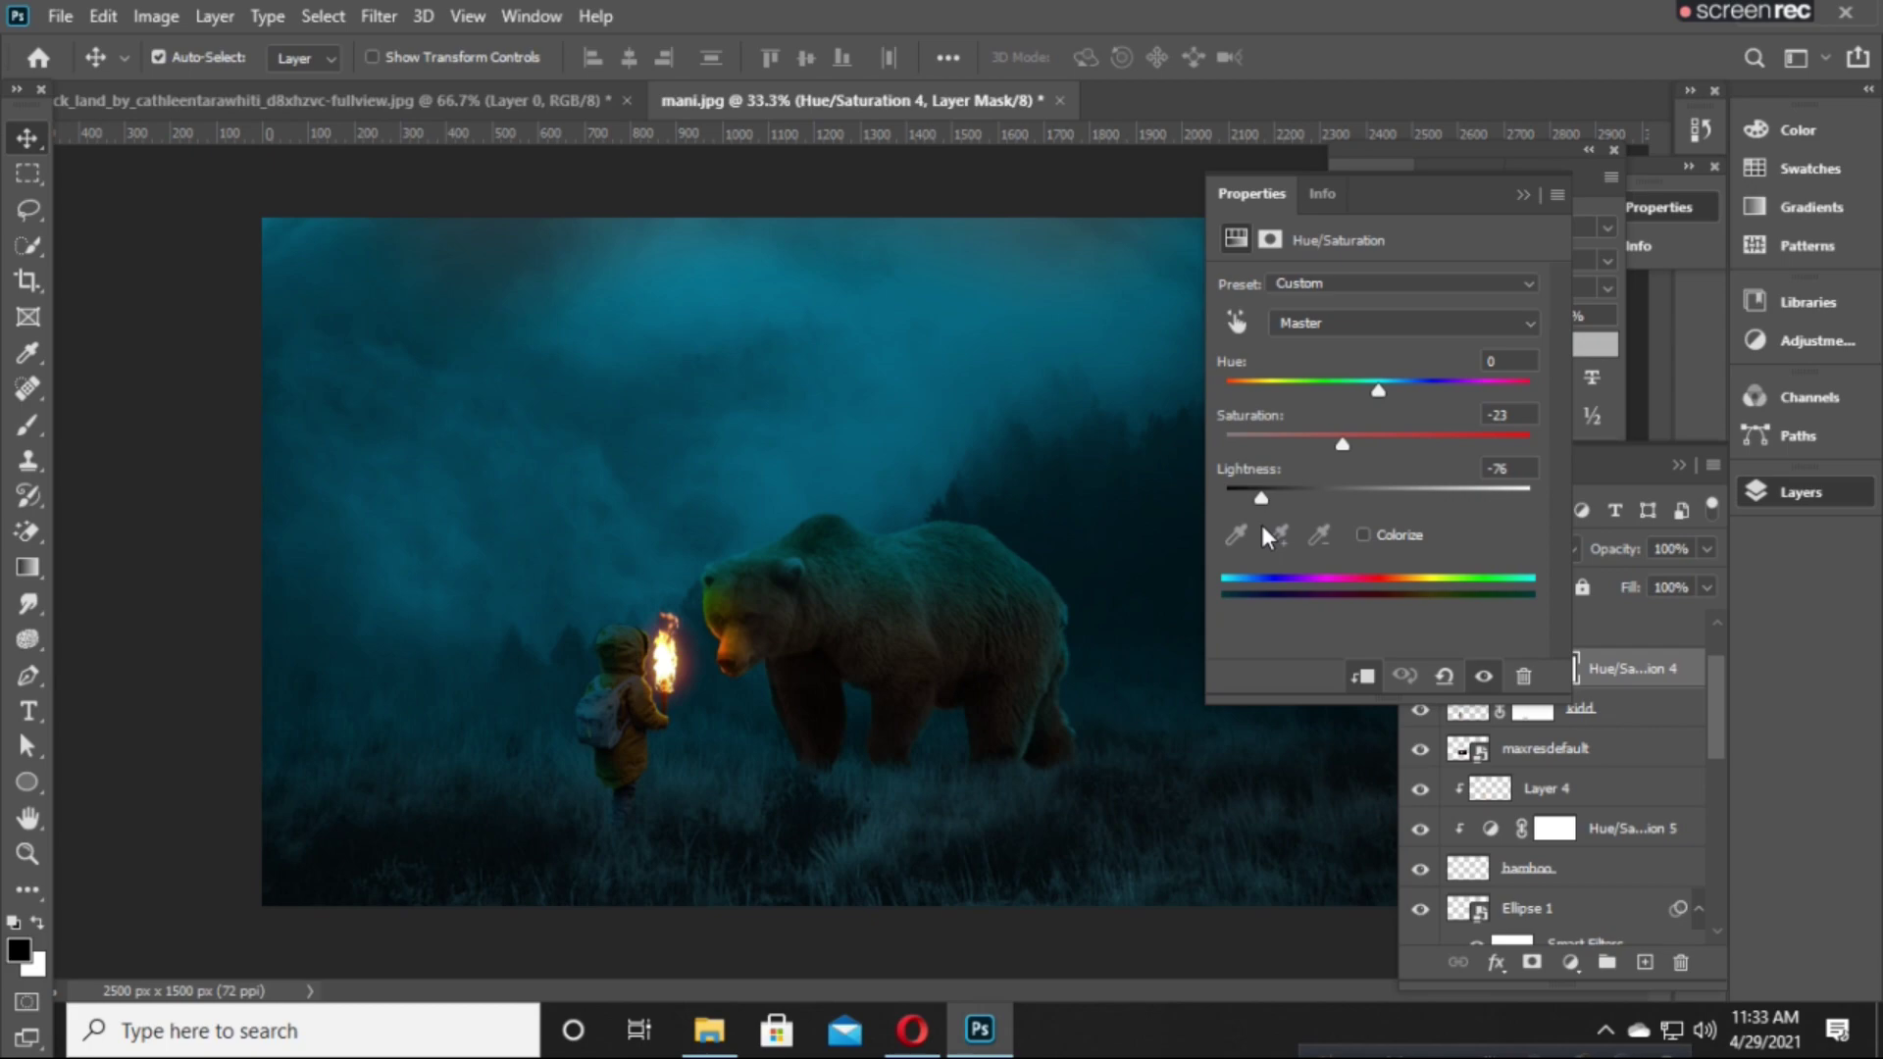
left_click(1523, 194)
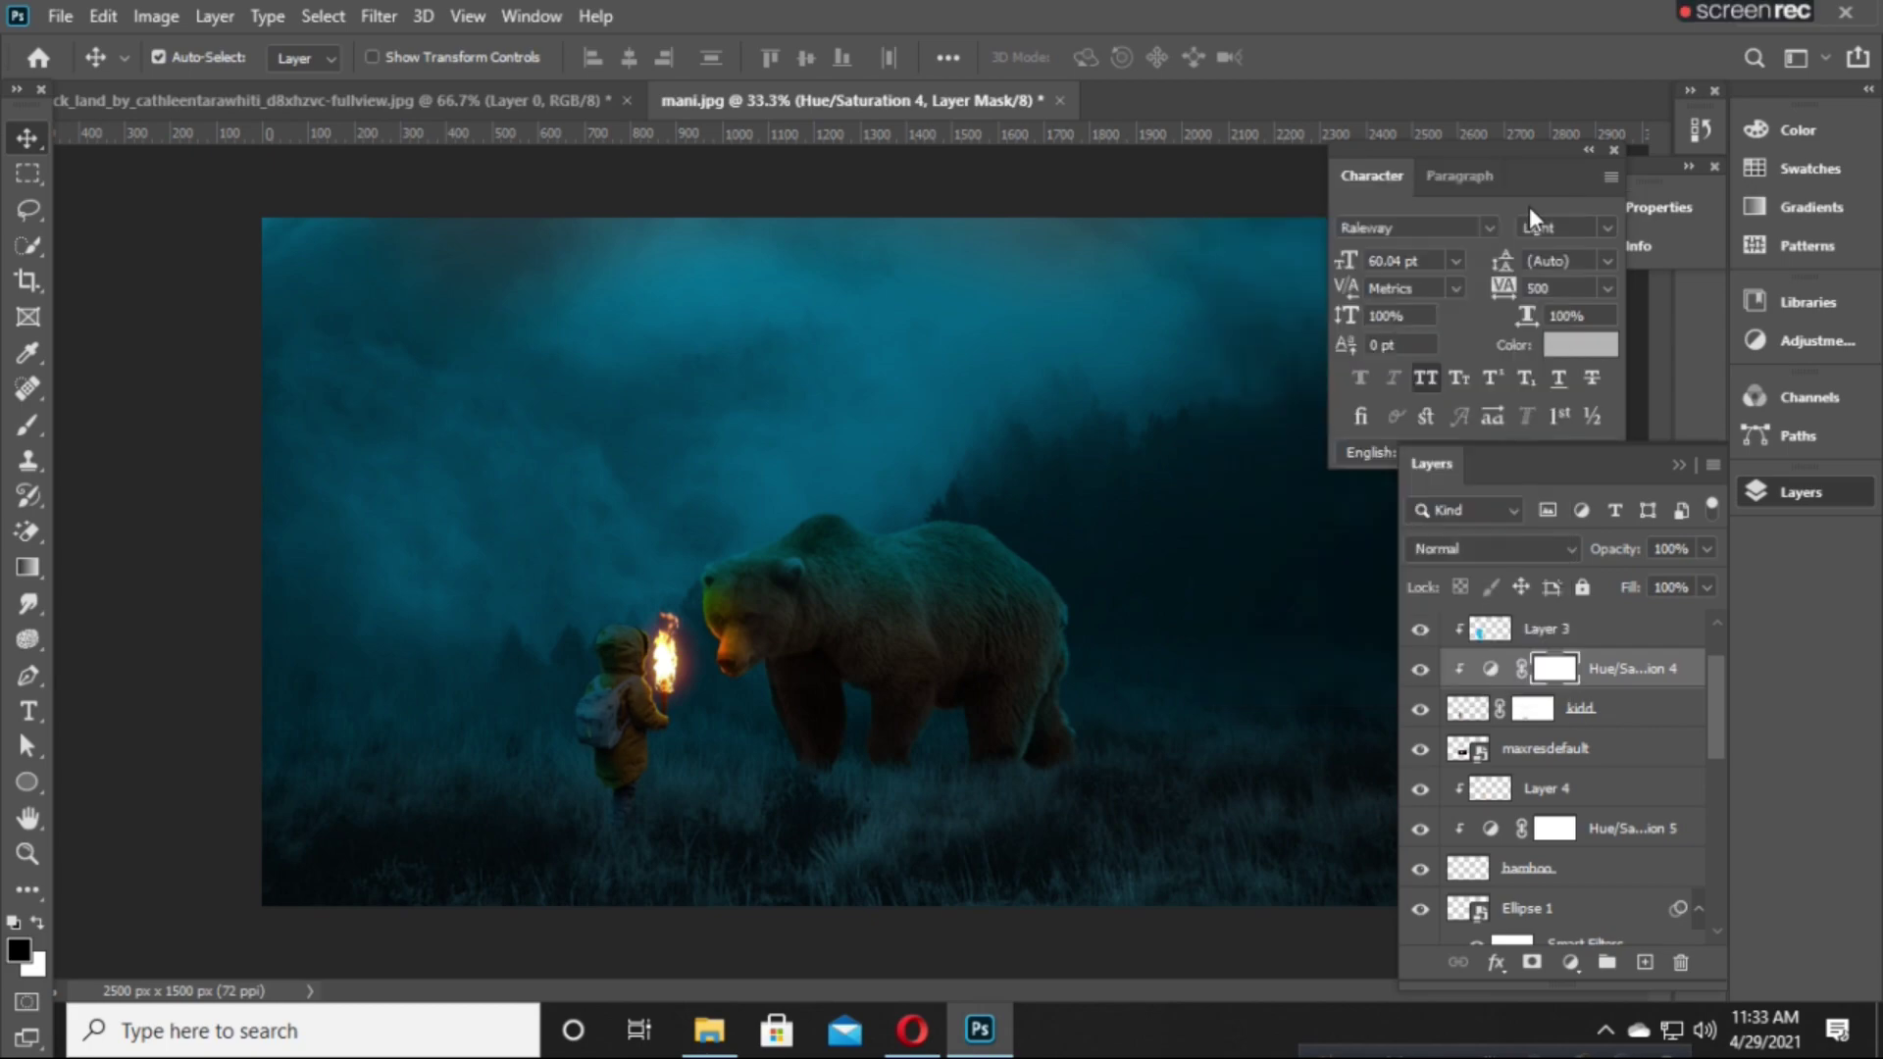
scroll(1613, 706, "up", 2)
left_click(1624, 636)
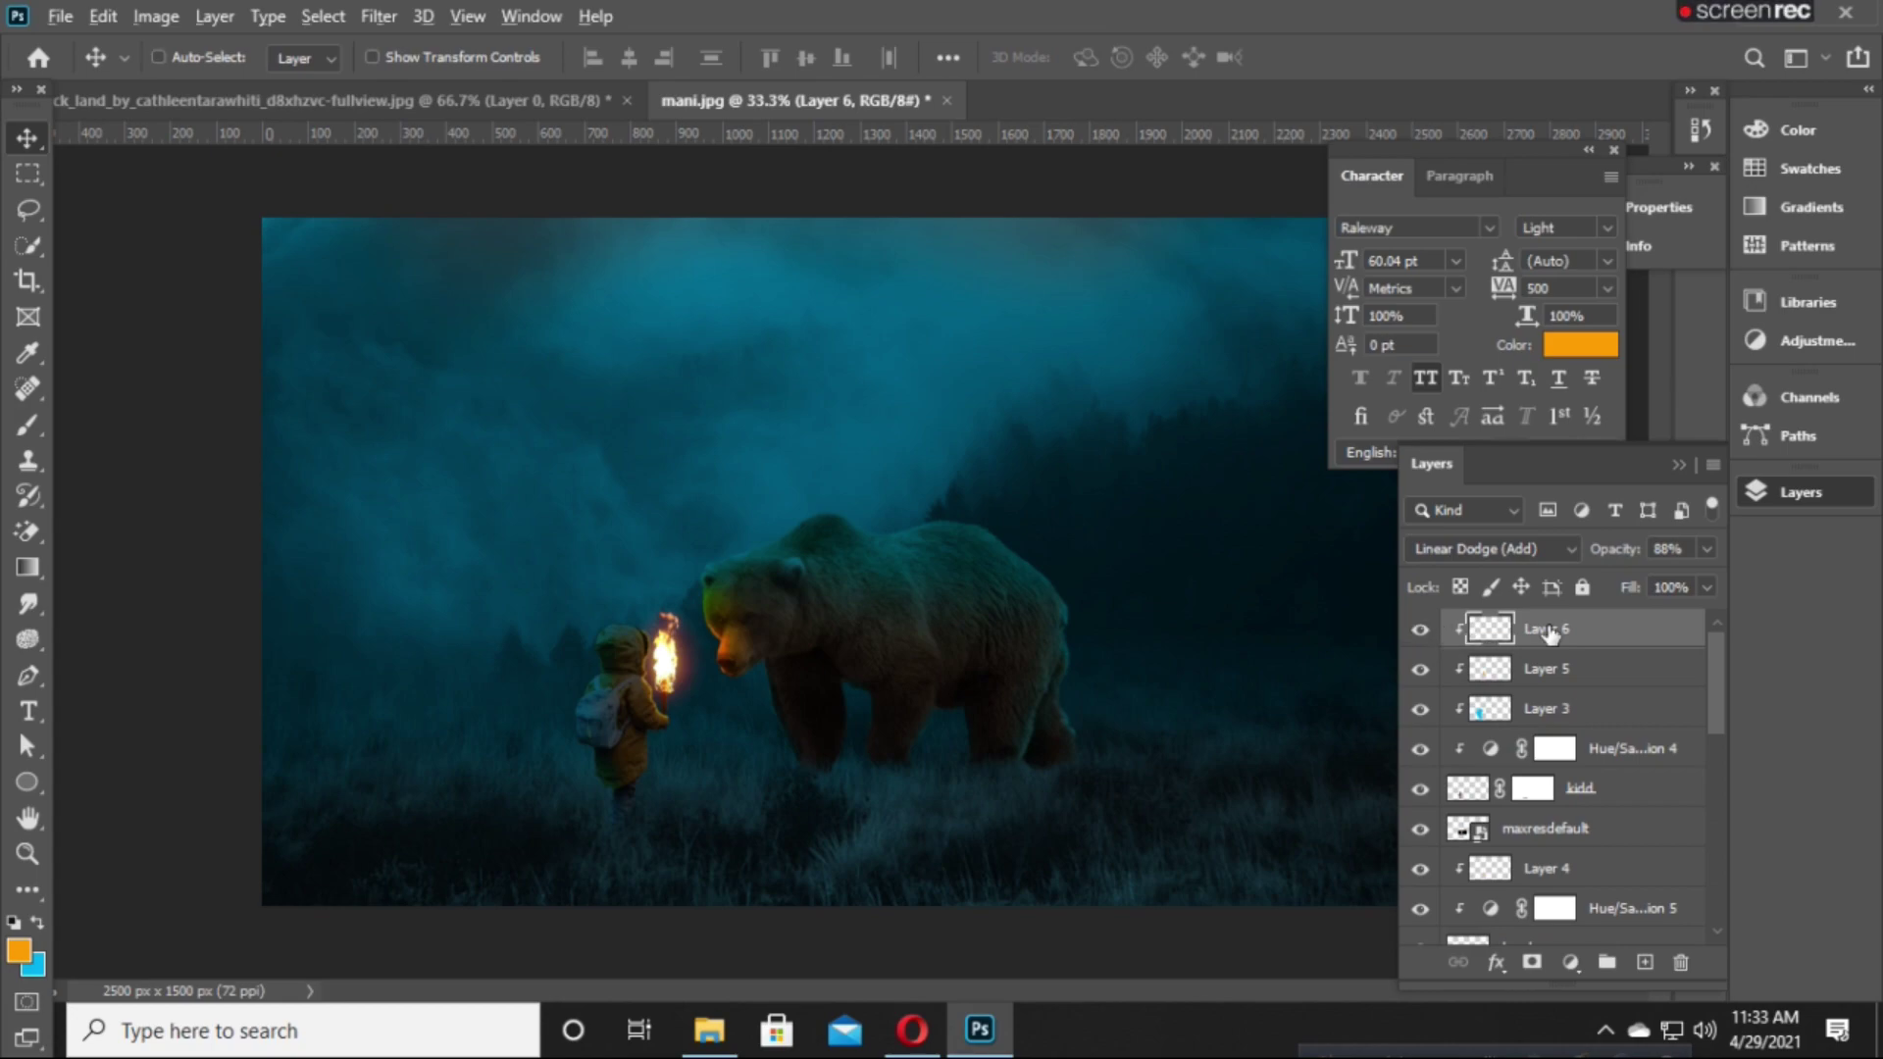
Stamp all visible layers into Layer 10 and open the Camera Raw Filter on it.
key("ctrl+alt+shift+e")
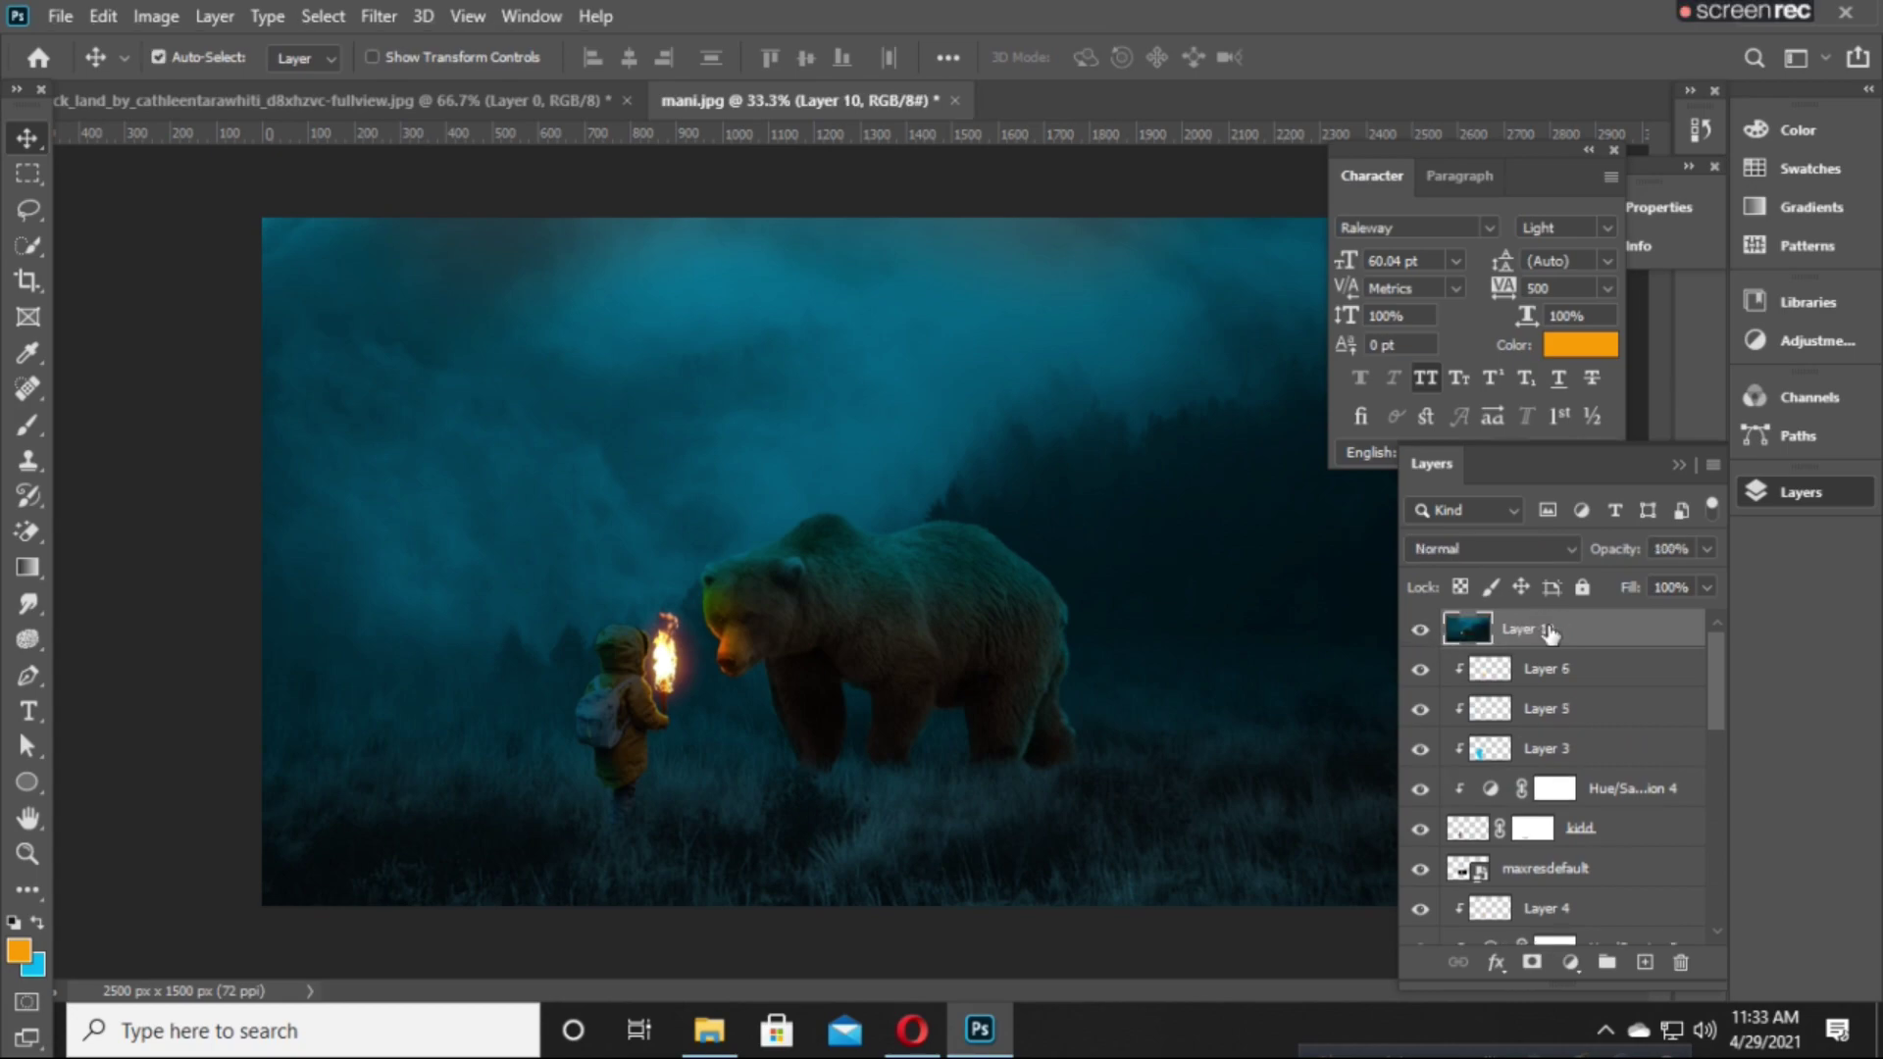
left_click(378, 17)
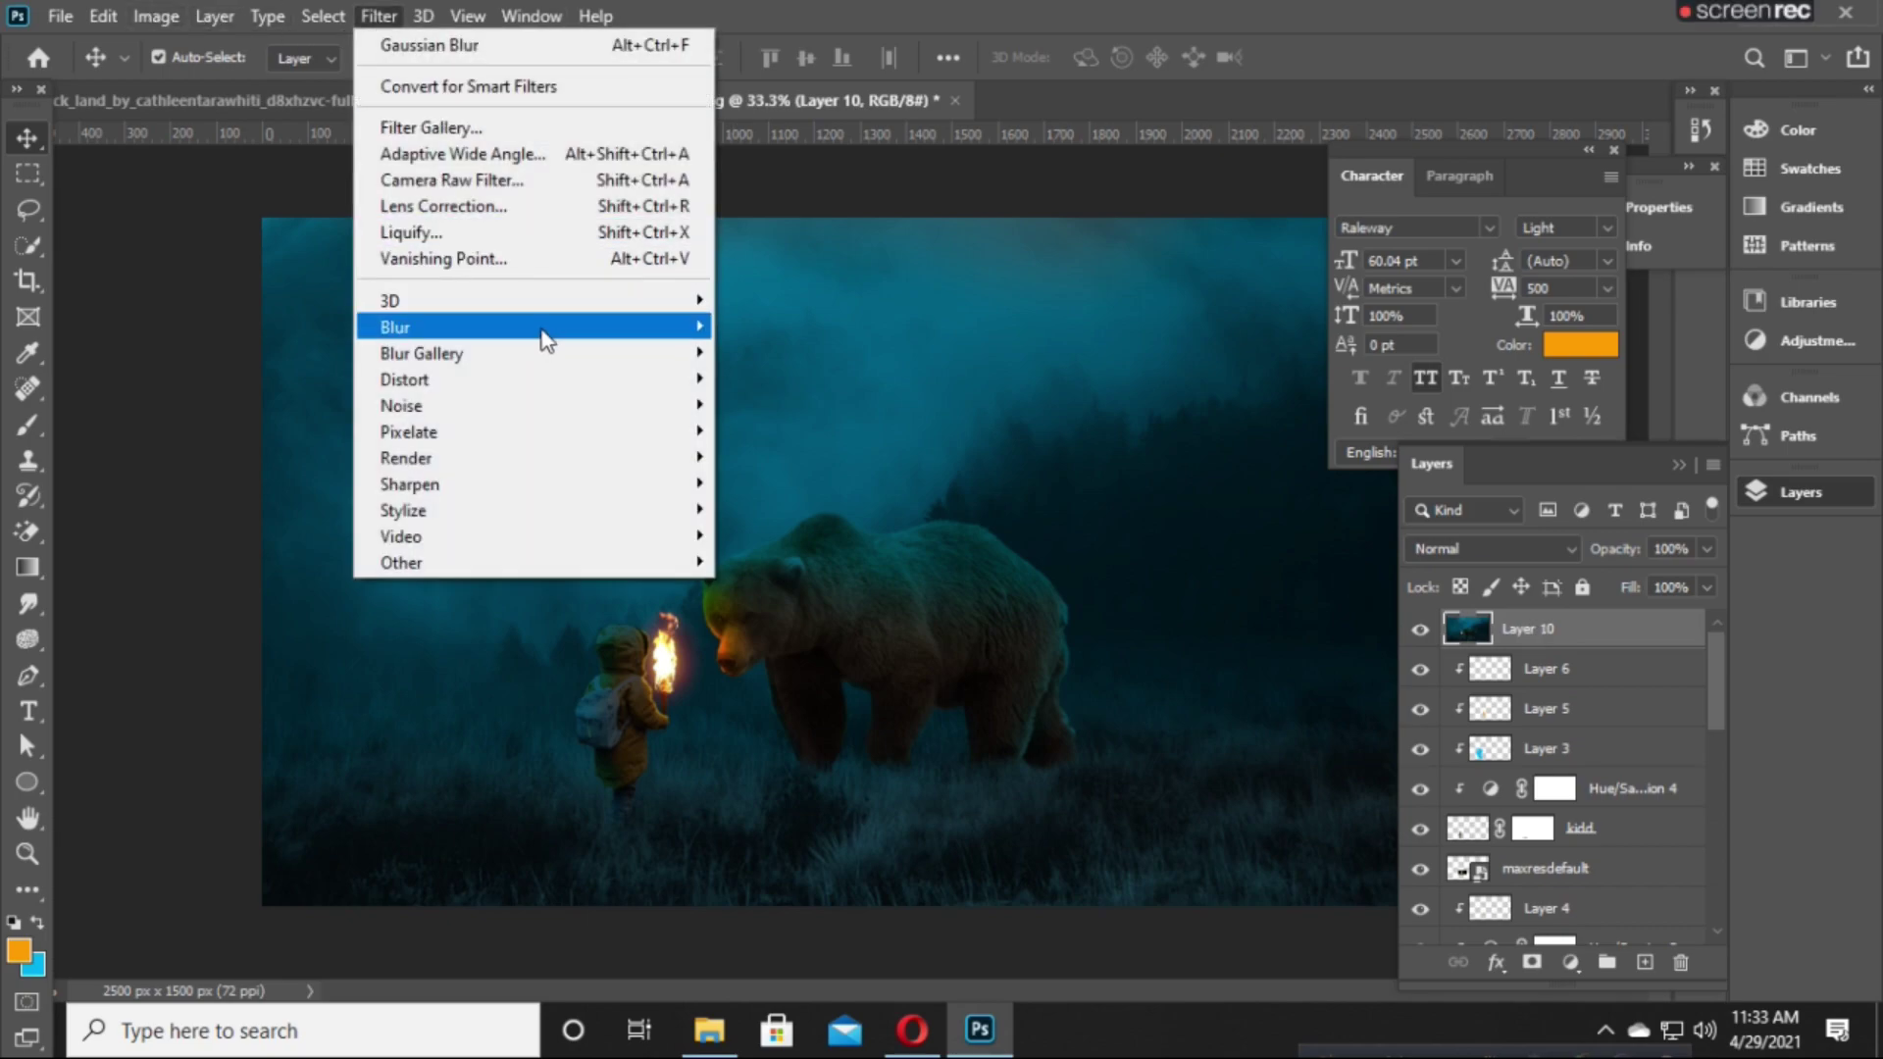
left_click(526, 182)
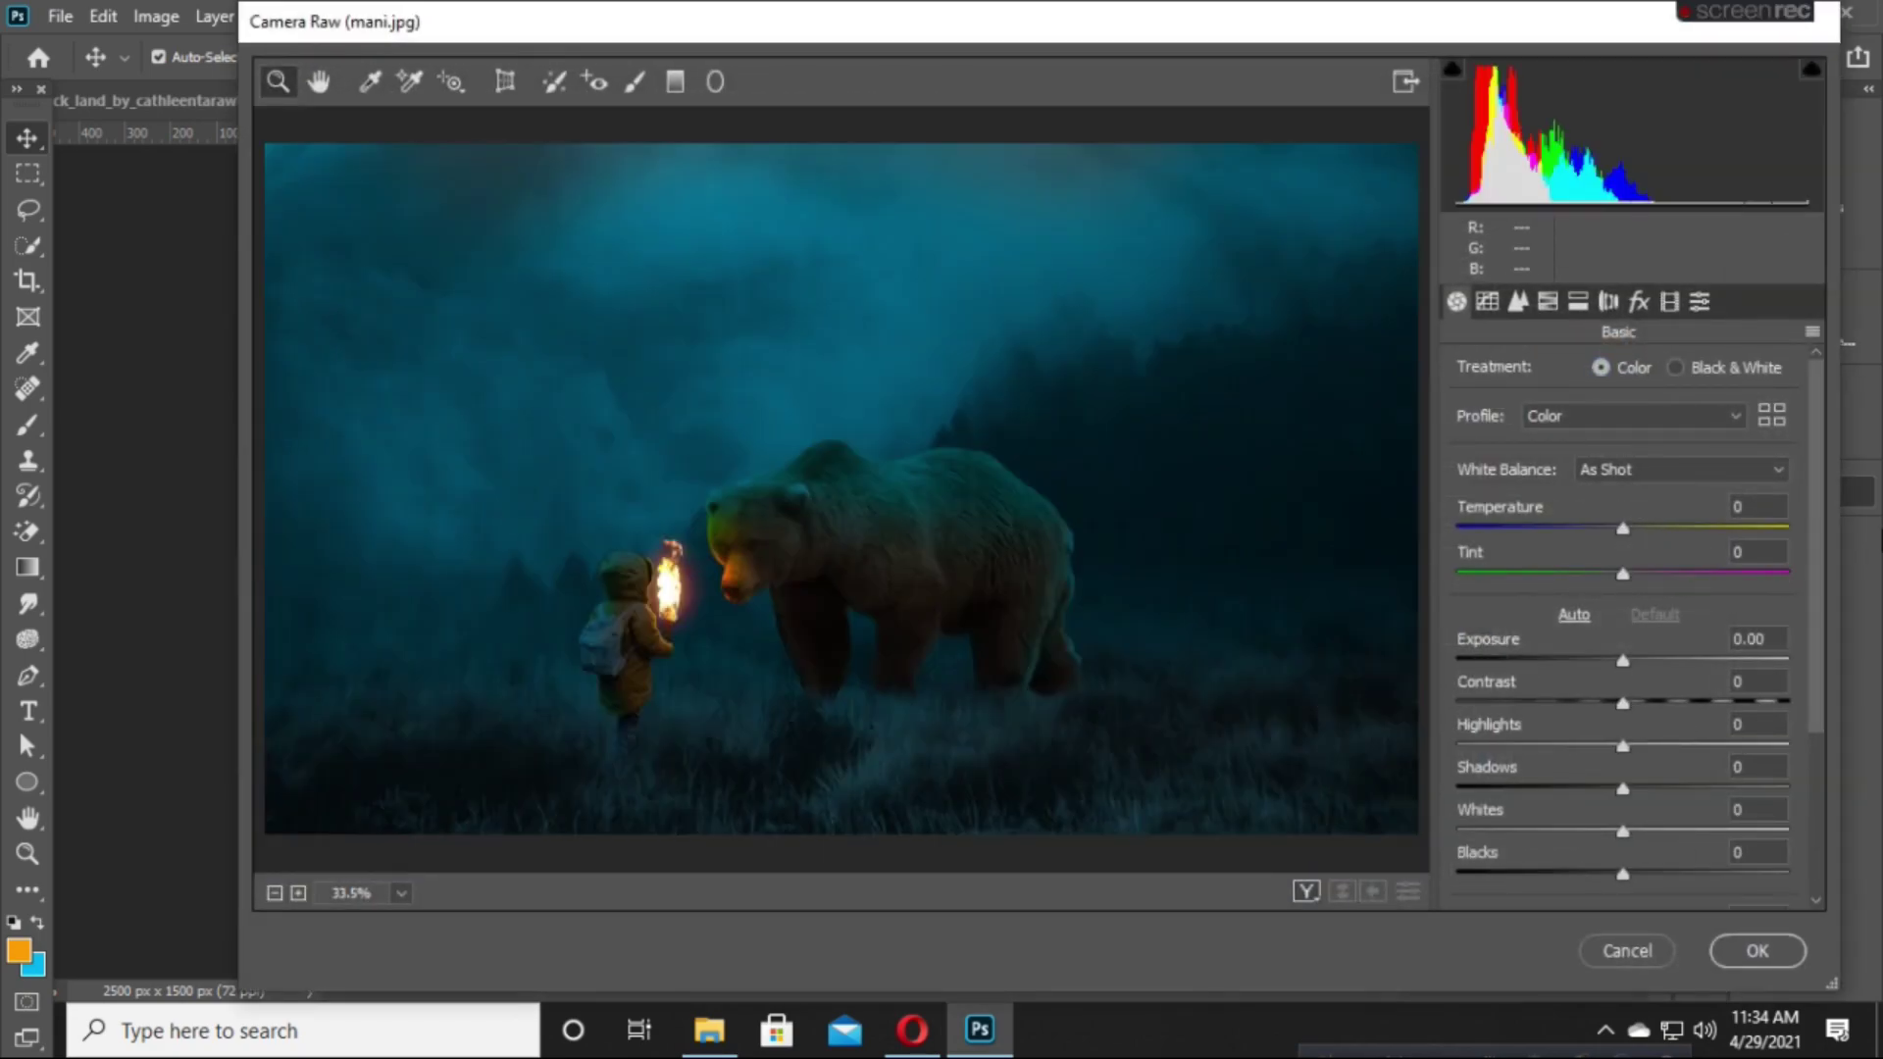
Set Temperature +8, Tint -24, Exposure -0.05, Texture +8, Clarity +12, Vibrance -6.
mouse_move(1624, 528)
left_mouse_down()
mouse_move(1603, 533)
mouse_move(1644, 532)
mouse_move(1558, 596)
mouse_move(1608, 585)
mouse_move(1581, 592)
left_mouse_up()
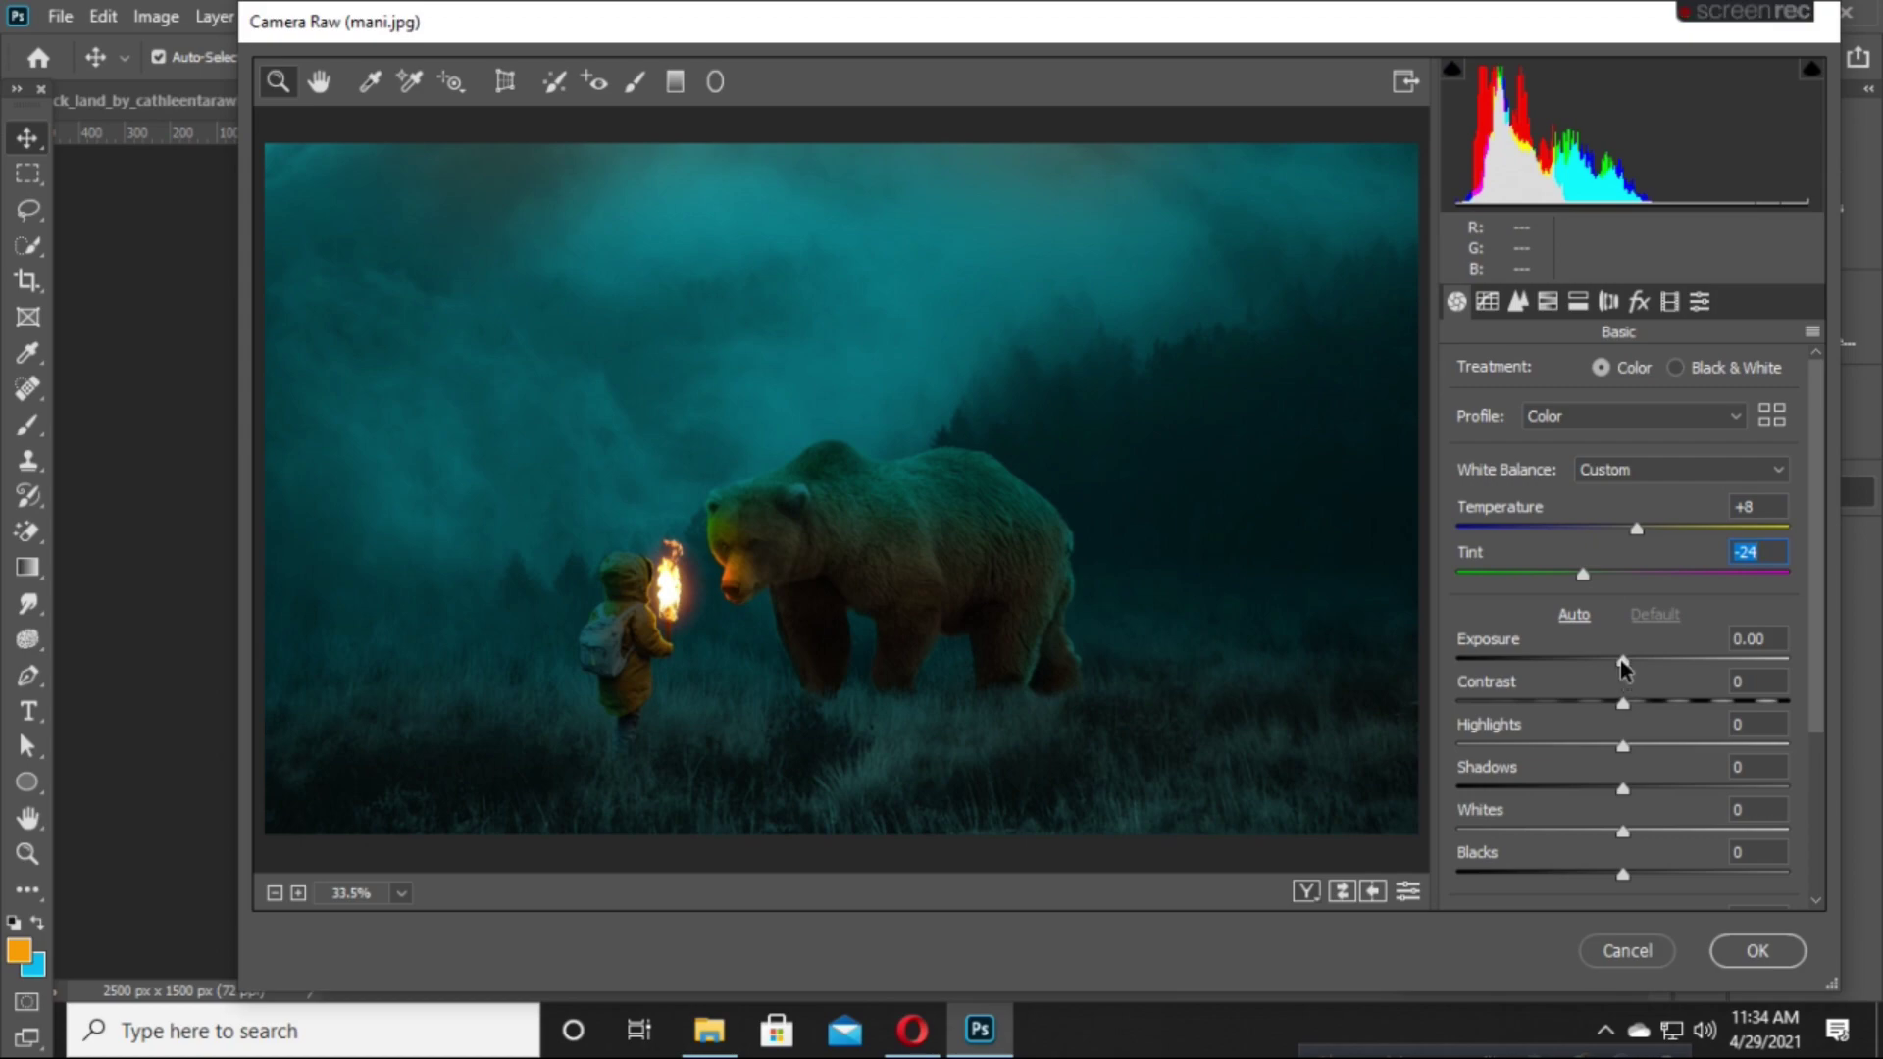
left_click_drag(1623, 661, 1631, 665)
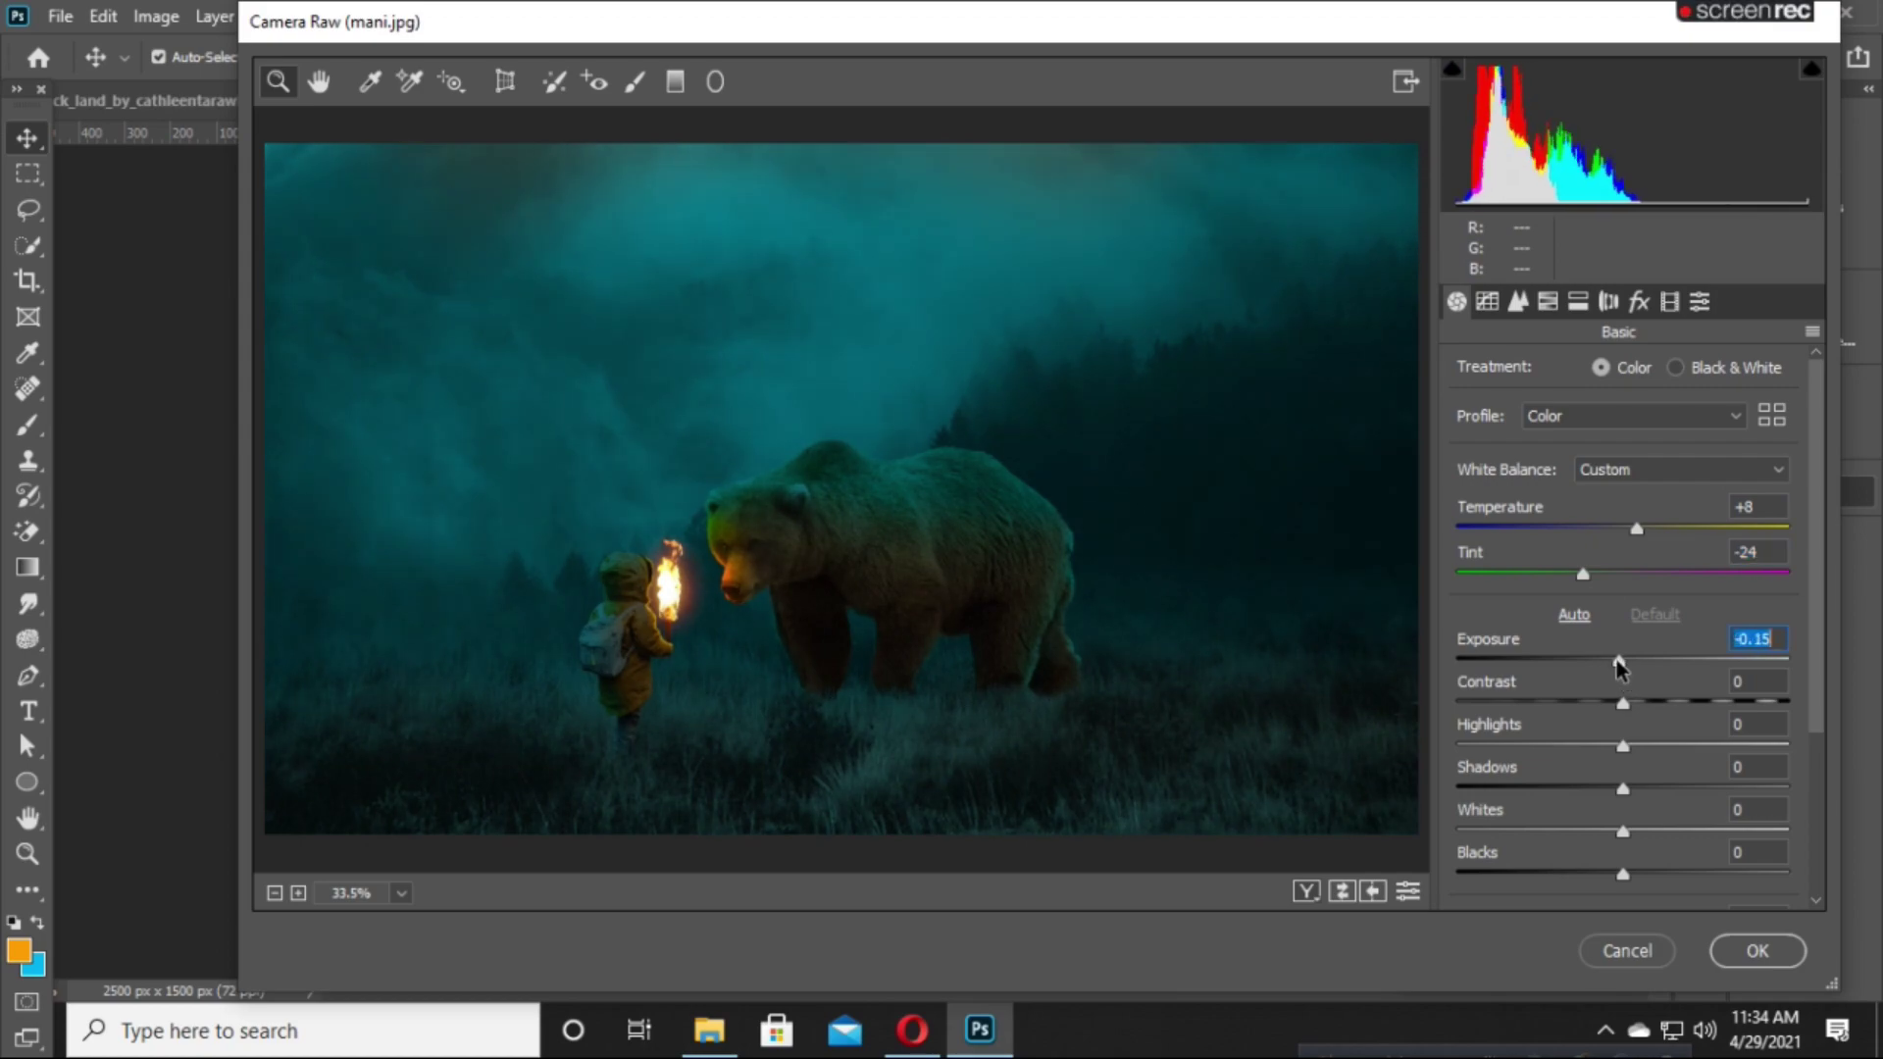
scroll(1664, 667, "down", 2)
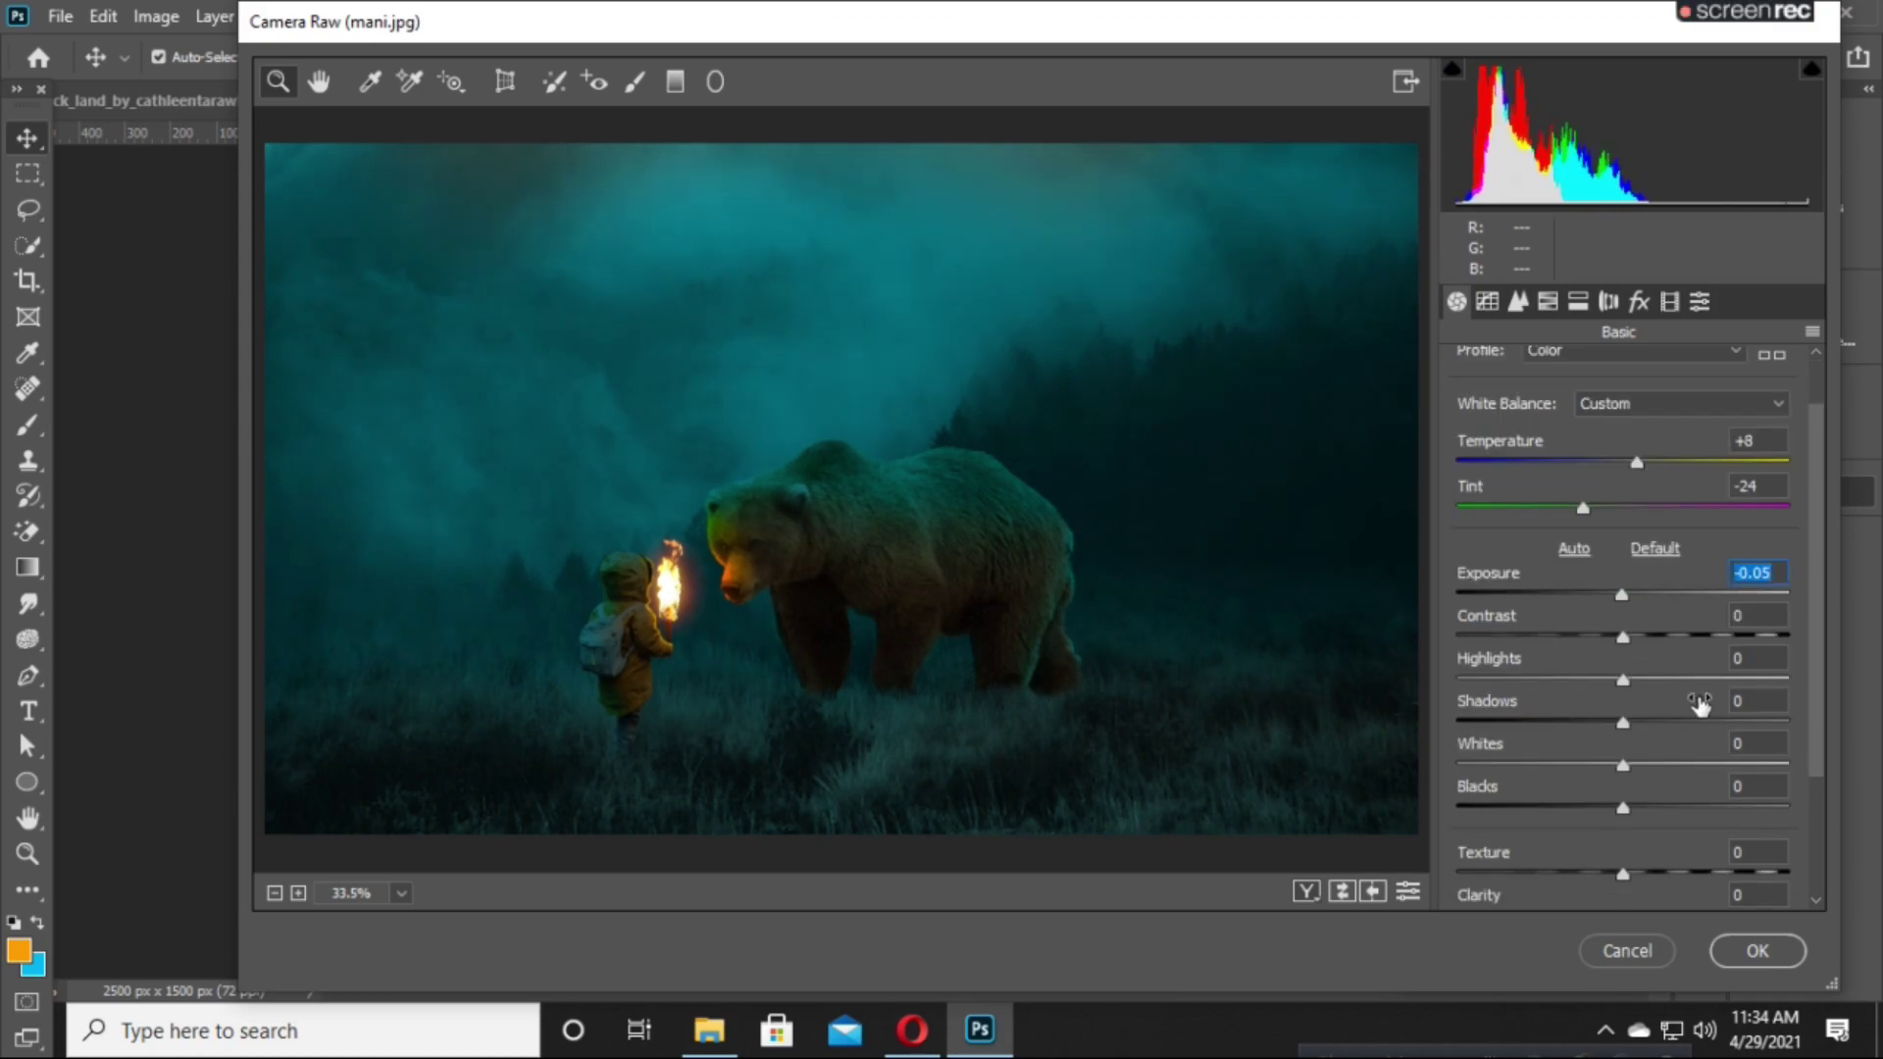
scroll(1672, 706, "down", 2)
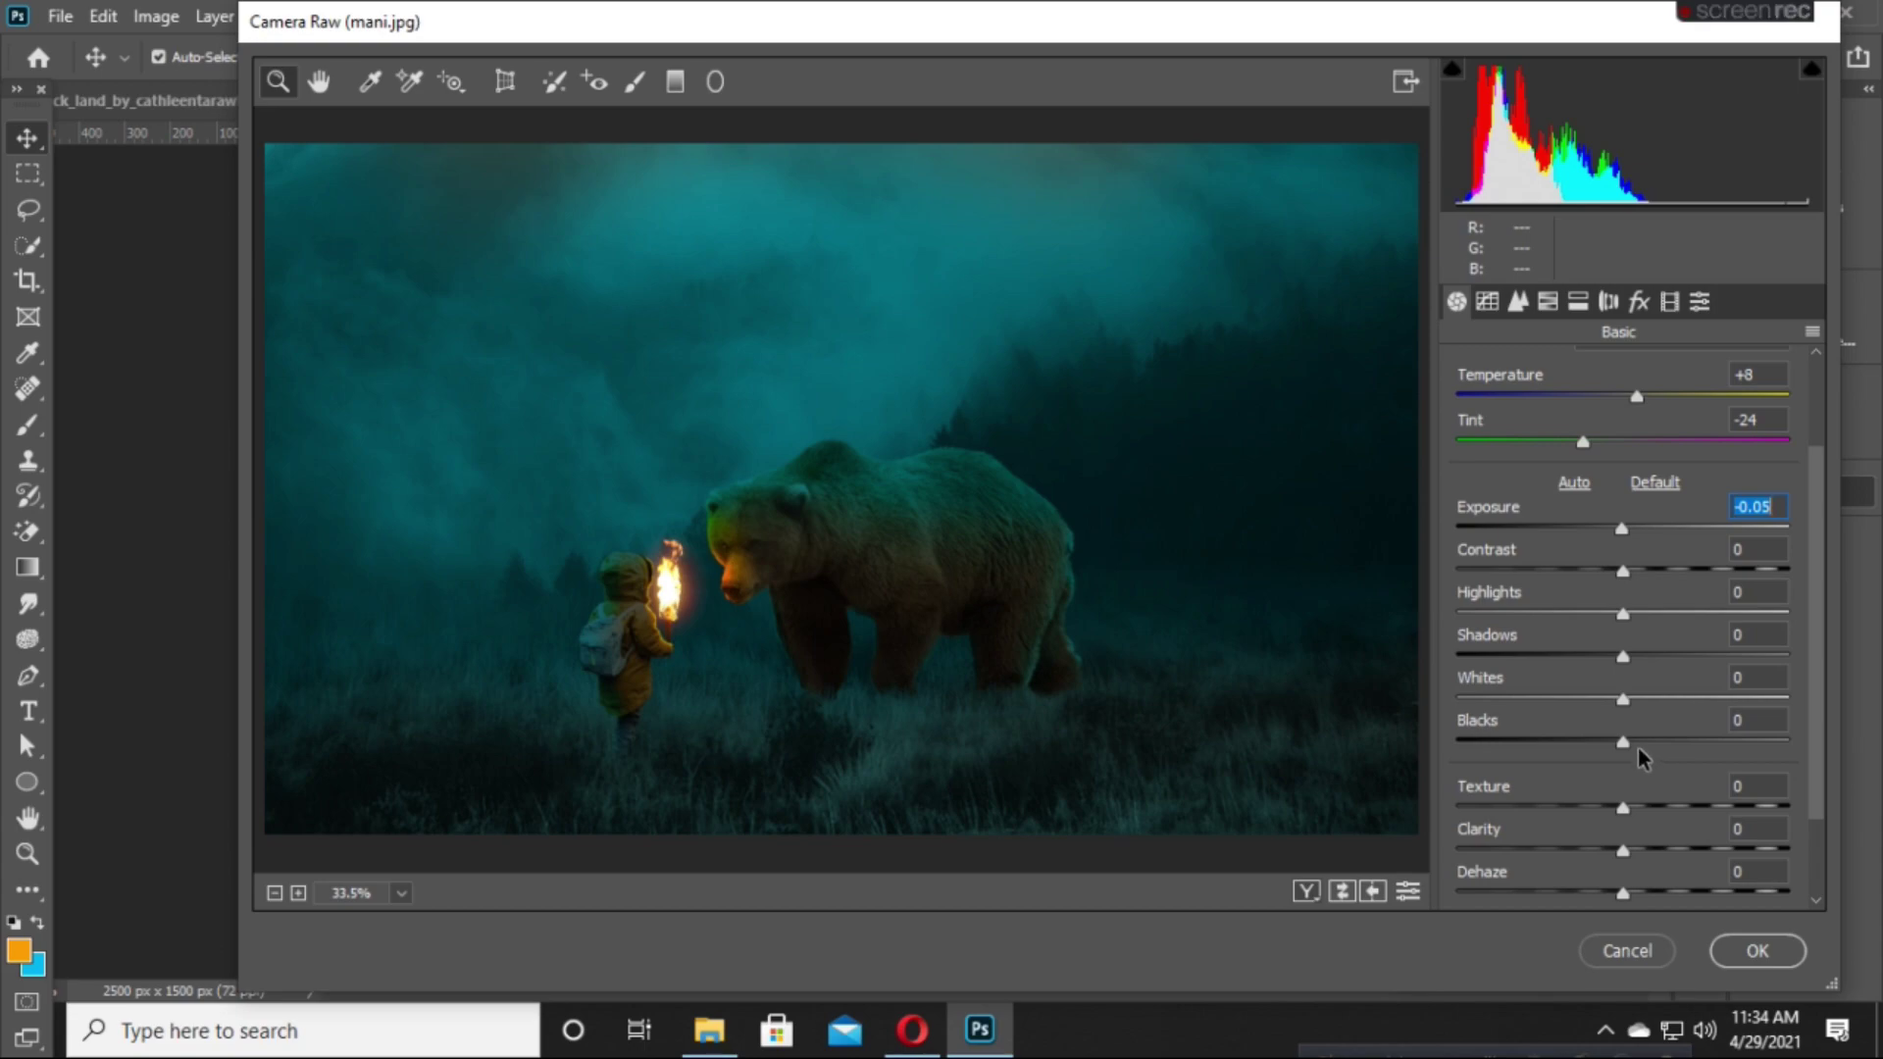
scroll(1645, 745, "down", 2)
scroll(1643, 742, "down", 1)
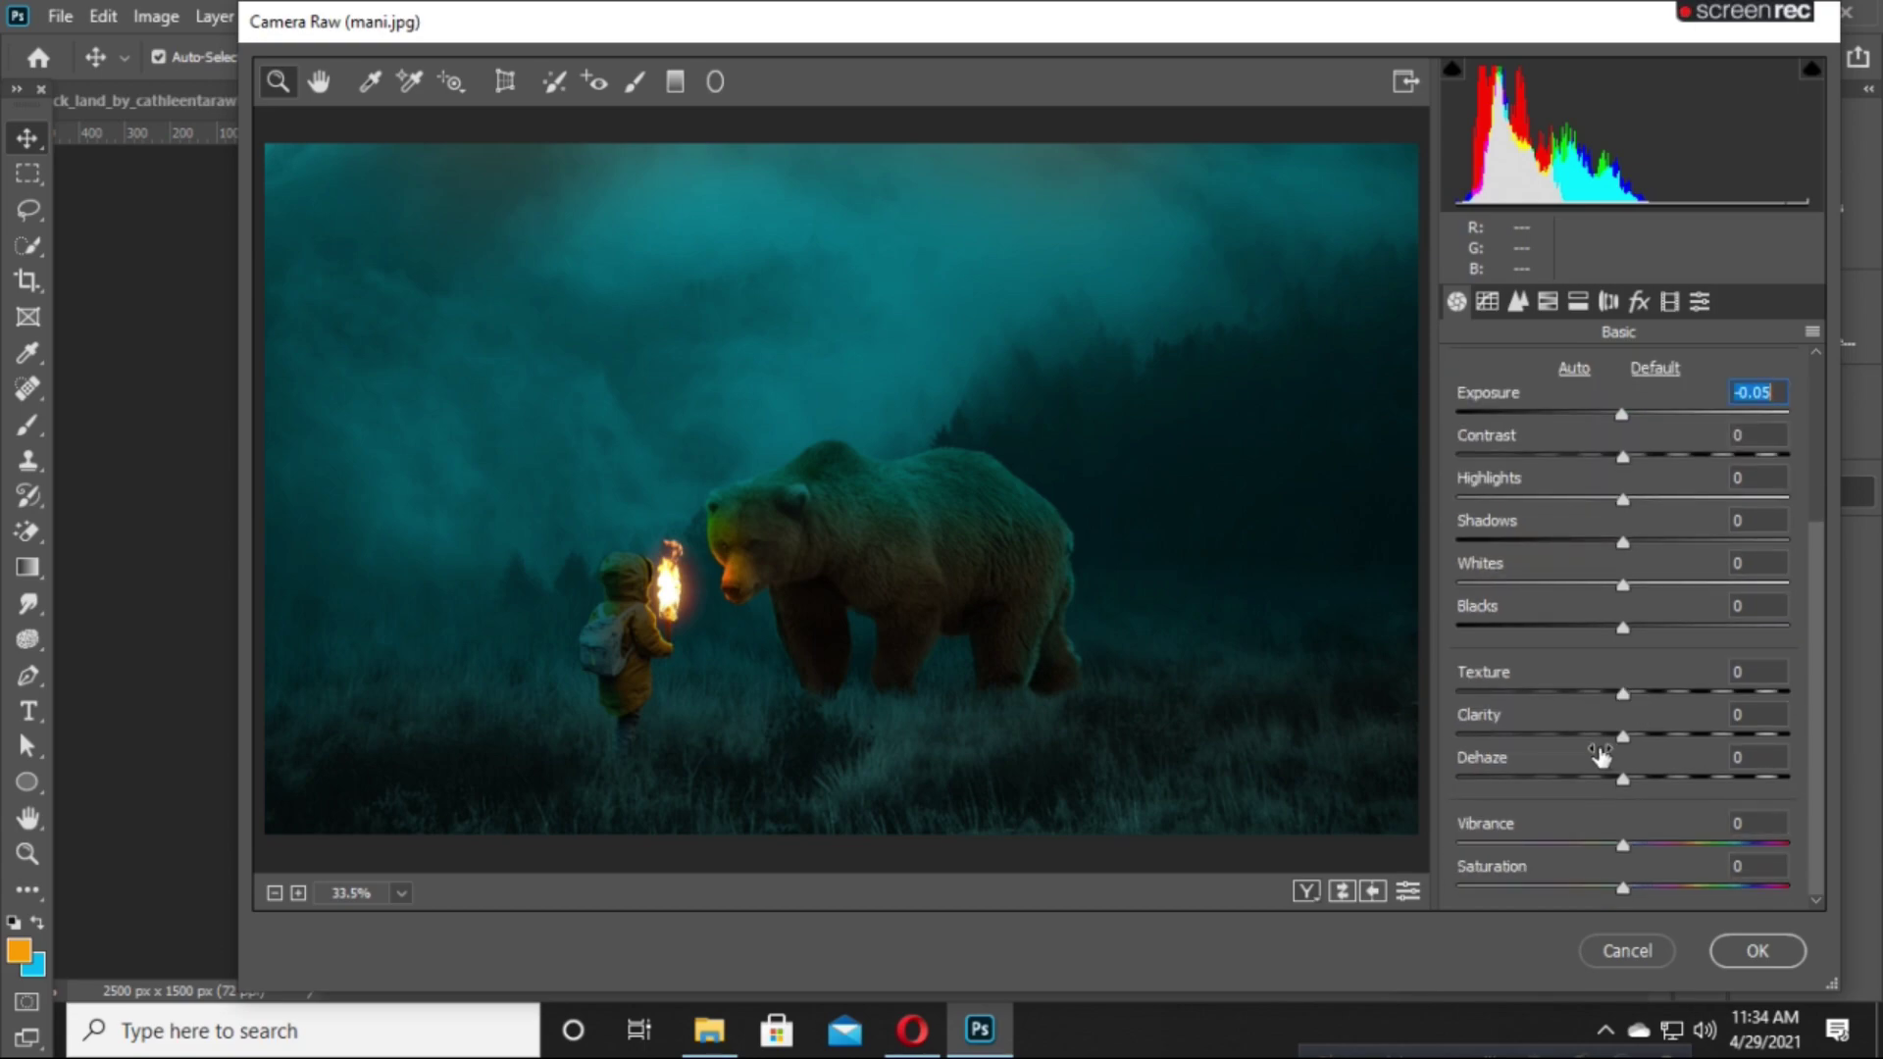
mouse_move(1623, 736)
left_mouse_down()
mouse_move(1652, 735)
mouse_move(1621, 754)
mouse_move(1640, 750)
mouse_move(1615, 704)
mouse_move(1638, 702)
left_mouse_up()
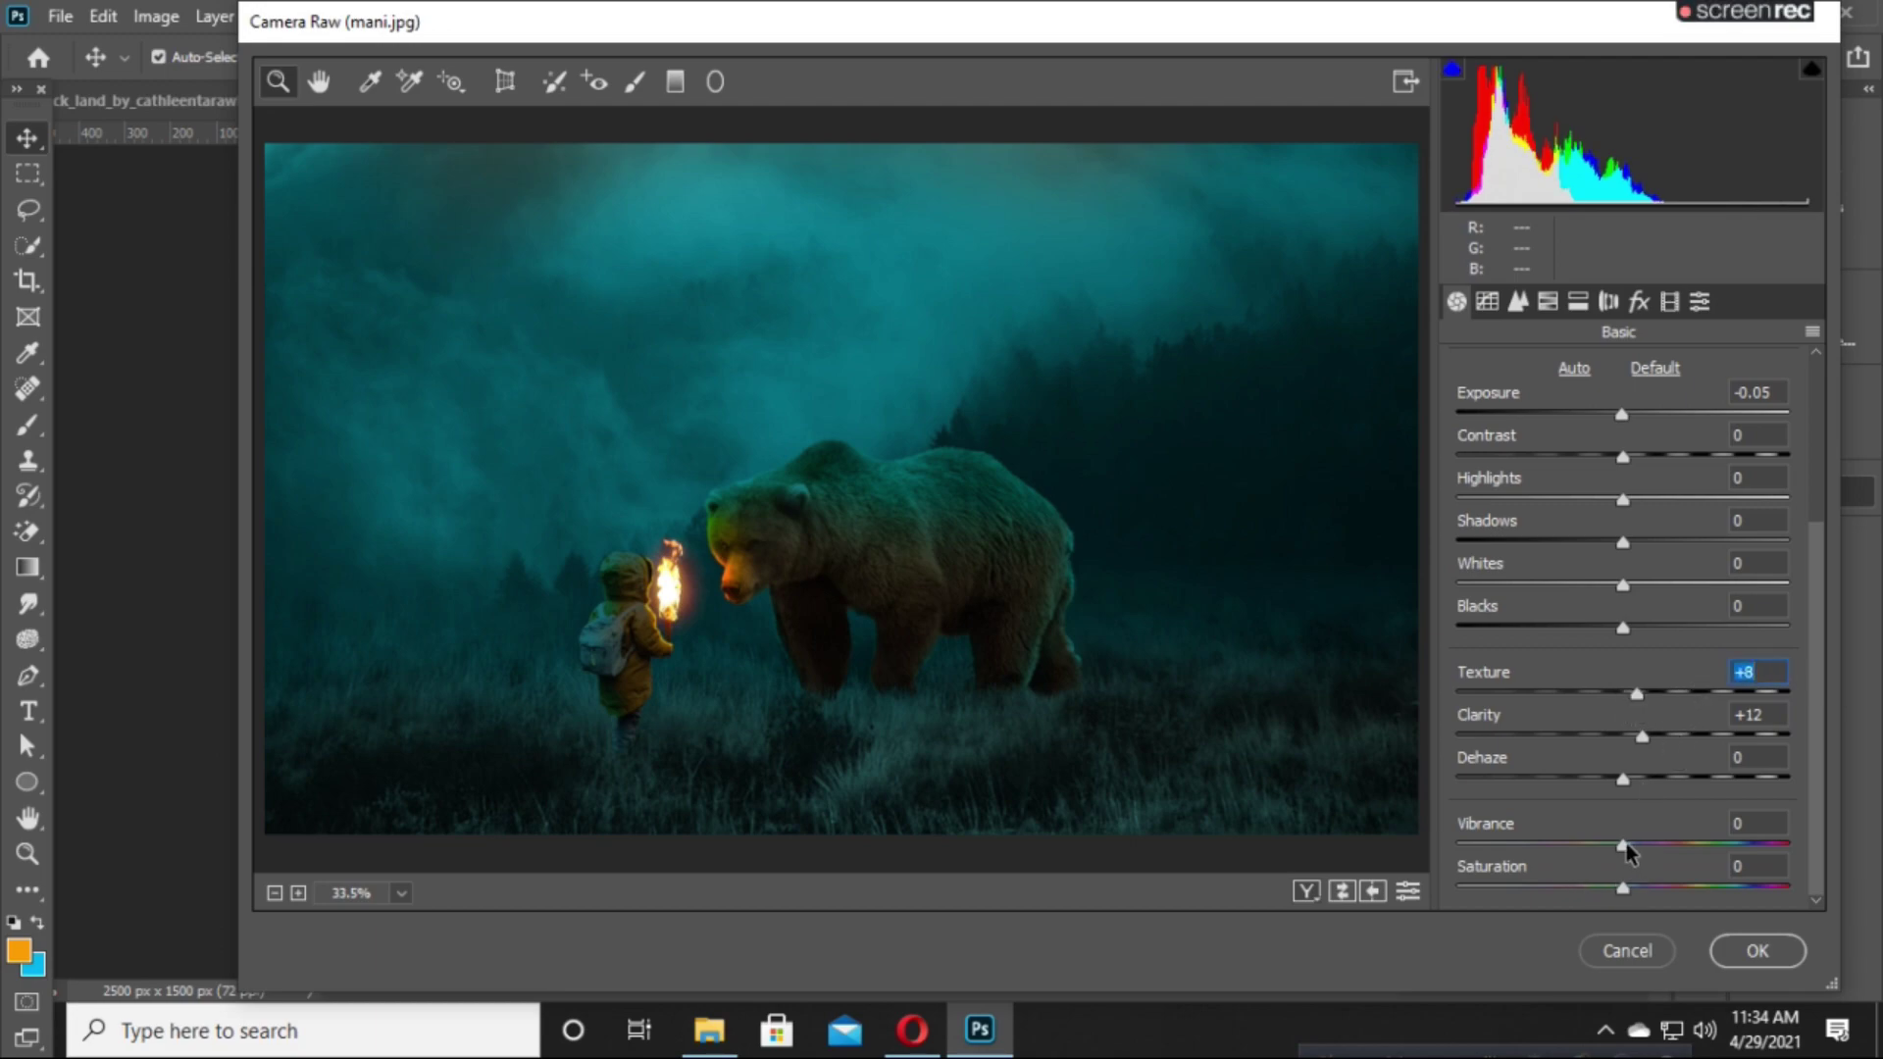
left_click_drag(1623, 846, 1604, 855)
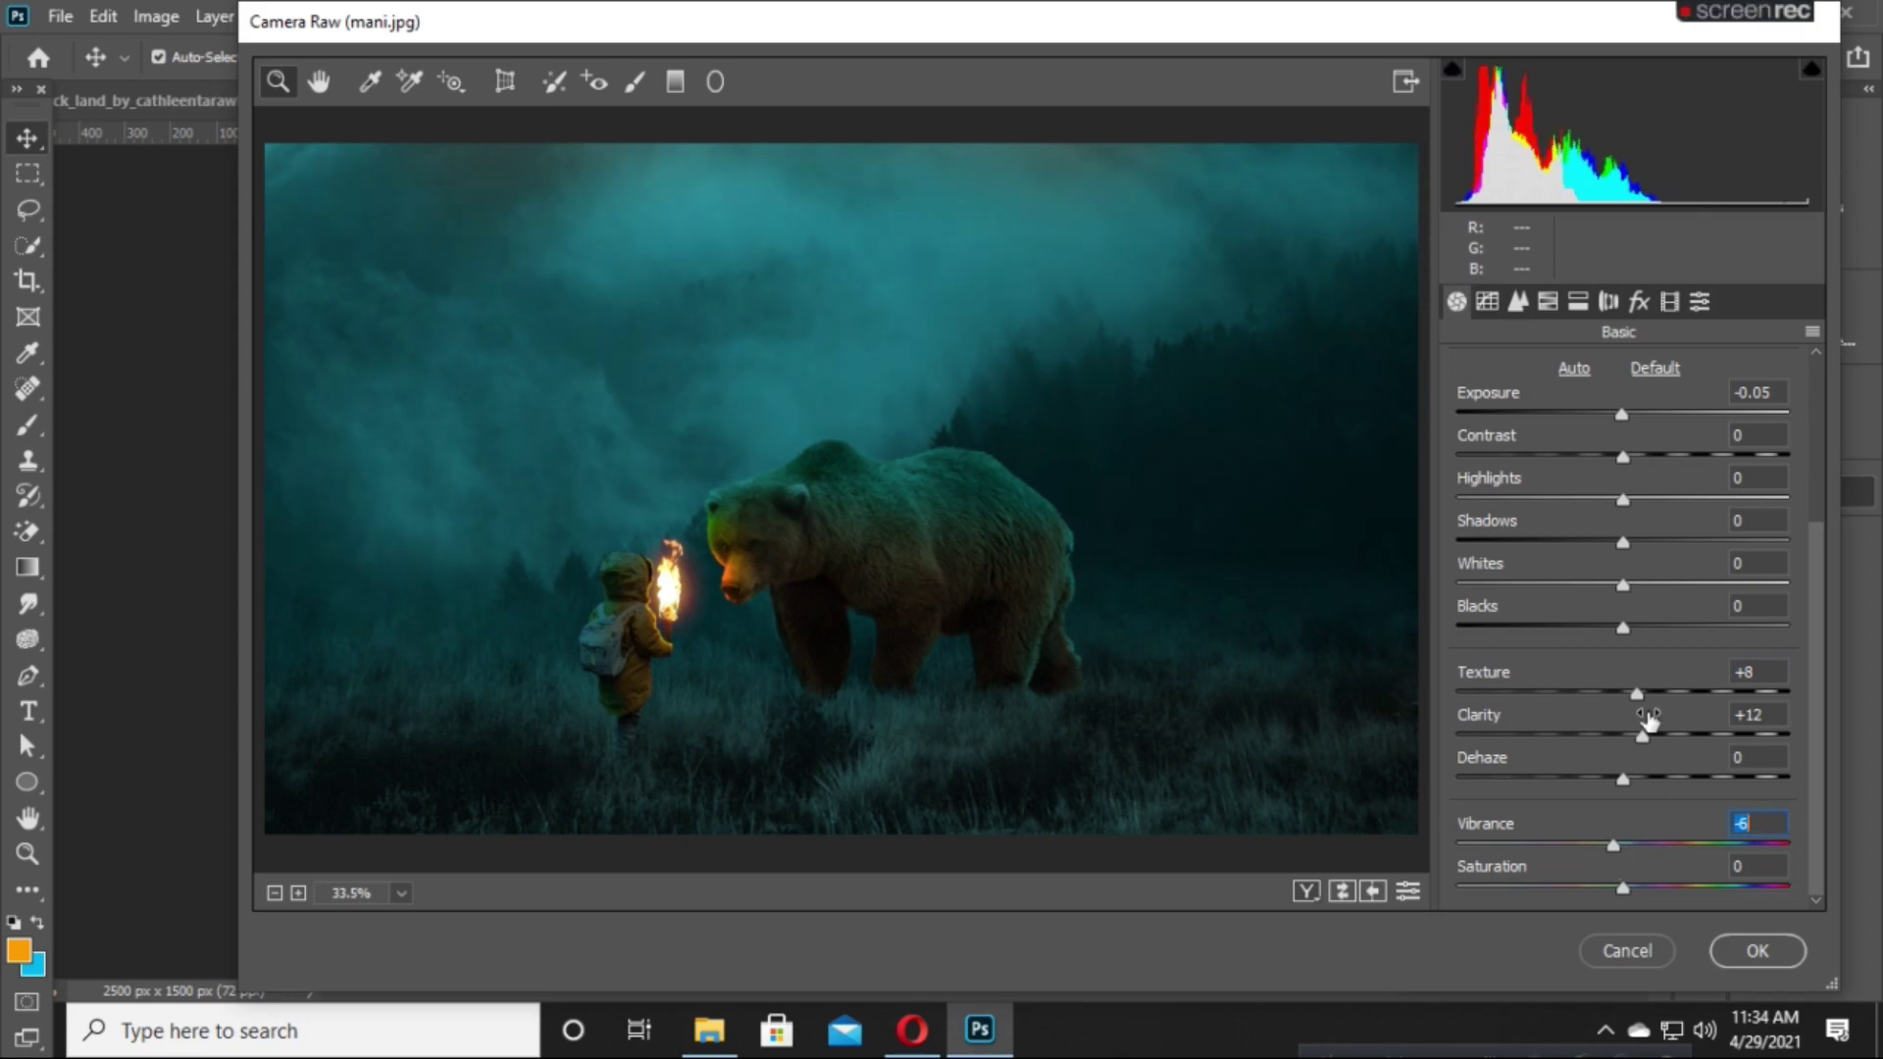
scroll(1702, 612, "up", 5)
Set HSL saturation to Greens +13, Aquas +9 and Blues -17.
left_click(1491, 300)
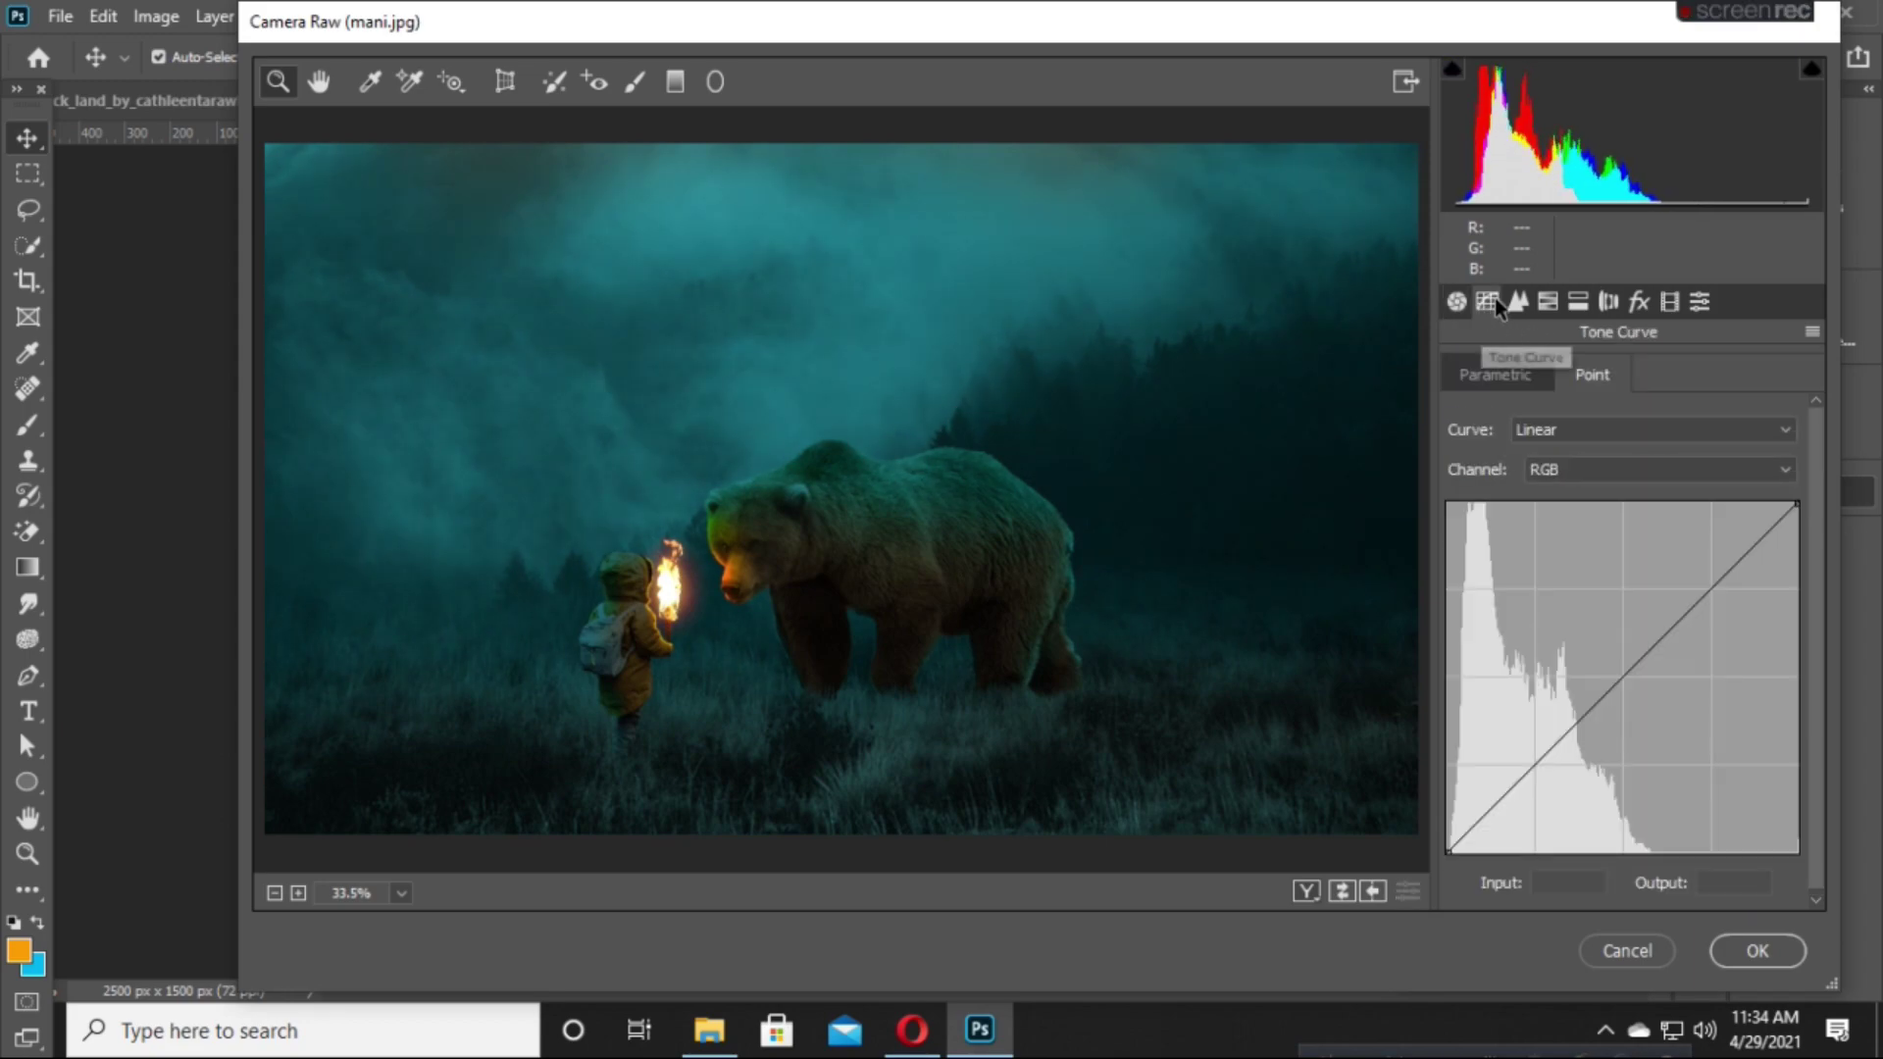
left_click(1546, 301)
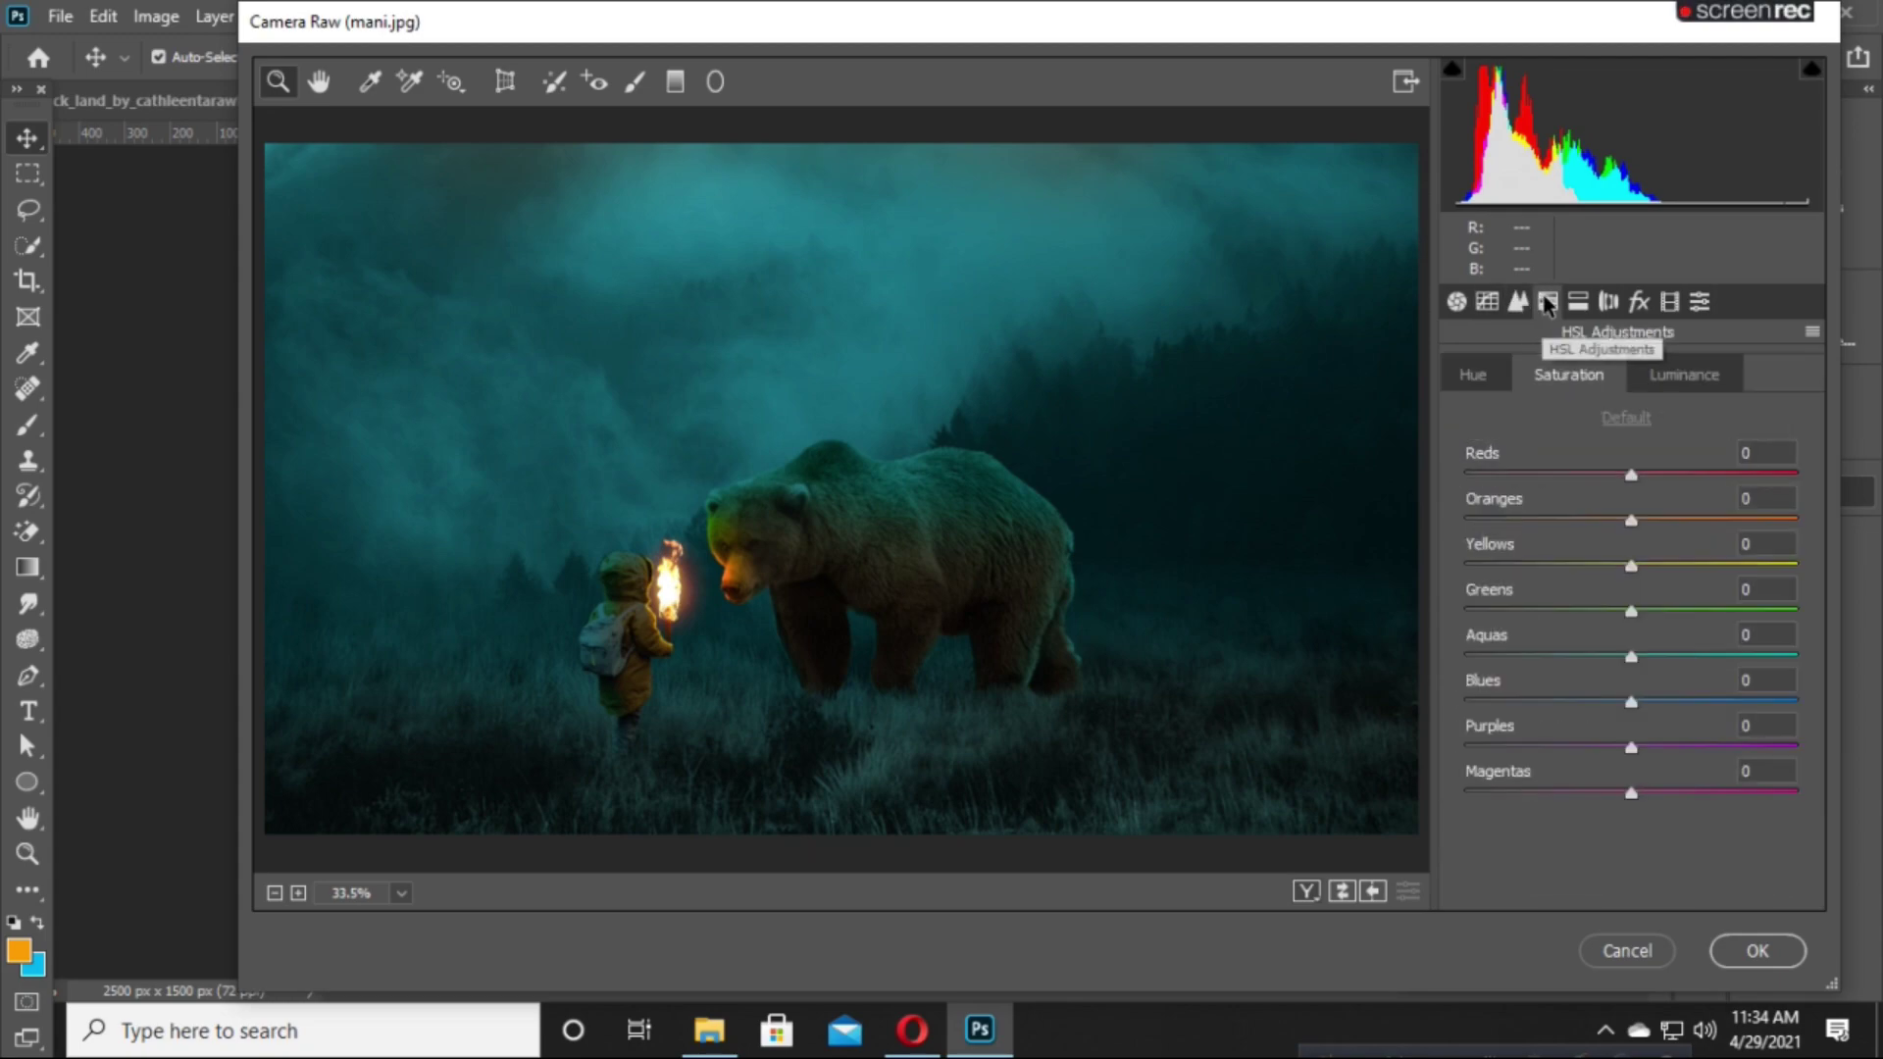
mouse_move(1630, 612)
left_mouse_down()
mouse_move(1566, 638)
mouse_move(1644, 650)
left_mouse_up()
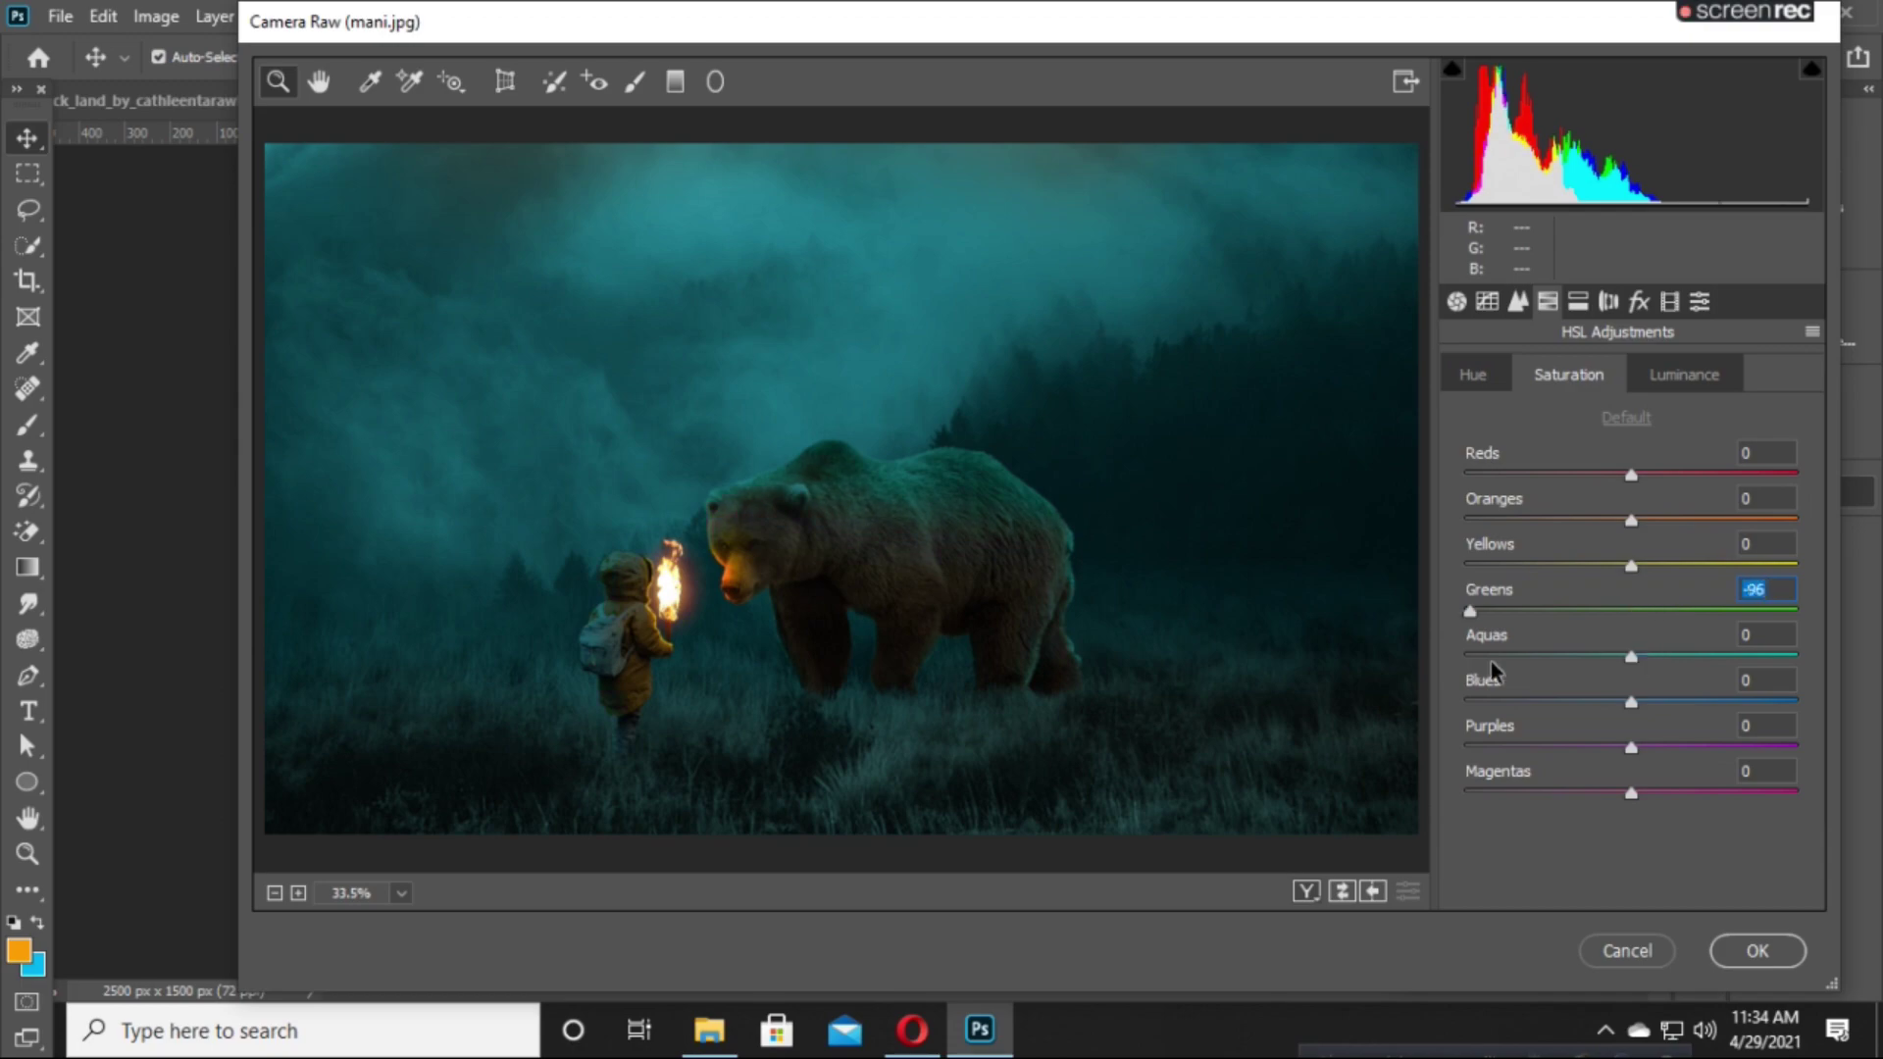
mouse_move(1631, 657)
left_mouse_down()
mouse_move(1542, 657)
mouse_move(1726, 652)
mouse_move(1645, 653)
mouse_move(1576, 703)
mouse_move(1644, 708)
mouse_move(1605, 720)
left_mouse_up()
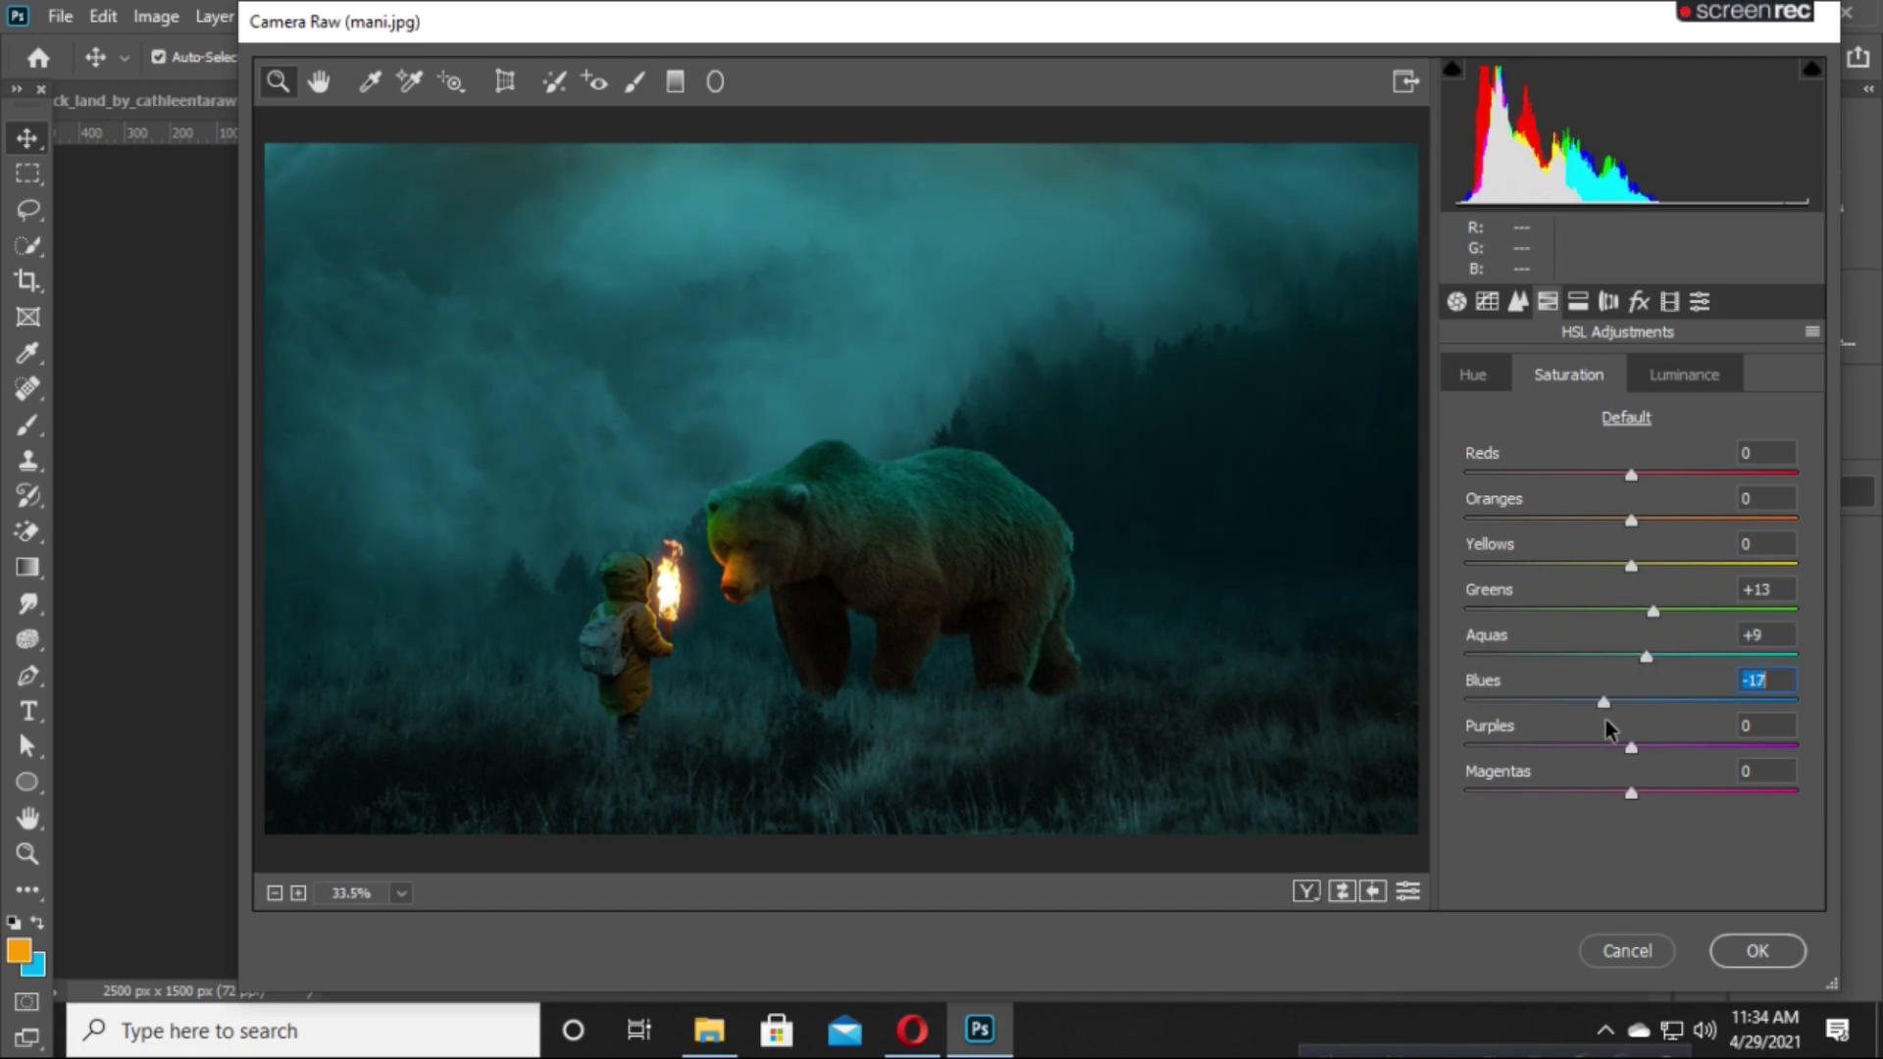
mouse_move(1622, 750)
left_mouse_down()
mouse_move(1508, 780)
mouse_move(1611, 748)
left_mouse_up()
left_click(1609, 301)
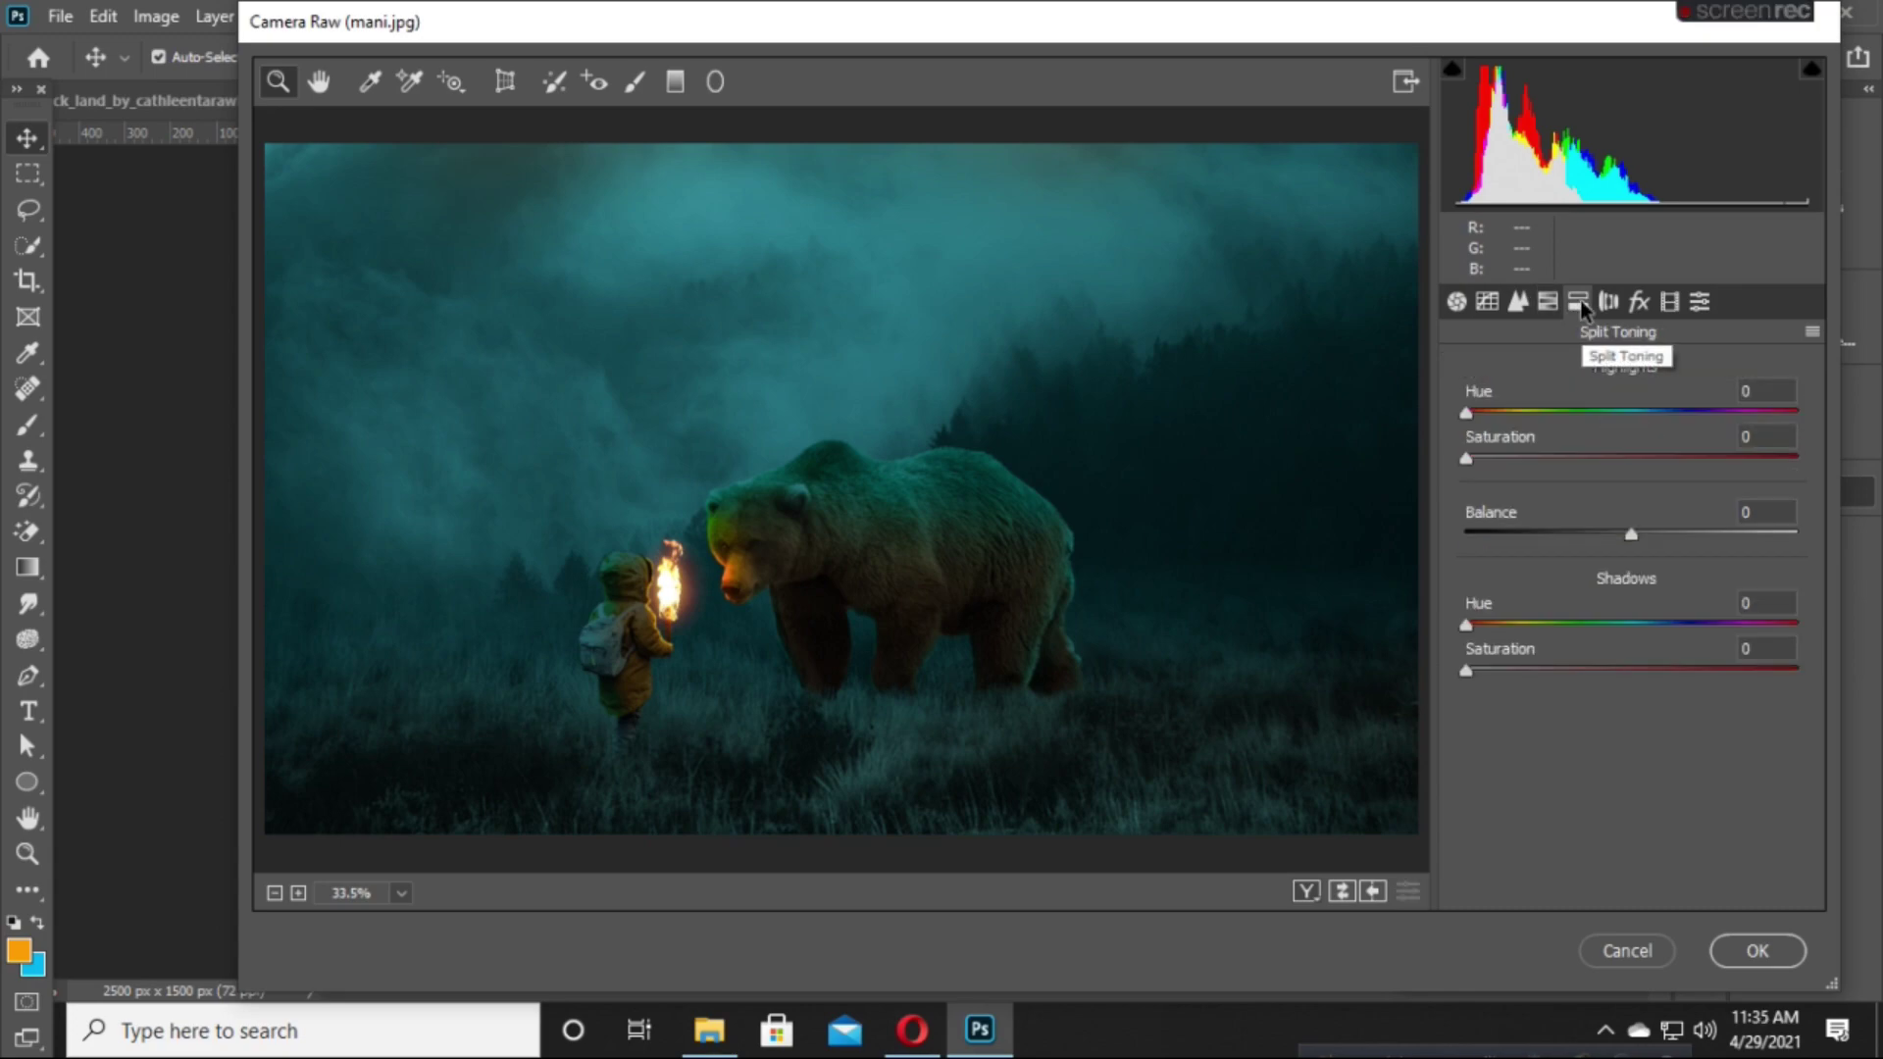
left_click(1703, 301)
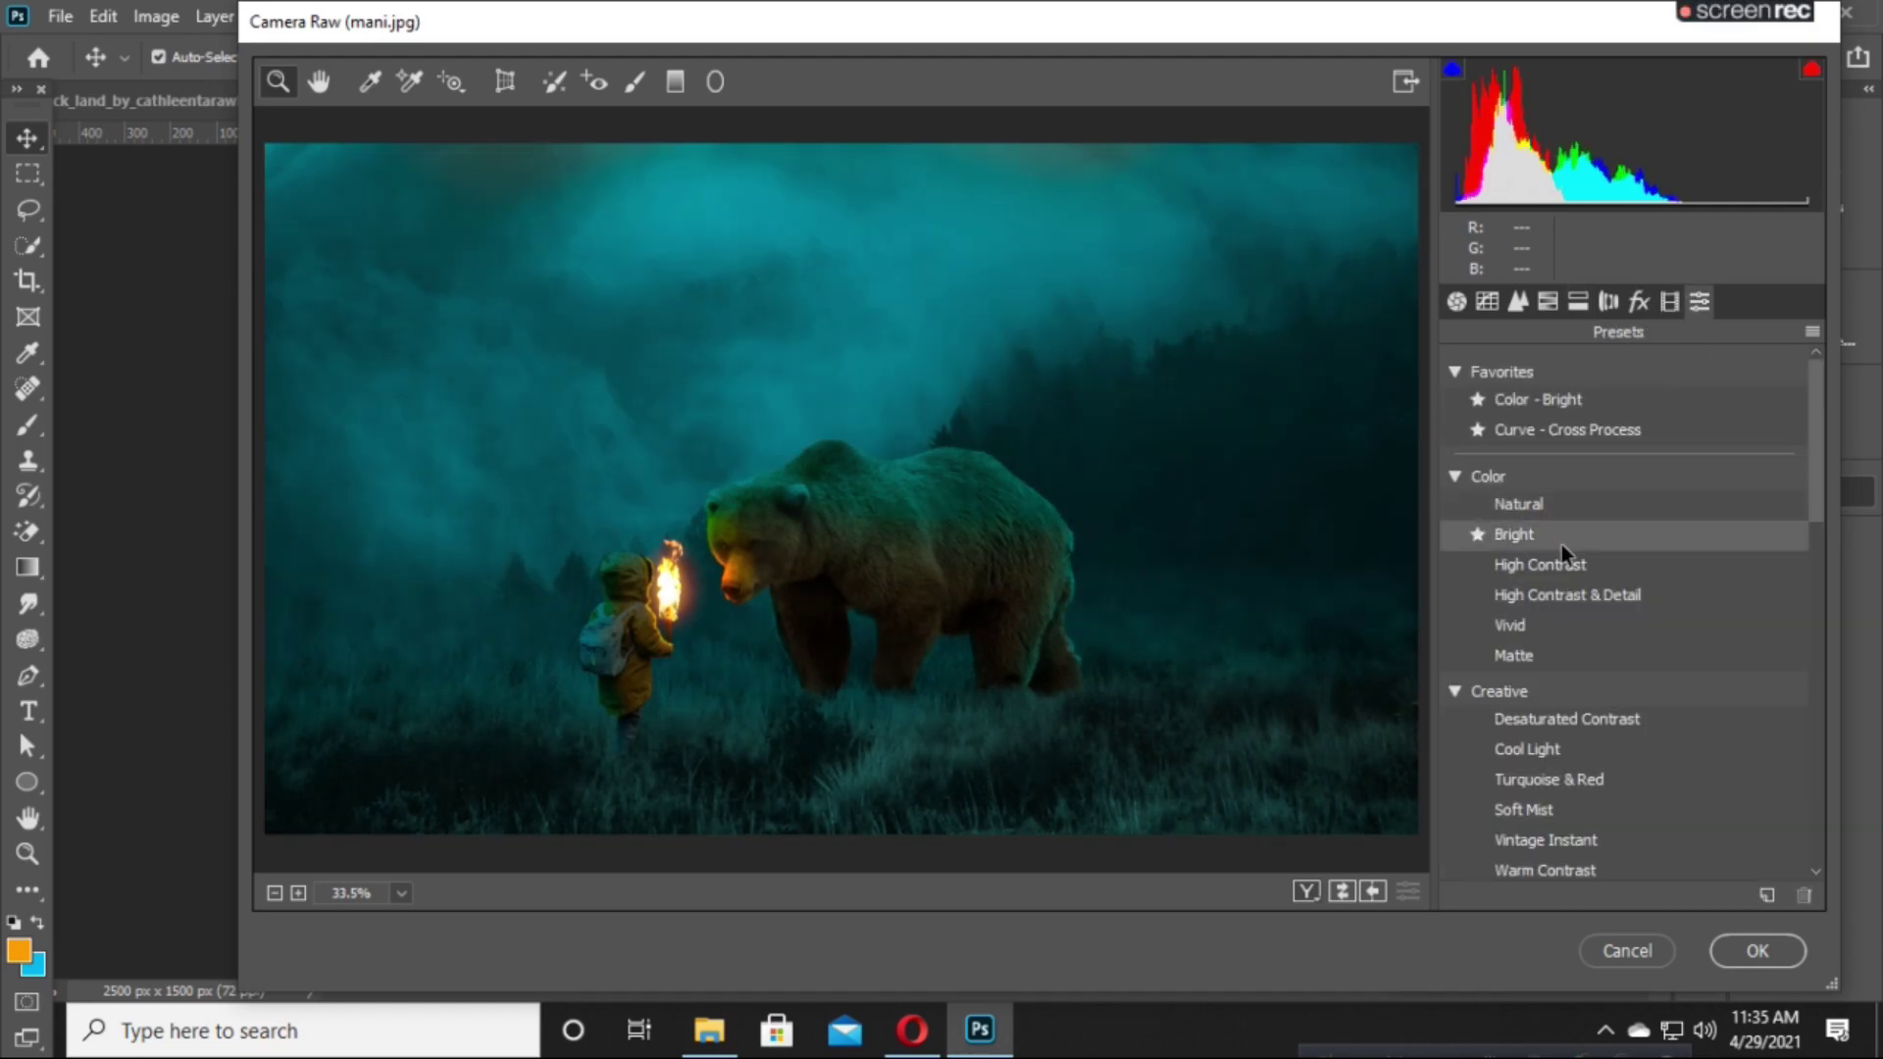
Apply the Bright colour preset and Medium vignetting, then commit the Camera Raw grade.
left_click(1561, 544)
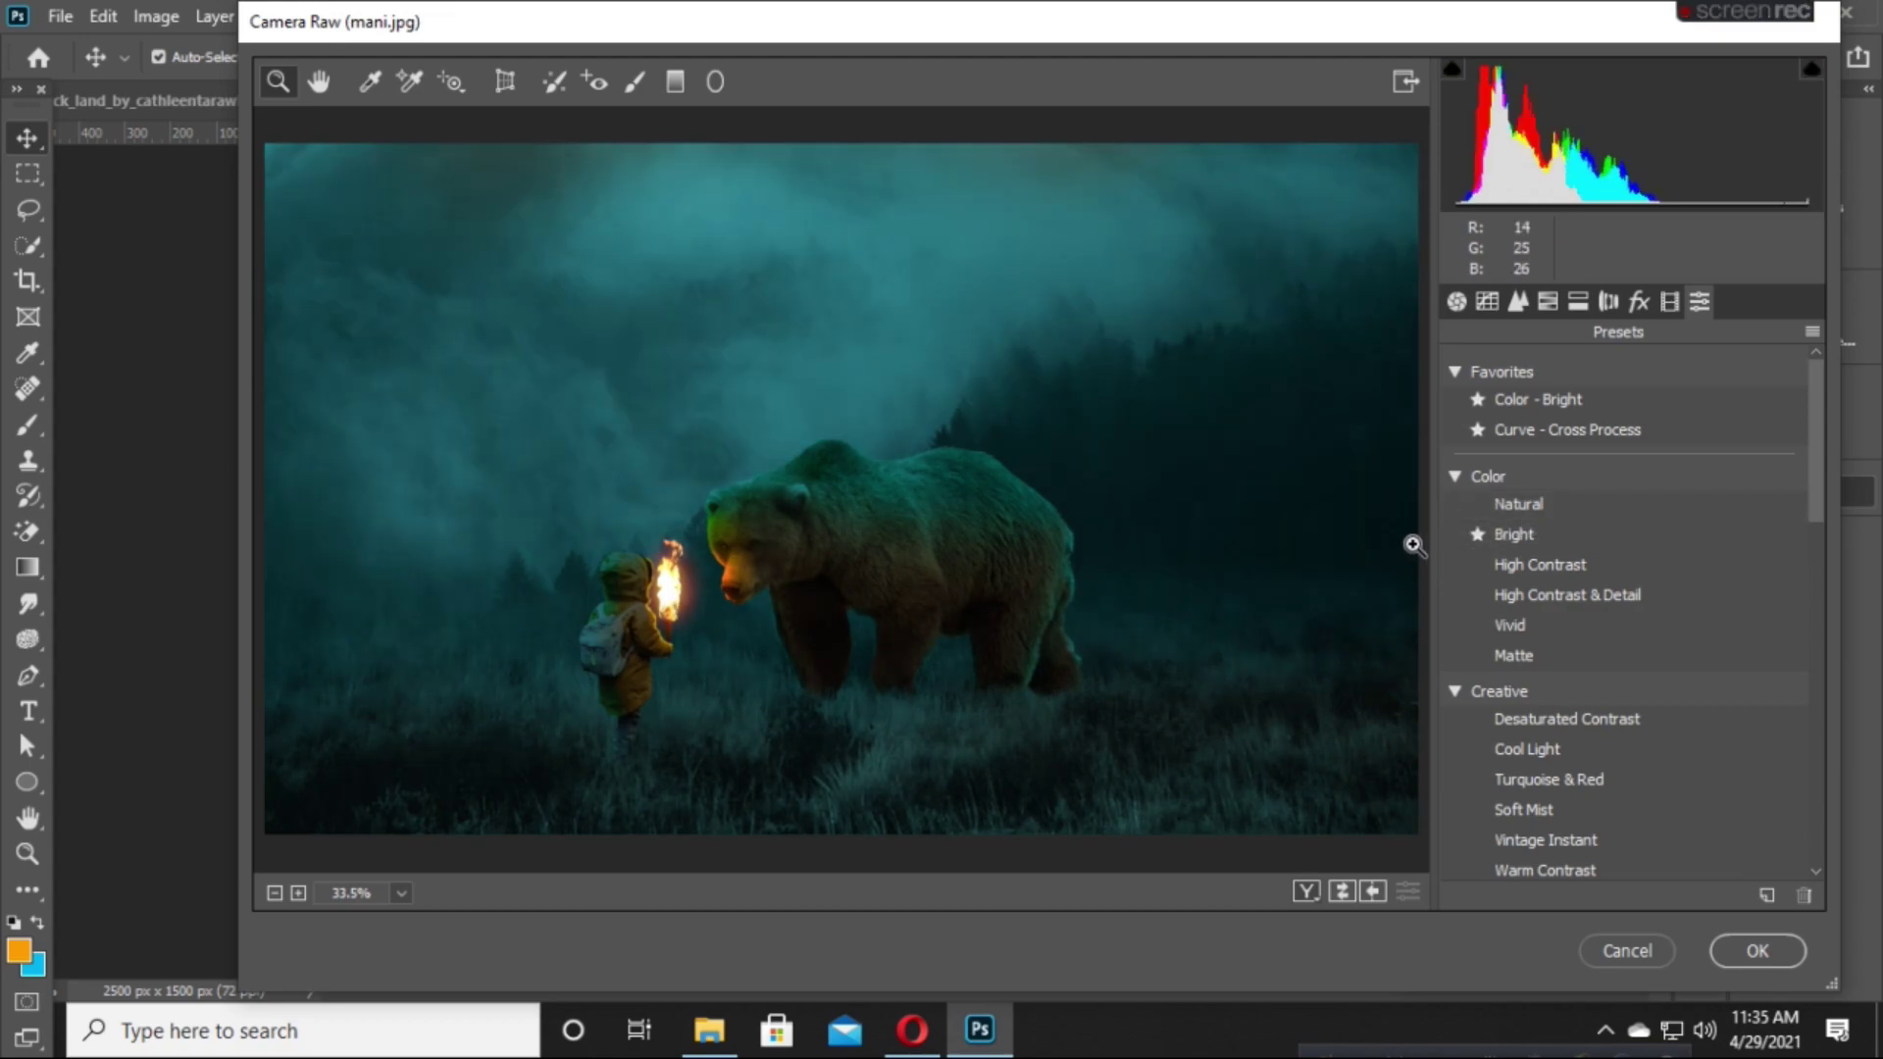
scroll(1760, 633, "down", 2)
scroll(1696, 608, "down", 3)
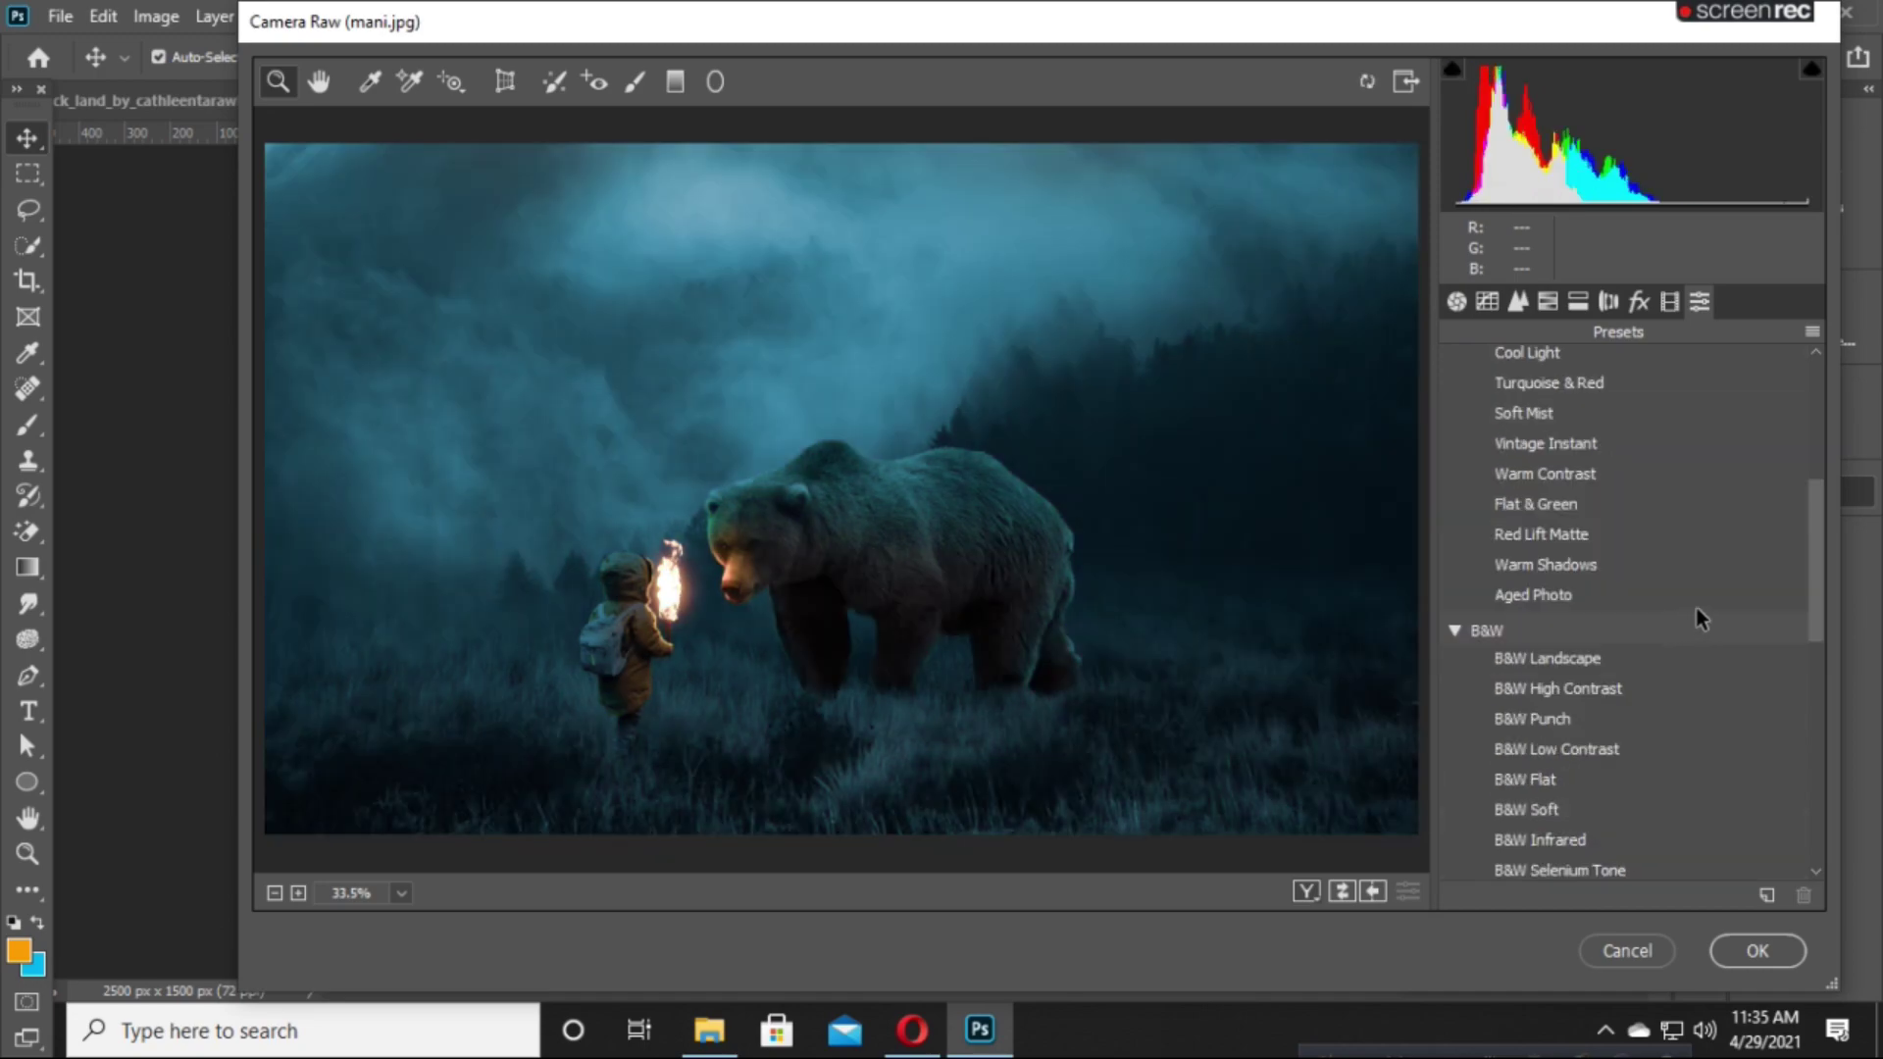
scroll(1756, 627, "down", 5)
scroll(1757, 634, "down", 3)
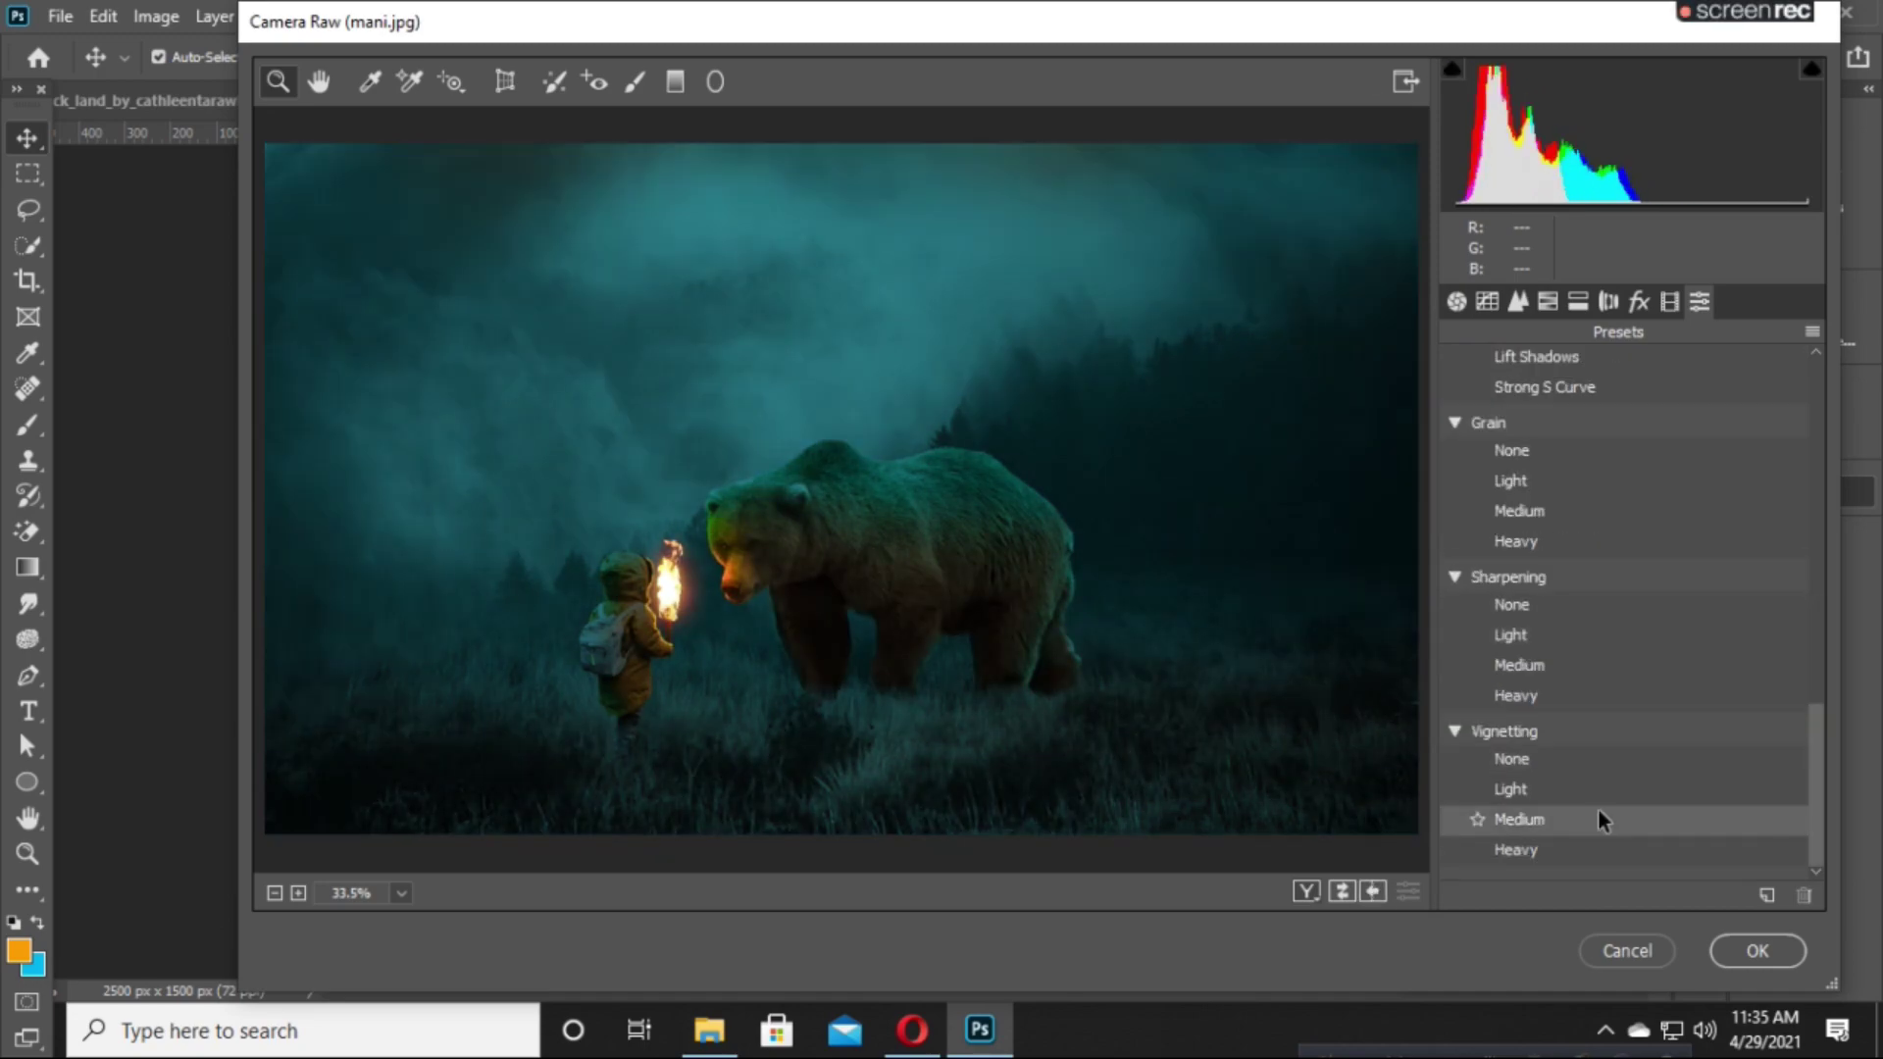
left_click(1601, 818)
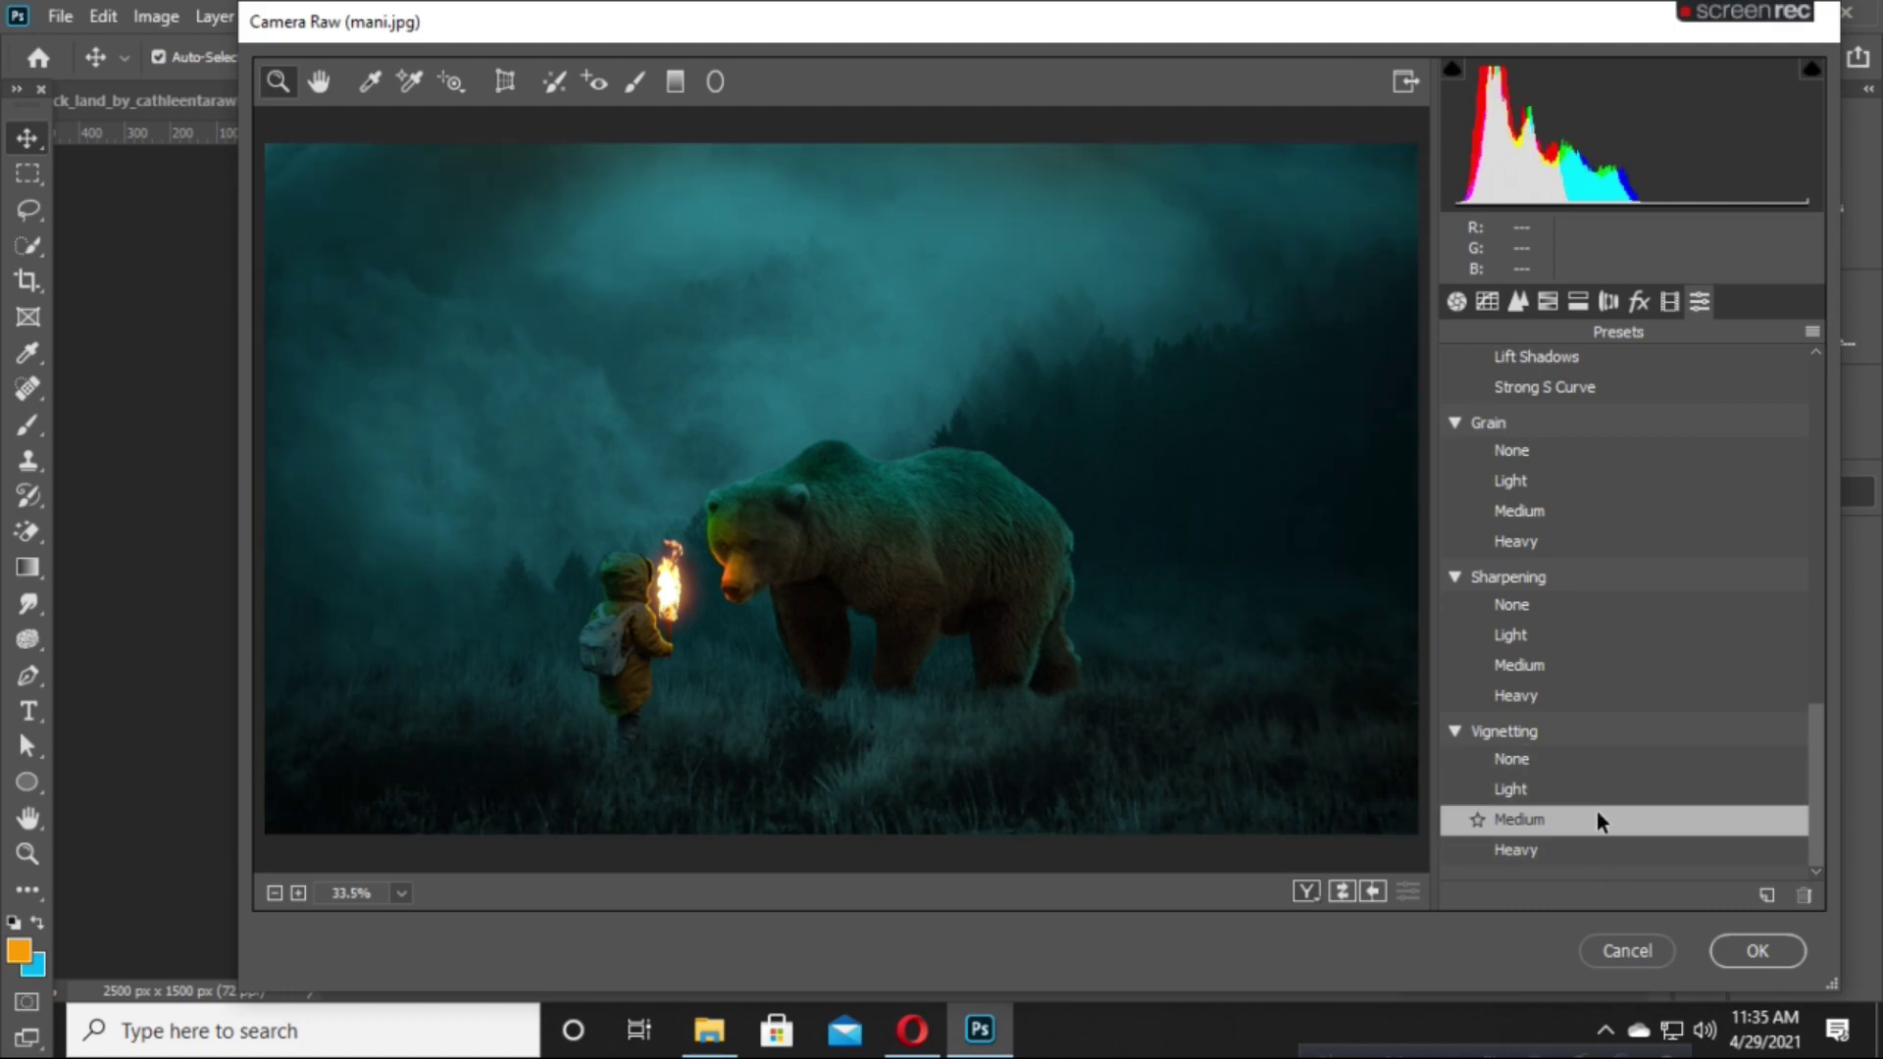
left_click(1751, 950)
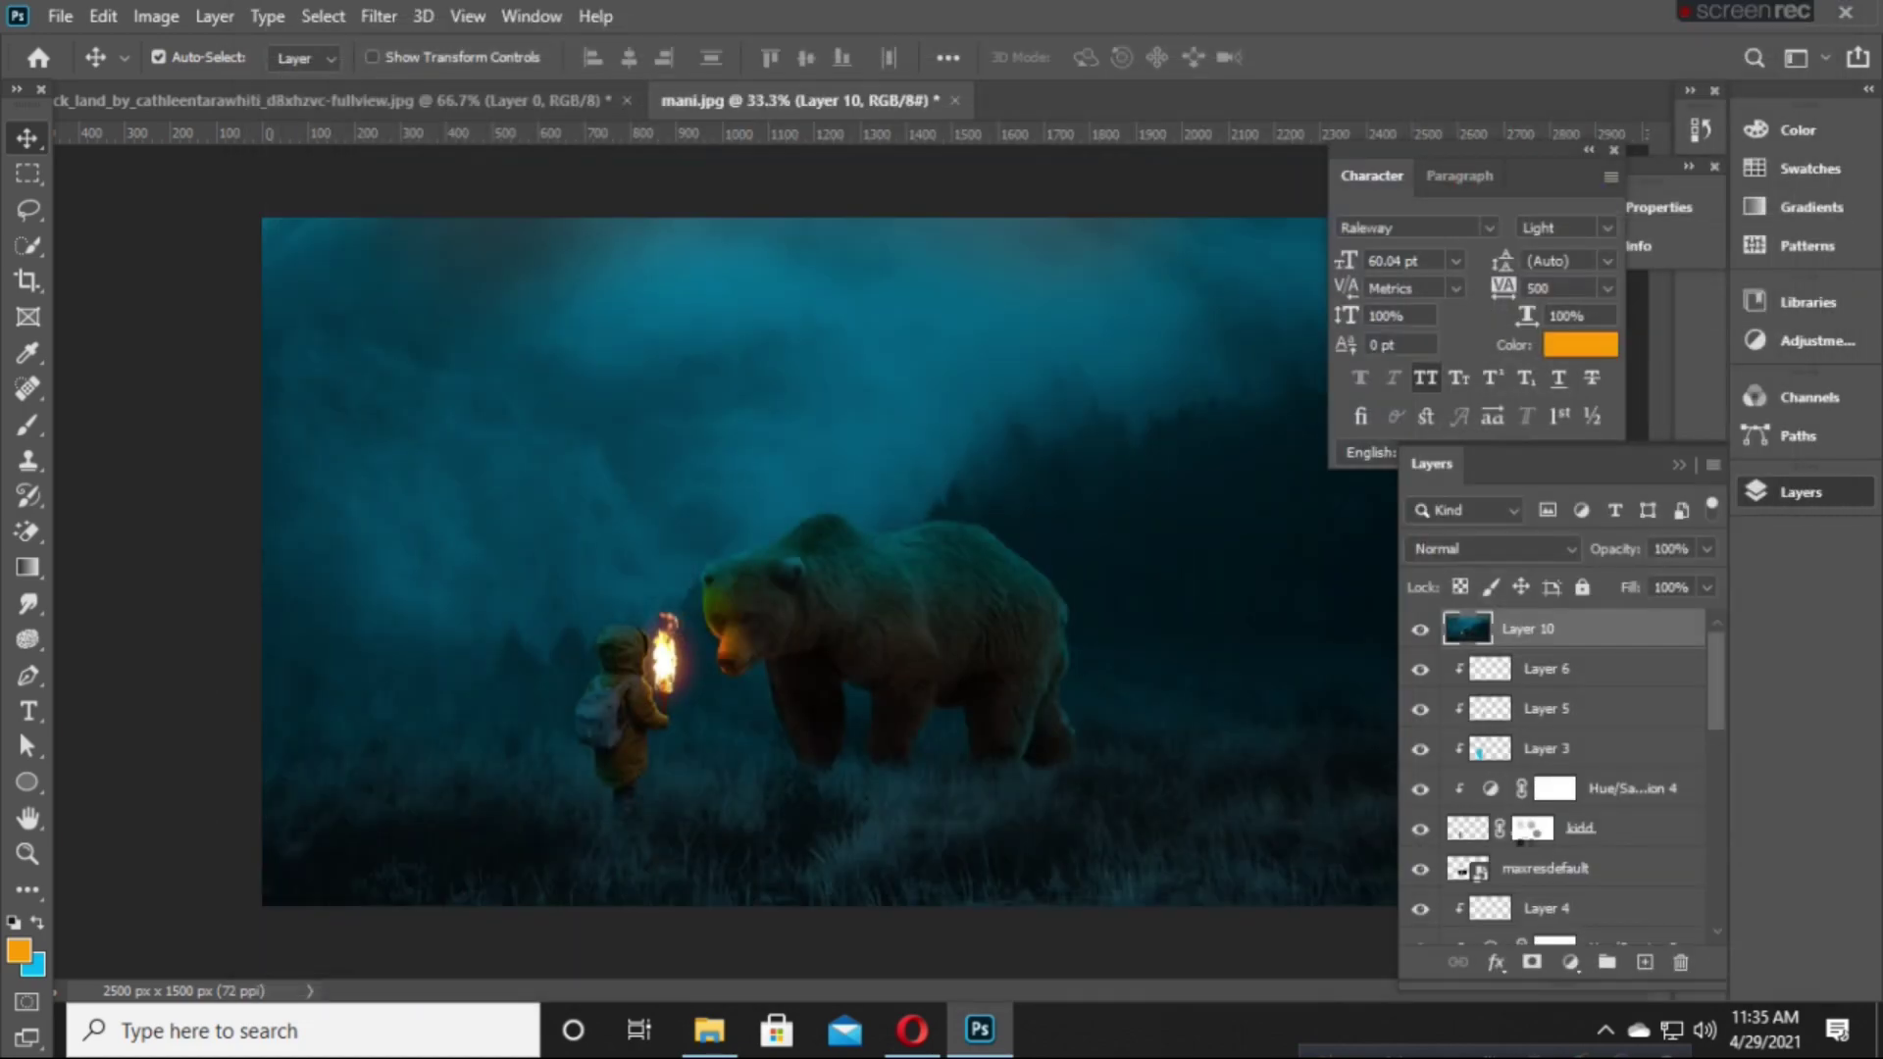